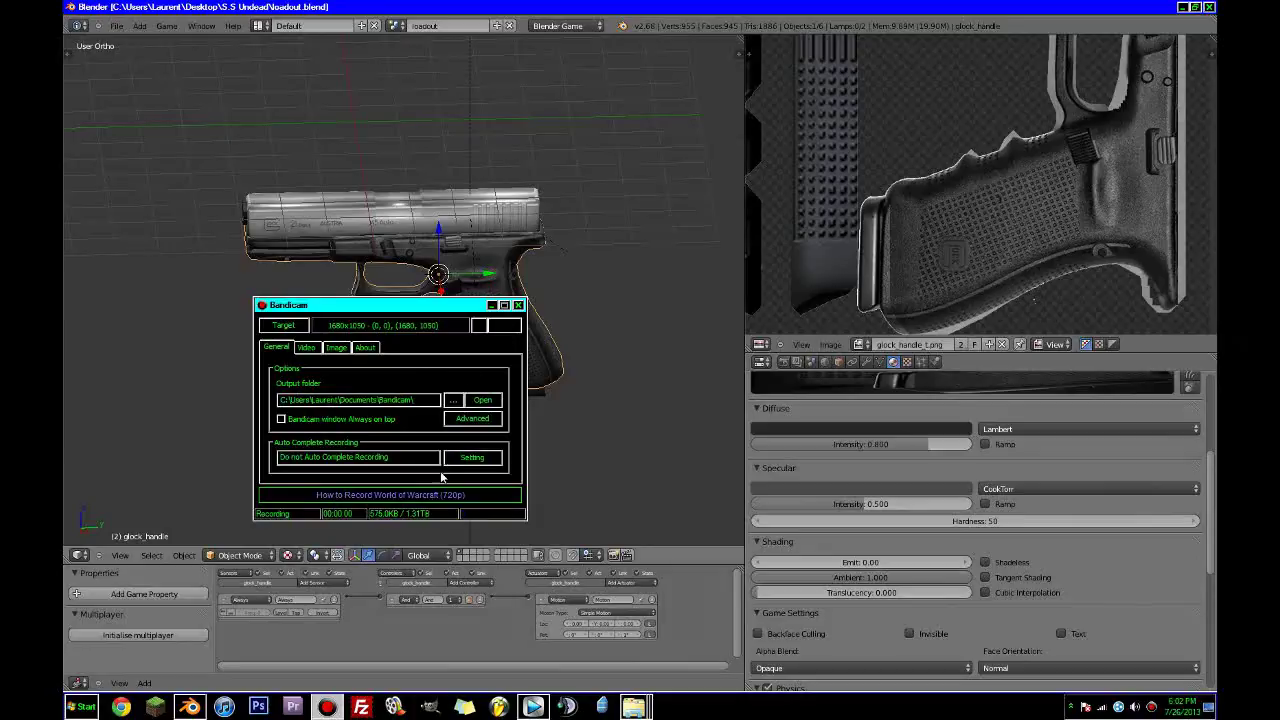
{"action": "left_click", "coordinate": [637, 7]}
{"action": "middle_click_drag", "start_coordinate": [403, 312], "coordinate": [389, 373]}
{"action": "key", "text": "r"}
{"action": "key", "text": "r"}
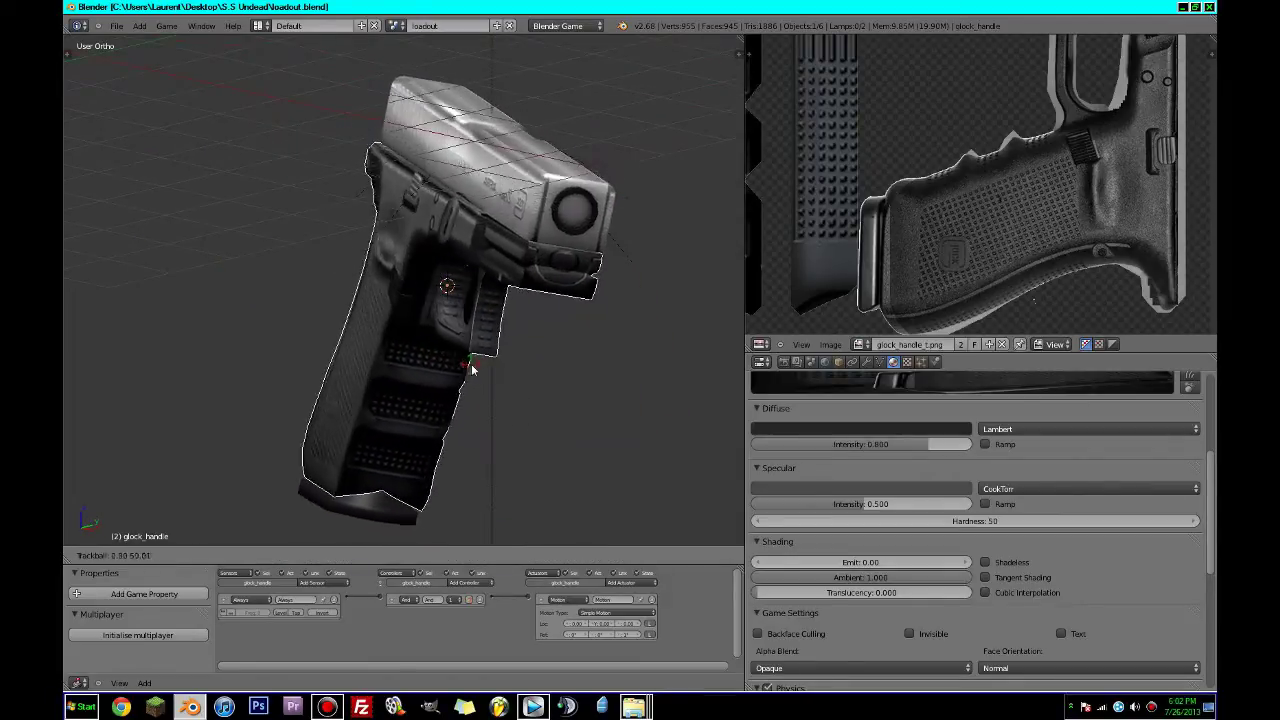
{"action": "right_click", "coordinate": [544, 368]}
Switch to the front view, widen the 3D viewport and remove the pistol reference from the background images.
{"action": "scroll", "coordinate": [546, 367], "scroll_direction": "down", "scroll_amount": 4}
{"action": "middle_click_drag", "start_coordinate": [546, 367], "coordinate": [520, 356]}
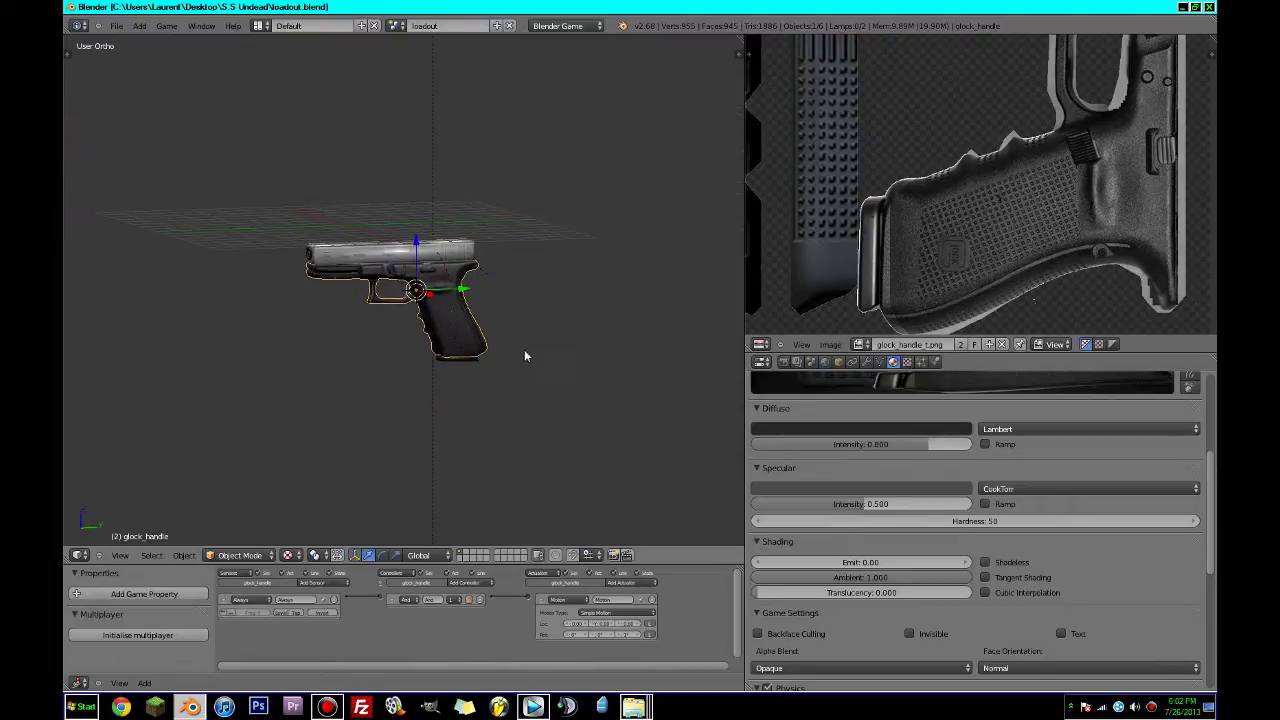
{"action": "key", "text": "KP_1"}
{"action": "key", "text": "n"}
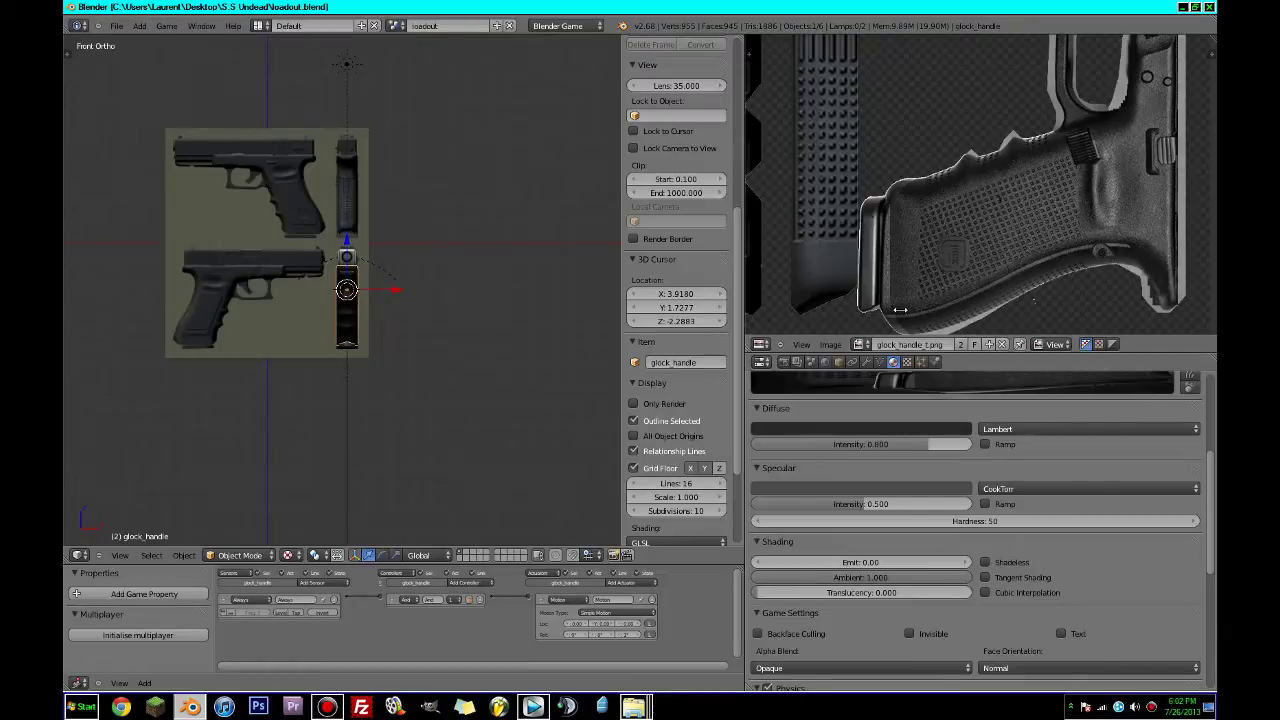
{"action": "left_click_drag", "start_coordinate": [748, 320], "coordinate": [934, 325]}
{"action": "scroll", "coordinate": [872, 381], "scroll_direction": "down", "scroll_amount": 3}
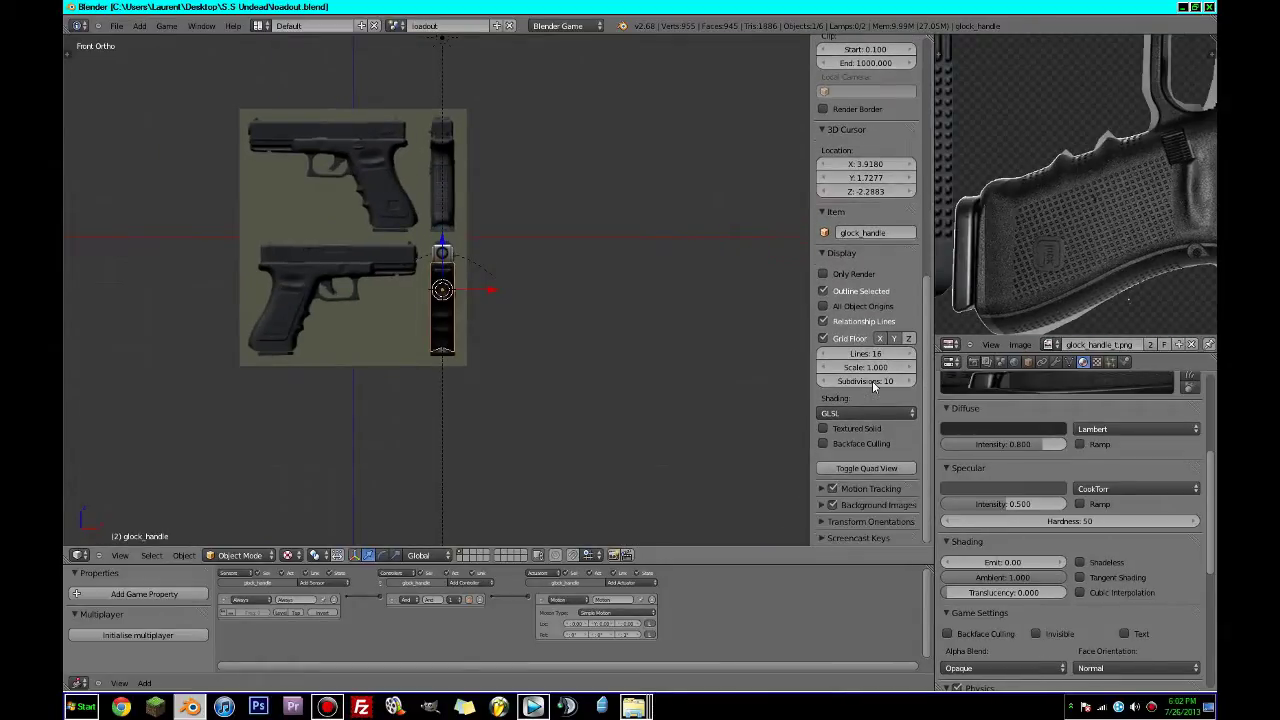
{"action": "left_click", "coordinate": [828, 505]}
{"action": "scroll", "coordinate": [905, 467], "scroll_direction": "down", "scroll_amount": 3}
{"action": "left_click", "coordinate": [906, 439]}
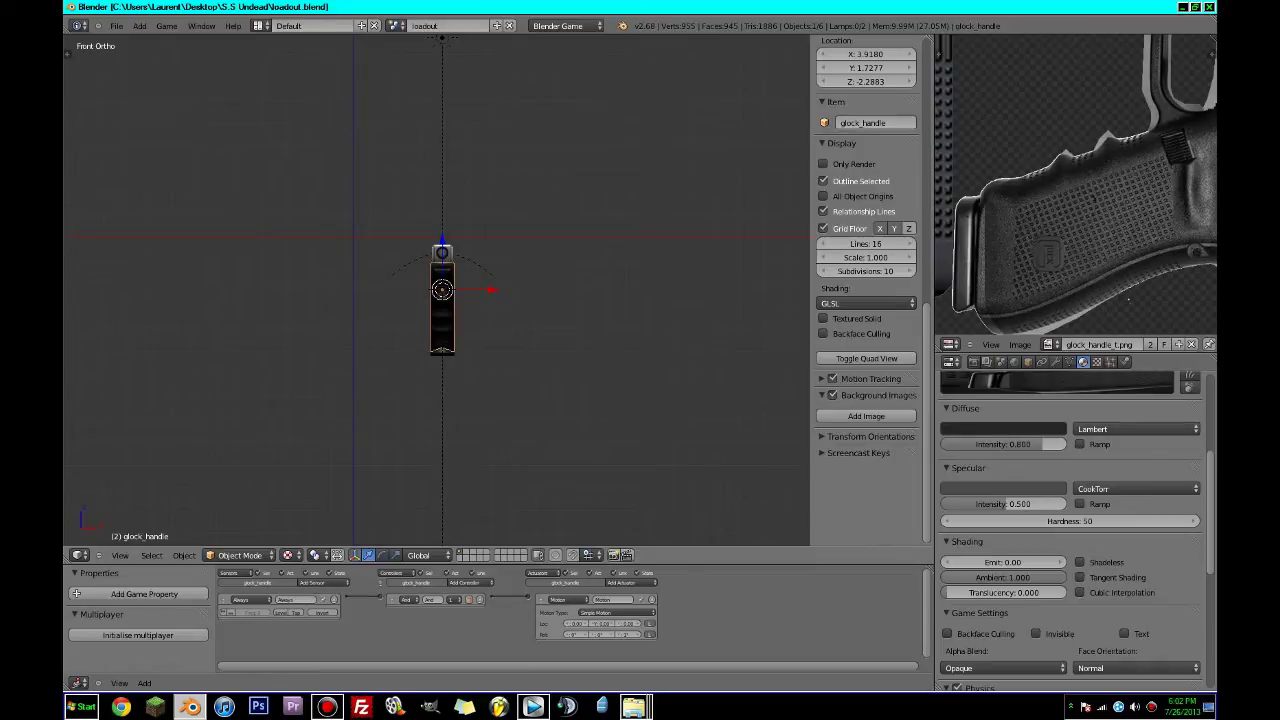
Switch to Chrome and replace the page that loads with a blank new tab.
{"action": "left_click", "coordinate": [120, 707]}
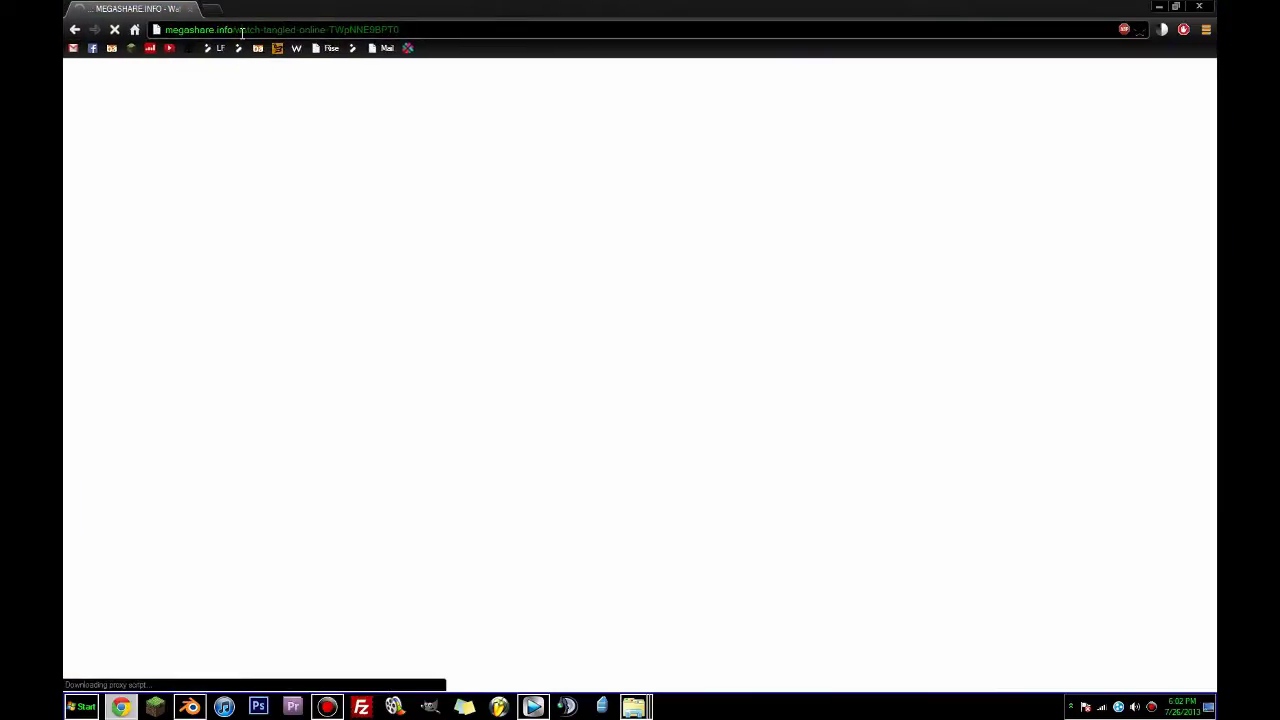
{"action": "left_click", "coordinate": [242, 33]}
{"action": "left_click", "coordinate": [212, 7]}
{"action": "left_click", "coordinate": [190, 8]}
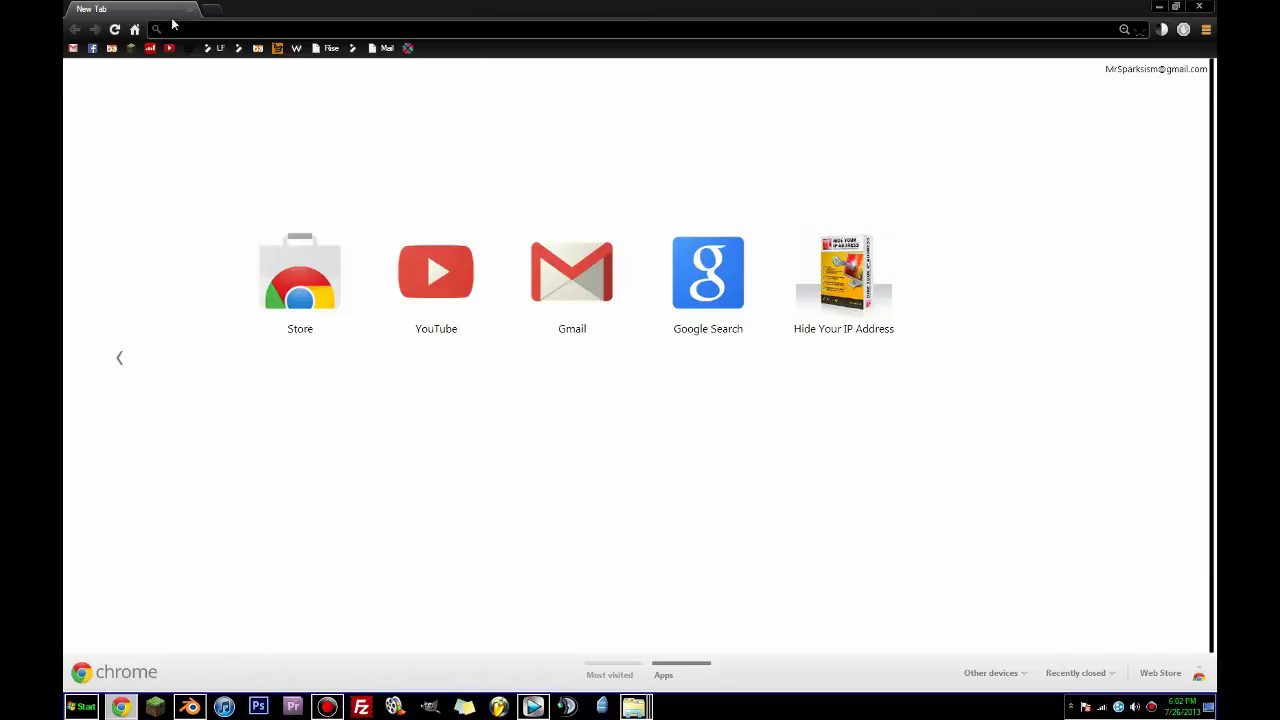
Search the web for "human arm modeling reference".
{"action": "type", "text": "human"}
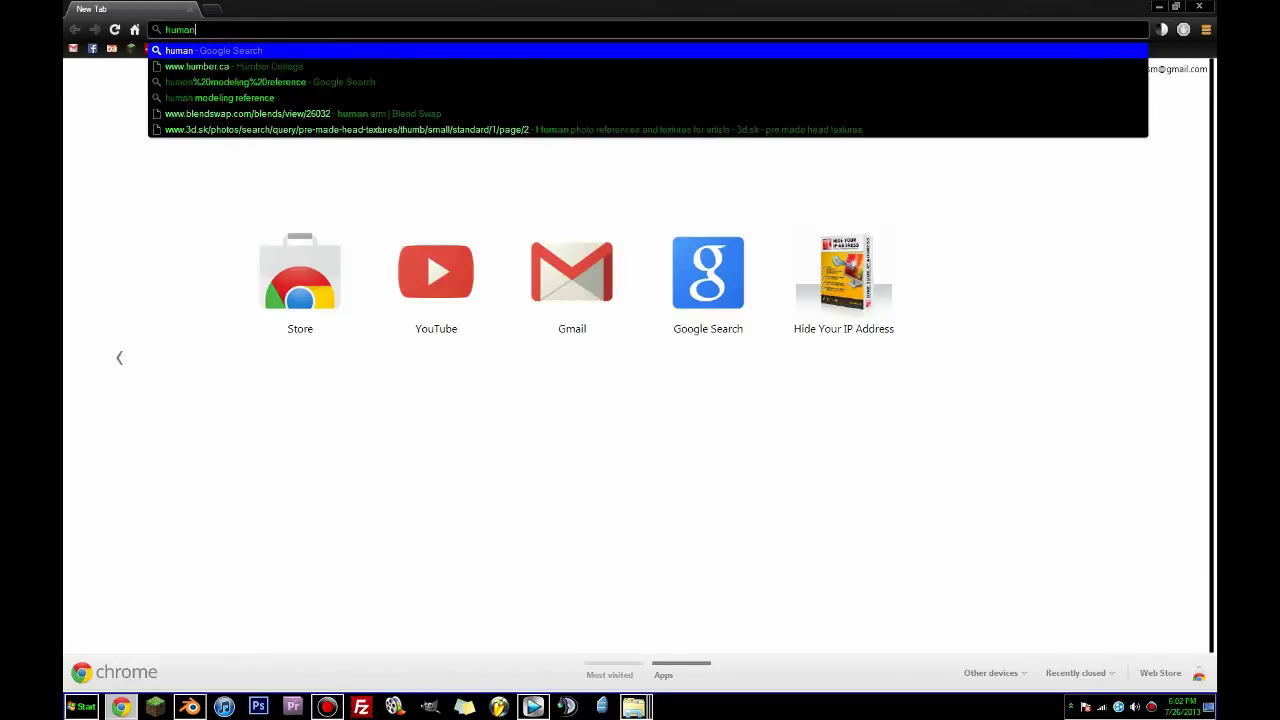
{"action": "type", "text": " arm modeling "}
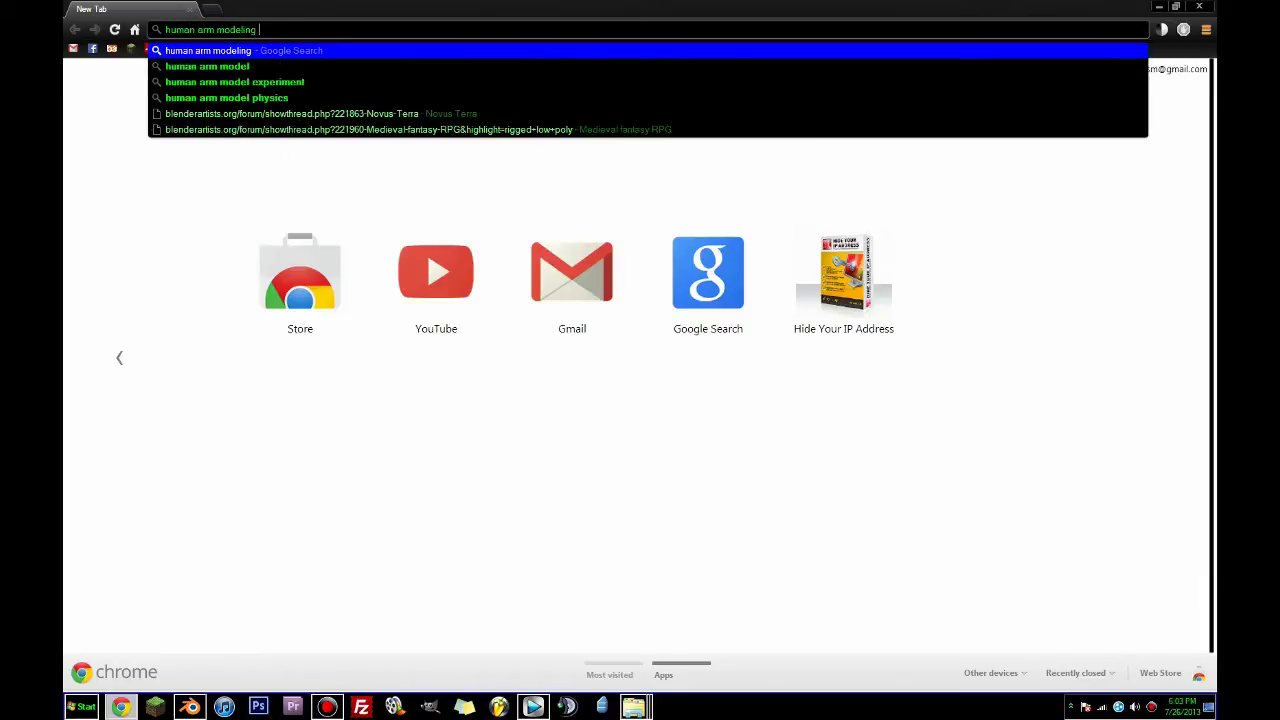
{"action": "type", "text": "refer"}
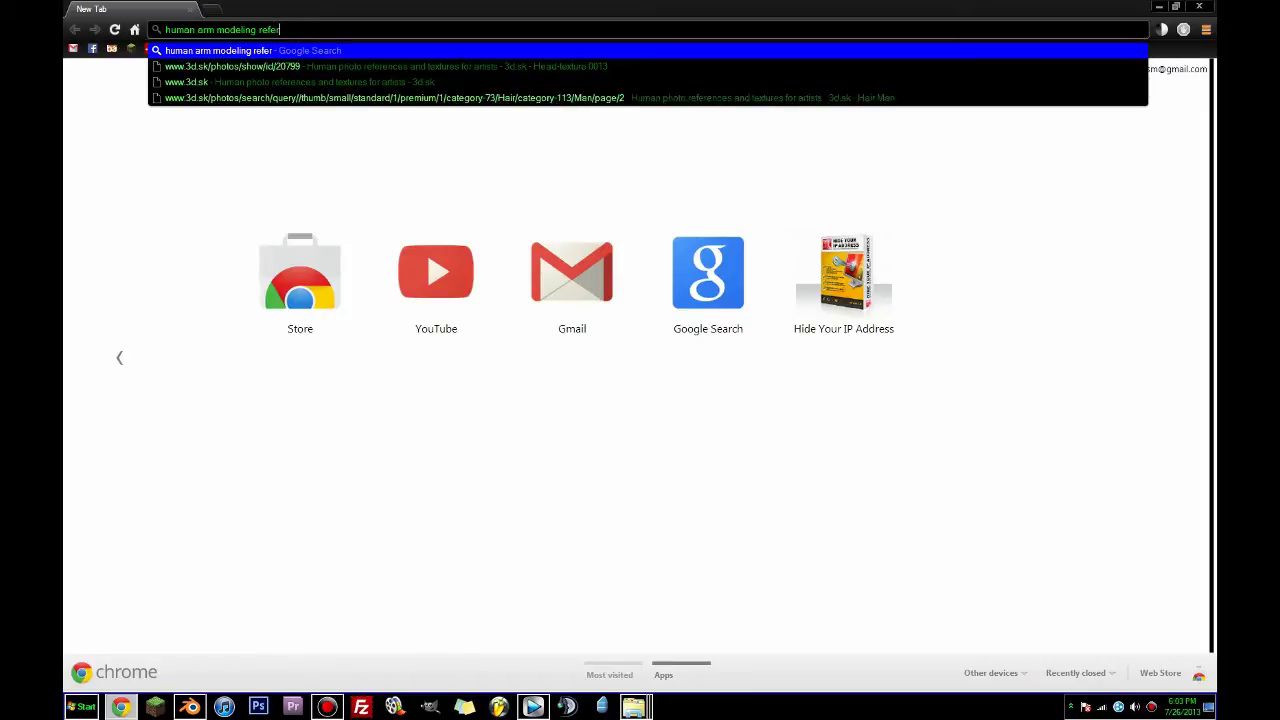
{"action": "type", "text": "ence"}
{"action": "key", "text": "Return"}
Open 3d.sk in a new tab and look over its home page.
{"action": "key", "text": "ctrl+t"}
{"action": "type", "text": "3"}
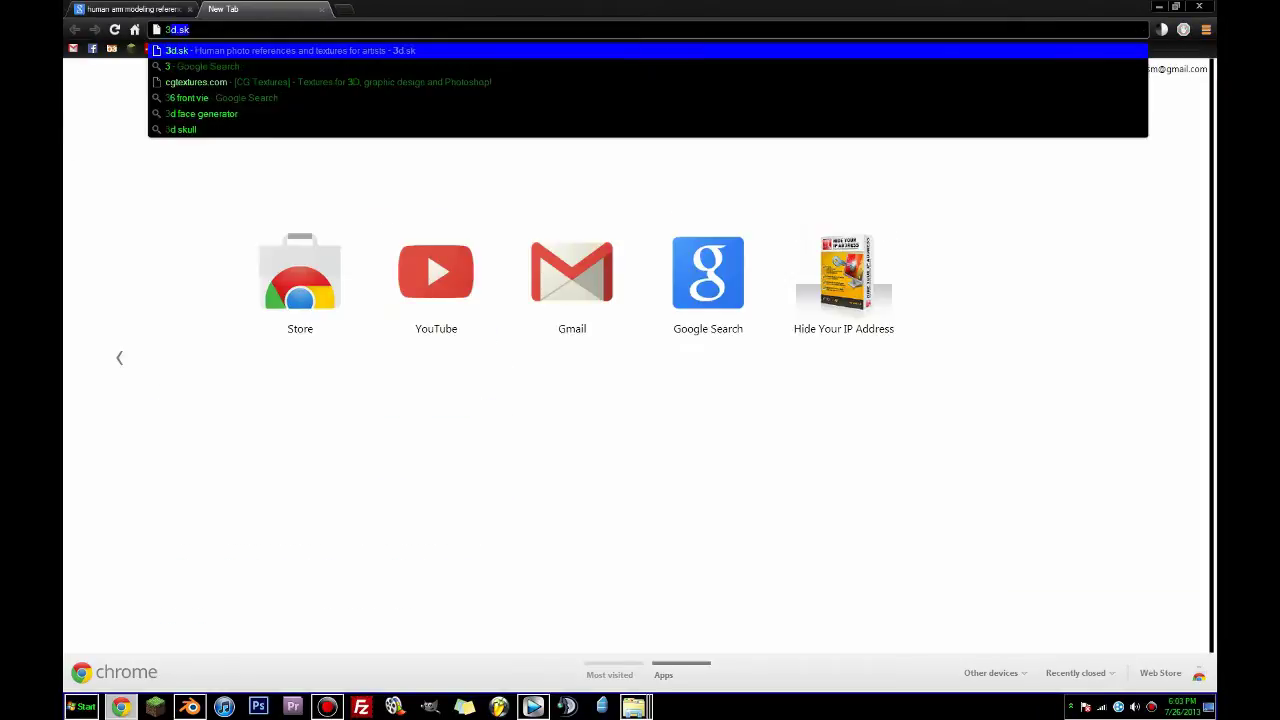
{"action": "type", "text": "d.s"}
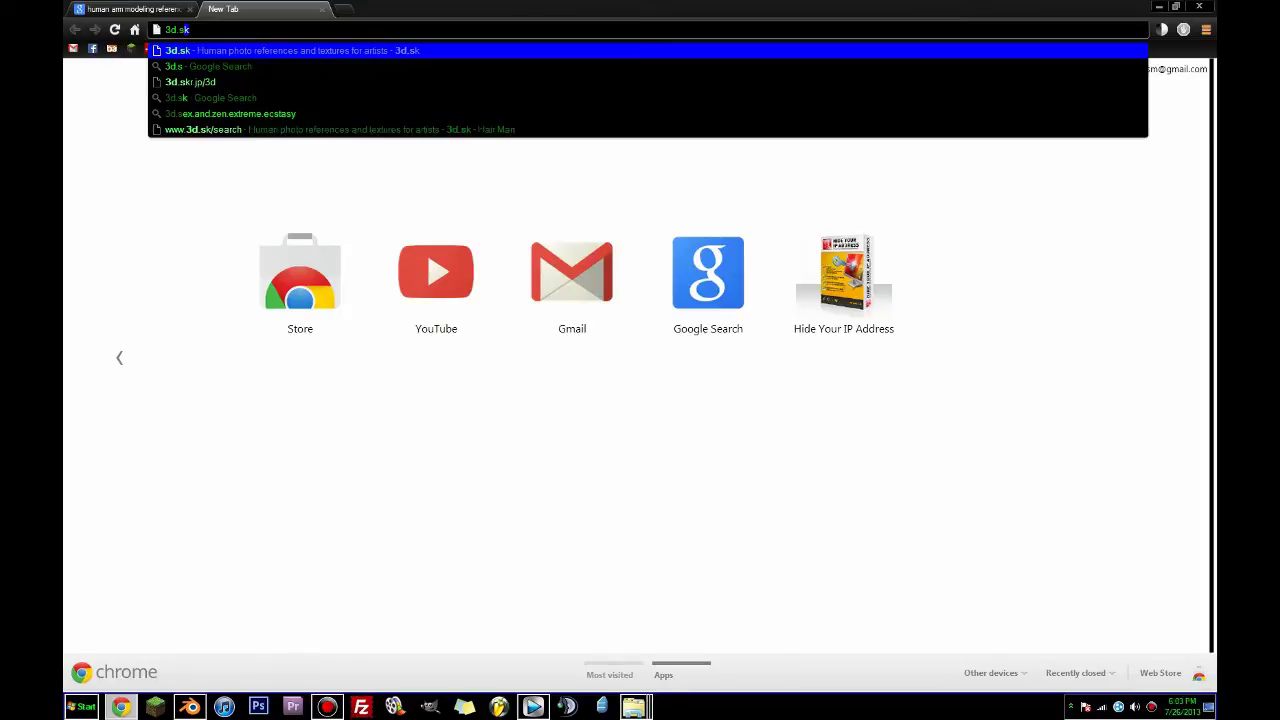
{"action": "type", "text": "k"}
{"action": "key", "text": "Return"}
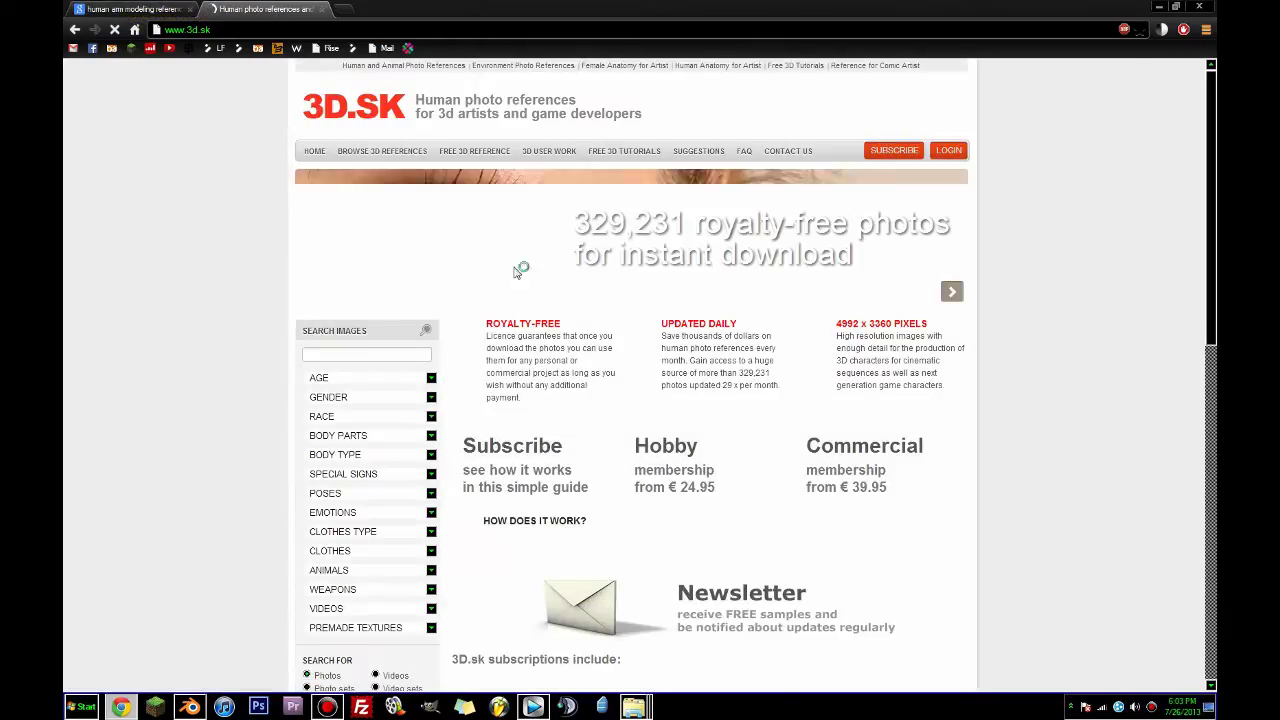
{"action": "scroll", "coordinate": [578, 331], "scroll_direction": "down", "scroll_amount": 1}
{"action": "scroll", "coordinate": [578, 331], "scroll_direction": "down", "scroll_amount": 5}
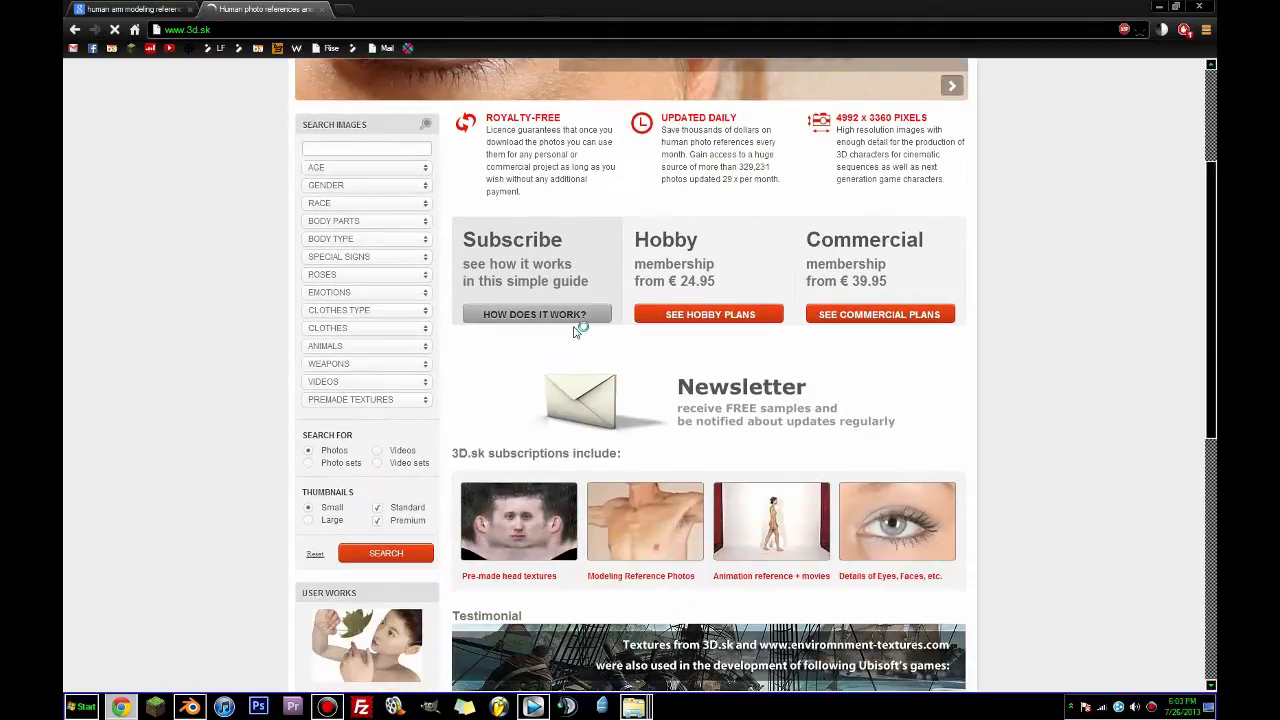
{"action": "scroll", "coordinate": [576, 331], "scroll_direction": "up", "scroll_amount": 6}
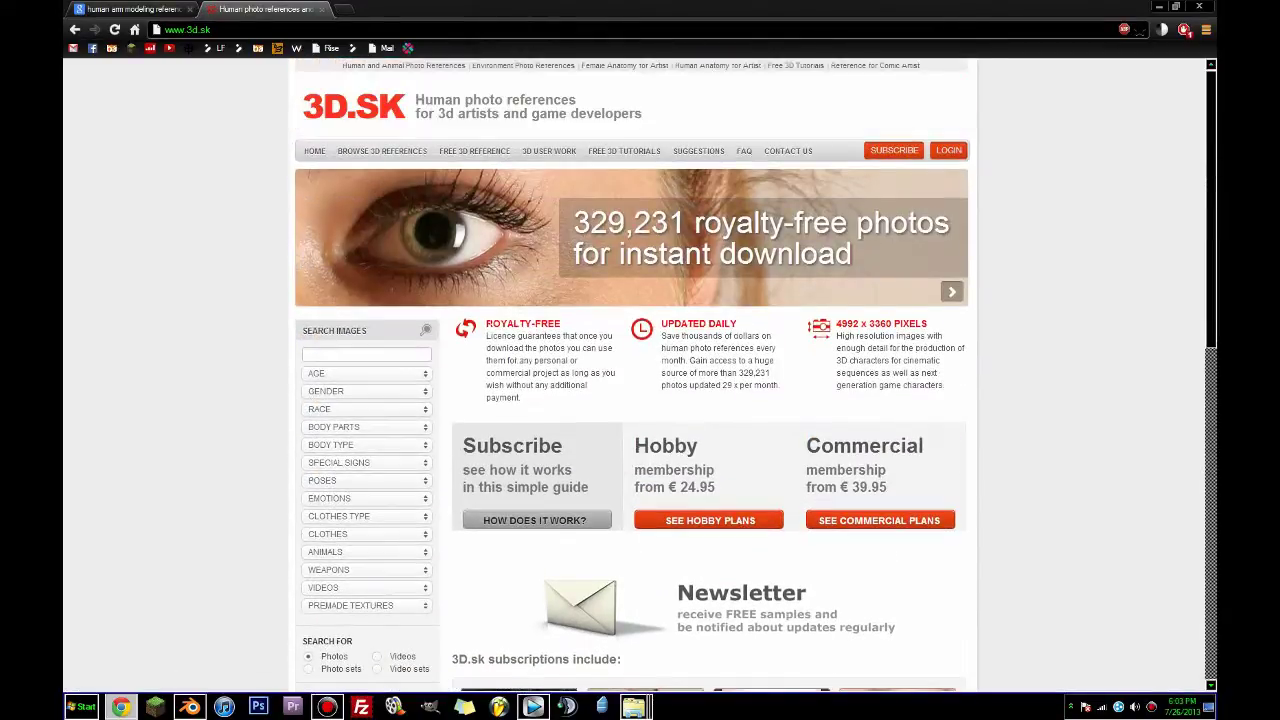
{"action": "scroll", "coordinate": [417, 322], "scroll_direction": "down", "scroll_amount": 5}
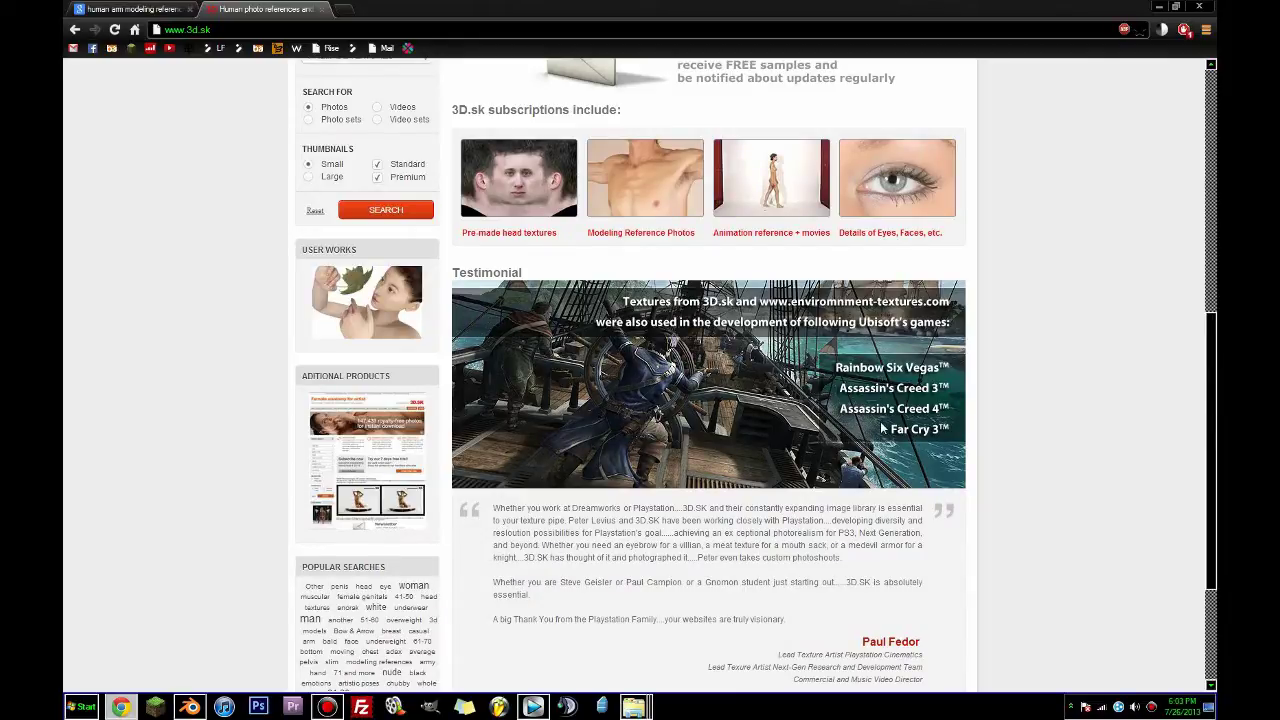
{"action": "scroll", "coordinate": [518, 385], "scroll_direction": "up", "scroll_amount": 6}
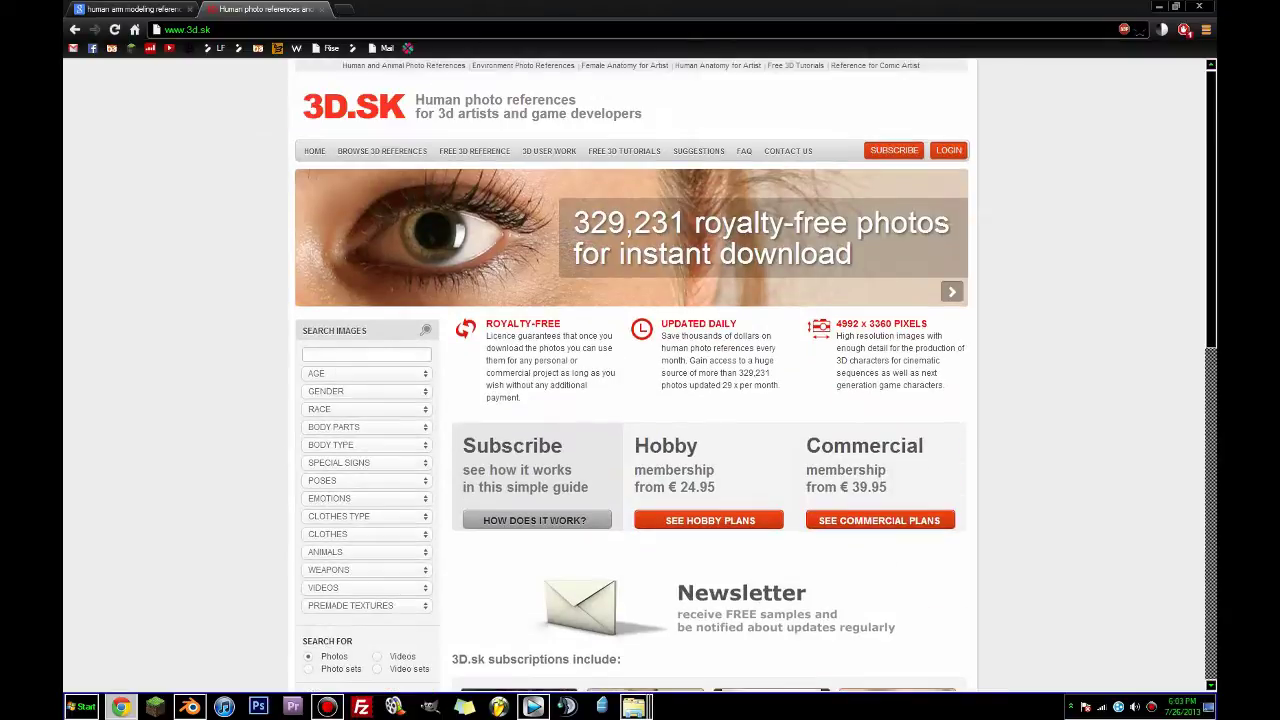
Search the 3d.sk photos with age 18-20, gender Man and body part Arm.
{"action": "left_click", "coordinate": [343, 380]}
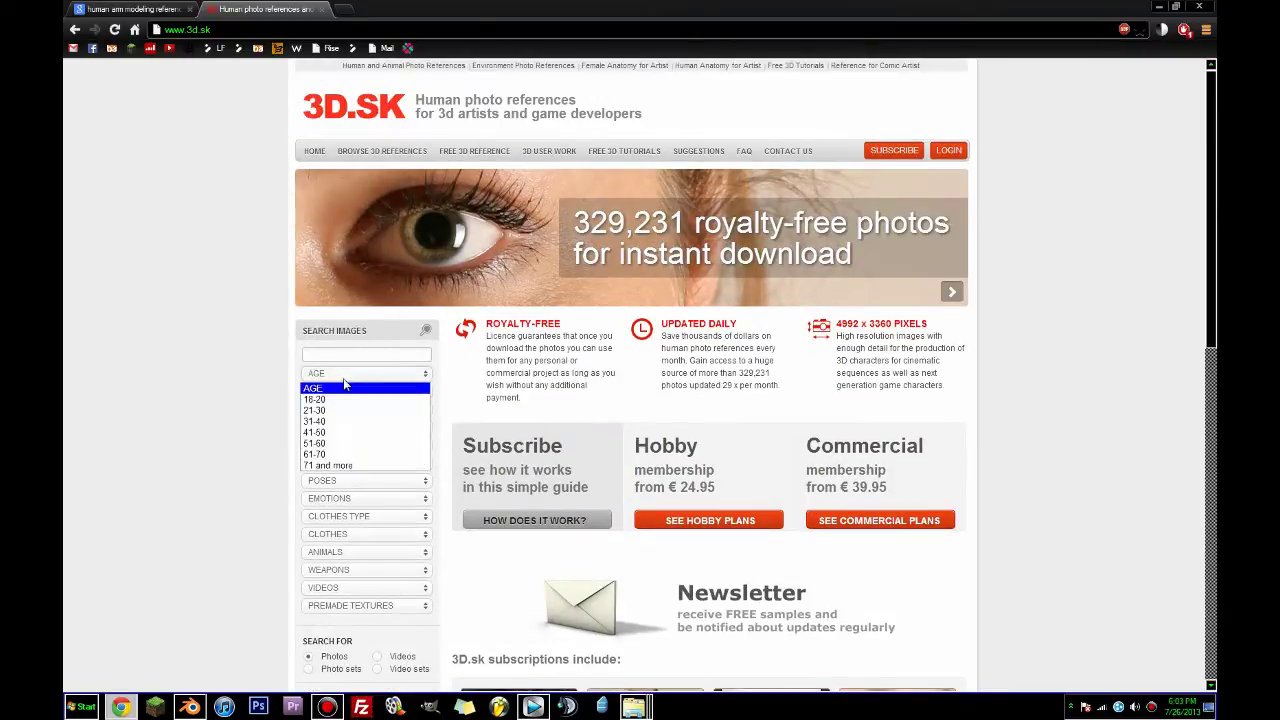
{"action": "left_click", "coordinate": [332, 398]}
{"action": "left_click", "coordinate": [335, 396]}
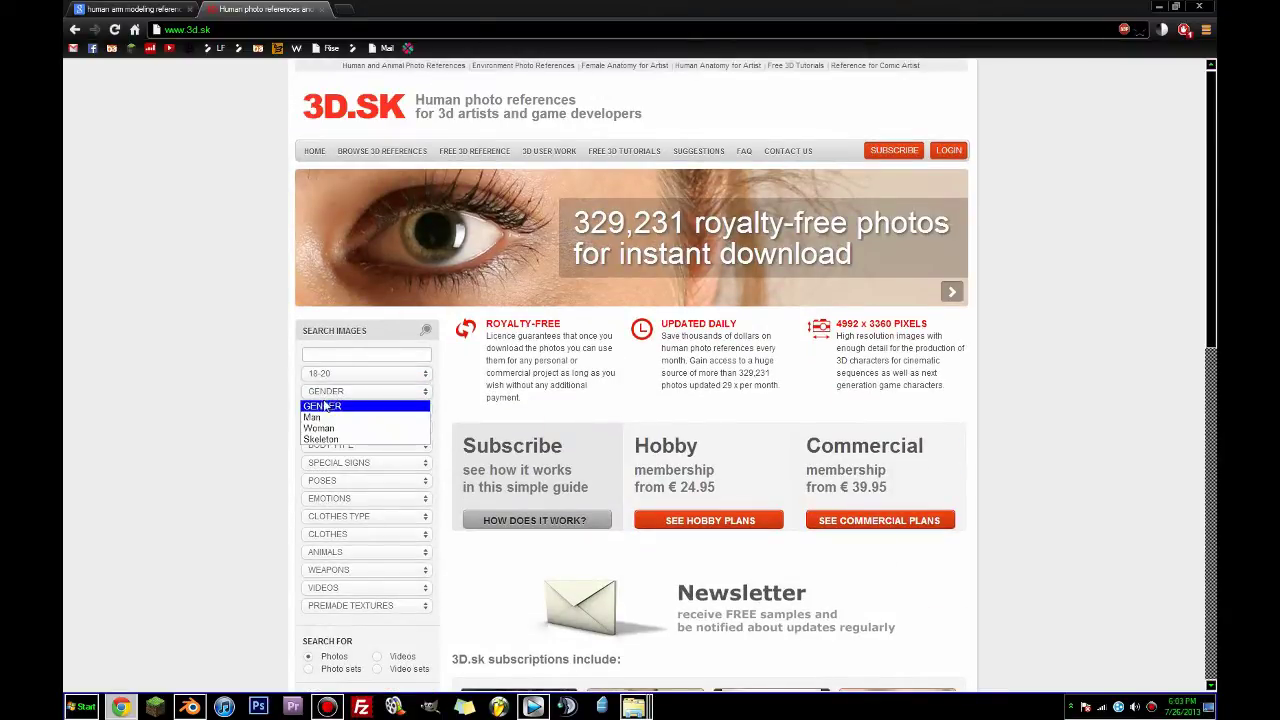
{"action": "left_click", "coordinate": [322, 416]}
{"action": "left_click", "coordinate": [352, 431]}
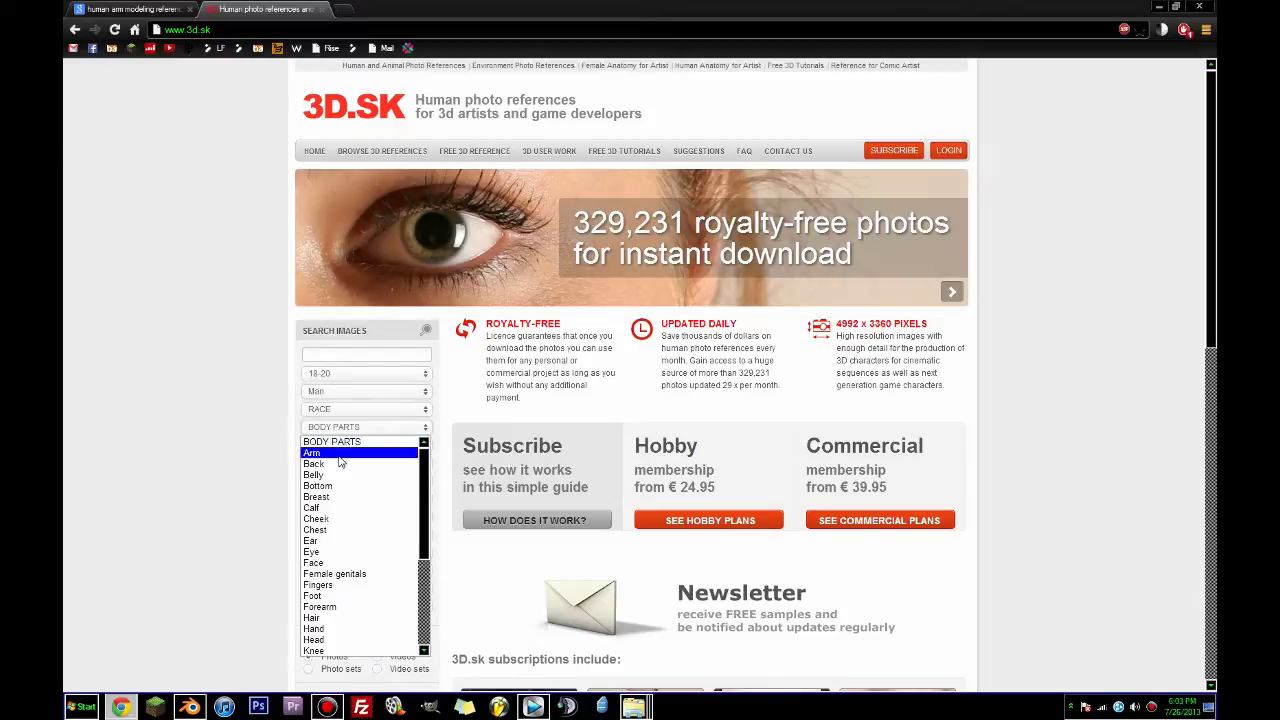
{"action": "left_click", "coordinate": [312, 452]}
{"action": "scroll", "coordinate": [360, 450], "scroll_direction": "down", "scroll_amount": 3}
{"action": "left_click", "coordinate": [388, 417]}
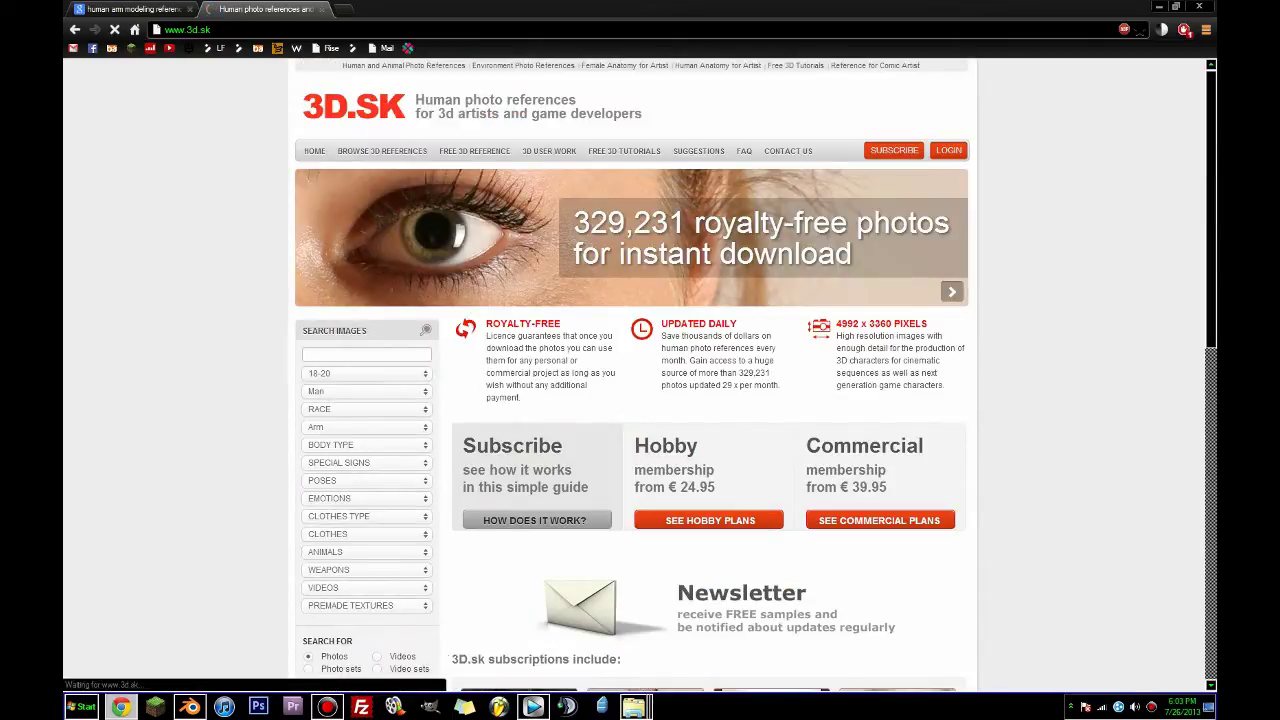
Go back to the Google search and show its image results.
{"action": "left_click", "coordinate": [113, 8]}
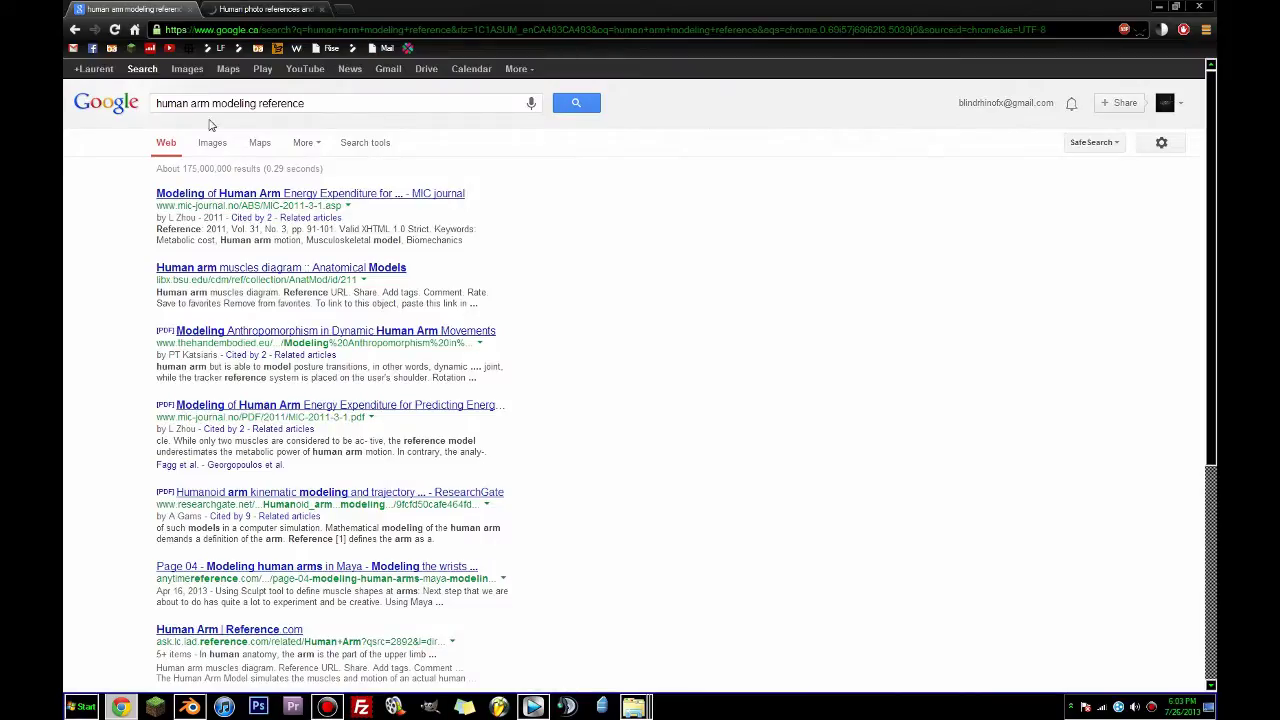
{"action": "left_click", "coordinate": [186, 68]}
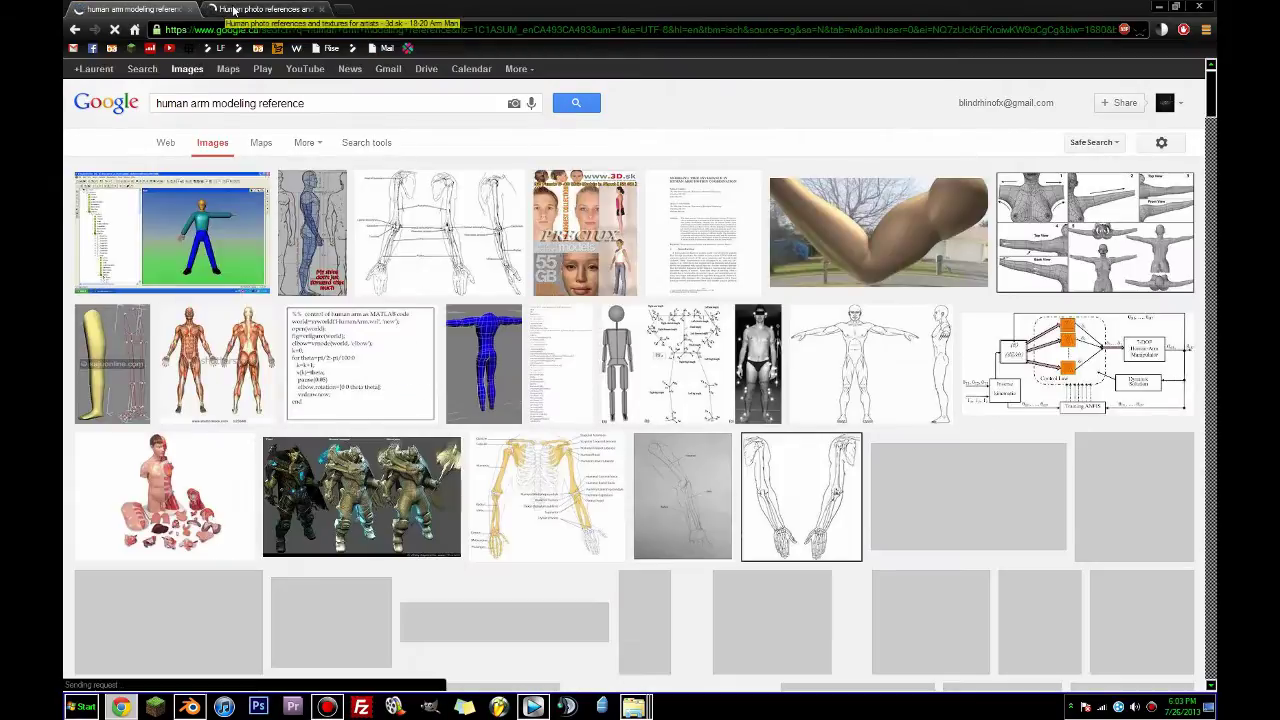
Look through the arm photo results on 3d.sk and close that tab.
{"action": "left_click", "coordinate": [233, 10]}
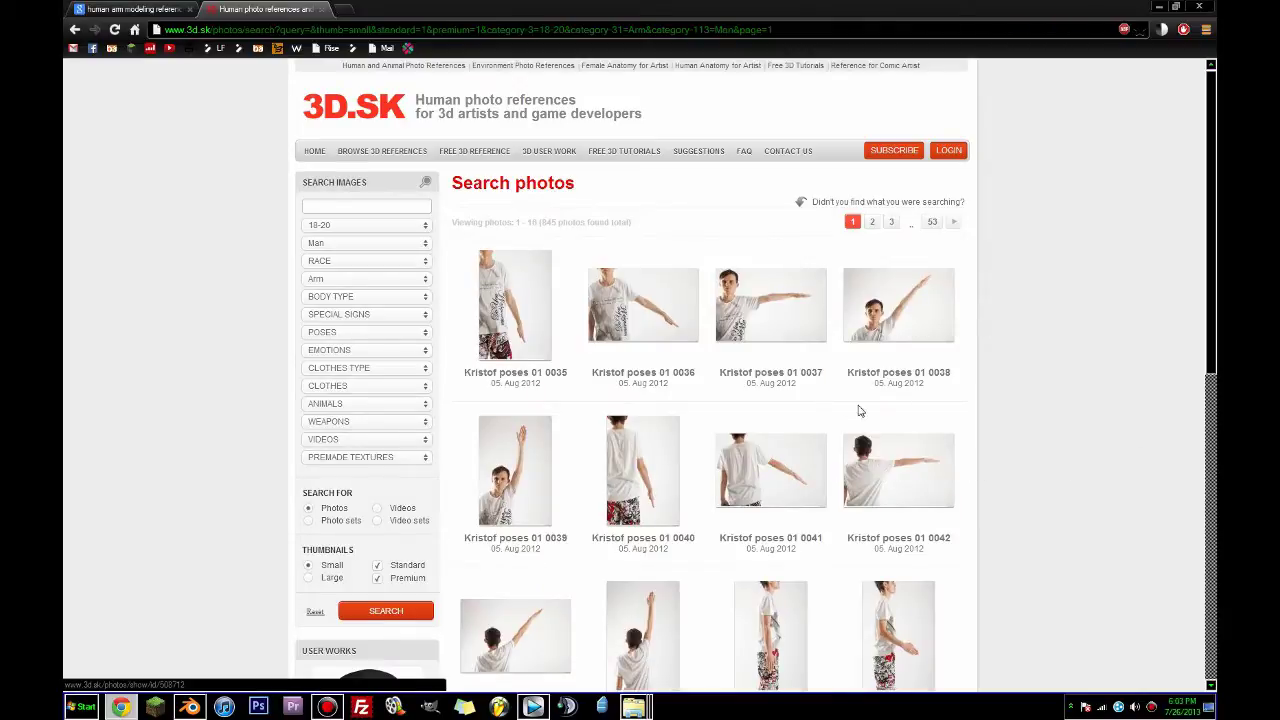
{"action": "scroll", "coordinate": [858, 410], "scroll_direction": "down", "scroll_amount": 2}
{"action": "mouse_move", "coordinate": [538, 347]}
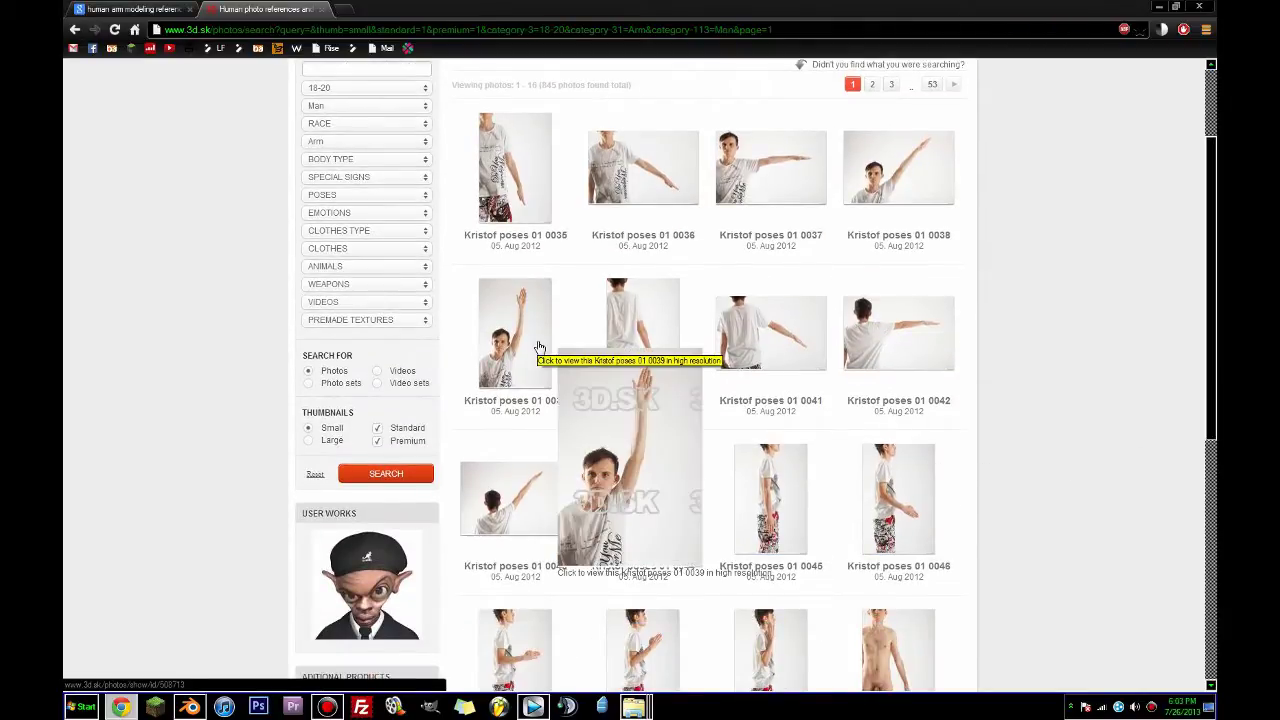
{"action": "scroll", "coordinate": [560, 350], "scroll_direction": "down", "scroll_amount": 3}
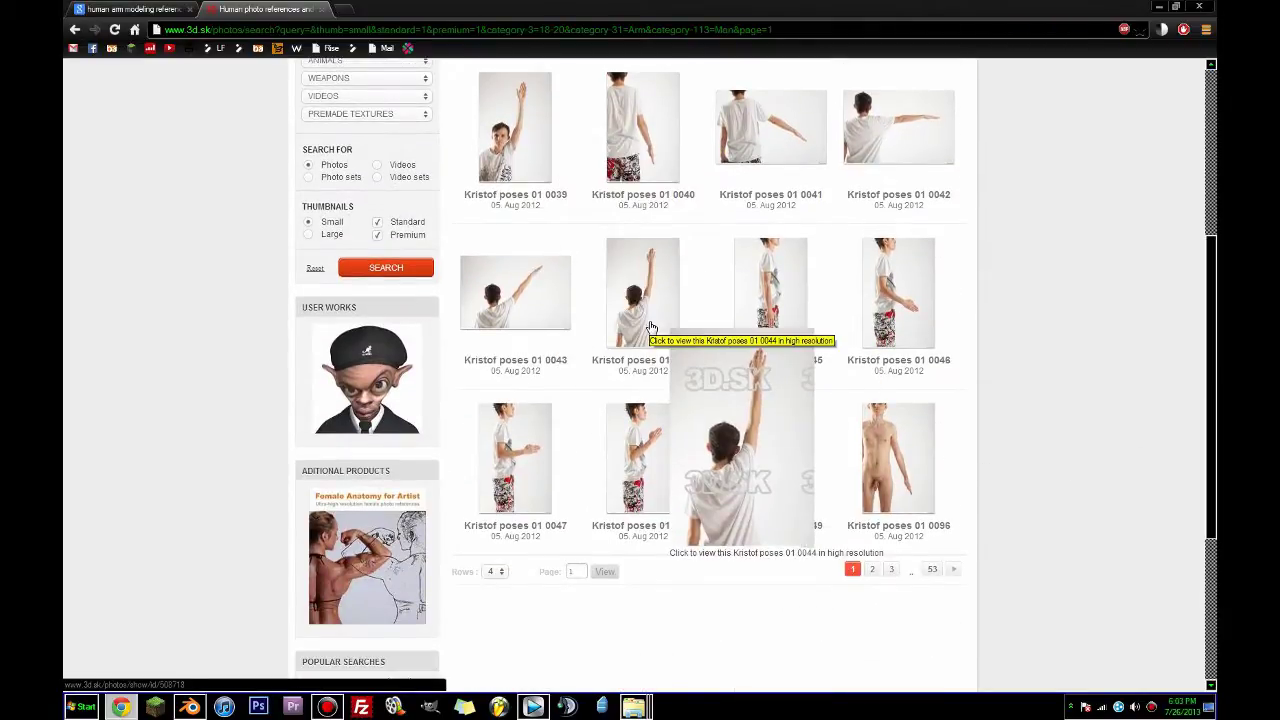
{"action": "left_click", "coordinate": [307, 9]}
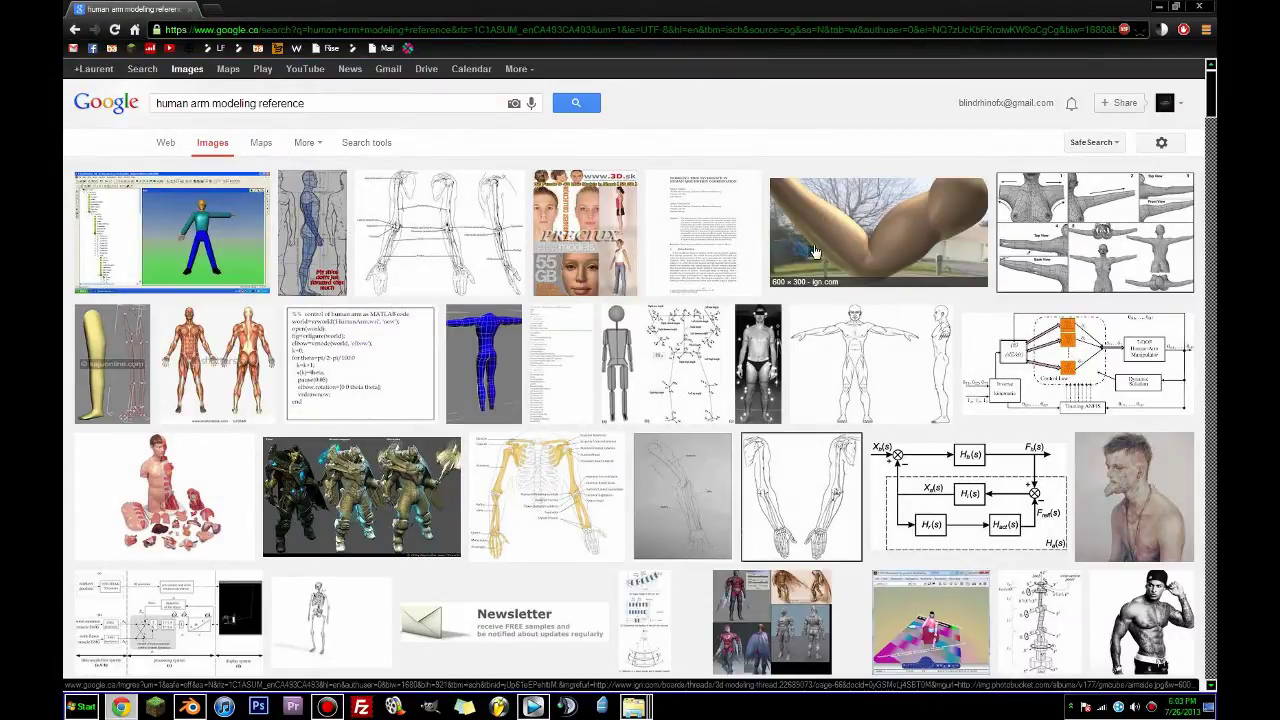
Examine the Google image results for pictures usable as human arm modeling references.
{"action": "scroll", "coordinate": [880, 340], "scroll_direction": "down", "scroll_amount": 1}
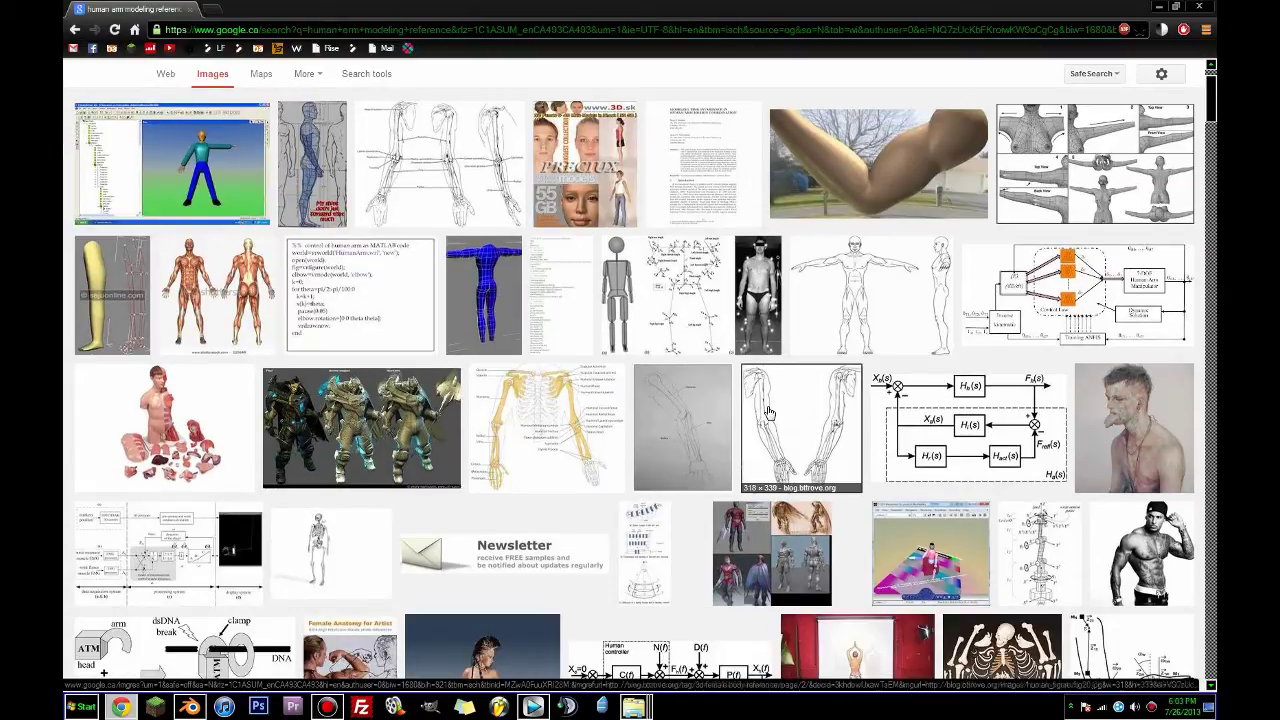
{"action": "scroll", "coordinate": [300, 483], "scroll_direction": "down", "scroll_amount": 9}
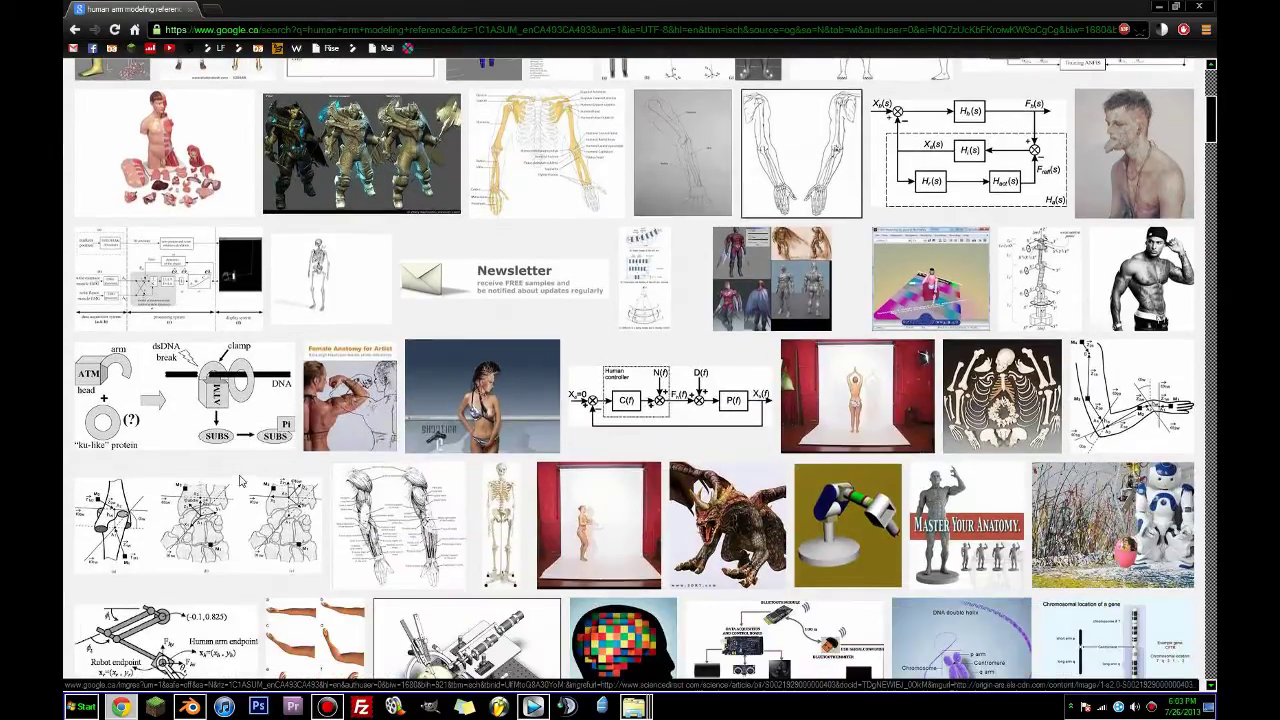
{"action": "scroll", "coordinate": [330, 470], "scroll_direction": "down", "scroll_amount": 1}
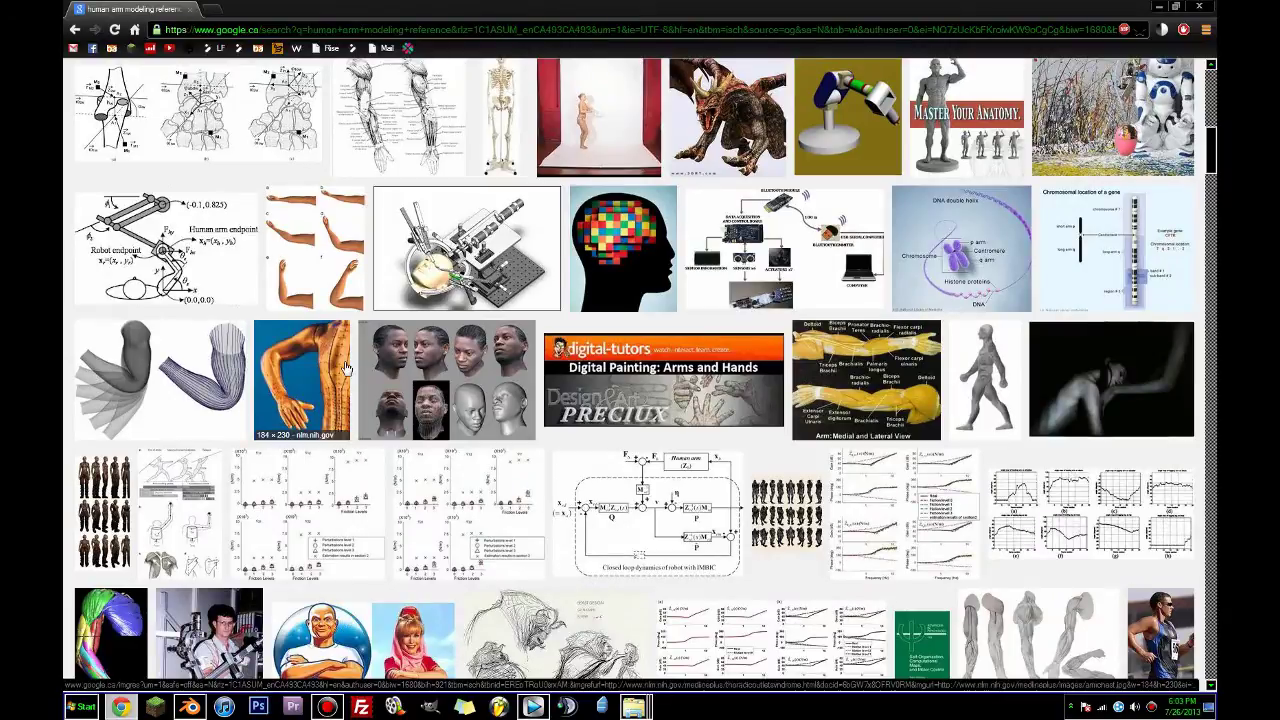
{"action": "scroll", "coordinate": [350, 395], "scroll_direction": "down", "scroll_amount": 2}
{"action": "scroll", "coordinate": [350, 368], "scroll_direction": "down", "scroll_amount": 6}
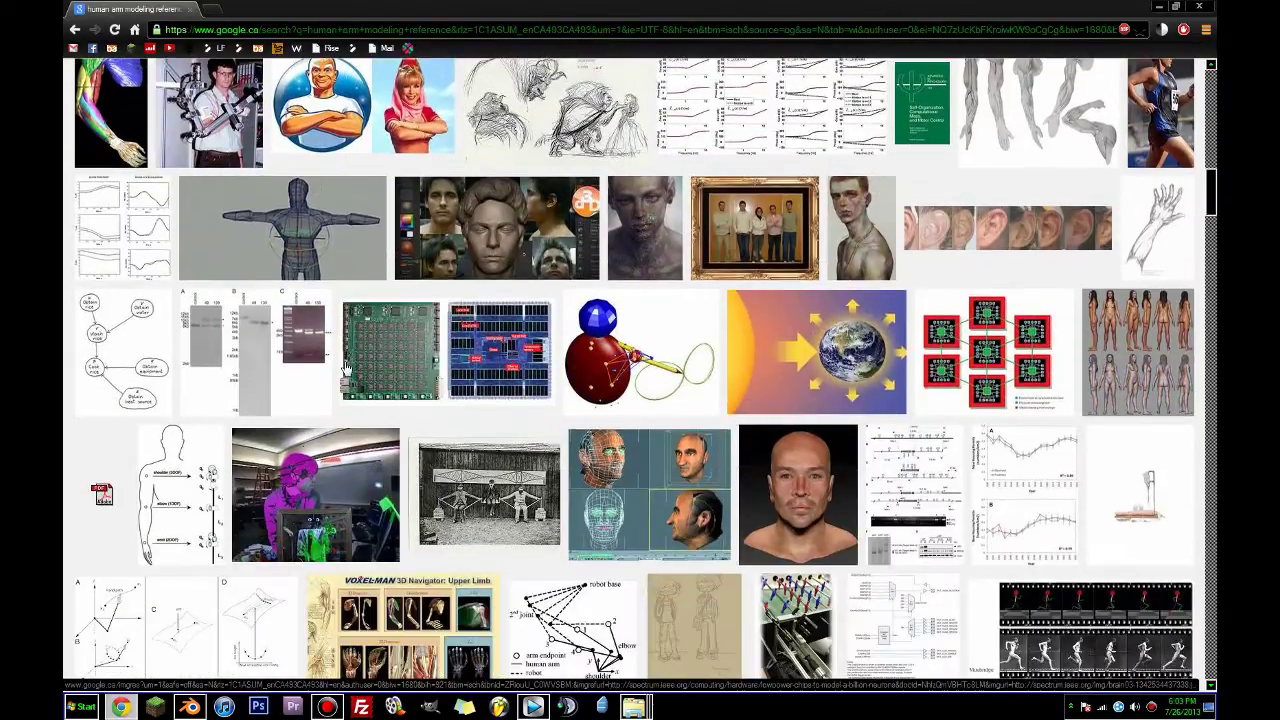
{"action": "scroll", "coordinate": [369, 367], "scroll_direction": "up", "scroll_amount": 1}
{"action": "scroll", "coordinate": [480, 368], "scroll_direction": "down", "scroll_amount": 8}
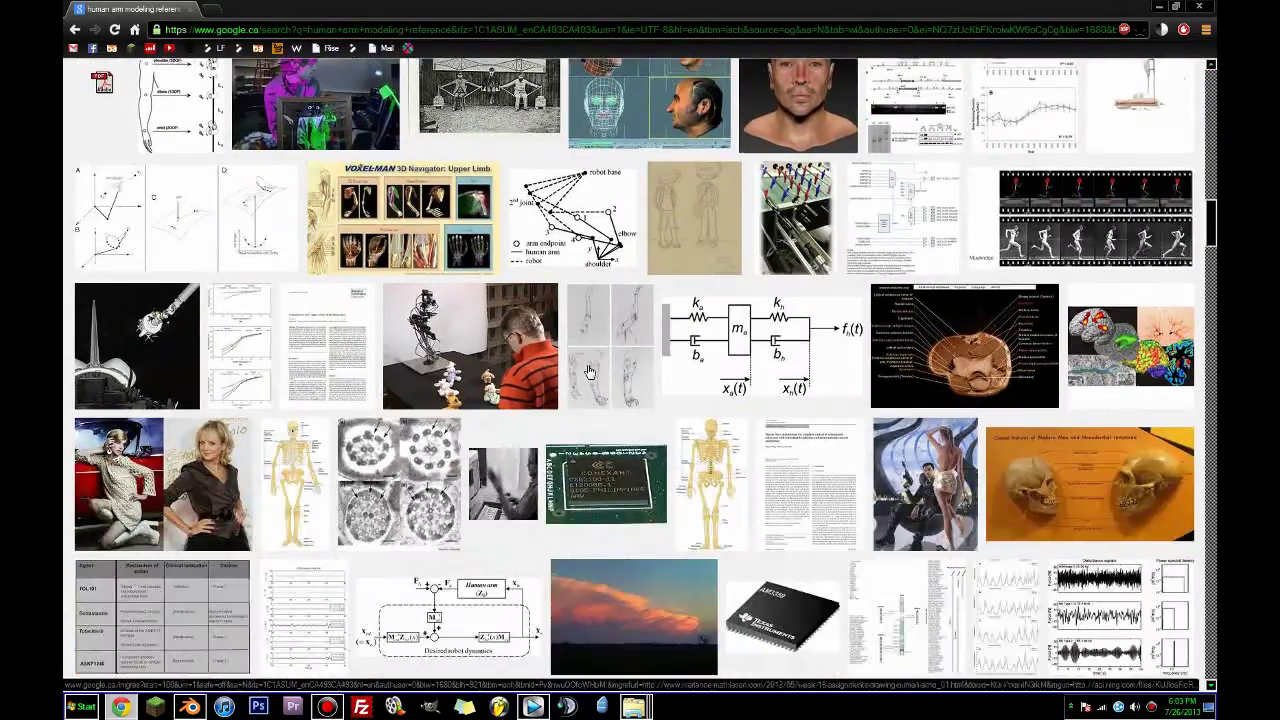
{"action": "scroll", "coordinate": [588, 371], "scroll_direction": "down", "scroll_amount": 8}
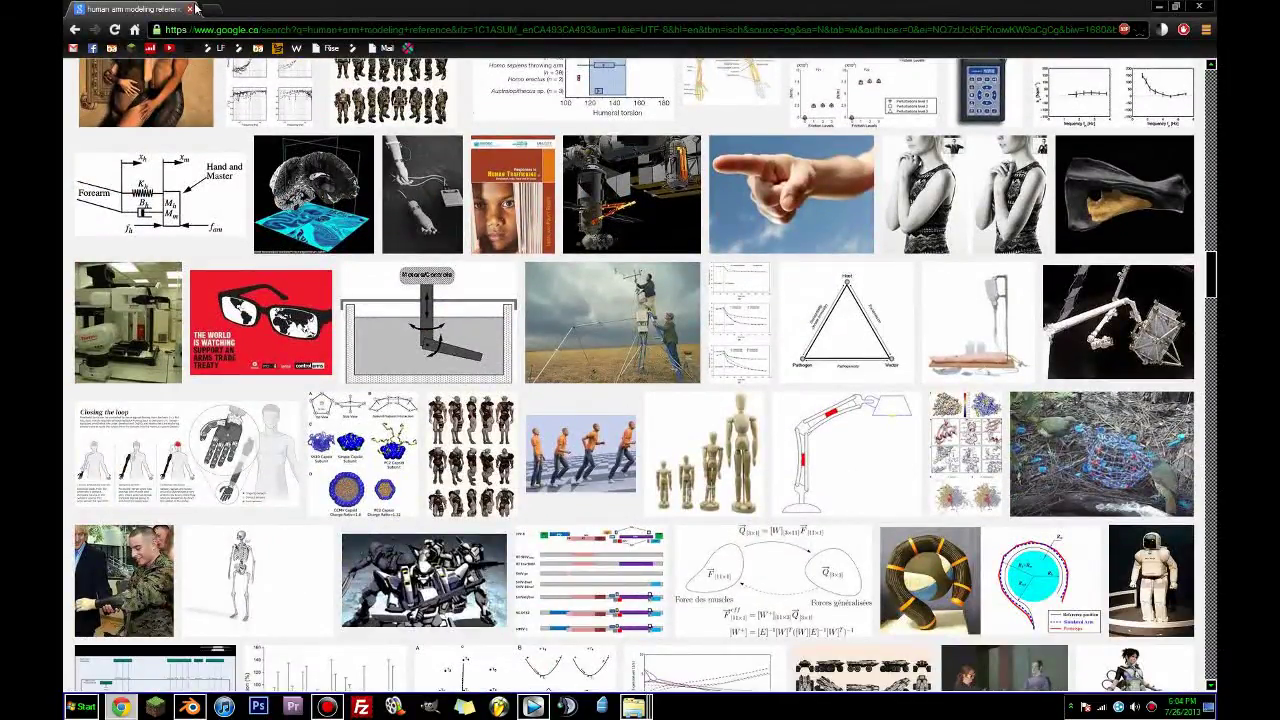
{"action": "scroll", "coordinate": [217, 137], "scroll_direction": "down", "scroll_amount": 5}
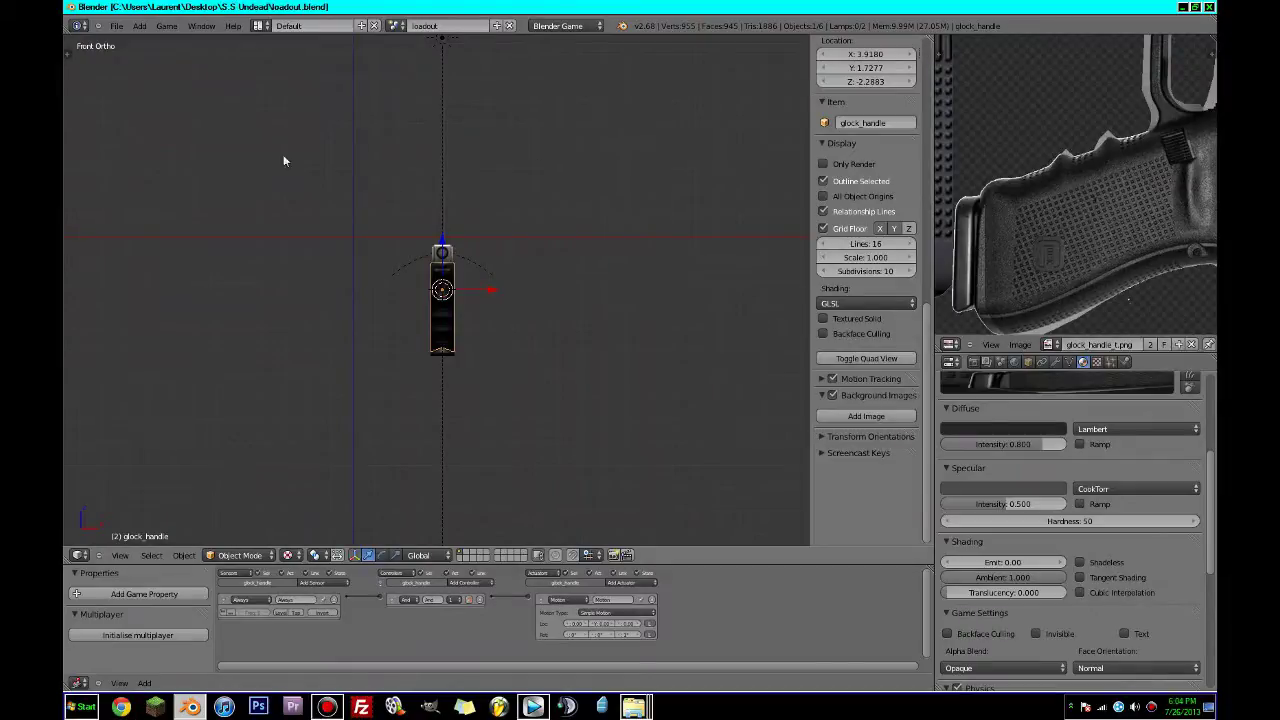
Switch back to Blender and save loadout.blend over the existing file.
{"action": "middle_click_drag", "start_coordinate": [403, 245], "coordinate": [347, 297]}
{"action": "key", "text": "ctrl+s"}
{"action": "left_click", "coordinate": [304, 267]}
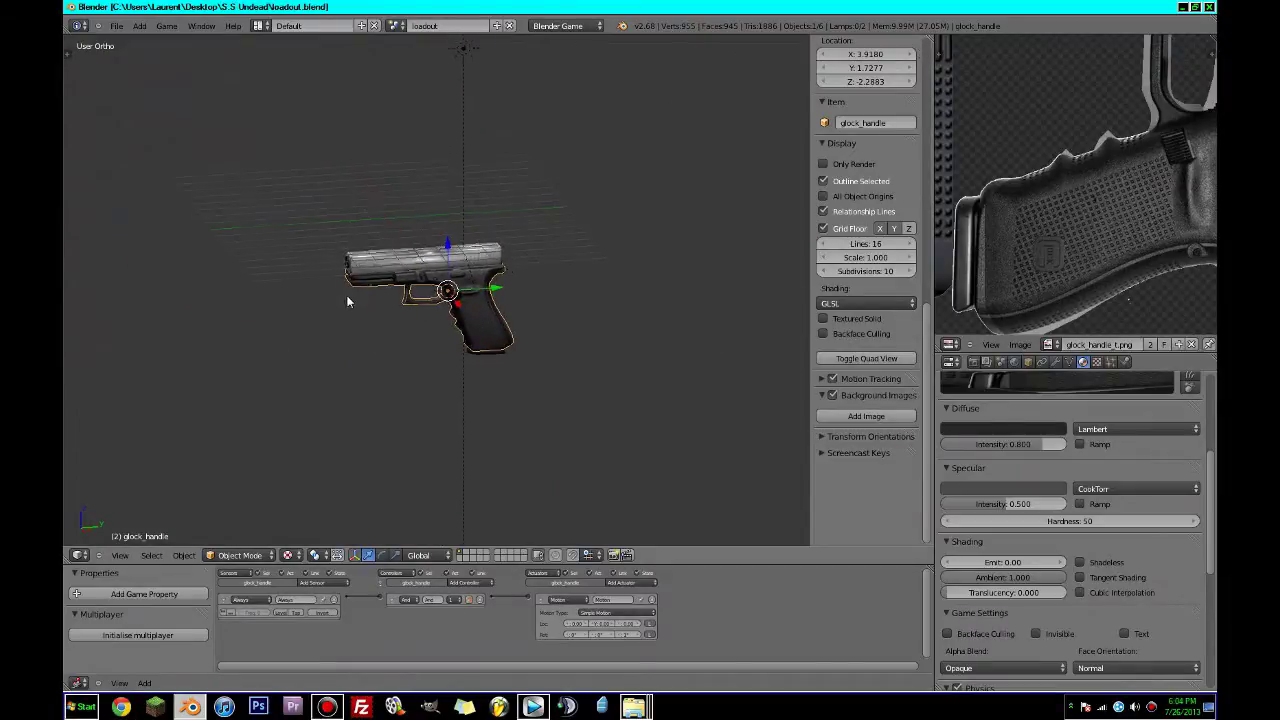
Snap the 3D cursor to the world origin.
{"action": "key", "text": "shift+a"}
{"action": "key", "text": "shift+s"}
{"action": "left_click", "coordinate": [519, 398]}
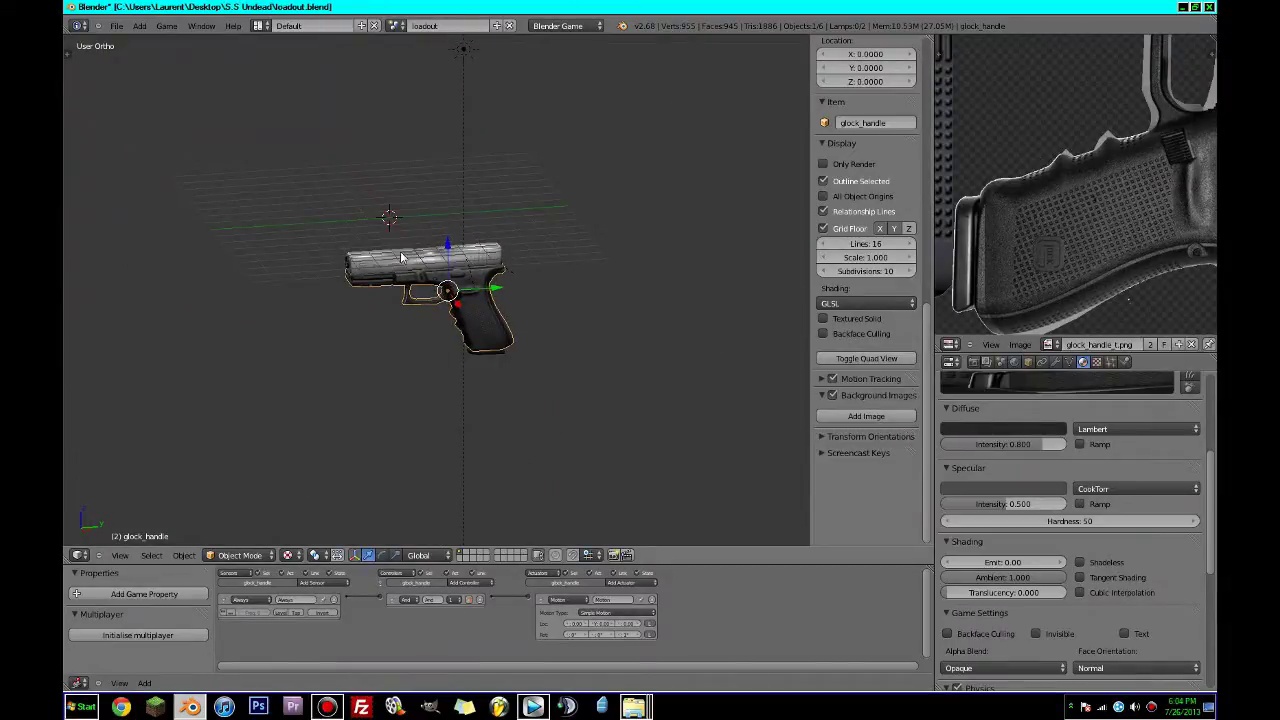
{"action": "scroll", "coordinate": [380, 257], "scroll_direction": "up", "scroll_amount": 2}
Try to append the Cube.002 mesh from arm low poly.blend in the Downloads arms folder.
{"action": "left_click", "coordinate": [116, 25]}
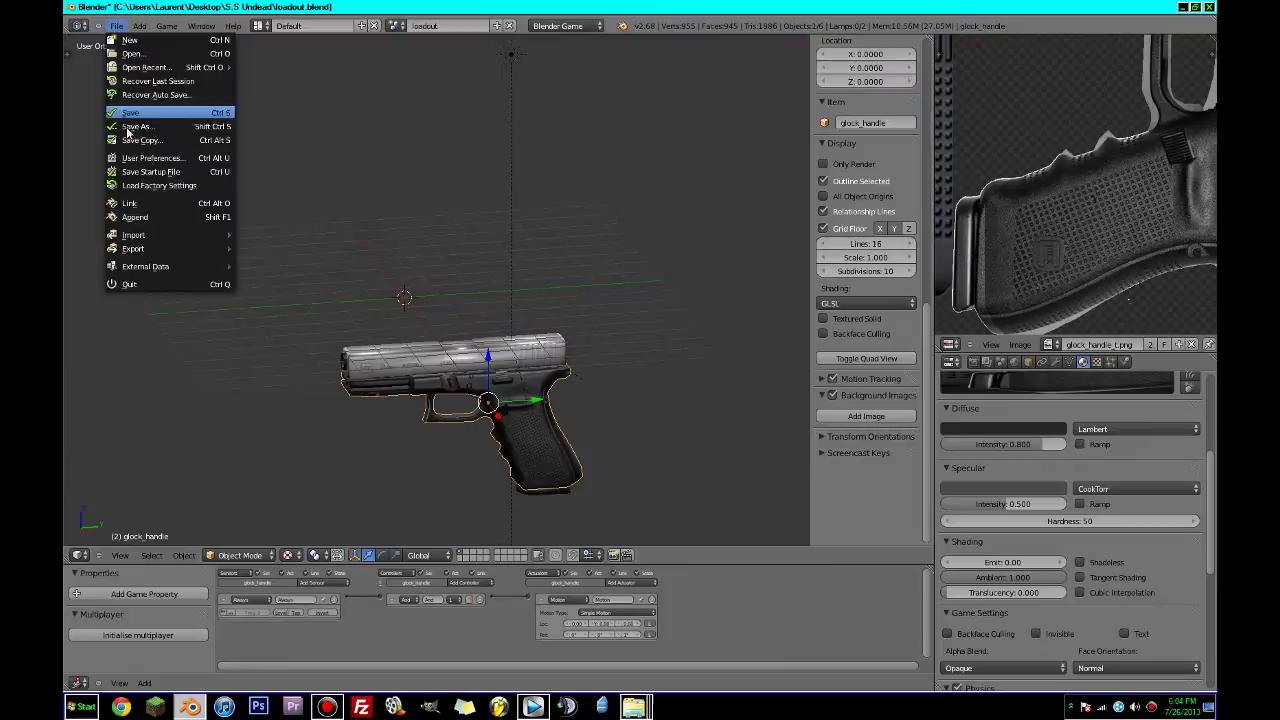
{"action": "left_click", "coordinate": [135, 217]}
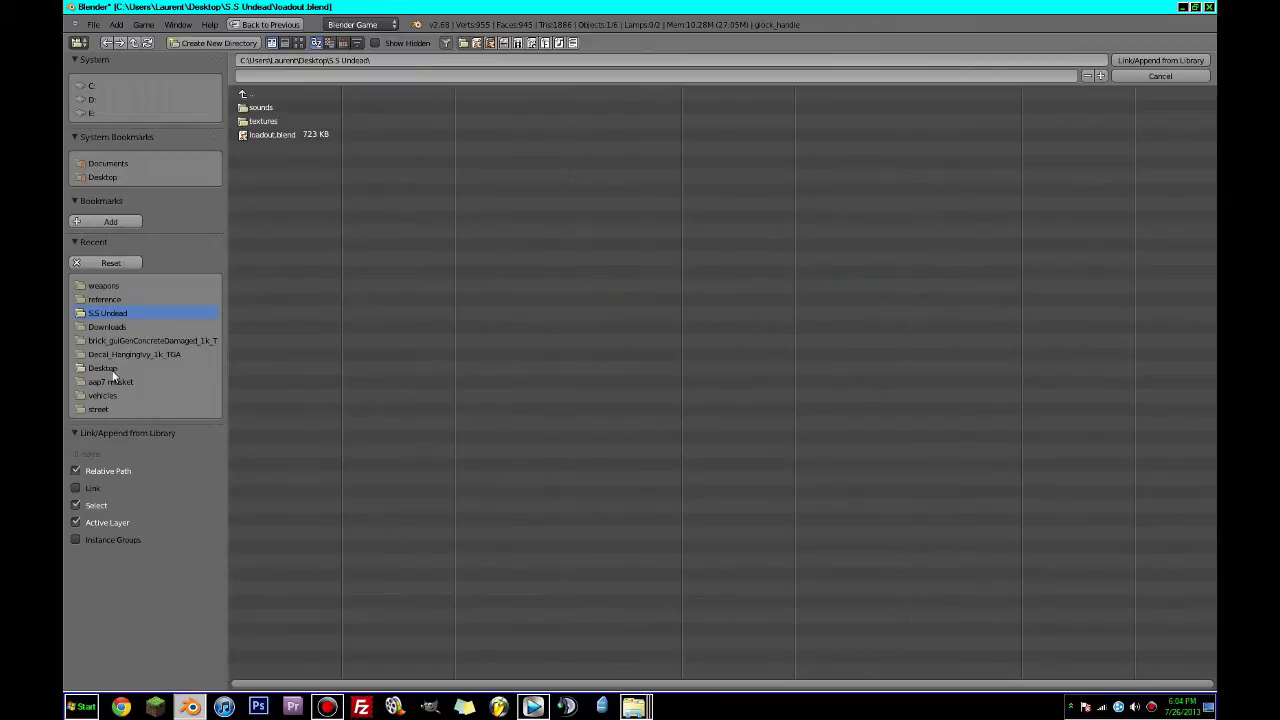
{"action": "left_click", "coordinate": [115, 330]}
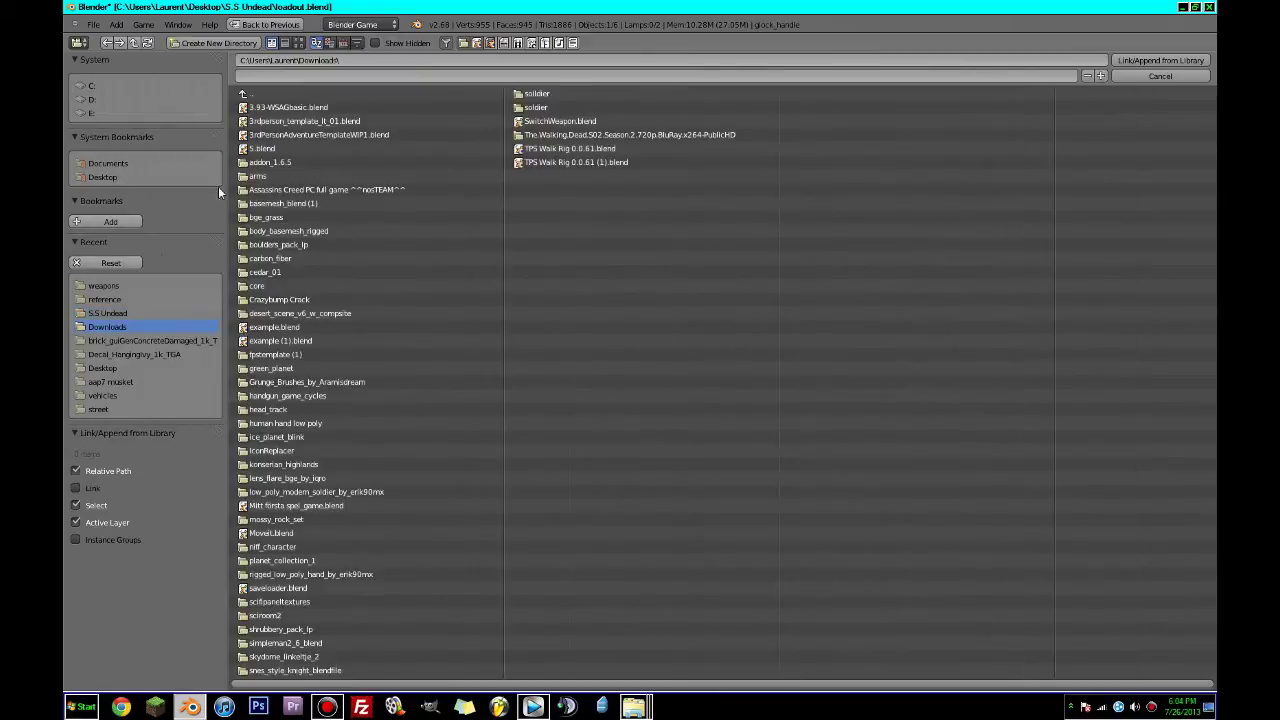
{"action": "left_click", "coordinate": [268, 164]}
{"action": "left_click", "coordinate": [273, 109]}
{"action": "left_click", "coordinate": [256, 226]}
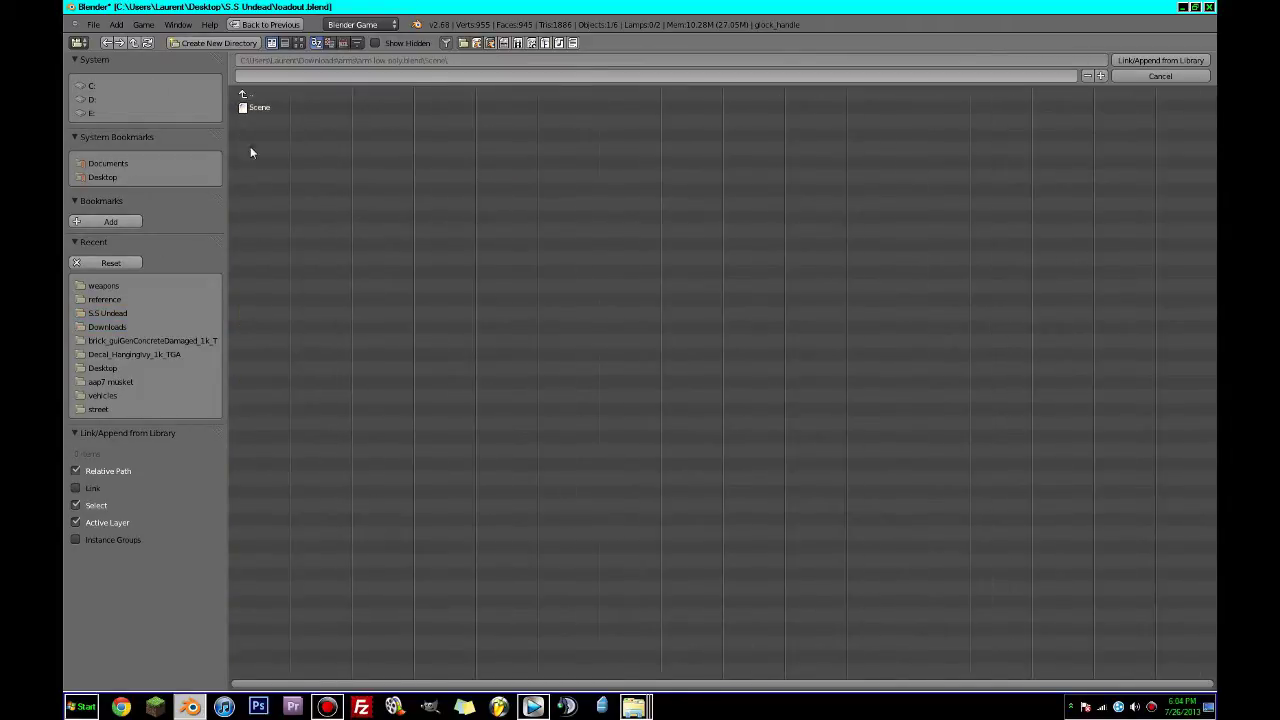
{"action": "left_click", "coordinate": [248, 95]}
{"action": "left_click", "coordinate": [260, 190]}
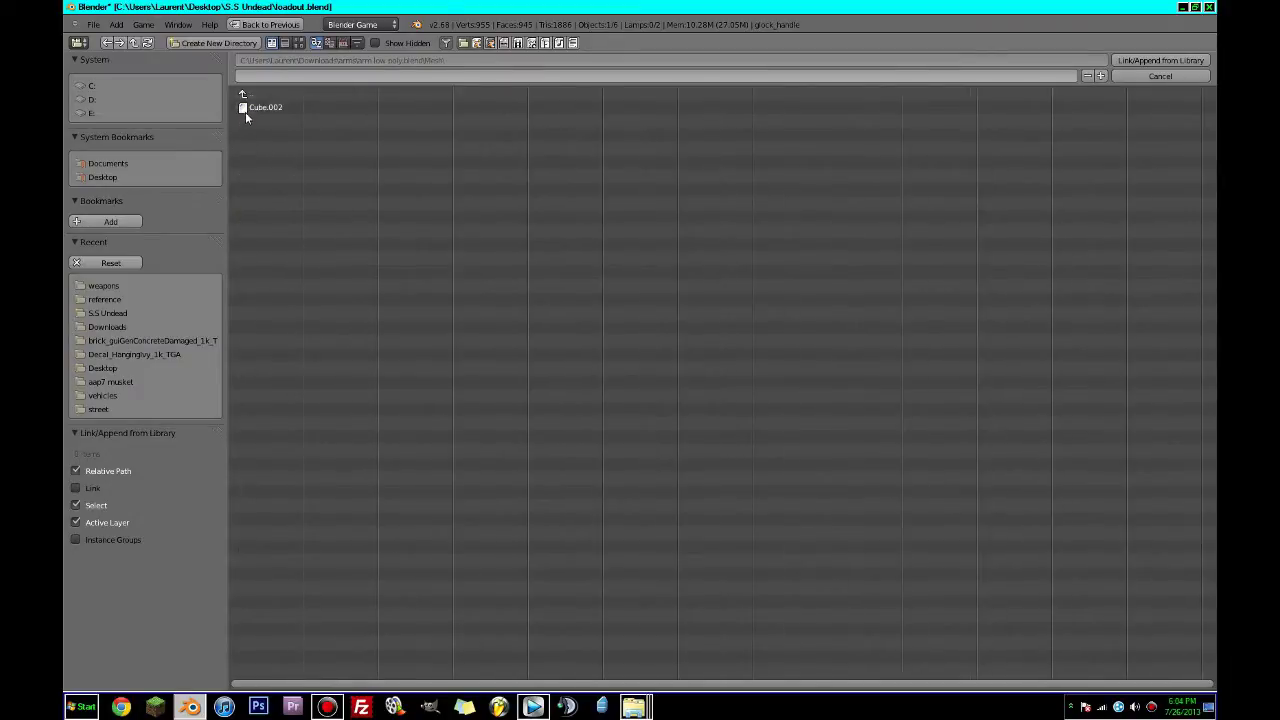
{"action": "double_click", "coordinate": [245, 110]}
{"action": "middle_click_drag", "start_coordinate": [430, 253], "coordinate": [443, 49]}
{"action": "left_click", "coordinate": [397, 25]}
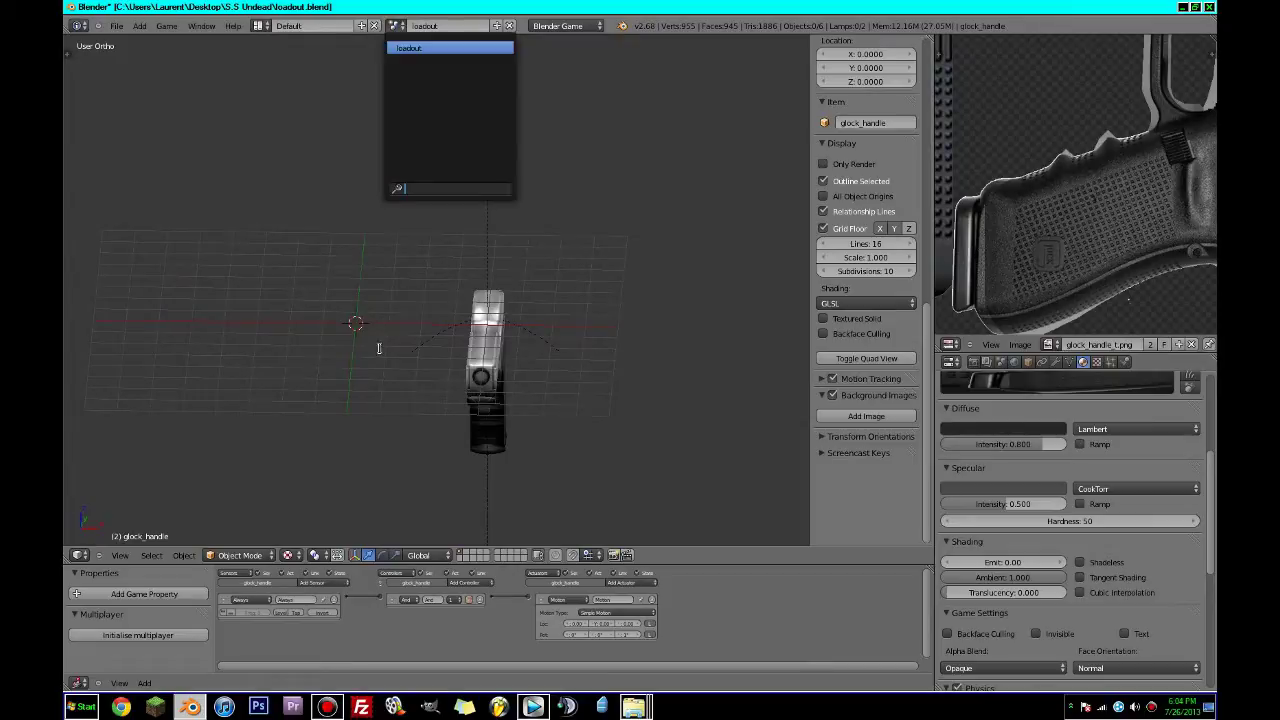
{"action": "middle_click_drag", "start_coordinate": [379, 348], "coordinate": [449, 351]}
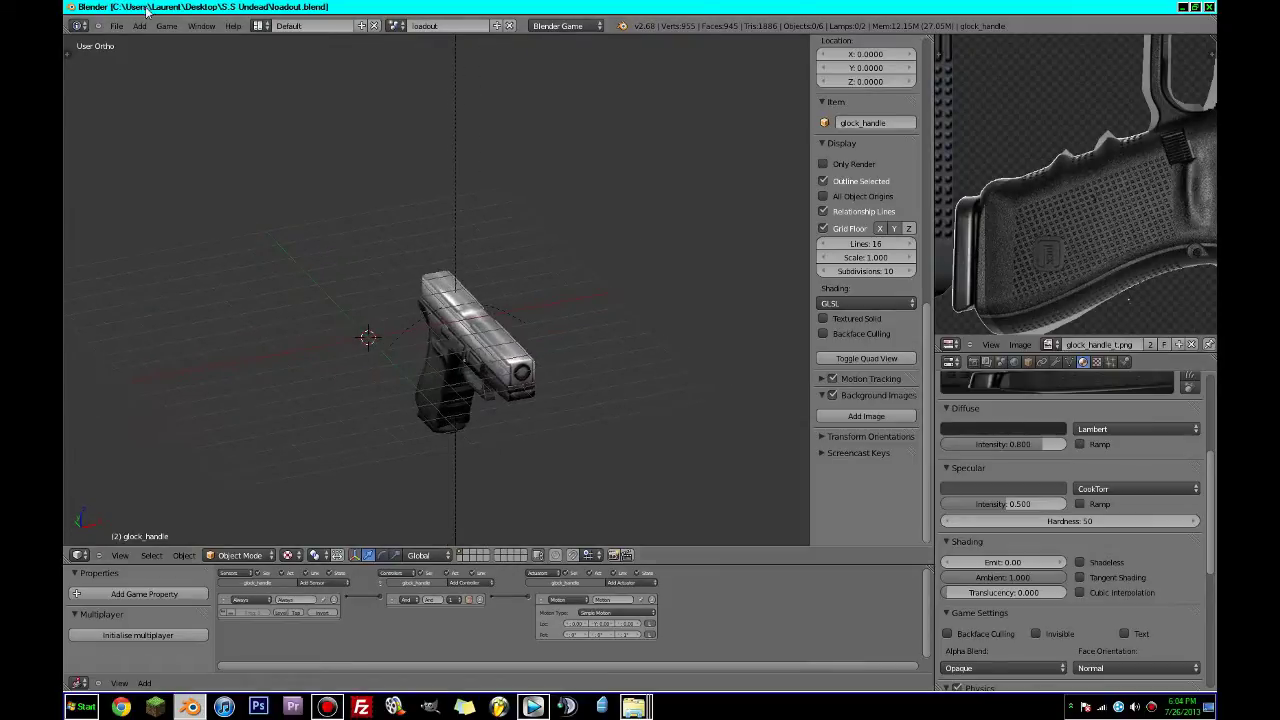
{"action": "left_click", "coordinate": [117, 25]}
{"action": "left_click", "coordinate": [80, 707]}
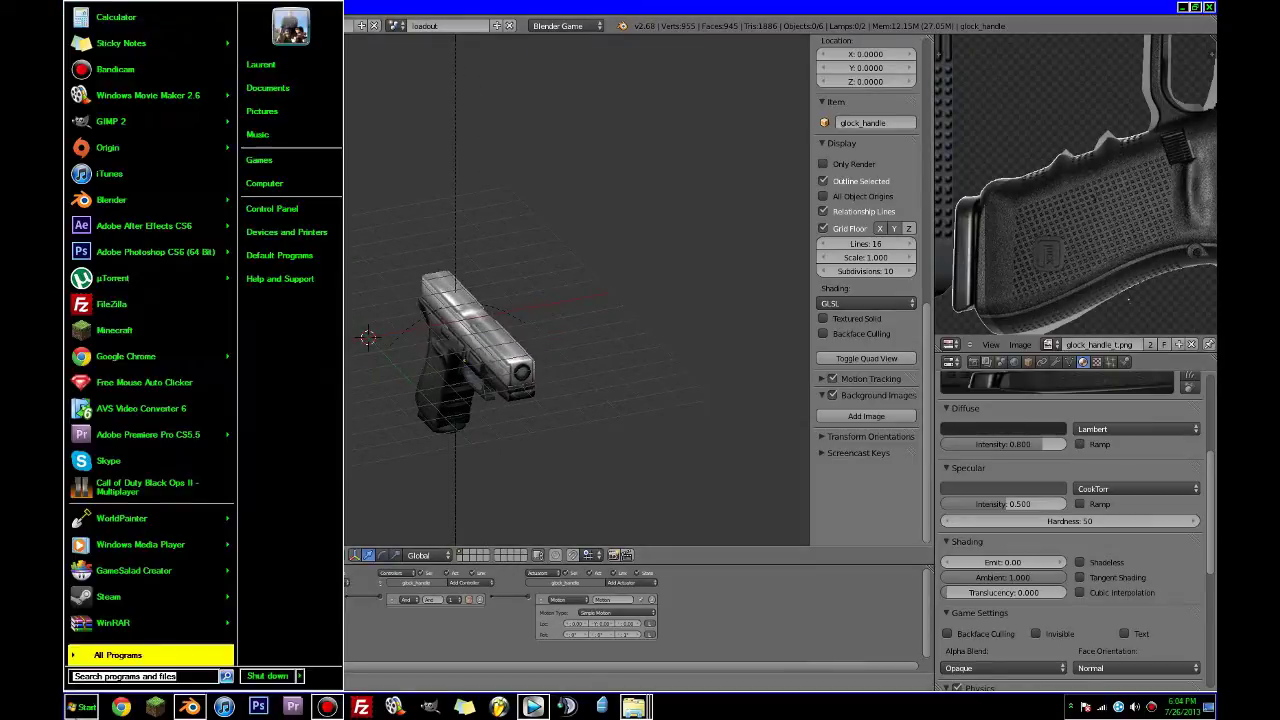
{"action": "left_click", "coordinate": [327, 707]}
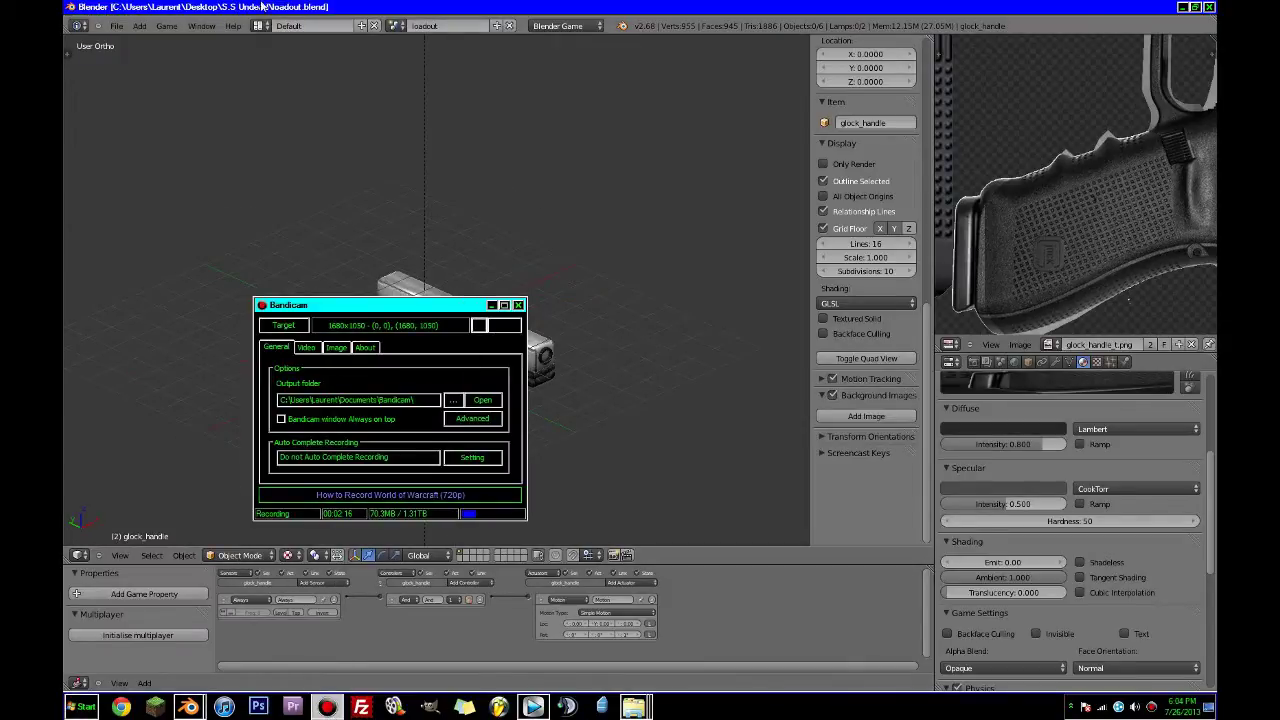
Append the arm object from arm low poly.blend in the Downloads arms folder.
{"action": "left_click", "coordinate": [118, 28]}
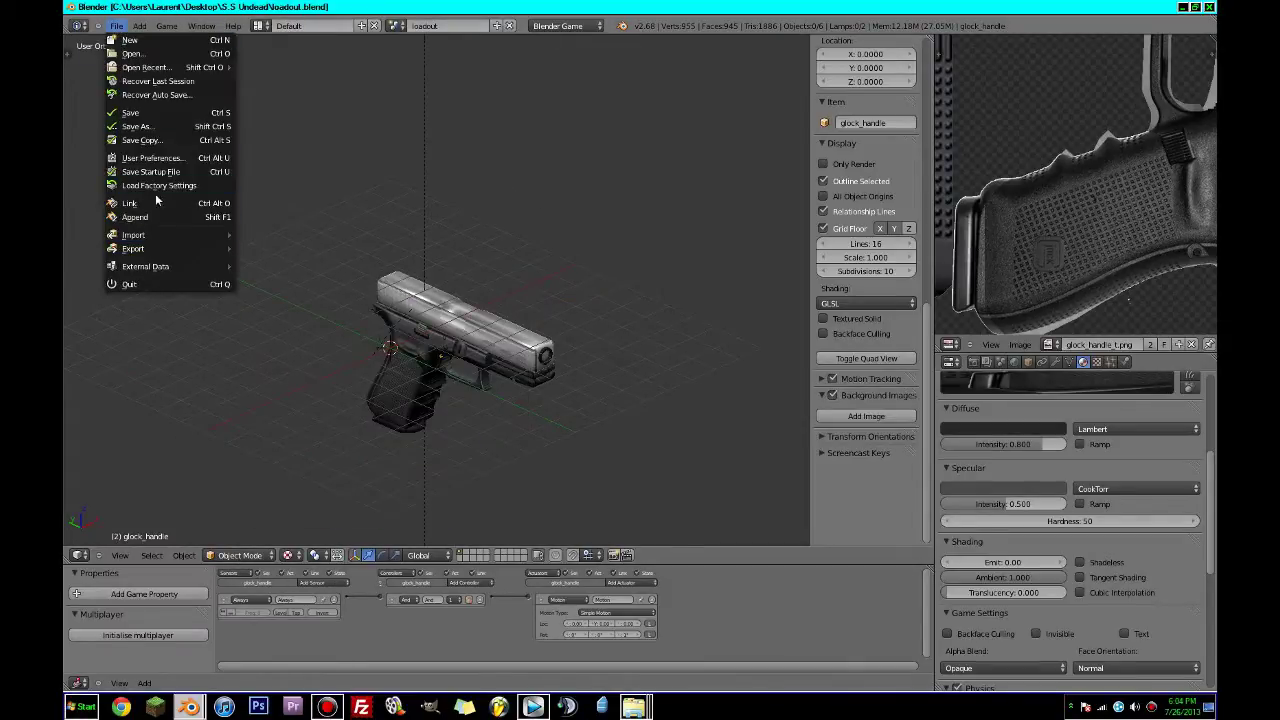
{"action": "left_click", "coordinate": [165, 213]}
{"action": "left_click", "coordinate": [252, 94]}
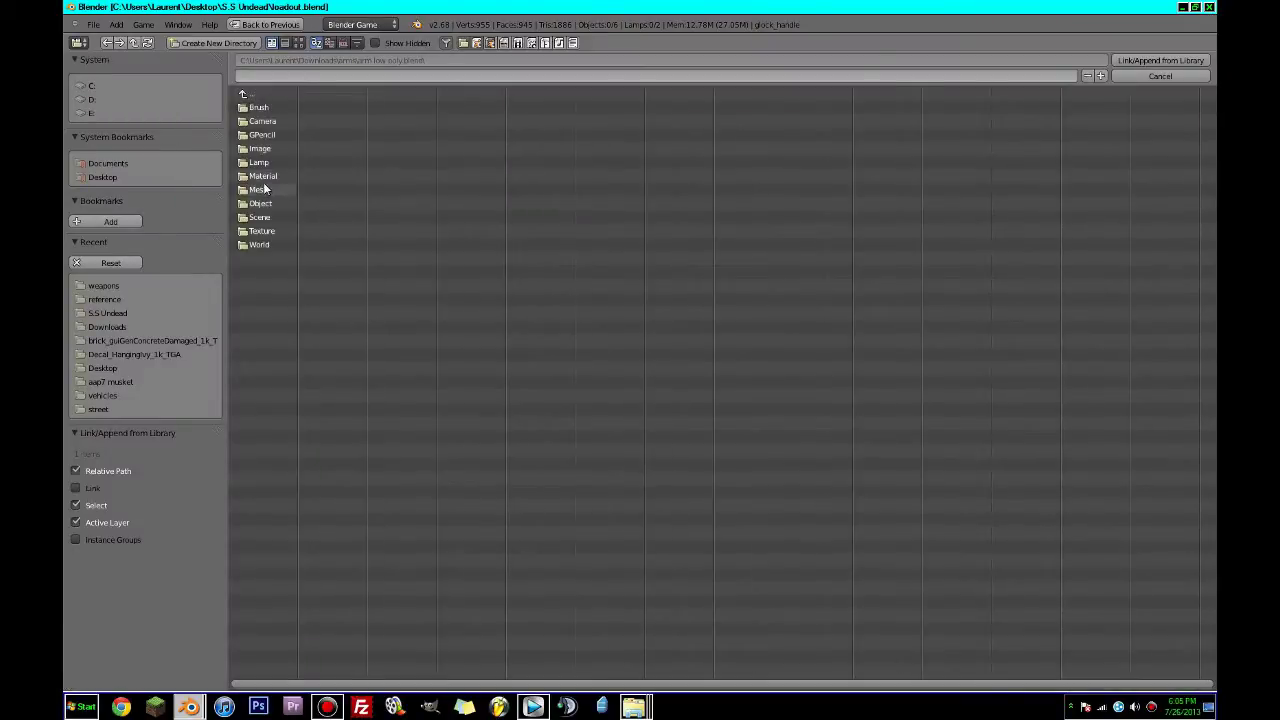
{"action": "left_click", "coordinate": [264, 204]}
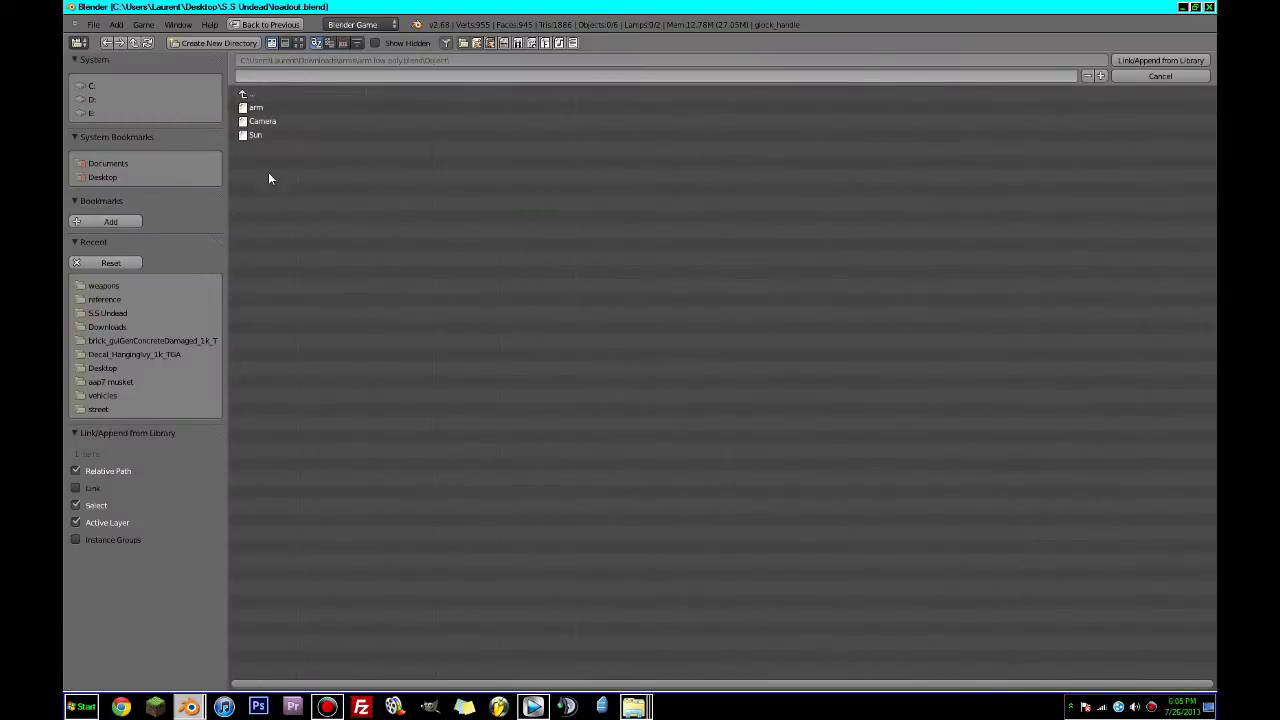
{"action": "double_click", "coordinate": [262, 108]}
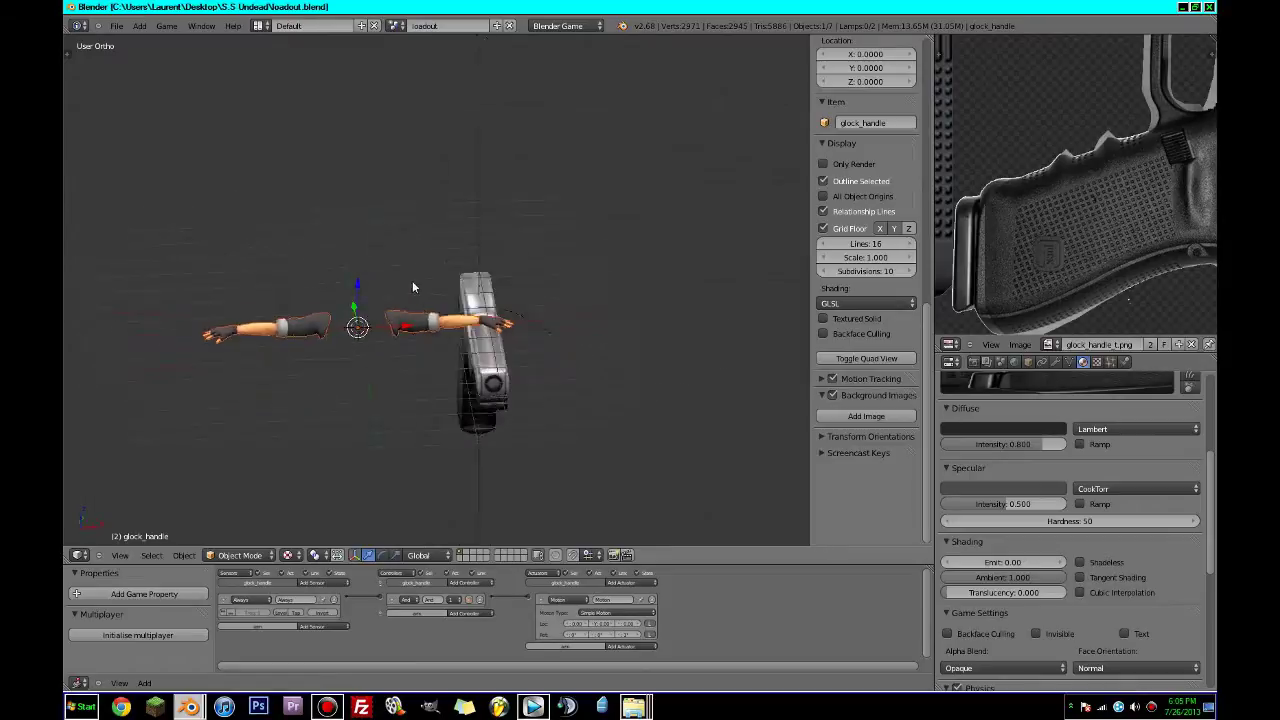
Examine the appended arms, sleeves and gloved hands closely from several angles and preview them in the game engine.
{"action": "middle_click_drag", "start_coordinate": [412, 287], "coordinate": [466, 321]}
{"action": "scroll", "coordinate": [325, 356], "scroll_direction": "up", "scroll_amount": 7}
{"action": "middle_click_drag", "start_coordinate": [325, 356], "coordinate": [540, 316], "text": "shift"}
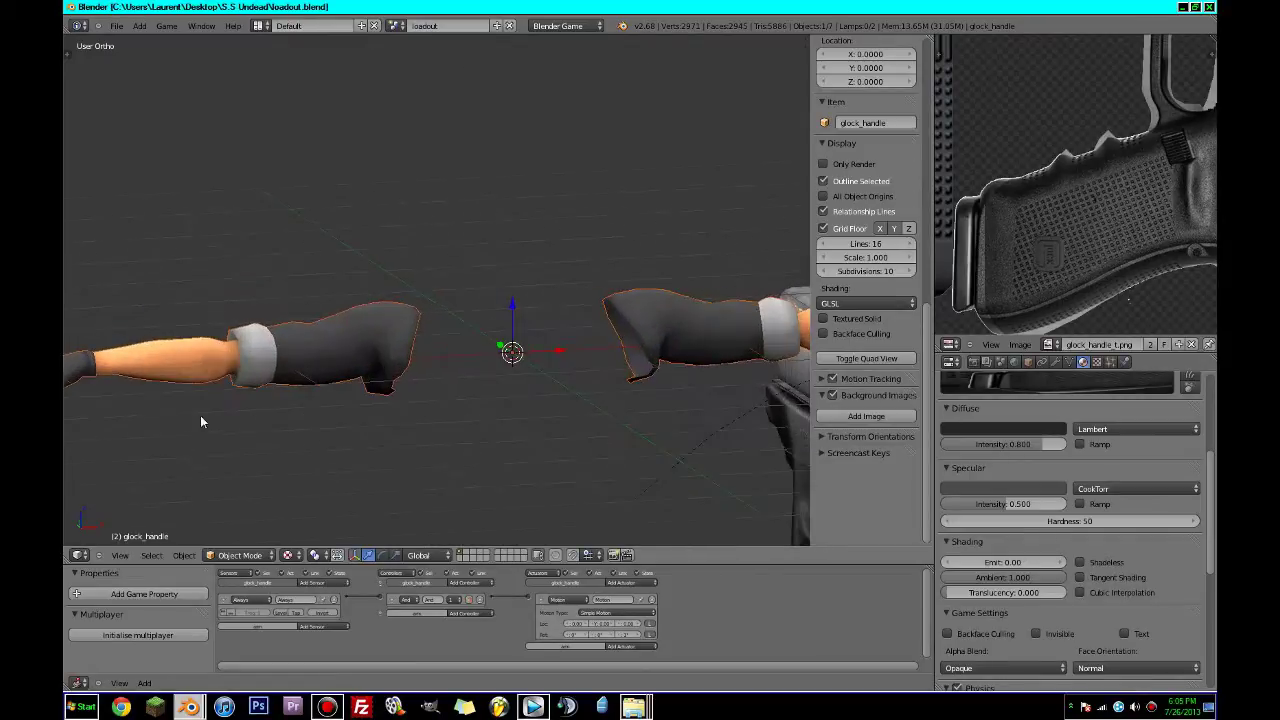
{"action": "middle_click_drag", "start_coordinate": [203, 417], "coordinate": [507, 324], "text": "shift"}
{"action": "scroll", "coordinate": [505, 324], "scroll_direction": "up", "scroll_amount": 3}
{"action": "middle_click_drag", "start_coordinate": [243, 317], "coordinate": [372, 357]}
{"action": "middle_click_drag", "start_coordinate": [385, 357], "coordinate": [186, 281], "text": "shift"}
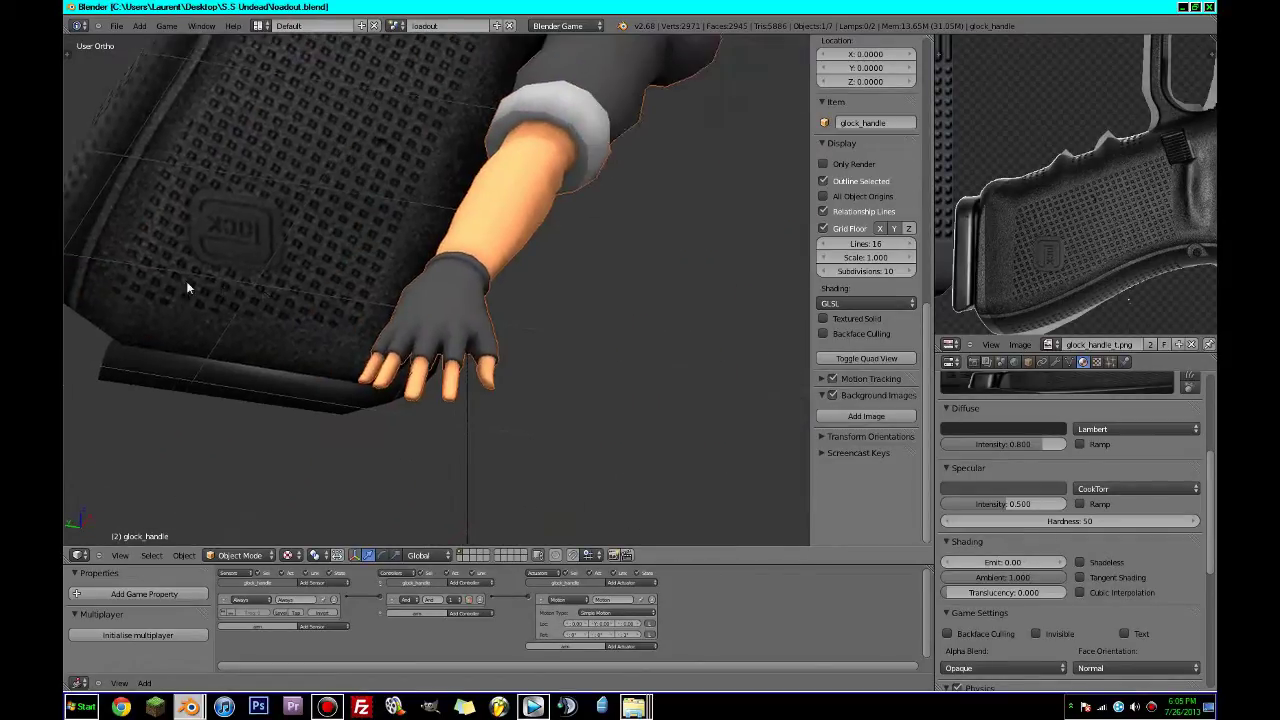
{"action": "scroll", "coordinate": [186, 281], "scroll_direction": "up", "scroll_amount": 5}
{"action": "middle_click_drag", "start_coordinate": [284, 369], "coordinate": [325, 298], "text": "shift"}
{"action": "scroll", "coordinate": [255, 242], "scroll_direction": "up", "scroll_amount": 2}
{"action": "scroll", "coordinate": [255, 242], "scroll_direction": "down", "scroll_amount": 3}
{"action": "scroll", "coordinate": [255, 242], "scroll_direction": "down", "scroll_amount": 3}
{"action": "scroll", "coordinate": [255, 302], "scroll_direction": "down", "scroll_amount": 5}
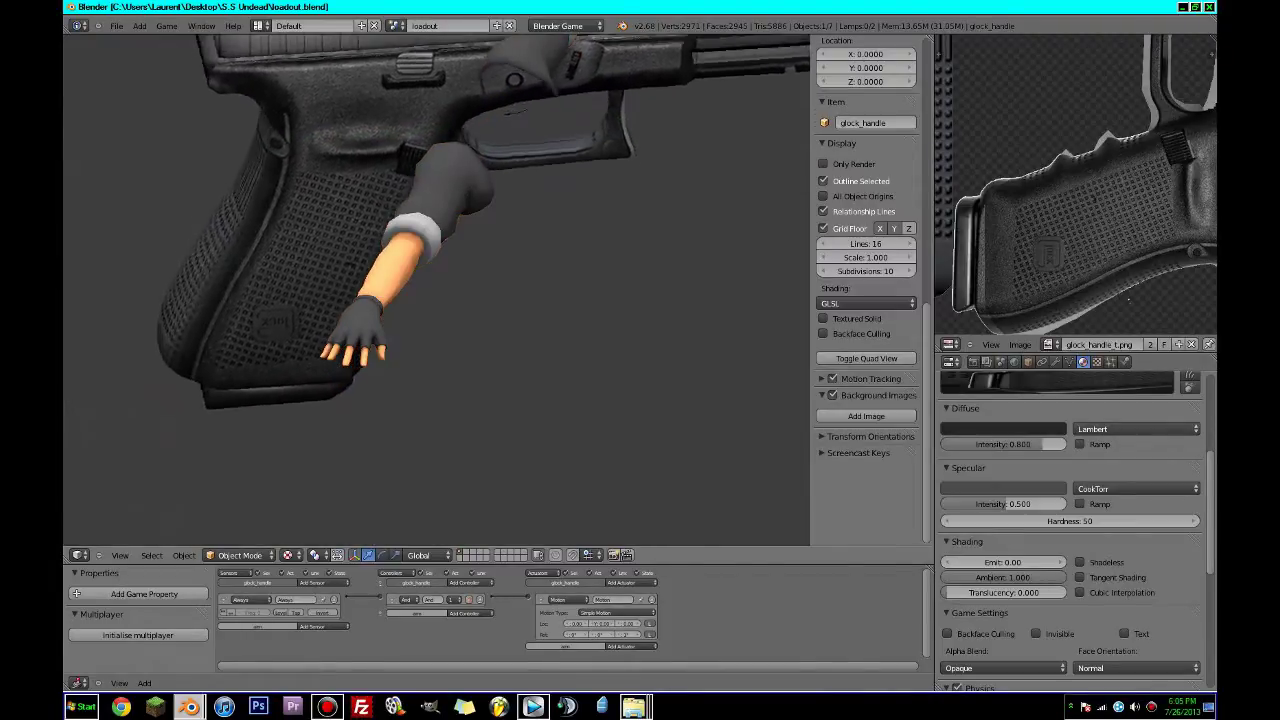
{"action": "key", "text": "Escape"}
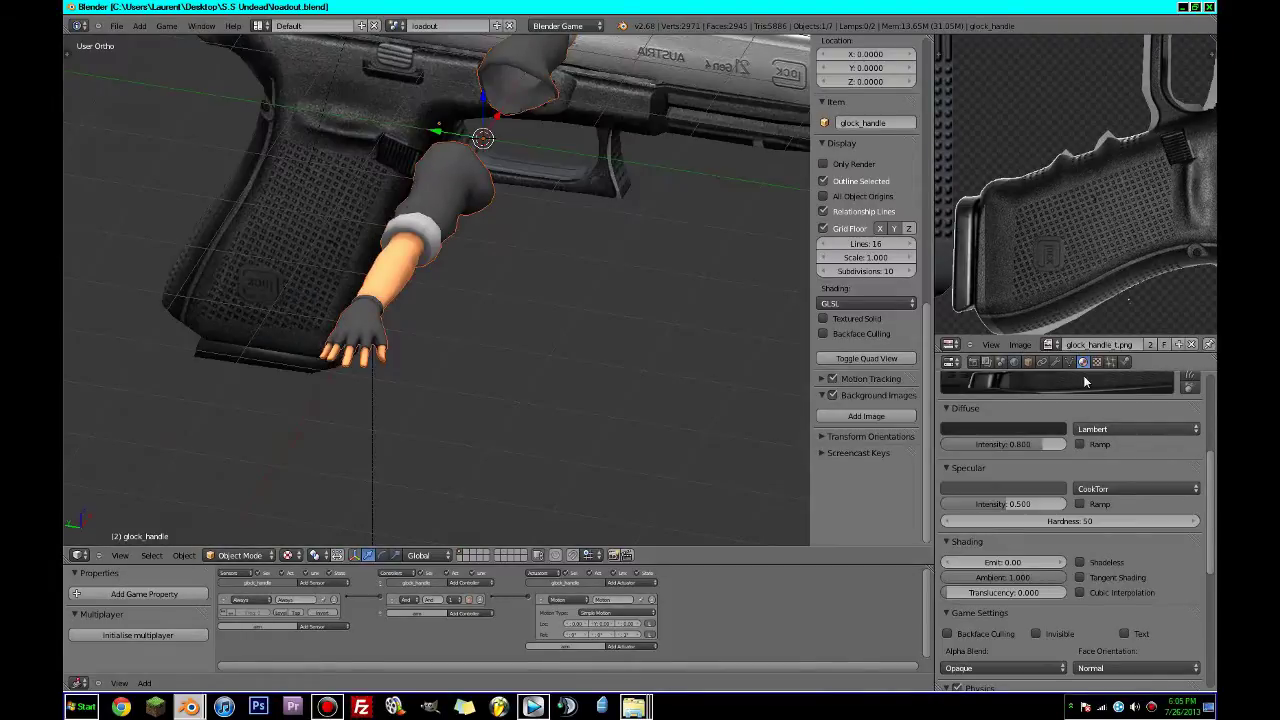
Turn off Backface Culling in the arms' material and preview the arms in the game engine.
{"action": "right_click", "coordinate": [433, 225]}
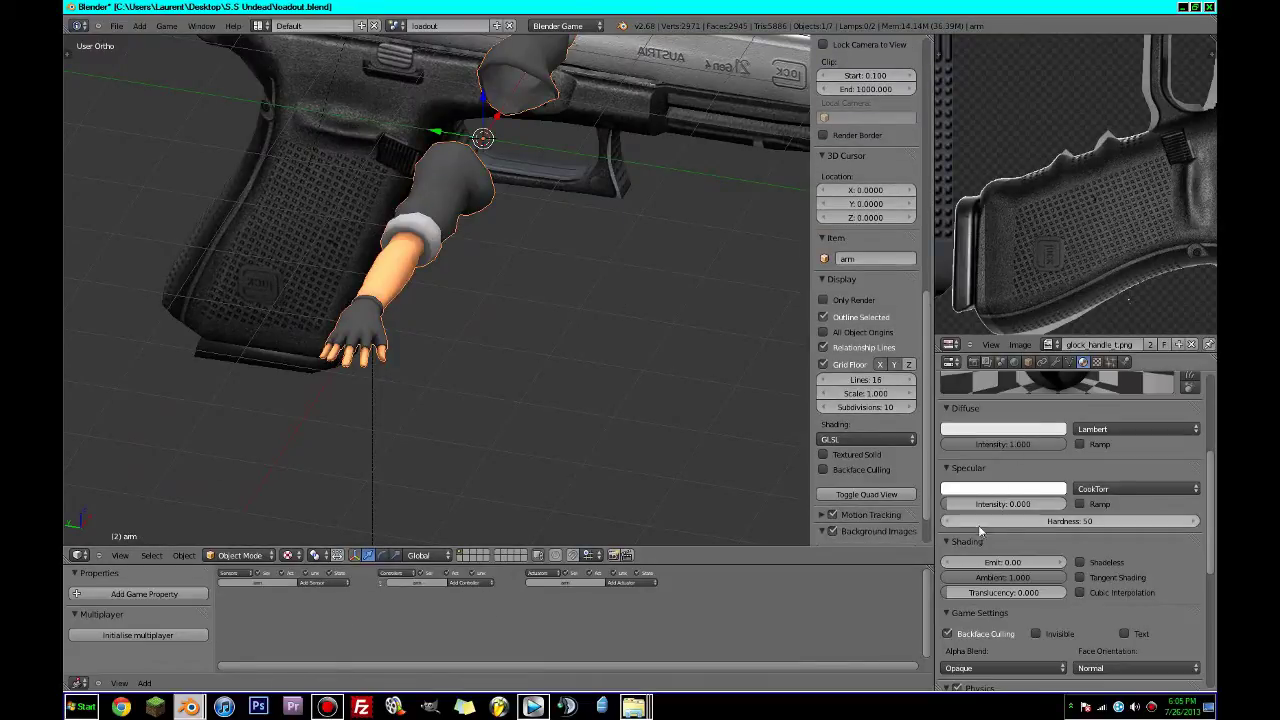
{"action": "left_click", "coordinate": [950, 633]}
{"action": "key", "text": "p"}
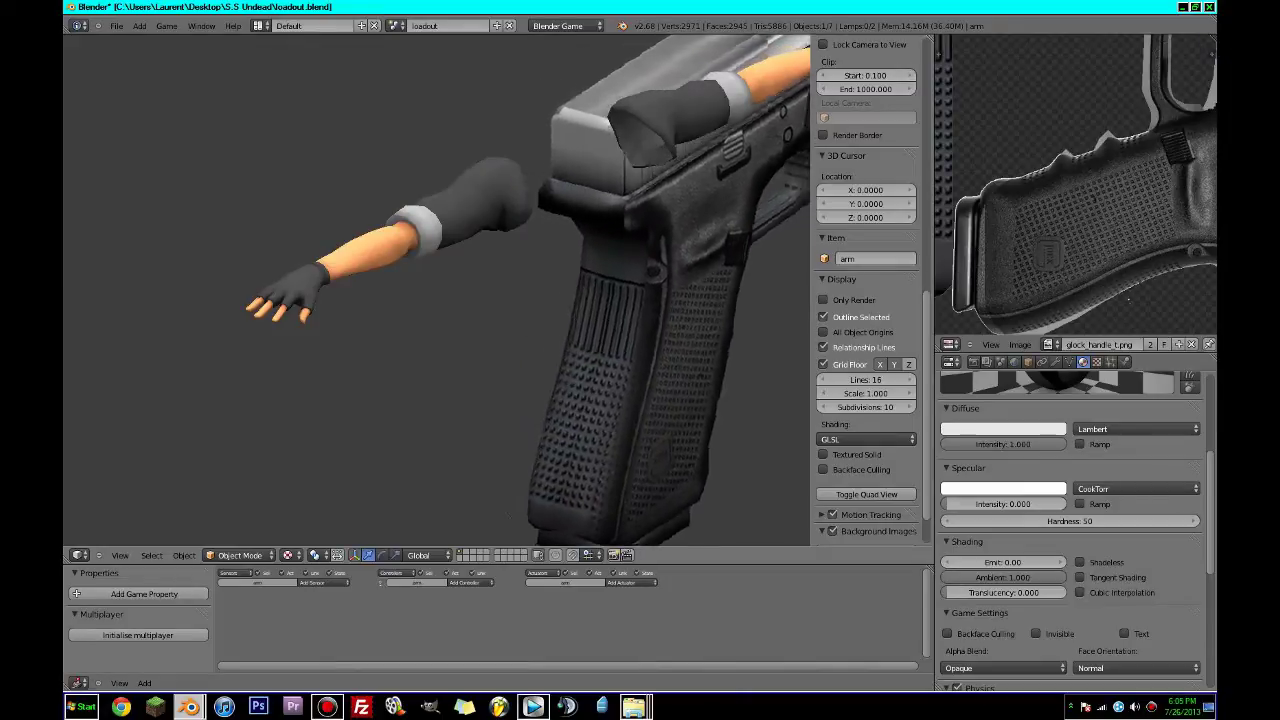
{"action": "key", "text": "Escape"}
Rotate the pistol's glock_handle object 90° about the Z axis.
{"action": "middle_click_drag", "start_coordinate": [652, 197], "coordinate": [335, 370]}
{"action": "scroll", "coordinate": [335, 370], "scroll_direction": "down", "scroll_amount": 4}
{"action": "right_click", "coordinate": [543, 363]}
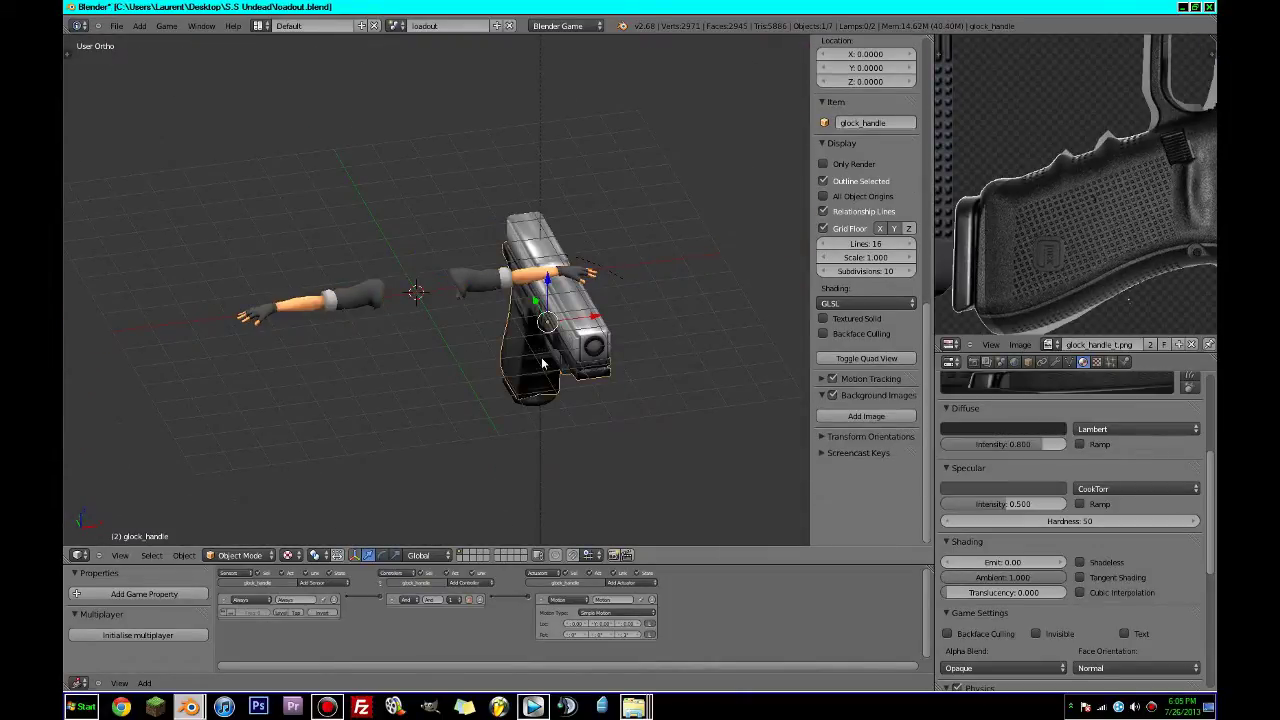
{"action": "type", "text": "rz90"}
{"action": "key", "text": "Return"}
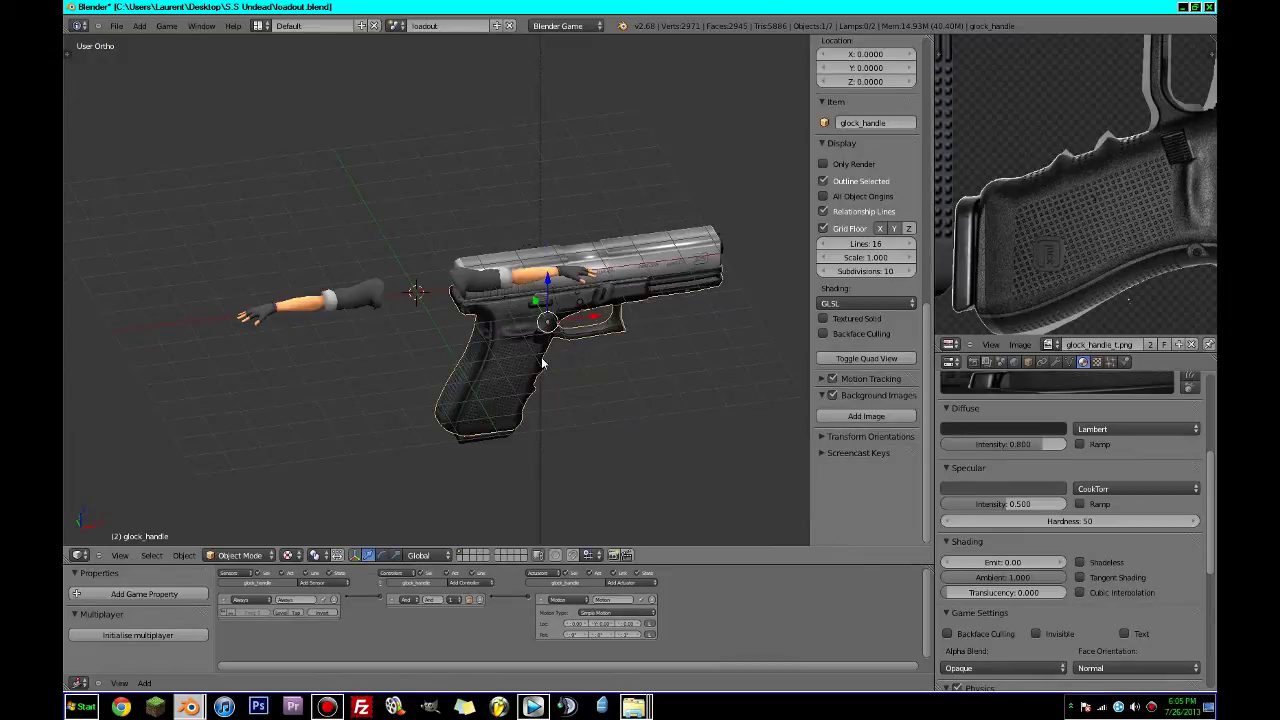
Scale the pistol down in the front view to roughly match the size of the hand.
{"action": "key", "text": "KP_1"}
{"action": "scroll", "coordinate": [360, 178], "scroll_direction": "up", "scroll_amount": 3}
{"action": "middle_click_drag", "start_coordinate": [547, 368], "coordinate": [409, 393], "text": "shift"}
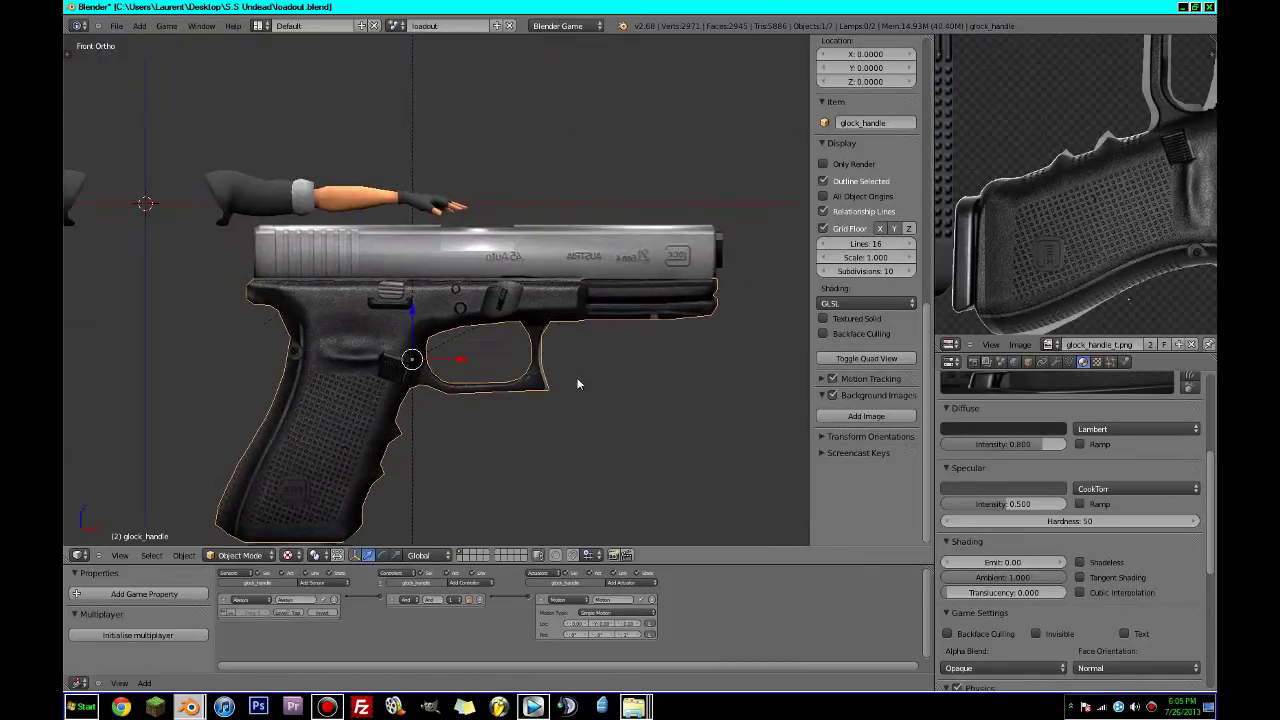
{"action": "key", "text": "s"}
{"action": "left_click", "coordinate": [479, 382]}
Rotate the pistol 90° about the X axis so it lies on its side.
{"action": "key", "text": "r"}
{"action": "key", "text": "x"}
{"action": "key", "text": "9"}
{"action": "key", "text": "0"}
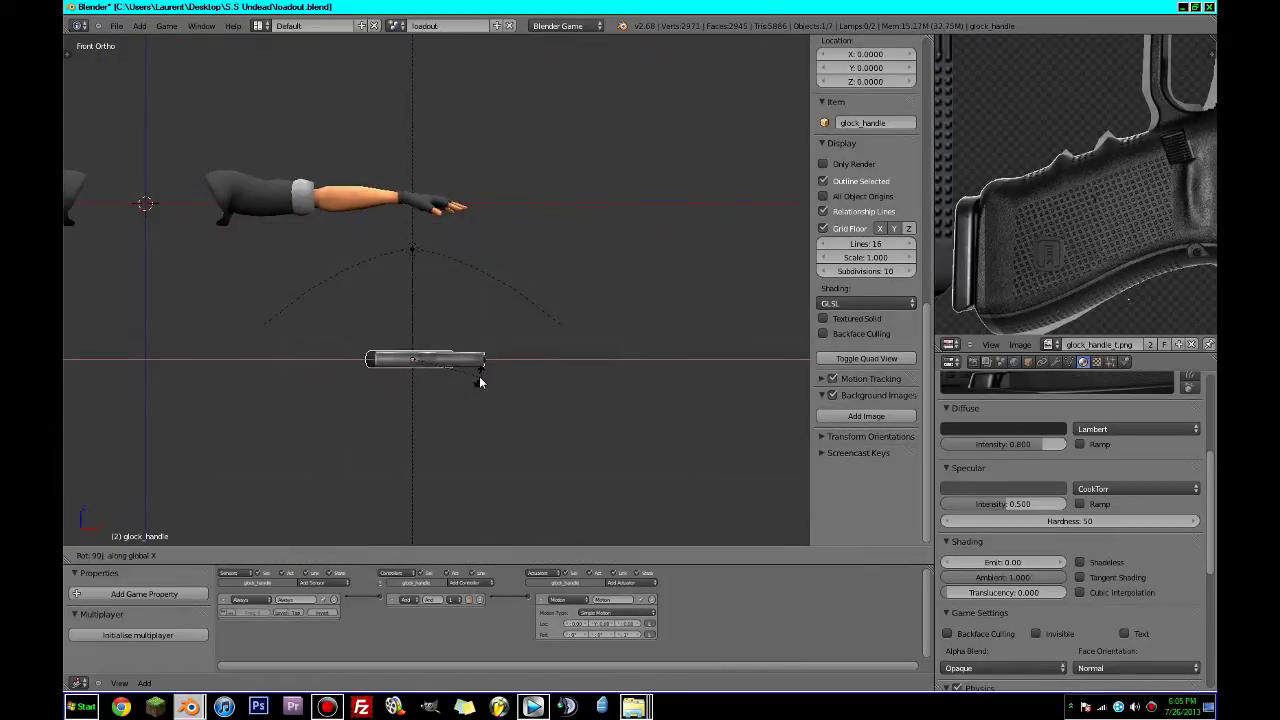
{"action": "key", "text": "Return"}
Move the pistol in the top view to the gloved hand of the arm on the positive X side.
{"action": "key", "text": "KP_7"}
{"action": "key", "text": "g"}
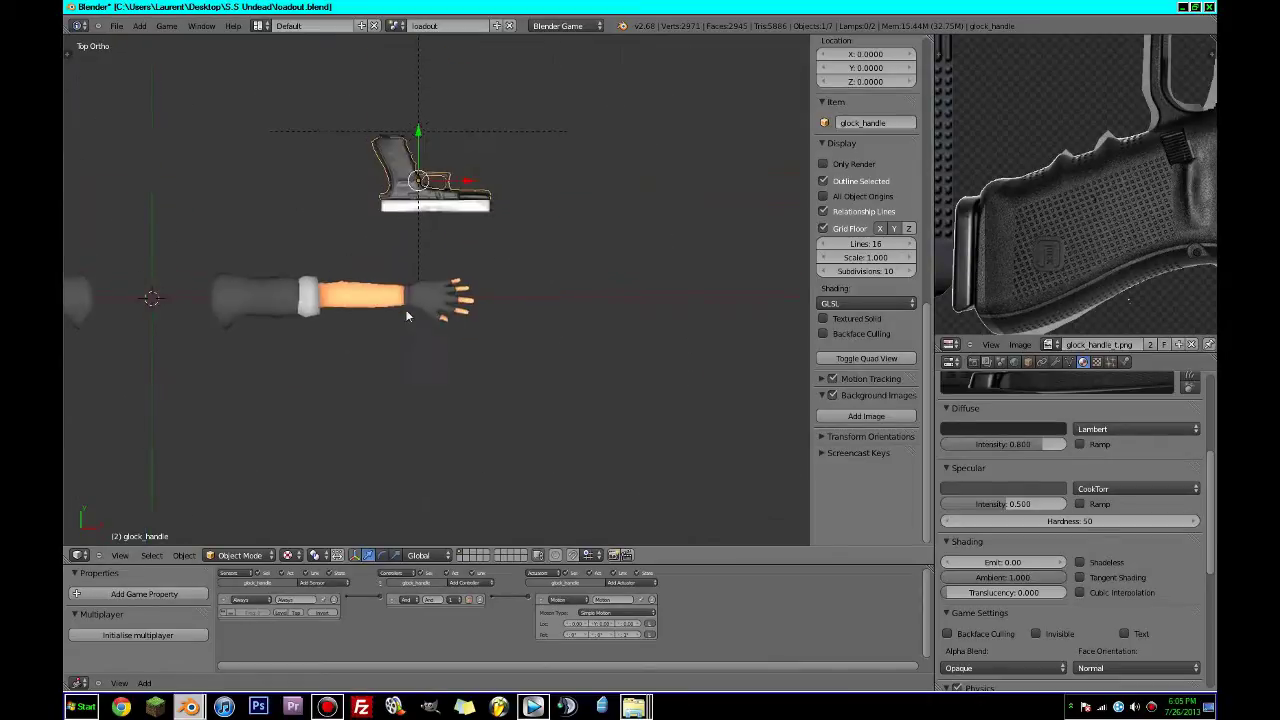
{"action": "left_click", "coordinate": [508, 486]}
Scale the pistol down further and shift it so the grip sits under the palm and the trigger guard under the index finger.
{"action": "scroll", "coordinate": [506, 482], "scroll_direction": "up", "scroll_amount": 2}
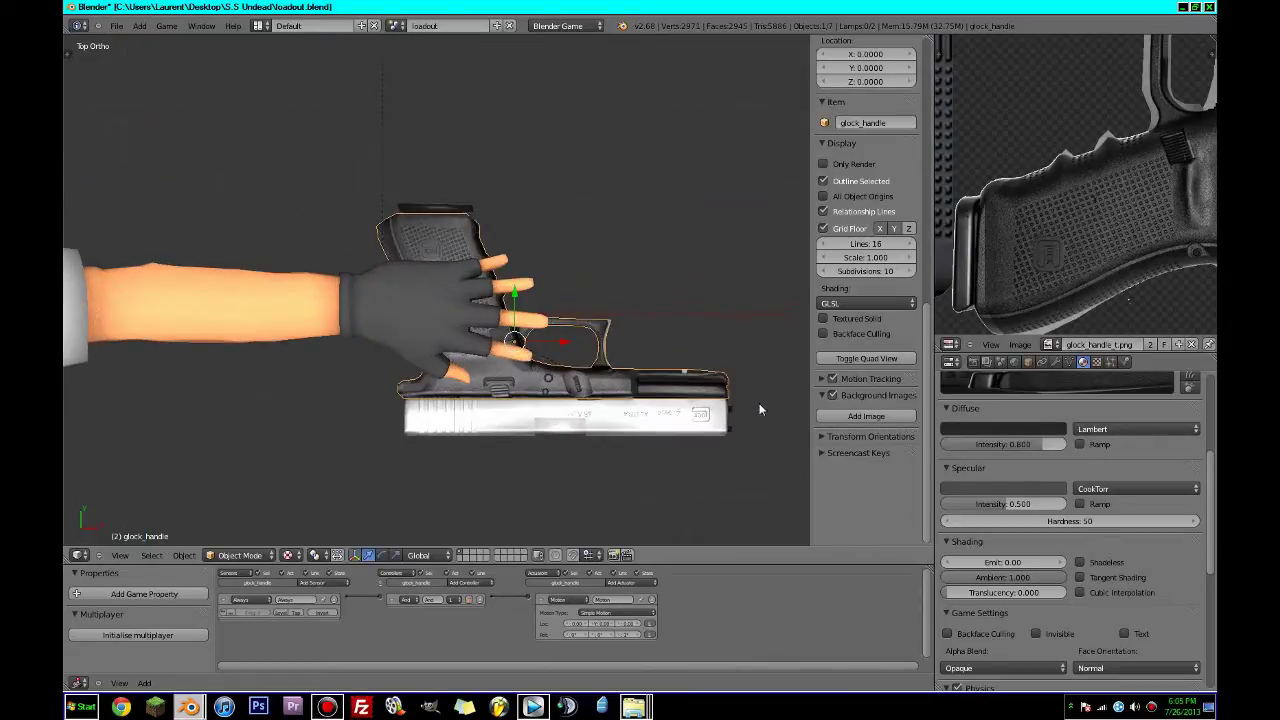
{"action": "key", "text": "s"}
{"action": "left_click", "coordinate": [675, 404]}
{"action": "key", "text": "g"}
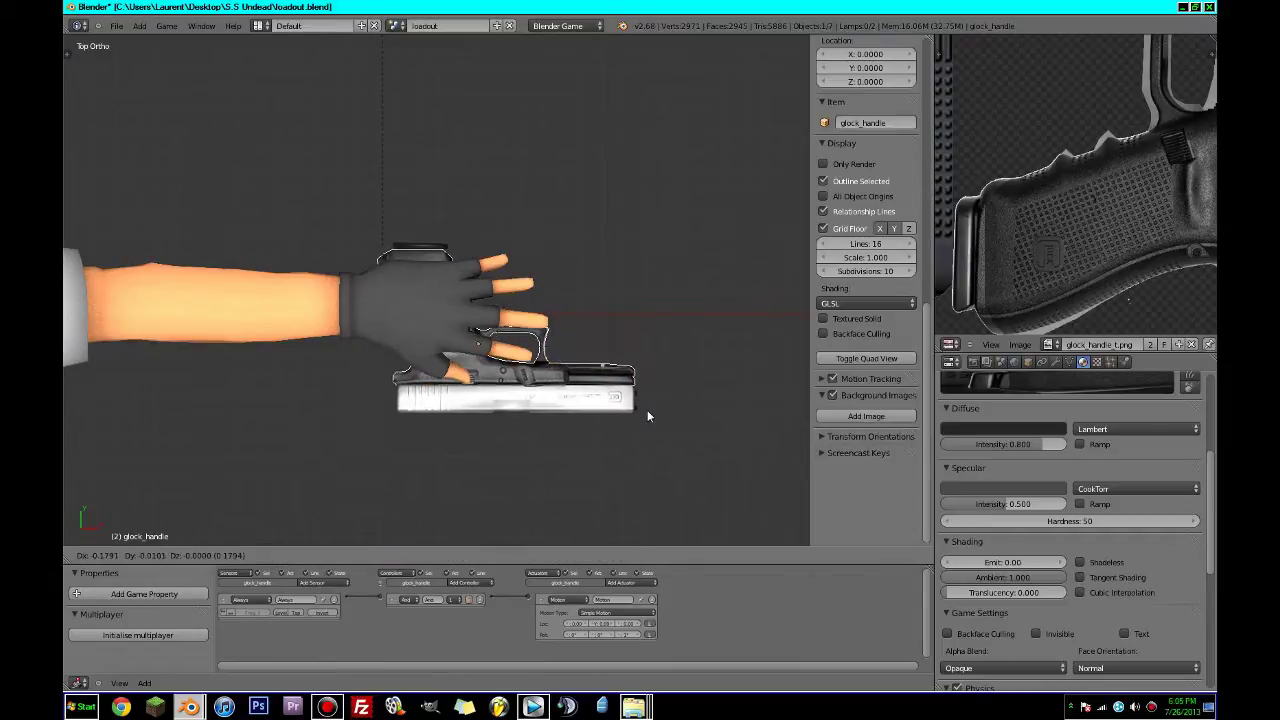
{"action": "left_click", "coordinate": [646, 418]}
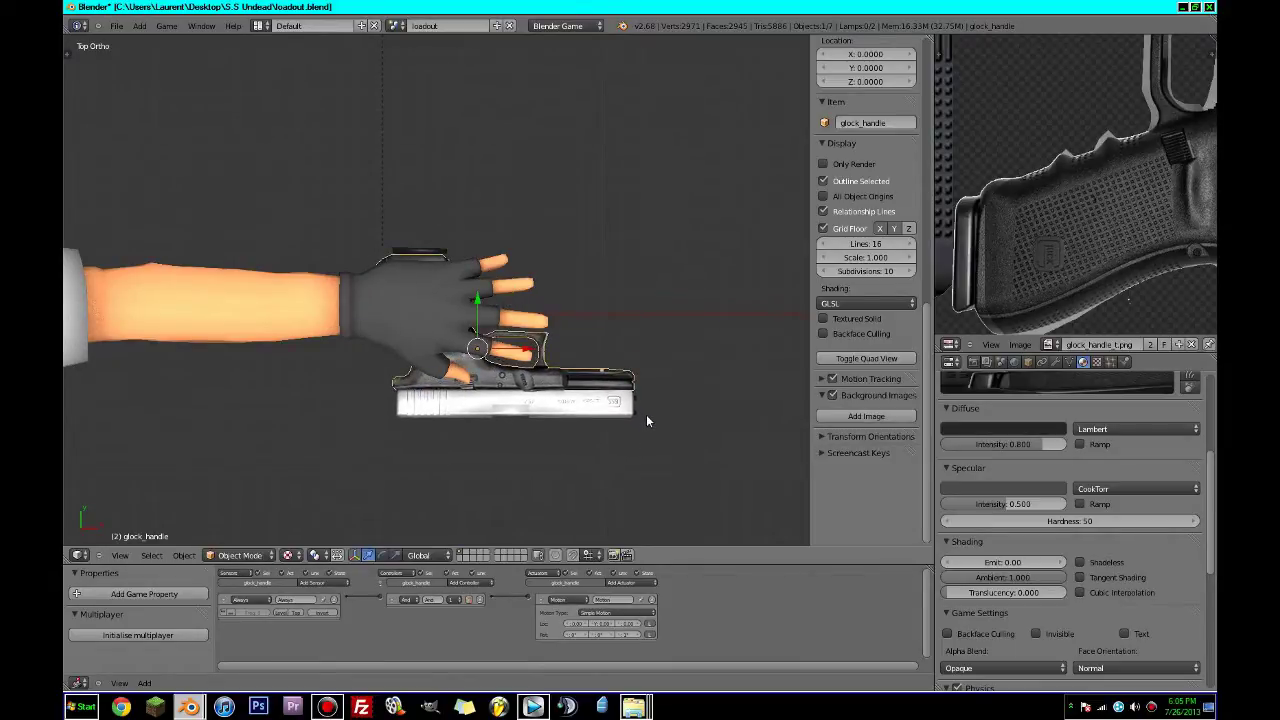
{"action": "key", "text": "g"}
{"action": "left_click", "coordinate": [641, 418]}
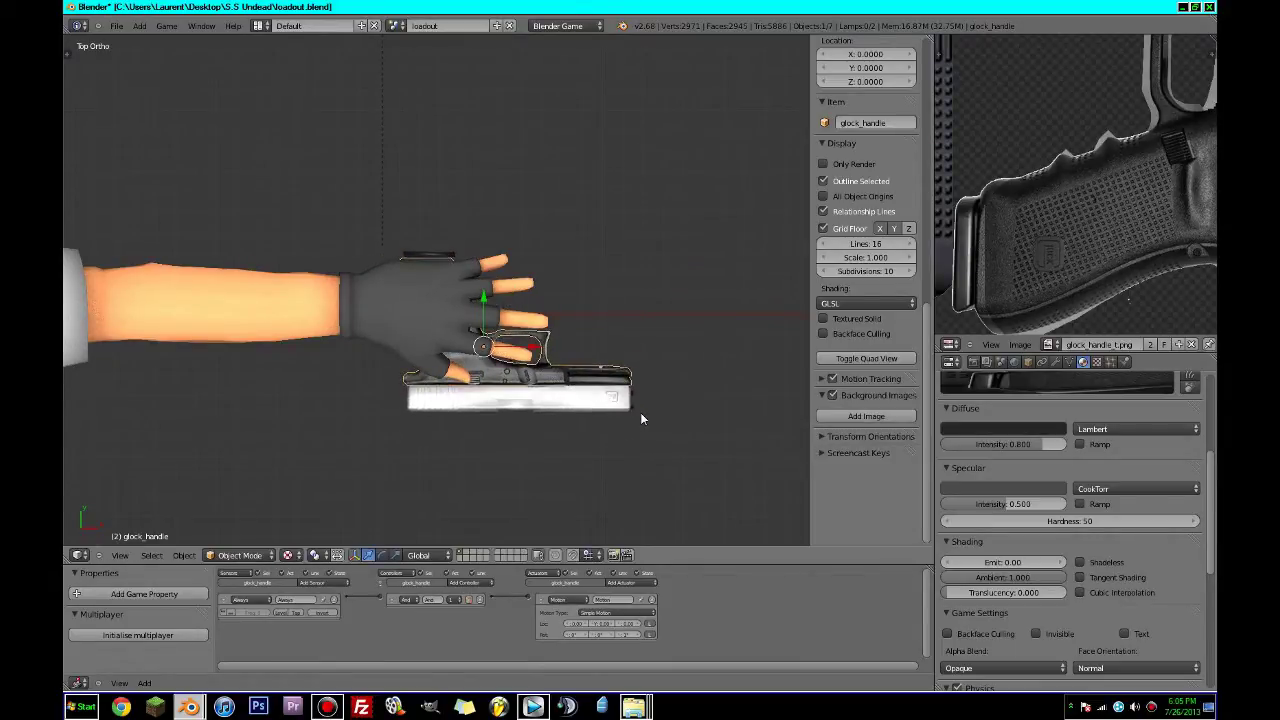
Rotate the upright pistol 90° about the vertical axis.
{"action": "middle_click_drag", "start_coordinate": [634, 423], "coordinate": [674, 309]}
{"action": "scroll", "coordinate": [680, 357], "scroll_direction": "down", "scroll_amount": 4}
{"action": "type", "text": "r"}
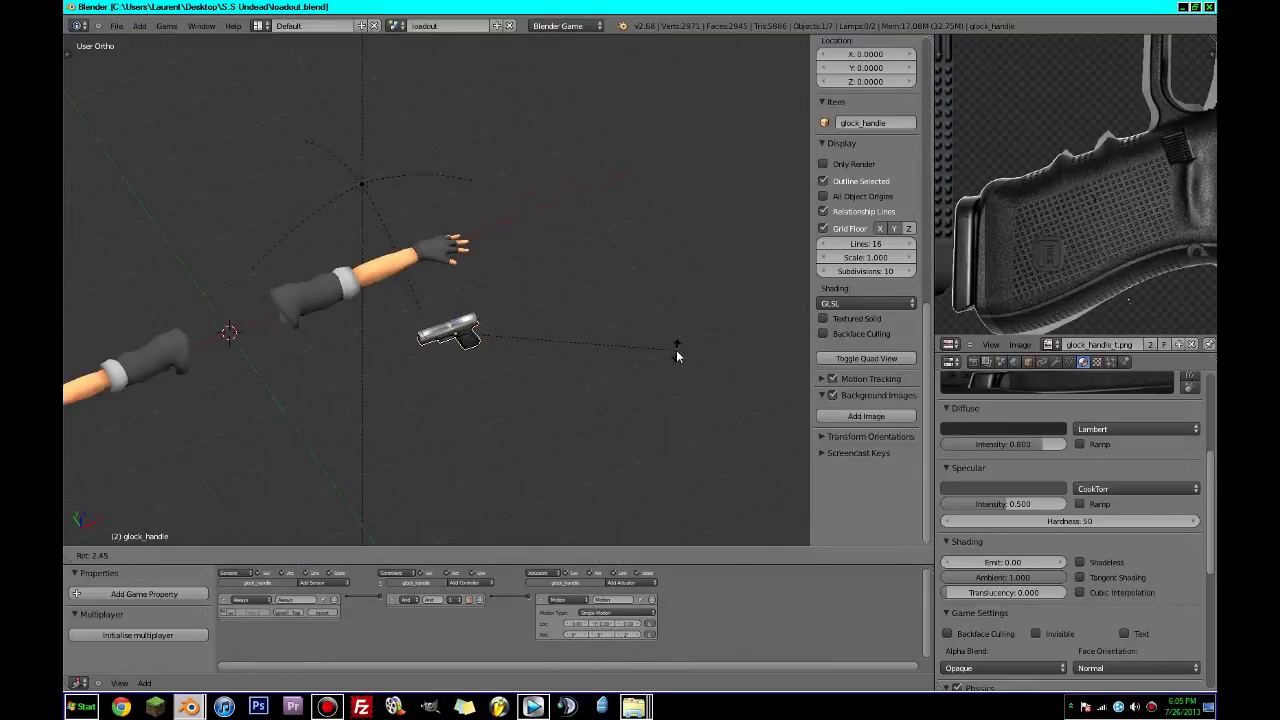
{"action": "type", "text": "90"}
{"action": "key", "text": "Return"}
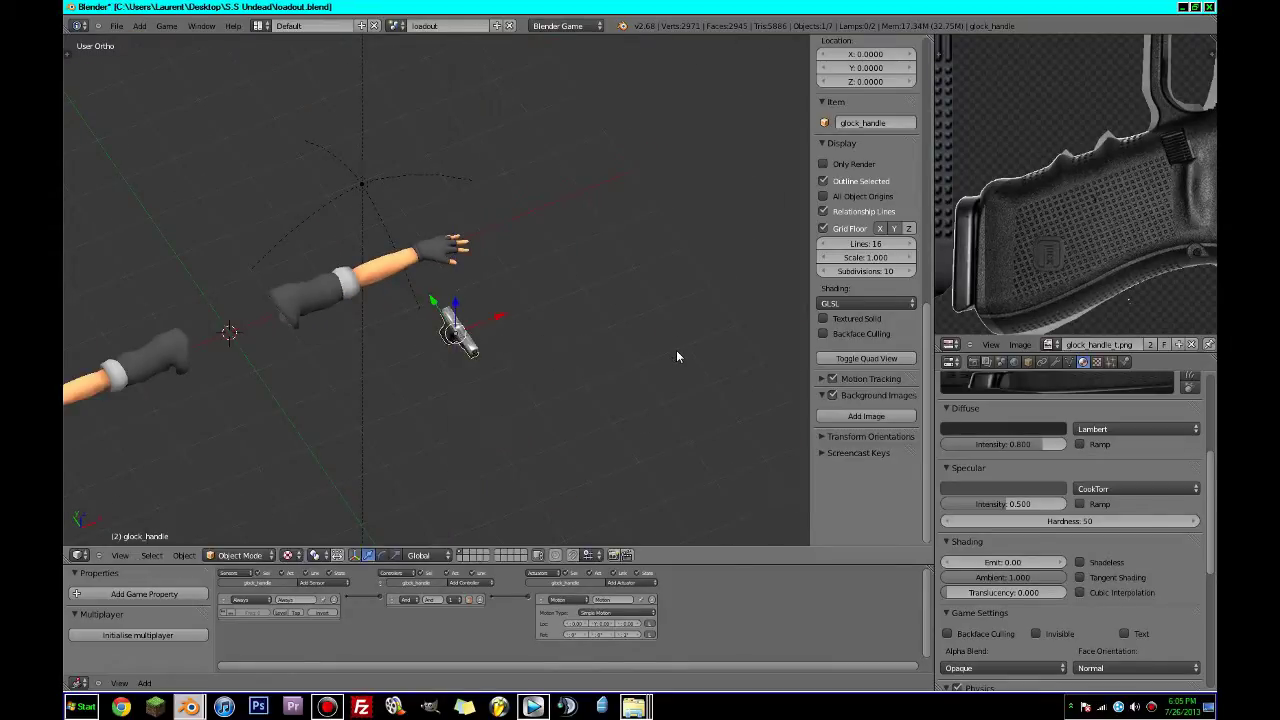
Move the pistol in the front view to arm height, just beyond the fingertips of the hand on the positive X side.
{"action": "key", "text": "KP_1"}
{"action": "key", "text": "g"}
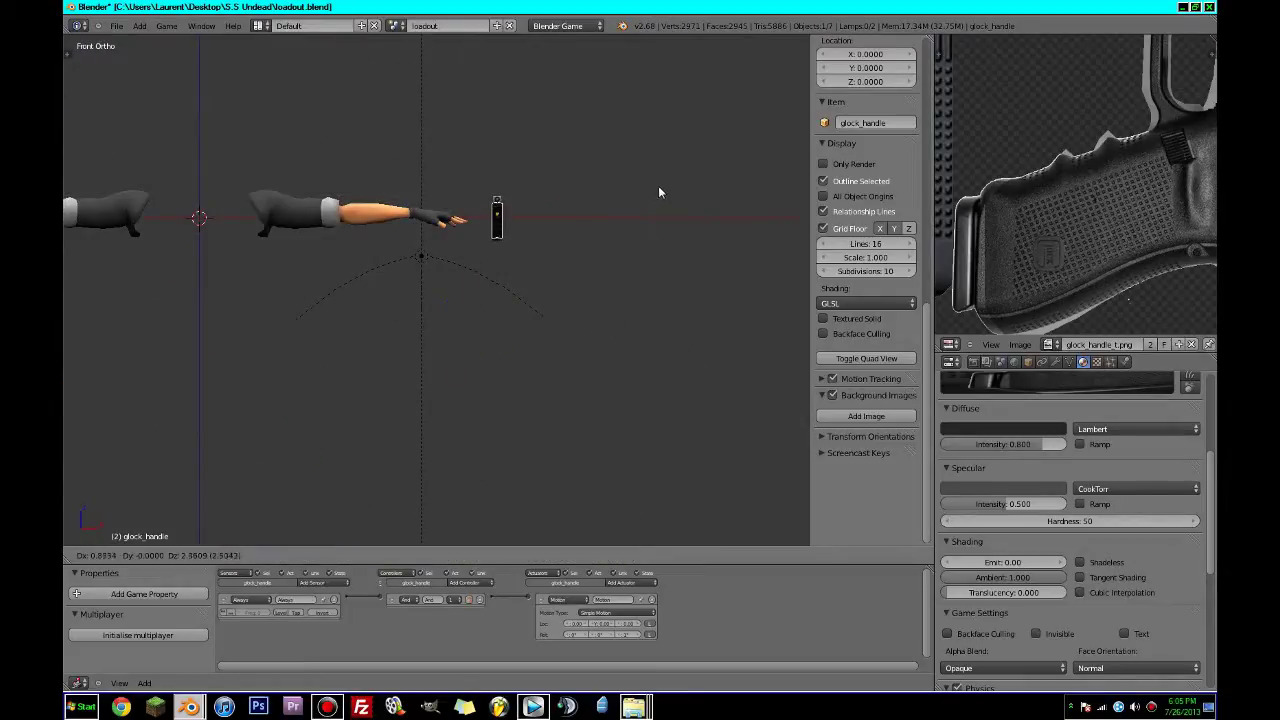
{"action": "left_click", "coordinate": [669, 189]}
Select the arm object and snap the 3D cursor to the world origin.
{"action": "middle_click_drag", "start_coordinate": [334, 238], "coordinate": [535, 318], "text": "shift"}
{"action": "scroll", "coordinate": [535, 318], "scroll_direction": "up", "scroll_amount": 1}
{"action": "scroll", "coordinate": [535, 323], "scroll_direction": "up", "scroll_amount": 1}
{"action": "right_click", "coordinate": [515, 295]}
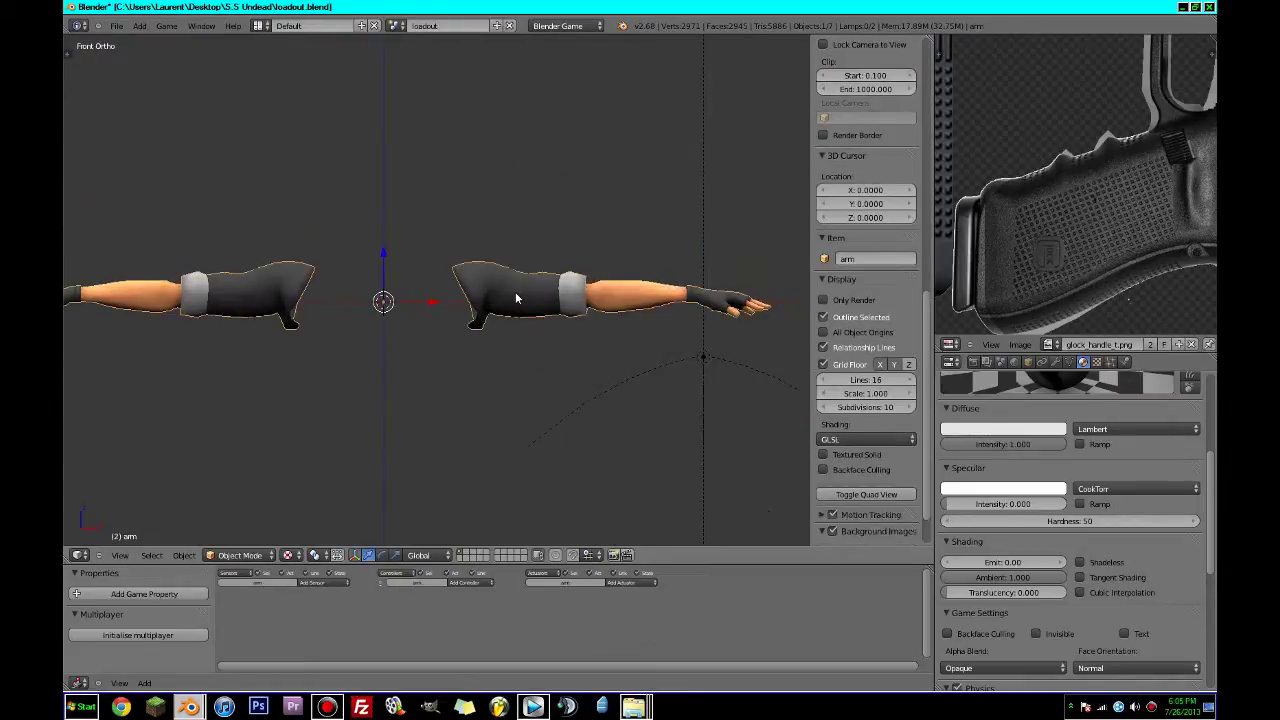
{"action": "key", "text": "shift+s"}
{"action": "left_click", "coordinate": [520, 287]}
Rename the arm object as character_arms.
{"action": "scroll", "coordinate": [471, 309], "scroll_direction": "down", "scroll_amount": 3}
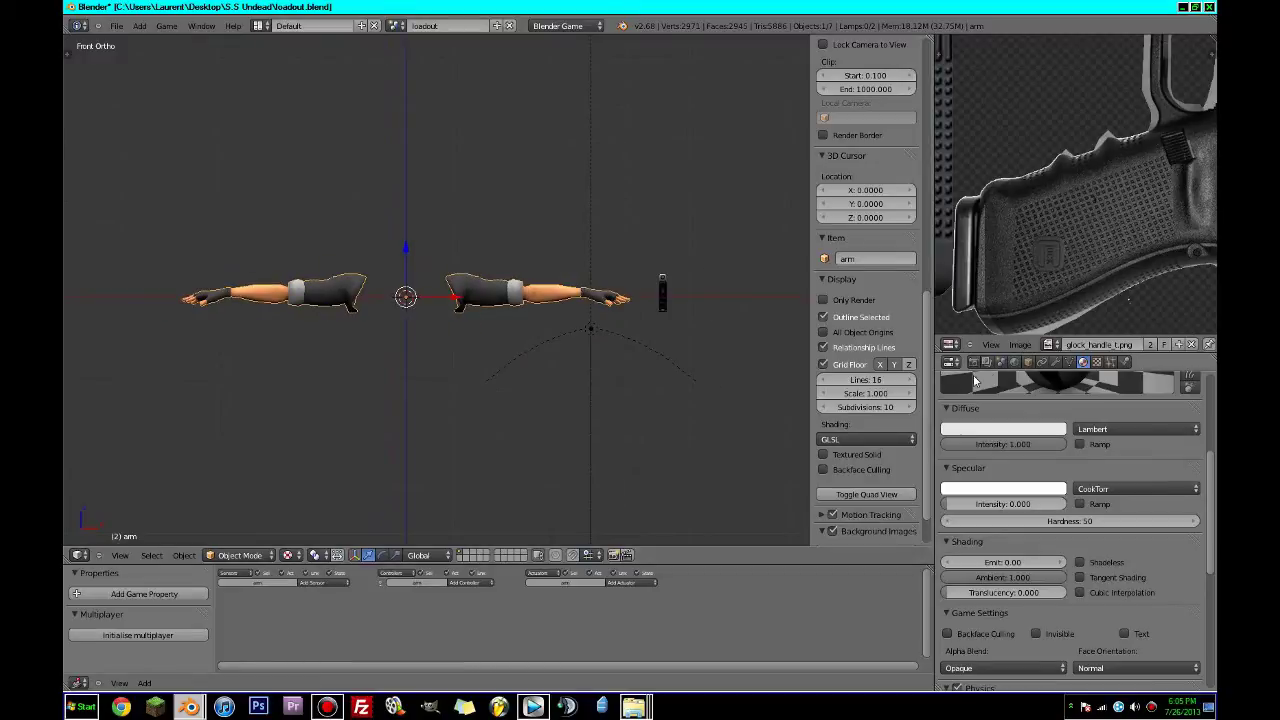
{"action": "left_click", "coordinate": [1028, 363]}
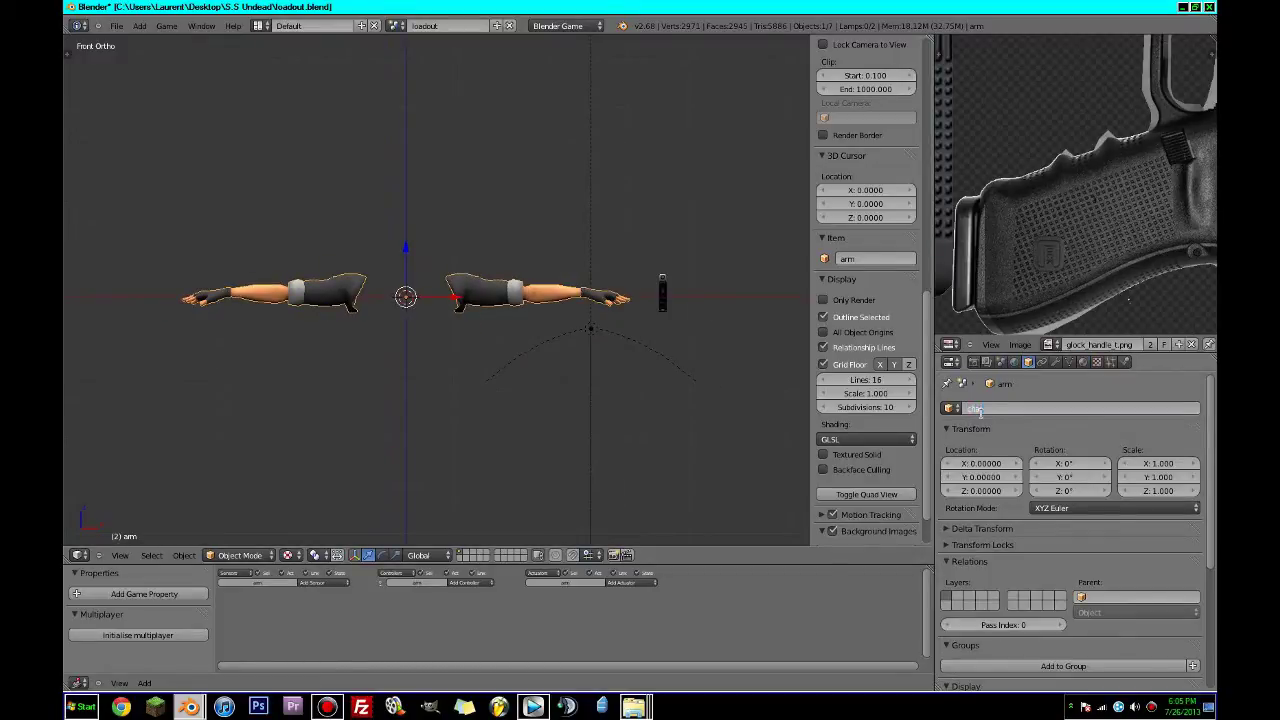
{"action": "key", "text": "Return"}
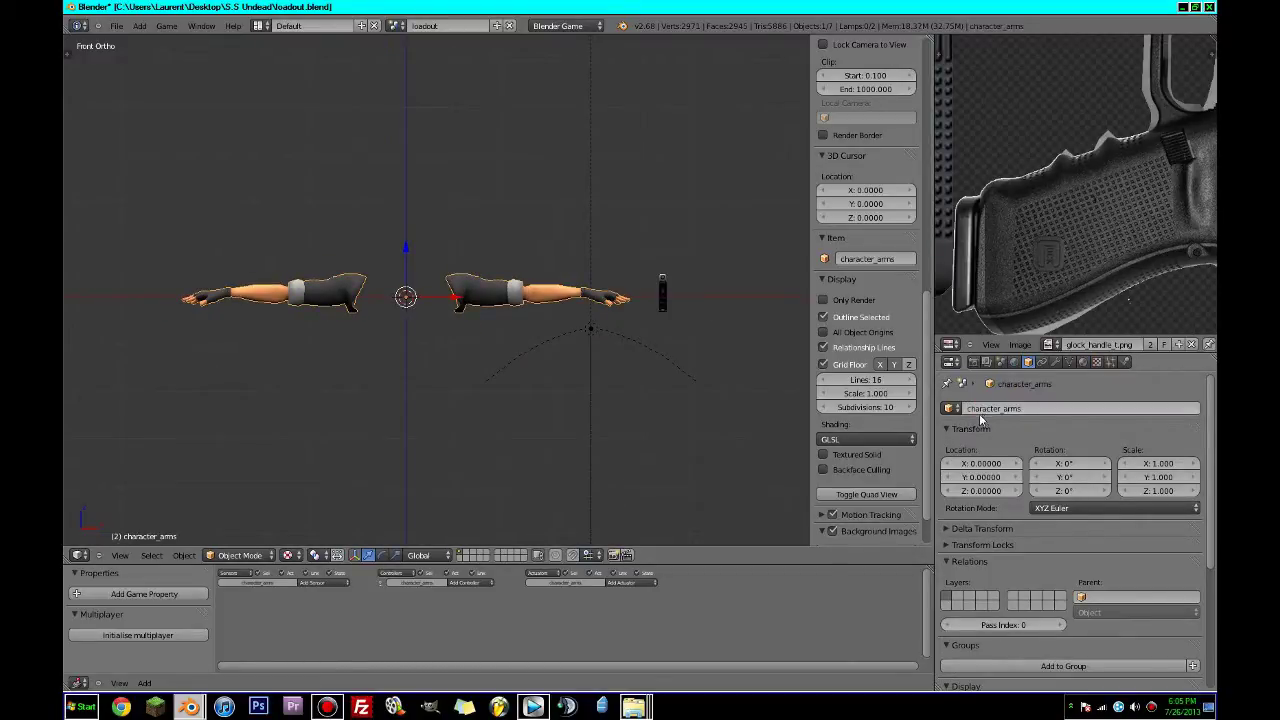
Enable the Rigging: Rigify add-on in the user preferences.
{"action": "key", "text": "shift+a"}
{"action": "mouse_move", "coordinate": [392, 441]}
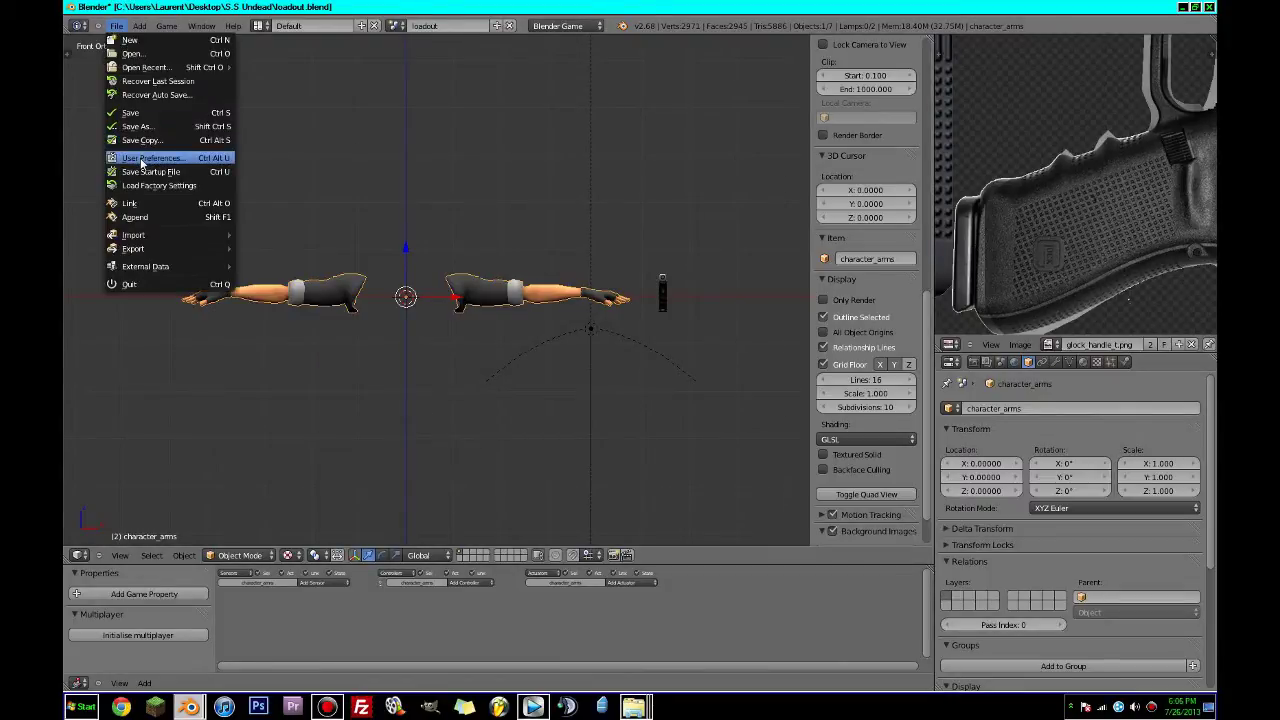
{"action": "left_click", "coordinate": [145, 158]}
{"action": "scroll", "coordinate": [110, 177], "scroll_direction": "down", "scroll_amount": 5}
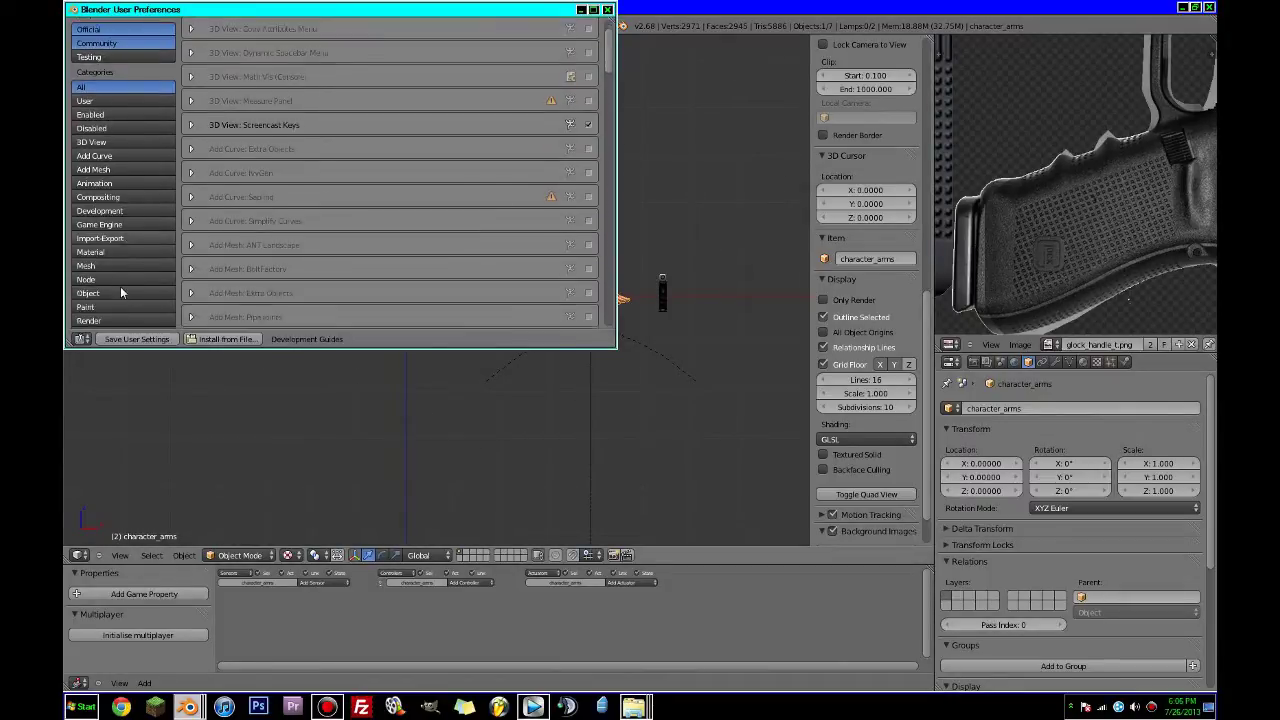
{"action": "left_click", "coordinate": [91, 283]}
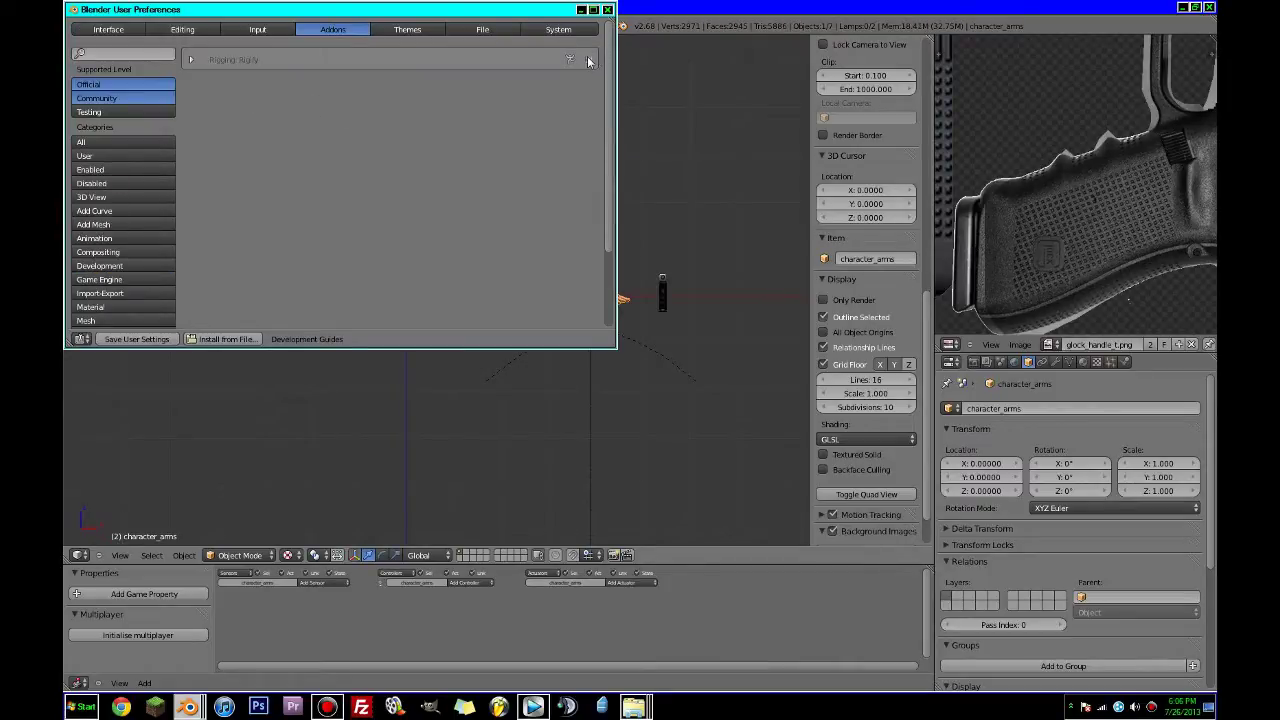
{"action": "left_click", "coordinate": [608, 10]}
Add a Human (Meta-Rig) armature at the world origin.
{"action": "key", "text": "shift+a"}
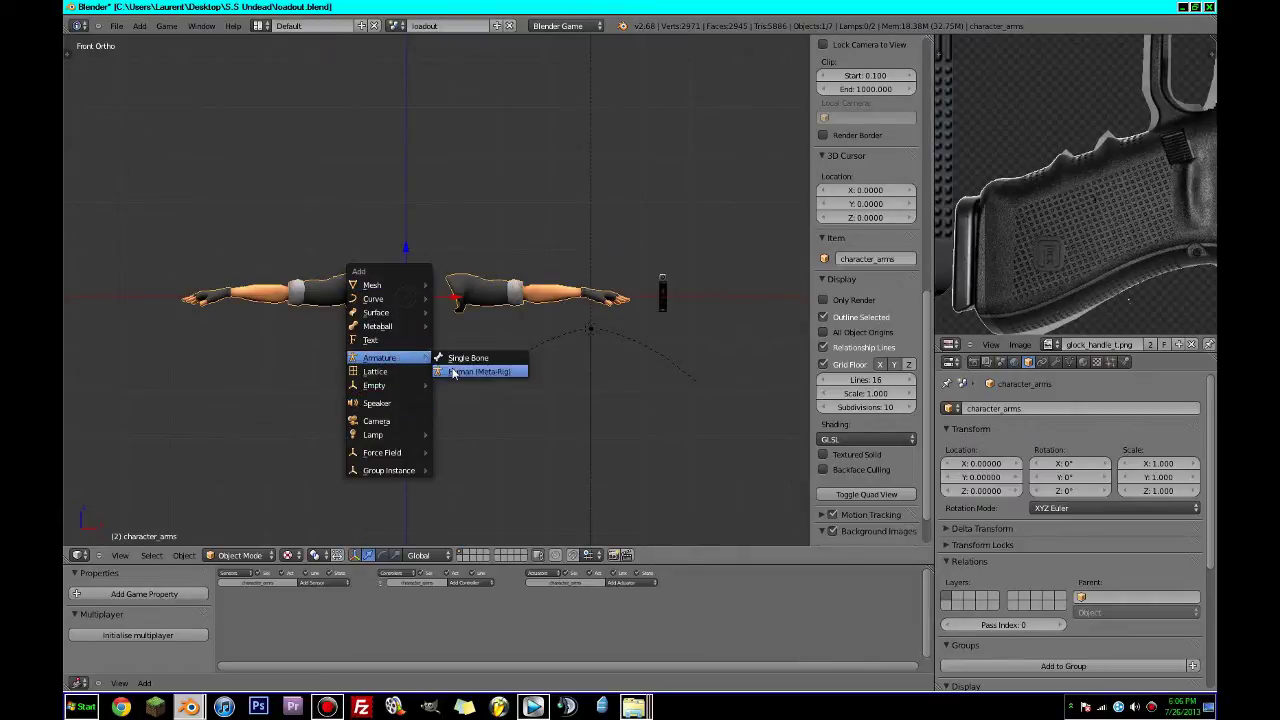
{"action": "left_click", "coordinate": [453, 373]}
{"action": "scroll", "coordinate": [443, 354], "scroll_direction": "down", "scroll_amount": 1}
{"action": "key", "text": "g"}
{"action": "key", "text": "z"}
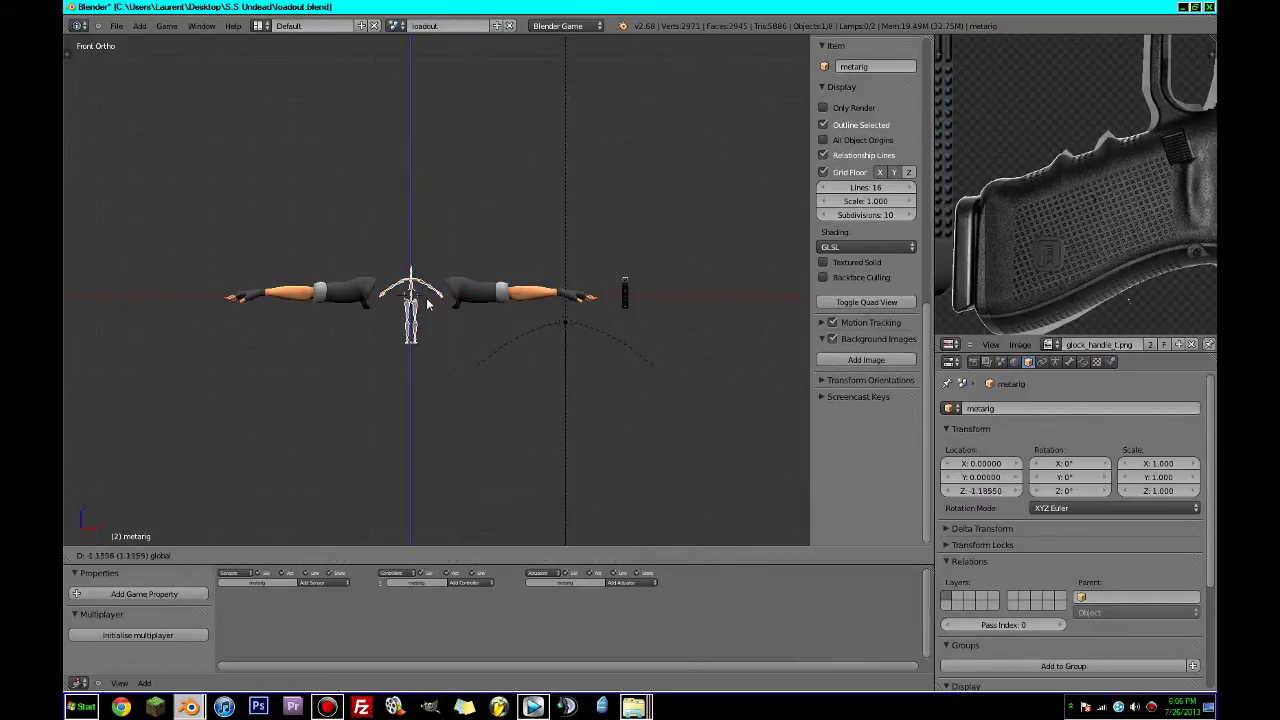
{"action": "right_click", "coordinate": [428, 303]}
Shift all of the meta-rig's bones down in Edit Mode until the shoulders are level with the arms.
{"action": "scroll", "coordinate": [413, 284], "scroll_direction": "down", "scroll_amount": 1}
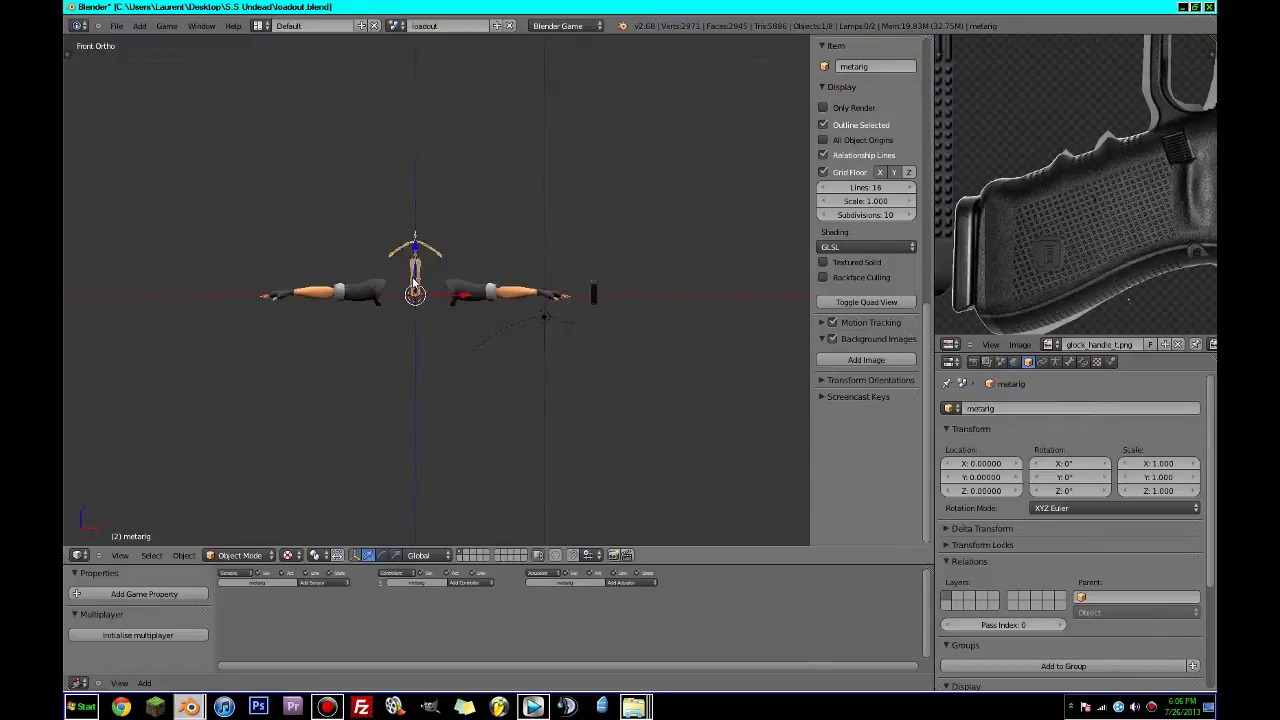
{"action": "key", "text": "Tab"}
{"action": "scroll", "coordinate": [413, 284], "scroll_direction": "up", "scroll_amount": 1}
{"action": "left_click_drag", "start_coordinate": [418, 211], "coordinate": [426, 271]}
Scale the whole meta-rig in Object Mode to about 5.75 so its shoulder bones reach the arm meshes.
{"action": "key", "text": "Tab"}
{"action": "key", "text": "s"}
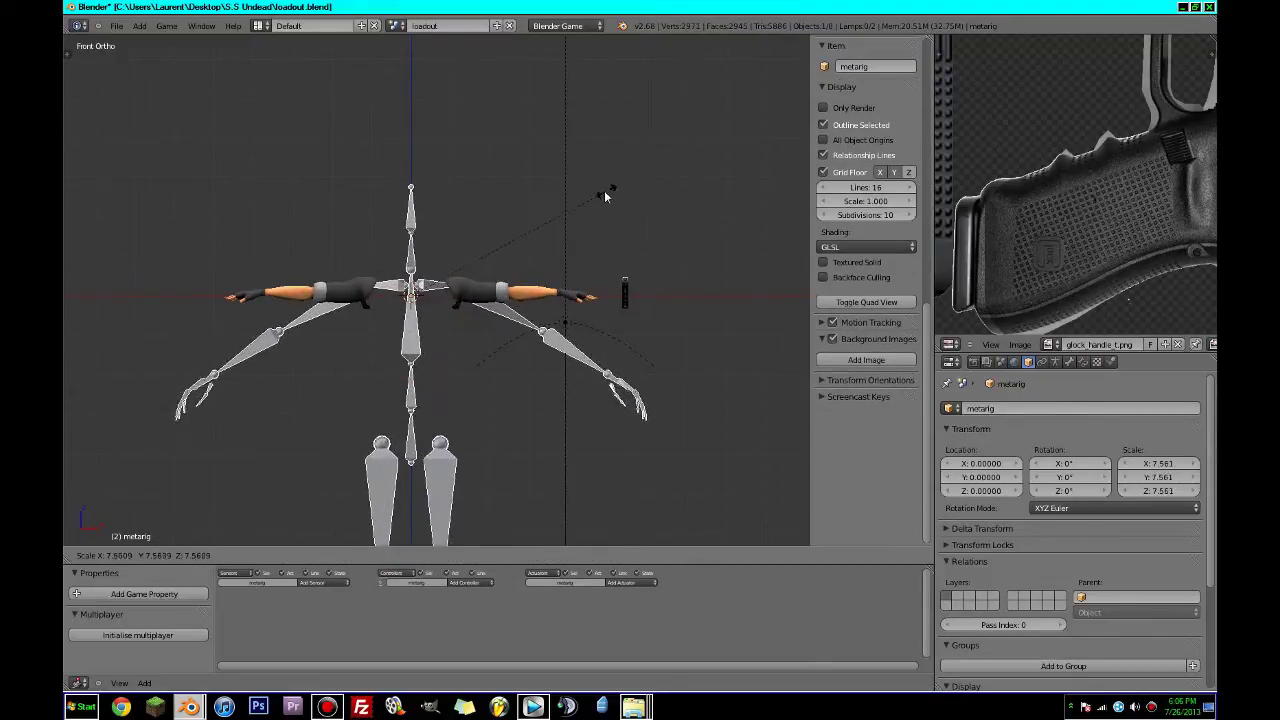
{"action": "left_click", "coordinate": [550, 200]}
With X-axis mirroring on, move the end of upper_arm.L onto the mesh arm's elbow in wireframe front view.
{"action": "key", "text": "Tab"}
{"action": "key", "text": "t"}
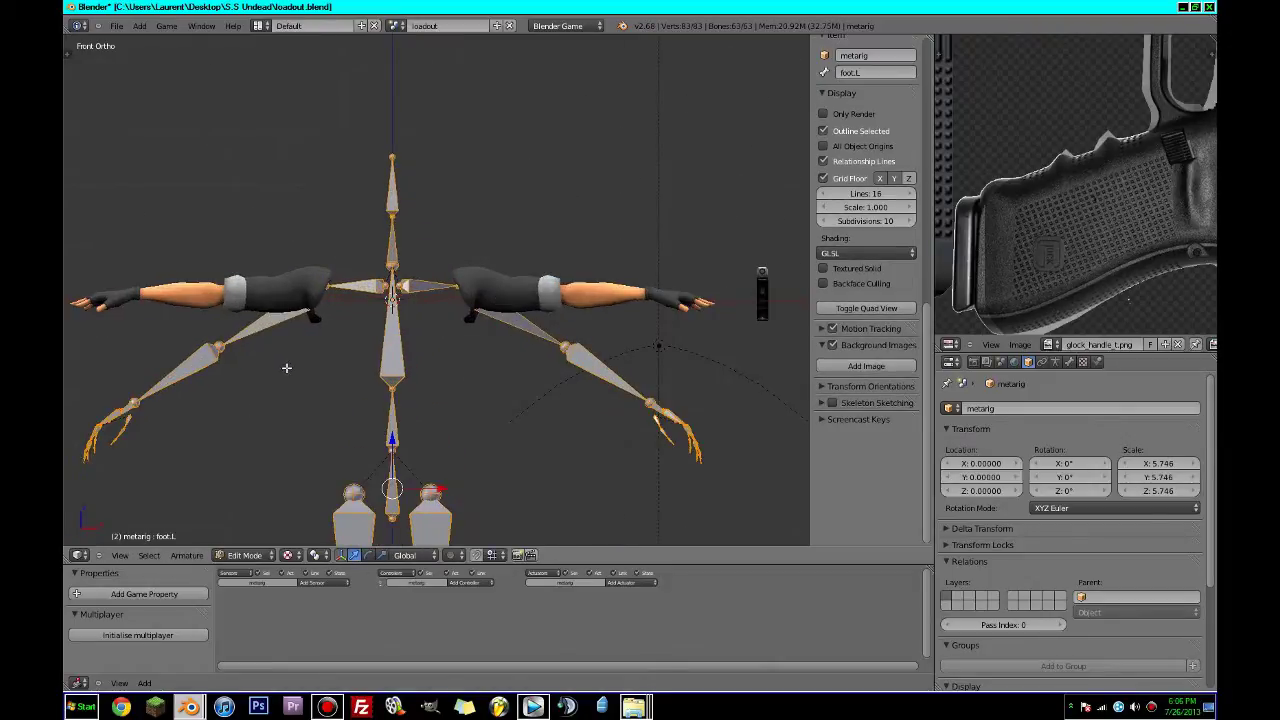
{"action": "scroll", "coordinate": [285, 365], "scroll_direction": "up", "scroll_amount": 1}
{"action": "key", "text": "z"}
{"action": "middle_click_drag", "start_coordinate": [660, 302], "coordinate": [552, 316], "text": "shift"}
{"action": "scroll", "coordinate": [540, 325], "scroll_direction": "up", "scroll_amount": 3}
{"action": "right_click", "coordinate": [498, 380]}
{"action": "key", "text": "g"}
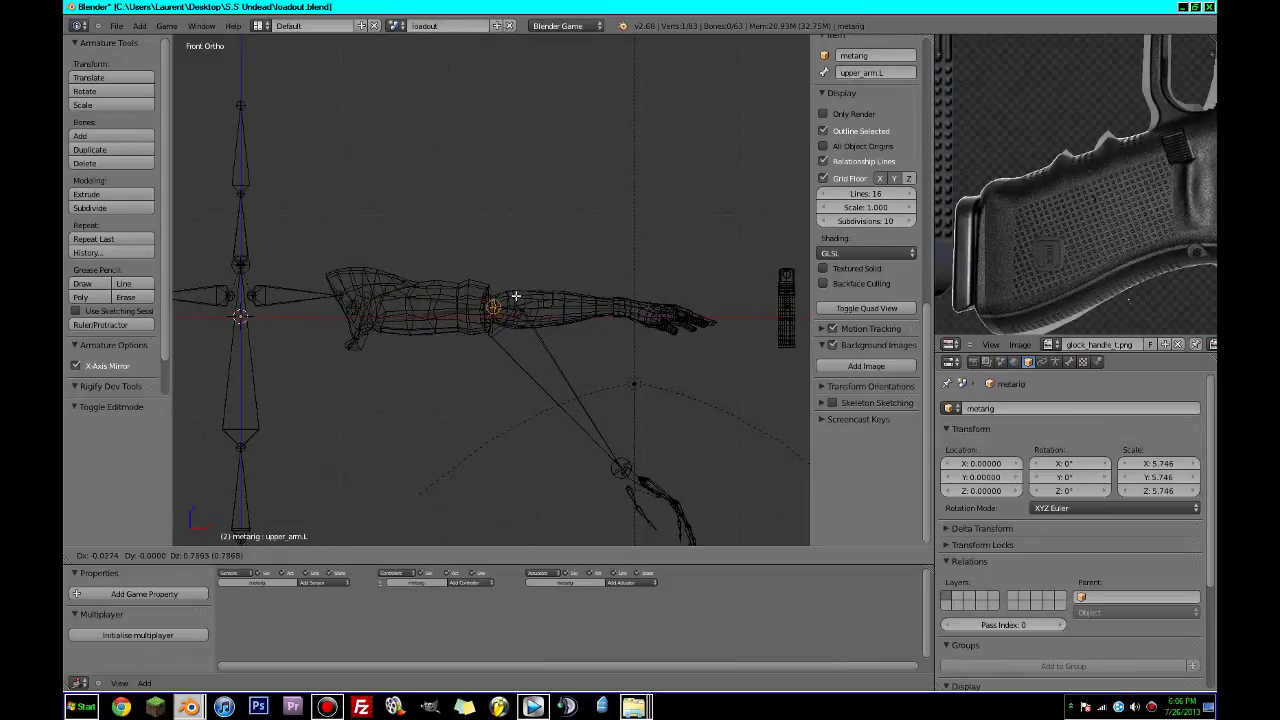
{"action": "left_click", "coordinate": [516, 296]}
Select the left wrist joint with all hand and finger bones, move them up to the mesh wrist and rotate them about -50°.
{"action": "key", "text": "a"}
{"action": "left_click_drag", "start_coordinate": [635, 478], "coordinate": [709, 538]}
{"action": "right_click", "coordinate": [709, 538]}
{"action": "scroll", "coordinate": [690, 520], "scroll_direction": "down", "scroll_amount": 1}
{"action": "key", "text": "c"}
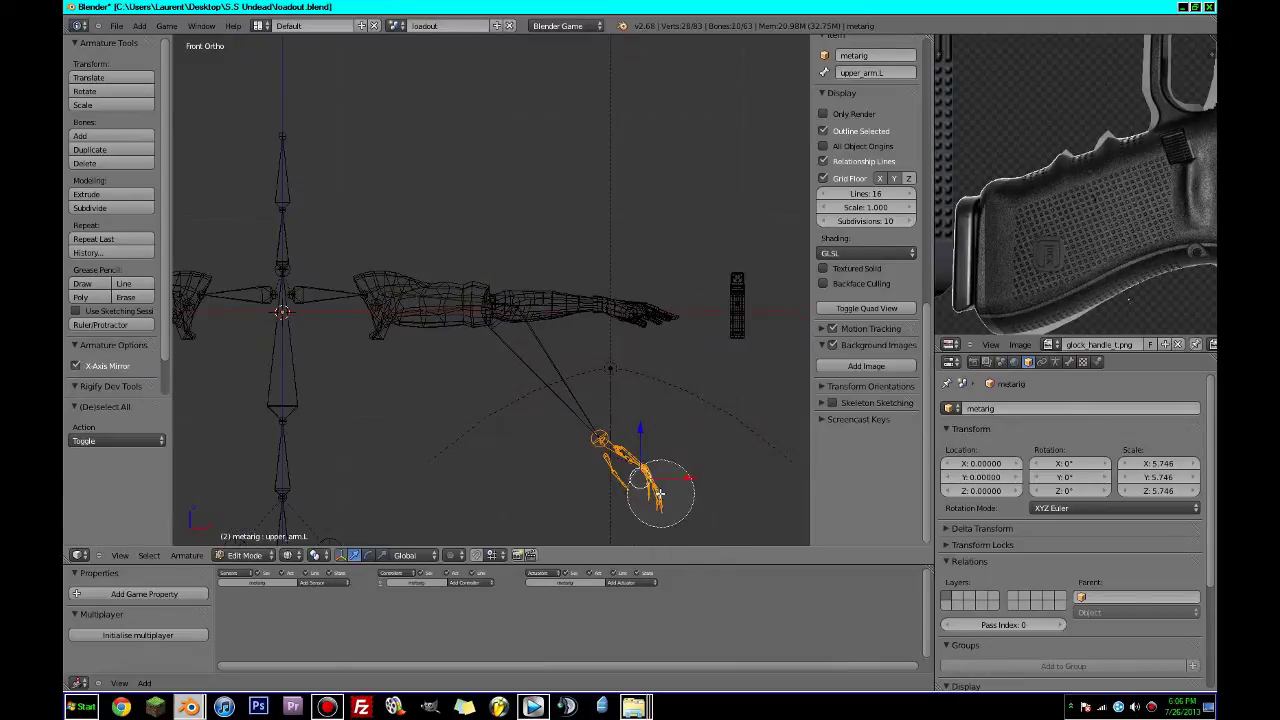
{"action": "right_click", "coordinate": [620, 465]}
{"action": "scroll", "coordinate": [686, 466], "scroll_direction": "up", "scroll_amount": 1}
{"action": "scroll", "coordinate": [473, 314], "scroll_direction": "up", "scroll_amount": 4}
{"action": "mouse_move", "coordinate": [689, 467]}
{"action": "middle_mouse_down", "text": "shift"}
{"action": "mouse_move", "coordinate": [470, 311]}
{"action": "mouse_move", "coordinate": [480, 486]}
{"action": "middle_mouse_up", "text": "shift"}
{"action": "key", "text": "z"}
{"action": "key", "text": "z"}
{"action": "key", "text": "g"}
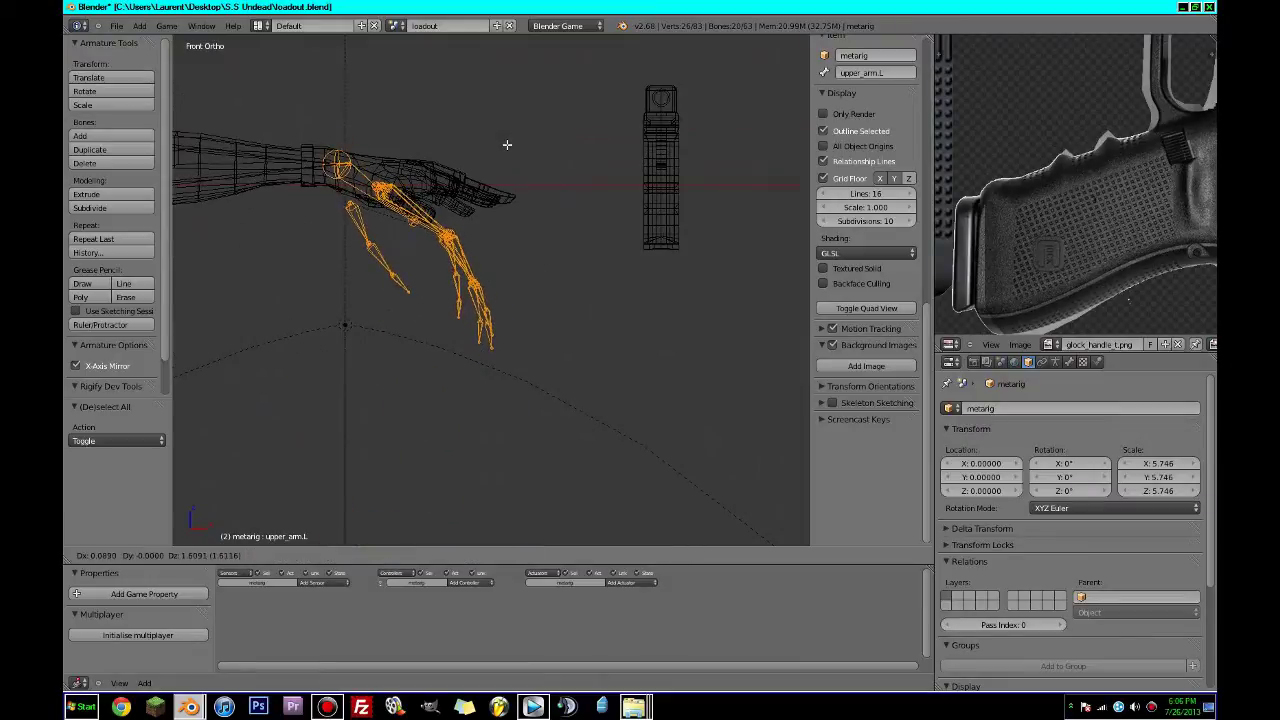
{"action": "left_click", "coordinate": [479, 143]}
{"action": "key", "text": "r"}
{"action": "left_click", "coordinate": [571, 189]}
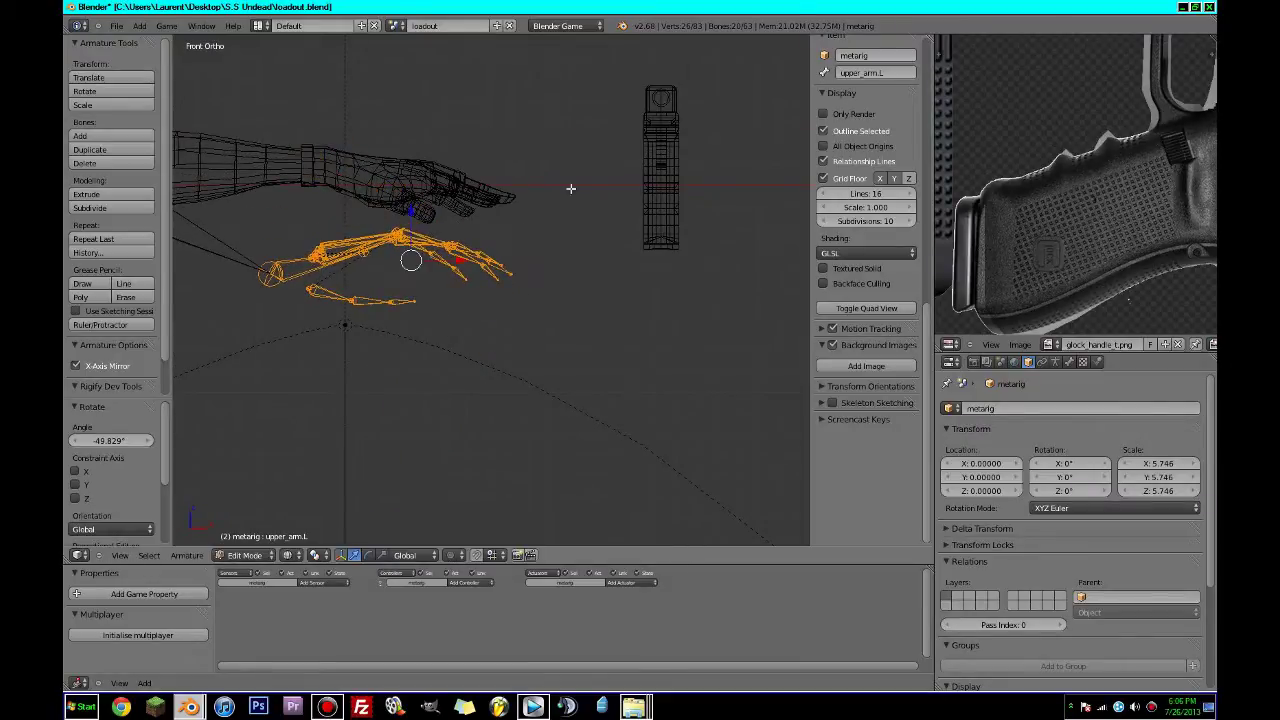
Scale down and tilt the selected hand bones to fit inside the mesh hand in the front view.
{"action": "key", "text": "s"}
{"action": "left_click", "coordinate": [593, 249]}
{"action": "key", "text": "g"}
{"action": "left_click", "coordinate": [623, 229]}
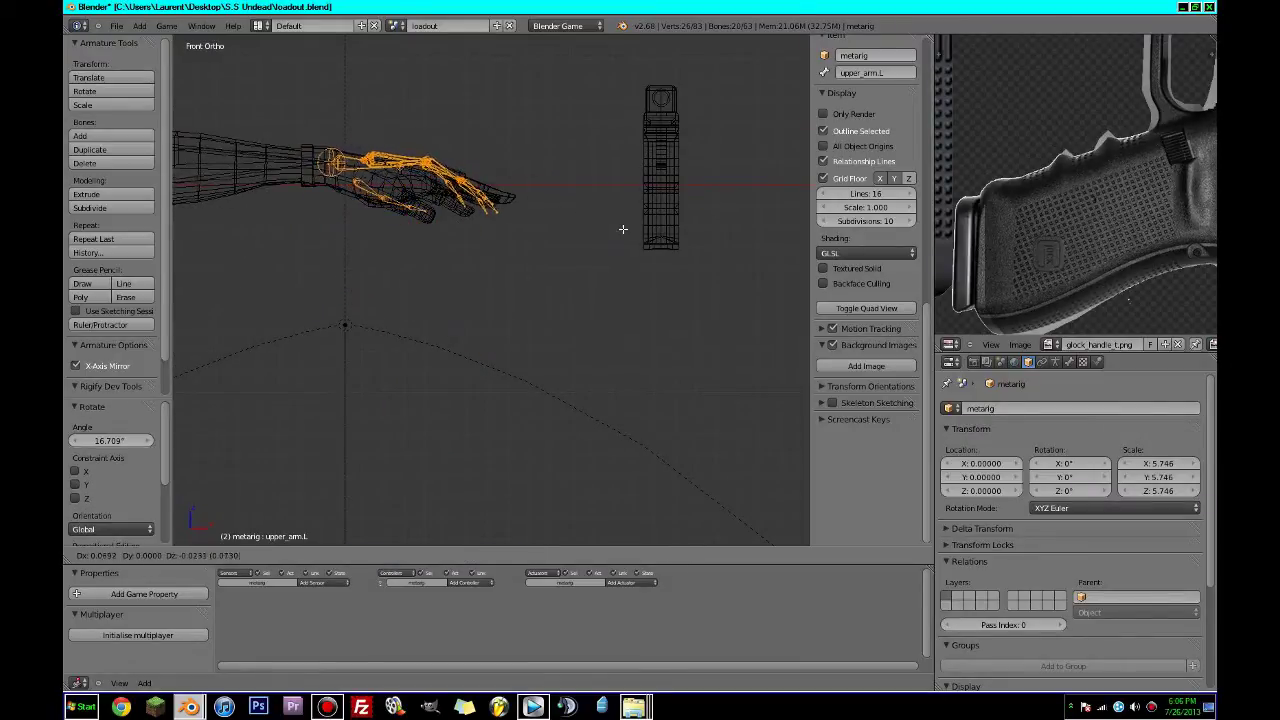
Move the left elbow joint onto the arm mesh's centre line in the top view.
{"action": "key", "text": "KP_7"}
{"action": "scroll", "coordinate": [508, 246], "scroll_direction": "down", "scroll_amount": 5}
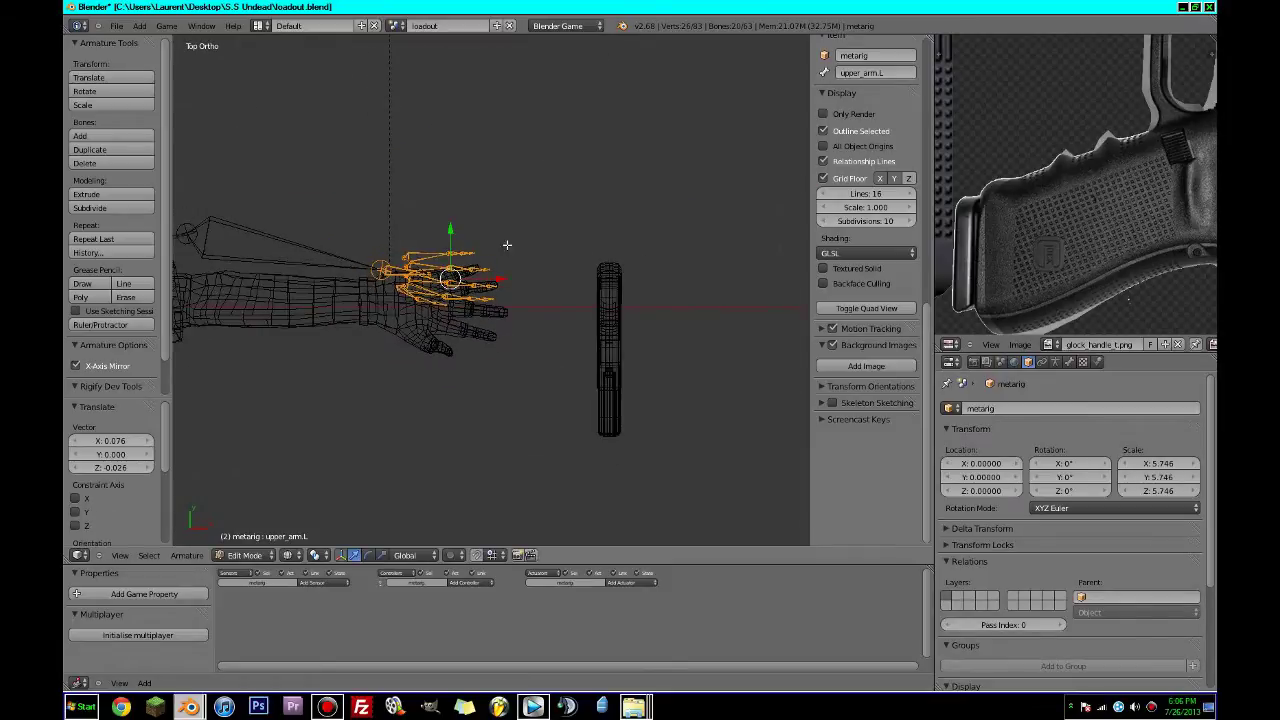
{"action": "right_click", "coordinate": [312, 270]}
{"action": "key", "text": "g"}
{"action": "left_click", "coordinate": [323, 288]}
Line up the start of upper_arm.L and both ends of shoulder.L with the arm's centre line in the top view.
{"action": "scroll", "coordinate": [377, 243], "scroll_direction": "up", "scroll_amount": 6}
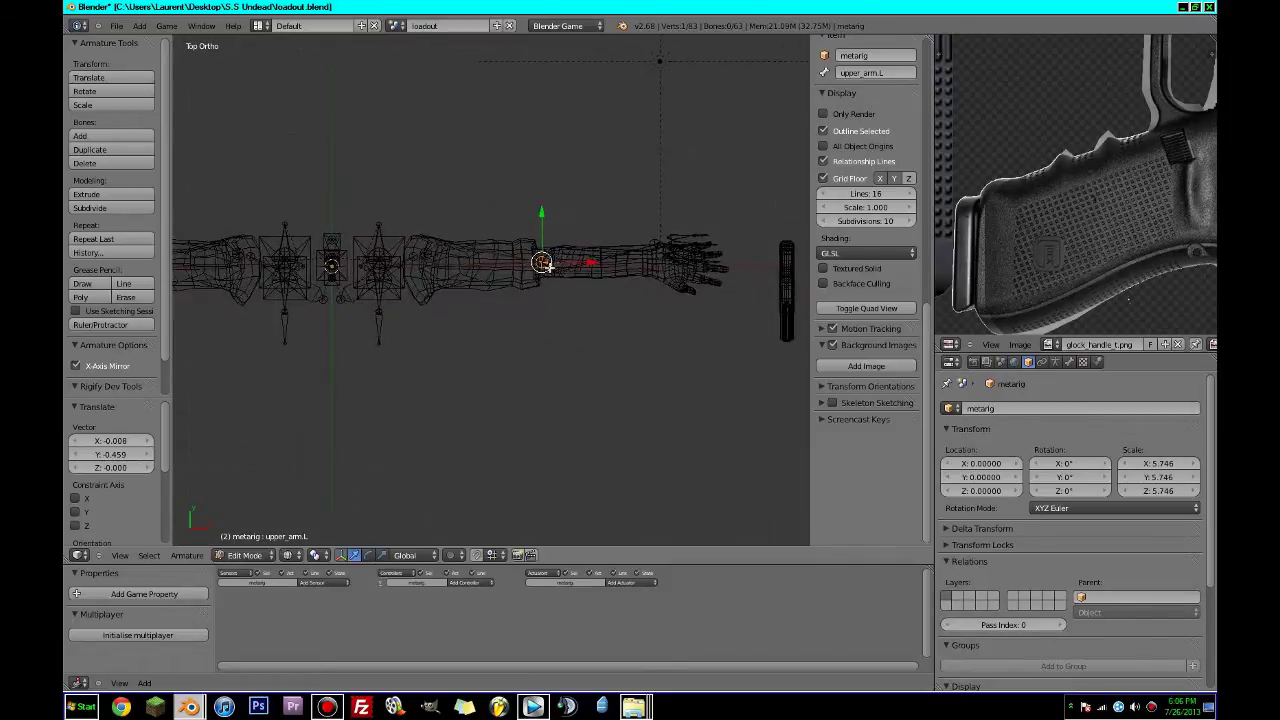
{"action": "key", "text": "g"}
{"action": "left_click", "coordinate": [378, 249]}
{"action": "right_click", "coordinate": [352, 234]}
{"action": "key", "text": "g"}
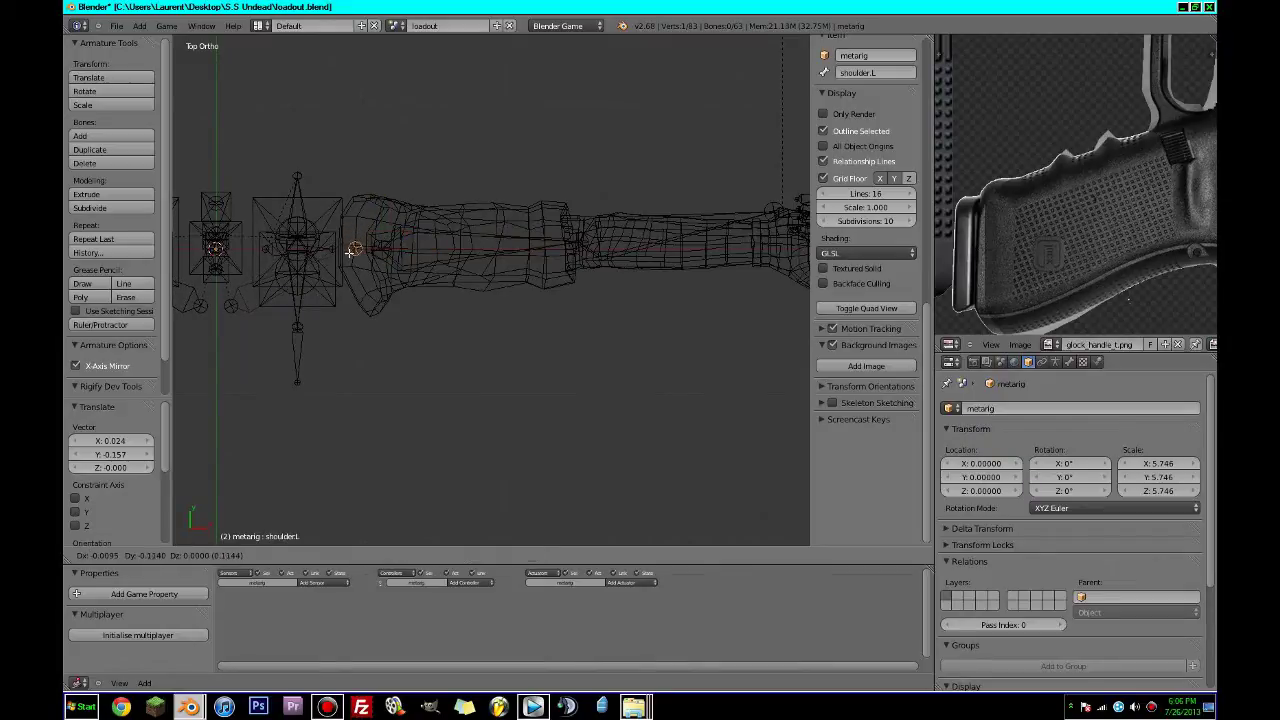
{"action": "left_click", "coordinate": [350, 252]}
{"action": "middle_click_drag", "start_coordinate": [510, 286], "coordinate": [564, 326], "text": "shift"}
{"action": "scroll", "coordinate": [270, 307], "scroll_direction": "down", "scroll_amount": 4}
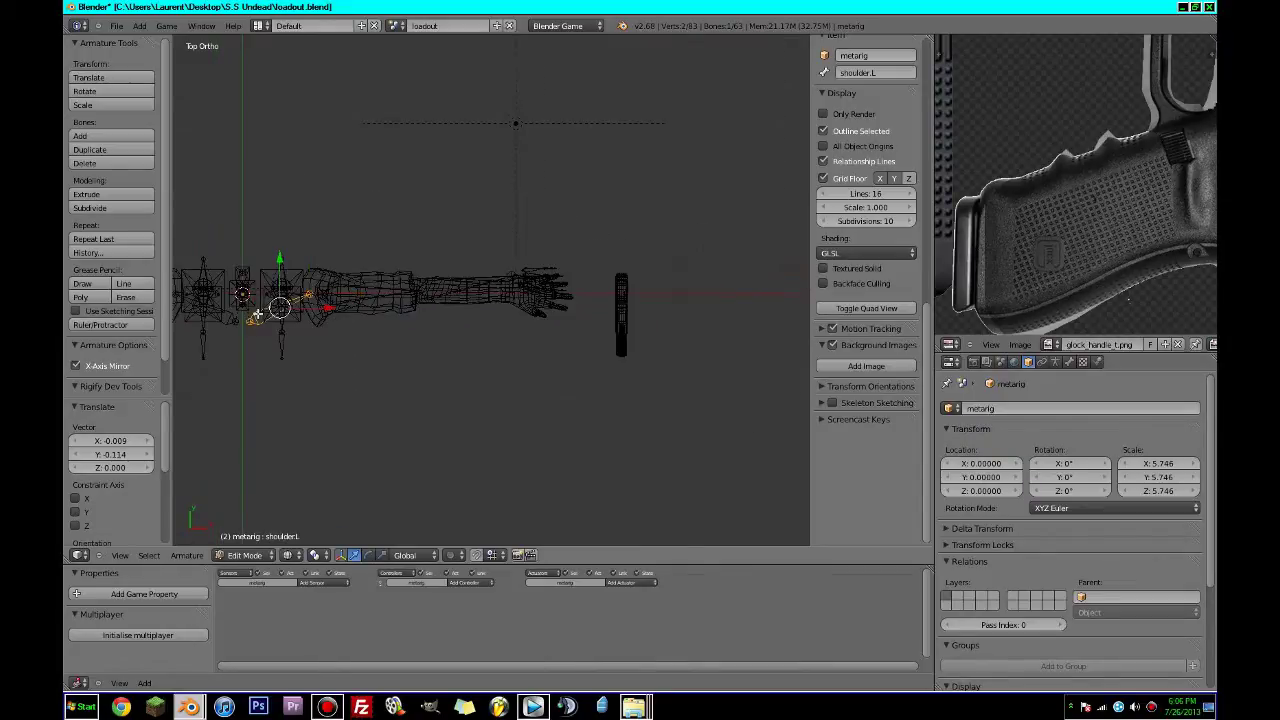
{"action": "key", "text": "g"}
{"action": "left_click", "coordinate": [251, 295]}
{"action": "scroll", "coordinate": [497, 300], "scroll_direction": "up", "scroll_amount": 7}
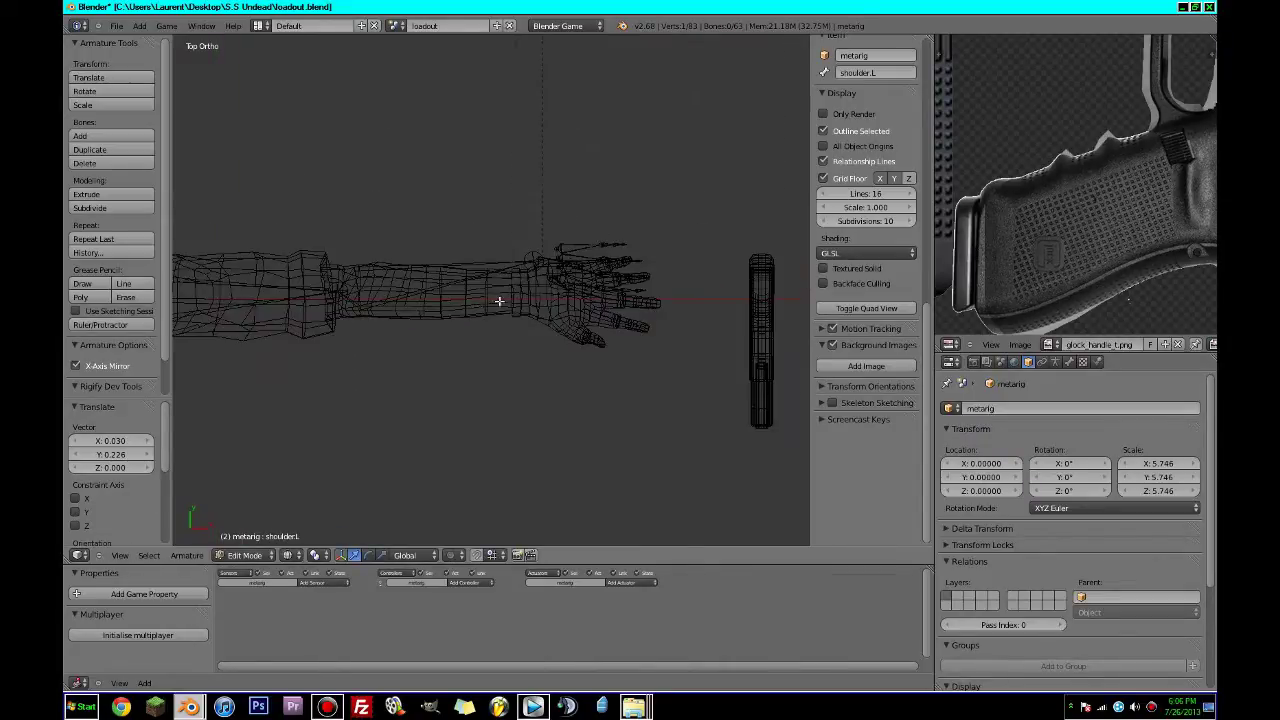
{"action": "middle_click_drag", "start_coordinate": [740, 286], "coordinate": [517, 294], "text": "shift"}
{"action": "scroll", "coordinate": [517, 293], "scroll_direction": "up", "scroll_amount": 3}
{"action": "right_click", "coordinate": [268, 226]}
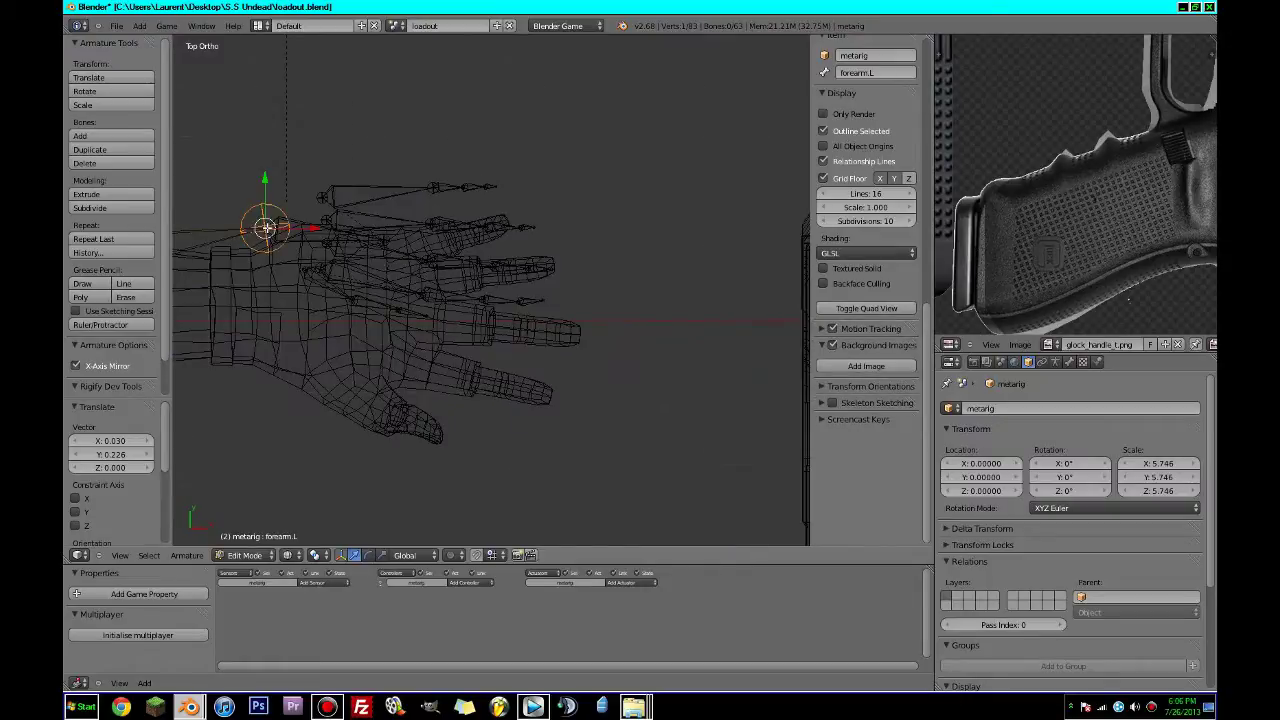
{"action": "key", "text": "g"}
{"action": "right_click", "coordinate": [313, 277]}
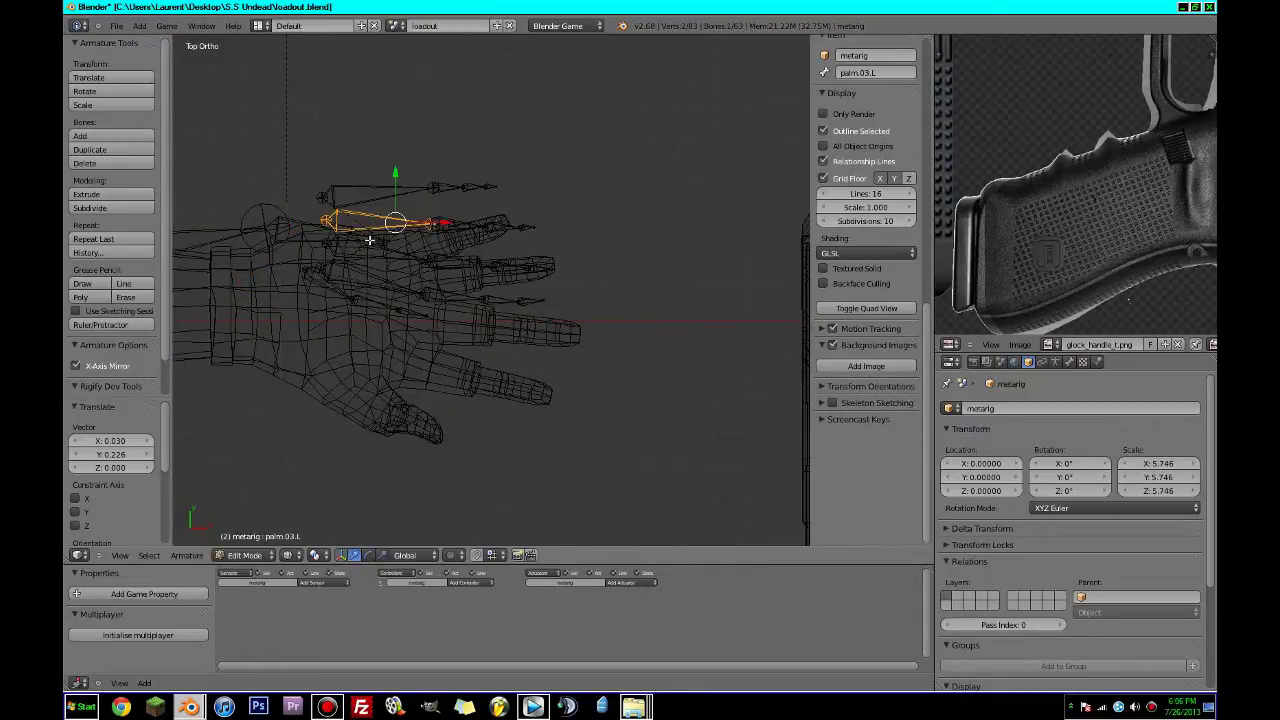
{"action": "right_click", "coordinate": [343, 245]}
{"action": "key", "text": "g"}
{"action": "right_click", "coordinate": [342, 271]}
Select the left wrist joint and hand bones and move them about -0.057 in X and -0.206 in Y over the mesh hand.
{"action": "key", "text": "c"}
{"action": "scroll", "coordinate": [384, 305], "scroll_direction": "down", "scroll_amount": 7}
{"action": "left_click_drag", "start_coordinate": [360, 272], "coordinate": [421, 300]}
{"action": "right_click", "coordinate": [421, 299]}
{"action": "key", "text": "g"}
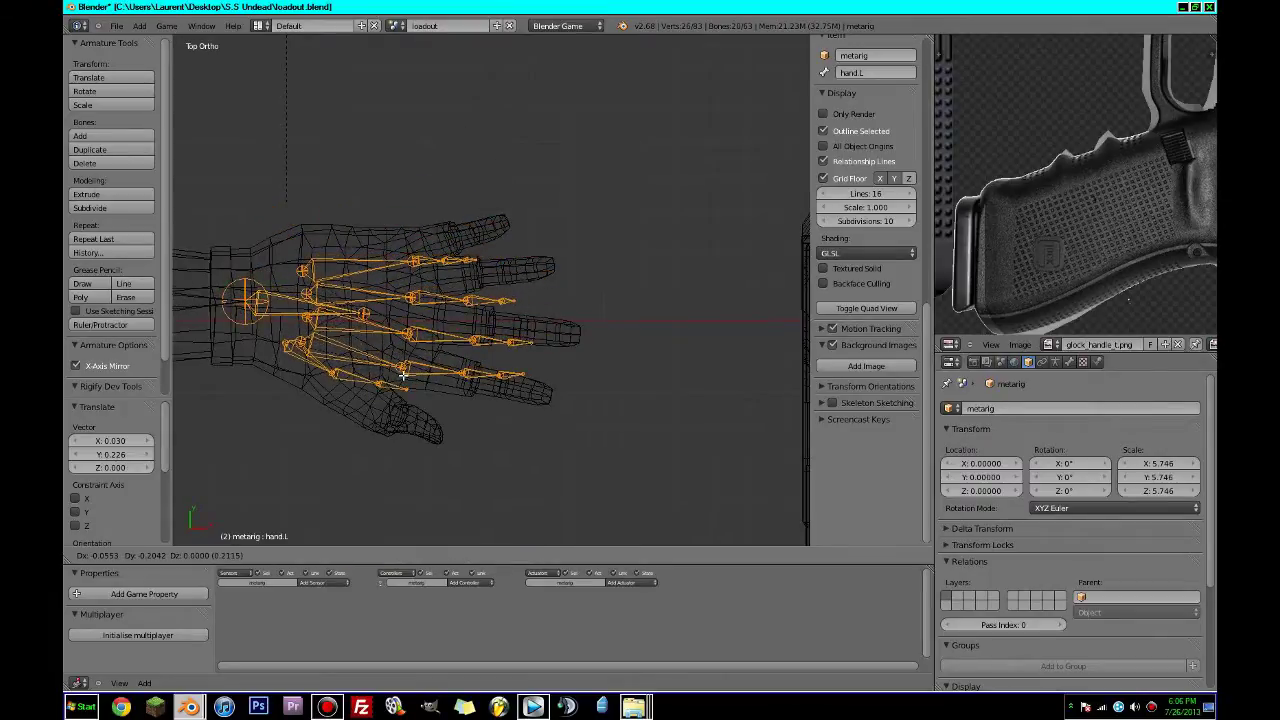
{"action": "left_click", "coordinate": [401, 298]}
Move the tips of palm.04.L and palm.03.L onto the little and ring finger knuckles.
{"action": "right_click", "coordinate": [409, 263]}
{"action": "key", "text": "g"}
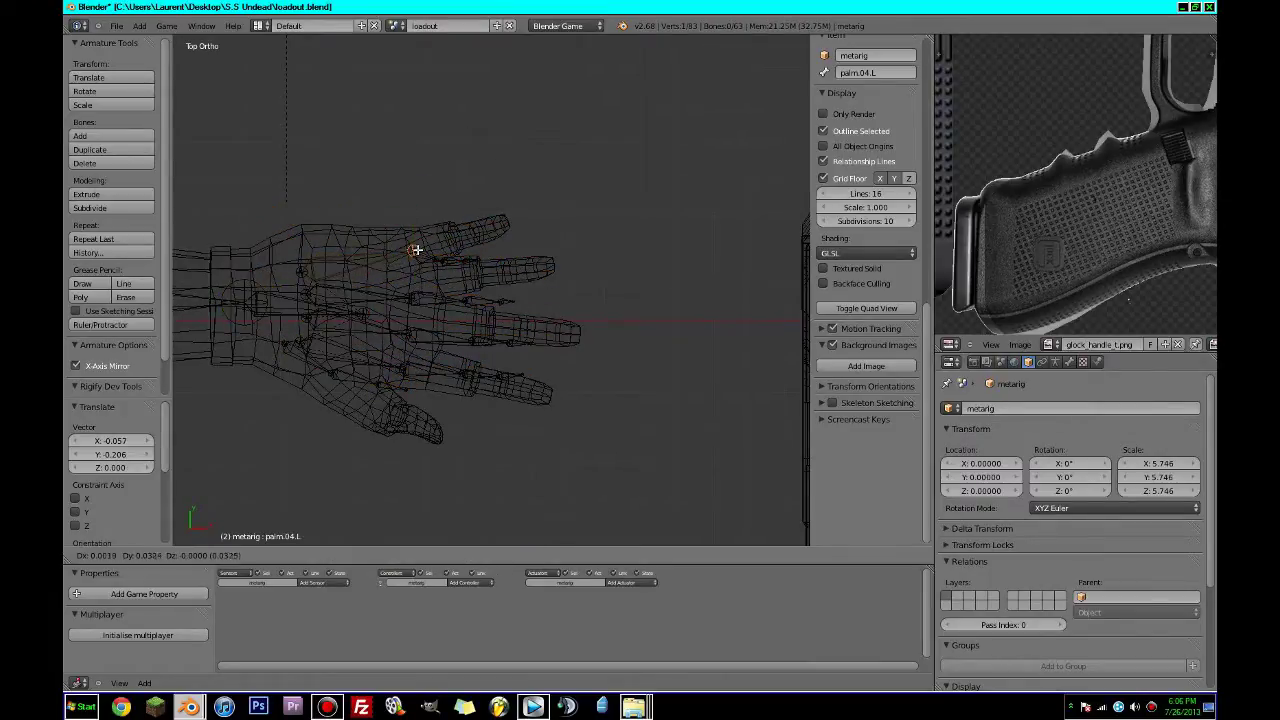
{"action": "left_click", "coordinate": [413, 243]}
{"action": "right_click", "coordinate": [413, 299]}
{"action": "key", "text": "g"}
{"action": "left_click", "coordinate": [423, 282]}
In solid shading, move the tips of the other two left palm bones onto the middle and index finger knuckles.
{"action": "key", "text": "z"}
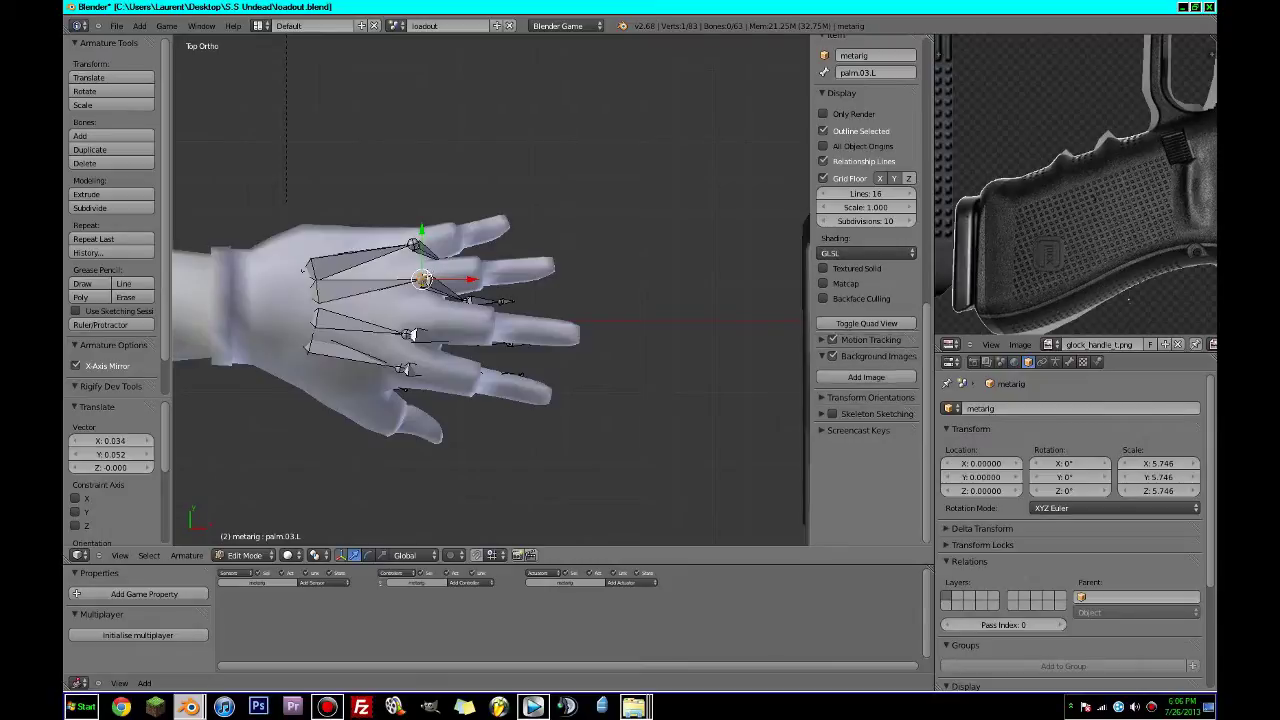
{"action": "right_click", "coordinate": [412, 334]}
{"action": "key", "text": "g"}
{"action": "left_click", "coordinate": [418, 318]}
{"action": "right_click", "coordinate": [407, 370]}
{"action": "key", "text": "g"}
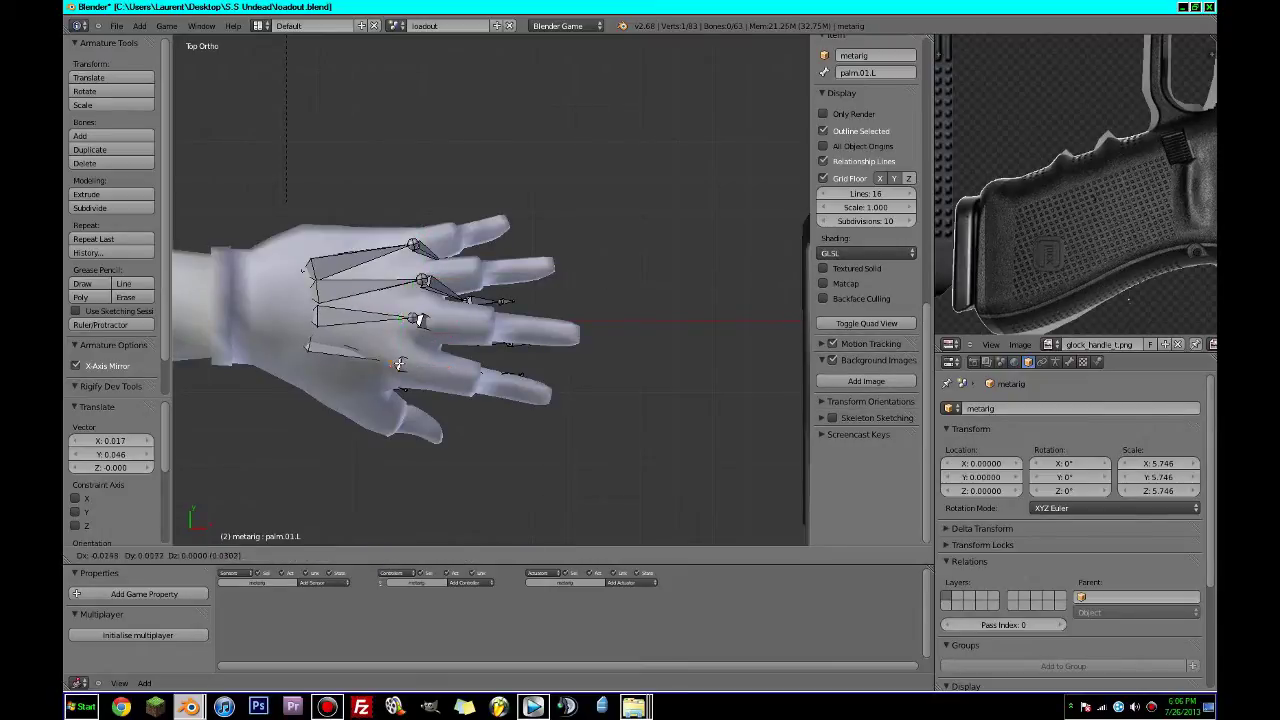
{"action": "left_click", "coordinate": [399, 360]}
Turn on X-Ray display for the metarig armature.
{"action": "key", "text": "z"}
{"action": "key", "text": "z"}
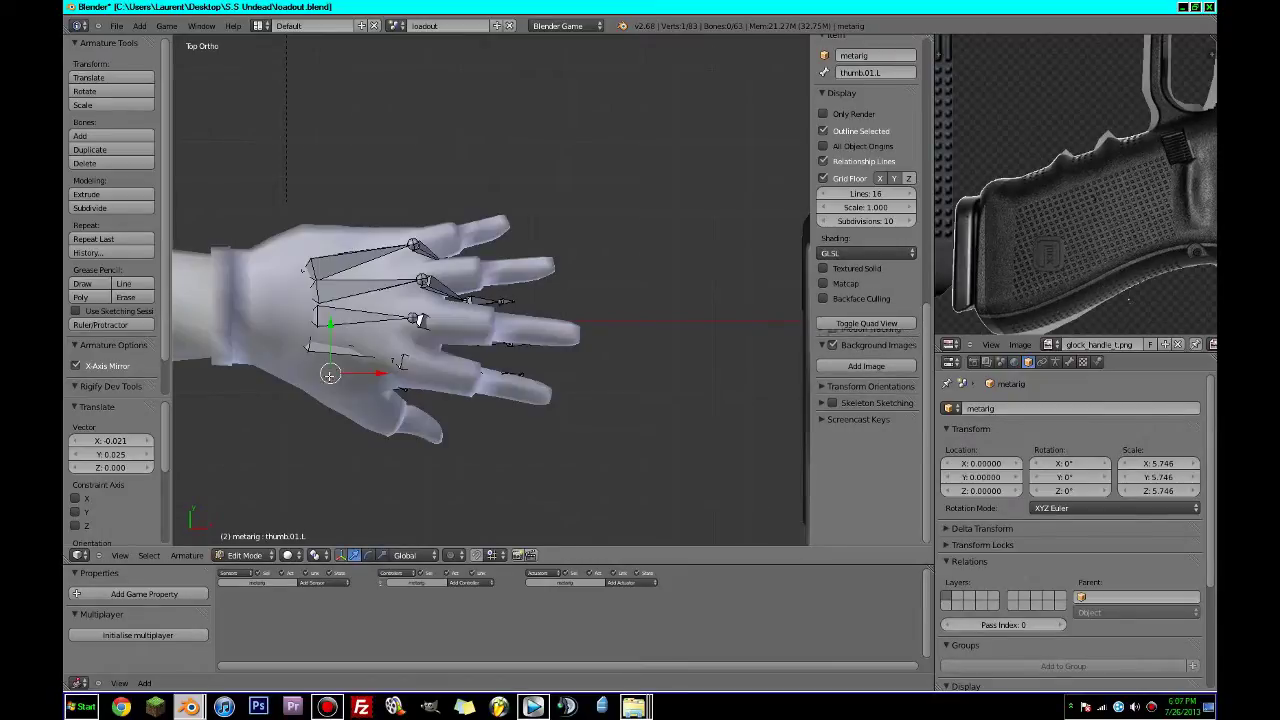
{"action": "scroll", "coordinate": [1067, 541], "scroll_direction": "down", "scroll_amount": 5}
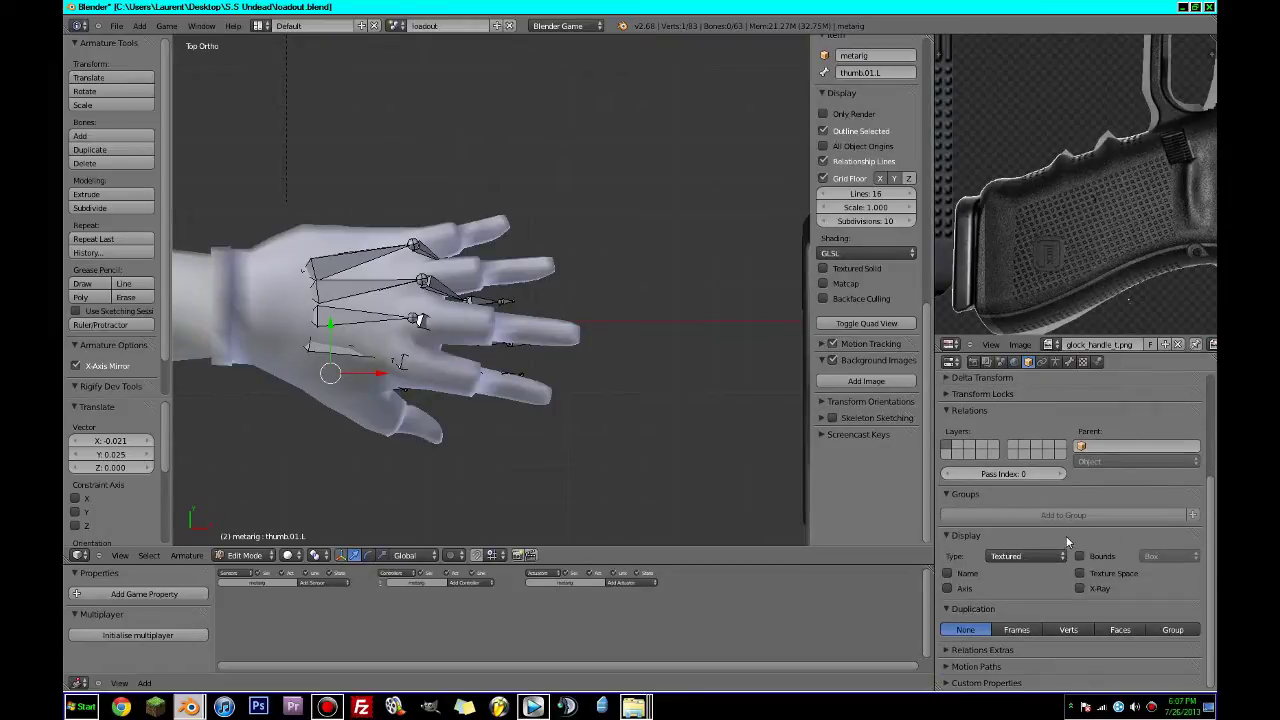
{"action": "left_click", "coordinate": [1092, 589]}
{"action": "scroll", "coordinate": [266, 378], "scroll_direction": "up", "scroll_amount": 1}
{"action": "middle_click_drag", "start_coordinate": [264, 378], "coordinate": [541, 369], "text": "shift"}
{"action": "key", "text": "KP_3"}
{"action": "key", "text": "KP_1"}
{"action": "scroll", "coordinate": [541, 369], "scroll_direction": "up", "scroll_amount": 3}
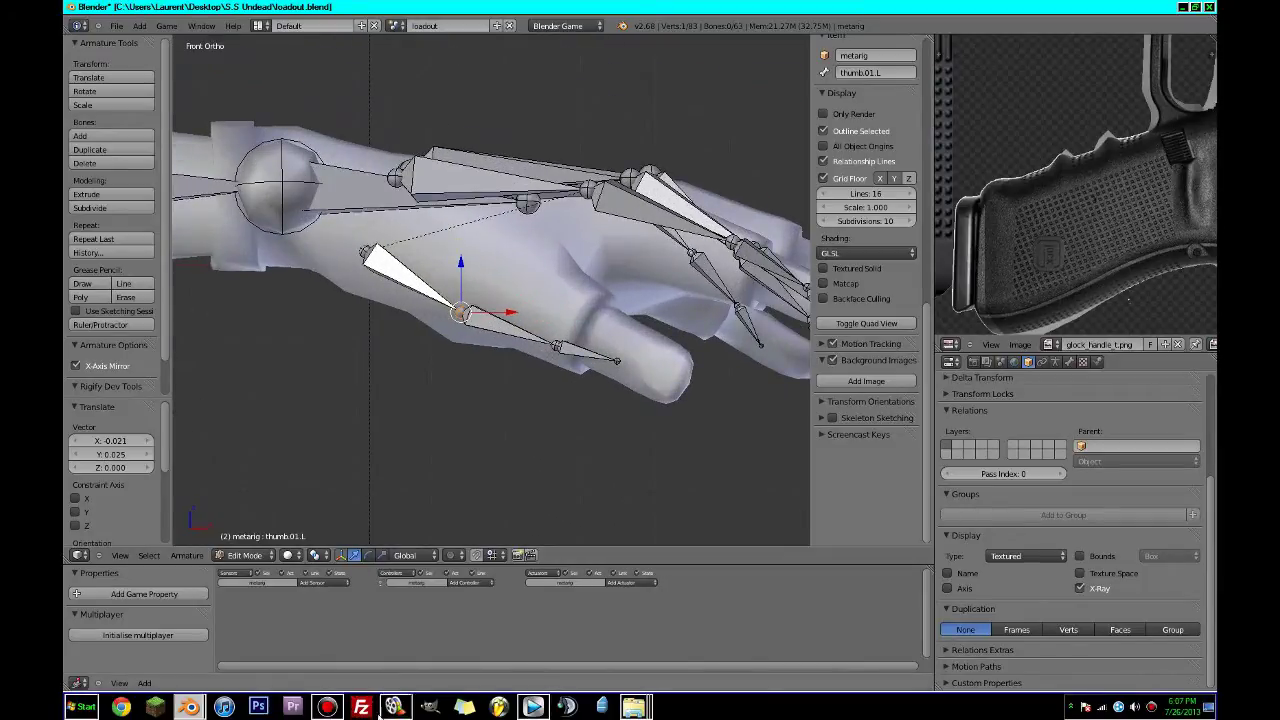
{"action": "left_click", "coordinate": [392, 708]}
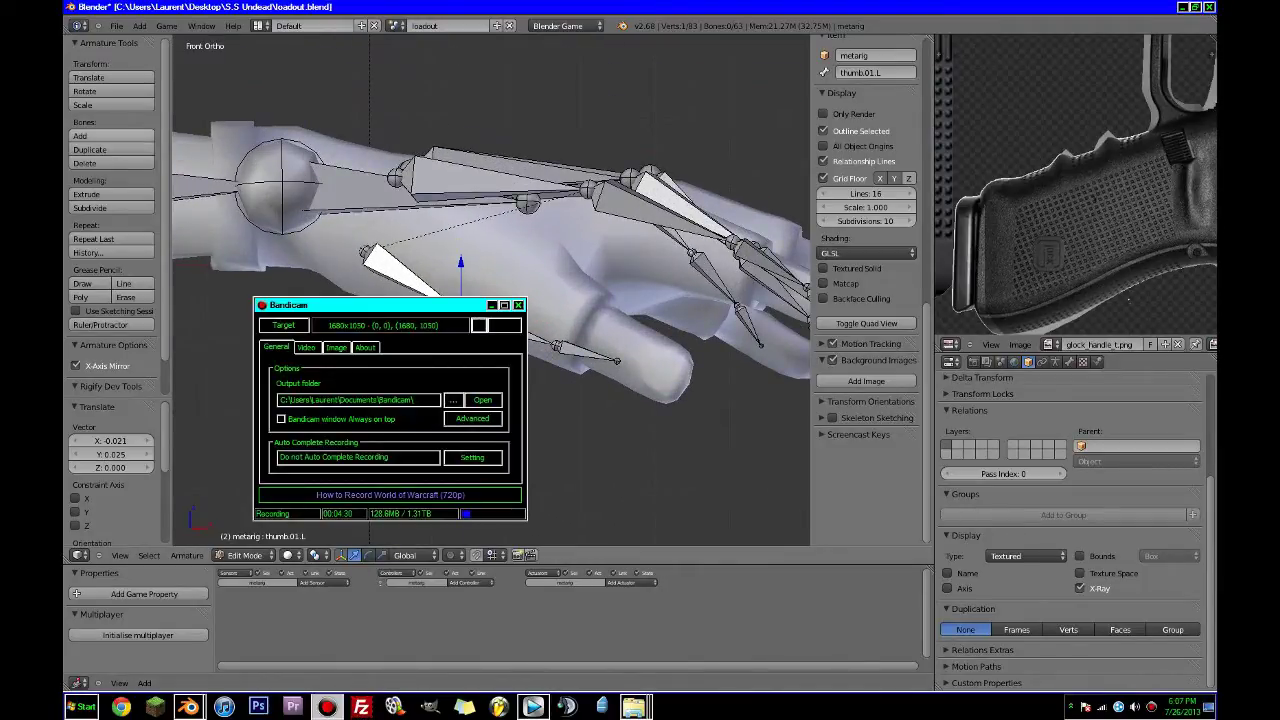
{"action": "left_click", "coordinate": [189, 707]}
In the front view, move the tip of thumb.02.L to the thumb's bending joint and the tip of thumb.03.L to the thumb's end.
{"action": "scroll", "coordinate": [549, 320], "scroll_direction": "up", "scroll_amount": 3}
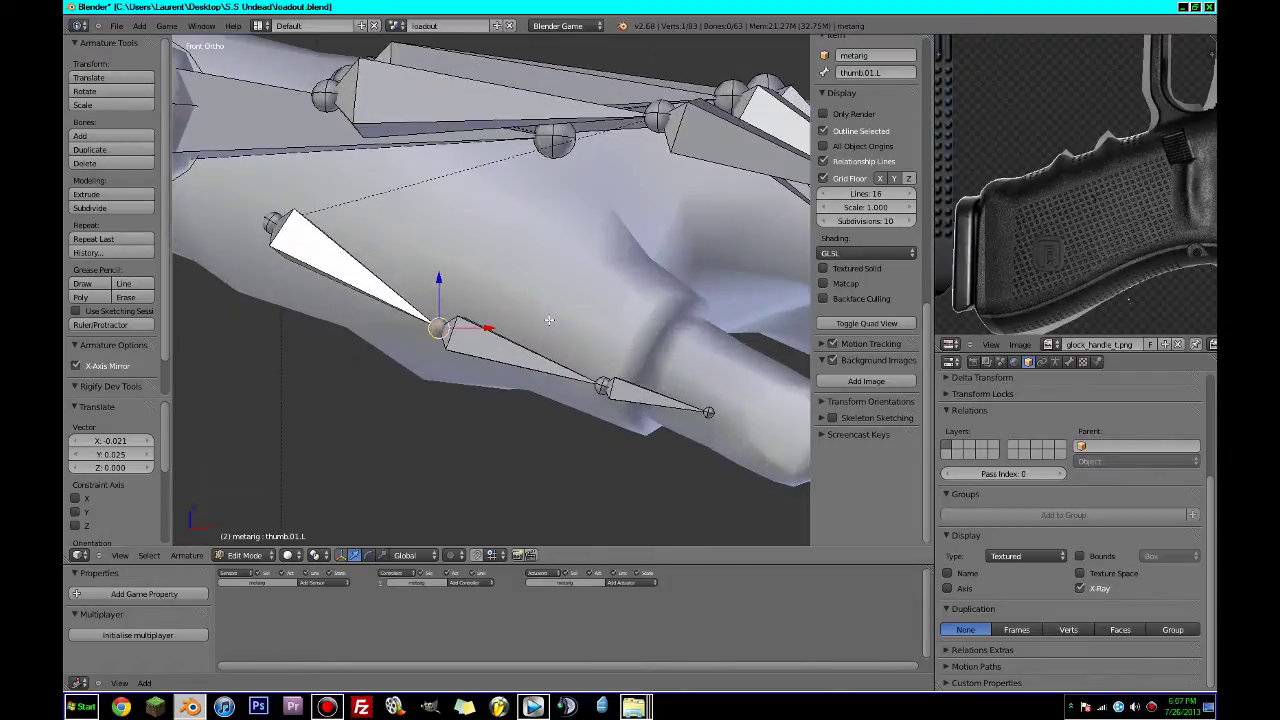
{"action": "right_click", "coordinate": [606, 381]}
{"action": "key", "text": "g"}
{"action": "left_click", "coordinate": [642, 345]}
{"action": "scroll", "coordinate": [655, 372], "scroll_direction": "down", "scroll_amount": 3}
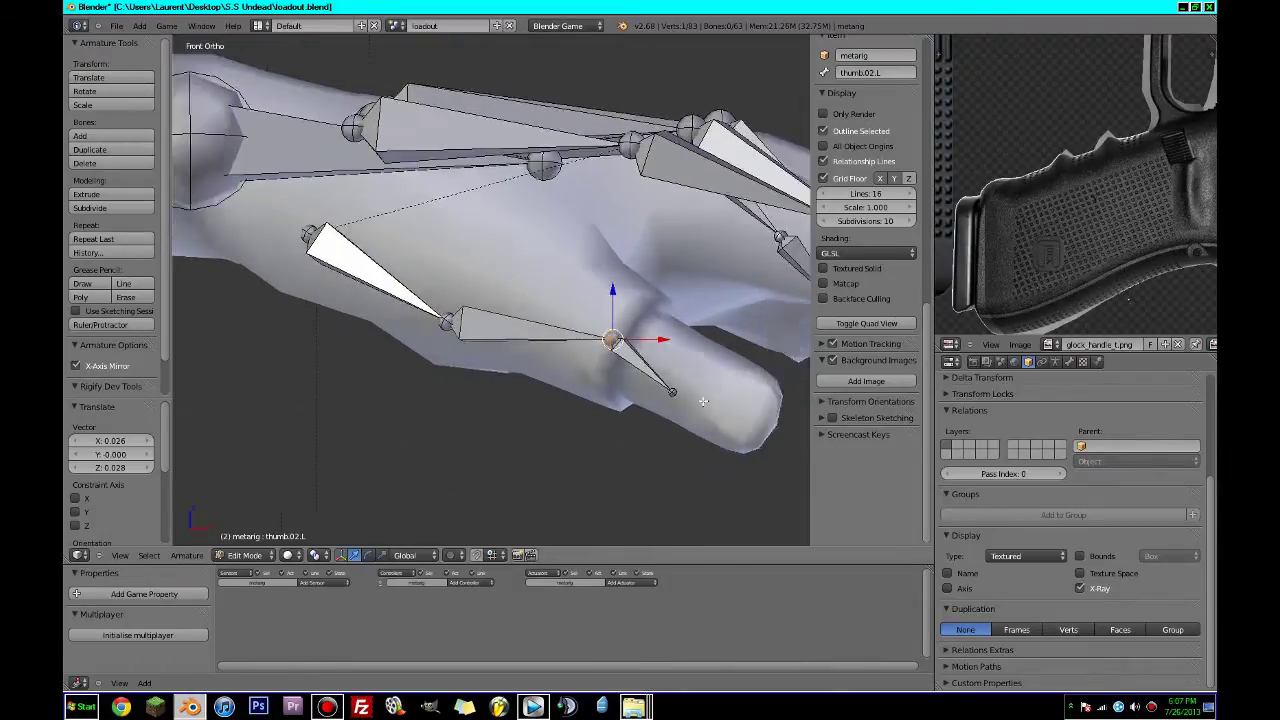
{"action": "middle_click_drag", "start_coordinate": [648, 376], "coordinate": [592, 393], "text": "shift"}
{"action": "scroll", "coordinate": [592, 393], "scroll_direction": "up", "scroll_amount": 1}
{"action": "right_click", "coordinate": [588, 404]}
{"action": "right_click_drag", "start_coordinate": [588, 403], "coordinate": [656, 419]}
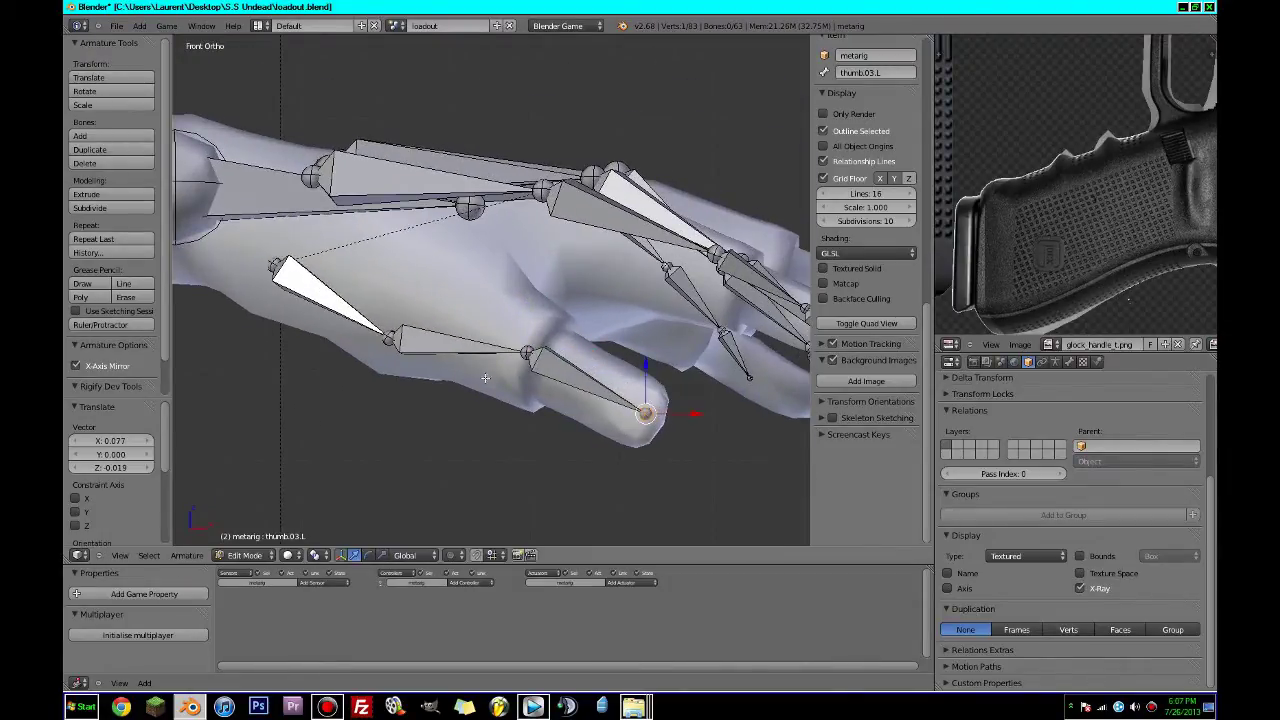
In the front view, move the tip and then the base of thumb.01.L onto the thumb's lower joints.
{"action": "key", "text": "g"}
{"action": "left_click", "coordinate": [410, 297]}
{"action": "right_click", "coordinate": [268, 259]}
{"action": "key", "text": "g"}
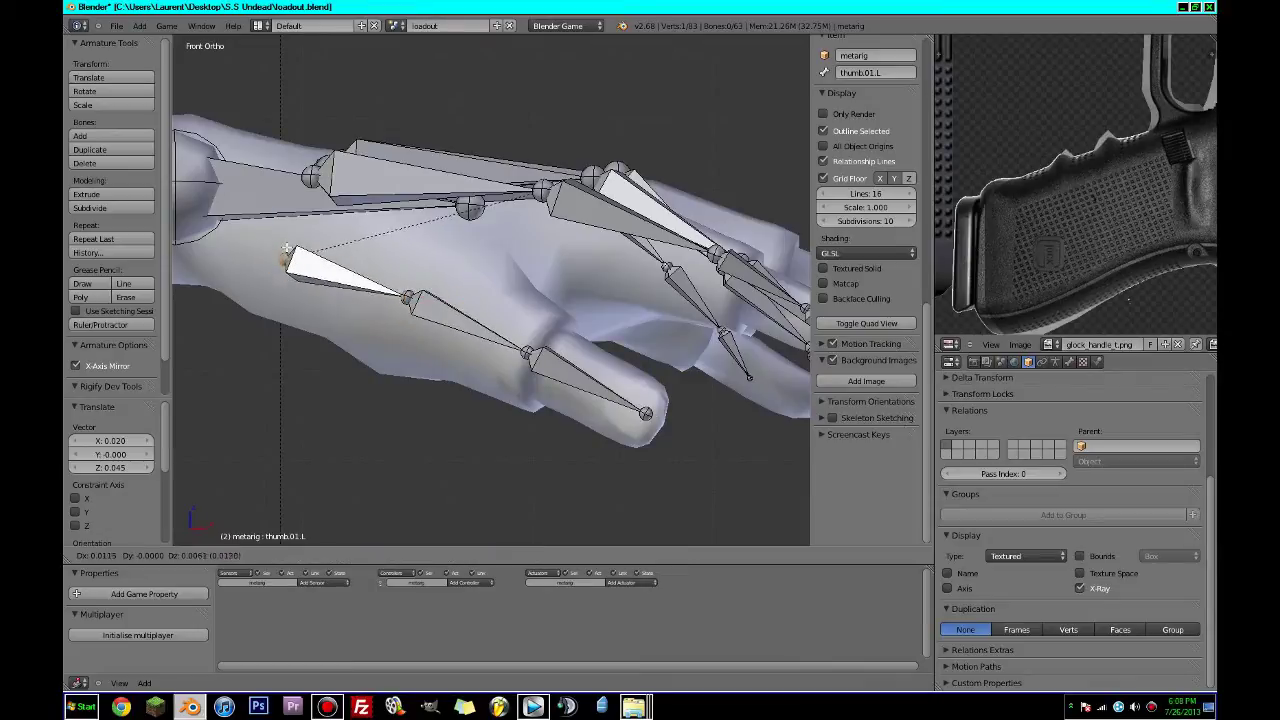
{"action": "left_click", "coordinate": [293, 242]}
In the top view, move the base and all the joints of the left thumb bones onto the thumb, out to its end.
{"action": "key", "text": "KP_7"}
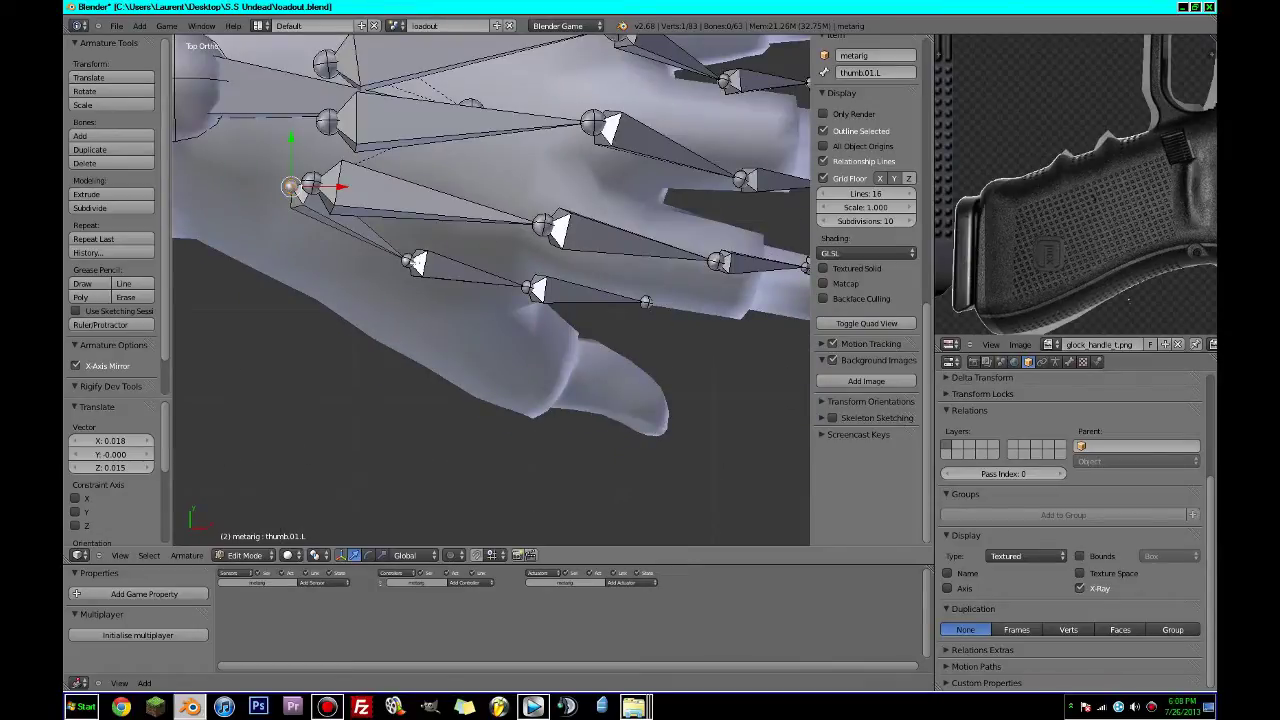
{"action": "right_click_drag", "start_coordinate": [410, 262], "coordinate": [410, 293]}
{"action": "key", "text": "g"}
{"action": "left_click", "coordinate": [294, 208]}
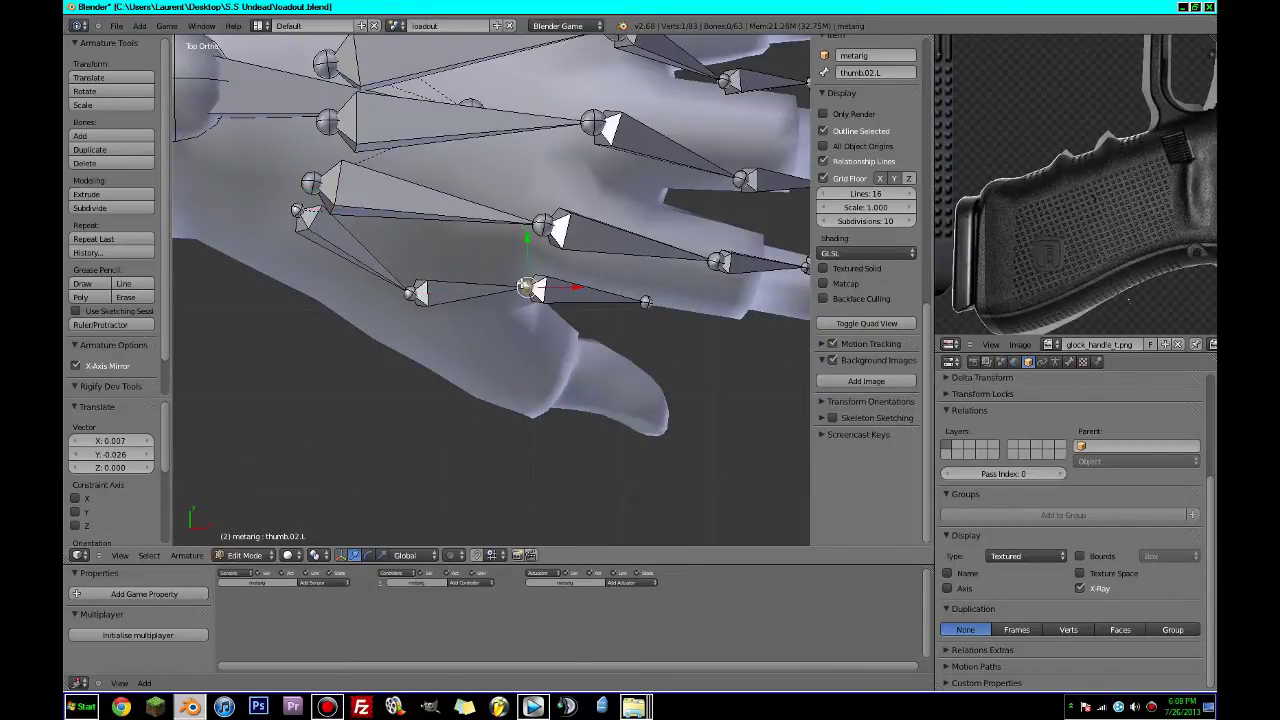
{"action": "right_click_drag", "start_coordinate": [527, 287], "coordinate": [548, 372]}
{"action": "right_click_drag", "start_coordinate": [645, 301], "coordinate": [657, 424]}
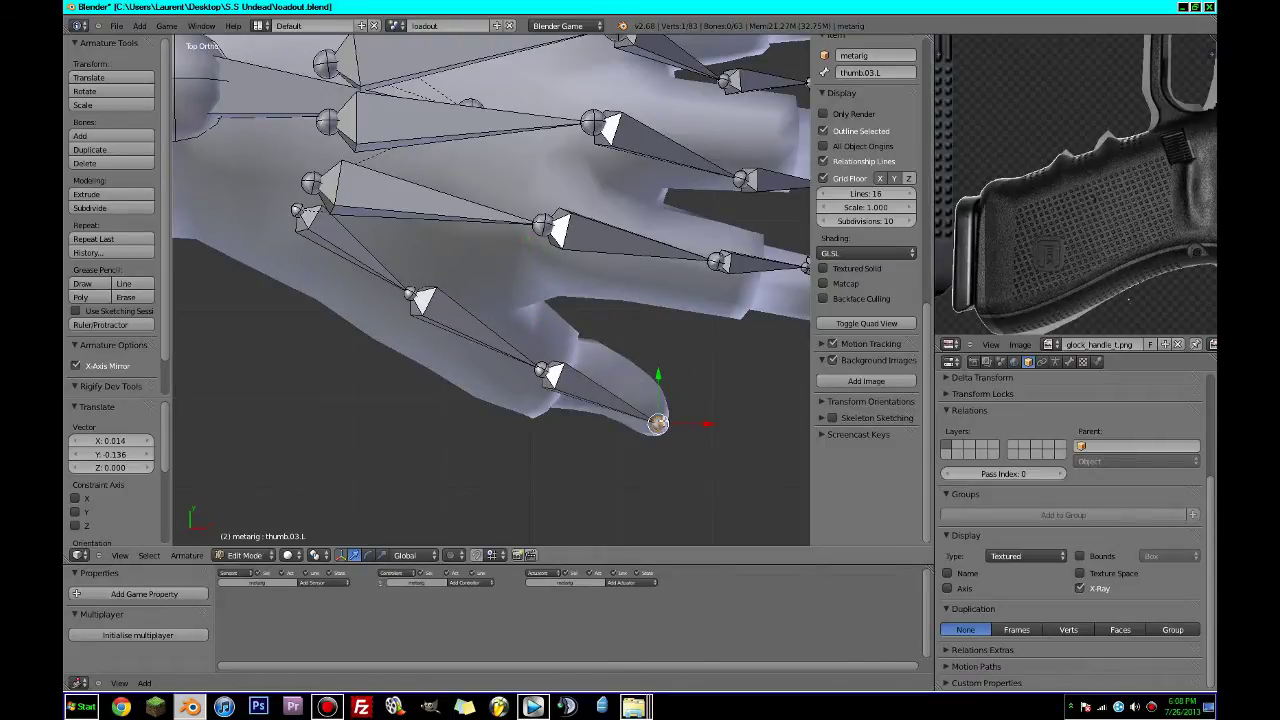
Move the left index finger bones' joints onto the finger's bends and the tip of f_index.03.L to its end.
{"action": "middle_click_drag", "start_coordinate": [661, 422], "coordinate": [392, 481], "text": "shift"}
{"action": "mouse_move", "coordinate": [446, 322]}
{"action": "right_mouse_down"}
{"action": "mouse_move", "coordinate": [477, 334]}
{"action": "mouse_move", "coordinate": [438, 324]}
{"action": "right_mouse_up"}
{"action": "right_click_drag", "start_coordinate": [537, 325], "coordinate": [650, 366]}
{"action": "right_click", "coordinate": [598, 323]}
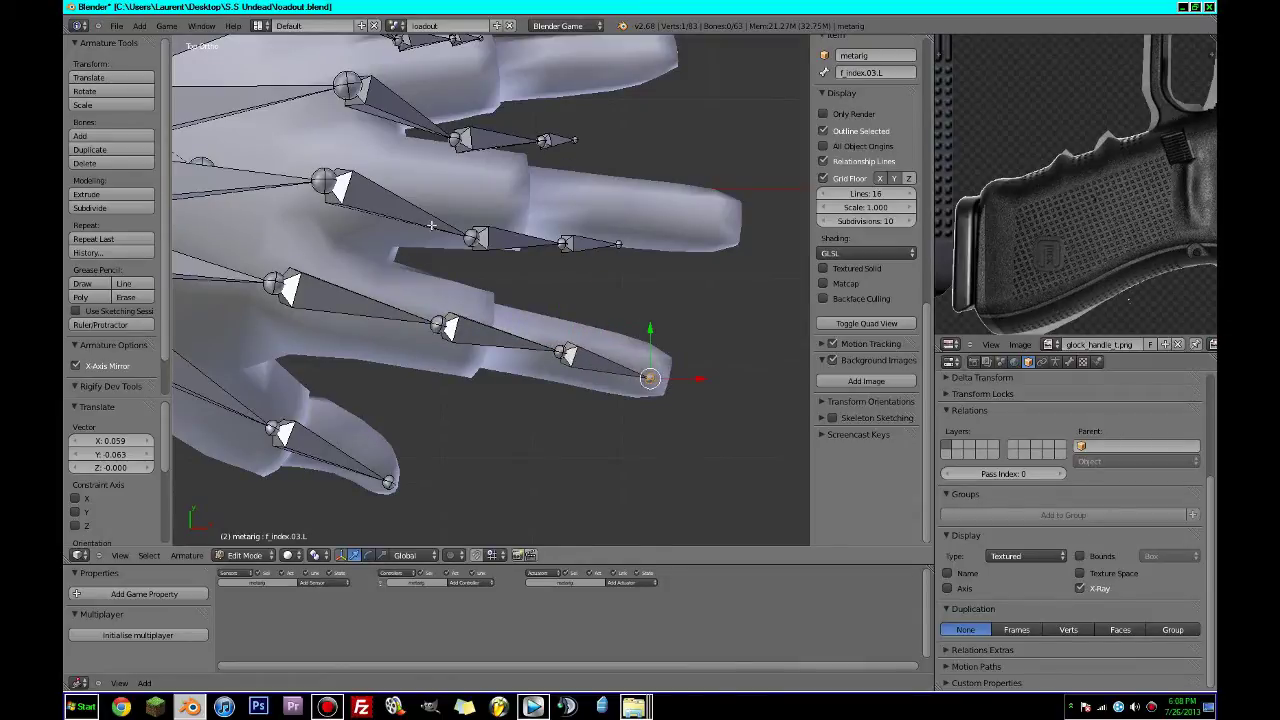
Move the left middle finger bones' joints onto the finger's bends and the tip of f_middle.03.L to its end.
{"action": "right_click_drag", "start_coordinate": [475, 237], "coordinate": [491, 194]}
{"action": "right_click_drag", "start_coordinate": [585, 224], "coordinate": [605, 198]}
{"action": "right_click_drag", "start_coordinate": [618, 242], "coordinate": [760, 213]}
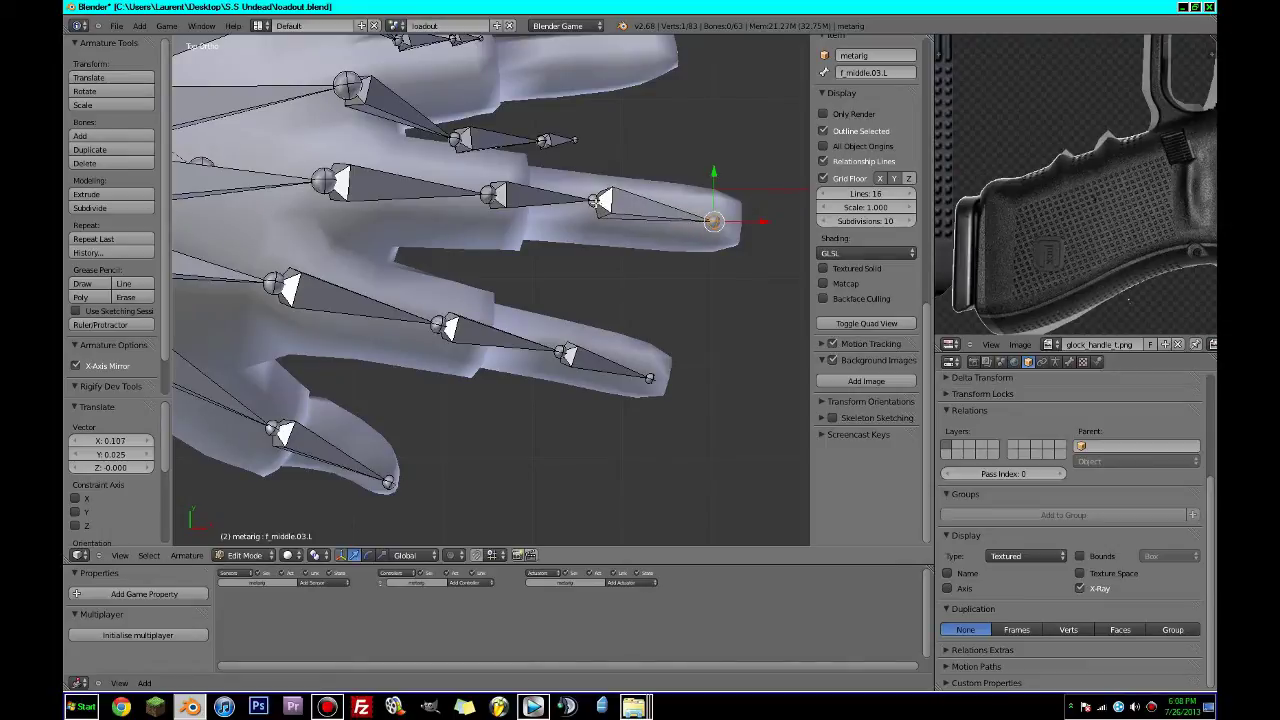
{"action": "right_click", "coordinate": [588, 204]}
Position the left ring finger joints along the ring finger and shift the tips of palm.03.L, palm.02.L and palm.01.L toward the fingers.
{"action": "middle_click_drag", "start_coordinate": [588, 204], "coordinate": [598, 373], "text": "shift"}
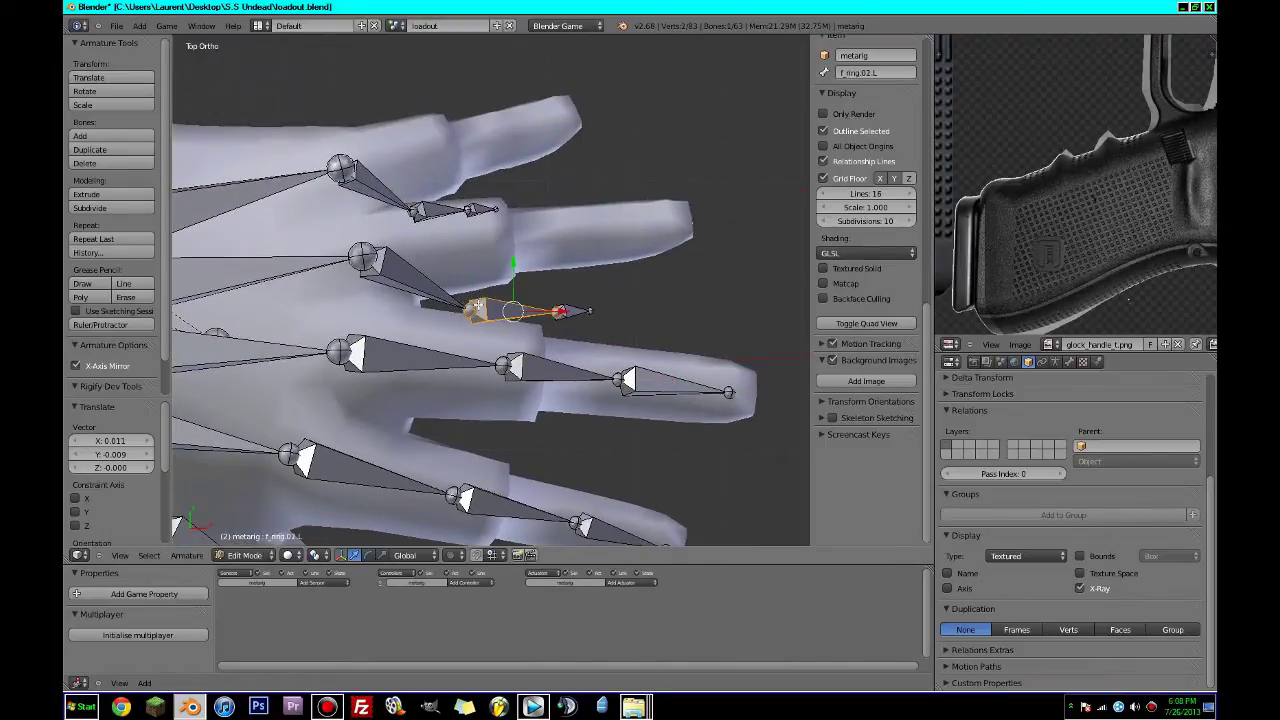
{"action": "right_click_drag", "start_coordinate": [478, 307], "coordinate": [526, 234]}
{"action": "right_click_drag", "start_coordinate": [362, 258], "coordinate": [385, 250]}
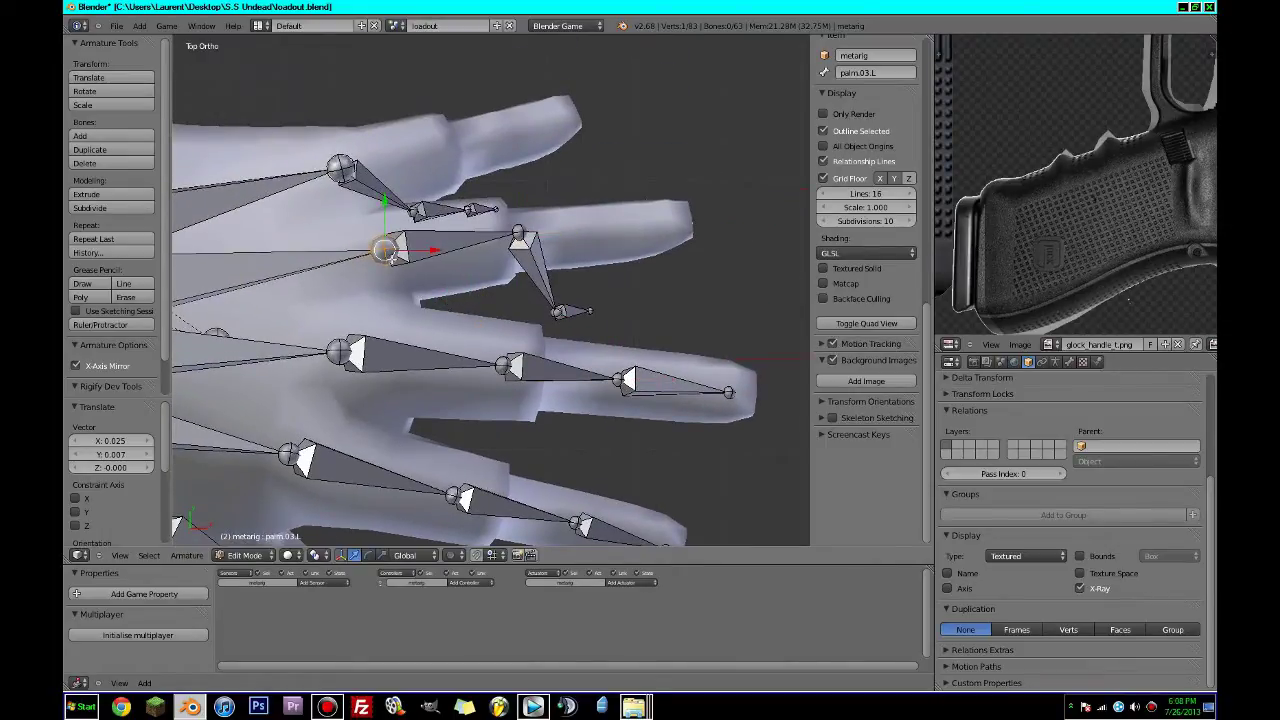
{"action": "right_click_drag", "start_coordinate": [338, 354], "coordinate": [377, 354]}
{"action": "right_click_drag", "start_coordinate": [288, 455], "coordinate": [299, 457]}
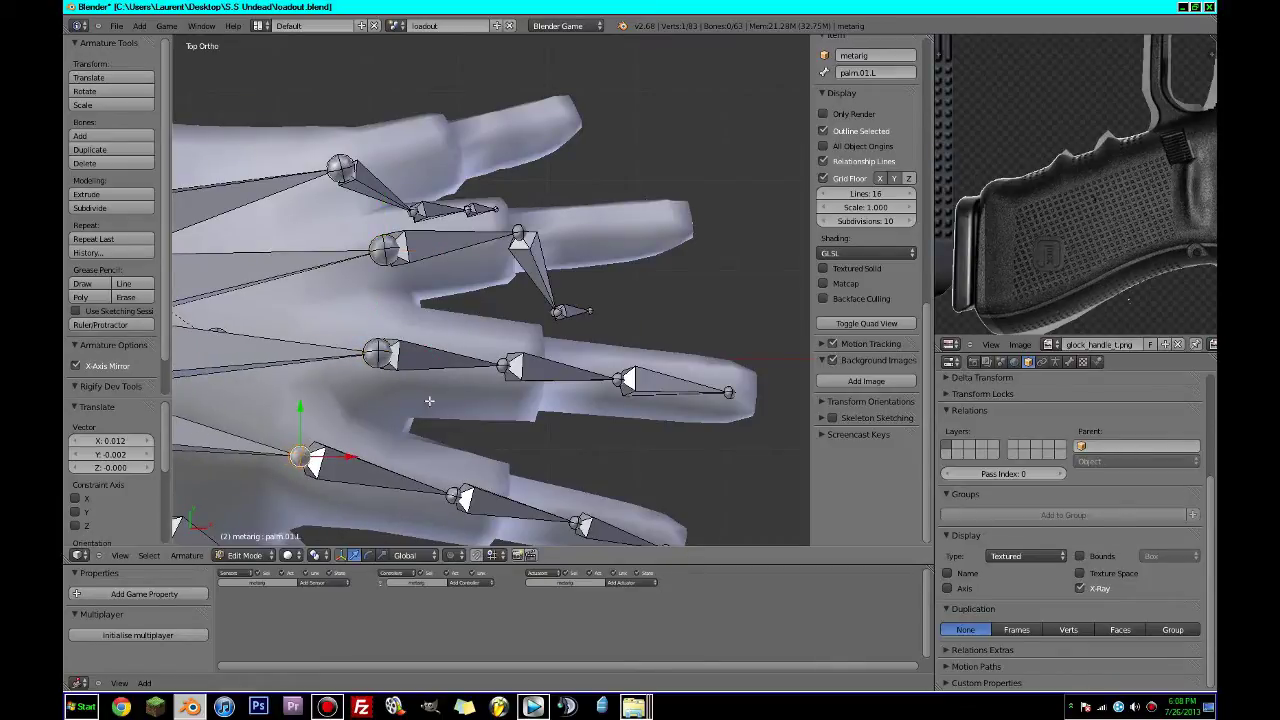
{"action": "right_click_drag", "start_coordinate": [555, 306], "coordinate": [627, 280]}
{"action": "right_click_drag", "start_coordinate": [714, 200], "coordinate": [714, 201]}
Lower the tips of f_index.02.L, f_index.01.L and palm.01.L along the Z axis into the index finger and its knuckle.
{"action": "middle_click_drag", "start_coordinate": [714, 201], "coordinate": [566, 411]}
{"action": "left_click_drag", "start_coordinate": [522, 399], "coordinate": [520, 417]}
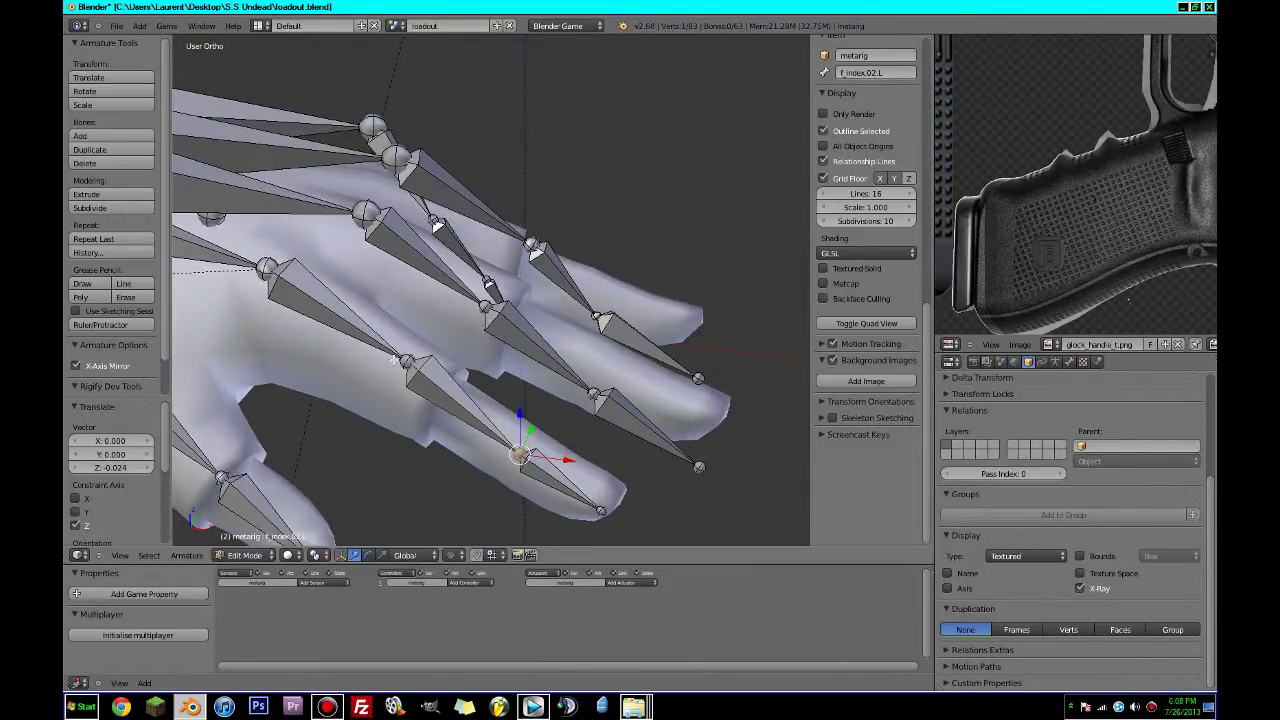
{"action": "right_click", "coordinate": [408, 357]}
{"action": "left_click_drag", "start_coordinate": [407, 316], "coordinate": [408, 338]}
{"action": "middle_click_drag", "start_coordinate": [408, 338], "coordinate": [449, 324]}
{"action": "right_click", "coordinate": [338, 258]}
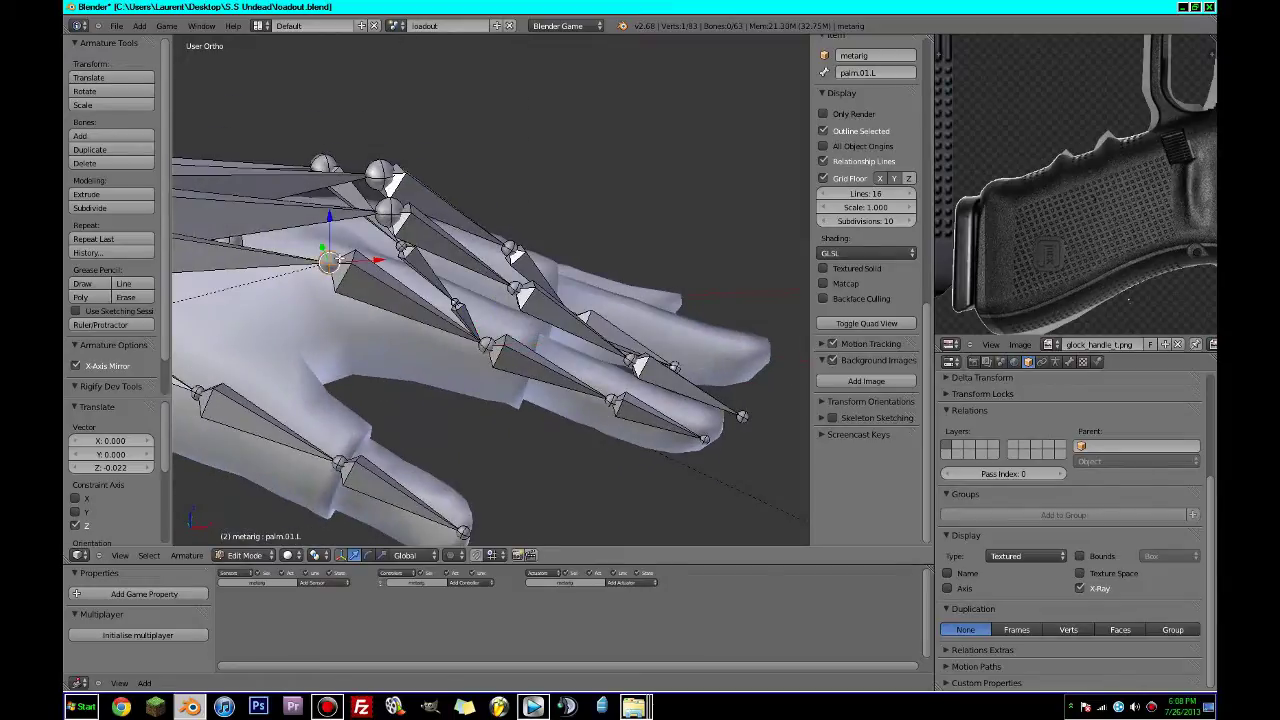
{"action": "left_click_drag", "start_coordinate": [331, 215], "coordinate": [340, 248]}
{"action": "left_click", "coordinate": [340, 248]}
Lower the bases of palm.01.L and palm.02.L along the Z axis into the hand.
{"action": "middle_click_drag", "start_coordinate": [340, 248], "coordinate": [525, 292]}
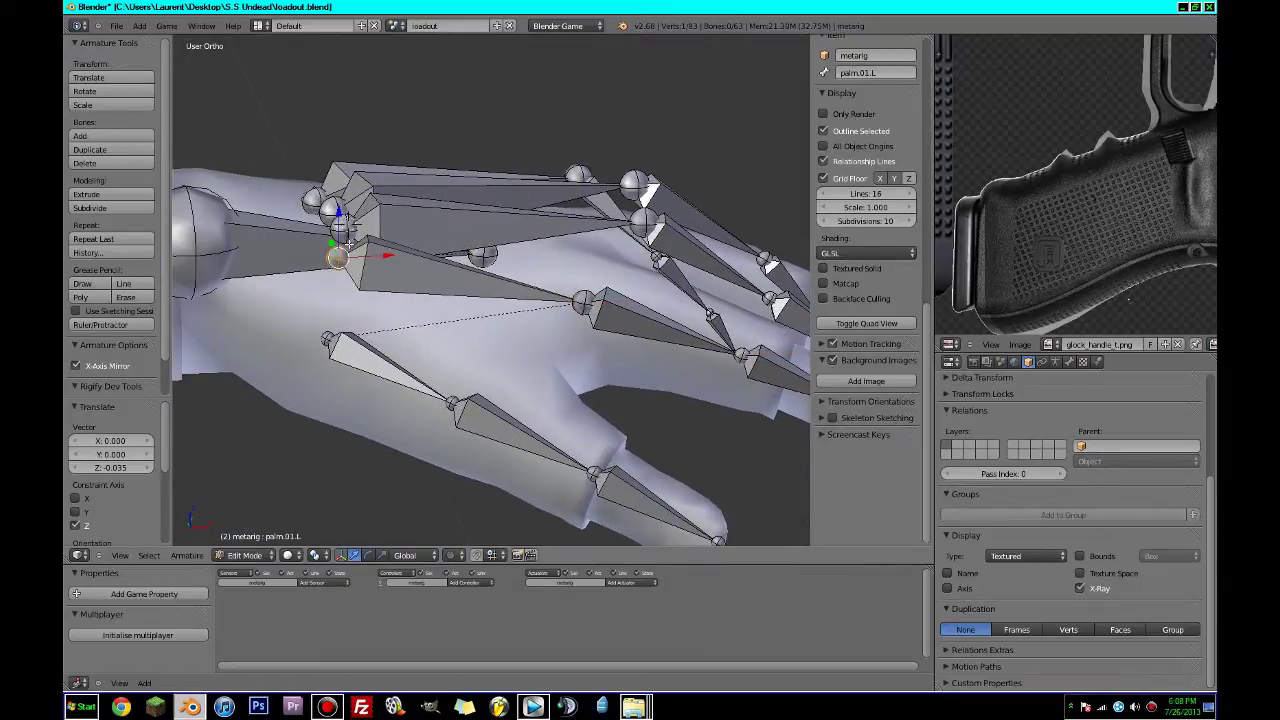
{"action": "left_click_drag", "start_coordinate": [340, 219], "coordinate": [342, 250]}
{"action": "middle_click_drag", "start_coordinate": [342, 250], "coordinate": [336, 221]}
{"action": "key", "text": "z"}
{"action": "key", "text": "z"}
{"action": "key", "text": "g"}
{"action": "key", "text": "z"}
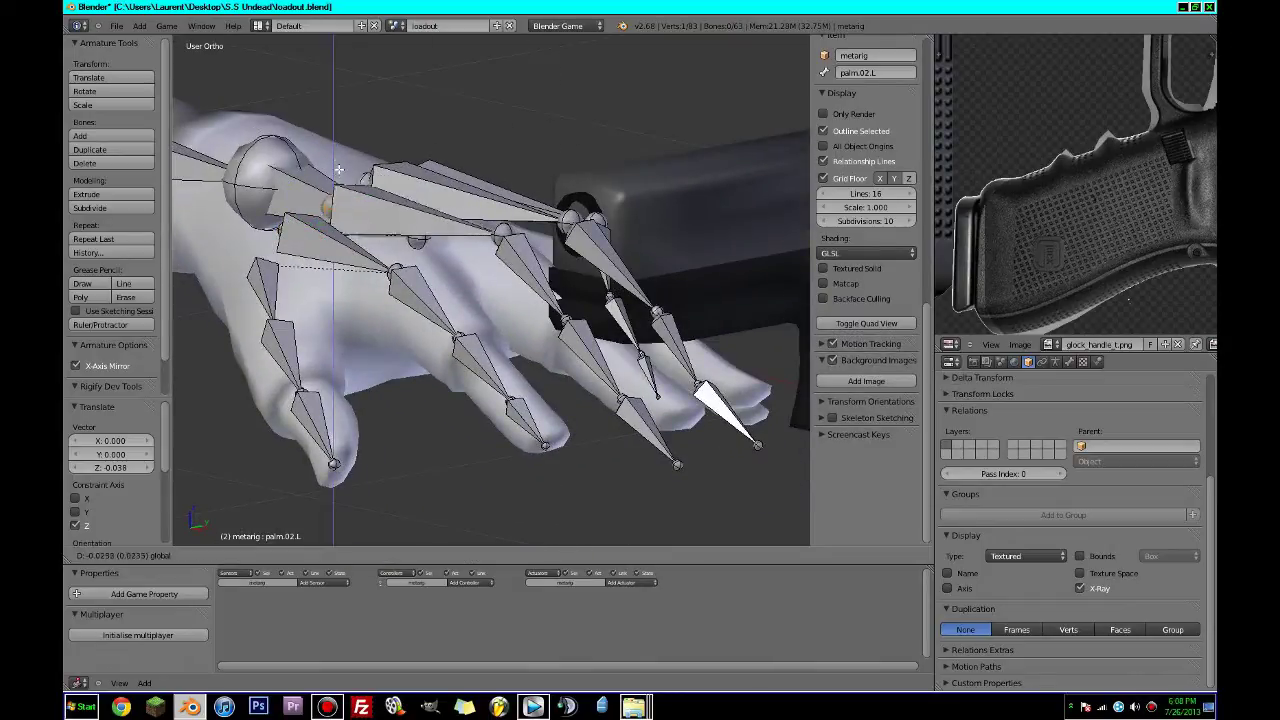
{"action": "left_click", "coordinate": [518, 230]}
Lower the tip of palm.02.L along the Z axis and adjust the height of the left middle finger joints to fit the finger.
{"action": "left_click_drag", "start_coordinate": [503, 190], "coordinate": [503, 236]}
{"action": "middle_click_drag", "start_coordinate": [503, 236], "coordinate": [689, 330]}
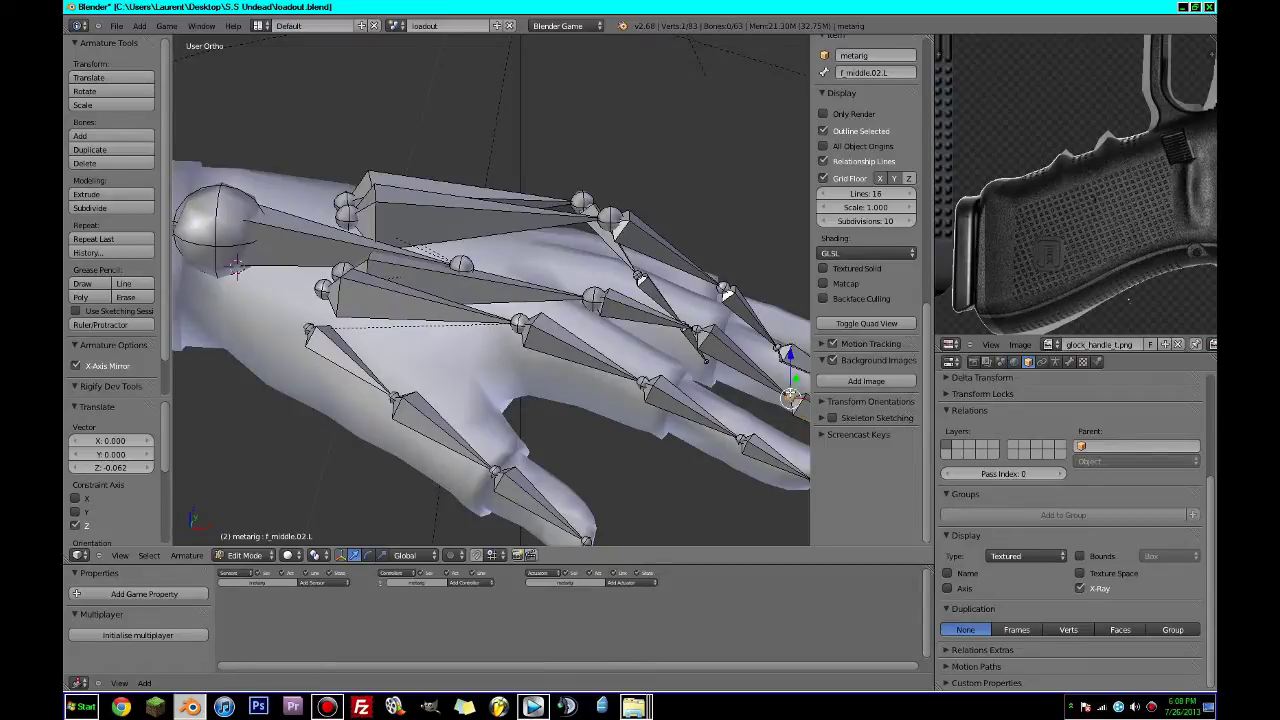
{"action": "left_click_drag", "start_coordinate": [794, 374], "coordinate": [794, 347]}
{"action": "middle_click_drag", "start_coordinate": [794, 347], "coordinate": [472, 326]}
{"action": "key", "text": "g"}
{"action": "key", "text": "z"}
{"action": "left_click", "coordinate": [380, 292]}
{"action": "middle_click_drag", "start_coordinate": [380, 292], "coordinate": [696, 232]}
{"action": "left_click_drag", "start_coordinate": [748, 250], "coordinate": [748, 256]}
{"action": "middle_click_drag", "start_coordinate": [748, 256], "coordinate": [446, 246]}
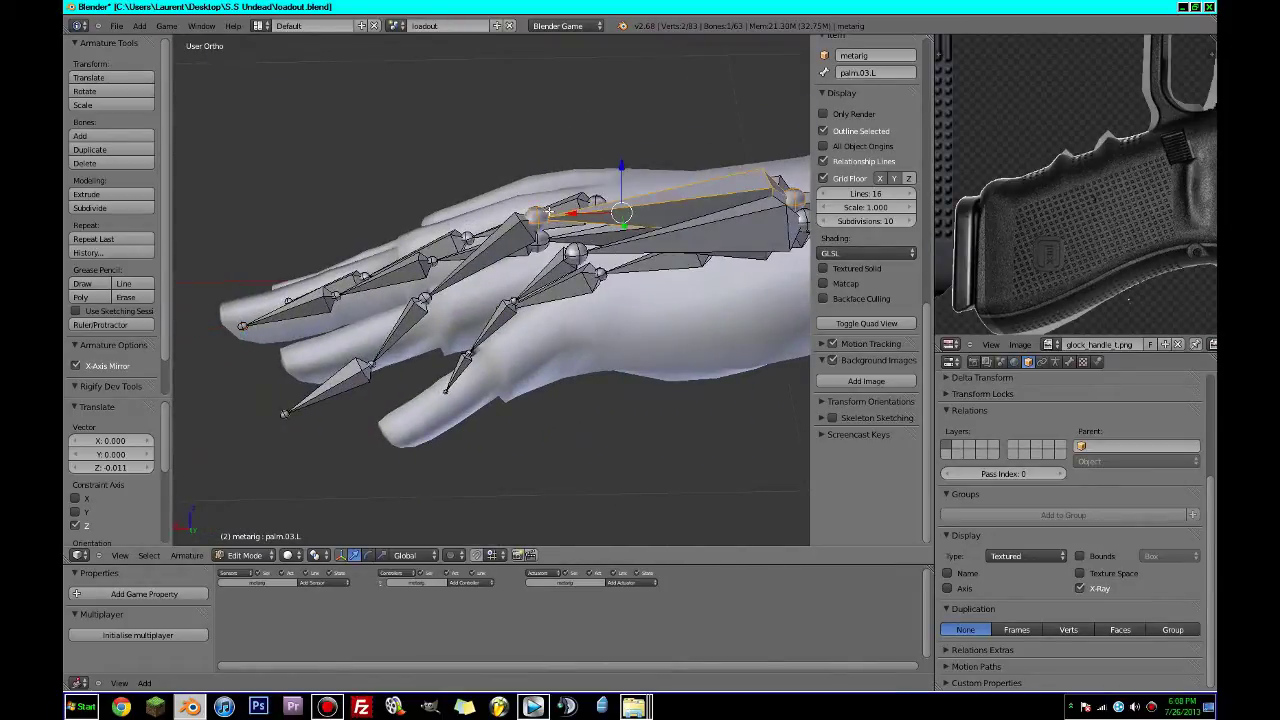
Lower the tips and bases of palm.03.L and palm.04.L along the Z axis into the hand.
{"action": "left_click_drag", "start_coordinate": [538, 187], "coordinate": [536, 242]}
{"action": "middle_click_drag", "start_coordinate": [536, 242], "coordinate": [709, 212]}
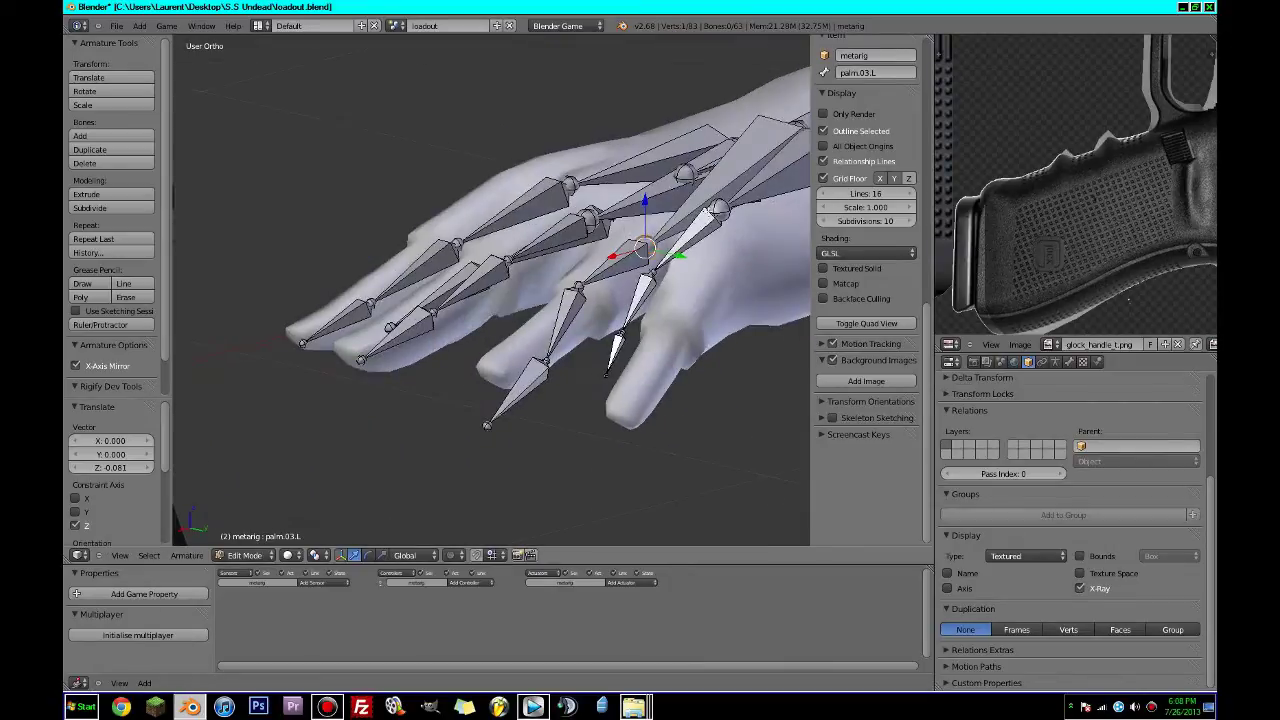
{"action": "left_click_drag", "start_coordinate": [724, 178], "coordinate": [724, 231]}
{"action": "middle_click_drag", "start_coordinate": [724, 231], "coordinate": [585, 192]}
{"action": "right_click", "coordinate": [732, 261]}
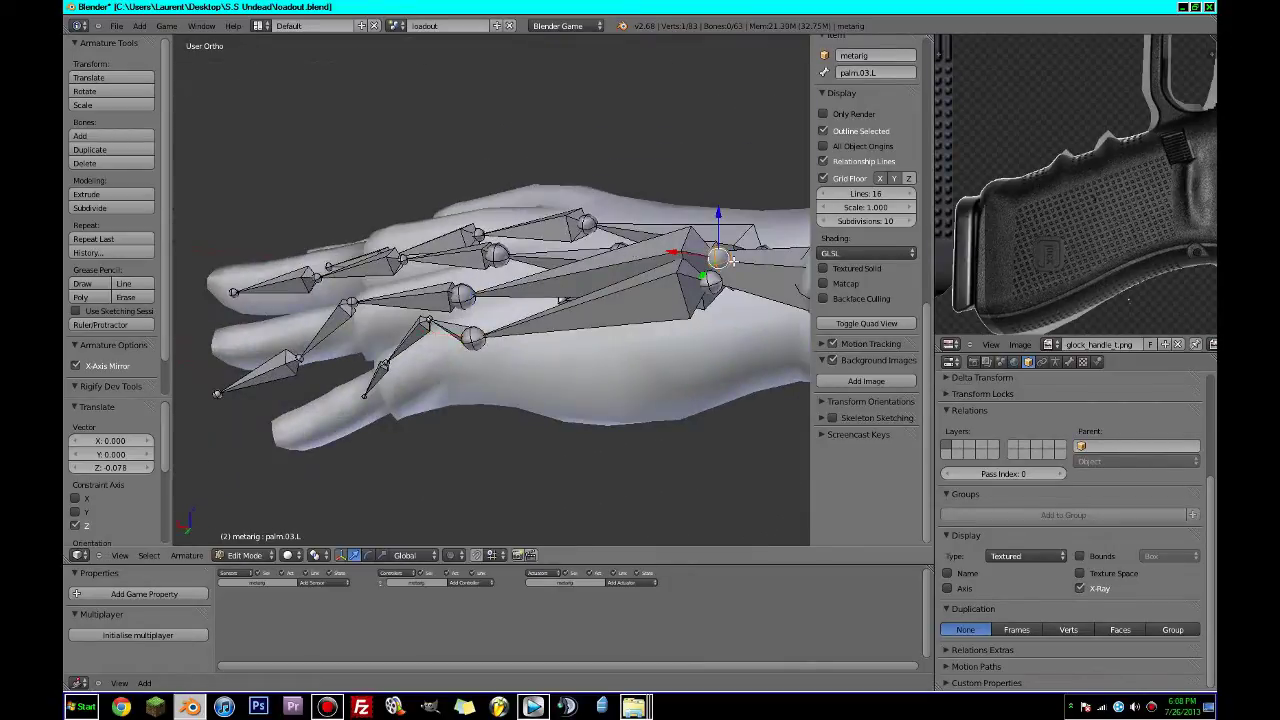
{"action": "left_click_drag", "start_coordinate": [713, 244], "coordinate": [713, 296]}
Move the f_pinky.02.L bone and the tip of f_pinky.03.L along the Y axis toward the little finger.
{"action": "middle_click_drag", "start_coordinate": [713, 296], "coordinate": [805, 320]}
{"action": "right_click", "coordinate": [569, 364]}
{"action": "middle_click_drag", "start_coordinate": [569, 364], "coordinate": [679, 338]}
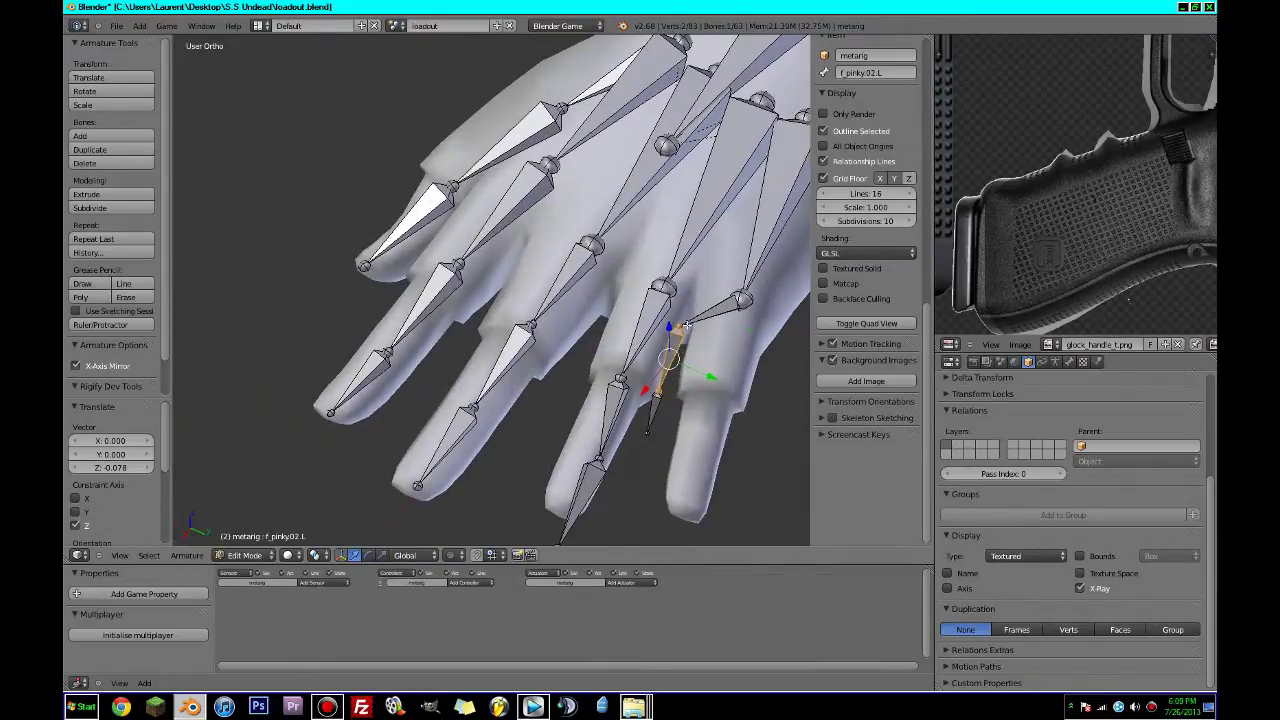
{"action": "key", "text": "g"}
{"action": "key", "text": "y"}
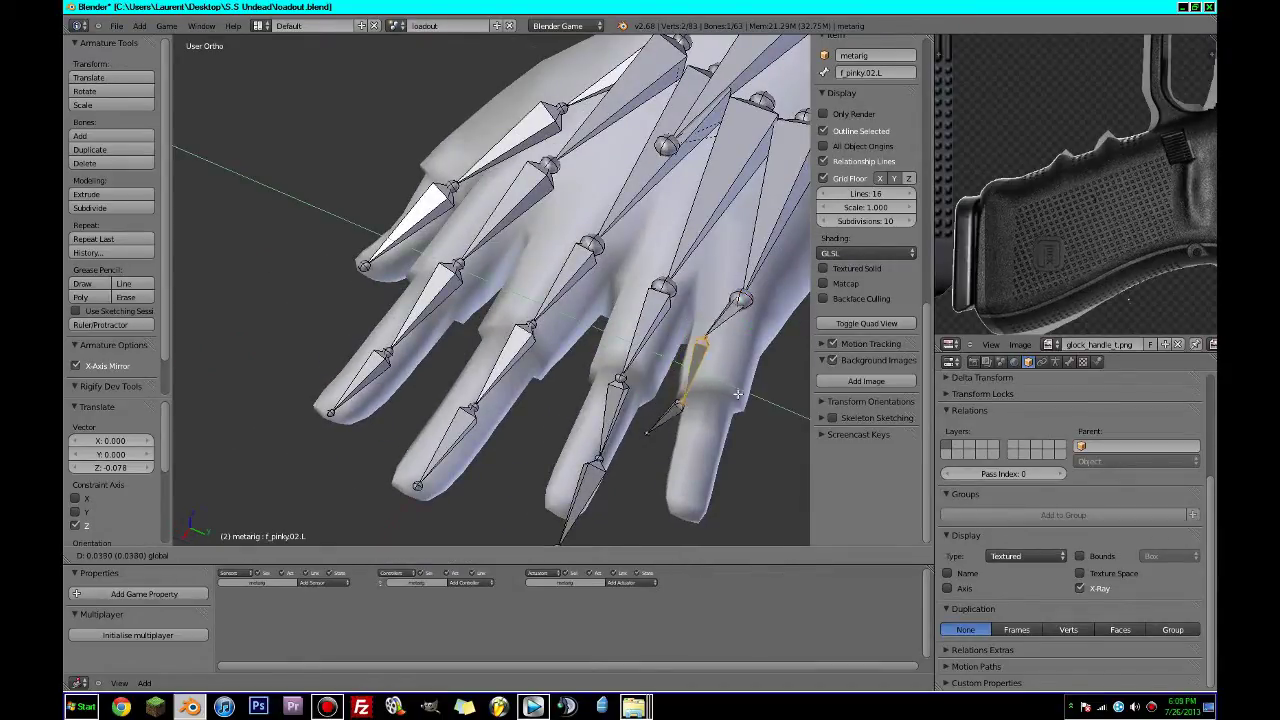
{"action": "key", "text": "Return"}
{"action": "key", "text": "g"}
{"action": "key", "text": "y"}
{"action": "key", "text": "Return"}
Move the tip of f_pinky.03.L to the little finger's end and the tip of f_pinky.01.L onto its joint.
{"action": "middle_click_drag", "start_coordinate": [648, 437], "coordinate": [426, 434]}
{"action": "key", "text": "g"}
{"action": "key", "text": "Return"}
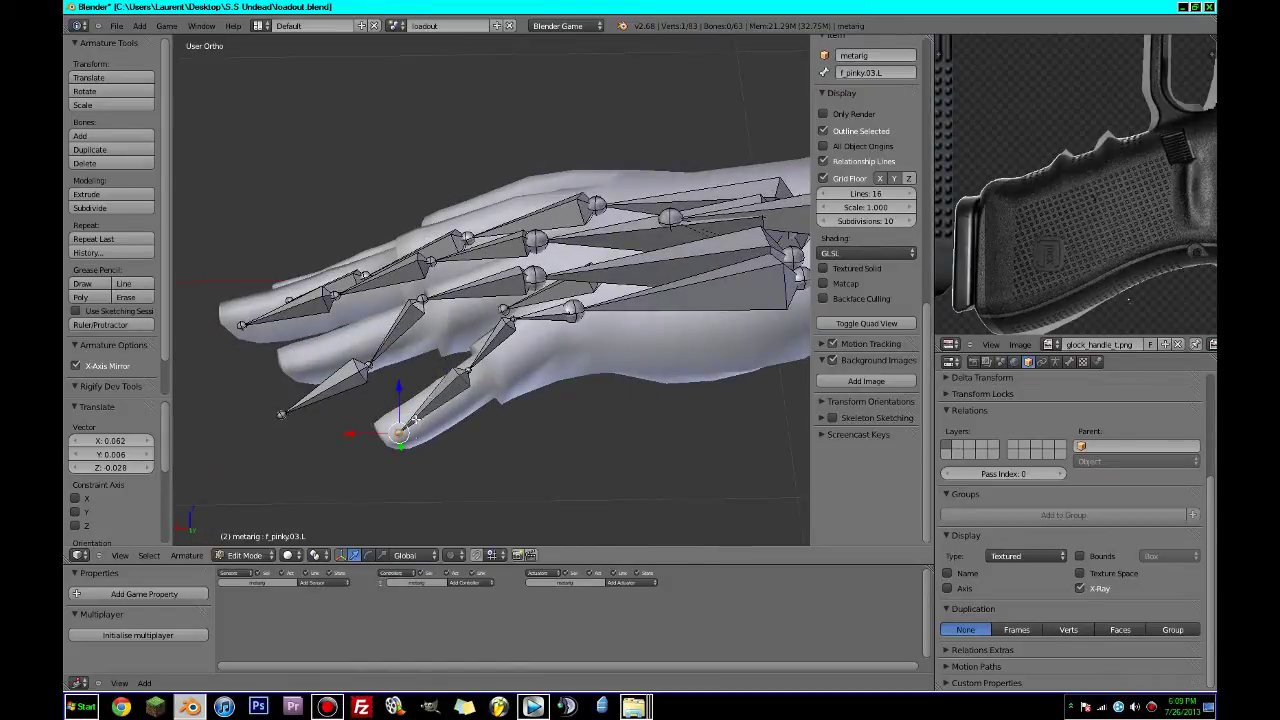
{"action": "key", "text": "g"}
{"action": "key", "text": "Return"}
{"action": "right_click", "coordinate": [515, 319]}
{"action": "key", "text": "g"}
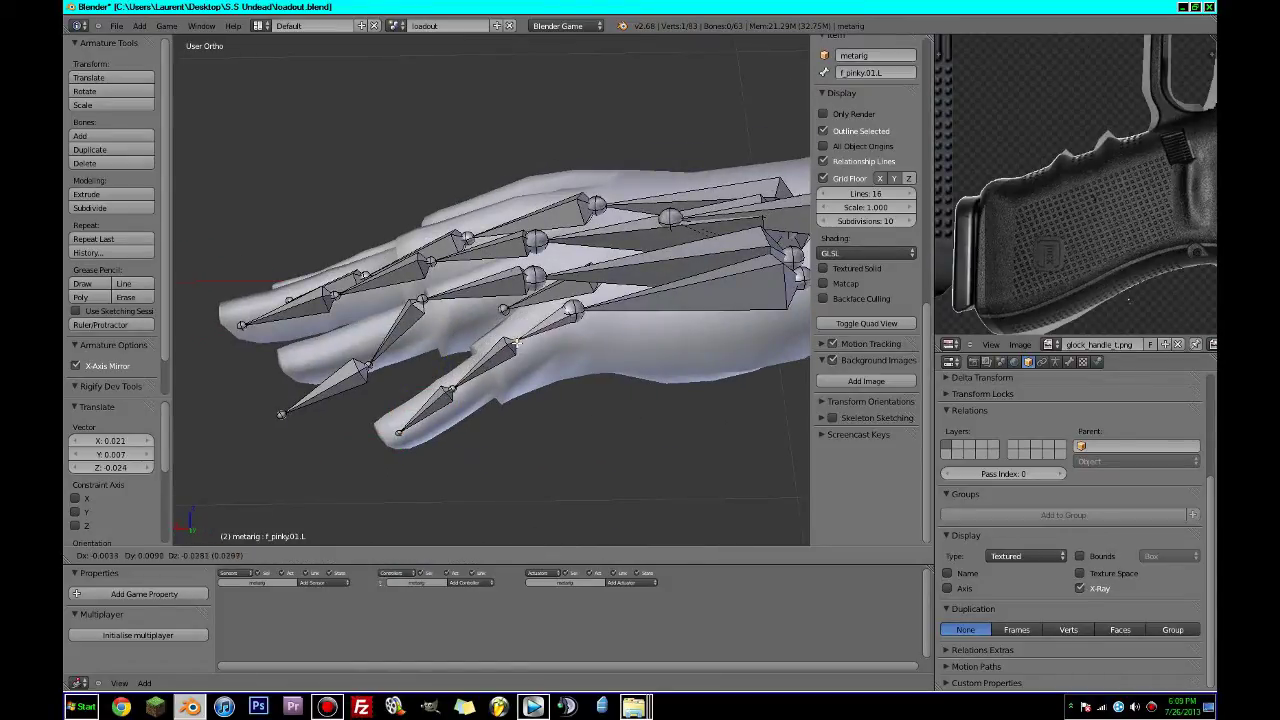
{"action": "left_click", "coordinate": [518, 338]}
Centre the tips of f_pinky.01.L and f_pinky.03.L within the little finger from above, then fine-tune the joint from the side.
{"action": "middle_click_drag", "start_coordinate": [522, 340], "coordinate": [584, 387]}
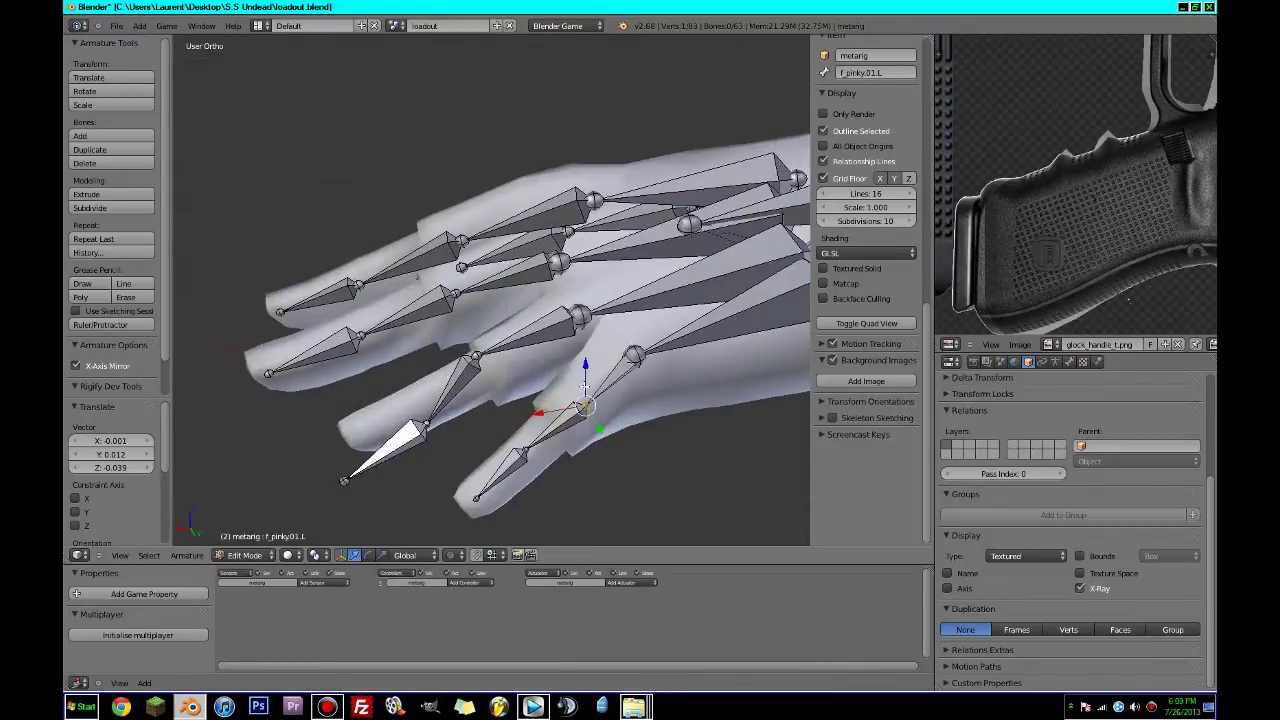
{"action": "key", "text": "KP_7"}
{"action": "middle_click_drag", "start_coordinate": [560, 194], "coordinate": [548, 420], "text": "shift"}
{"action": "scroll", "coordinate": [521, 408], "scroll_direction": "up", "scroll_amount": 4}
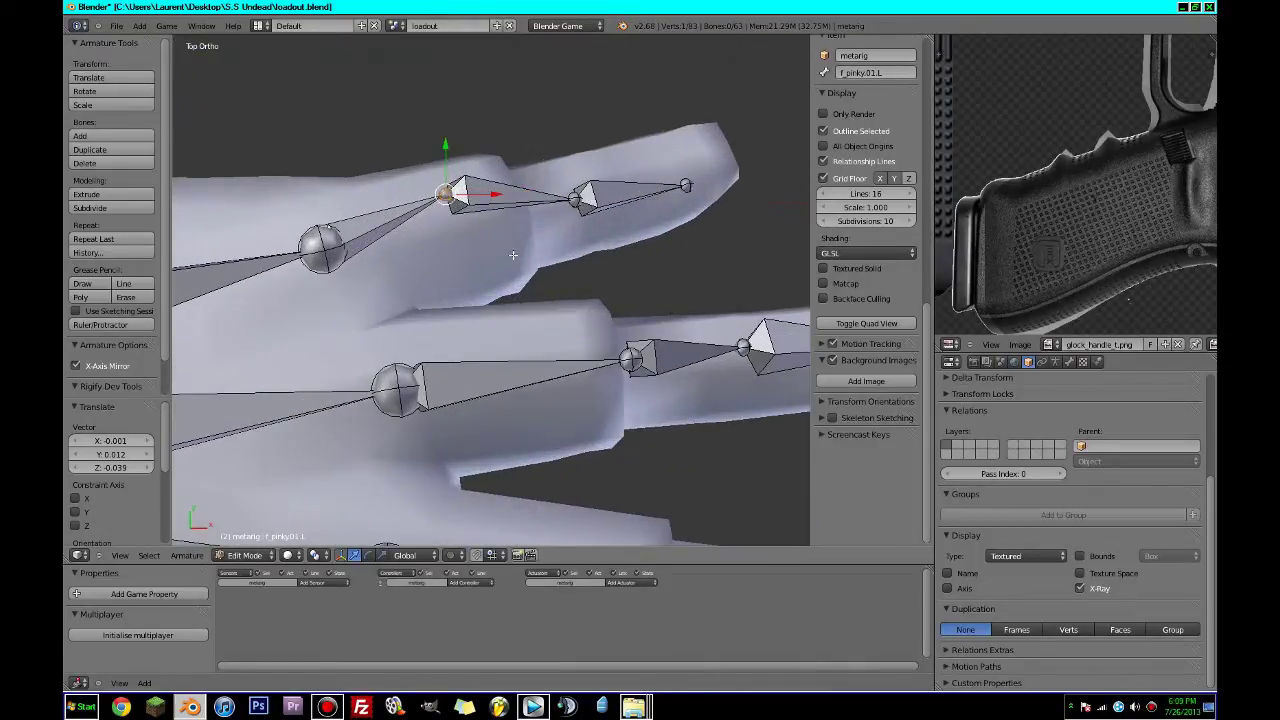
{"action": "key", "text": "g"}
{"action": "left_click", "coordinate": [545, 264]}
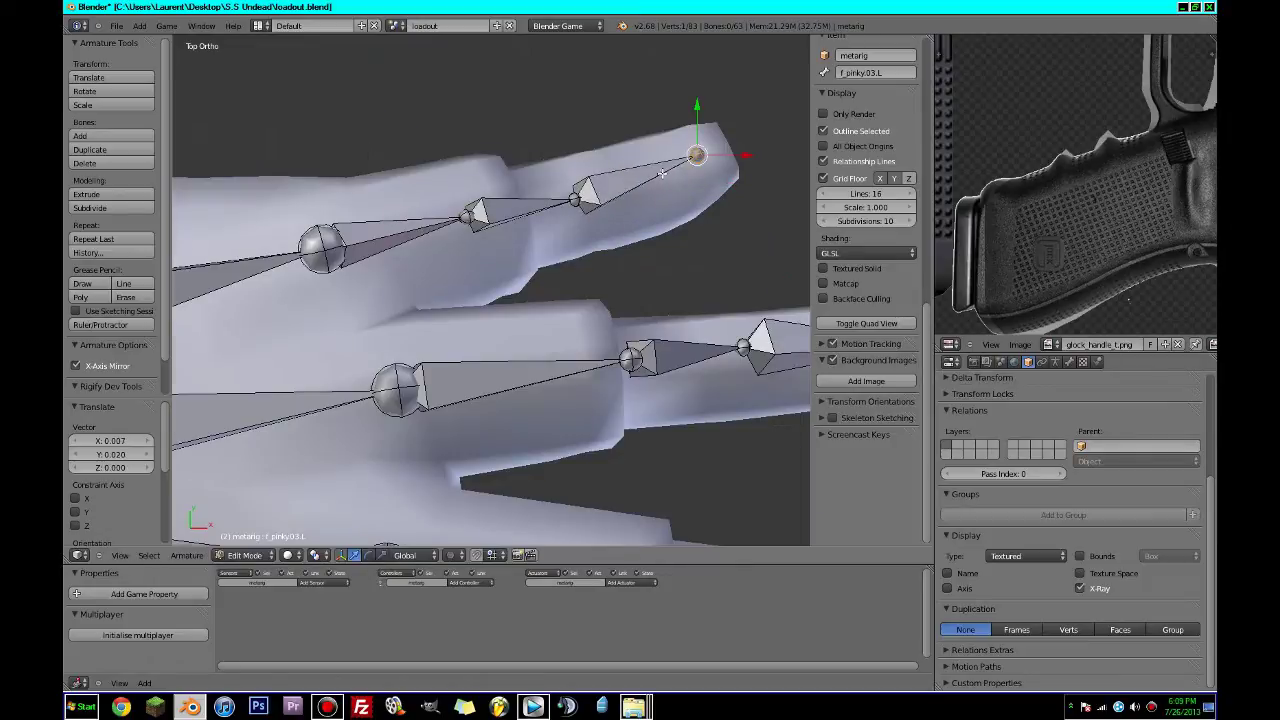
{"action": "middle_click_drag", "start_coordinate": [520, 160], "coordinate": [391, 130]}
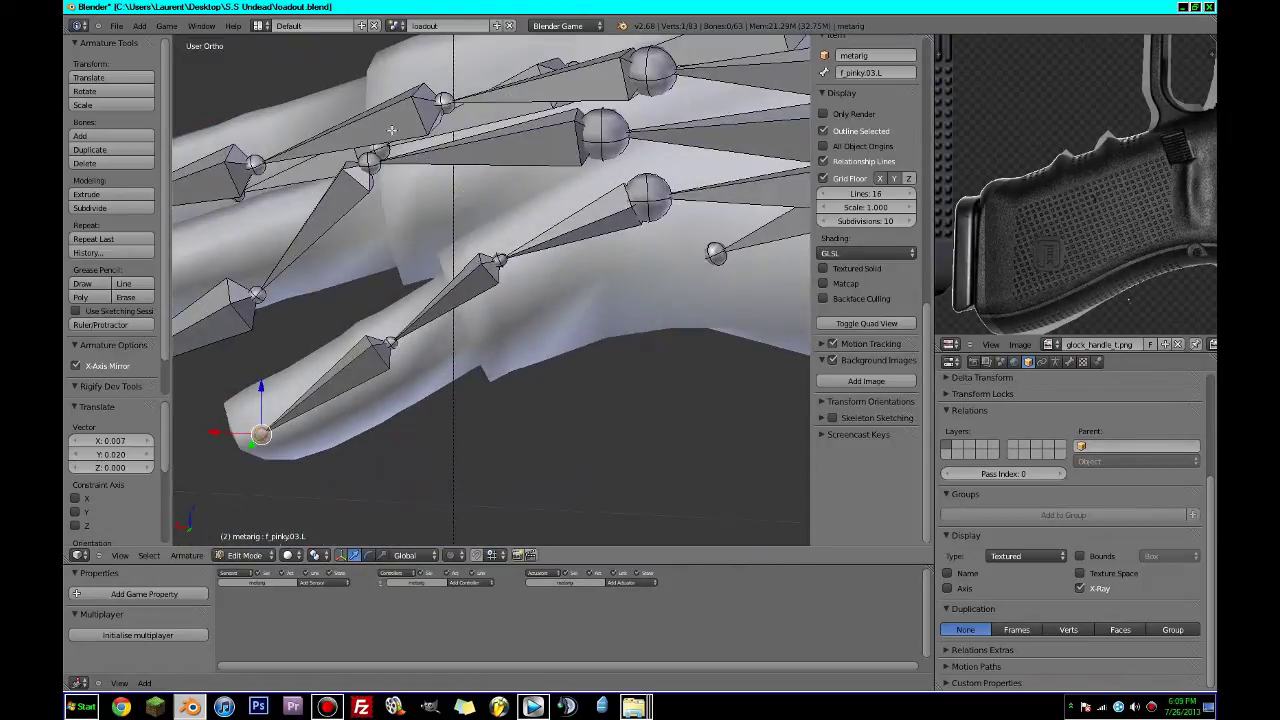
{"action": "key", "text": "g"}
{"action": "left_click", "coordinate": [515, 284]}
{"action": "right_click", "coordinate": [386, 339]}
Move the tips of f_ring.01.L, f_ring.02.L and f_ring.03.L along the Z axis to fit inside the ring finger.
{"action": "scroll", "coordinate": [340, 338], "scroll_direction": "down", "scroll_amount": 4}
{"action": "middle_click_drag", "start_coordinate": [291, 339], "coordinate": [528, 346]}
{"action": "right_click", "coordinate": [431, 245]}
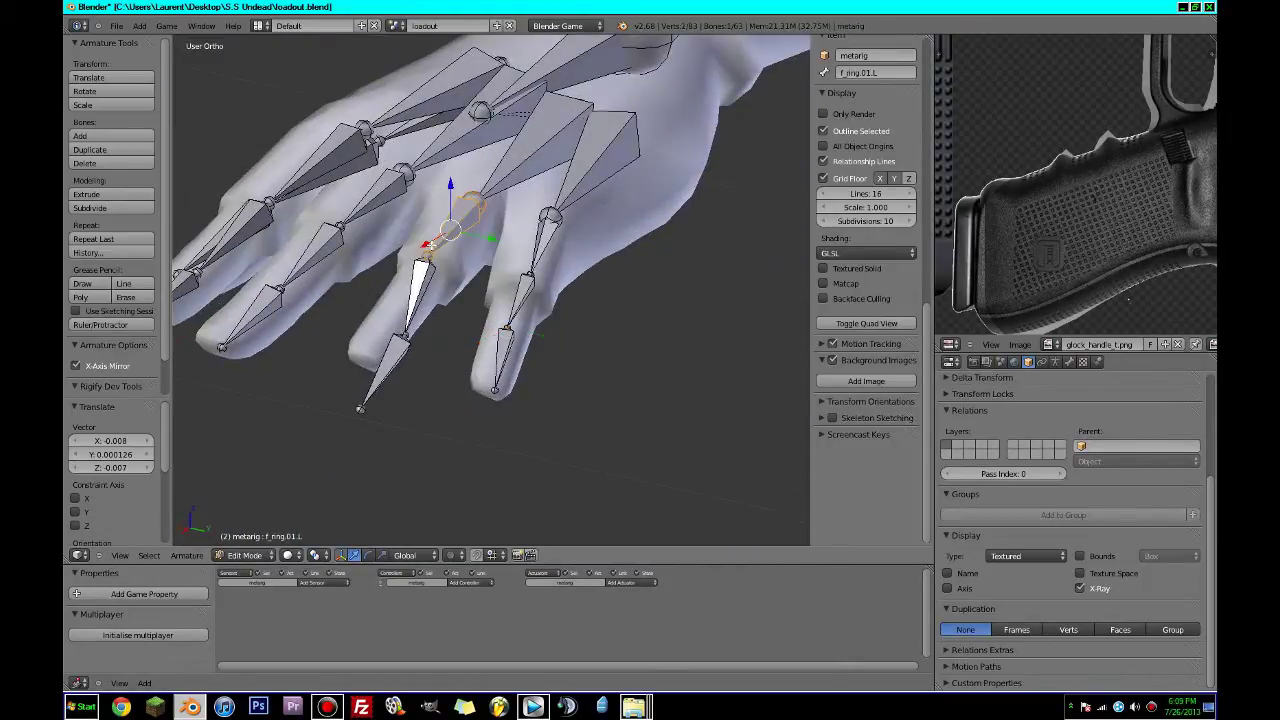
{"action": "key", "text": "g"}
{"action": "key", "text": "z"}
{"action": "left_click", "coordinate": [436, 232]}
{"action": "middle_click_drag", "start_coordinate": [436, 232], "coordinate": [386, 314]}
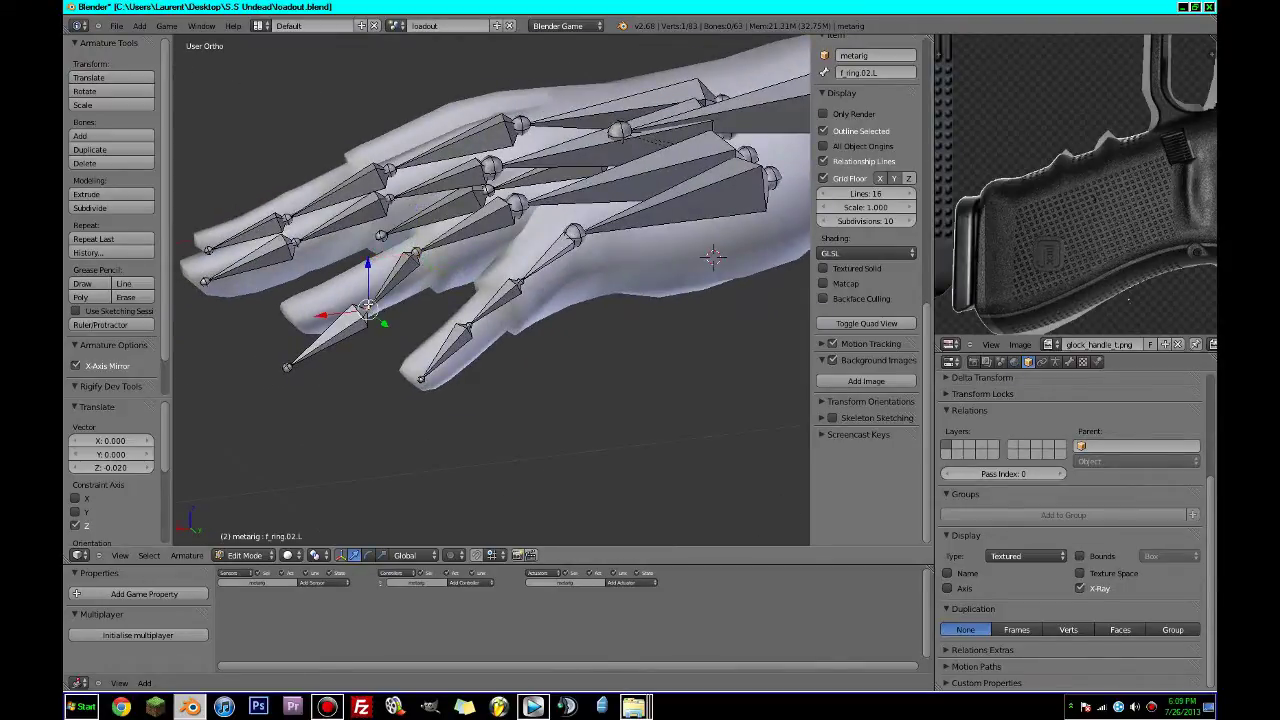
{"action": "key", "text": "g"}
{"action": "key", "text": "z"}
{"action": "left_click", "coordinate": [375, 262]}
{"action": "left_click_drag", "start_coordinate": [281, 376], "coordinate": [292, 328]}
Nudge the tips of f_ring.02.L and f_ring.03.L along the Y axis to centre them in the finger, and save the file.
{"action": "middle_click_drag", "start_coordinate": [292, 328], "coordinate": [436, 364]}
{"action": "right_click", "coordinate": [437, 365]}
{"action": "left_click_drag", "start_coordinate": [471, 376], "coordinate": [462, 374]}
{"action": "left_click", "coordinate": [461, 373]}
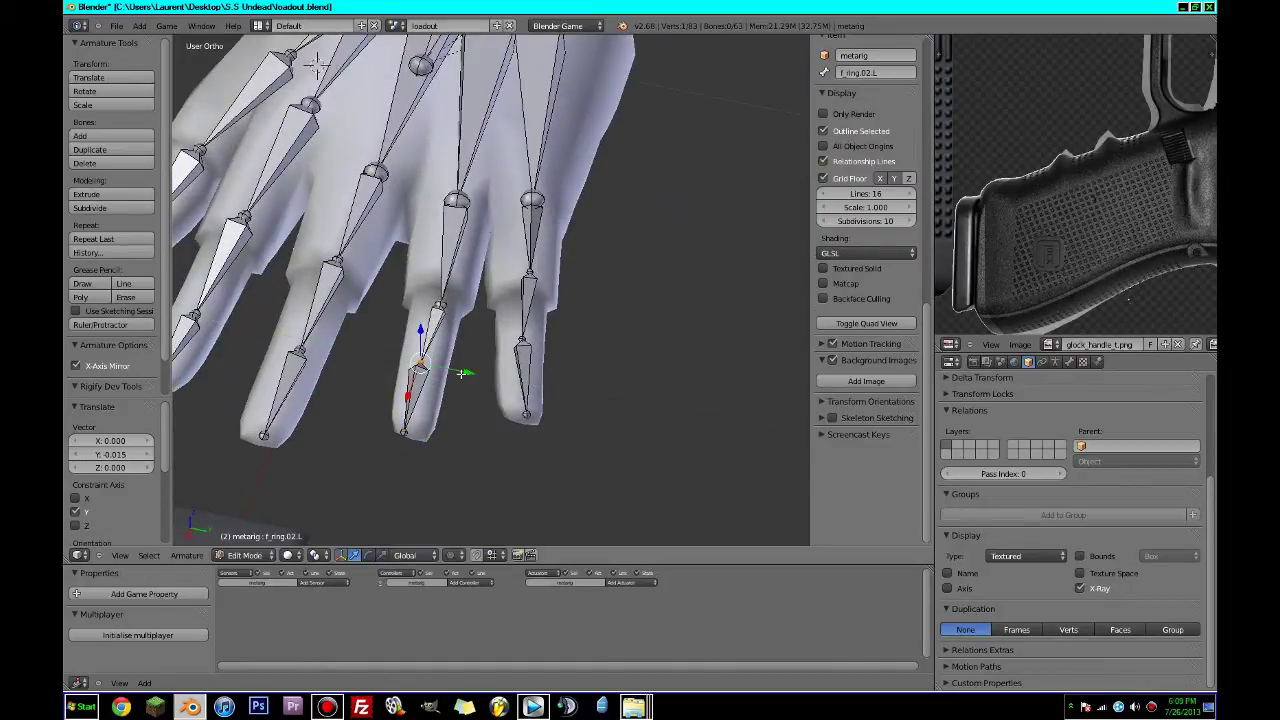
{"action": "left_click_drag", "start_coordinate": [447, 438], "coordinate": [459, 437]}
{"action": "key", "text": "ctrl+s"}
{"action": "left_click", "coordinate": [449, 398]}
Lower the tip of forearm.L along the Z axis into the wrist.
{"action": "scroll", "coordinate": [449, 397], "scroll_direction": "down", "scroll_amount": 6}
{"action": "middle_click_drag", "start_coordinate": [447, 396], "coordinate": [323, 259]}
{"action": "left_click_drag", "start_coordinate": [362, 241], "coordinate": [364, 253]}
{"action": "scroll", "coordinate": [374, 260], "scroll_direction": "down", "scroll_amount": 3}
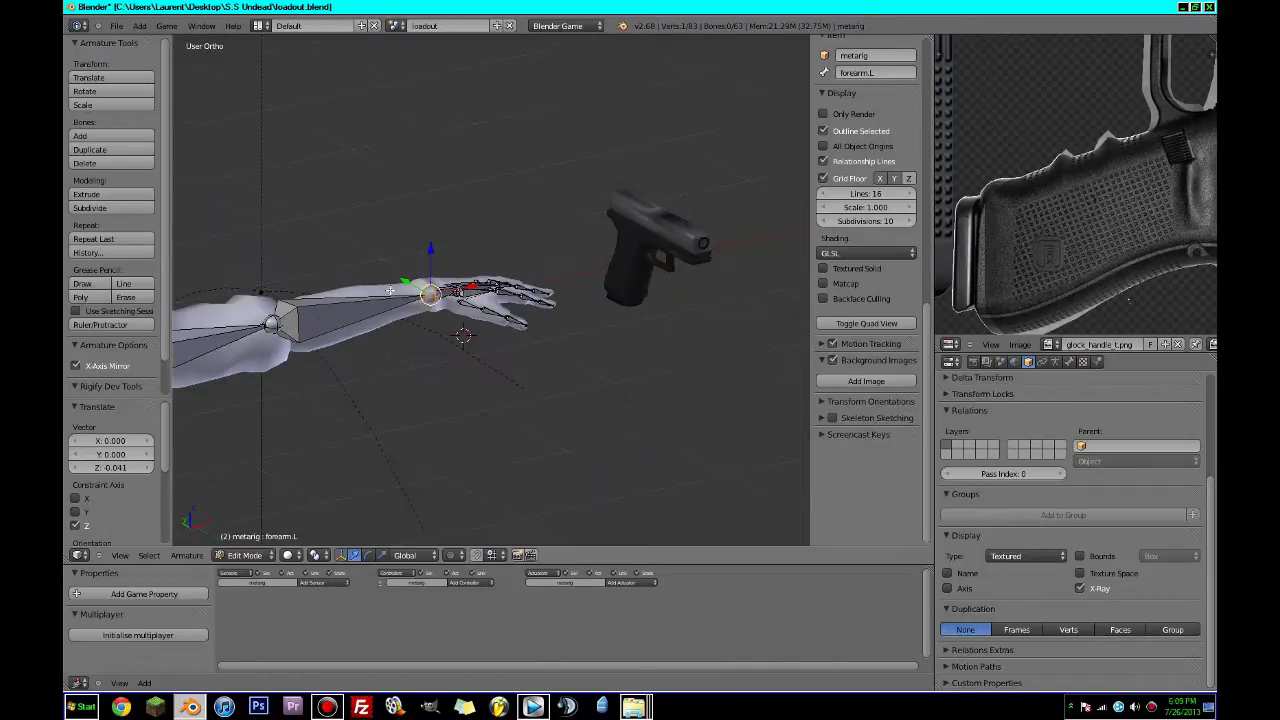
{"action": "middle_click_drag", "start_coordinate": [398, 283], "coordinate": [627, 287], "text": "shift"}
In the front view, delete the metarig's neck and head bones.
{"action": "key", "text": "Tab"}
{"action": "key", "text": "KP_1"}
{"action": "key", "text": "Tab"}
{"action": "scroll", "coordinate": [617, 288], "scroll_direction": "down", "scroll_amount": 4}
{"action": "key", "text": "a"}
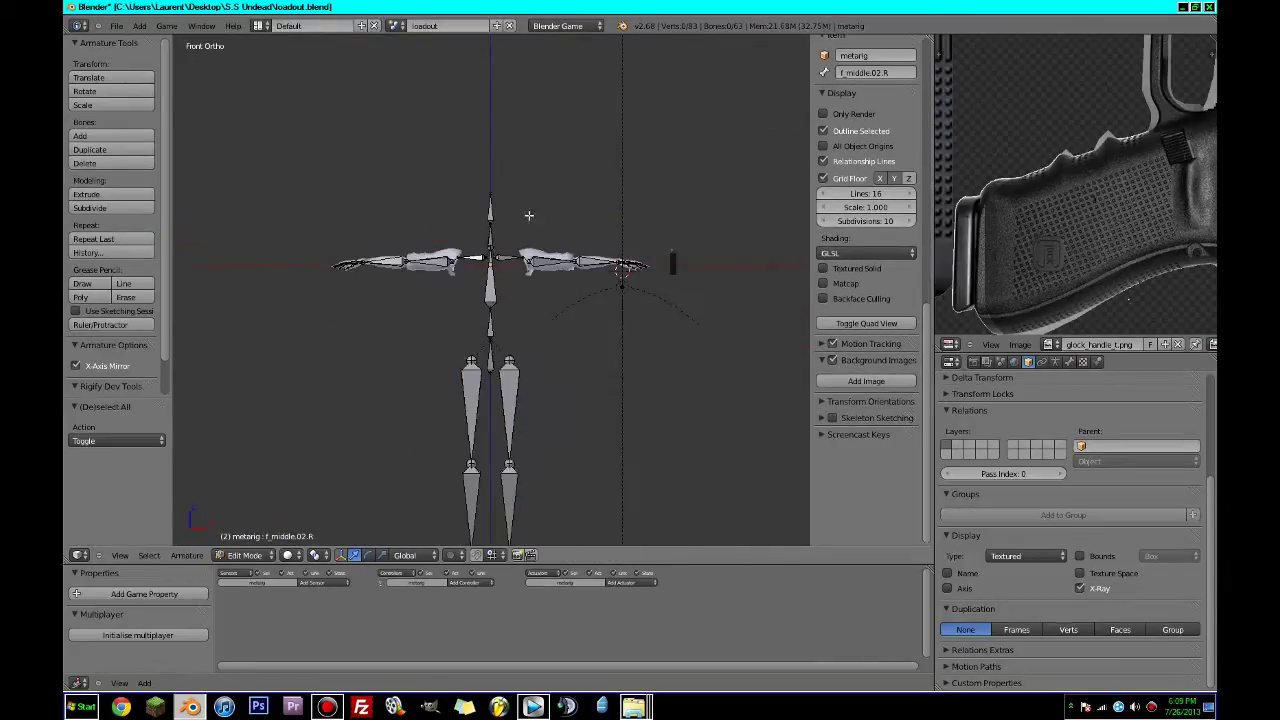
{"action": "key", "text": "c"}
{"action": "scroll", "coordinate": [497, 143], "scroll_direction": "up", "scroll_amount": 5}
{"action": "left_click", "coordinate": [496, 196]}
{"action": "left_click_drag", "start_coordinate": [496, 203], "coordinate": [494, 207]}
{"action": "right_click", "coordinate": [494, 207]}
{"action": "key", "text": "x"}
{"action": "left_click", "coordinate": [494, 206]}
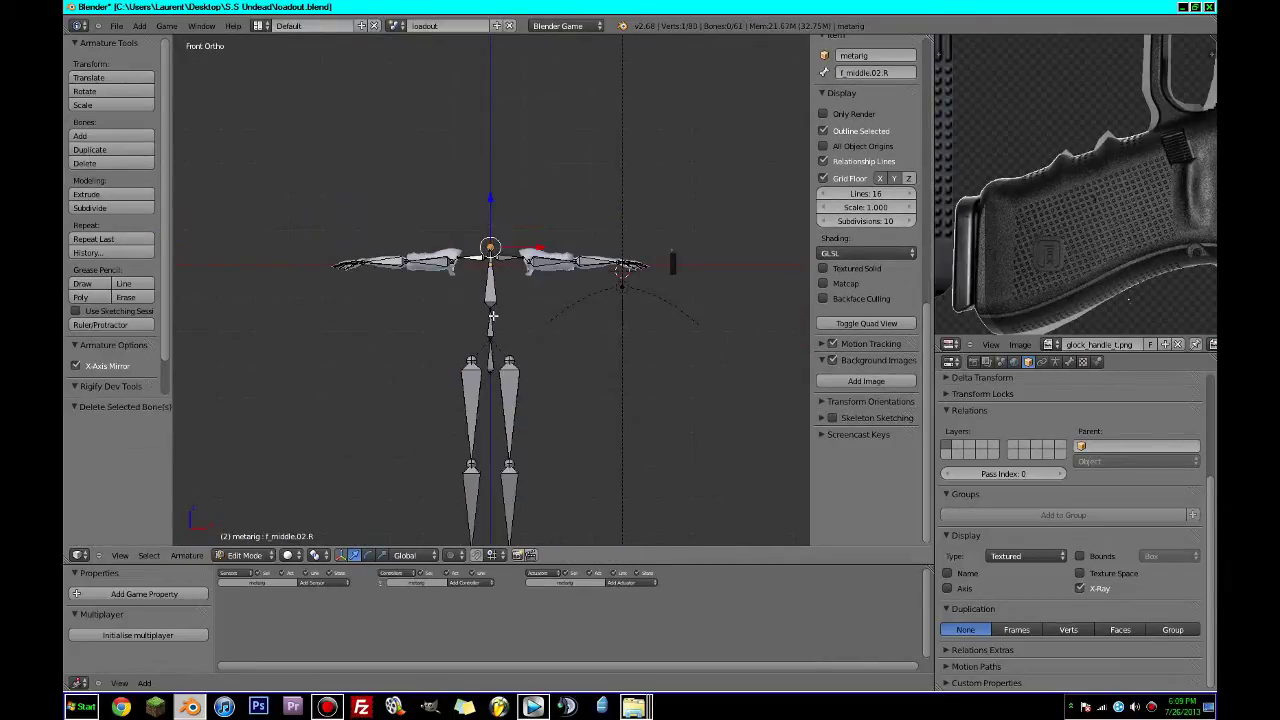
Delete the metarig's spine, hip, leg and foot bones, leaving only the shoulder and arm bones.
{"action": "key", "text": "c"}
{"action": "left_click_drag", "start_coordinate": [494, 319], "coordinate": [509, 475]}
{"action": "right_click", "coordinate": [510, 480]}
{"action": "scroll", "coordinate": [511, 492], "scroll_direction": "down", "scroll_amount": 4}
{"action": "key", "text": "c"}
{"action": "left_click", "coordinate": [487, 414]}
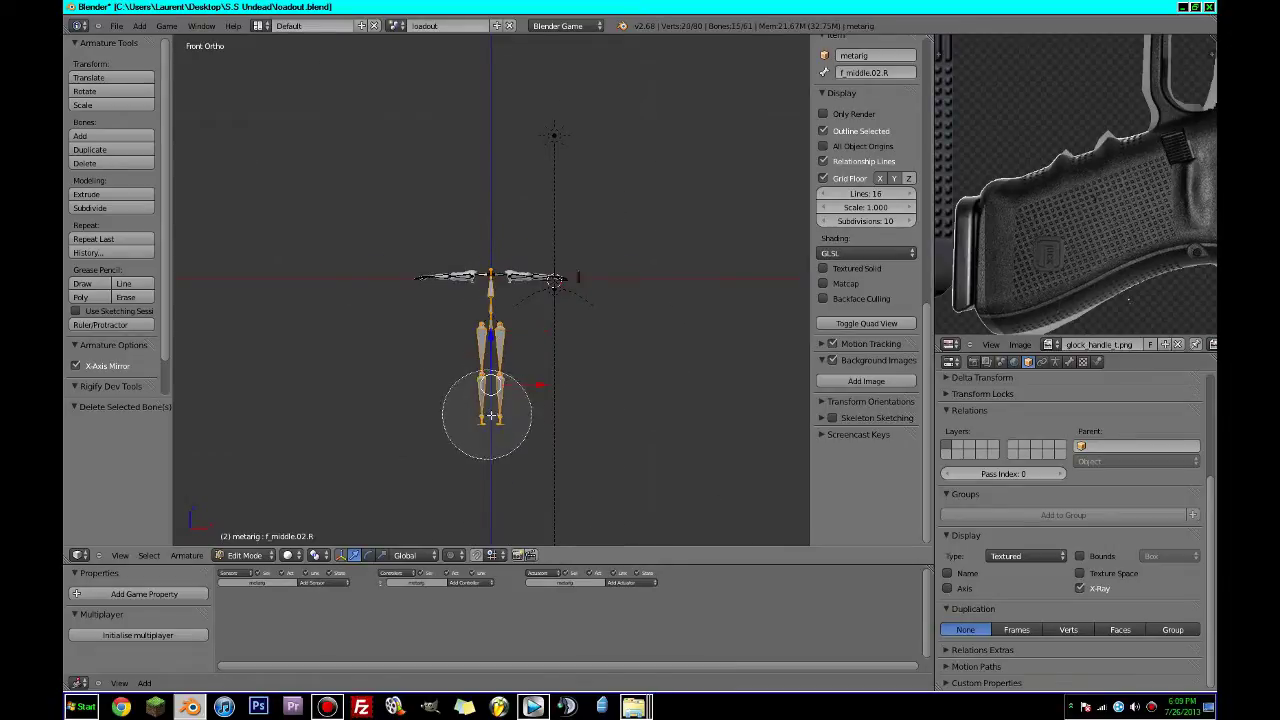
{"action": "right_click", "coordinate": [488, 415]}
{"action": "key", "text": "x"}
{"action": "left_click", "coordinate": [496, 417]}
In Object Mode, parent the character arms mesh to the metarig with automatic weights.
{"action": "scroll", "coordinate": [517, 400], "scroll_direction": "up", "scroll_amount": 5}
{"action": "key", "text": "Tab"}
{"action": "scroll", "coordinate": [548, 380], "scroll_direction": "up", "scroll_amount": 4}
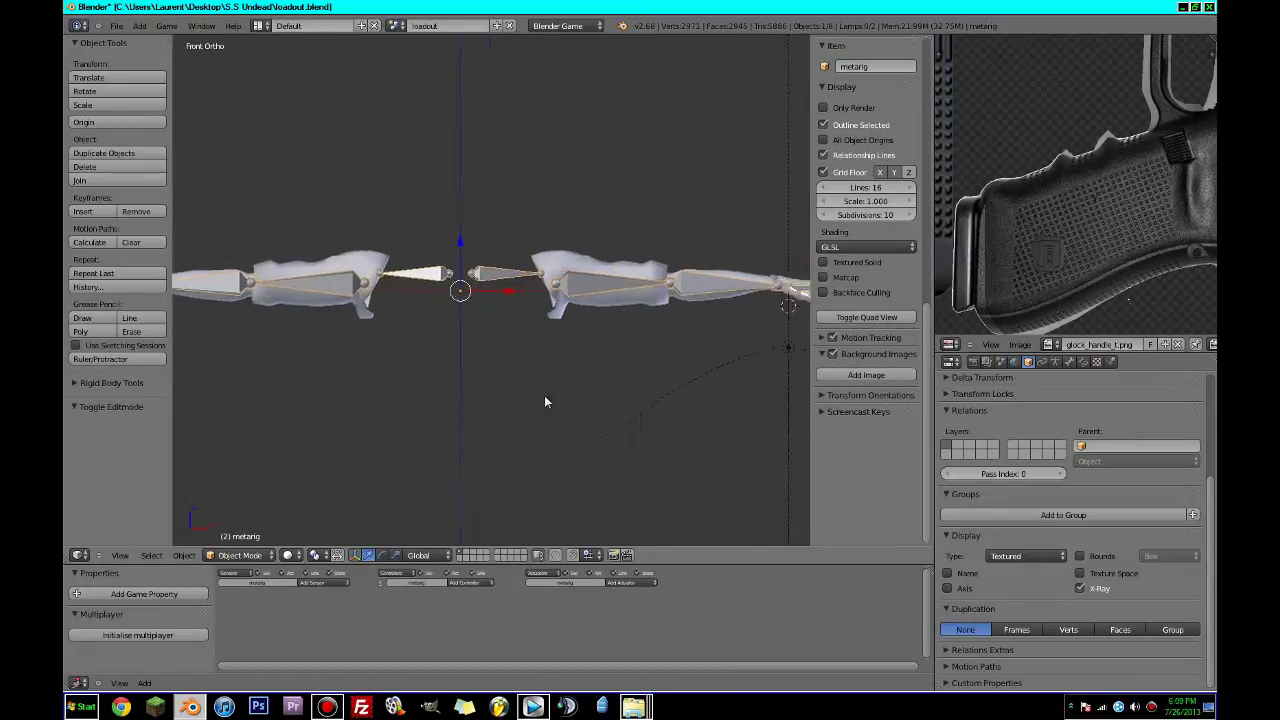
{"action": "right_click", "coordinate": [634, 370]}
{"action": "scroll", "coordinate": [634, 370], "scroll_direction": "down", "scroll_amount": 3}
{"action": "right_click", "coordinate": [574, 370]}
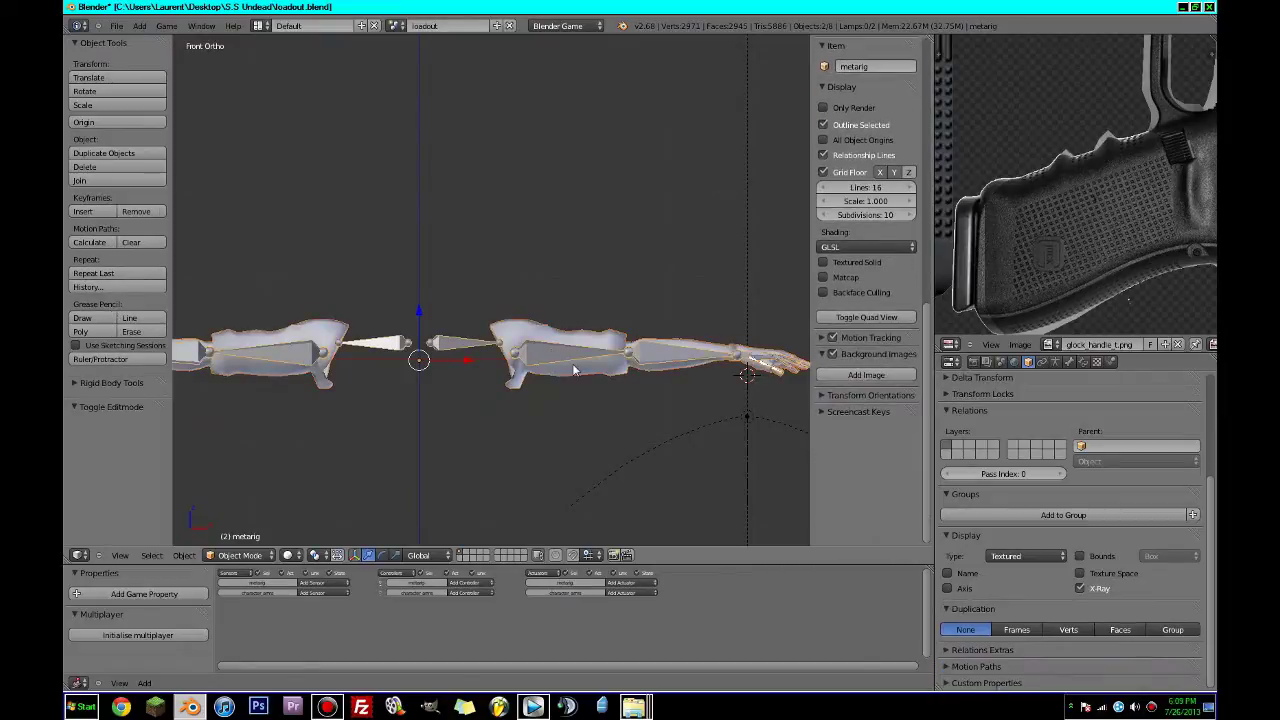
{"action": "key", "text": "ctrl+p"}
{"action": "left_click", "coordinate": [535, 420]}
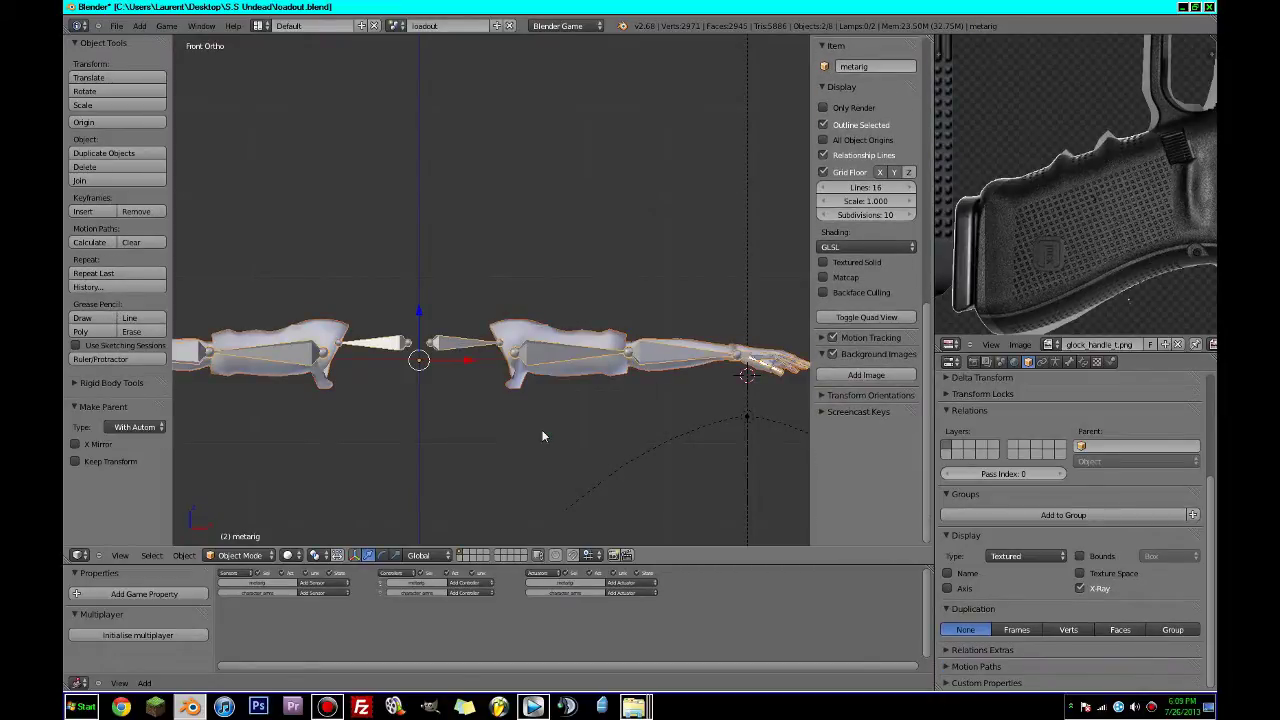
Apply the Mirror modifier on the character_arms mesh.
{"action": "right_click", "coordinate": [555, 345]}
{"action": "left_click", "coordinate": [1056, 362]}
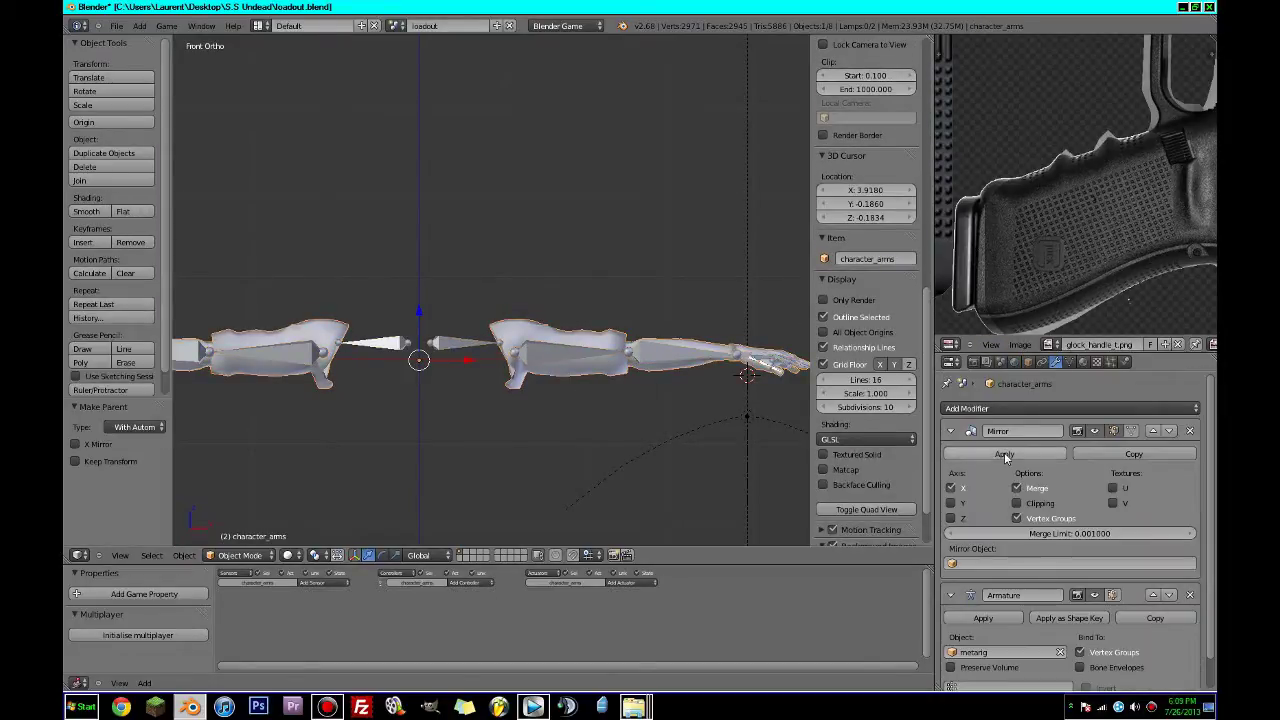
{"action": "right_click", "coordinate": [719, 385]}
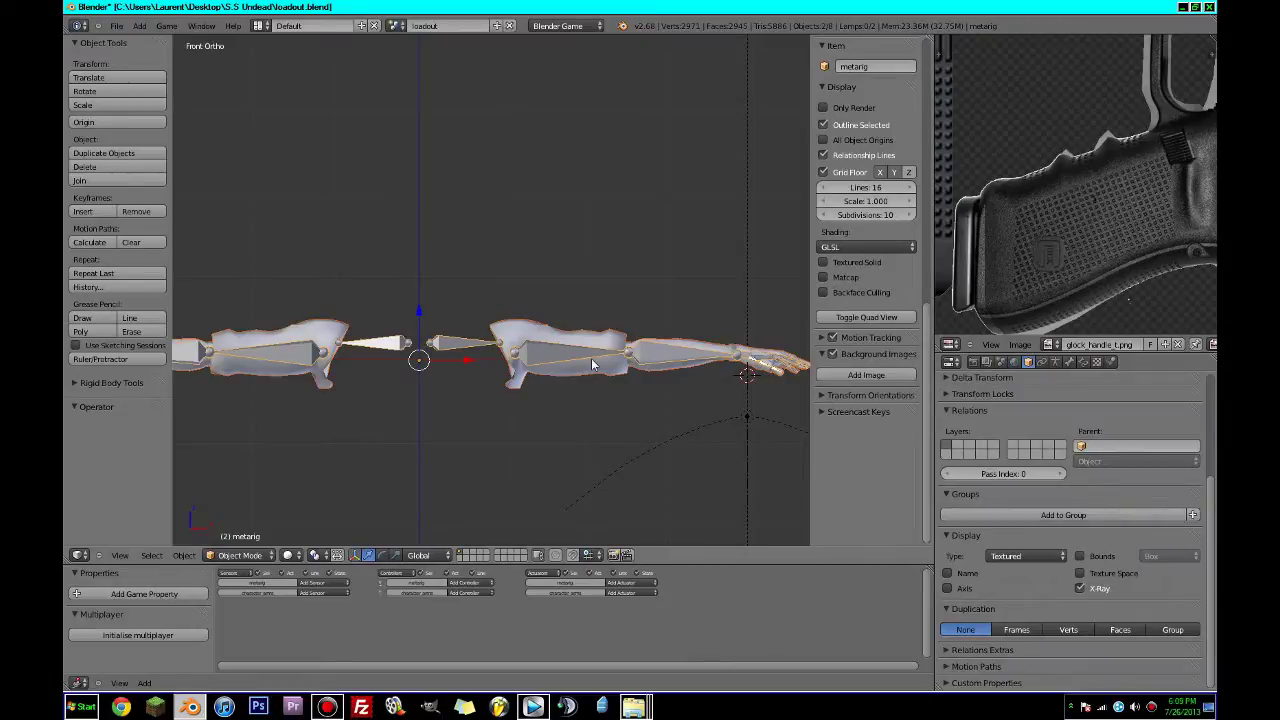
{"action": "right_click", "coordinate": [675, 368]}
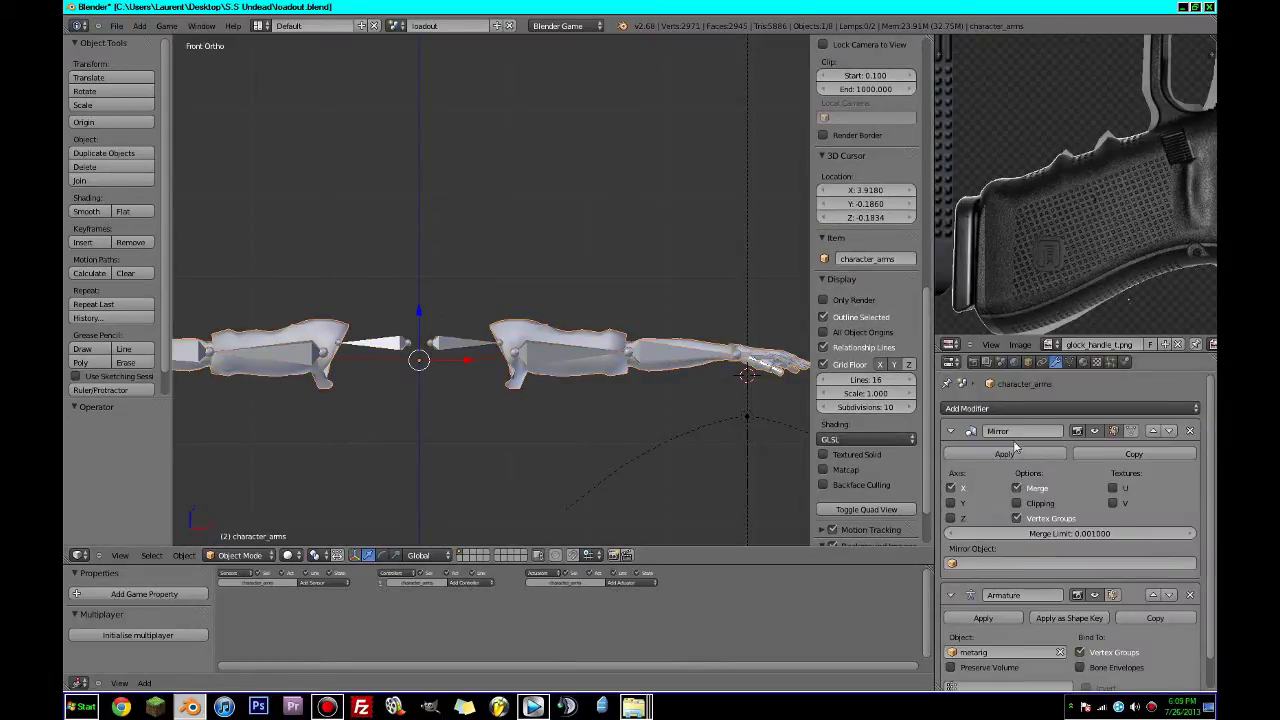
{"action": "left_click", "coordinate": [985, 454]}
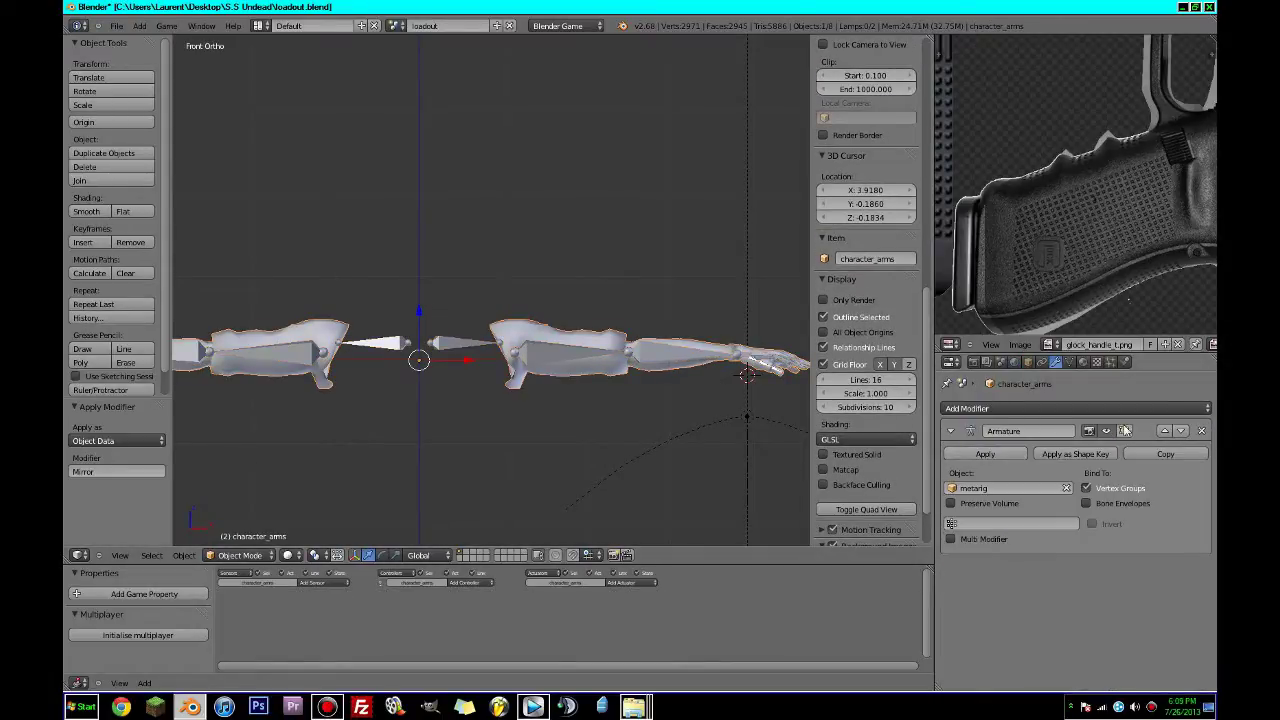
Select the metarig armature and switch it to Pose Mode.
{"action": "right_click", "coordinate": [560, 354]}
{"action": "key", "text": "g"}
{"action": "right_click", "coordinate": [572, 284]}
{"action": "middle_click_drag", "start_coordinate": [572, 287], "coordinate": [562, 373]}
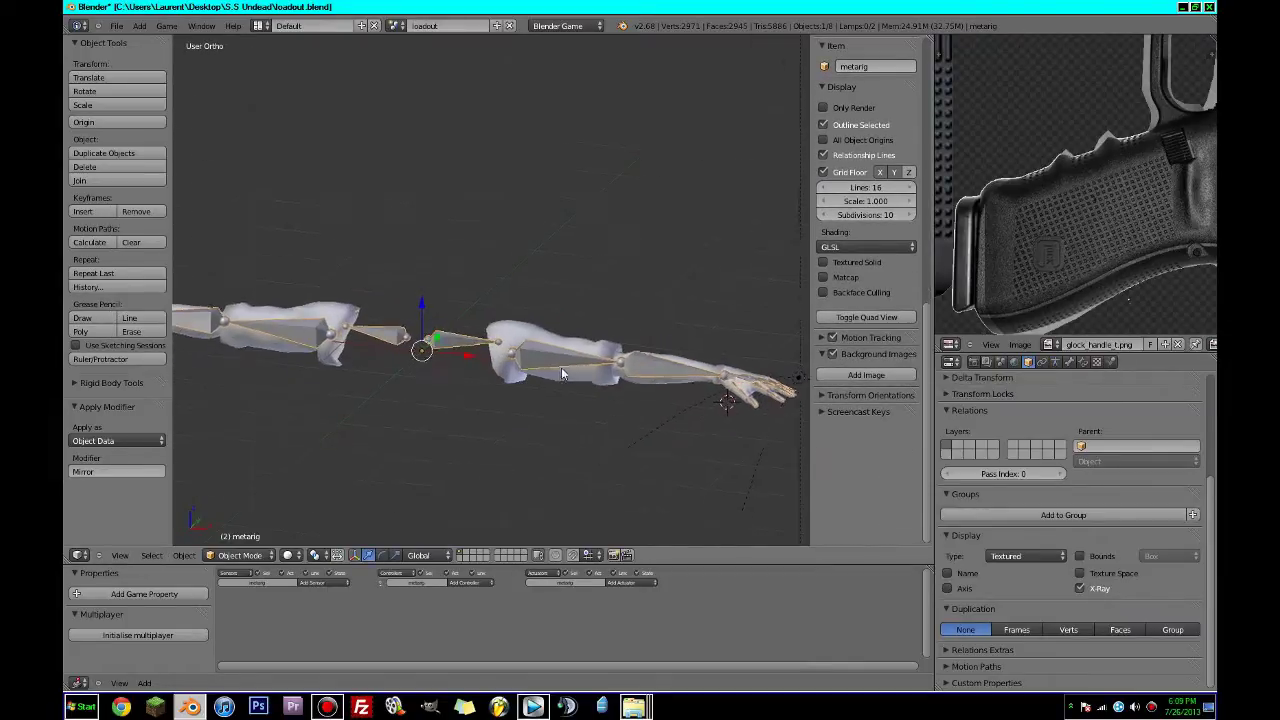
{"action": "left_click", "coordinate": [287, 555]}
{"action": "left_click", "coordinate": [240, 555]}
{"action": "left_click", "coordinate": [265, 512]}
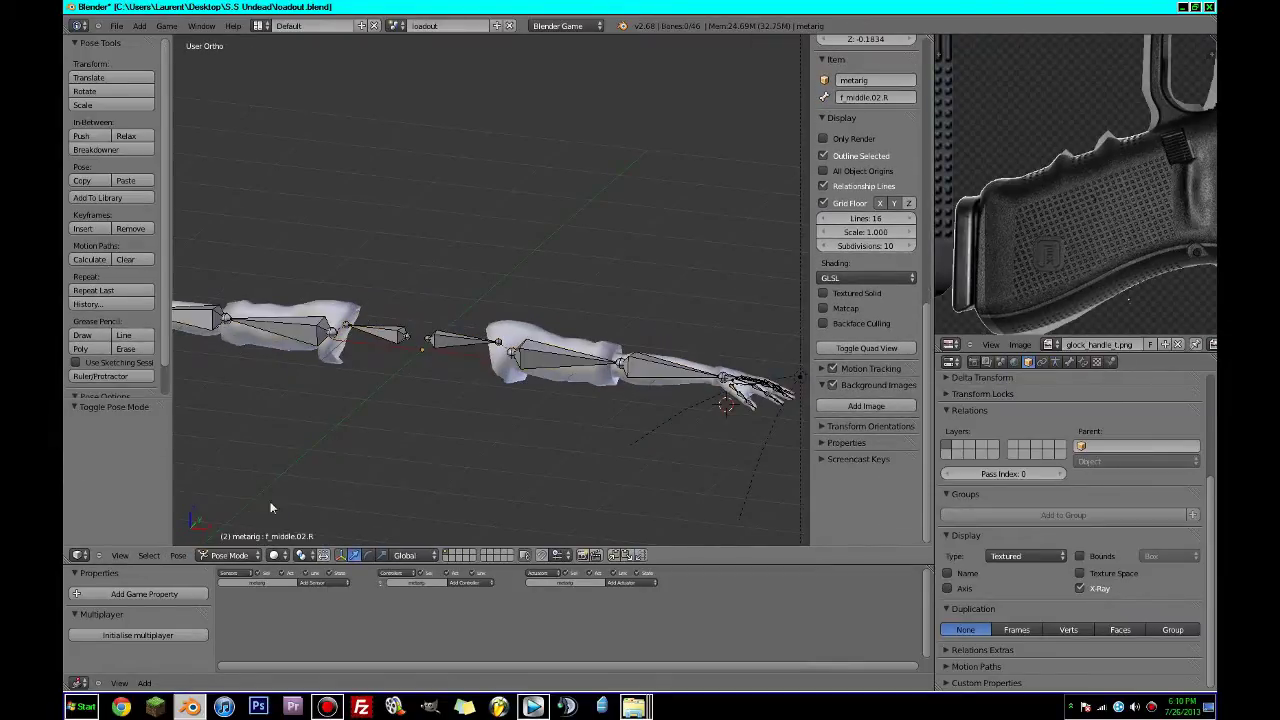
Try bending the elbow by freely rotating the forearm.R bone.
{"action": "middle_click_drag", "start_coordinate": [270, 508], "coordinate": [506, 357]}
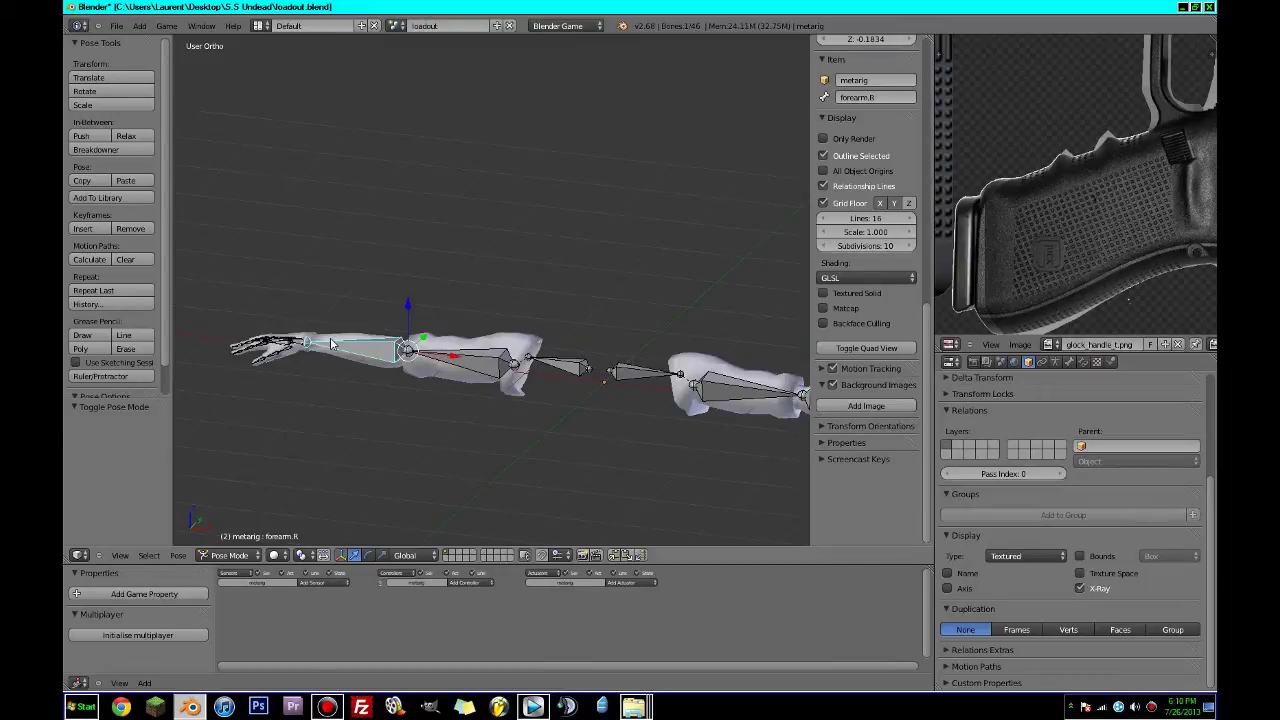
{"action": "key", "text": "r"}
{"action": "key", "text": "r"}
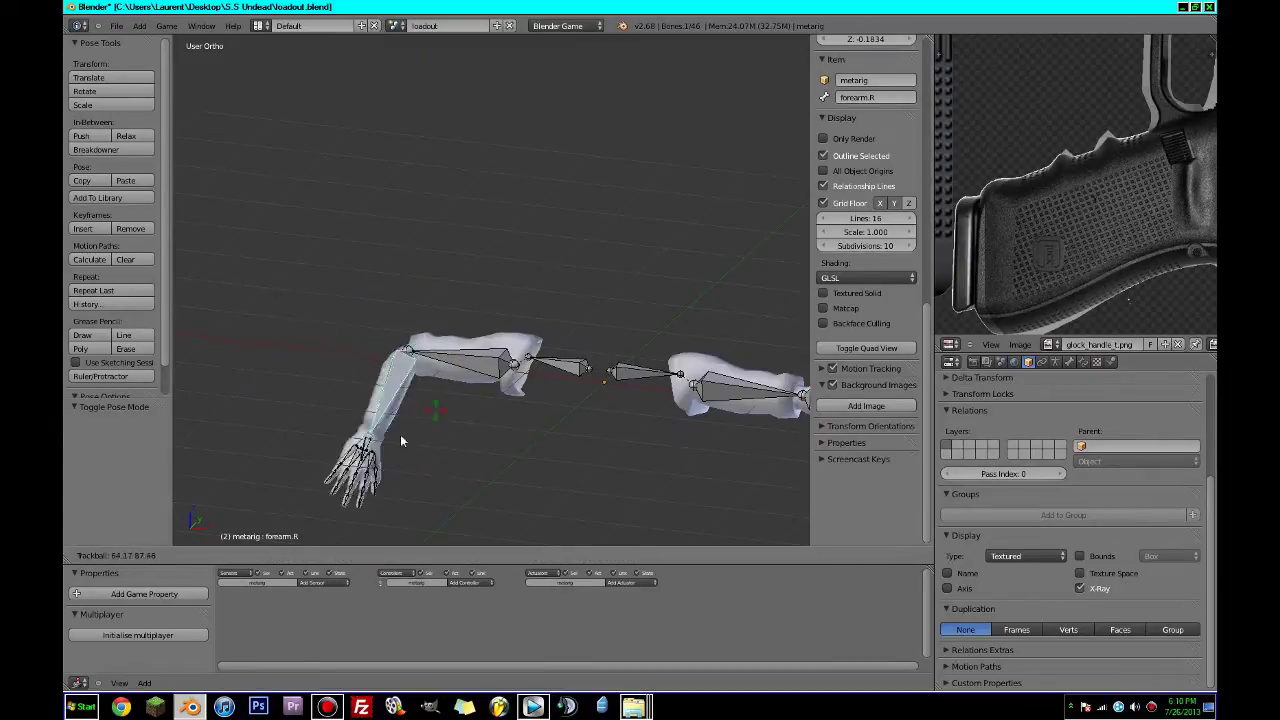
{"action": "right_click", "coordinate": [400, 440]}
Switch the viewport shading to textured.
{"action": "left_click", "coordinate": [275, 556]}
{"action": "left_click", "coordinate": [304, 499]}
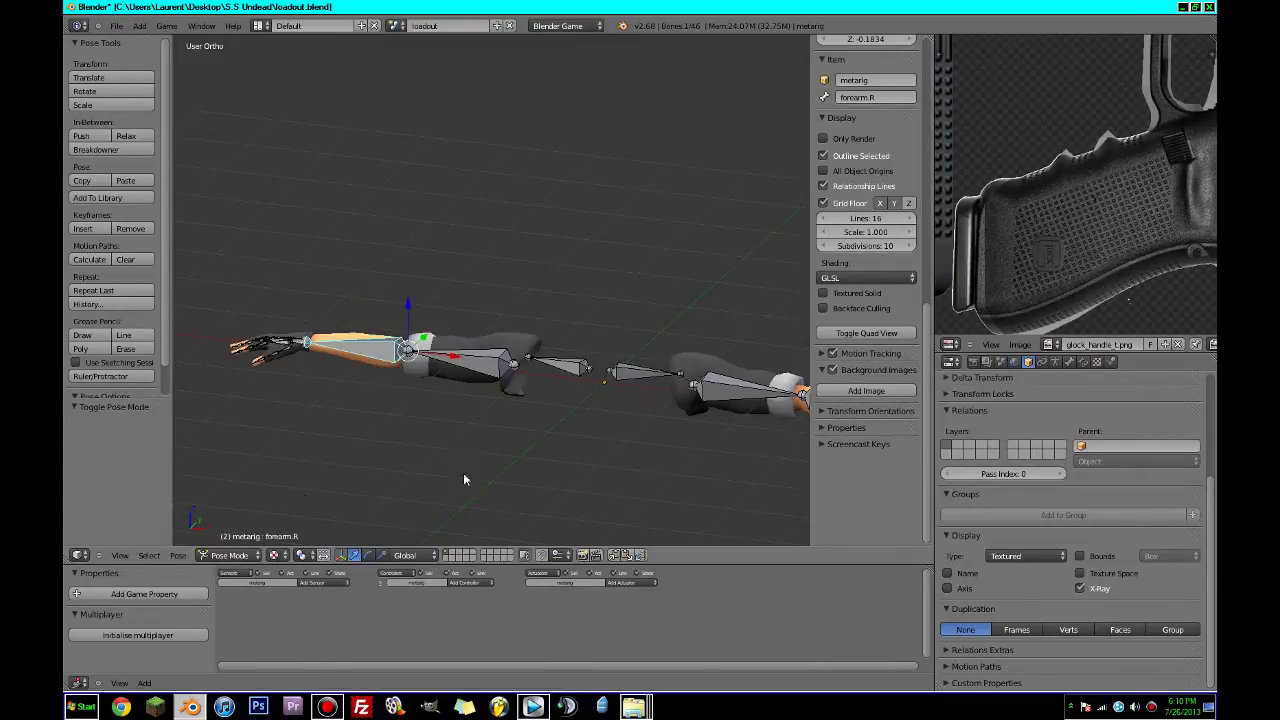
Test the other arm's deformation by rotating upper_arm.L freely and about the global Z axis.
{"action": "middle_click_drag", "start_coordinate": [796, 404], "coordinate": [598, 330], "text": "shift"}
{"action": "middle_click_drag", "start_coordinate": [466, 390], "coordinate": [508, 288], "text": "shift"}
{"action": "scroll", "coordinate": [508, 288], "scroll_direction": "up", "scroll_amount": 1}
{"action": "middle_click_drag", "start_coordinate": [797, 298], "coordinate": [626, 370], "text": "shift"}
{"action": "scroll", "coordinate": [626, 370], "scroll_direction": "up", "scroll_amount": 3}
{"action": "right_click", "coordinate": [438, 262]}
{"action": "key", "text": "r"}
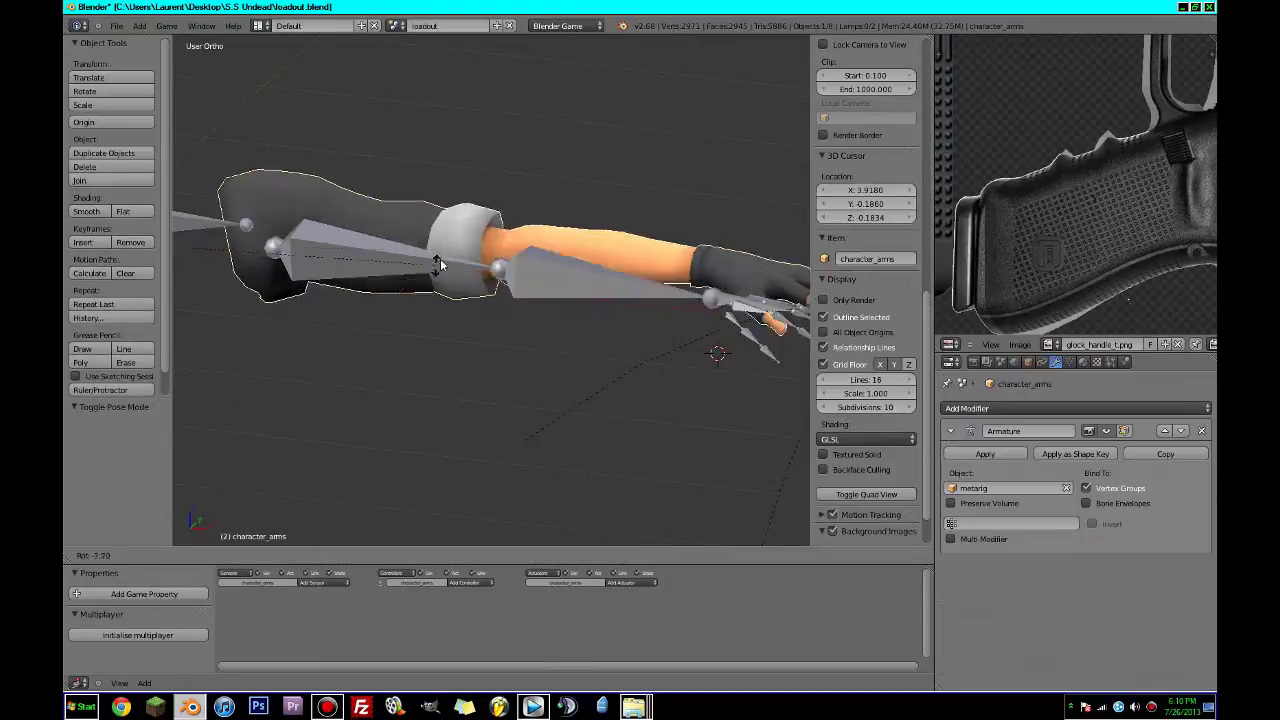
{"action": "right_click", "coordinate": [436, 263]}
{"action": "right_click", "coordinate": [435, 263]}
{"action": "key", "text": "r"}
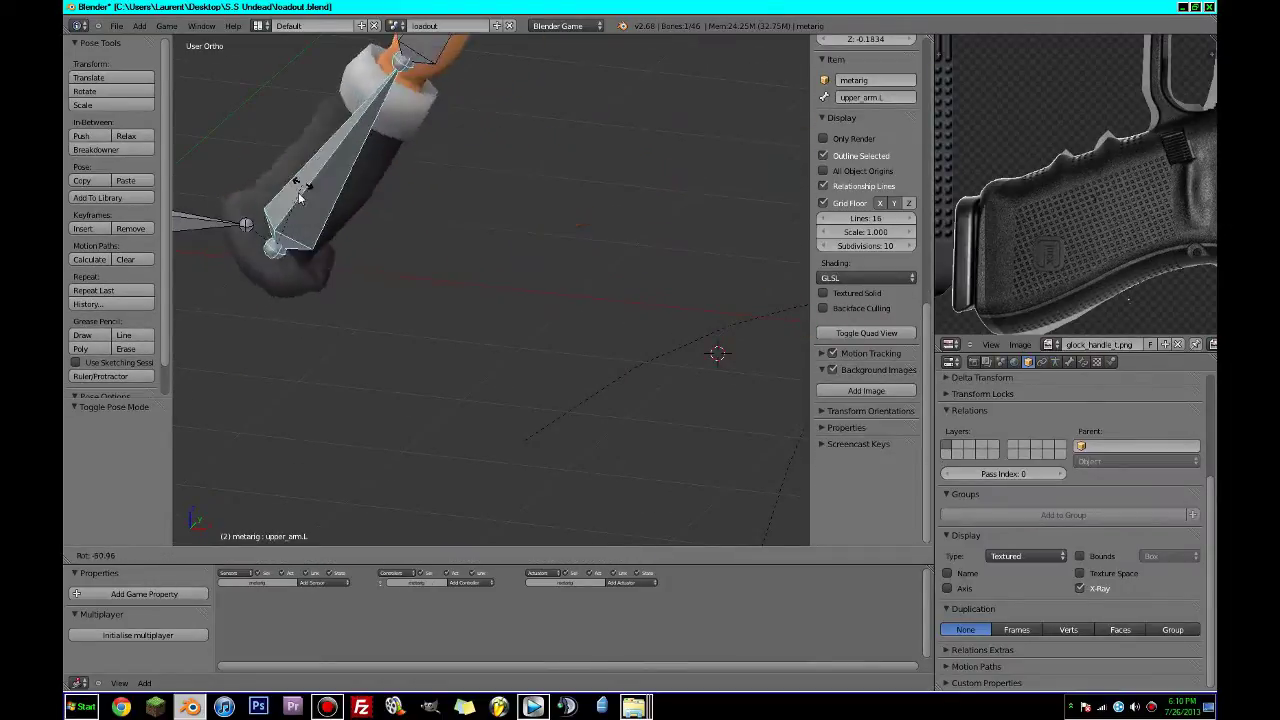
{"action": "right_click", "coordinate": [558, 284]}
{"action": "key", "text": "r"}
{"action": "key", "text": "z"}
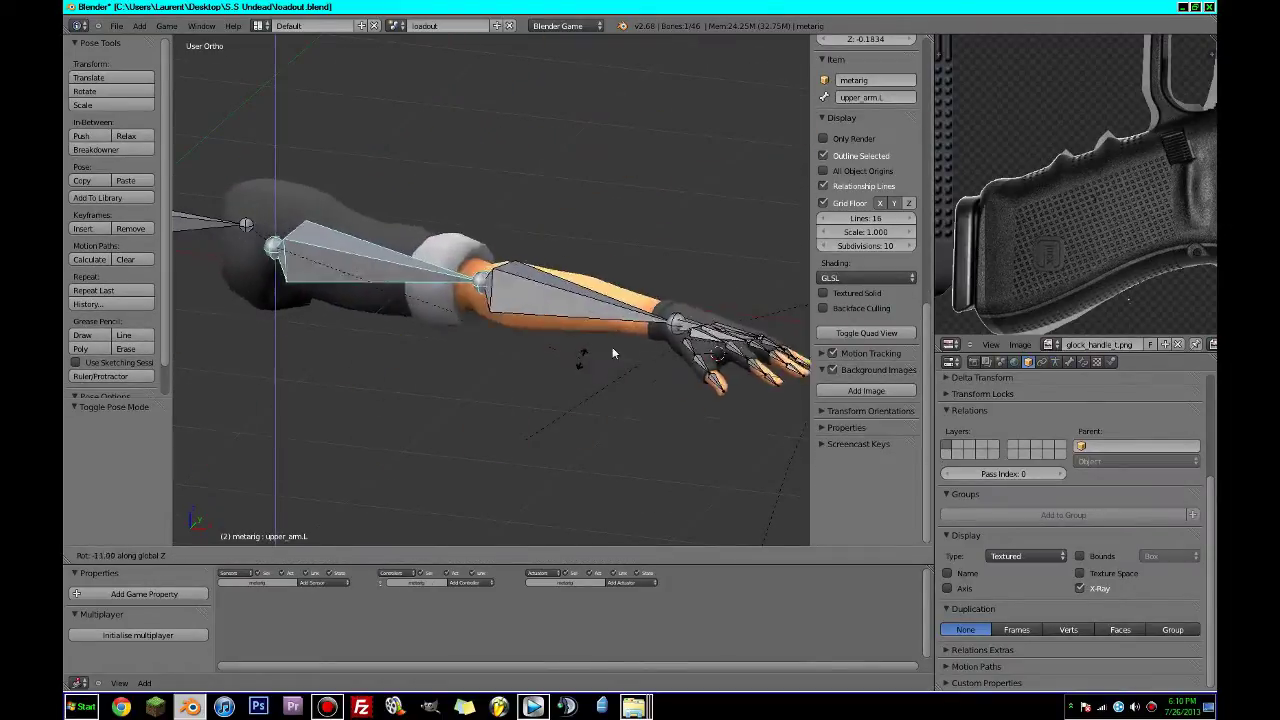
{"action": "left_click", "coordinate": [424, 364]}
Test the index finger's deformation by rotating its f_index.01.L, f_index.02.L and f_index.03.L bones about the global Y axis.
{"action": "scroll", "coordinate": [424, 364], "scroll_direction": "up", "scroll_amount": 4}
{"action": "scroll", "coordinate": [368, 306], "scroll_direction": "up", "scroll_amount": 2}
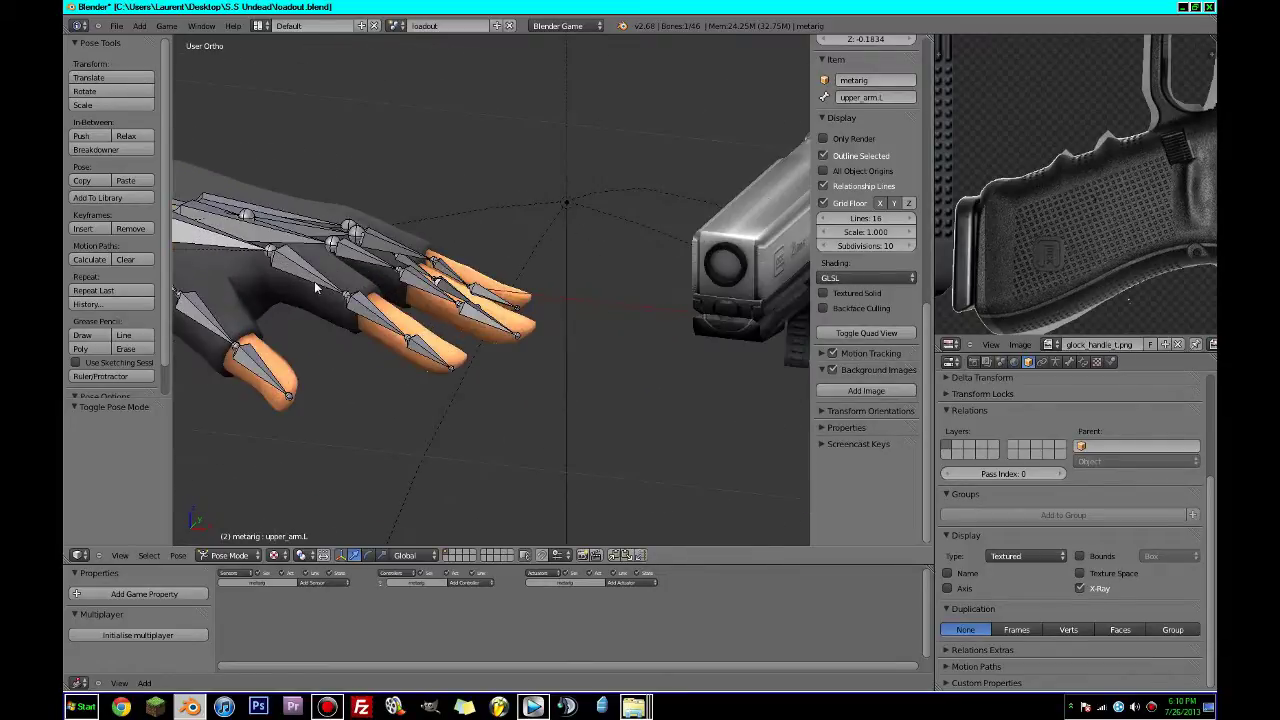
{"action": "key", "text": "r"}
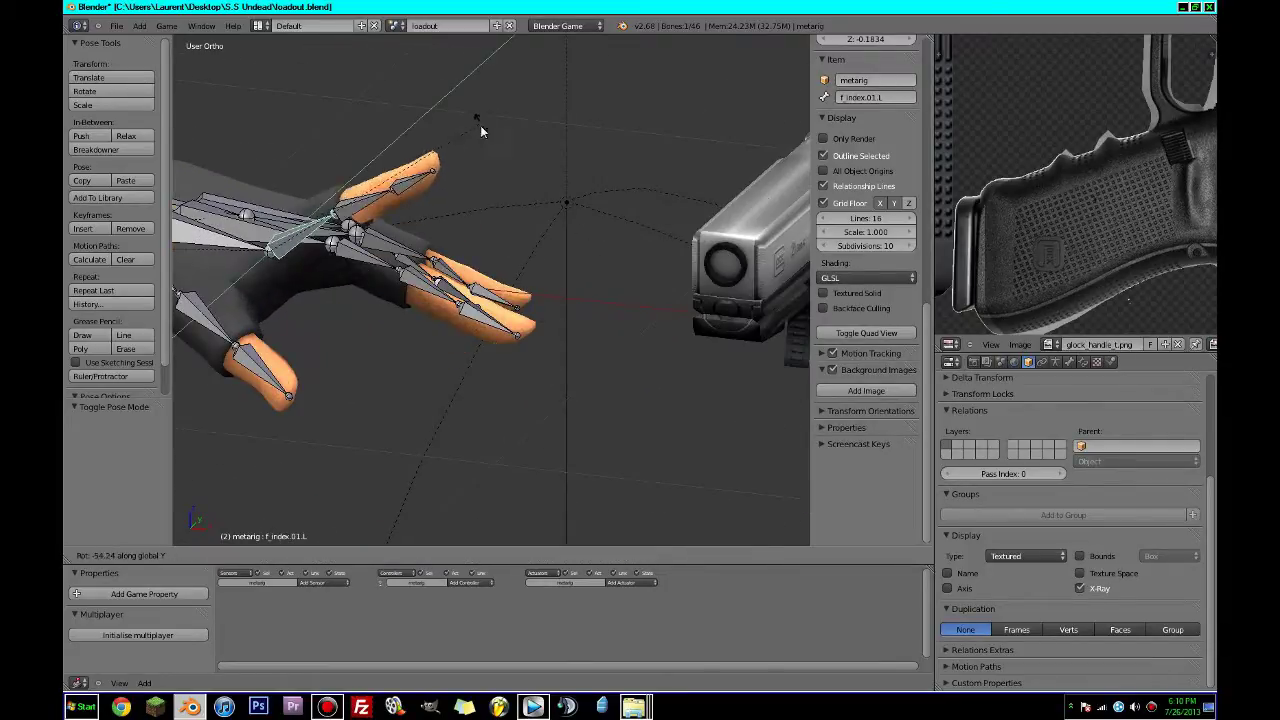
{"action": "key", "text": "Escape"}
{"action": "key", "text": "r"}
{"action": "key", "text": "y"}
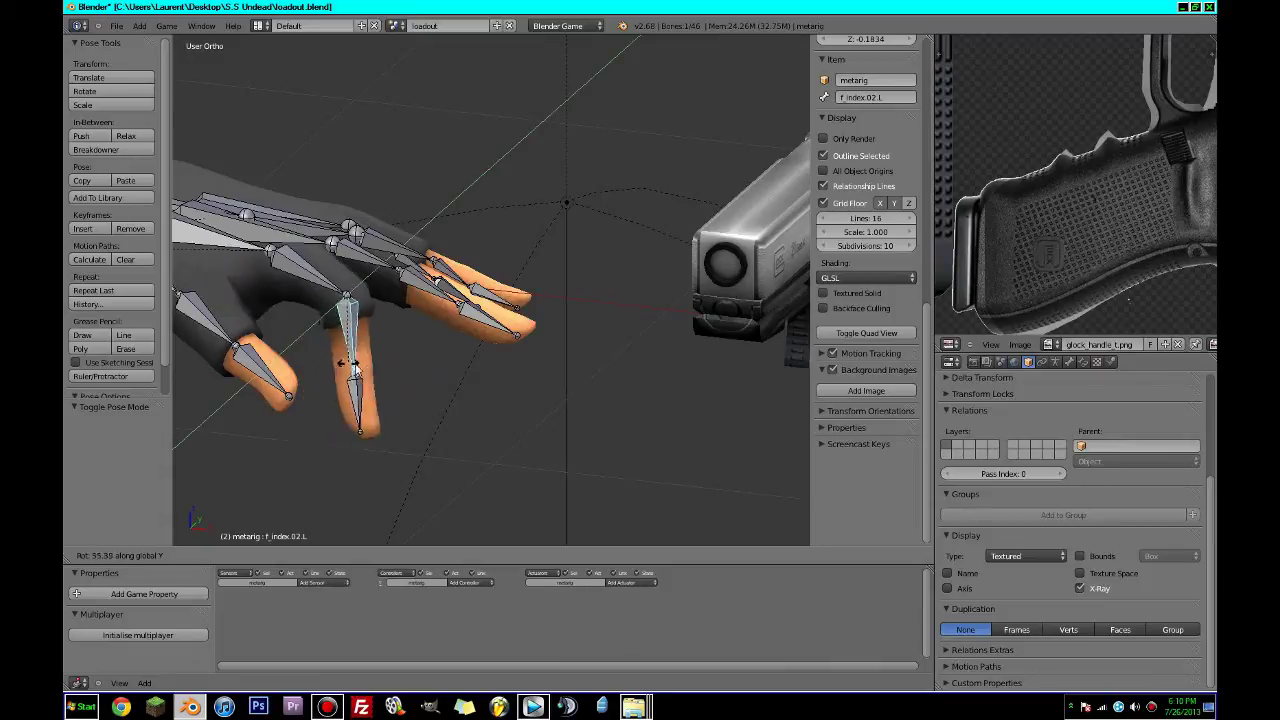
{"action": "right_click", "coordinate": [430, 348]}
{"action": "right_click", "coordinate": [437, 355]}
{"action": "key", "text": "r"}
{"action": "key", "text": "y"}
{"action": "key", "text": "Escape"}
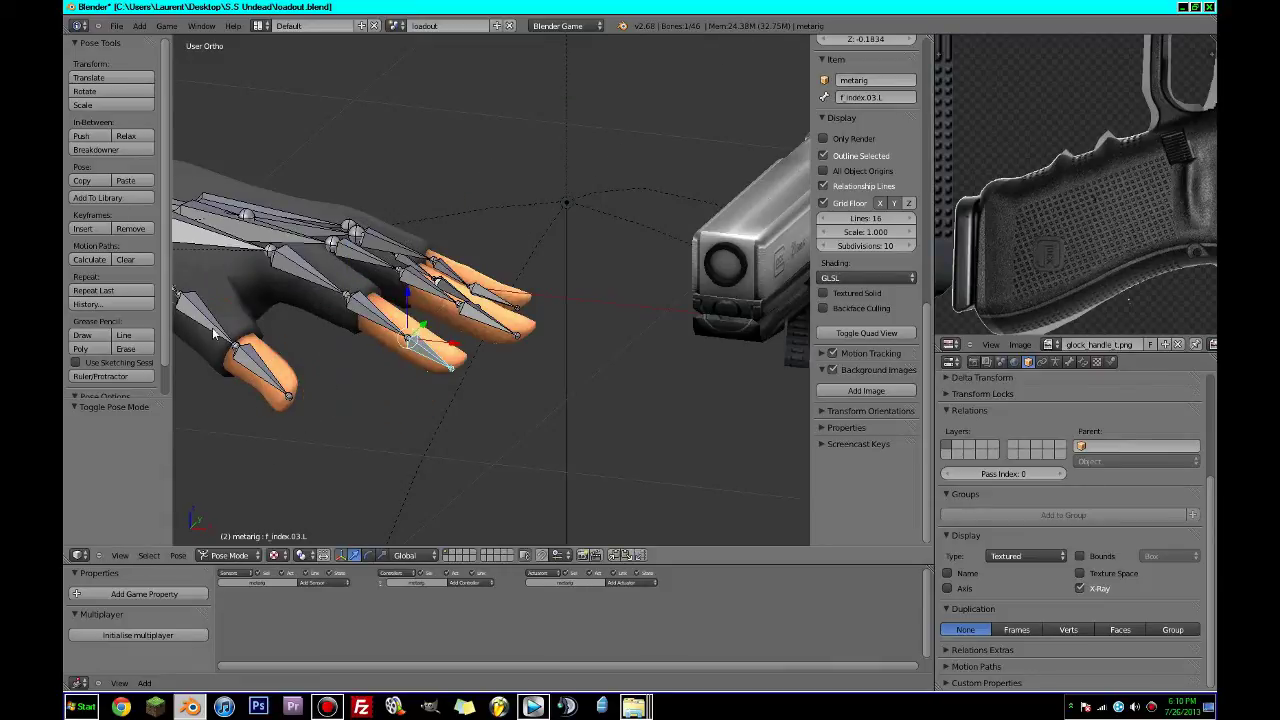
Try rotating the thumb tip bone thumb.03.L about the global Z axis.
{"action": "right_click", "coordinate": [236, 352]}
{"action": "key", "text": "r"}
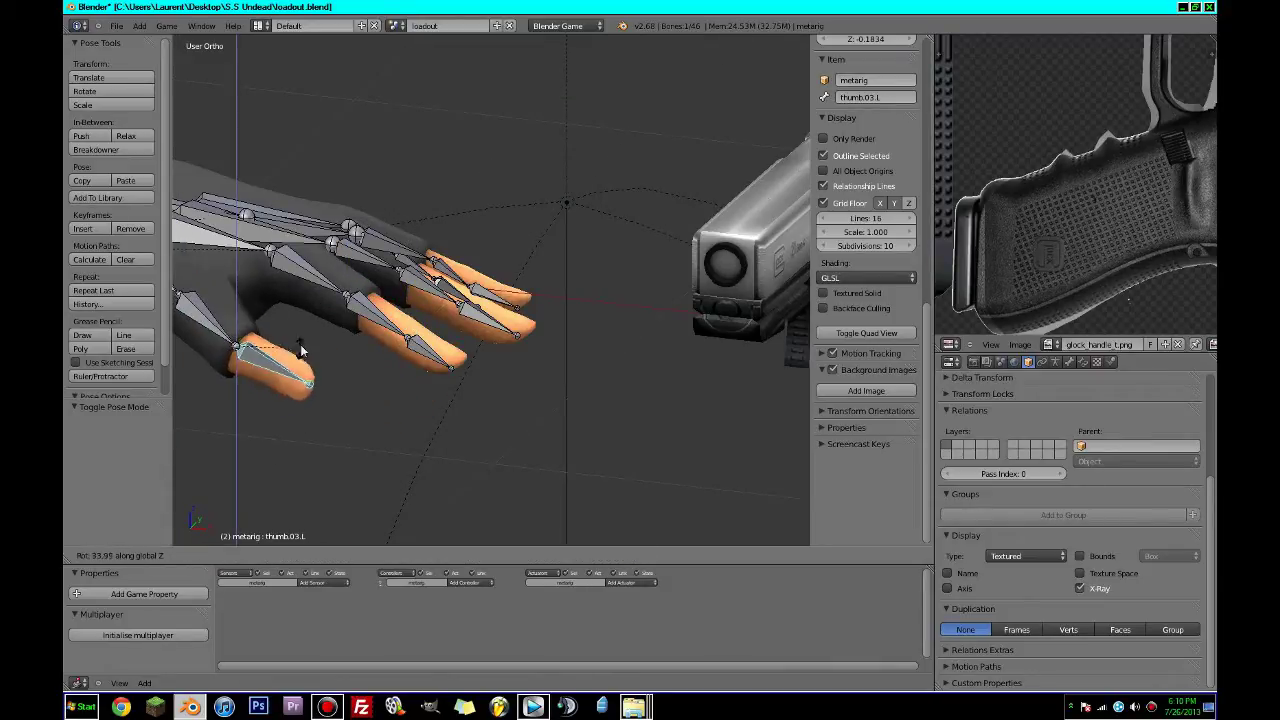
{"action": "key", "text": "Escape"}
Test the middle finger's deformation by rotating f_middle.01.L about the global X axis and f_middle.03.L freely.
{"action": "middle_click_drag", "start_coordinate": [303, 310], "coordinate": [317, 389]}
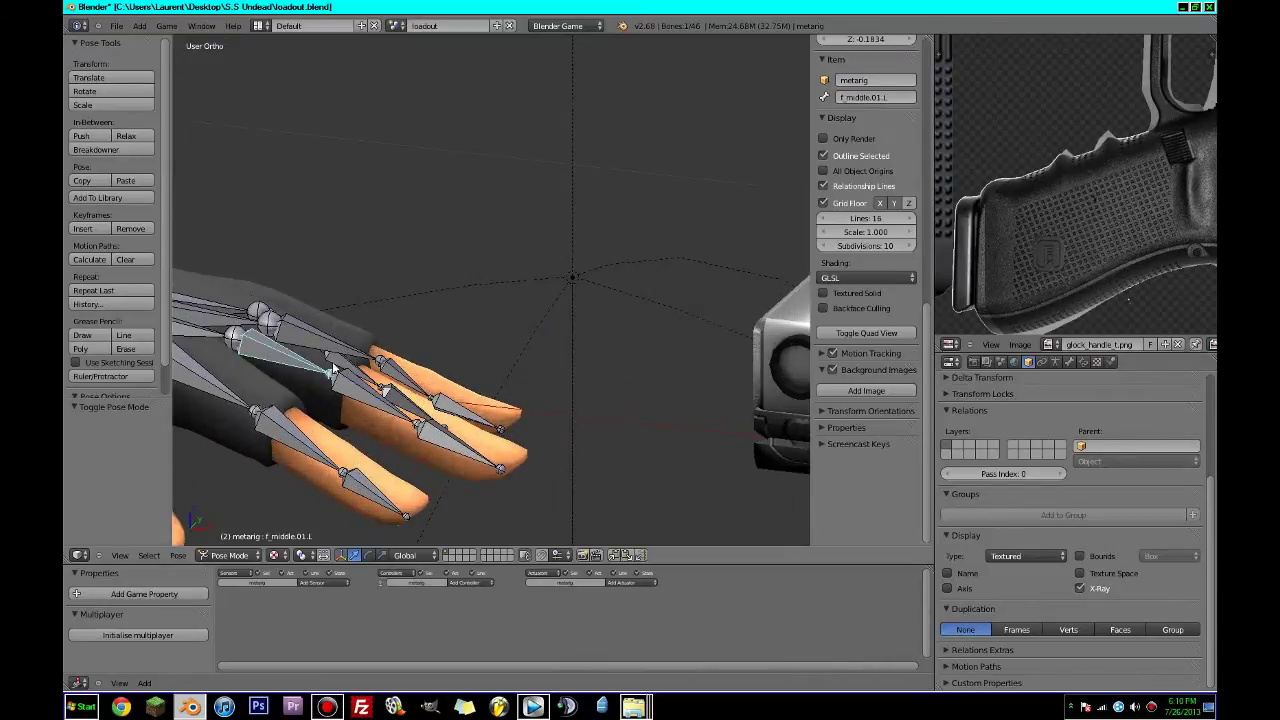
{"action": "key", "text": "r"}
{"action": "key", "text": "x"}
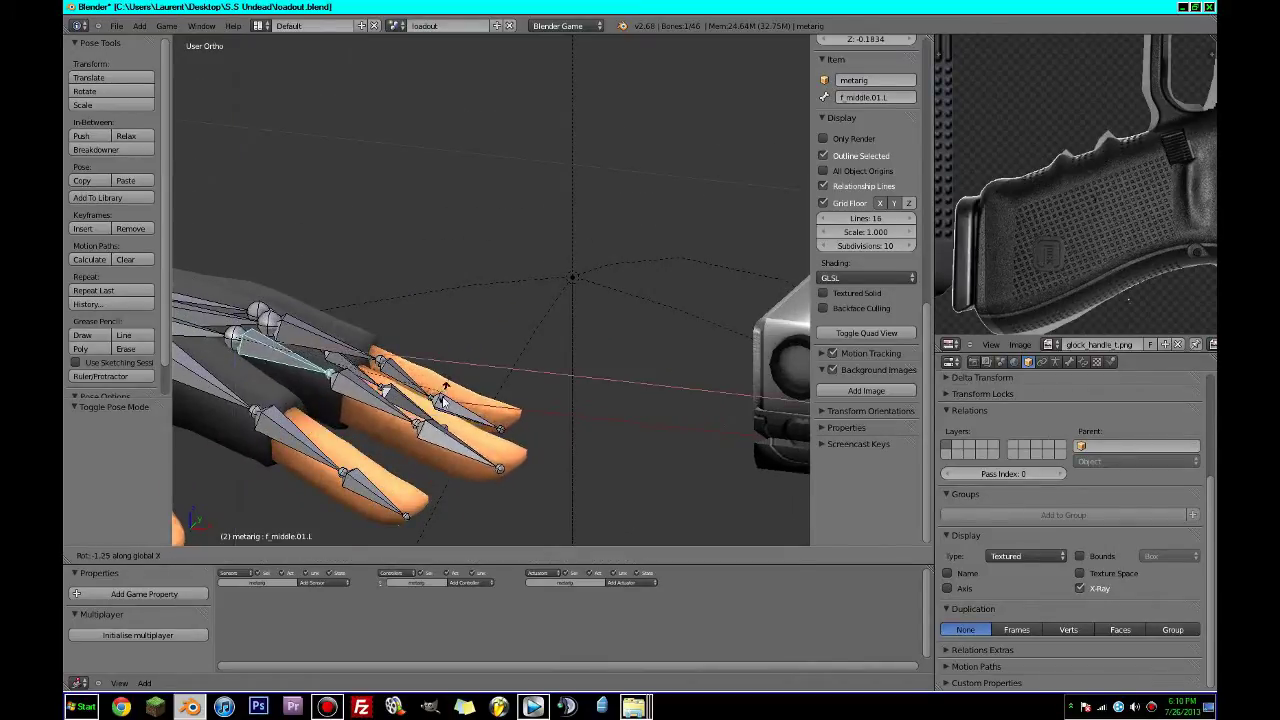
{"action": "key", "text": "Escape"}
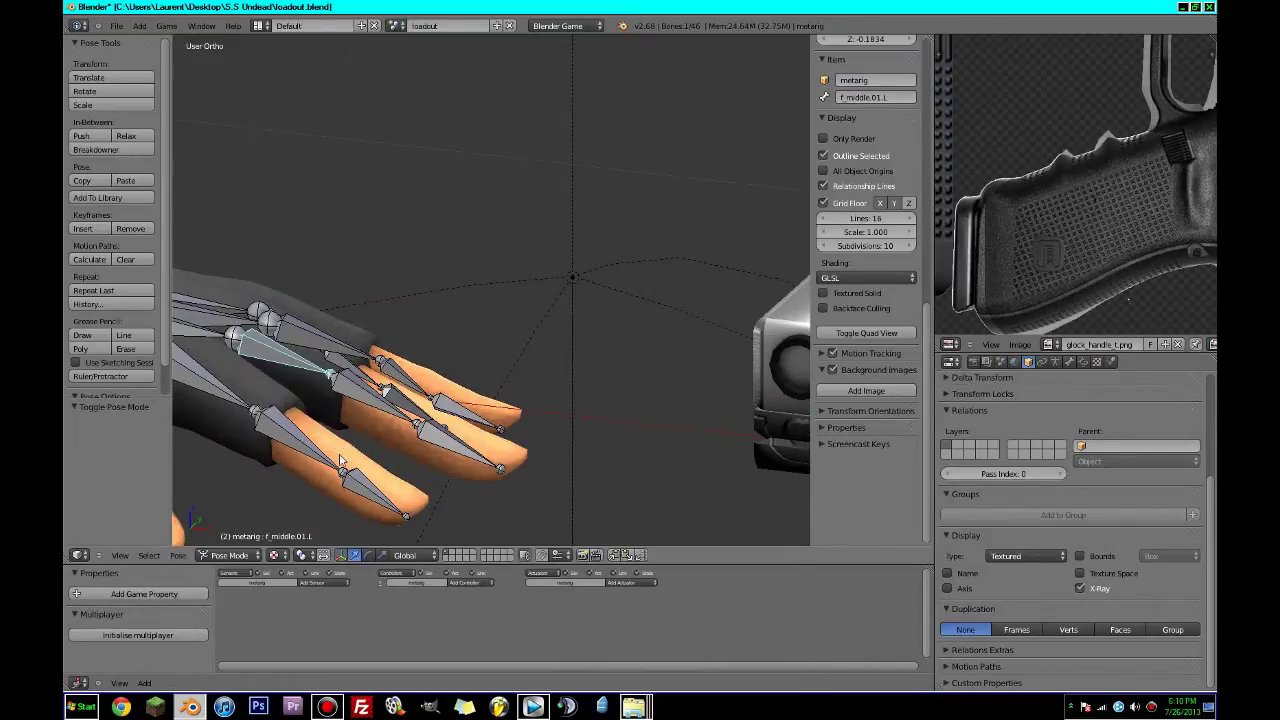
{"action": "right_click", "coordinate": [390, 410]}
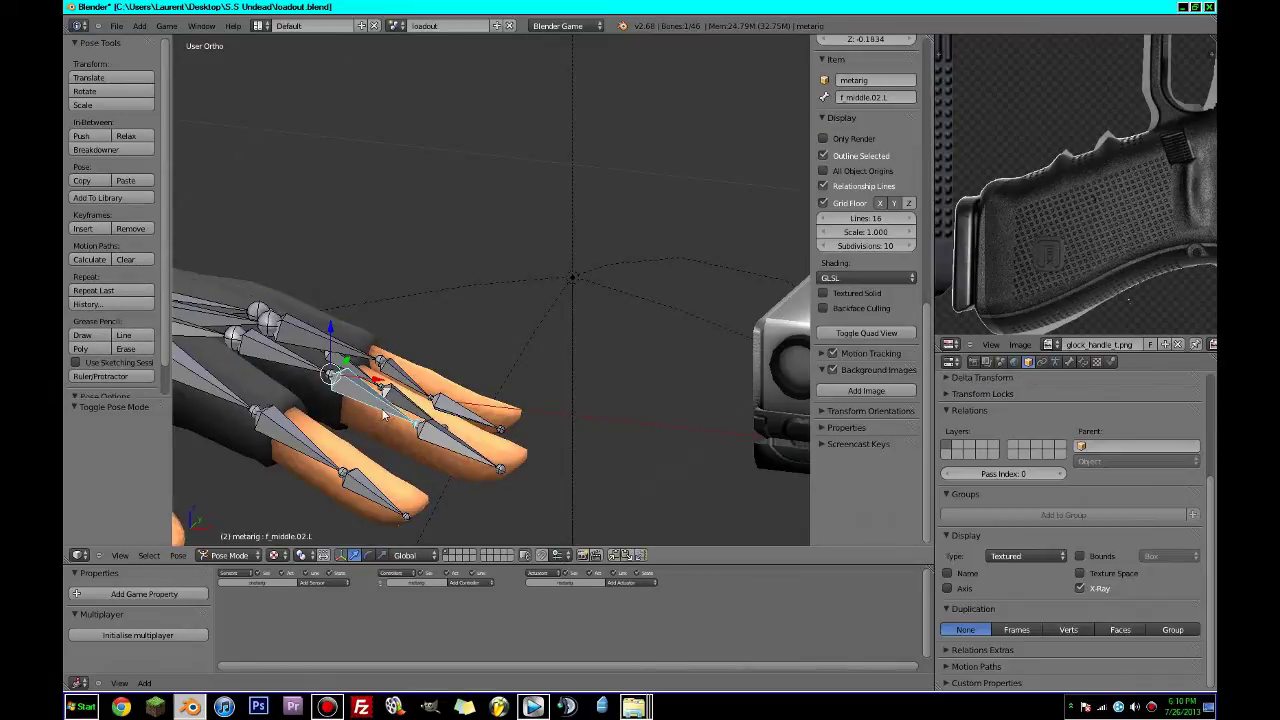
{"action": "right_click", "coordinate": [445, 445]}
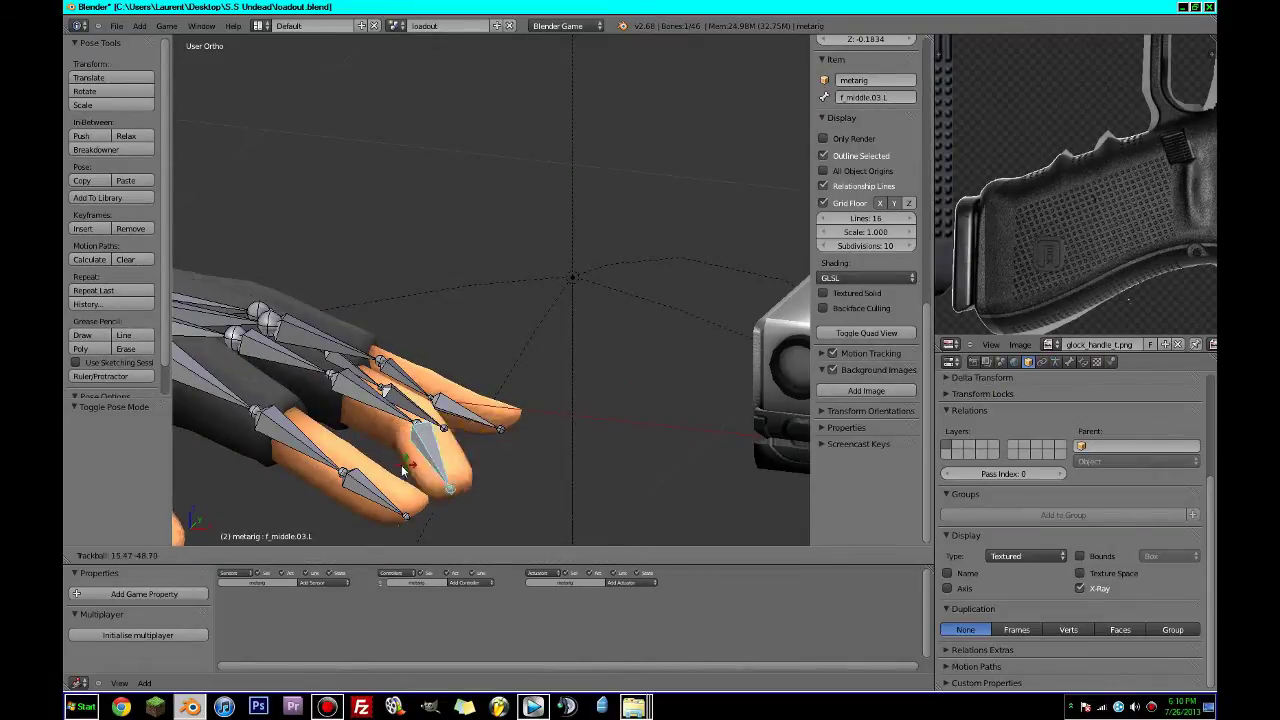
{"action": "right_click", "coordinate": [328, 340]}
Save loadout.blend, overwriting the existing file.
{"action": "middle_click_drag", "start_coordinate": [330, 342], "coordinate": [434, 414]}
{"action": "scroll", "coordinate": [392, 412], "scroll_direction": "down", "scroll_amount": 5}
{"action": "key", "text": "ctrl+s"}
{"action": "left_click", "coordinate": [390, 412]}
Test the ring finger's deformation by rotating its bones, including f_ring.03.L, and select f_pinky.01.L.
{"action": "key", "text": "r"}
{"action": "right_click", "coordinate": [404, 370]}
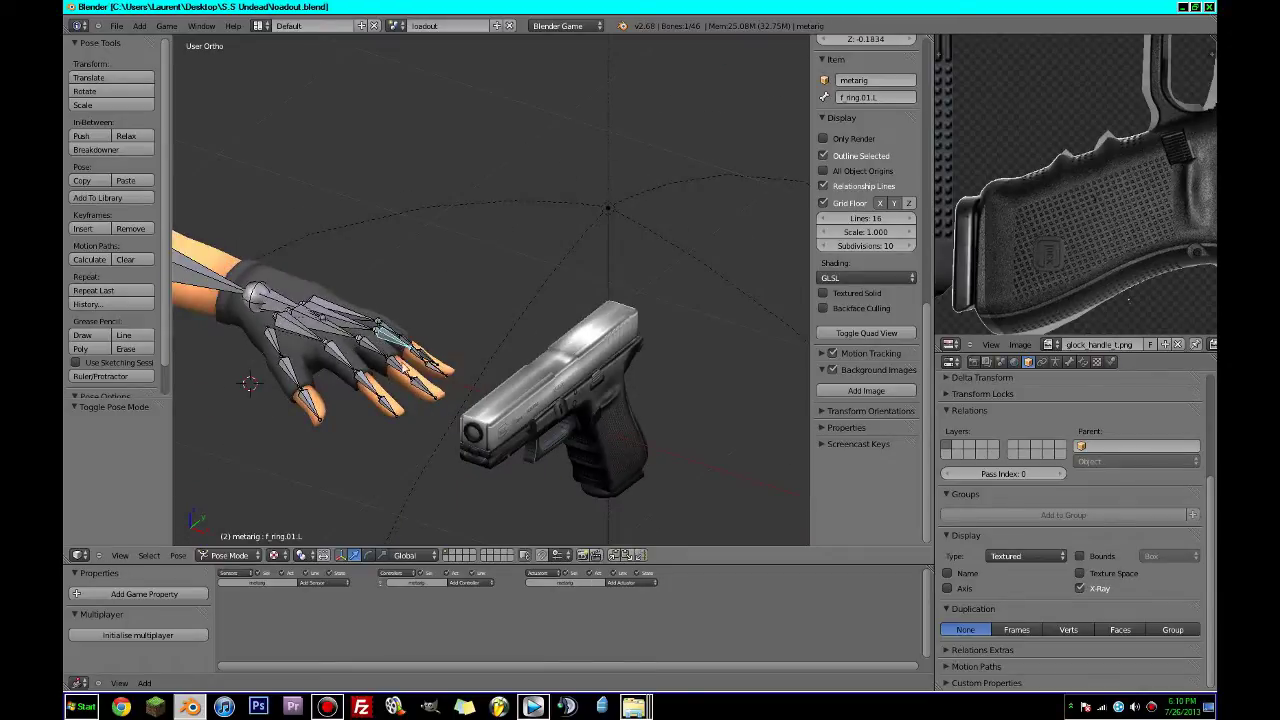
{"action": "right_click", "coordinate": [405, 365]}
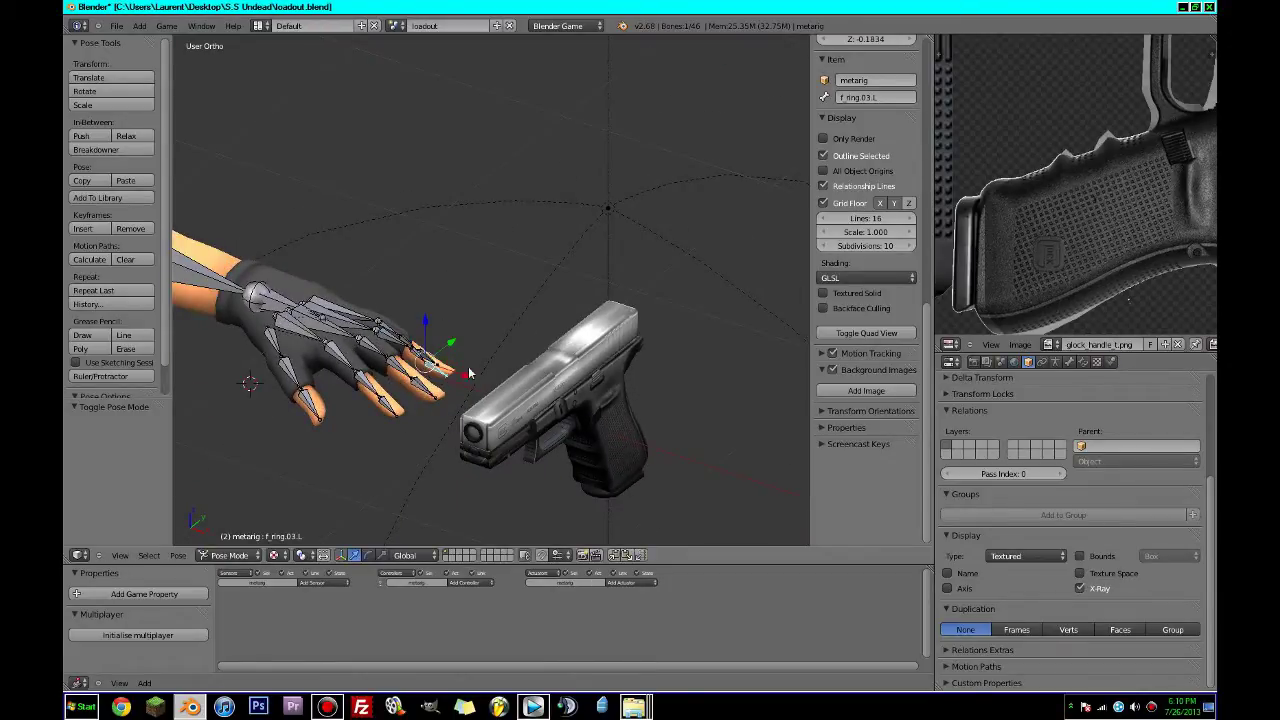
{"action": "key", "text": "r"}
{"action": "left_click", "coordinate": [424, 409]}
{"action": "right_click", "coordinate": [400, 327]}
{"action": "right_click", "coordinate": [402, 336]}
Start the Screencast Keys display in the 3D view and collapse the bone's custom properties.
{"action": "middle_click_drag", "start_coordinate": [584, 400], "coordinate": [608, 509]}
{"action": "left_click", "coordinate": [838, 427]}
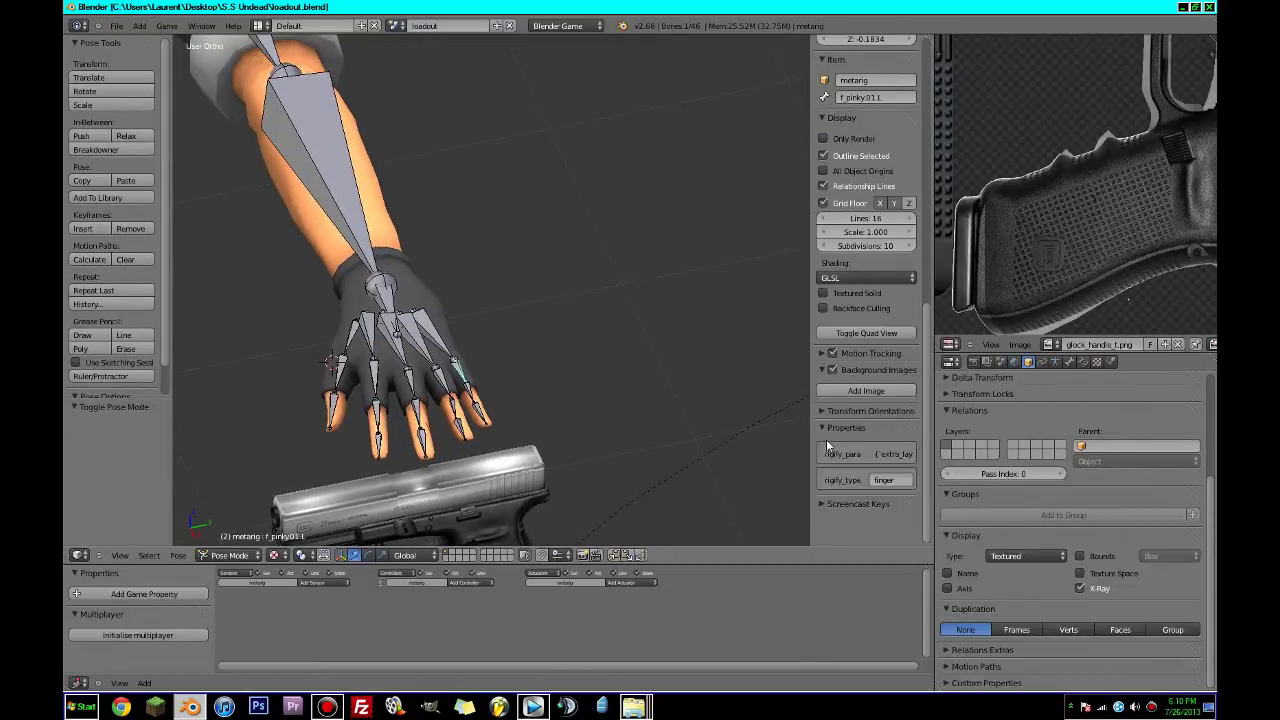
{"action": "left_click", "coordinate": [821, 434]}
{"action": "left_click", "coordinate": [836, 448]}
{"action": "left_click", "coordinate": [855, 467]}
{"action": "left_click", "coordinate": [838, 431]}
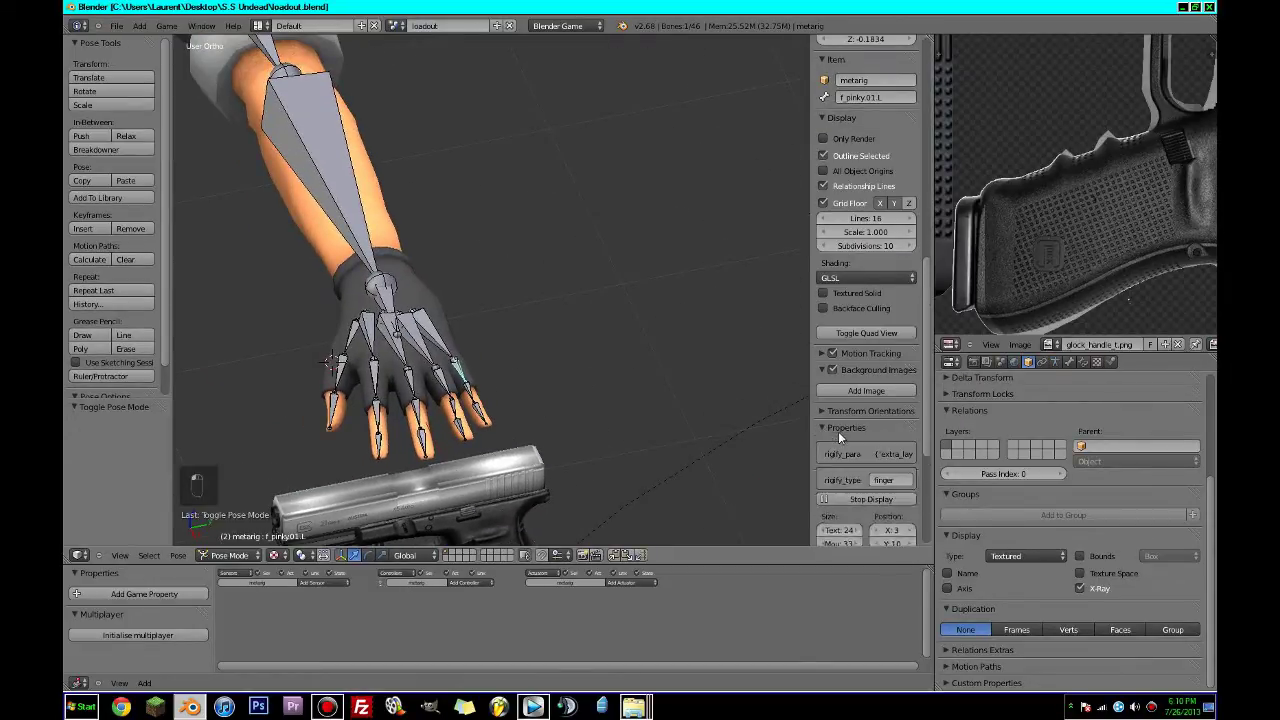
{"action": "left_click", "coordinate": [838, 431]}
{"action": "left_click", "coordinate": [839, 440]}
Return the metarig to Object Mode.
{"action": "scroll", "coordinate": [500, 385], "scroll_direction": "down", "scroll_amount": 2}
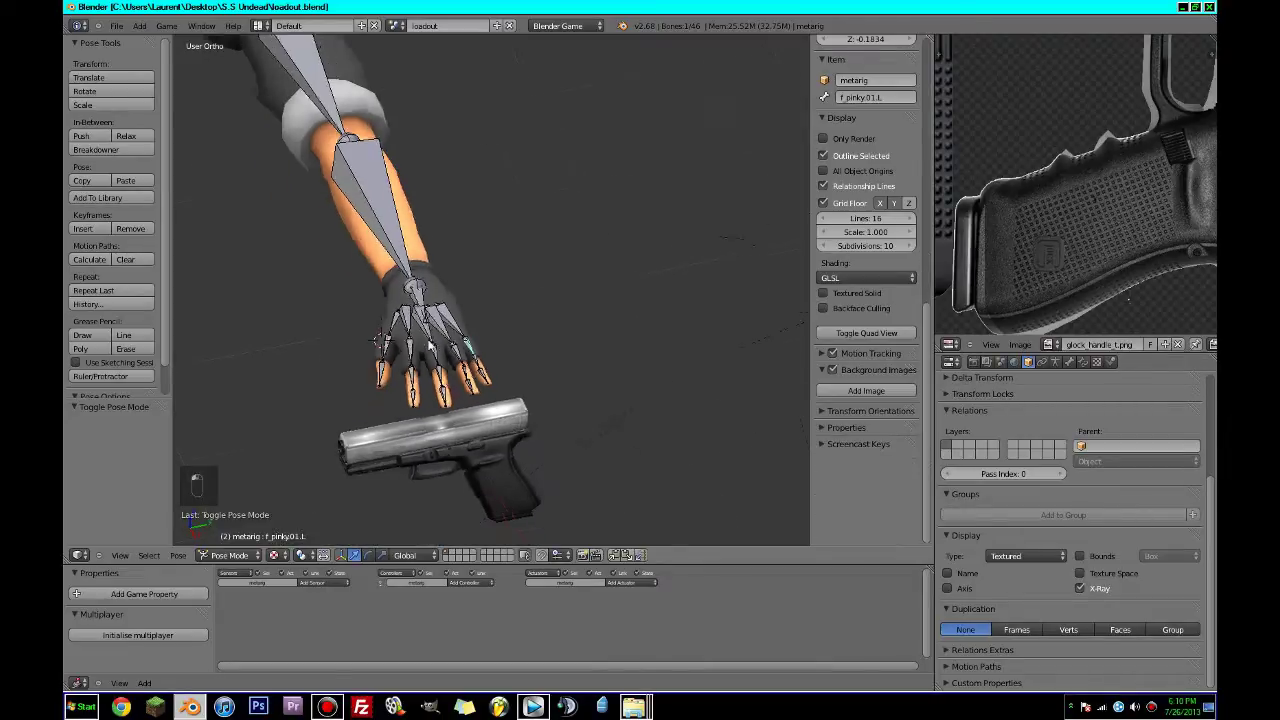
{"action": "middle_click_drag", "start_coordinate": [410, 390], "coordinate": [565, 350]}
{"action": "left_click", "coordinate": [229, 555]}
{"action": "left_click", "coordinate": [225, 541]}
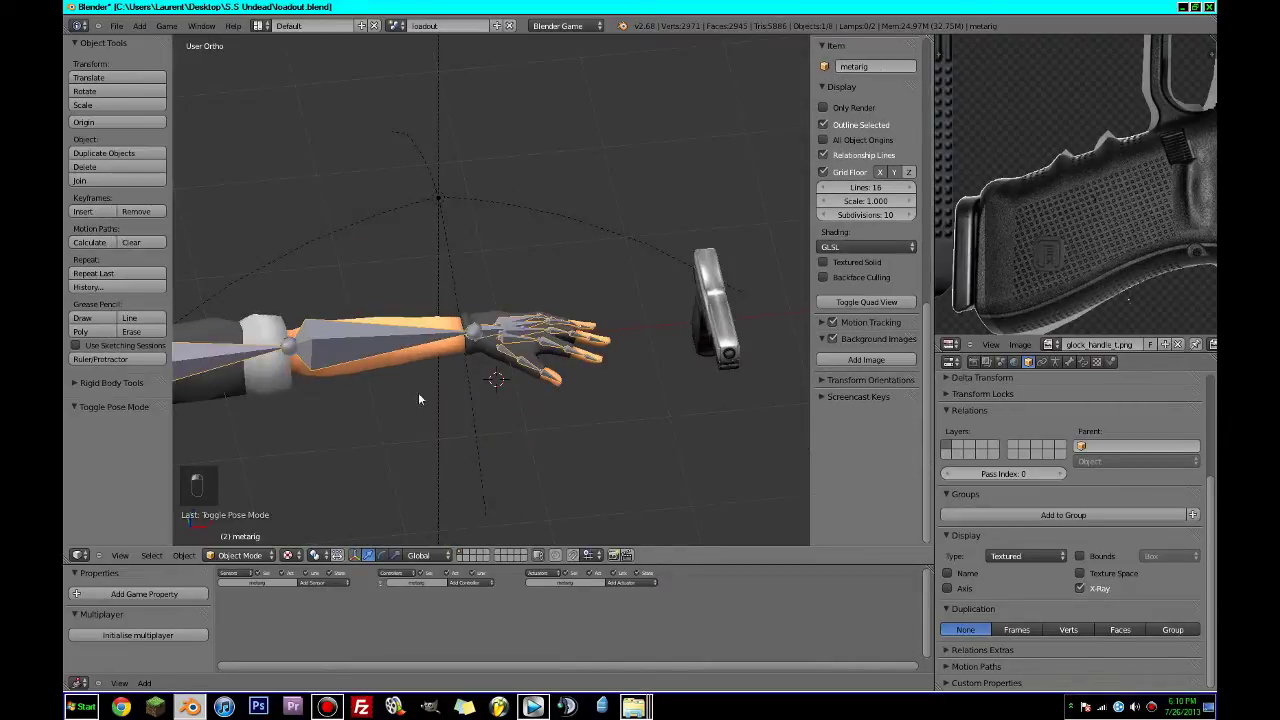
{"action": "left_click", "coordinate": [1056, 362]}
{"action": "left_click", "coordinate": [1082, 362]}
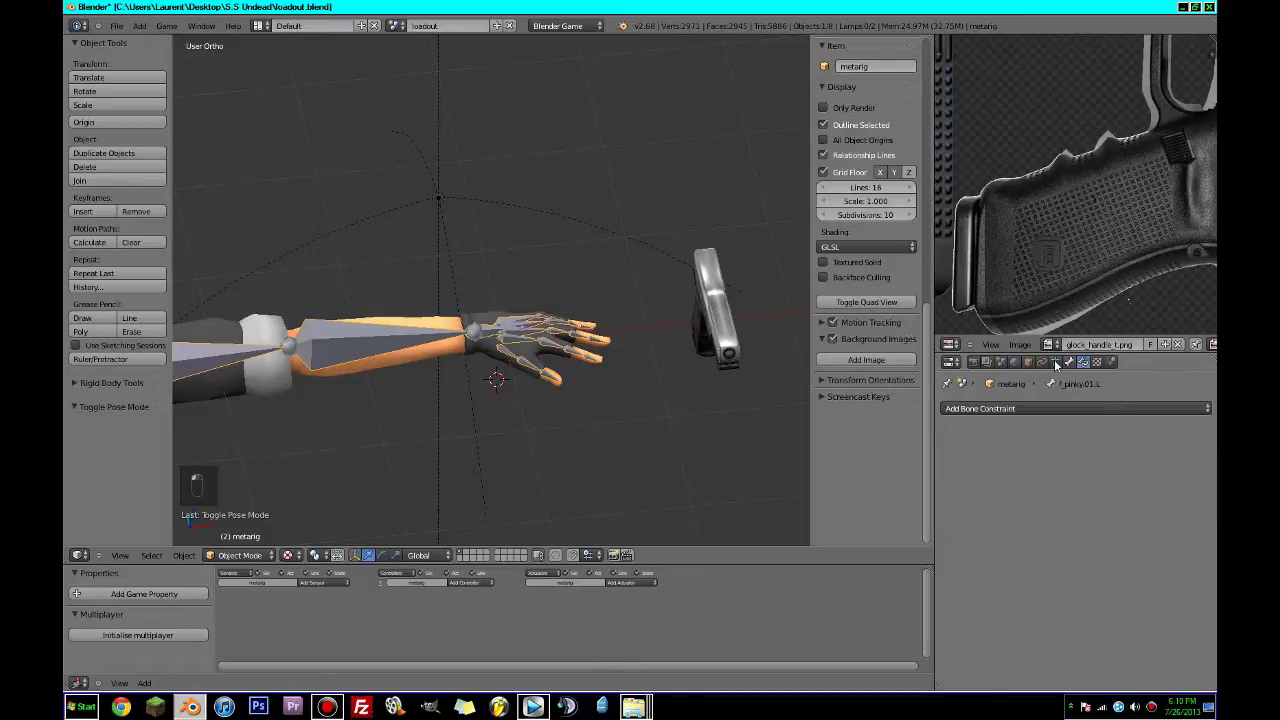
{"action": "left_click", "coordinate": [1066, 408]}
{"action": "left_click", "coordinate": [1066, 408]}
{"action": "left_click", "coordinate": [1057, 363]}
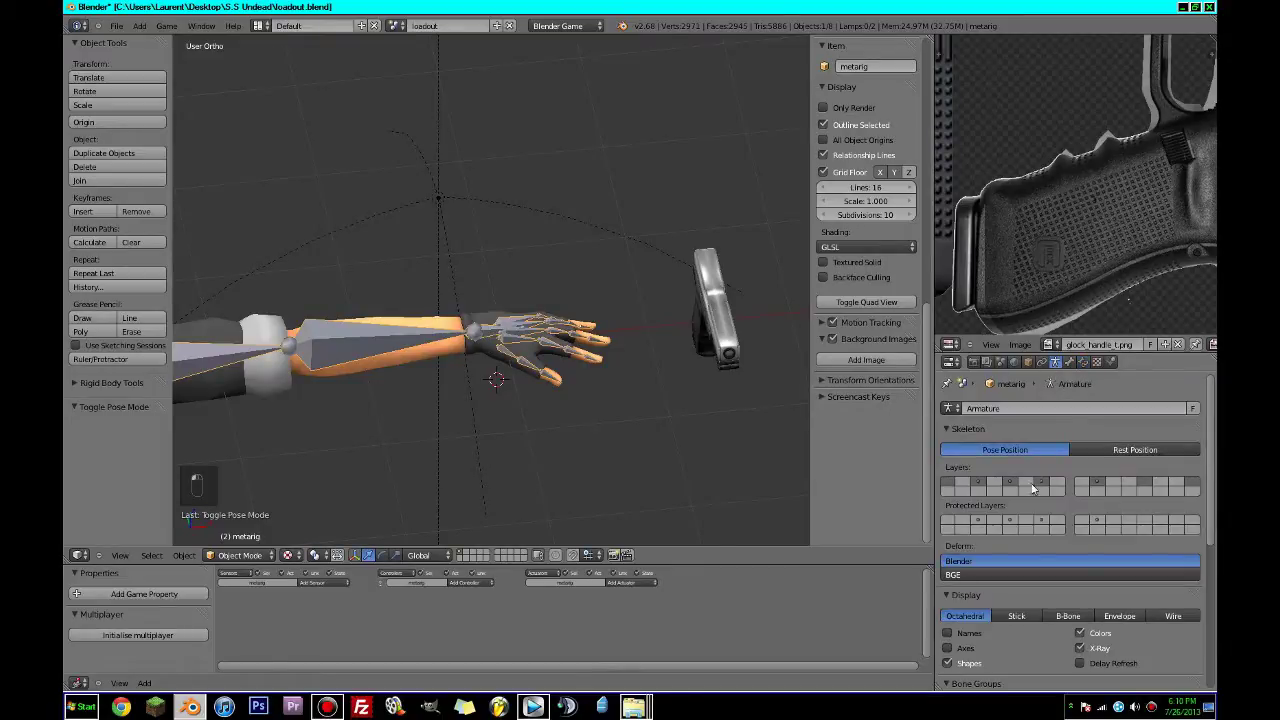
{"action": "left_click", "coordinate": [1041, 363]}
Rename the metarig object to character_armature.
{"action": "left_click", "coordinate": [1028, 366]}
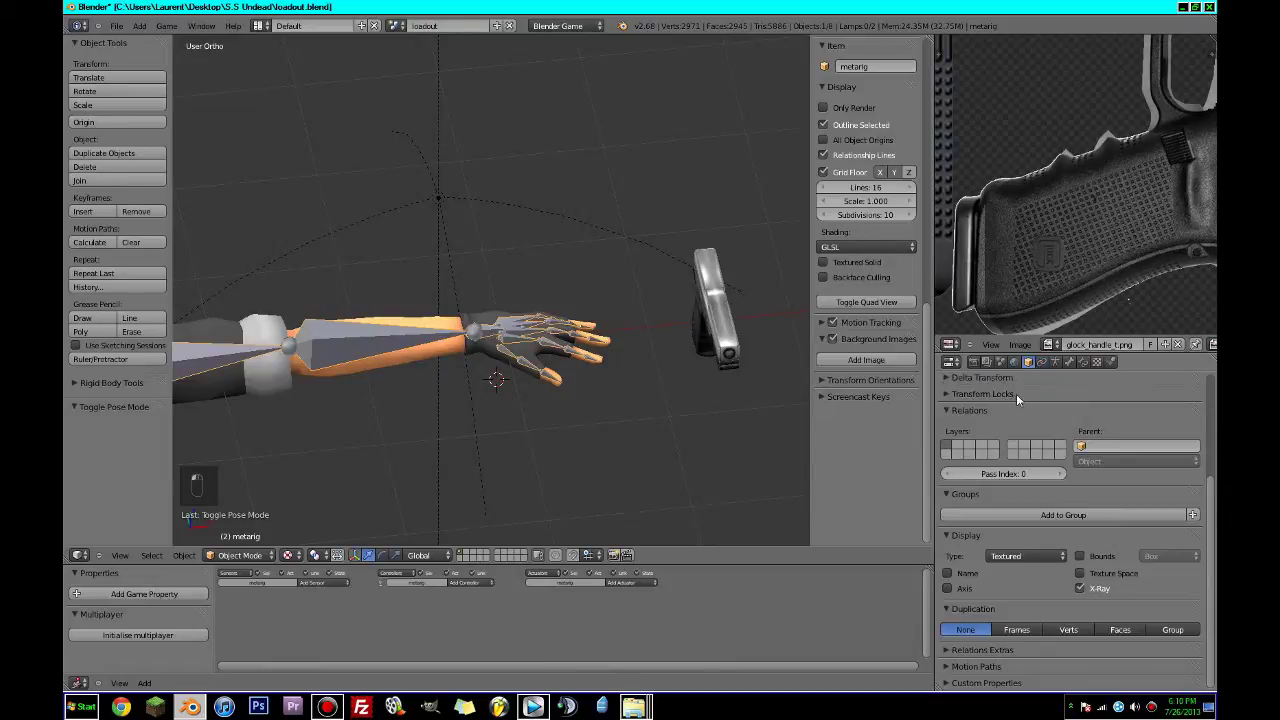
{"action": "scroll", "coordinate": [1016, 394], "scroll_direction": "up", "scroll_amount": 4}
{"action": "left_click", "coordinate": [1014, 409]}
{"action": "type", "text": "character_armature"}
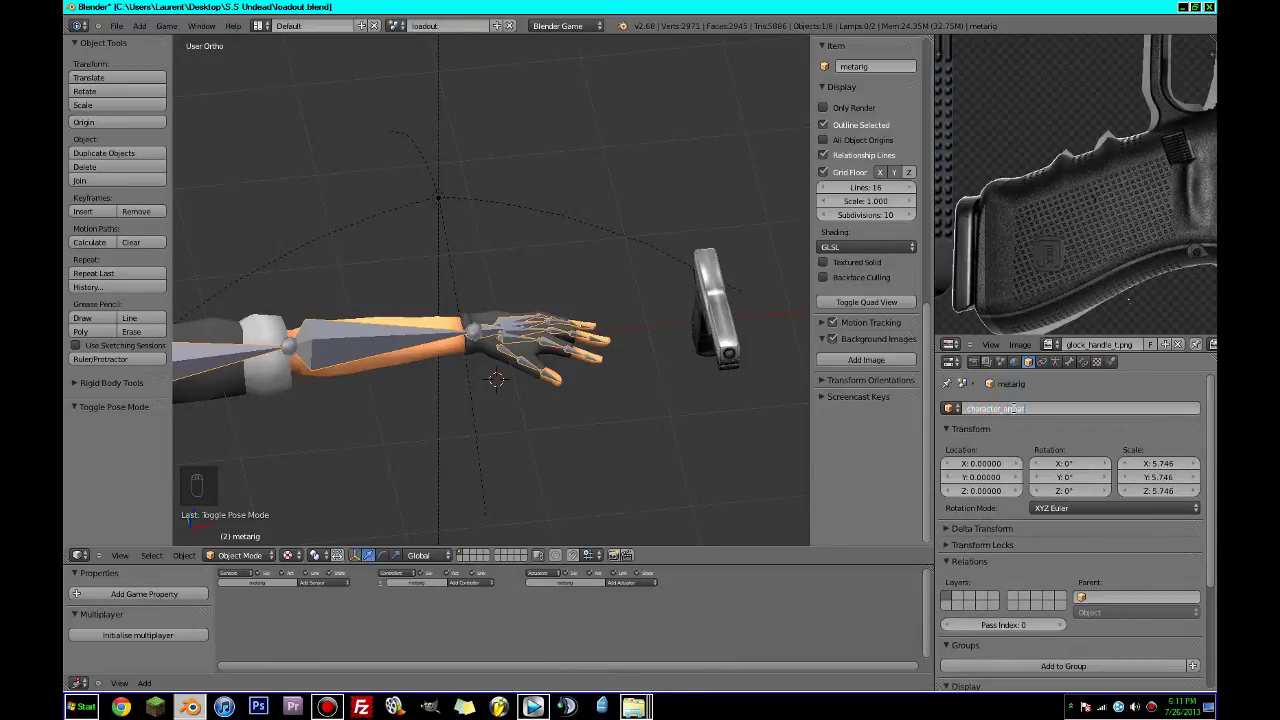
Look through the armature data settings and the available object constraints of character_armature.
{"action": "left_click", "coordinate": [1057, 363]}
{"action": "left_click", "coordinate": [1049, 364]}
{"action": "left_click", "coordinate": [1054, 361]}
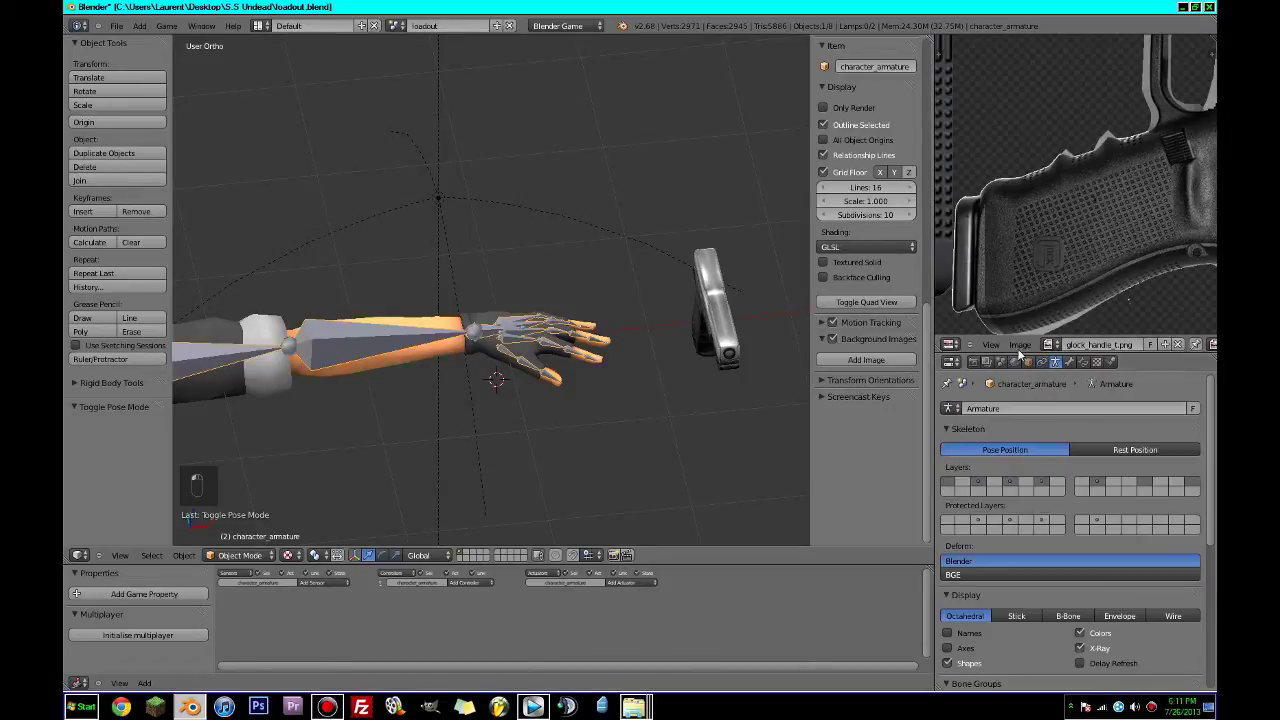
{"action": "left_click", "coordinate": [1032, 364]}
{"action": "left_click", "coordinate": [1041, 362]}
{"action": "left_click", "coordinate": [1027, 408]}
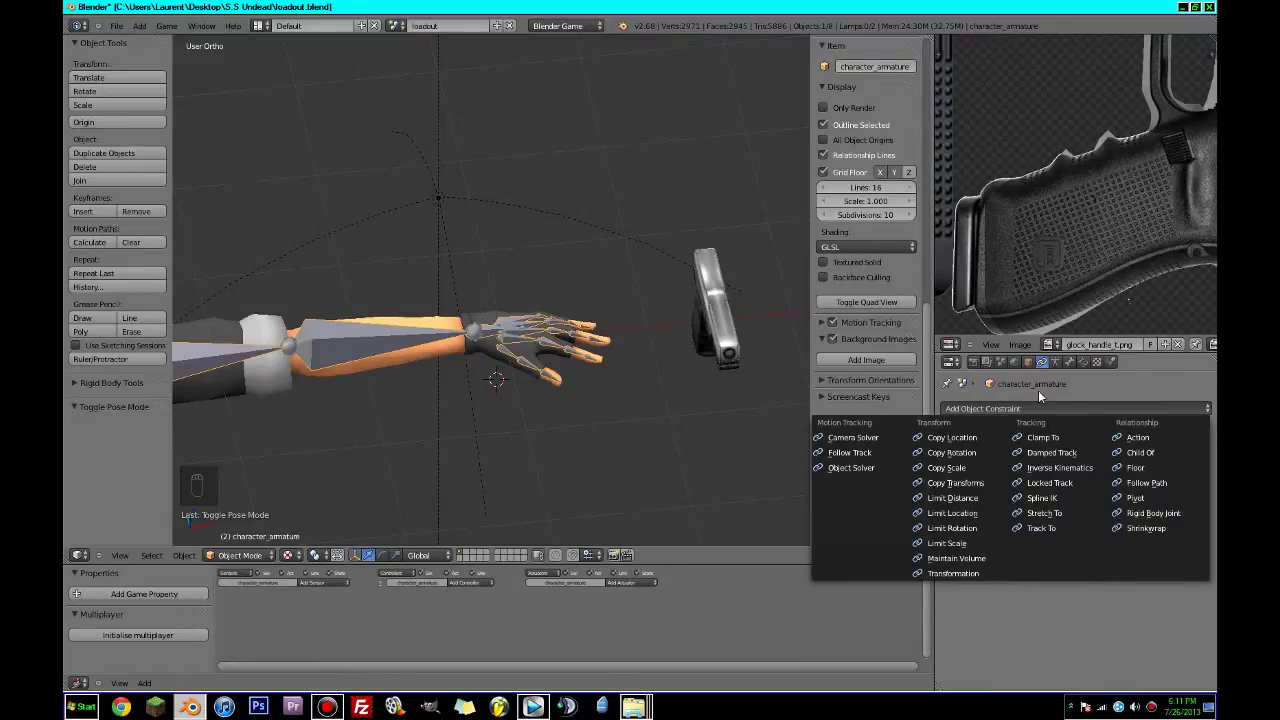
{"action": "left_click", "coordinate": [1054, 363]}
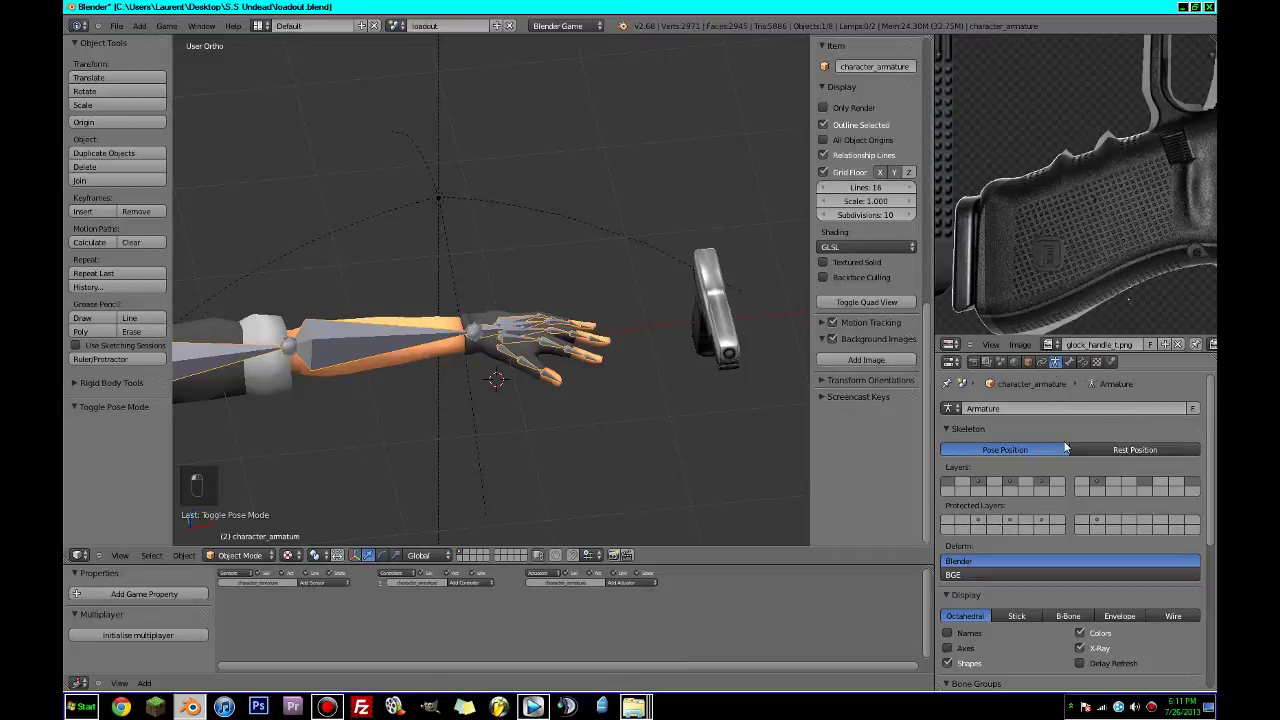
Set the Deform method of character_armature to BGE in the armature's skeleton settings.
{"action": "scroll", "coordinate": [1066, 449], "scroll_direction": "down", "scroll_amount": 2}
{"action": "left_click", "coordinate": [1000, 519]}
{"action": "scroll", "coordinate": [635, 388], "scroll_direction": "up", "scroll_amount": 1}
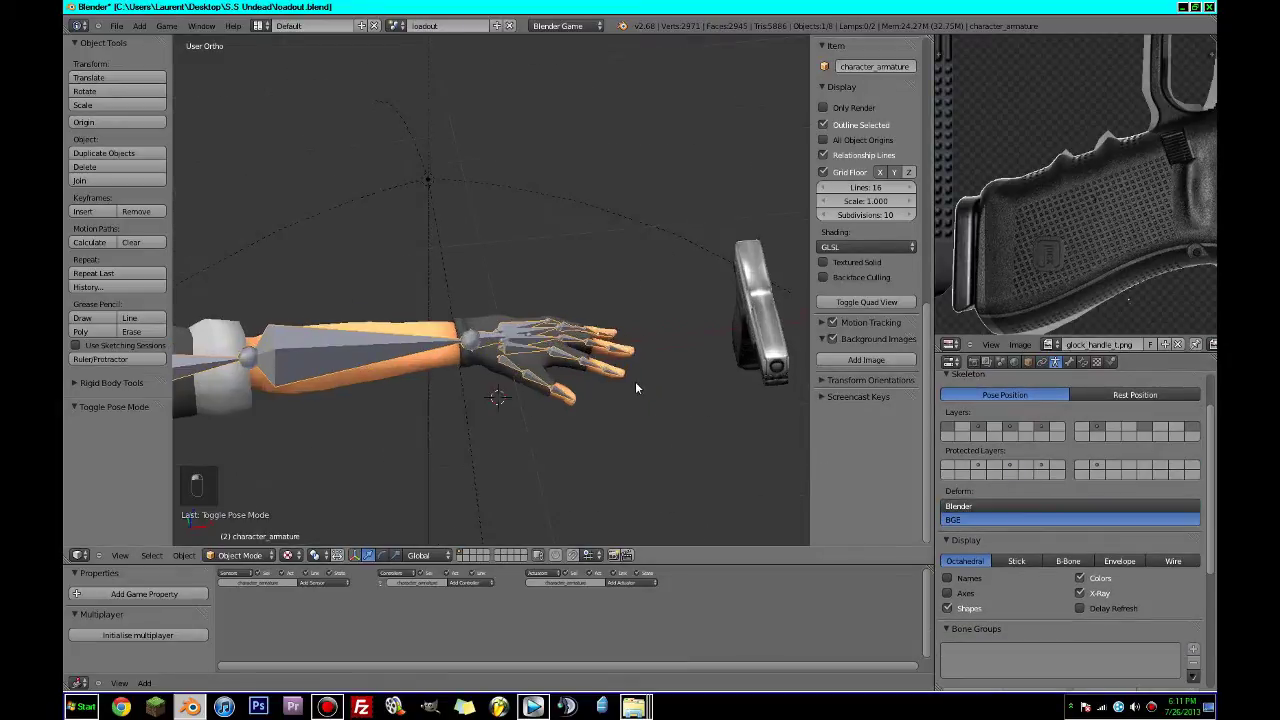
{"action": "middle_click_drag", "start_coordinate": [635, 388], "coordinate": [906, 448]}
Check the IK solver options in the armature's Inverse Kinematics settings.
{"action": "scroll", "coordinate": [1110, 514], "scroll_direction": "down", "scroll_amount": 3}
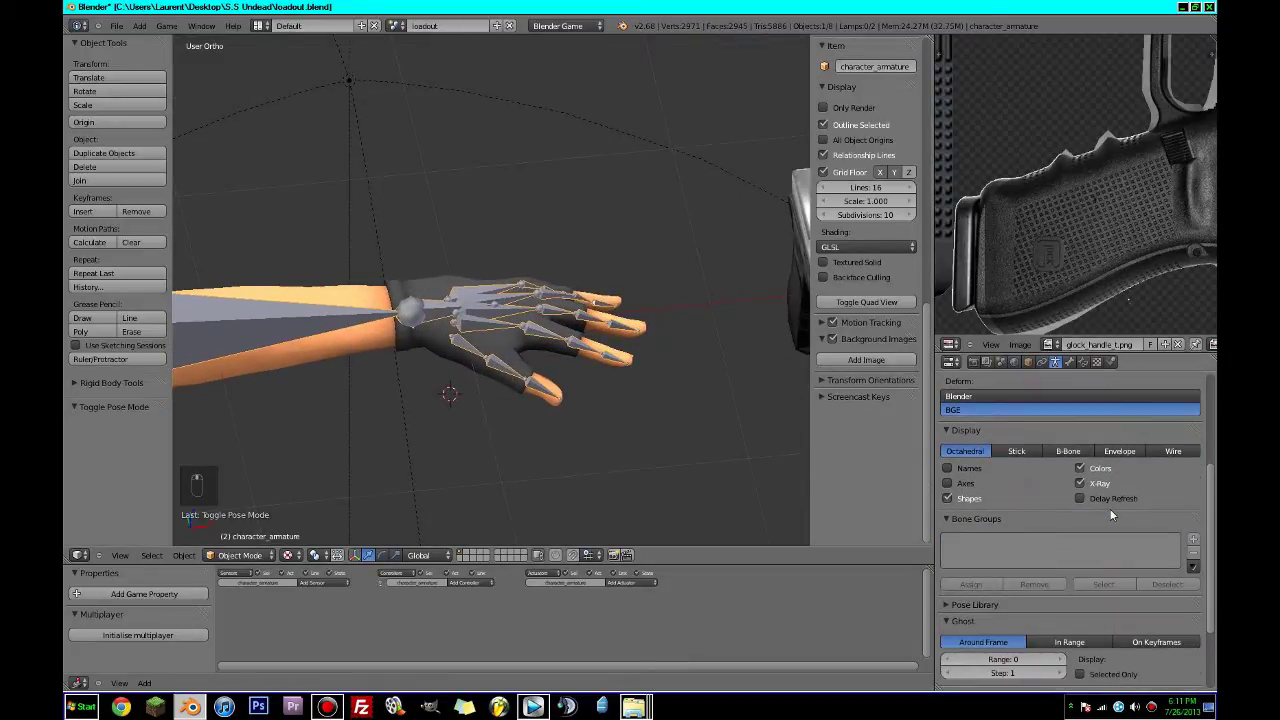
{"action": "scroll", "coordinate": [1120, 514], "scroll_direction": "down", "scroll_amount": 2}
{"action": "scroll", "coordinate": [982, 546], "scroll_direction": "down", "scroll_amount": 1}
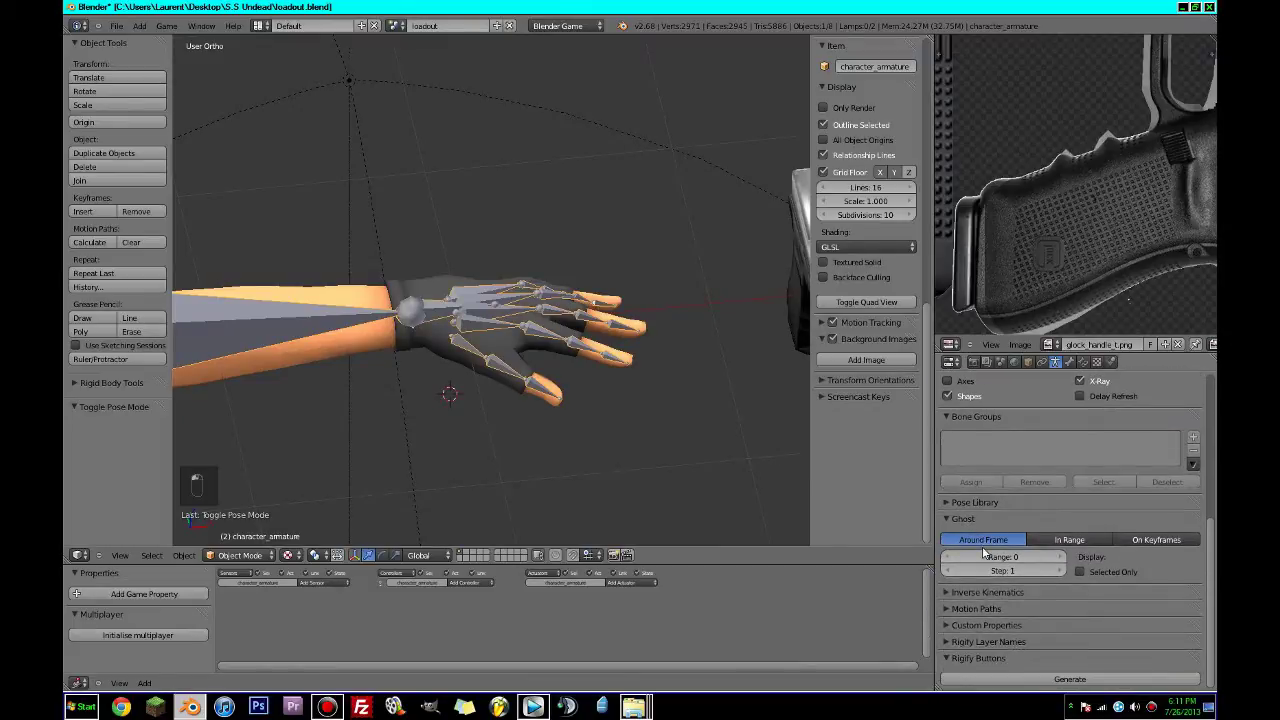
{"action": "left_click", "coordinate": [990, 594]}
{"action": "scroll", "coordinate": [995, 580], "scroll_direction": "down", "scroll_amount": 1}
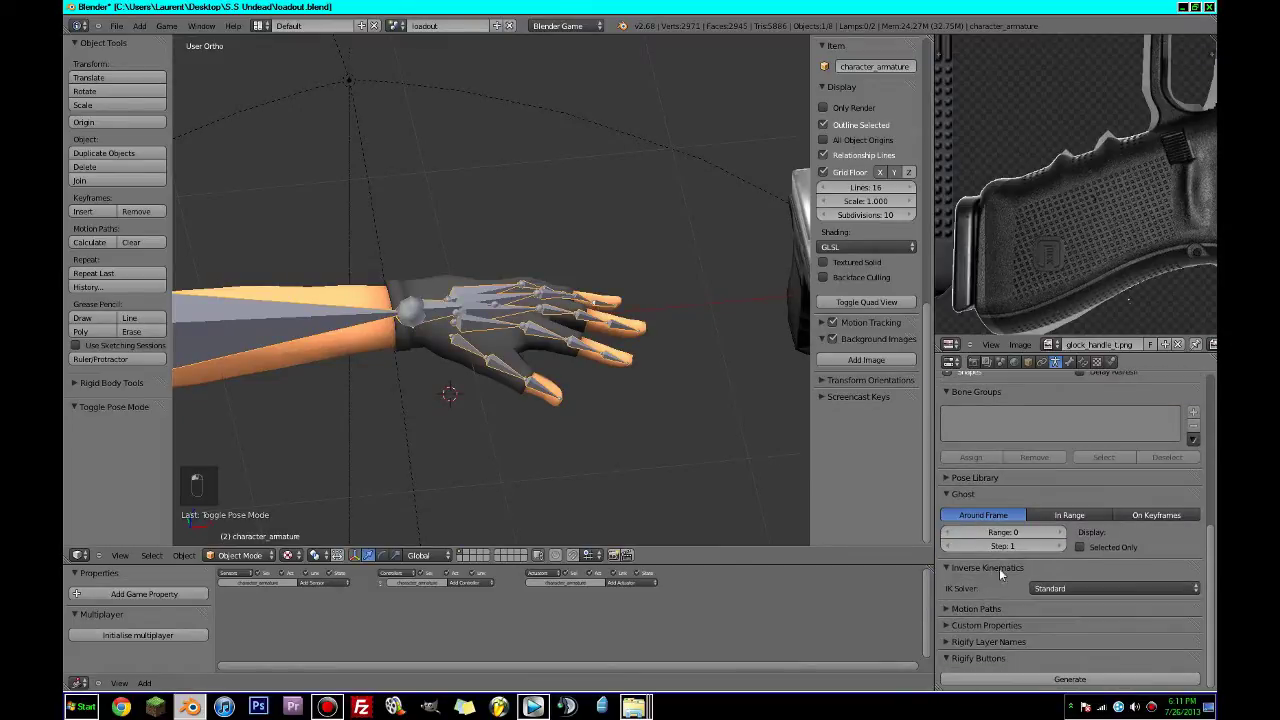
{"action": "left_click", "coordinate": [1042, 588]}
{"action": "left_click", "coordinate": [962, 569]}
Set the armature's motion paths display to Around Frame.
{"action": "left_click", "coordinate": [972, 584]}
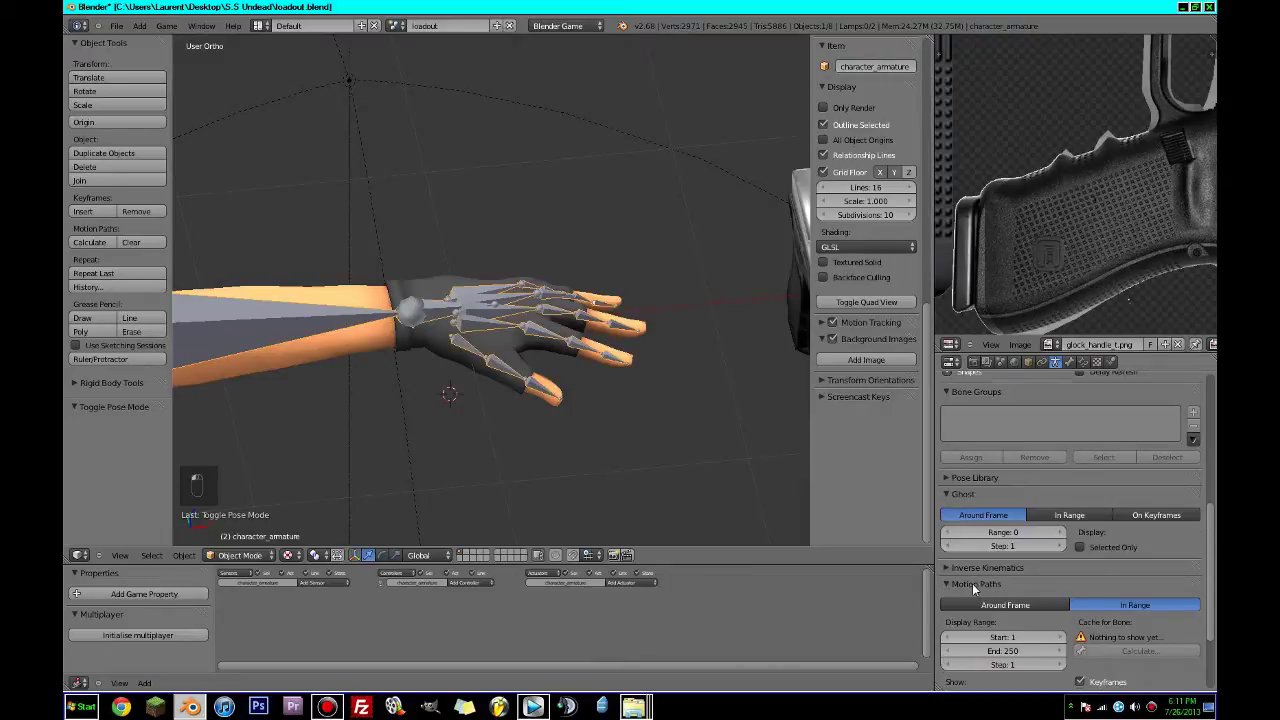
{"action": "scroll", "coordinate": [976, 576], "scroll_direction": "down", "scroll_amount": 2}
{"action": "scroll", "coordinate": [981, 567], "scroll_direction": "down", "scroll_amount": 2}
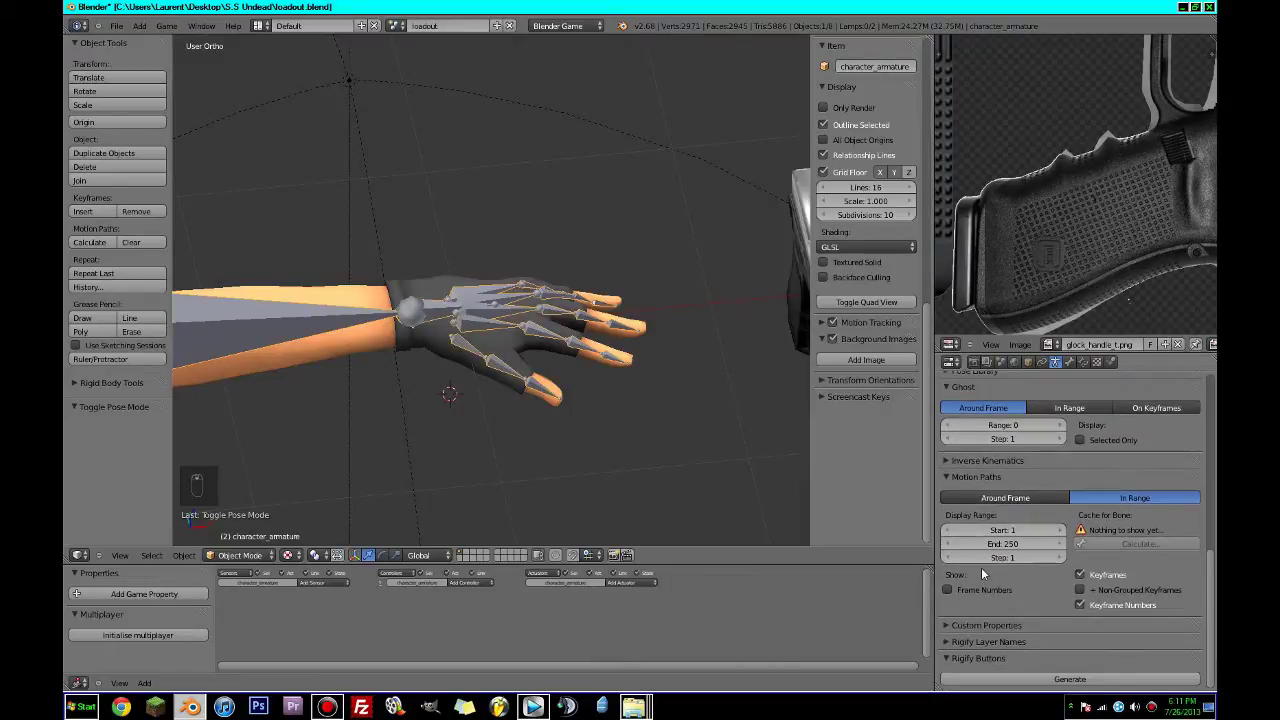
{"action": "left_click", "coordinate": [995, 497]}
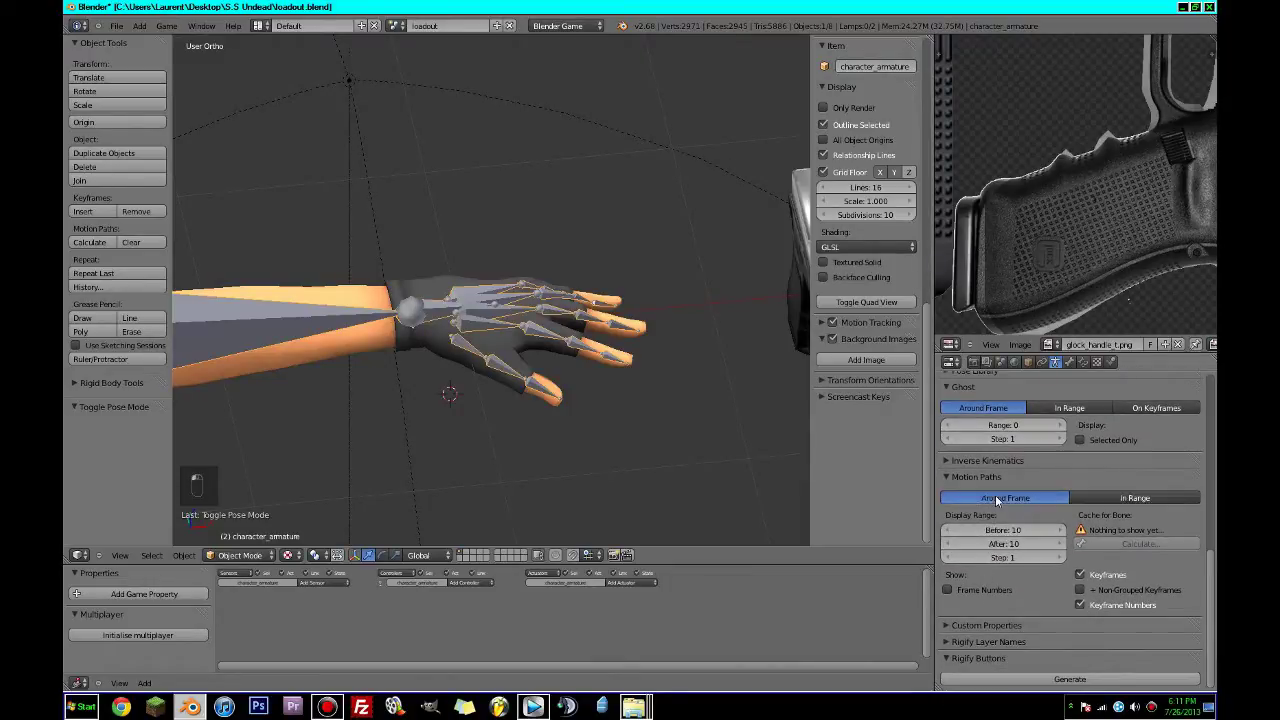
{"action": "left_click", "coordinate": [993, 476]}
Look through the armature's custom properties, the Rigify layer names and the active bone's settings.
{"action": "left_click", "coordinate": [999, 495]}
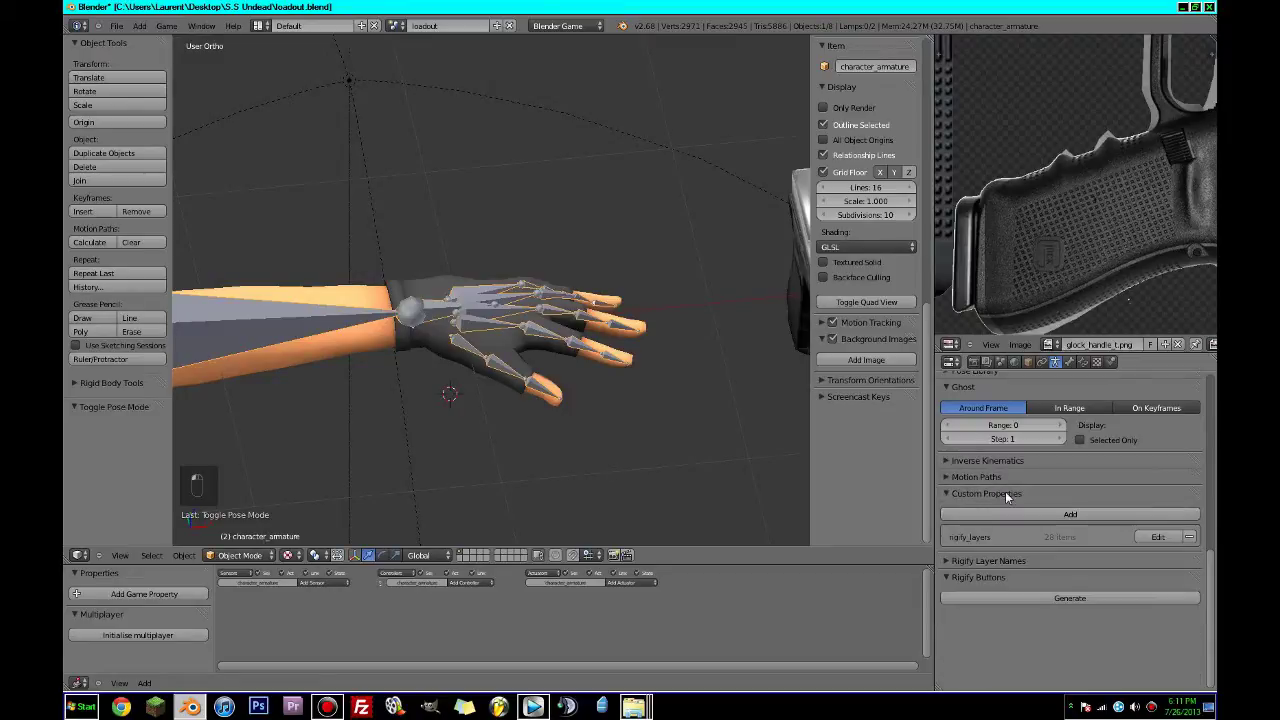
{"action": "left_click", "coordinate": [1002, 491]}
{"action": "left_click", "coordinate": [983, 511]}
{"action": "scroll", "coordinate": [983, 512], "scroll_direction": "down", "scroll_amount": 2}
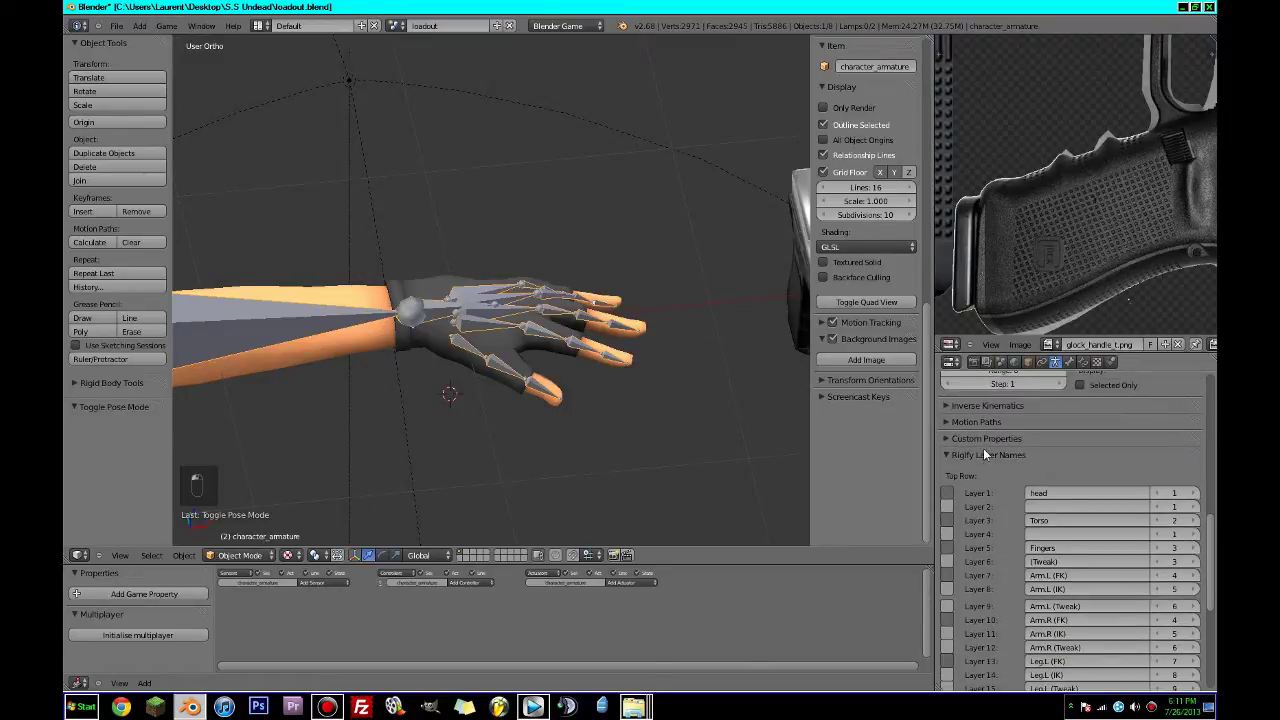
{"action": "left_click", "coordinate": [983, 454]}
{"action": "left_click", "coordinate": [966, 474]}
{"action": "left_click", "coordinate": [966, 474]}
{"action": "scroll", "coordinate": [1034, 391], "scroll_direction": "up", "scroll_amount": 4}
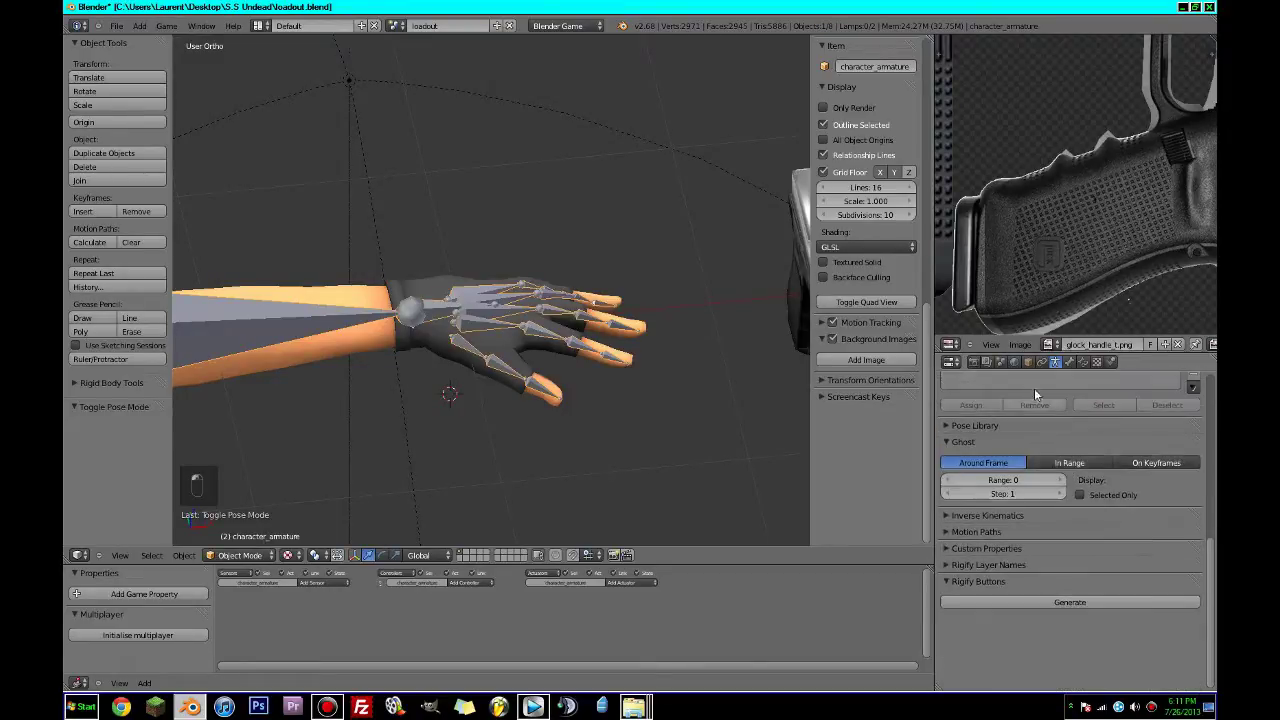
{"action": "left_click", "coordinate": [1069, 363]}
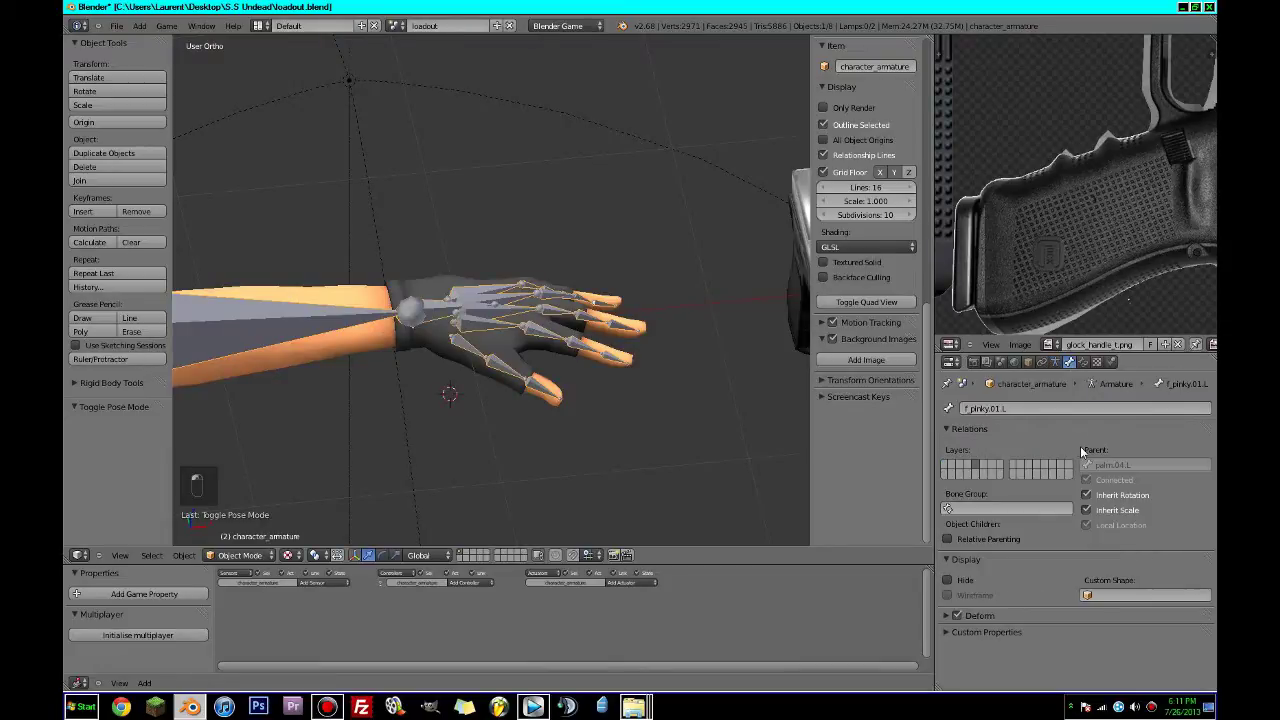
Save loadout.blend and run the game engine preview to check the arms and pistol.
{"action": "key", "text": "ctrl+s"}
{"action": "left_click", "coordinate": [636, 426]}
{"action": "middle_click_drag", "start_coordinate": [636, 426], "coordinate": [551, 419]}
{"action": "key", "text": "ctrl+s"}
{"action": "left_click", "coordinate": [532, 422]}
{"action": "key", "text": "p"}
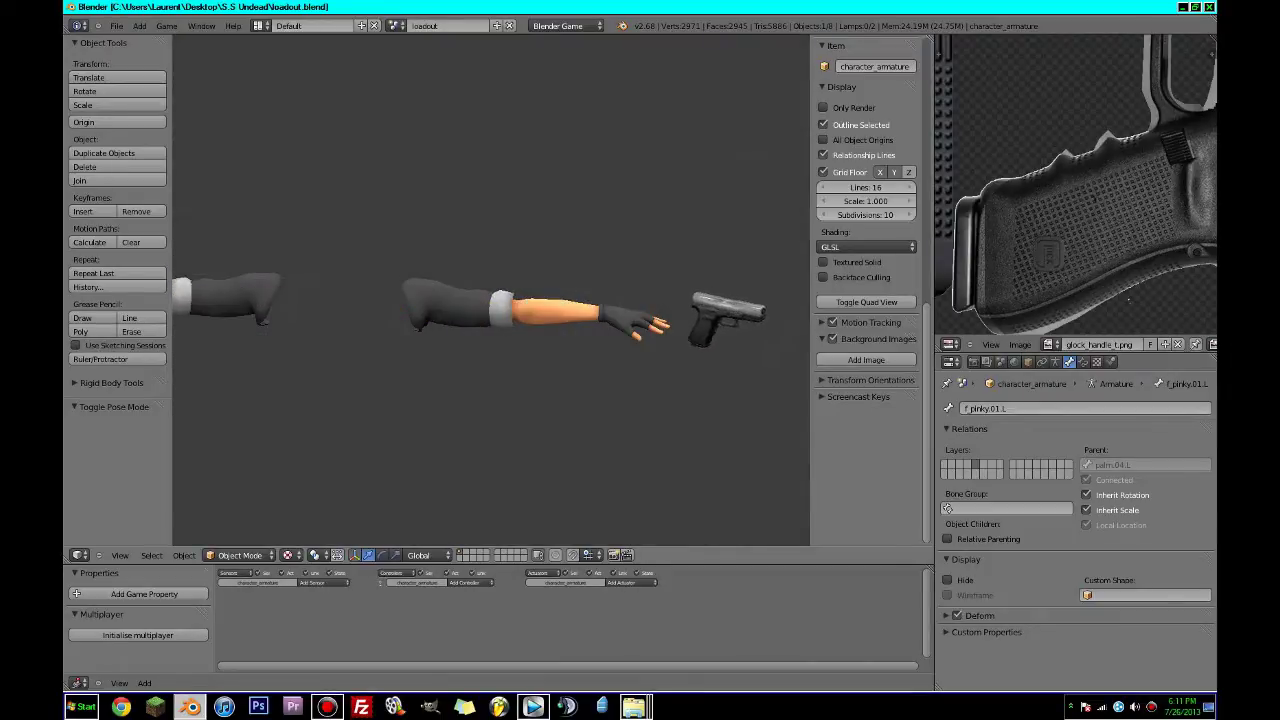
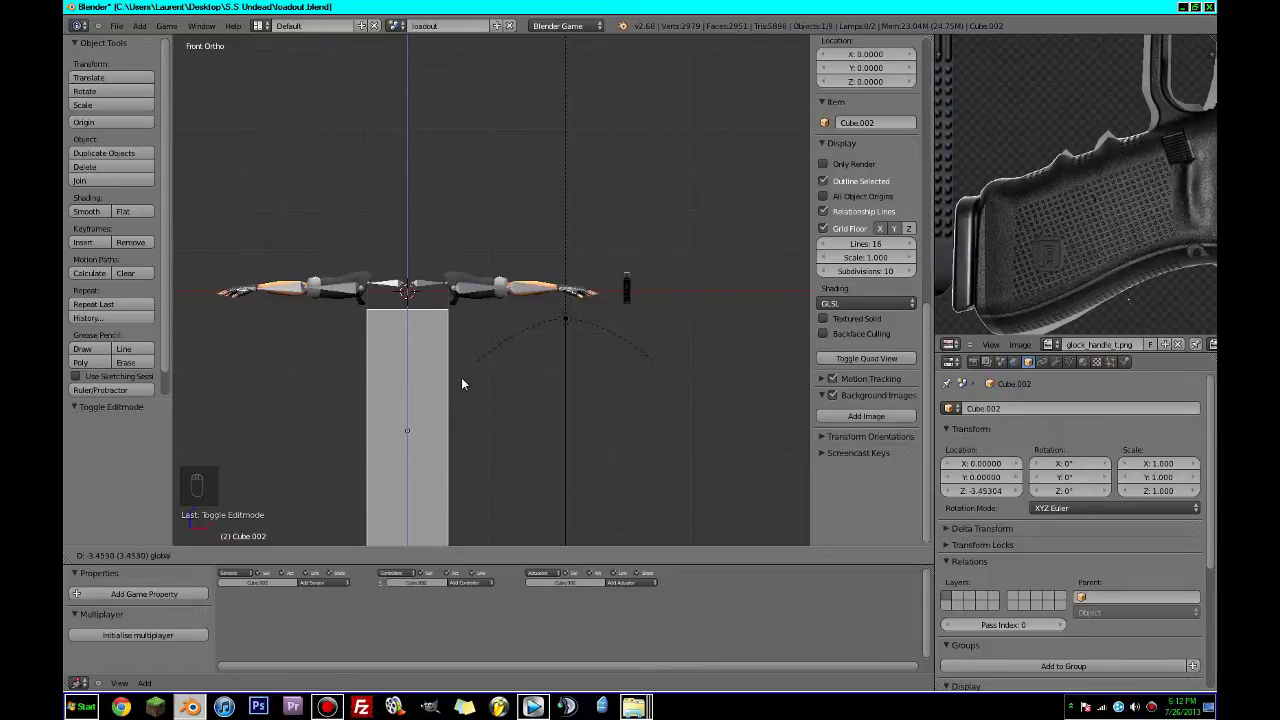
Lower the tall box along Z to about -3.81, beneath the arms.
{"action": "left_click", "coordinate": [459, 387]}
{"action": "scroll", "coordinate": [464, 374], "scroll_direction": "down", "scroll_amount": 4}
{"action": "scroll", "coordinate": [464, 374], "scroll_direction": "up", "scroll_amount": 4}
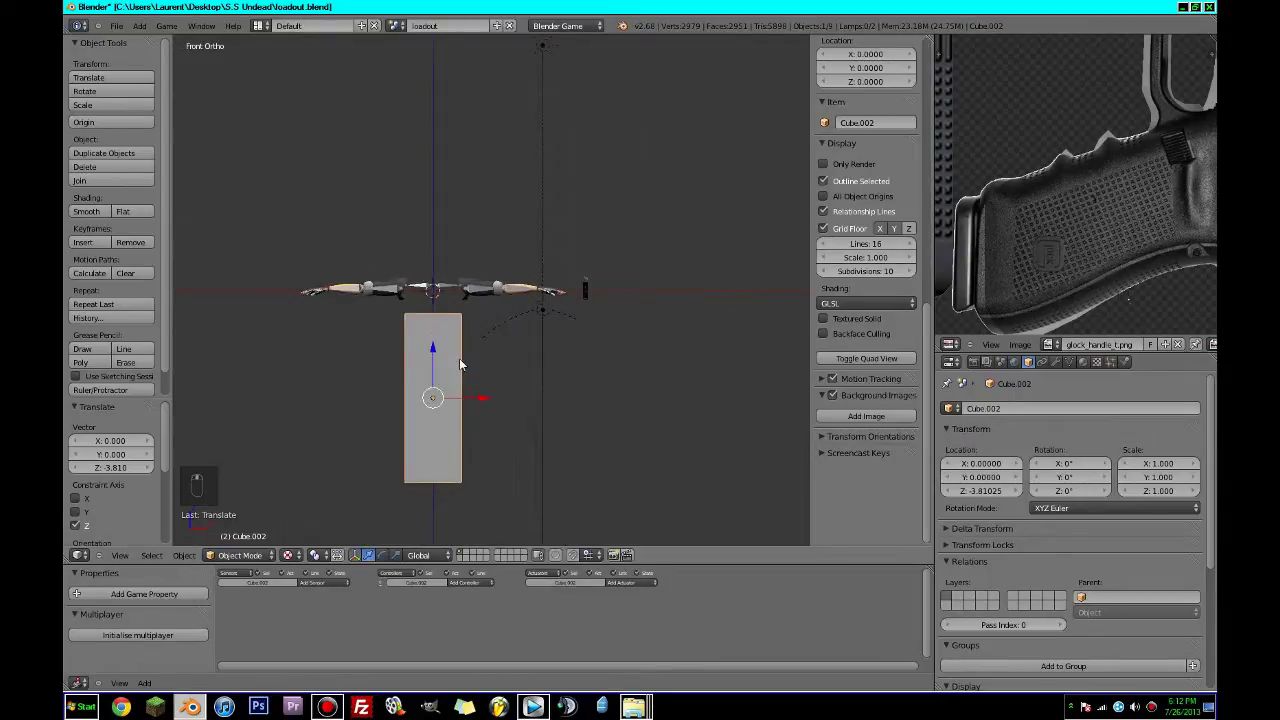
{"action": "key", "text": "Tab"}
{"action": "key", "text": "s"}
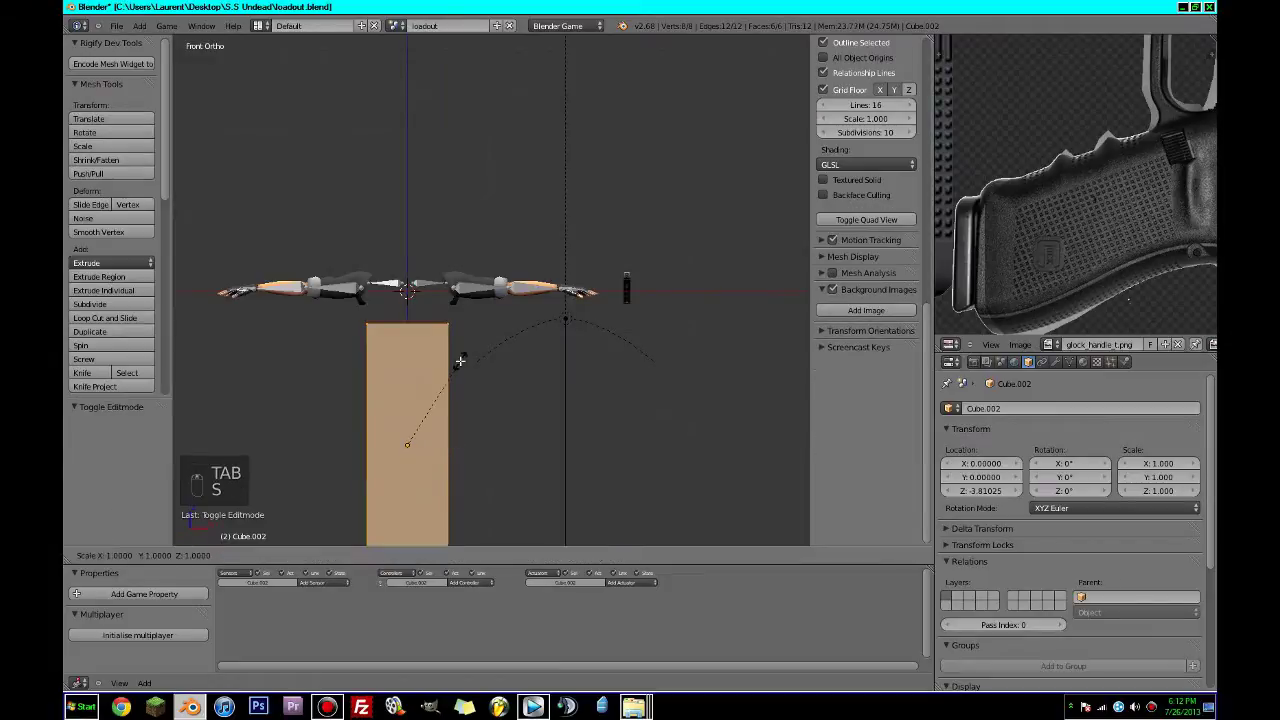
{"action": "right_click", "coordinate": [460, 360]}
{"action": "key", "text": "w"}
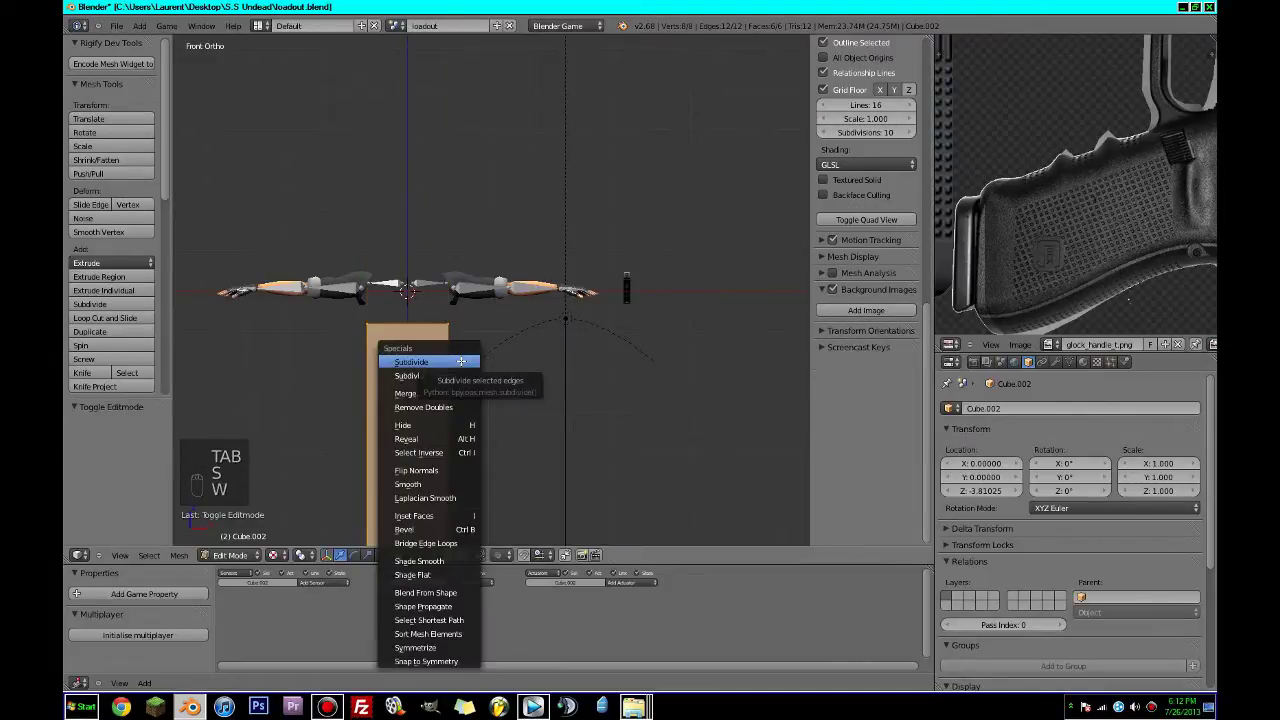
{"action": "type", "text": "sz-"}
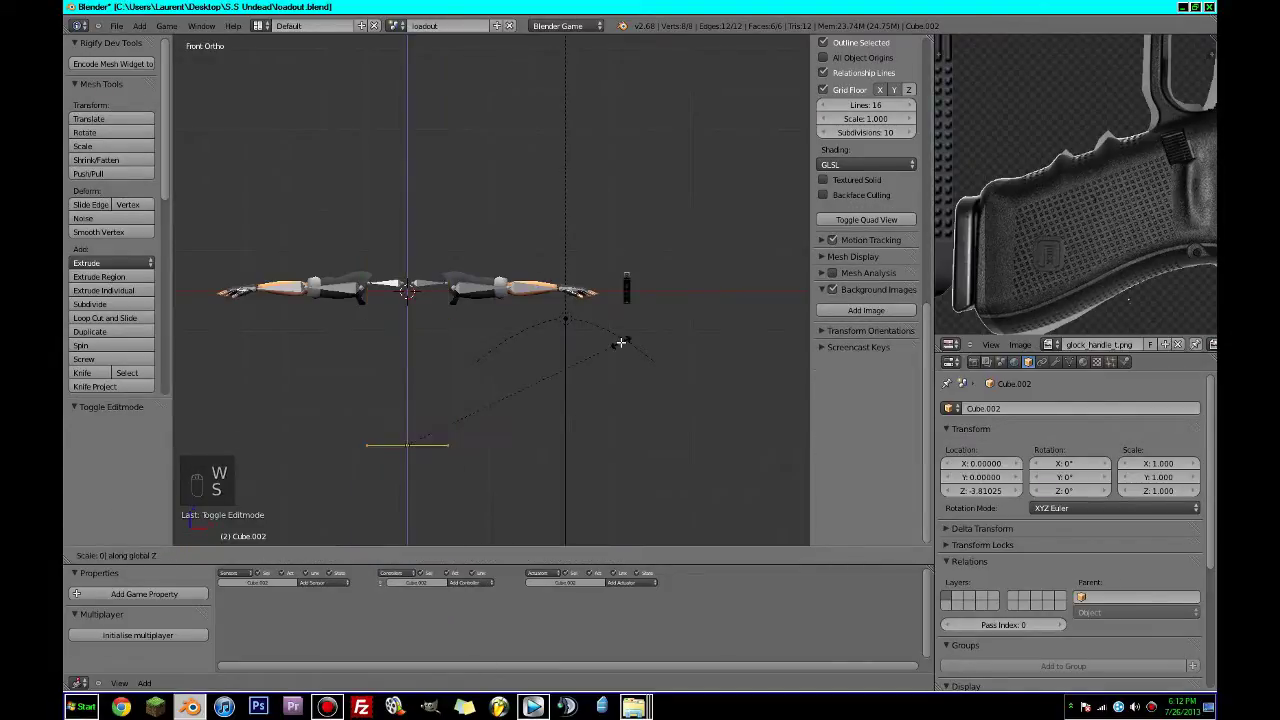
{"action": "type", "text": "1"}
{"action": "key", "text": "Return"}
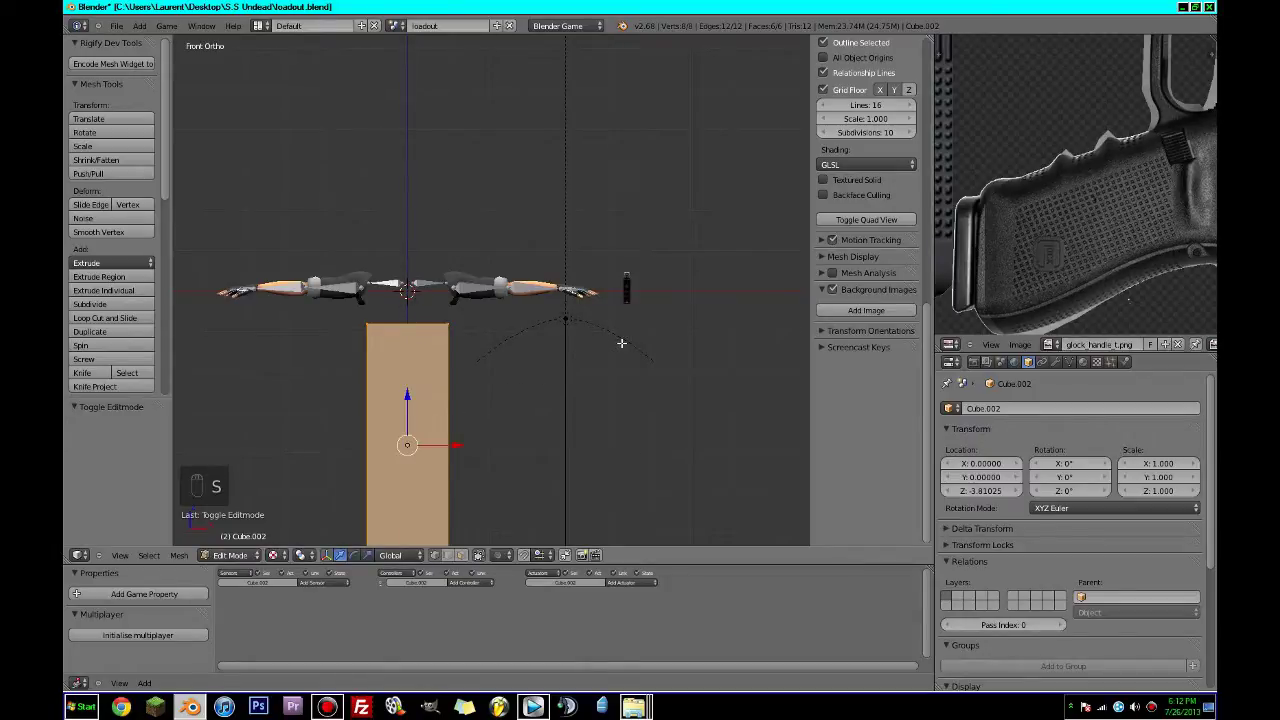
{"action": "type", "text": "s2"}
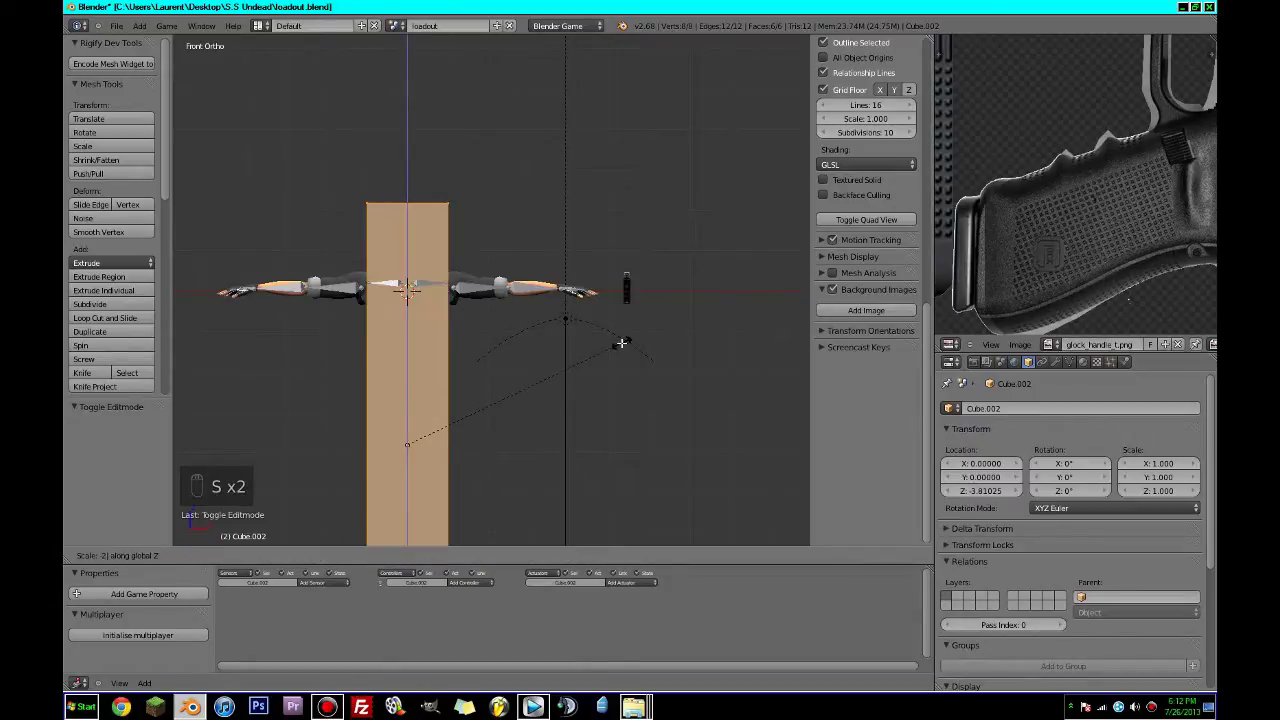
{"action": "right_click", "coordinate": [621, 342]}
Return to Object Mode, switch the viewport to solid shading and delete the tall box.
{"action": "key", "text": "Tab"}
{"action": "key", "text": "z"}
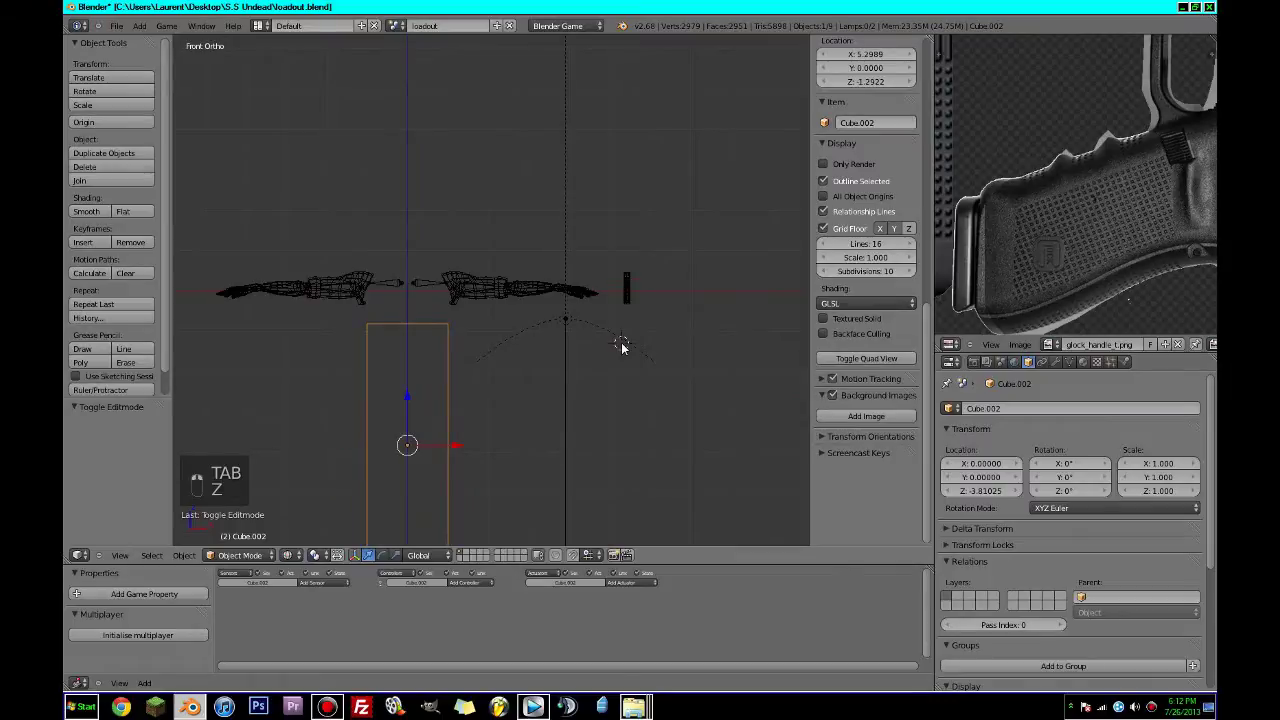
{"action": "key", "text": "z"}
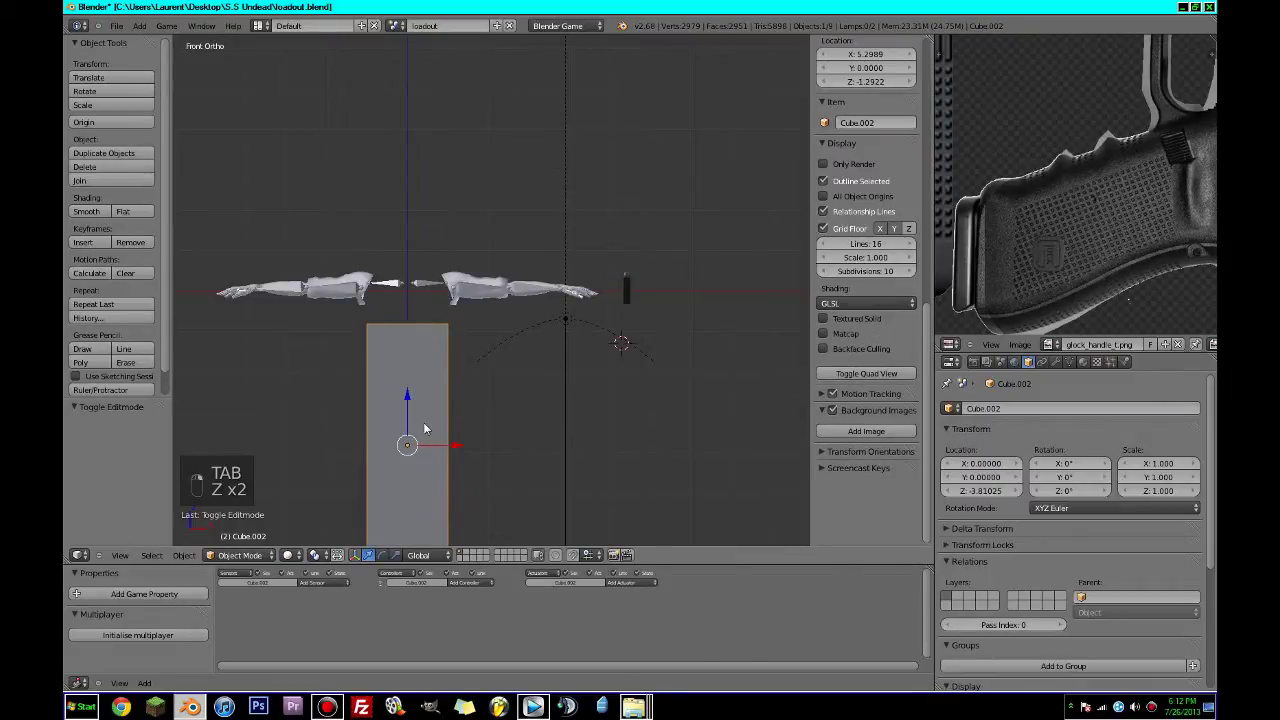
{"action": "key", "text": "x"}
{"action": "left_click", "coordinate": [423, 418]}
Snap the 3D cursor to the origin of character_armature.
{"action": "key", "text": "shift+s"}
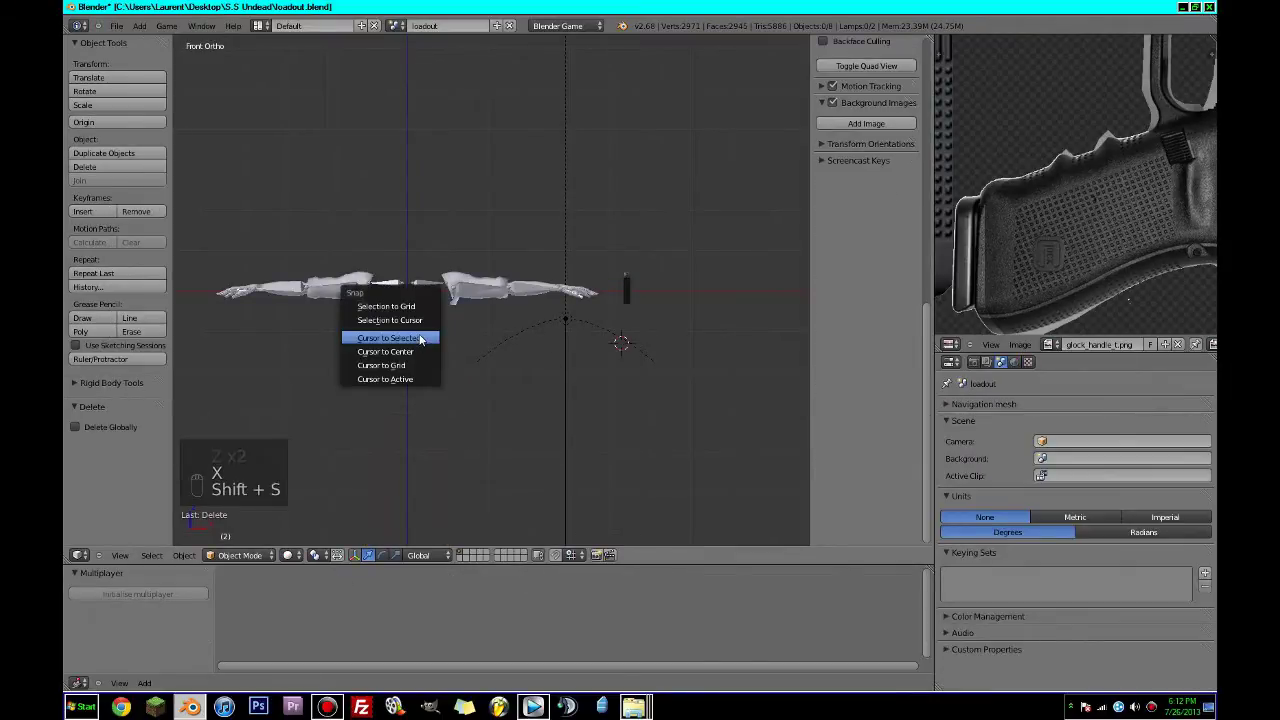
{"action": "left_click", "coordinate": [420, 339]}
{"action": "right_click", "coordinate": [435, 286]}
{"action": "key", "text": "shift+s"}
{"action": "left_click", "coordinate": [434, 287]}
{"action": "key", "text": "Tab"}
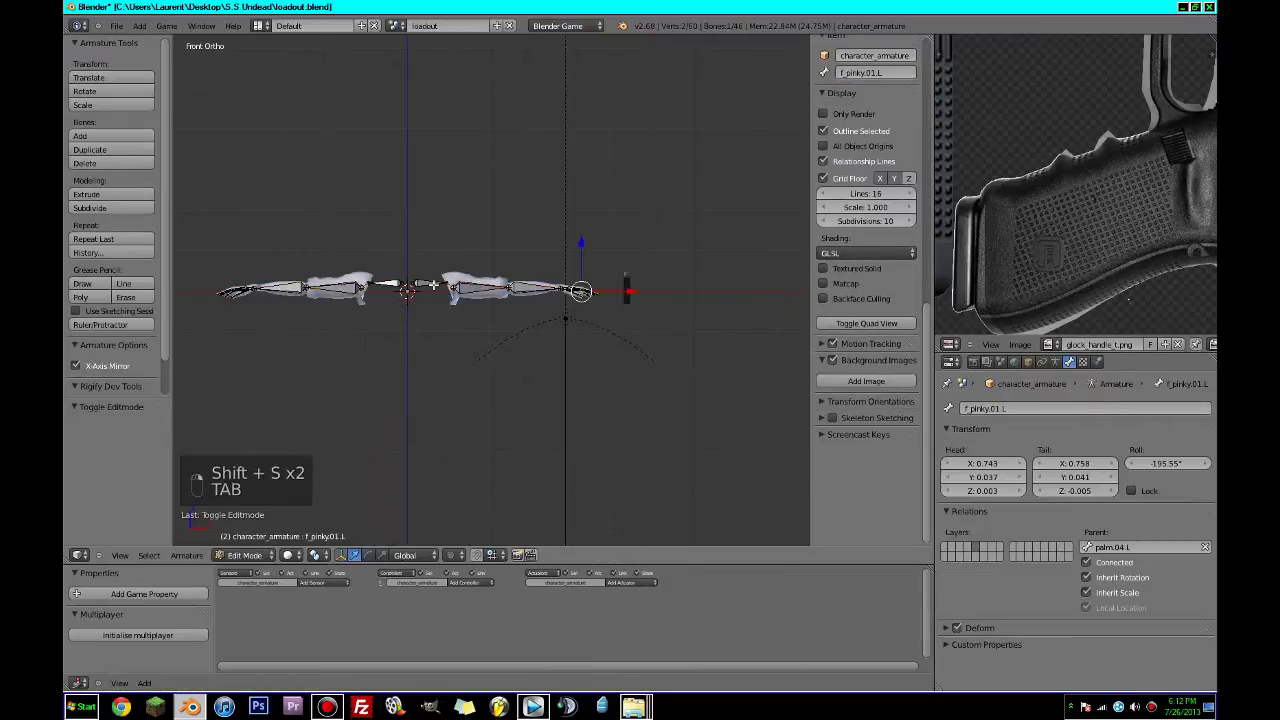
{"action": "key", "text": "Tab"}
Add a cube at the 3D cursor, stretch its mesh about 2.18 times along Z and widen it slightly in X and Y.
{"action": "key", "text": "shift+a"}
{"action": "left_click", "coordinate": [485, 302]}
{"action": "key", "text": "Tab"}
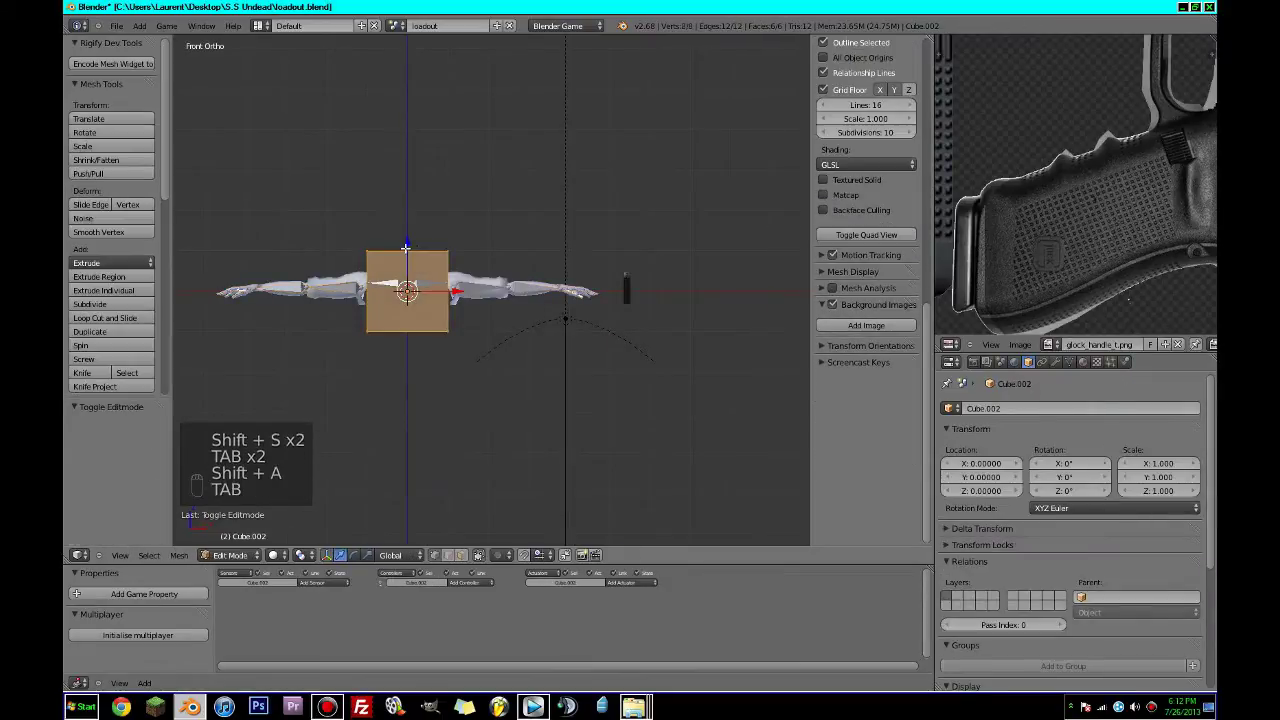
{"action": "key", "text": "s"}
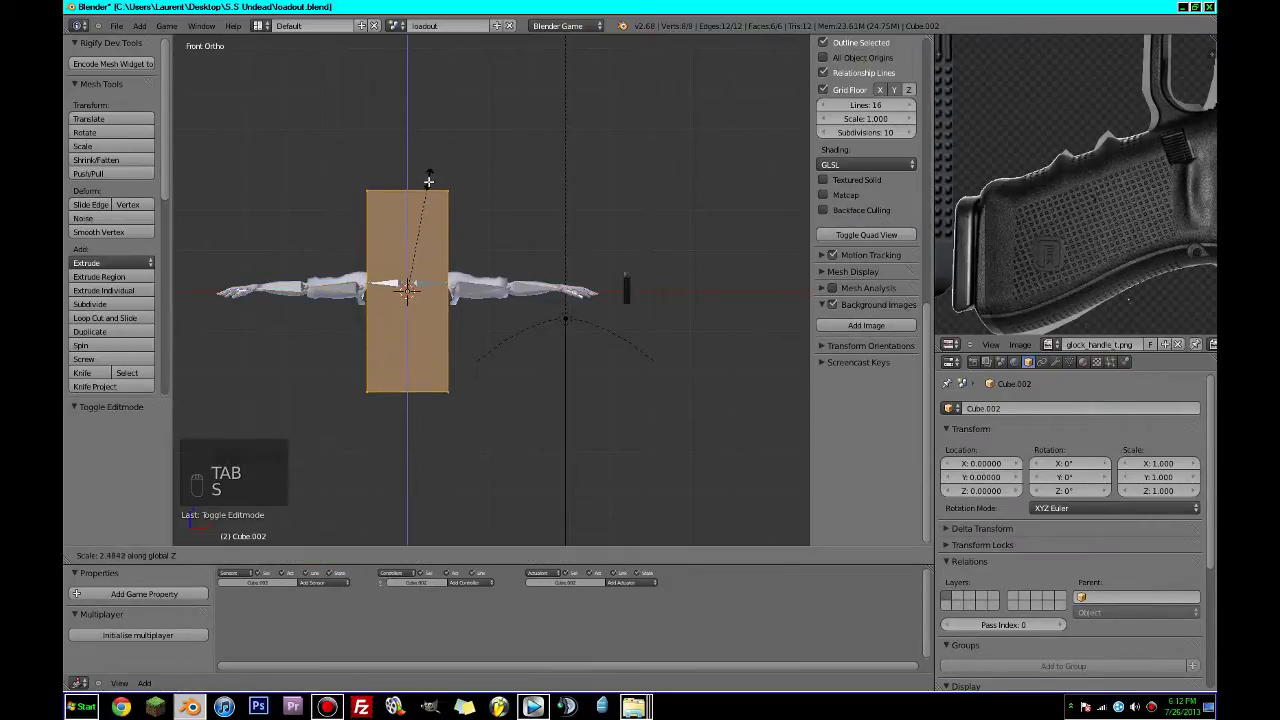
{"action": "left_click", "coordinate": [460, 209]}
{"action": "key", "text": "s"}
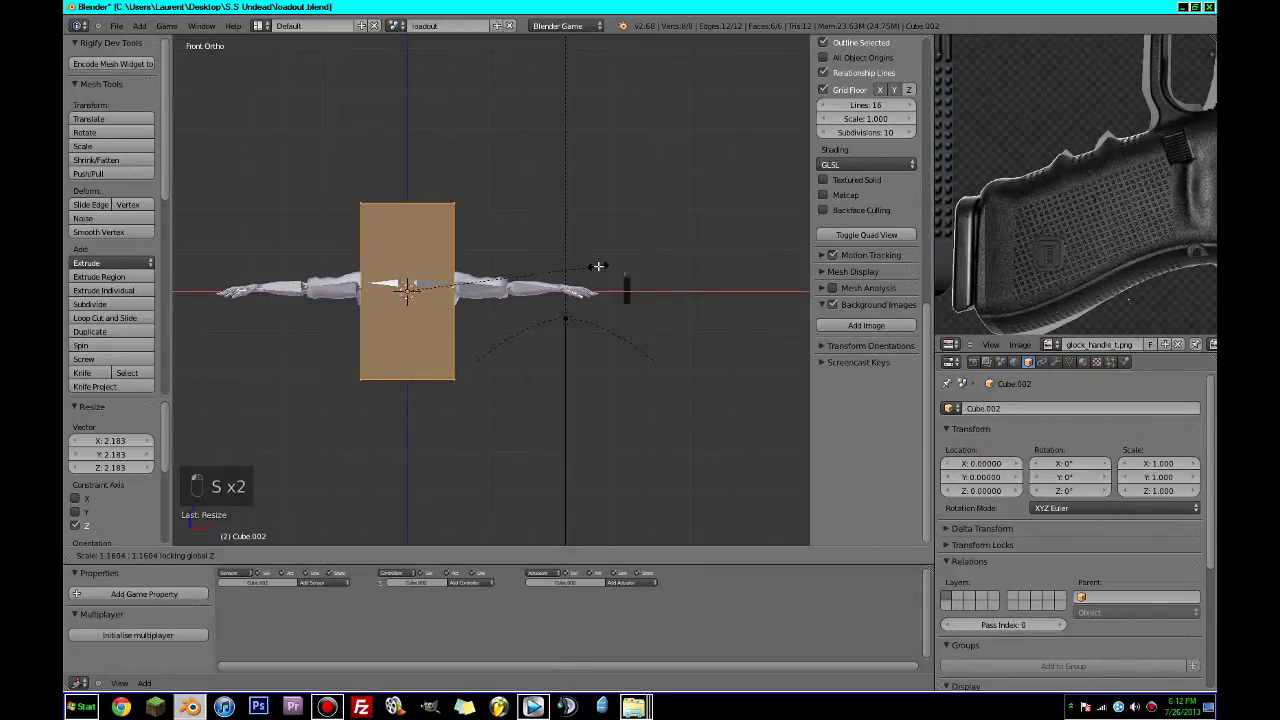
{"action": "left_click", "coordinate": [605, 272]}
{"action": "key", "text": "Tab"}
Lengthen the box a little more along Z and lower it to about Z -2.76, just beneath the arms.
{"action": "left_click_drag", "start_coordinate": [408, 252], "coordinate": [424, 350]}
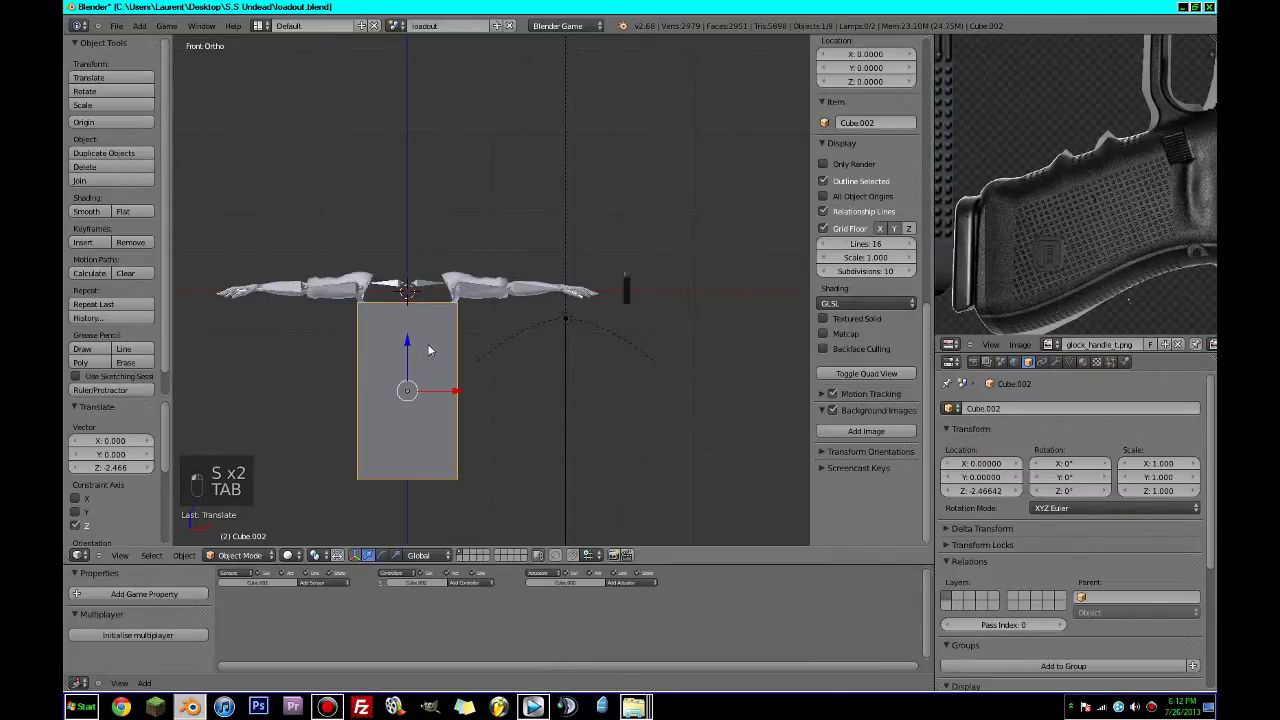
{"action": "key", "text": "Tab"}
{"action": "key", "text": "shift+s"}
{"action": "left_click", "coordinate": [534, 343]}
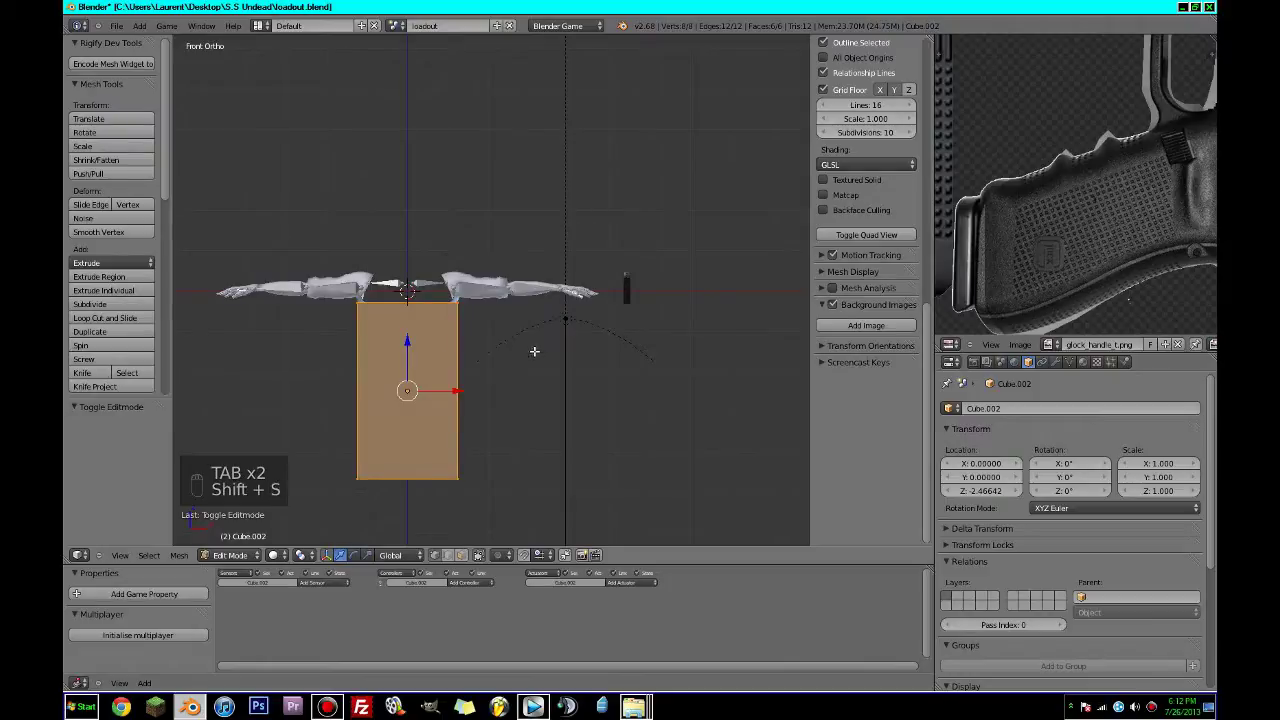
{"action": "key", "text": "s"}
{"action": "key", "text": "z"}
{"action": "left_click", "coordinate": [540, 338]}
{"action": "key", "text": "Tab"}
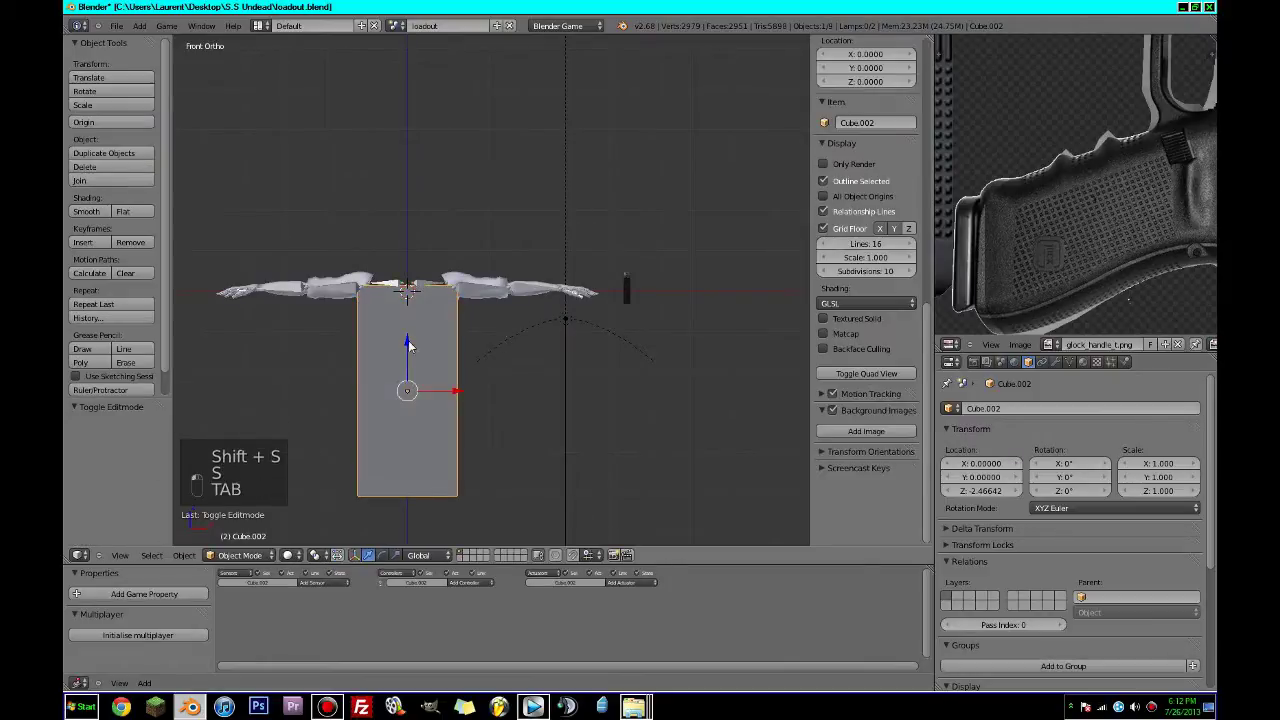
{"action": "left_click_drag", "start_coordinate": [414, 352], "coordinate": [410, 368]}
Snap the 3D cursor to the box and add a second cube there.
{"action": "scroll", "coordinate": [412, 366], "scroll_direction": "up", "scroll_amount": 4}
{"action": "middle_click_drag", "start_coordinate": [417, 362], "coordinate": [530, 389], "text": "shift"}
{"action": "key", "text": "shift+s"}
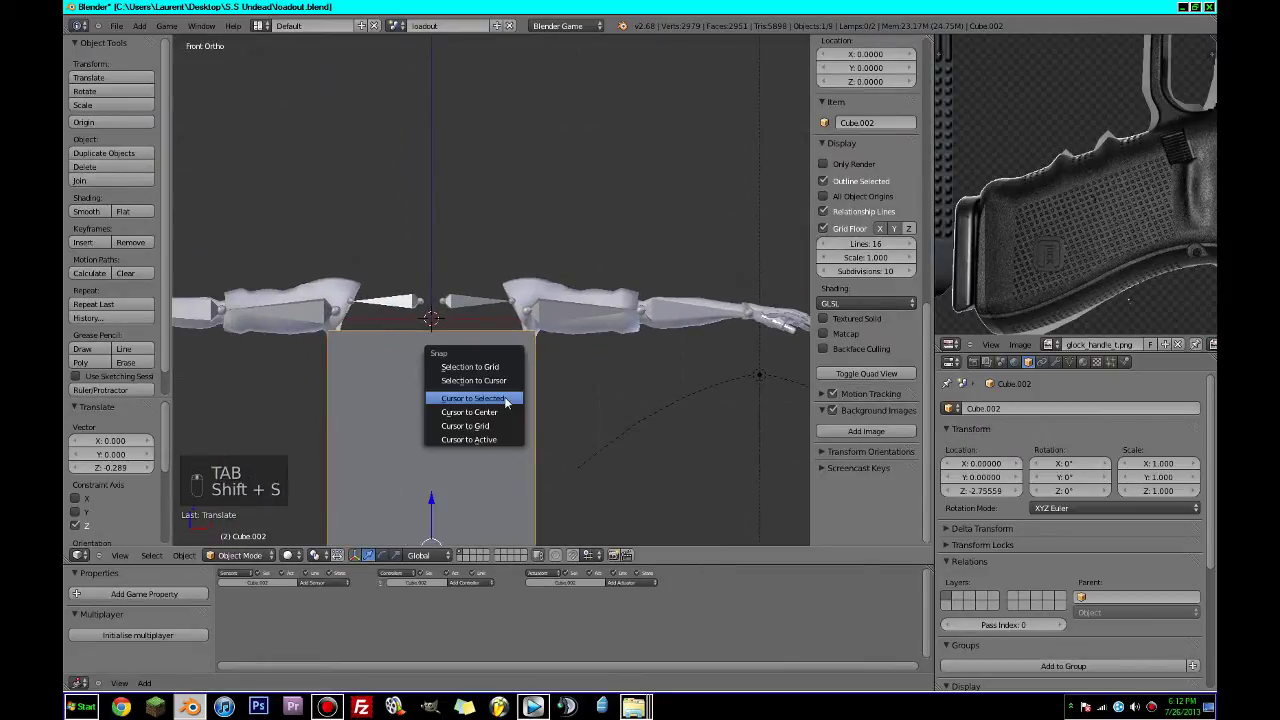
{"action": "left_click", "coordinate": [506, 397]}
{"action": "scroll", "coordinate": [502, 402], "scroll_direction": "down", "scroll_amount": 4}
{"action": "key", "text": "shift+a"}
{"action": "mouse_move", "coordinate": [495, 418]}
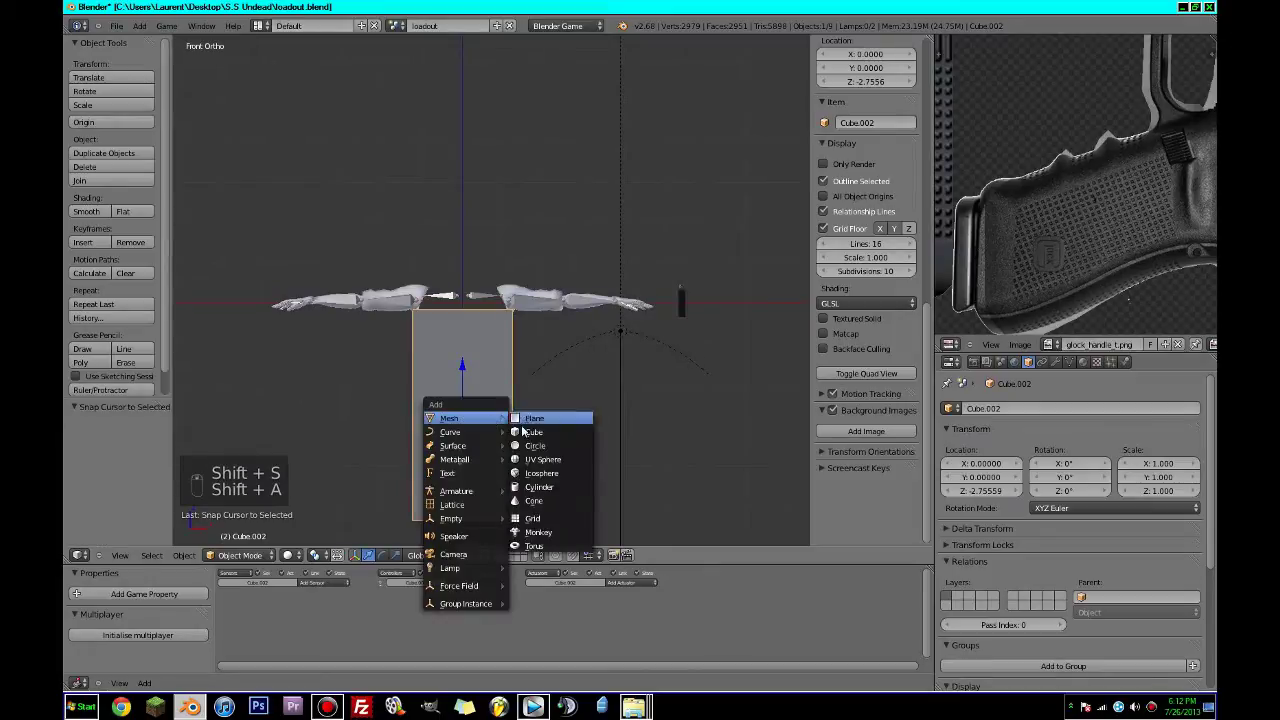
{"action": "left_click", "coordinate": [541, 433]}
Raise the new cube above the box, scale its mesh down and lower it about 0.51 between the shoulders.
{"action": "left_click_drag", "start_coordinate": [466, 382], "coordinate": [488, 235]}
{"action": "scroll", "coordinate": [488, 235], "scroll_direction": "up", "scroll_amount": 2}
{"action": "key", "text": "Tab"}
{"action": "key", "text": "s"}
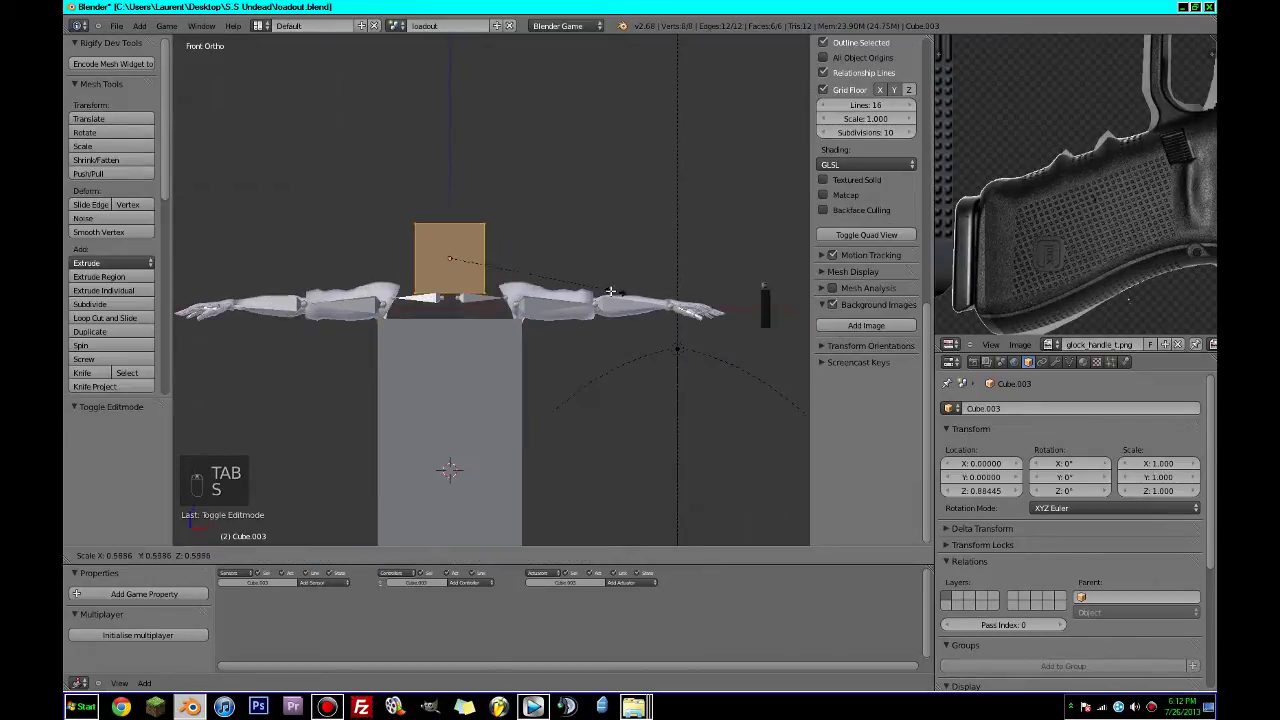
{"action": "left_click", "coordinate": [567, 288]}
{"action": "key", "text": "Tab"}
{"action": "left_click_drag", "start_coordinate": [451, 217], "coordinate": [459, 248]}
Try to move the small cube and character_arms about -0.79 along Y, and undo the move.
{"action": "middle_click_drag", "start_coordinate": [492, 284], "coordinate": [445, 300]}
{"action": "right_click", "coordinate": [457, 287], "text": "shift"}
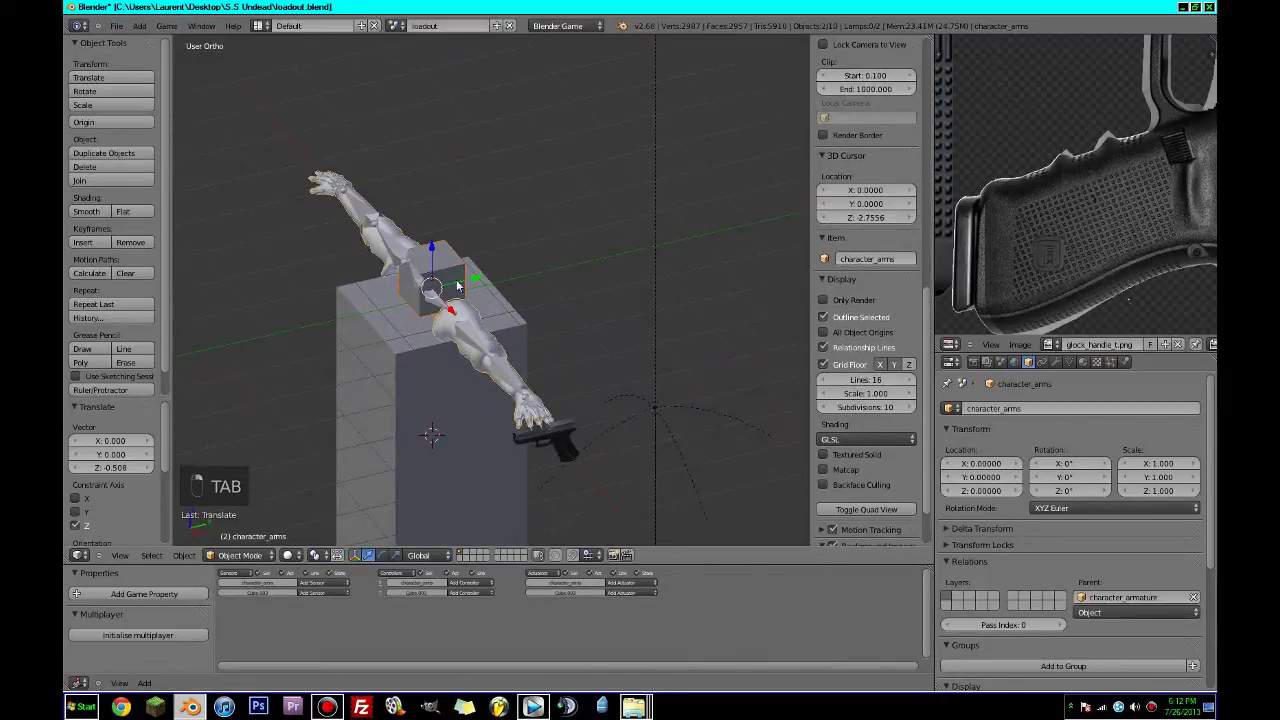
{"action": "left_click_drag", "start_coordinate": [474, 276], "coordinate": [433, 289]}
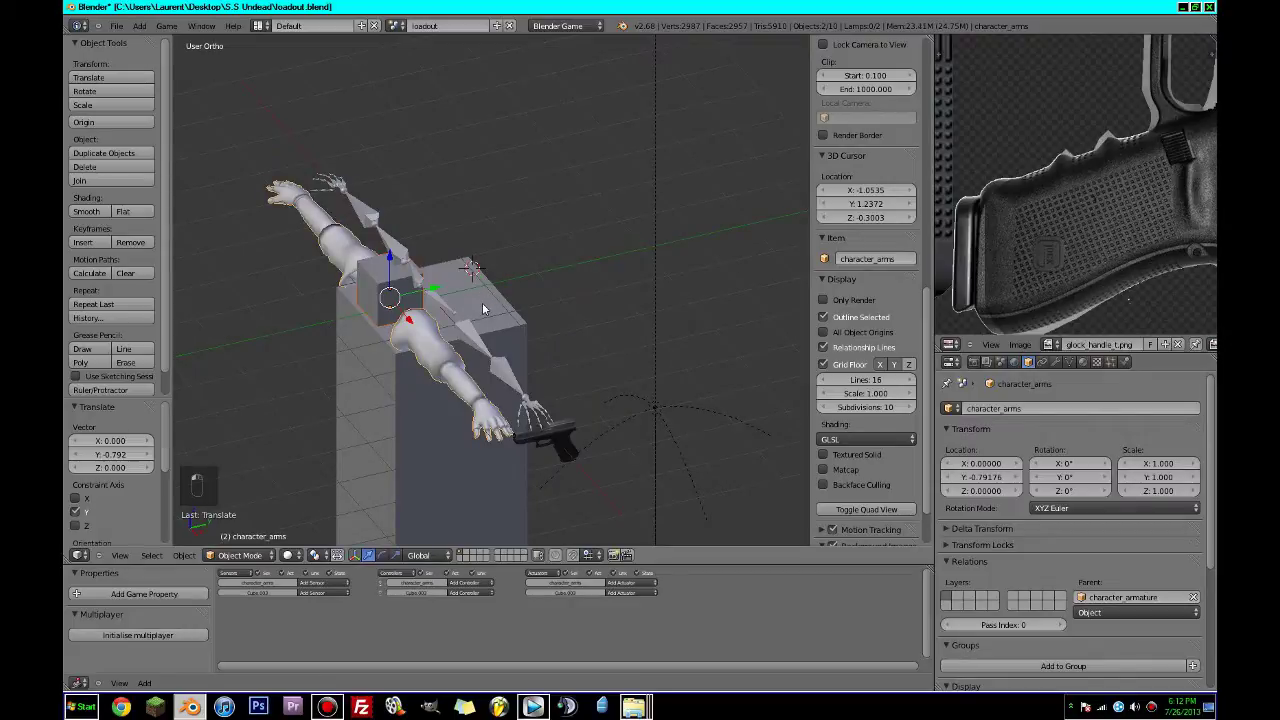
{"action": "key", "text": "ctrl+z"}
{"action": "key", "text": "ctrl+z"}
{"action": "key", "text": "ctrl+z"}
{"action": "key", "text": "ctrl+z"}
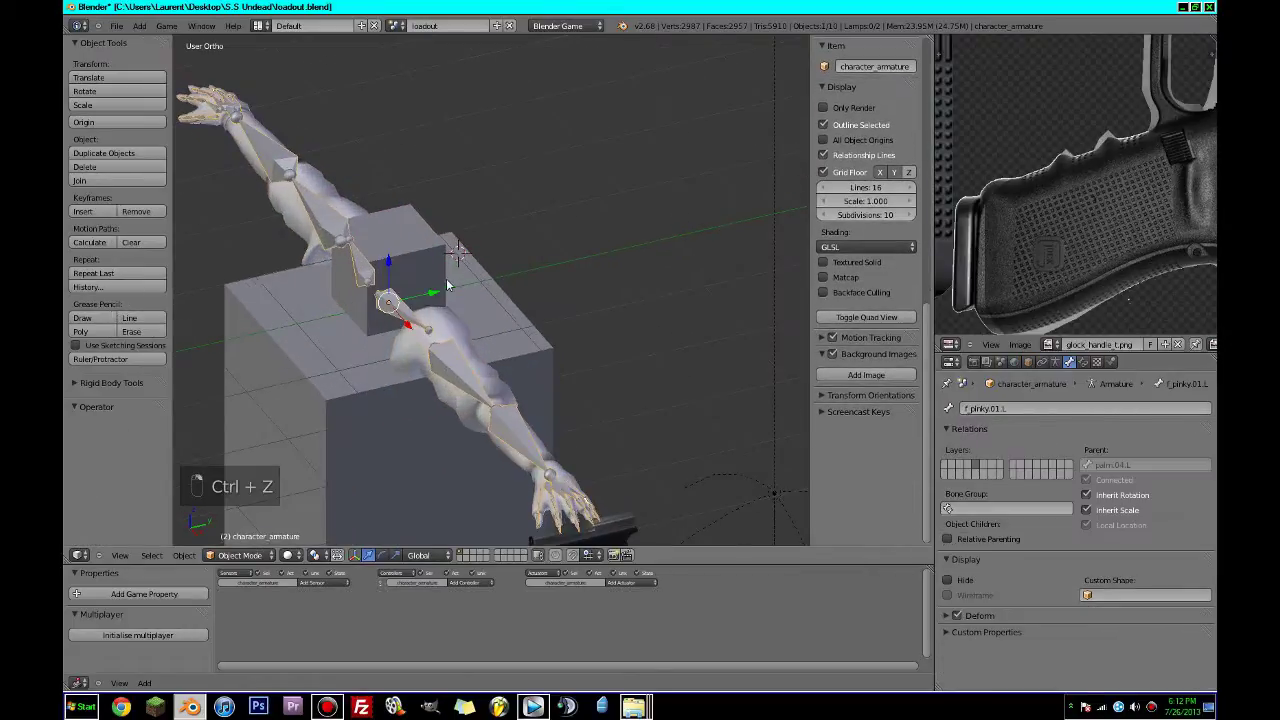
Move the small cube together with character_armature about -0.645 along Y and save the file.
{"action": "right_click", "coordinate": [412, 262], "text": "shift"}
{"action": "left_click_drag", "start_coordinate": [433, 277], "coordinate": [375, 298]}
{"action": "scroll", "coordinate": [383, 345], "scroll_direction": "down", "scroll_amount": 2}
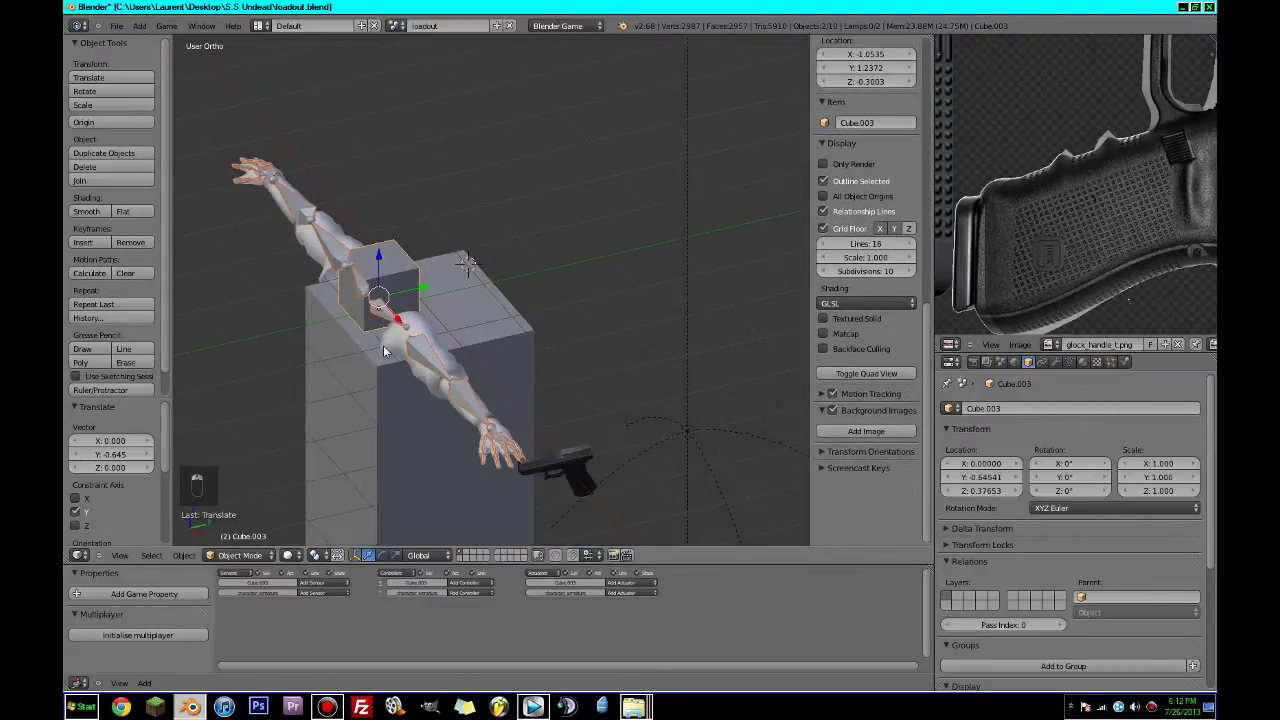
{"action": "key", "text": "ctrl+s"}
{"action": "left_click", "coordinate": [383, 345]}
Move the large box about -0.63 along Y in a top wireframe view, centring it under the arms.
{"action": "middle_click_drag", "start_coordinate": [500, 371], "coordinate": [500, 405]}
{"action": "right_click", "coordinate": [455, 379]}
{"action": "key", "text": "KP_7"}
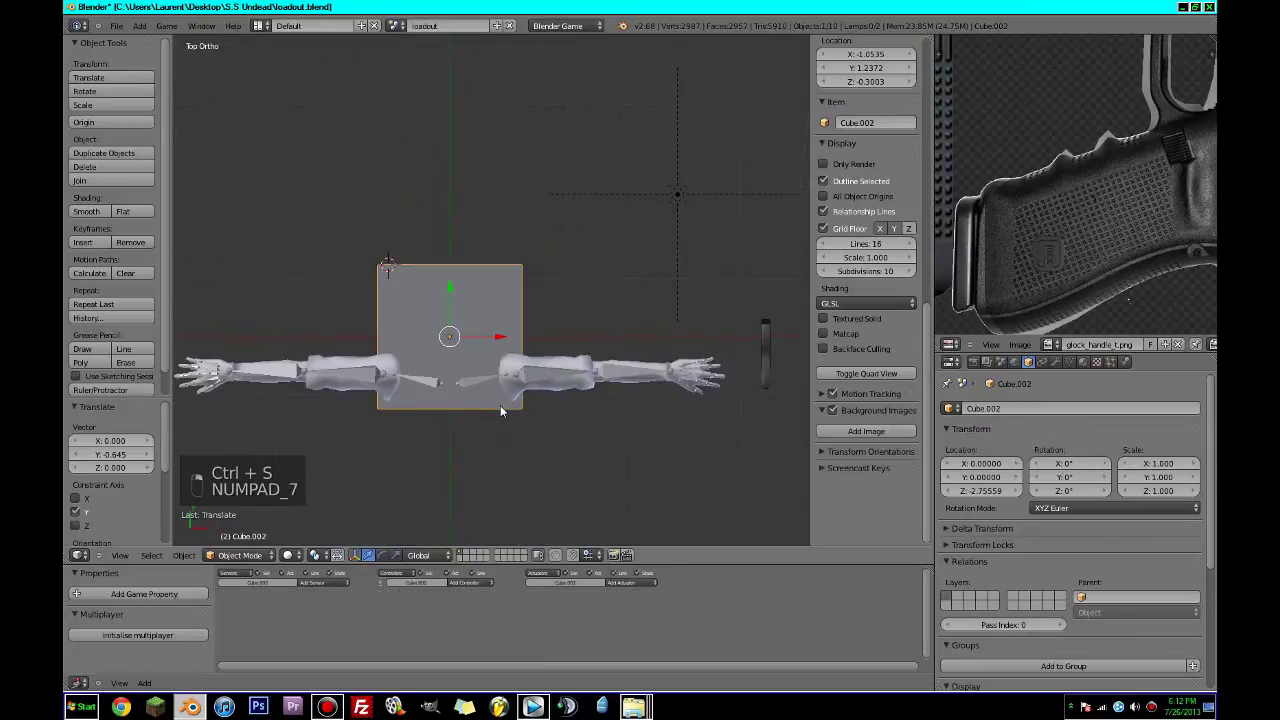
{"action": "key", "text": "z"}
{"action": "left_click_drag", "start_coordinate": [449, 290], "coordinate": [458, 331]}
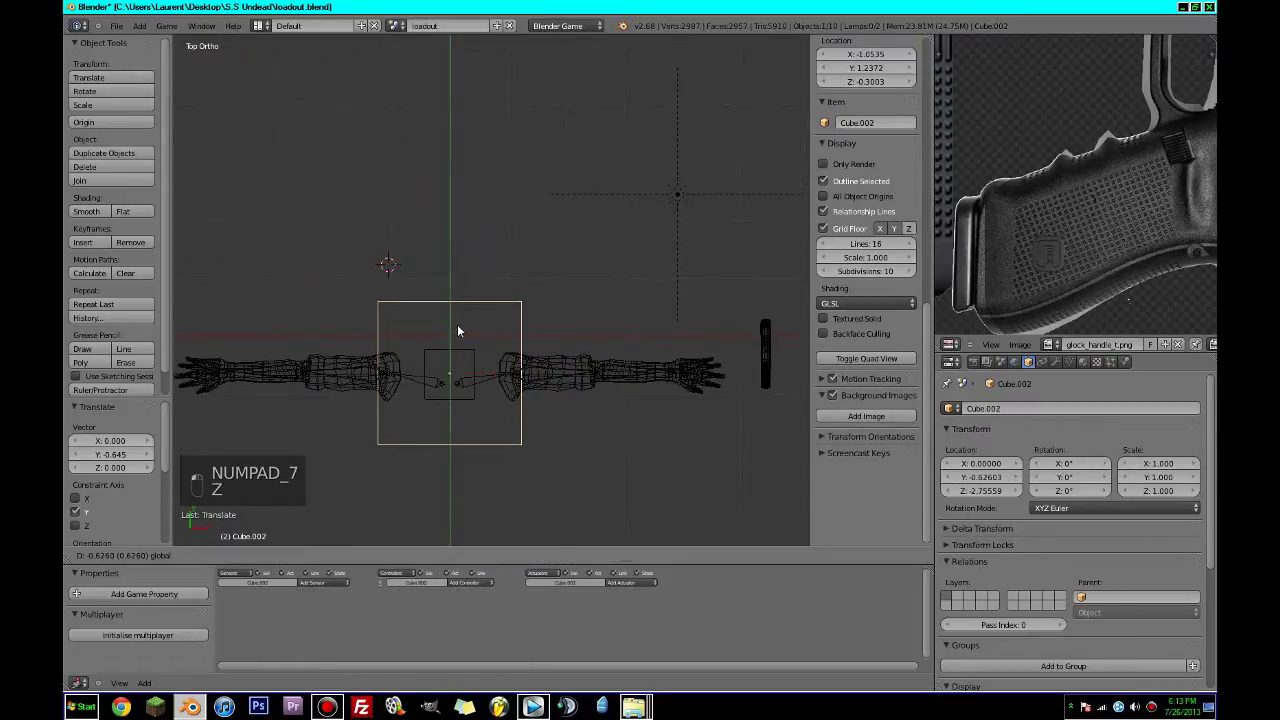
Scale the large box's mesh to about 0.7 in X and Y, excluding Z, and save the file.
{"action": "key", "text": "Tab"}
{"action": "key", "text": "s"}
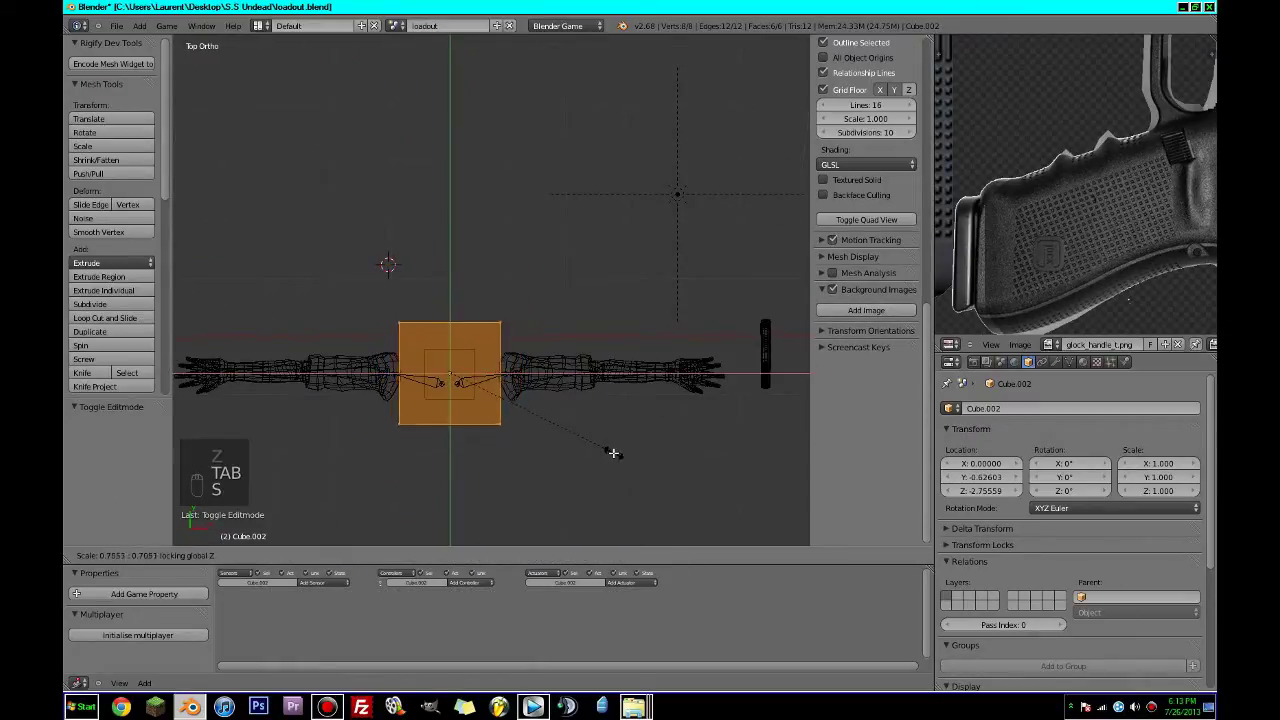
{"action": "left_click", "coordinate": [594, 449]}
{"action": "key", "text": "Tab"}
{"action": "middle_click_drag", "start_coordinate": [595, 449], "coordinate": [582, 382]}
{"action": "key", "text": "ctrl+s"}
{"action": "left_click", "coordinate": [574, 401]}
Return the 3D view to solid shading in Object Mode.
{"action": "key", "text": "Tab"}
{"action": "key", "text": "z"}
{"action": "key", "text": "Tab"}
{"action": "mouse_move", "coordinate": [529, 457]}
{"action": "middle_mouse_down"}
{"action": "mouse_move", "coordinate": [580, 376]}
{"action": "mouse_move", "coordinate": [400, 337]}
{"action": "middle_mouse_up"}
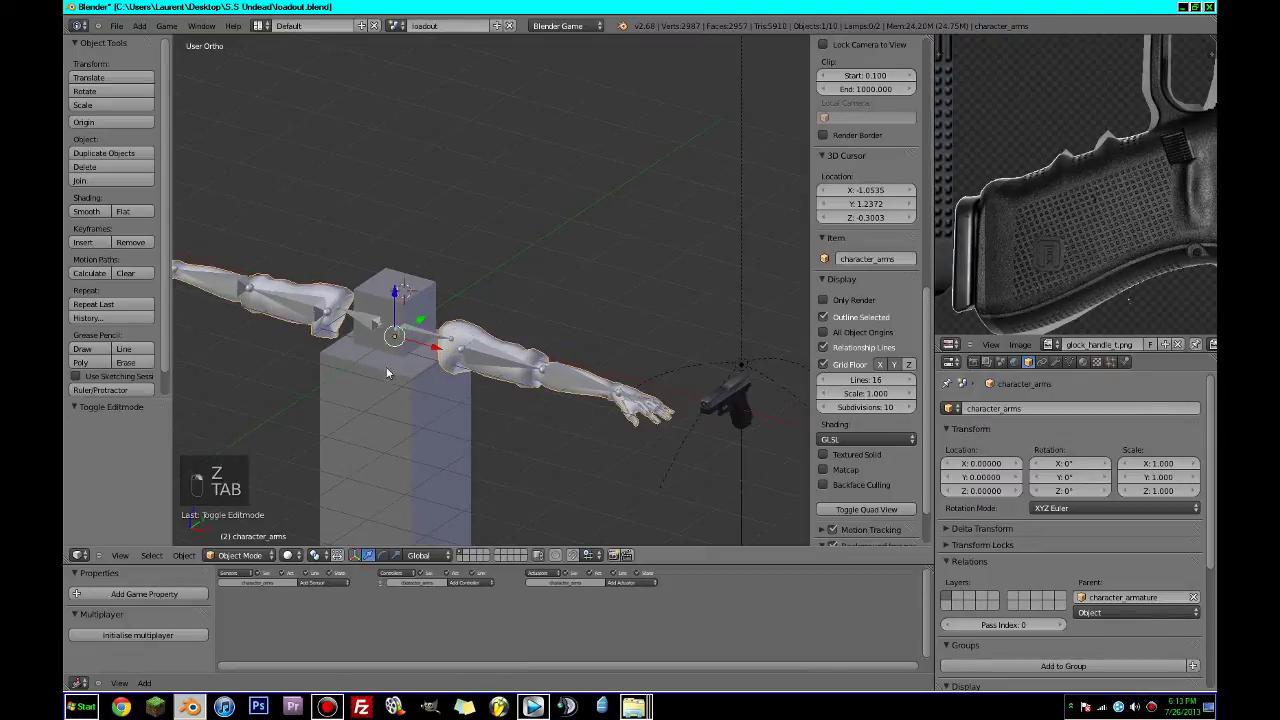
Rename the large box as character_box and the small cube as character_head.
{"action": "left_click", "coordinate": [1008, 409]}
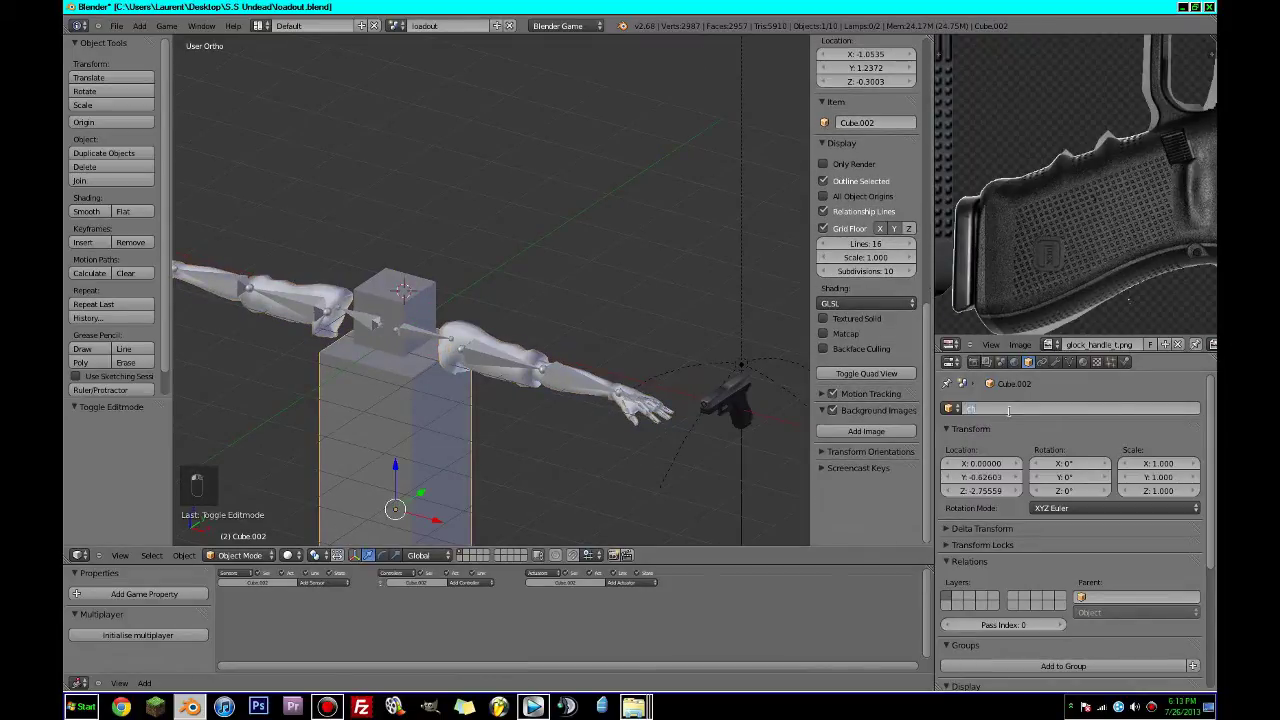
{"action": "type", "text": "character_box"}
{"action": "key", "text": "Return"}
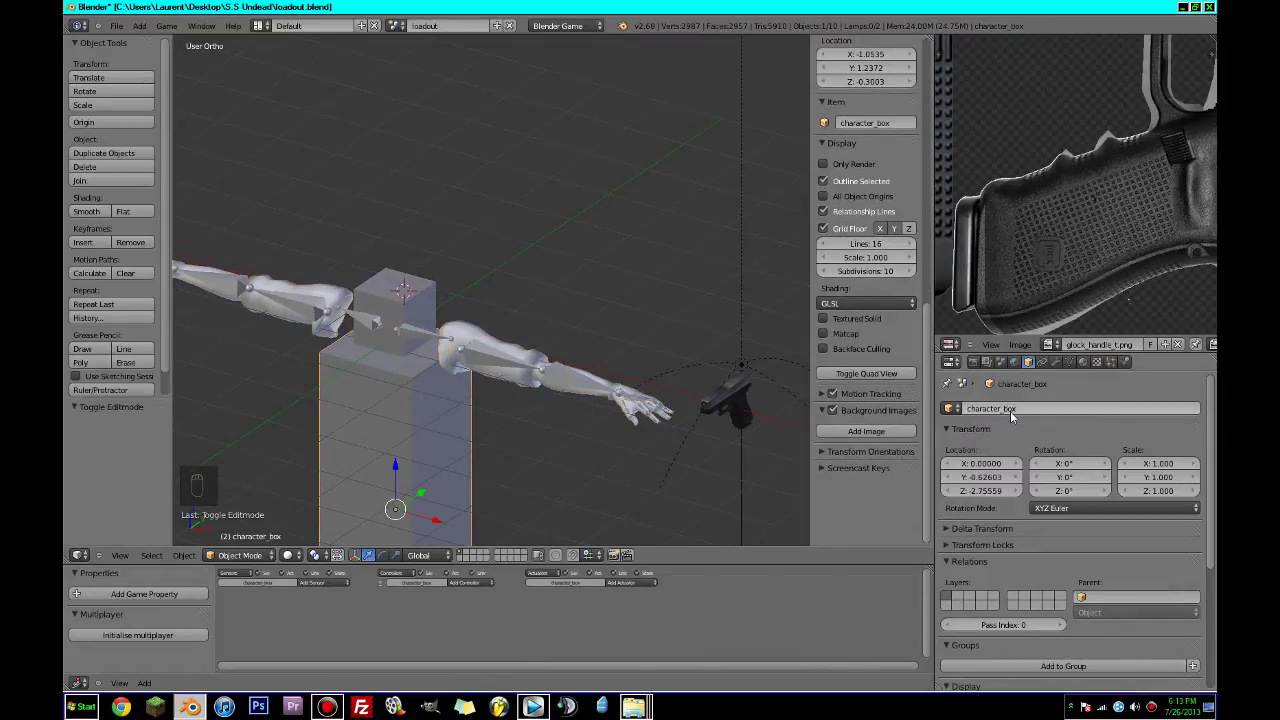
{"action": "right_click", "coordinate": [377, 318]}
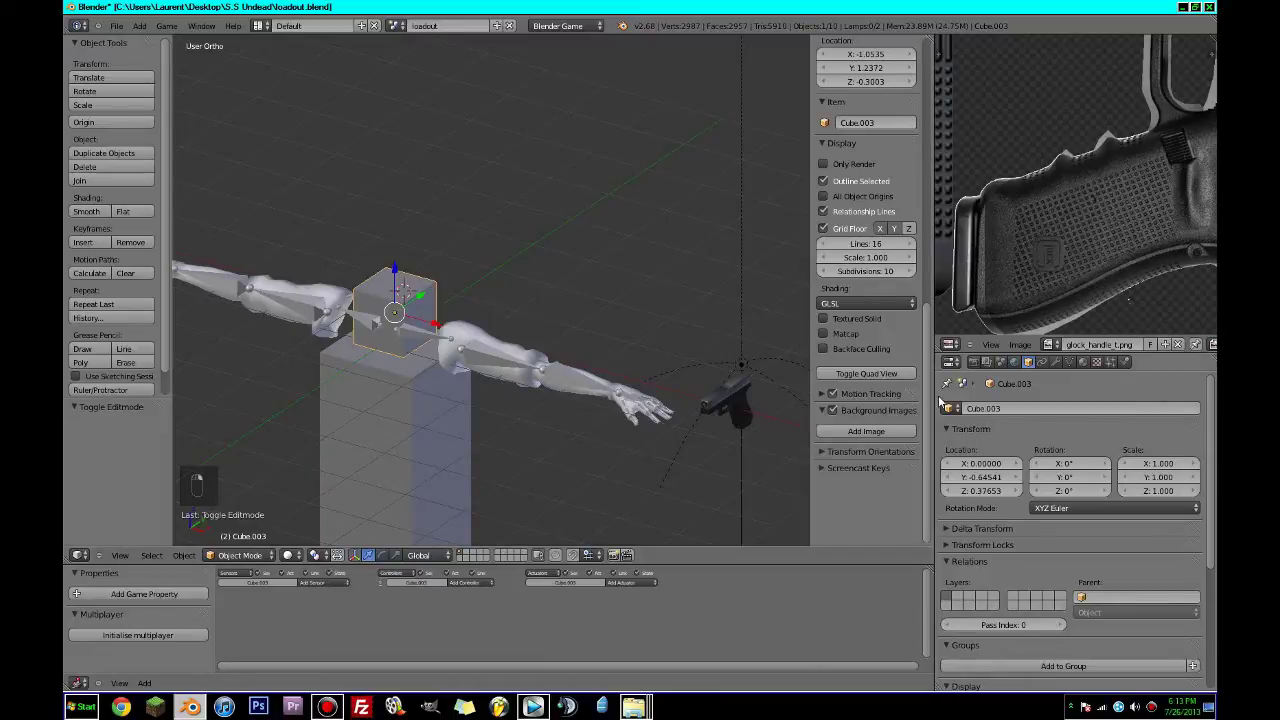
{"action": "left_click", "coordinate": [1000, 403]}
{"action": "type", "text": "character_head"}
{"action": "key", "text": "Return"}
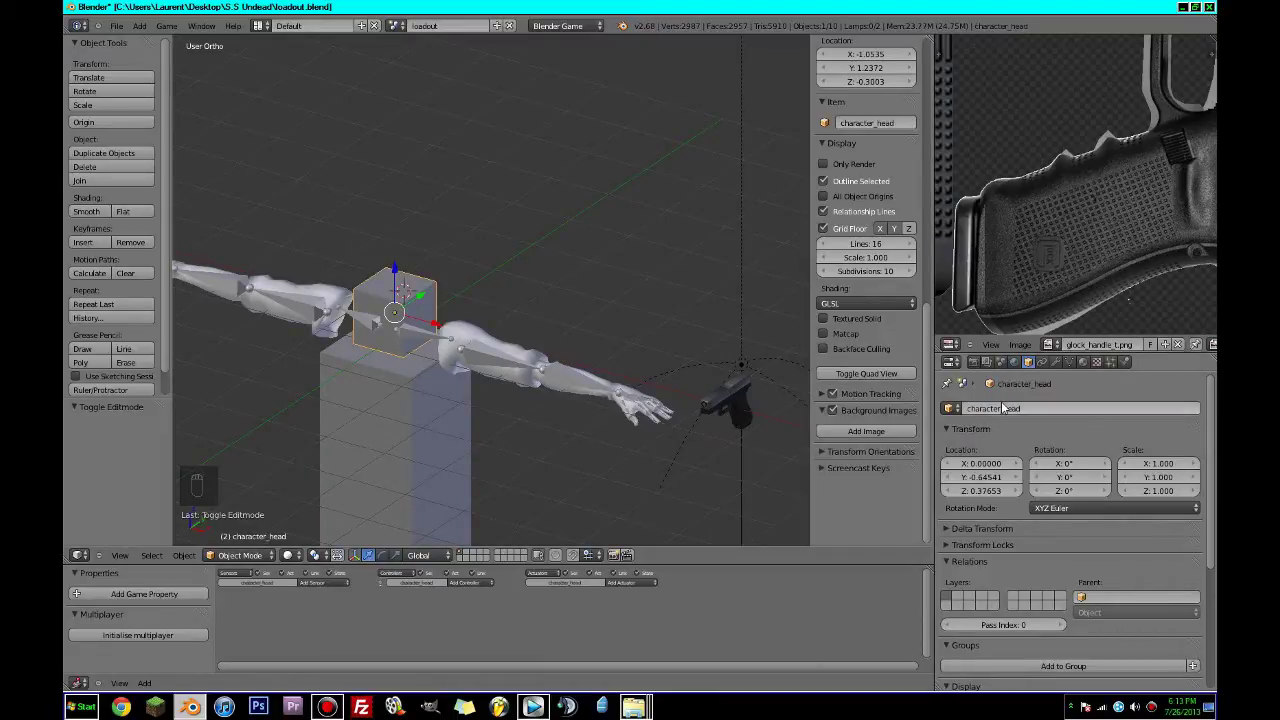
Parent character_head to character_box as Object with Keep Transform.
{"action": "right_click", "coordinate": [383, 432]}
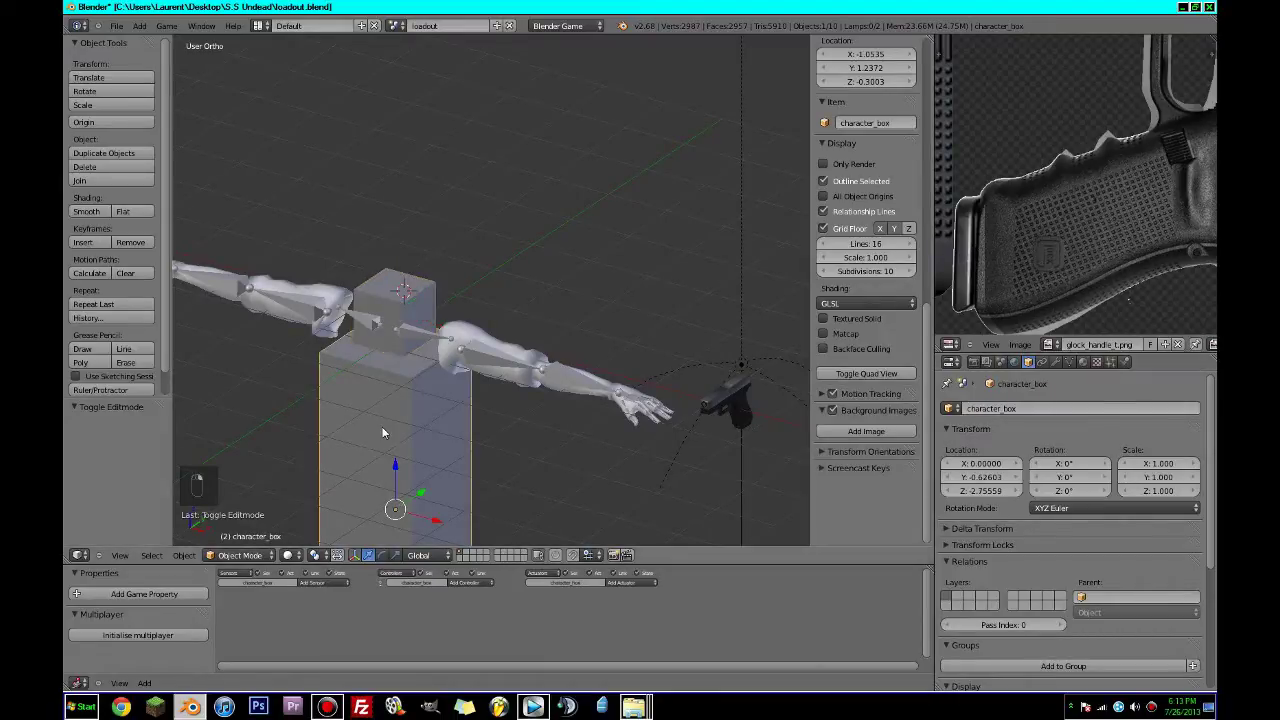
{"action": "scroll", "coordinate": [572, 376], "scroll_direction": "up", "scroll_amount": 3}
{"action": "right_click", "coordinate": [346, 309]}
{"action": "right_click", "coordinate": [310, 473], "text": "shift"}
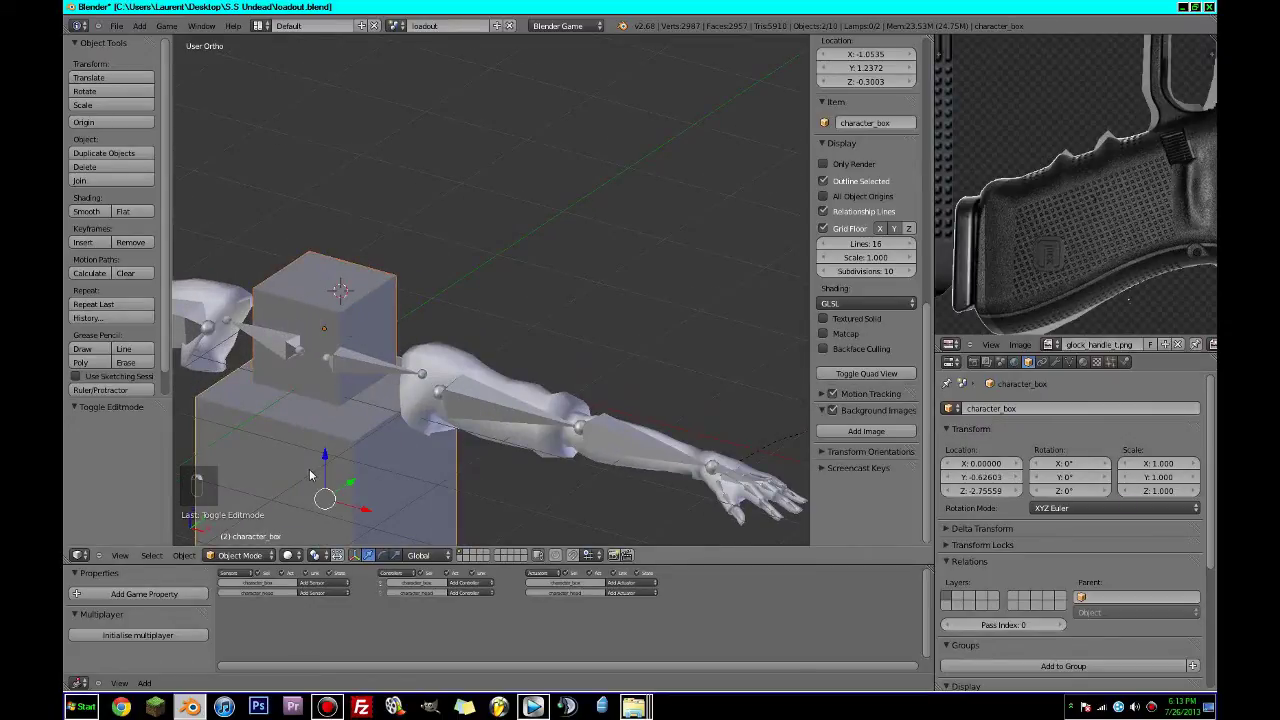
{"action": "key", "text": "ctrl+p"}
{"action": "left_click", "coordinate": [305, 484]}
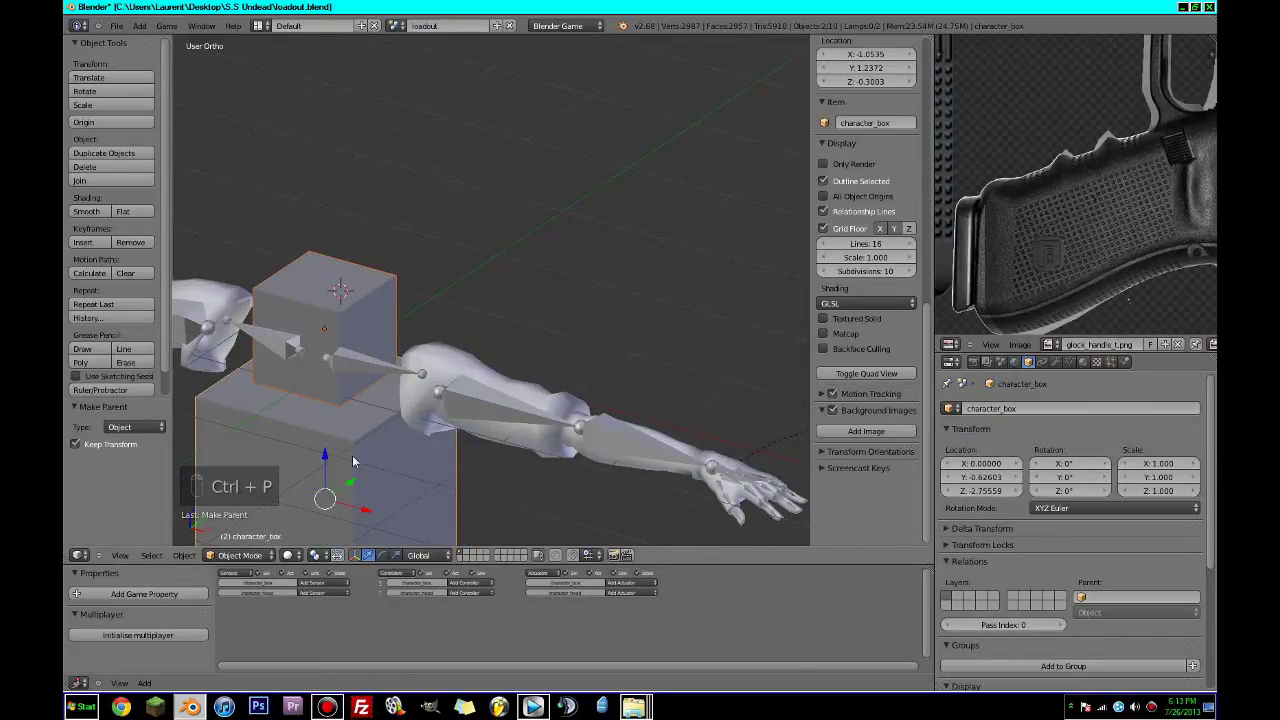
{"action": "middle_click_drag", "start_coordinate": [308, 490], "coordinate": [413, 418]}
Set character_box's physics type to Character and make it invisible in the game.
{"action": "right_click", "coordinate": [395, 419]}
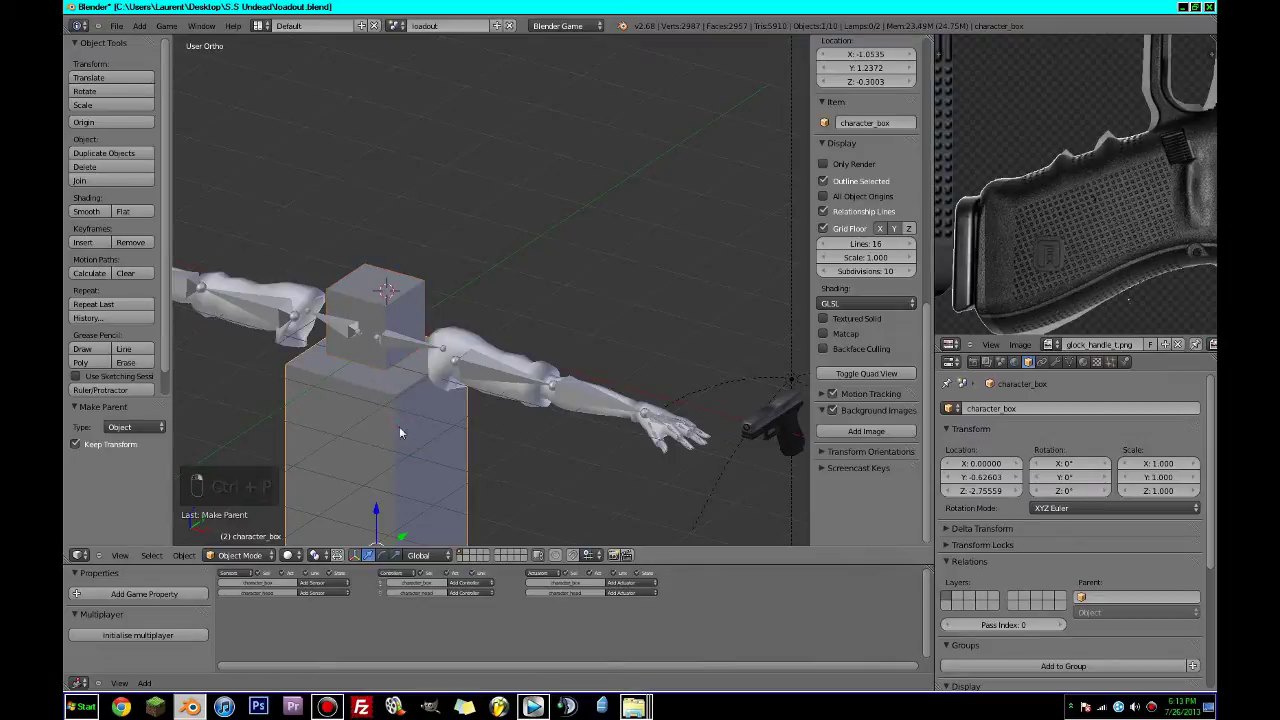
{"action": "left_click", "coordinate": [1128, 361]}
{"action": "left_click", "coordinate": [1088, 423]}
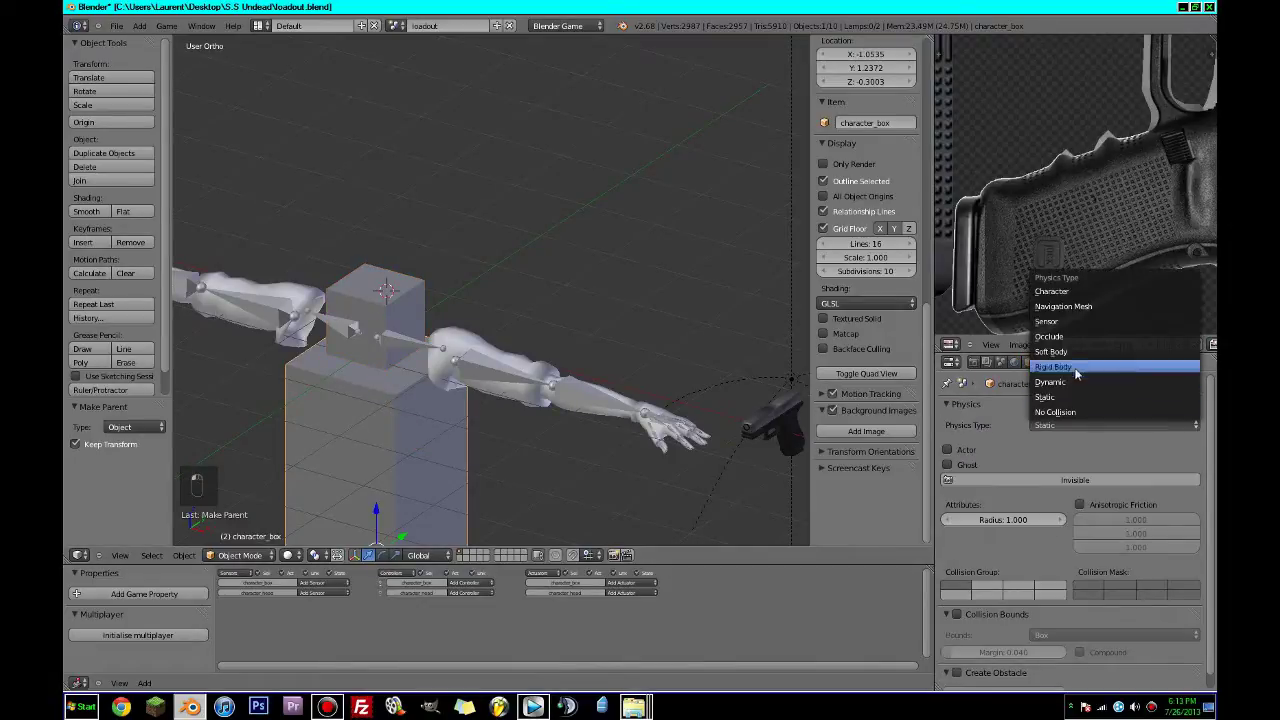
{"action": "left_click", "coordinate": [1076, 292]}
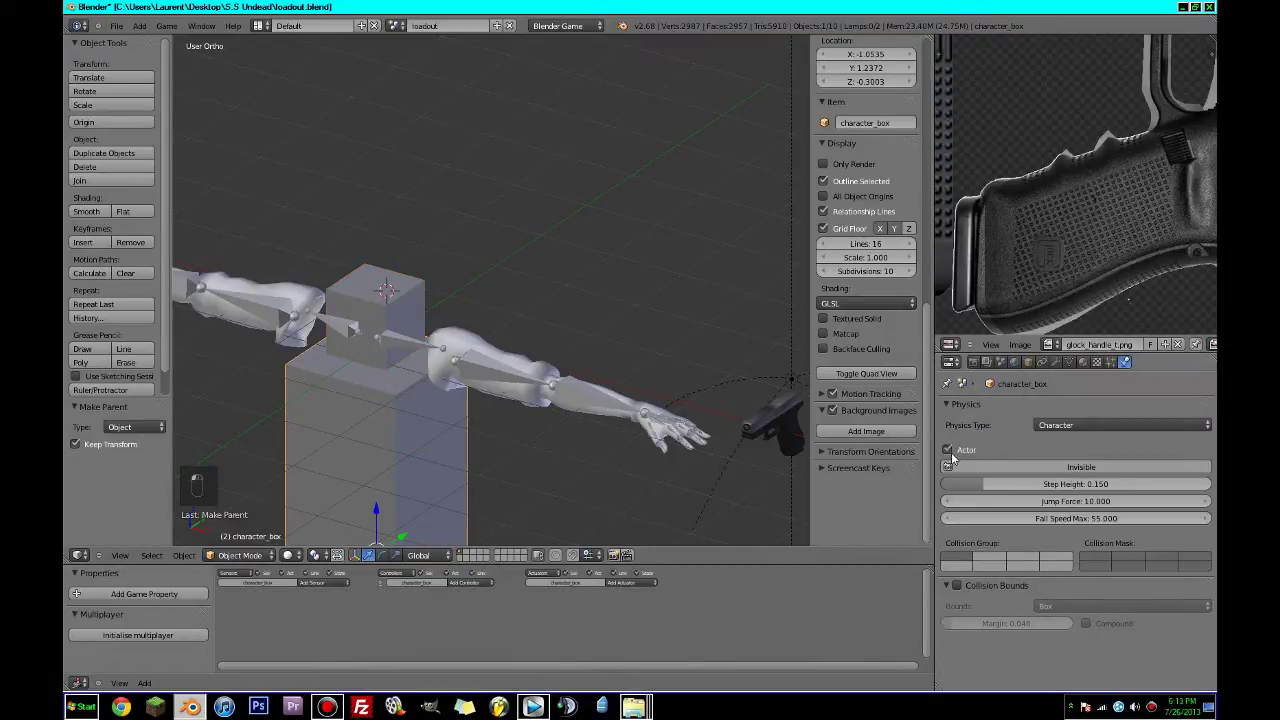
{"action": "left_click", "coordinate": [1092, 471]}
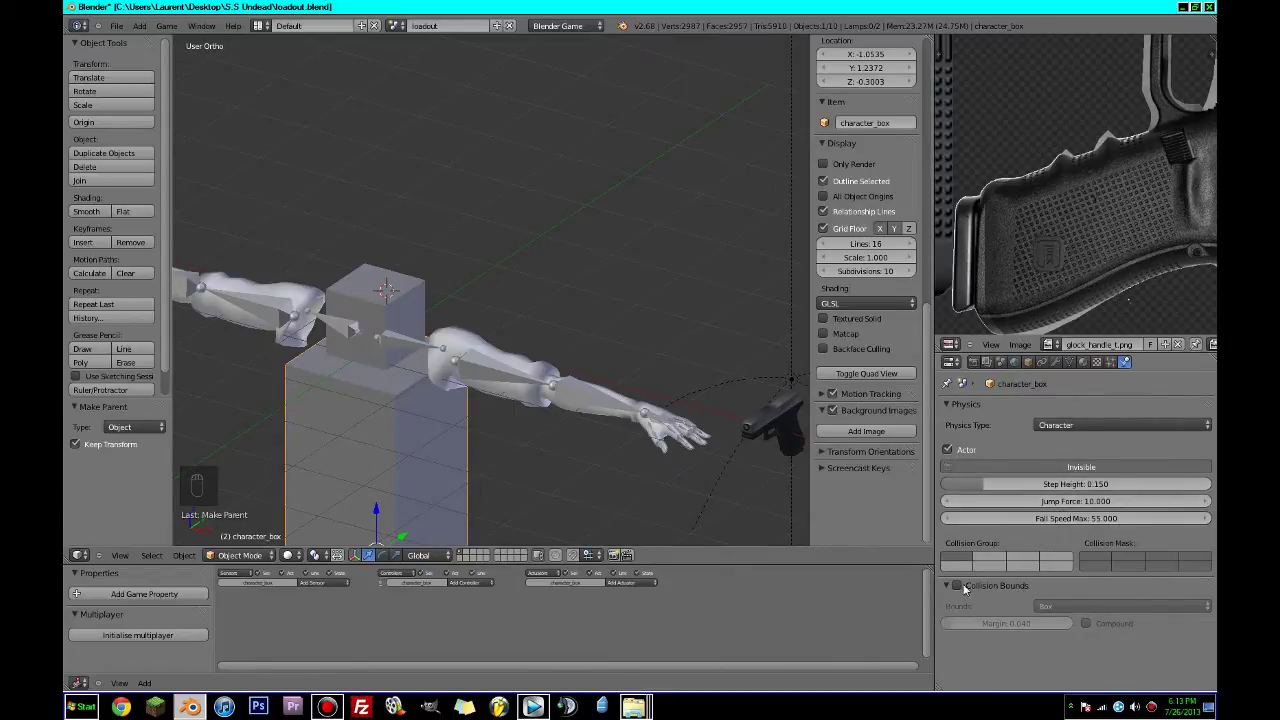
Enable Box collision bounds on character_box and save the file.
{"action": "left_click", "coordinate": [957, 586]}
{"action": "scroll", "coordinate": [470, 395], "scroll_direction": "down", "scroll_amount": 3}
{"action": "key", "text": "ctrl+s"}
{"action": "left_click", "coordinate": [466, 392]}
{"action": "scroll", "coordinate": [463, 400], "scroll_direction": "down", "scroll_amount": 2}
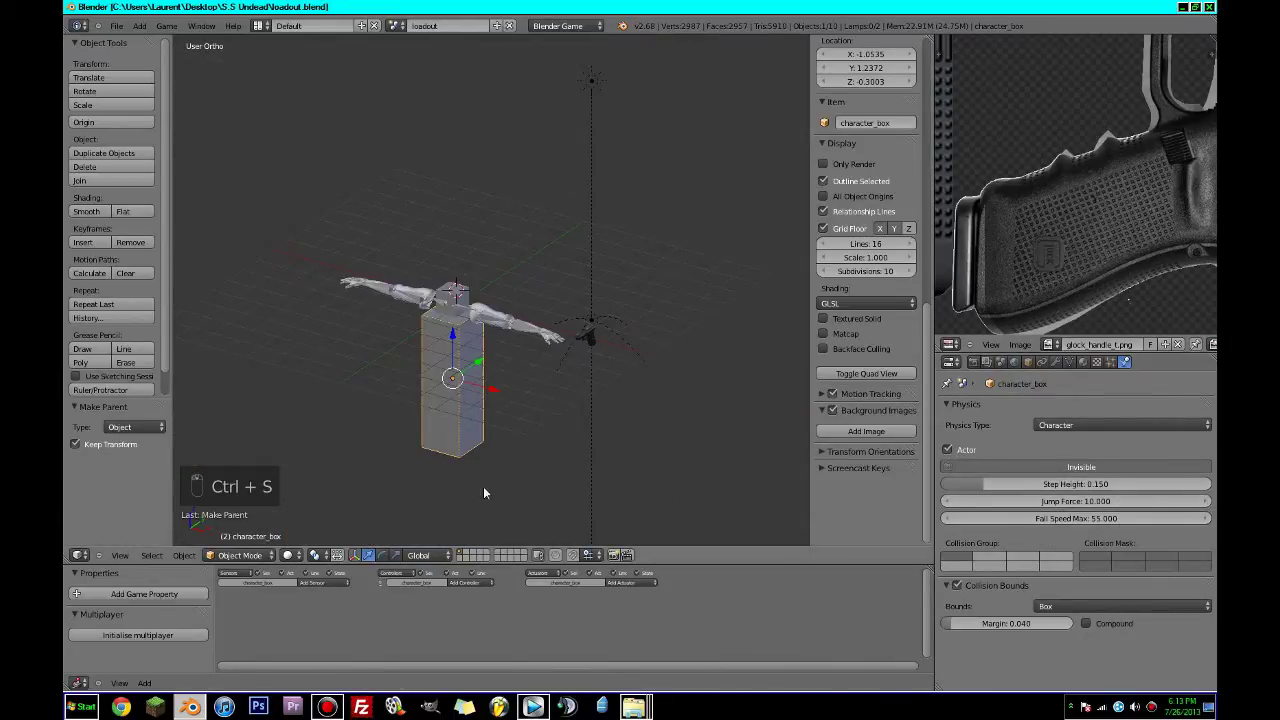
Snap the 3D cursor to the scene centre, add a plane and lower it about 5.29 to the base of character_box.
{"action": "key", "text": "shift+a"}
{"action": "key", "text": "shift+s"}
{"action": "left_click", "coordinate": [507, 411]}
{"action": "key", "text": "shift+a"}
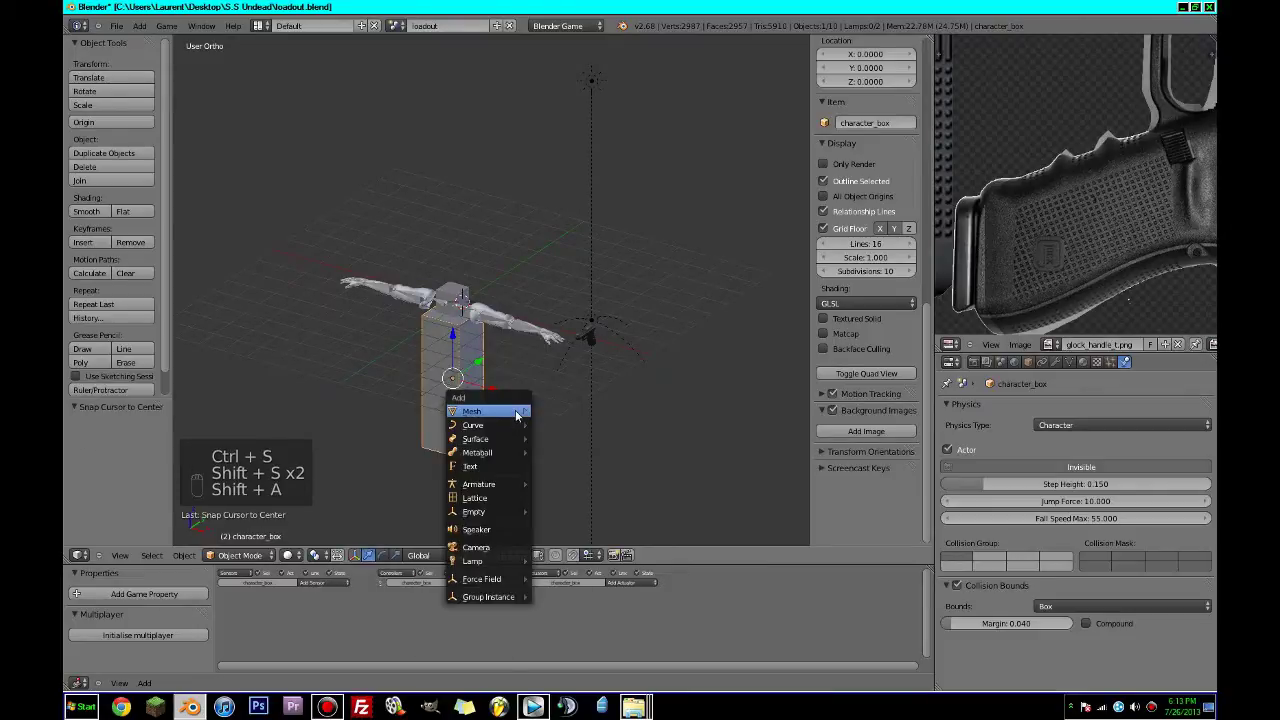
{"action": "mouse_move", "coordinate": [517, 414]}
{"action": "left_click", "coordinate": [562, 412]}
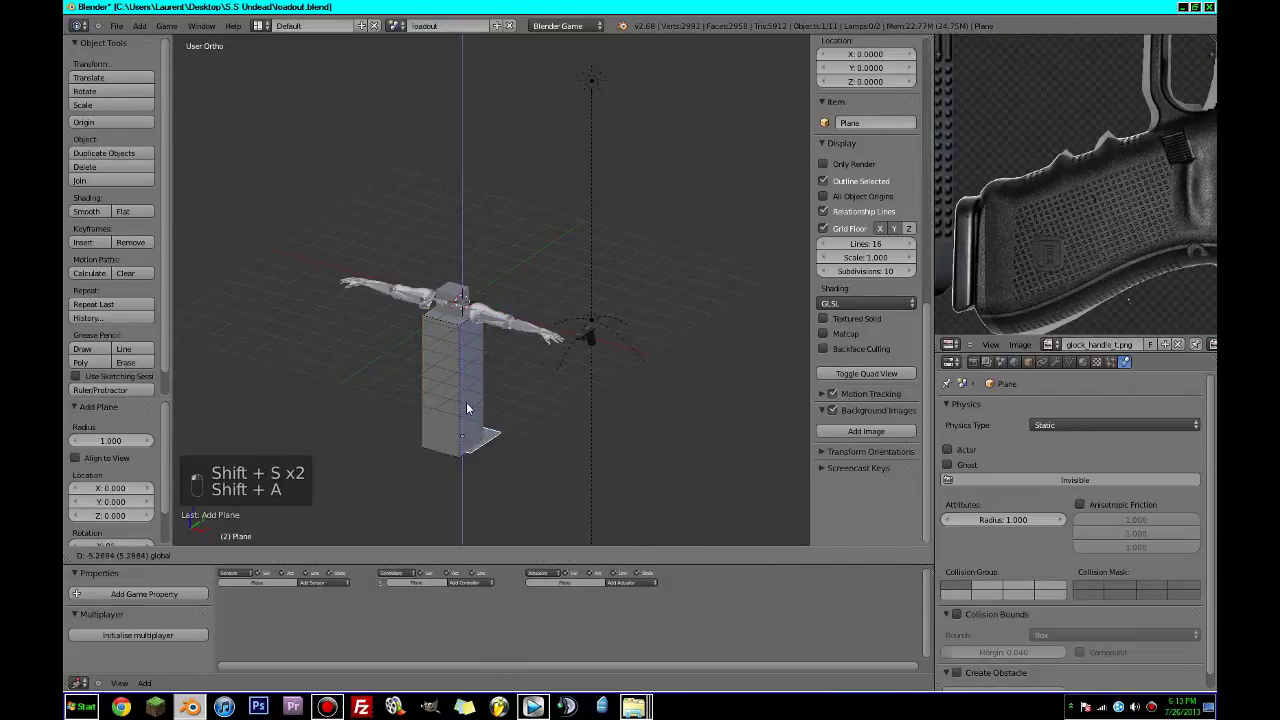
Scale the plane up about 9.97 times and a further 1.7 times as a floor, and set the viewport shading to Texture.
{"action": "key", "text": "s"}
{"action": "left_click", "coordinate": [731, 251]}
{"action": "left_click", "coordinate": [288, 555]}
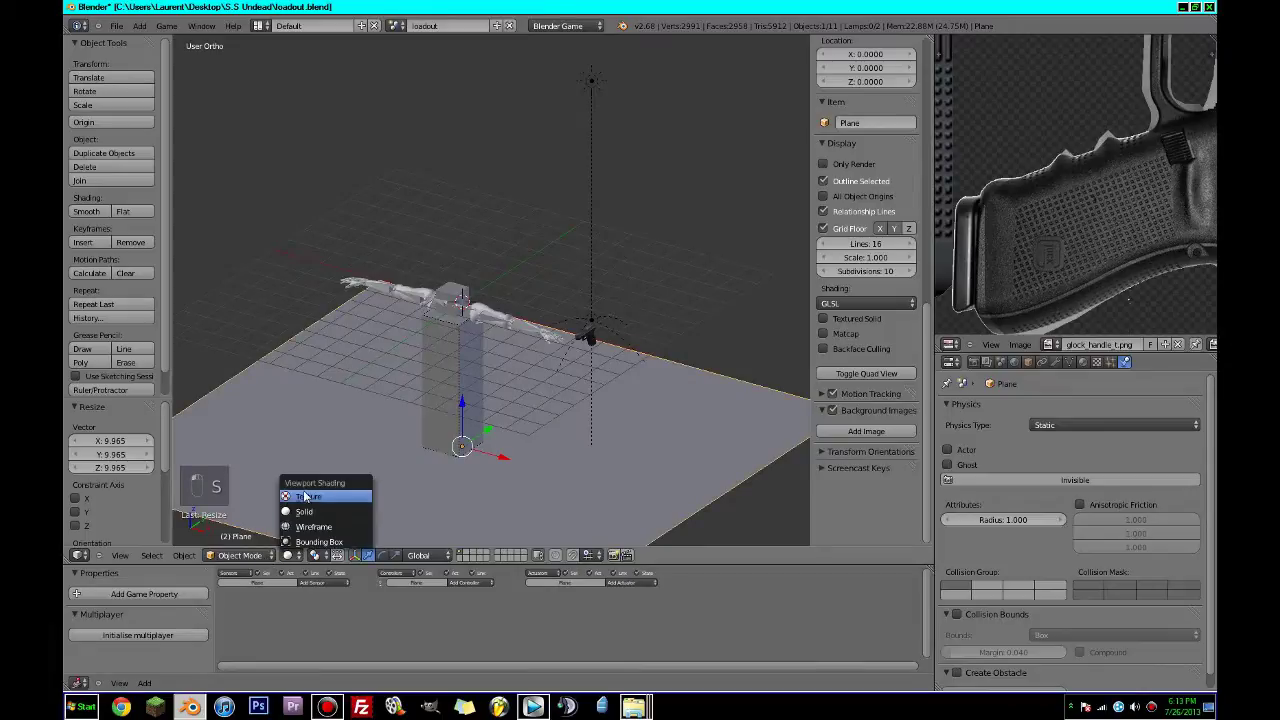
{"action": "scroll", "coordinate": [557, 430], "scroll_direction": "down", "scroll_amount": 5}
{"action": "scroll", "coordinate": [557, 430], "scroll_direction": "up", "scroll_amount": 5}
{"action": "key", "text": "s"}
{"action": "left_click", "coordinate": [617, 436]}
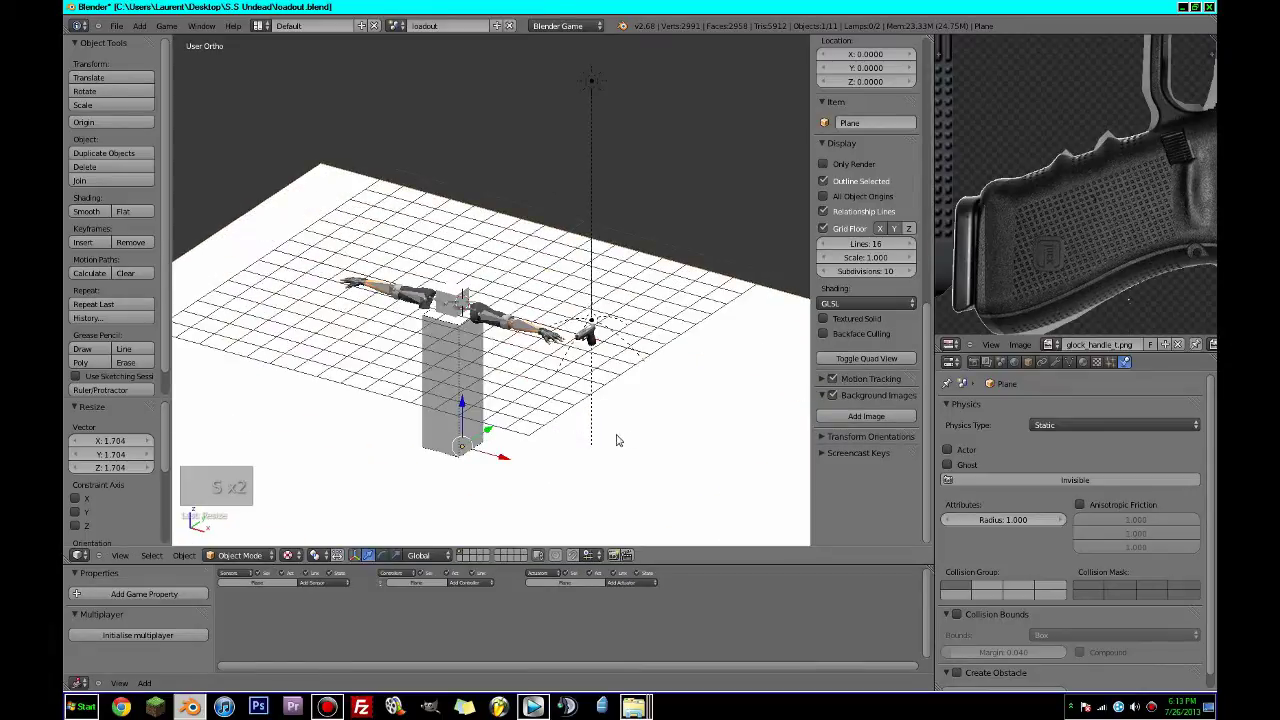
Run the game engine twice to preview the arms, head and floor, exiting after each run.
{"action": "scroll", "coordinate": [536, 461], "scroll_direction": "down", "scroll_amount": 2}
{"action": "scroll", "coordinate": [538, 466], "scroll_direction": "down", "scroll_amount": 3}
{"action": "scroll", "coordinate": [476, 437], "scroll_direction": "up", "scroll_amount": 3}
{"action": "scroll", "coordinate": [472, 432], "scroll_direction": "up", "scroll_amount": 4}
{"action": "key", "text": "p"}
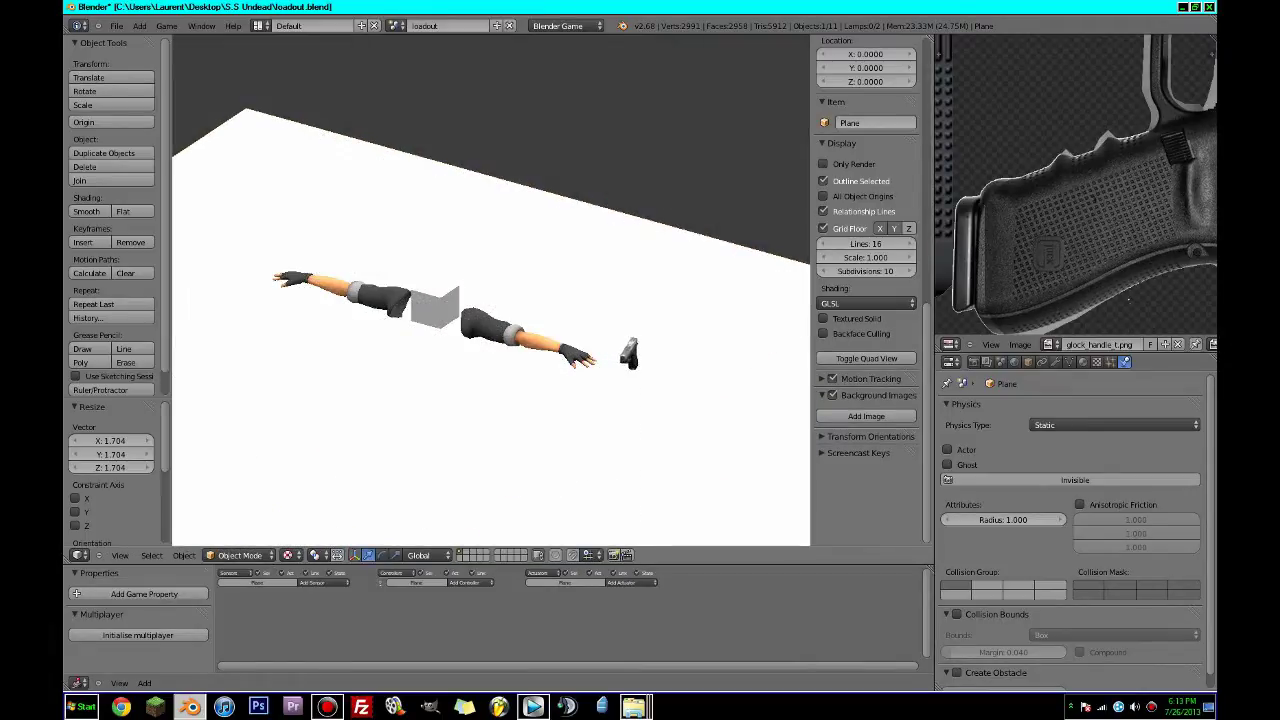
{"action": "key", "text": "Escape"}
{"action": "key", "text": "p"}
{"action": "key", "text": "Escape"}
Save the file and set character_head's physics type to No Collision.
{"action": "scroll", "coordinate": [489, 350], "scroll_direction": "up", "scroll_amount": 5}
{"action": "key", "text": "ctrl+s"}
{"action": "left_click", "coordinate": [489, 350]}
{"action": "middle_click_drag", "start_coordinate": [489, 352], "coordinate": [643, 345], "text": "shift"}
{"action": "scroll", "coordinate": [575, 342], "scroll_direction": "up", "scroll_amount": 2}
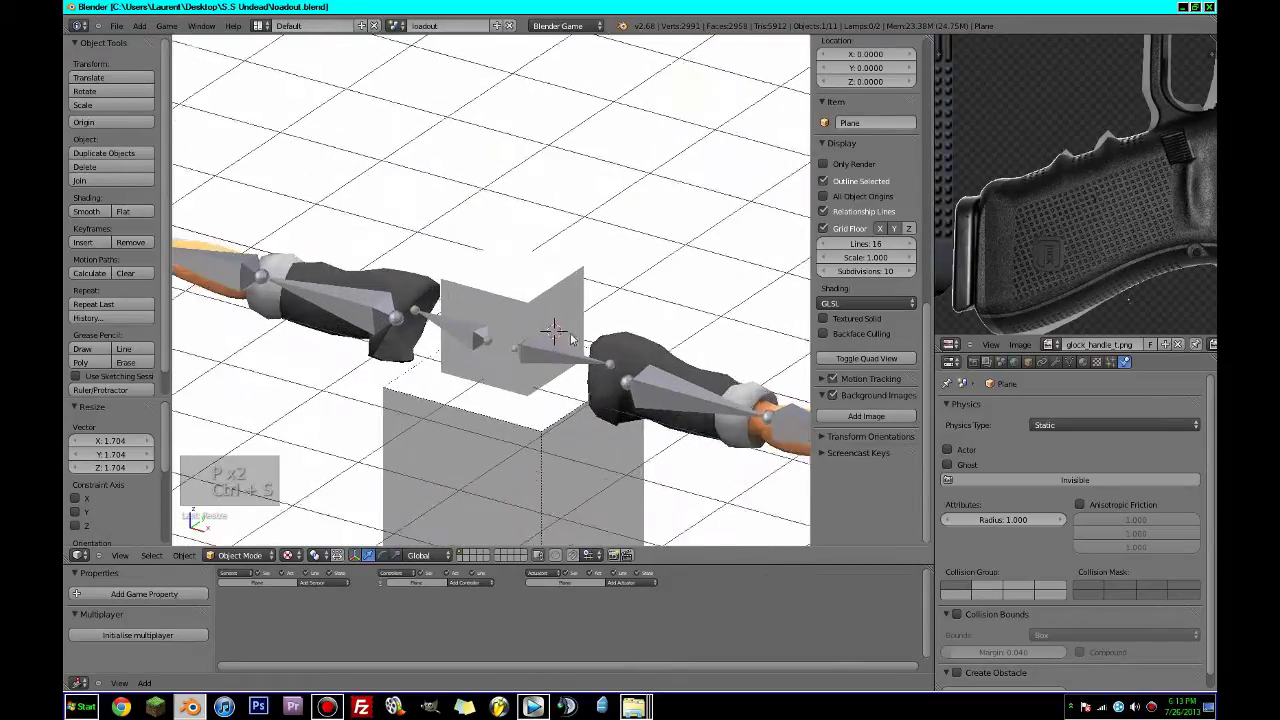
{"action": "right_click", "coordinate": [573, 341]}
{"action": "left_click", "coordinate": [1066, 426]}
{"action": "left_click", "coordinate": [1062, 412]}
Set character_arms' physics type to No Collision and check the physics type of character_armature.
{"action": "right_click", "coordinate": [711, 416]}
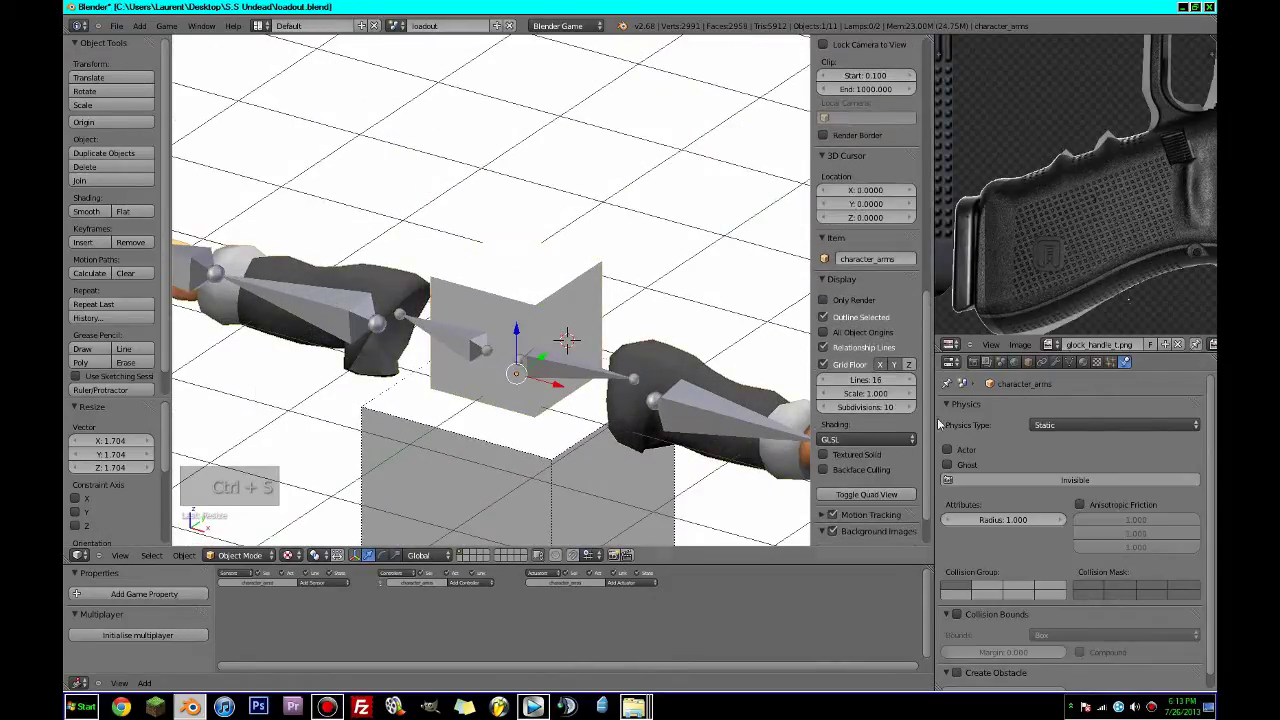
{"action": "left_click", "coordinate": [1060, 425]}
{"action": "left_click", "coordinate": [1056, 412]}
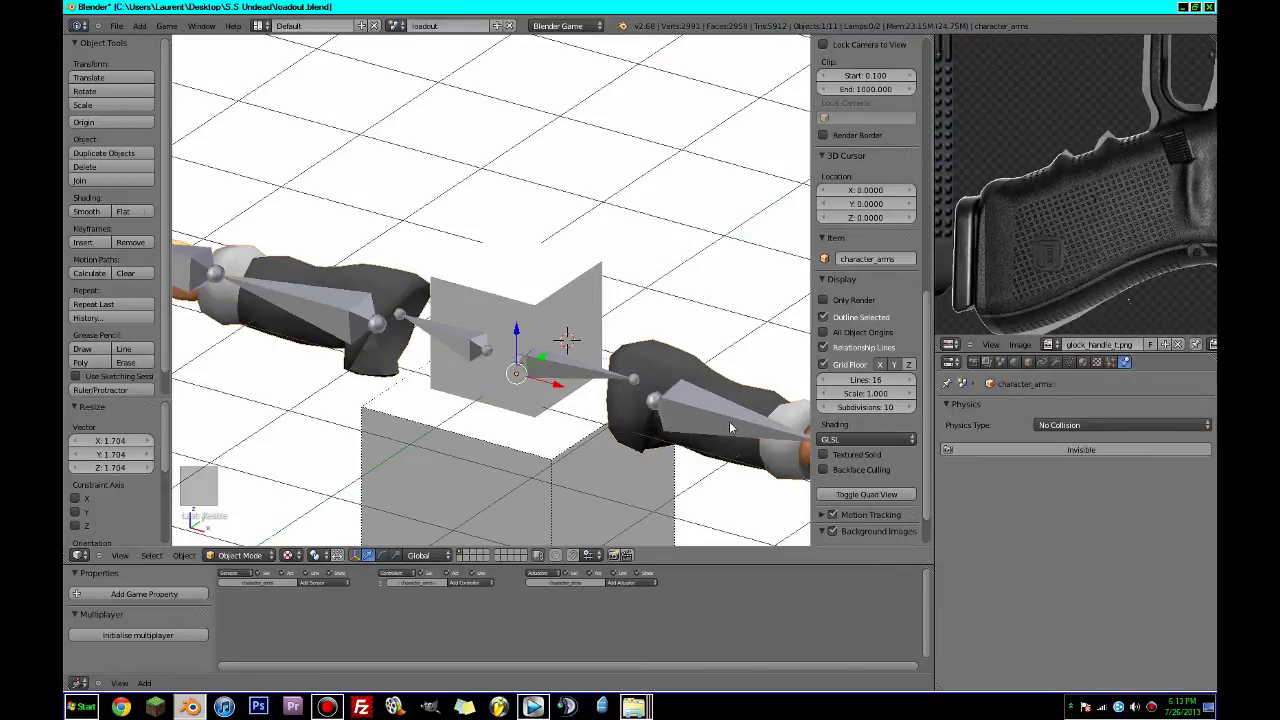
{"action": "right_click", "coordinate": [732, 428]}
{"action": "middle_click_drag", "start_coordinate": [530, 385], "coordinate": [191, 396]}
{"action": "scroll", "coordinate": [270, 345], "scroll_direction": "down", "scroll_amount": 3}
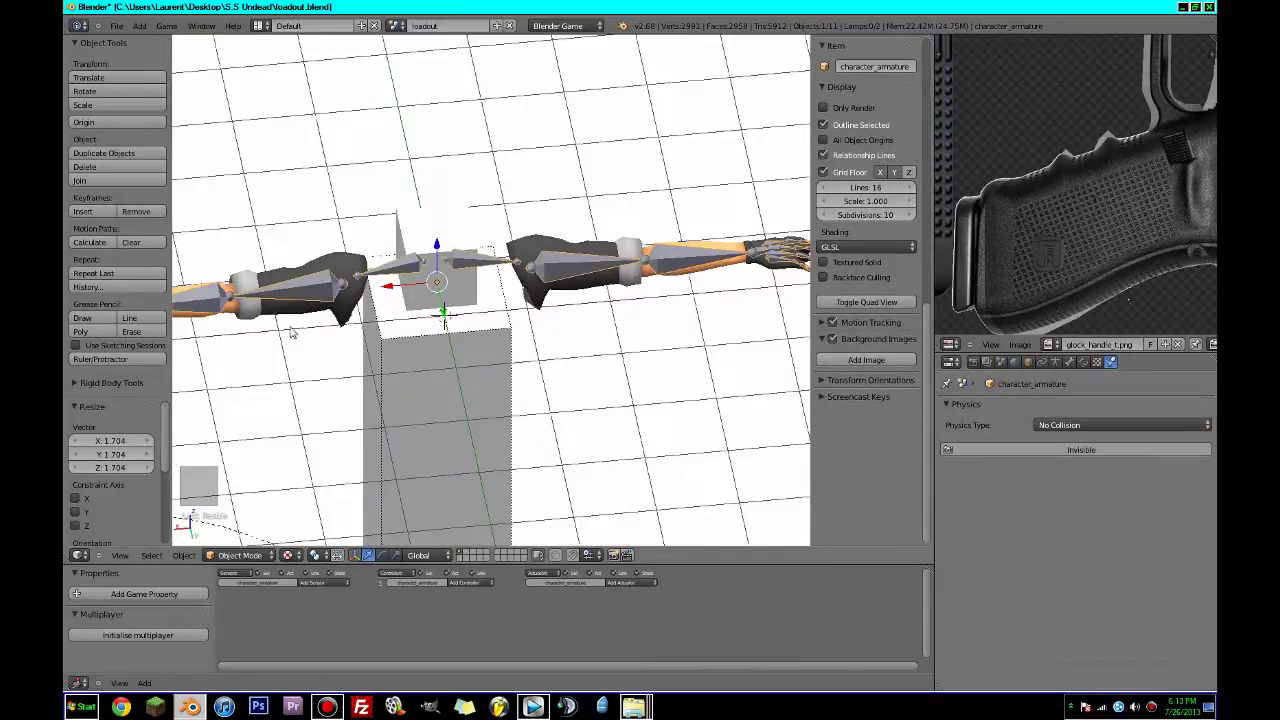
Select character_head, enlarge the image editor area and change it into a Text Editor.
{"action": "right_click", "coordinate": [431, 239]}
{"action": "middle_click_drag", "start_coordinate": [544, 268], "coordinate": [544, 342], "text": "shift"}
{"action": "key", "text": "n"}
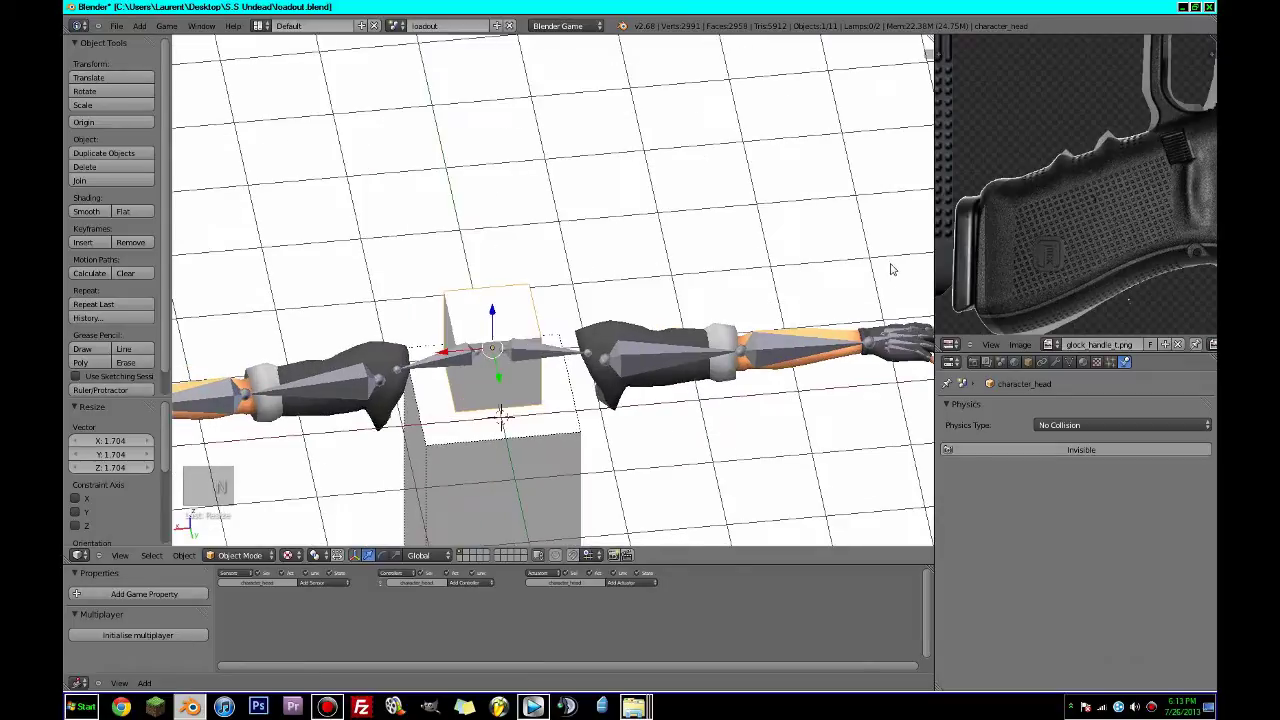
{"action": "left_click_drag", "start_coordinate": [937, 272], "coordinate": [667, 272]}
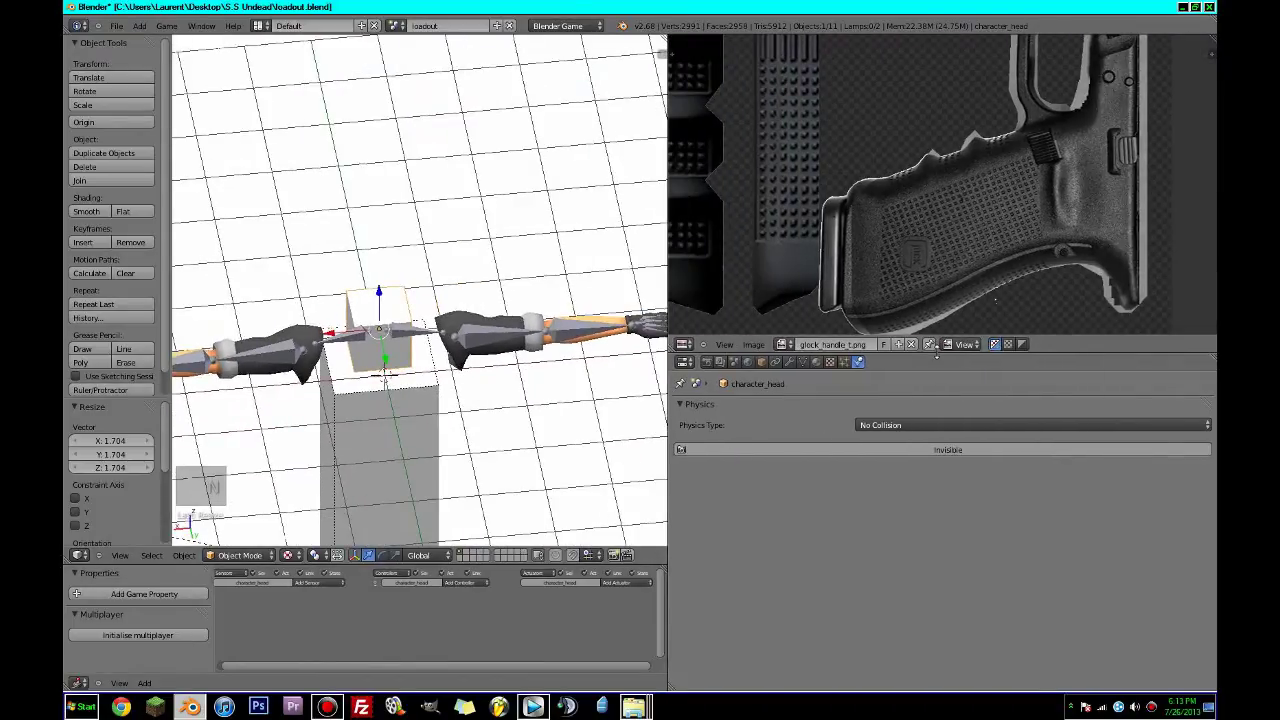
{"action": "left_click_drag", "start_coordinate": [938, 352], "coordinate": [938, 519]}
{"action": "left_click", "coordinate": [683, 511]}
{"action": "left_click", "coordinate": [708, 367]}
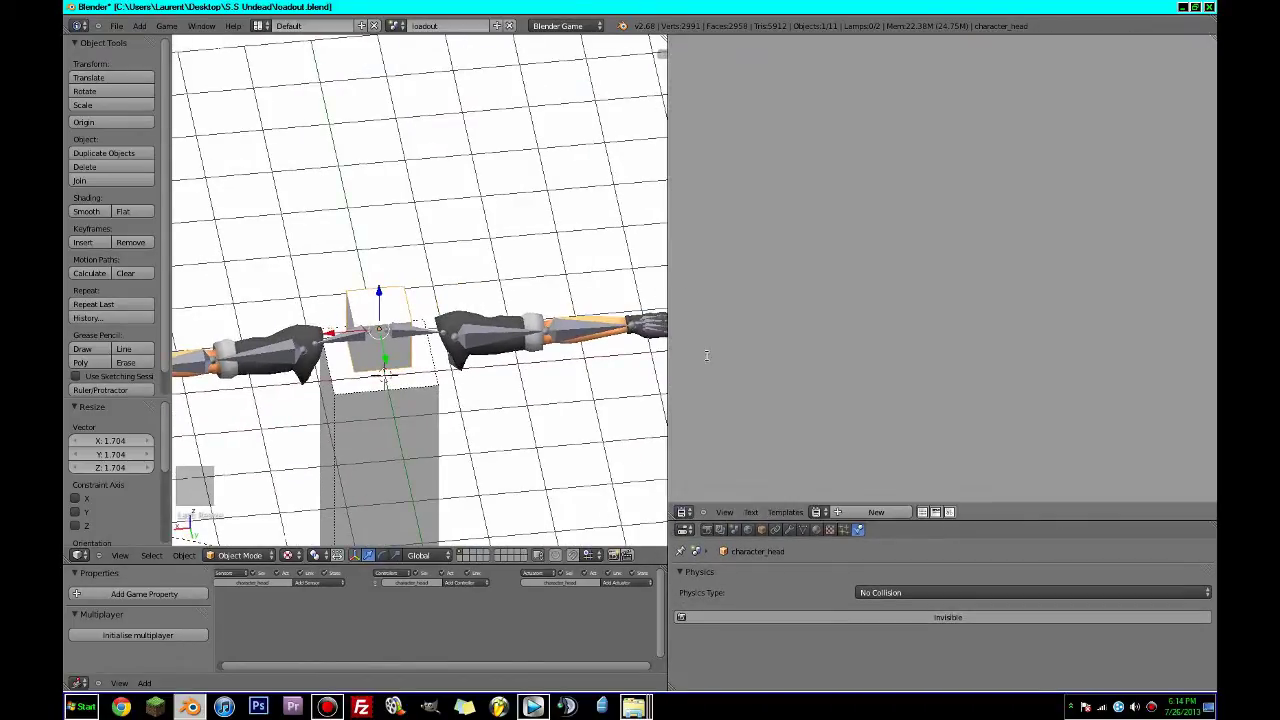
Open first_strike.blend from the Desktop's games\first_strike folder in a second Blender window and return to loadout.blend.
{"action": "left_click", "coordinate": [83, 708]}
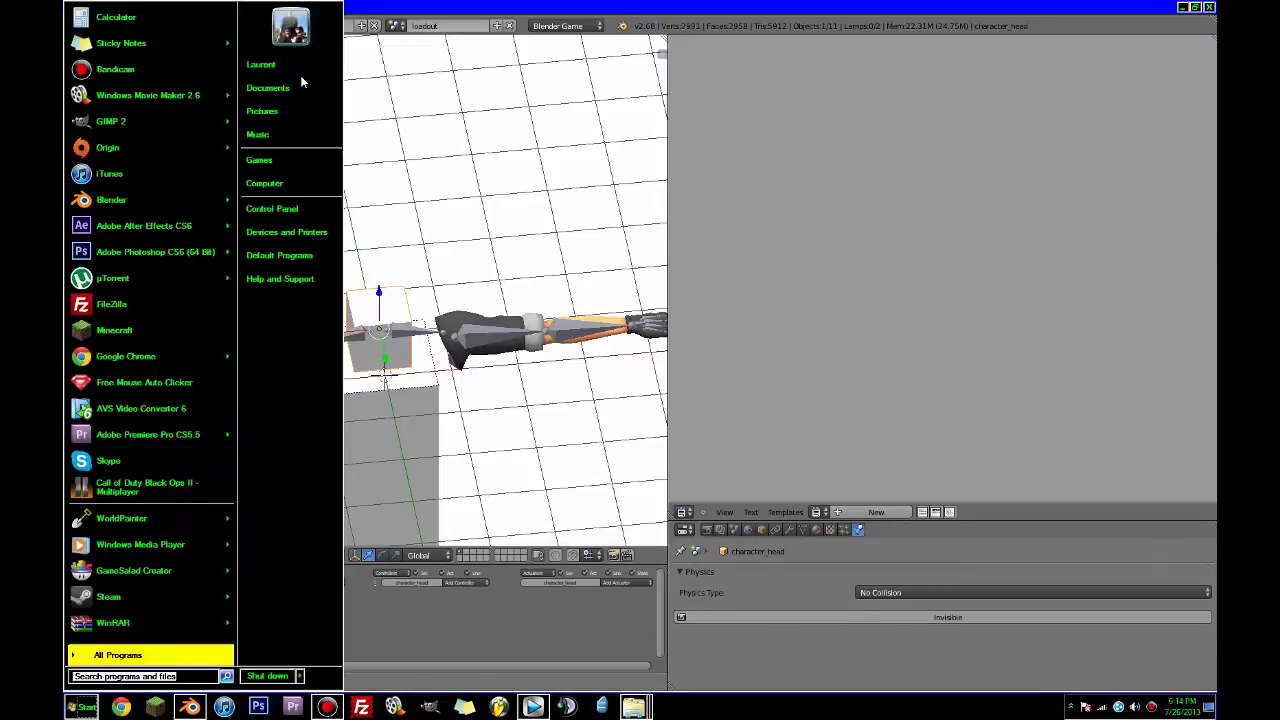
{"action": "left_click", "coordinate": [268, 65]}
{"action": "left_click_drag", "start_coordinate": [322, 68], "coordinate": [63, 88]}
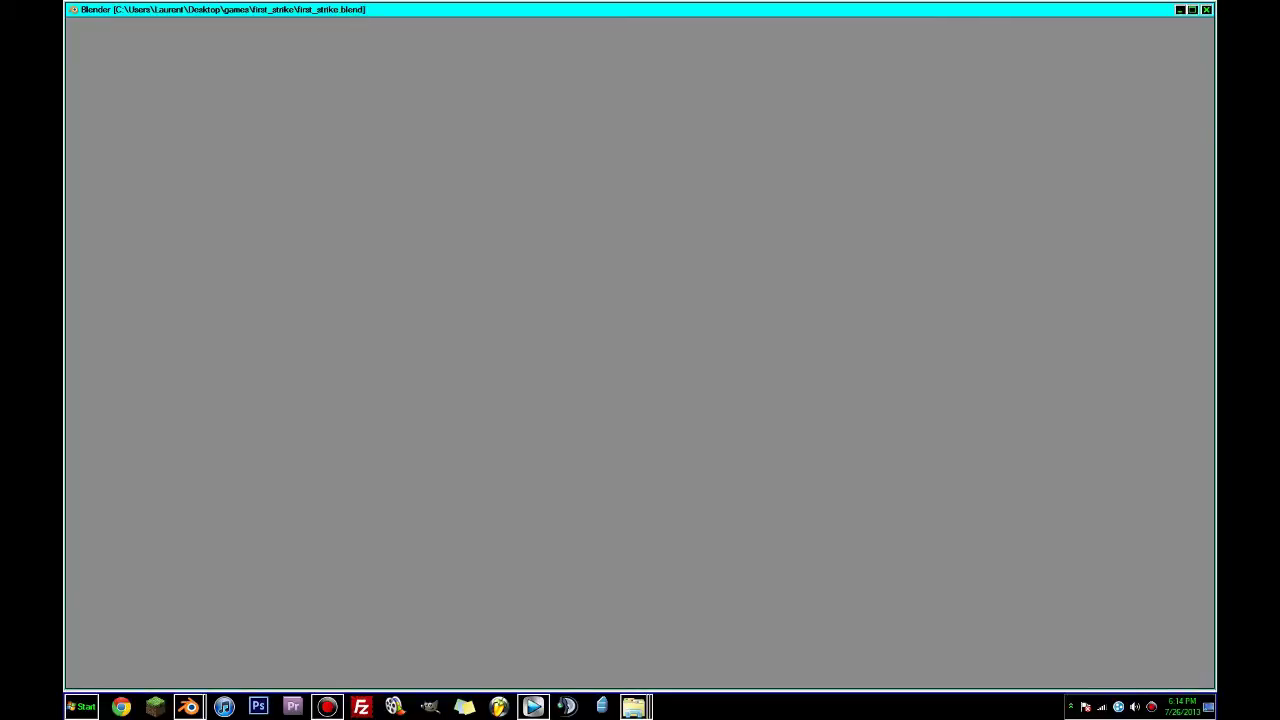
{"action": "left_click_drag", "start_coordinate": [422, 8], "coordinate": [66, 10]}
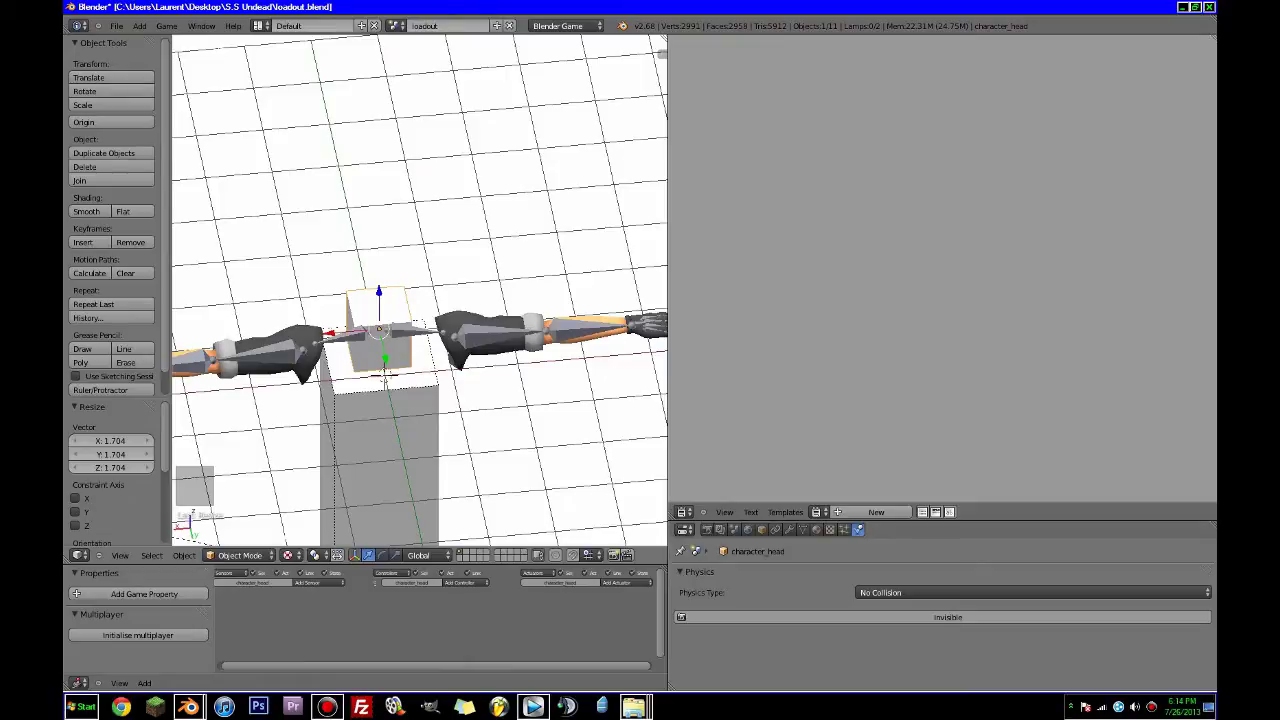
Create a text block named mouse_look, paste the copied movement script into it and review the code.
{"action": "left_click", "coordinate": [871, 511]}
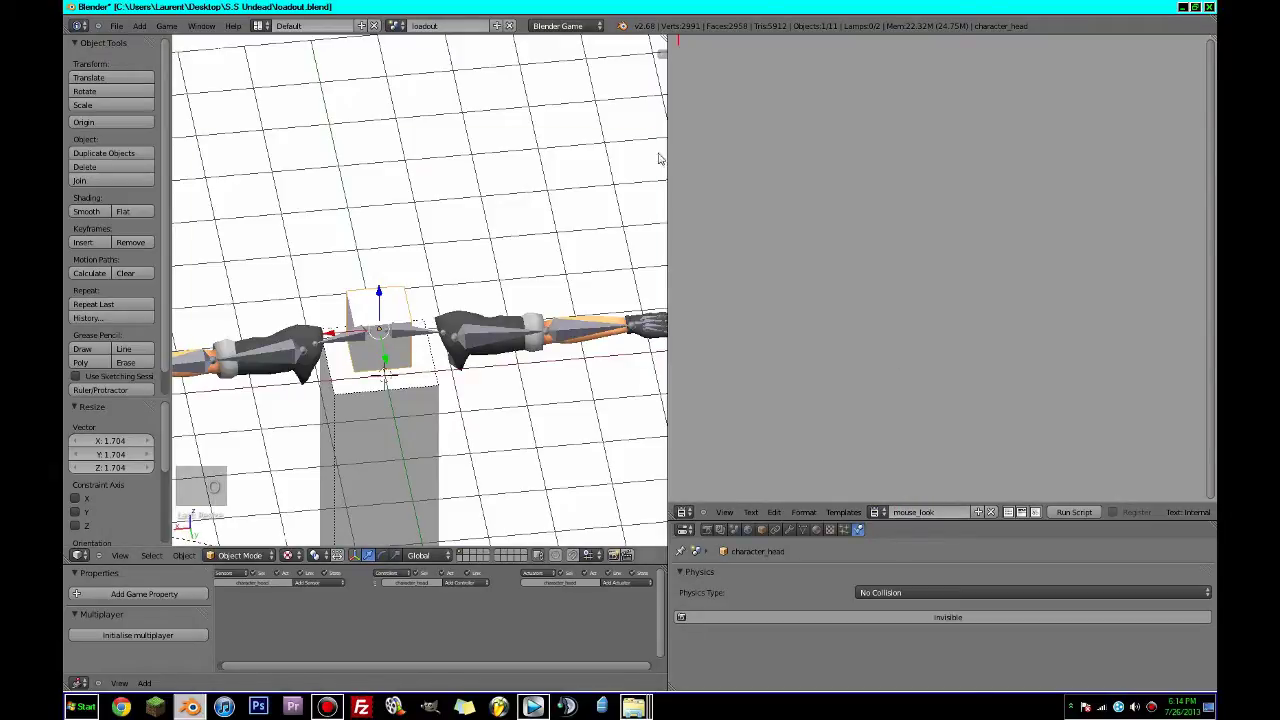
{"action": "key", "text": "ctrl+v"}
{"action": "scroll", "coordinate": [933, 181], "scroll_direction": "up", "scroll_amount": 15}
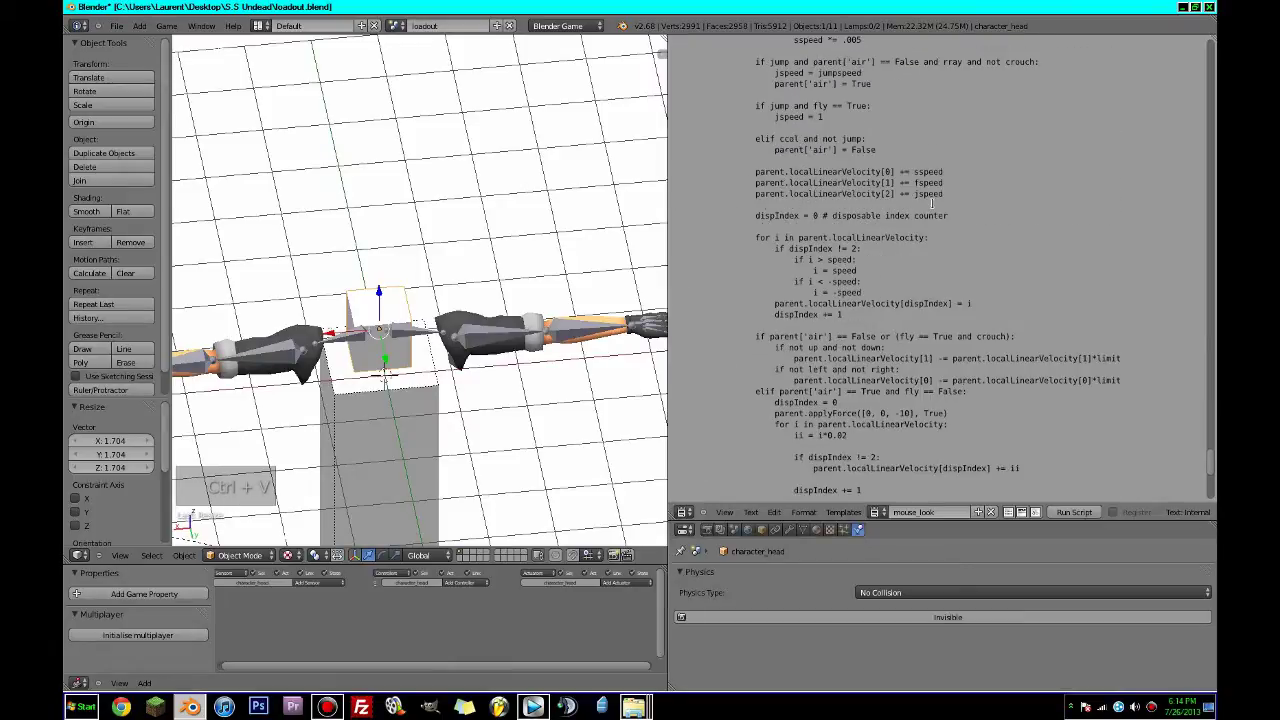
{"action": "scroll", "coordinate": [931, 203], "scroll_direction": "up", "scroll_amount": 15}
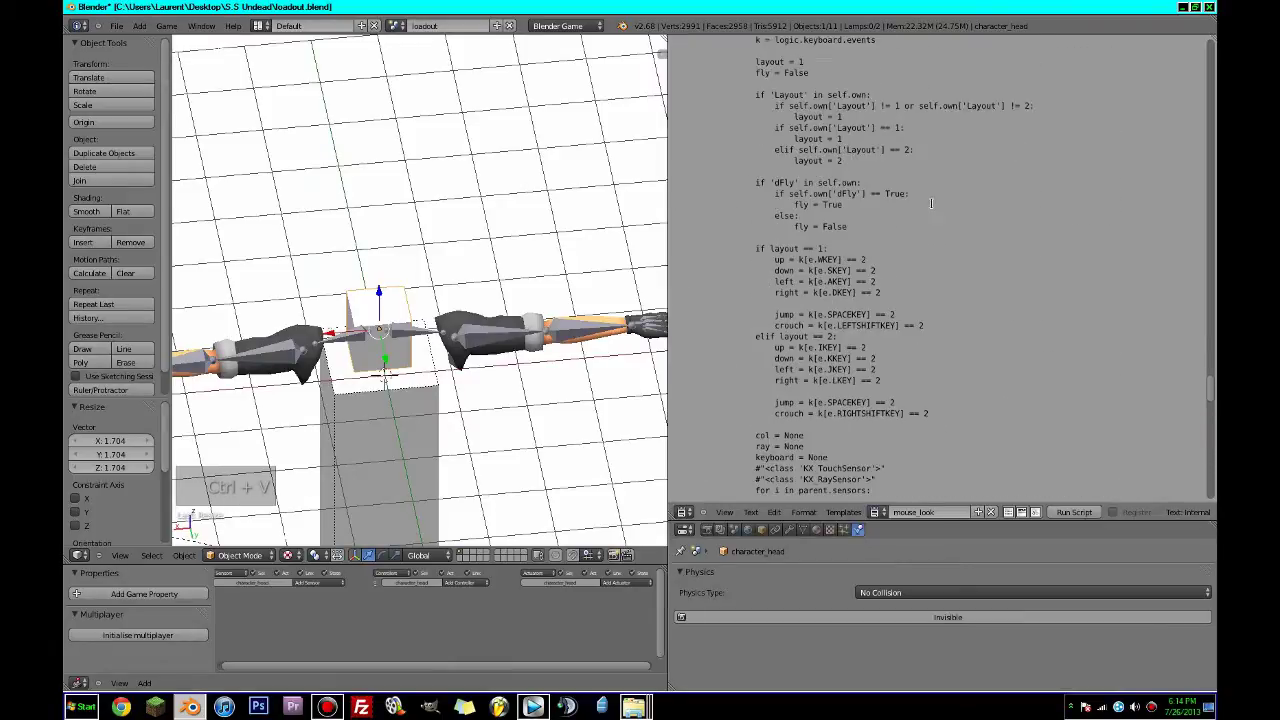
Save loadout.blend and widen the 3D view against the mouse_look script area.
{"action": "scroll", "coordinate": [931, 203], "scroll_direction": "up", "scroll_amount": 15}
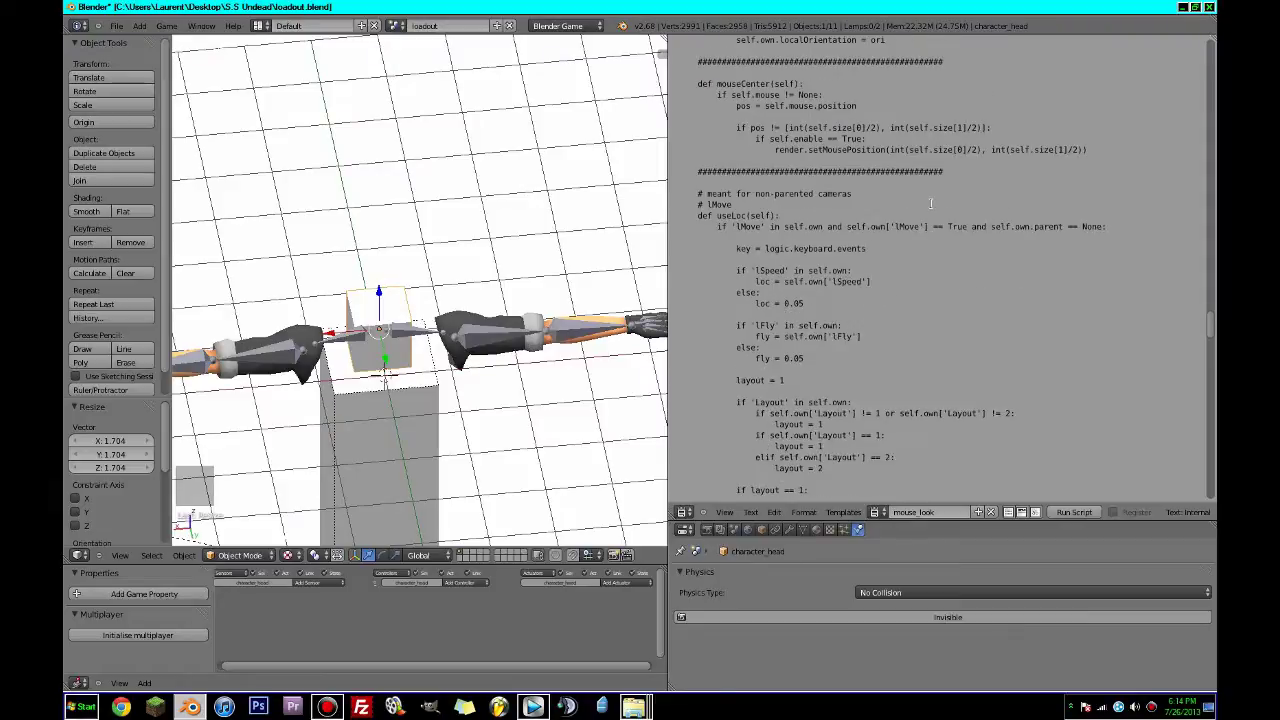
{"action": "scroll", "coordinate": [931, 203], "scroll_direction": "up", "scroll_amount": 14}
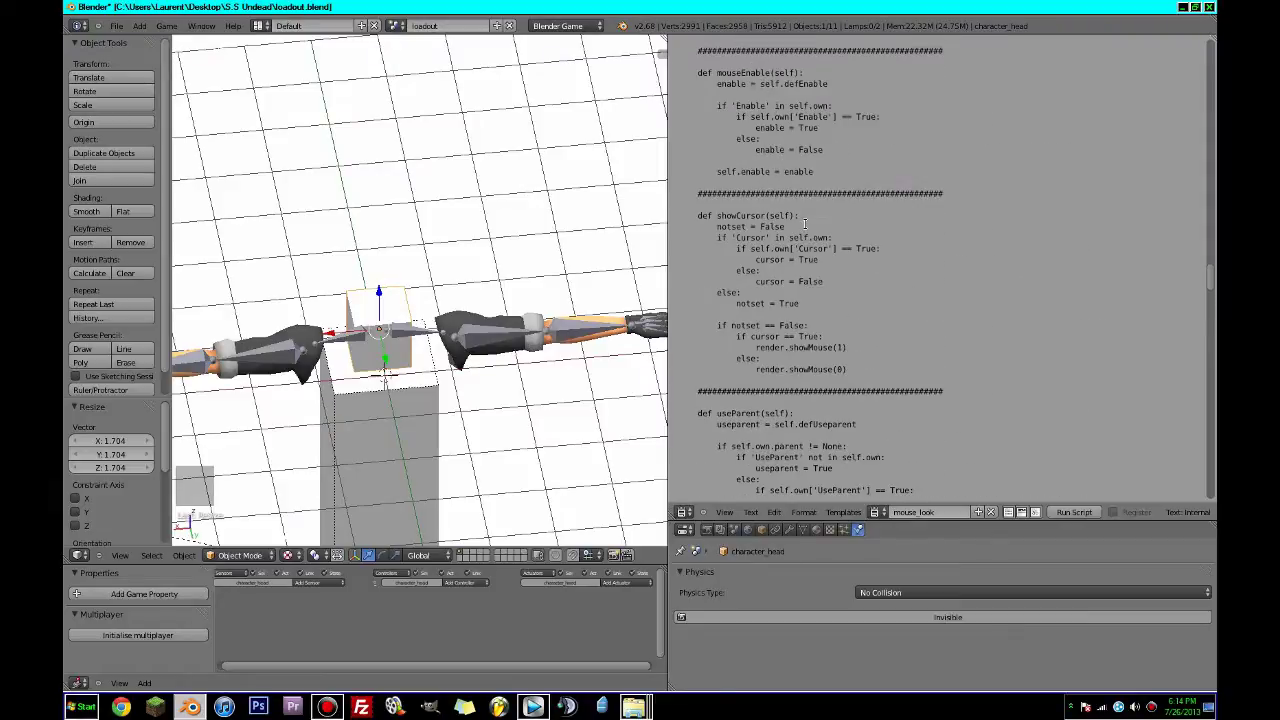
{"action": "key", "text": "ctrl+s"}
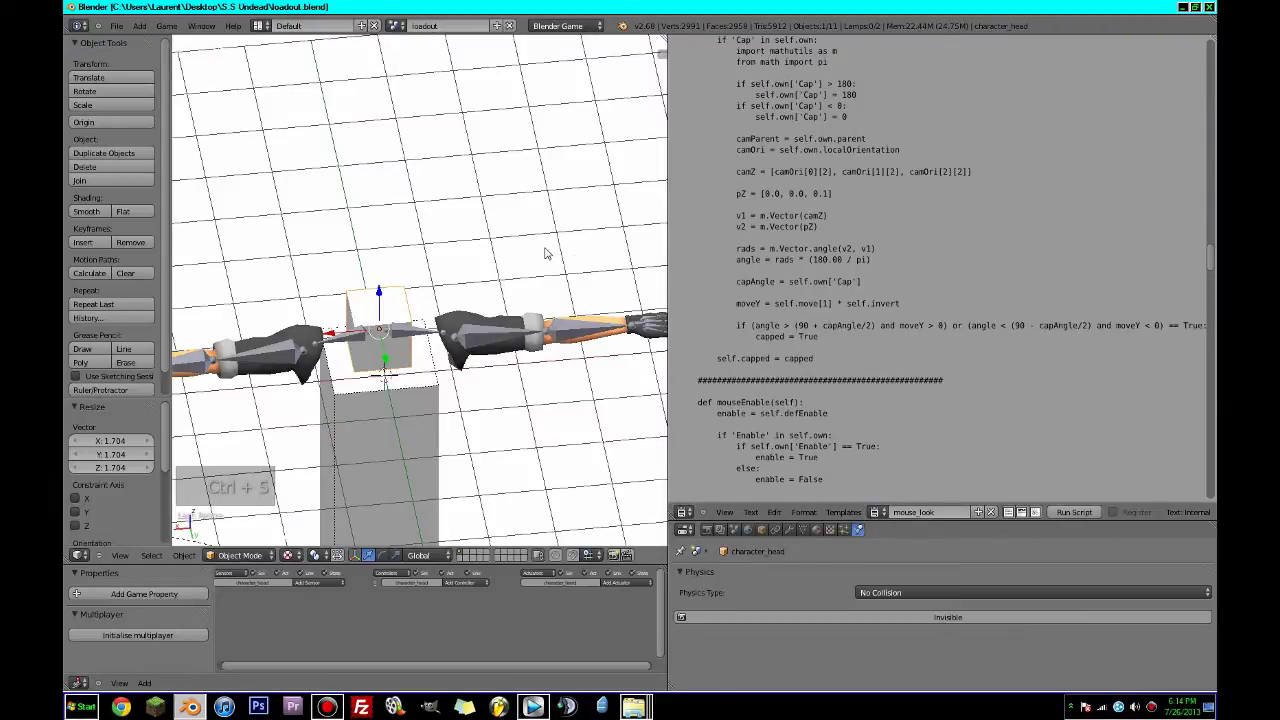
{"action": "left_click_drag", "start_coordinate": [668, 314], "coordinate": [892, 314]}
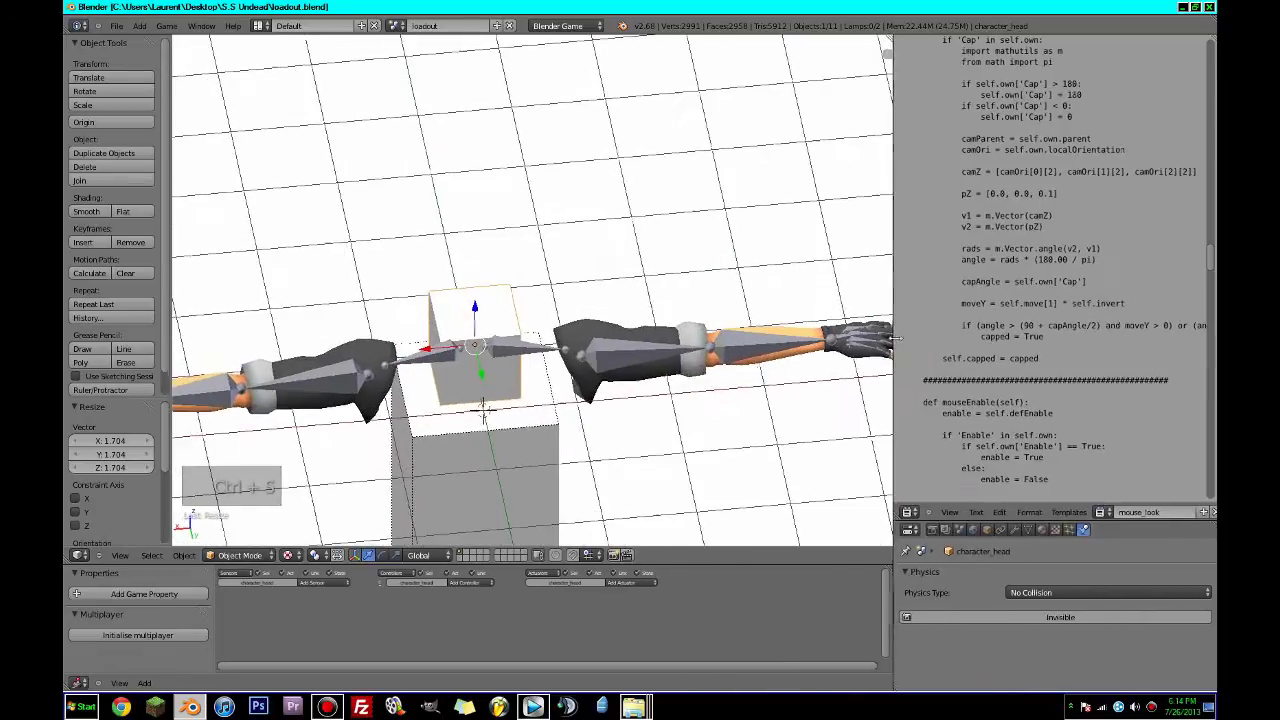
Examine the mouse_look script's usage instructions and the author and licence header at its beginning.
{"action": "scroll", "coordinate": [800, 330], "scroll_direction": "down", "scroll_amount": 3}
{"action": "scroll", "coordinate": [1040, 348], "scroll_direction": "up", "scroll_amount": 8}
{"action": "scroll", "coordinate": [1040, 348], "scroll_direction": "up", "scroll_amount": 15}
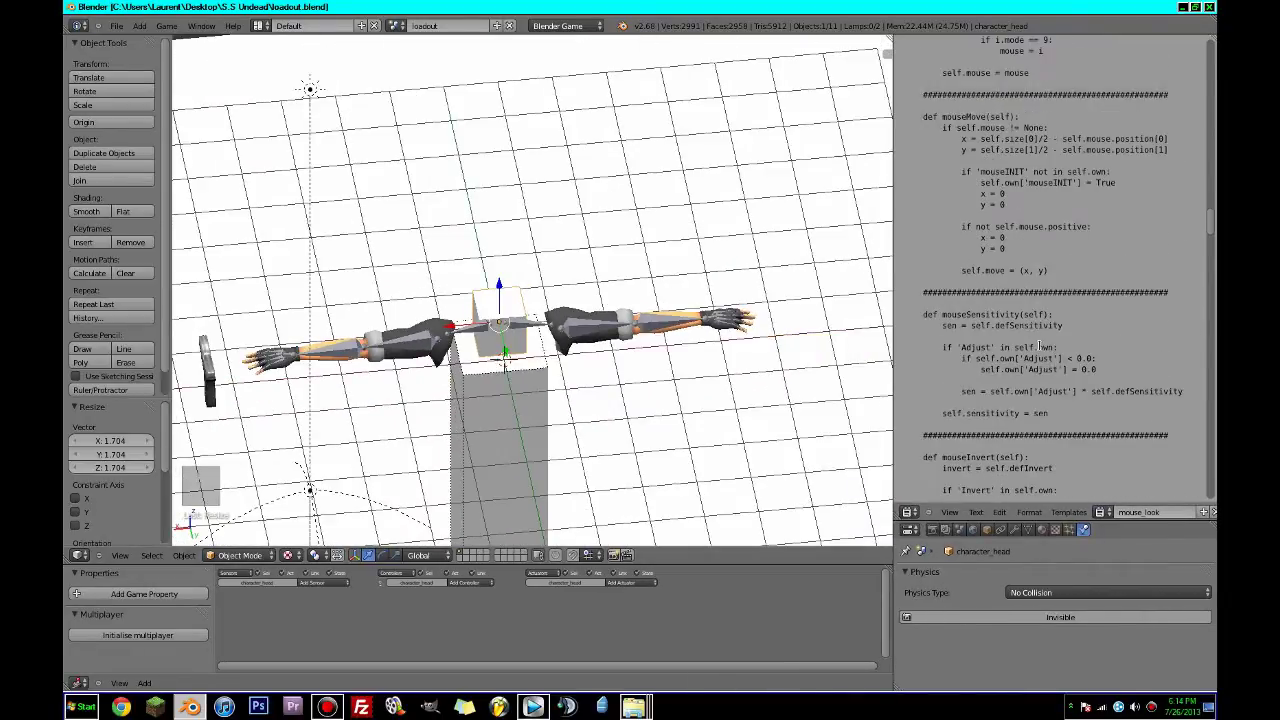
{"action": "scroll", "coordinate": [1039, 344], "scroll_direction": "up", "scroll_amount": 2}
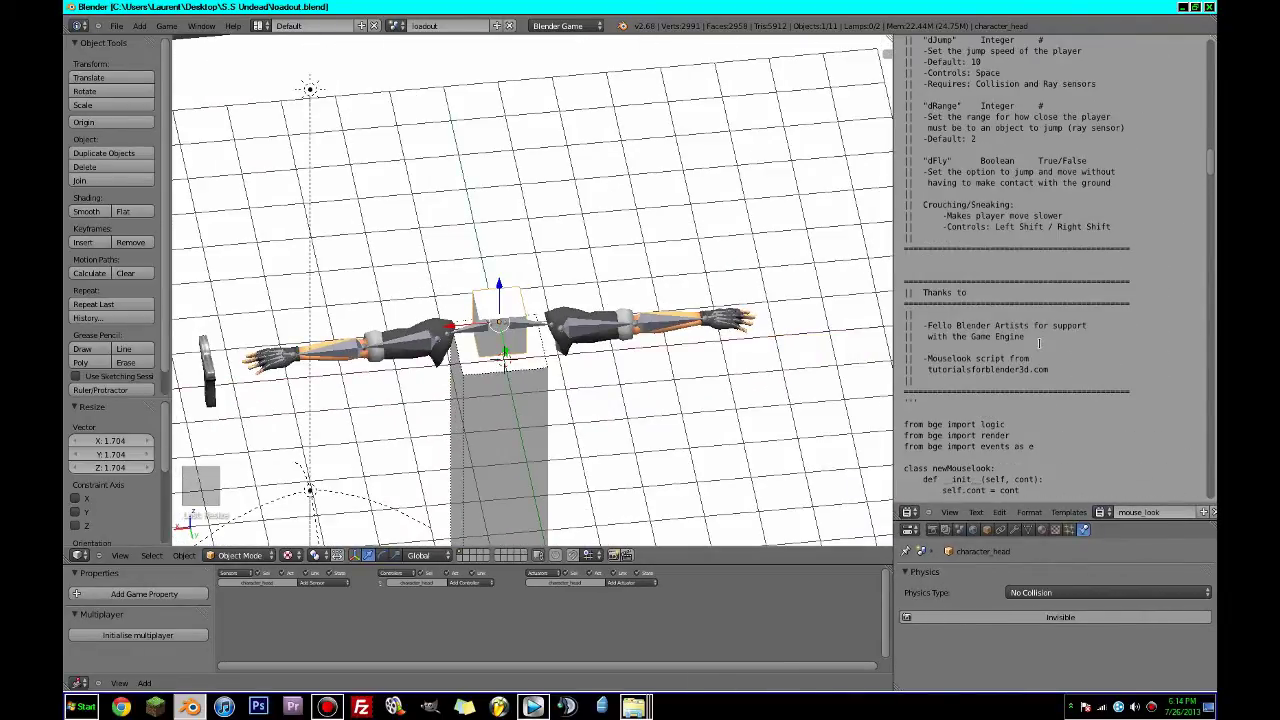
{"action": "scroll", "coordinate": [1089, 369], "scroll_direction": "up", "scroll_amount": 15}
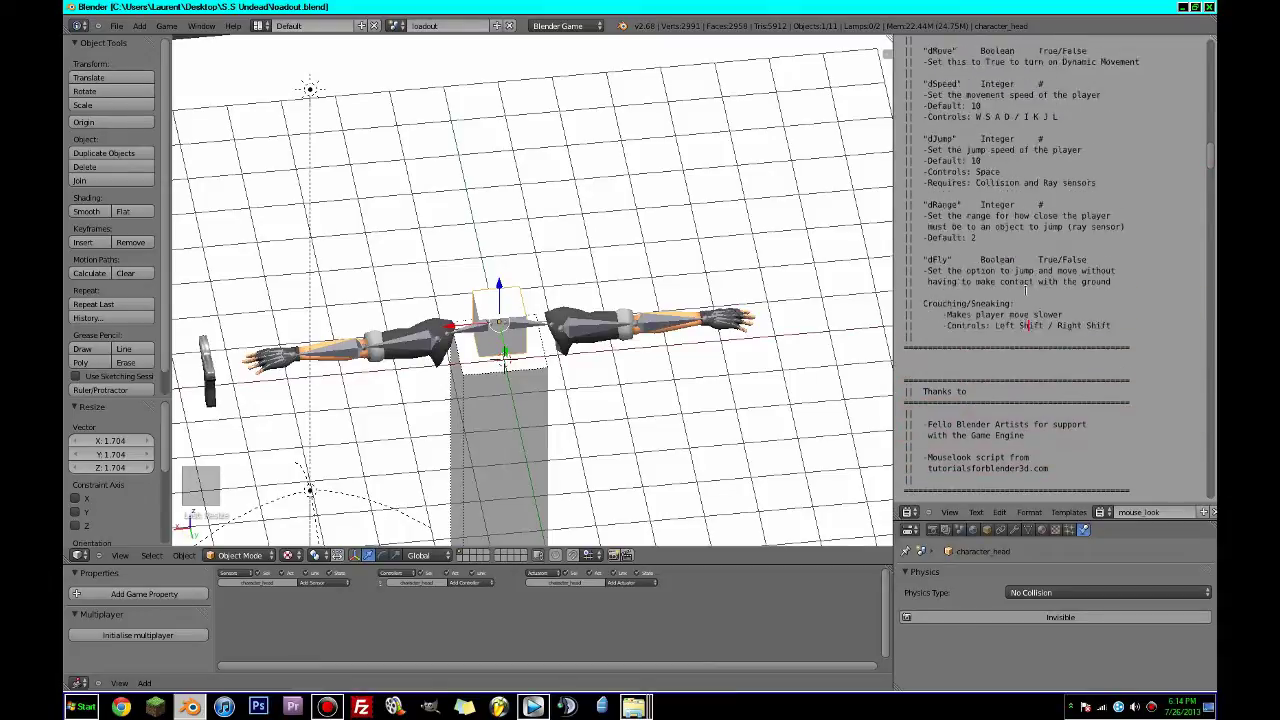
{"action": "scroll", "coordinate": [1024, 292], "scroll_direction": "up", "scroll_amount": 15}
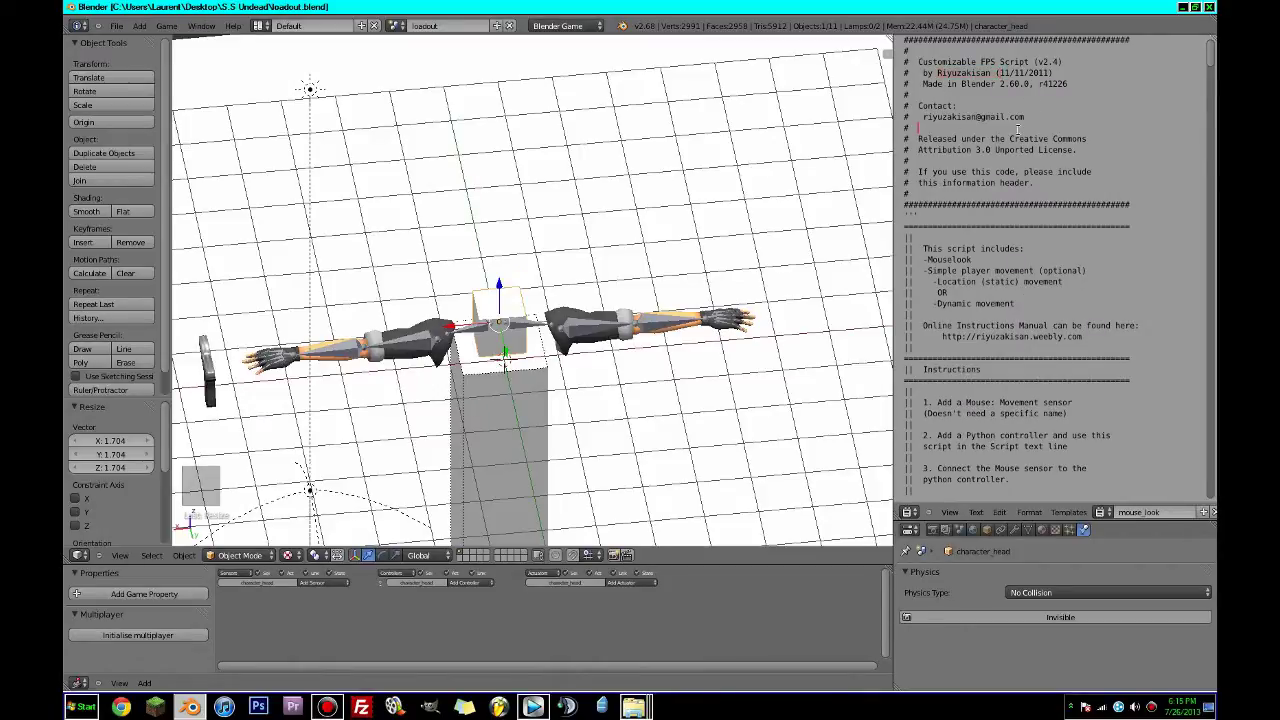
{"action": "key", "text": "ctrl+s"}
{"action": "left_click_drag", "start_coordinate": [1070, 118], "coordinate": [1041, 117]}
{"action": "left_click_drag", "start_coordinate": [1042, 184], "coordinate": [997, 74]}
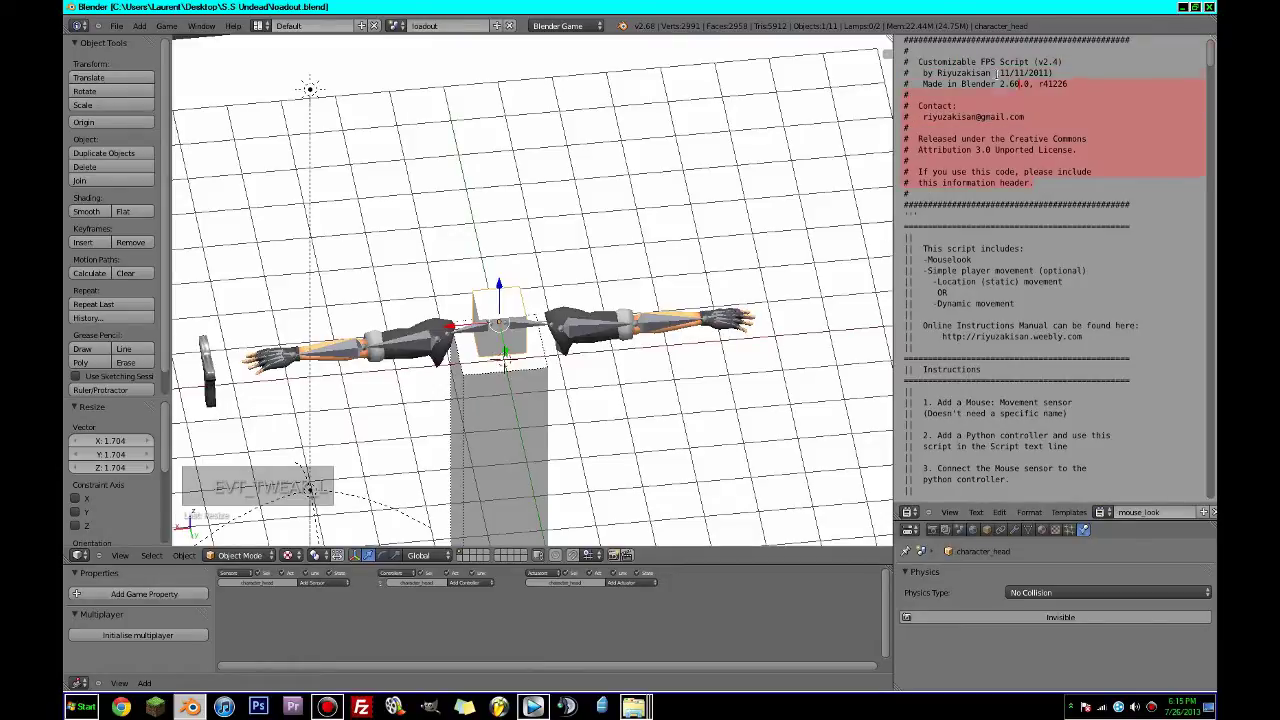
{"action": "left_click", "coordinate": [911, 97]}
{"action": "left_click_drag", "start_coordinate": [1052, 184], "coordinate": [905, 42]}
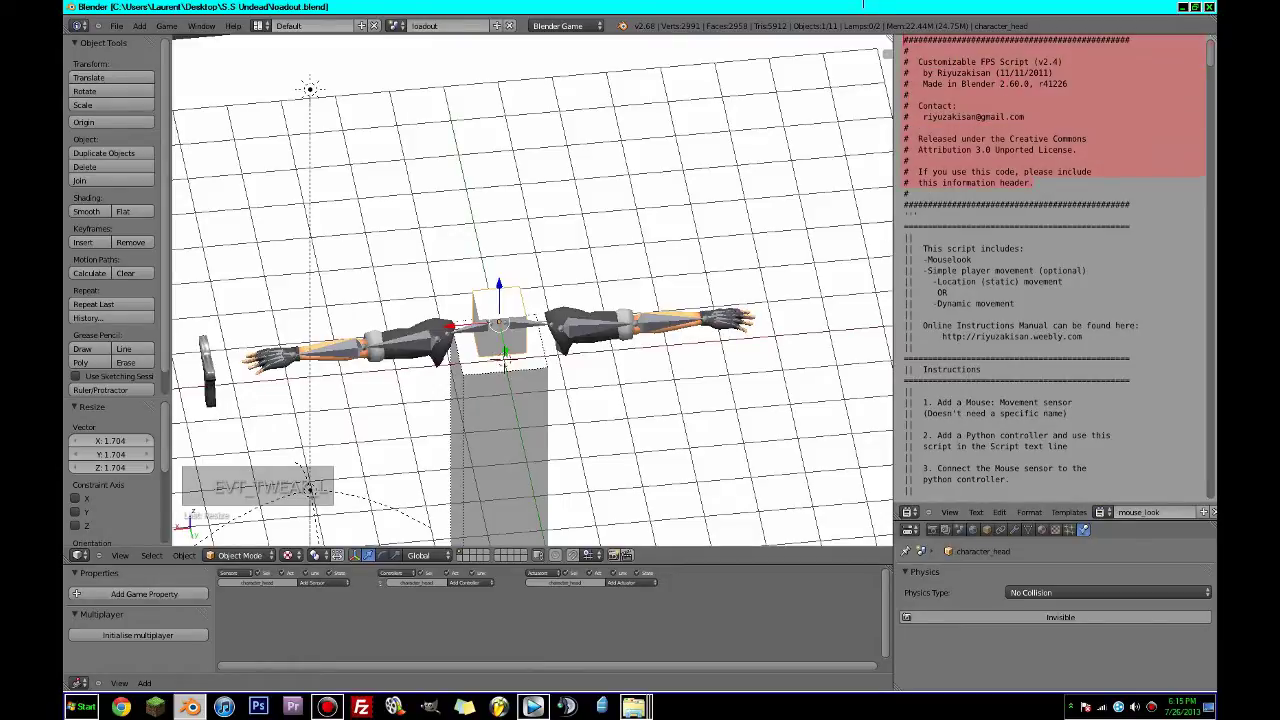
{"action": "left_click", "coordinate": [996, 132]}
{"action": "left_click_drag", "start_coordinate": [1040, 193], "coordinate": [904, 63]}
{"action": "left_click", "coordinate": [982, 130]}
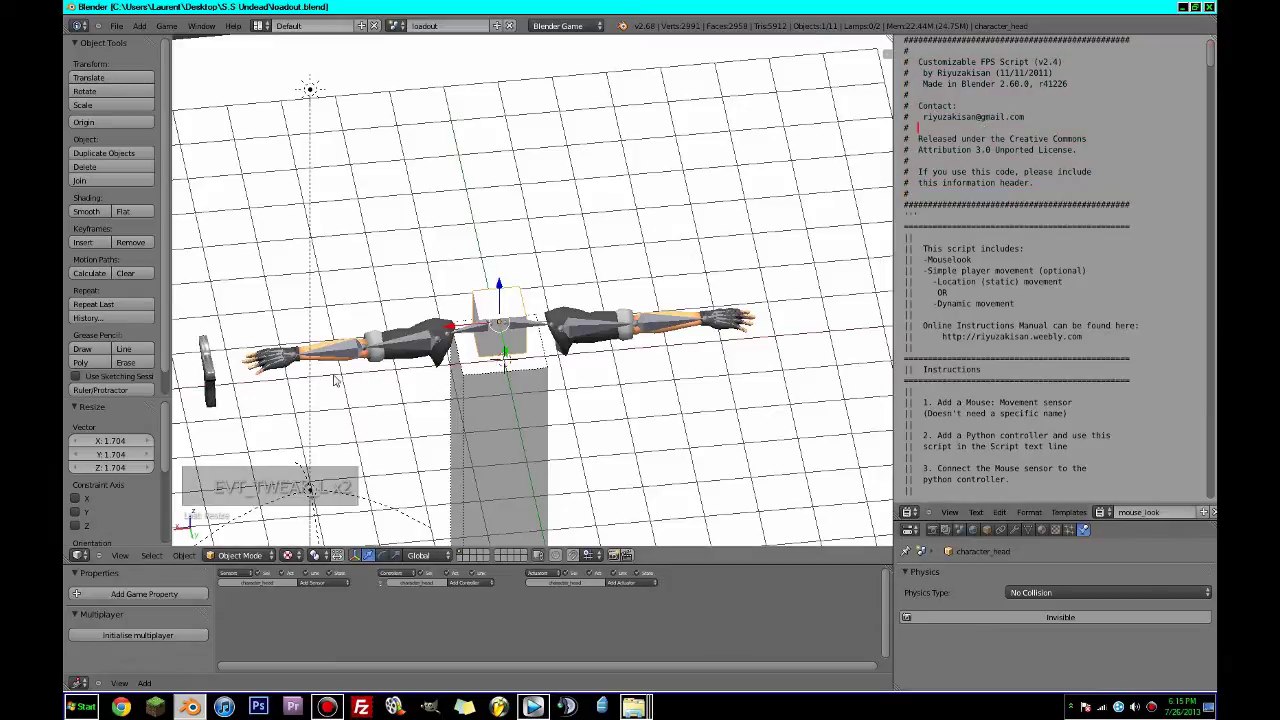
{"action": "key", "text": "ctrl+s"}
Enlarge the Logic Editor area and narrow the Text Editor to make room for character_head's logic bricks.
{"action": "left_click", "coordinate": [335, 377]}
{"action": "middle_click_drag", "start_coordinate": [375, 399], "coordinate": [434, 362]}
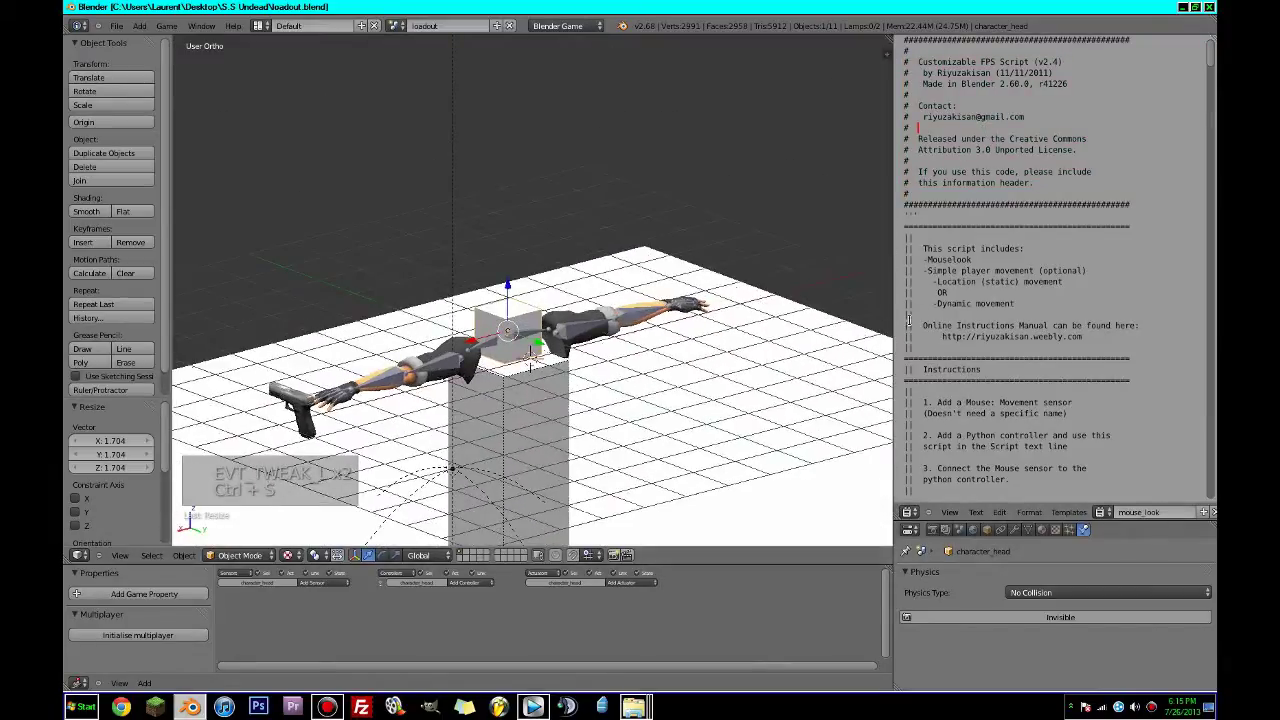
{"action": "middle_click_drag", "start_coordinate": [618, 354], "coordinate": [468, 447]}
{"action": "scroll", "coordinate": [479, 438], "scroll_direction": "up", "scroll_amount": 3}
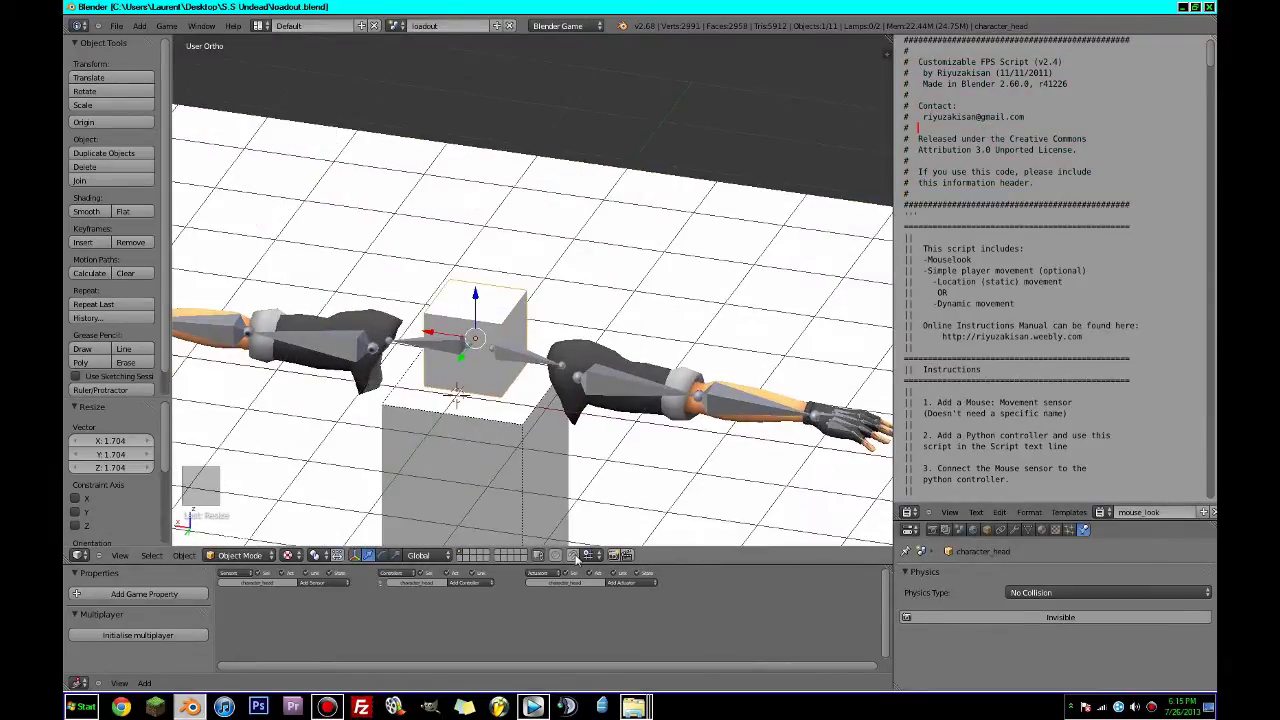
{"action": "scroll", "coordinate": [331, 597], "scroll_direction": "up", "scroll_amount": 1}
{"action": "left_click_drag", "start_coordinate": [326, 563], "coordinate": [385, 382]}
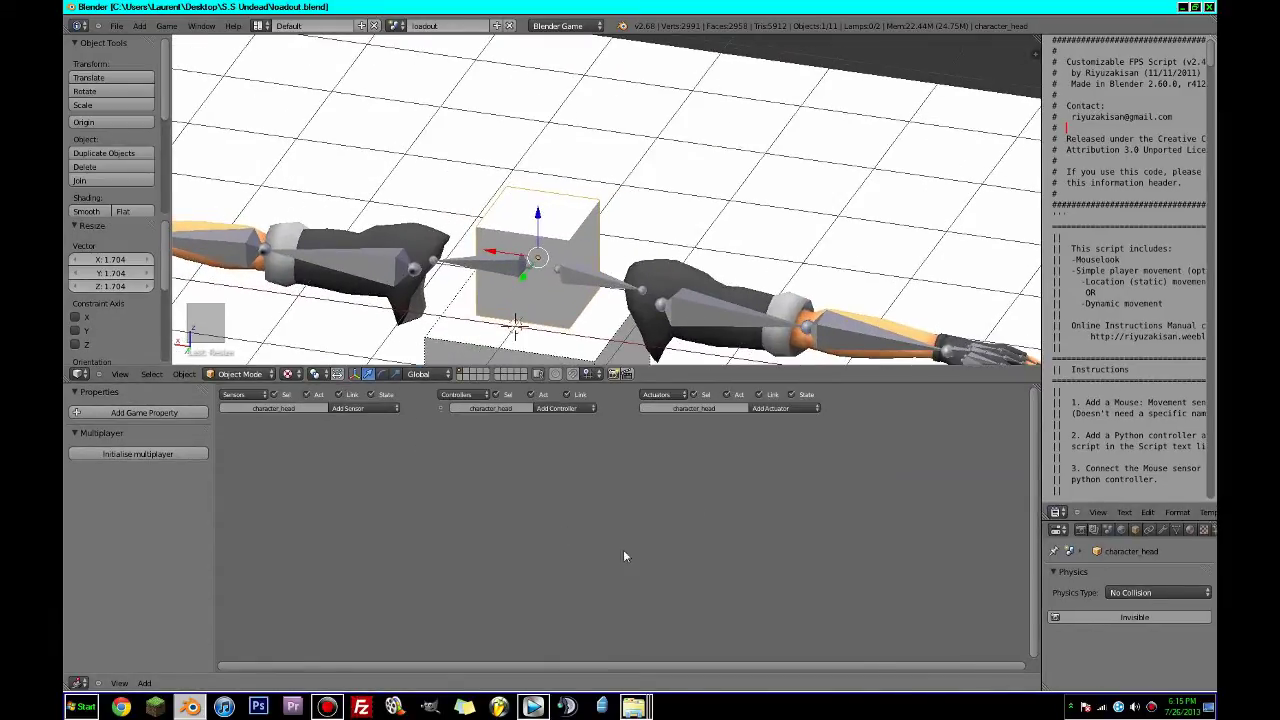
Add a Mouse sensor with the Movement event to character_head, name it m_move and collapse it.
{"action": "left_click", "coordinate": [360, 408]}
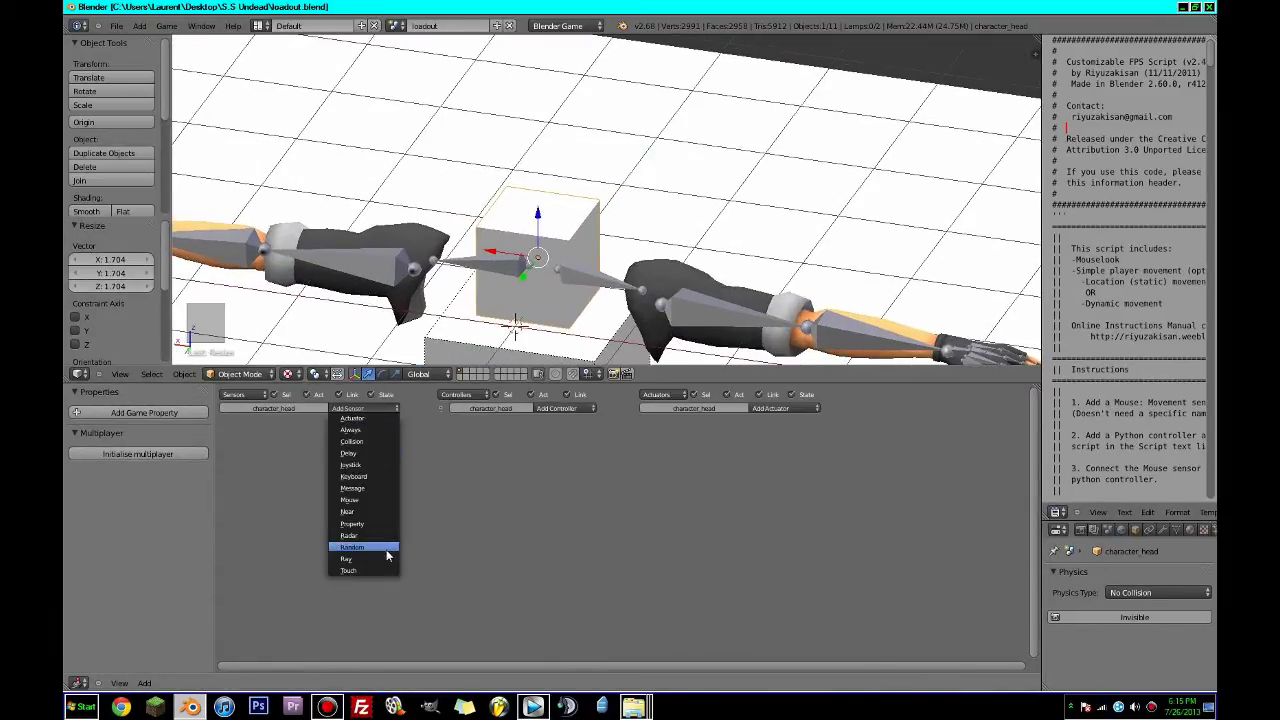
{"action": "left_click", "coordinate": [368, 497]}
{"action": "left_click", "coordinate": [300, 465]}
{"action": "left_click", "coordinate": [290, 398]}
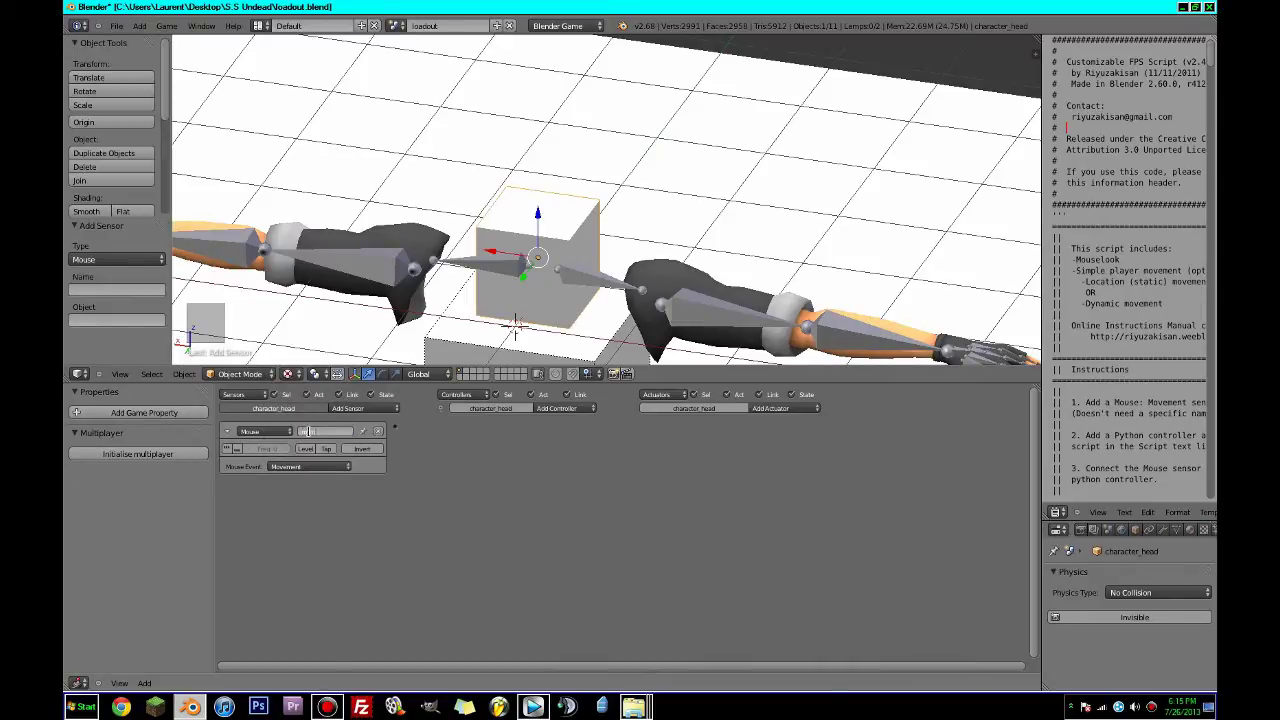
{"action": "type", "text": "mmove"}
{"action": "left_click", "coordinate": [228, 432]}
Add a Python controller running the mouse_look script to character_head, link the m_move sensor to it and save the file.
{"action": "left_click", "coordinate": [586, 409]}
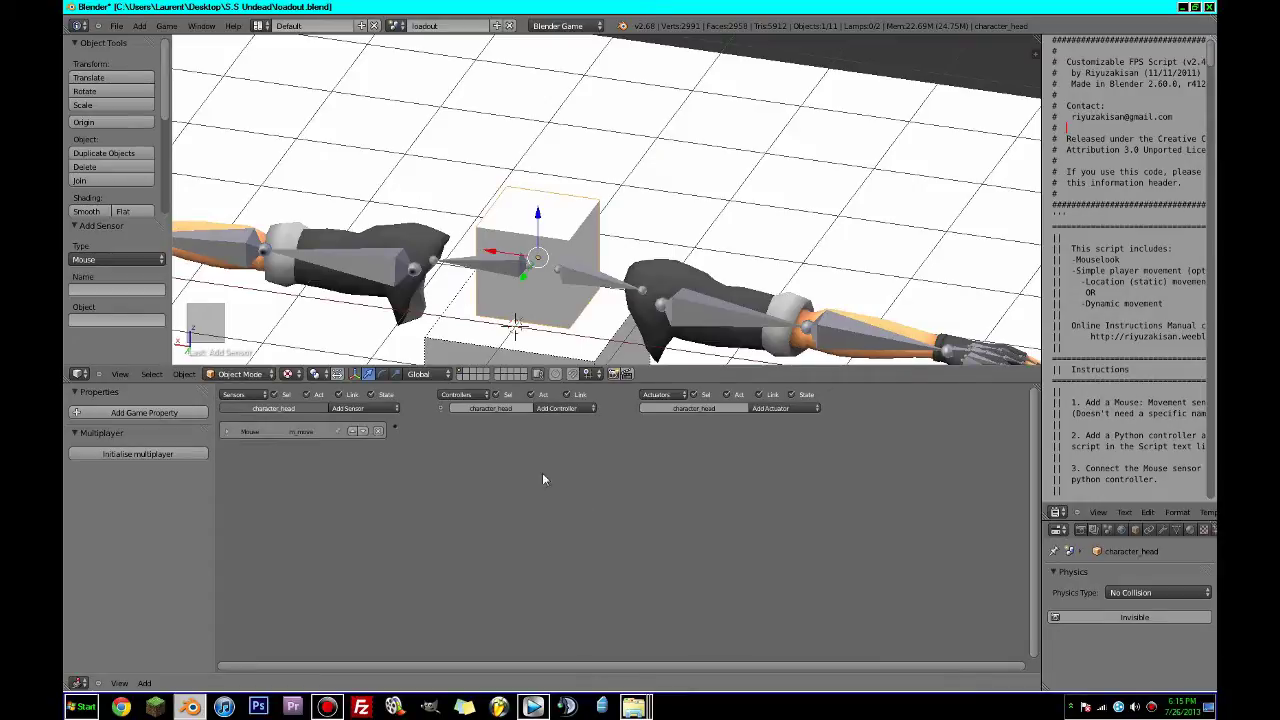
{"action": "left_click", "coordinate": [566, 413]}
{"action": "left_click", "coordinate": [560, 490]}
{"action": "left_click", "coordinate": [524, 452]}
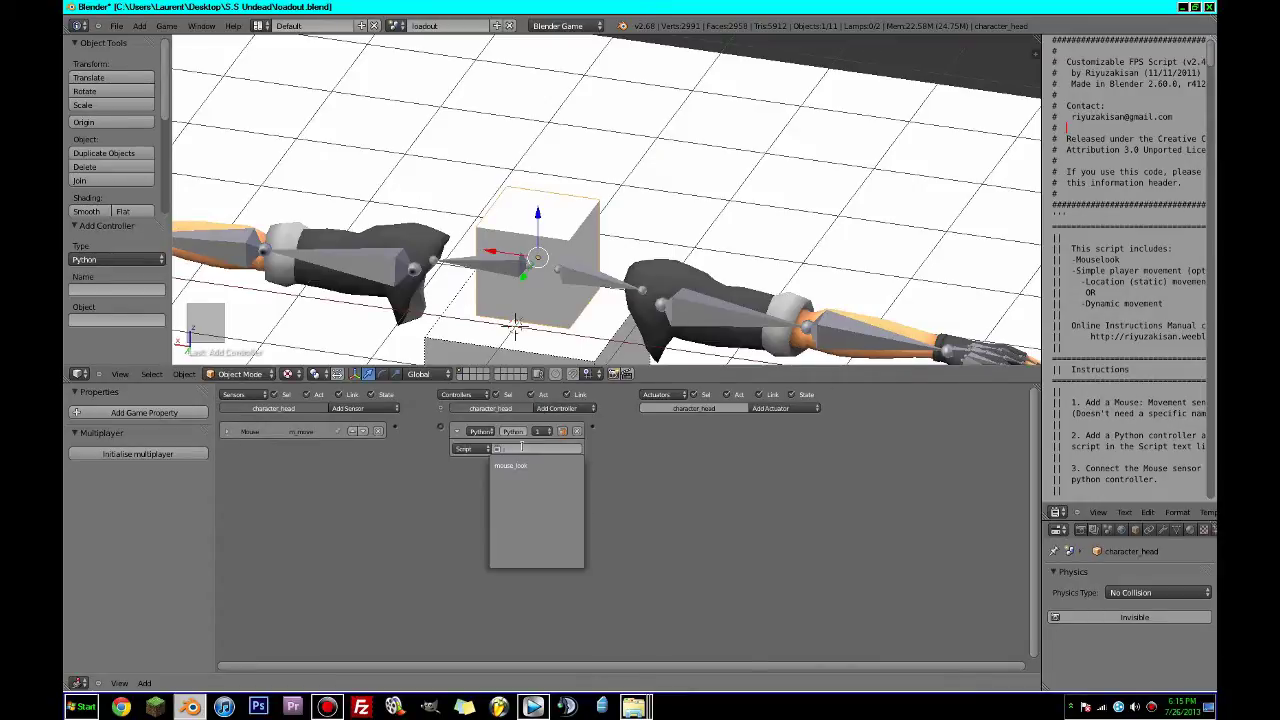
{"action": "left_click", "coordinate": [520, 467]}
{"action": "left_click", "coordinate": [457, 432]}
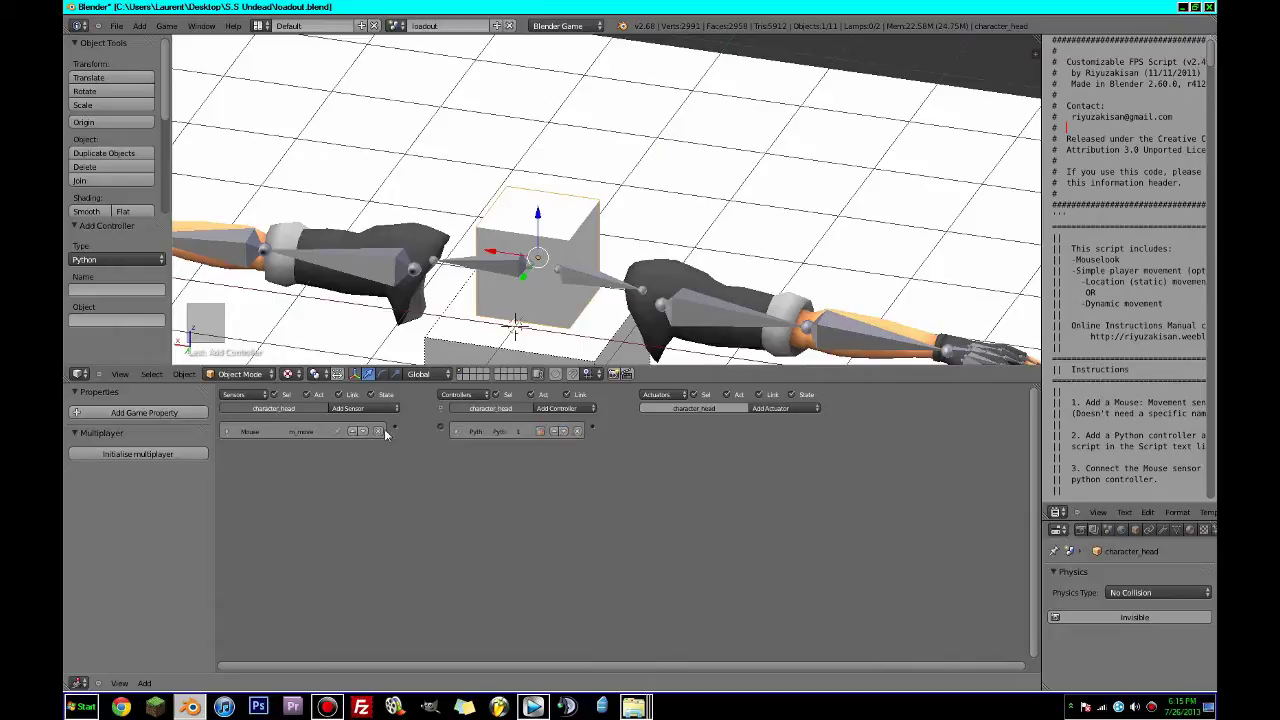
{"action": "left_click_drag", "start_coordinate": [447, 431], "coordinate": [445, 431]}
{"action": "key", "text": "ctrl+s"}
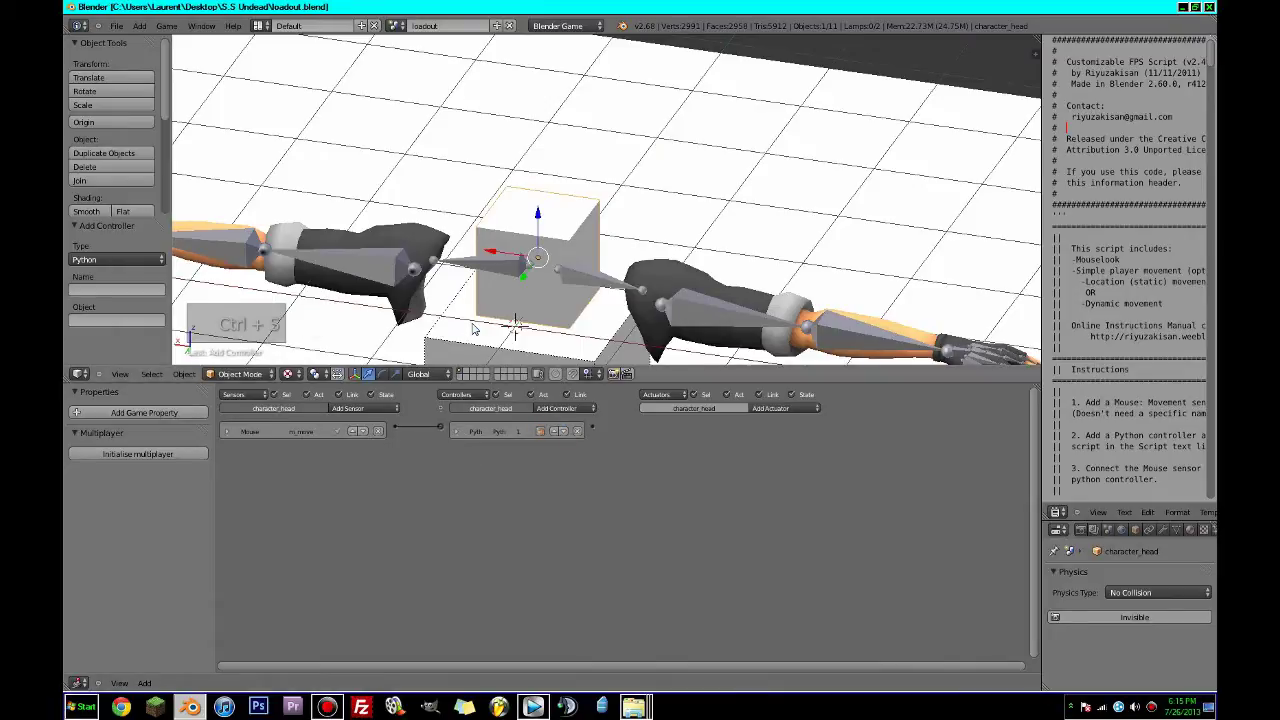
Test-run the game to check the mouse look on character_head and end the run.
{"action": "key", "text": "KP_0"}
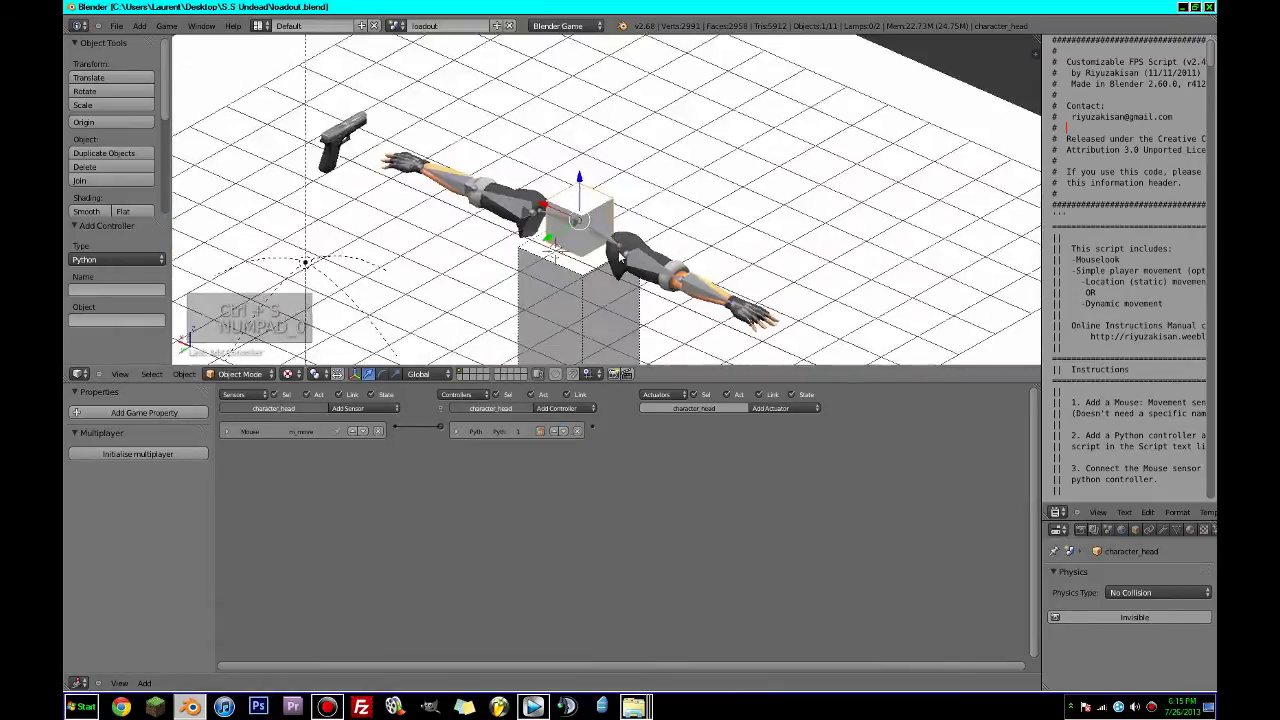
{"action": "key", "text": "p"}
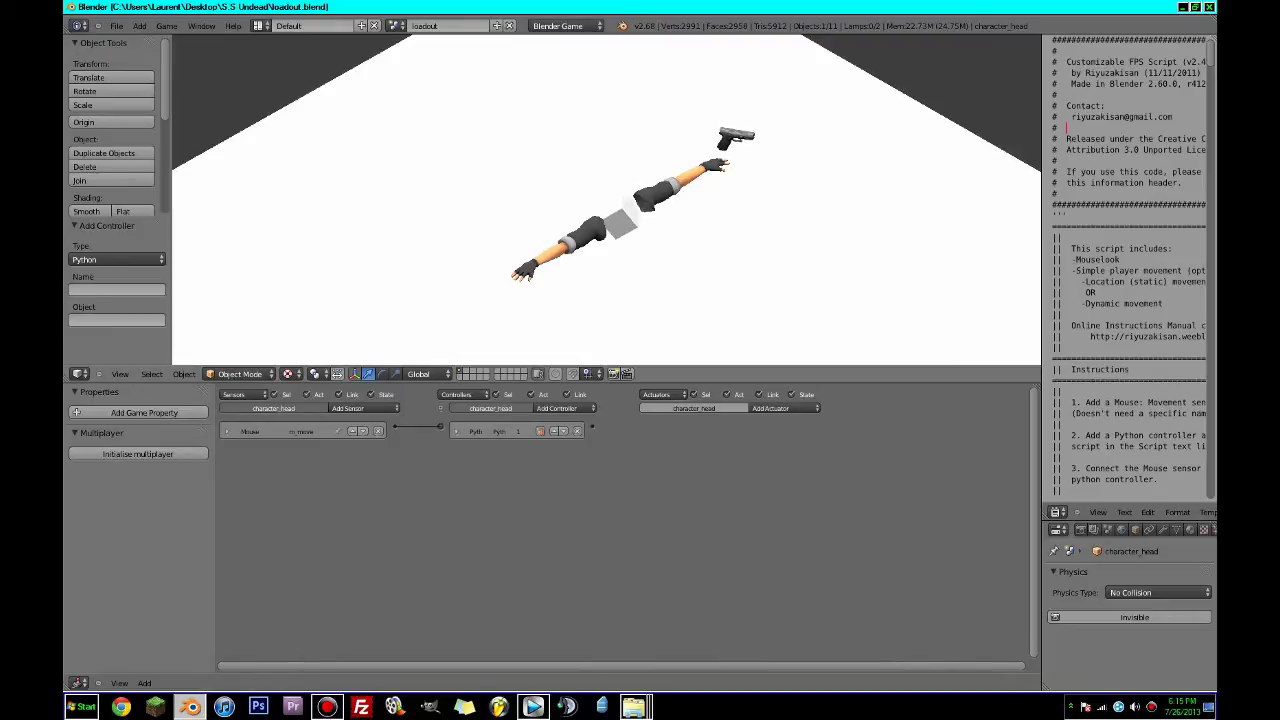
{"action": "key", "text": "Escape"}
Snap the 3D cursor to character_head and add a camera there.
{"action": "scroll", "coordinate": [612, 205], "scroll_direction": "up", "scroll_amount": 3}
{"action": "key", "text": "shift+s"}
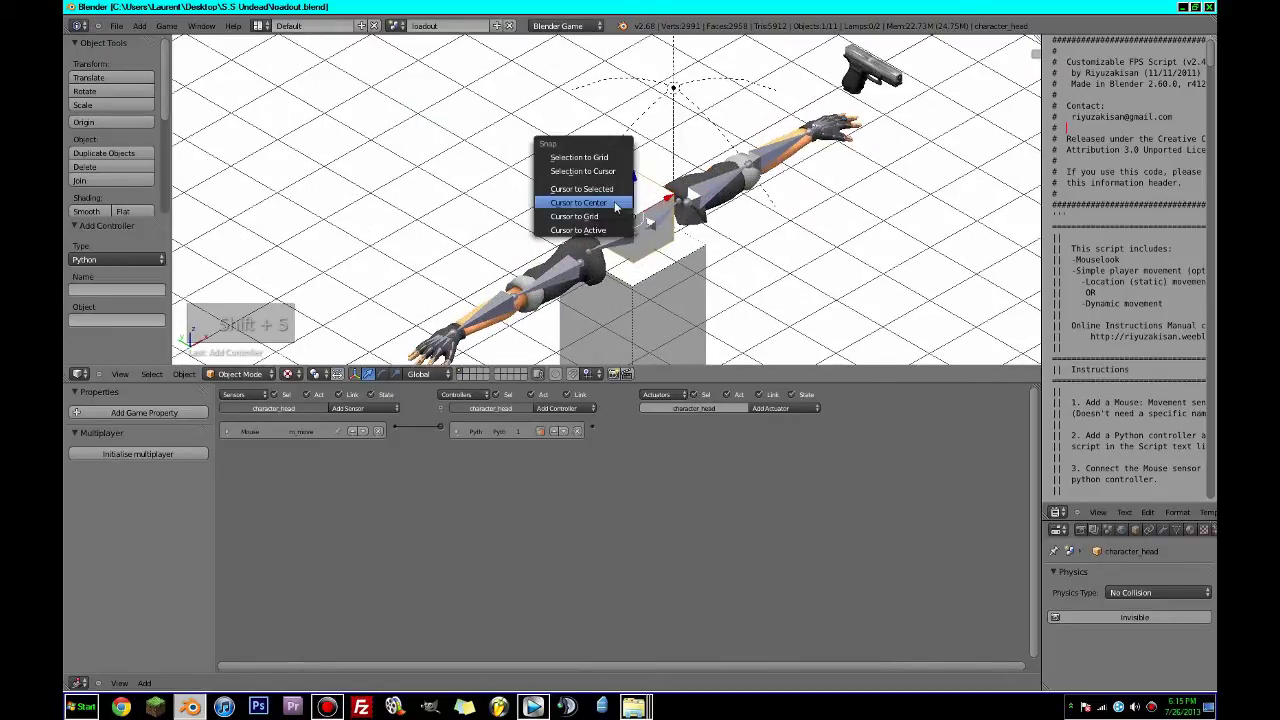
{"action": "left_click", "coordinate": [614, 203]}
{"action": "key", "text": "shift+s"}
{"action": "left_click", "coordinate": [619, 190]}
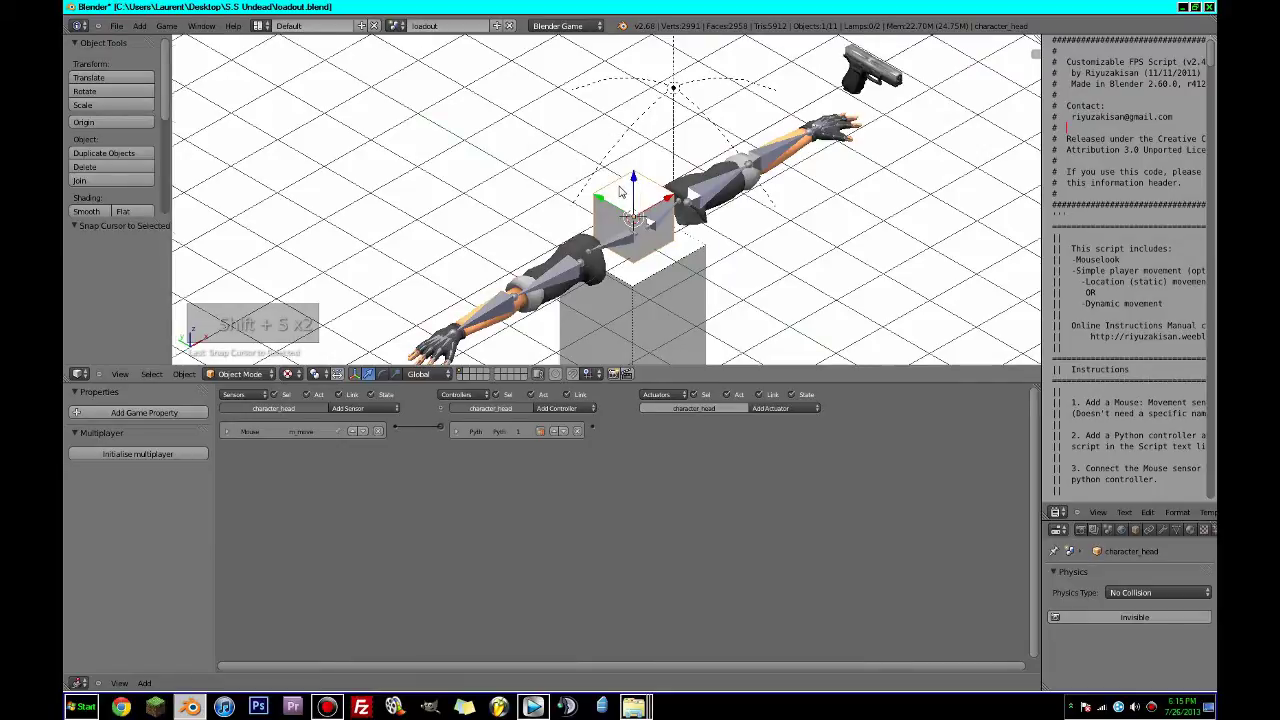
{"action": "key", "text": "KP_3"}
{"action": "key", "text": "shift+a"}
{"action": "mouse_move", "coordinate": [620, 188]}
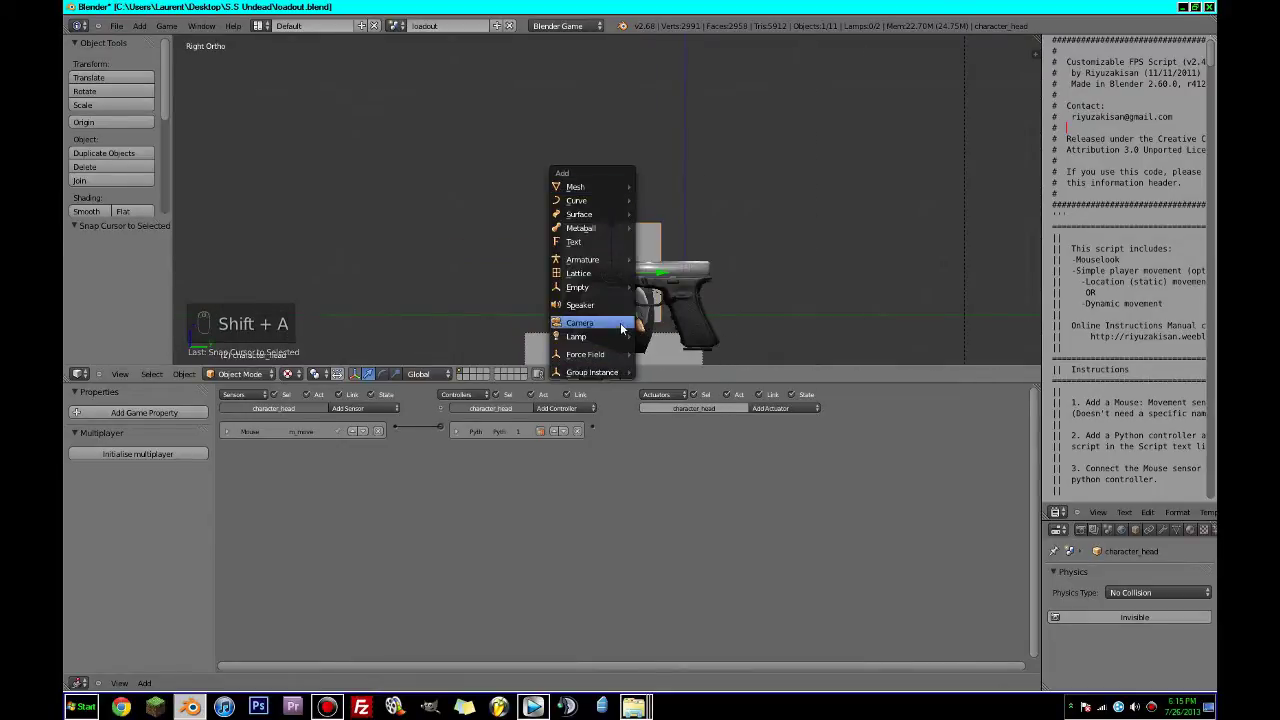
{"action": "left_click", "coordinate": [625, 326]}
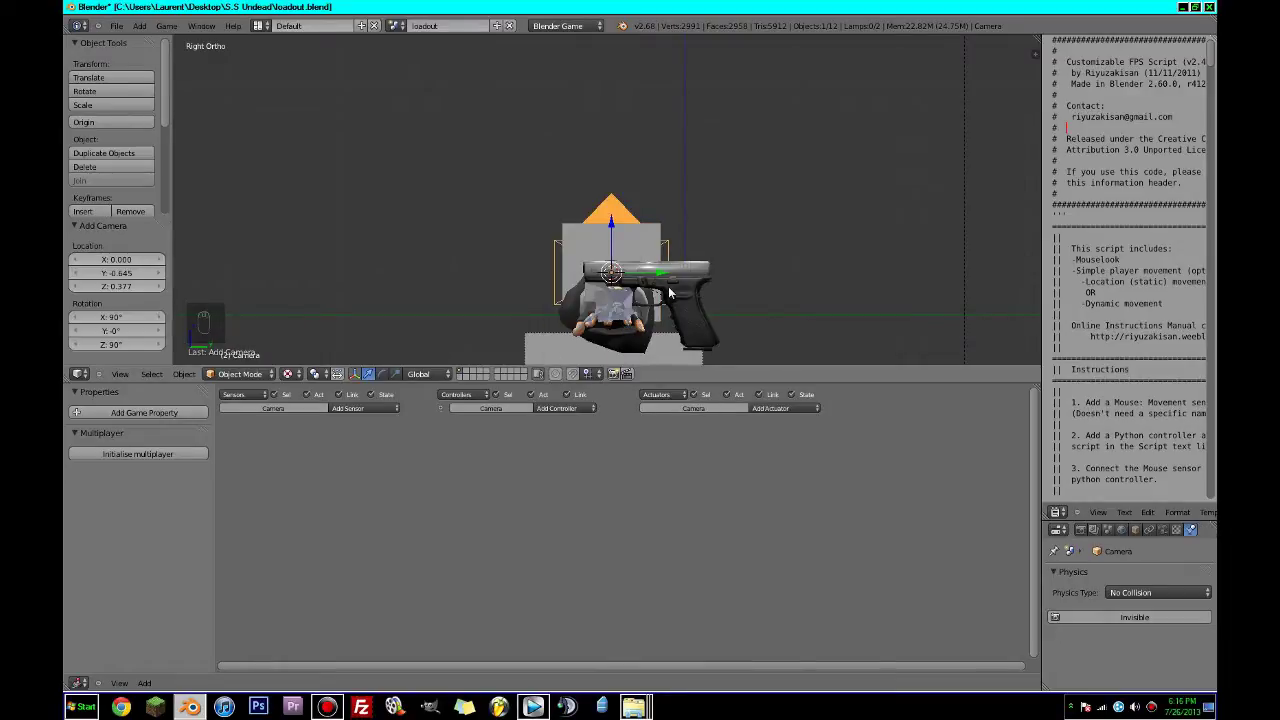
Clear the new camera's rotation and rotate it 90° about the X axis.
{"action": "key", "text": "alt+r"}
{"action": "middle_click_drag", "start_coordinate": [670, 292], "coordinate": [597, 324]}
{"action": "key", "text": "r"}
{"action": "key", "text": "r"}
{"action": "right_click", "coordinate": [551, 187]}
{"action": "middle_click_drag", "start_coordinate": [552, 242], "coordinate": [494, 248]}
{"action": "key", "text": "z"}
{"action": "key", "text": "r"}
{"action": "key", "text": "x"}
{"action": "key", "text": "9"}
{"action": "key", "text": "0"}
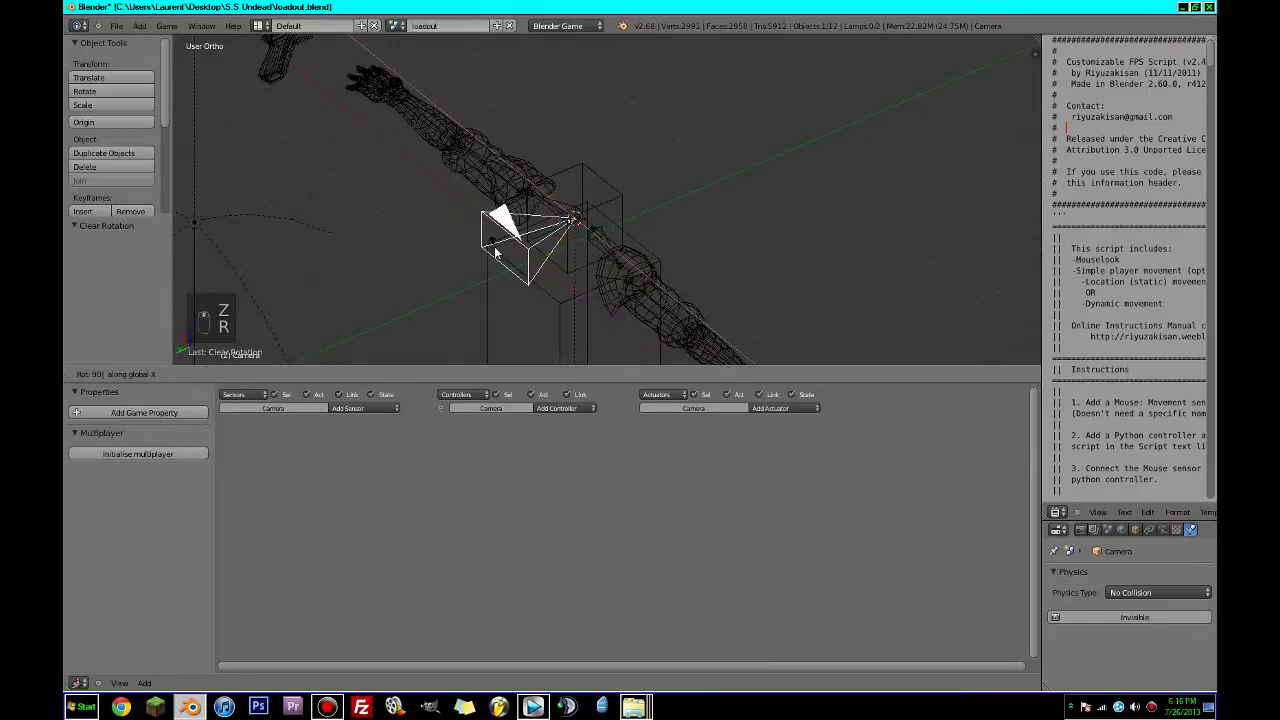
{"action": "key", "text": "Return"}
{"action": "key", "text": "z"}
Move the camera forward to the front of the head and scale it to about 0.475.
{"action": "key", "text": "g"}
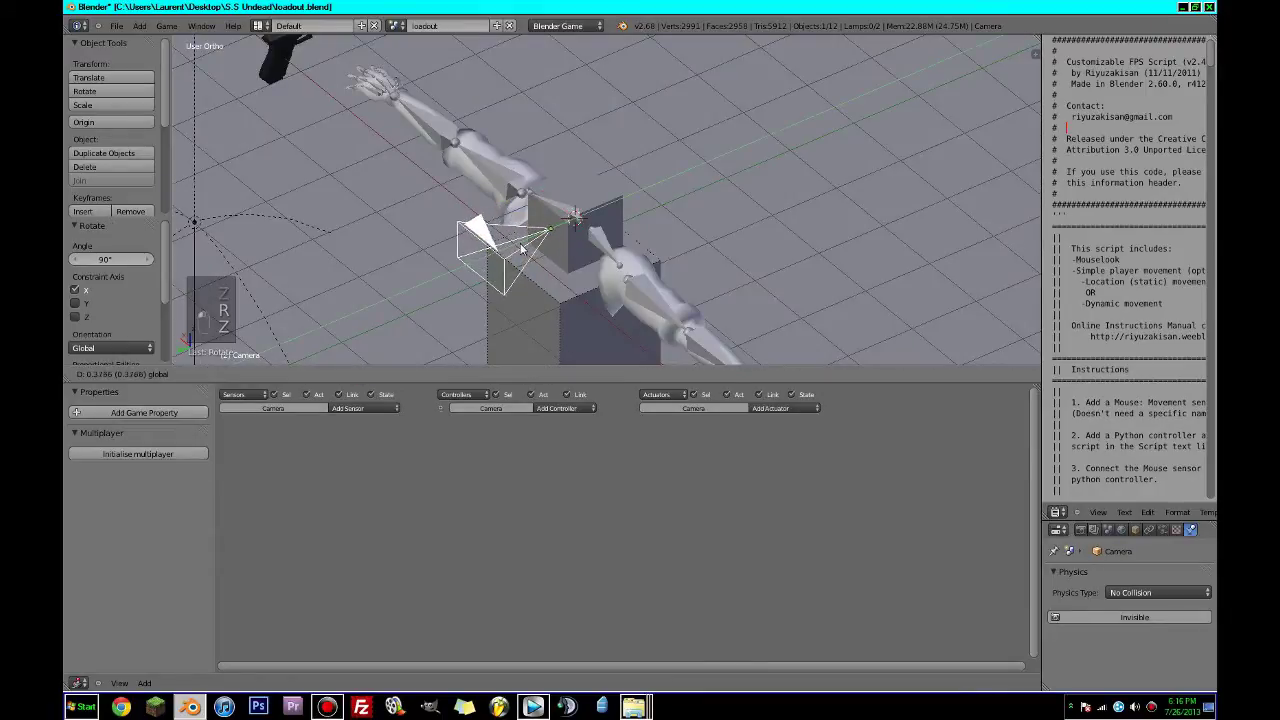
{"action": "left_click_drag", "start_coordinate": [520, 249], "coordinate": [516, 246]}
{"action": "key", "text": "s"}
{"action": "left_click", "coordinate": [618, 243]}
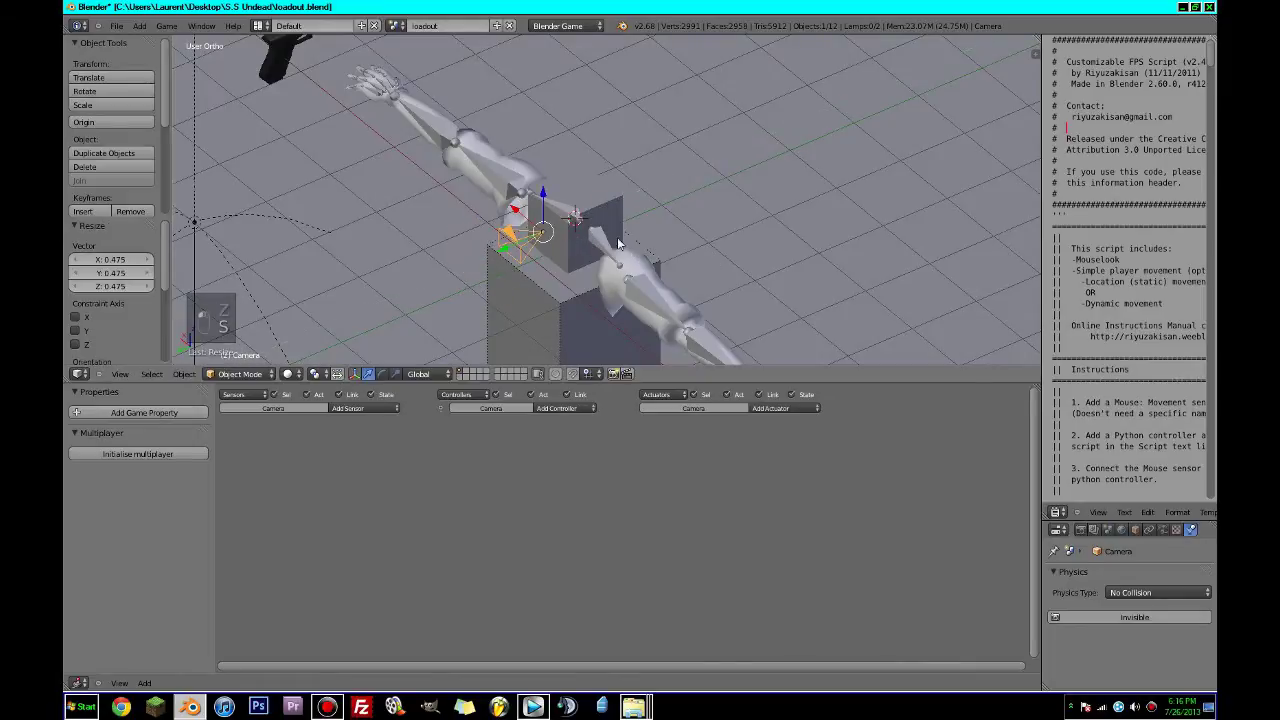
Parent the camera to character_head with Object (Keep Transform).
{"action": "right_click", "coordinate": [620, 212]}
{"action": "key", "text": "ctrl+p"}
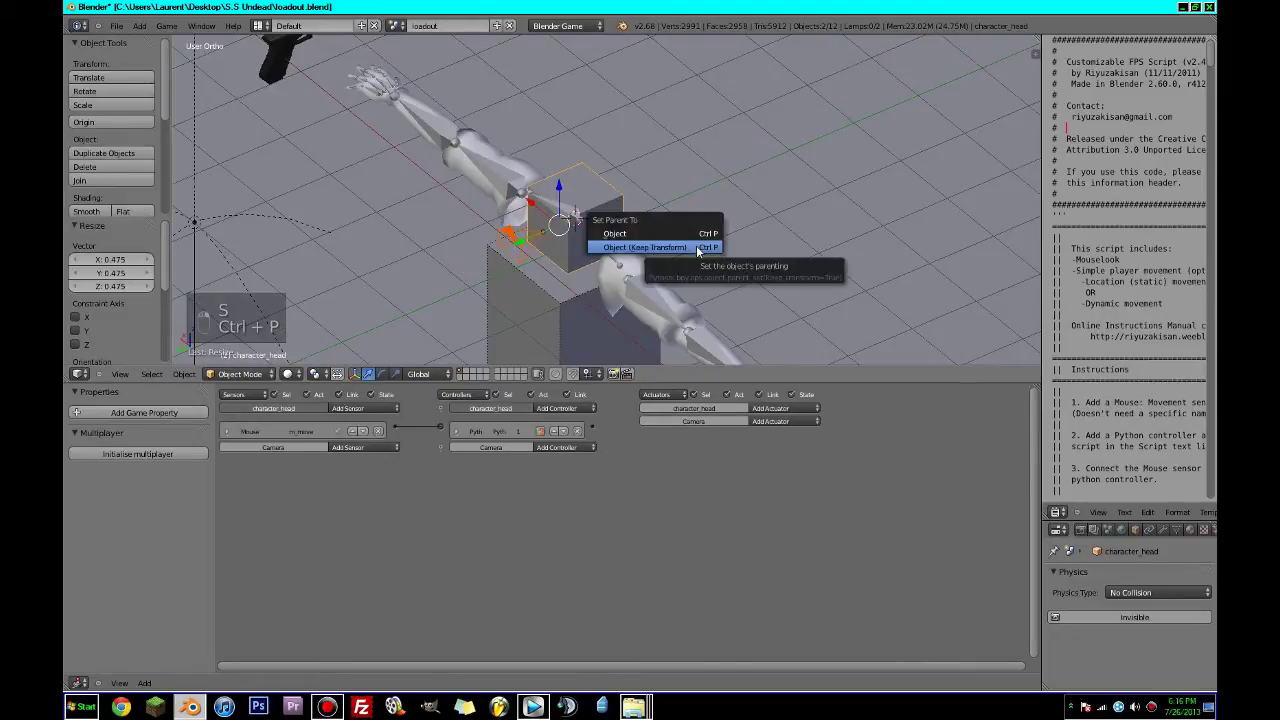
{"action": "left_click", "coordinate": [696, 245]}
Select the camera alone and set the viewport shading to Texture.
{"action": "right_click", "coordinate": [482, 268]}
{"action": "left_click", "coordinate": [291, 374]}
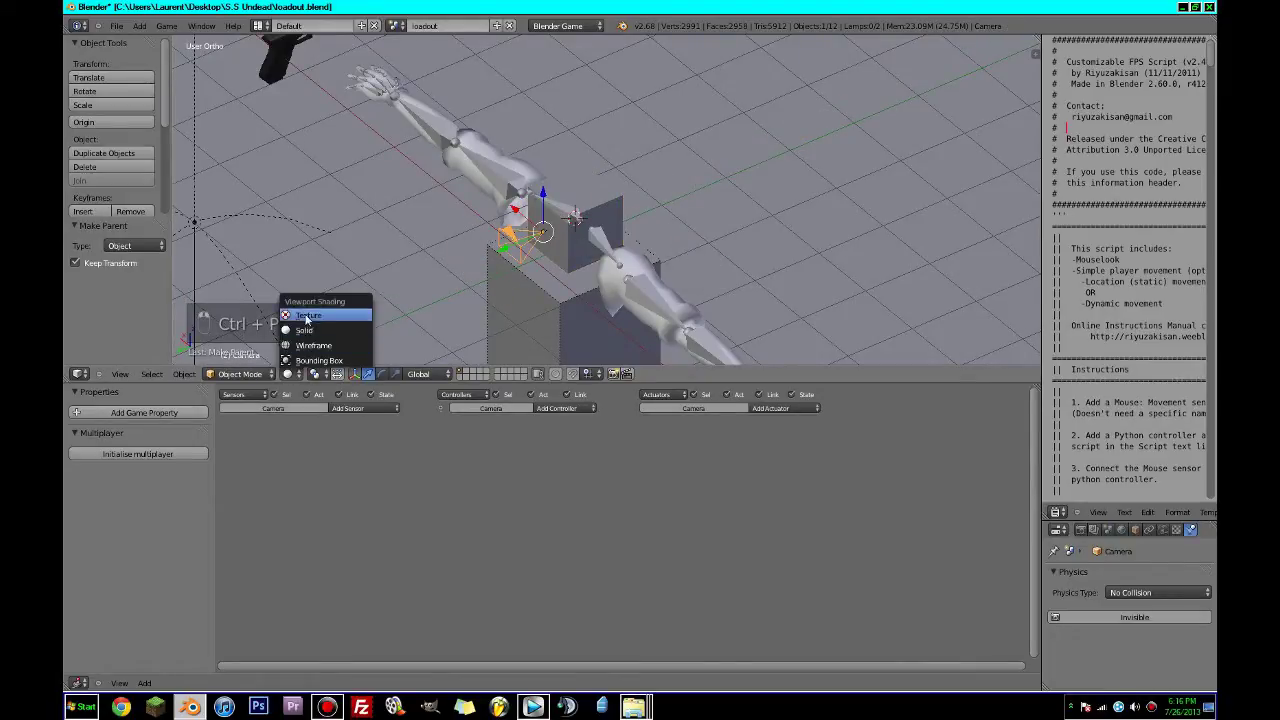
{"action": "left_click", "coordinate": [291, 374]}
{"action": "left_click", "coordinate": [302, 315]}
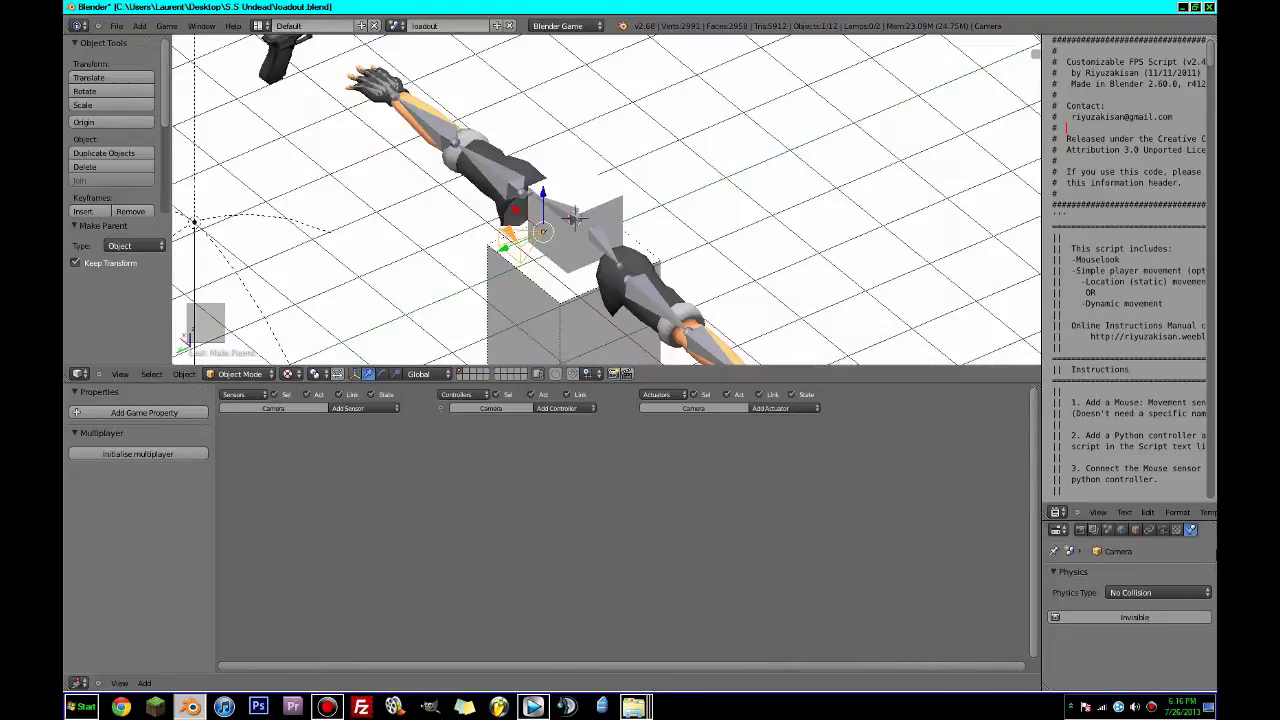
Rename the camera as eyes and save the file.
{"action": "left_click", "coordinate": [1135, 531]}
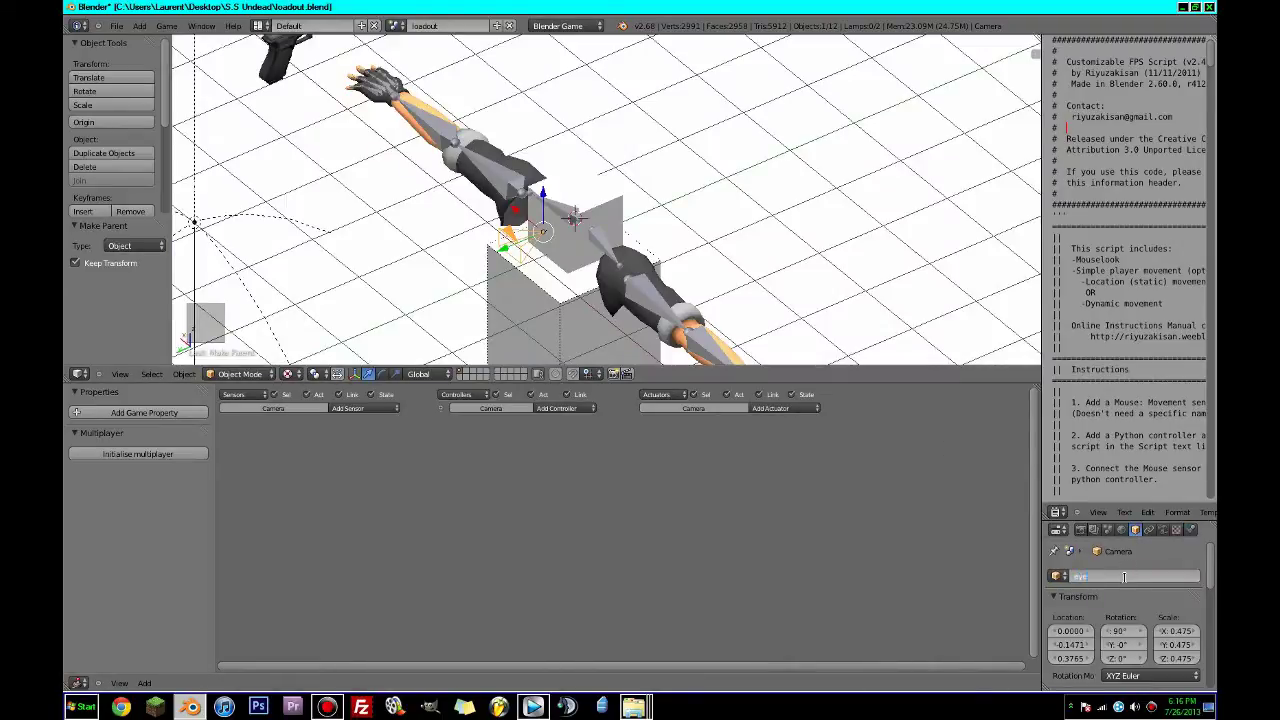
{"action": "key", "text": "Return"}
{"action": "key", "text": "ctrl+s"}
Look through the eyes camera in a maximized 3D view, save the file and test-run the game.
{"action": "left_click", "coordinate": [576, 256]}
{"action": "key", "text": "KP_0"}
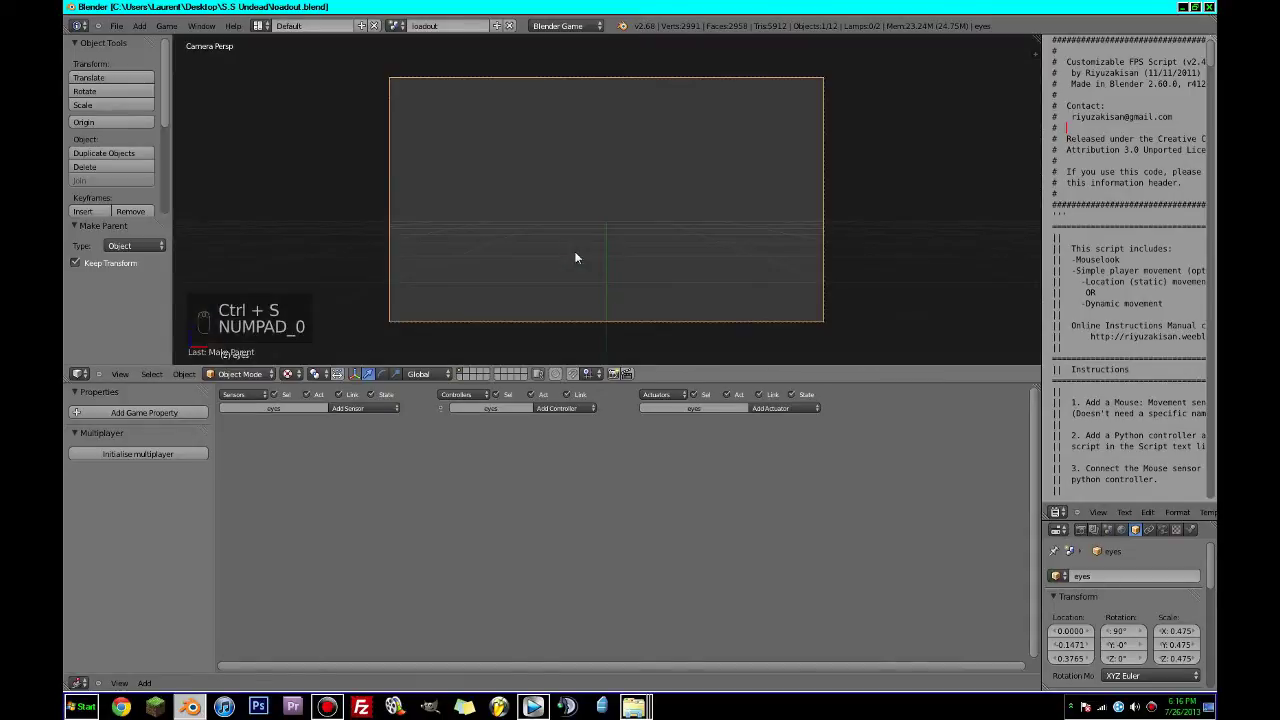
{"action": "key", "text": "ctrl+Up"}
{"action": "key", "text": "ctrl+s"}
{"action": "left_click", "coordinate": [575, 252]}
{"action": "key", "text": "p"}
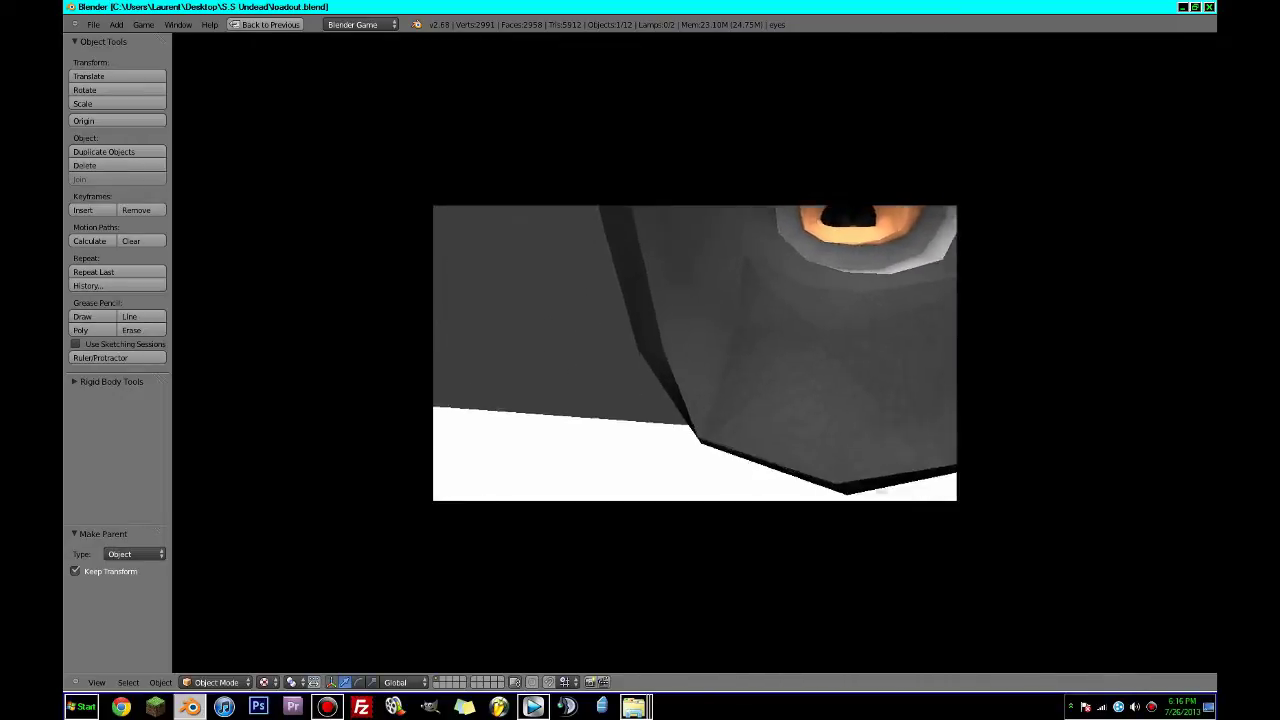
Leave the game test and camera view, save the file and restore the multi-editor layout.
{"action": "key", "text": "Escape"}
{"action": "key", "text": "KP_0"}
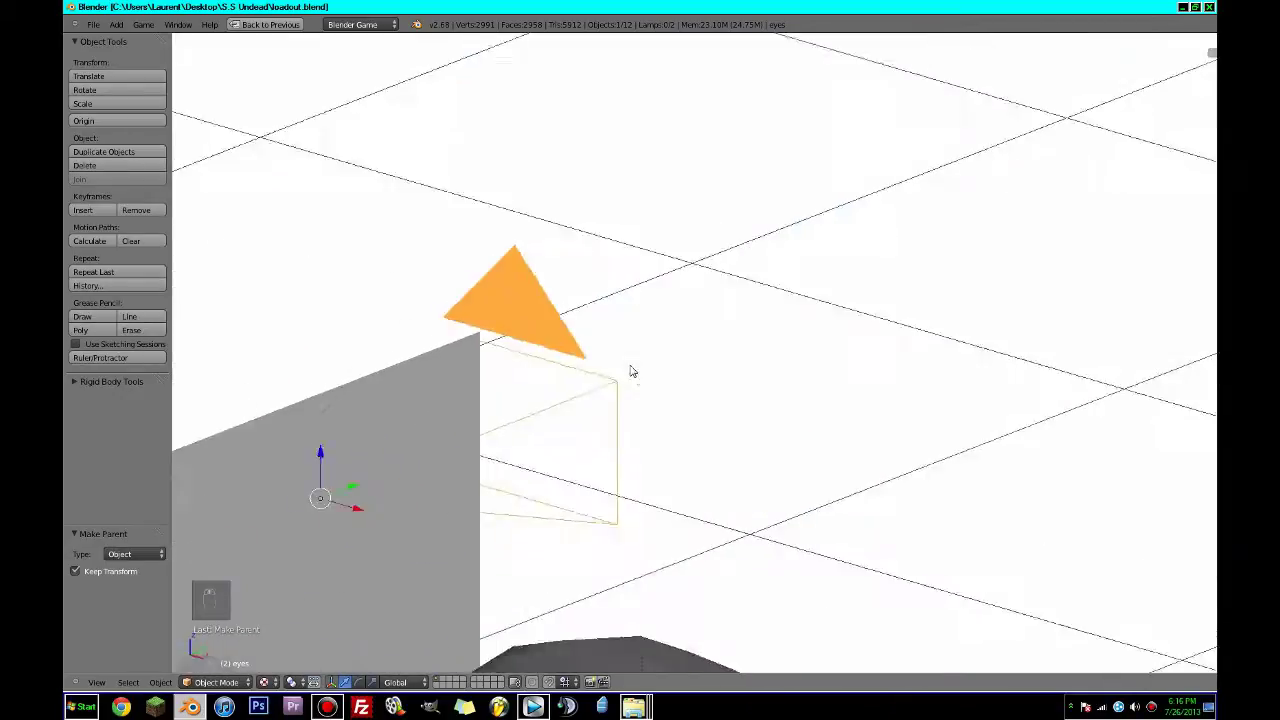
{"action": "key", "text": "ctrl+s"}
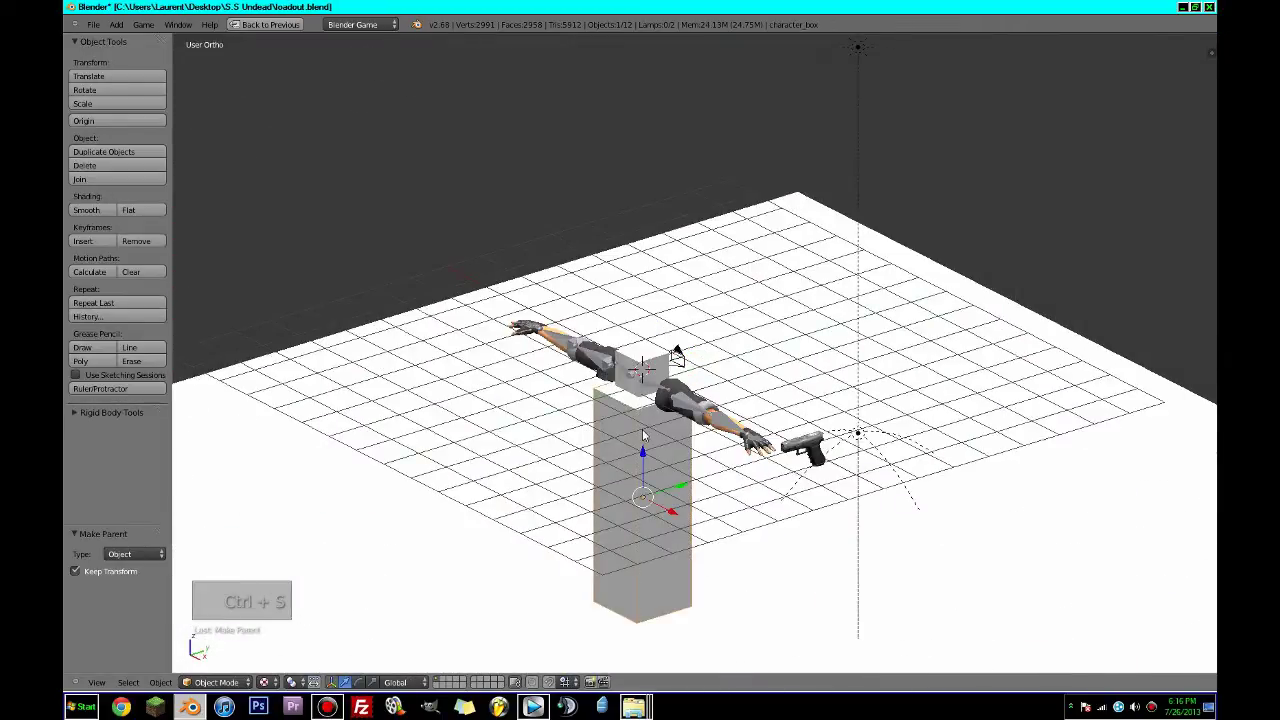
{"action": "key", "text": "ctrl+Up"}
Add five Keyboard sensors to character_box.
{"action": "left_click", "coordinate": [395, 414]}
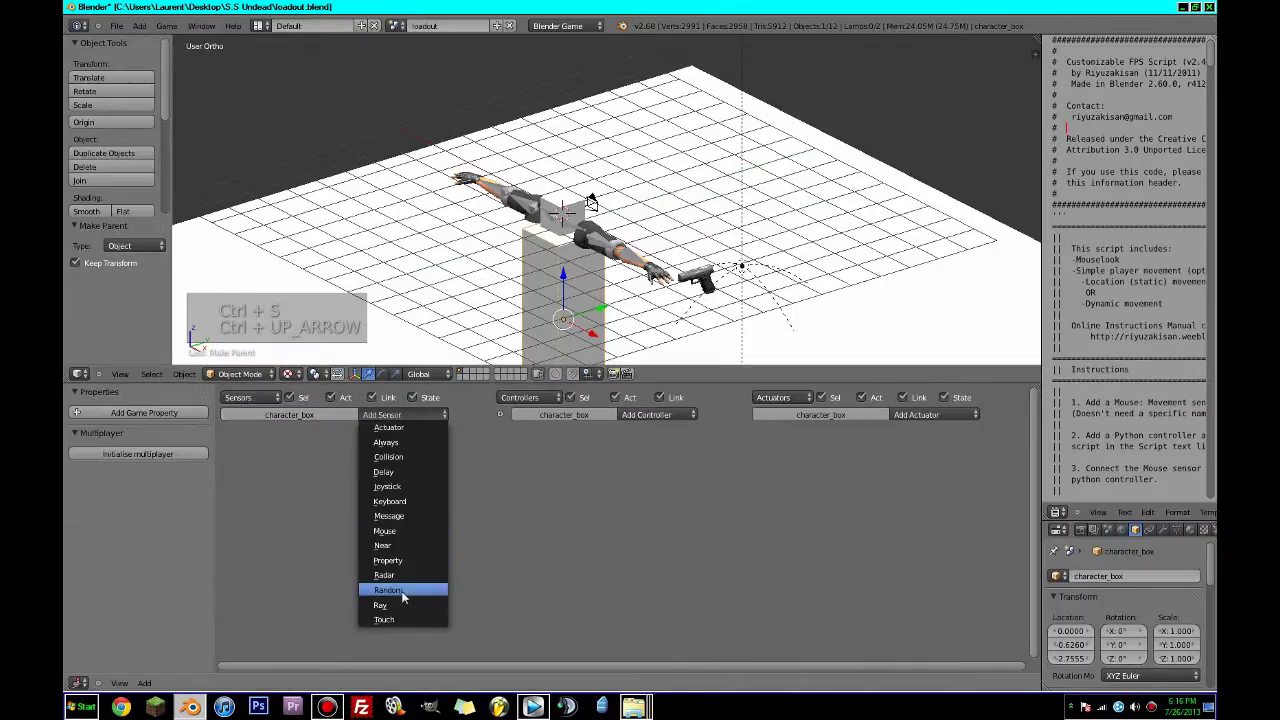
{"action": "left_click", "coordinate": [400, 501]}
{"action": "left_click", "coordinate": [395, 414]}
{"action": "left_click", "coordinate": [403, 500]}
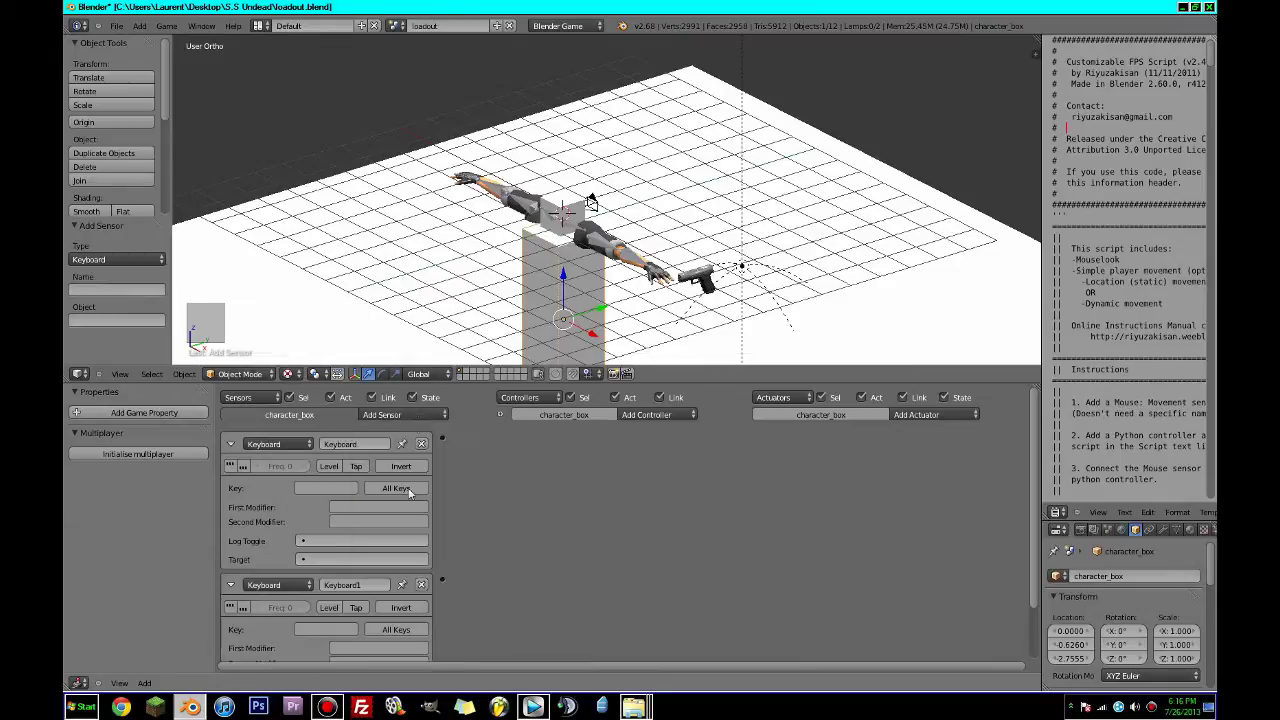
{"action": "left_click", "coordinate": [415, 414]}
{"action": "left_click", "coordinate": [403, 500]}
{"action": "left_click", "coordinate": [408, 414]}
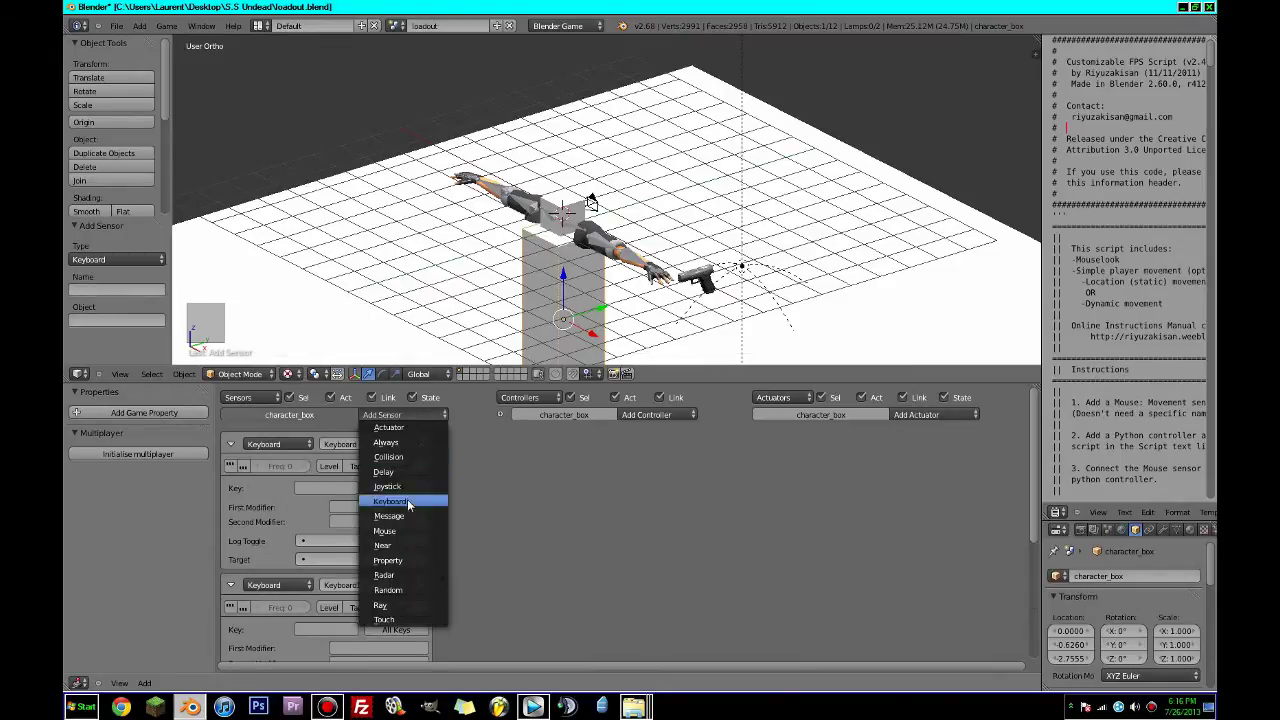
{"action": "left_click", "coordinate": [403, 500]}
{"action": "left_click", "coordinate": [401, 416]}
{"action": "left_click", "coordinate": [408, 503]}
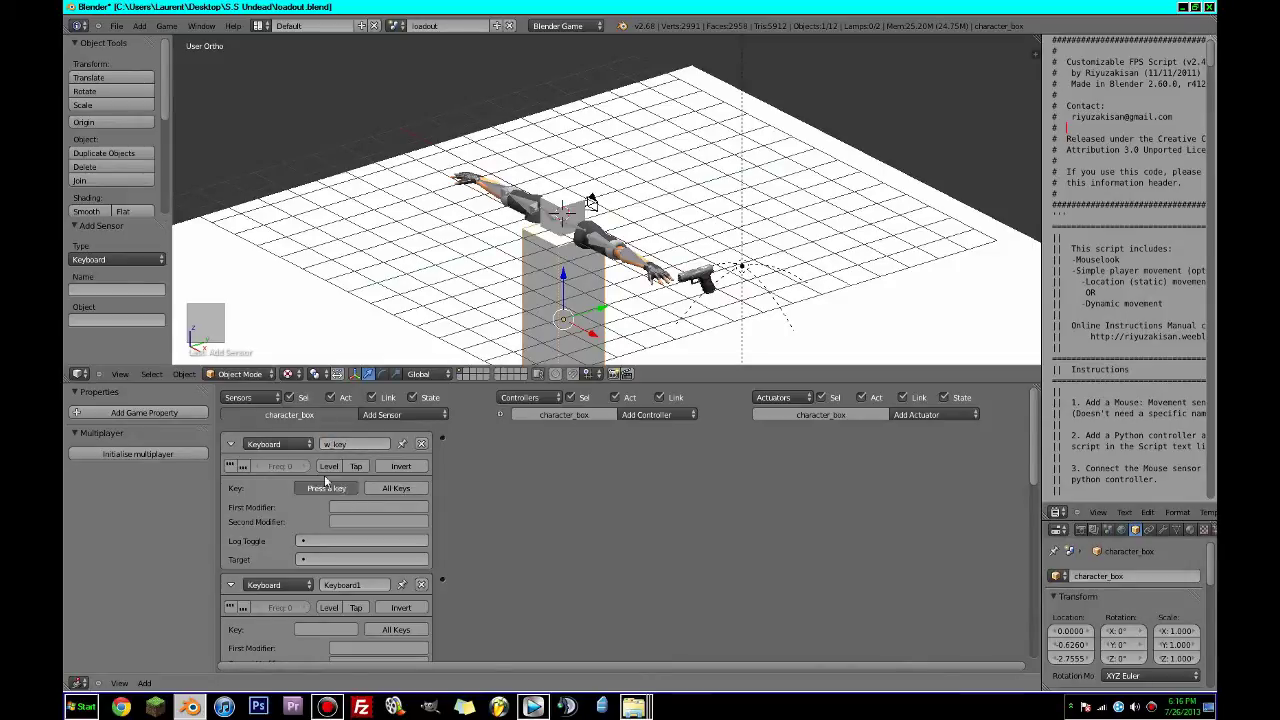
Set up character_box's first three Keyboard sensors as w_key, a_key and s_key, collapsing each one.
{"action": "left_click", "coordinate": [231, 444]}
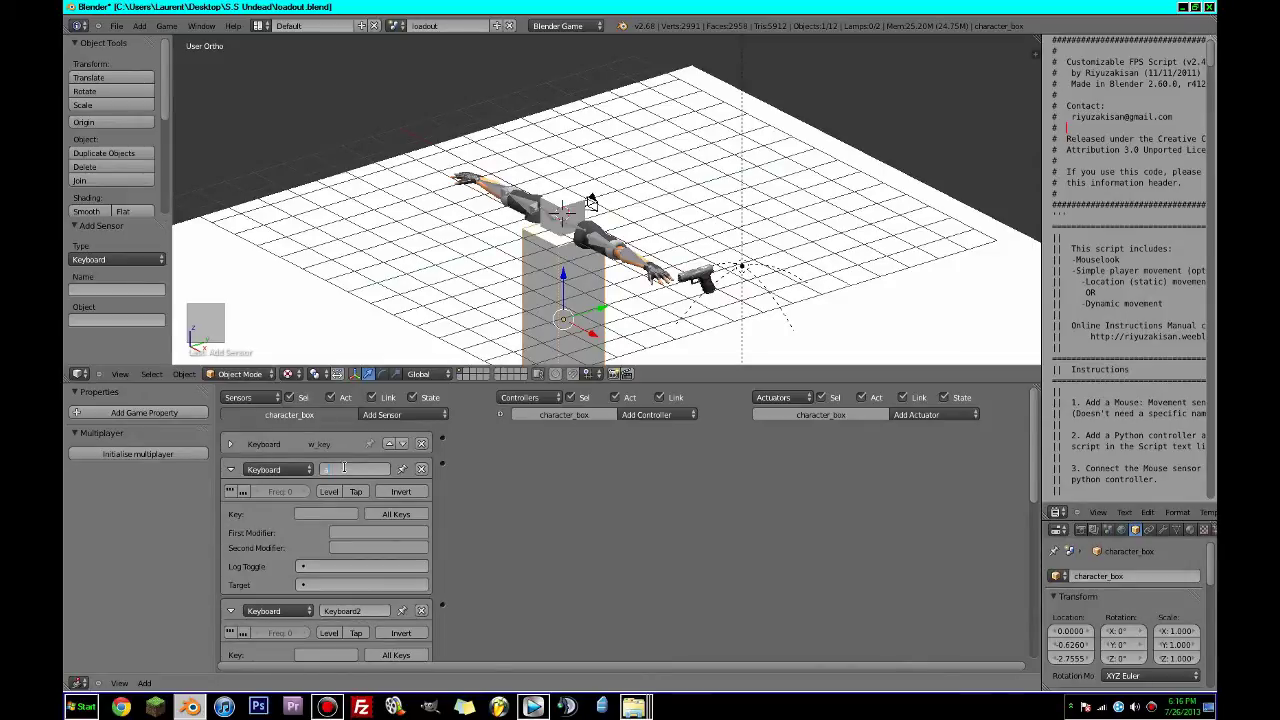
{"action": "key", "text": "Return"}
{"action": "left_click", "coordinate": [229, 469]}
{"action": "left_click", "coordinate": [362, 494]}
{"action": "type", "text": "s_ke"}
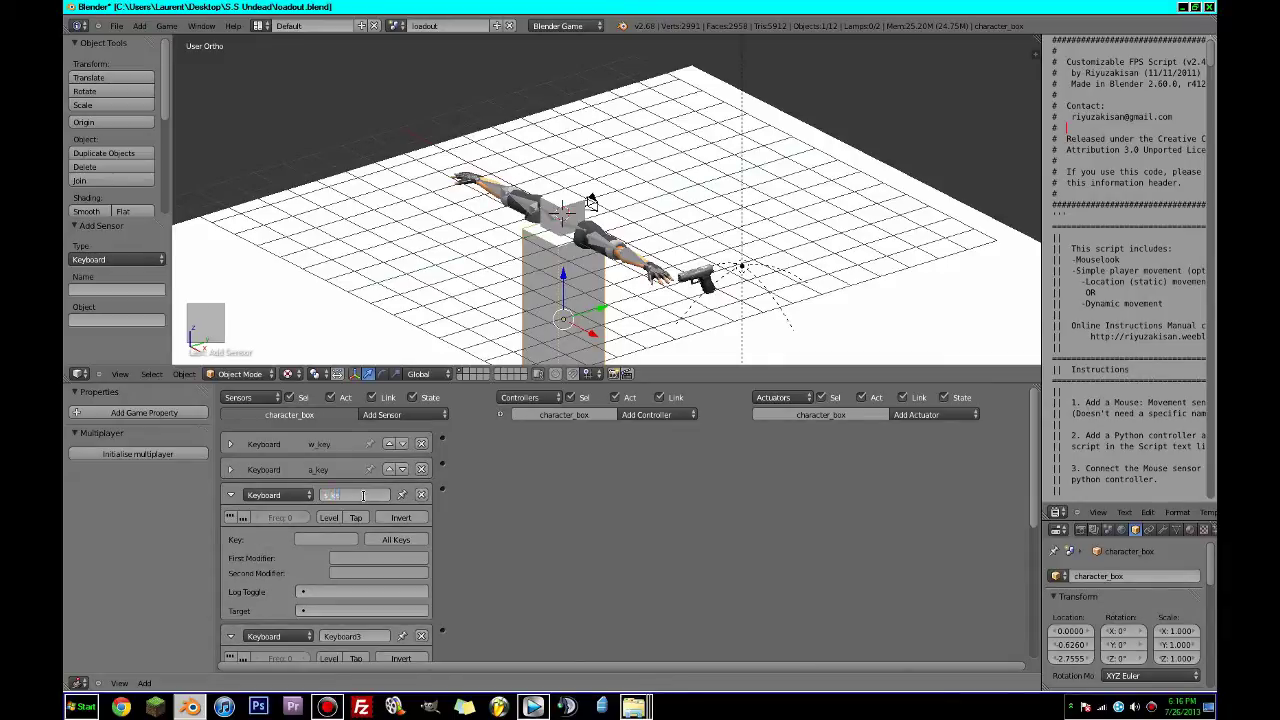
{"action": "type", "text": "y"}
{"action": "key", "text": "Return"}
{"action": "left_click", "coordinate": [230, 495]}
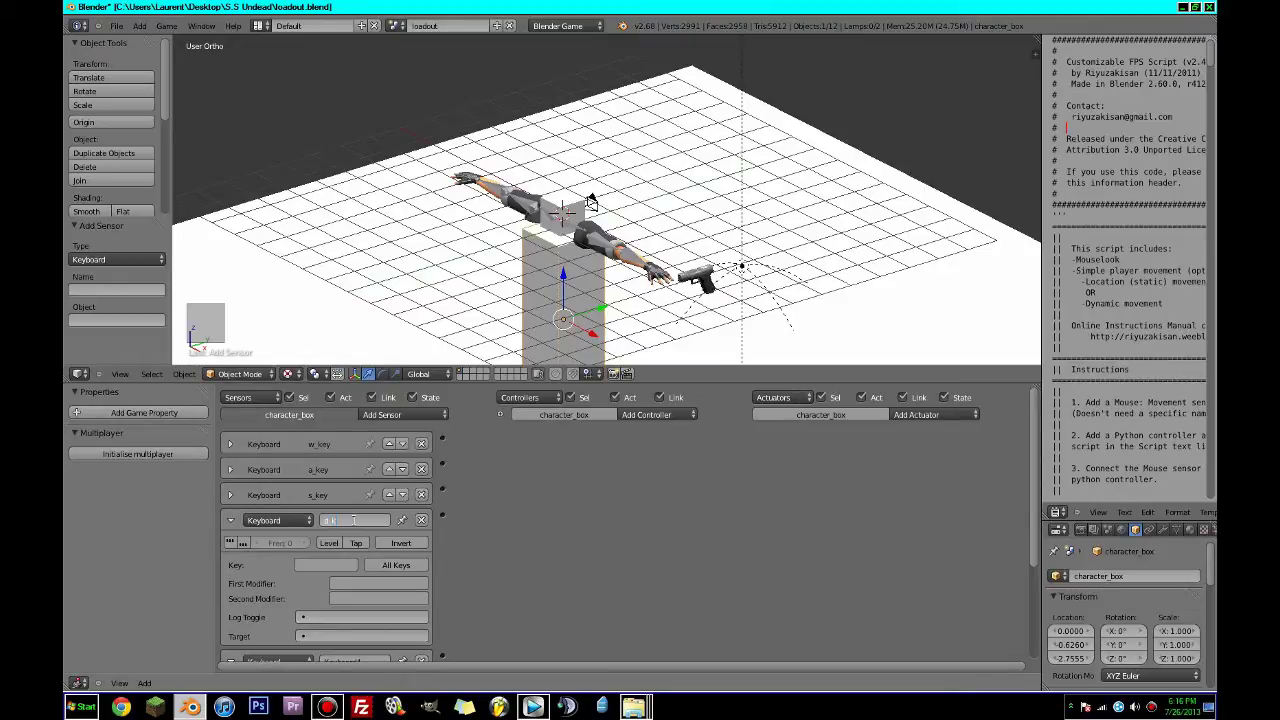
Name the fourth Keyboard sensor d_key, assign it the D key and collapse it.
{"action": "key", "text": "Return"}
{"action": "left_click", "coordinate": [325, 565]}
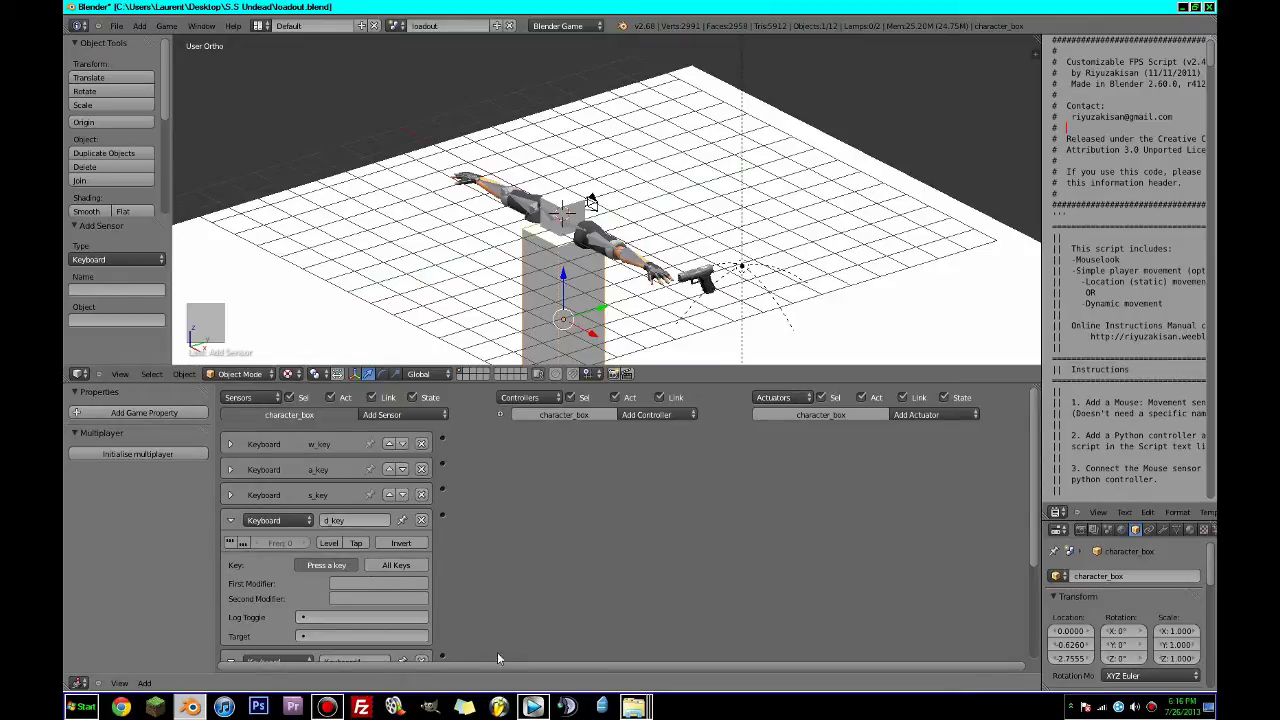
{"action": "key", "text": "d"}
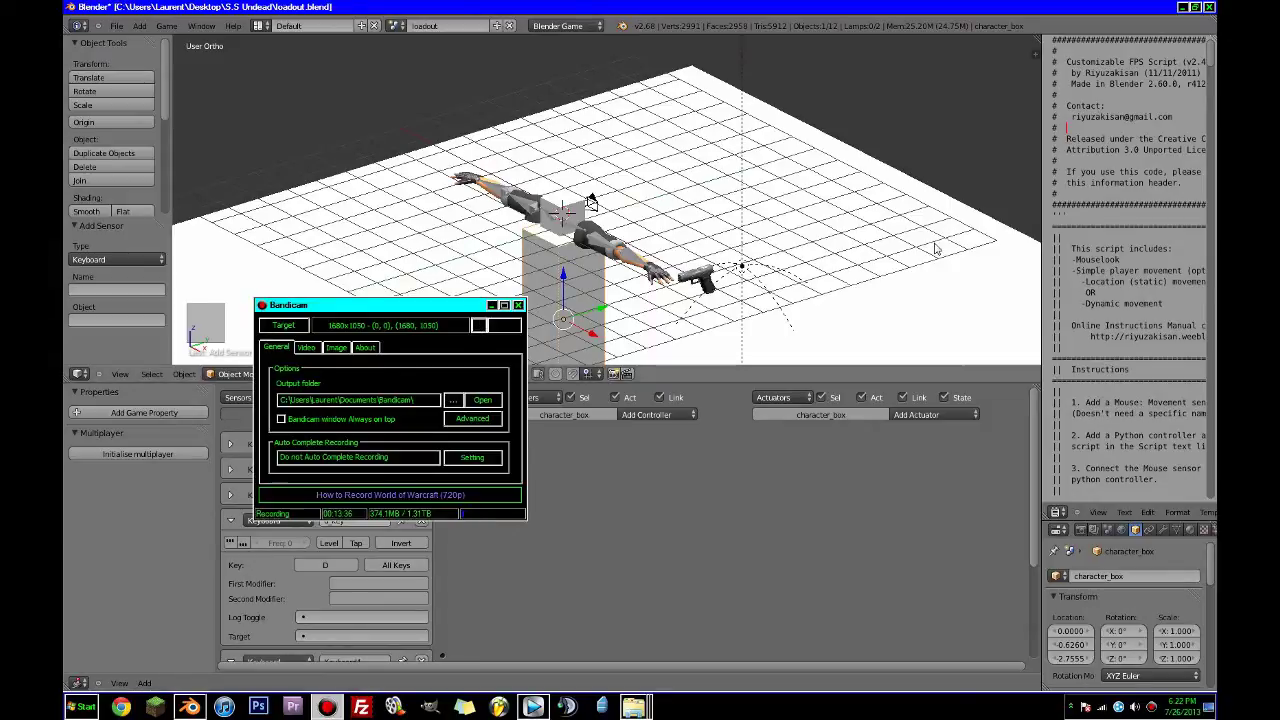
{"action": "left_click", "coordinate": [879, 7]}
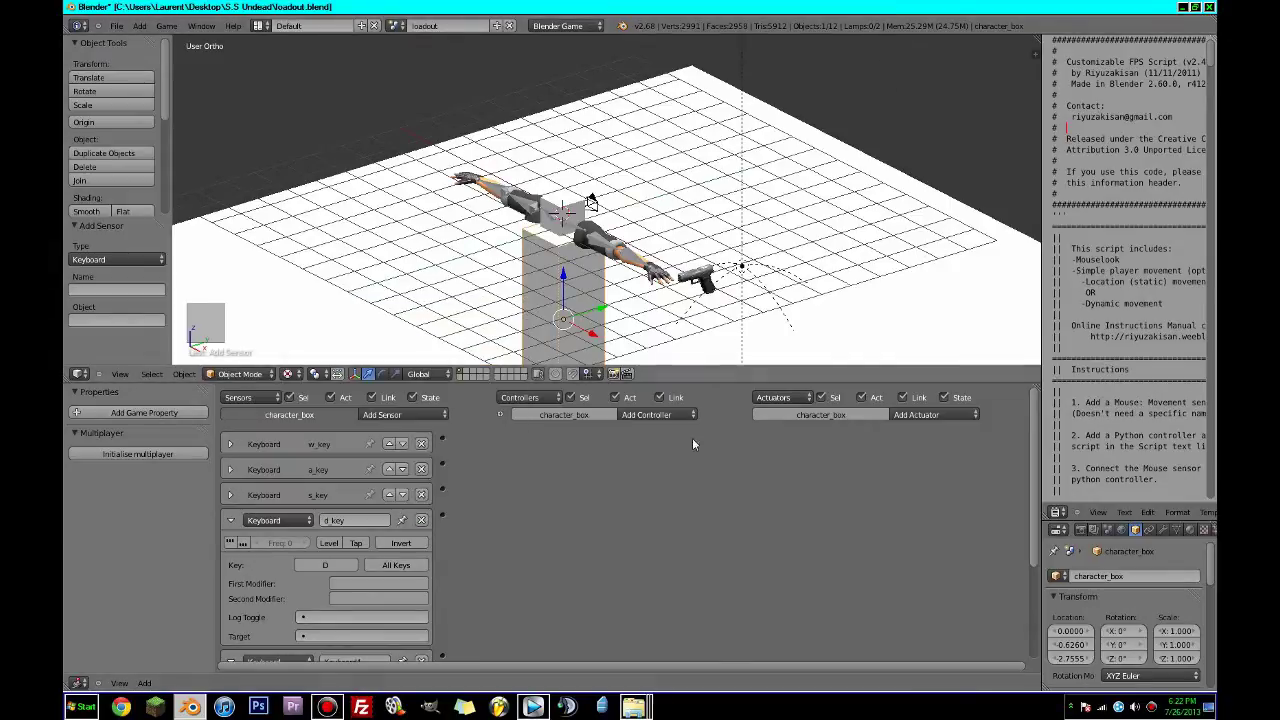
{"action": "left_click", "coordinate": [230, 520]}
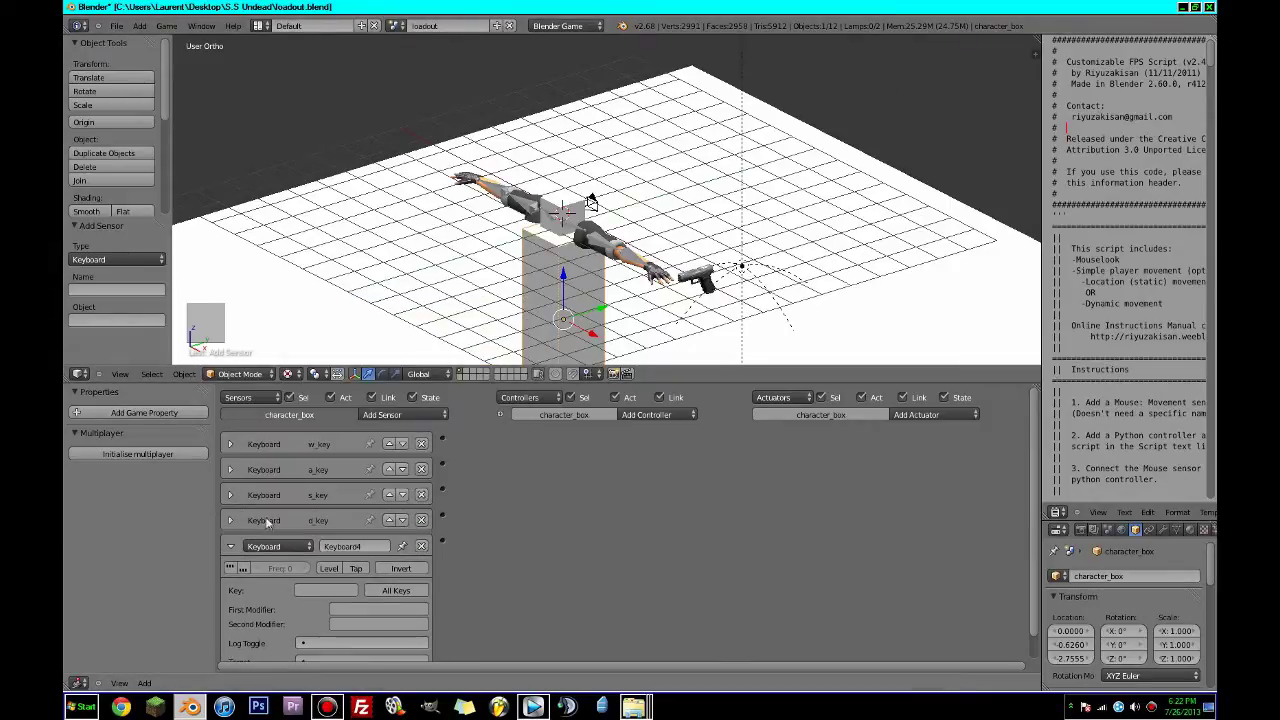
Rename the fifth Keyboard sensor as space_key and collapse it.
{"action": "left_click", "coordinate": [346, 545]}
{"action": "type", "text": "space_key"}
{"action": "key", "text": "Return"}
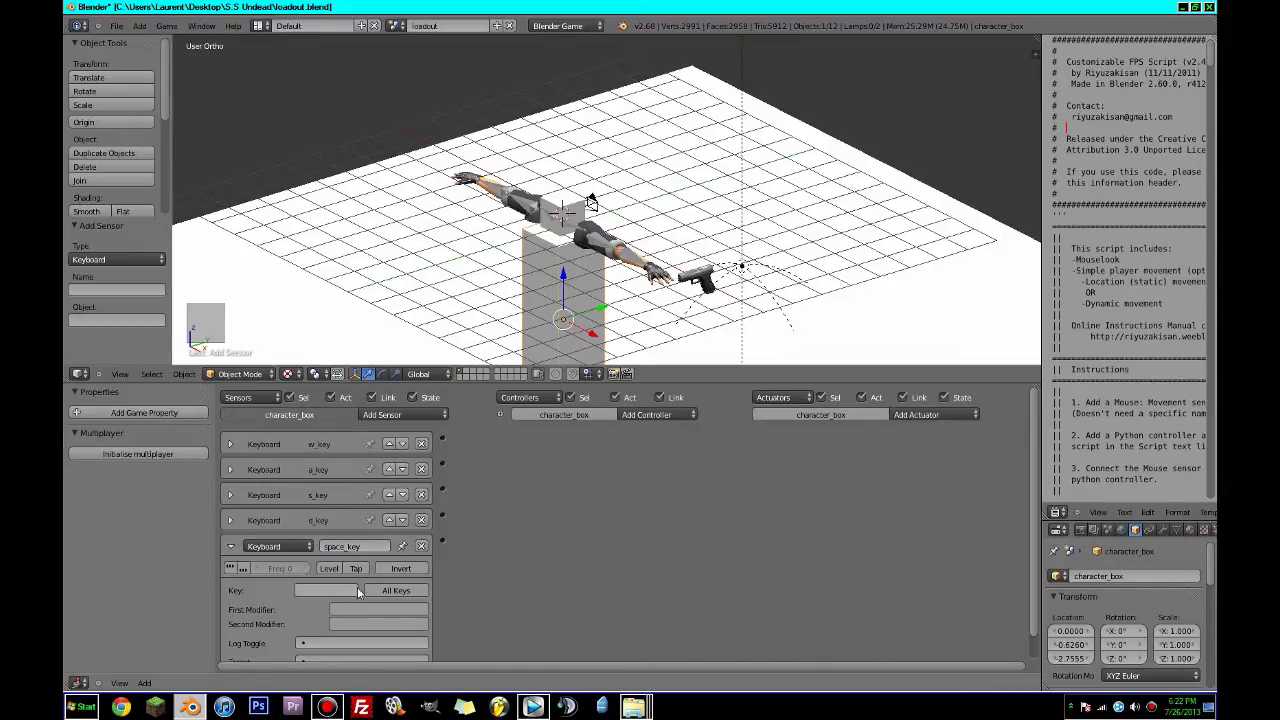
{"action": "left_click", "coordinate": [236, 546]}
Add five Motion actuators to character_box.
{"action": "left_click", "coordinate": [930, 414]}
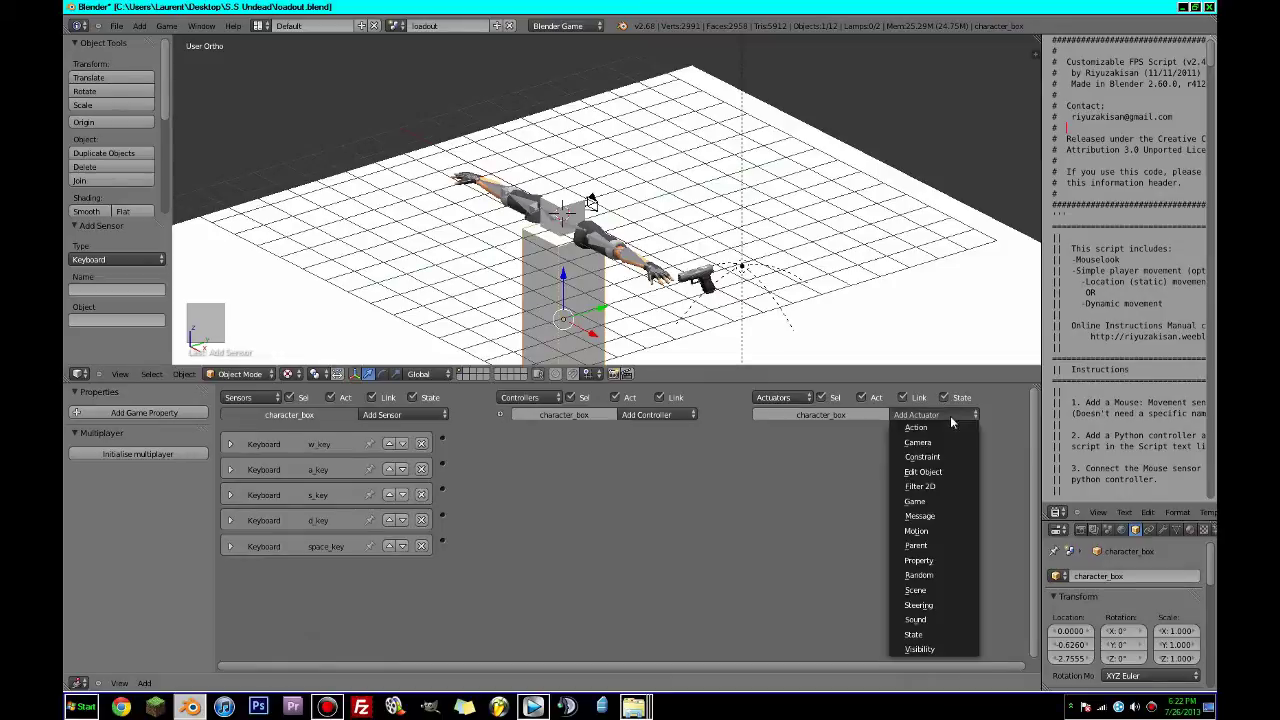
{"action": "left_click", "coordinate": [916, 530]}
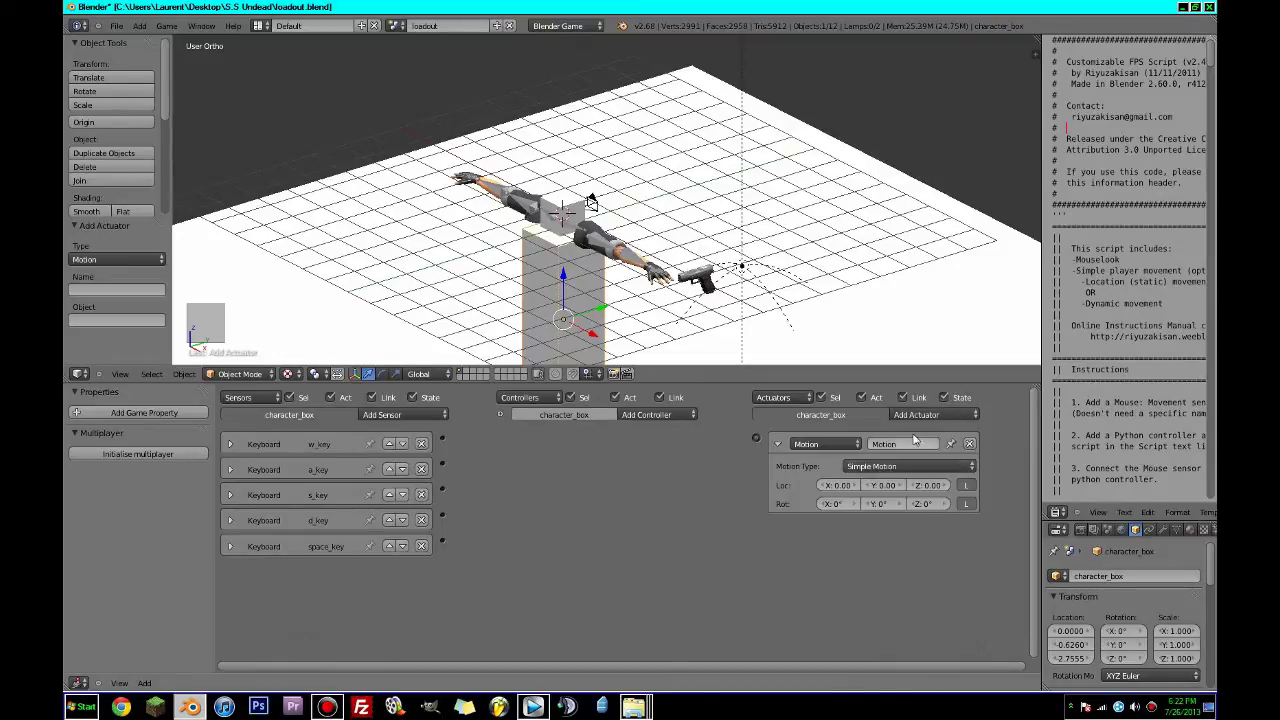
{"action": "left_click", "coordinate": [925, 414]}
{"action": "left_click", "coordinate": [916, 528]}
{"action": "left_click", "coordinate": [928, 414]}
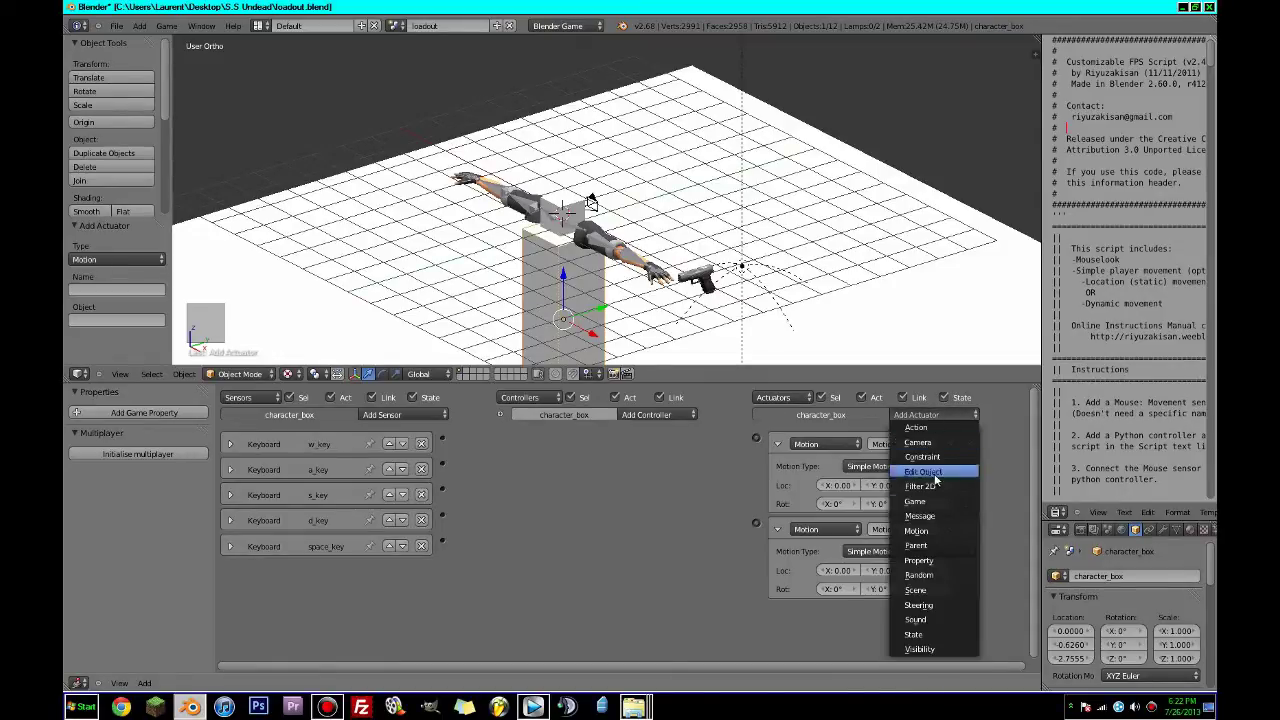
{"action": "left_click", "coordinate": [916, 530]}
{"action": "left_click", "coordinate": [928, 414]}
{"action": "left_click", "coordinate": [926, 532]}
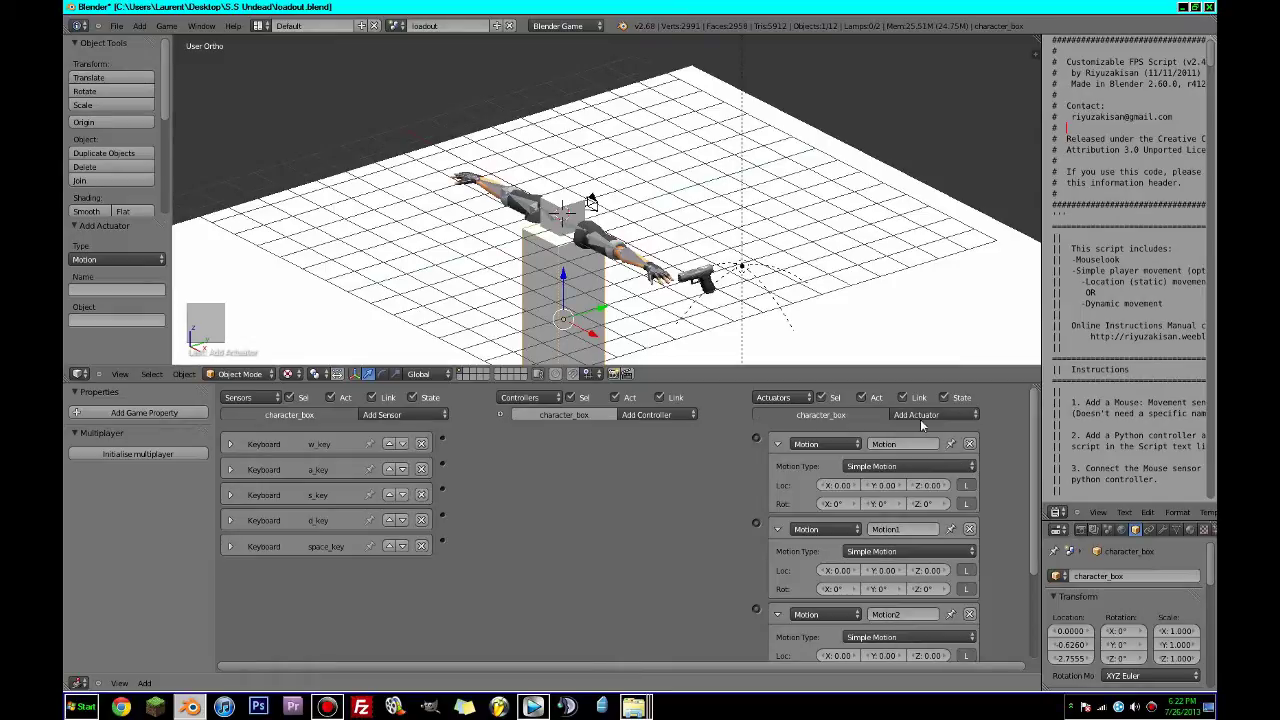
{"action": "left_click", "coordinate": [928, 414]}
{"action": "left_click", "coordinate": [916, 530]}
Name the first Motion actuator forward and link w_key to it through an And controller.
{"action": "left_click", "coordinate": [890, 443]}
{"action": "type", "text": "forward"}
{"action": "key", "text": "Return"}
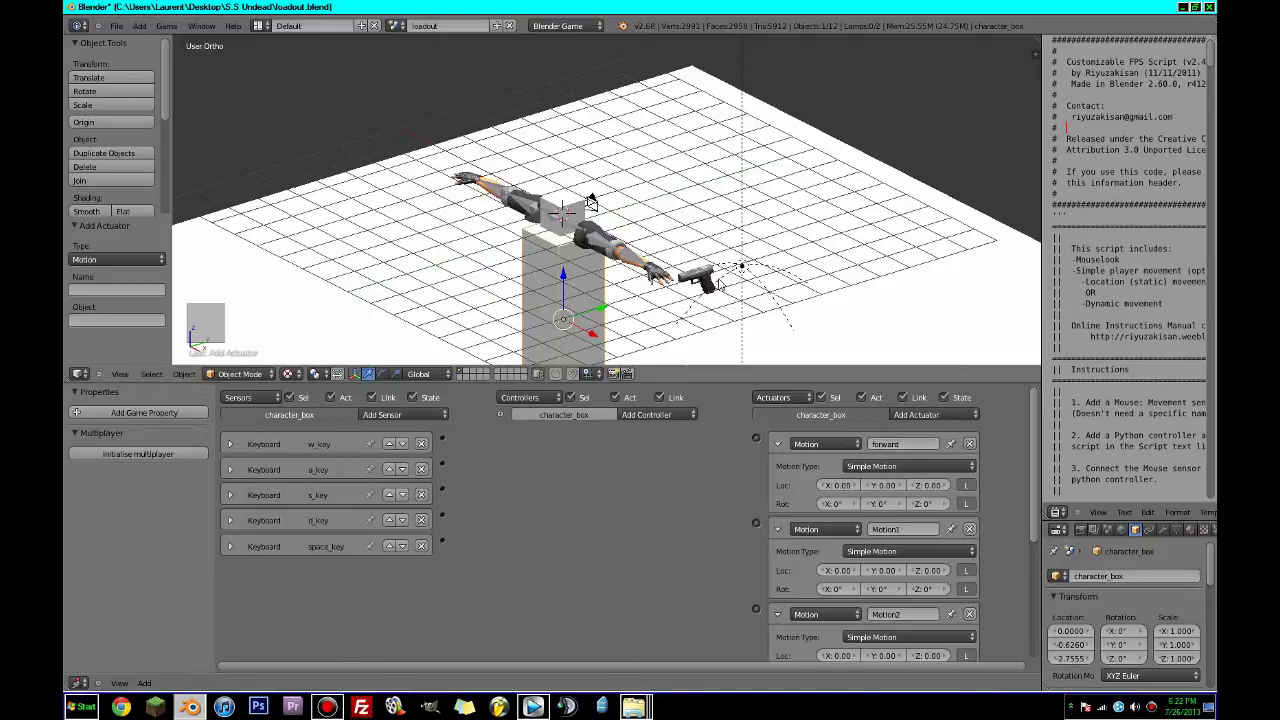
{"action": "left_click_drag", "start_coordinate": [535, 446], "coordinate": [756, 437]}
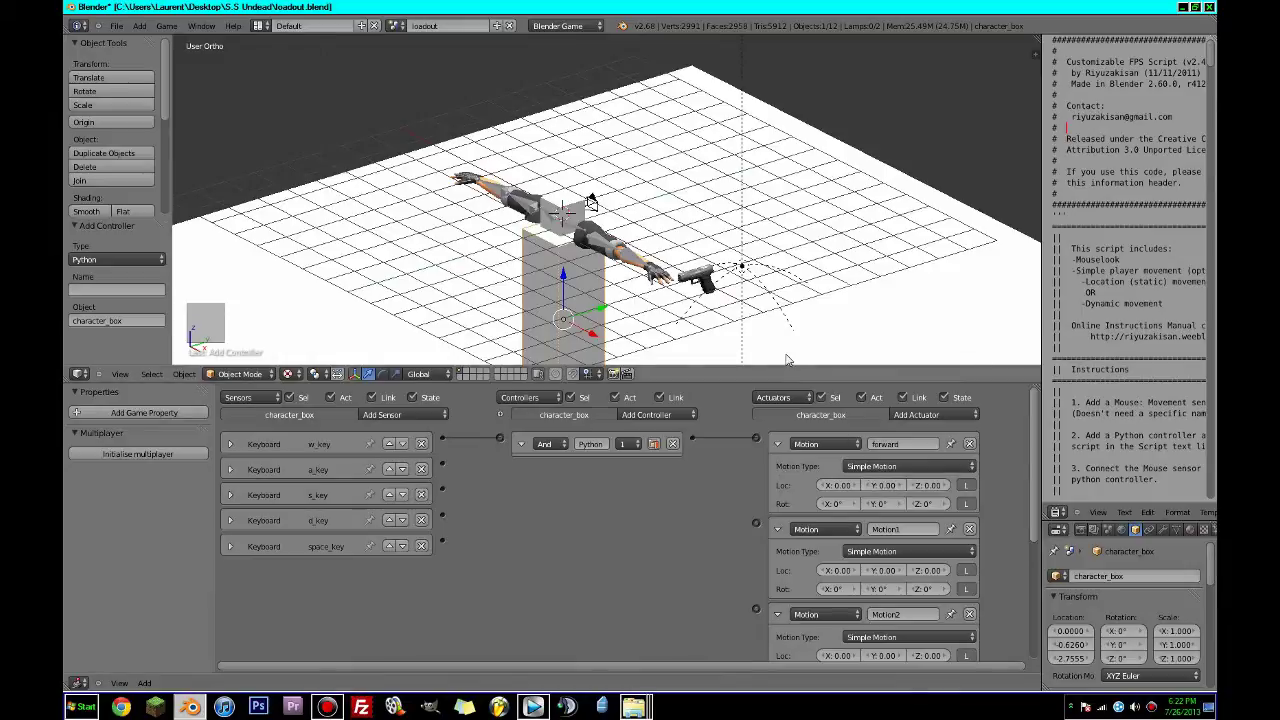
Set the forward actuator's Y location to 0.1 and test the W movement in the game.
{"action": "type", "text": ".1"}
{"action": "key", "text": "Return"}
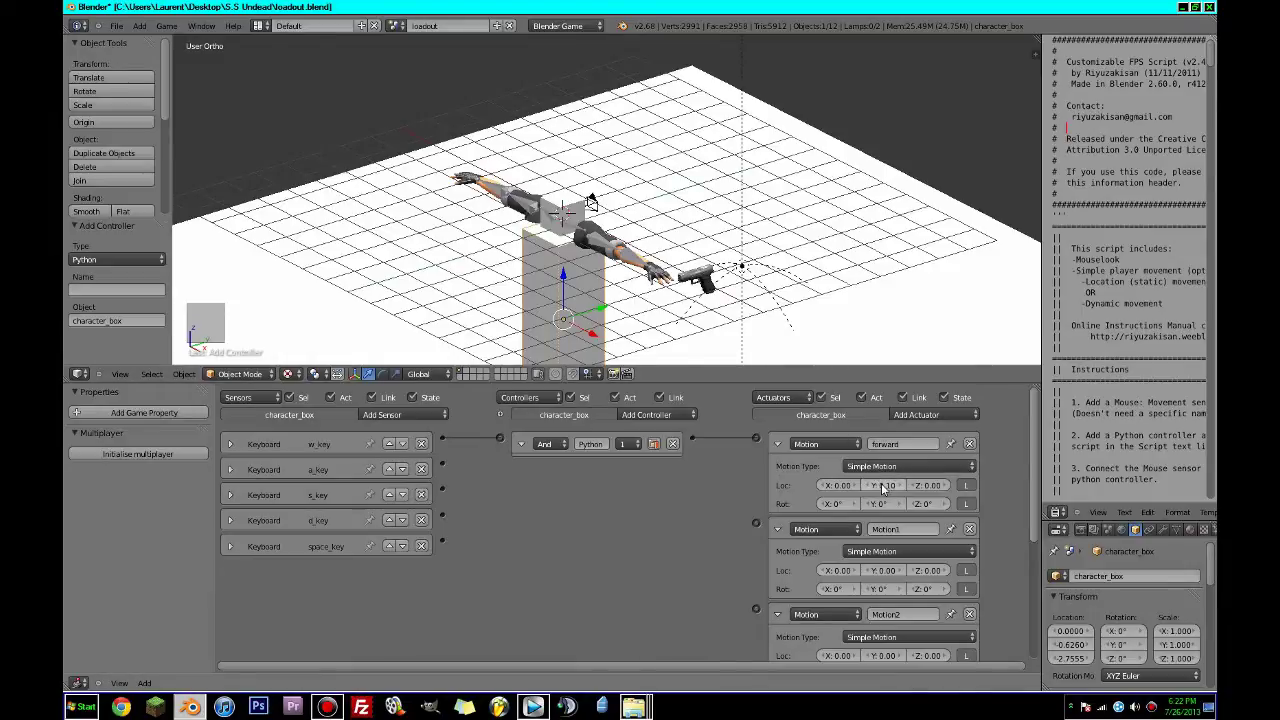
{"action": "key", "text": "p"}
{"action": "key", "text": "Escape"}
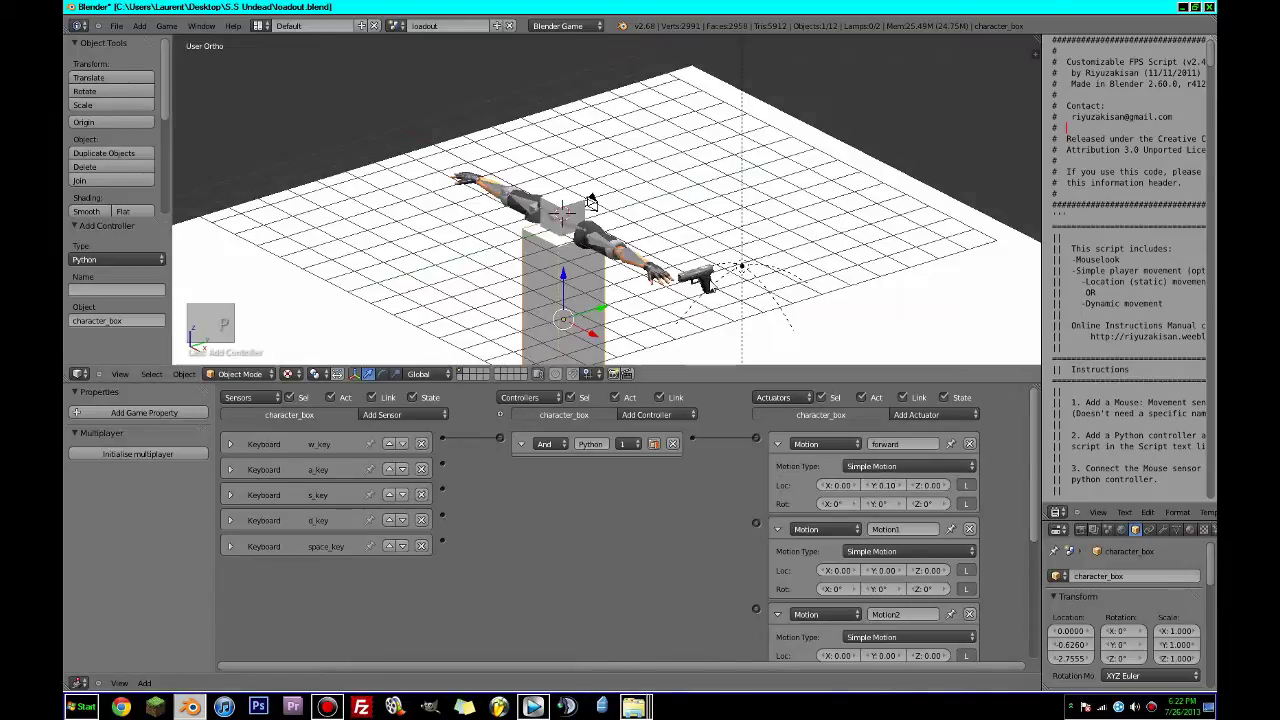
{"action": "key", "text": "p"}
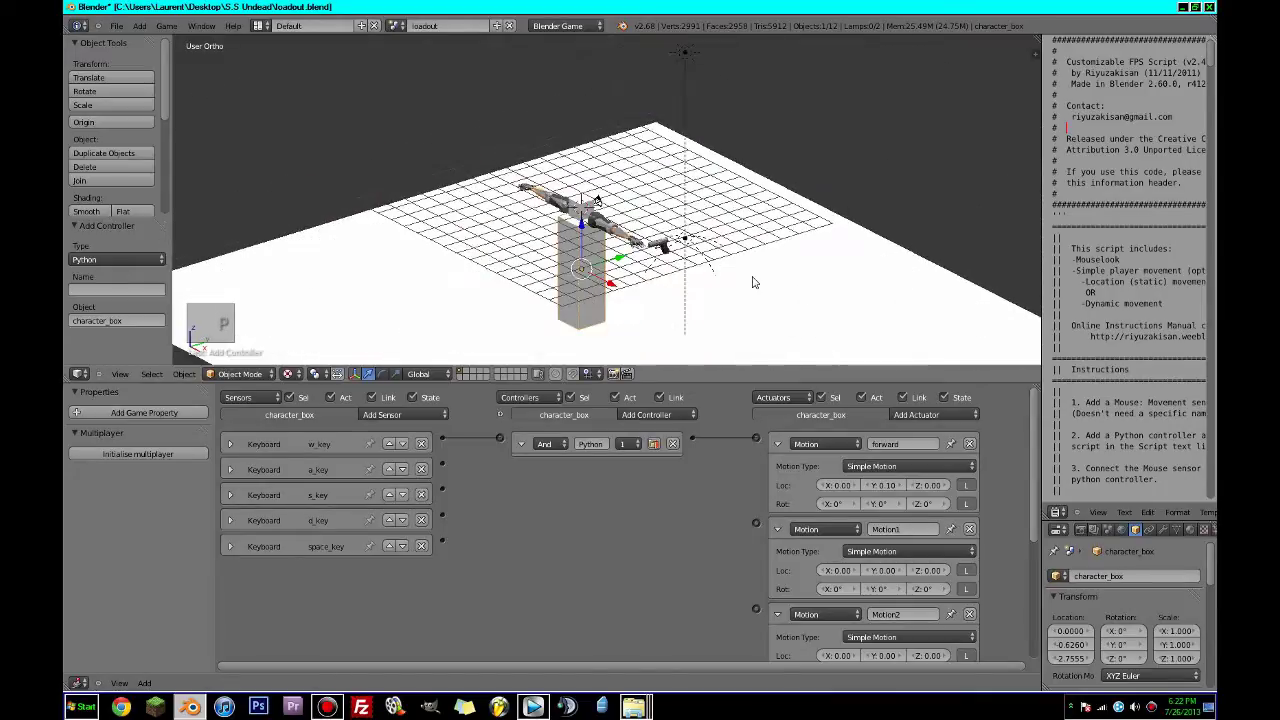
{"action": "key", "text": "w"}
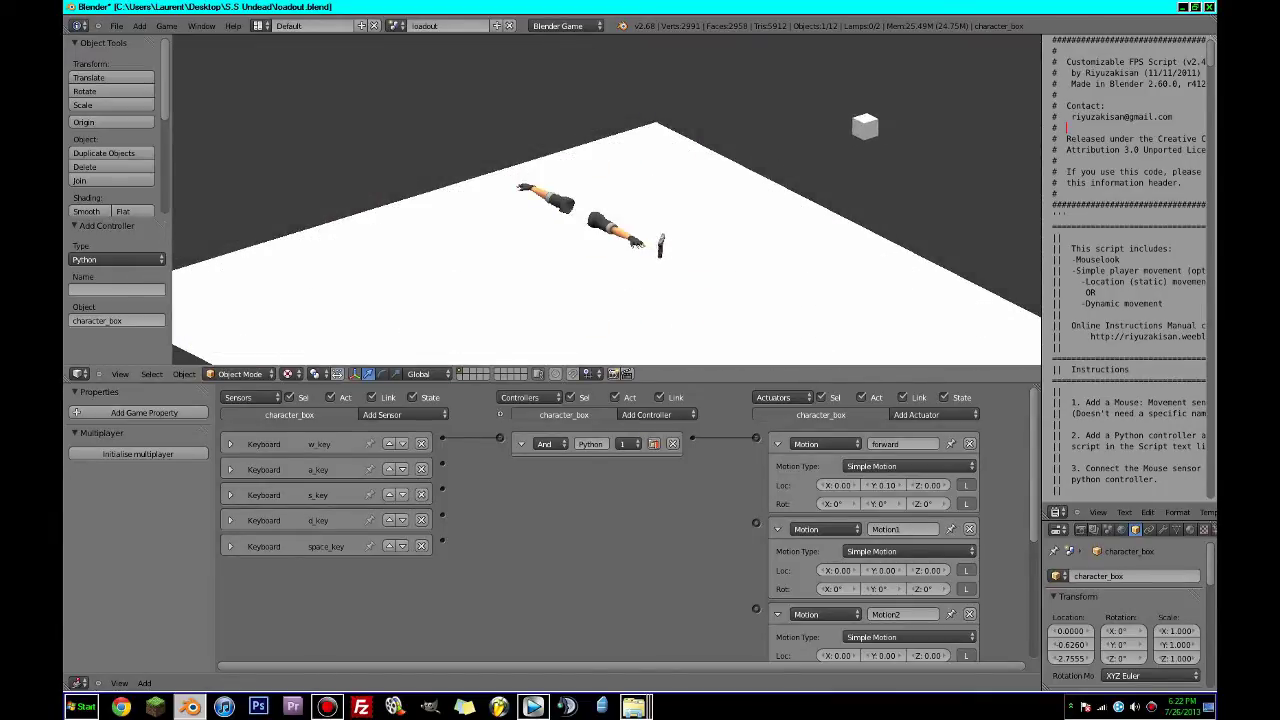
{"action": "key", "text": "Escape"}
Parent character_armature to character_head with Object (Keep Transform).
{"action": "scroll", "coordinate": [593, 301], "scroll_direction": "up", "scroll_amount": 8}
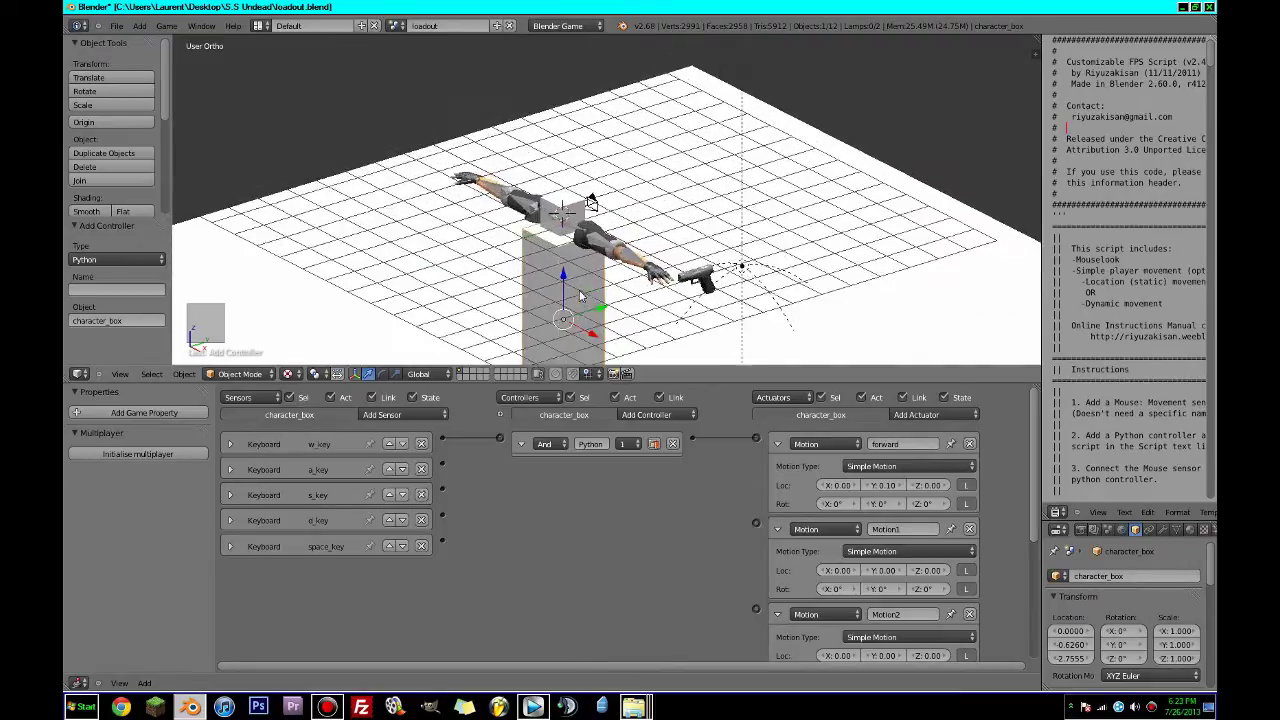
{"action": "right_click", "coordinate": [576, 333]}
{"action": "right_click", "coordinate": [580, 320]}
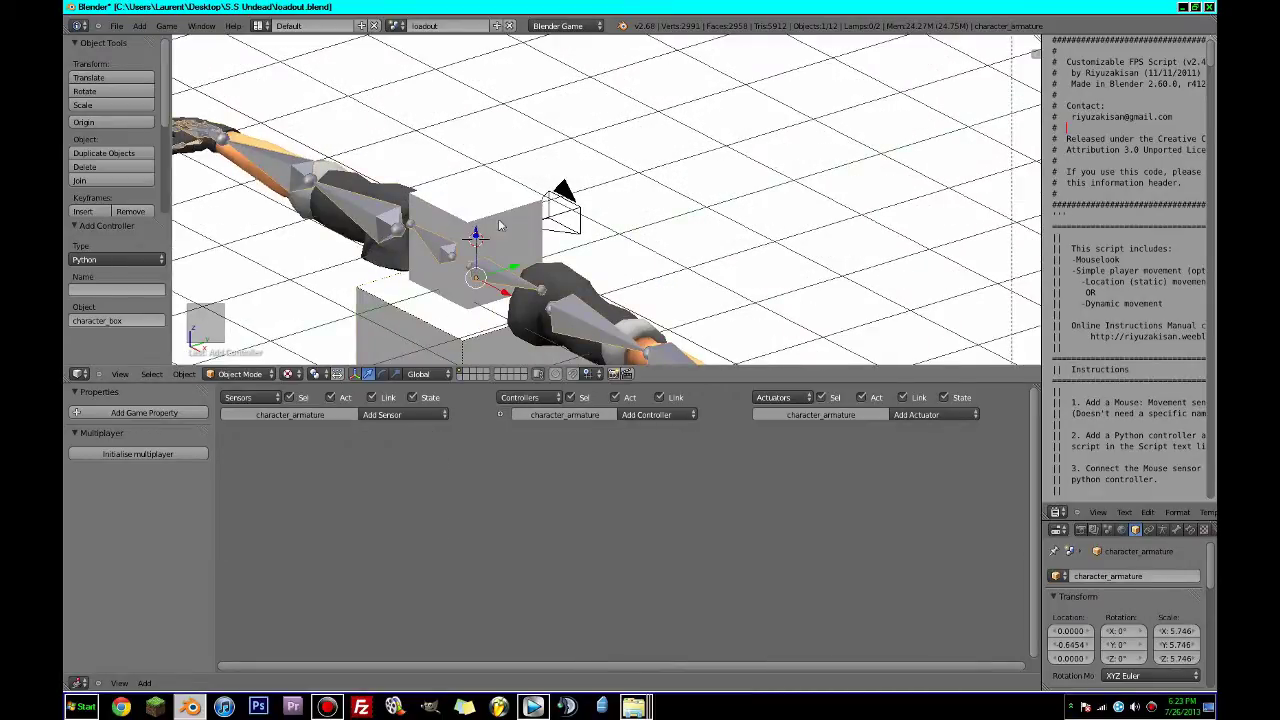
{"action": "right_click", "coordinate": [495, 216], "text": "shift"}
{"action": "key", "text": "ctrl+p"}
{"action": "left_click", "coordinate": [628, 280]}
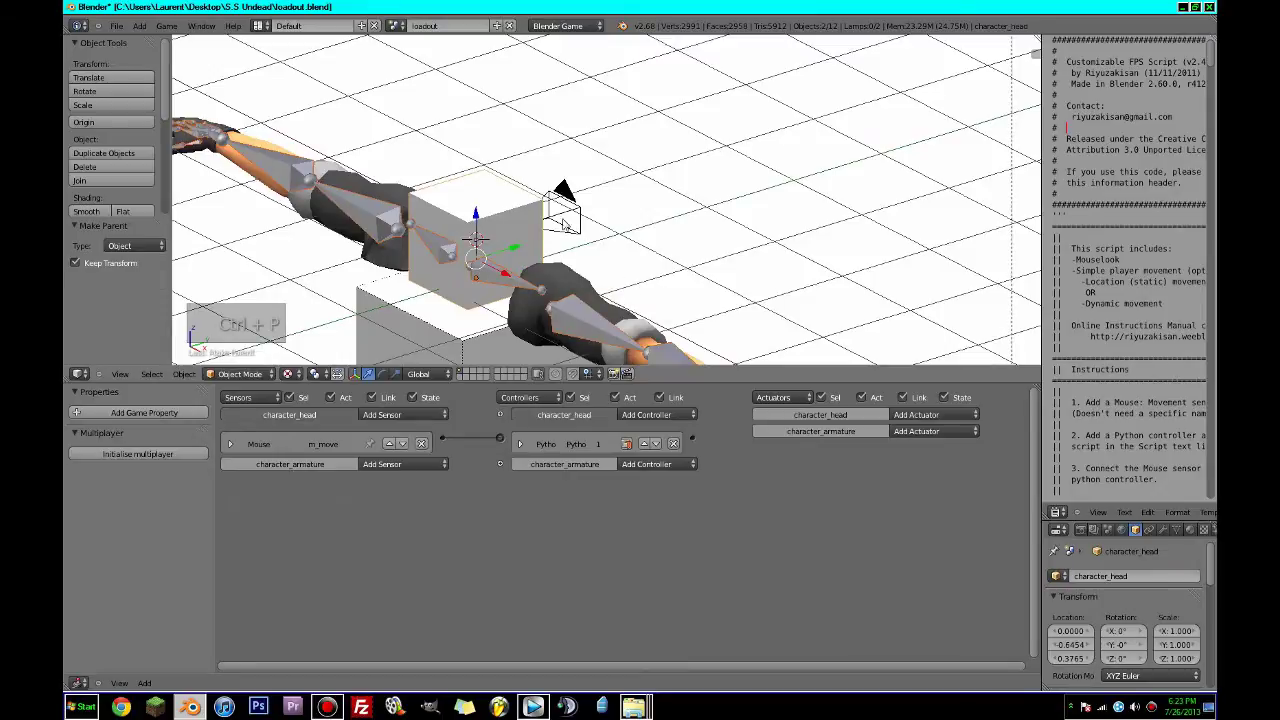
Test-run the game with the arms parented to the head and save the file.
{"action": "scroll", "coordinate": [590, 270], "scroll_direction": "down", "scroll_amount": 8}
{"action": "key", "text": "p"}
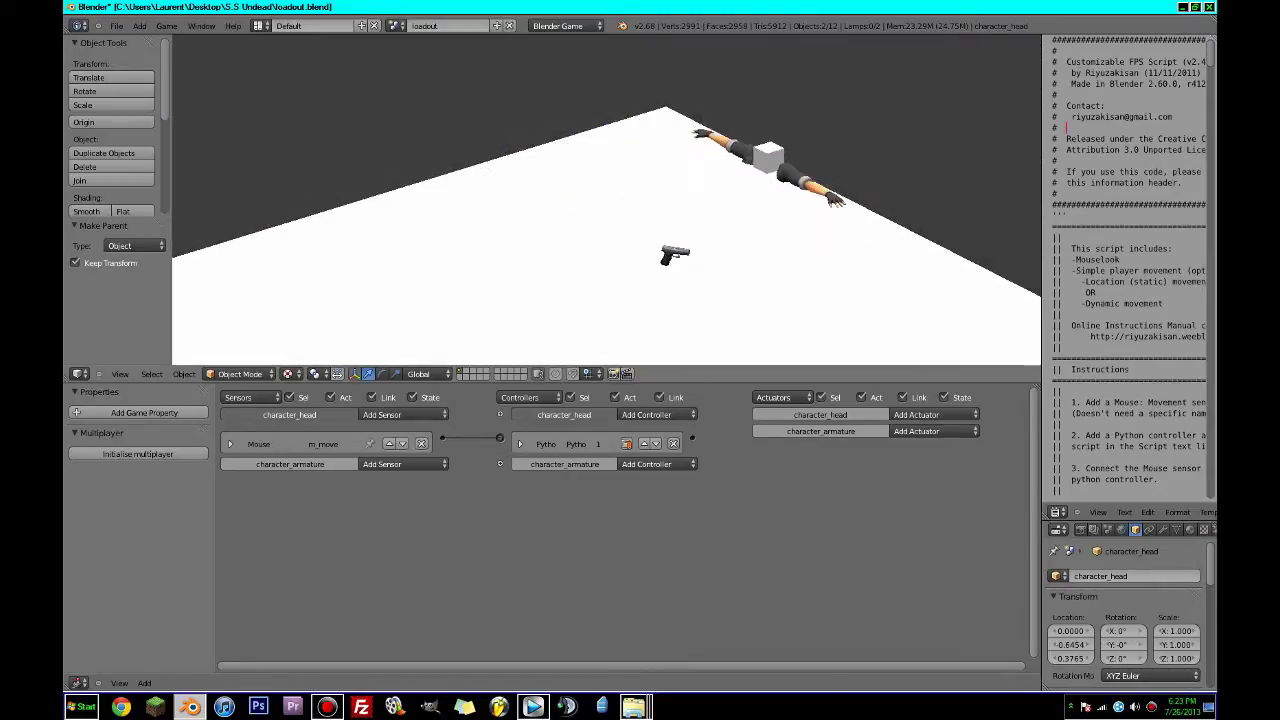
{"action": "key", "text": "Escape"}
{"action": "key", "text": "ctrl+s"}
{"action": "left_click", "coordinate": [606, 280]}
Remove the actuator, And controller and Always sensor from glock_handle, and save the file.
{"action": "scroll", "coordinate": [612, 282], "scroll_direction": "up", "scroll_amount": 4}
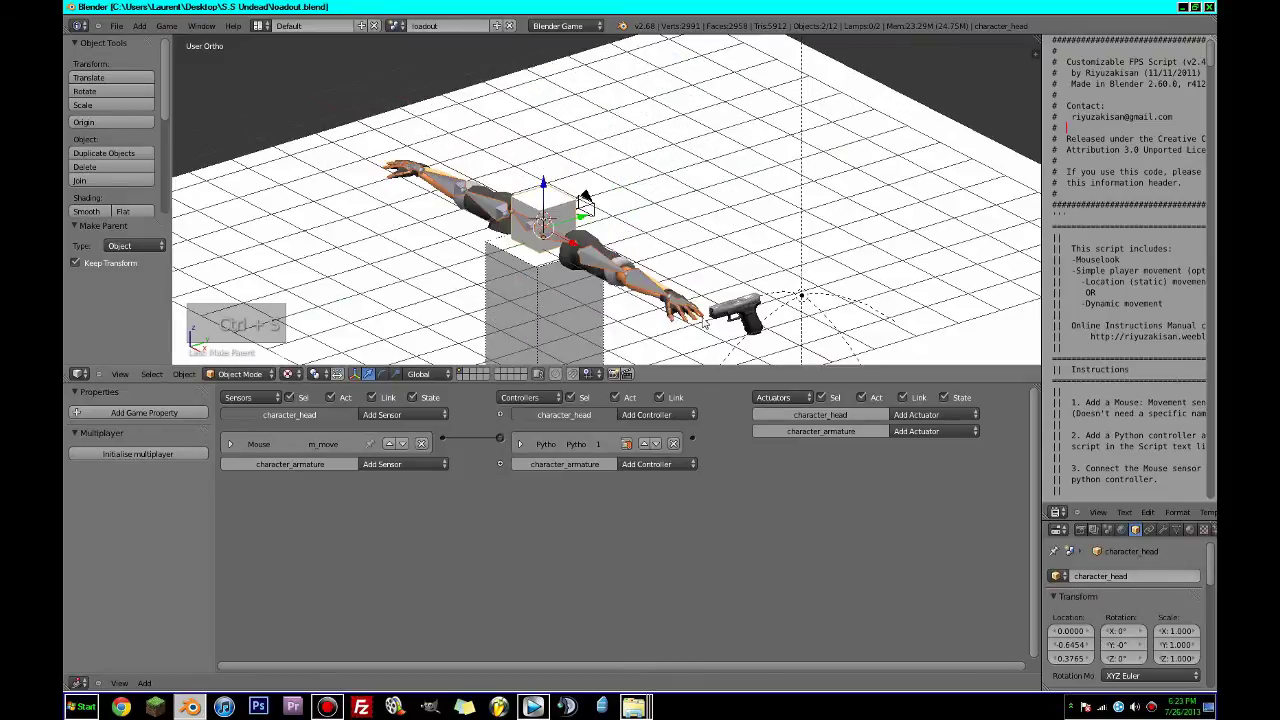
{"action": "right_click", "coordinate": [742, 311]}
{"action": "left_click", "coordinate": [969, 444]}
{"action": "left_click", "coordinate": [672, 444]}
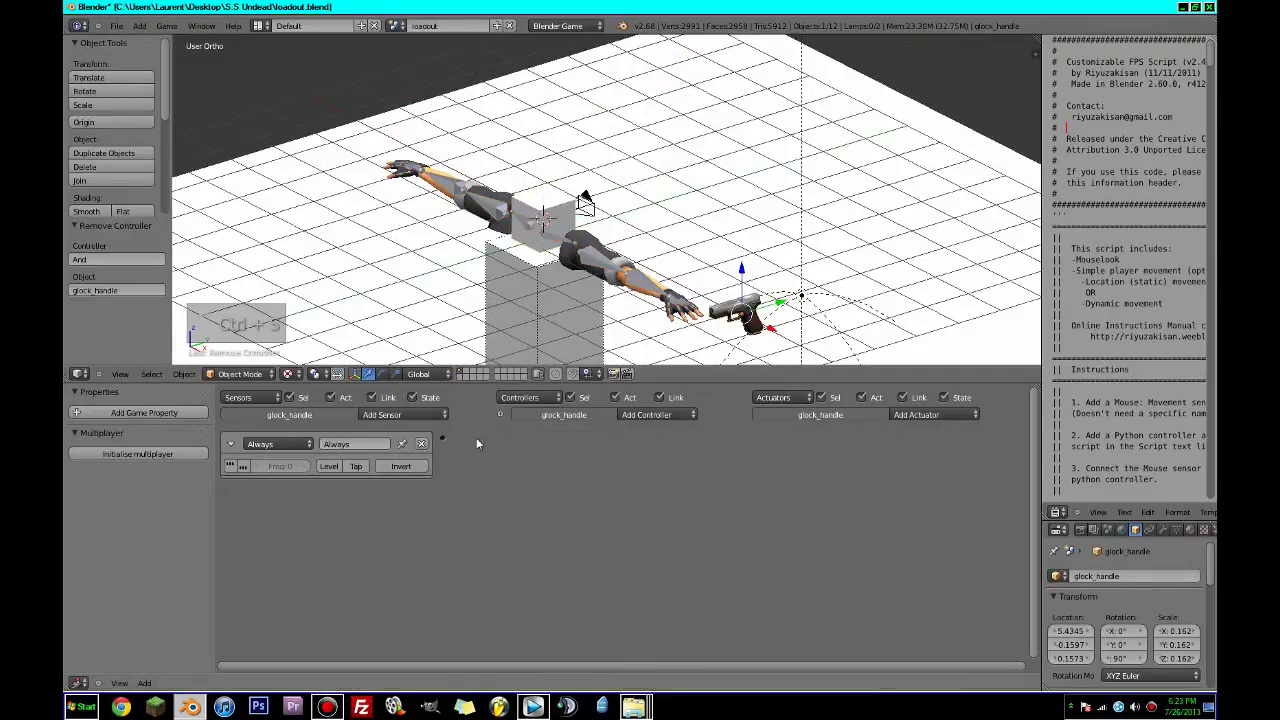
{"action": "left_click", "coordinate": [421, 444]}
{"action": "key", "text": "ctrl+s"}
Set the motion type of character_box's Motion1 actuator to Character Motion, and collapse the forward and Motion1 actuators.
{"action": "right_click", "coordinate": [572, 278]}
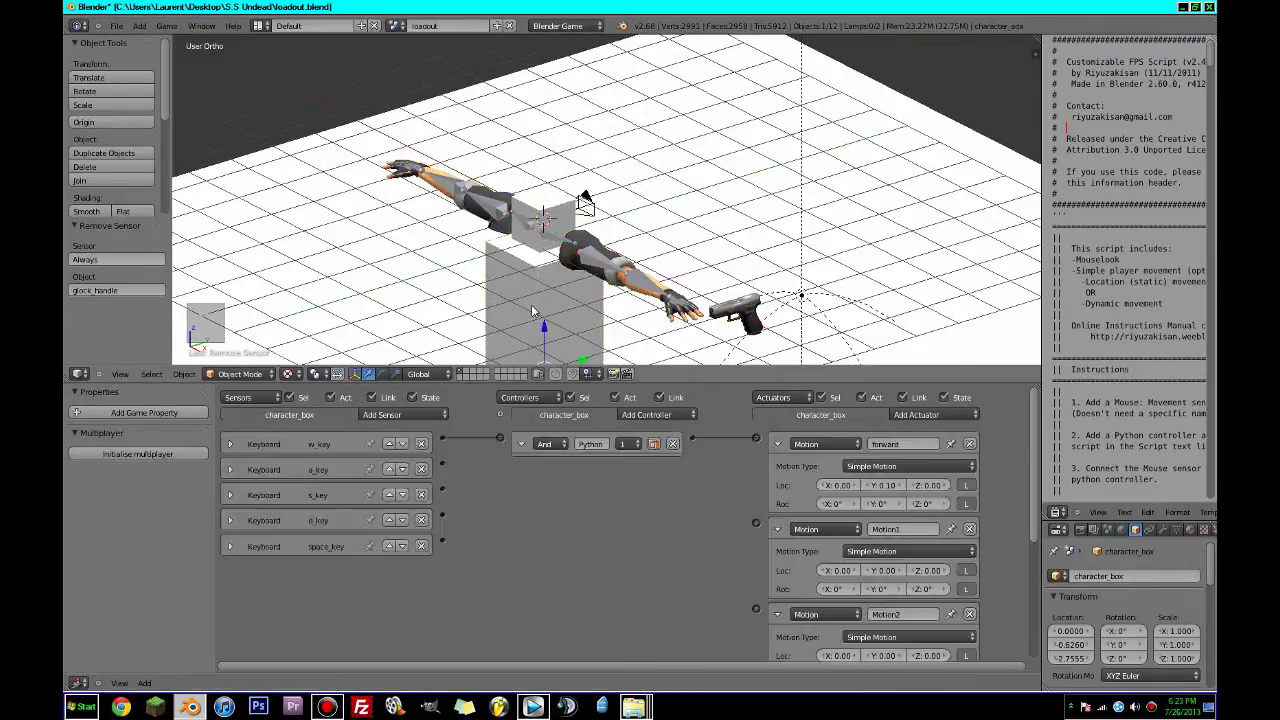
{"action": "left_click", "coordinate": [777, 444]}
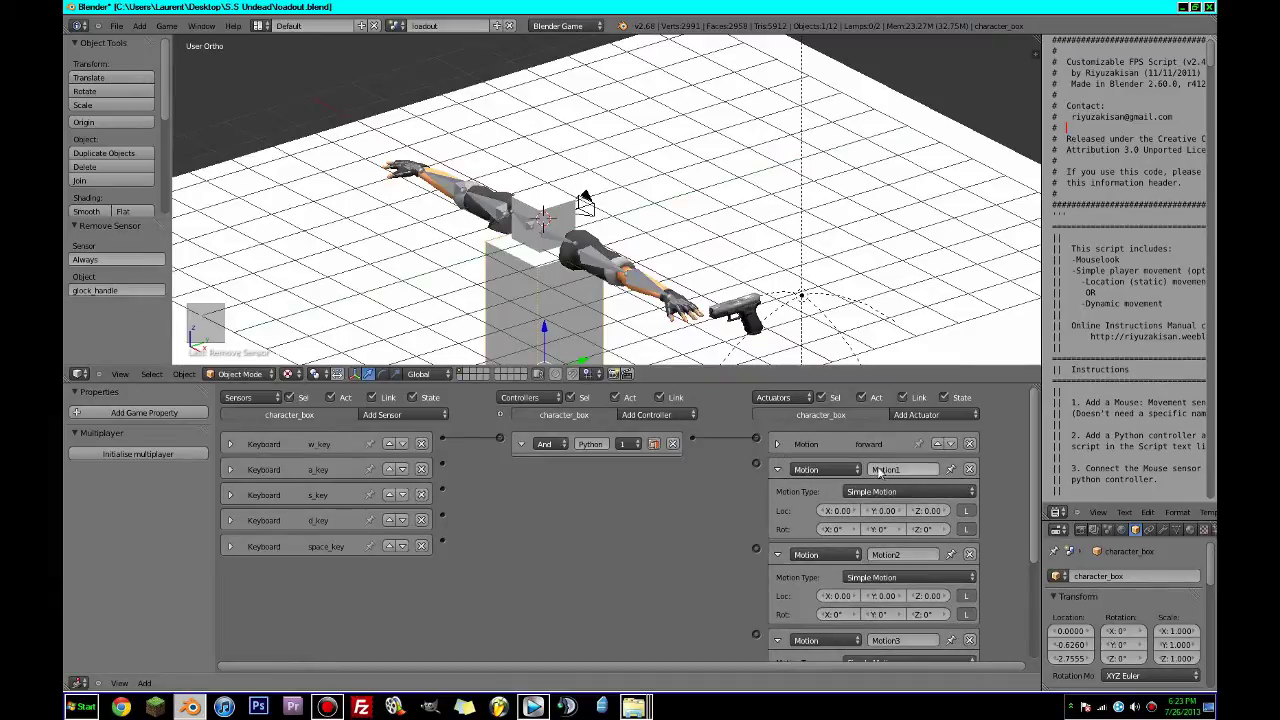
{"action": "middle_click_drag", "start_coordinate": [730, 305], "coordinate": [699, 316]}
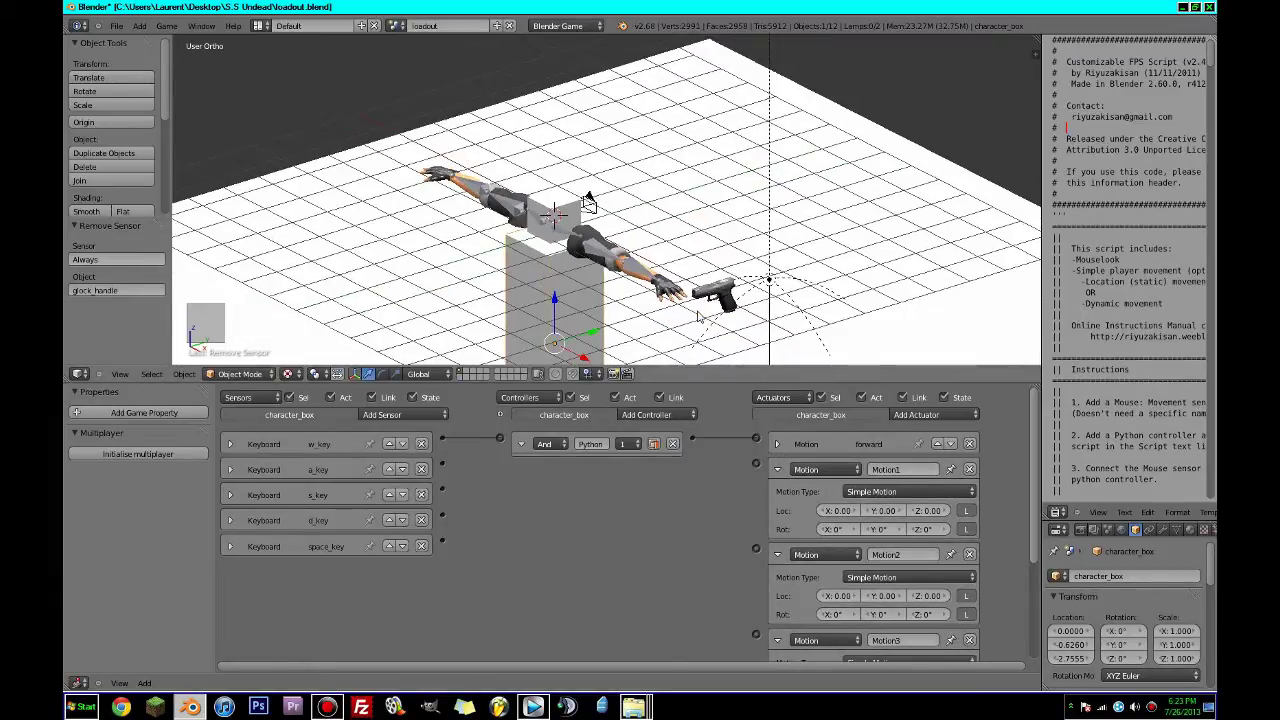
{"action": "left_click", "coordinate": [853, 487]}
{"action": "left_click", "coordinate": [842, 455]}
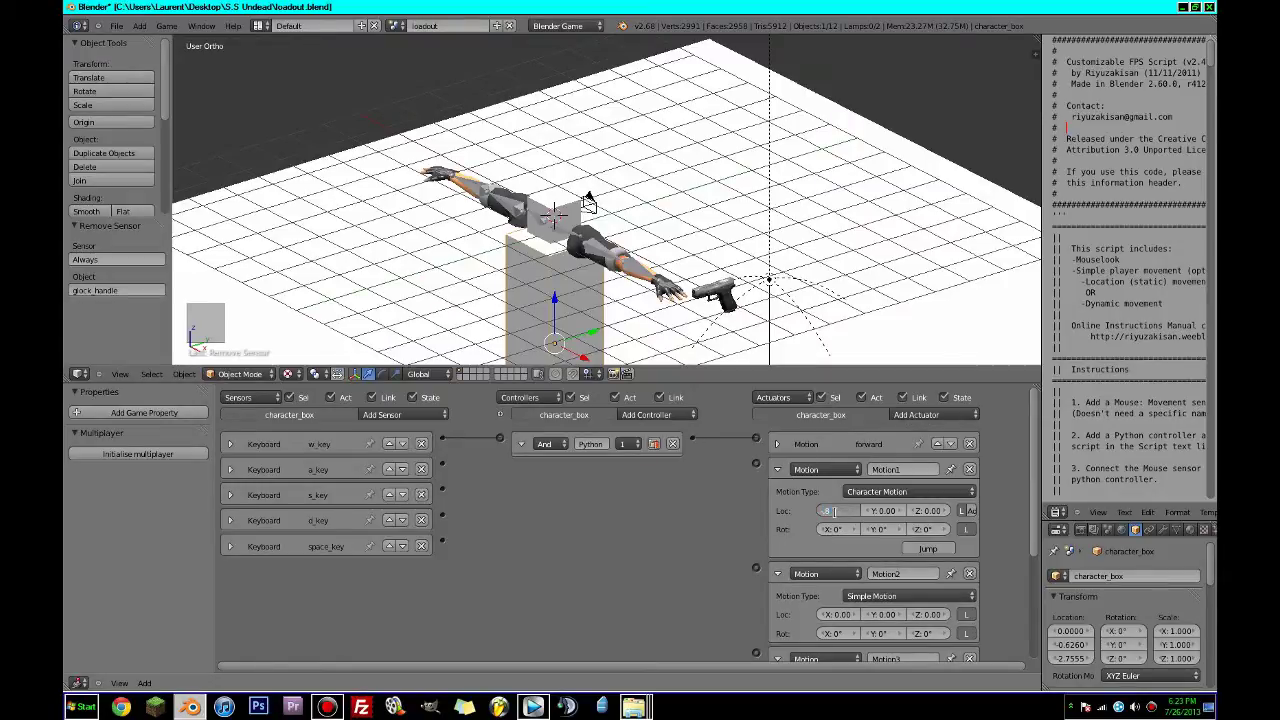
{"action": "left_click", "coordinate": [777, 469]}
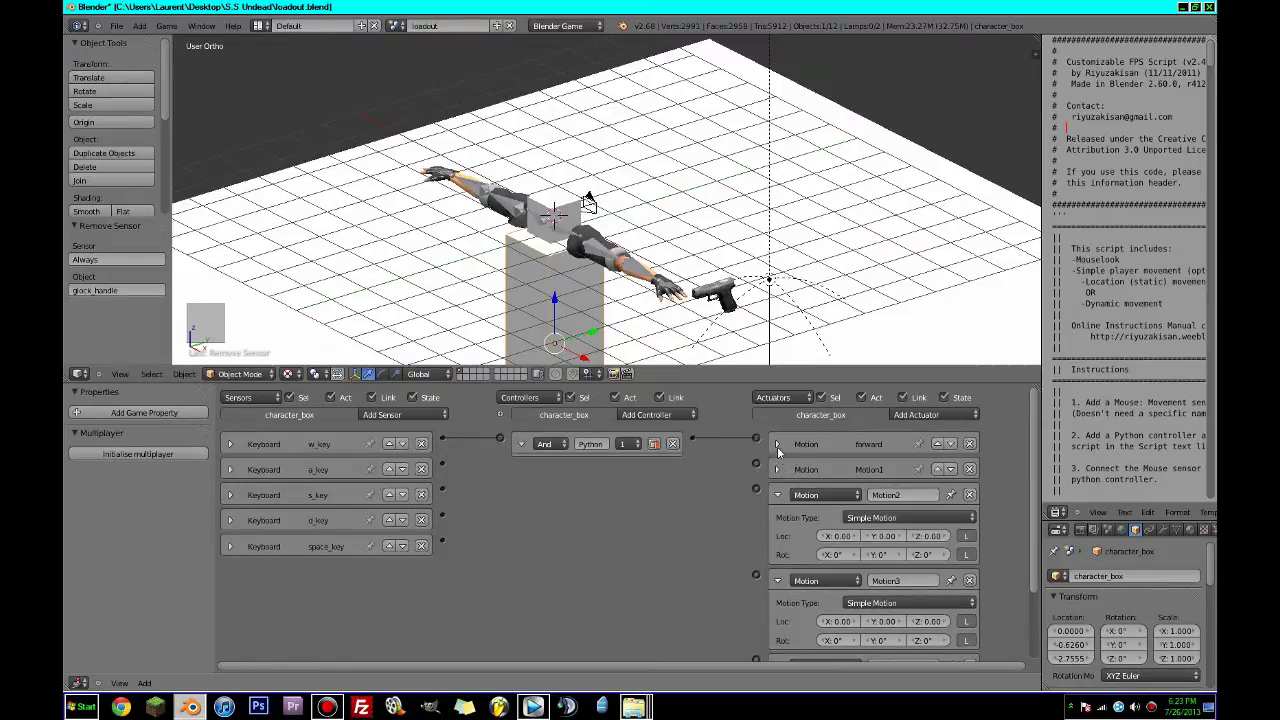
Set the motion type of character_box's forward actuator to Character Motion.
{"action": "left_click", "coordinate": [777, 444]}
{"action": "left_click", "coordinate": [905, 466]}
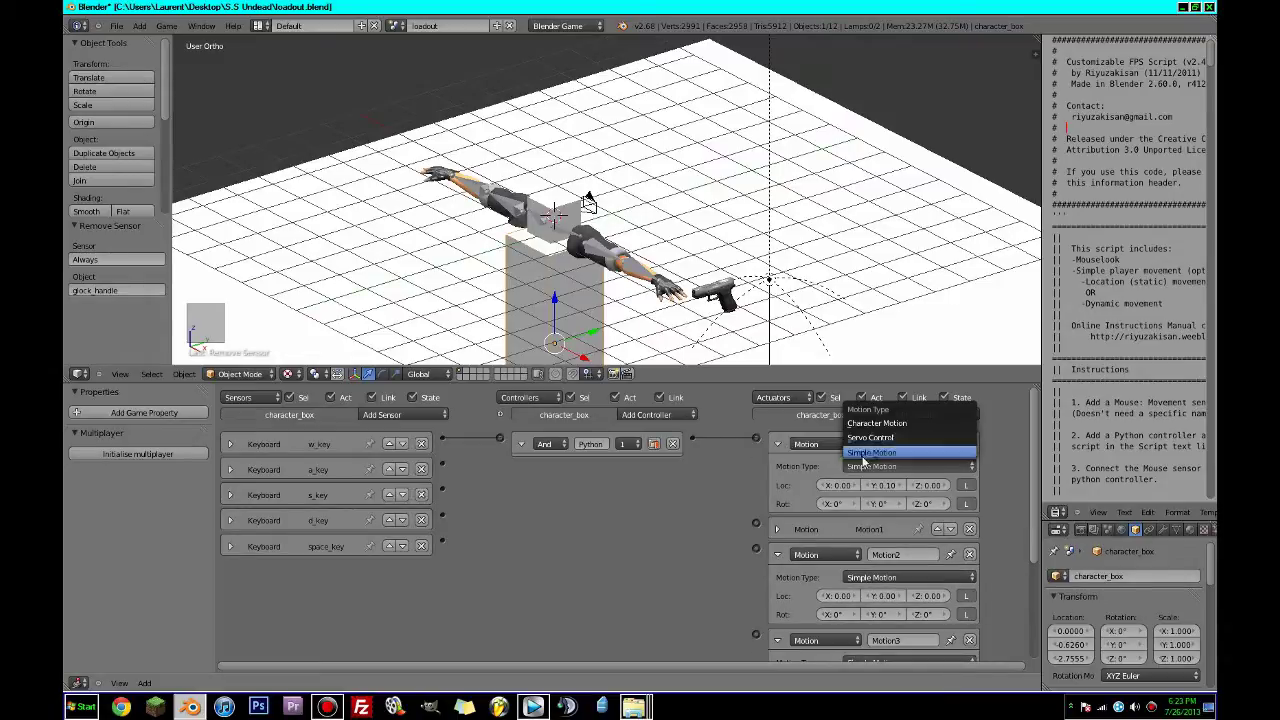
{"action": "left_click", "coordinate": [872, 426]}
{"action": "left_click_drag", "start_coordinate": [885, 488], "coordinate": [895, 488]}
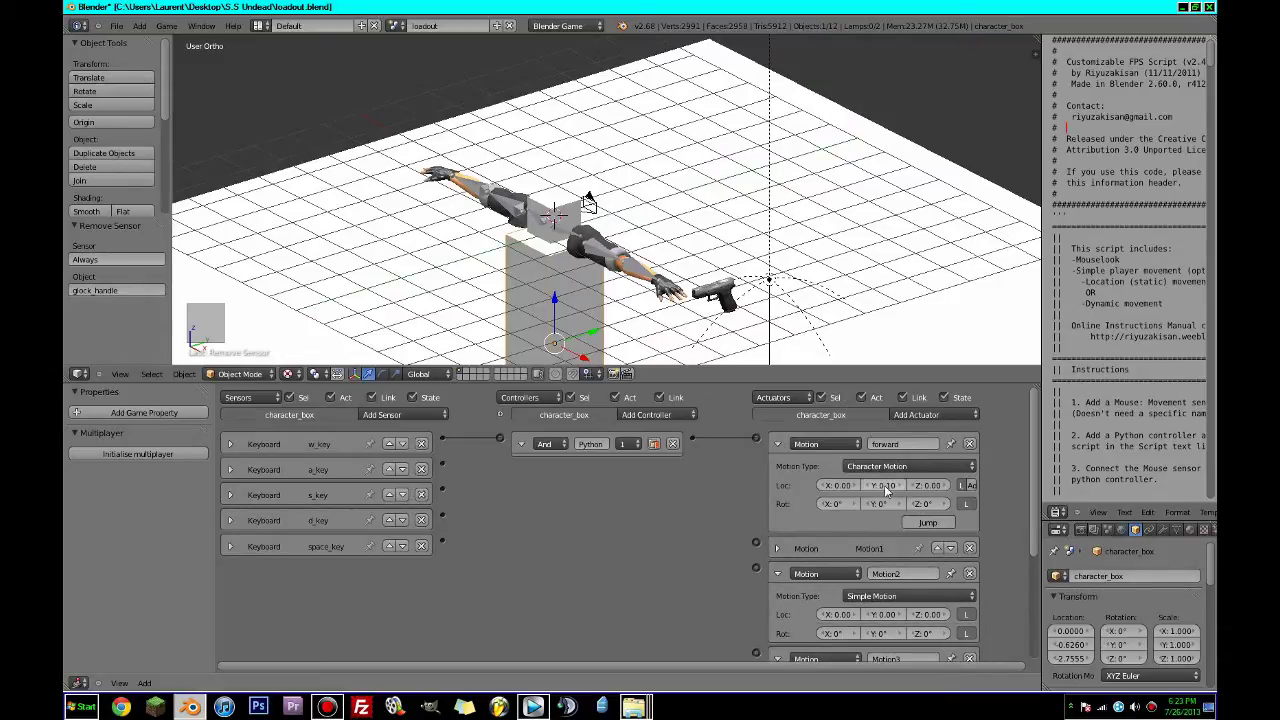
Test-run forward movement in the game from the current view and the camera view, and save the file.
{"action": "key", "text": "p"}
{"action": "key", "text": "w"}
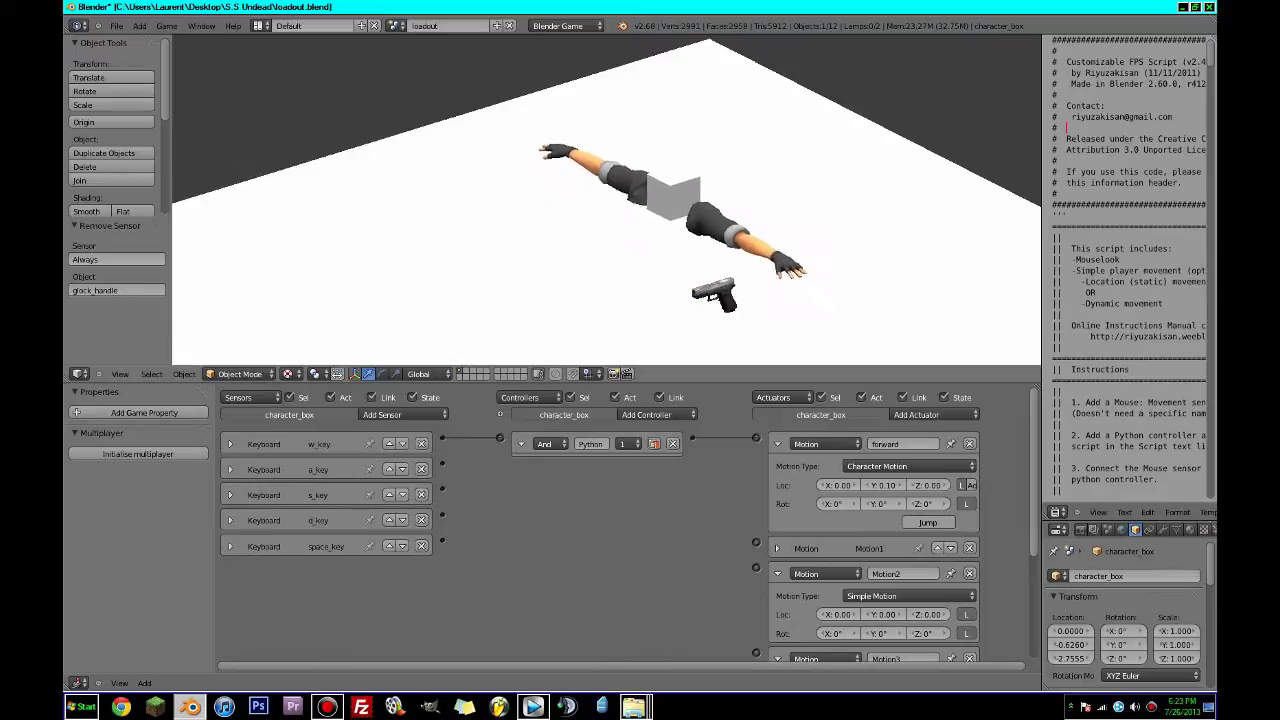
{"action": "key", "text": "Escape"}
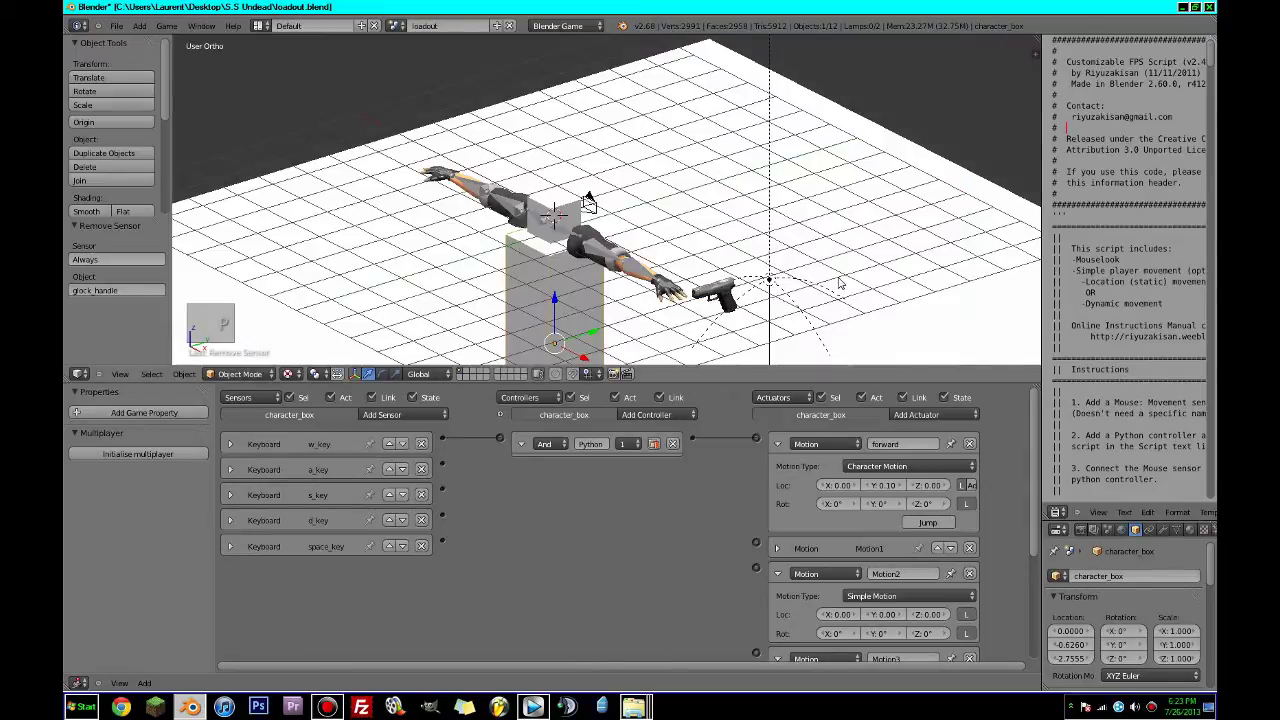
{"action": "key", "text": "KP_0"}
{"action": "key", "text": "p"}
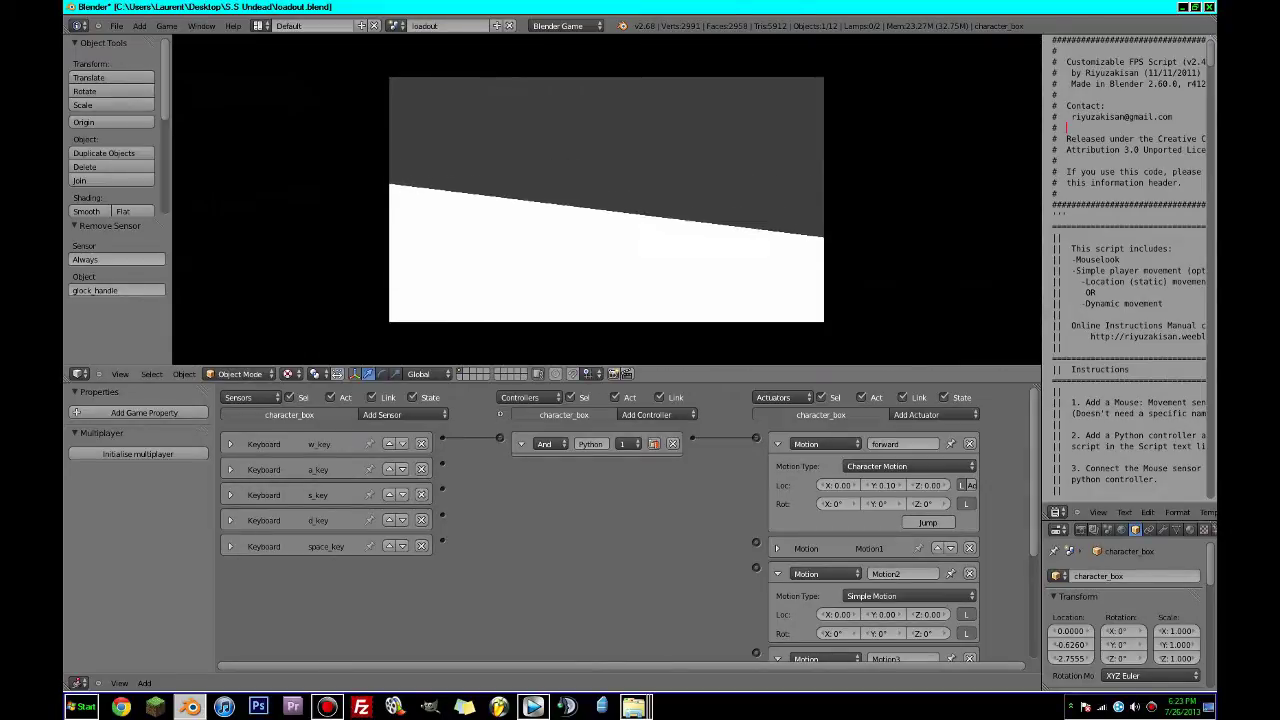
{"action": "key", "text": "Escape"}
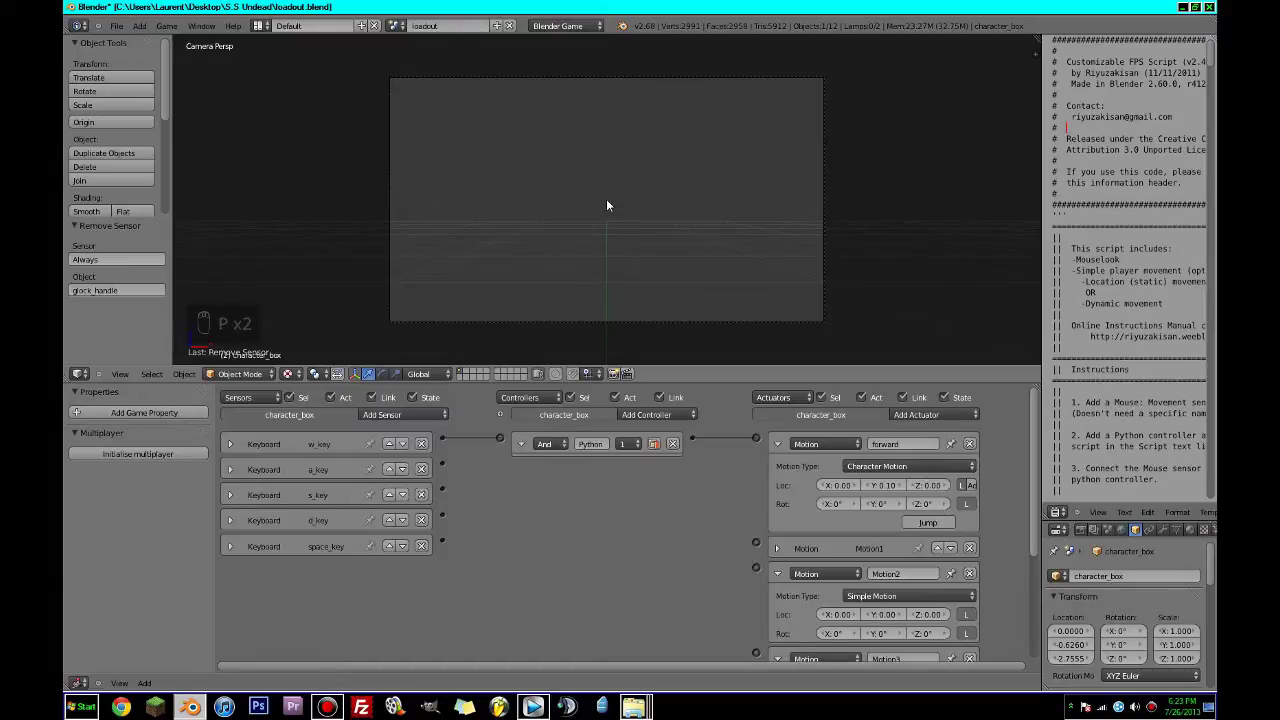
{"action": "key", "text": "ctrl+s"}
Rename the Motion1 actuator as left and link the a_key sensor to it, collapsing the finished actuators and controllers.
{"action": "left_click", "coordinate": [777, 443]}
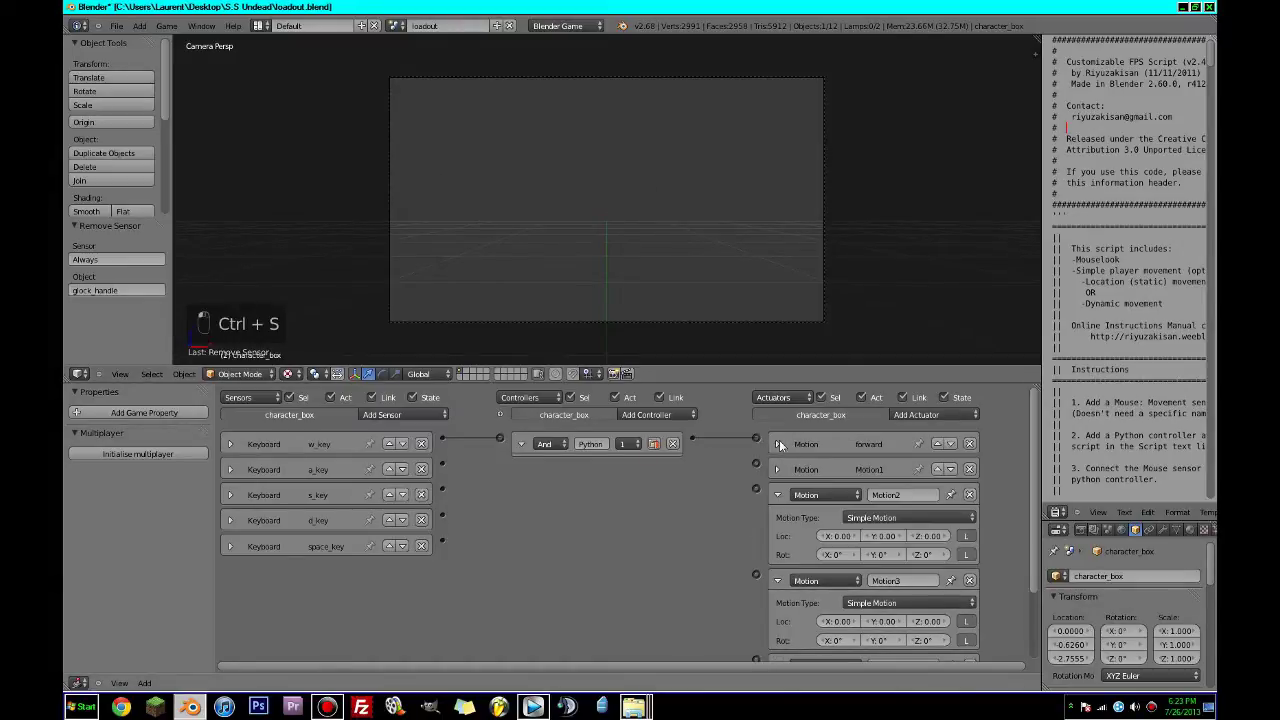
{"action": "left_click", "coordinate": [777, 469]}
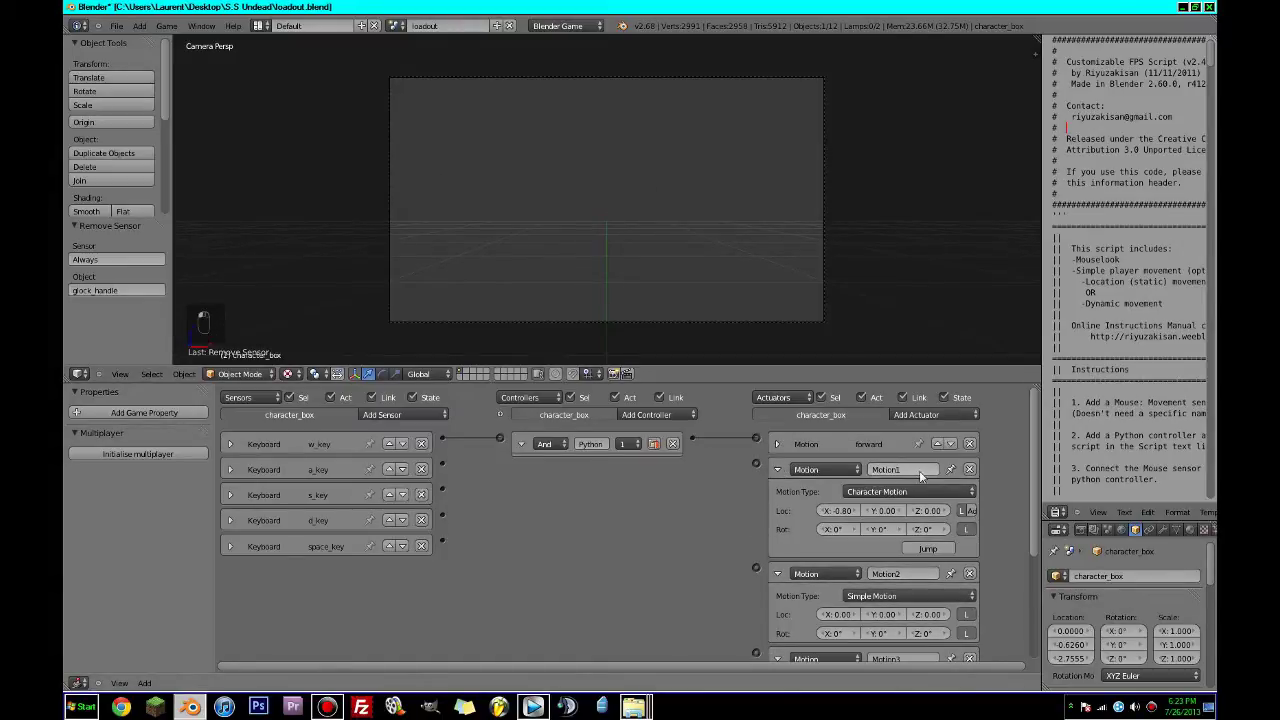
{"action": "type", "text": "left"}
{"action": "key", "text": "Return"}
{"action": "left_click", "coordinate": [777, 469]}
{"action": "left_click_drag", "start_coordinate": [757, 467], "coordinate": [442, 466]}
{"action": "left_click", "coordinate": [521, 473]}
{"action": "left_click", "coordinate": [521, 444]}
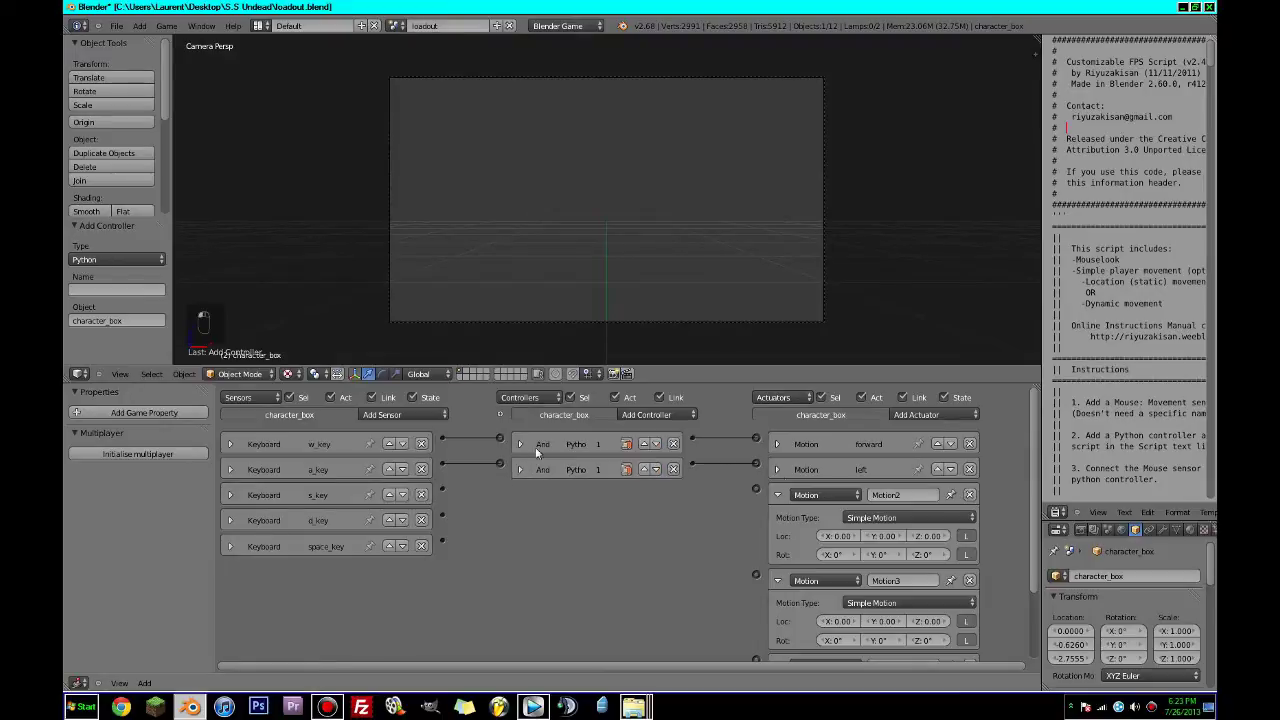
Rename the Motion2 actuator as right with an X location of 0.08, and link the s_key sensor to it.
{"action": "left_click", "coordinate": [903, 497]}
{"action": "key", "text": "Return"}
{"action": "left_click", "coordinate": [860, 537]}
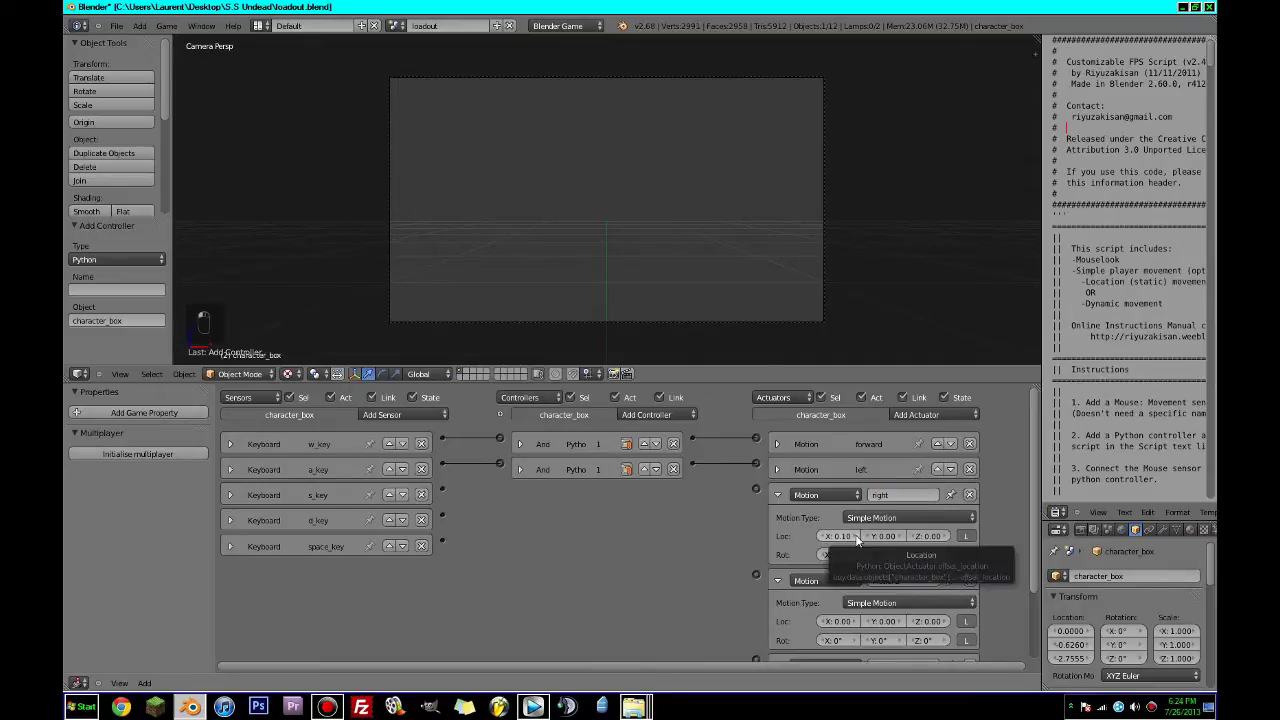
{"action": "left_click", "coordinate": [845, 537]}
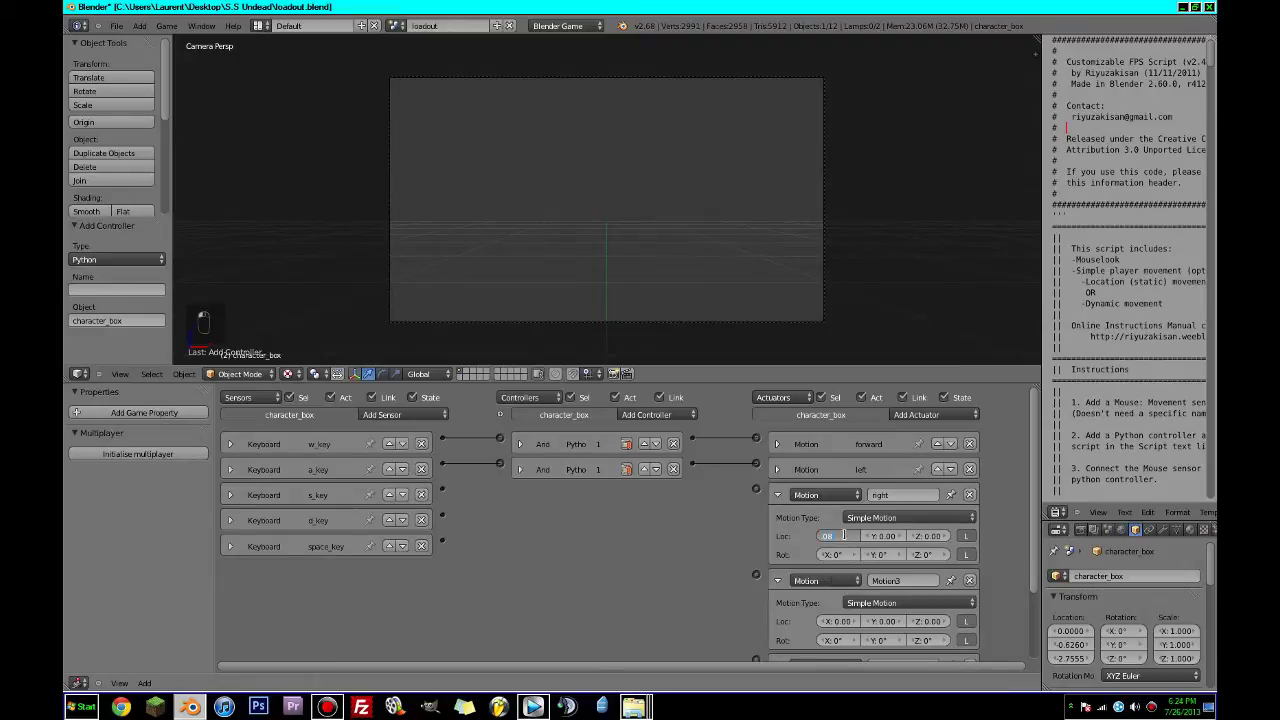
{"action": "left_click", "coordinate": [779, 495]}
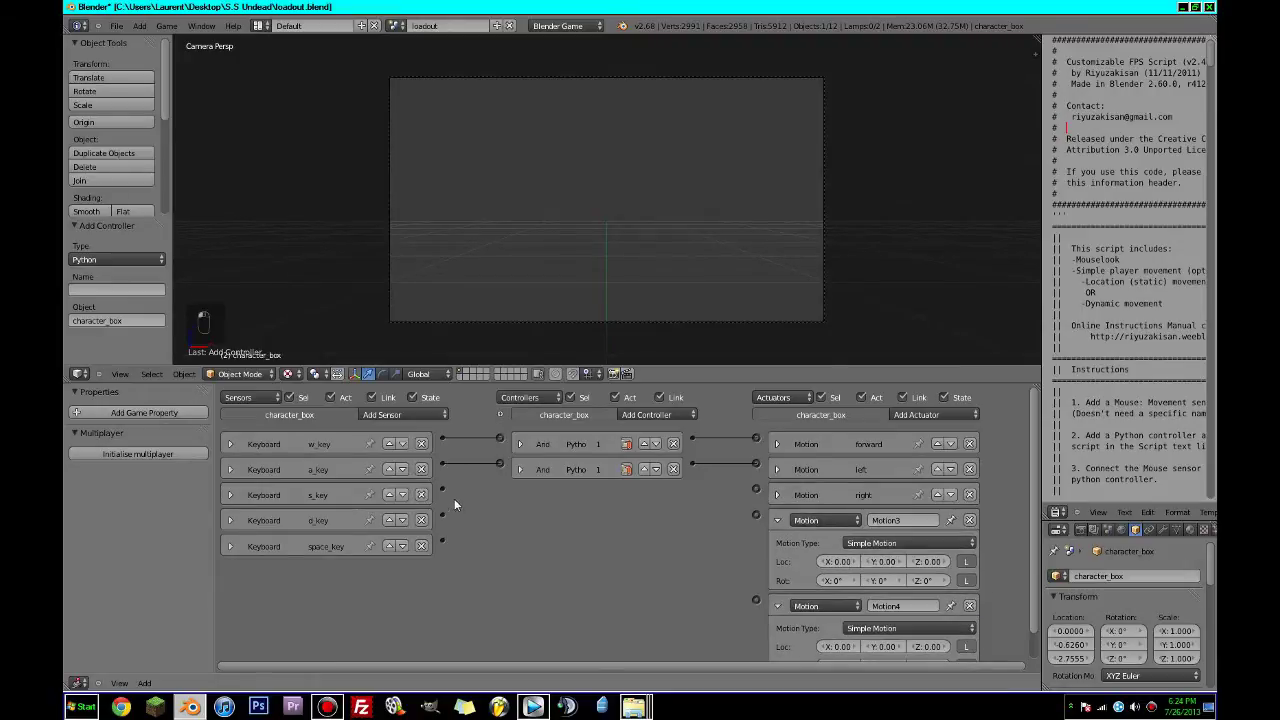
{"action": "left_click_drag", "start_coordinate": [716, 480], "coordinate": [759, 490]}
{"action": "left_click", "coordinate": [522, 495]}
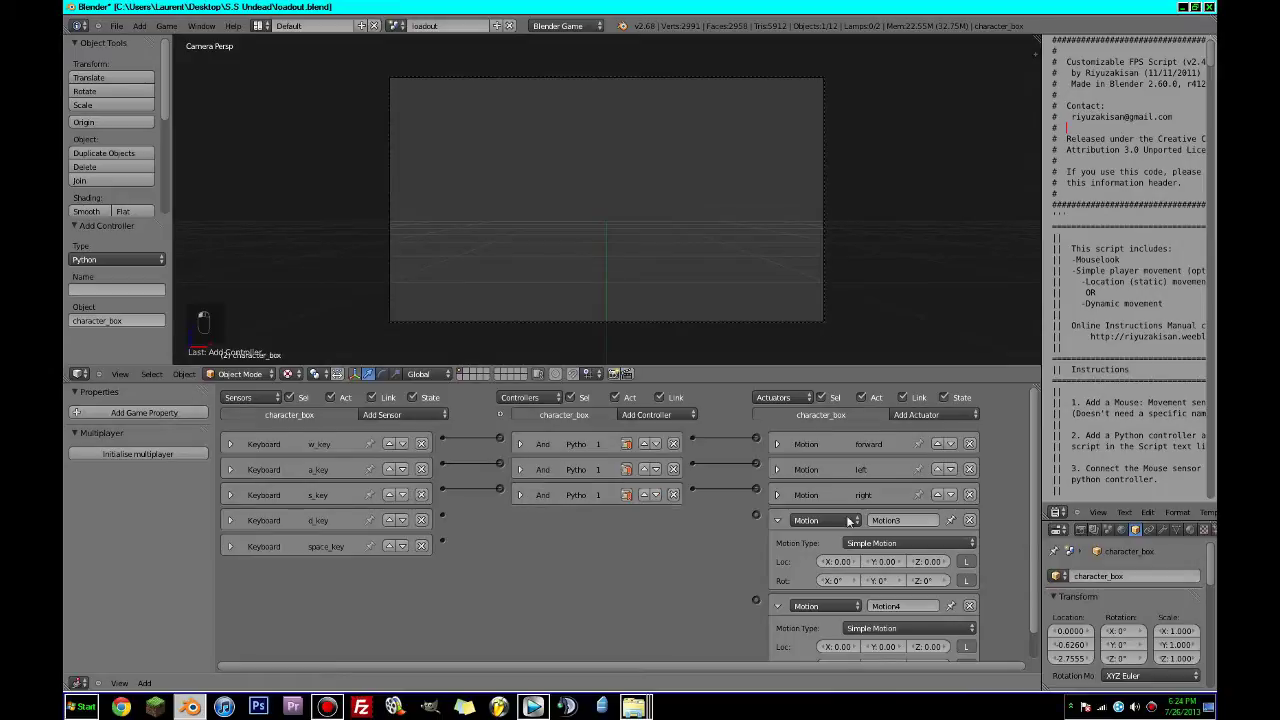
Rename the Motion3 actuator as back with a Y location of 0.08, and link the d_key sensor to it.
{"action": "left_click", "coordinate": [914, 521]}
{"action": "key", "text": "Return"}
{"action": "left_click", "coordinate": [884, 561]}
{"action": "left_click", "coordinate": [777, 520]}
{"action": "left_click_drag", "start_coordinate": [756, 515], "coordinate": [450, 520]}
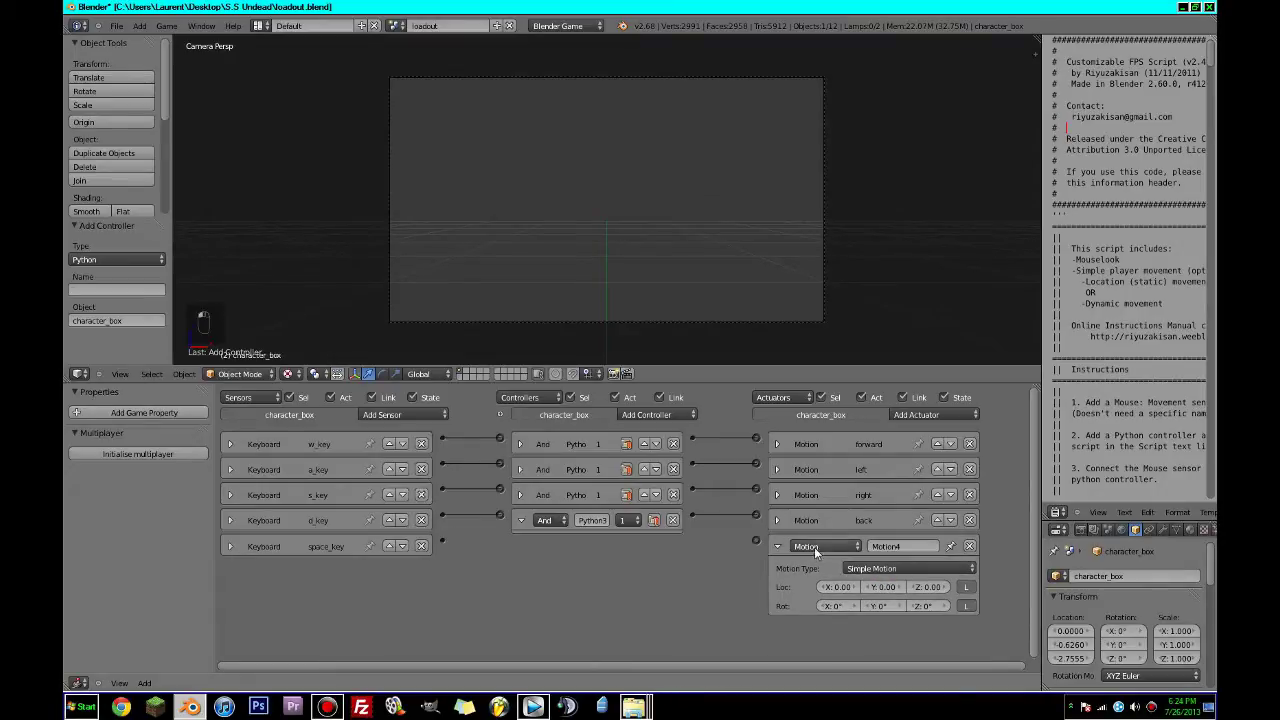
{"action": "left_click", "coordinate": [520, 520]}
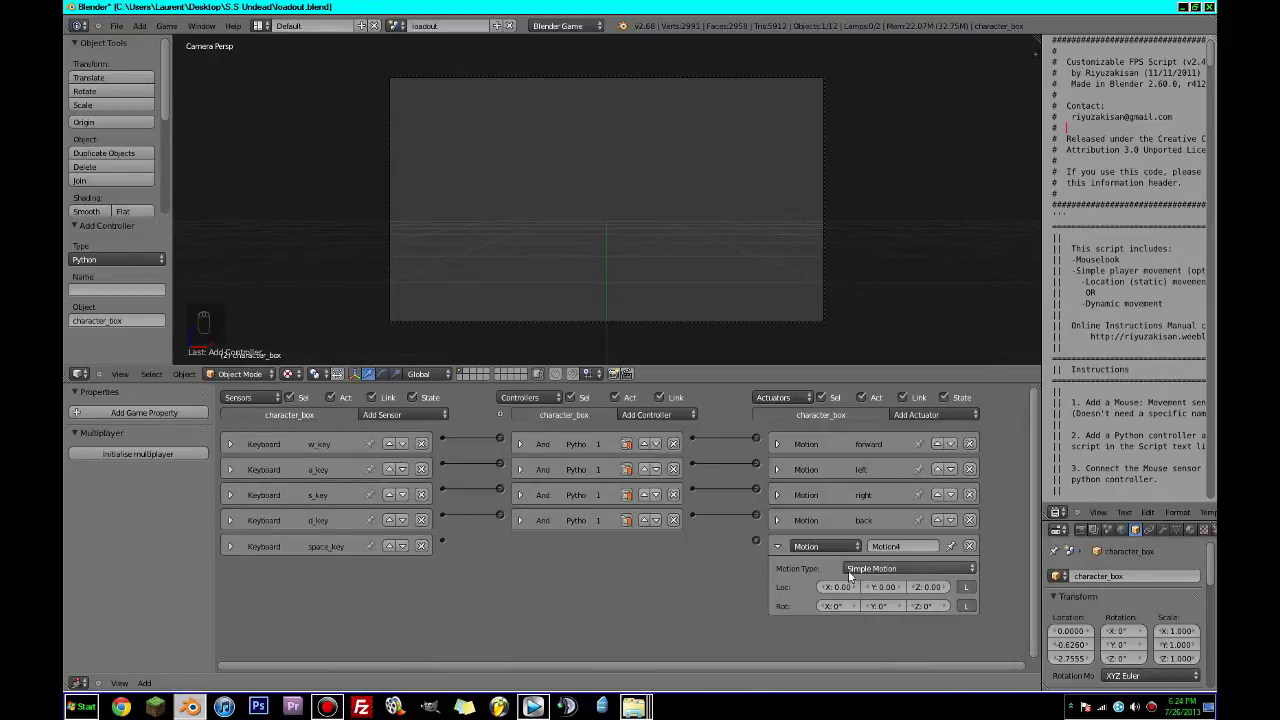
Set the Motion4 and back actuators to Character Motion, and enter 0.08 as back's Y location.
{"action": "left_click", "coordinate": [888, 570]}
{"action": "left_click", "coordinate": [874, 525]}
{"action": "left_click", "coordinate": [777, 520]}
{"action": "left_click", "coordinate": [872, 542]}
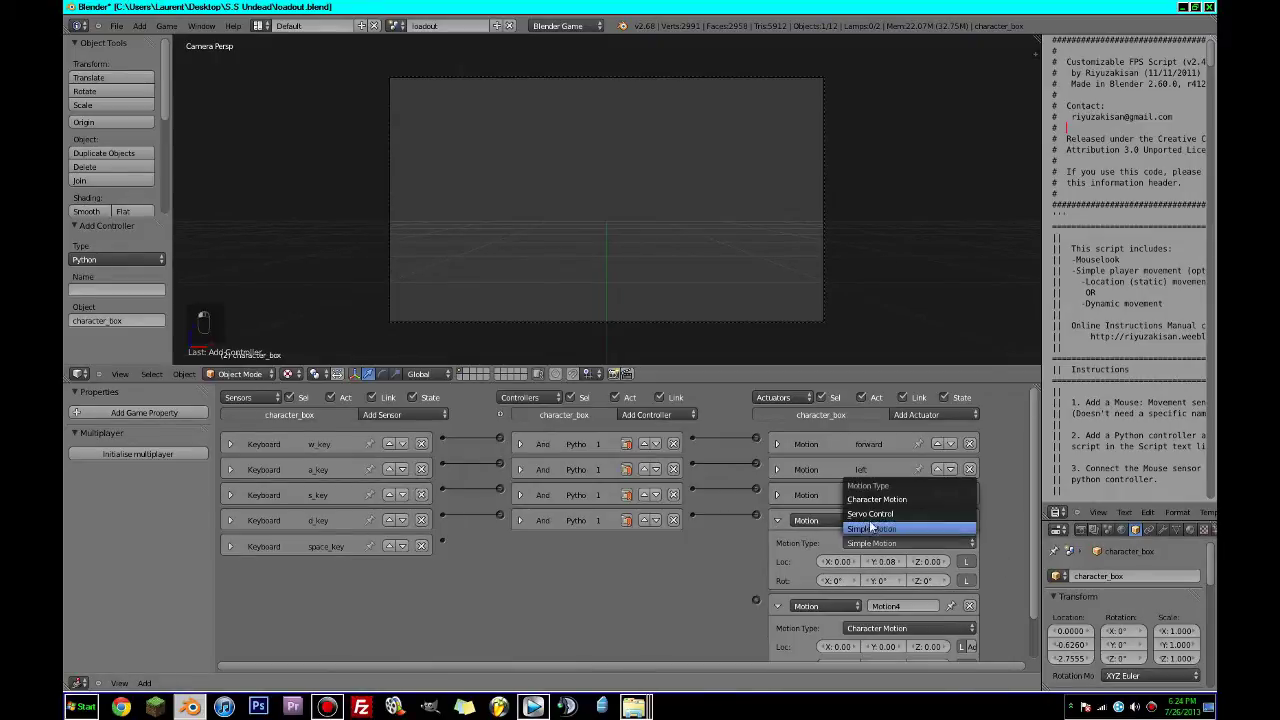
{"action": "left_click", "coordinate": [876, 499]}
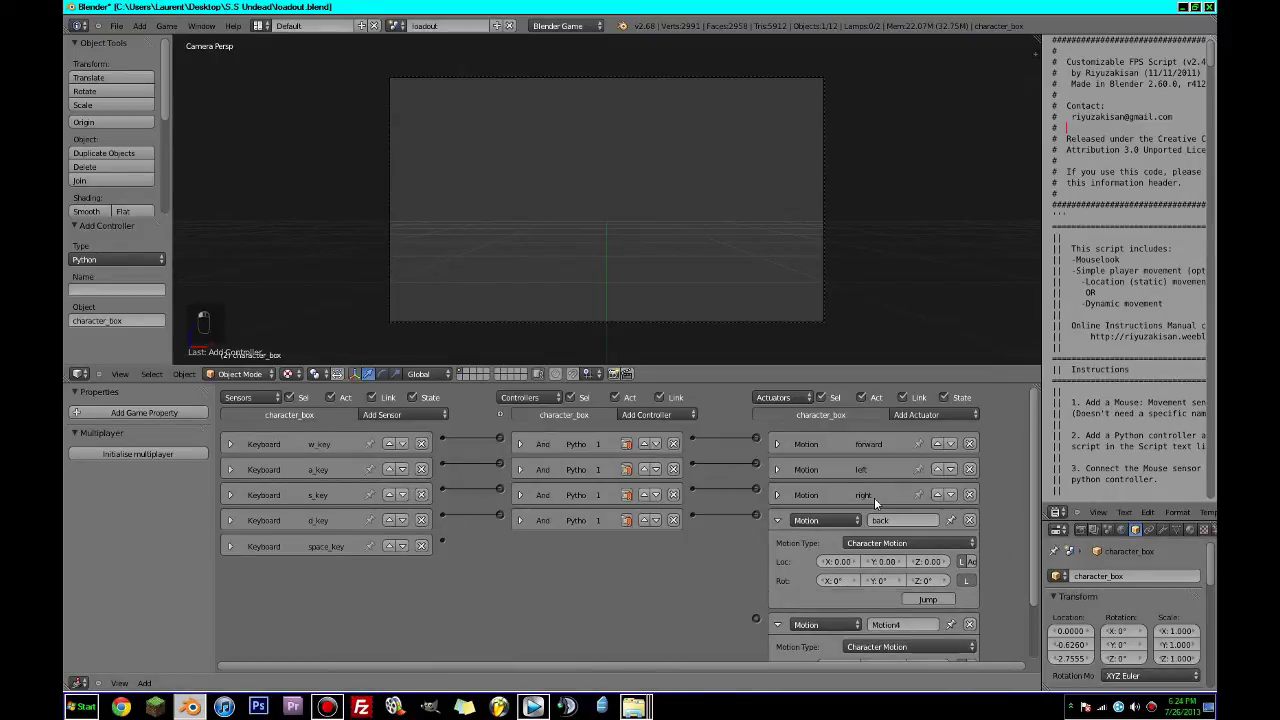
{"action": "left_click", "coordinate": [888, 562]}
{"action": "left_click", "coordinate": [777, 520]}
Set the motion type of the right actuator to Character Motion, and collapse the right and Motion4 actuators.
{"action": "left_click", "coordinate": [777, 494]}
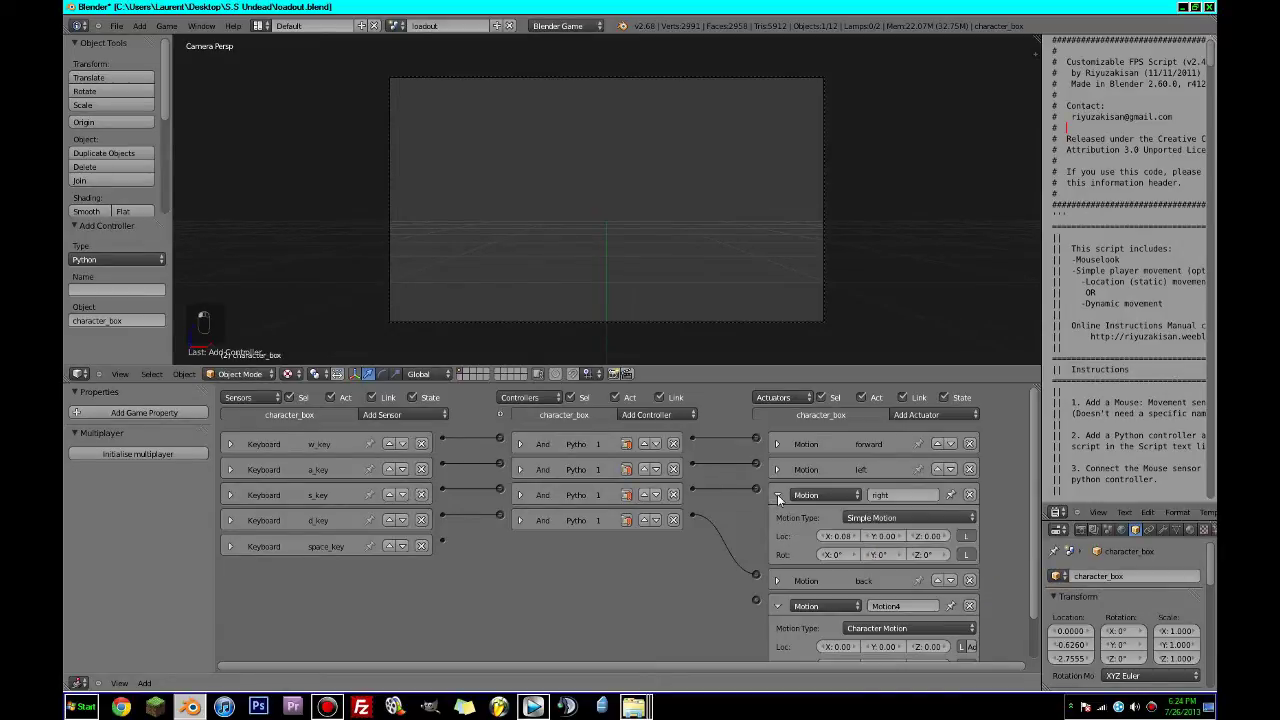
{"action": "left_click", "coordinate": [875, 518]}
{"action": "left_click", "coordinate": [882, 487]}
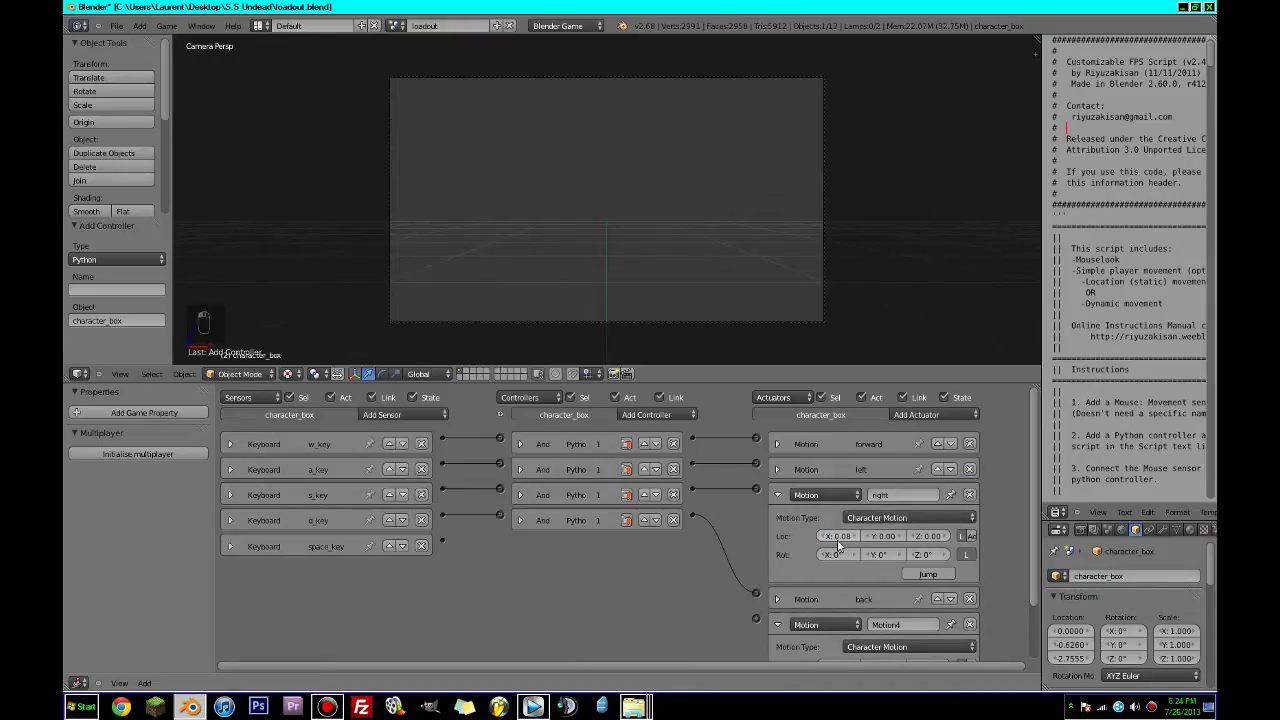
{"action": "left_click", "coordinate": [782, 496]}
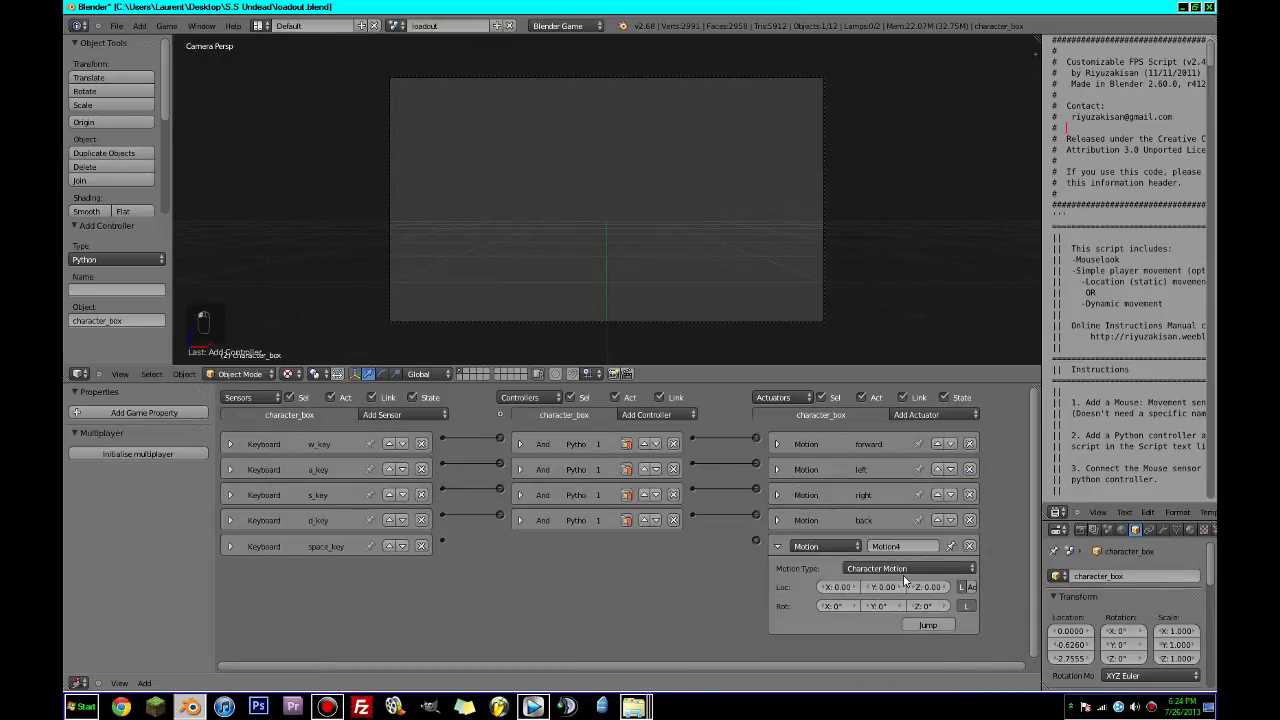
{"action": "left_click", "coordinate": [777, 546]}
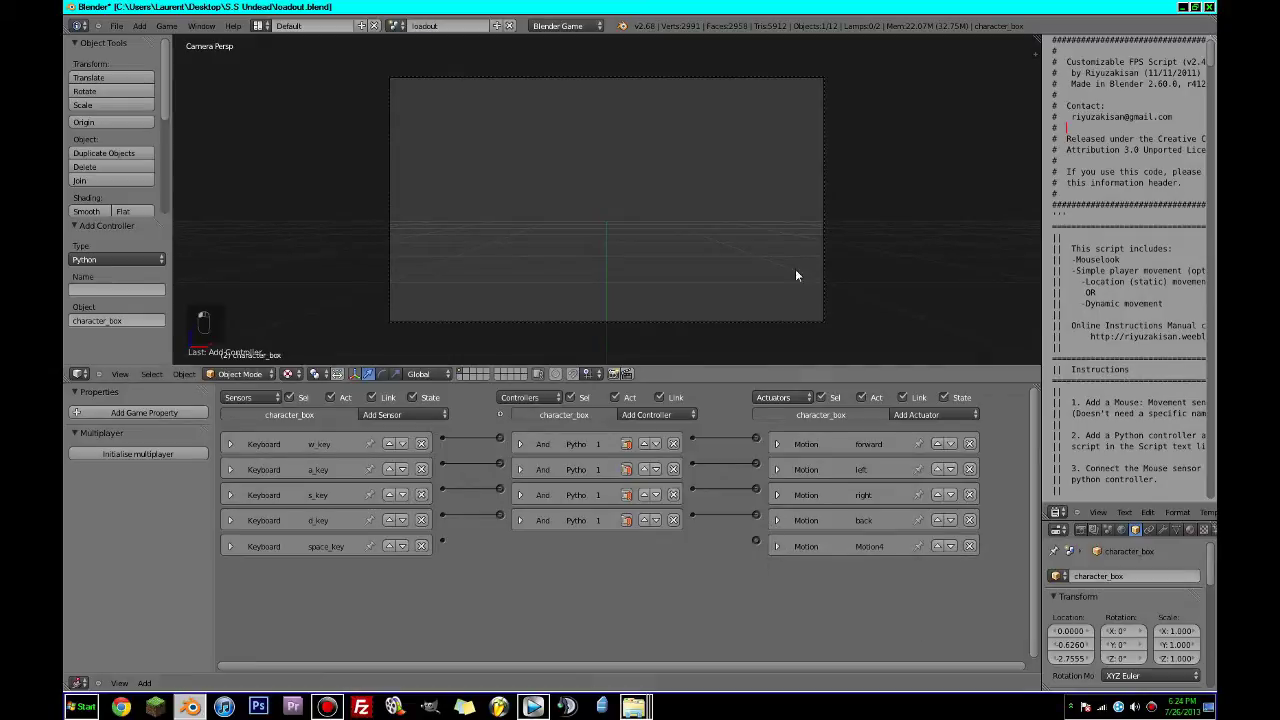
Link the space_key sensor to the Motion4 actuator and test-run jumping and forward movement in the game.
{"action": "key", "text": "p"}
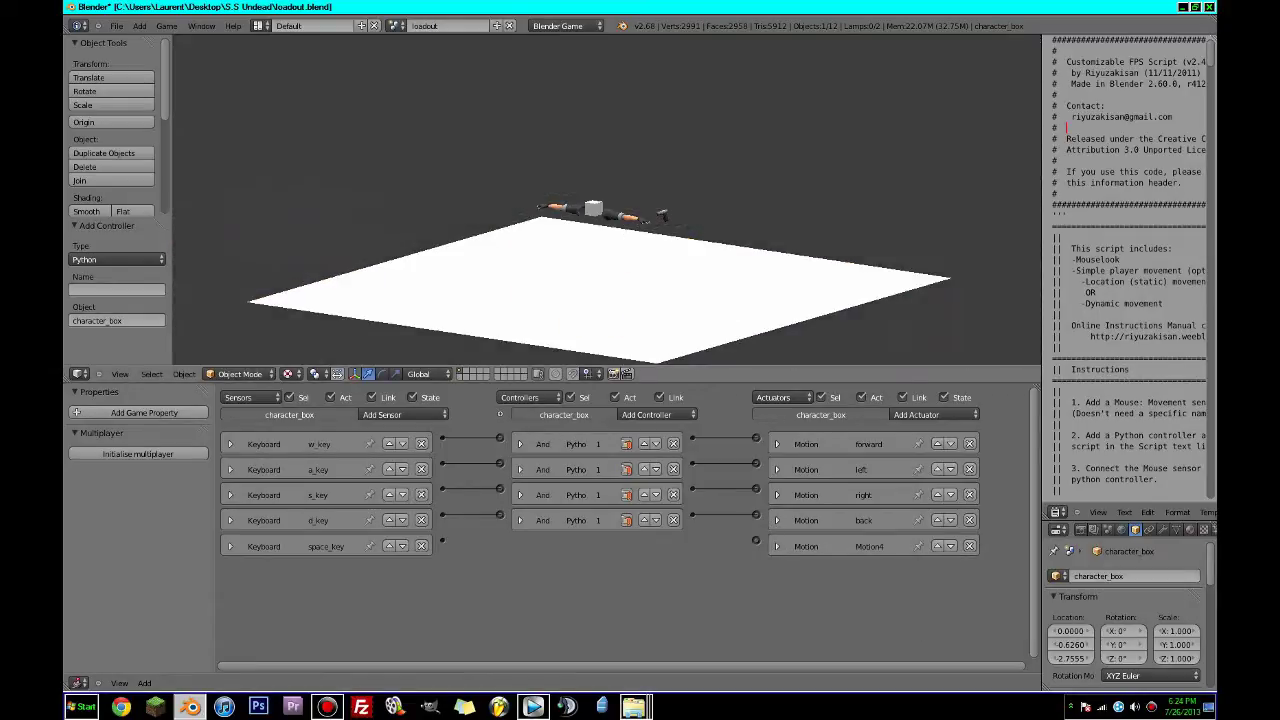
{"action": "key", "text": "Escape"}
{"action": "left_click_drag", "start_coordinate": [755, 546], "coordinate": [442, 541]}
{"action": "key", "text": "p"}
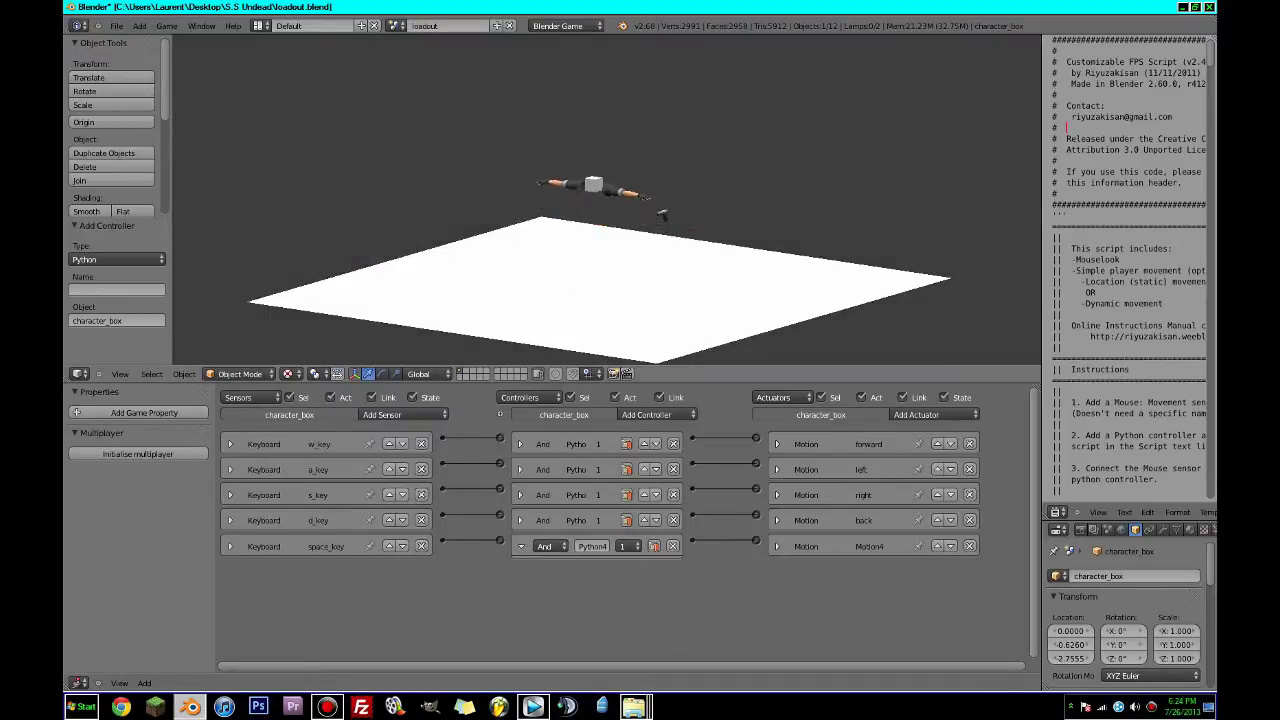
{"action": "key", "text": "space"}
{"action": "key", "text": "w"}
{"action": "key", "text": "Escape"}
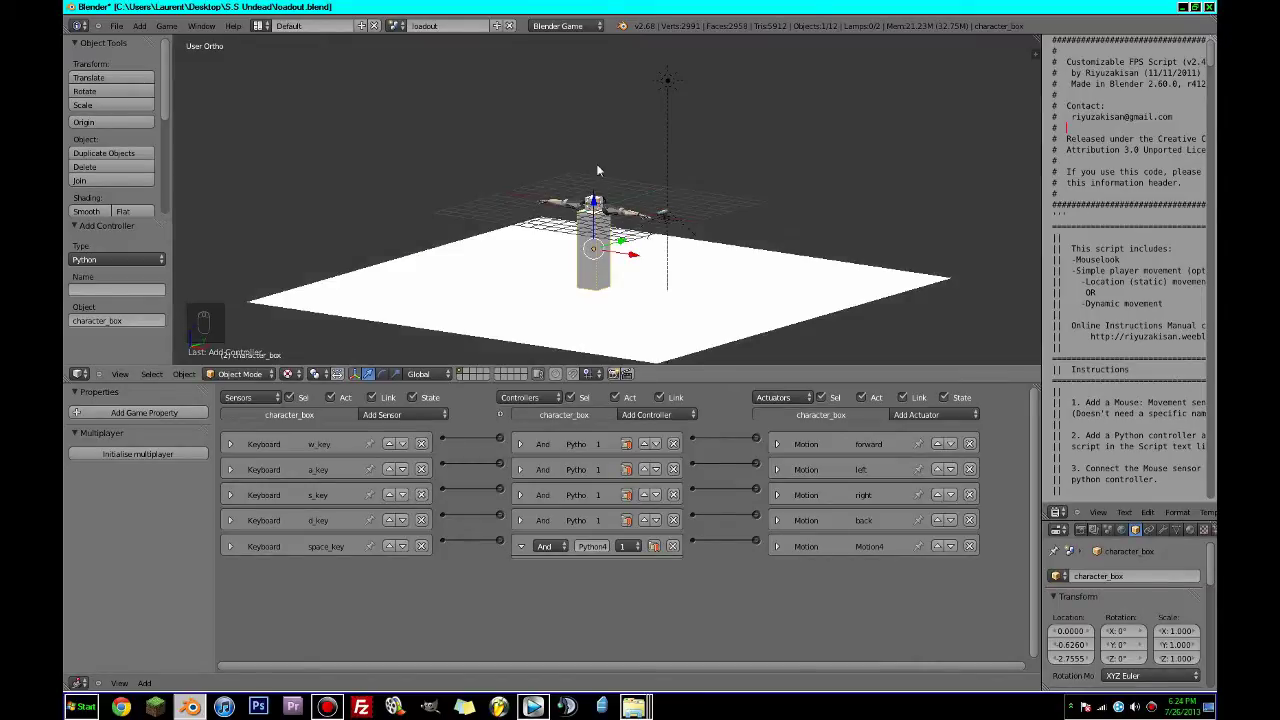
Set the left actuator's X location to -0.08 and test-run moving left and forward.
{"action": "left_click", "coordinate": [785, 471]}
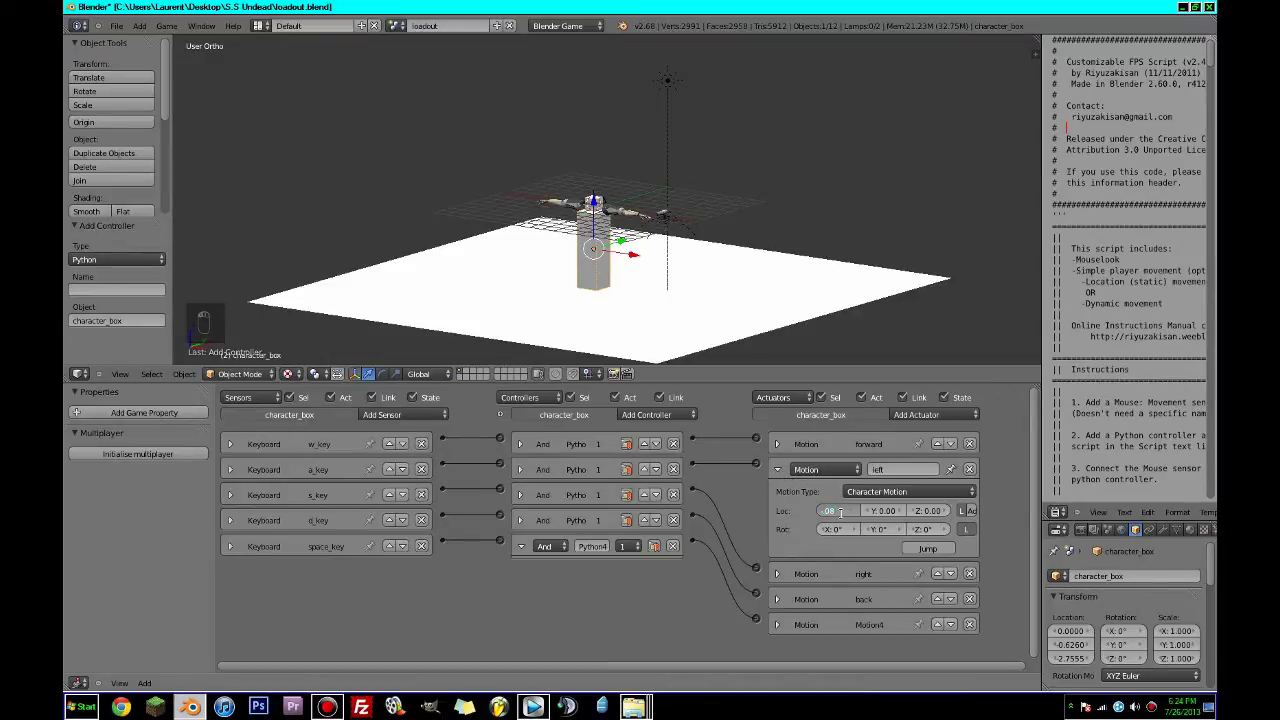
{"action": "left_click", "coordinate": [777, 469]}
{"action": "key", "text": "p"}
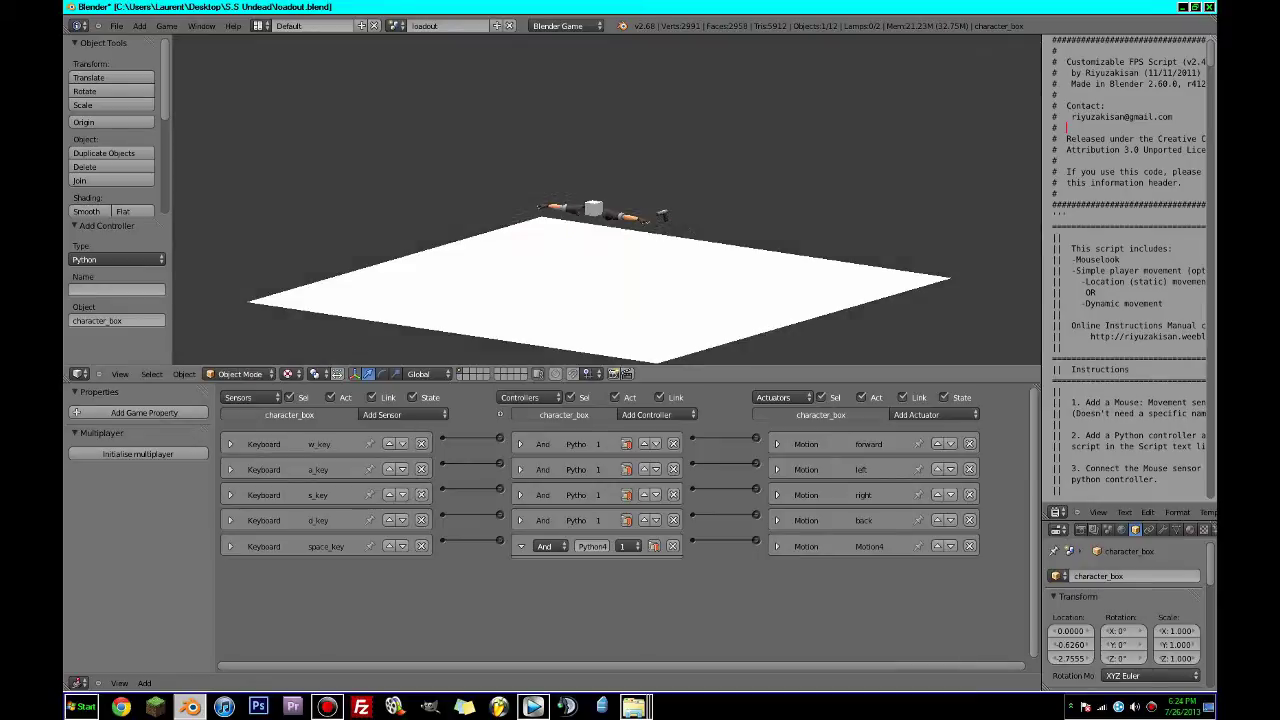
{"action": "key", "text": "a"}
{"action": "key", "text": "w"}
{"action": "key", "text": "Escape"}
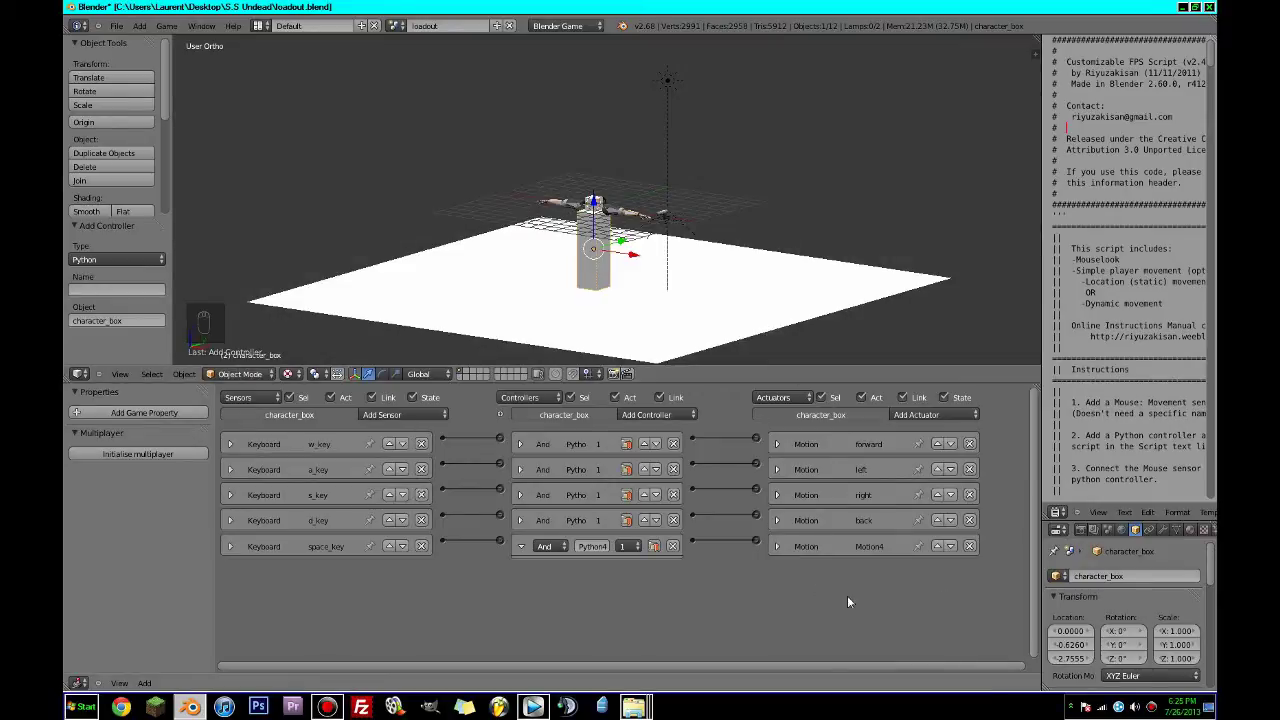
Remove the And controllers that link s_key to the right actuator and d_key to the back actuator.
{"action": "left_click", "coordinate": [778, 519]}
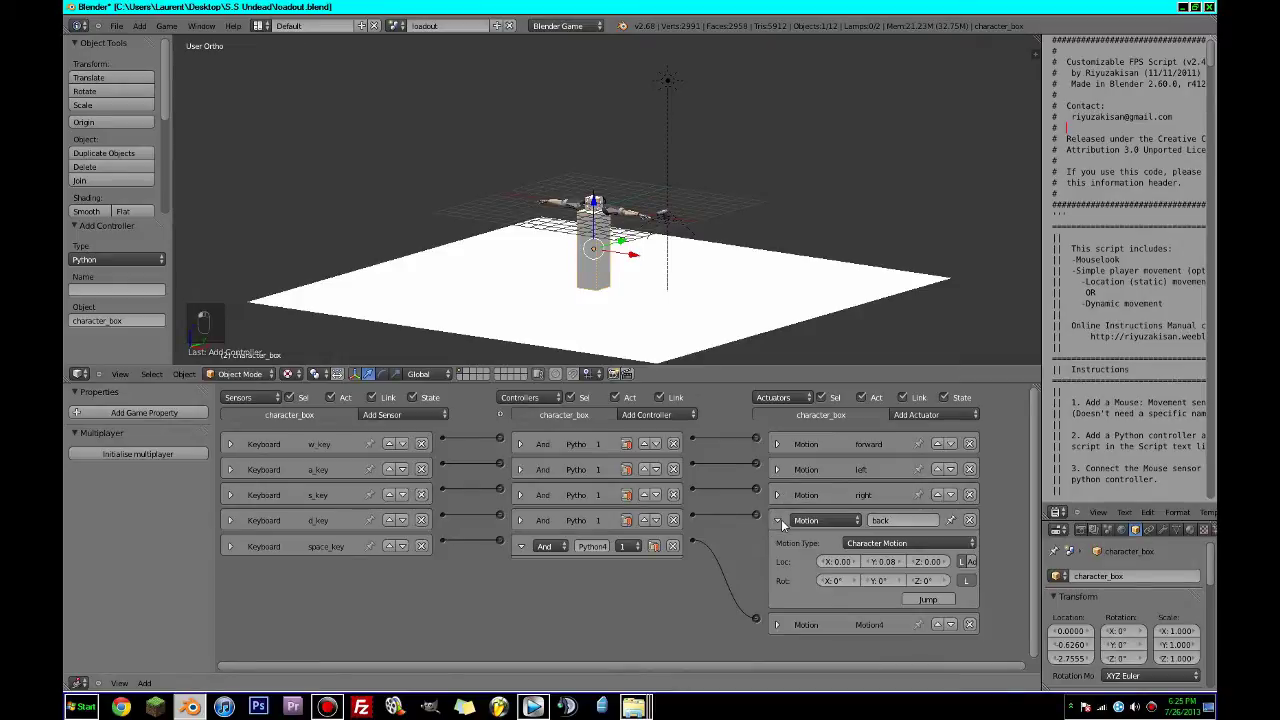
{"action": "left_click", "coordinate": [778, 520]}
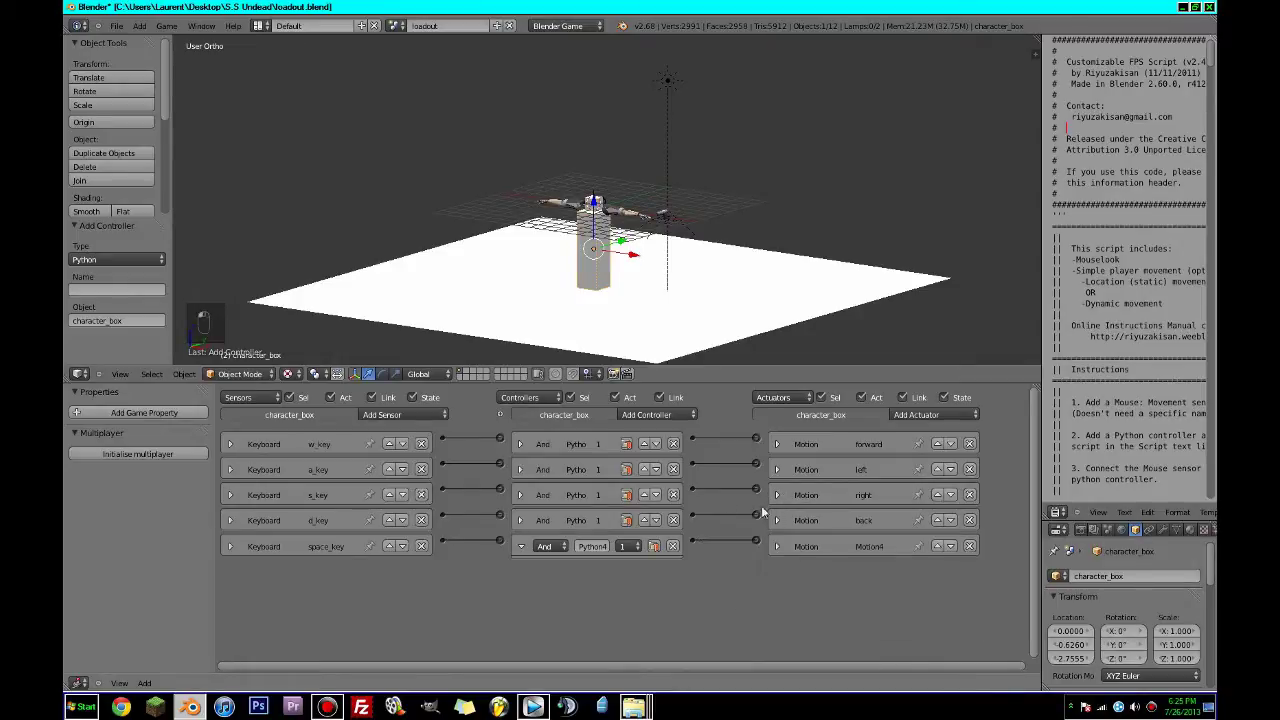
{"action": "left_click", "coordinate": [675, 495]}
{"action": "left_click", "coordinate": [675, 495]}
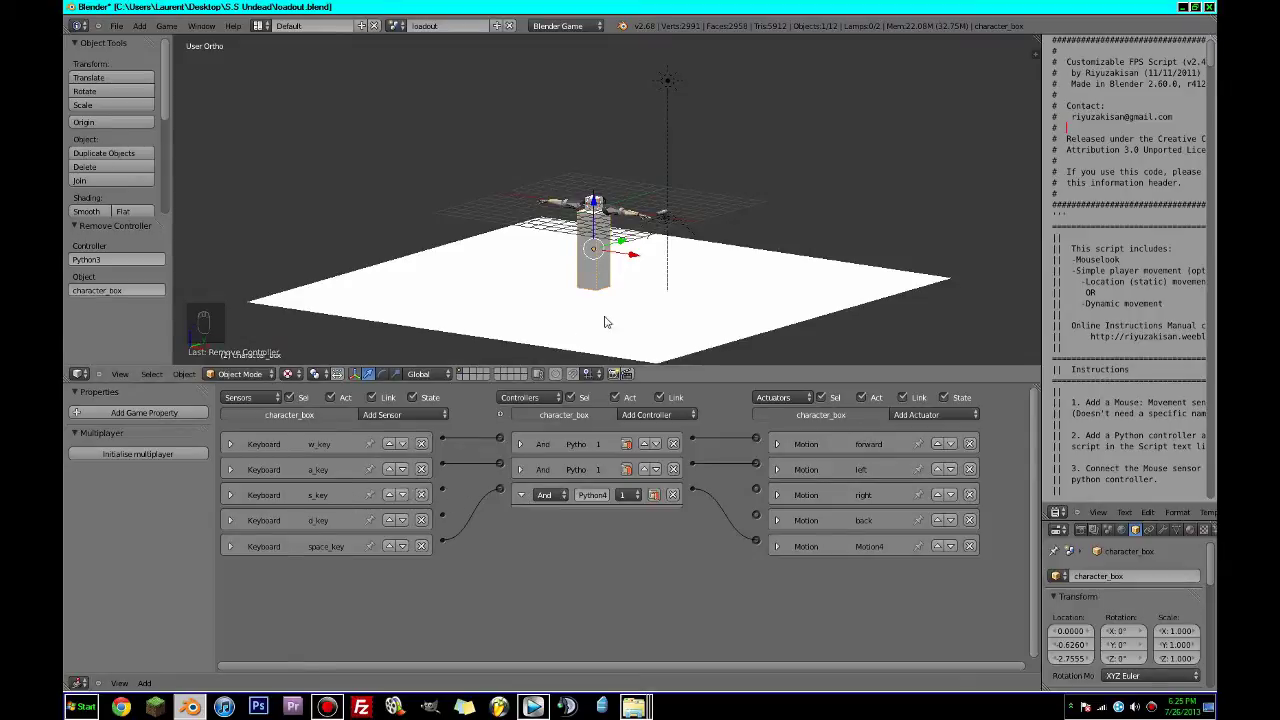
Add two And controllers above Python4, and link s_key to back and d_key to right through them.
{"action": "left_click", "coordinate": [631, 414]}
{"action": "left_click", "coordinate": [634, 427]}
{"action": "left_click", "coordinate": [634, 415]}
{"action": "left_click", "coordinate": [634, 427]}
{"action": "left_click", "coordinate": [522, 495]}
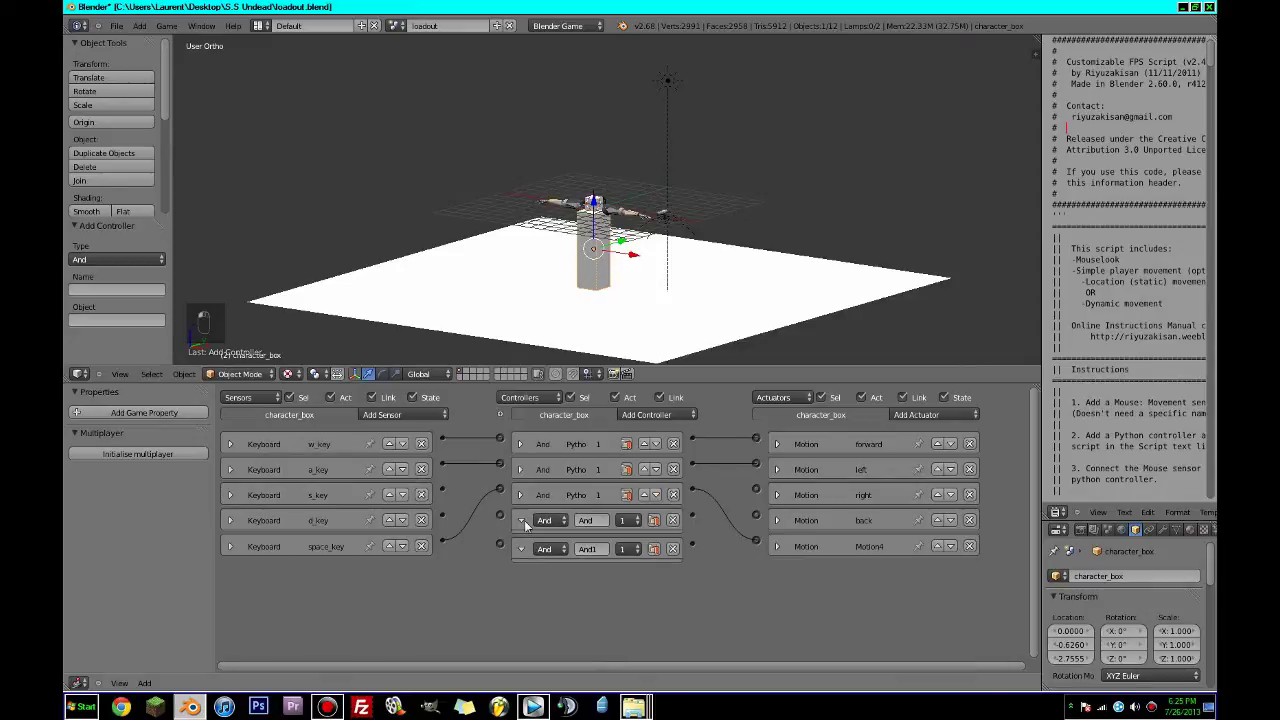
{"action": "left_click", "coordinate": [521, 520]}
{"action": "left_click", "coordinate": [522, 546]}
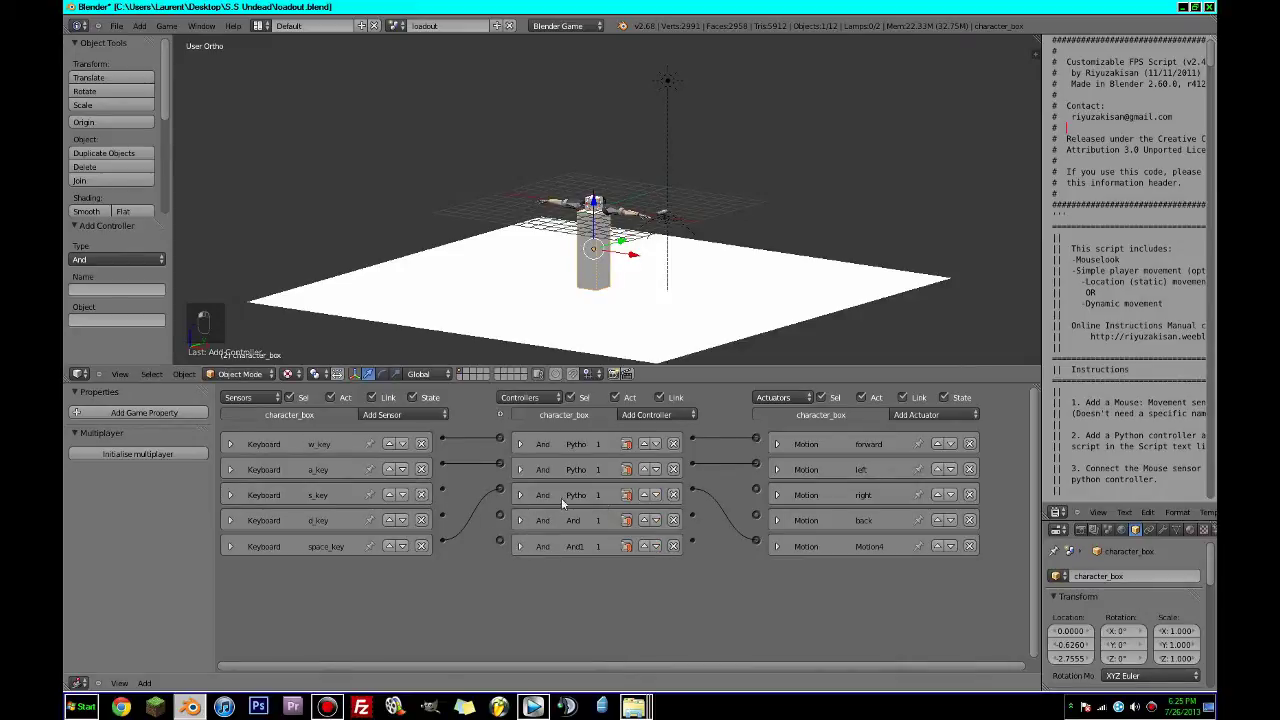
{"action": "left_click", "coordinate": [655, 494]}
{"action": "left_click", "coordinate": [656, 520]}
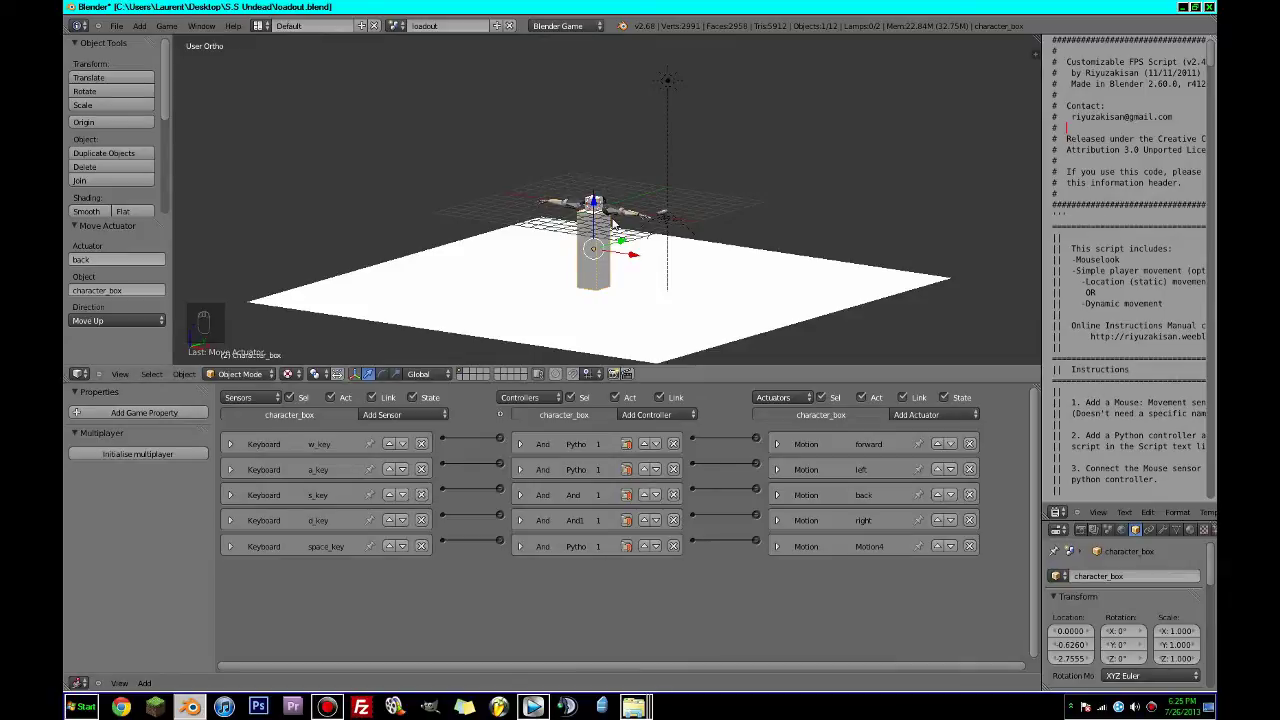
Test-run the game with the rewired controls, moving the character forward and left.
{"action": "key", "text": "p"}
{"action": "key", "text": "w"}
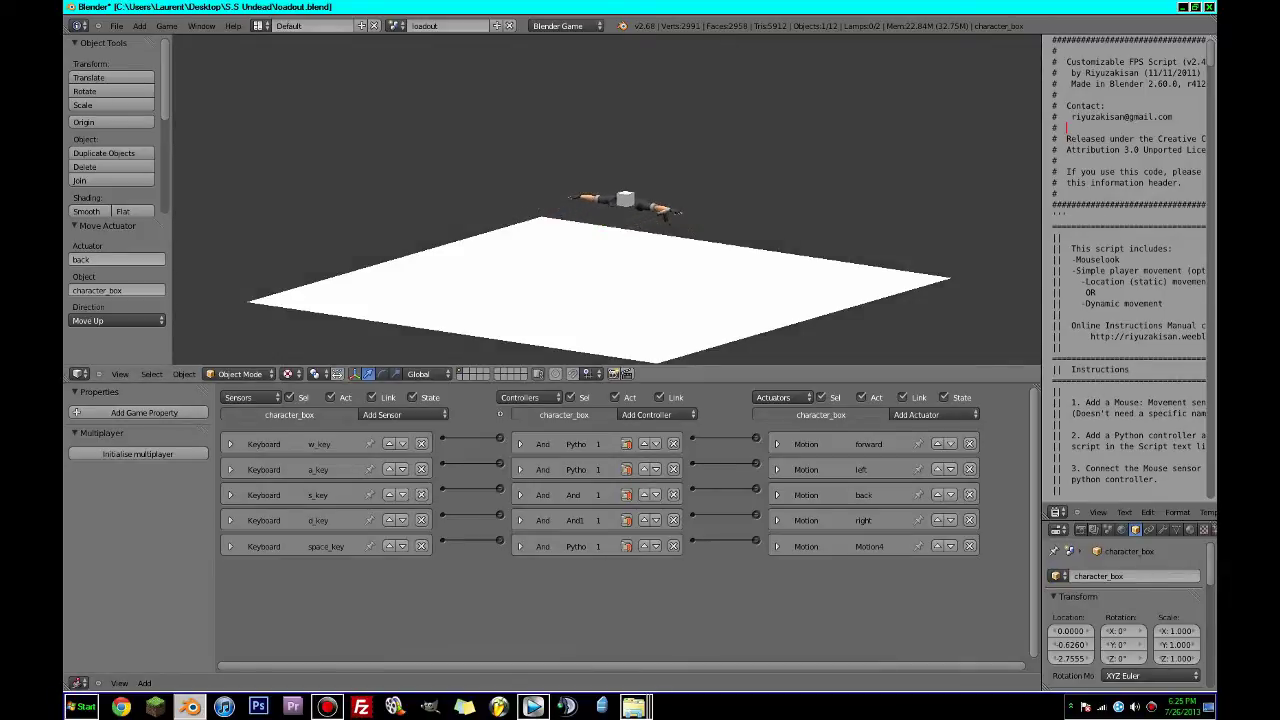
{"action": "key", "text": "a"}
{"action": "key", "text": "w"}
{"action": "key", "text": "Escape"}
Check the back actuator's motion values and test-run the game, moving the character forward, left, back and right.
{"action": "left_click", "coordinate": [777, 495]}
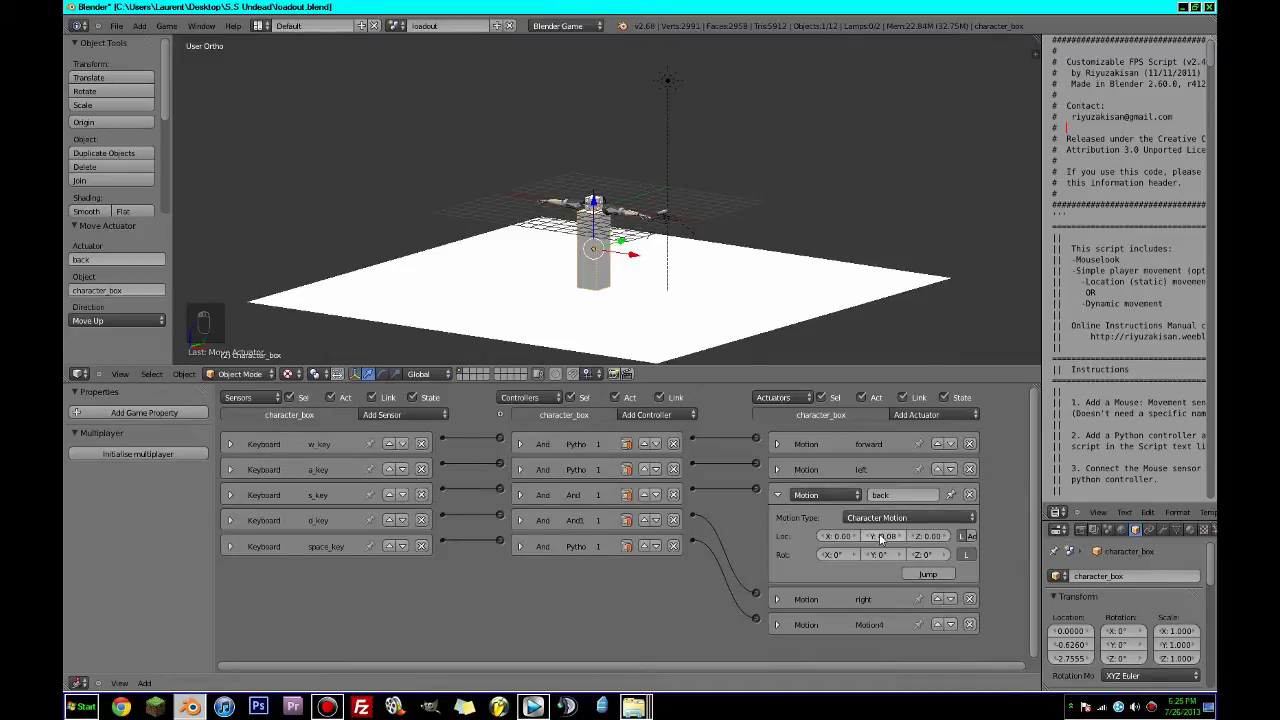
{"action": "left_click", "coordinate": [777, 495]}
{"action": "key", "text": "p"}
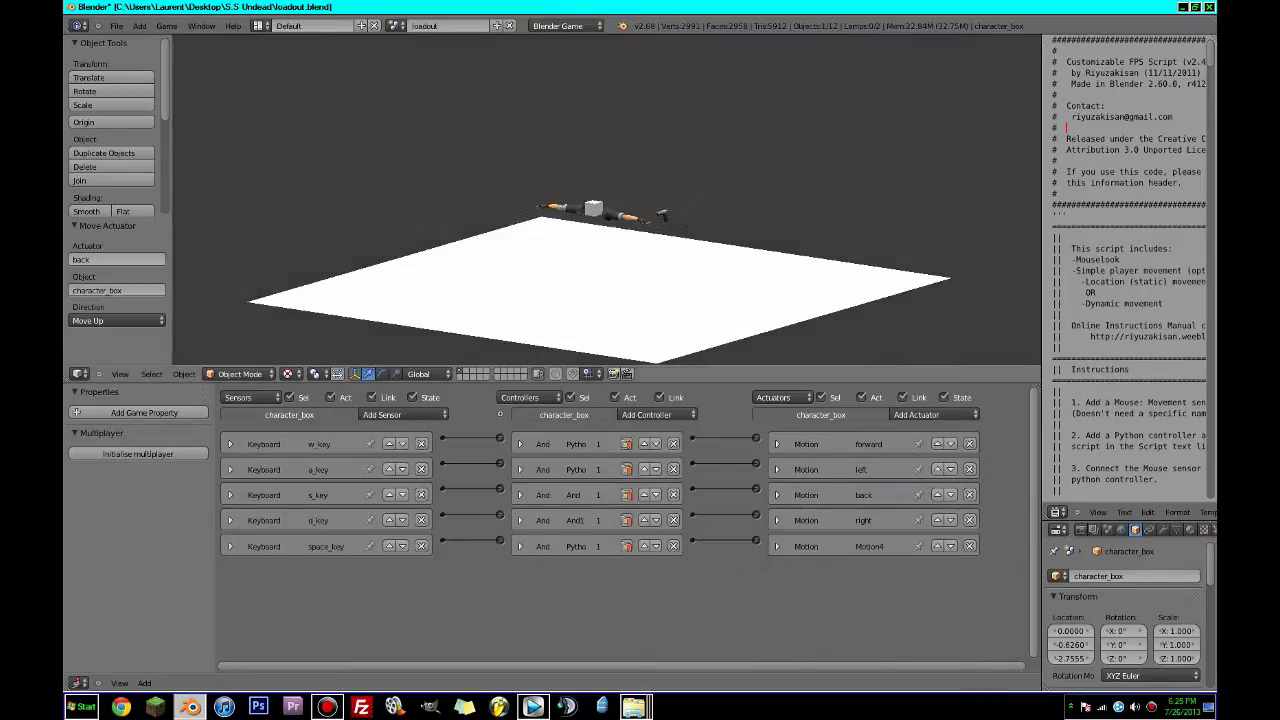
{"action": "key", "text": "w"}
{"action": "key", "text": "a"}
{"action": "key", "text": "s"}
{"action": "key", "text": "d"}
{"action": "key", "text": "w"}
{"action": "key", "text": "a"}
{"action": "key", "text": "s"}
{"action": "key", "text": "d"}
{"action": "key", "text": "w"}
{"action": "key", "text": "a"}
{"action": "key", "text": "d"}
{"action": "key", "text": "a"}
{"action": "key", "text": "d"}
{"action": "key", "text": "Escape"}
Maximize the 3D view and save loadout.blend.
{"action": "key", "text": "ctrl+Up"}
{"action": "key", "text": "ctrl+s"}
{"action": "left_click", "coordinate": [589, 200]}
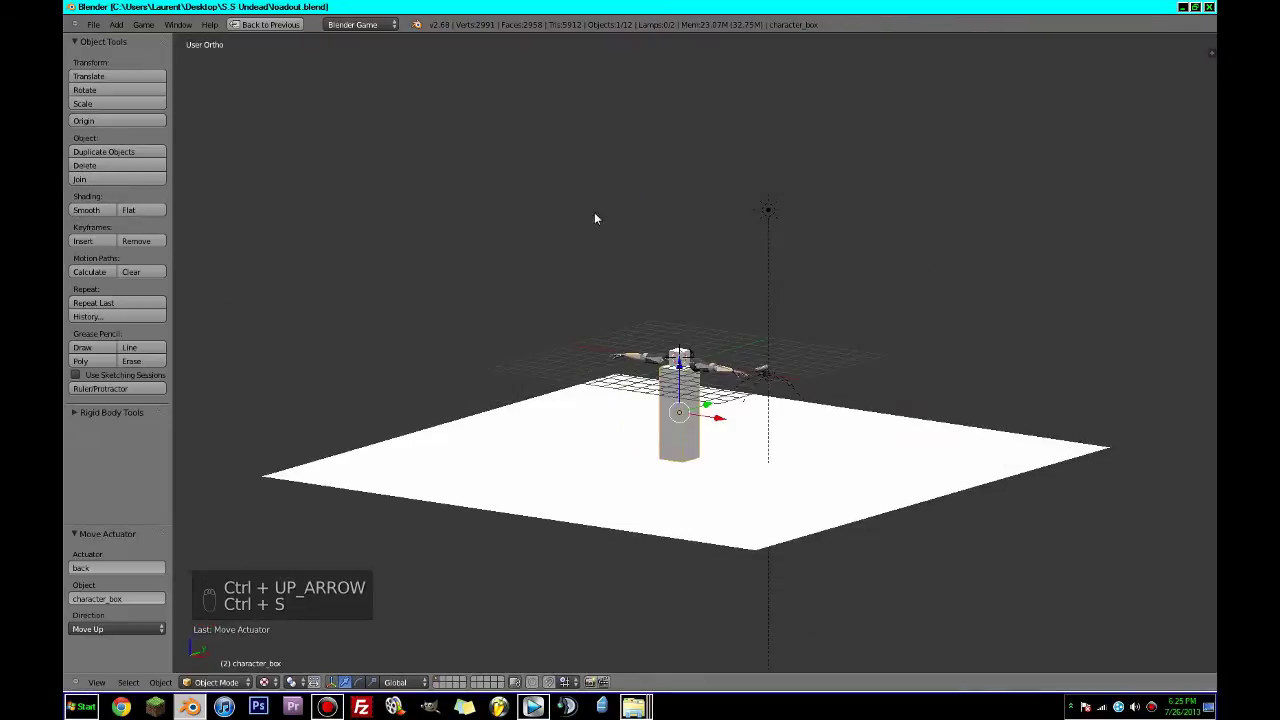
{"action": "scroll", "coordinate": [594, 214], "scroll_direction": "up", "scroll_amount": 4}
Test-run the game through the character's camera to check the first-person view.
{"action": "key", "text": "p"}
{"action": "key", "text": "Escape"}
{"action": "key", "text": "KP_0"}
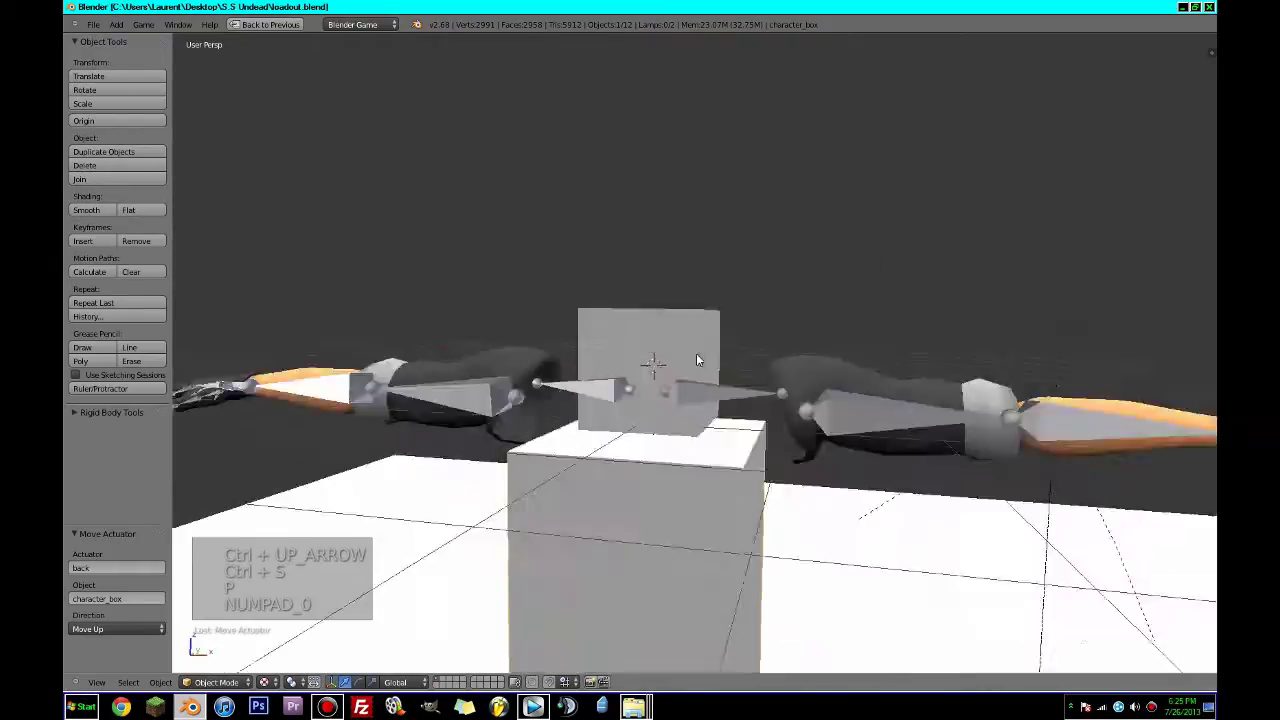
{"action": "key", "text": "p"}
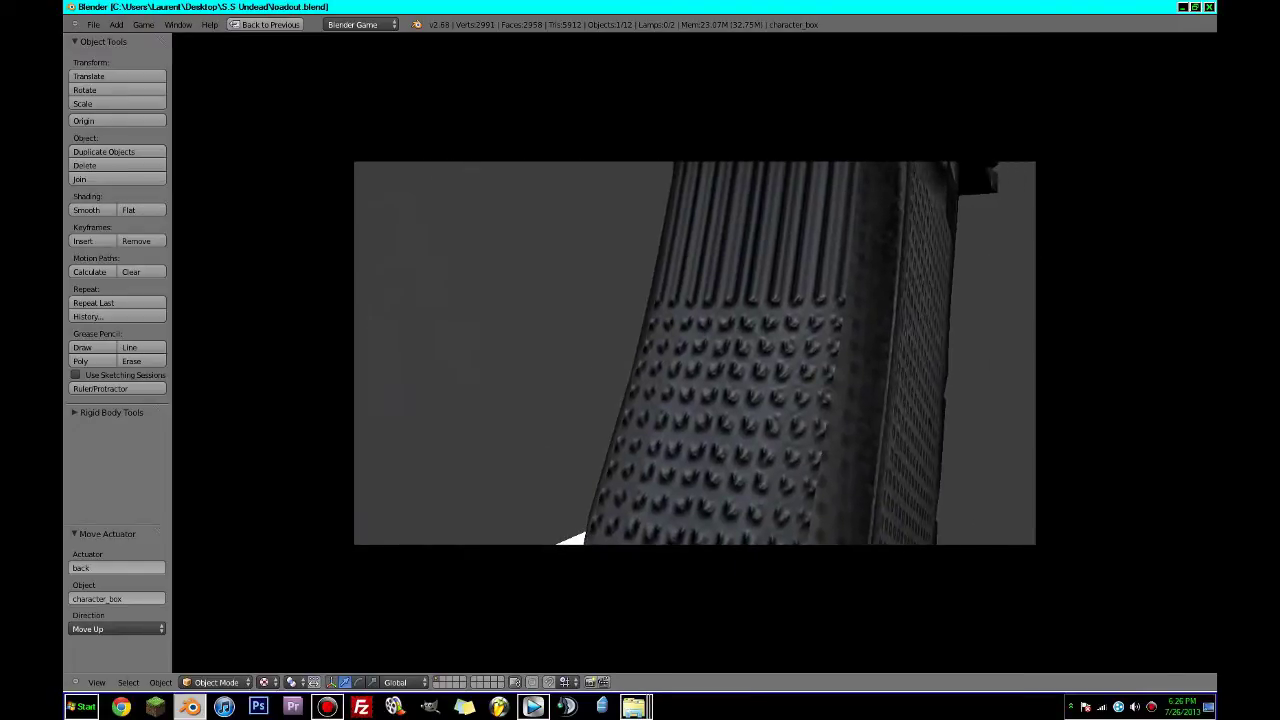
{"action": "key", "text": "Escape"}
Save loadout.blend again and return from the camera view to an overview of the arms, head and body box.
{"action": "key", "text": "ctrl+s"}
{"action": "left_click", "coordinate": [688, 365]}
{"action": "scroll", "coordinate": [688, 365], "scroll_direction": "down", "scroll_amount": 5}
{"action": "middle_click_drag", "start_coordinate": [688, 365], "coordinate": [614, 422]}
{"action": "scroll", "coordinate": [614, 422], "scroll_direction": "down", "scroll_amount": 10}
{"action": "key", "text": "ctrl+s"}
{"action": "left_click", "coordinate": [615, 423]}
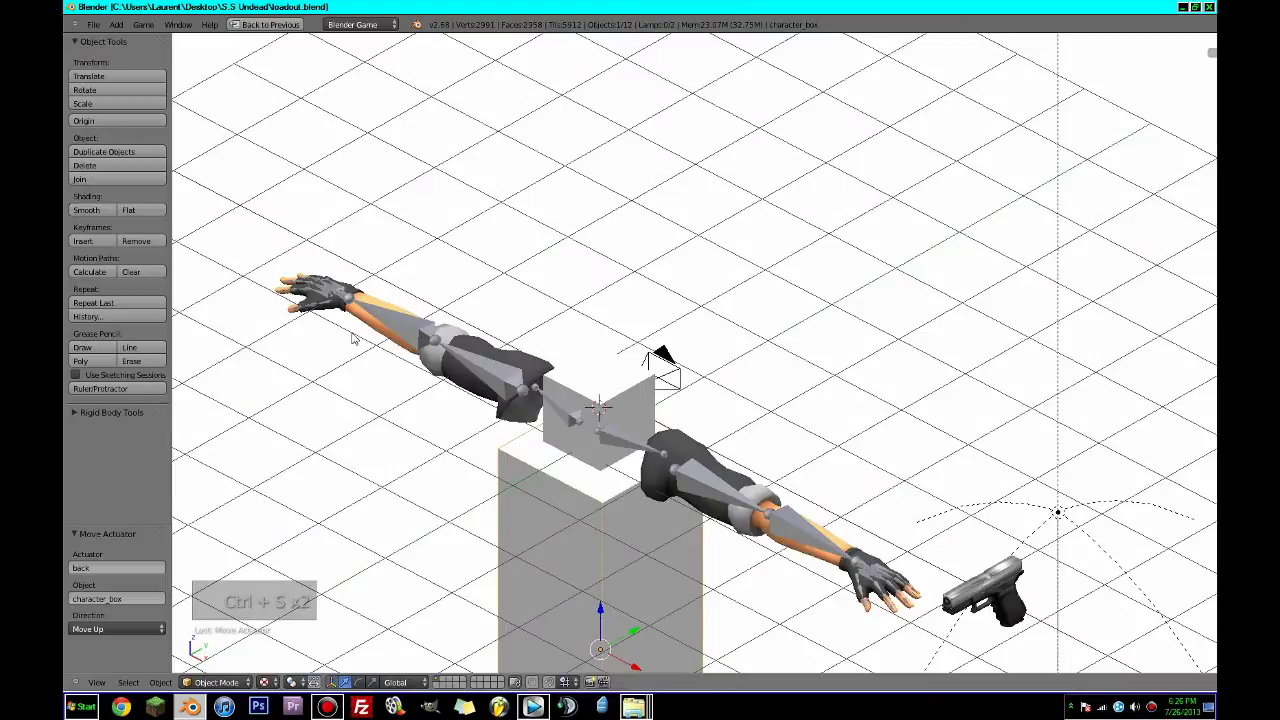
Restore the multi-editor workspace and open the list of screen layouts.
{"action": "key", "text": "ctrl+Up"}
{"action": "left_click", "coordinate": [300, 24]}
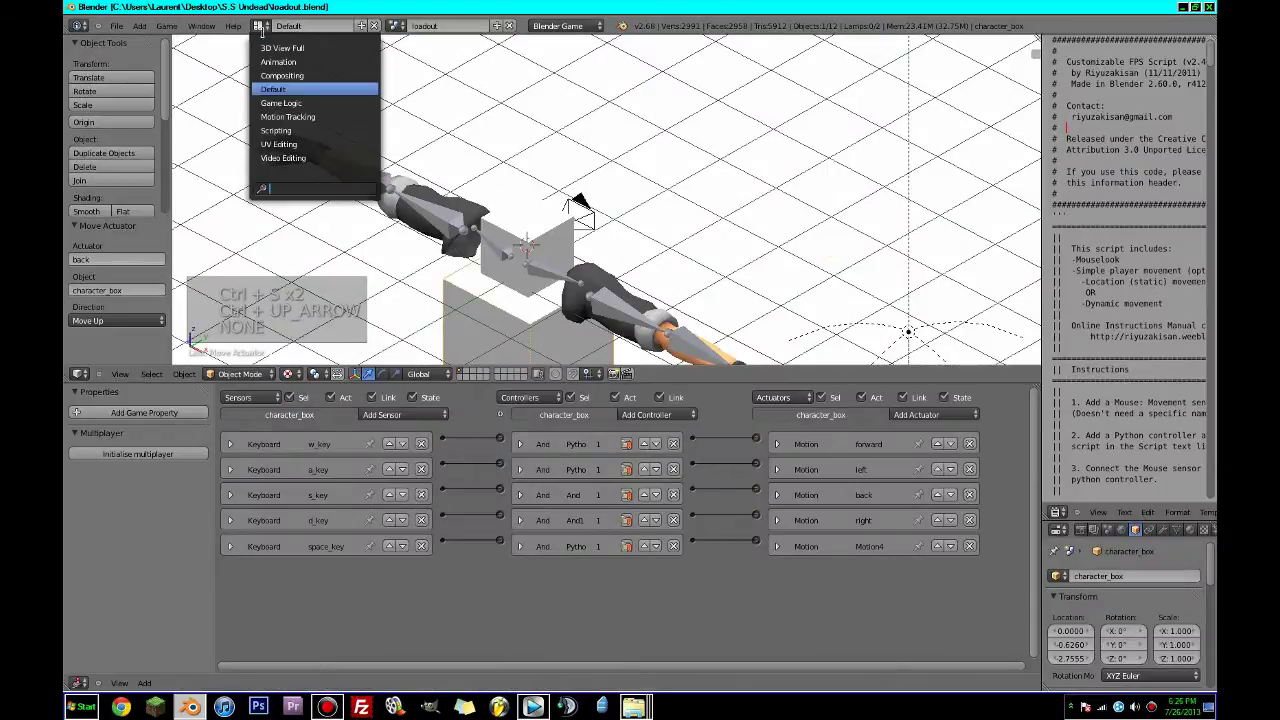
Switch to the Animation screen layout, display the 3D view with Texture shading and save the file.
{"action": "left_click", "coordinate": [270, 60]}
{"action": "left_click", "coordinate": [728, 593]}
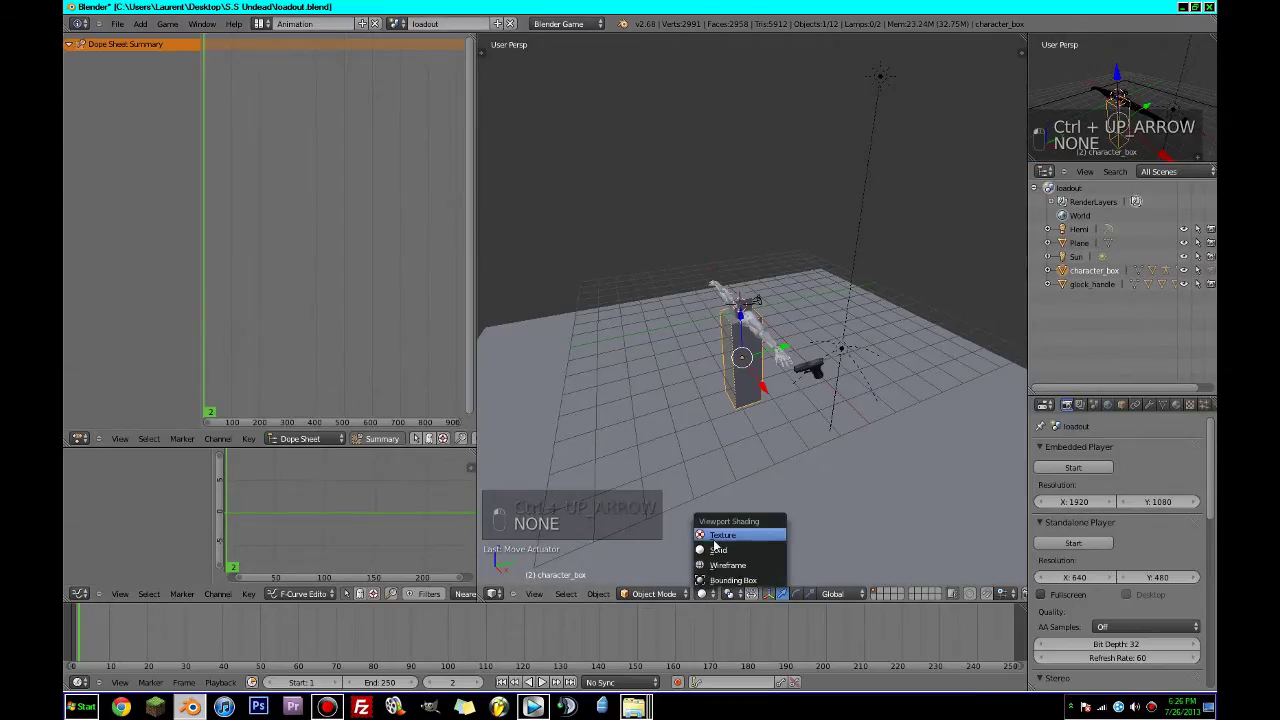
{"action": "left_click", "coordinate": [740, 550]}
{"action": "key", "text": "ctrl+s"}
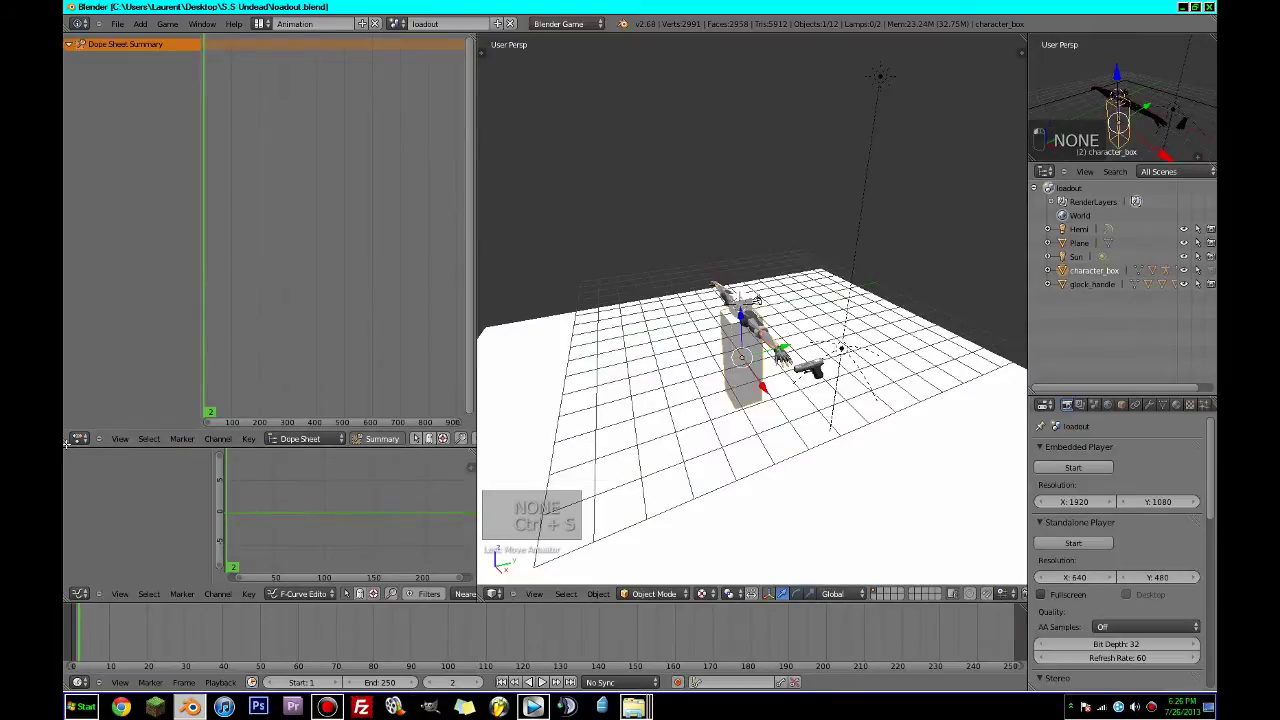
Extend the dope sheet over the graph editor area and set its mode to Action Editor.
{"action": "left_click_drag", "start_coordinate": [66, 444], "coordinate": [73, 527]}
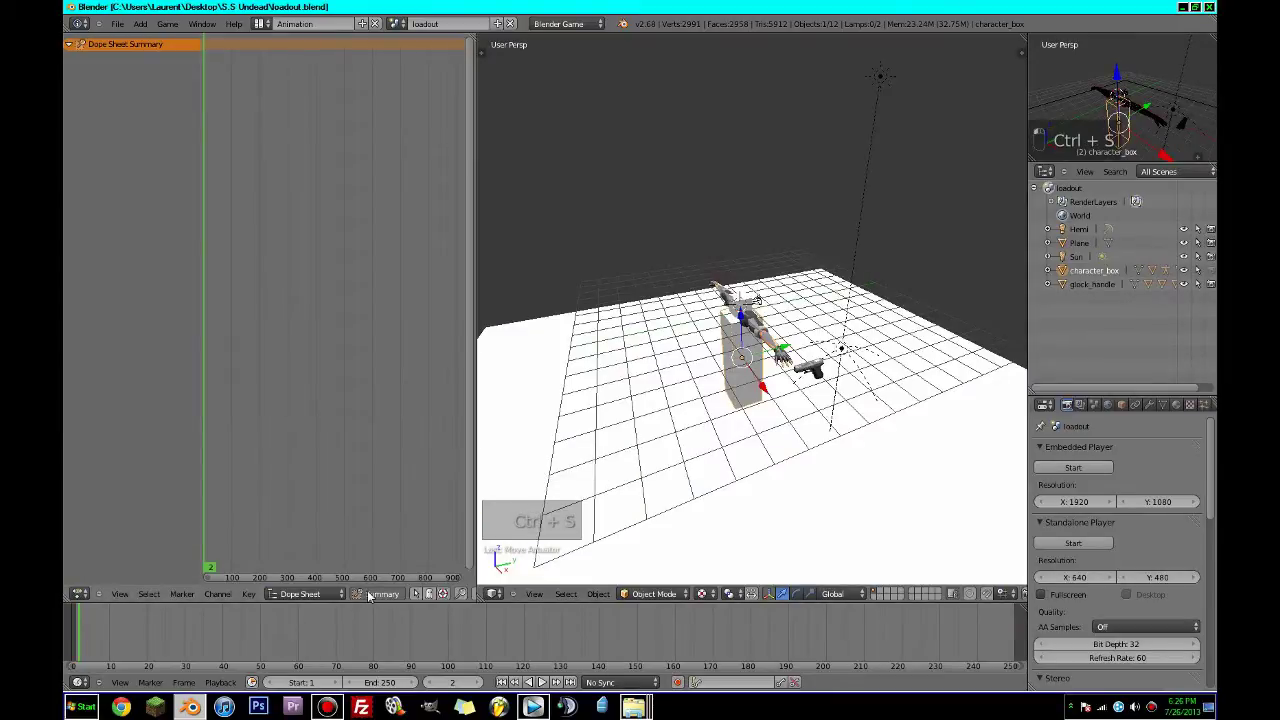
{"action": "left_click", "coordinate": [300, 594]}
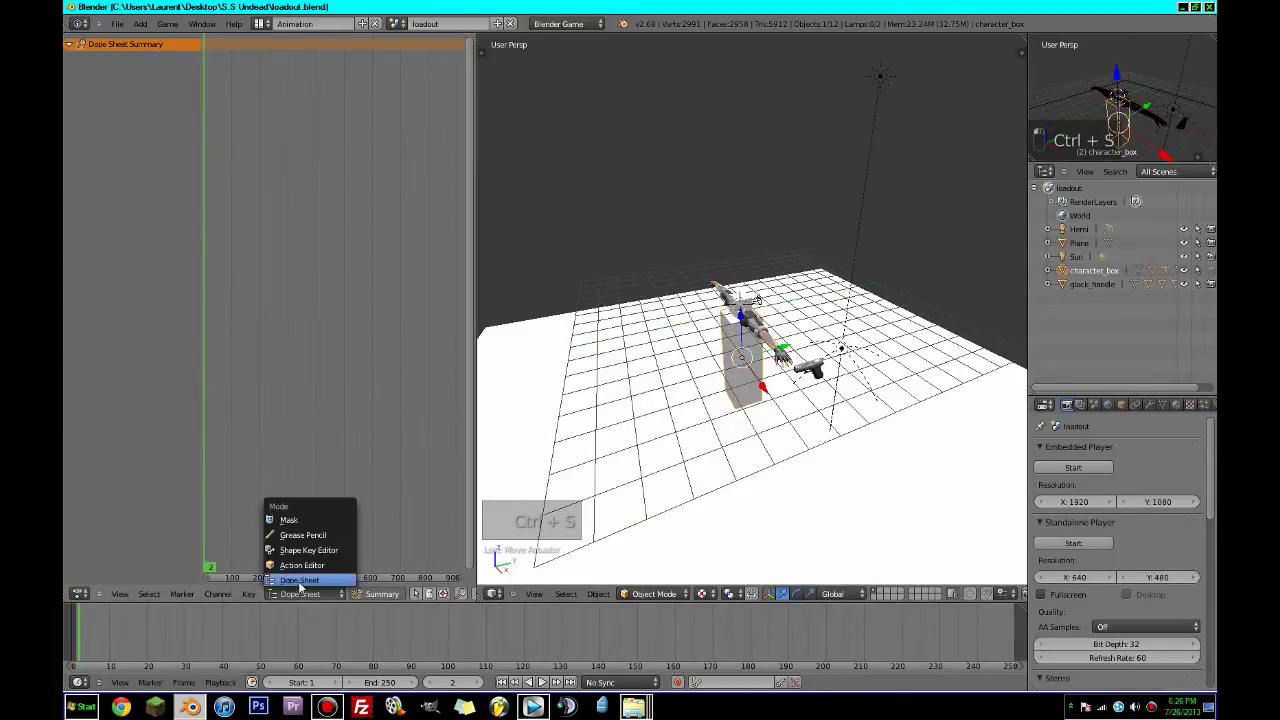
{"action": "left_click", "coordinate": [300, 560]}
{"action": "scroll", "coordinate": [400, 594], "scroll_direction": "down", "scroll_amount": 3}
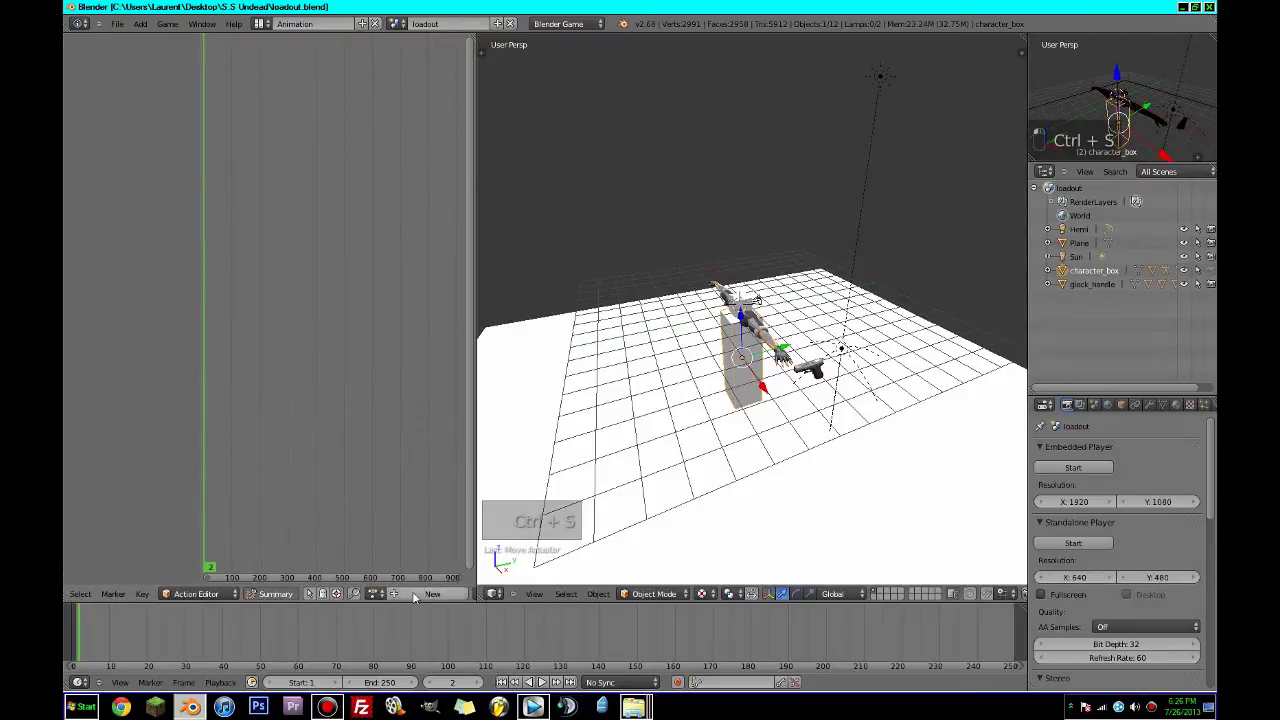
{"action": "left_click", "coordinate": [442, 594]}
{"action": "scroll", "coordinate": [422, 597], "scroll_direction": "down", "scroll_amount": 4}
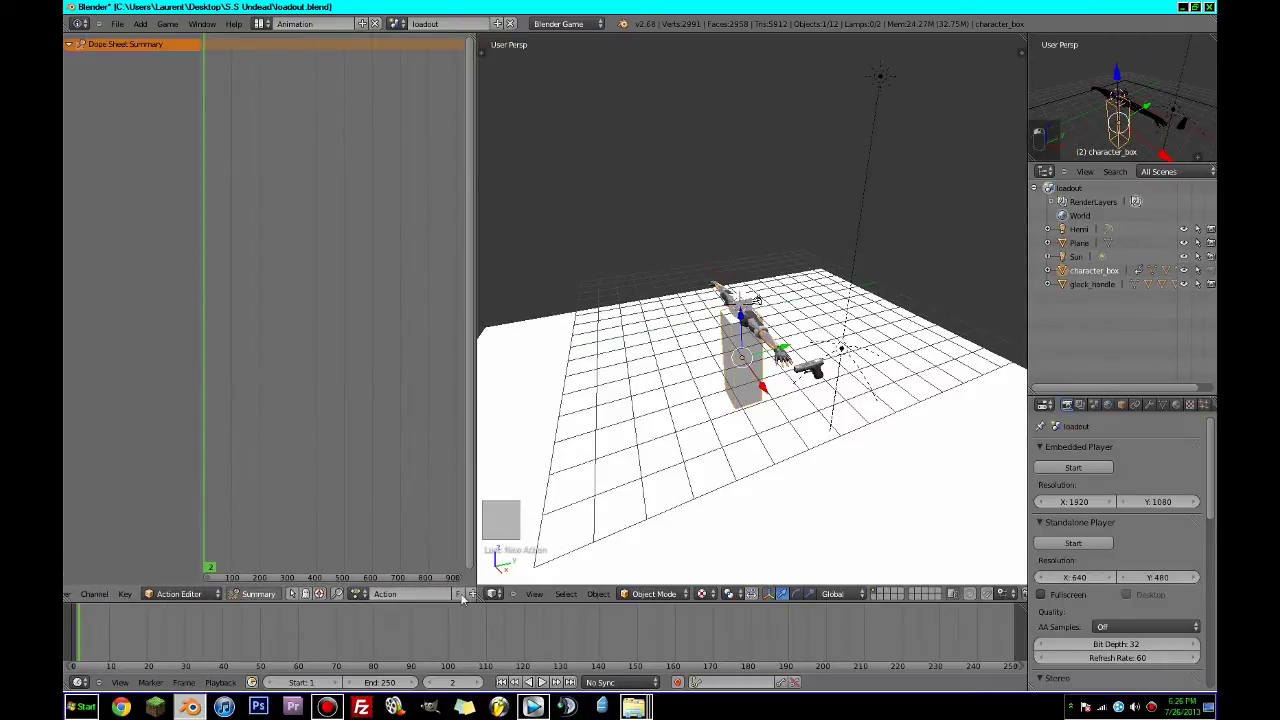
{"action": "left_click", "coordinate": [443, 595]}
Save the file and select the character_armature object that holds the arm bones.
{"action": "key", "text": "ctrl+s"}
{"action": "left_click", "coordinate": [646, 467]}
{"action": "scroll", "coordinate": [745, 456], "scroll_direction": "up", "scroll_amount": 5}
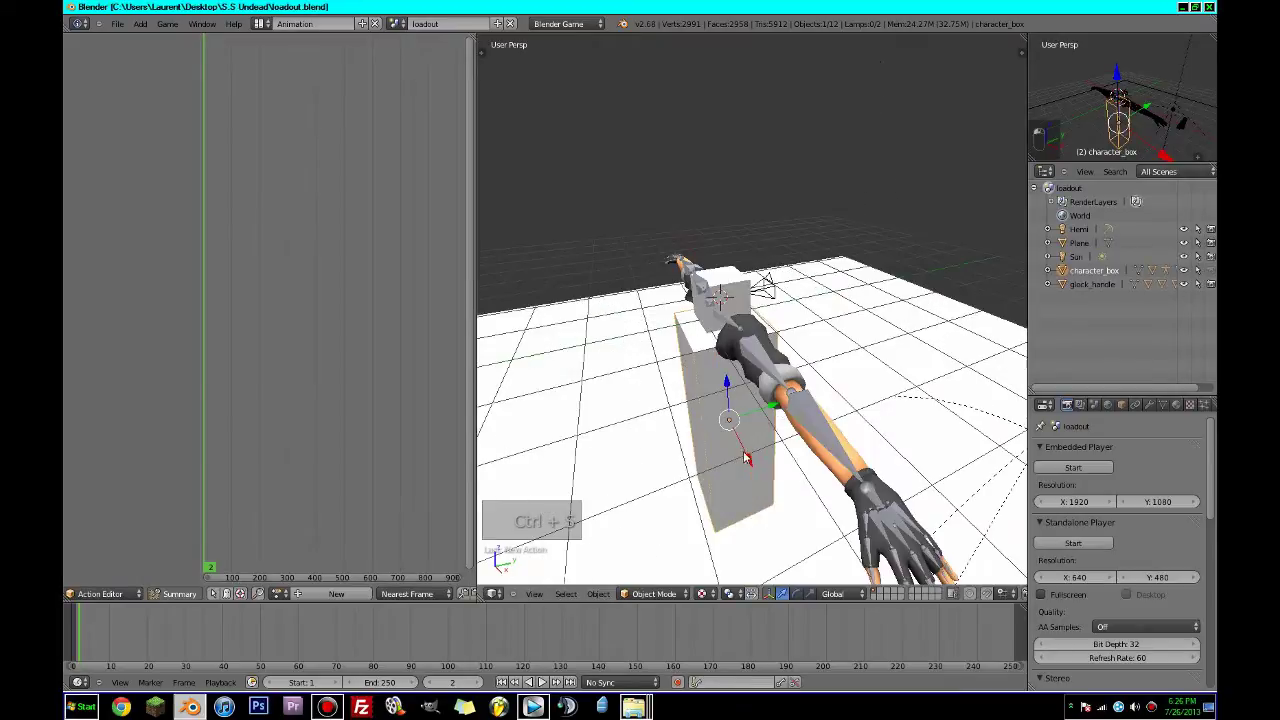
{"action": "right_click", "coordinate": [781, 411]}
{"action": "right_click", "coordinate": [803, 420]}
{"action": "scroll", "coordinate": [805, 421], "scroll_direction": "down", "scroll_amount": 4}
{"action": "middle_click_drag", "start_coordinate": [803, 421], "coordinate": [828, 446]}
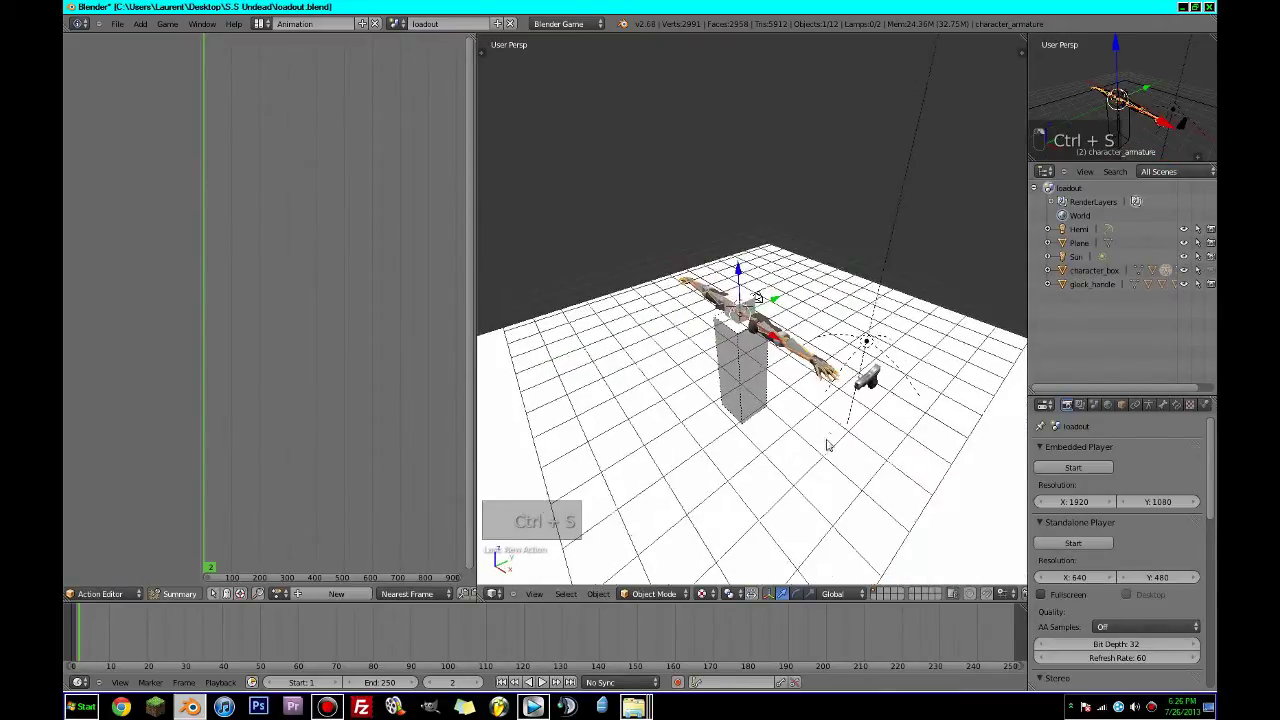
Keep the 3D view in Texture shading and put the character armature into Pose Mode.
{"action": "left_click", "coordinate": [709, 595]}
{"action": "left_click", "coordinate": [727, 538]}
{"action": "scroll", "coordinate": [800, 507], "scroll_direction": "up", "scroll_amount": 4}
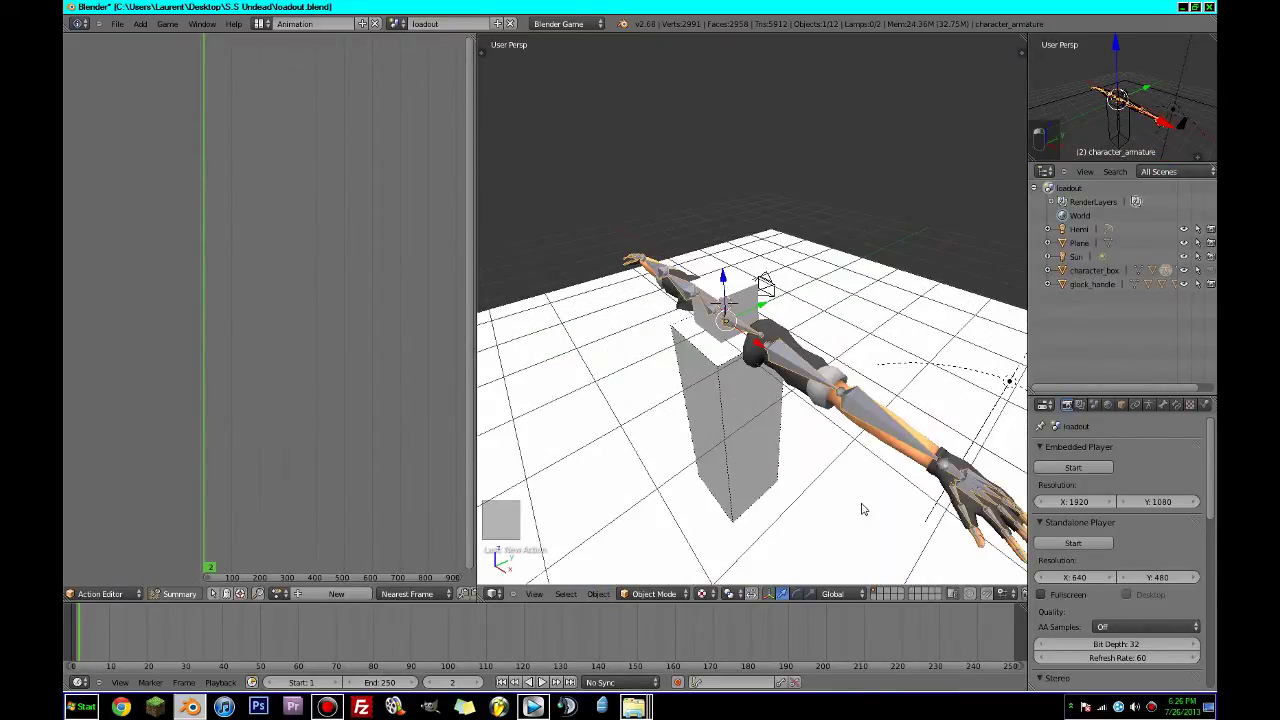
{"action": "mouse_move", "coordinate": [863, 509]}
{"action": "middle_mouse_down"}
{"action": "mouse_move", "coordinate": [831, 505]}
{"action": "mouse_move", "coordinate": [679, 585]}
{"action": "middle_mouse_up"}
{"action": "left_click", "coordinate": [657, 594]}
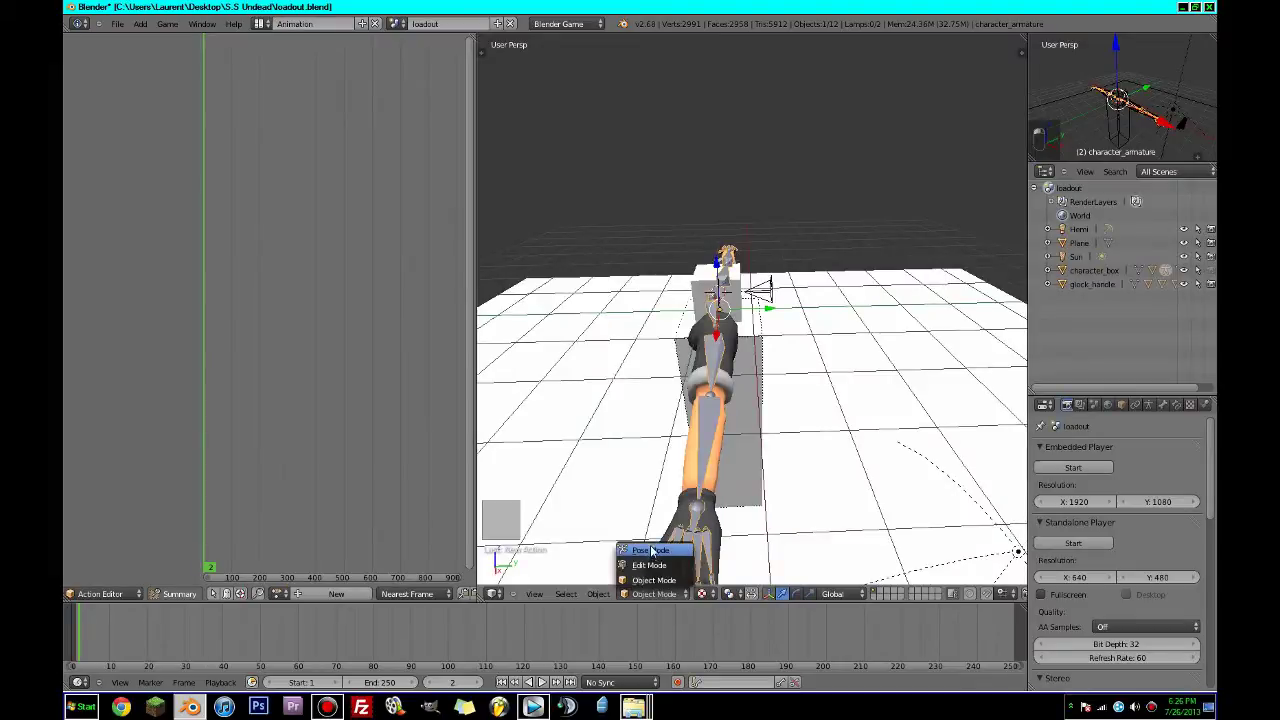
{"action": "left_click", "coordinate": [660, 557]}
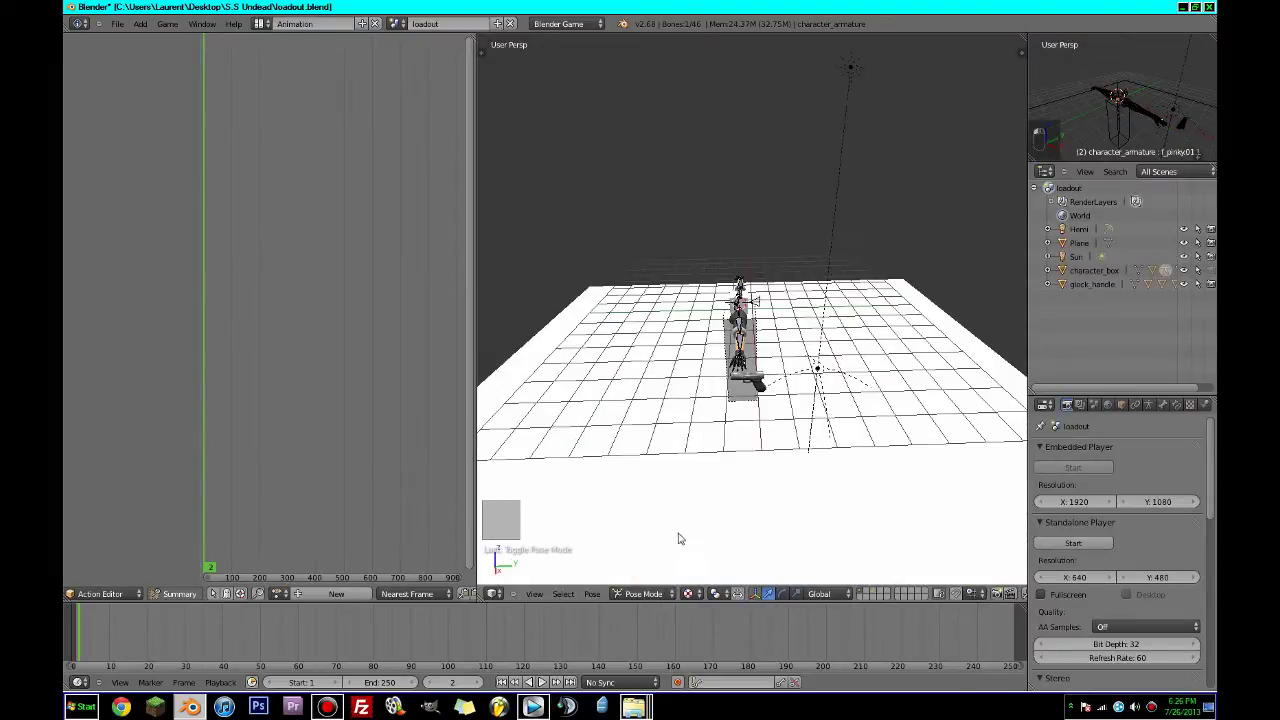
Select the glock_handle pistol and rotate it 90 degrees around Y in orthographic top view.
{"action": "right_click", "coordinate": [773, 396]}
{"action": "key", "text": "KP_5"}
{"action": "scroll", "coordinate": [768, 516], "scroll_direction": "up", "scroll_amount": 5}
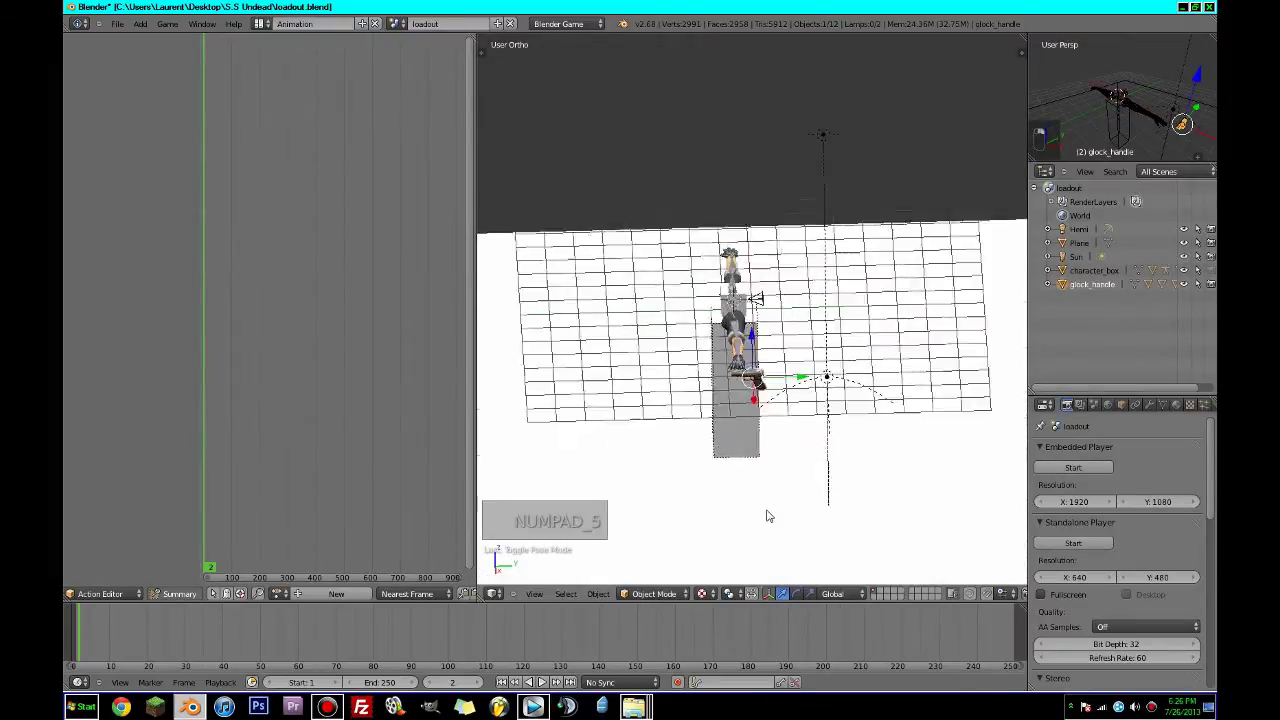
{"action": "middle_click_drag", "start_coordinate": [768, 516], "coordinate": [815, 458], "text": "shift"}
{"action": "key", "text": "KP_7"}
{"action": "key", "text": "KP_8"}
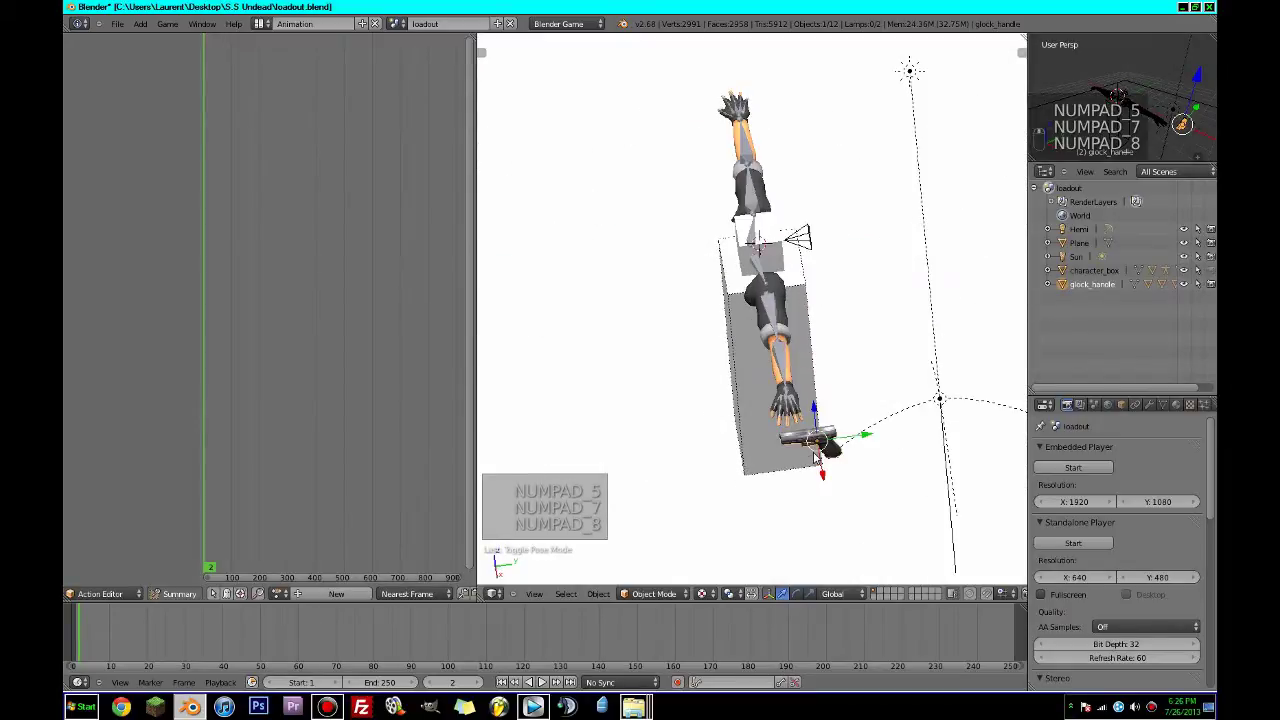
{"action": "key", "text": "KP_7"}
{"action": "type", "text": "r"}
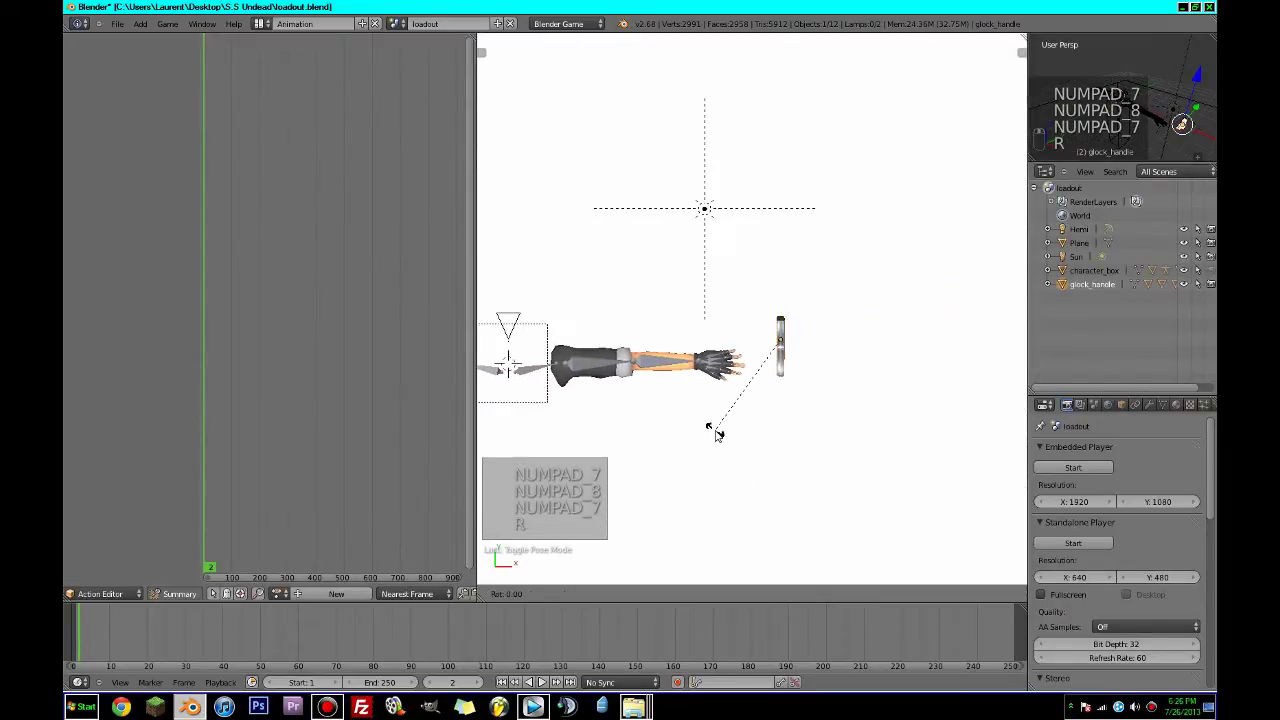
{"action": "type", "text": "y90"}
{"action": "key", "text": "Return"}
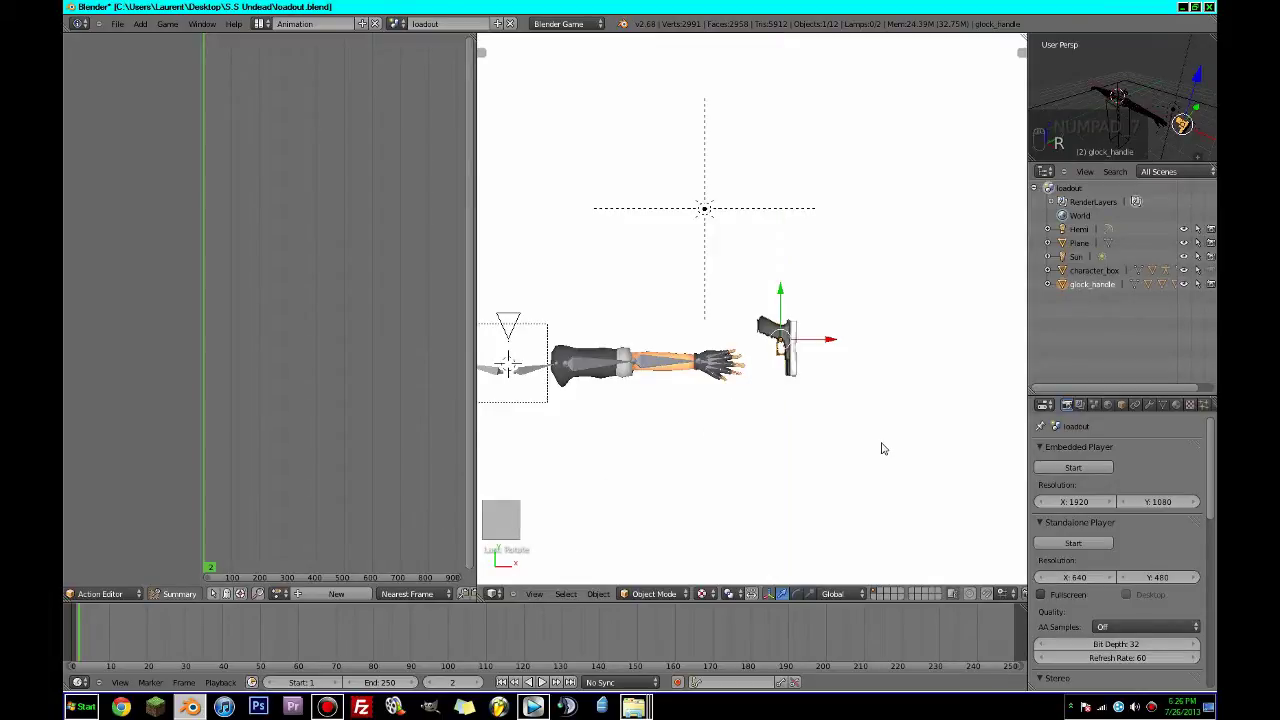
Rotate the pistol 180 degrees around Y and 90 degrees around Z.
{"action": "key", "text": "r"}
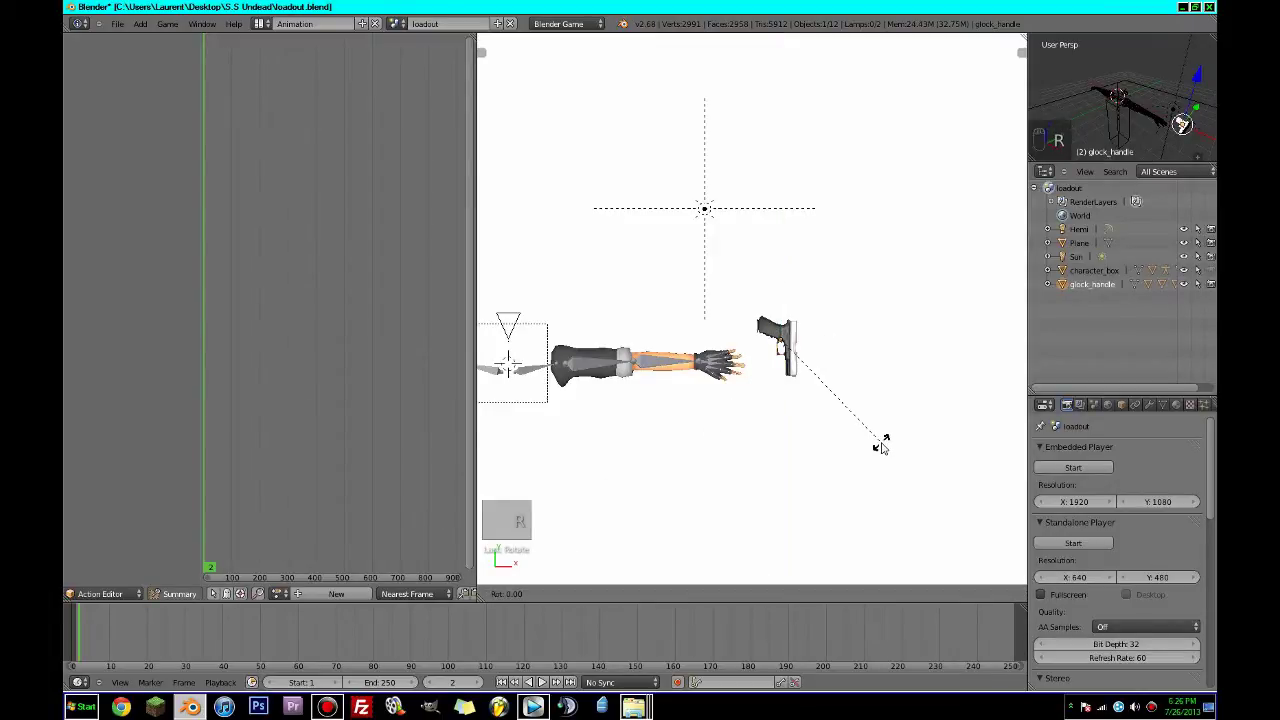
{"action": "type", "text": "y180"}
{"action": "key", "text": "Return"}
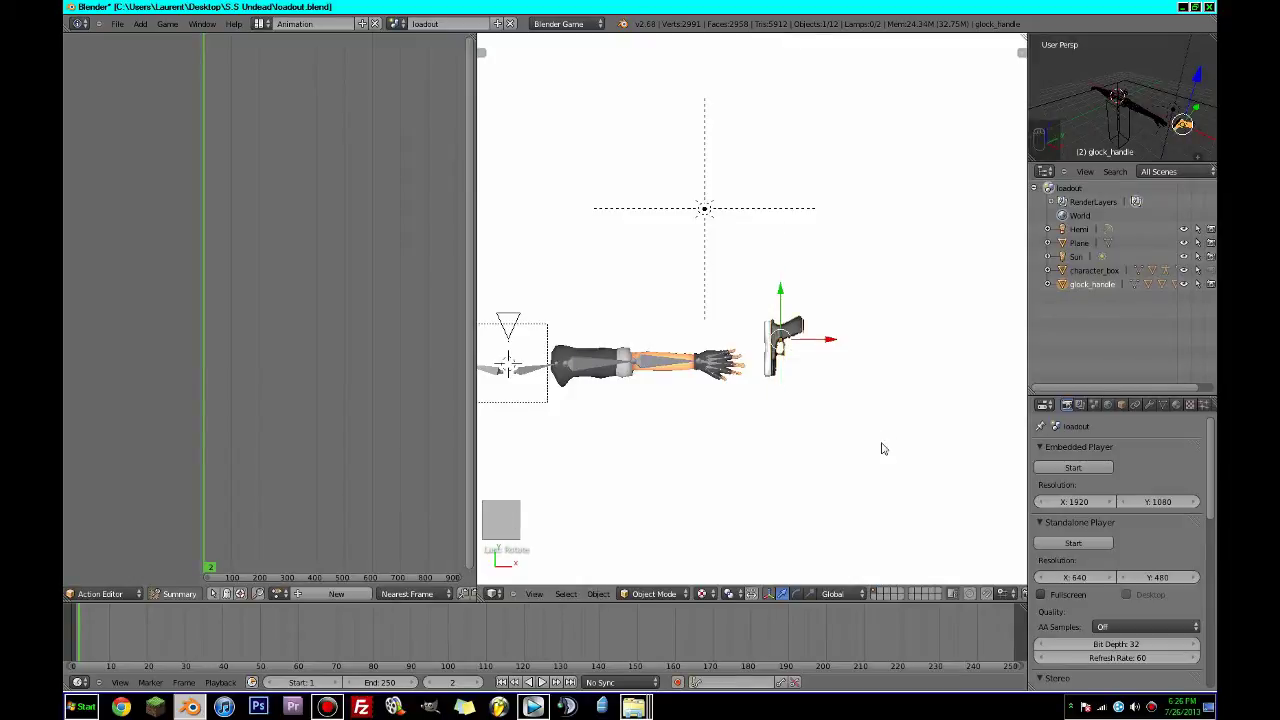
{"action": "type", "text": "rz90"}
{"action": "key", "text": "Return"}
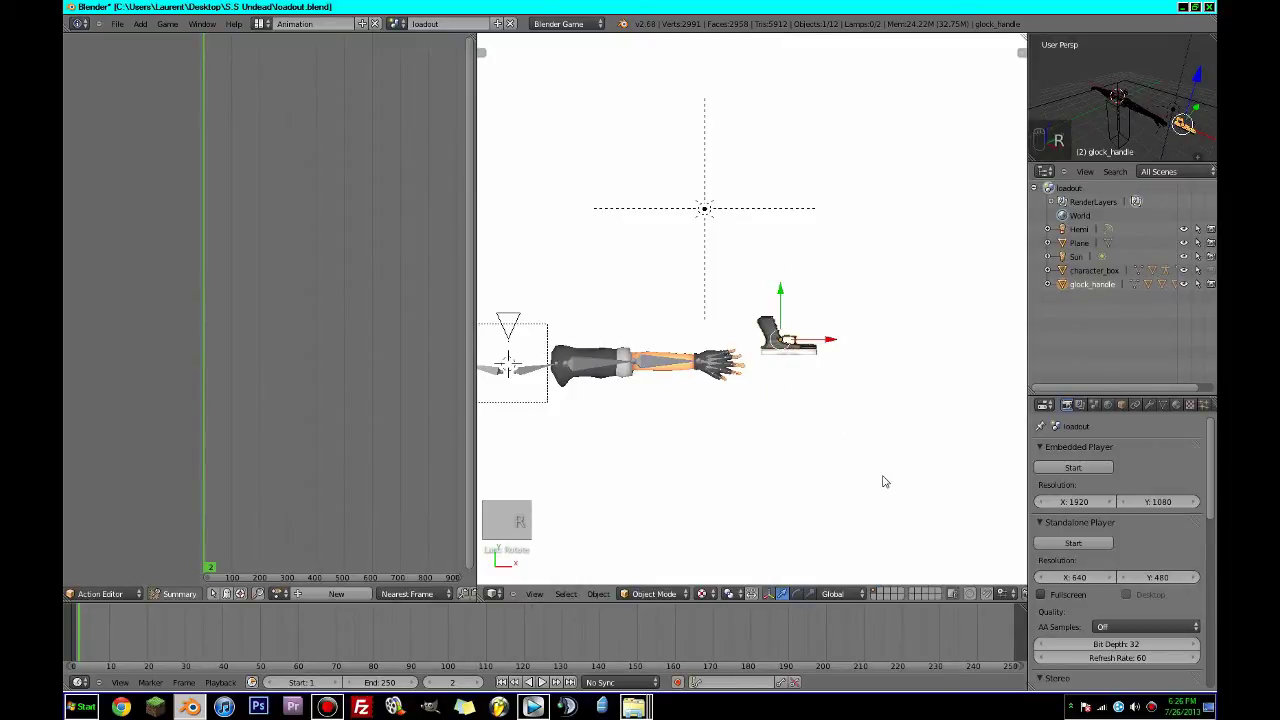
Move the pistol onto the left hand, about -1.0 in X and -0.6 in Y, and lower it about 0.4 along Z.
{"action": "scroll", "coordinate": [884, 476], "scroll_direction": "up", "scroll_amount": 5}
{"action": "middle_click_drag", "start_coordinate": [884, 476], "coordinate": [938, 376], "text": "shift"}
{"action": "key", "text": "g"}
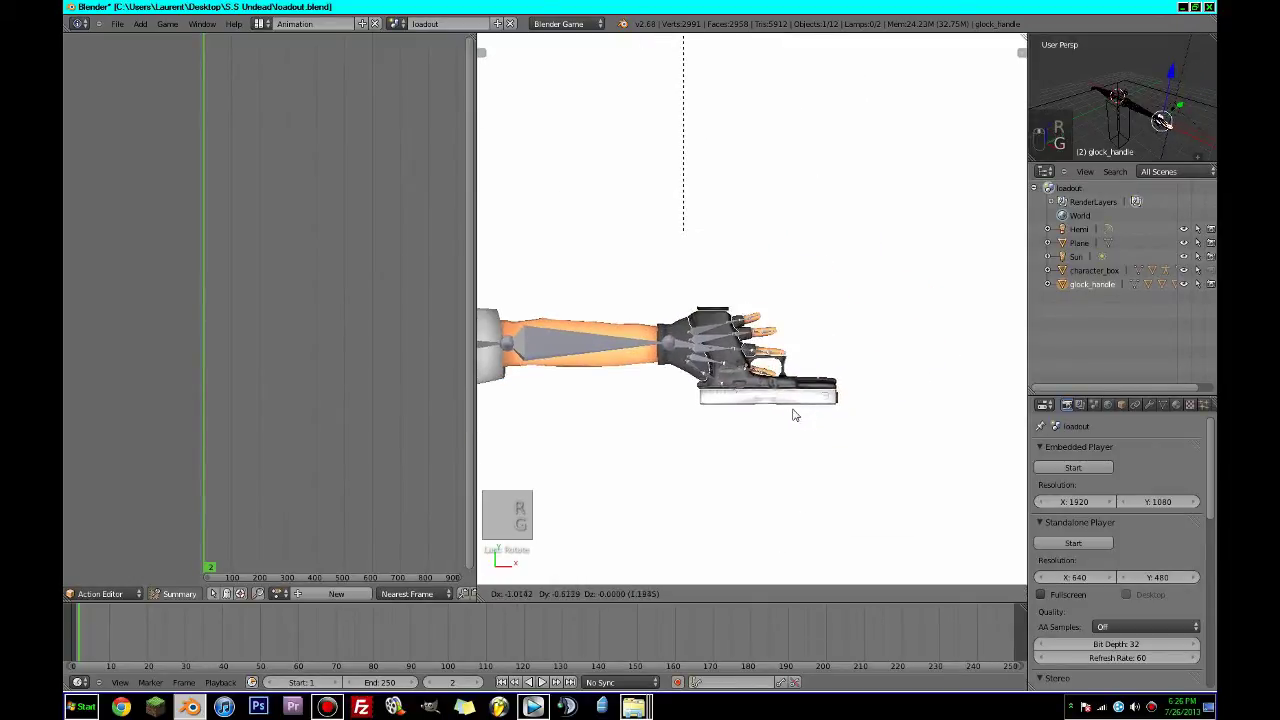
{"action": "left_click", "coordinate": [787, 413]}
{"action": "scroll", "coordinate": [785, 416], "scroll_direction": "up", "scroll_amount": 2}
{"action": "middle_click_drag", "start_coordinate": [786, 422], "coordinate": [806, 300]}
{"action": "key", "text": "g"}
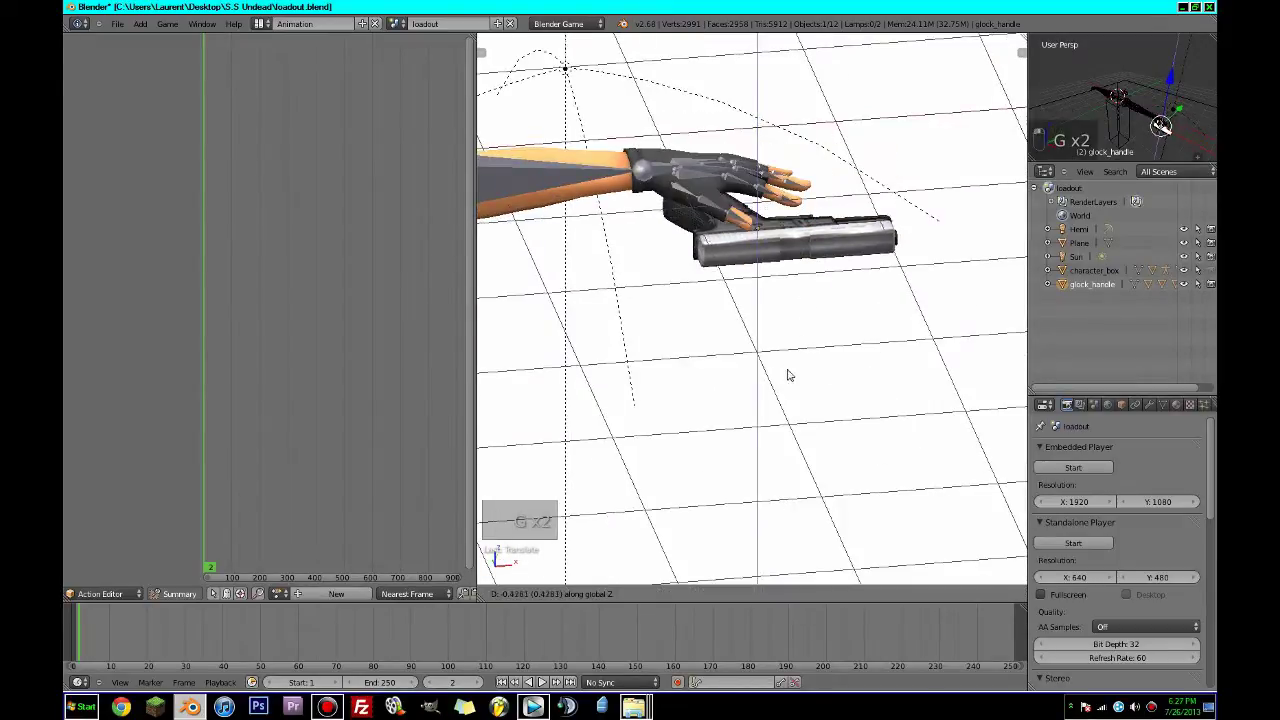
{"action": "left_click", "coordinate": [788, 382]}
Nudge the pistol about -0.05 in Y in top view to align its grip with the left hand.
{"action": "key", "text": "KP_7"}
{"action": "scroll", "coordinate": [786, 385], "scroll_direction": "up", "scroll_amount": 3}
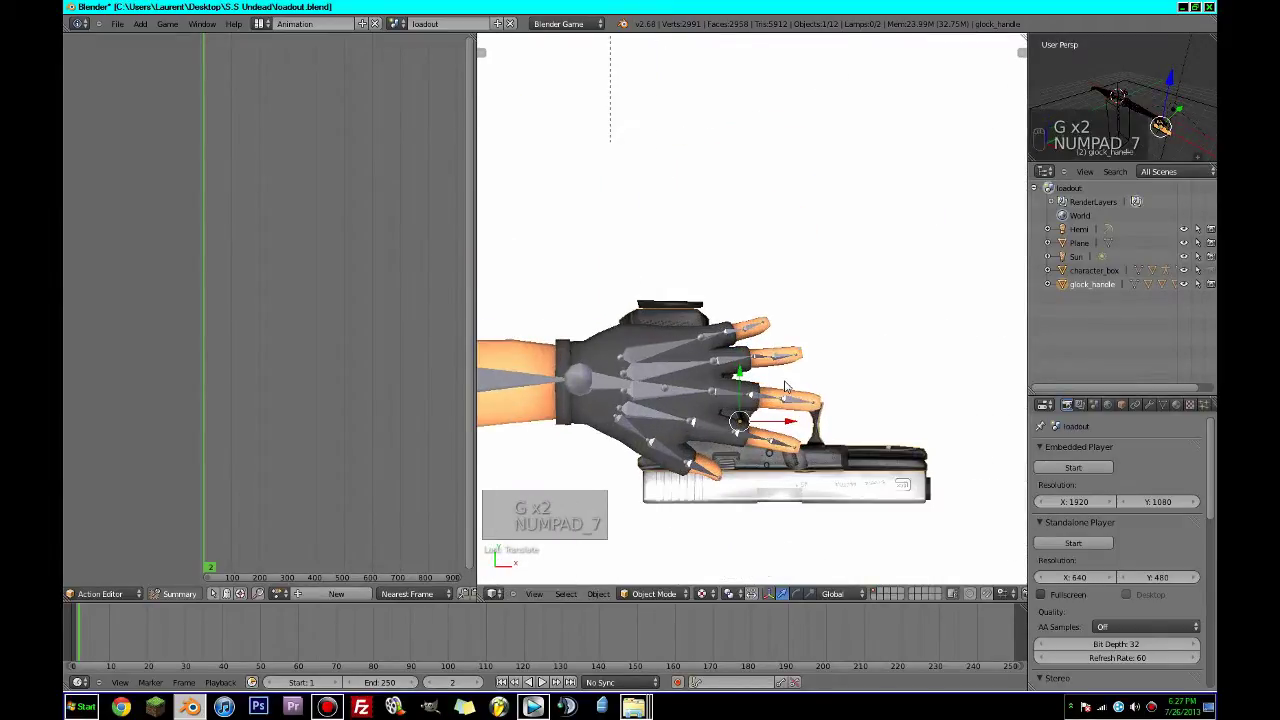
{"action": "key", "text": "g"}
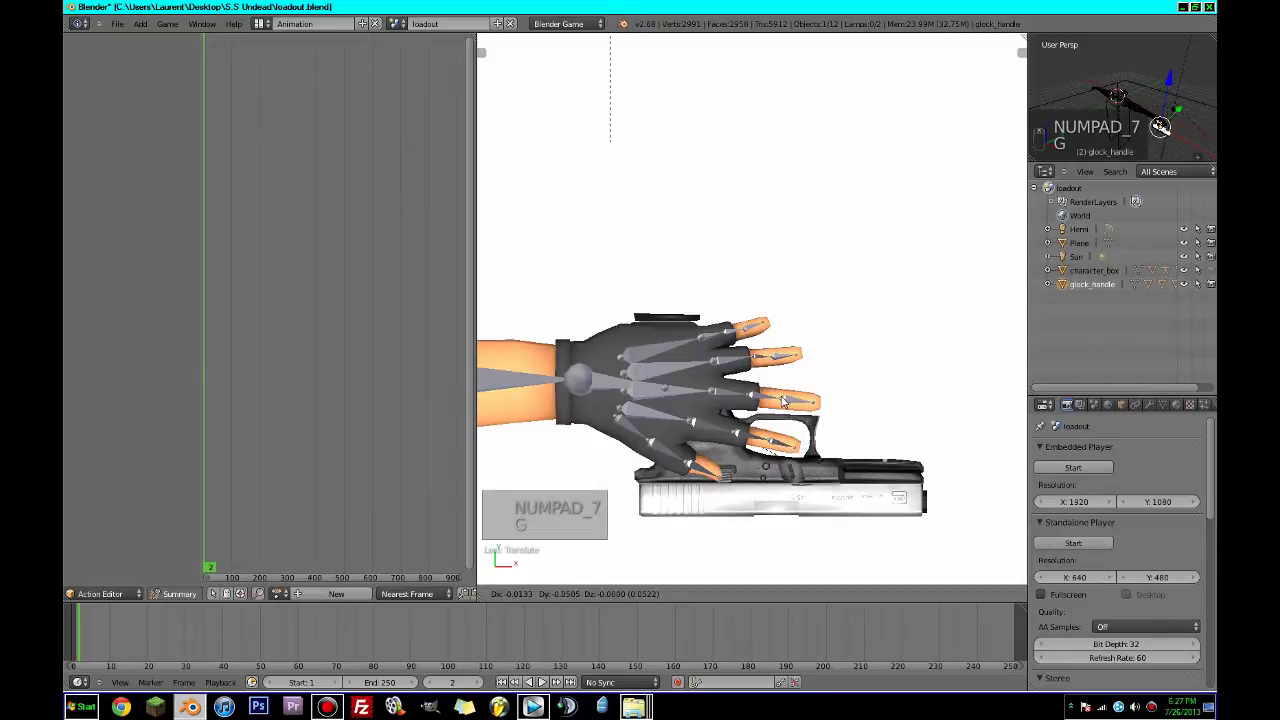
{"action": "left_click", "coordinate": [783, 401]}
In wireframe front view, tilt the pistol to match the slope of the hand and move it up toward the palm.
{"action": "middle_click_drag", "start_coordinate": [783, 401], "coordinate": [752, 300]}
{"action": "key", "text": "KP_1"}
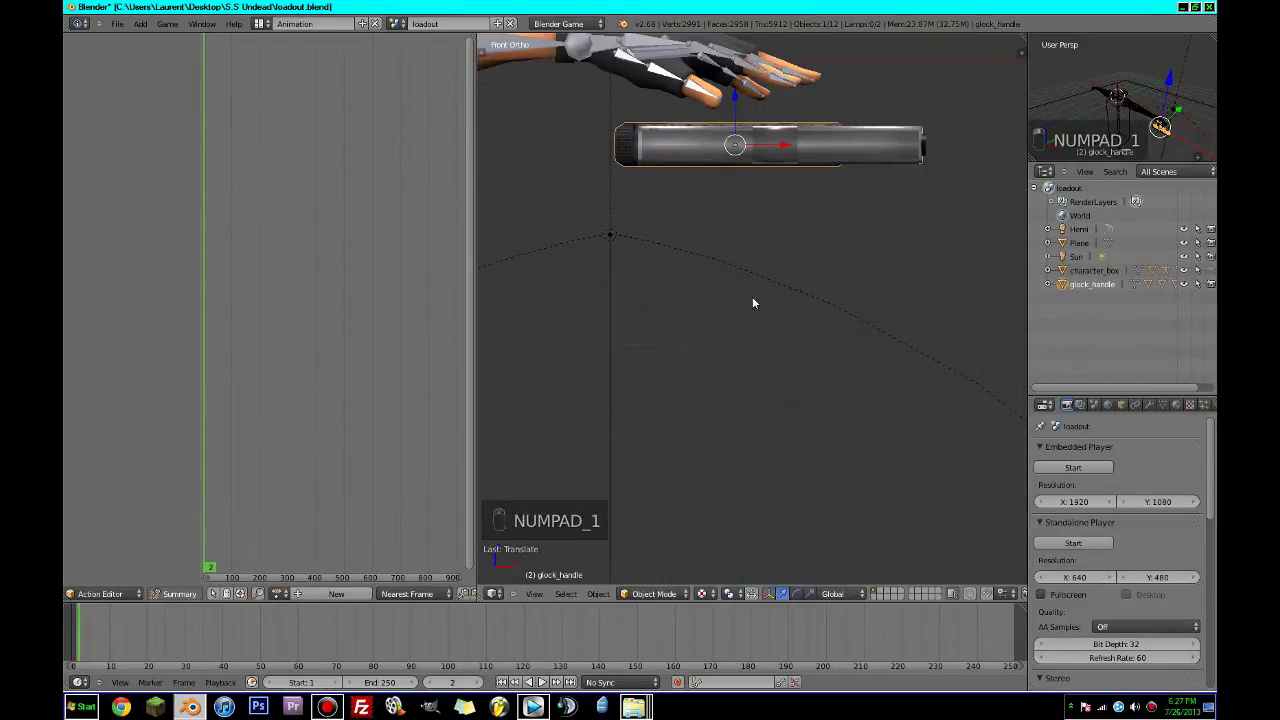
{"action": "key", "text": "z"}
{"action": "key", "text": "r"}
{"action": "left_click", "coordinate": [891, 360]}
{"action": "key", "text": "g"}
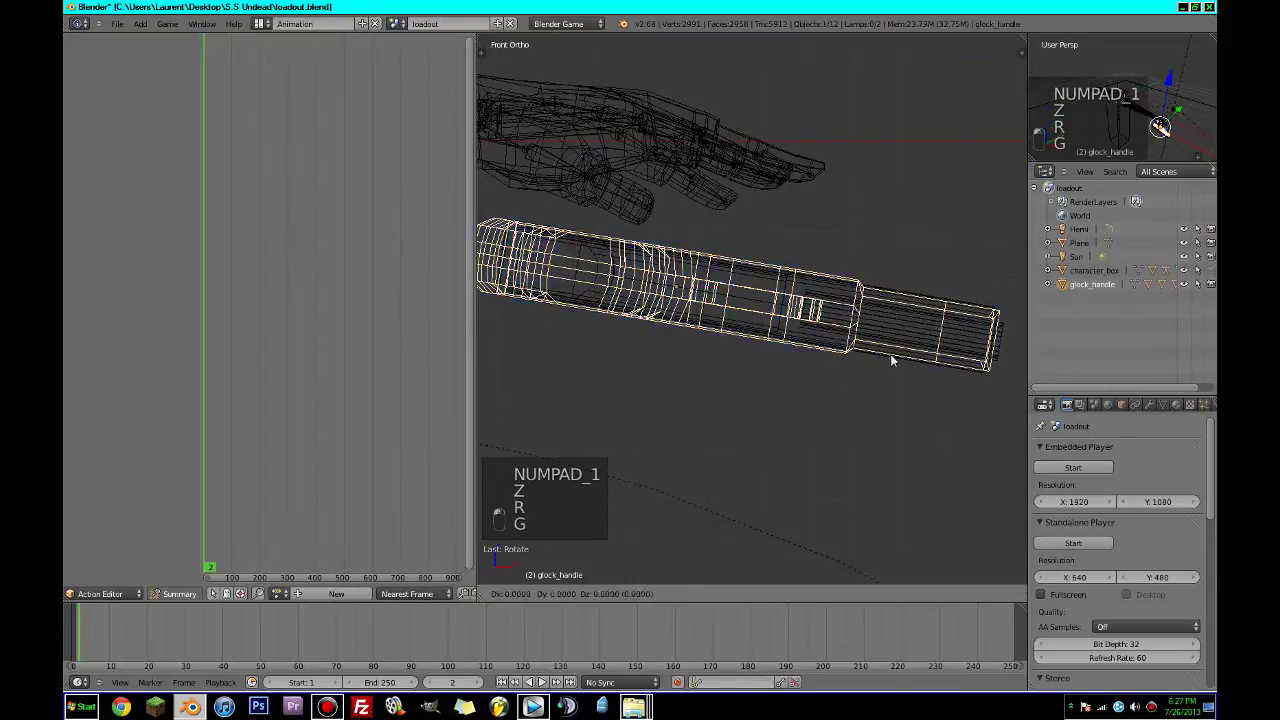
{"action": "left_click", "coordinate": [892, 272]}
Leave wireframe display and return the 3D view to Texture shading.
{"action": "mouse_move", "coordinate": [892, 272]}
{"action": "middle_mouse_down"}
{"action": "mouse_move", "coordinate": [826, 363]}
{"action": "mouse_move", "coordinate": [798, 377]}
{"action": "mouse_move", "coordinate": [683, 374]}
{"action": "middle_mouse_up"}
{"action": "key", "text": "z"}
{"action": "left_click", "coordinate": [701, 594]}
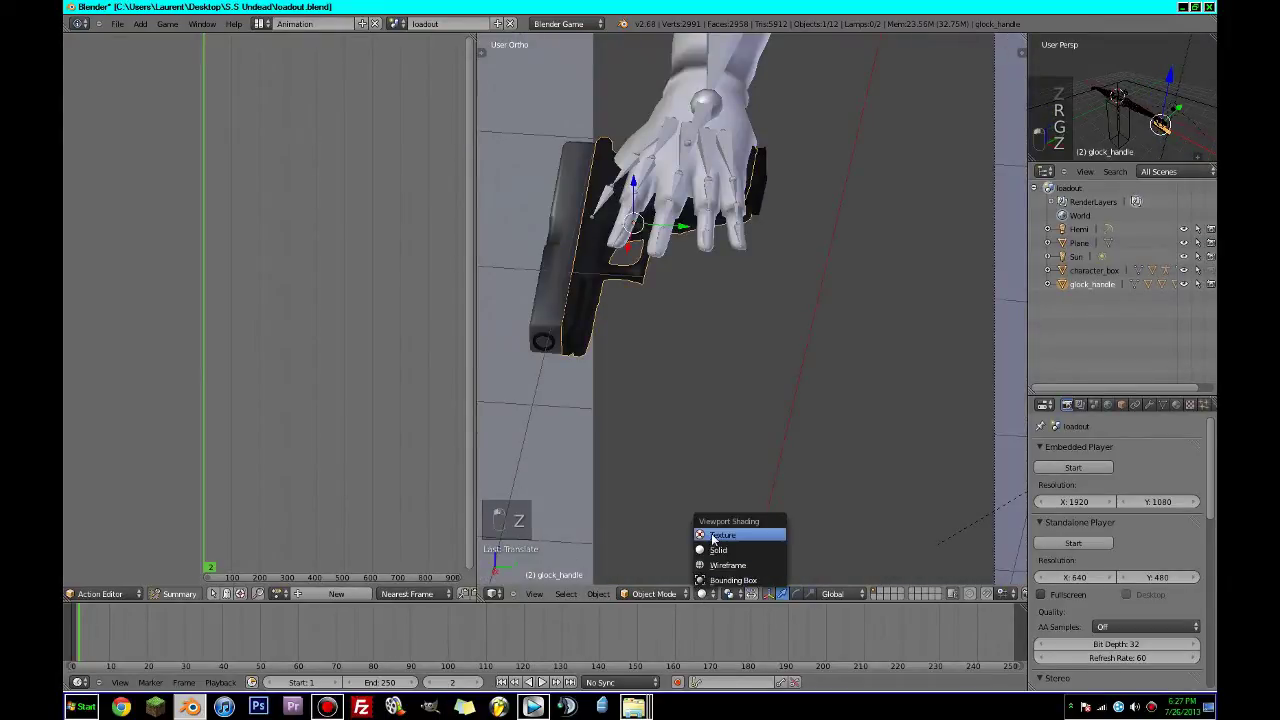
{"action": "left_click", "coordinate": [713, 536]}
Rotate the pistol about -6.8 degrees around global Y to fit the hand, and save the file.
{"action": "middle_click_drag", "start_coordinate": [713, 536], "coordinate": [726, 466]}
{"action": "key", "text": "r"}
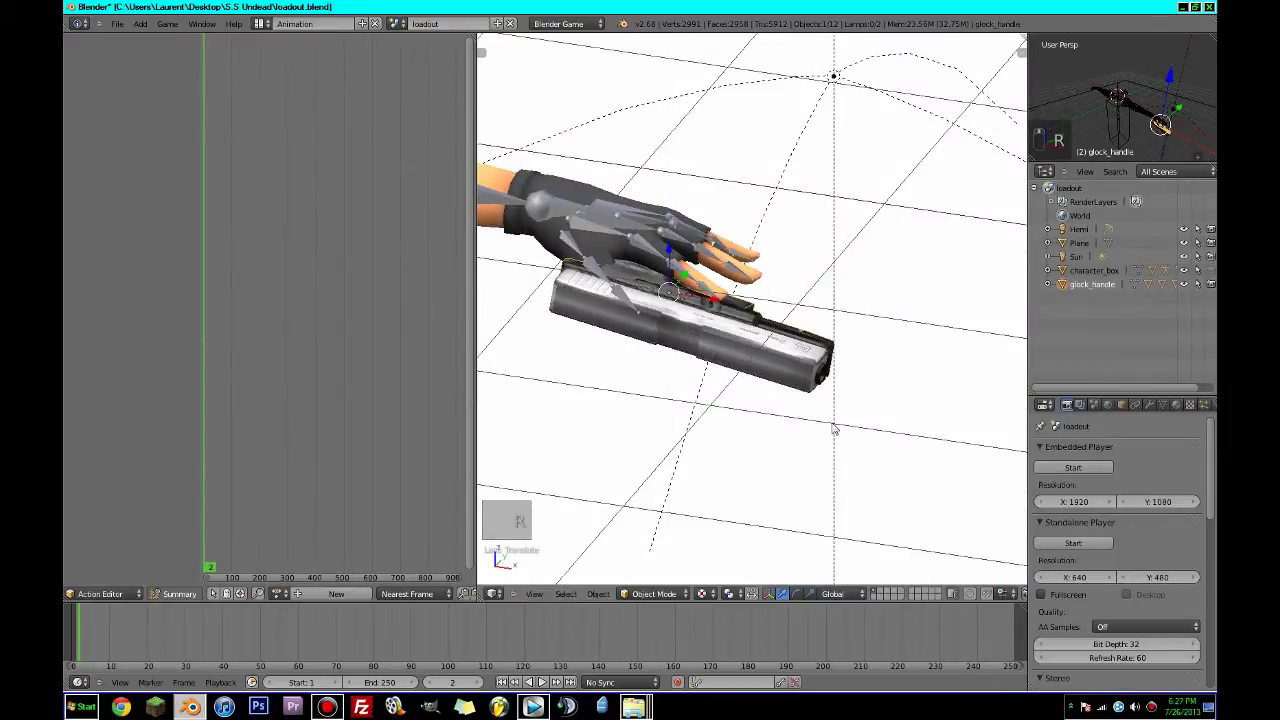
{"action": "key", "text": "r"}
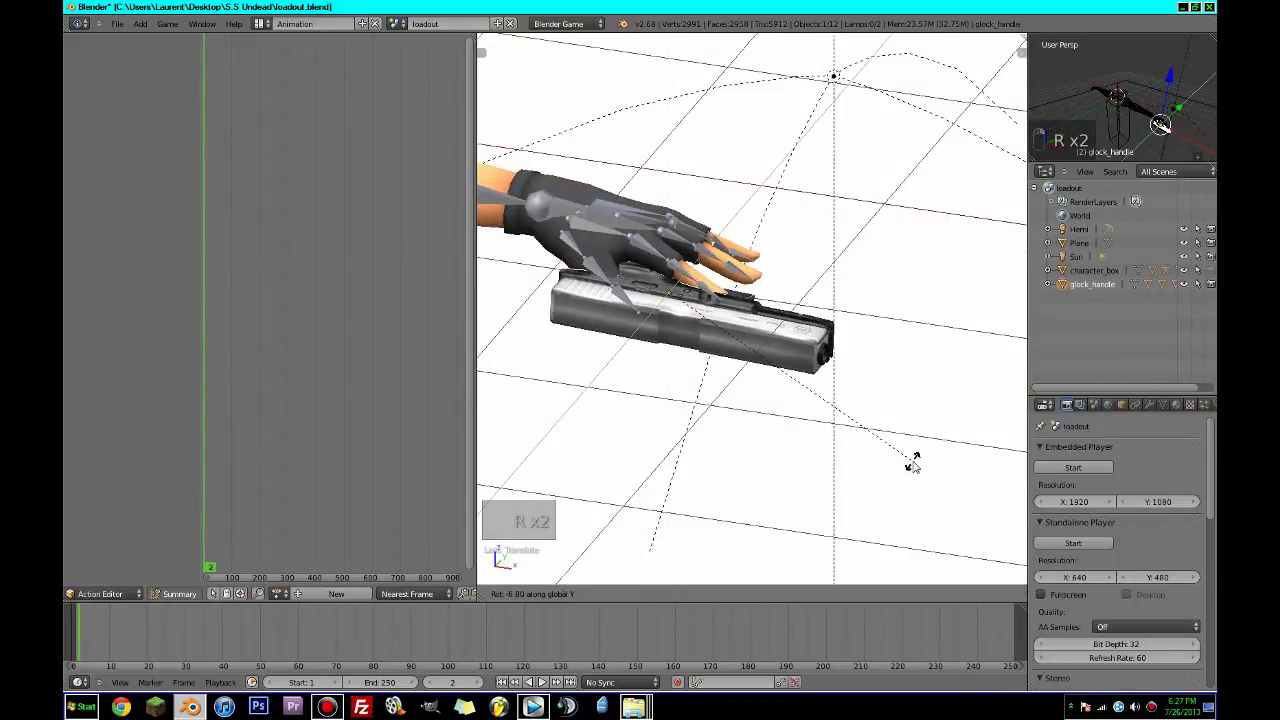
{"action": "left_click", "coordinate": [914, 463]}
{"action": "key", "text": "ctrl+s"}
{"action": "left_click", "coordinate": [723, 437]}
Parent the pistol to the left forearm bone of the armature with the Bone Relative option.
{"action": "middle_click_drag", "start_coordinate": [716, 434], "coordinate": [814, 531], "text": "shift"}
{"action": "scroll", "coordinate": [708, 460], "scroll_direction": "up", "scroll_amount": 2}
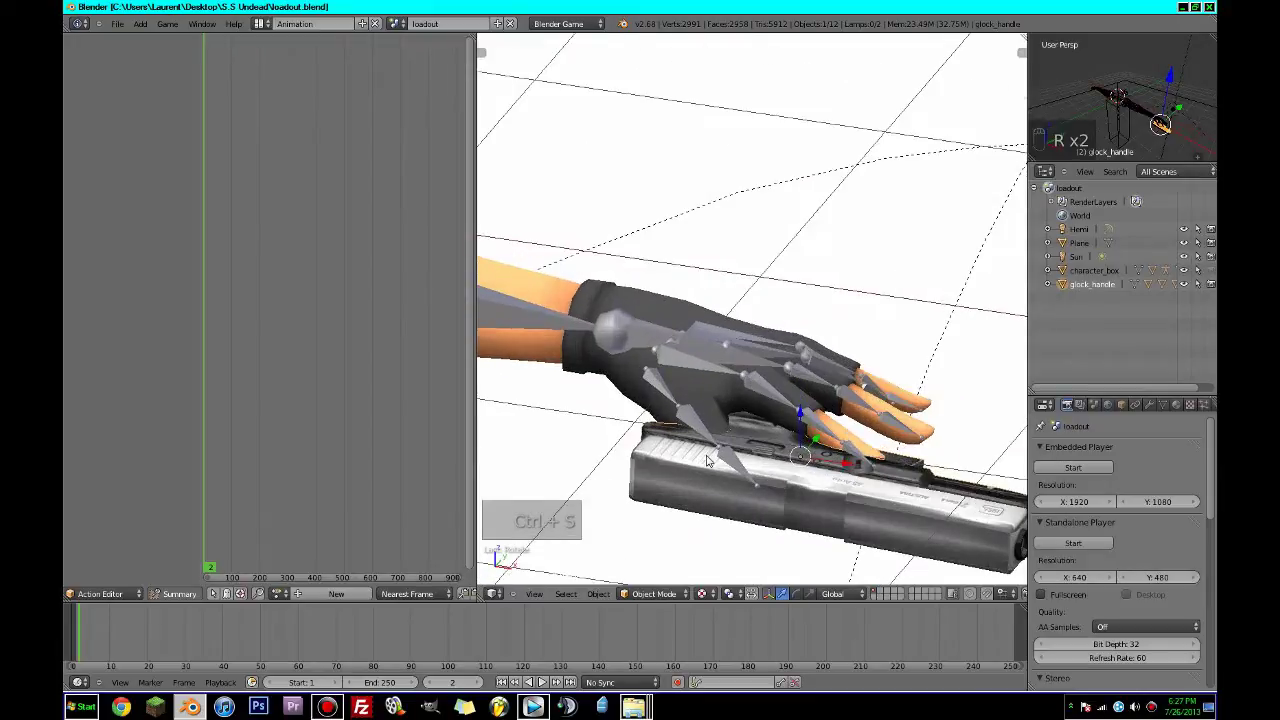
{"action": "middle_click_drag", "start_coordinate": [706, 455], "coordinate": [888, 484], "text": "shift"}
{"action": "scroll", "coordinate": [888, 483], "scroll_direction": "down", "scroll_amount": 1}
{"action": "scroll", "coordinate": [888, 483], "scroll_direction": "up", "scroll_amount": 2}
{"action": "scroll", "coordinate": [888, 483], "scroll_direction": "down", "scroll_amount": 2}
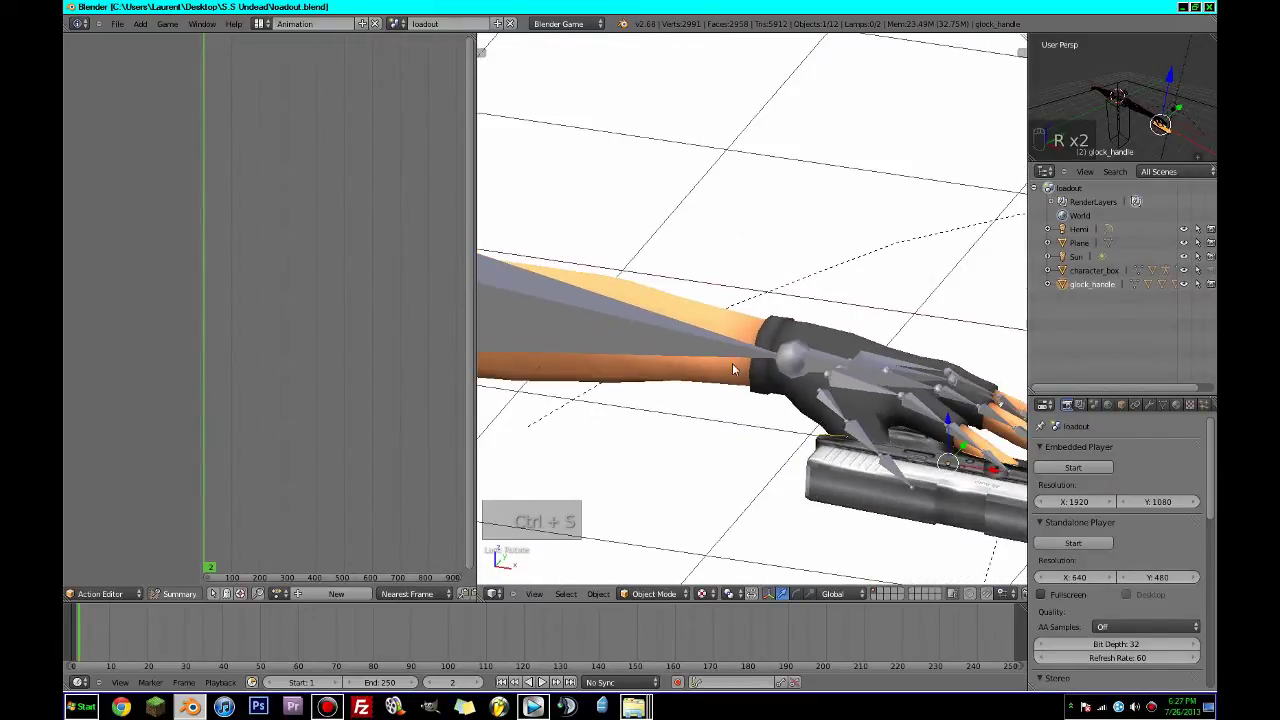
{"action": "right_click", "coordinate": [732, 344]}
{"action": "key", "text": "ctrl+Tab"}
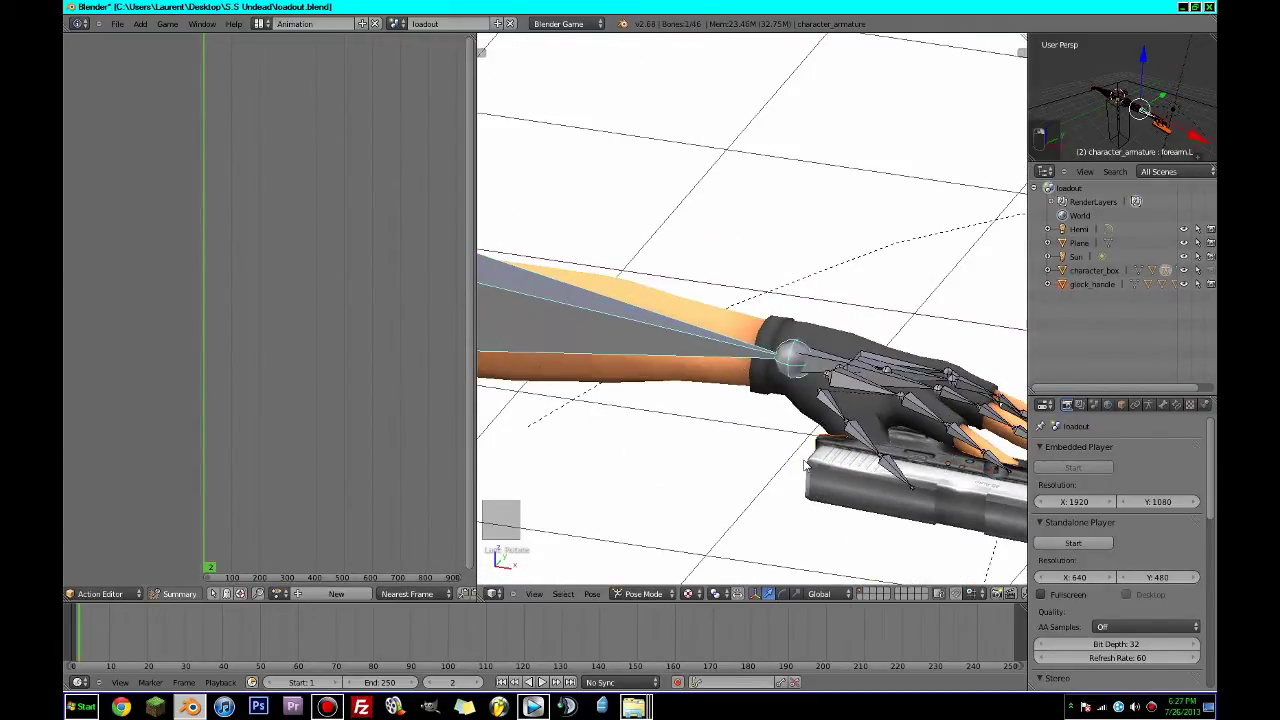
{"action": "key", "text": "ctrl+p"}
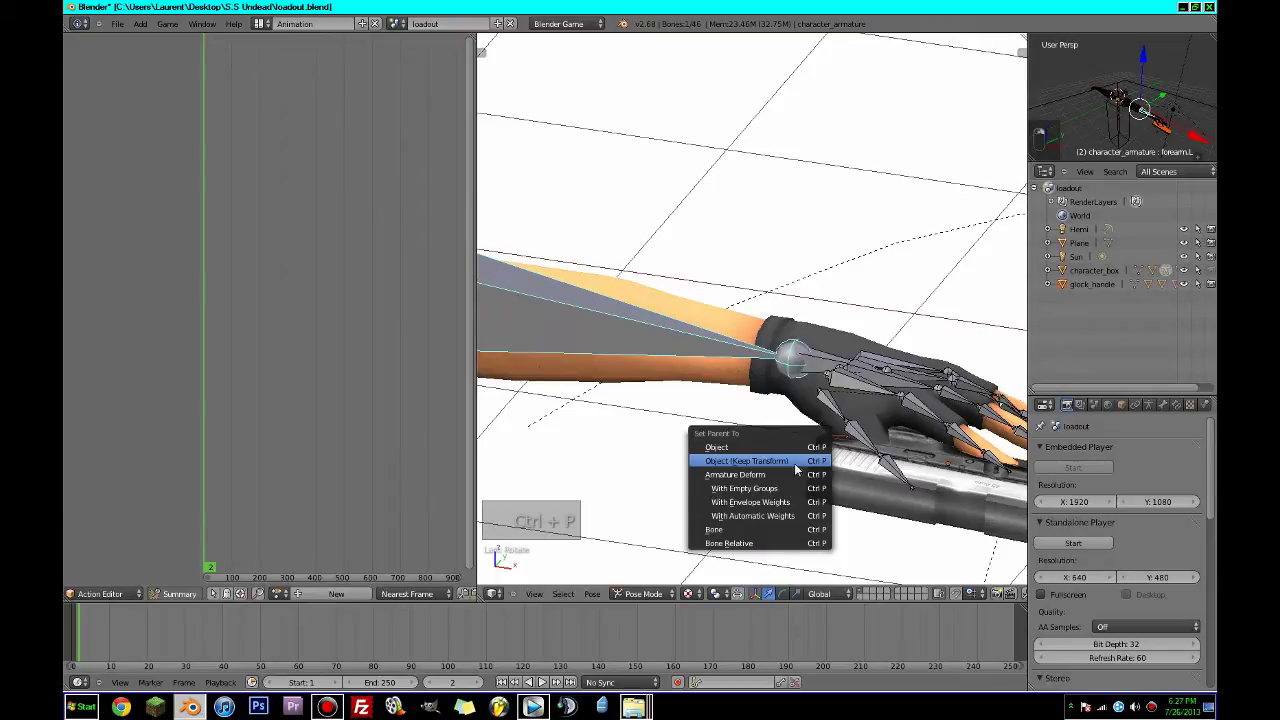
{"action": "left_click", "coordinate": [735, 543]}
Test-rotate the left forearm bone to check whether the pistol follows it.
{"action": "scroll", "coordinate": [764, 516], "scroll_direction": "down", "scroll_amount": 5}
{"action": "key", "text": "r"}
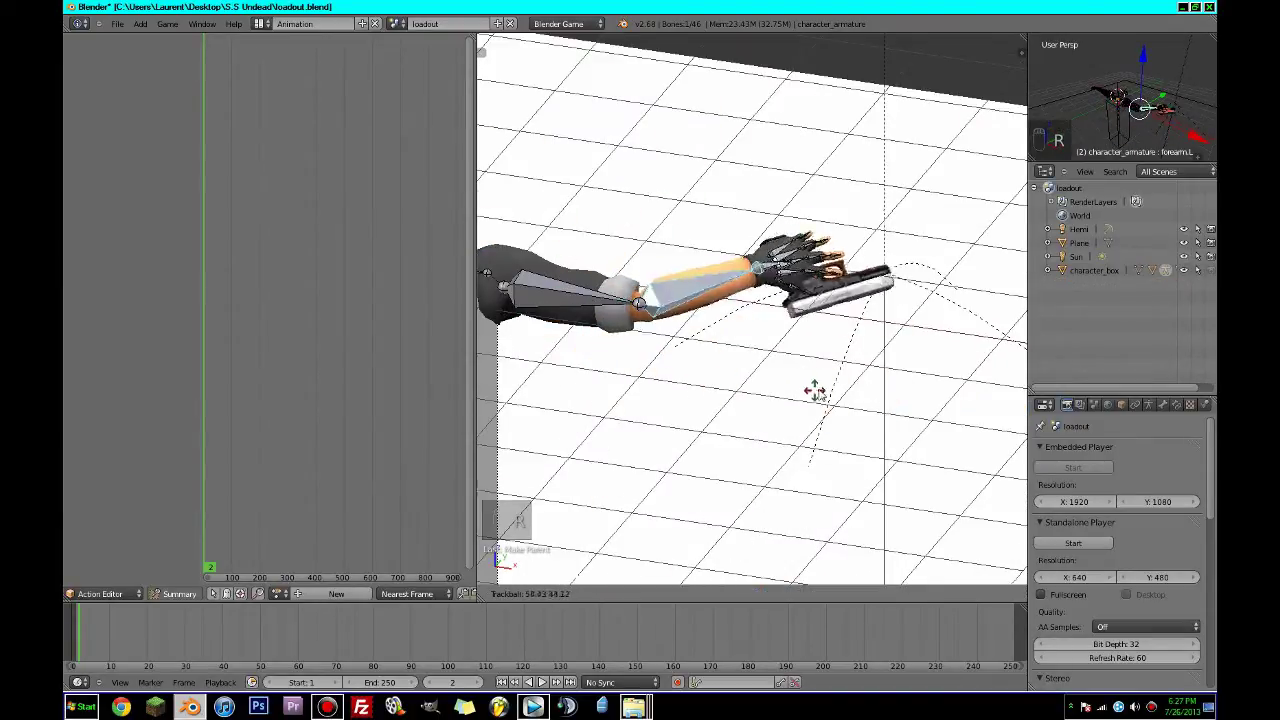
{"action": "left_click", "coordinate": [714, 408]}
Test-rotate the left hand bone and the end bone of the left index finger.
{"action": "scroll", "coordinate": [714, 408], "scroll_direction": "up", "scroll_amount": 6}
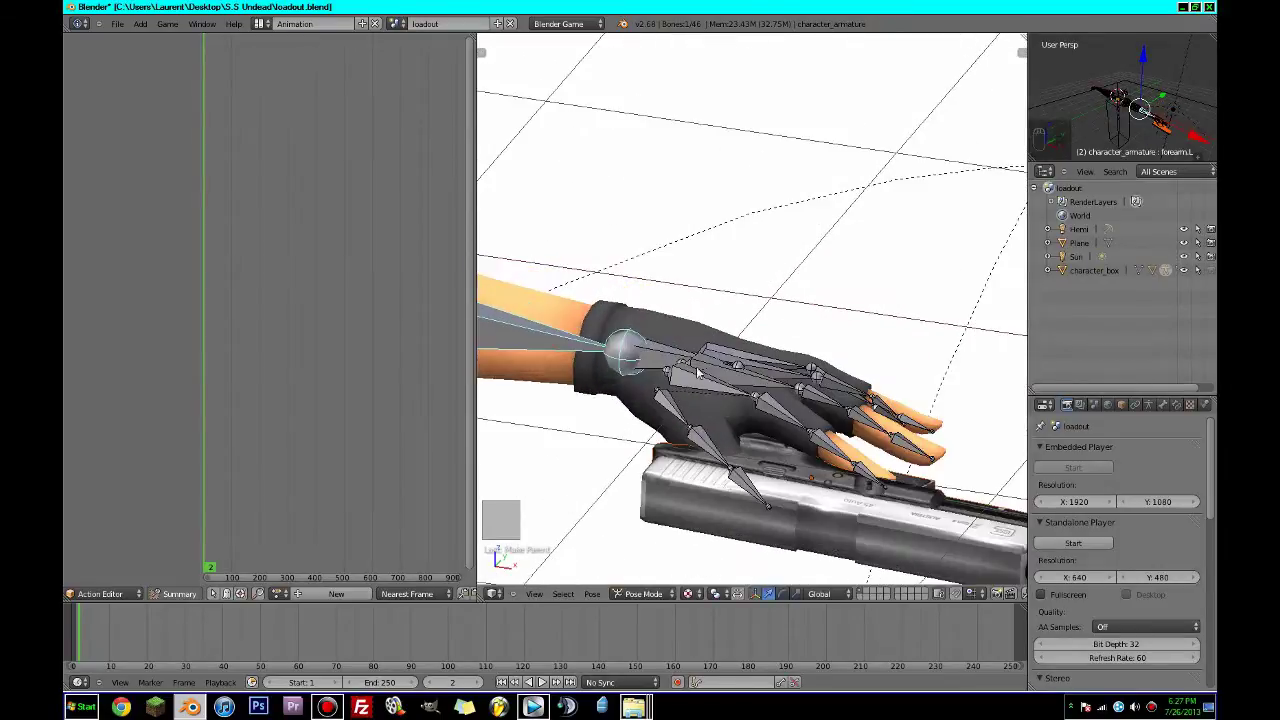
{"action": "key", "text": "r"}
{"action": "right_click", "coordinate": [812, 345]}
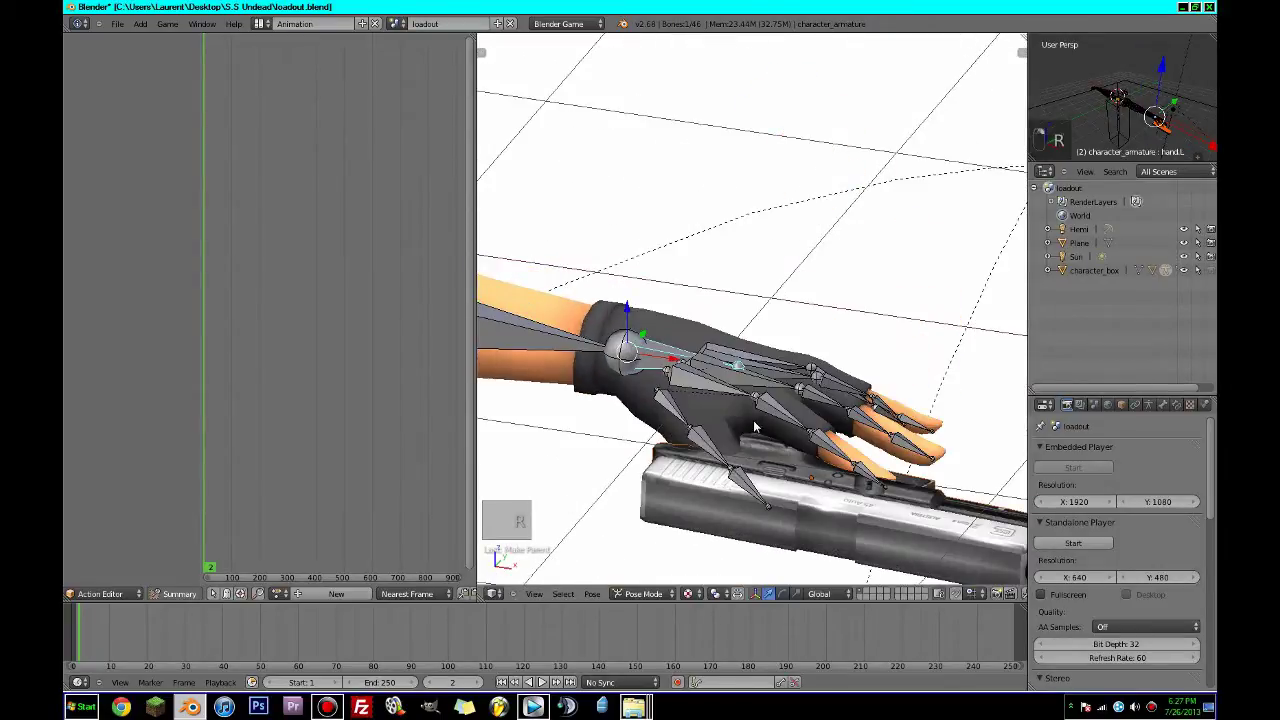
{"action": "right_click", "coordinate": [776, 411]}
{"action": "key", "text": "r"}
{"action": "left_click", "coordinate": [805, 402]}
Save the file with the pistol parented to the arm.
{"action": "key", "text": "ctrl+s"}
{"action": "left_click", "coordinate": [806, 402]}
{"action": "scroll", "coordinate": [806, 402], "scroll_direction": "down", "scroll_amount": 9}
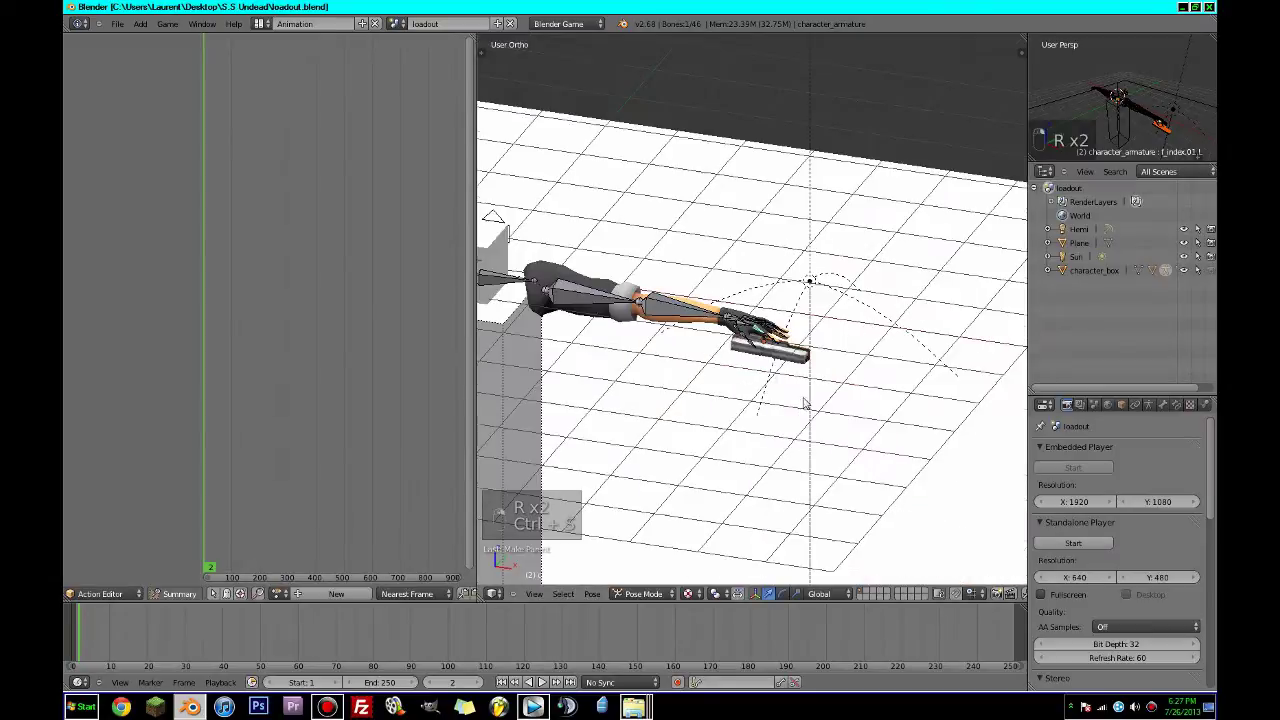
Undo the test poses, the pistol's parenting to the left forearm bone and the edits made just before it.
{"action": "middle_click_drag", "start_coordinate": [771, 403], "coordinate": [945, 426], "text": "shift"}
{"action": "scroll", "coordinate": [943, 427], "scroll_direction": "down", "scroll_amount": 1}
{"action": "middle_click_drag", "start_coordinate": [790, 406], "coordinate": [621, 495]}
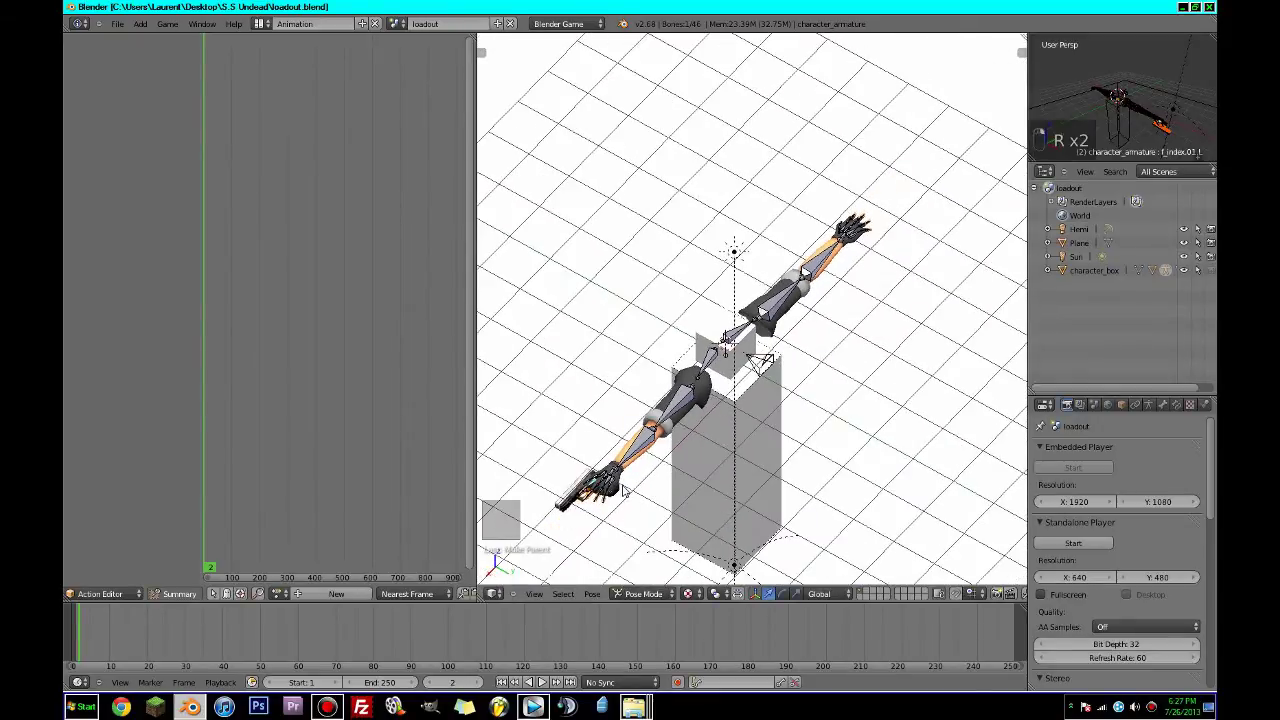
{"action": "key", "text": "ctrl+z"}
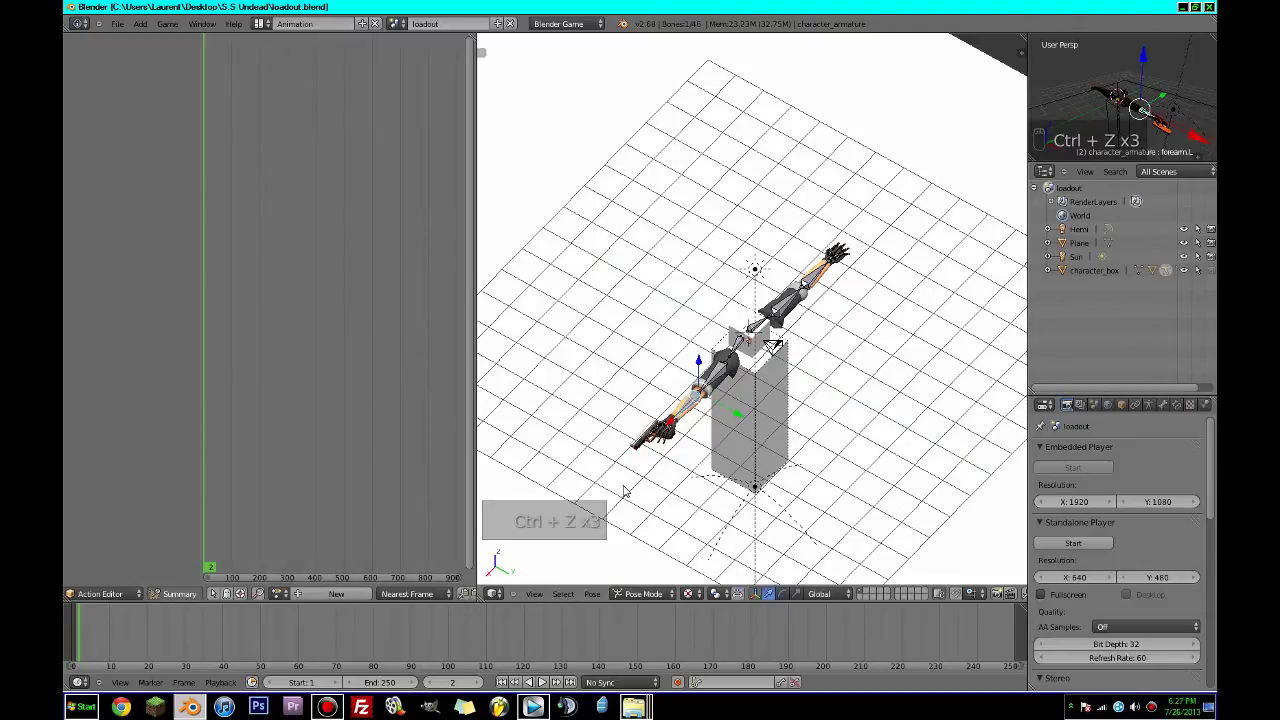
{"action": "key", "text": "ctrl+z"}
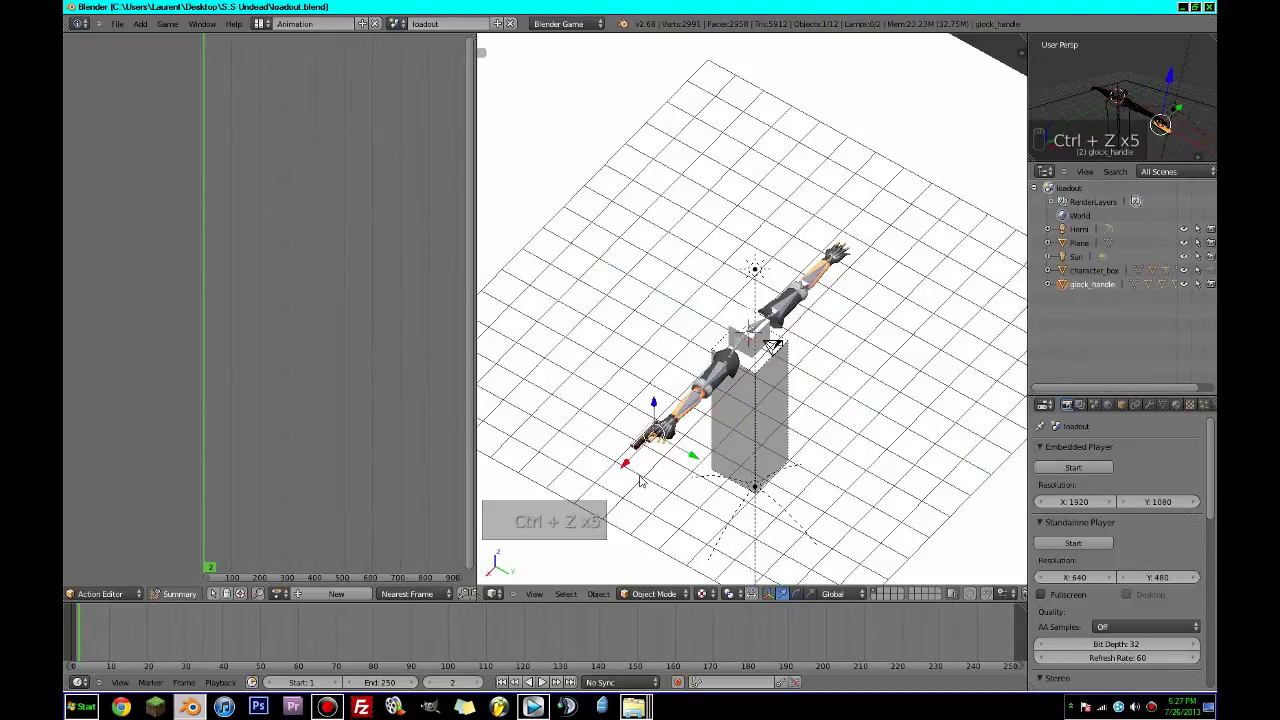
{"action": "scroll", "coordinate": [650, 482], "scroll_direction": "up", "scroll_amount": 3}
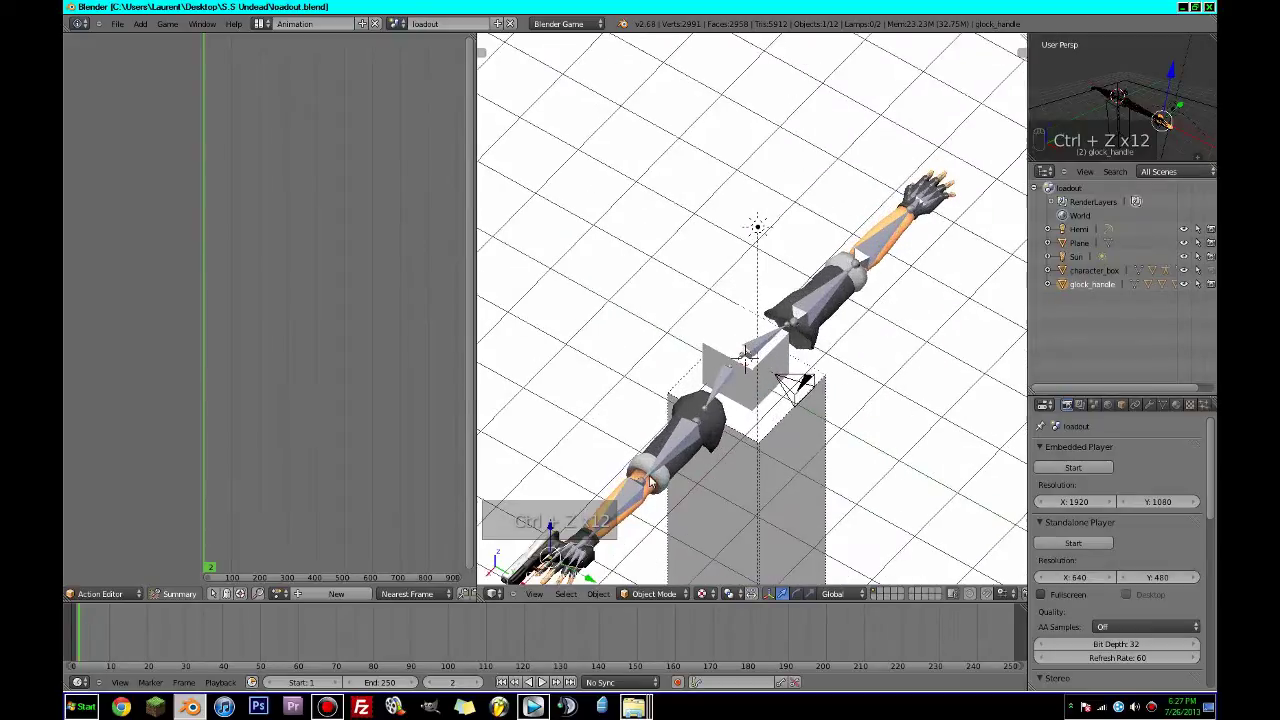
Test-move the left upper arm and left forearm bones of the armature.
{"action": "right_click", "coordinate": [671, 484]}
{"action": "key", "text": "g"}
{"action": "right_click", "coordinate": [655, 480]}
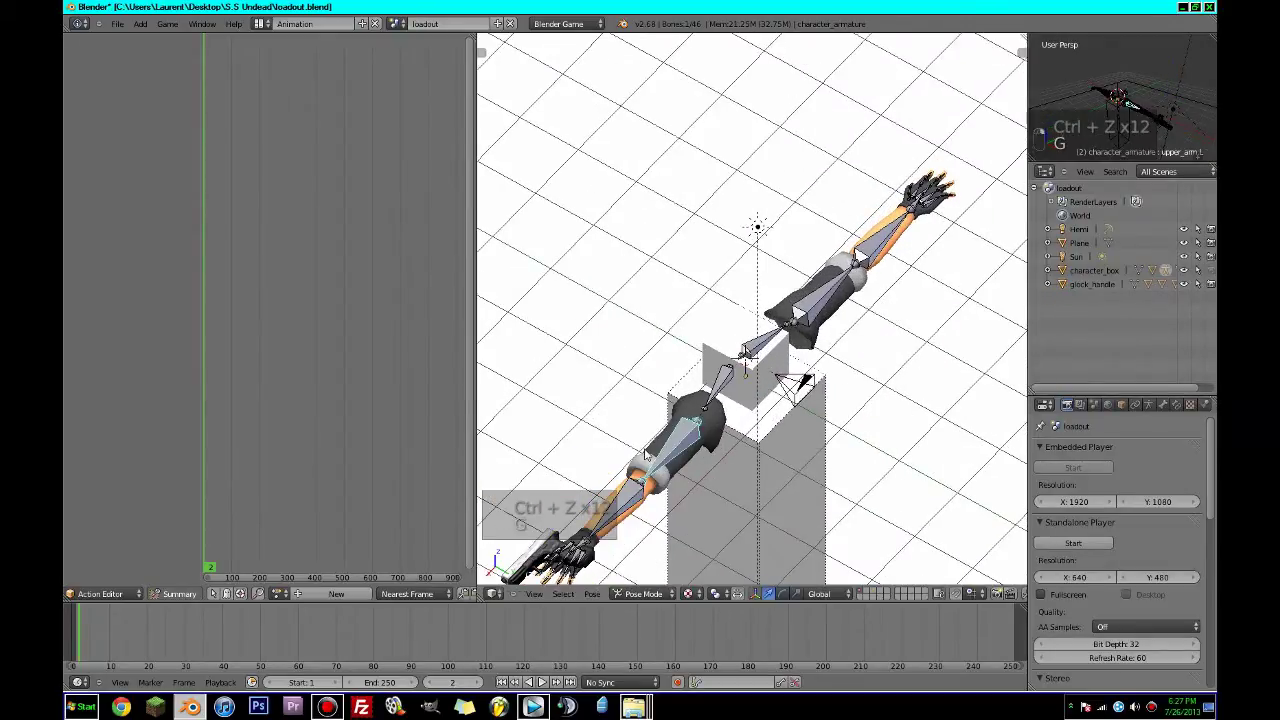
{"action": "right_click", "coordinate": [612, 498]}
{"action": "key", "text": "g"}
{"action": "right_click", "coordinate": [614, 447]}
{"action": "key", "text": "Tab"}
{"action": "key", "text": "Tab"}
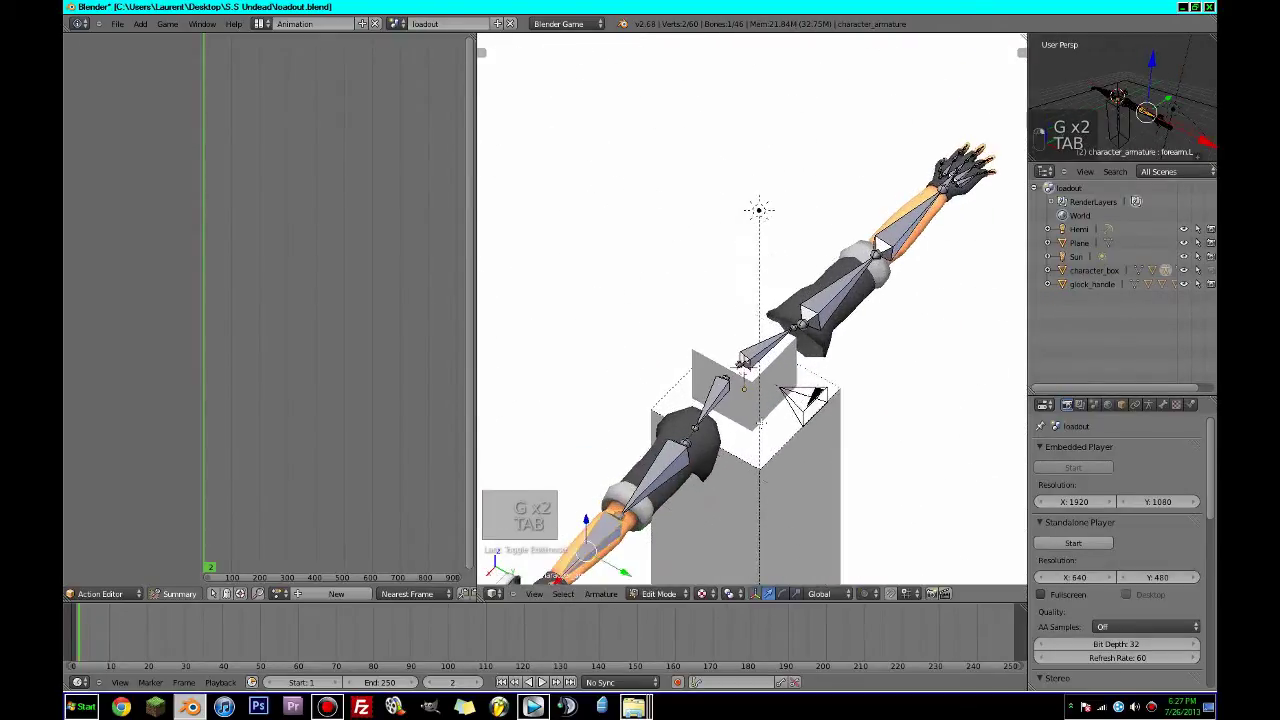
Rotate the eyes camera at the head box to face the negative Y direction.
{"action": "key", "text": "r"}
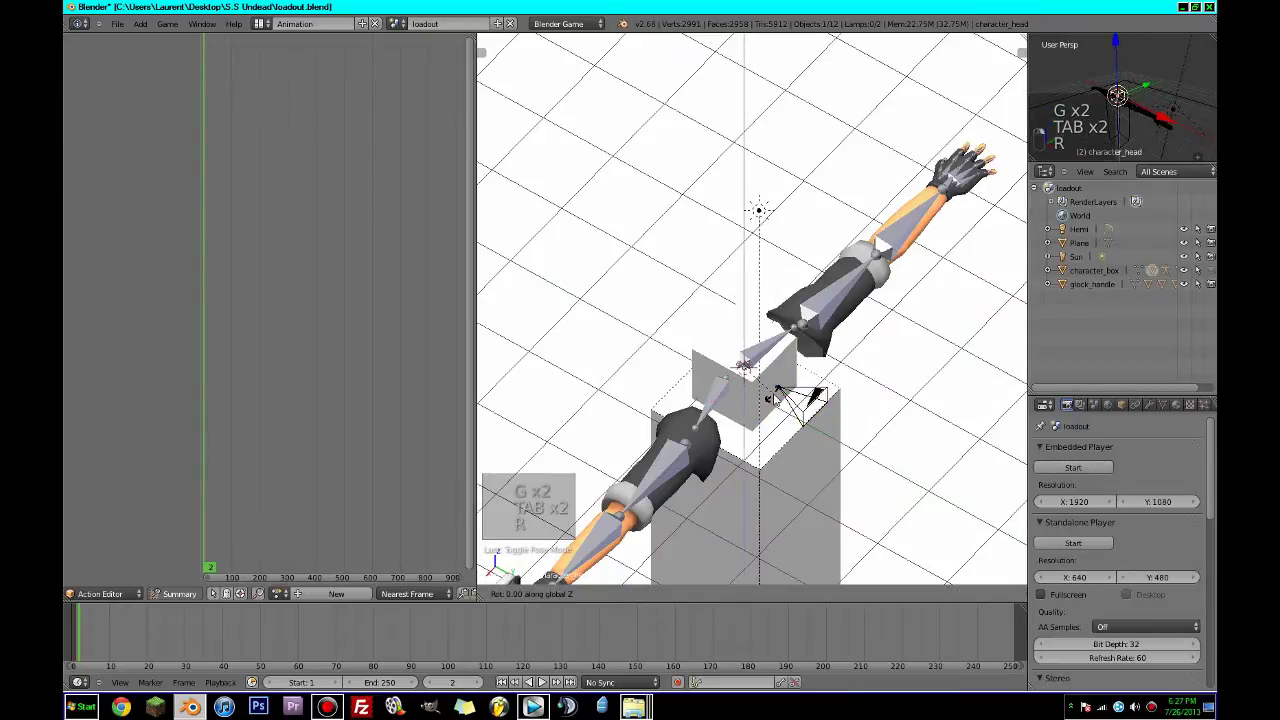
{"action": "right_click", "coordinate": [775, 399]}
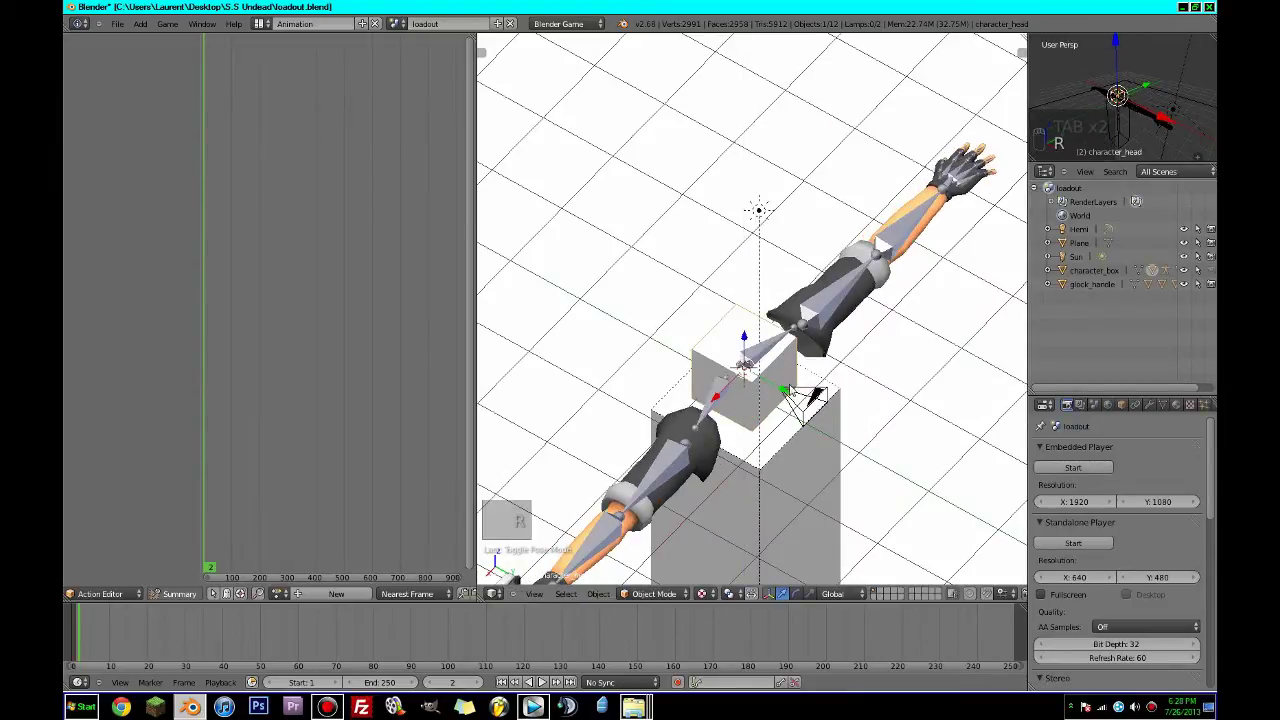
{"action": "key", "text": "r"}
{"action": "left_click", "coordinate": [819, 404]}
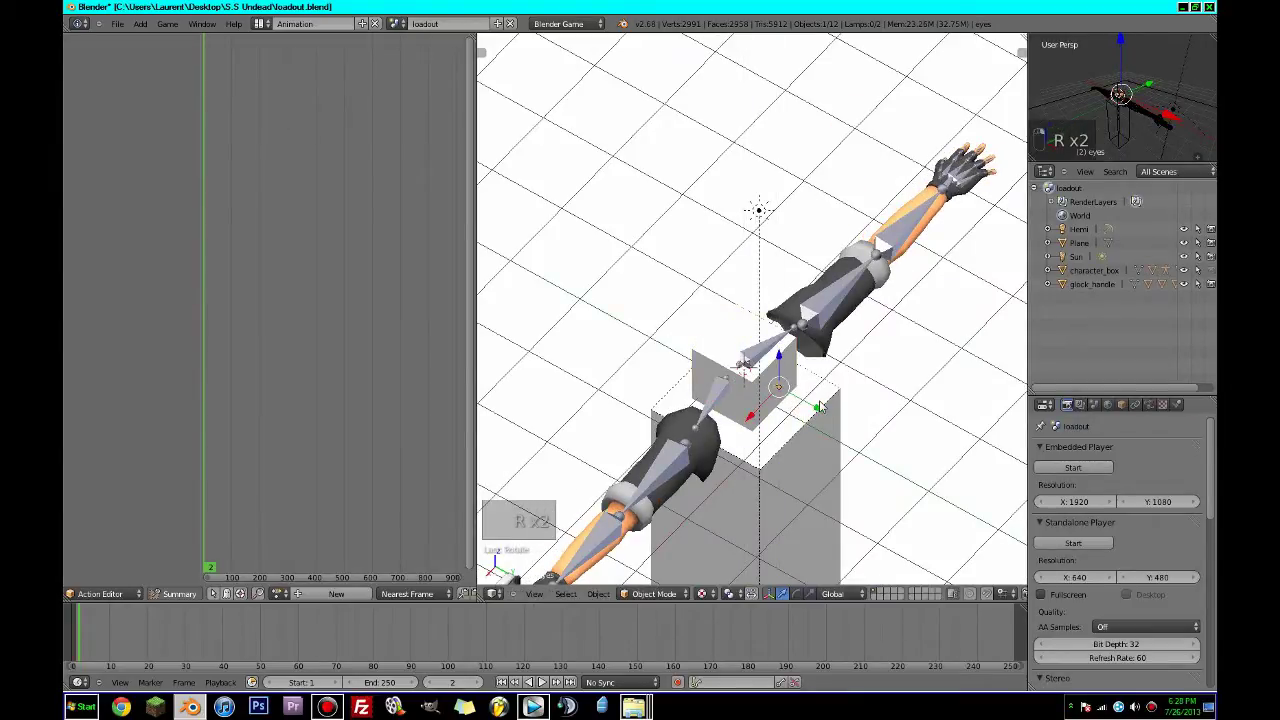
Move the eyes camera along the Y axis to the opposite side of the head box and restore textured shading.
{"action": "key", "text": "KP_7"}
{"action": "key", "text": "z"}
{"action": "left_click_drag", "start_coordinate": [743, 249], "coordinate": [746, 326]}
{"action": "key", "text": "z"}
{"action": "key", "text": "z"}
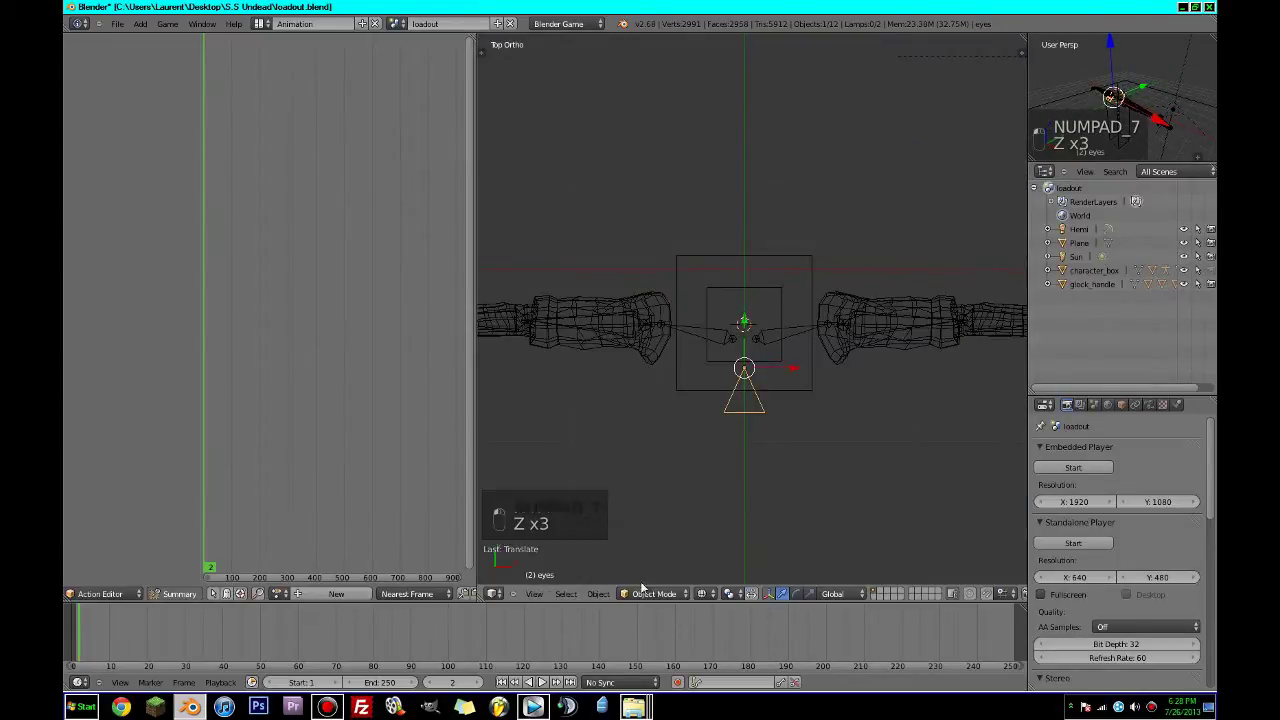
{"action": "left_click", "coordinate": [701, 594]}
{"action": "left_click", "coordinate": [712, 551]}
Rotate the pistol at the left hand in top view so its barrel points the opposite way along X.
{"action": "mouse_move", "coordinate": [786, 509]}
{"action": "middle_mouse_down"}
{"action": "mouse_move", "coordinate": [894, 429]}
{"action": "mouse_move", "coordinate": [614, 380]}
{"action": "mouse_move", "coordinate": [740, 365]}
{"action": "mouse_move", "coordinate": [708, 390]}
{"action": "middle_mouse_up"}
{"action": "right_click", "coordinate": [921, 492]}
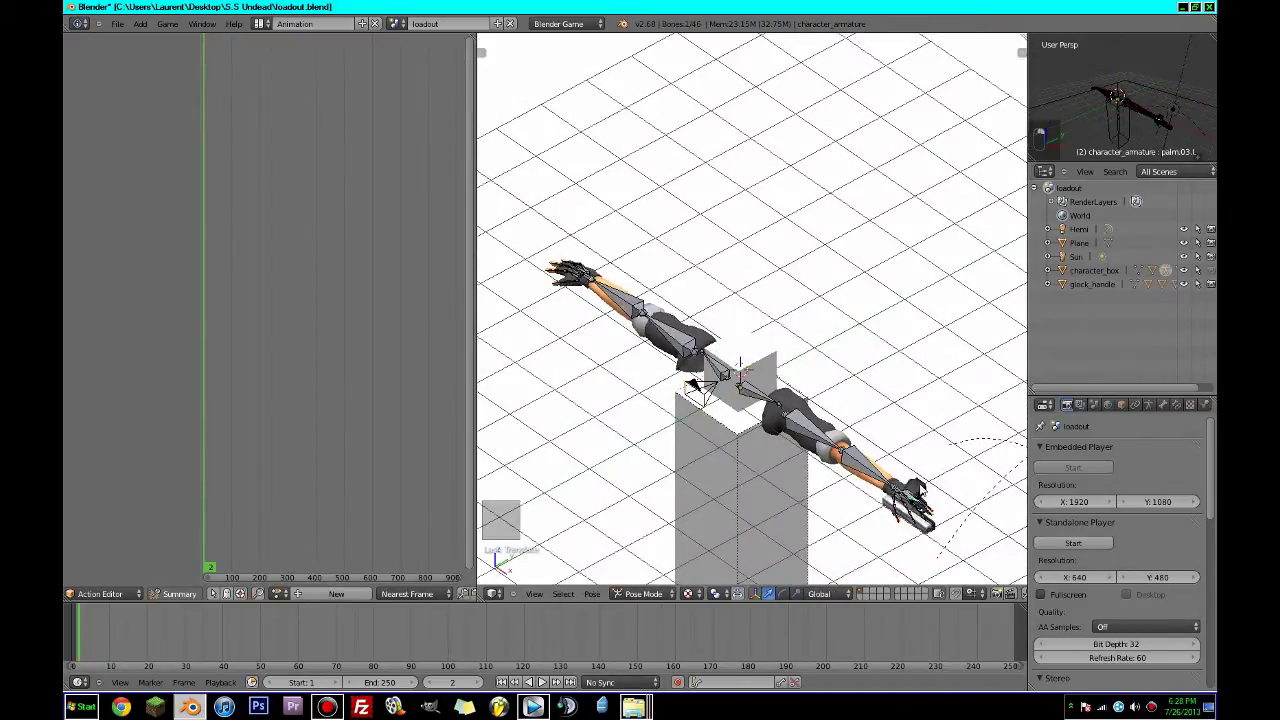
{"action": "scroll", "coordinate": [945, 528], "scroll_direction": "up", "scroll_amount": 5}
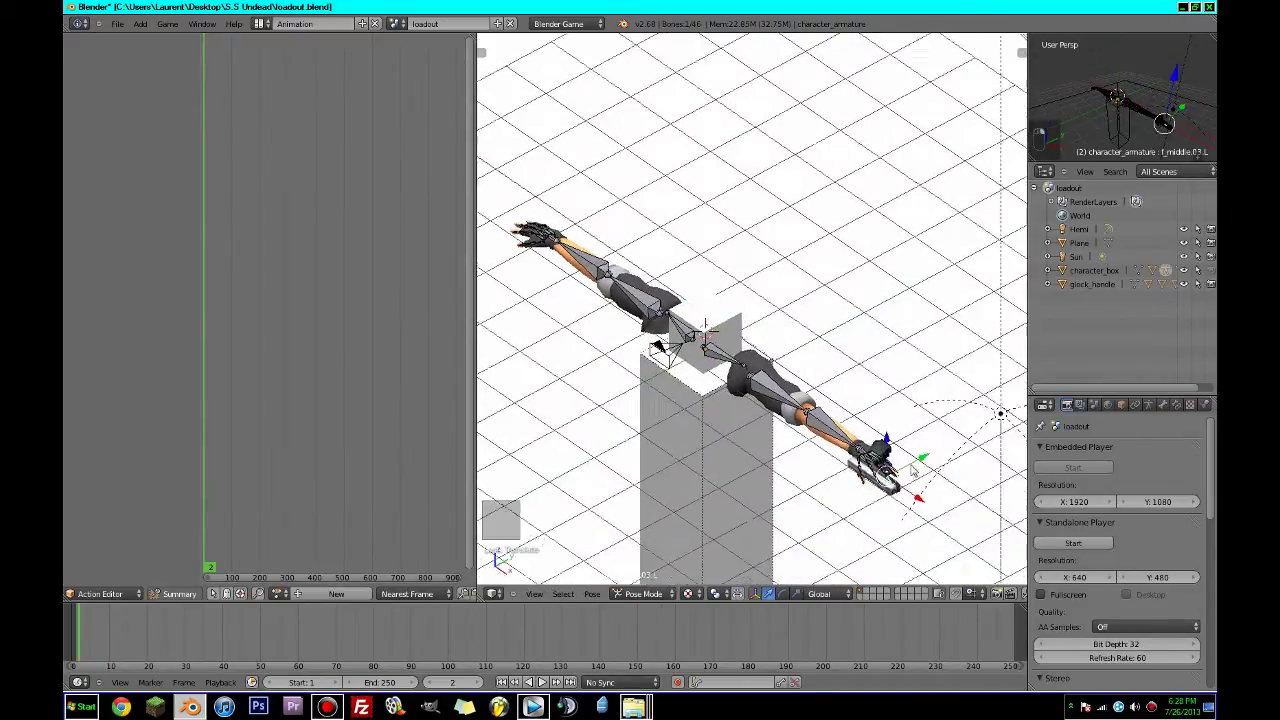
{"action": "right_click", "coordinate": [889, 404]}
{"action": "key", "text": "KP_7"}
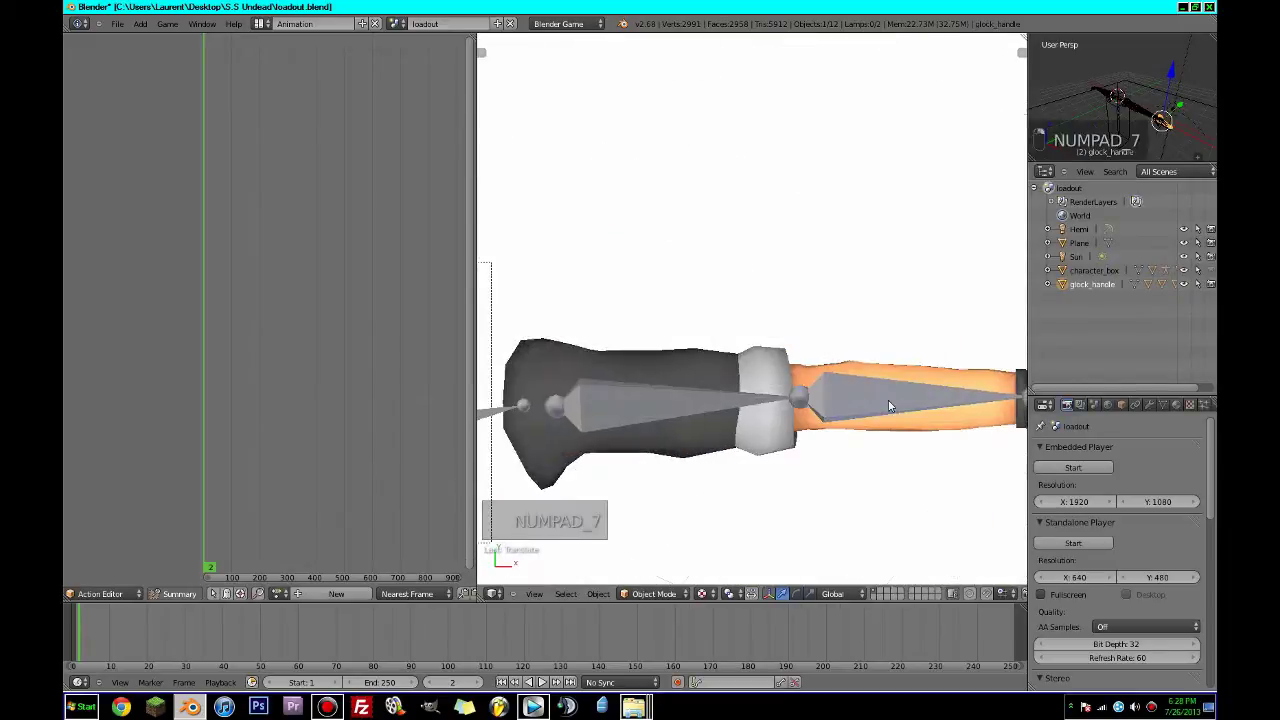
{"action": "scroll", "coordinate": [886, 403], "scroll_direction": "down", "scroll_amount": 5}
{"action": "middle_click_drag", "start_coordinate": [783, 414], "coordinate": [910, 423], "text": "shift"}
{"action": "key", "text": "r"}
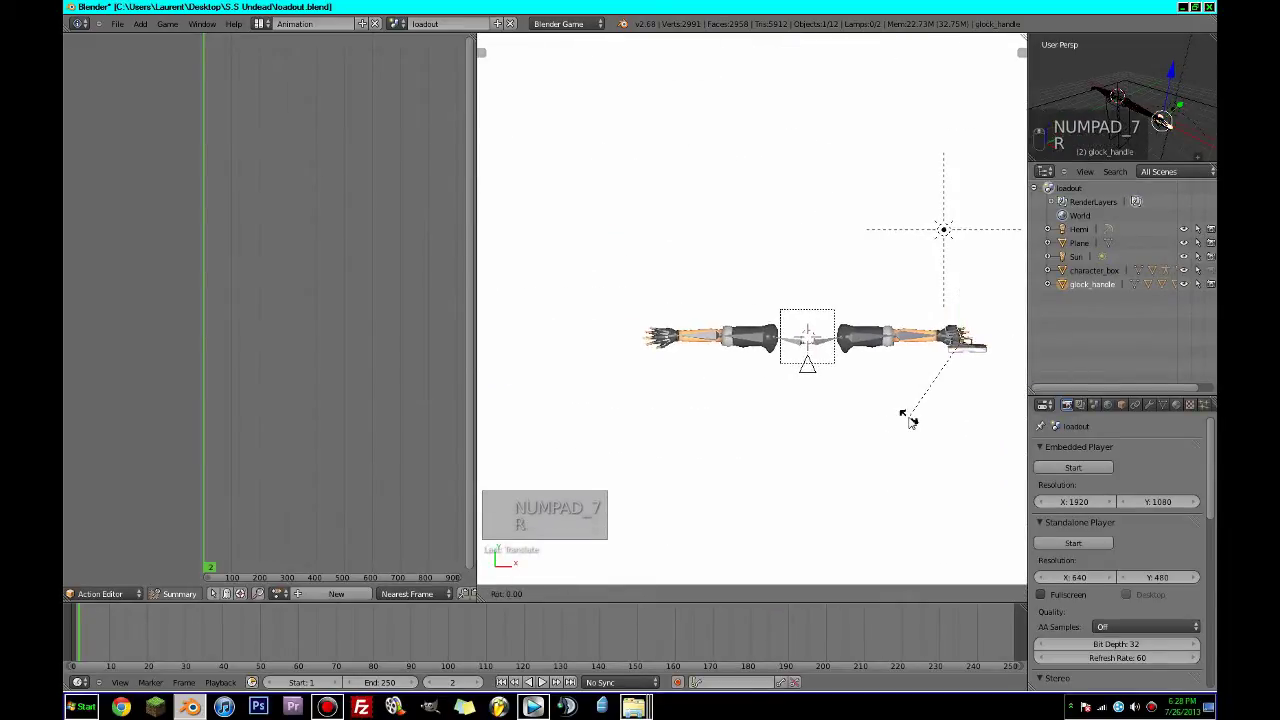
{"action": "left_click", "coordinate": [910, 422]}
Move the pistol along X to the right hand and line up its trigger guard with the index finger.
{"action": "key", "text": "g"}
{"action": "key", "text": "x"}
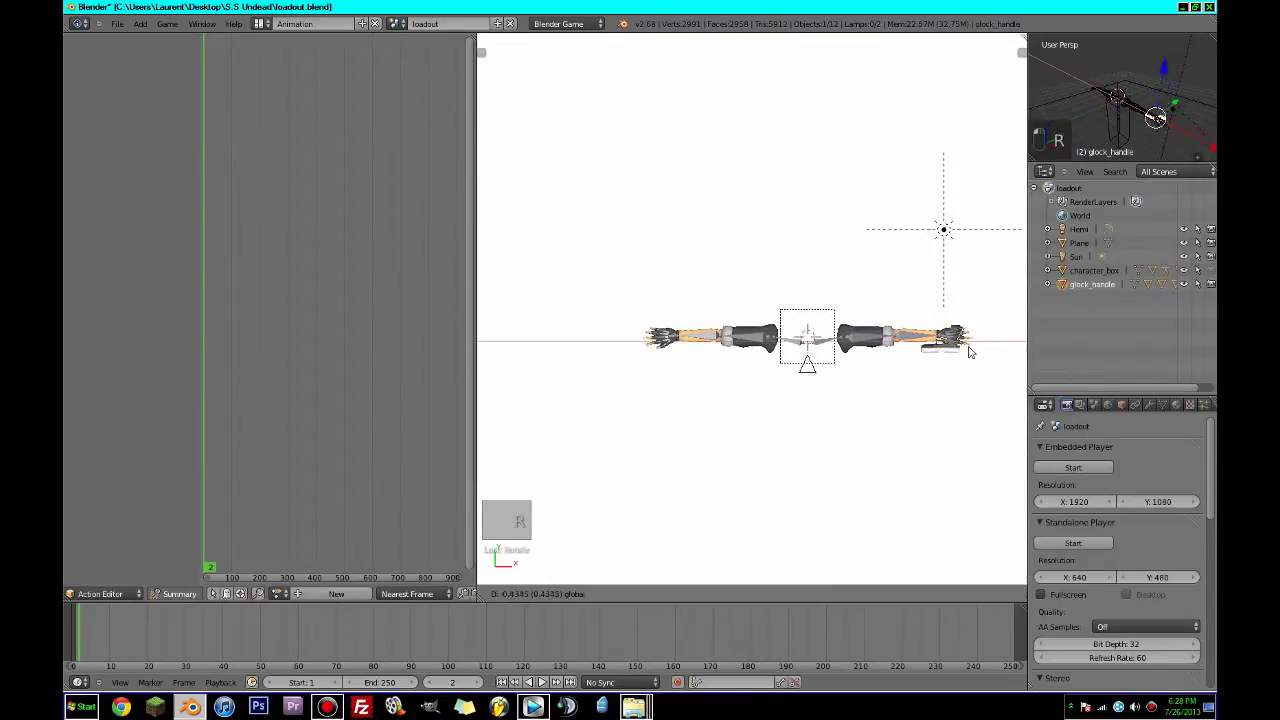
{"action": "left_click", "coordinate": [711, 360]}
{"action": "scroll", "coordinate": [844, 375], "scroll_direction": "up", "scroll_amount": 10}
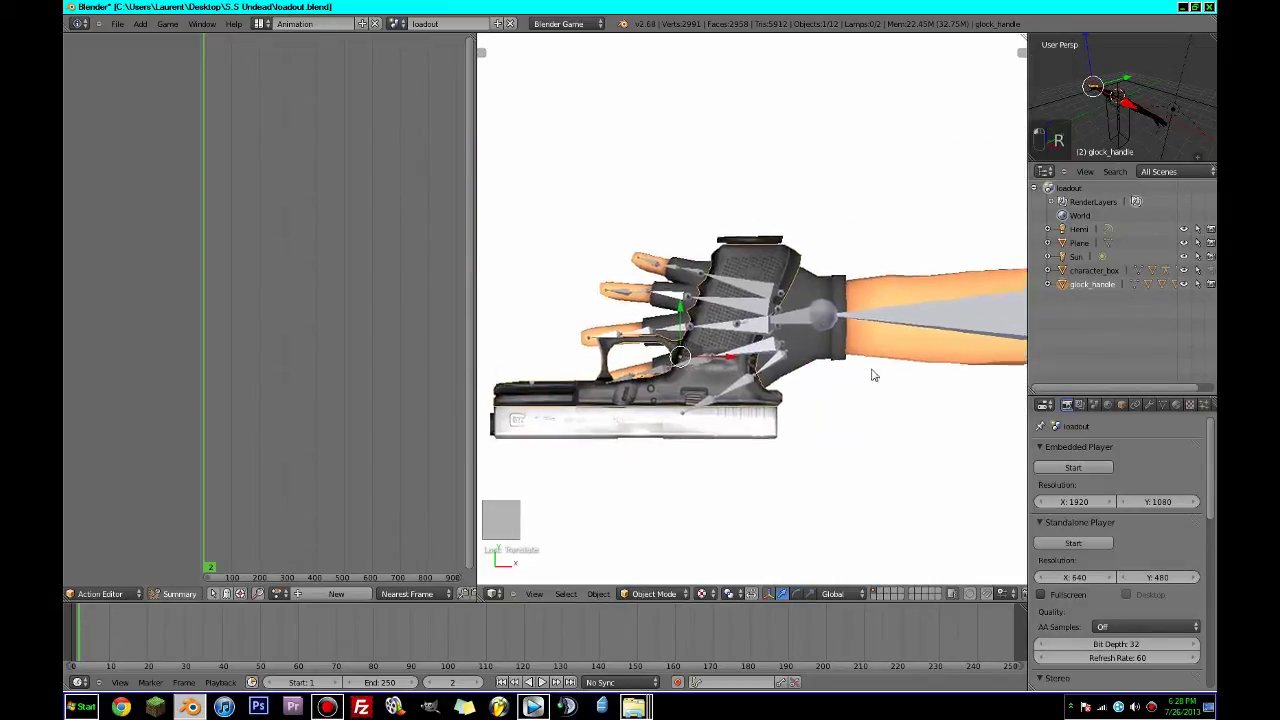
{"action": "scroll", "coordinate": [844, 375], "scroll_direction": "down", "scroll_amount": 4}
{"action": "key", "text": "g"}
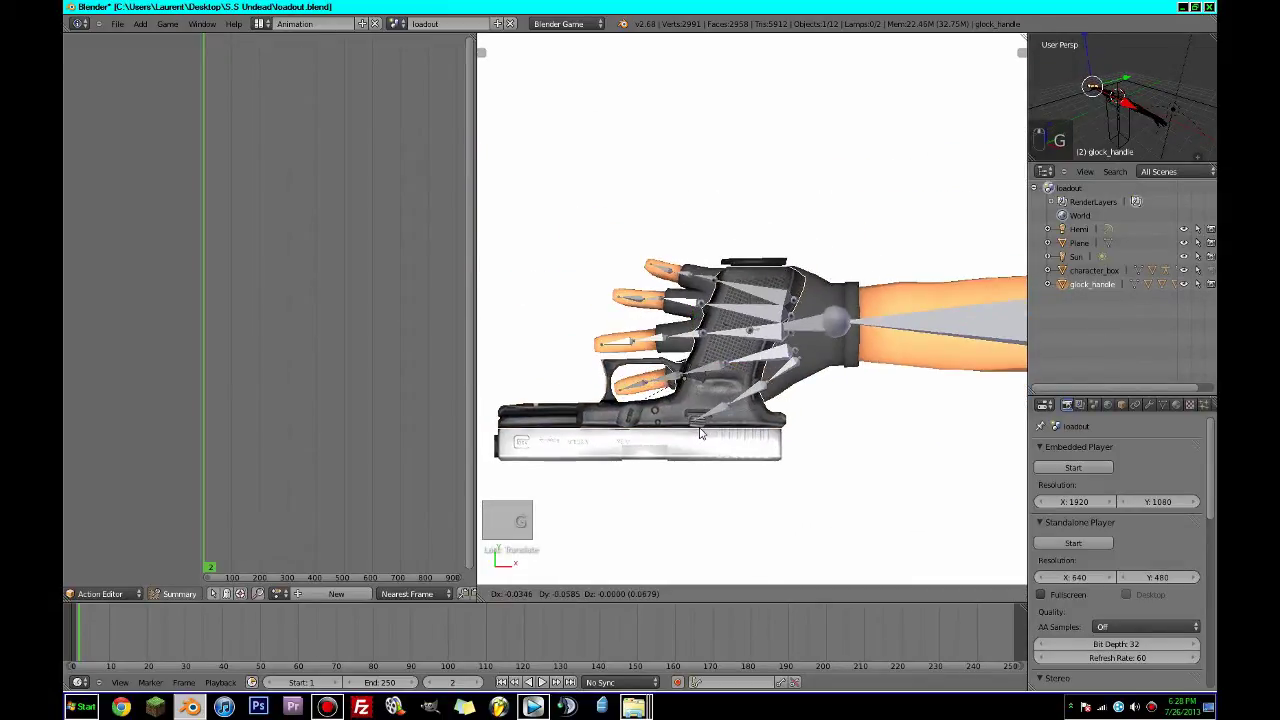
{"action": "left_click", "coordinate": [700, 432]}
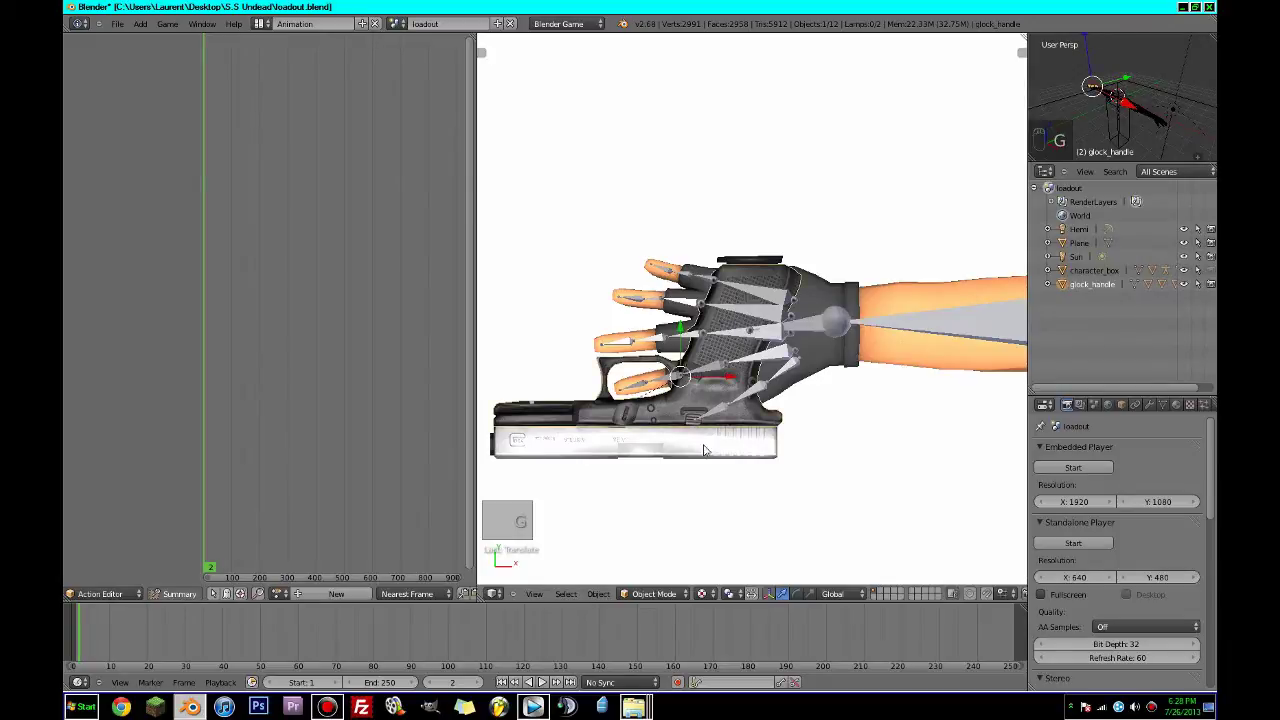
Place the pistol beneath the right palm and tilt it in front view to follow the hand's angle.
{"action": "middle_click_drag", "start_coordinate": [702, 436], "coordinate": [706, 160]}
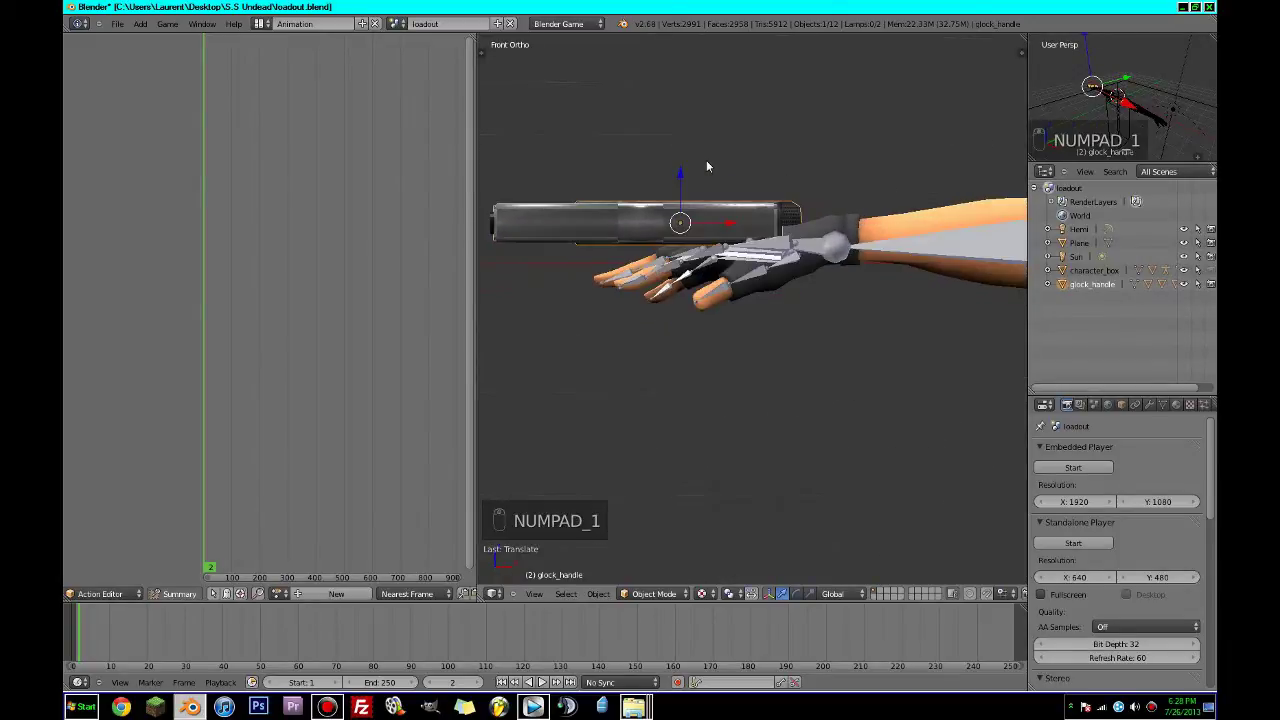
{"action": "key", "text": "KP_1"}
{"action": "key", "text": "z"}
{"action": "key", "text": "r"}
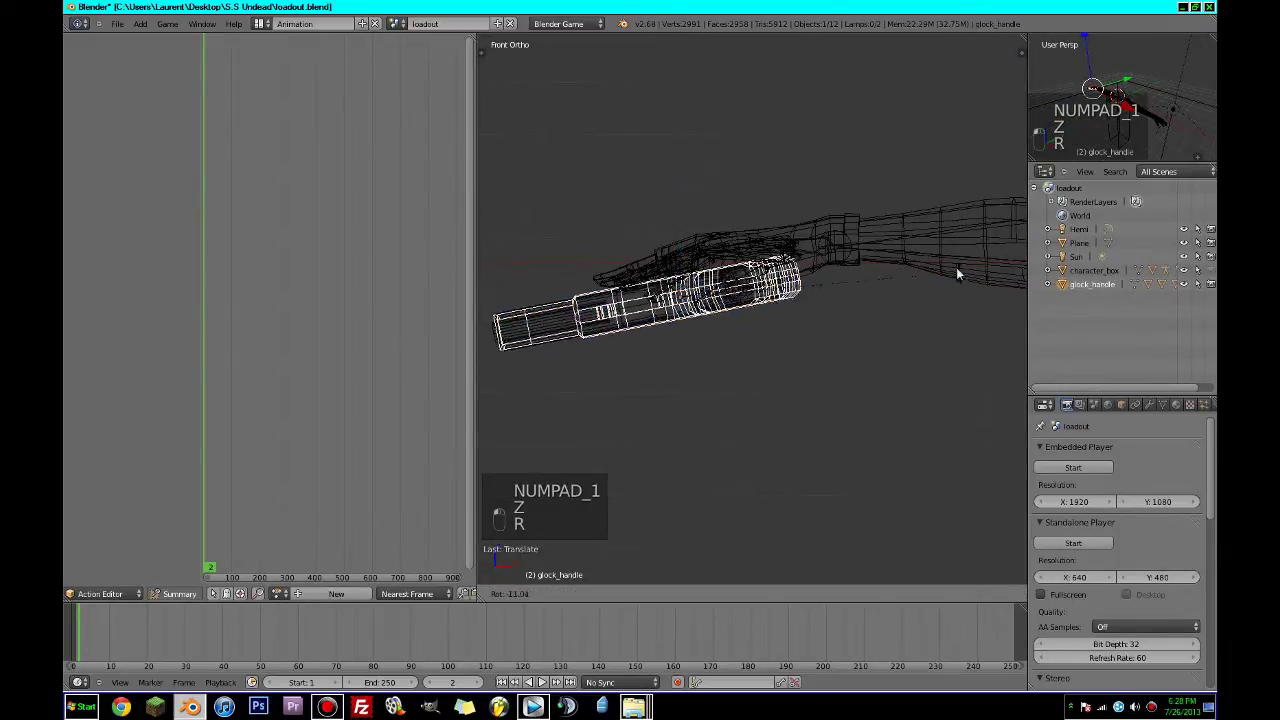
{"action": "left_click", "coordinate": [860, 238]}
{"action": "key", "text": "z"}
Rotate the pistol about the global Z axis to fine-tune its direction under the right hand.
{"action": "mouse_move", "coordinate": [690, 260]}
{"action": "middle_mouse_down"}
{"action": "mouse_move", "coordinate": [780, 300]}
{"action": "mouse_move", "coordinate": [847, 290]}
{"action": "middle_mouse_up"}
{"action": "key", "text": "g"}
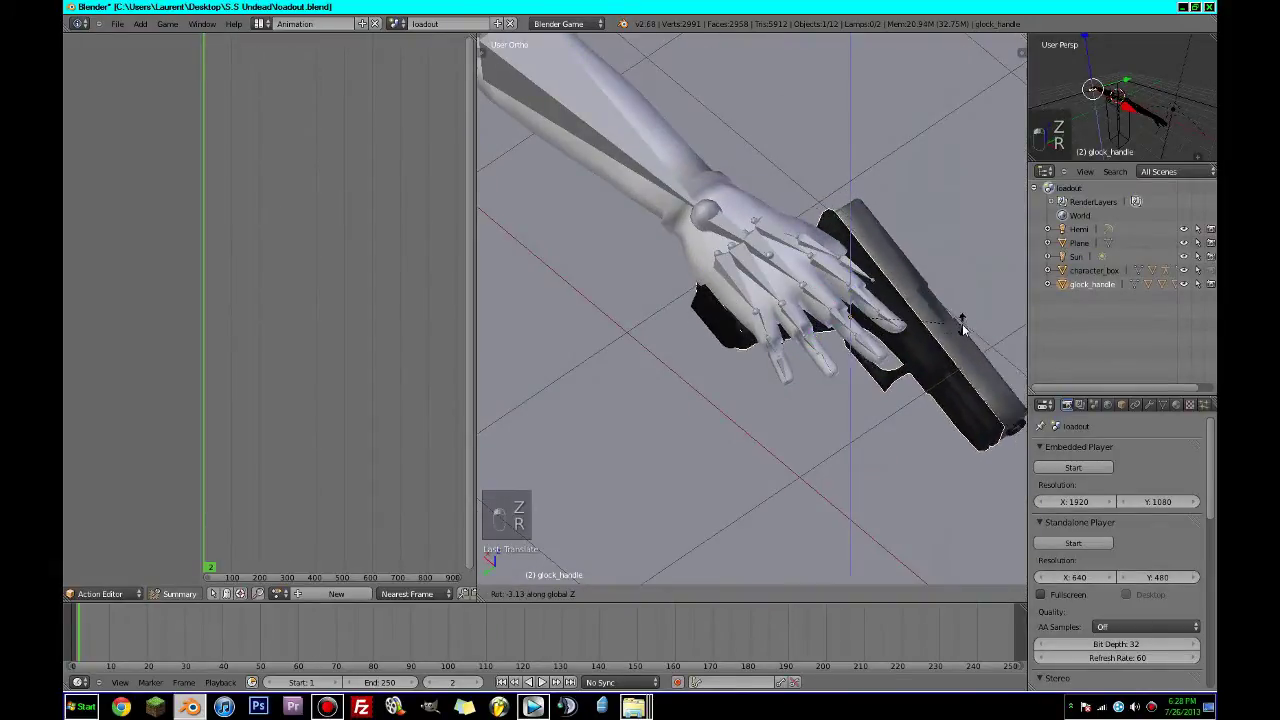
{"action": "left_click", "coordinate": [955, 315]}
{"action": "key", "text": "r"}
{"action": "left_click", "coordinate": [935, 328]}
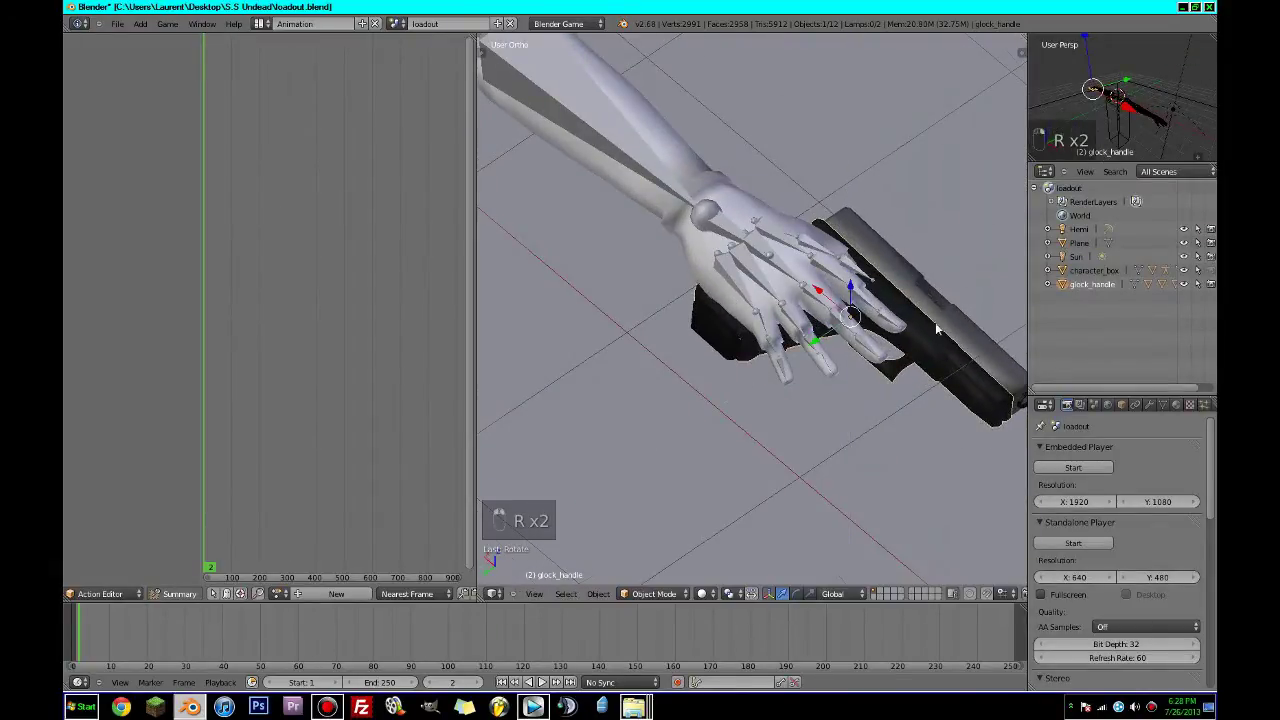
Raise the pistol along Z against the right palm and save the file.
{"action": "middle_click_drag", "start_coordinate": [935, 328], "coordinate": [855, 259]}
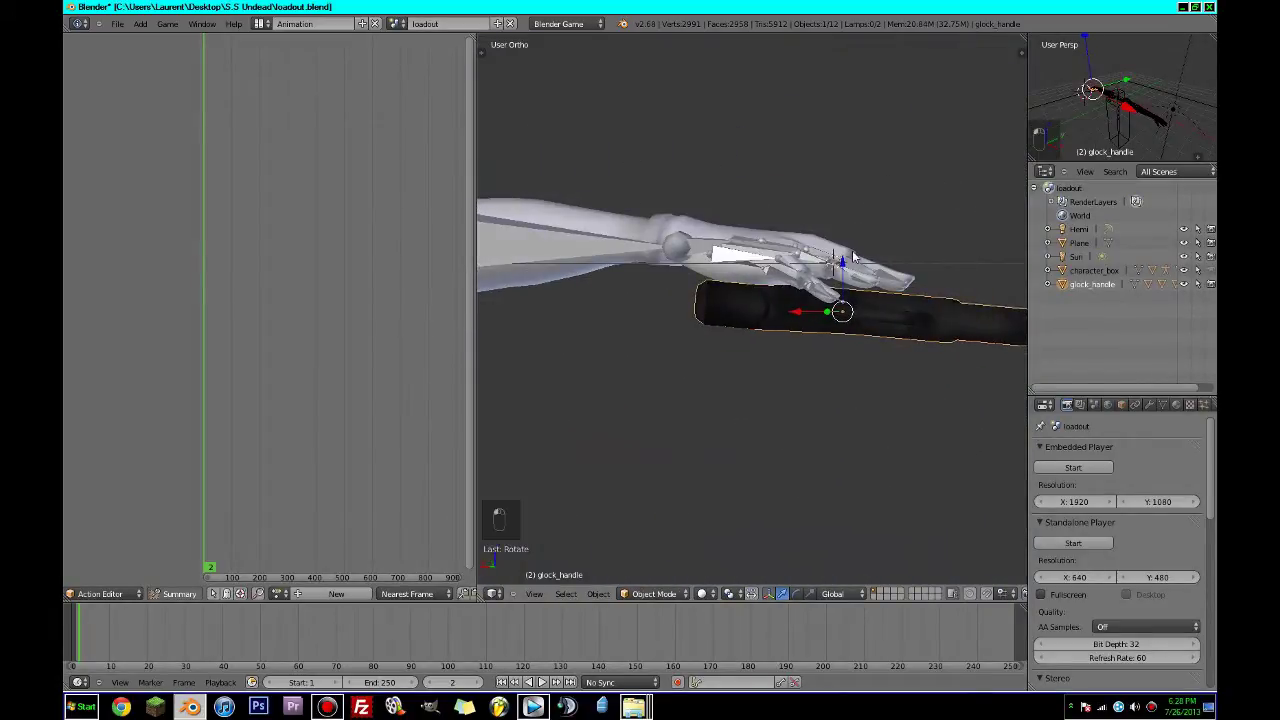
{"action": "left_click_drag", "start_coordinate": [843, 262], "coordinate": [843, 241]}
{"action": "middle_click_drag", "start_coordinate": [843, 241], "coordinate": [610, 376]}
{"action": "key", "text": "ctrl+s"}
{"action": "left_click", "coordinate": [698, 332]}
Parent the pistol to the right forearm bone of the armature with the Bone Relative option.
{"action": "scroll", "coordinate": [748, 328], "scroll_direction": "down", "scroll_amount": 3}
{"action": "scroll", "coordinate": [748, 326], "scroll_direction": "down", "scroll_amount": 1}
{"action": "right_click", "coordinate": [661, 258]}
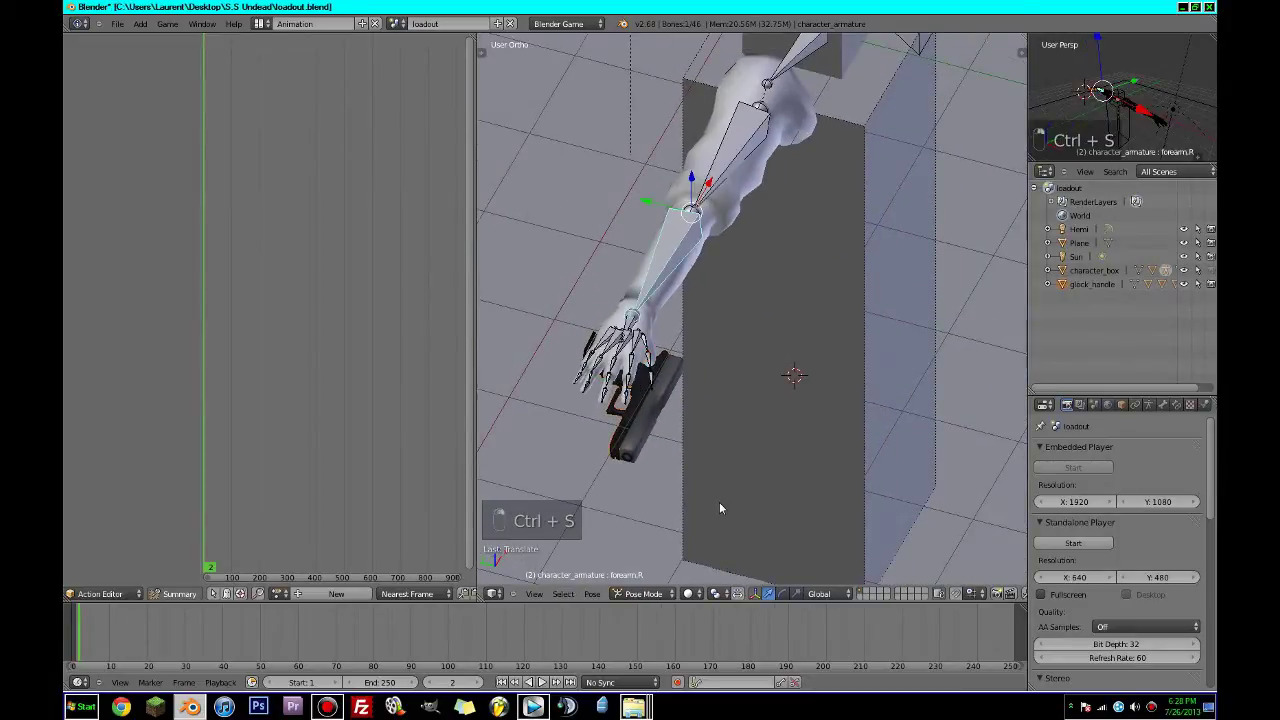
{"action": "key", "text": "ctrl+p"}
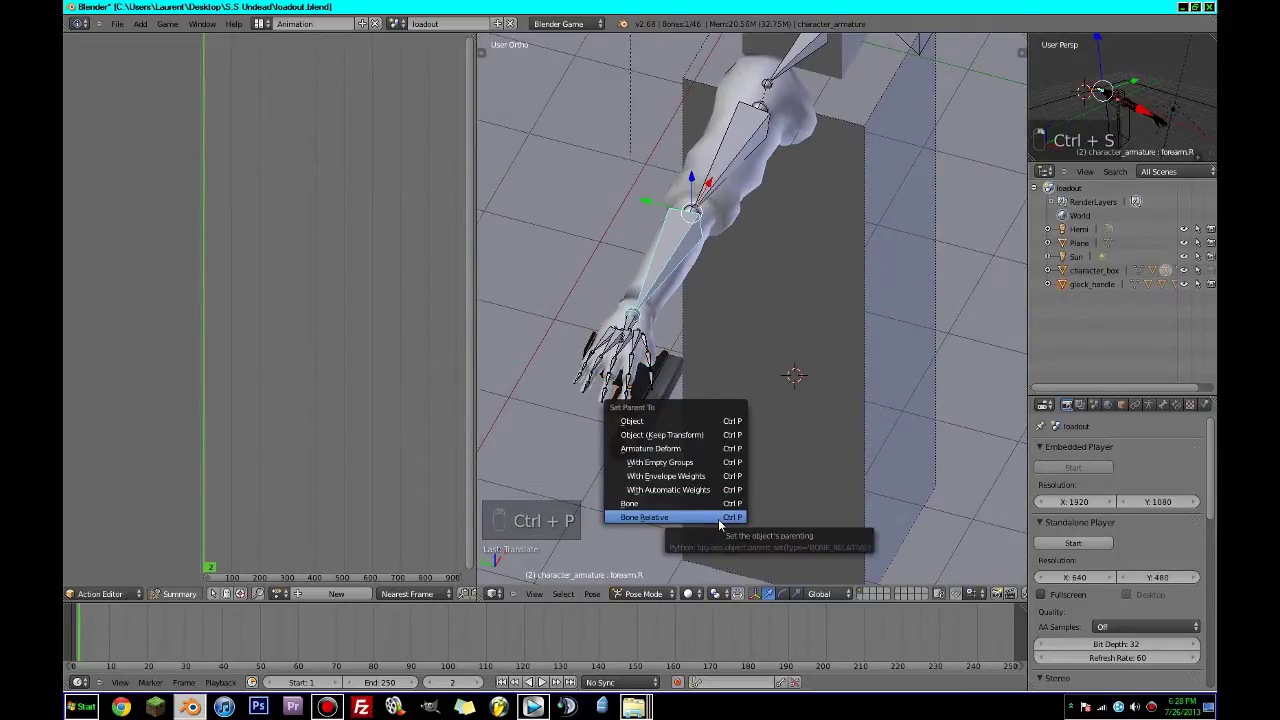
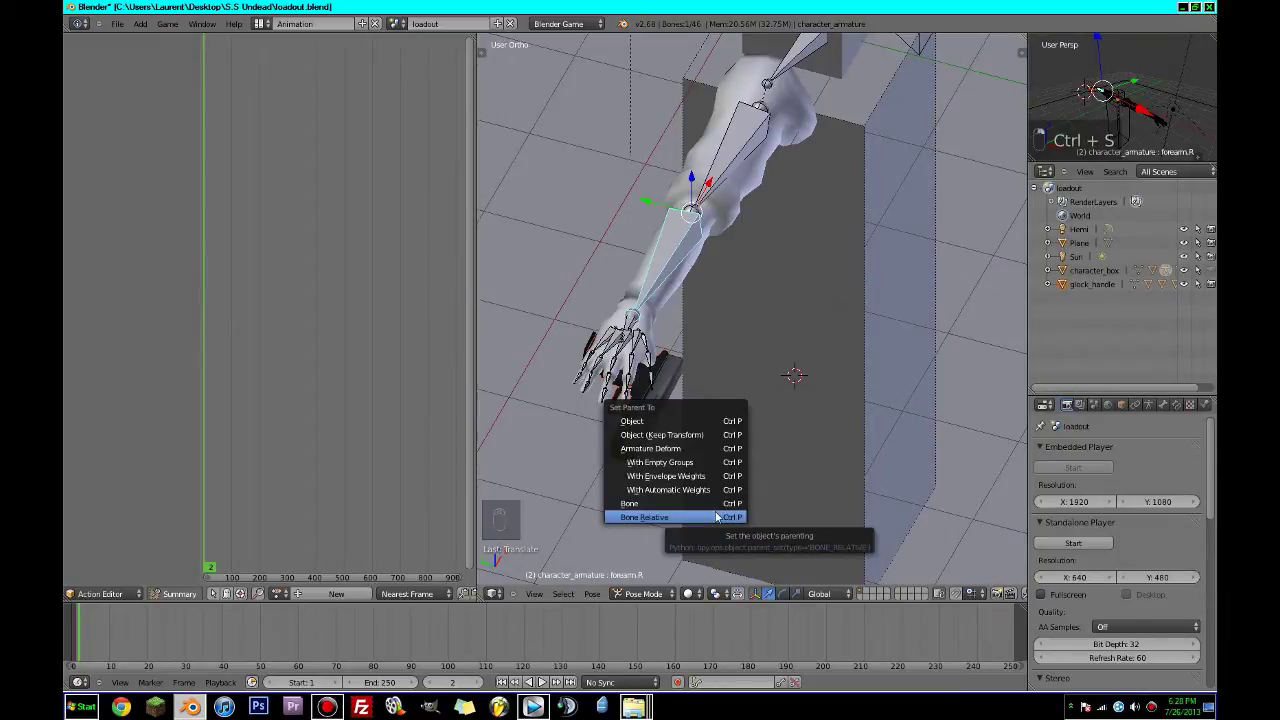
{"action": "left_click", "coordinate": [716, 517]}
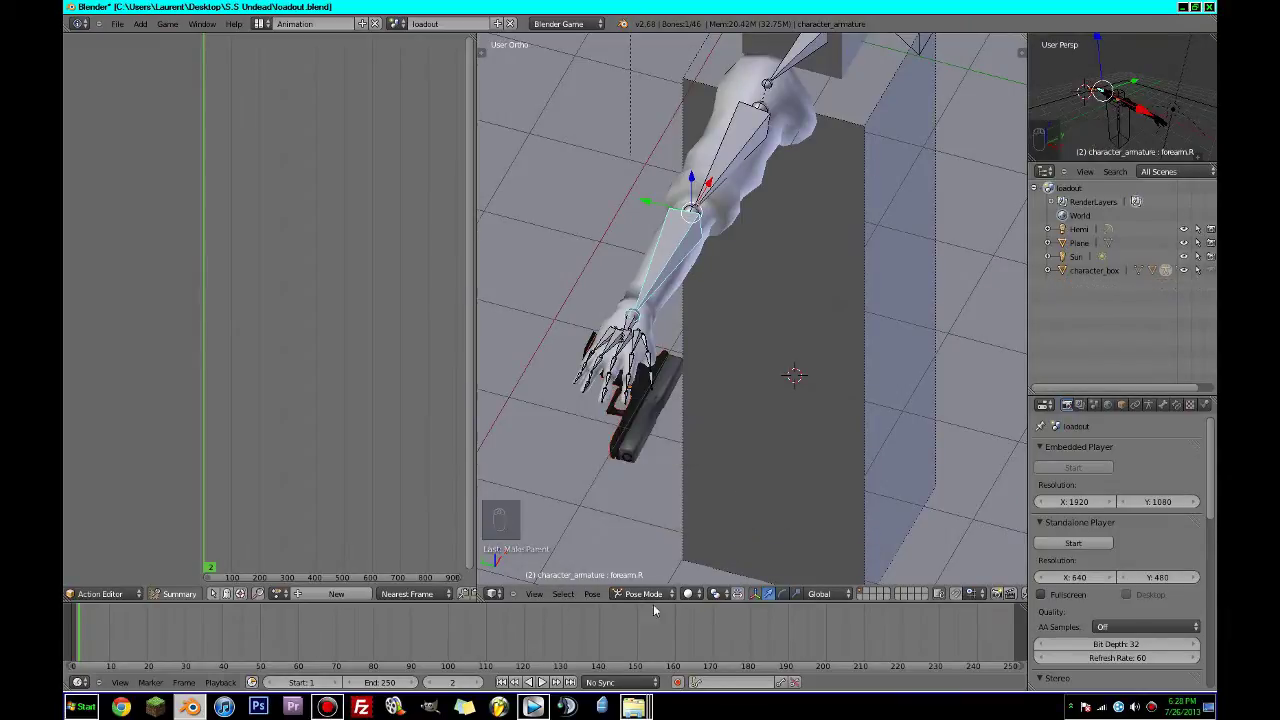
Switch the viewport to textured shading and save the file with the pistol parented to the right arm.
{"action": "left_click", "coordinate": [699, 596]}
{"action": "left_click", "coordinate": [714, 564]}
{"action": "key", "text": "ctrl+s"}
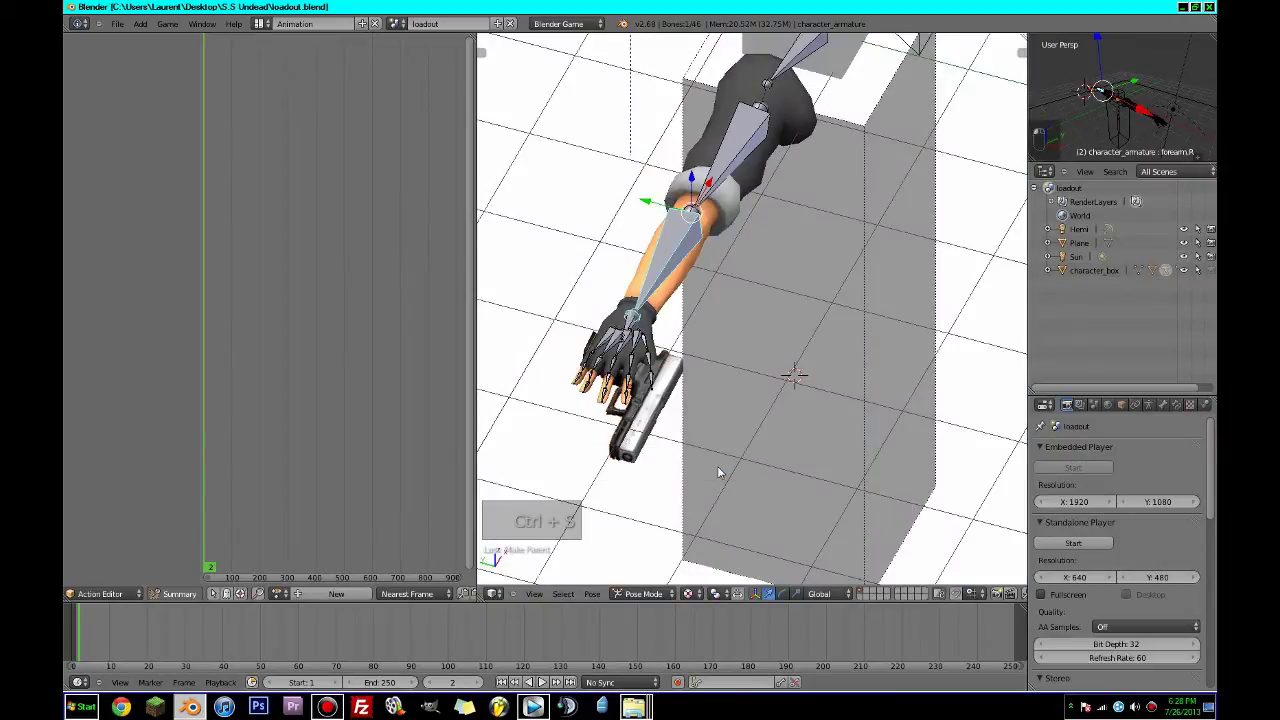
Test-rotate and test-scale the right forearm bone to check whether the pistol follows it in front view.
{"action": "key", "text": "r"}
{"action": "right_click", "coordinate": [768, 229]}
{"action": "middle_click_drag", "start_coordinate": [740, 288], "coordinate": [655, 387], "text": "shift"}
{"action": "key", "text": "KP_1"}
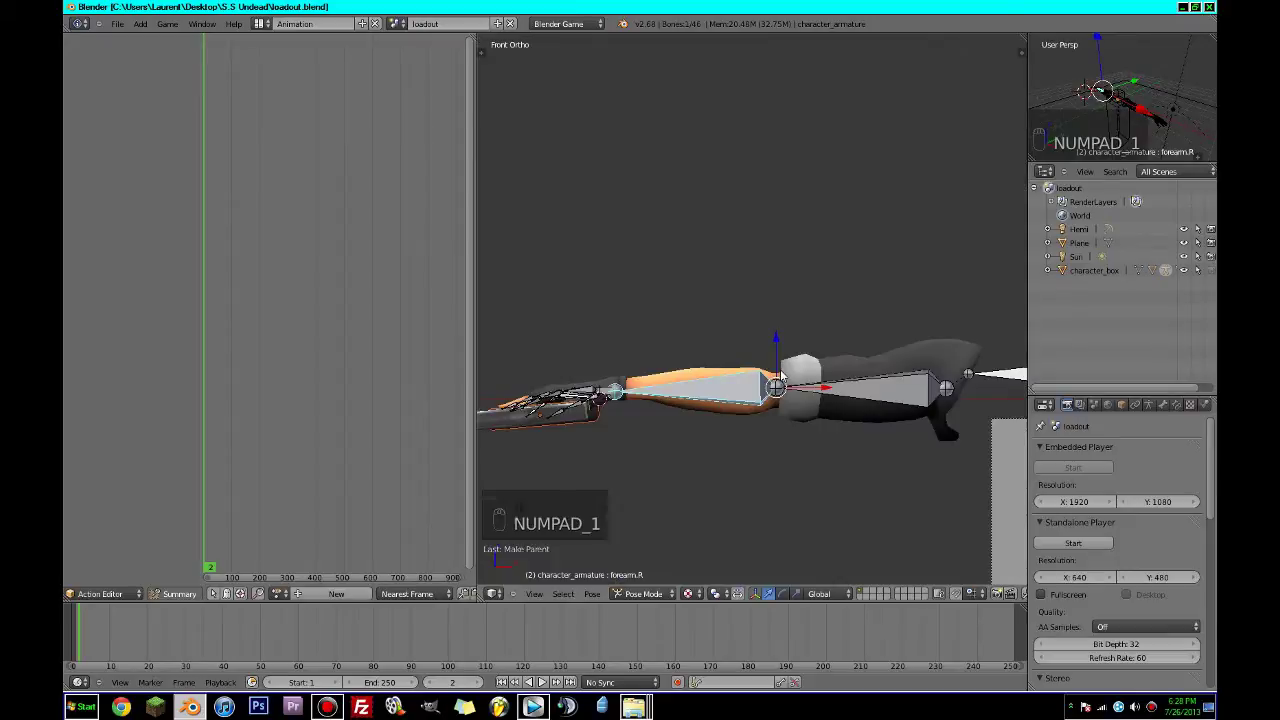
{"action": "middle_click_drag", "start_coordinate": [783, 376], "coordinate": [657, 380], "text": "shift"}
{"action": "scroll", "coordinate": [657, 387], "scroll_direction": "down", "scroll_amount": 4}
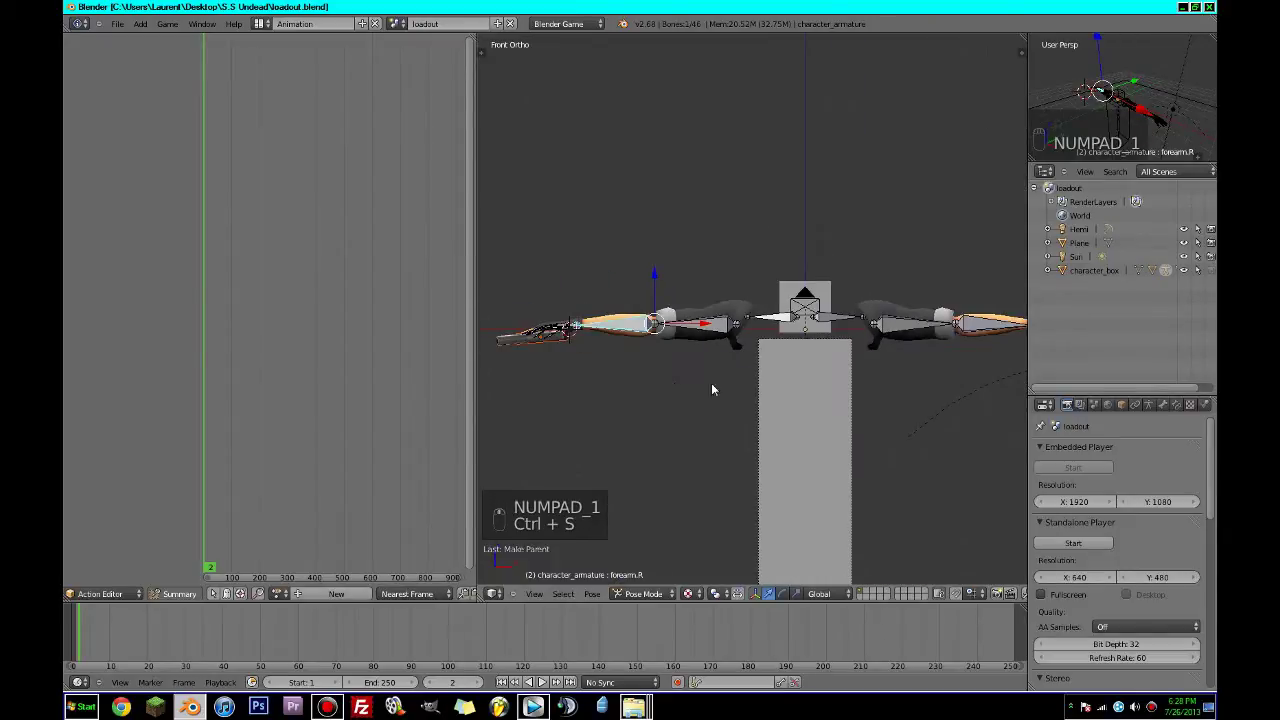
{"action": "scroll", "coordinate": [811, 394], "scroll_direction": "down", "scroll_amount": 5}
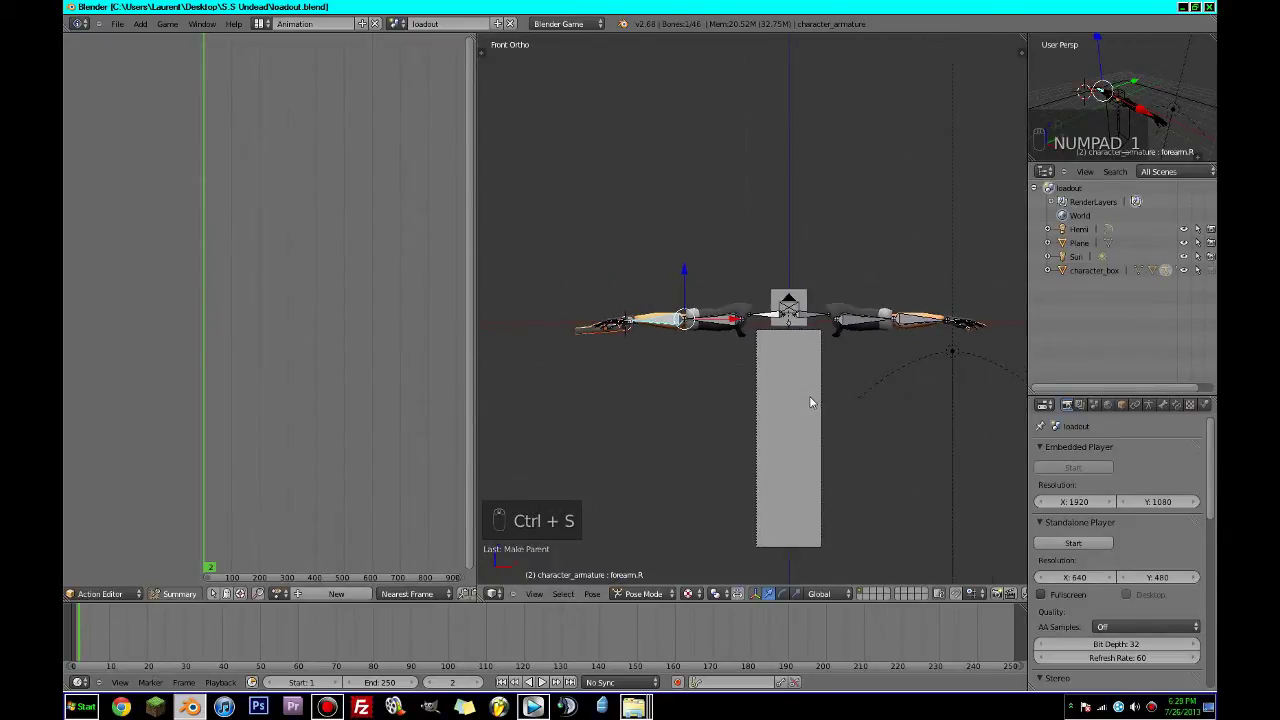
{"action": "scroll", "coordinate": [810, 403], "scroll_direction": "up", "scroll_amount": 5}
{"action": "key", "text": "s"}
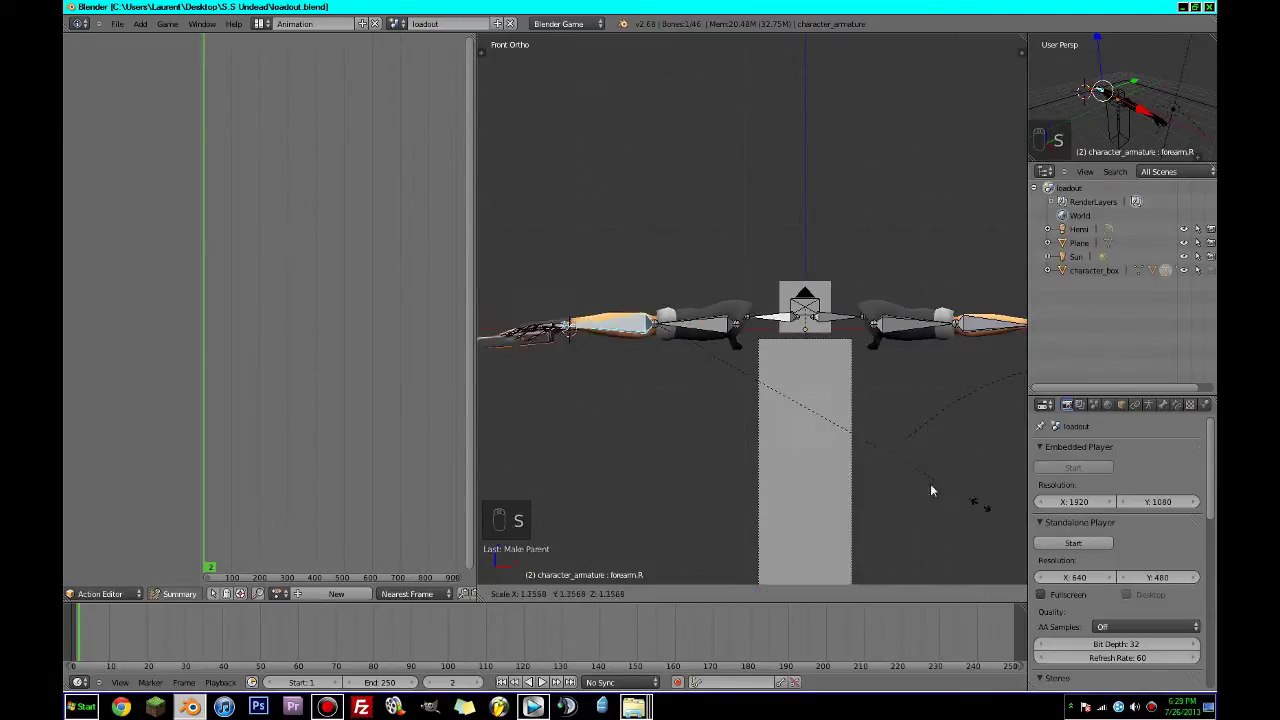
{"action": "right_click", "coordinate": [703, 377]}
Test-move the right forearm, upper arm and shoulder bones to check that the arm and pistol follow.
{"action": "key", "text": "g"}
{"action": "right_click", "coordinate": [712, 338]}
{"action": "right_click", "coordinate": [713, 332]}
{"action": "key", "text": "g"}
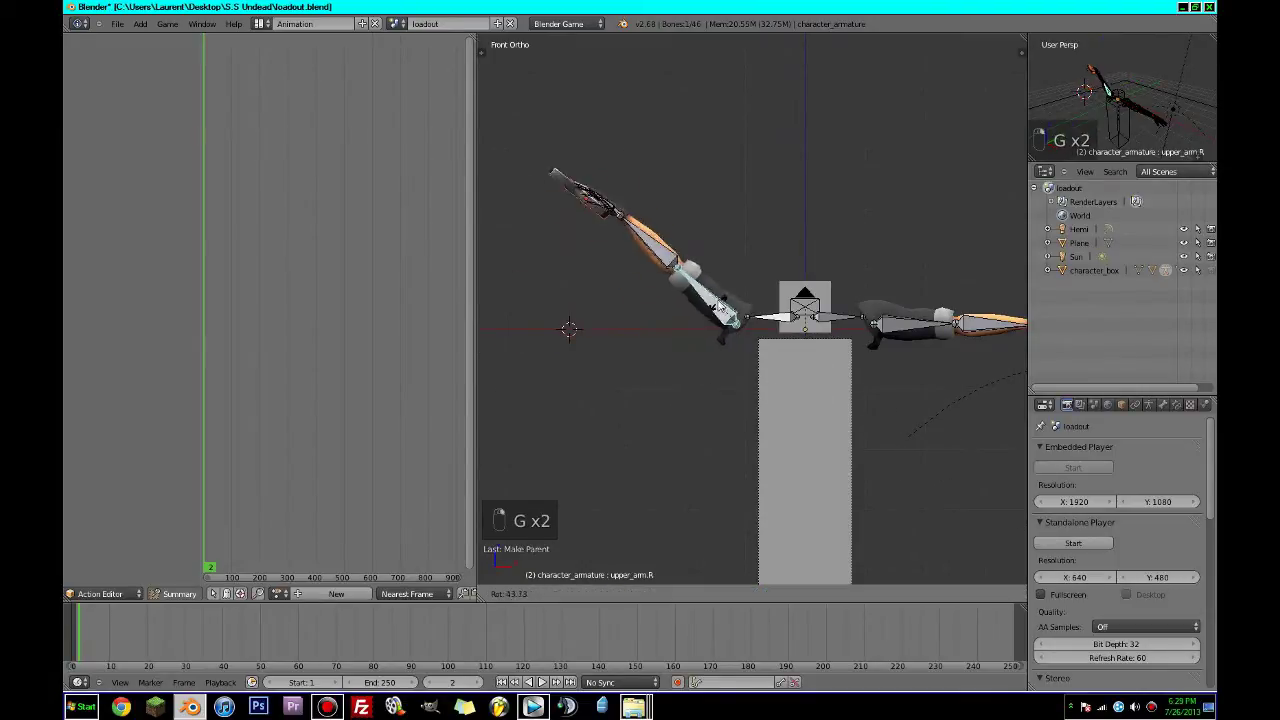
{"action": "right_click", "coordinate": [714, 322]}
{"action": "right_click", "coordinate": [767, 321]}
{"action": "key", "text": "g"}
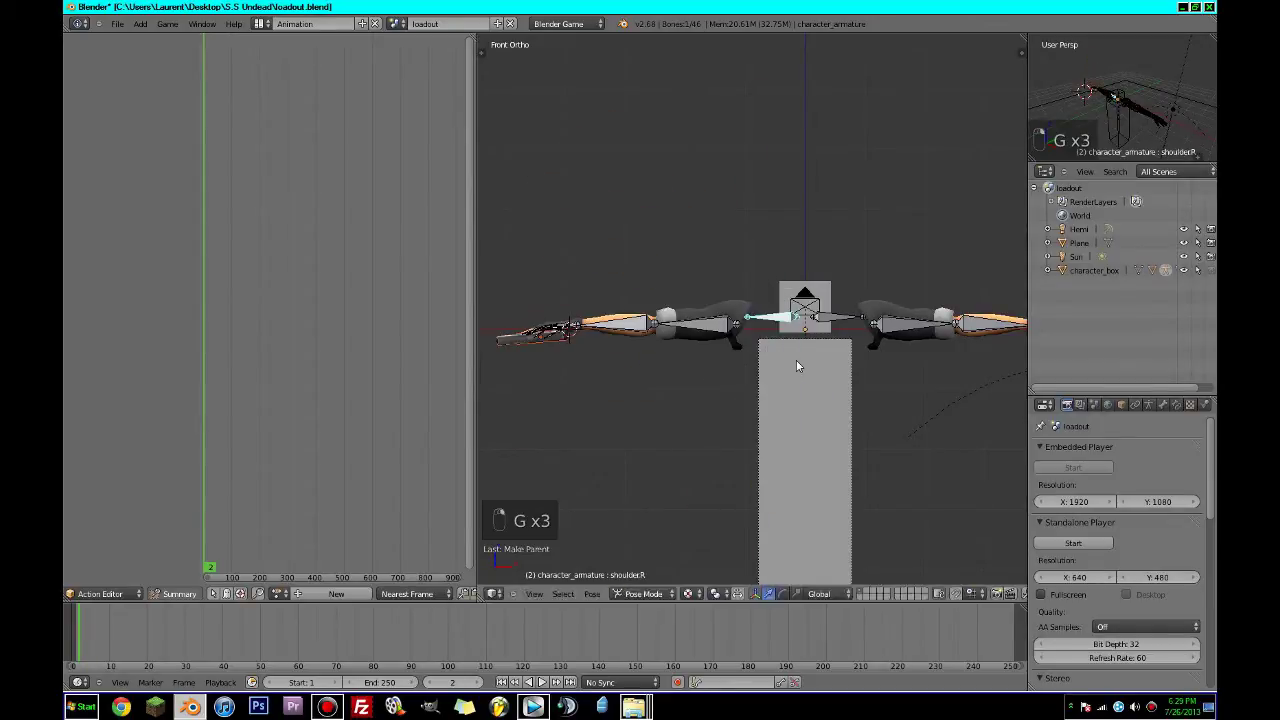
{"action": "right_click", "coordinate": [803, 358]}
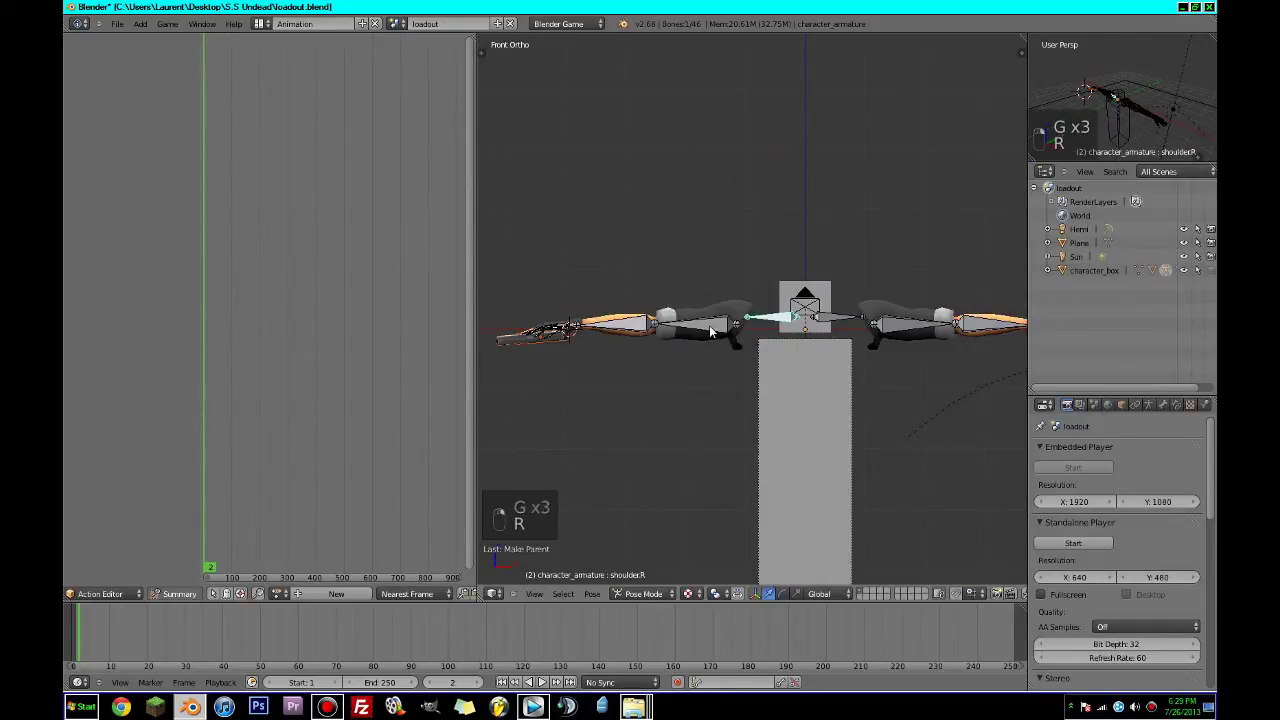
Rotate the right upper arm bone downward in front view, and raise it and the forearm bone forward in left side view.
{"action": "key", "text": "r"}
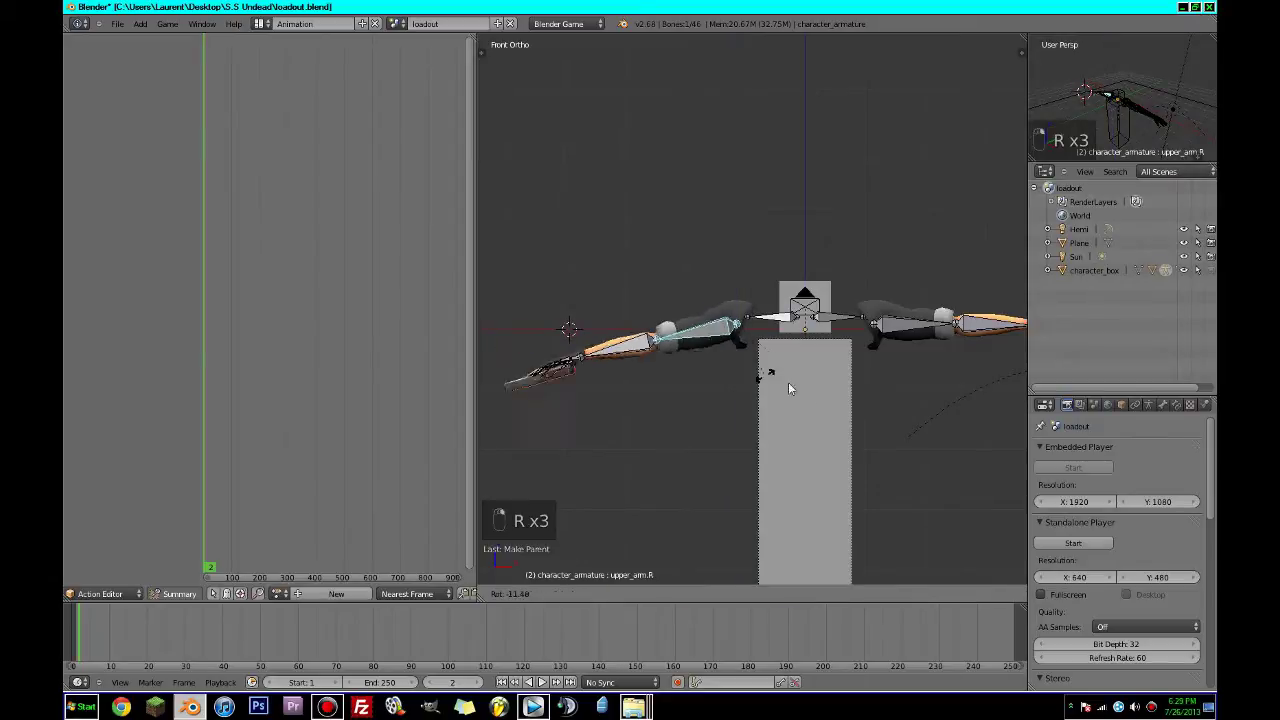
{"action": "left_click", "coordinate": [849, 298]}
{"action": "key", "text": "KP_3"}
{"action": "key", "text": "ctrl+KP_3"}
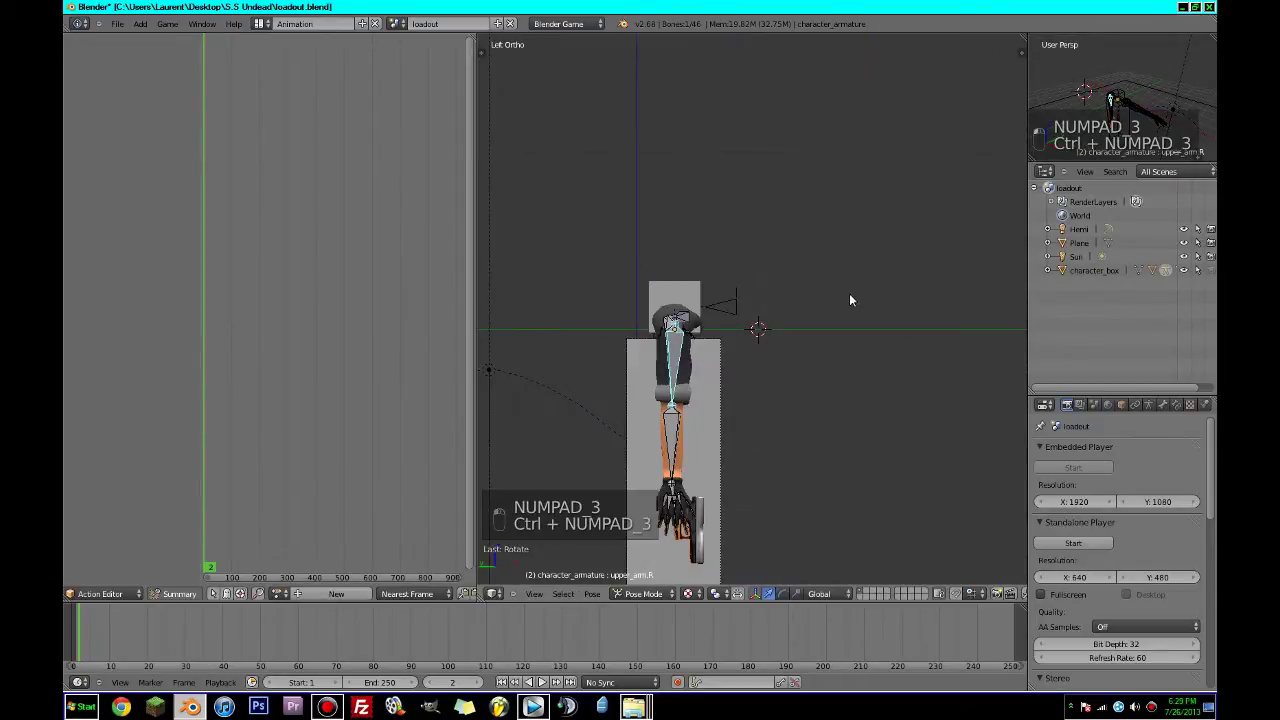
{"action": "scroll", "coordinate": [849, 300], "scroll_direction": "up", "scroll_amount": 2}
{"action": "key", "text": "r"}
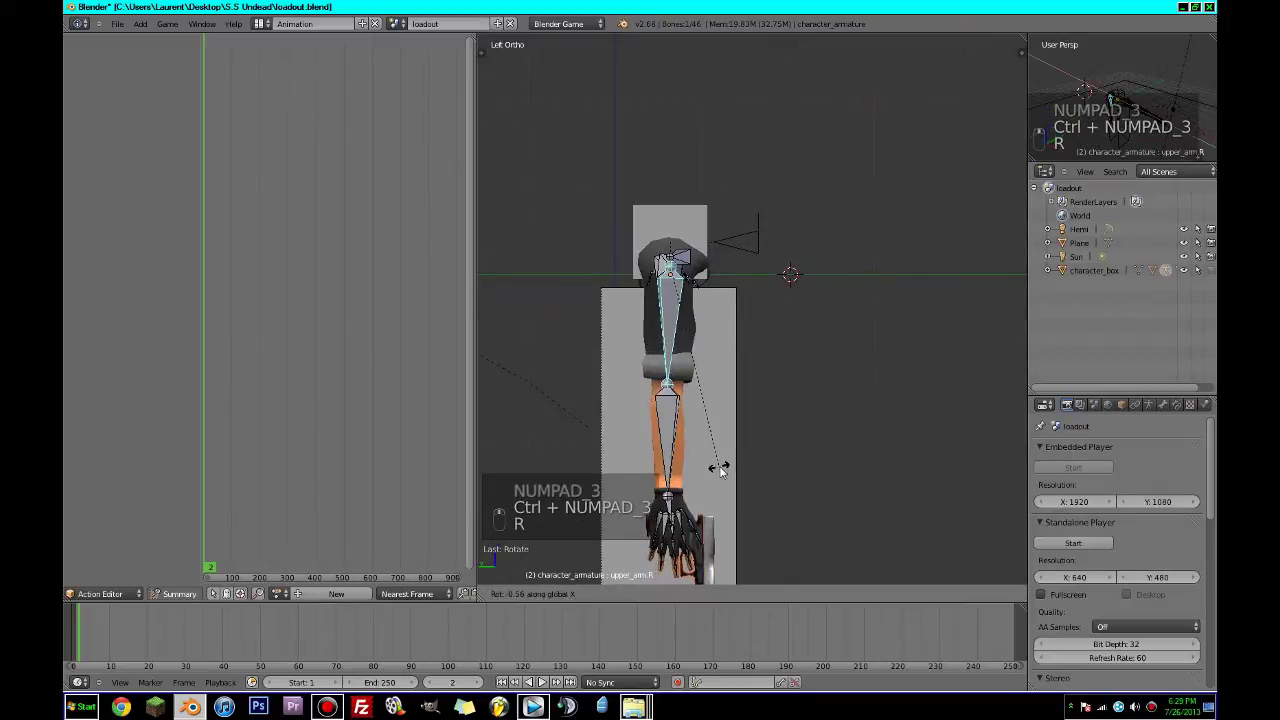
{"action": "left_click", "coordinate": [832, 343]}
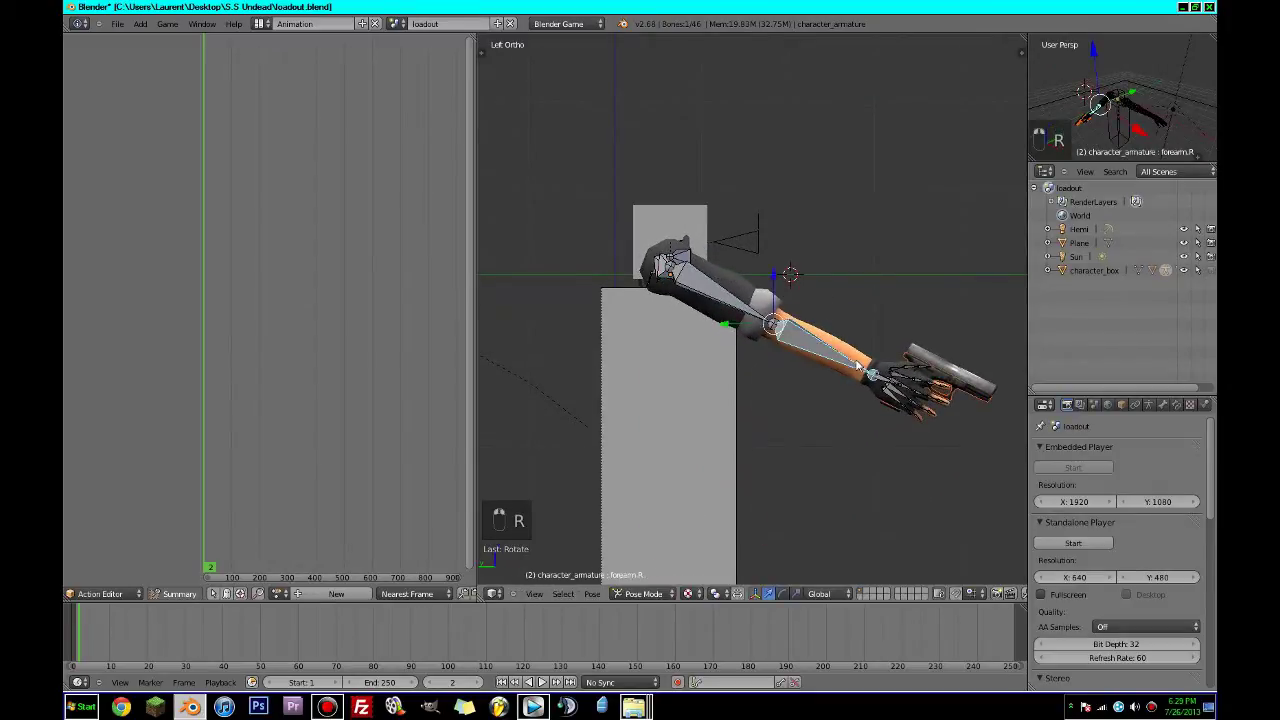
{"action": "key", "text": "r"}
{"action": "left_click", "coordinate": [780, 430]}
Rotate the right upper arm and forearm bones inward toward the camera's line of sight in top view.
{"action": "key", "text": "KP_7"}
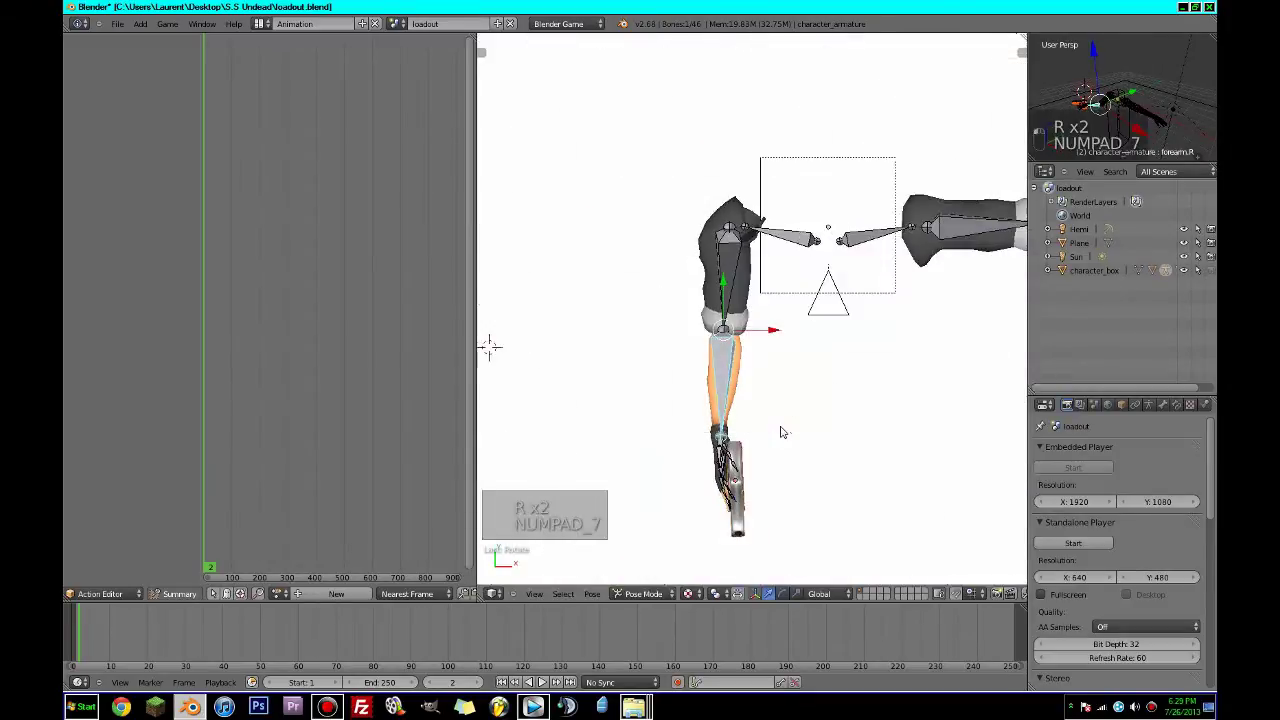
{"action": "key", "text": "r"}
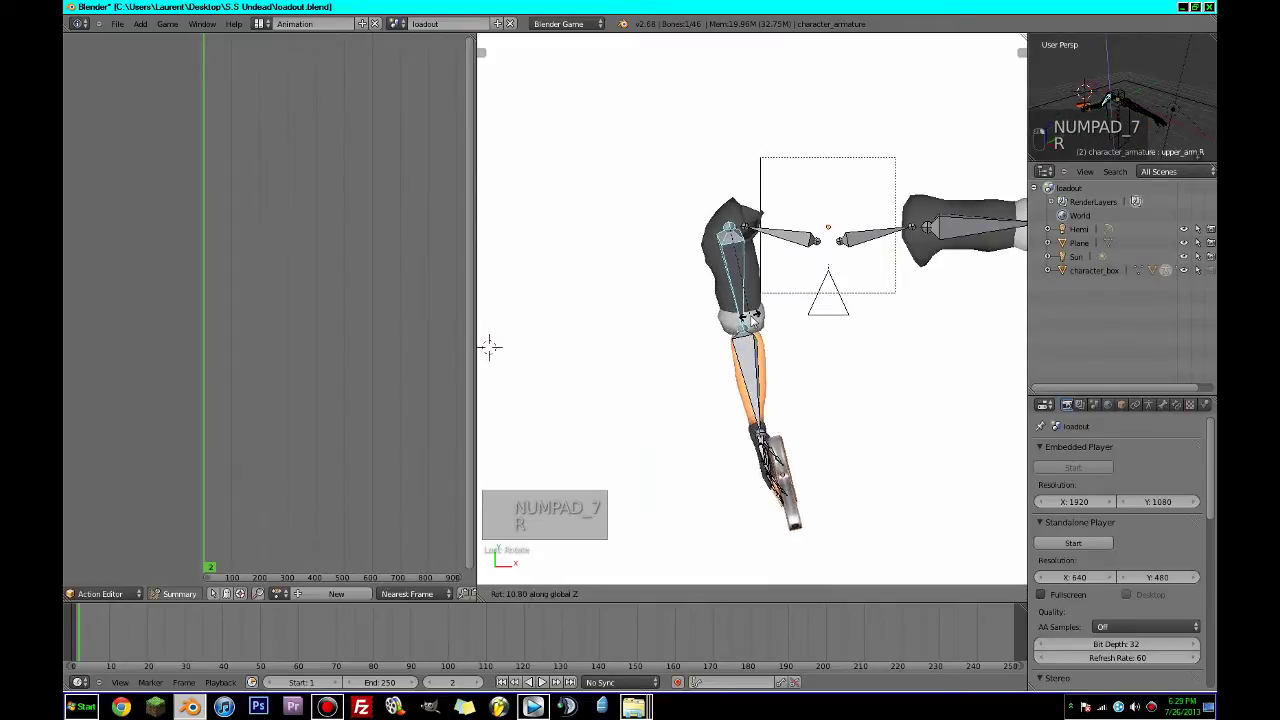
{"action": "left_click", "coordinate": [757, 321]}
{"action": "right_click", "coordinate": [764, 397]}
{"action": "key", "text": "r"}
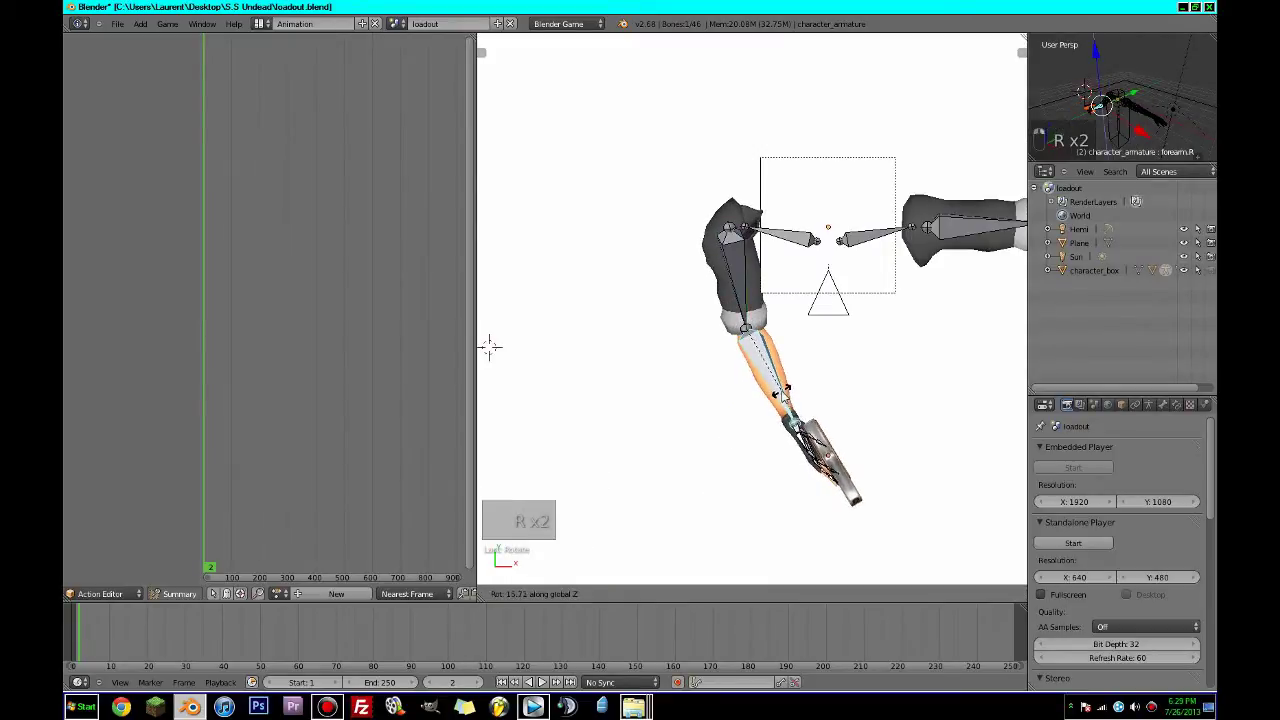
{"action": "left_click", "coordinate": [815, 445]}
Circle-select all the right hand bones in wireframe, rotate them outward around global Z in top view, and save the file.
{"action": "scroll", "coordinate": [815, 447], "scroll_direction": "up", "scroll_amount": 2}
{"action": "middle_click_drag", "start_coordinate": [814, 448], "coordinate": [746, 365], "text": "shift"}
{"action": "scroll", "coordinate": [758, 372], "scroll_direction": "up", "scroll_amount": 2}
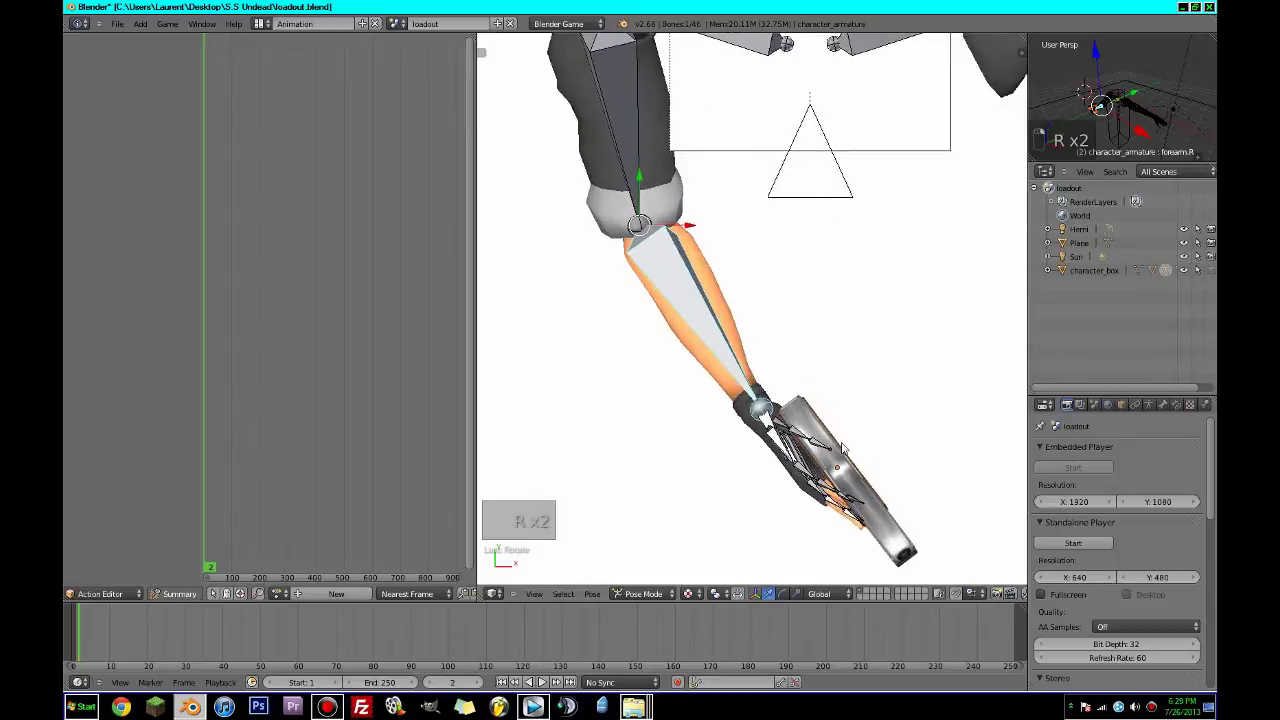
{"action": "middle_click_drag", "start_coordinate": [847, 444], "coordinate": [811, 389], "text": "shift"}
{"action": "scroll", "coordinate": [813, 420], "scroll_direction": "up", "scroll_amount": 1}
{"action": "key", "text": "z"}
{"action": "key", "text": "a"}
{"action": "key", "text": "c"}
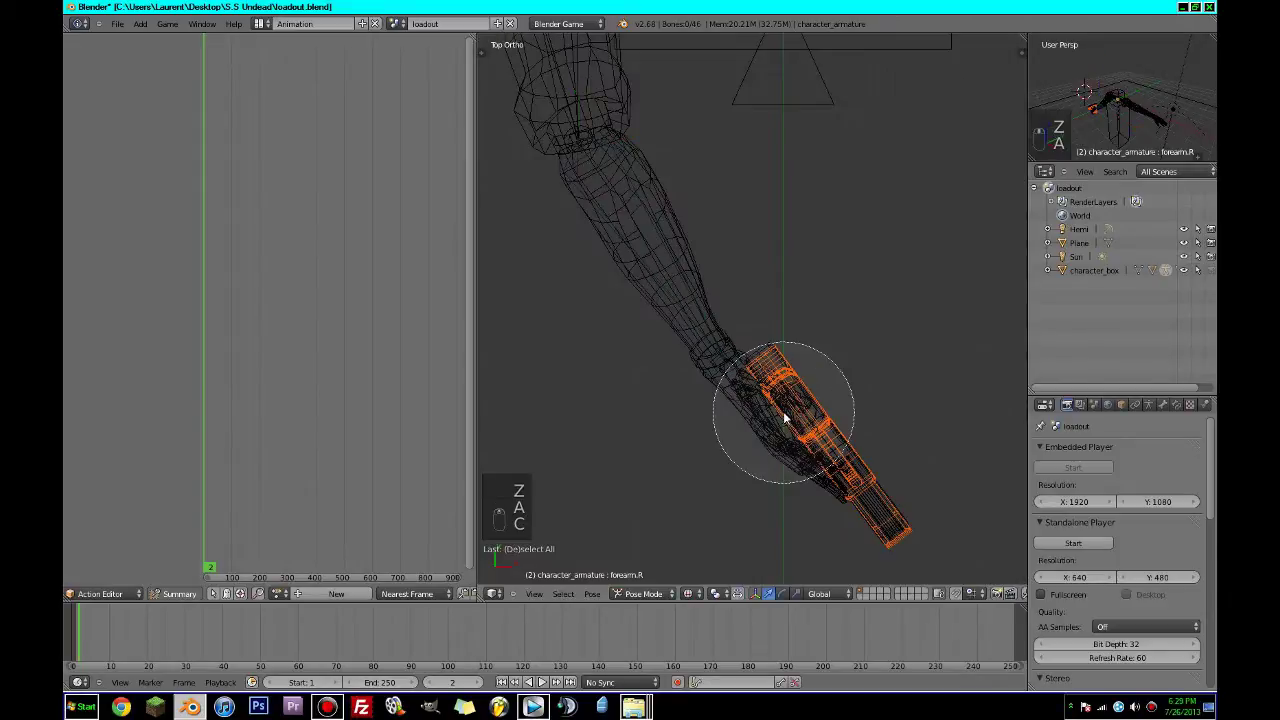
{"action": "key", "text": "a"}
{"action": "key", "text": "a"}
{"action": "key", "text": "c"}
{"action": "mouse_move", "coordinate": [758, 348]}
{"action": "left_mouse_down"}
{"action": "mouse_move", "coordinate": [750, 394]}
{"action": "mouse_move", "coordinate": [849, 476]}
{"action": "mouse_move", "coordinate": [801, 468]}
{"action": "left_mouse_up"}
{"action": "middle_click", "coordinate": [603, 188]}
{"action": "right_click", "coordinate": [602, 182]}
{"action": "key", "text": "r"}
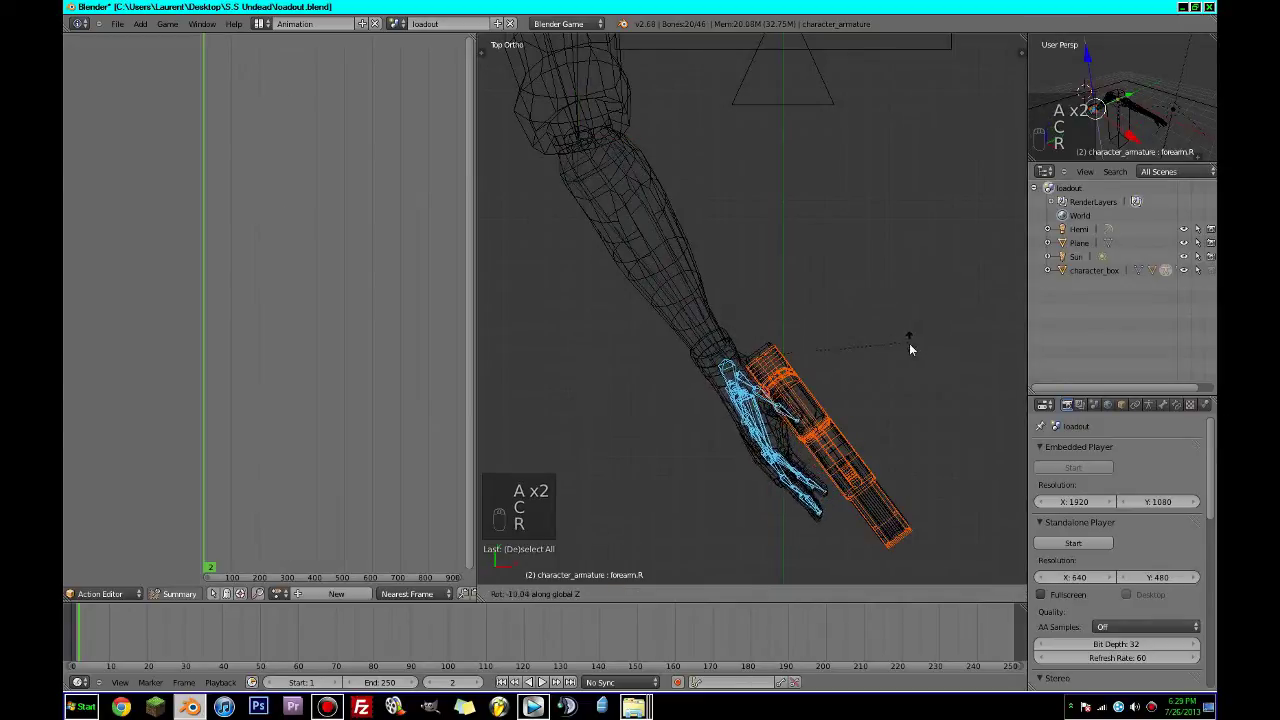
{"action": "left_click", "coordinate": [838, 392]}
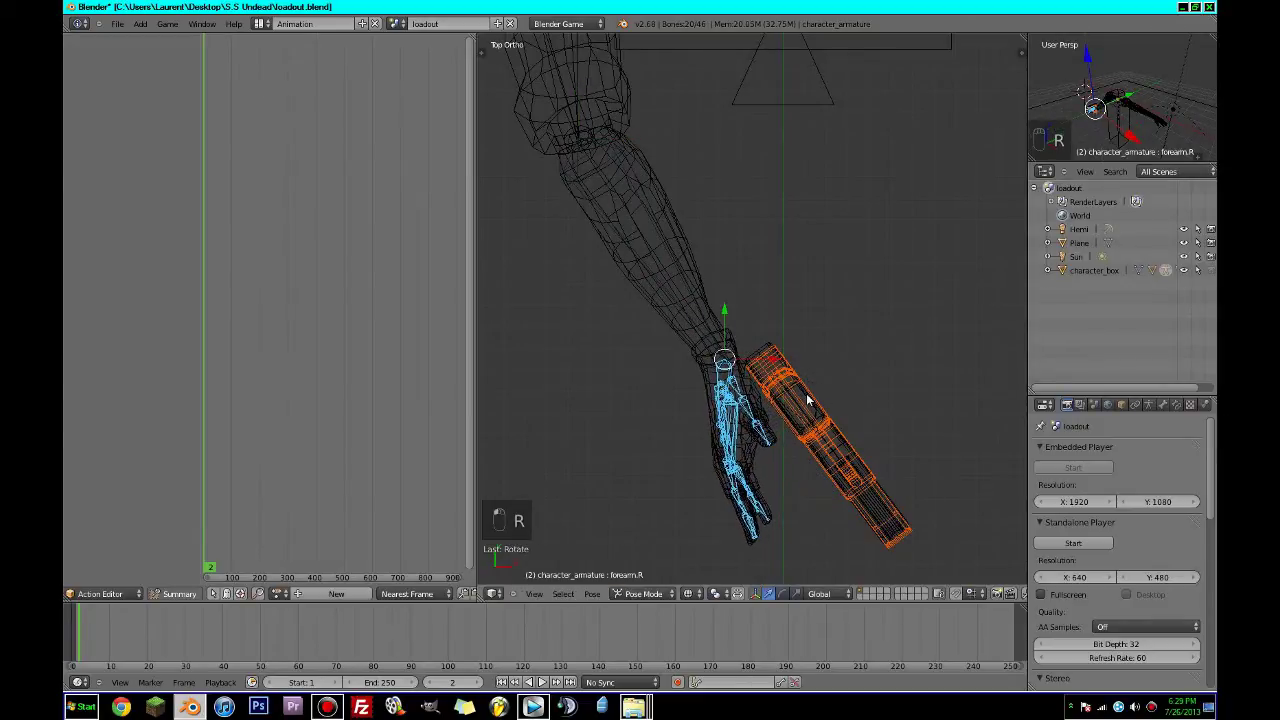
{"action": "key", "text": "ctrl+s"}
Rotate the pistol about -37° around global Z so it points straight forward, and move it into the right hand's grip.
{"action": "right_click", "coordinate": [818, 432]}
{"action": "key", "text": "r"}
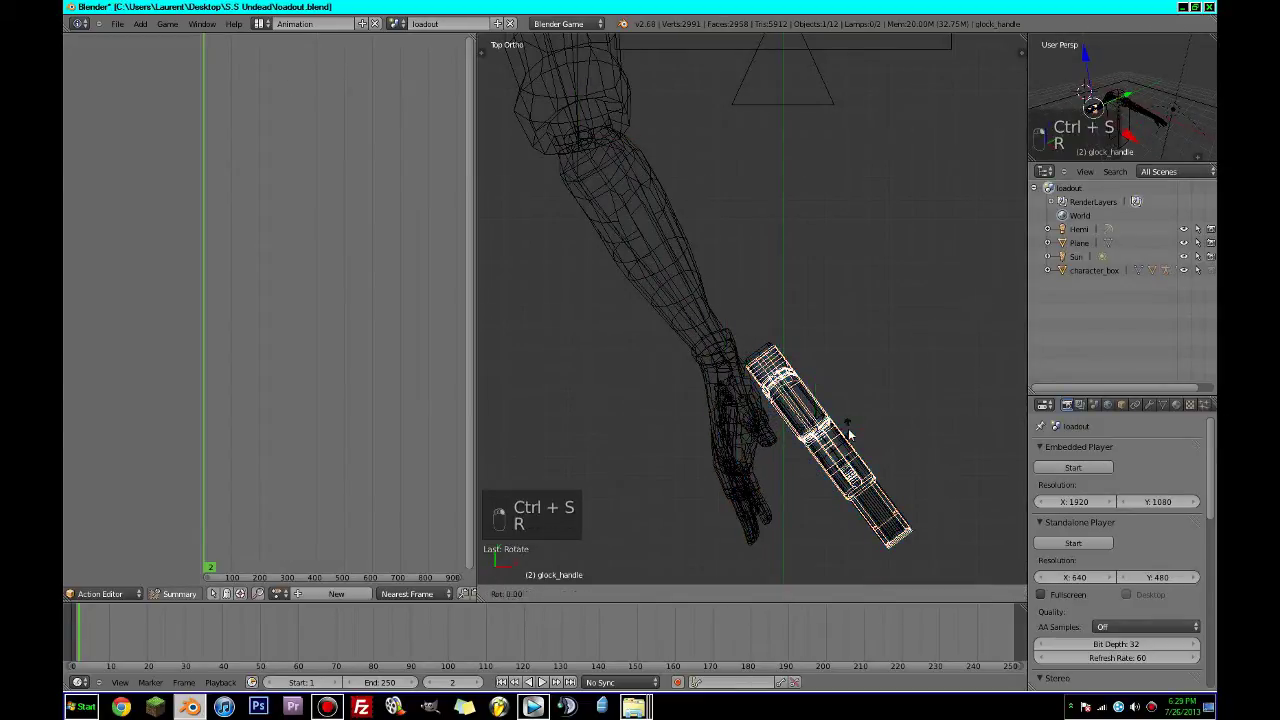
{"action": "left_click", "coordinate": [855, 445]}
{"action": "key", "text": "alt+r"}
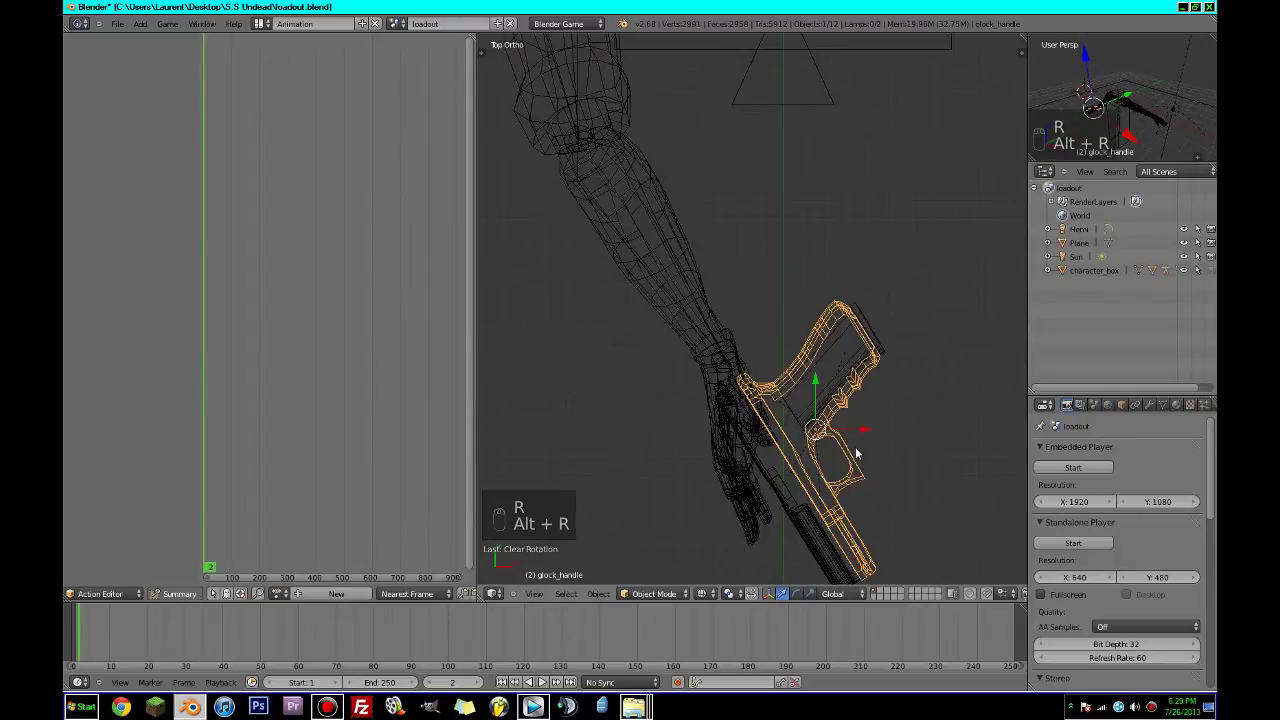
{"action": "key", "text": "ctrl+z"}
{"action": "key", "text": "r"}
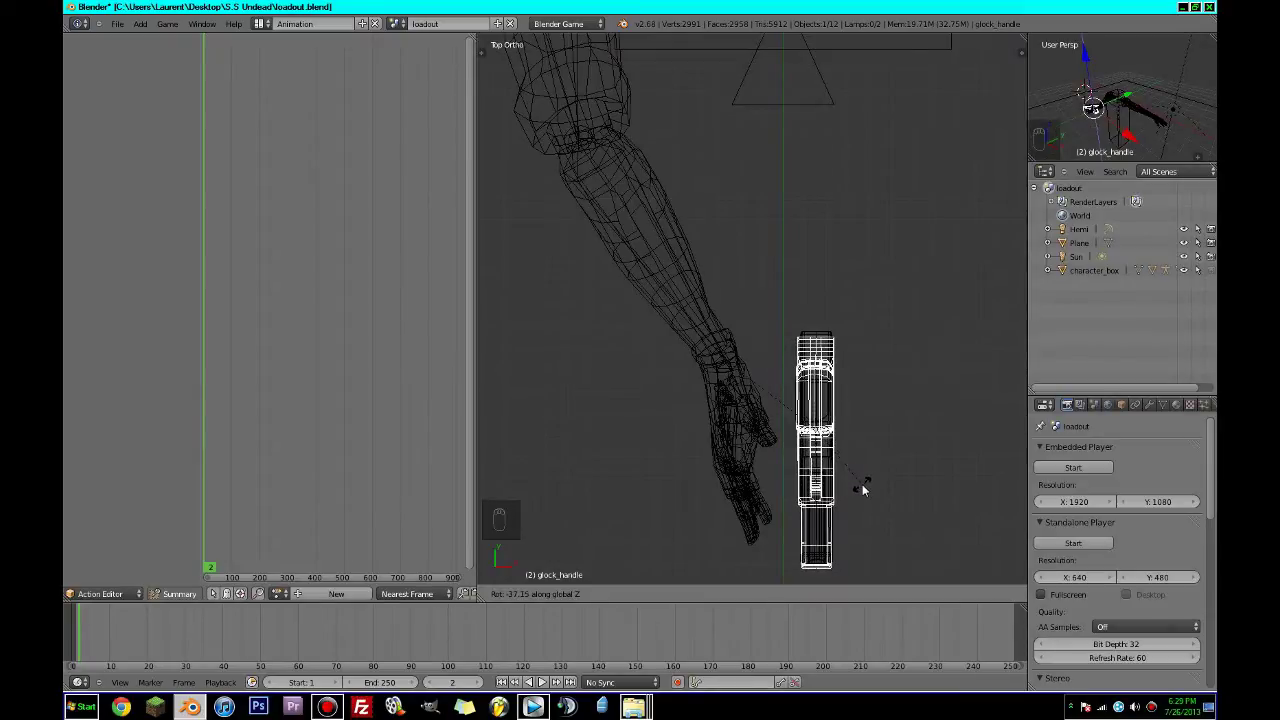
{"action": "left_click", "coordinate": [864, 489]}
{"action": "left_click_drag", "start_coordinate": [862, 435], "coordinate": [820, 436]}
{"action": "key", "text": "z"}
{"action": "mouse_move", "coordinate": [820, 436]}
{"action": "middle_mouse_down"}
{"action": "mouse_move", "coordinate": [730, 412]}
{"action": "mouse_move", "coordinate": [699, 328]}
{"action": "middle_mouse_up"}
{"action": "left_click_drag", "start_coordinate": [702, 314], "coordinate": [622, 345]}
{"action": "middle_click_drag", "start_coordinate": [622, 345], "coordinate": [601, 246]}
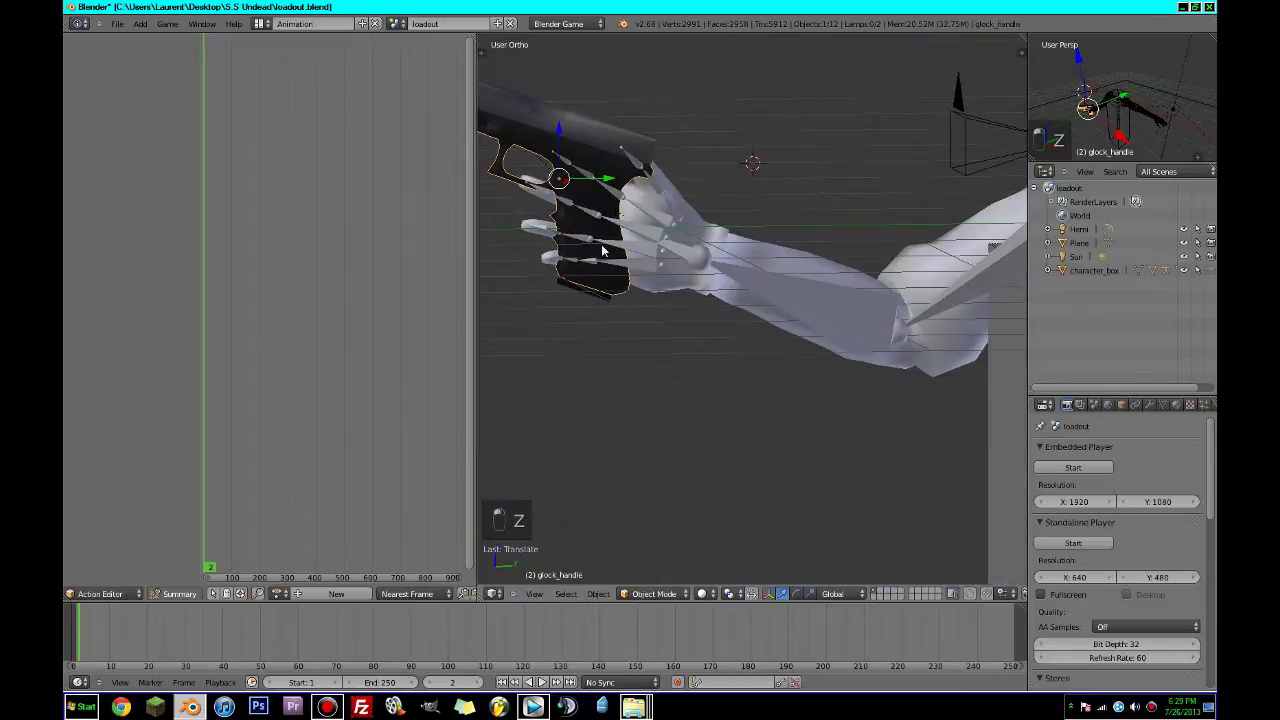
Rotate the pistol about 19.5° in left side view to level its barrel.
{"action": "key", "text": "KP_3"}
{"action": "key", "text": "KP_1"}
{"action": "key", "text": "ctrl+KP_3"}
{"action": "scroll", "coordinate": [600, 249], "scroll_direction": "down", "scroll_amount": 2}
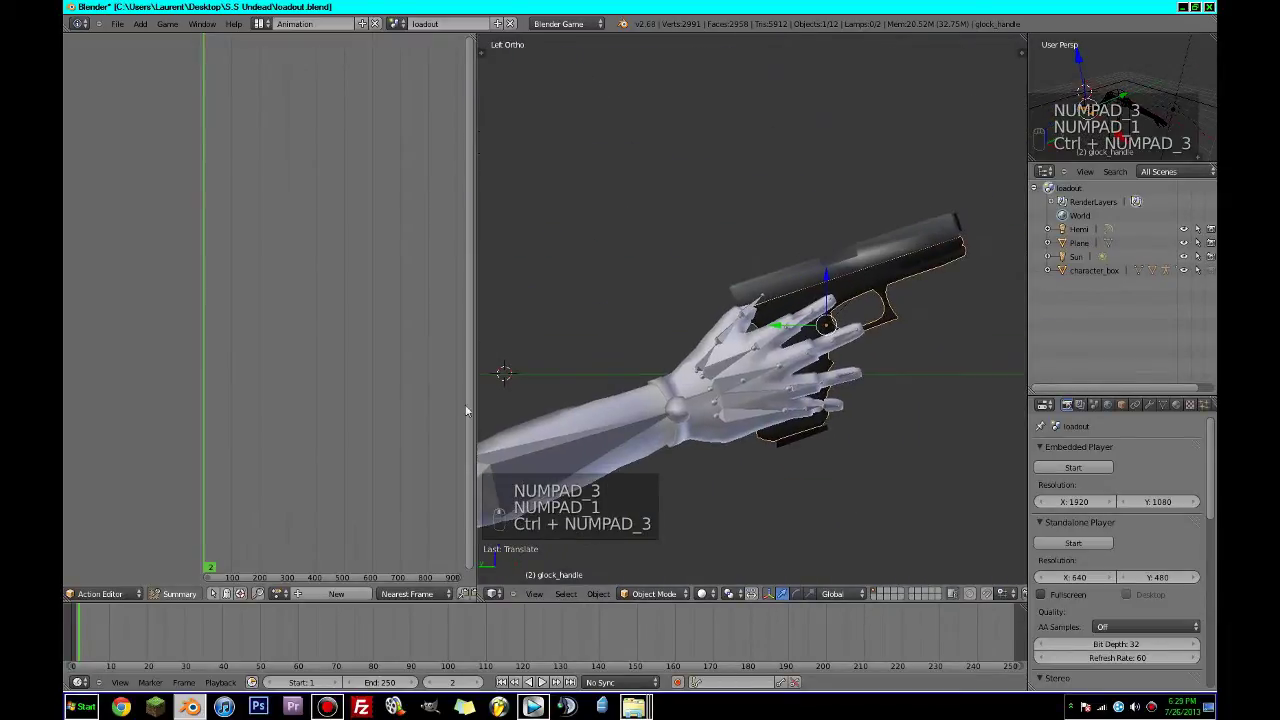
{"action": "key", "text": "r"}
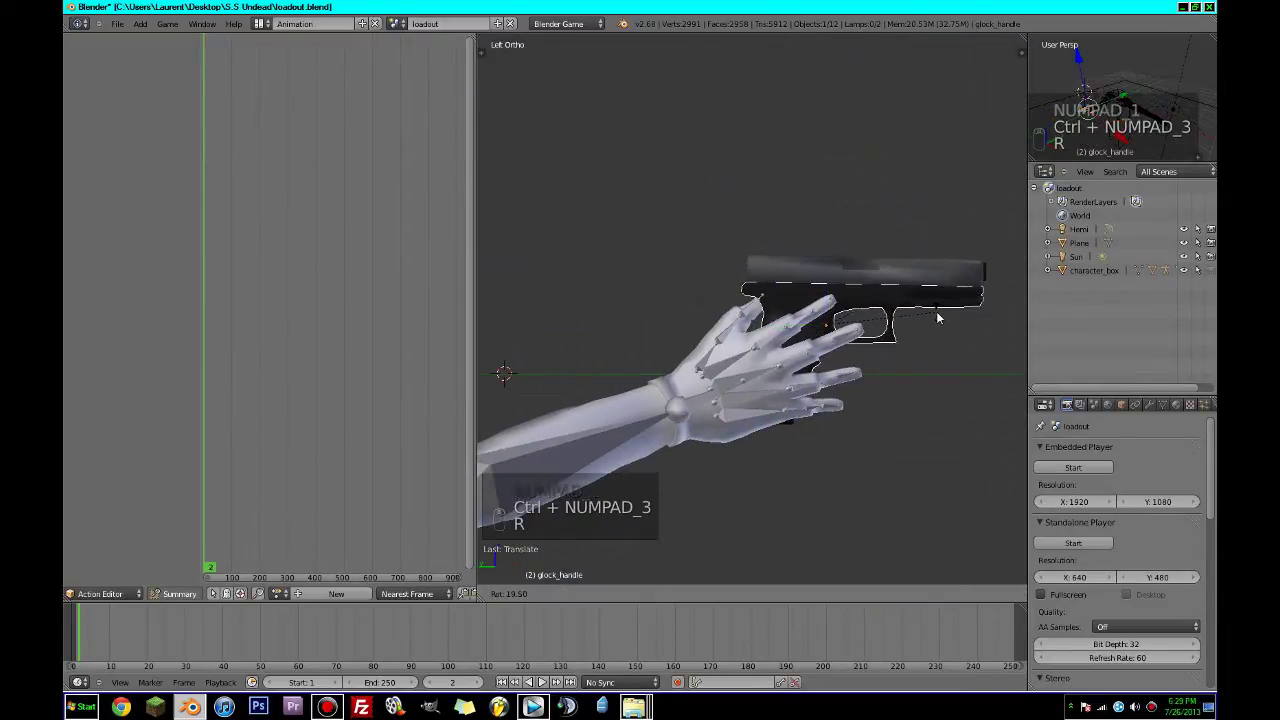
{"action": "left_click", "coordinate": [937, 316]}
Move the pistol to the outer side of the right hand in camera view and save the file.
{"action": "key", "text": "KP_0"}
{"action": "key", "text": "g"}
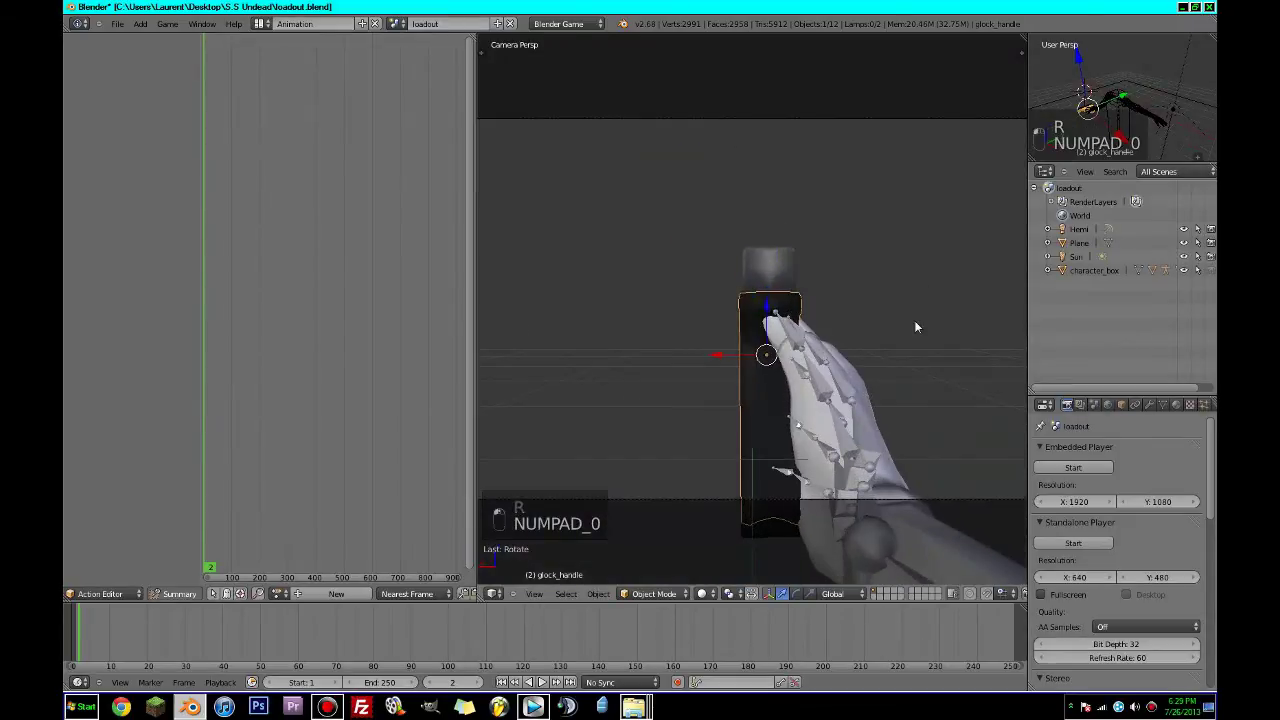
{"action": "left_click", "coordinate": [1056, 404]}
{"action": "scroll", "coordinate": [814, 402], "scroll_direction": "down", "scroll_amount": 3}
{"action": "middle_click_drag", "start_coordinate": [814, 402], "coordinate": [787, 429], "text": "shift"}
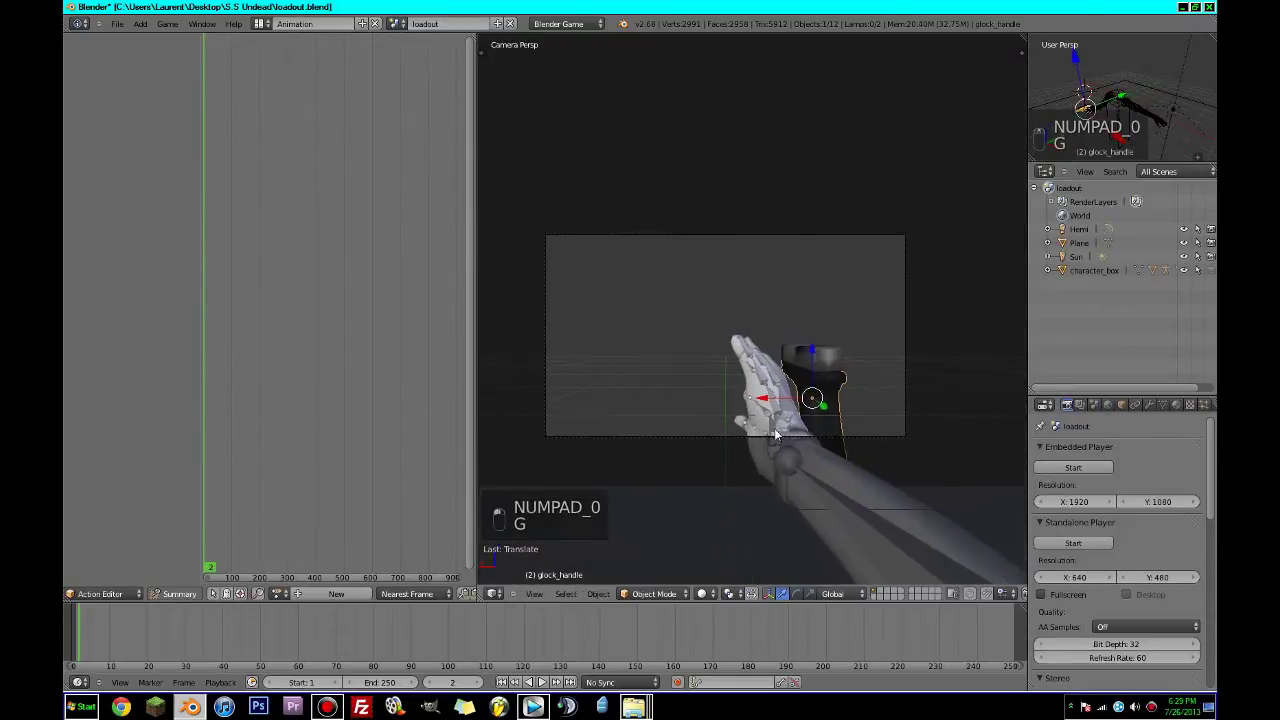
{"action": "scroll", "coordinate": [787, 430], "scroll_direction": "up", "scroll_amount": 2}
{"action": "scroll", "coordinate": [788, 435], "scroll_direction": "down", "scroll_amount": 2}
{"action": "scroll", "coordinate": [800, 432], "scroll_direction": "up", "scroll_amount": 1}
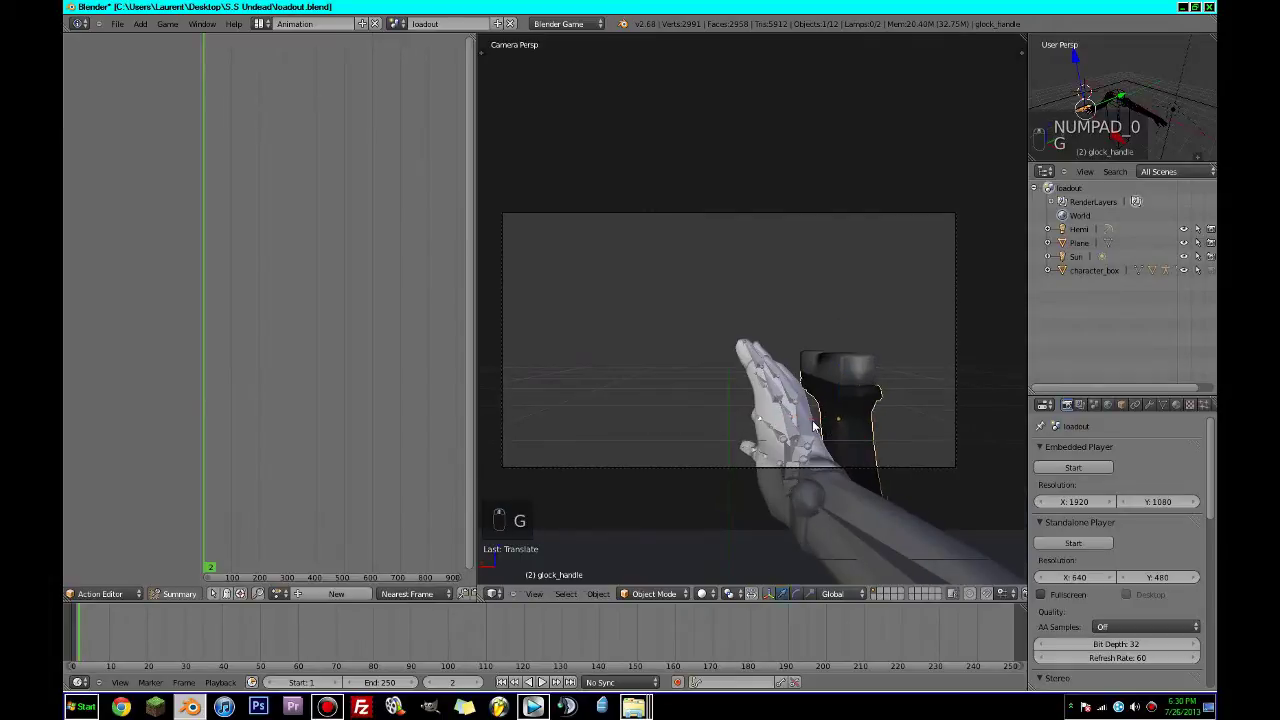
{"action": "key", "text": "g"}
{"action": "left_click", "coordinate": [820, 432]}
{"action": "key", "text": "ctrl+s"}
{"action": "scroll", "coordinate": [824, 438], "scroll_direction": "down", "scroll_amount": 1}
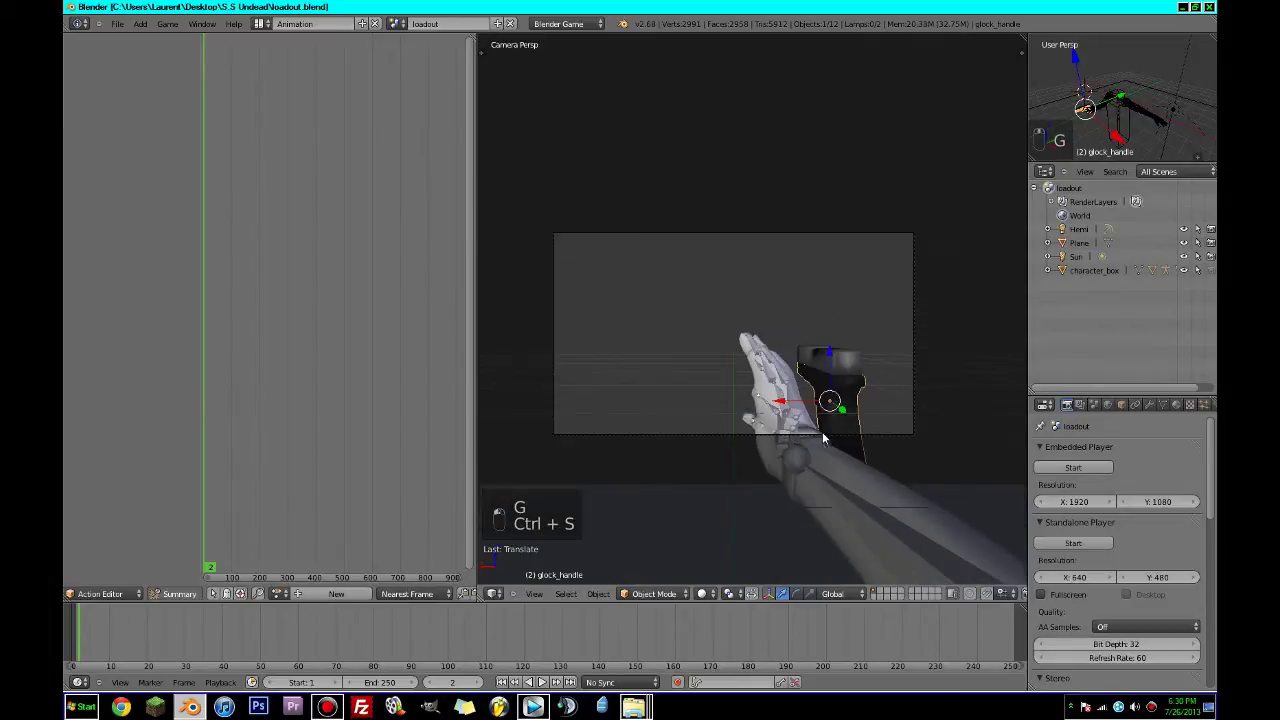
Switch the viewport to textured shading and test-rotate the right forearm bone around Z in top view.
{"action": "key", "text": "KP_7"}
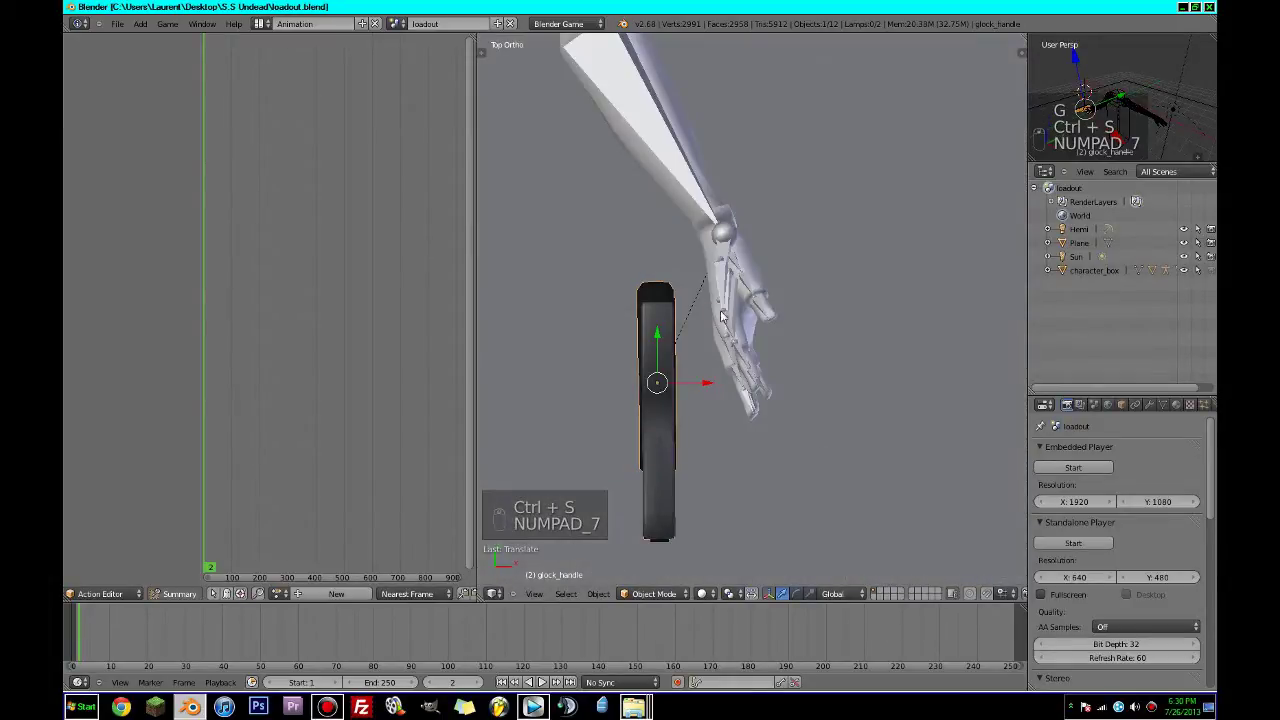
{"action": "left_click", "coordinate": [706, 593]}
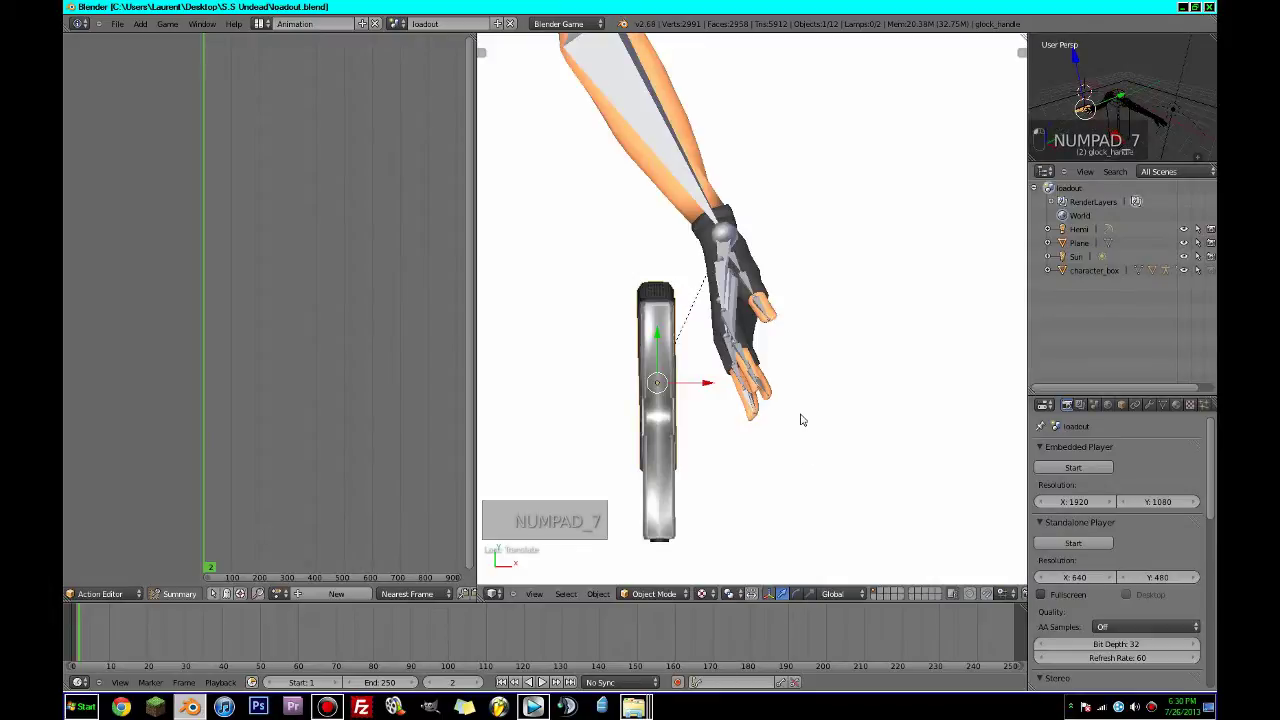
{"action": "middle_click_drag", "start_coordinate": [803, 421], "coordinate": [848, 527], "text": "shift"}
{"action": "right_click", "coordinate": [721, 243]}
{"action": "key", "text": "r"}
{"action": "key", "text": "z"}
{"action": "left_click", "coordinate": [920, 335]}
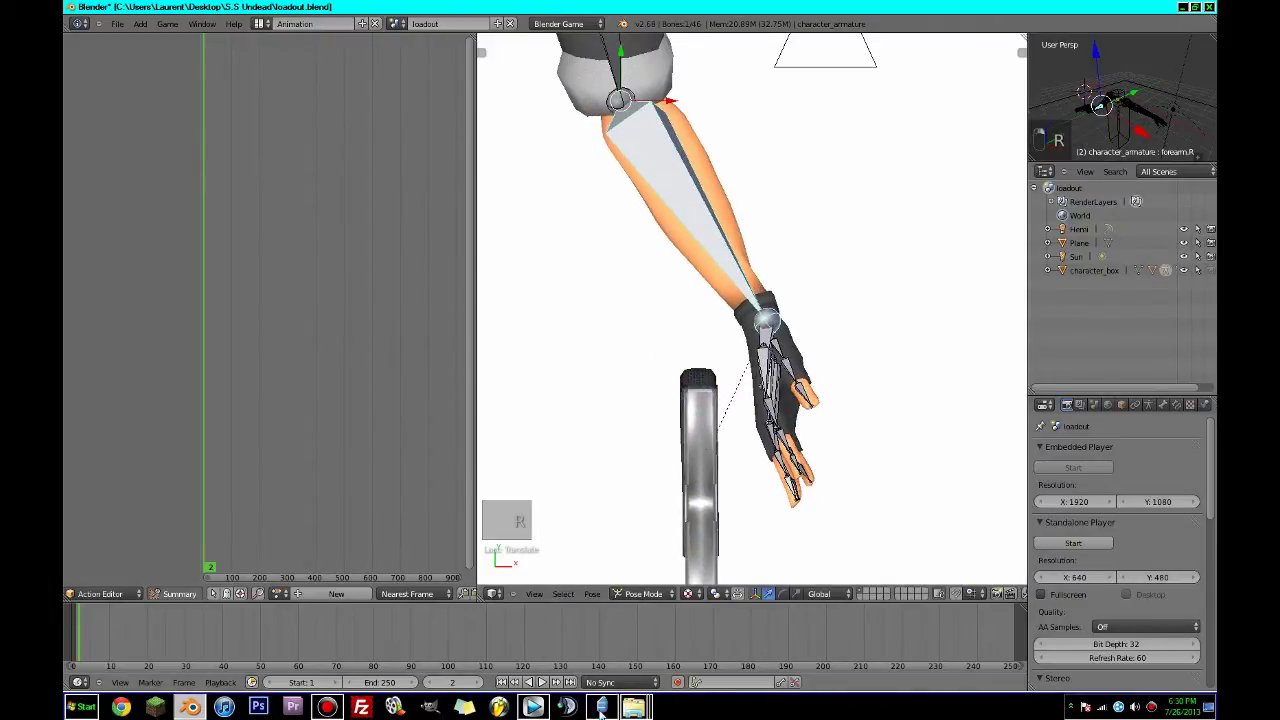
{"action": "left_click", "coordinate": [327, 707]}
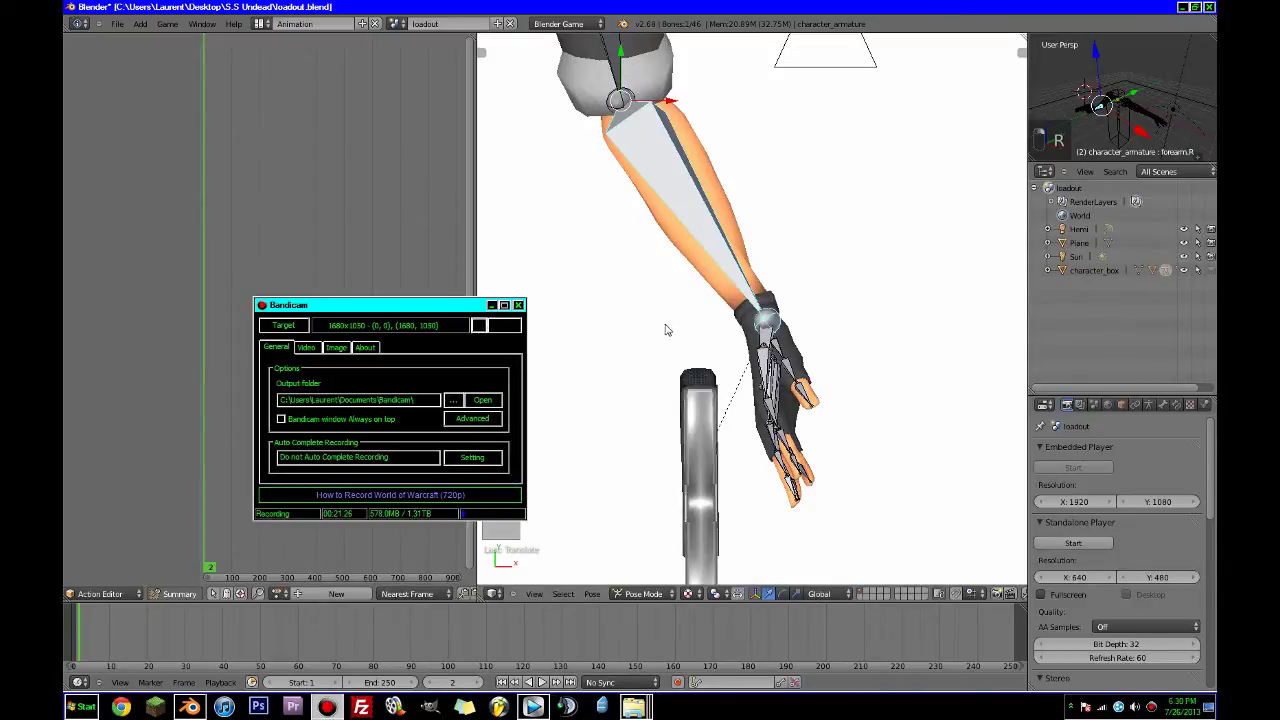
{"action": "left_click", "coordinate": [800, 9]}
{"action": "scroll", "coordinate": [785, 350], "scroll_direction": "up", "scroll_amount": 2}
{"action": "scroll", "coordinate": [785, 350], "scroll_direction": "down", "scroll_amount": 2}
{"action": "scroll", "coordinate": [785, 350], "scroll_direction": "up", "scroll_amount": 2}
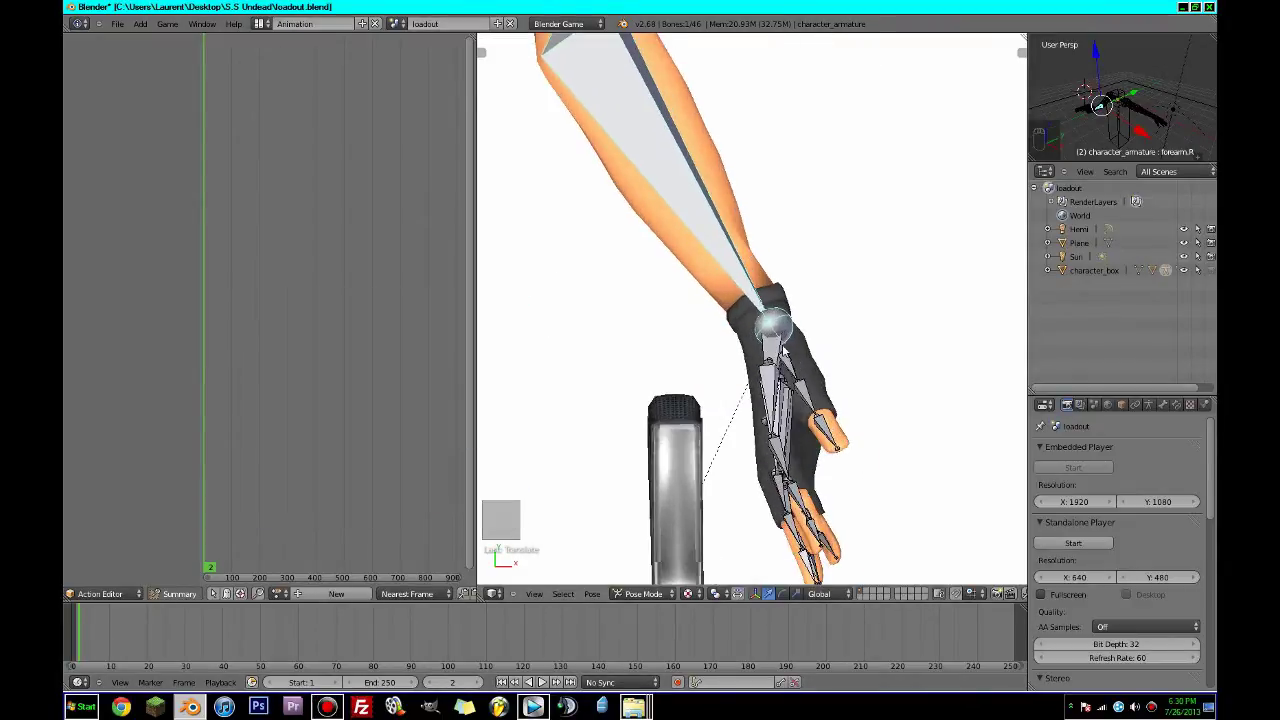
{"action": "scroll", "coordinate": [764, 400], "scroll_direction": "down", "scroll_amount": 2}
Return to object mode and unparent the pistol from the armature with Clear and Keep Transformation.
{"action": "middle_click_drag", "start_coordinate": [713, 441], "coordinate": [646, 401]}
{"action": "key", "text": "ctrl+Tab"}
{"action": "right_click", "coordinate": [670, 410]}
{"action": "key", "text": "alt+space"}
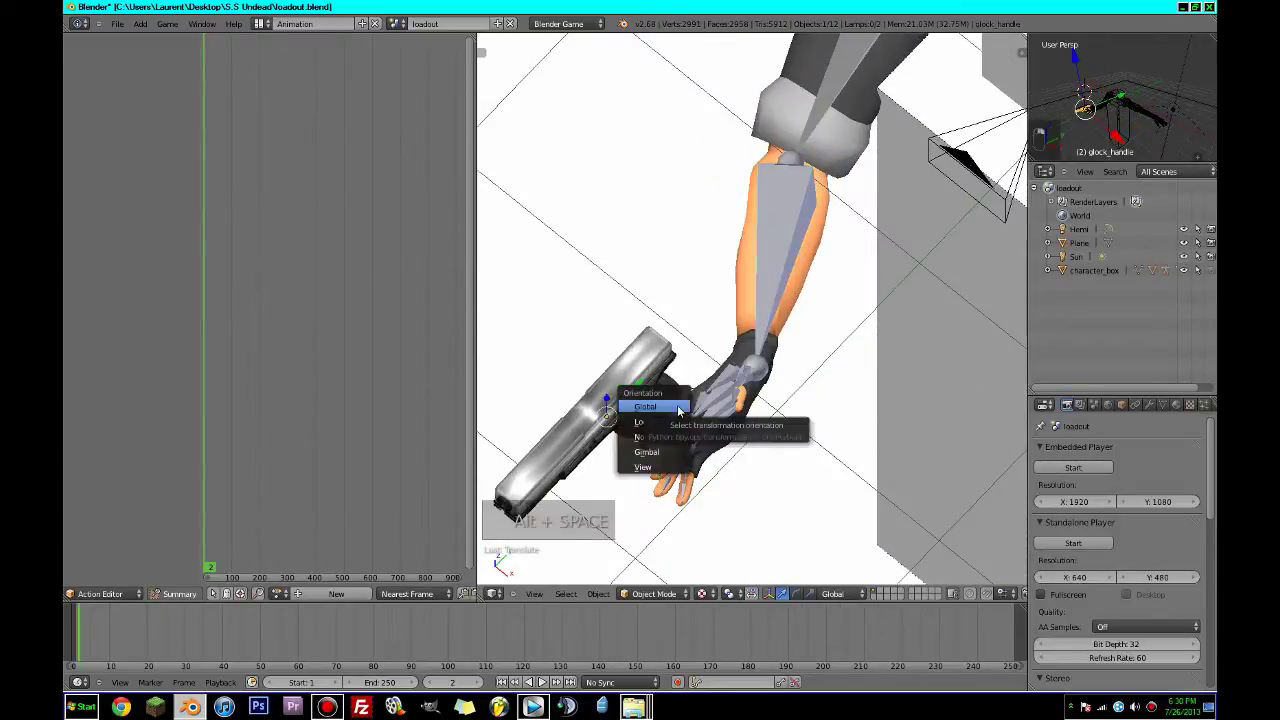
{"action": "left_click", "coordinate": [678, 411]}
{"action": "key", "text": "alt+p"}
{"action": "key", "text": "alt+p"}
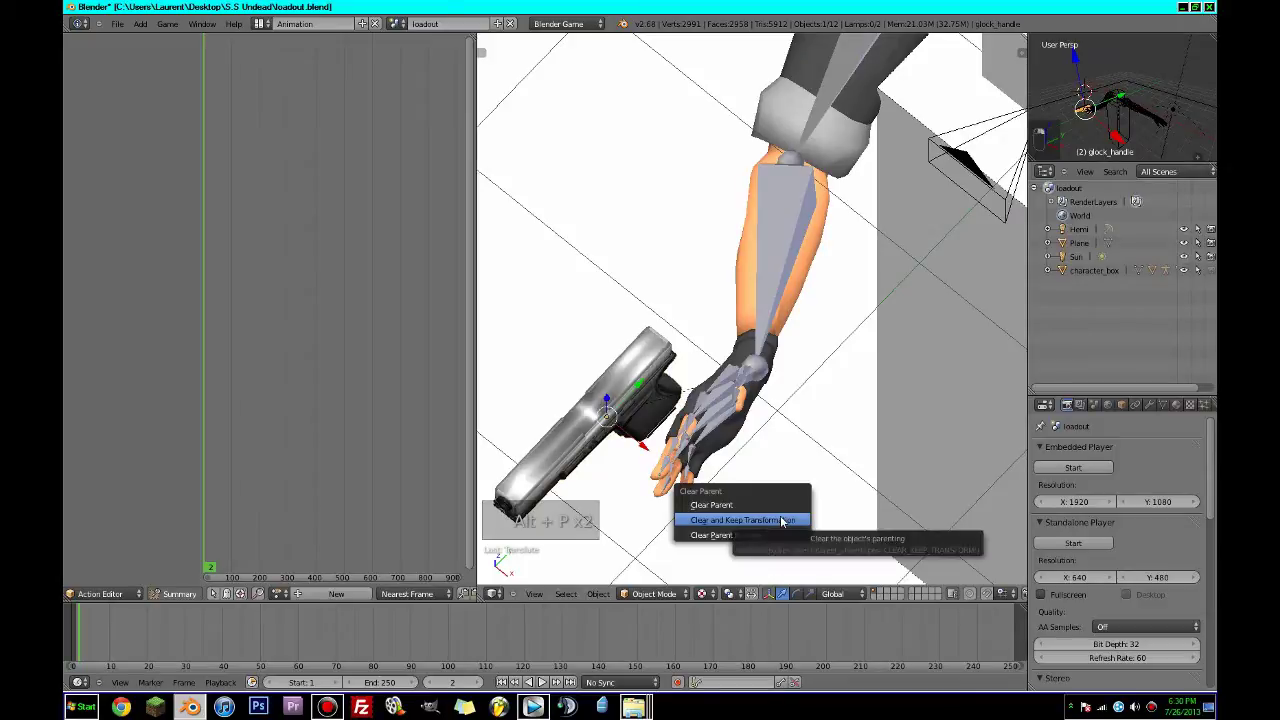
{"action": "left_click", "coordinate": [783, 521]}
{"action": "middle_click_drag", "start_coordinate": [803, 517], "coordinate": [651, 451]}
Rotate the right forearm bone in top view to swing the hand over to the pistol.
{"action": "key", "text": "KP_7"}
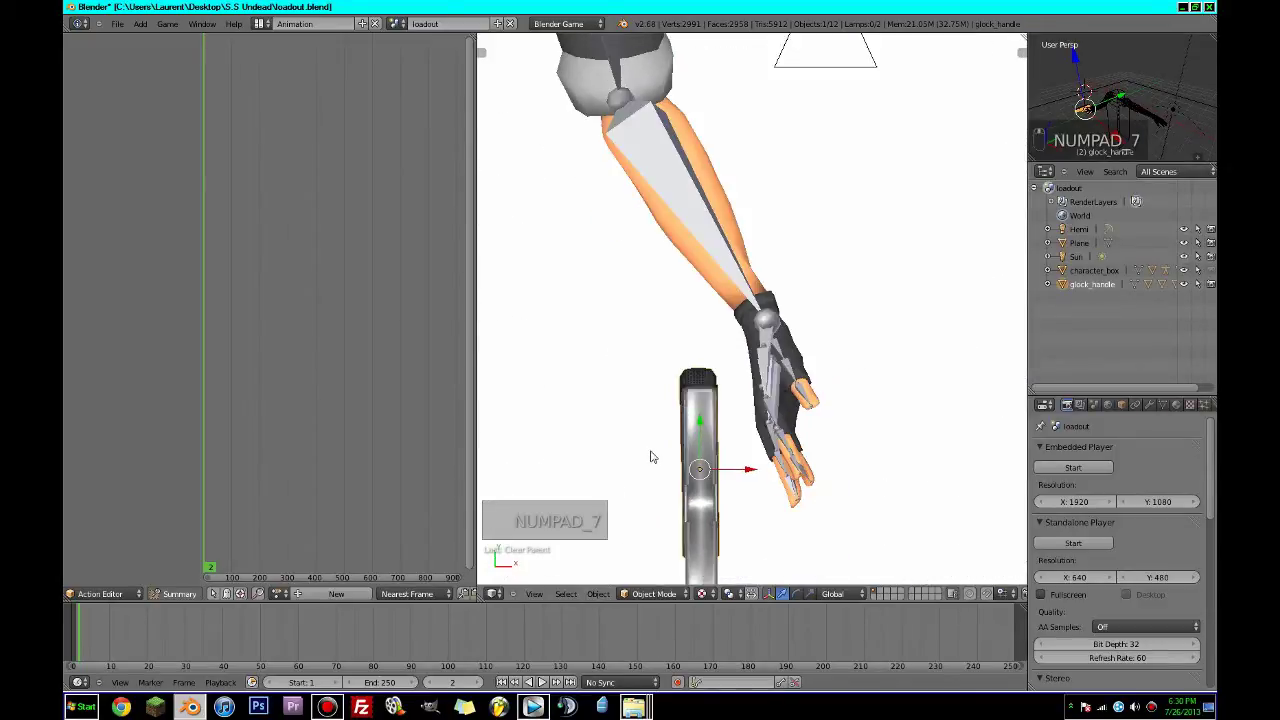
{"action": "right_click", "coordinate": [752, 280]}
{"action": "key", "text": "r"}
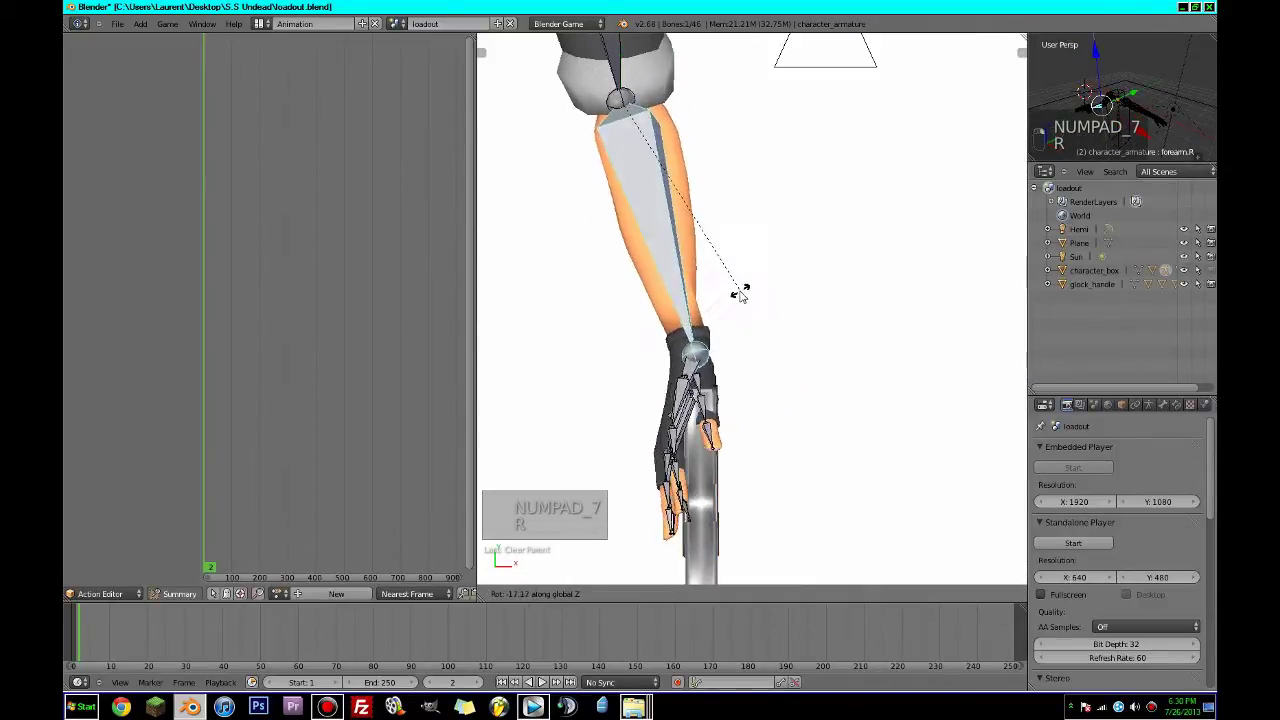
{"action": "left_click", "coordinate": [728, 290]}
{"action": "middle_click_drag", "start_coordinate": [731, 286], "coordinate": [787, 290]}
Rotate the right upper arm and forearm bones in left side view to lower the hand to the pistol's grip.
{"action": "key", "text": "KP_3"}
{"action": "key", "text": "ctrl+KP_3"}
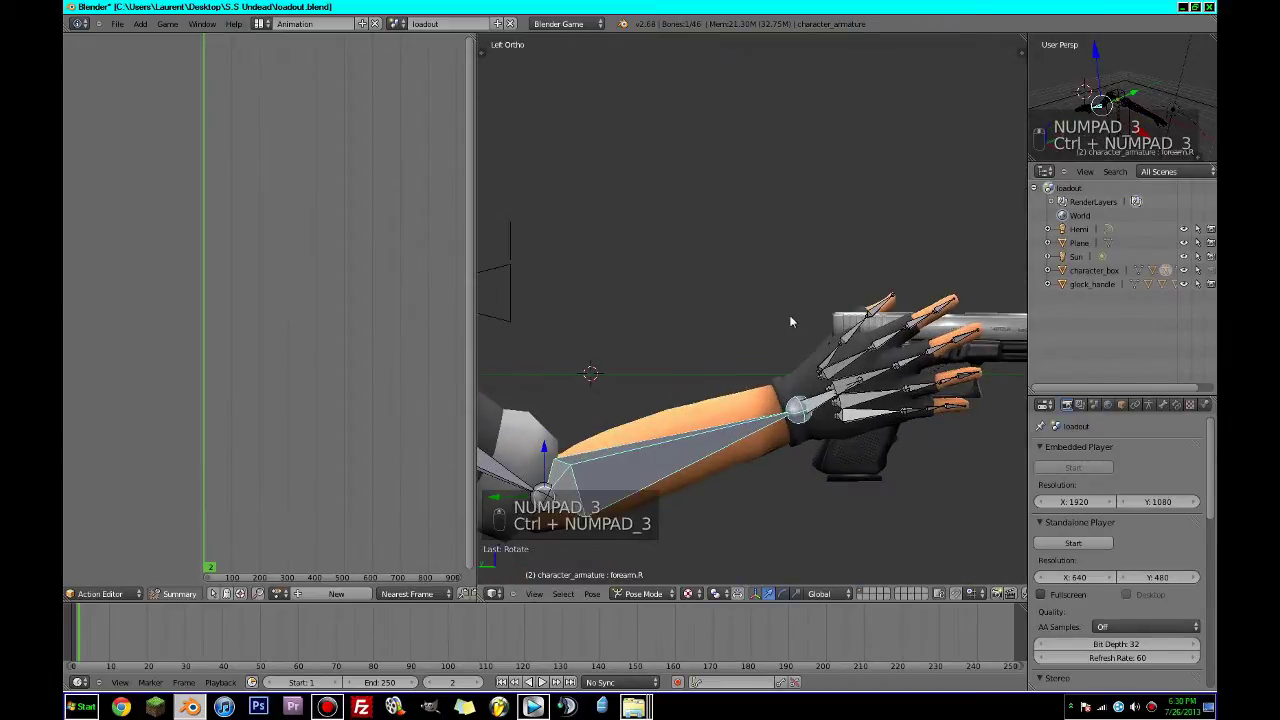
{"action": "scroll", "coordinate": [589, 378], "scroll_direction": "down", "scroll_amount": 2}
{"action": "key", "text": "r"}
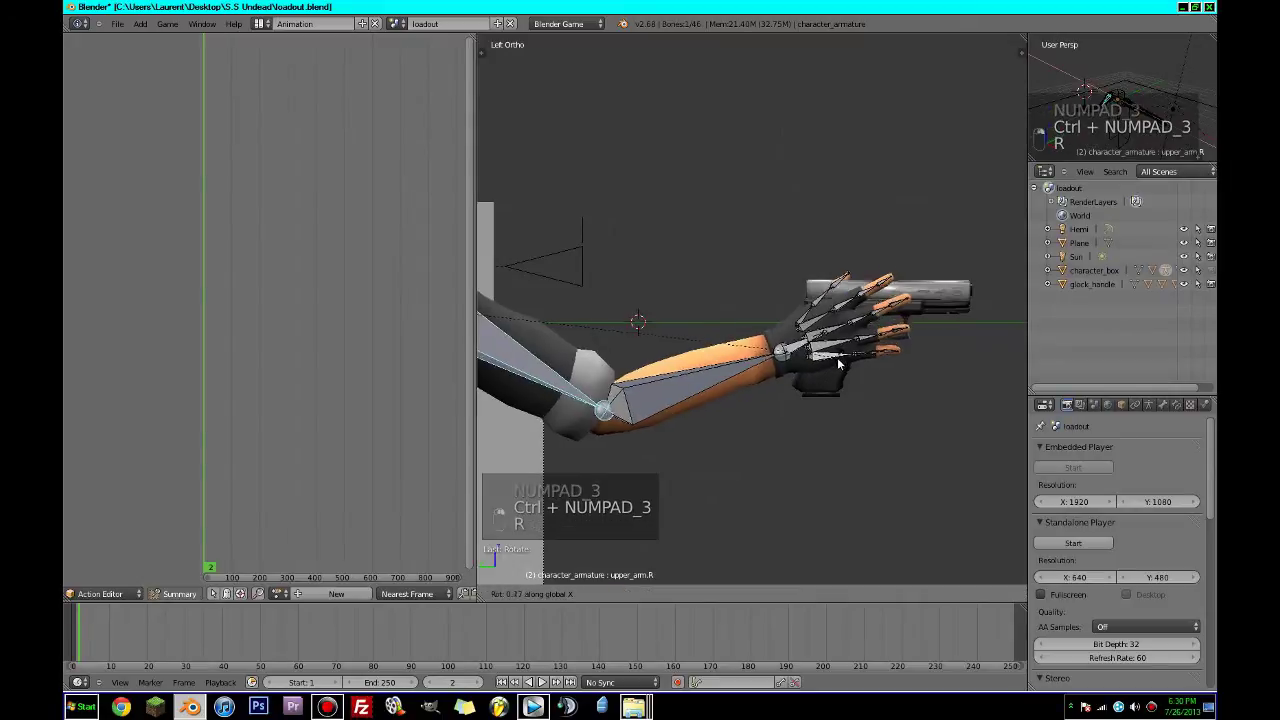
{"action": "left_click", "coordinate": [822, 384]}
{"action": "right_click", "coordinate": [713, 415]}
{"action": "key", "text": "r"}
{"action": "right_click", "coordinate": [714, 411]}
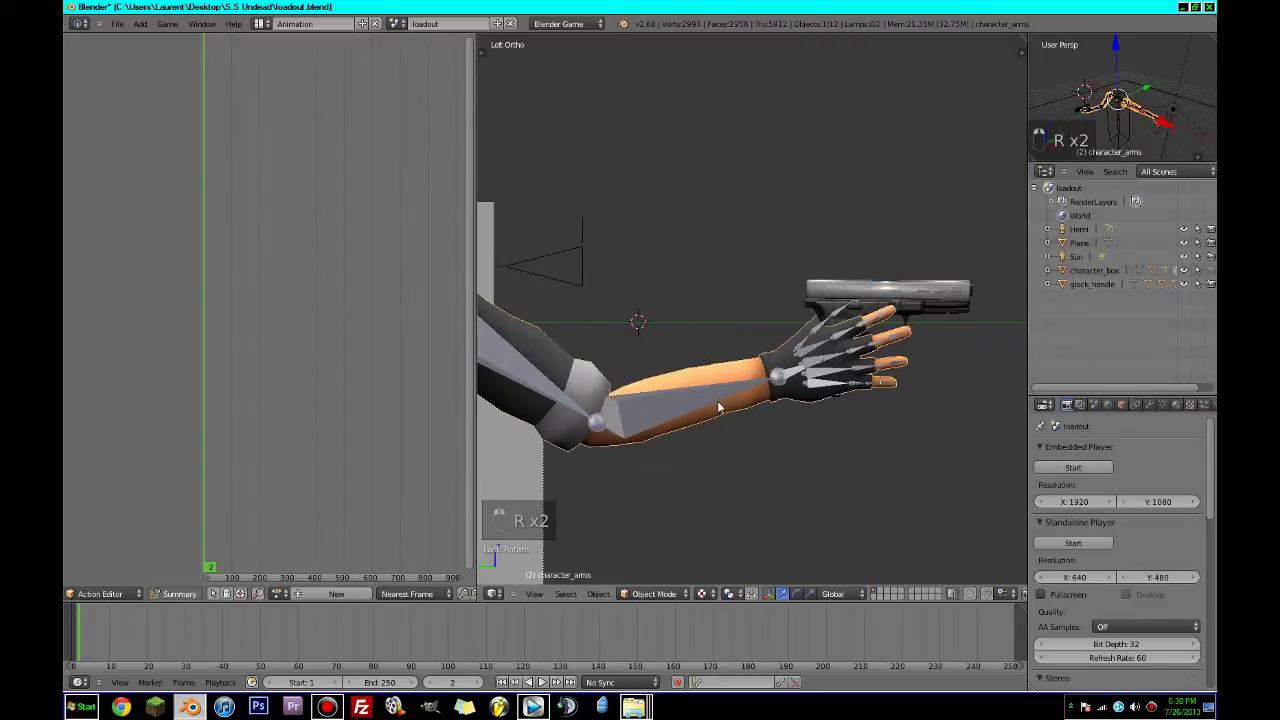
{"action": "right_click", "coordinate": [715, 407]}
{"action": "key", "text": "r"}
{"action": "left_click", "coordinate": [720, 403]}
{"action": "middle_click_drag", "start_coordinate": [783, 401], "coordinate": [745, 397], "text": "shift"}
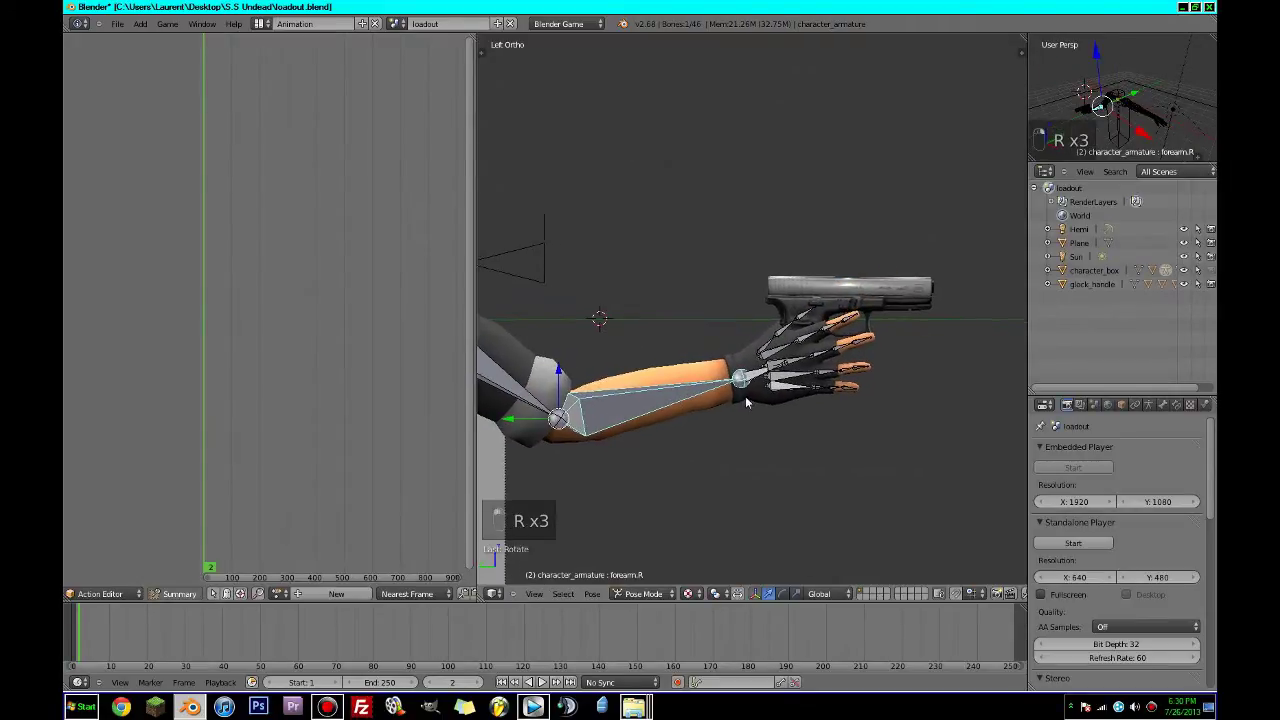
{"action": "scroll", "coordinate": [547, 392], "scroll_direction": "down", "scroll_amount": 3}
{"action": "key", "text": "KP_7"}
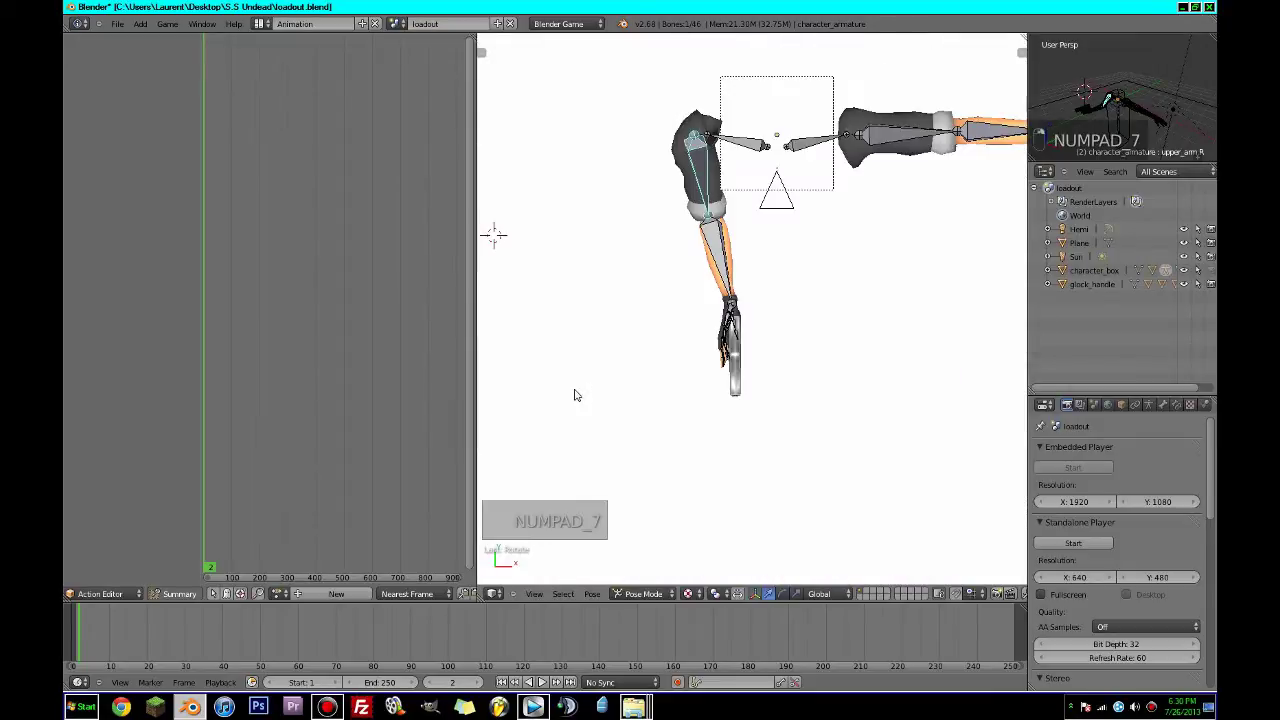
Rotate the right shoulder and upper arm bones in top view to line the arm up beside the pistol.
{"action": "right_click", "coordinate": [741, 130]}
{"action": "key", "text": "r"}
{"action": "left_click", "coordinate": [741, 137]}
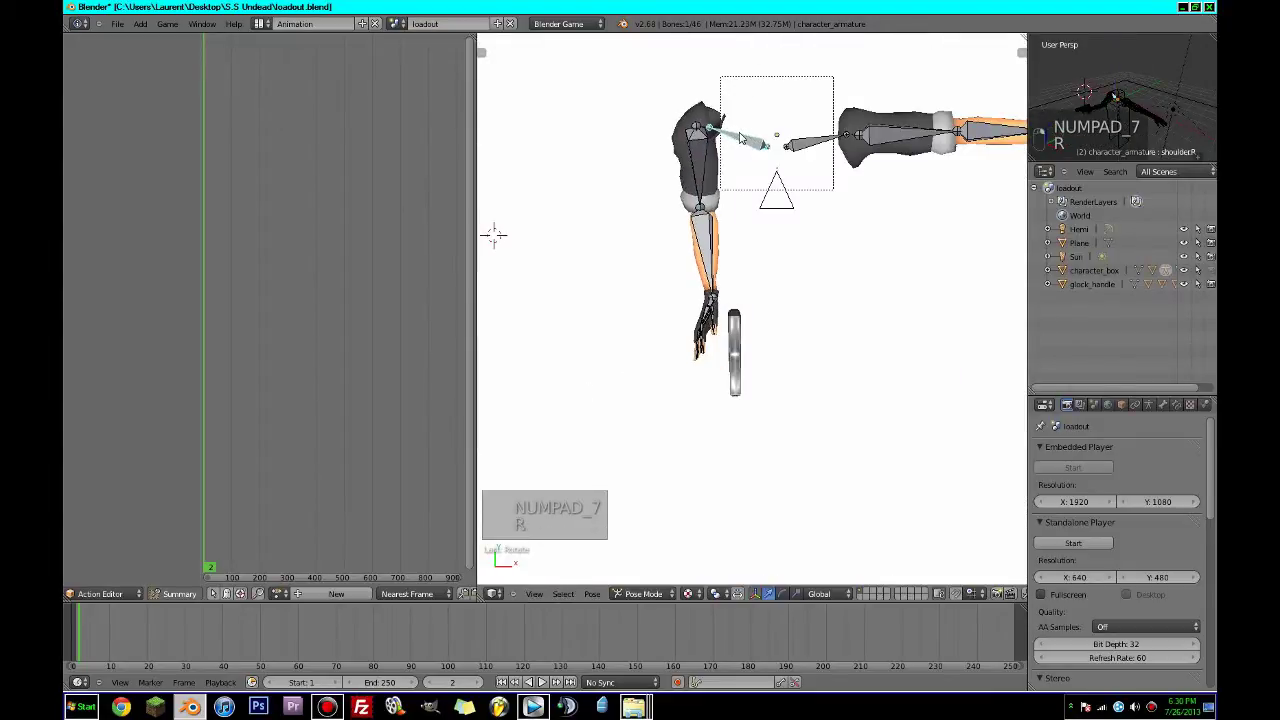
{"action": "right_click", "coordinate": [708, 180]}
{"action": "key", "text": "r"}
{"action": "left_click", "coordinate": [713, 186]}
Rotate the right forearm bone around X in left side view to raise the hand slightly toward the pistol grip.
{"action": "key", "text": "ctrl+KP_3"}
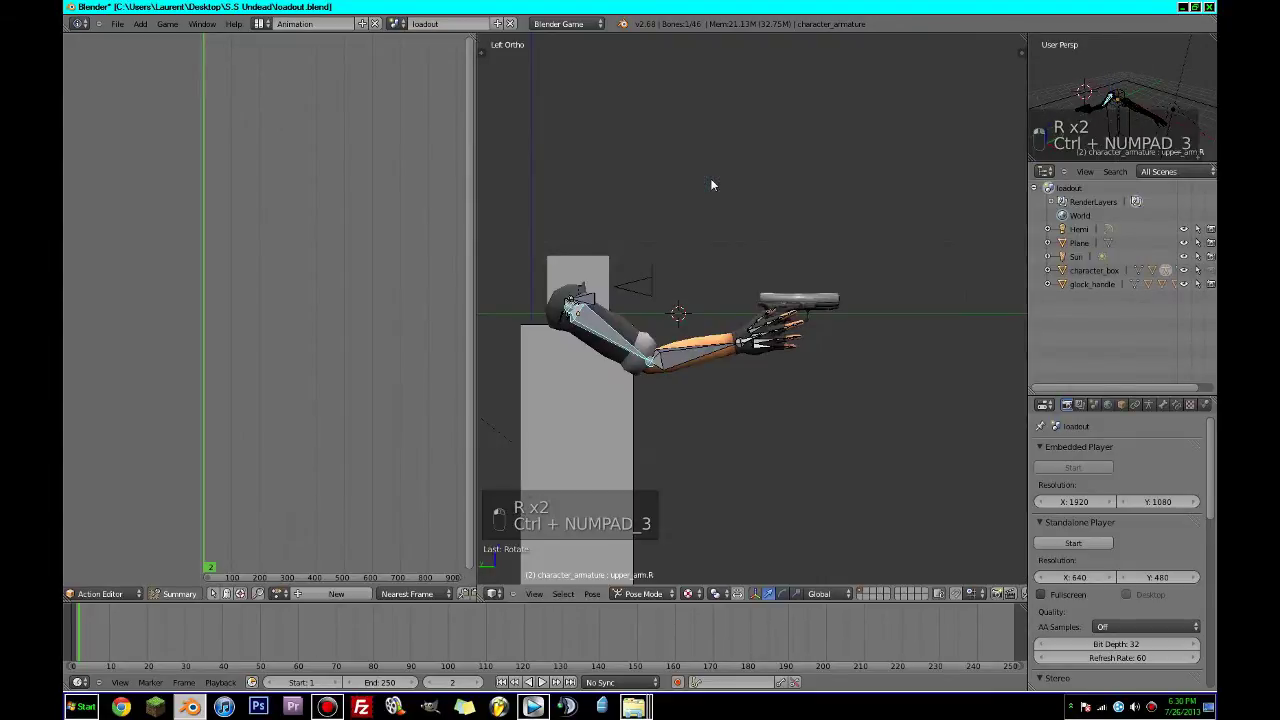
{"action": "scroll", "coordinate": [711, 183], "scroll_direction": "up", "scroll_amount": 4}
{"action": "right_click", "coordinate": [648, 416]}
{"action": "key", "text": "r"}
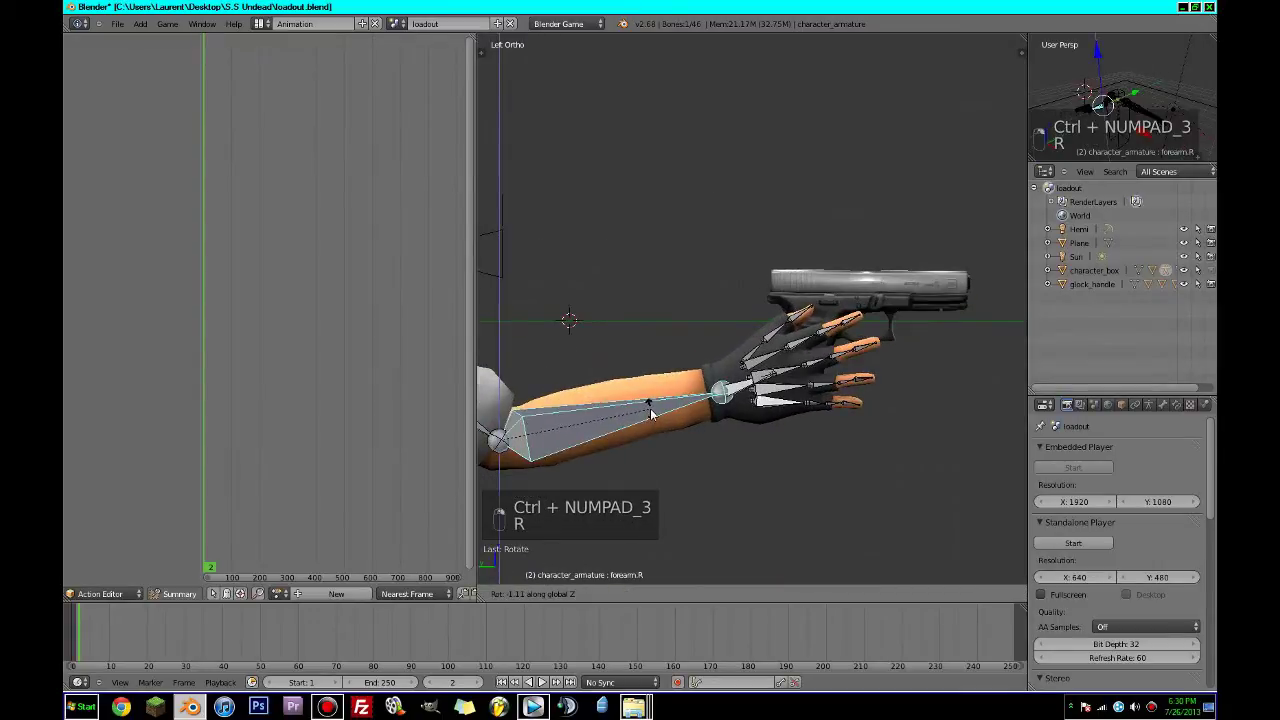
{"action": "key", "text": "r"}
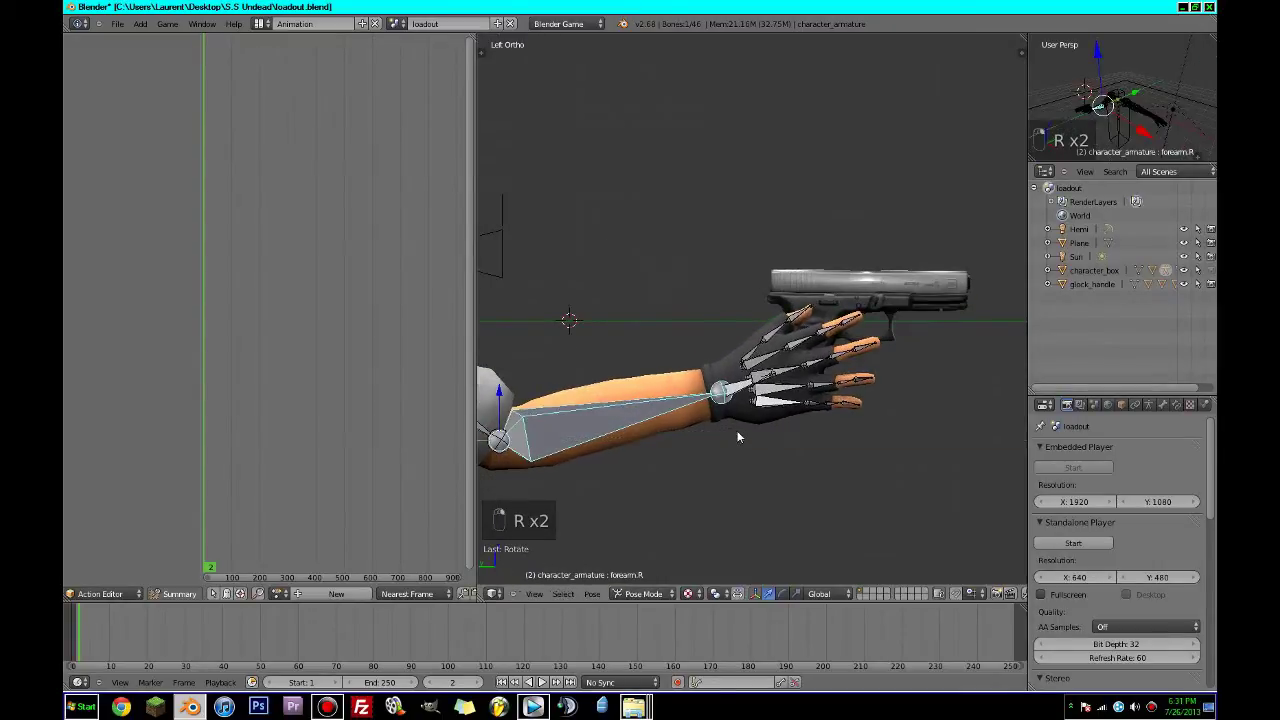
{"action": "key", "text": "r"}
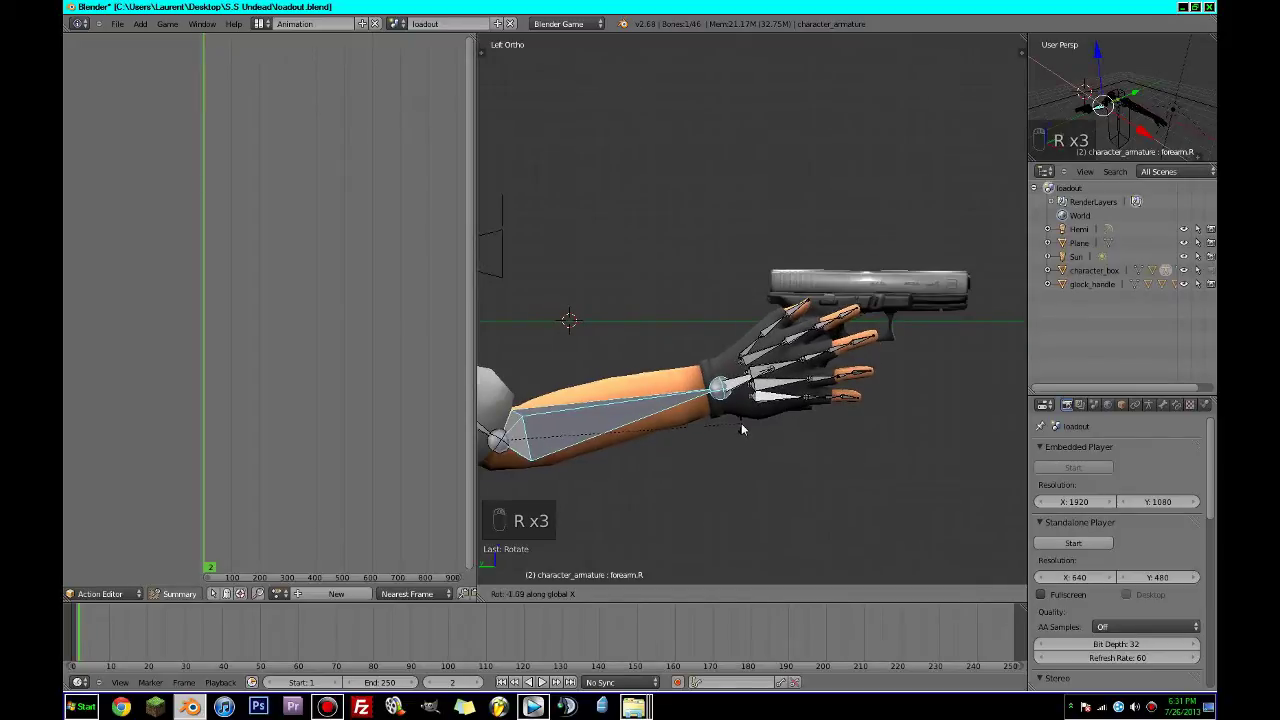
{"action": "left_click", "coordinate": [741, 423]}
Rotate the right index finger's base bone around X to lower the finger toward the trigger guard.
{"action": "scroll", "coordinate": [741, 423], "scroll_direction": "up", "scroll_amount": 5}
{"action": "scroll", "coordinate": [740, 410], "scroll_direction": "up", "scroll_amount": 4}
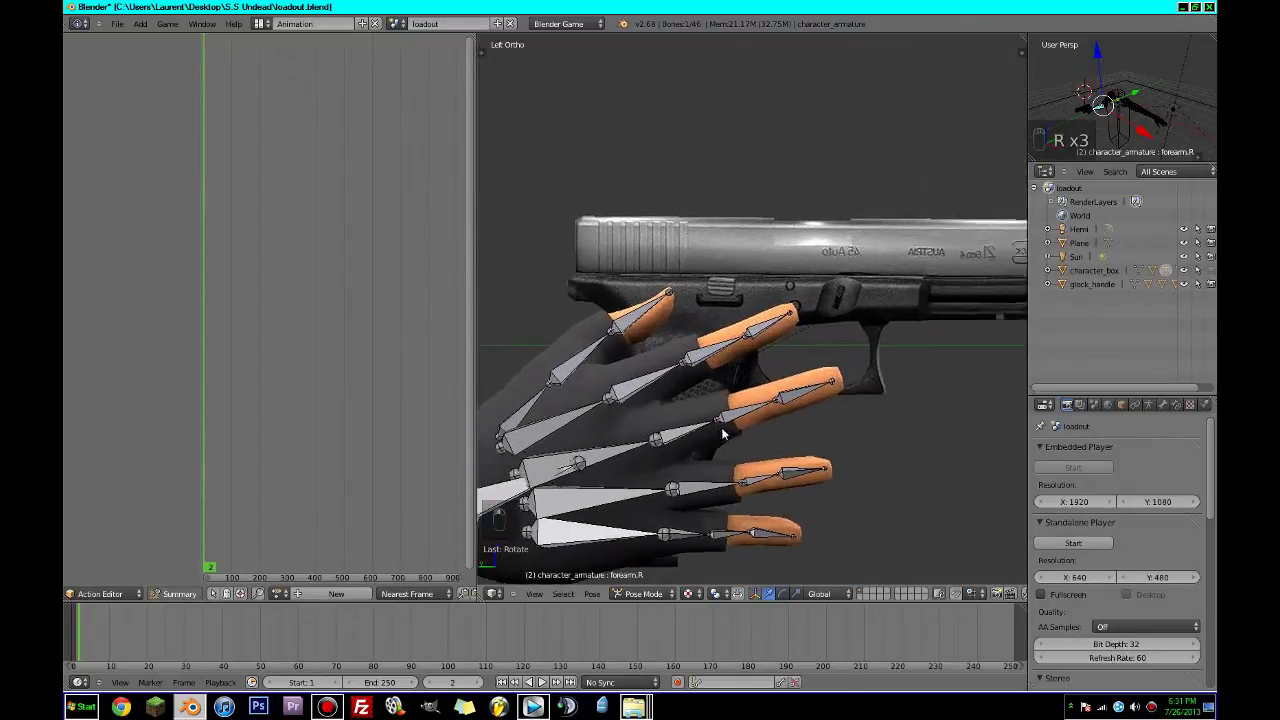
{"action": "right_click", "coordinate": [643, 400]}
{"action": "key", "text": "r"}
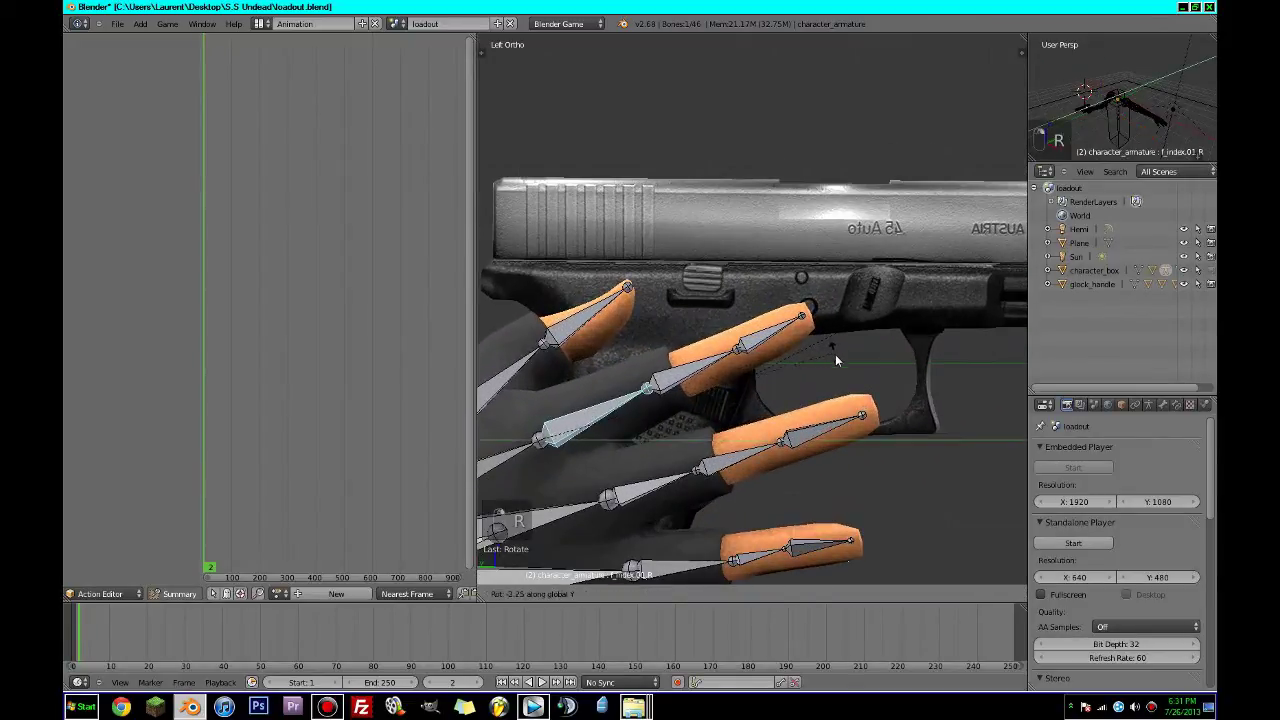
{"action": "right_click", "coordinate": [835, 354]}
{"action": "key", "text": "r"}
{"action": "key", "text": "x"}
{"action": "left_click", "coordinate": [845, 398]}
{"action": "scroll", "coordinate": [745, 388], "scroll_direction": "down", "scroll_amount": 8}
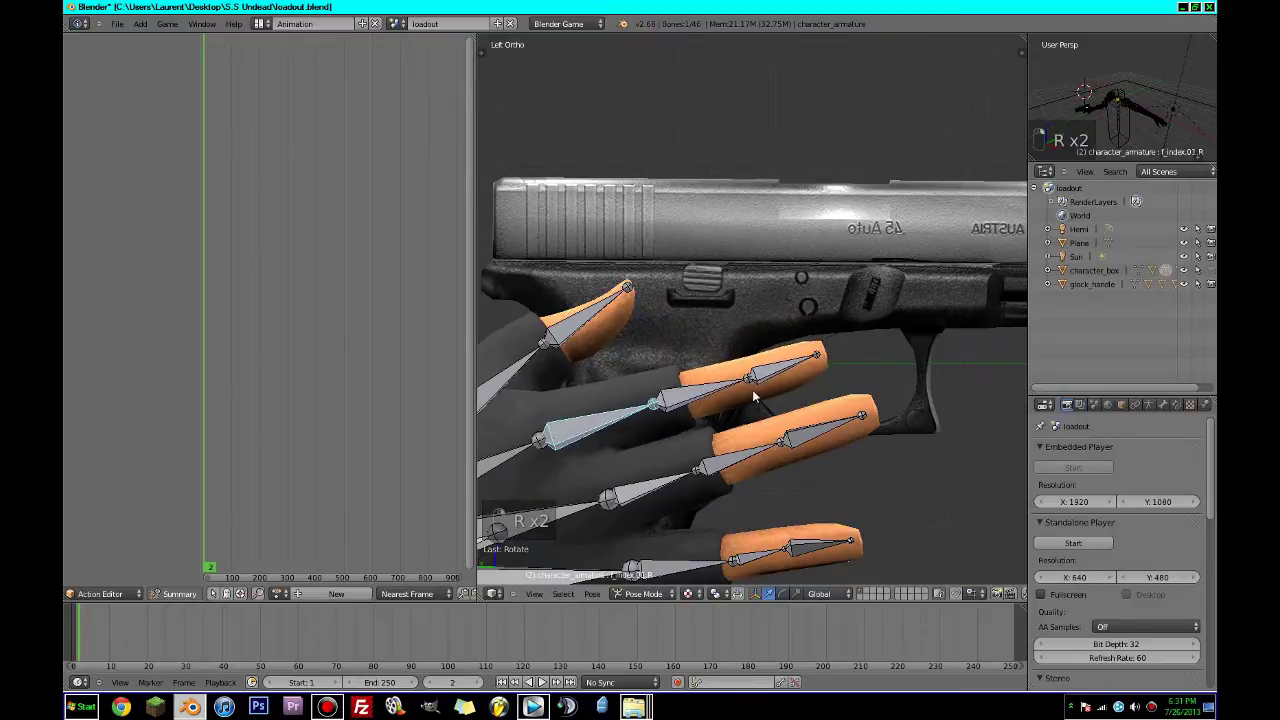
Select the pistol and move it along Y back into the right hand.
{"action": "right_click", "coordinate": [808, 313]}
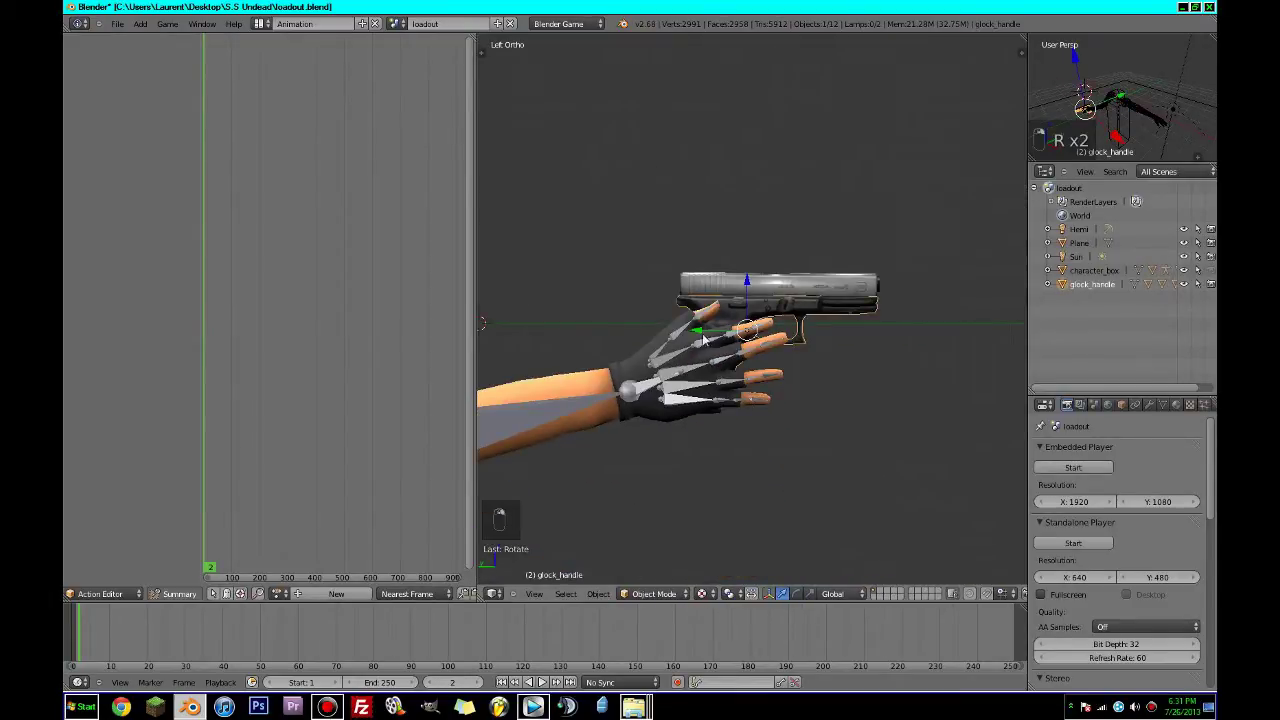
{"action": "key", "text": "g"}
{"action": "key", "text": "y"}
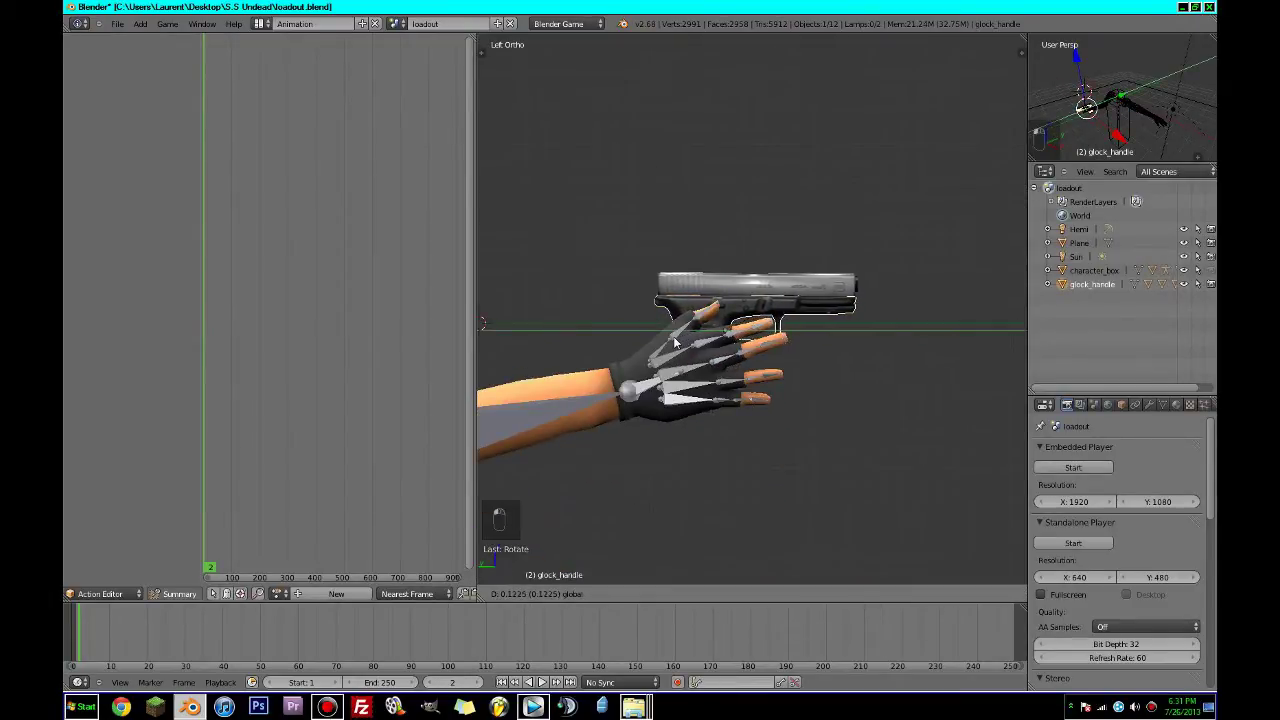
{"action": "left_click", "coordinate": [675, 343]}
Select all right hand and finger bones in wireframe top view, rotate them about 15° around Z toward the pistol, and restore the textured shading.
{"action": "scroll", "coordinate": [727, 373], "scroll_direction": "up", "scroll_amount": 2}
{"action": "middle_click_drag", "start_coordinate": [727, 374], "coordinate": [849, 349], "text": "shift"}
{"action": "right_click", "coordinate": [763, 371]}
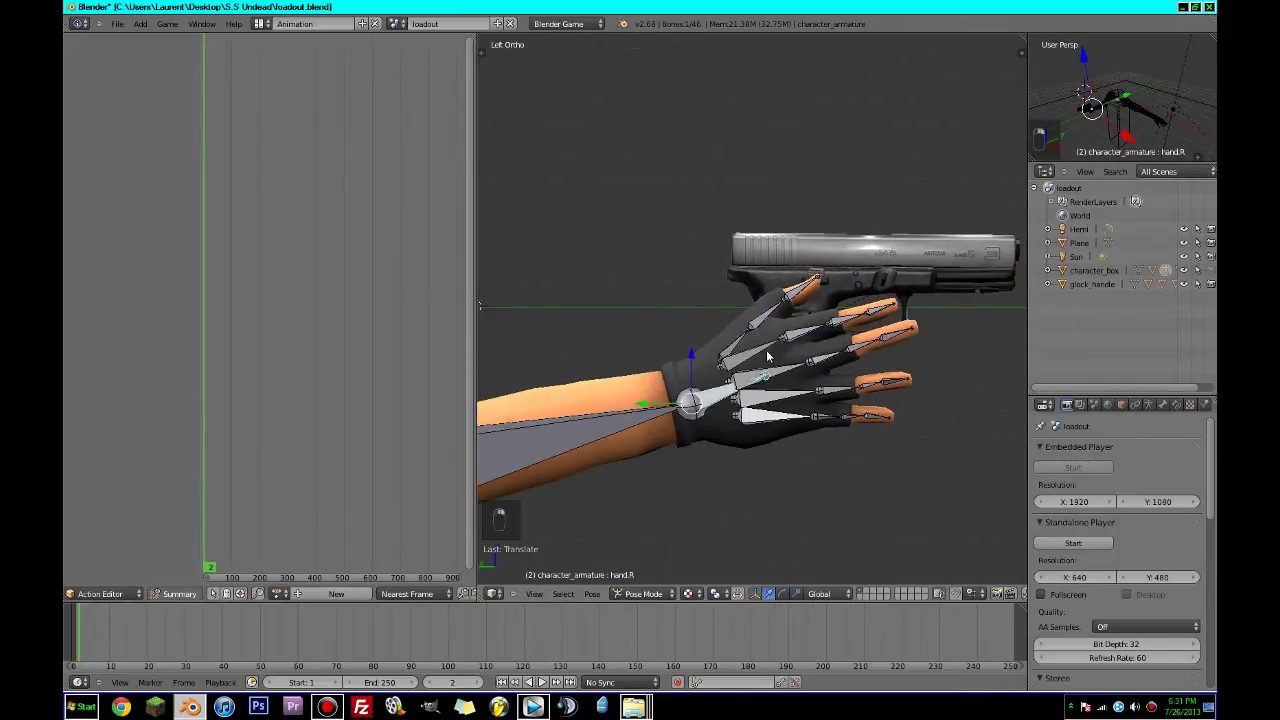
{"action": "scroll", "coordinate": [765, 355], "scroll_direction": "up", "scroll_amount": 4}
{"action": "right_click", "coordinate": [734, 371]}
{"action": "middle_click_drag", "start_coordinate": [735, 373], "coordinate": [882, 421]}
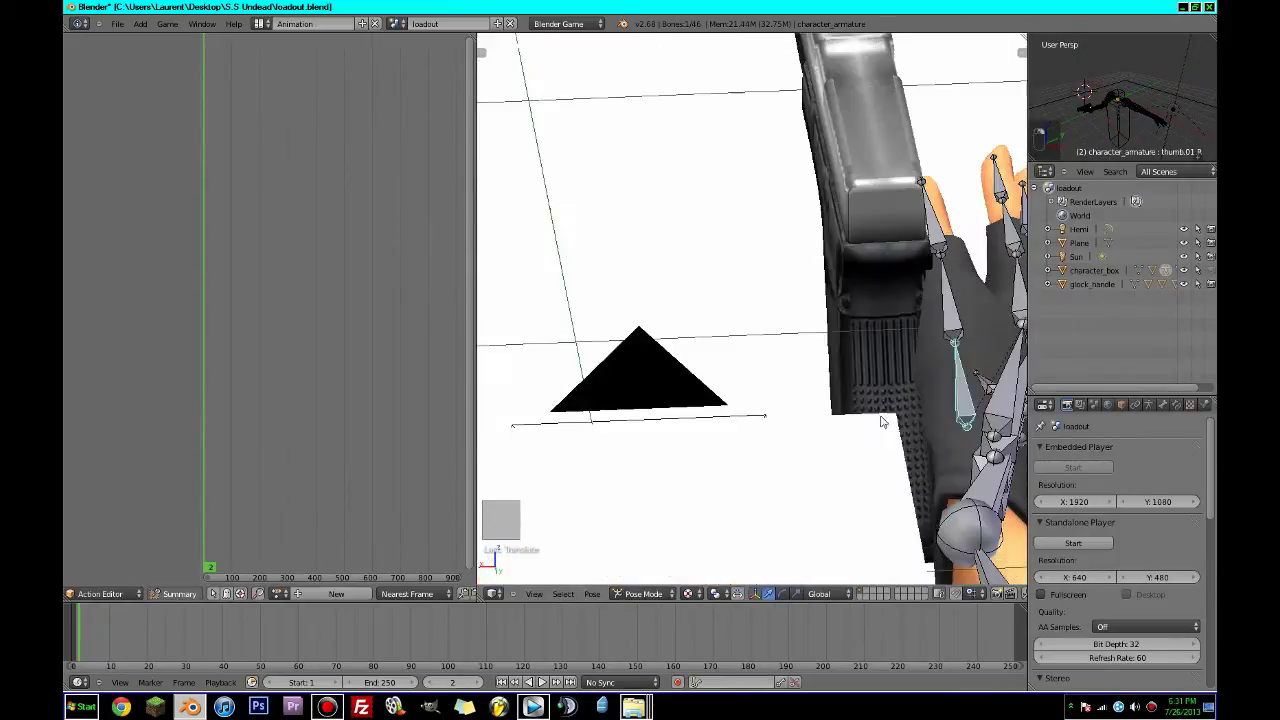
{"action": "scroll", "coordinate": [883, 421], "scroll_direction": "down", "scroll_amount": 3}
{"action": "middle_click_drag", "start_coordinate": [848, 346], "coordinate": [881, 436]}
{"action": "key", "text": "KP_7"}
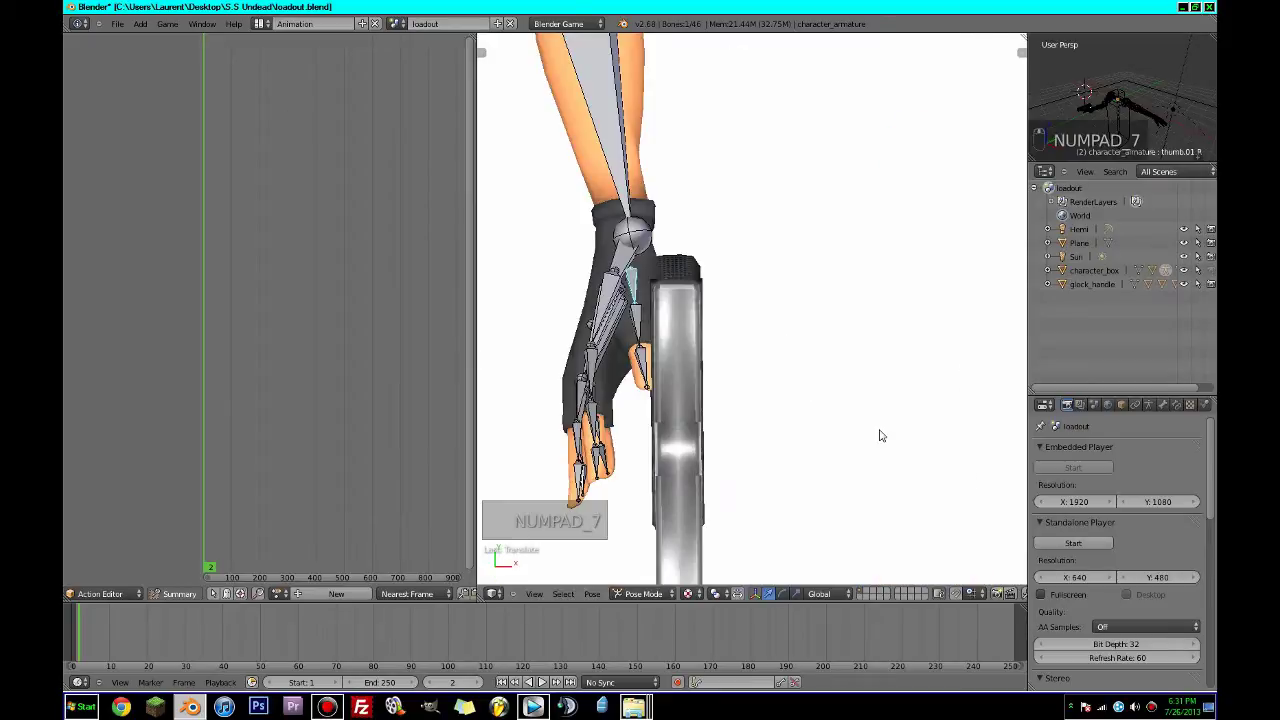
{"action": "key", "text": "z"}
{"action": "key", "text": "a"}
{"action": "key", "text": "c"}
{"action": "mouse_move", "coordinate": [660, 408]}
{"action": "left_mouse_down"}
{"action": "mouse_move", "coordinate": [636, 463]}
{"action": "mouse_move", "coordinate": [612, 345]}
{"action": "left_mouse_up"}
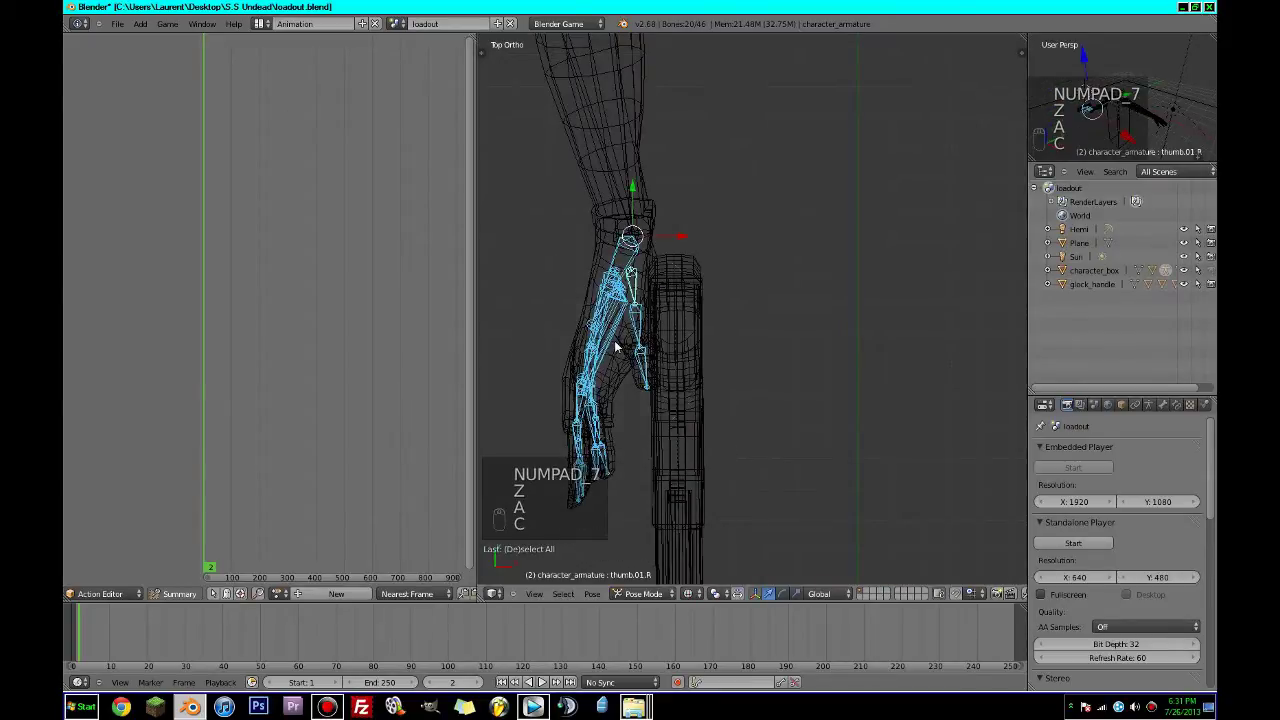
{"action": "key", "text": "r"}
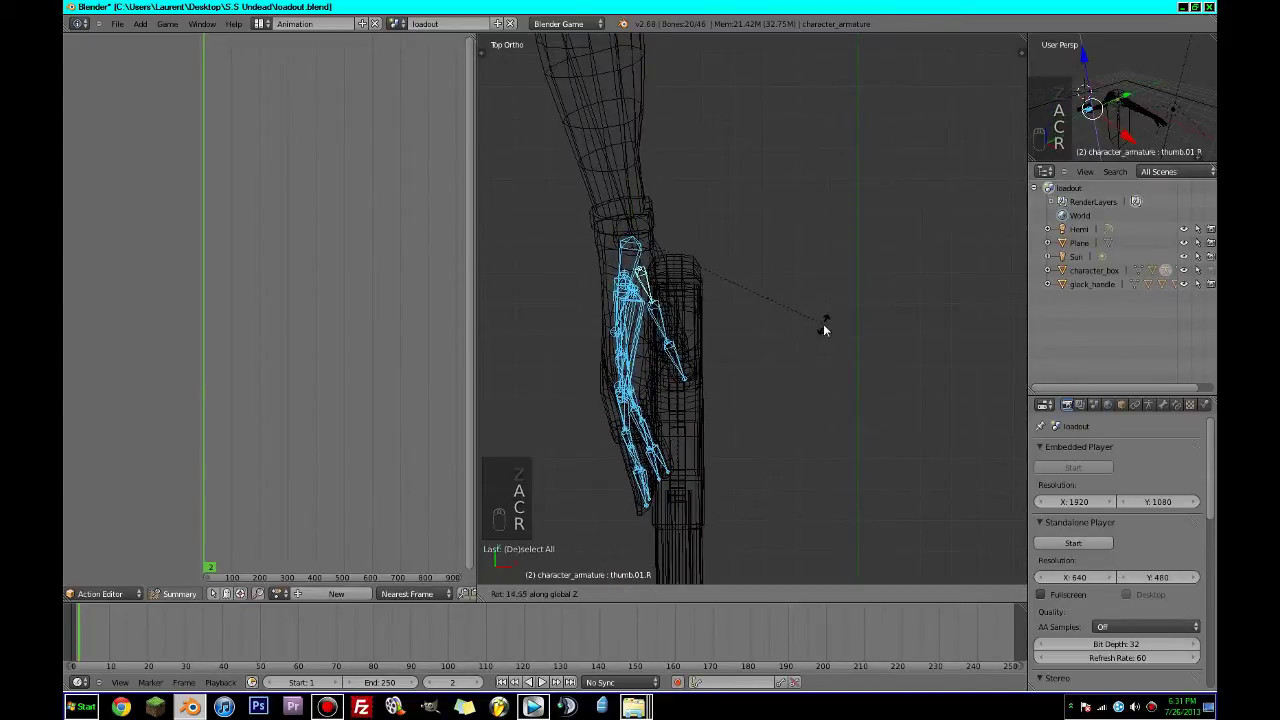
{"action": "left_click", "coordinate": [826, 329]}
{"action": "left_click", "coordinate": [693, 594]}
{"action": "left_click", "coordinate": [697, 537]}
Rotate the right index finger's outer bones to curl the fingertip in toward the trigger.
{"action": "mouse_move", "coordinate": [696, 446]}
{"action": "middle_mouse_down"}
{"action": "mouse_move", "coordinate": [780, 374]}
{"action": "mouse_move", "coordinate": [846, 376]}
{"action": "mouse_move", "coordinate": [860, 440]}
{"action": "mouse_move", "coordinate": [880, 440]}
{"action": "mouse_move", "coordinate": [790, 360]}
{"action": "mouse_move", "coordinate": [725, 430]}
{"action": "middle_mouse_up"}
{"action": "scroll", "coordinate": [846, 376], "scroll_direction": "up", "scroll_amount": 3}
{"action": "right_click", "coordinate": [864, 445]}
{"action": "key", "text": "r"}
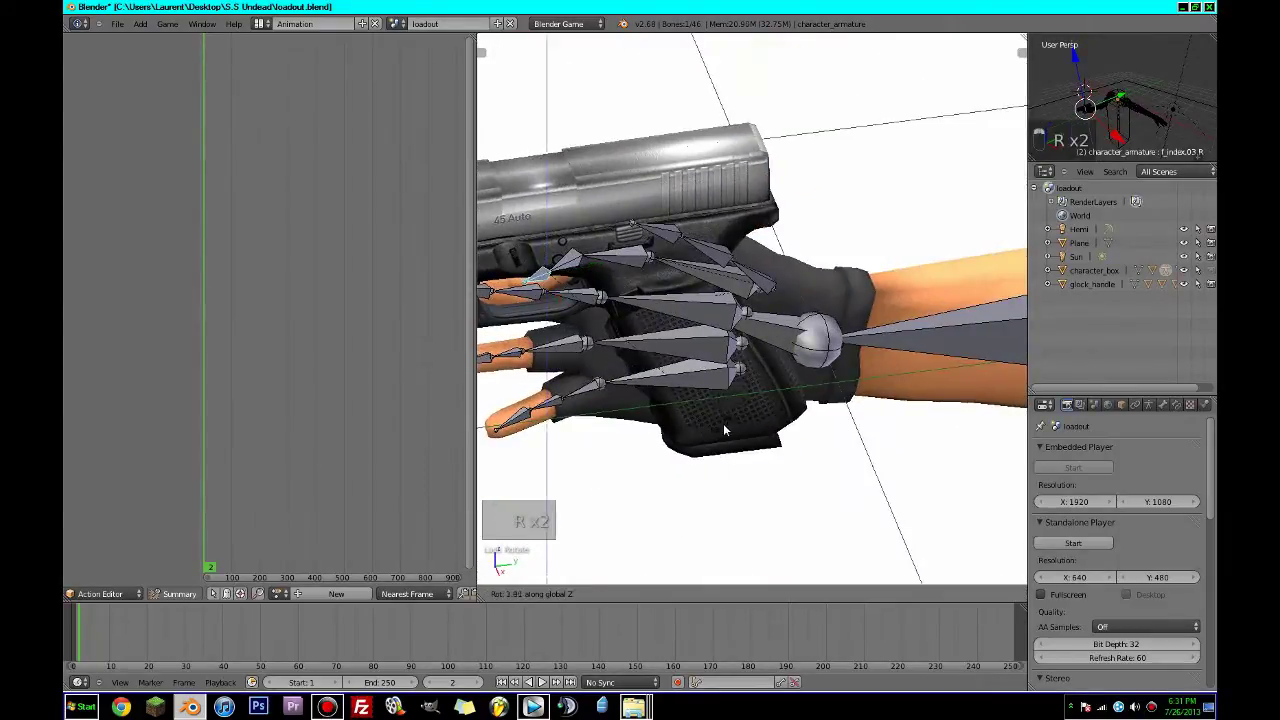
{"action": "left_click", "coordinate": [860, 325]}
{"action": "middle_click_drag", "start_coordinate": [860, 325], "coordinate": [800, 400]}
{"action": "key", "text": "r"}
{"action": "left_click", "coordinate": [940, 305]}
Rotate the right middle finger's base bone around Z and Y to bend the finger below the trigger guard.
{"action": "right_click", "coordinate": [798, 403]}
{"action": "key", "text": "r"}
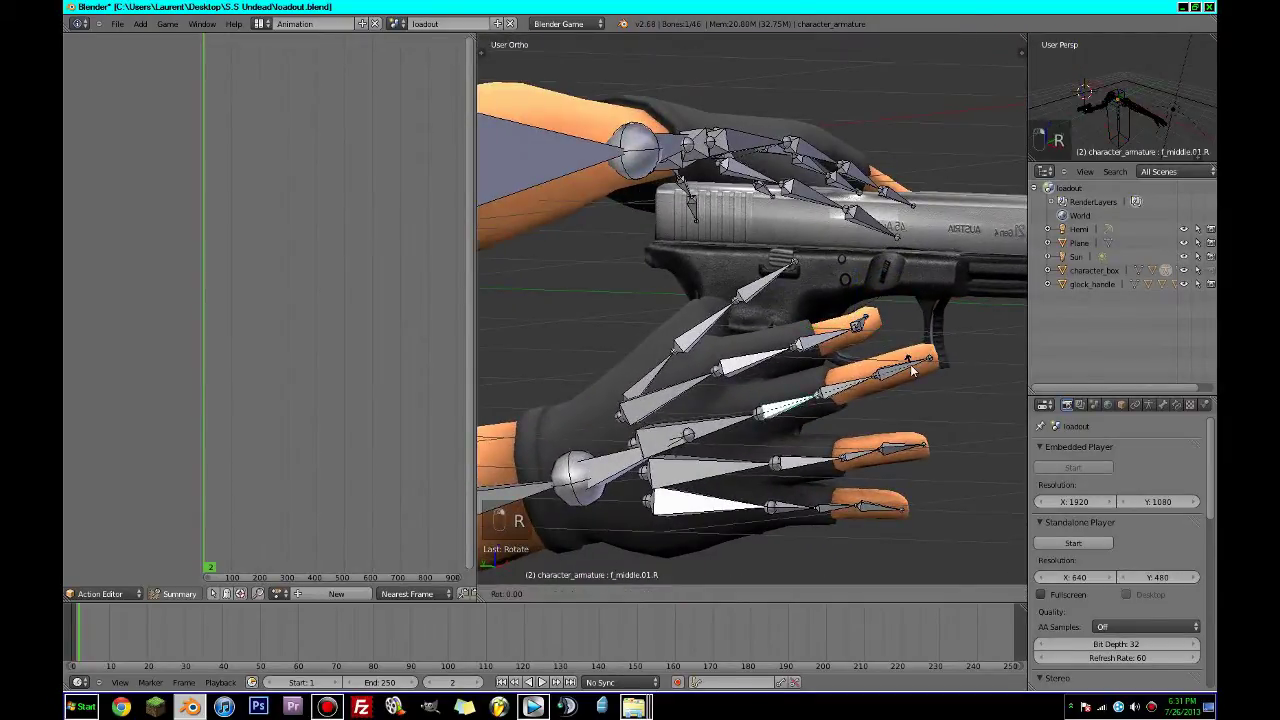
{"action": "key", "text": "z"}
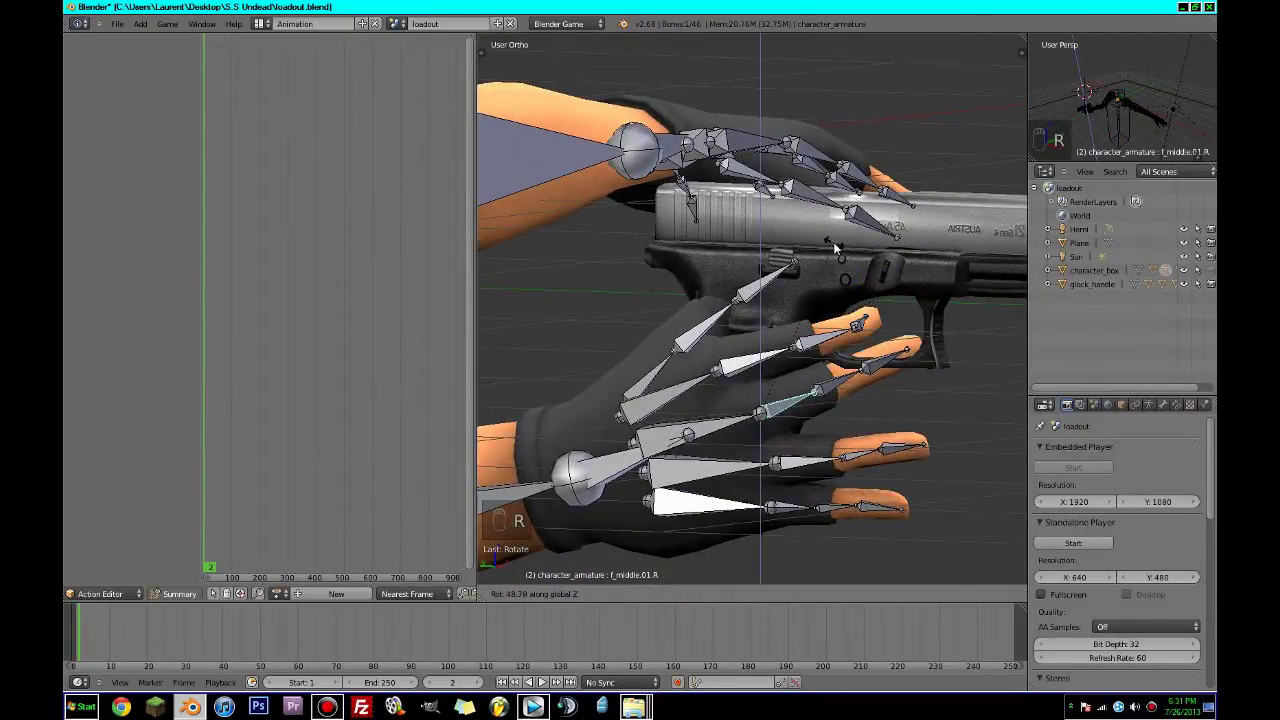
{"action": "left_click", "coordinate": [932, 292]}
{"action": "key", "text": "r"}
{"action": "key", "text": "y"}
{"action": "left_click", "coordinate": [942, 347]}
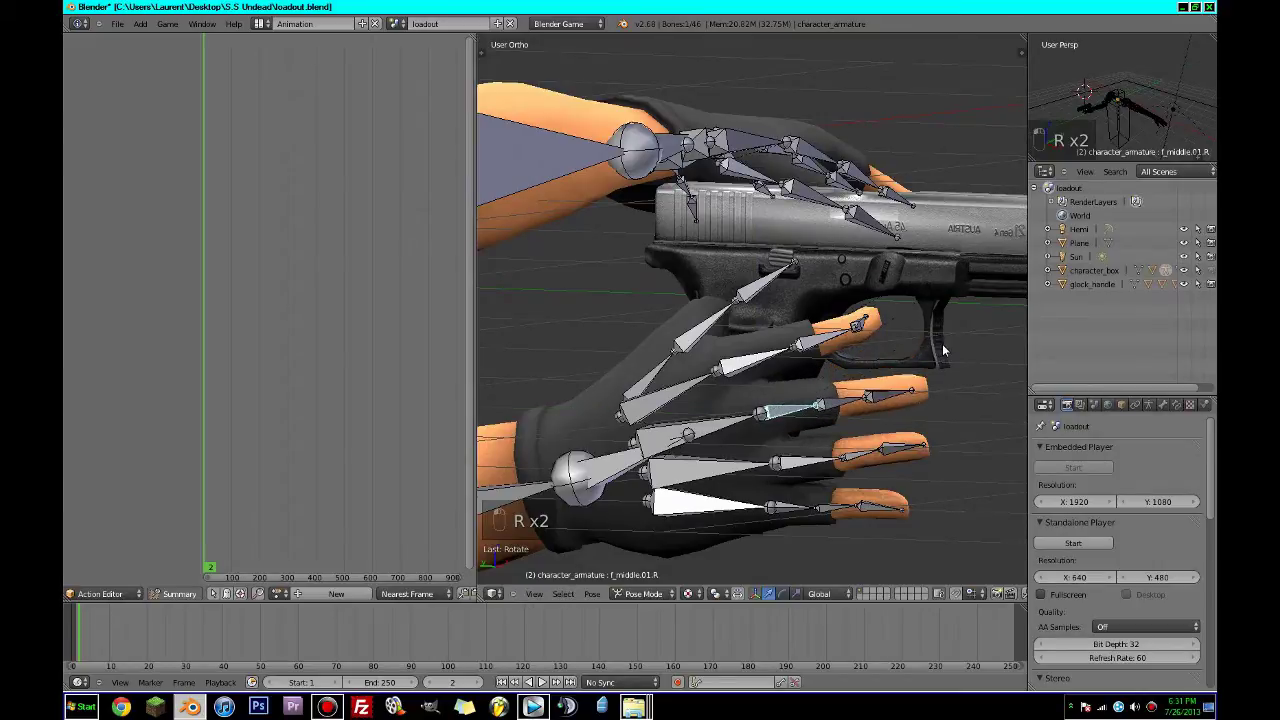
Rotate the right middle finger's second and tip bones around Z to wrap them around the grip.
{"action": "middle_click_drag", "start_coordinate": [942, 347], "coordinate": [576, 338]}
{"action": "right_click", "coordinate": [576, 338]}
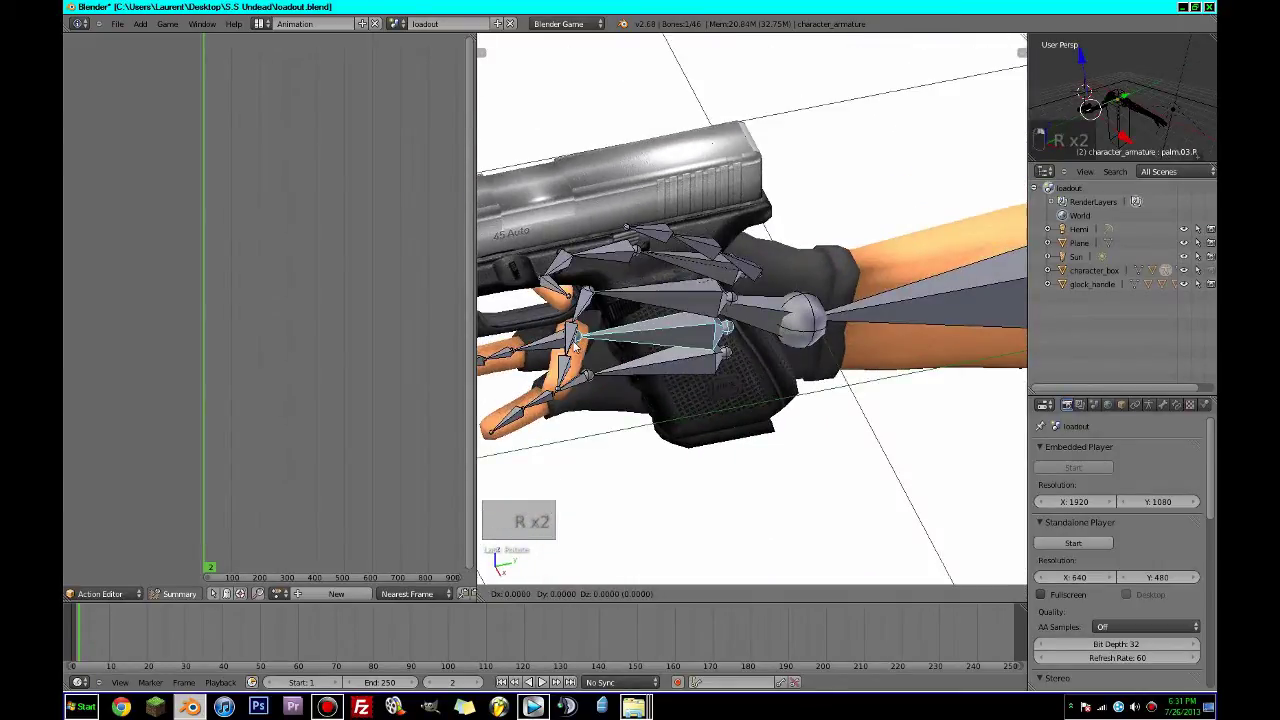
{"action": "right_click", "coordinate": [574, 342]}
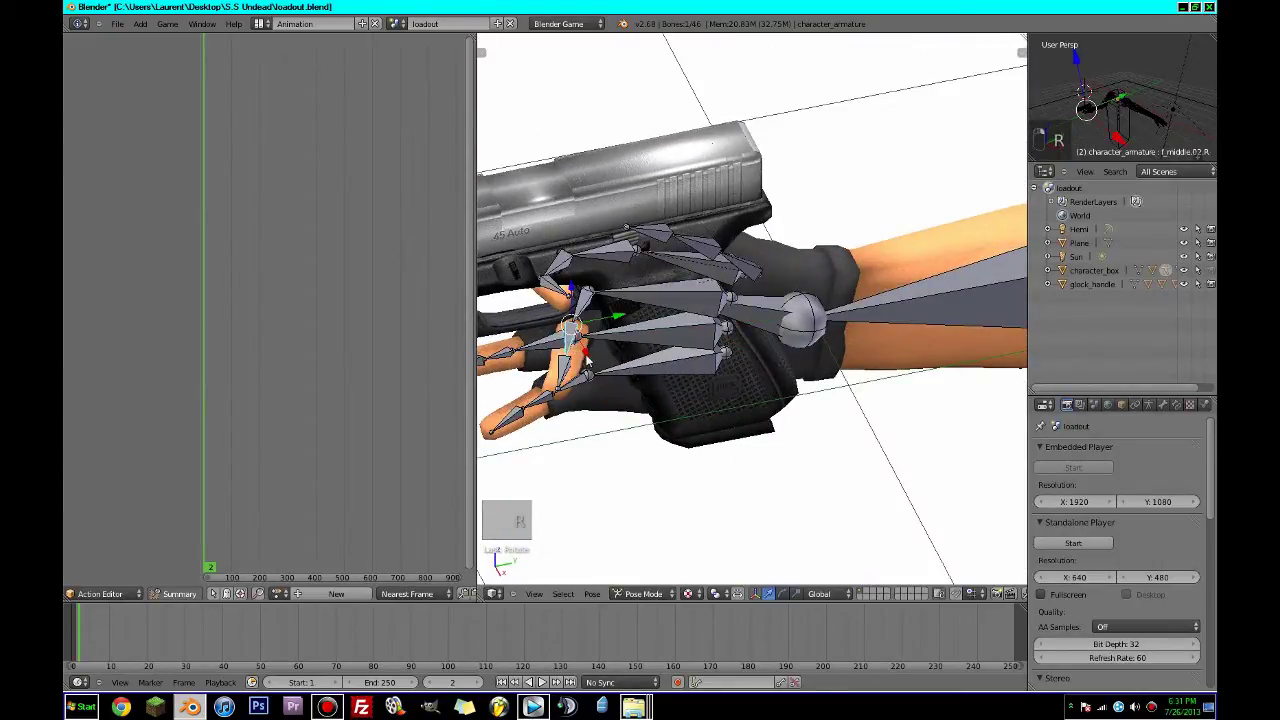
{"action": "key", "text": "r"}
{"action": "key", "text": "z"}
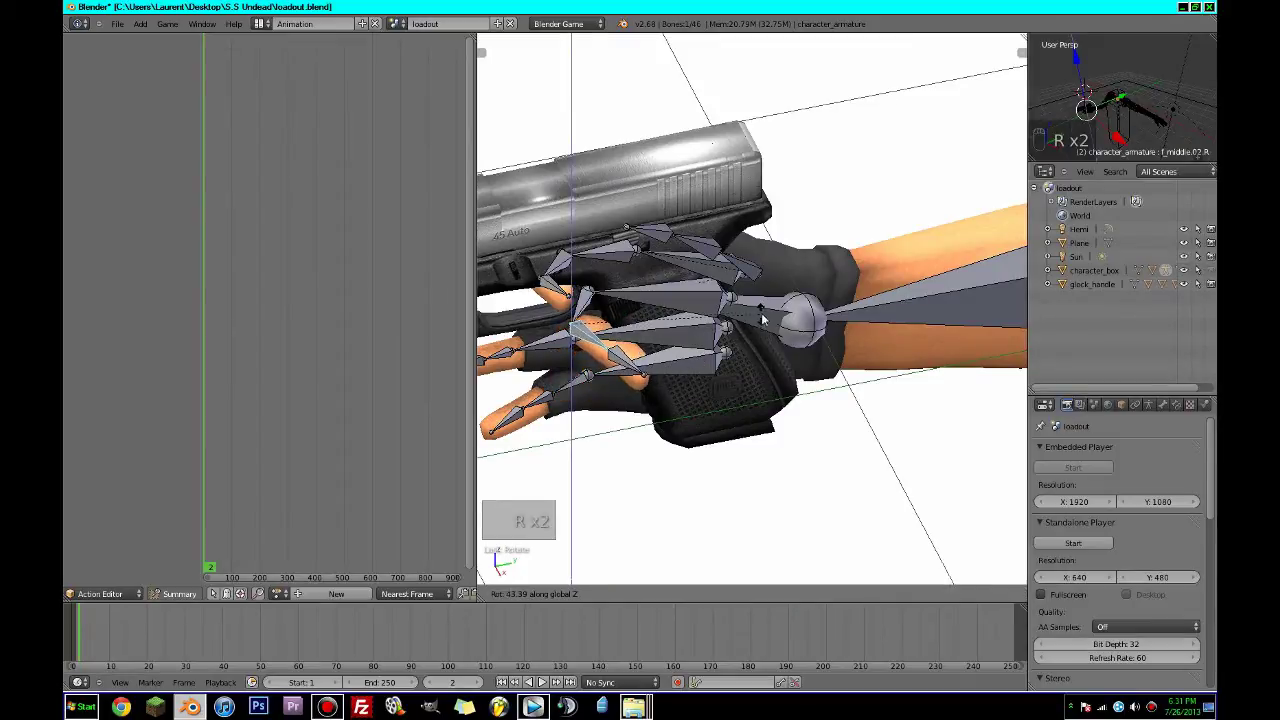
{"action": "left_click", "coordinate": [752, 315]}
{"action": "right_click", "coordinate": [630, 374]}
{"action": "key", "text": "r"}
{"action": "key", "text": "z"}
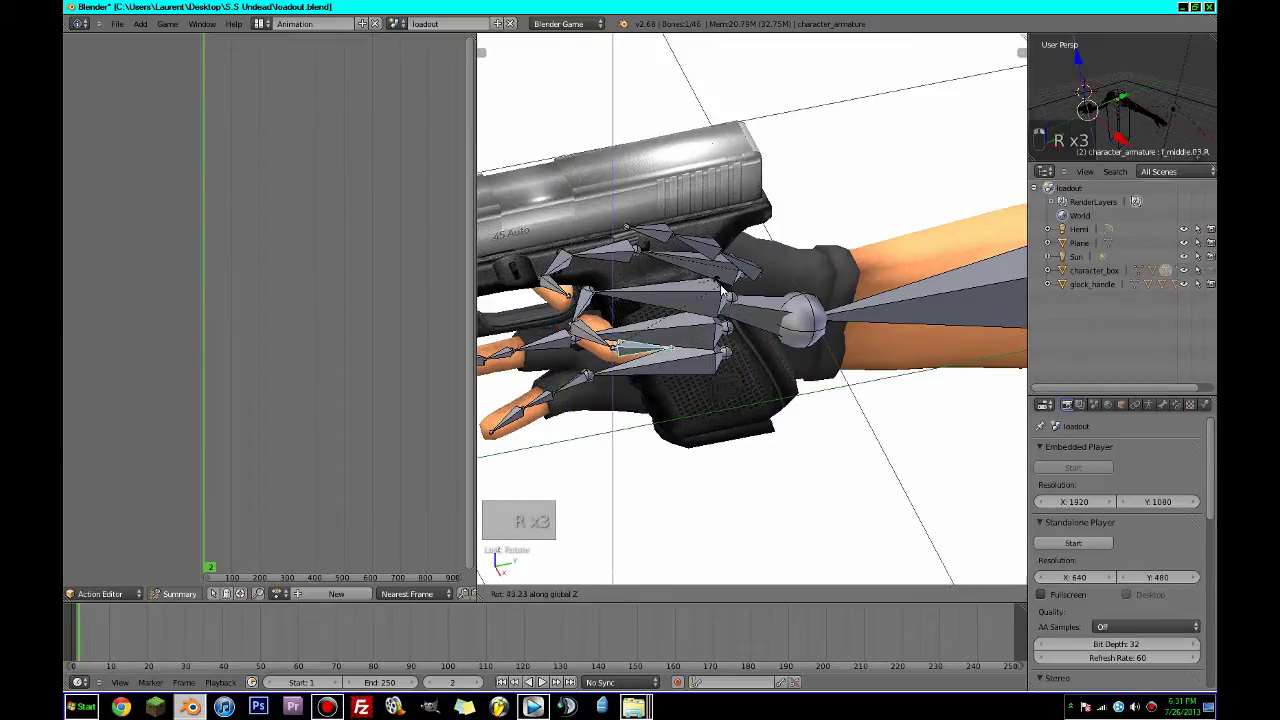
{"action": "left_click", "coordinate": [705, 386]}
Fine-tune the middle fingertip bone's rotation from a front angle so it follows the side of the grip.
{"action": "middle_click_drag", "start_coordinate": [705, 386], "coordinate": [777, 403]}
{"action": "key", "text": "r"}
{"action": "left_click", "coordinate": [660, 368]}
{"action": "key", "text": "r"}
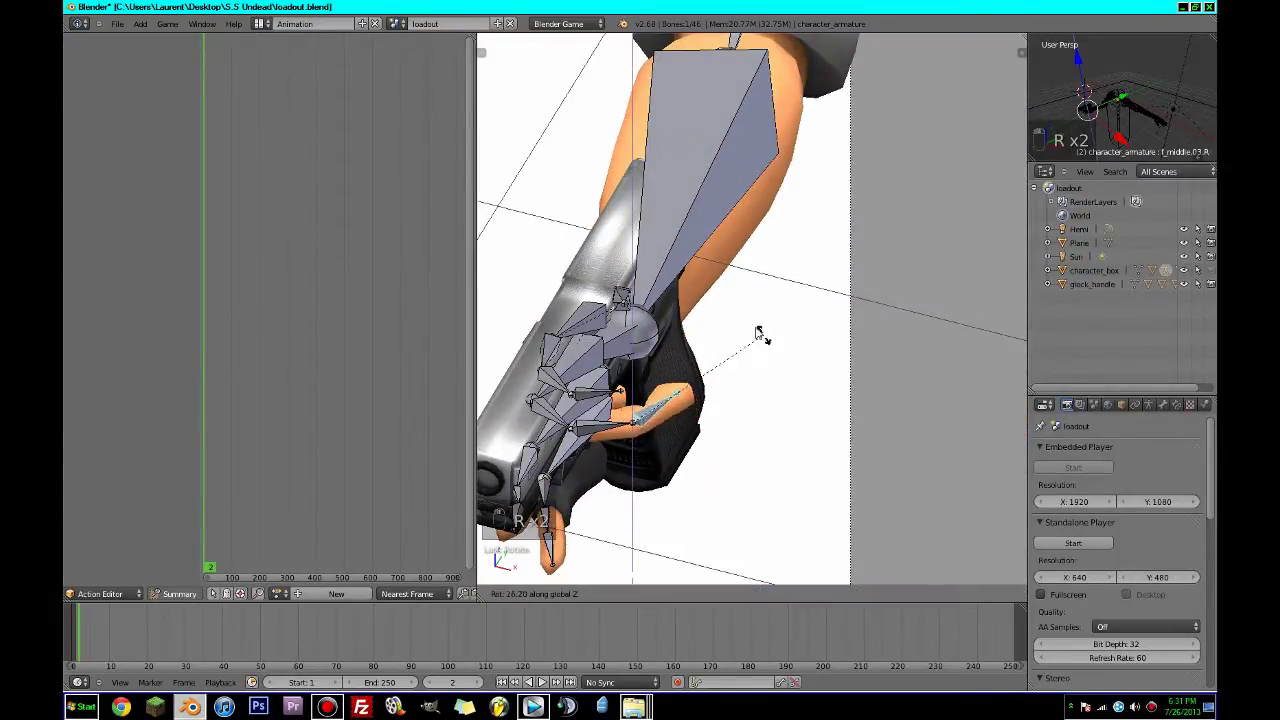
{"action": "left_click", "coordinate": [758, 334]}
Rotate the right ring finger's base bone around Z to start curling the finger toward the grip.
{"action": "middle_click_drag", "start_coordinate": [758, 334], "coordinate": [827, 400]}
{"action": "right_click", "coordinate": [805, 492]}
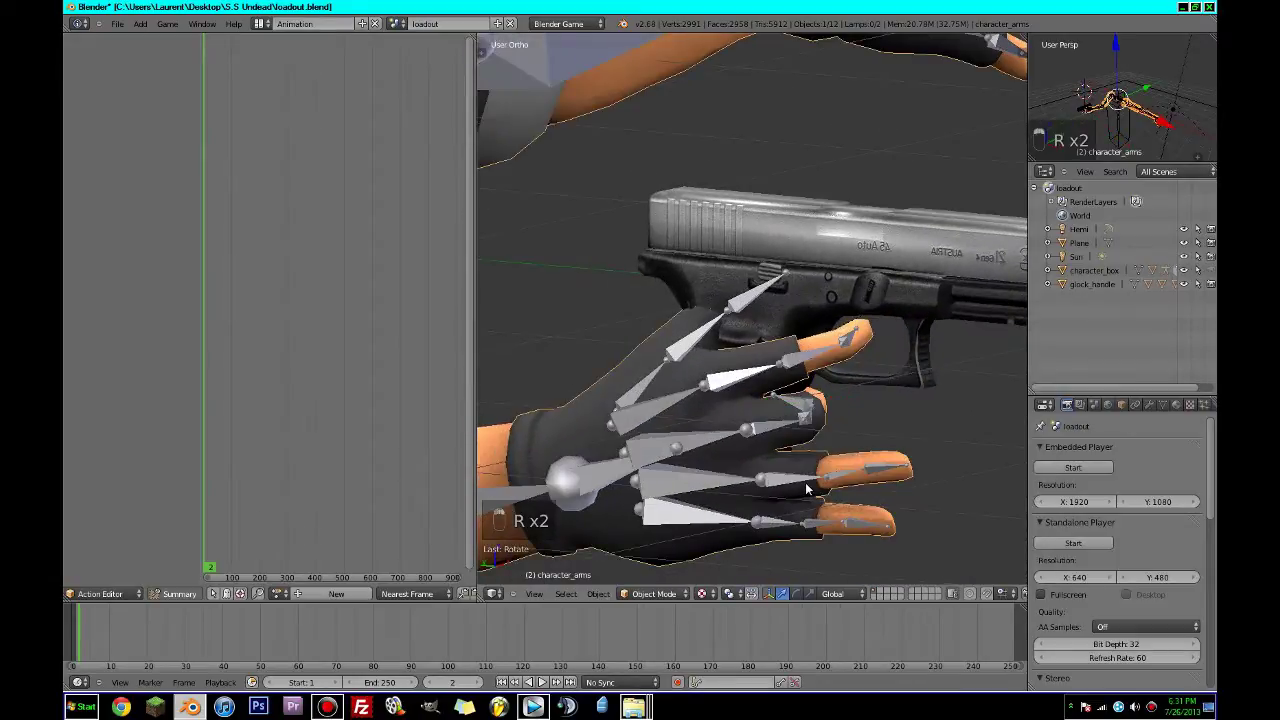
{"action": "right_click", "coordinate": [805, 484]}
{"action": "key", "text": "r"}
{"action": "key", "text": "z"}
{"action": "left_click", "coordinate": [757, 374]}
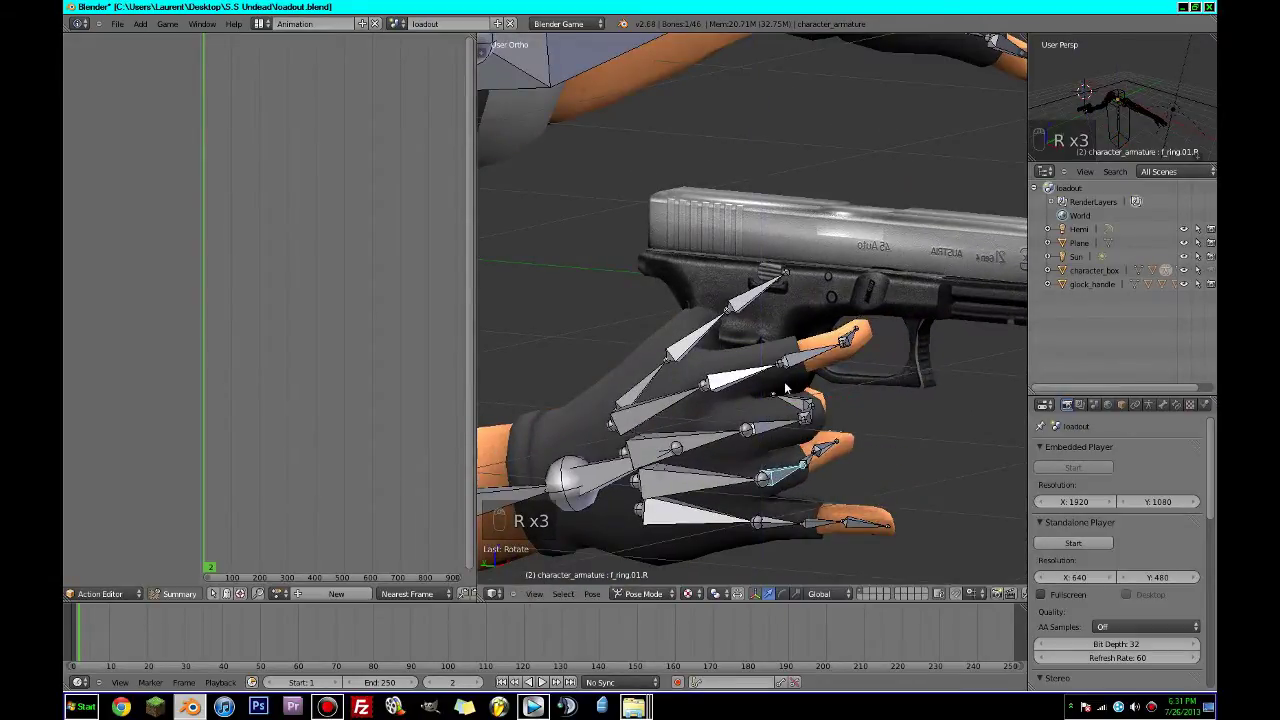
Rotate the right ring finger's second and tip bones around Z to wrap them around the grip.
{"action": "middle_click_drag", "start_coordinate": [785, 388], "coordinate": [730, 420]}
{"action": "right_click", "coordinate": [628, 404]}
{"action": "key", "text": "r"}
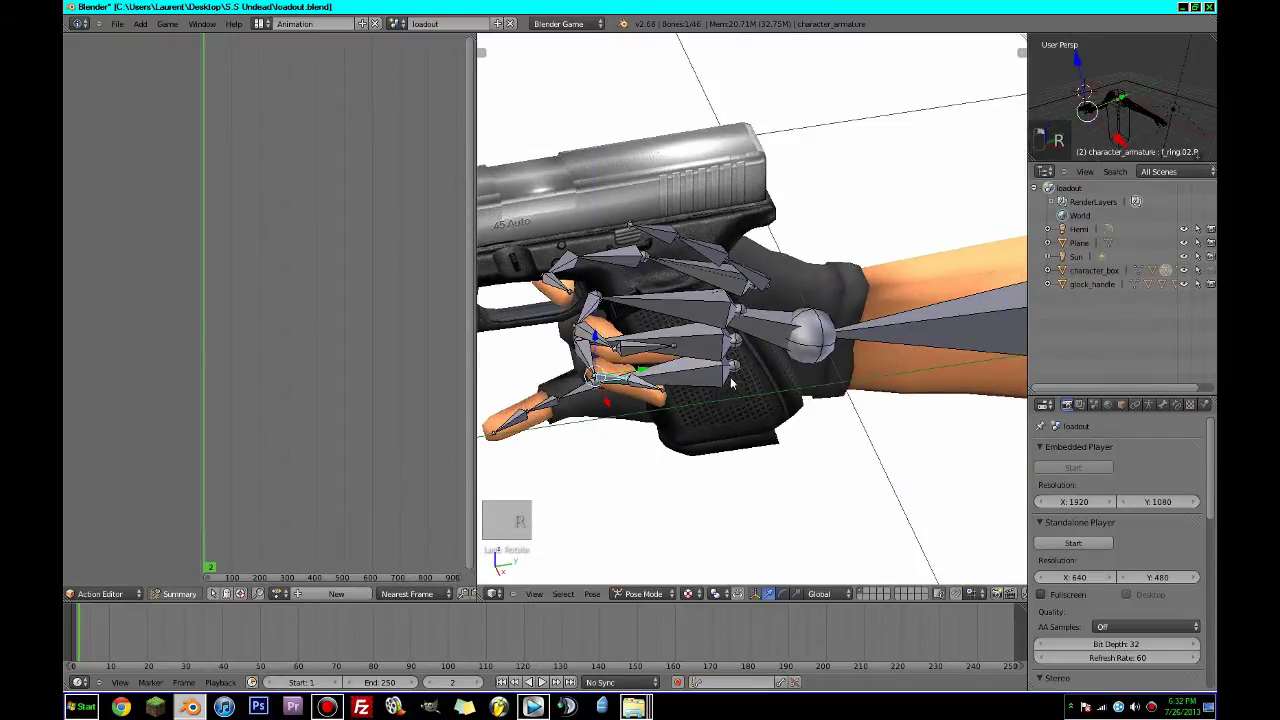
{"action": "right_click", "coordinate": [660, 393]}
{"action": "key", "text": "r"}
{"action": "key", "text": "z"}
{"action": "left_click", "coordinate": [543, 423]}
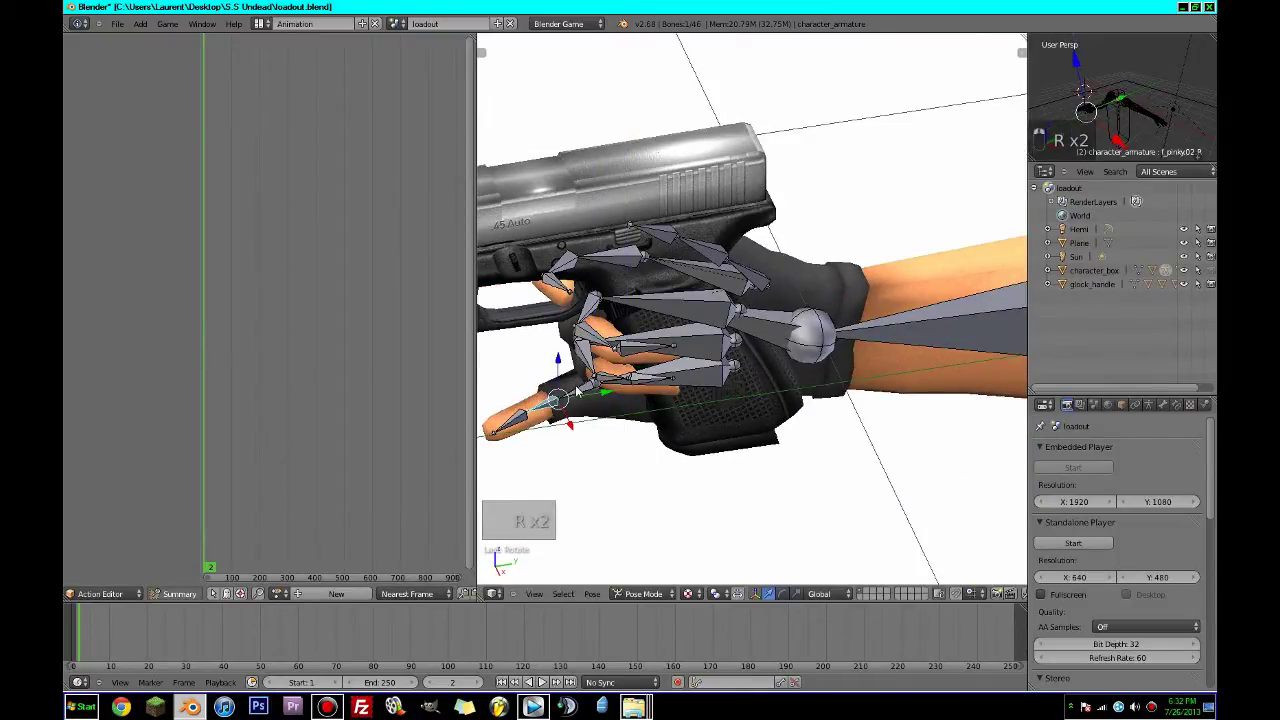
Rotate the right pinky's base, tip and middle bones to curl the finger around the bottom of the grip.
{"action": "right_click", "coordinate": [577, 392]}
{"action": "key", "text": "r"}
{"action": "left_click", "coordinate": [621, 412]}
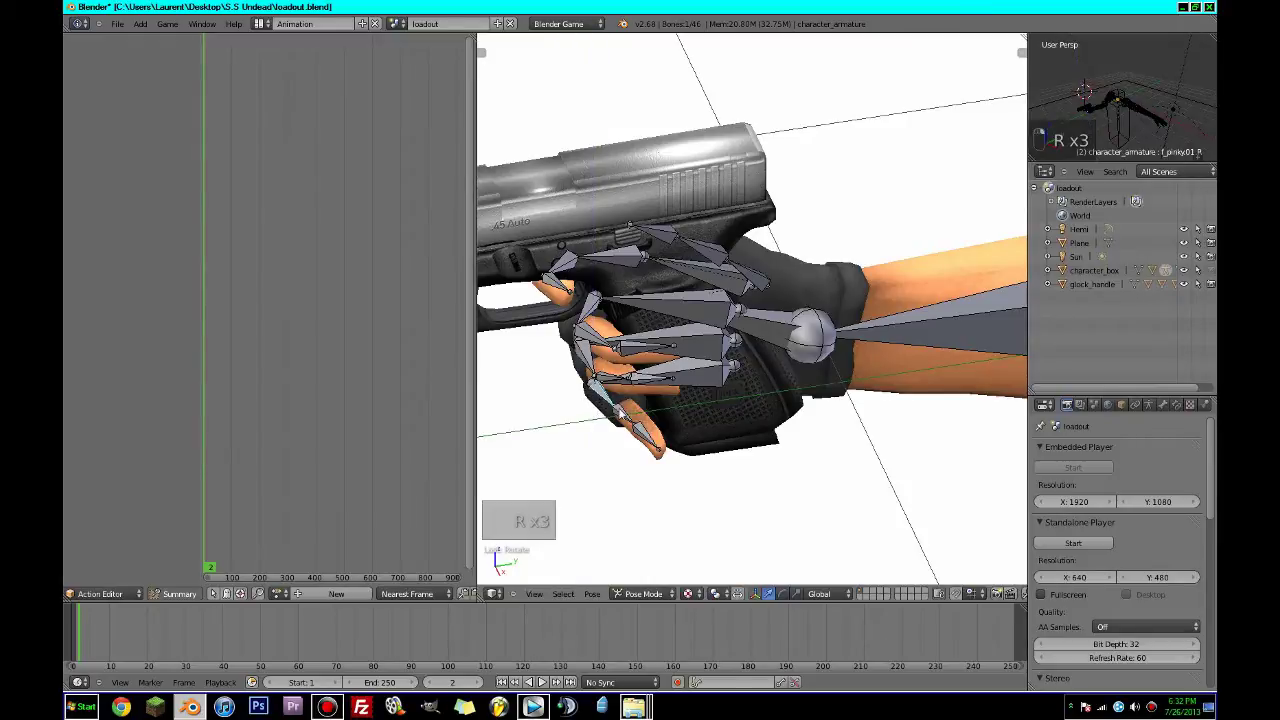
{"action": "right_click", "coordinate": [620, 413]}
{"action": "key", "text": "r"}
{"action": "key", "text": "r"}
{"action": "key", "text": "z"}
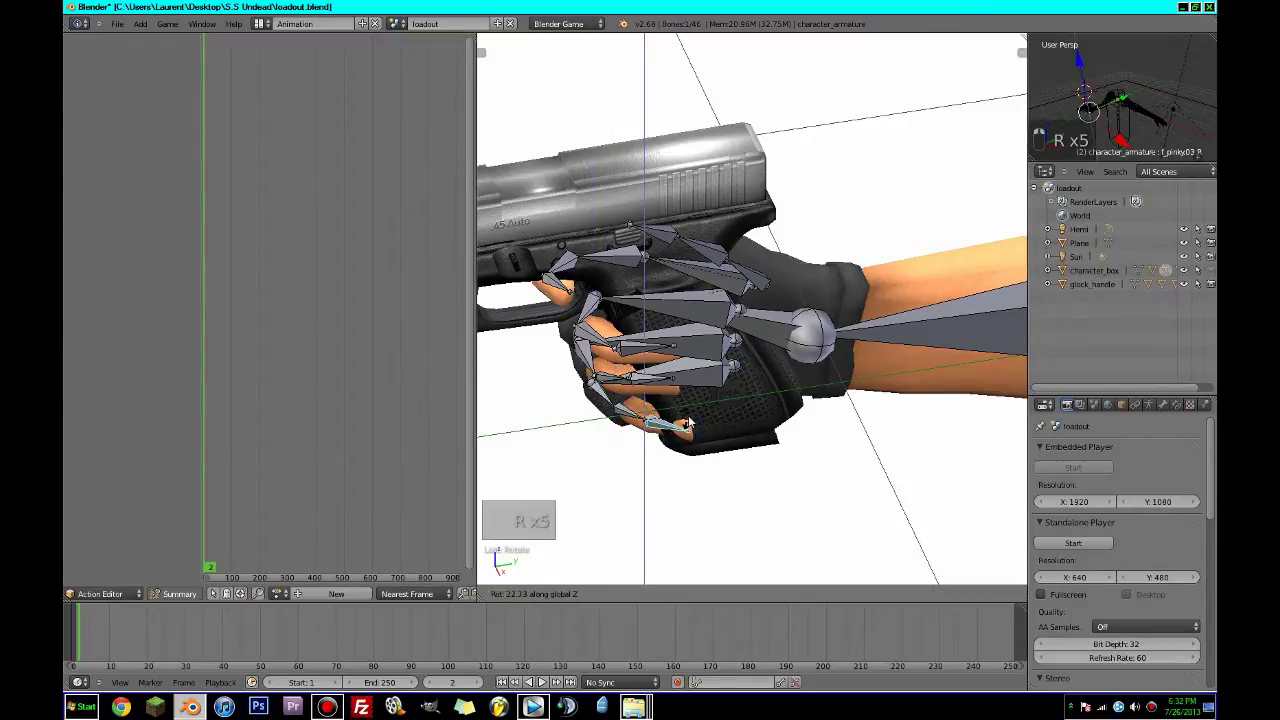
{"action": "left_click", "coordinate": [672, 418]}
{"action": "right_click", "coordinate": [628, 412]}
{"action": "key", "text": "r"}
{"action": "key", "text": "z"}
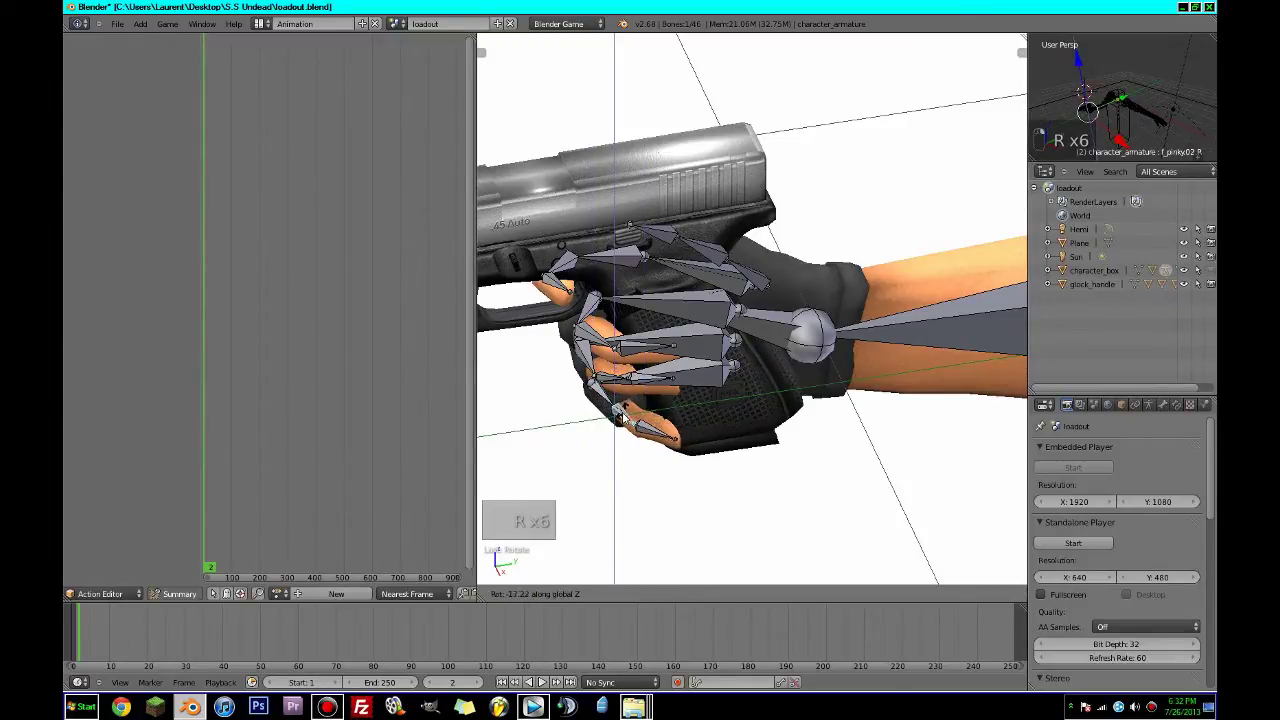
{"action": "left_click", "coordinate": [626, 422]}
Refine the pinky's outer bones around Z from a front angle to fit the fingertip against the grip.
{"action": "middle_click_drag", "start_coordinate": [640, 420], "coordinate": [641, 517]}
{"action": "right_click", "coordinate": [656, 518]}
{"action": "key", "text": "r"}
{"action": "key", "text": "z"}
{"action": "left_click", "coordinate": [674, 512]}
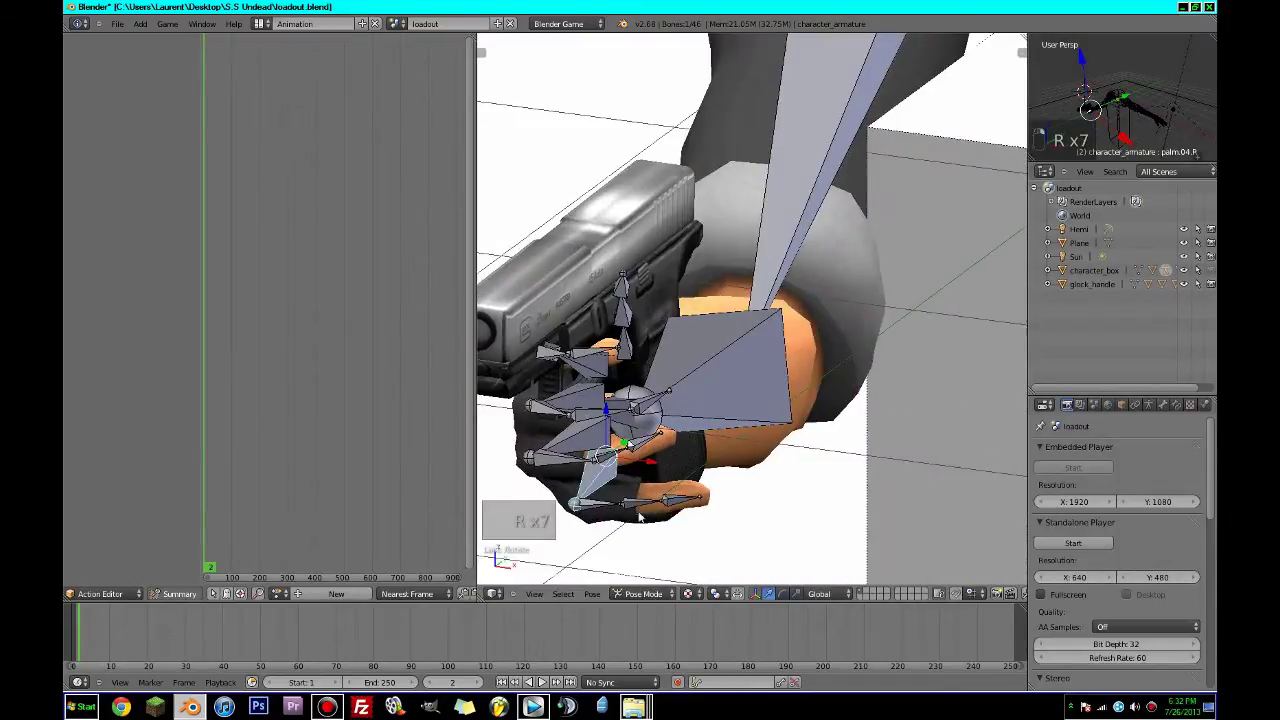
{"action": "key", "text": "r"}
{"action": "key", "text": "z"}
{"action": "left_click", "coordinate": [690, 484]}
Rotate the right pinky's base bone from the right side view to angle the finger along the grip.
{"action": "scroll", "coordinate": [706, 478], "scroll_direction": "down", "scroll_amount": 2}
{"action": "middle_click_drag", "start_coordinate": [735, 465], "coordinate": [628, 453]}
{"action": "key", "text": "KP_3"}
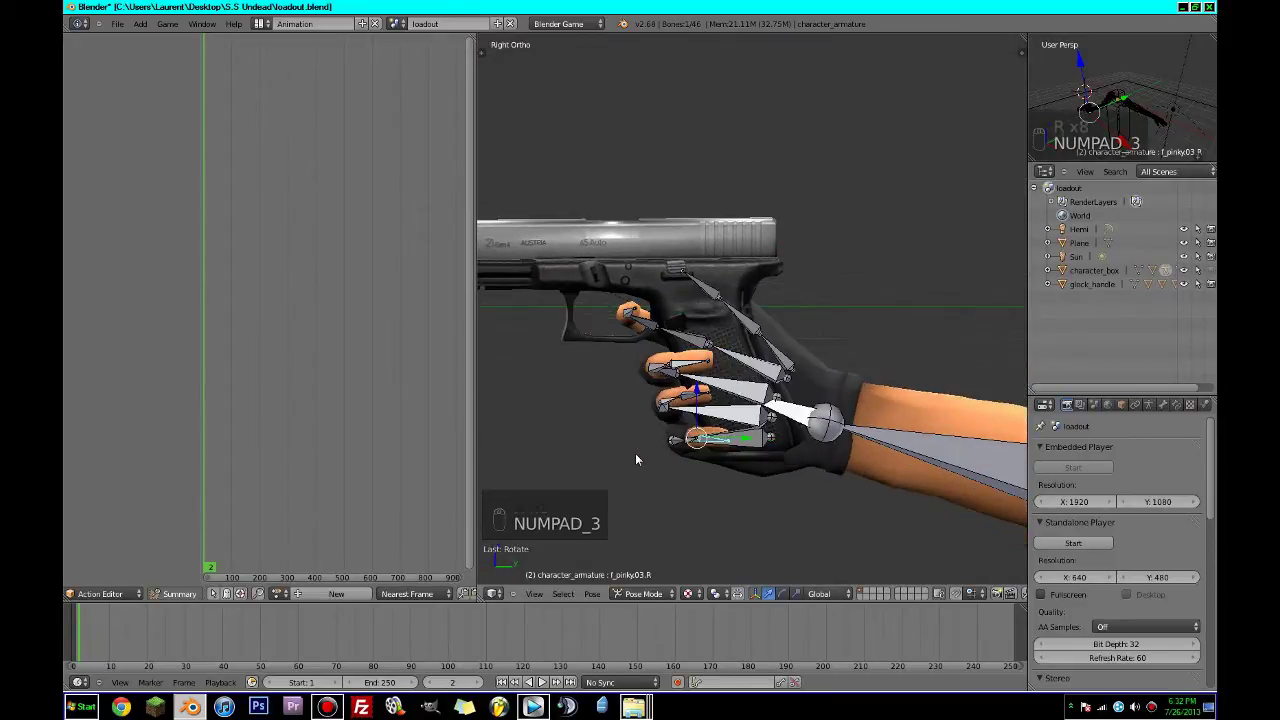
{"action": "scroll", "coordinate": [635, 453], "scroll_direction": "up", "scroll_amount": 5}
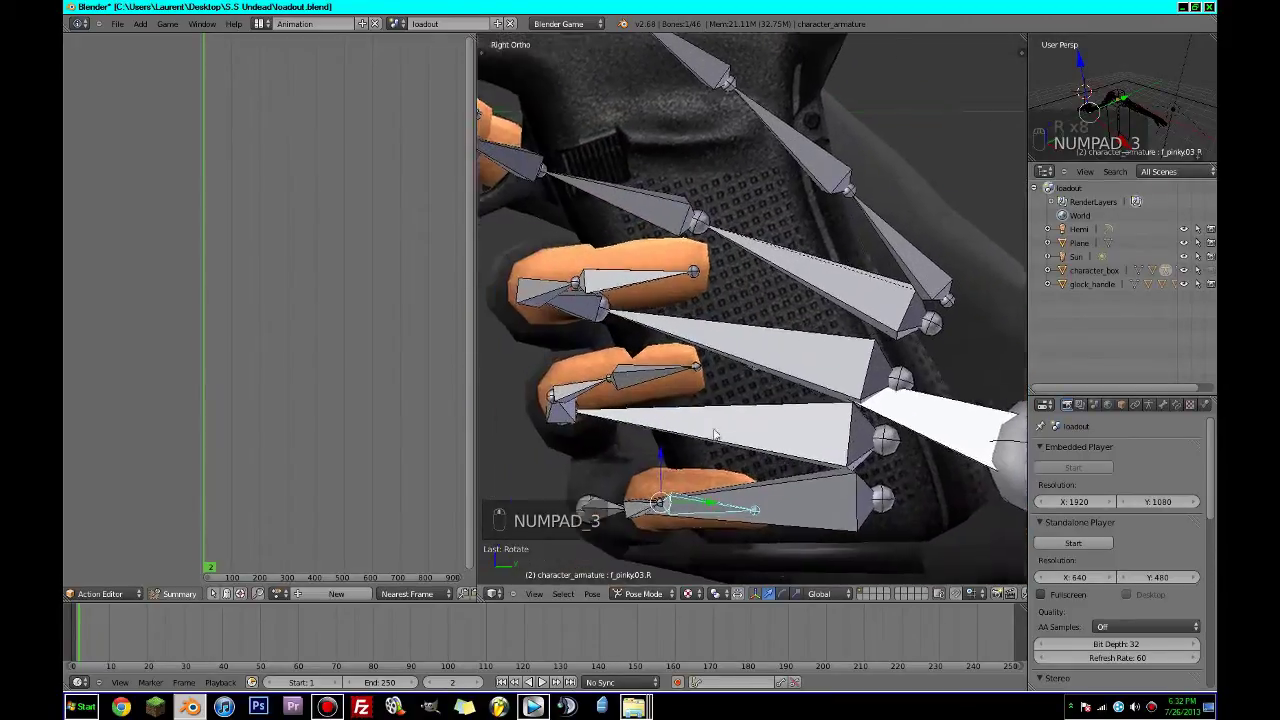
{"action": "right_click", "coordinate": [677, 490]}
{"action": "key", "text": "r"}
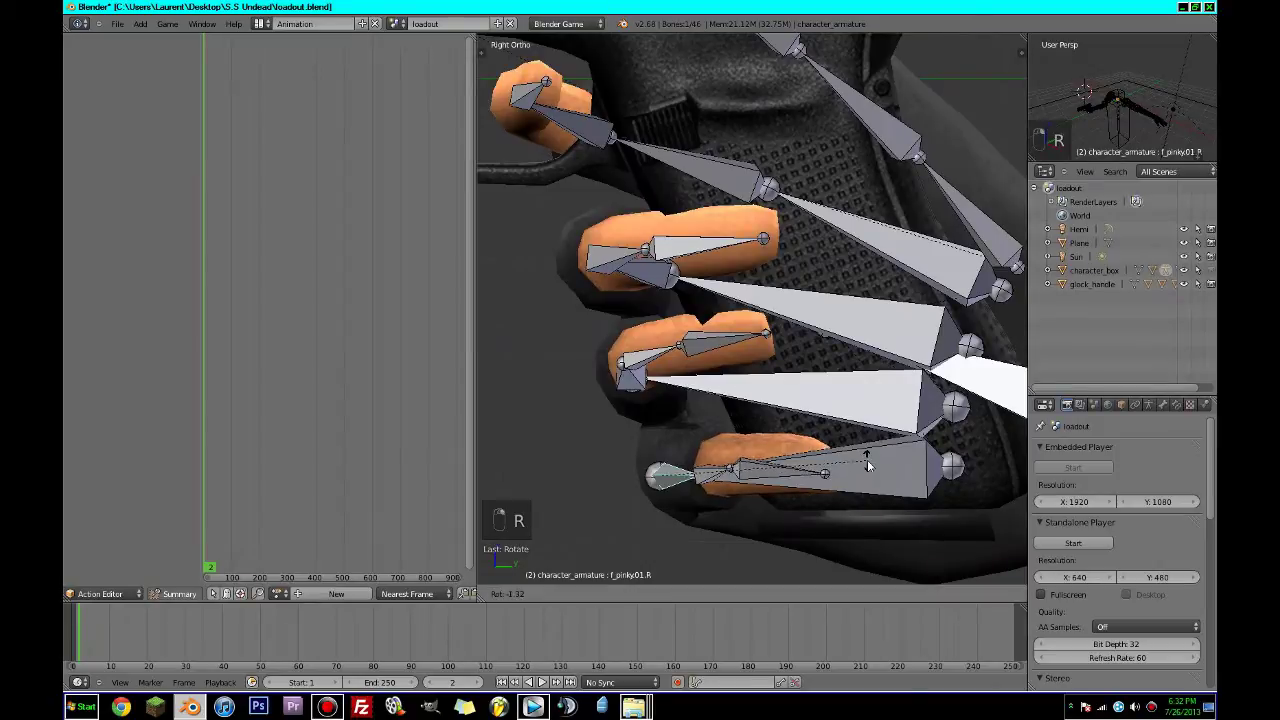
{"action": "left_click", "coordinate": [851, 486]}
{"action": "scroll", "coordinate": [853, 488], "scroll_direction": "down", "scroll_amount": 2}
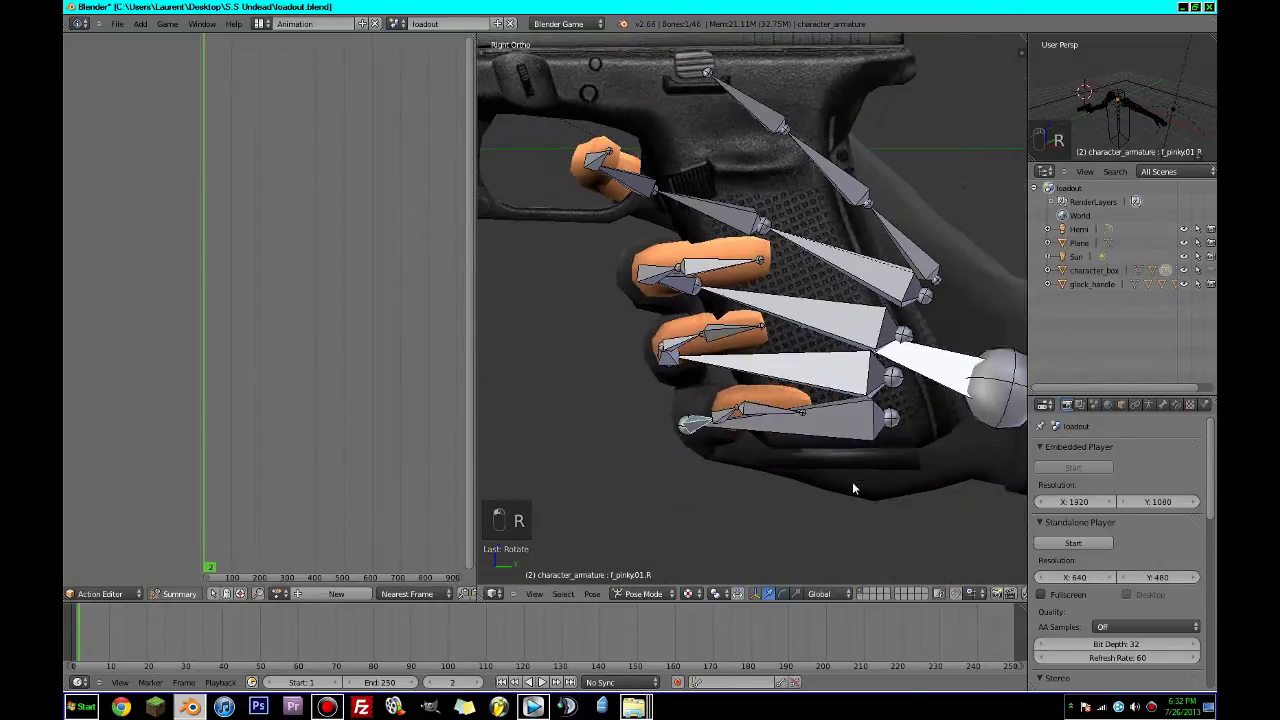
Rotate the right thumb's base bone around global Z toward the grip, then adjust its angle from the side.
{"action": "scroll", "coordinate": [815, 540], "scroll_direction": "down", "scroll_amount": 4}
{"action": "middle_click_drag", "start_coordinate": [815, 540], "coordinate": [880, 398]}
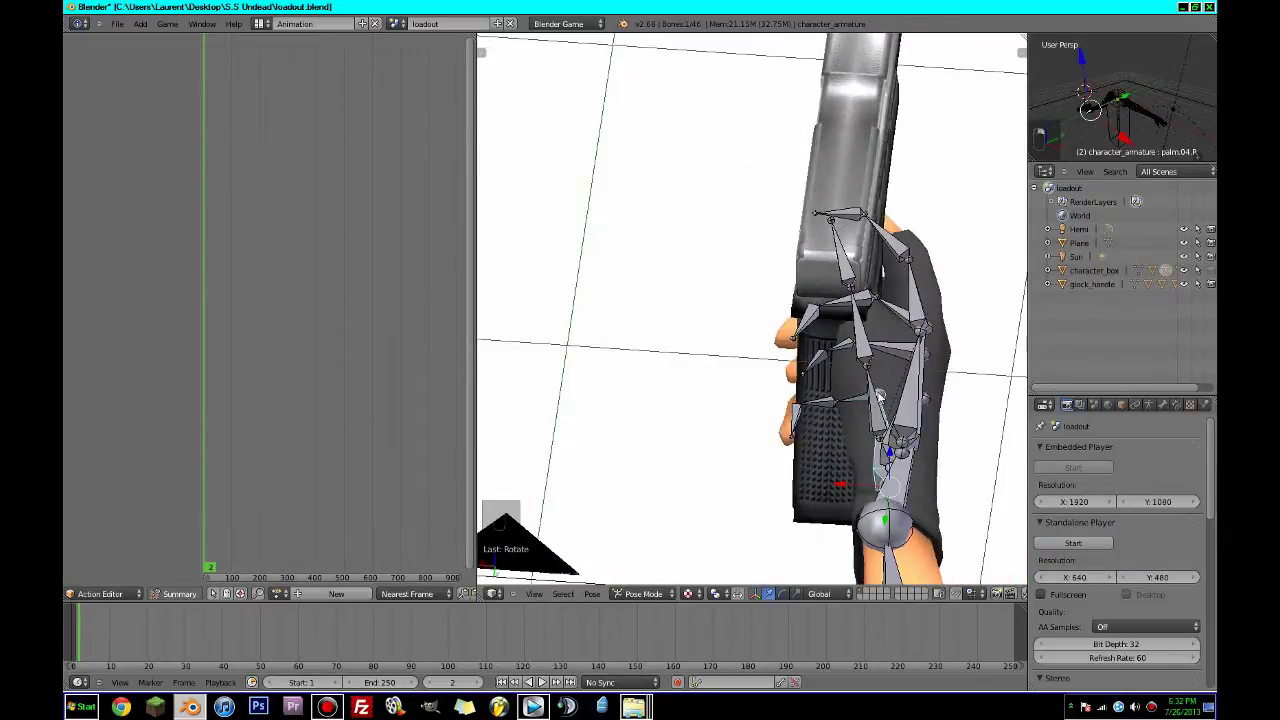
{"action": "right_click", "coordinate": [874, 397]}
{"action": "key", "text": "r"}
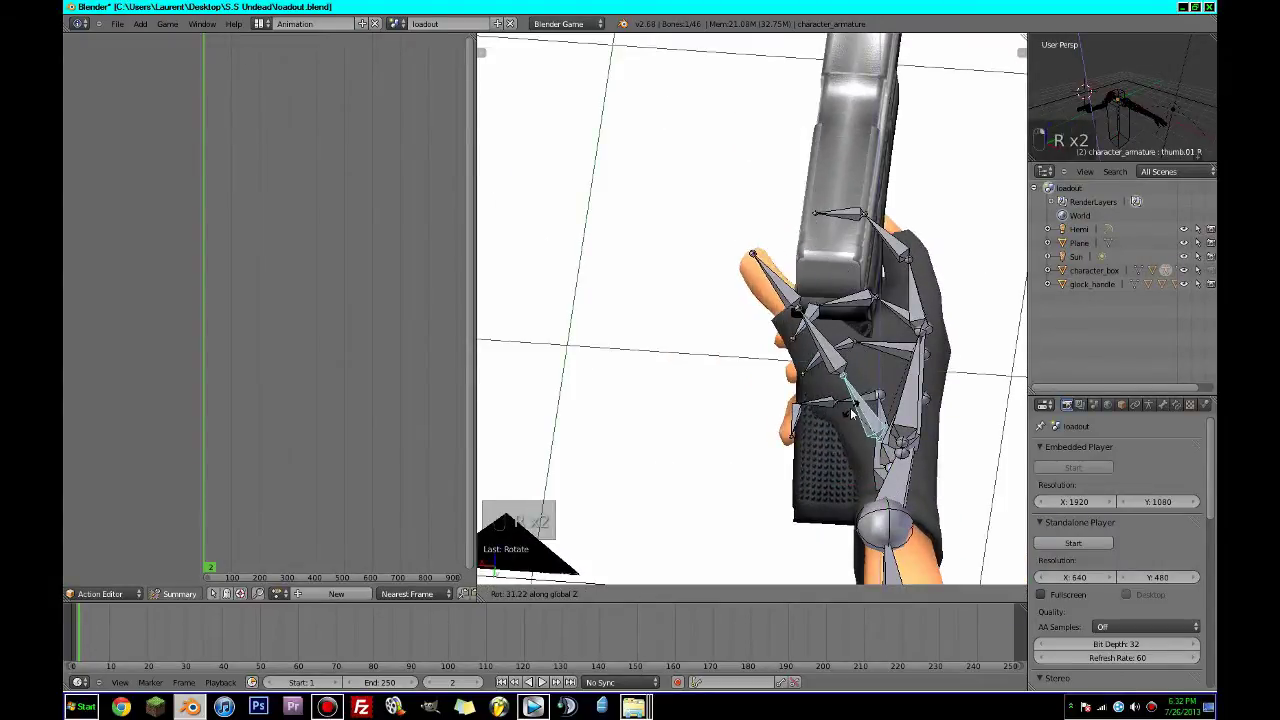
{"action": "left_click", "coordinate": [843, 416]}
{"action": "middle_click_drag", "start_coordinate": [843, 416], "coordinate": [985, 366]}
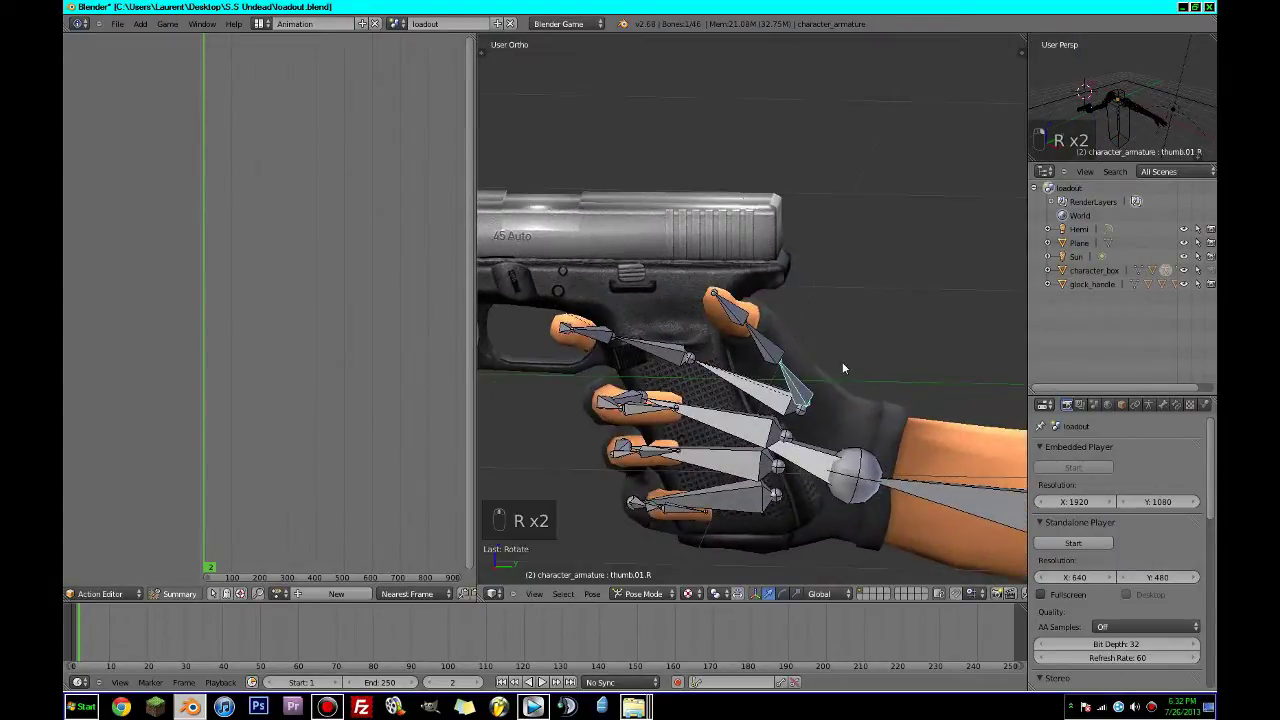
{"action": "key", "text": "r"}
{"action": "left_click", "coordinate": [853, 330]}
Rotate the right thumb's middle bone with free trackball rotation to bend the thumb around the back of the grip.
{"action": "middle_click_drag", "start_coordinate": [853, 330], "coordinate": [686, 343]}
{"action": "right_click", "coordinate": [770, 328]}
{"action": "key", "text": "r"}
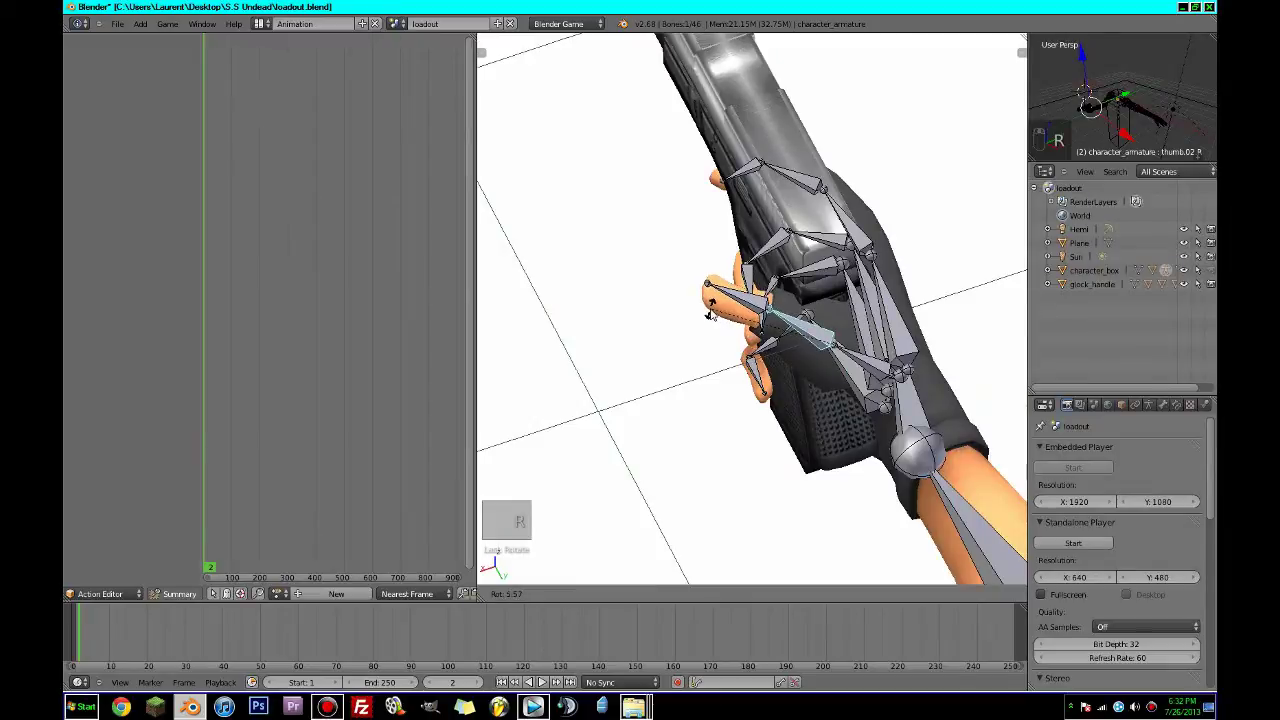
{"action": "key", "text": "r"}
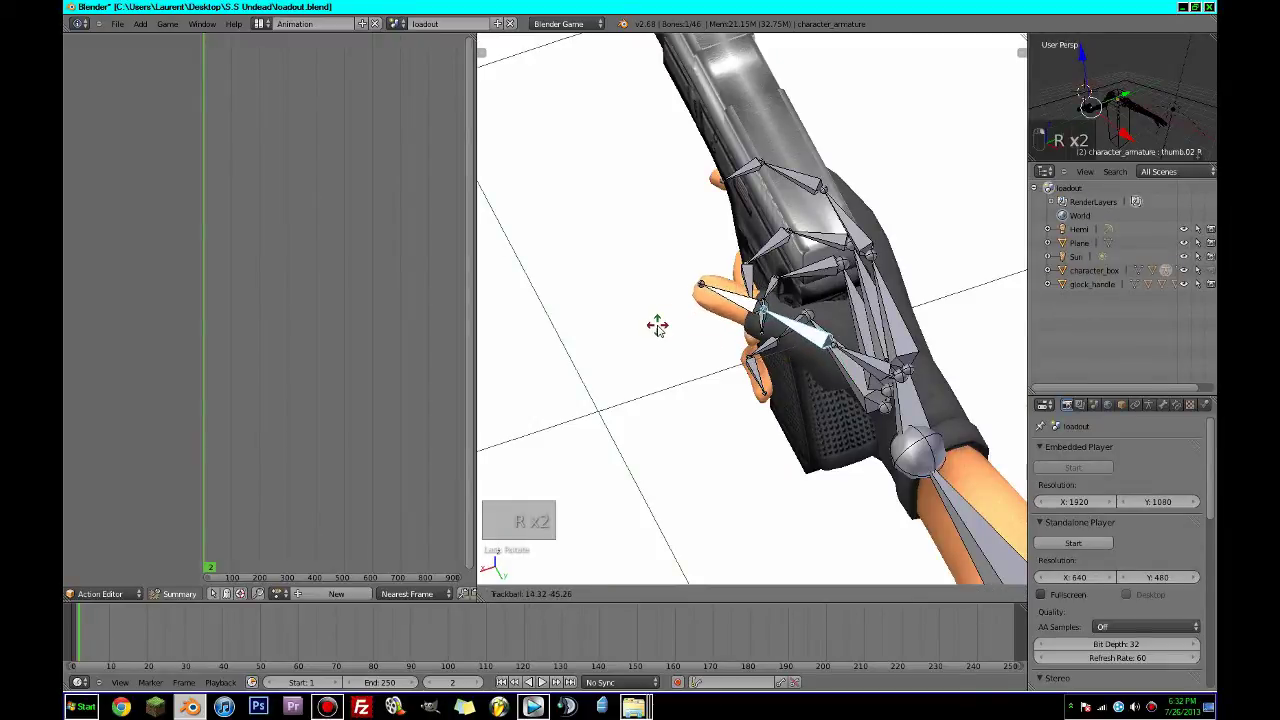
{"action": "left_click", "coordinate": [684, 320]}
Rotate the right thumb's tip bone from two angles to curl it against the side of the grip.
{"action": "middle_click_drag", "start_coordinate": [686, 320], "coordinate": [963, 261]}
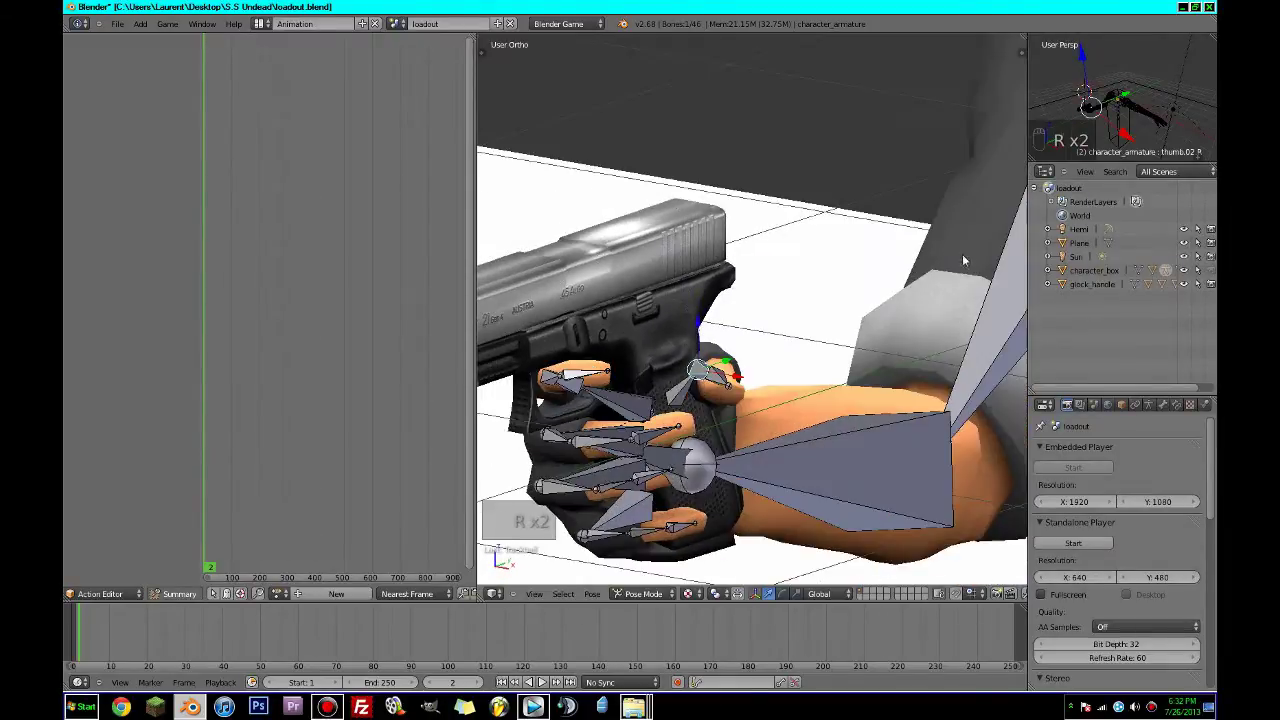
{"action": "right_click", "coordinate": [735, 378]}
{"action": "key", "text": "r"}
{"action": "left_click", "coordinate": [690, 400]}
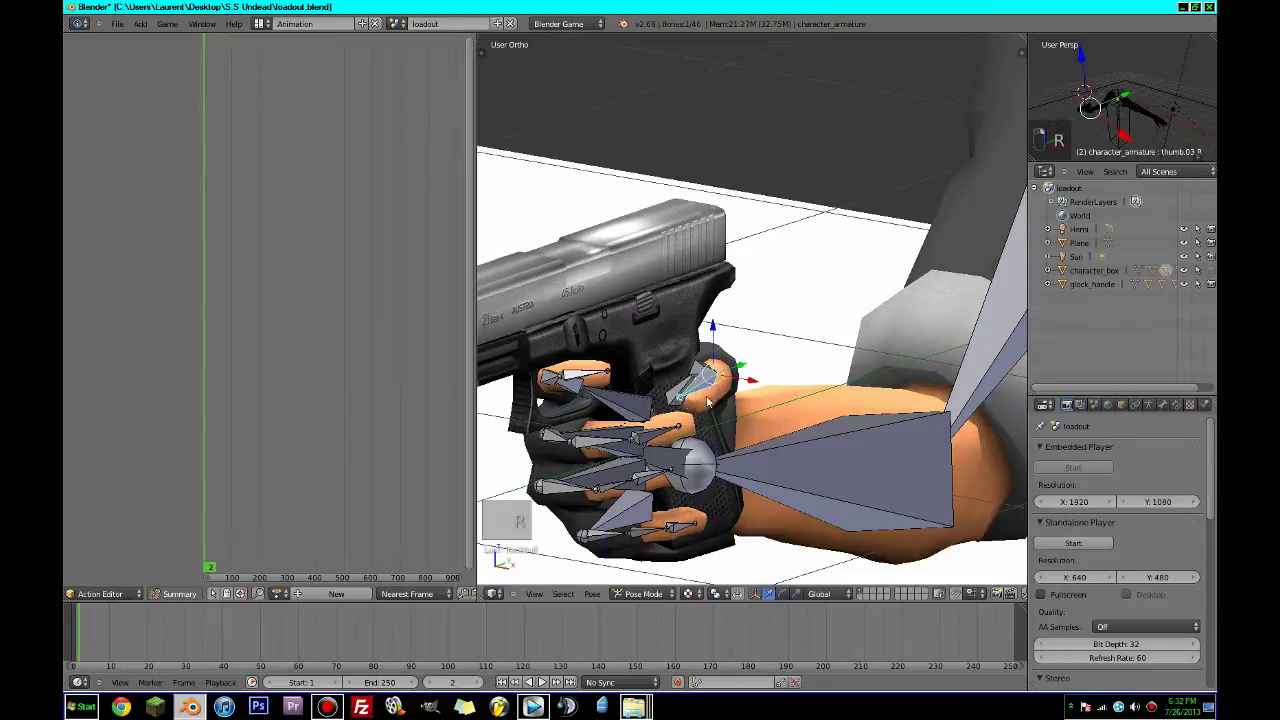
{"action": "middle_click_drag", "start_coordinate": [690, 400], "coordinate": [916, 328]}
{"action": "key", "text": "r"}
{"action": "left_click", "coordinate": [777, 432]}
Save over loadout.blend and look through the camera at the hand holding the pistol.
{"action": "key", "text": "ctrl+s"}
{"action": "left_click", "coordinate": [568, 523]}
{"action": "scroll", "coordinate": [578, 524], "scroll_direction": "down", "scroll_amount": 7}
{"action": "key", "text": "KP_0"}
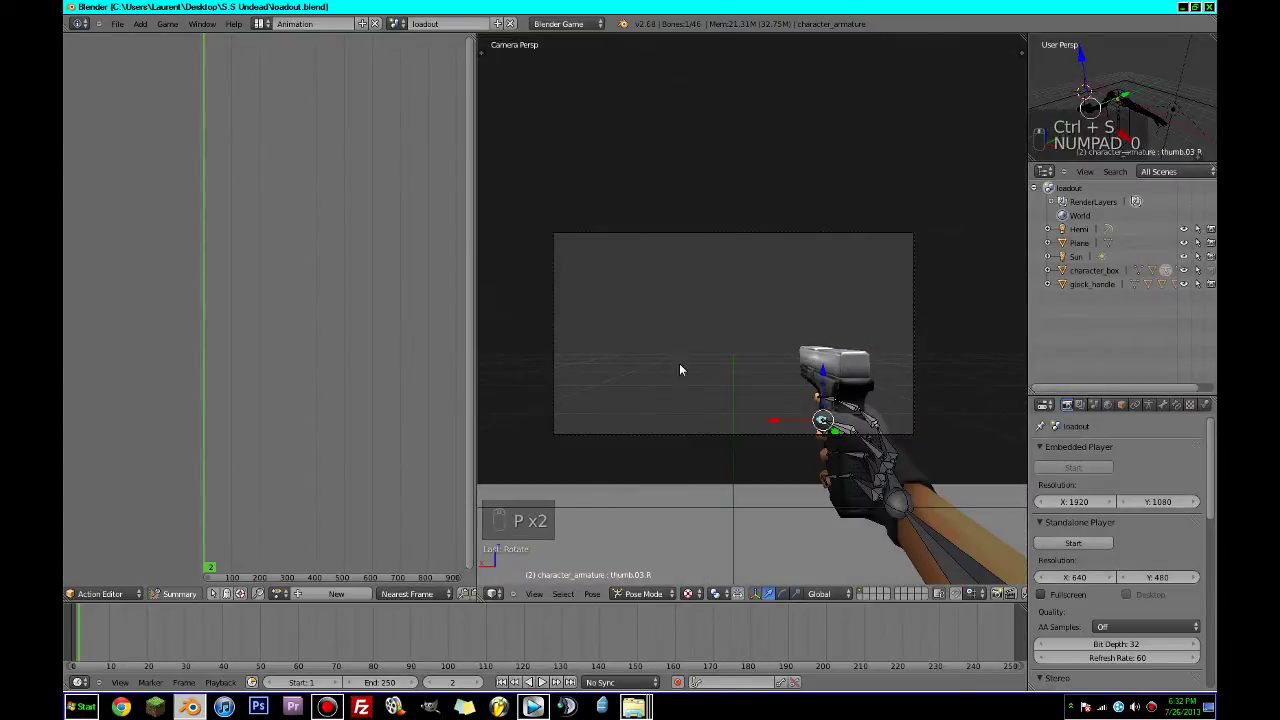
{"action": "scroll", "coordinate": [755, 348], "scroll_direction": "up", "scroll_amount": 2}
{"action": "scroll", "coordinate": [755, 348], "scroll_direction": "down", "scroll_amount": 2}
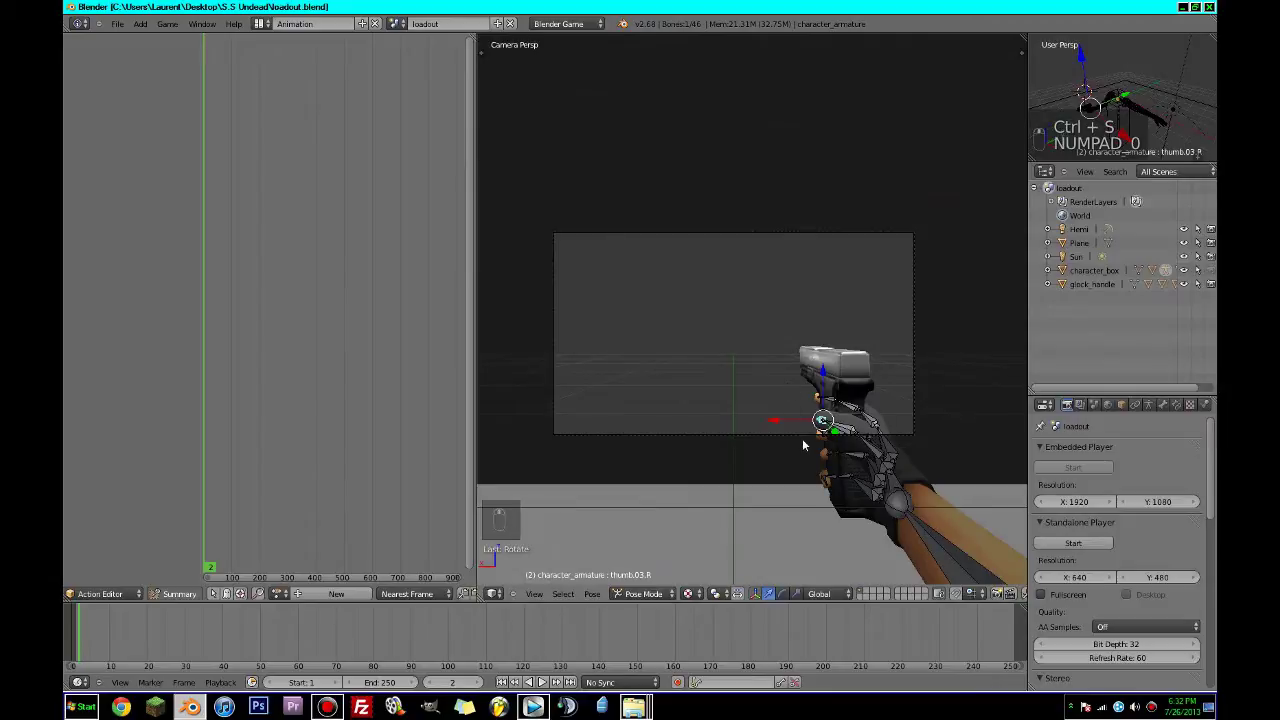
Select all bones of the armature and insert a Rotation keyframe for the grip pose.
{"action": "key", "text": "a"}
{"action": "key", "text": "a"}
{"action": "key", "text": "a"}
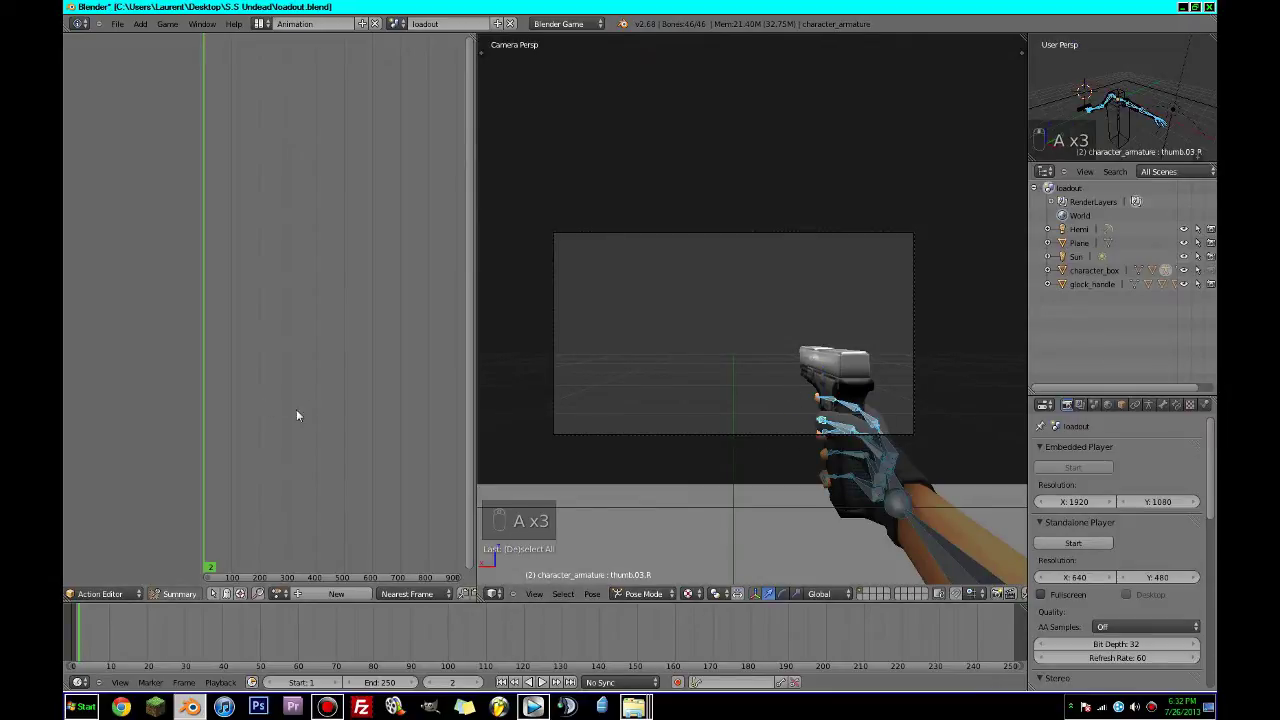
{"action": "key", "text": "i"}
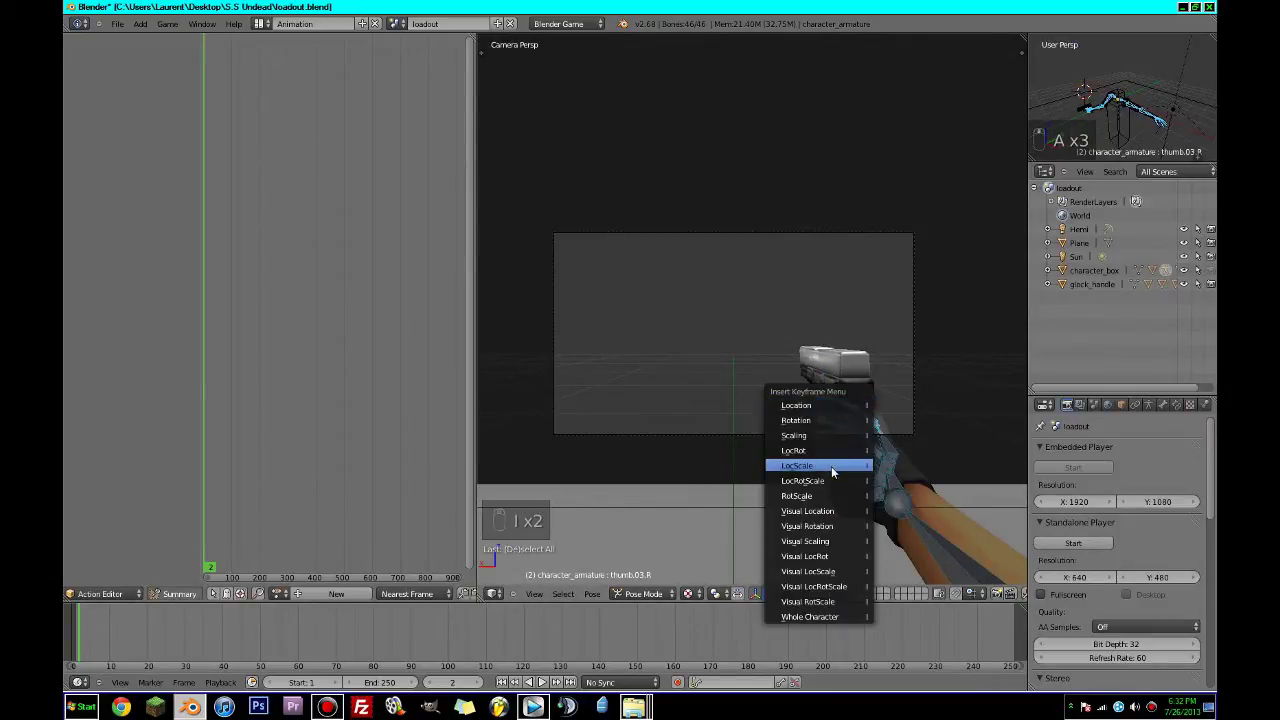
{"action": "left_click", "coordinate": [828, 420]}
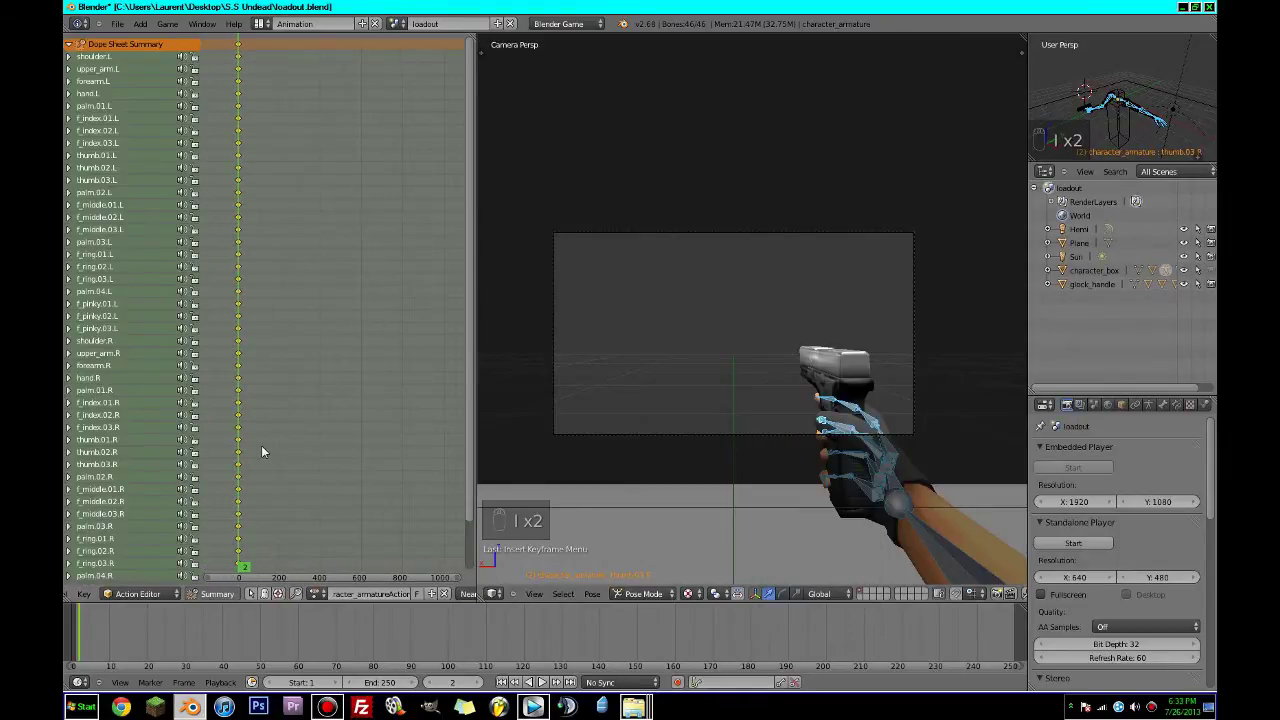
Move all the bone keyframes one frame earlier in the action and save the file.
{"action": "middle_click_drag", "start_coordinate": [350, 433], "coordinate": [366, 433]}
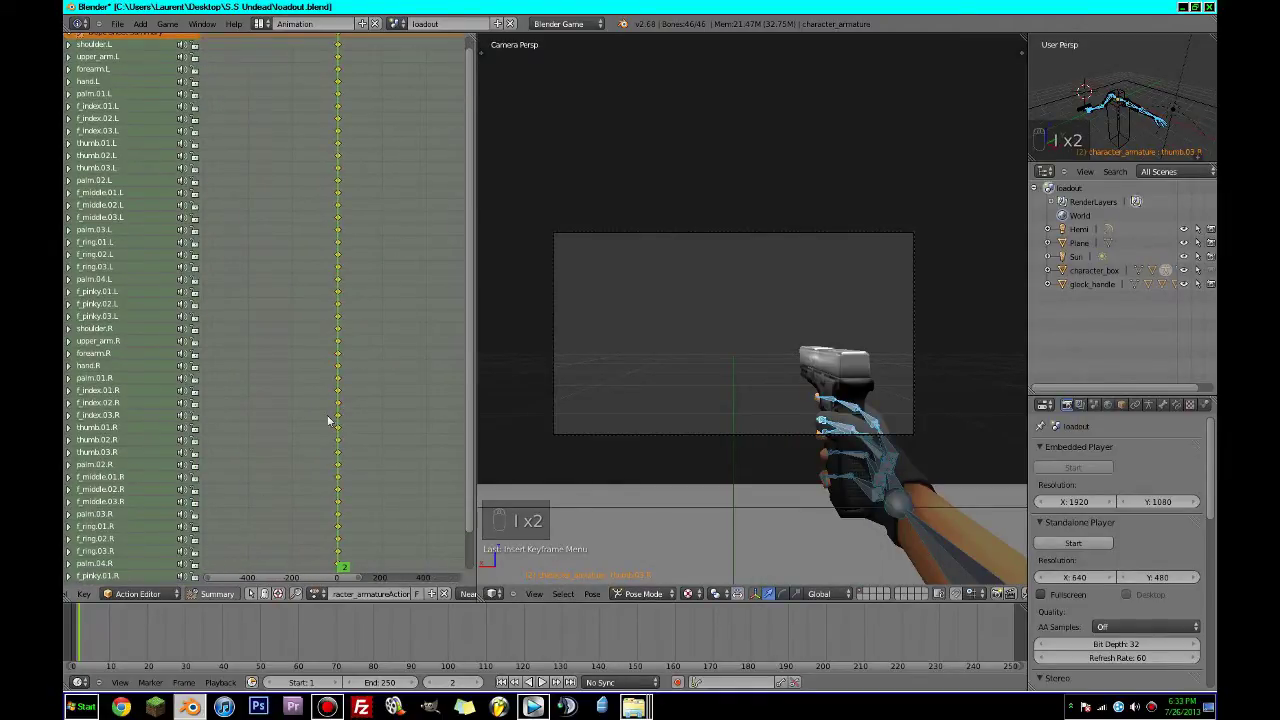
{"action": "scroll", "coordinate": [399, 353], "scroll_direction": "up", "scroll_amount": 8}
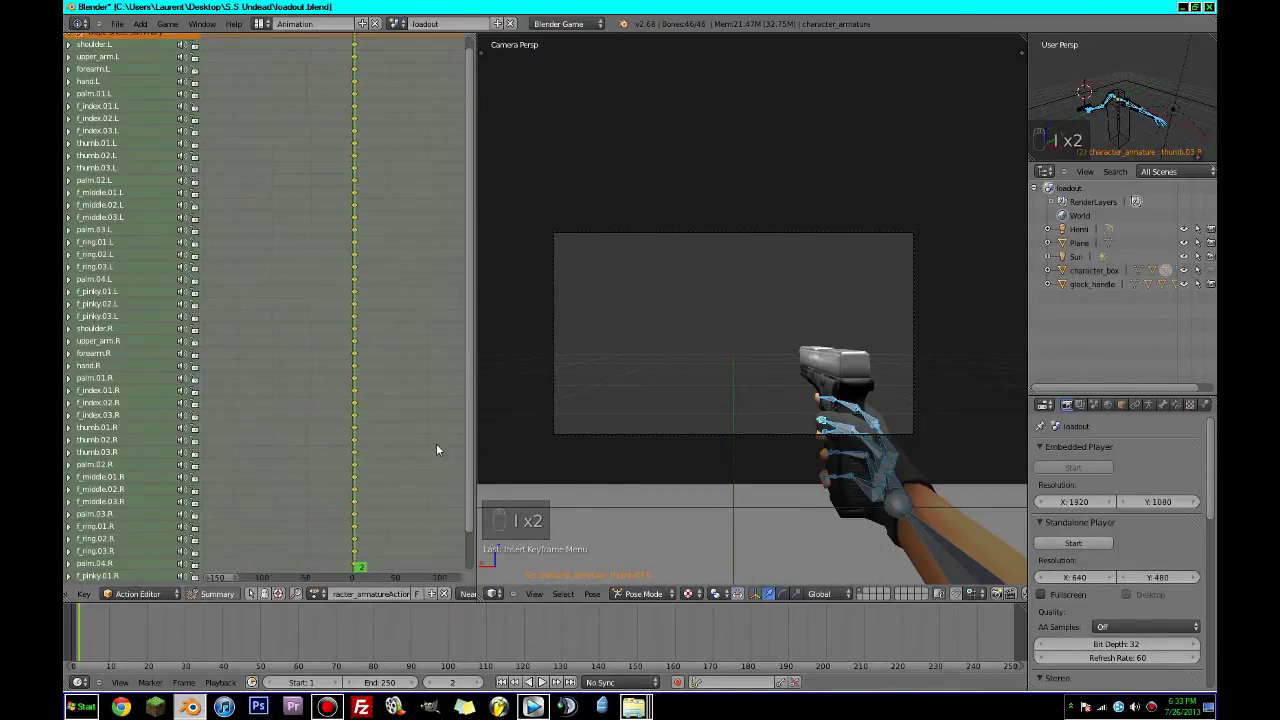
{"action": "key", "text": "g"}
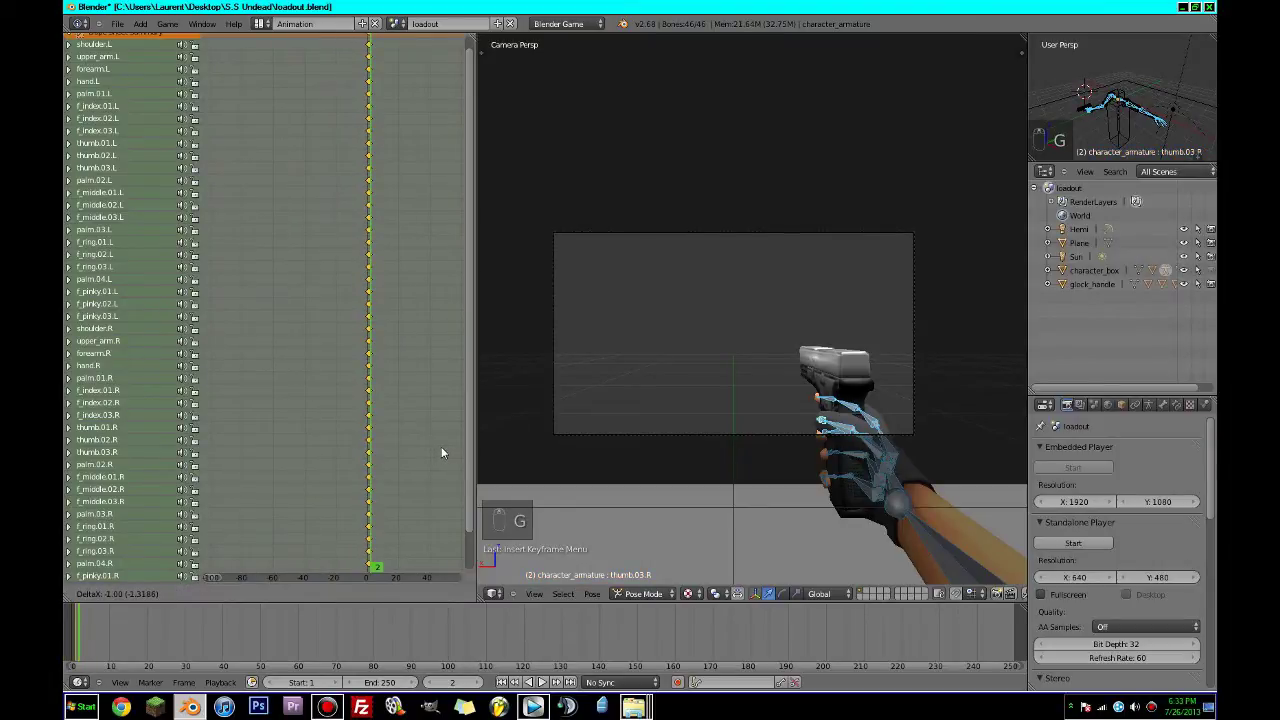
{"action": "left_click", "coordinate": [440, 446]}
{"action": "key", "text": "ctrl+s"}
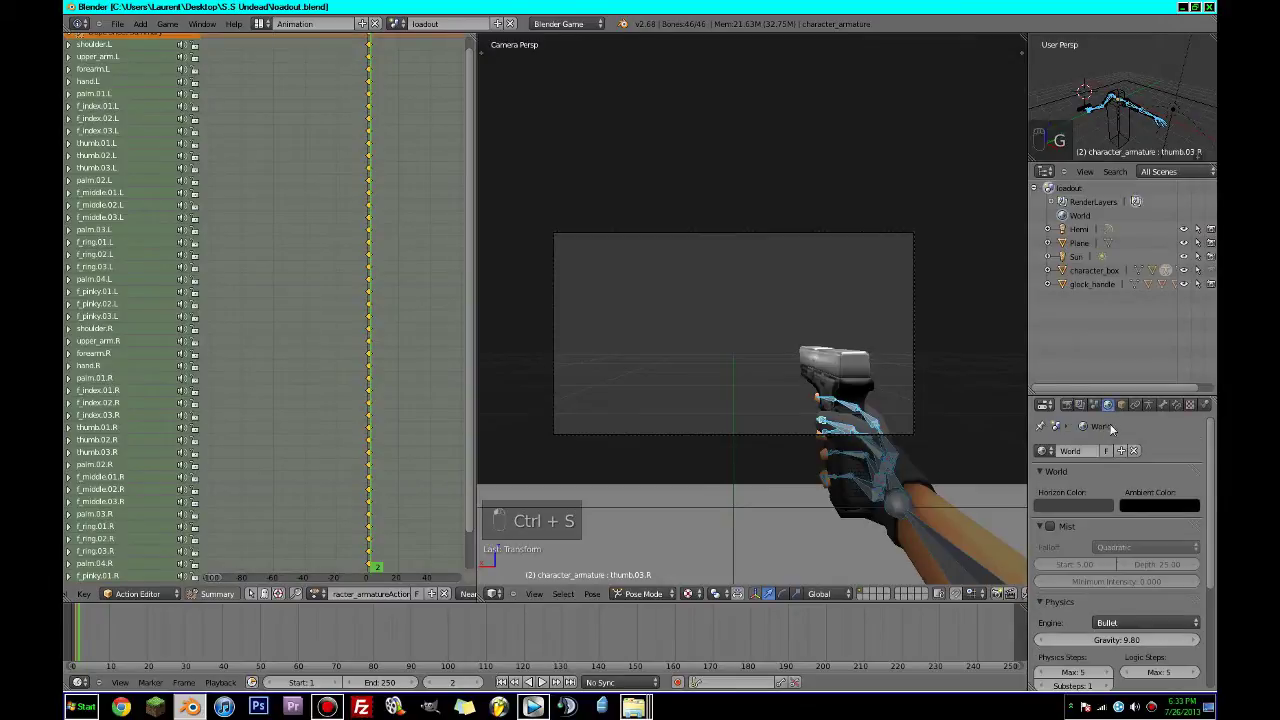
Set the standalone player resolution to 1920 by 1080.
{"action": "left_click", "coordinate": [1080, 578]}
{"action": "type", "text": "1"}
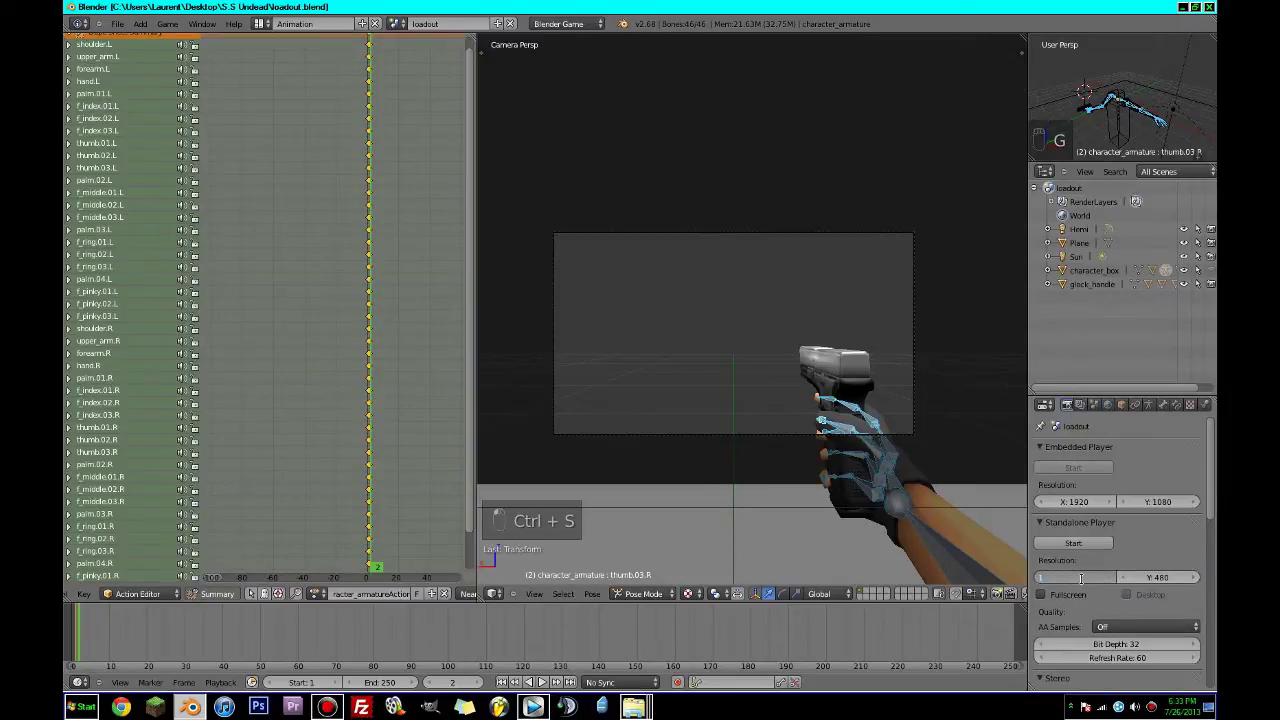
{"action": "type", "text": "920"}
{"action": "key", "text": "Tab"}
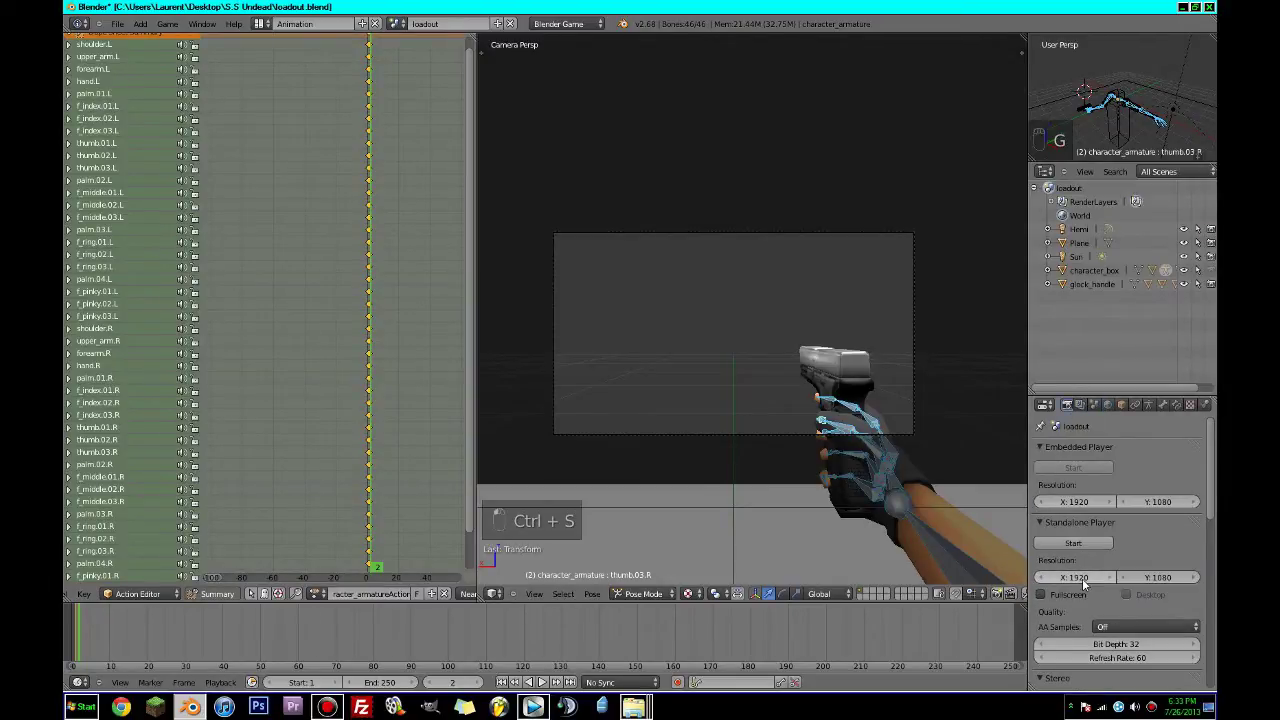
Set the game's animation frame rate to 30 and save over loadout.blend.
{"action": "scroll", "coordinate": [1133, 597], "scroll_direction": "down", "scroll_amount": 12}
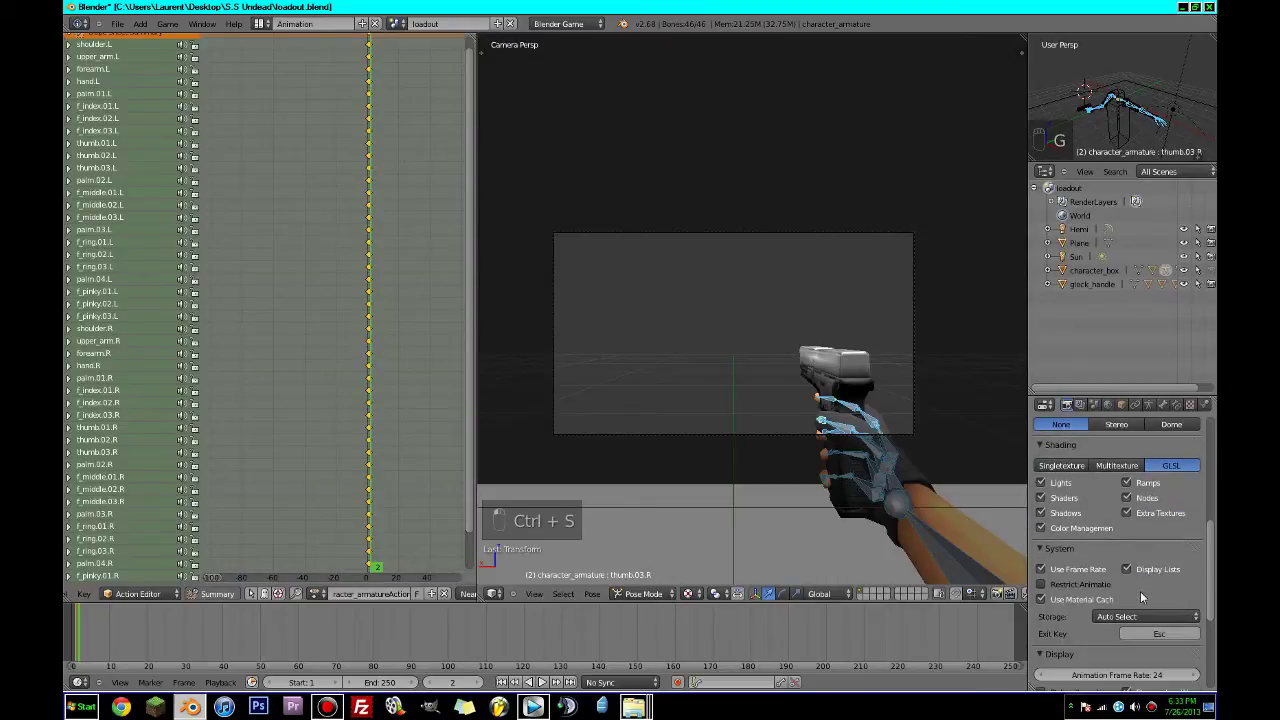
{"action": "left_click", "coordinate": [1108, 592]}
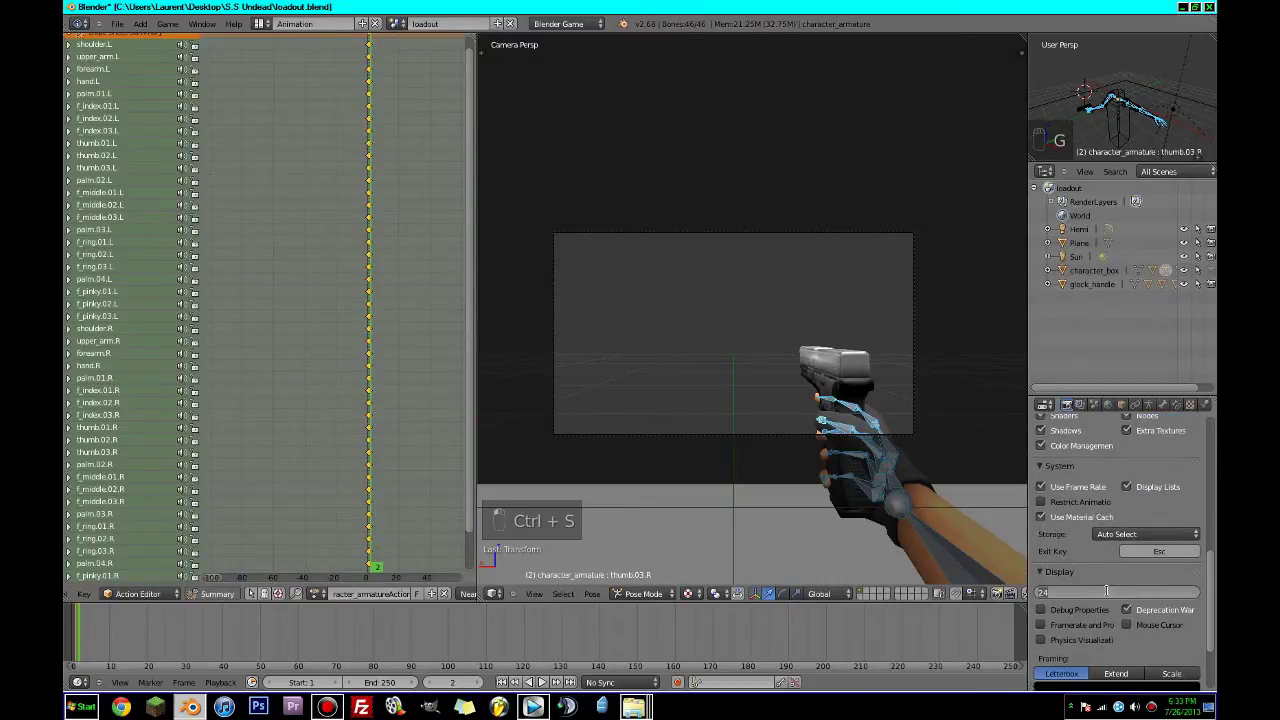
{"action": "type", "text": "30"}
{"action": "key", "text": "Return"}
{"action": "key", "text": "ctrl+s"}
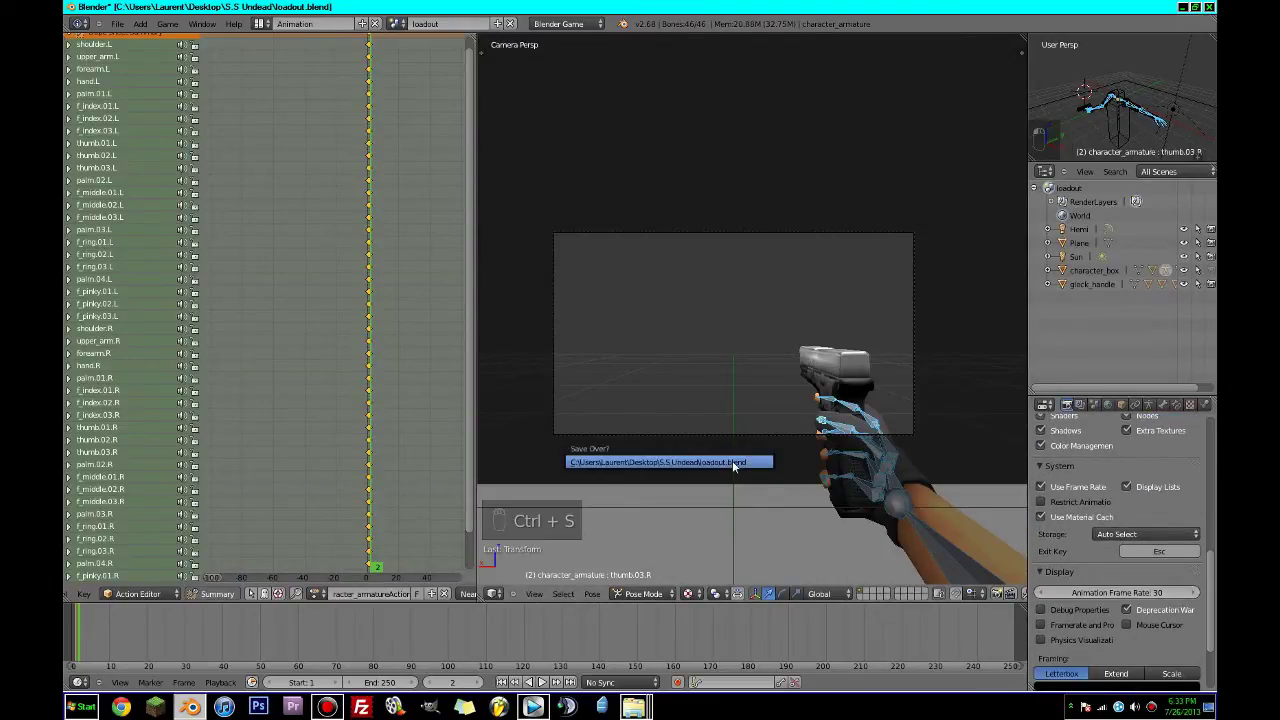
Review the remaining display settings and the world physics settings, and save over loadout.blend again.
{"action": "scroll", "coordinate": [1115, 536], "scroll_direction": "down", "scroll_amount": 4}
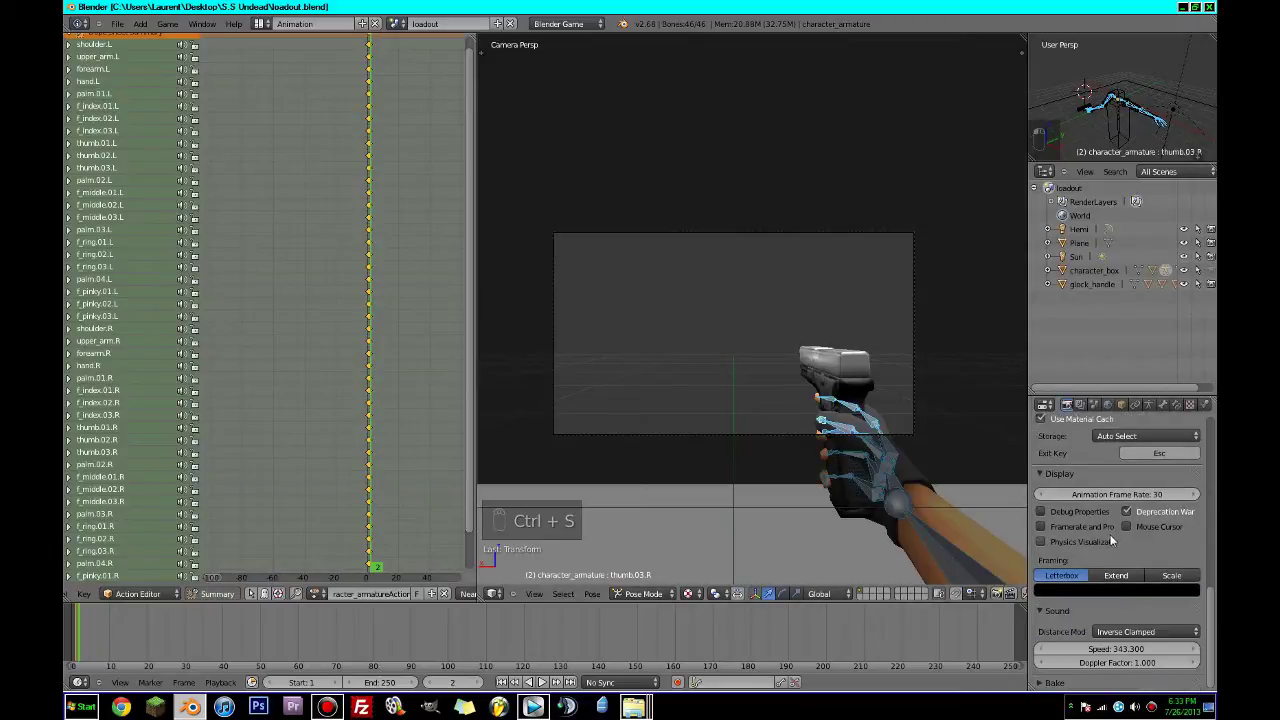
{"action": "left_click", "coordinate": [1108, 405]}
{"action": "scroll", "coordinate": [1163, 522], "scroll_direction": "down", "scroll_amount": 5}
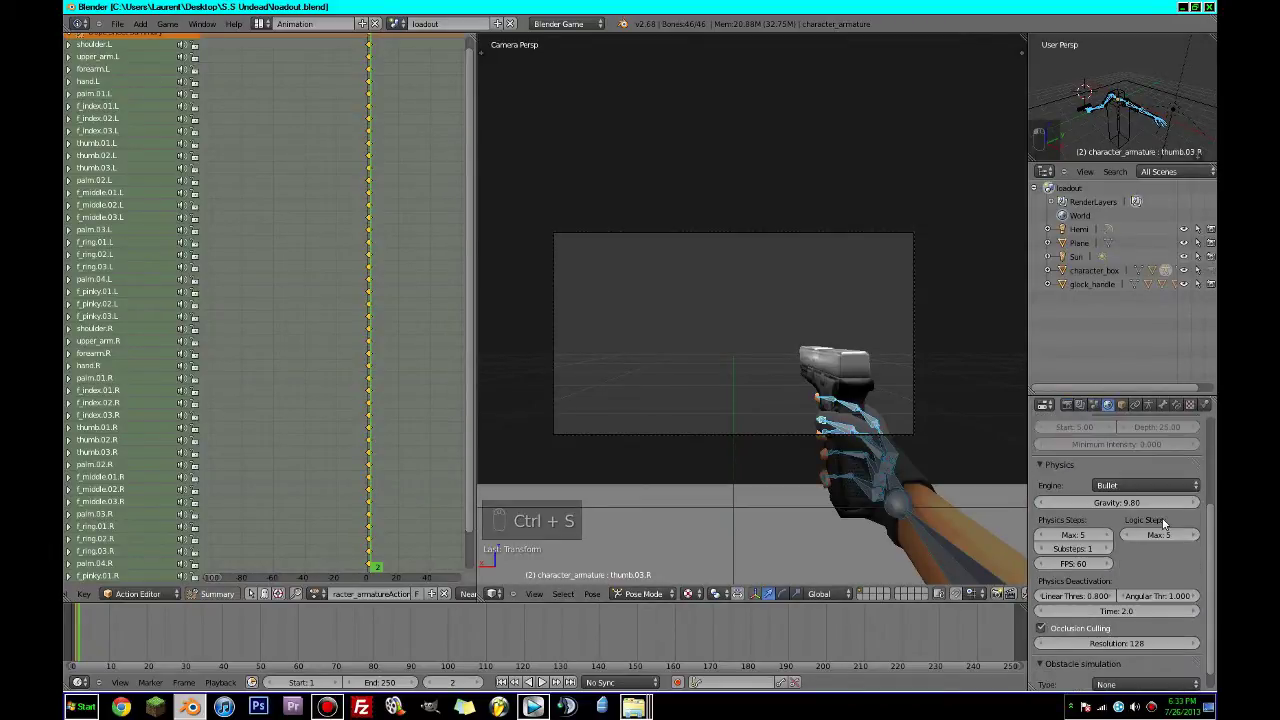
{"action": "key", "text": "ctrl+s"}
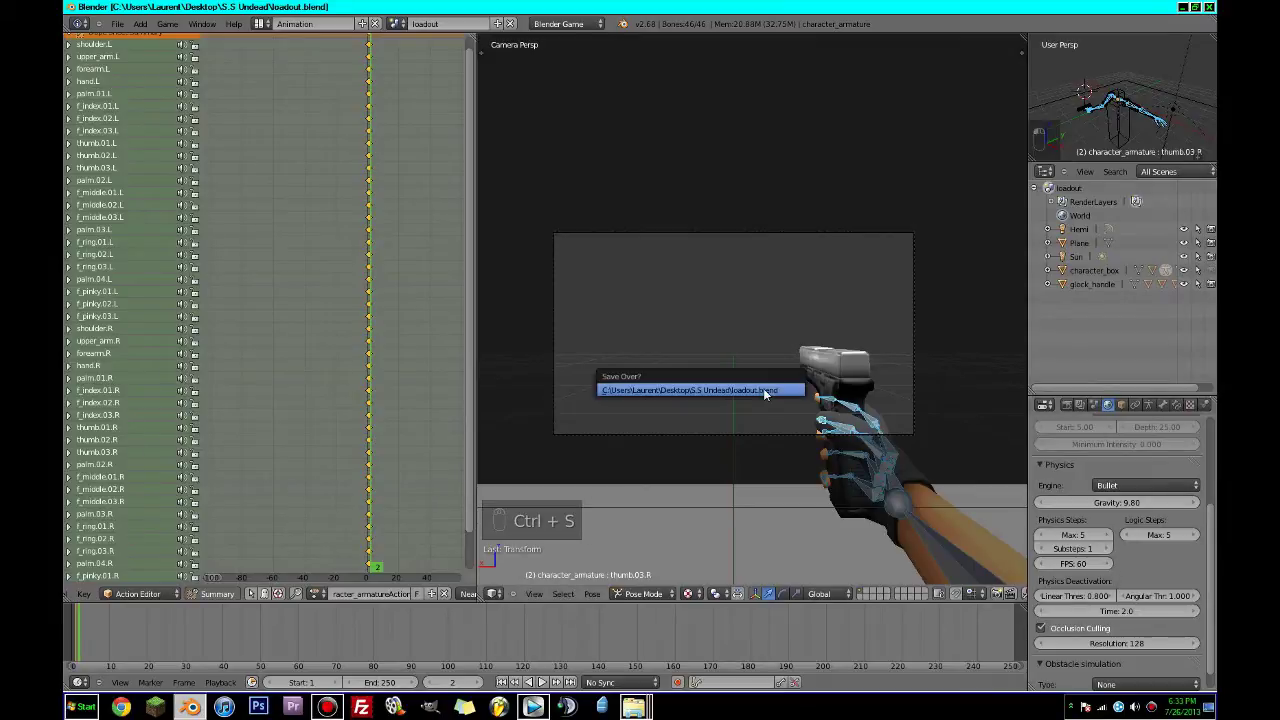
{"action": "left_click", "coordinate": [763, 388]}
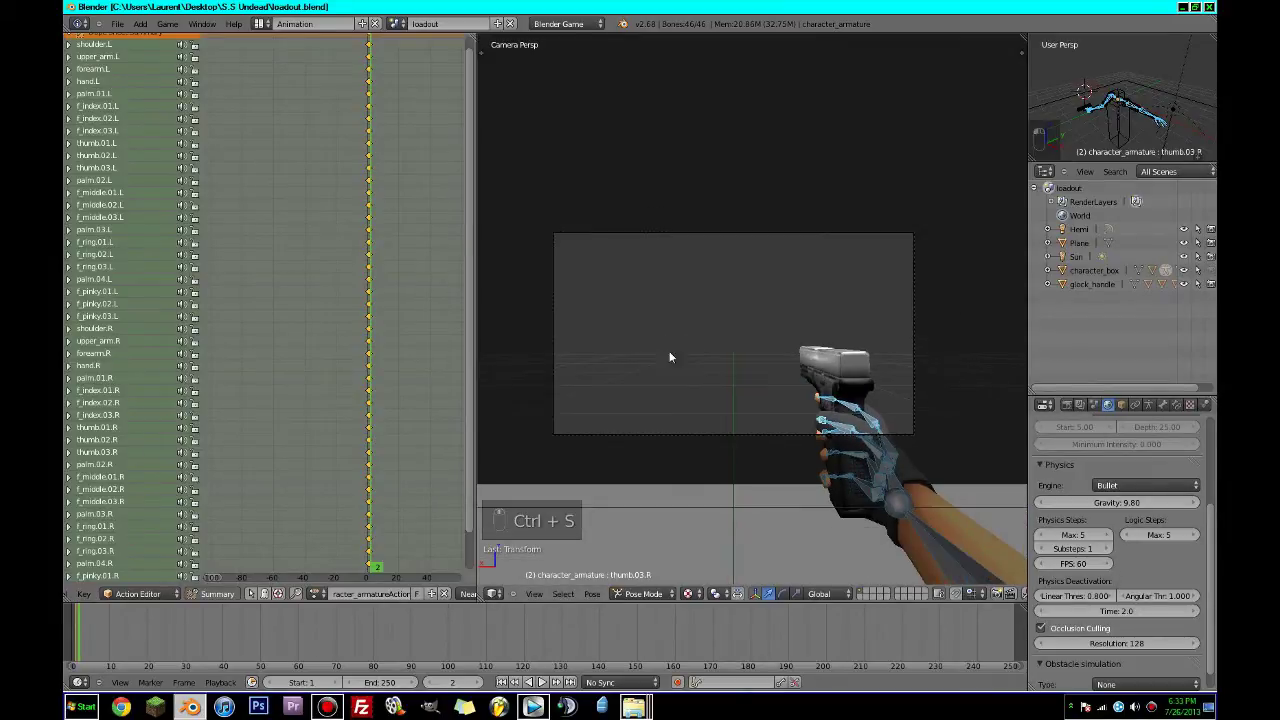
Switch the armature to Object Mode and test-run the game from the camera view.
{"action": "left_click", "coordinate": [638, 594]}
{"action": "left_click", "coordinate": [641, 581]}
{"action": "key", "text": "p"}
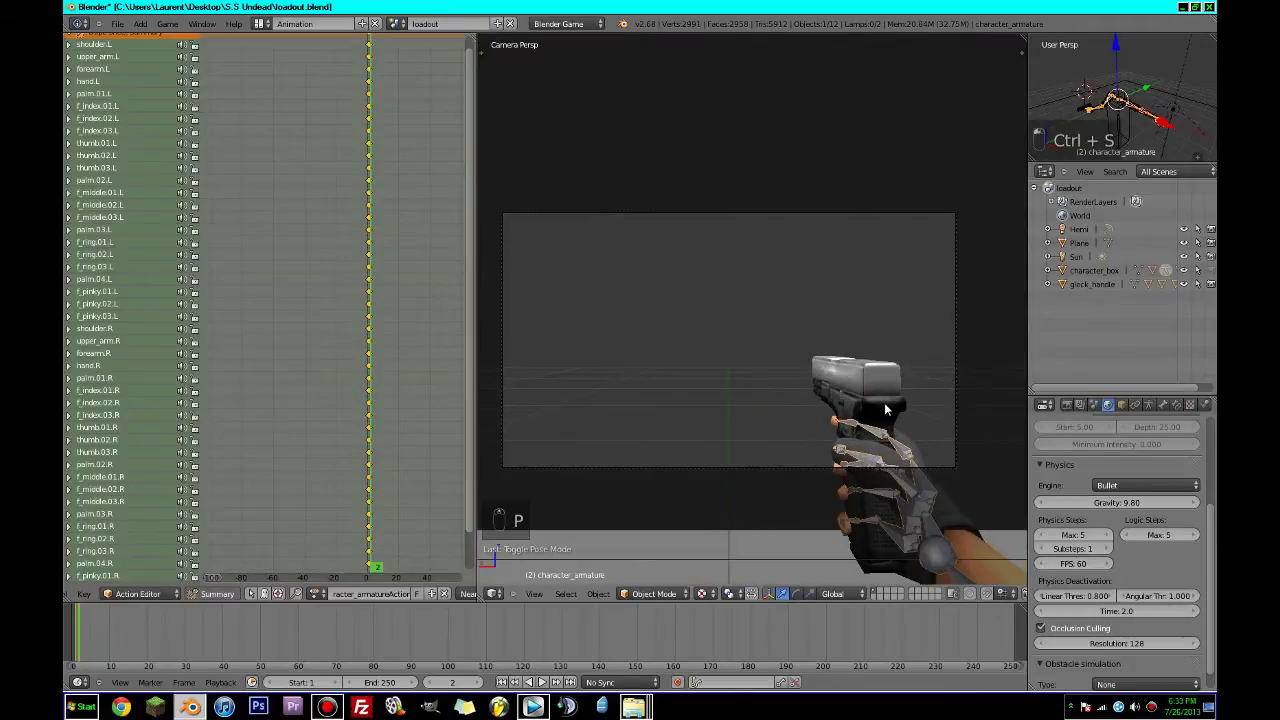
{"action": "key", "text": "Escape"}
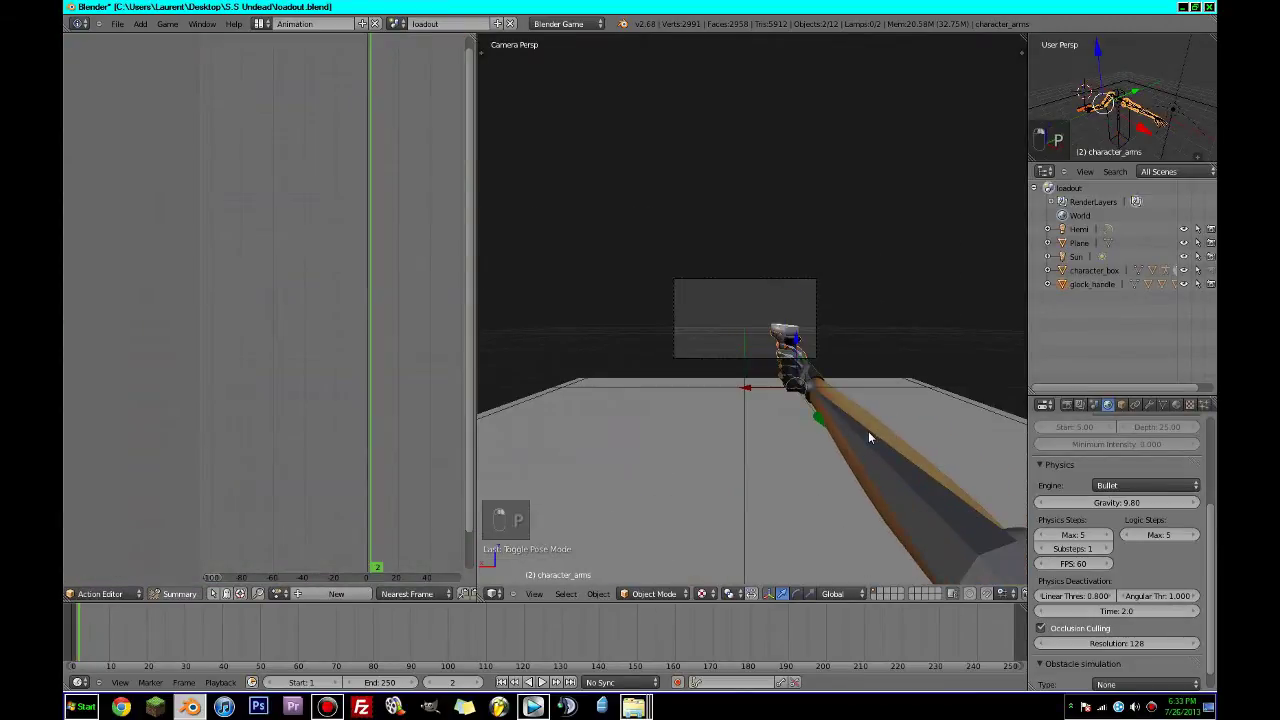
Select the character armature again and return it to Pose Mode.
{"action": "right_click", "coordinate": [795, 345]}
{"action": "left_click", "coordinate": [645, 594]}
{"action": "right_click", "coordinate": [890, 490]}
{"action": "right_click", "coordinate": [889, 493]}
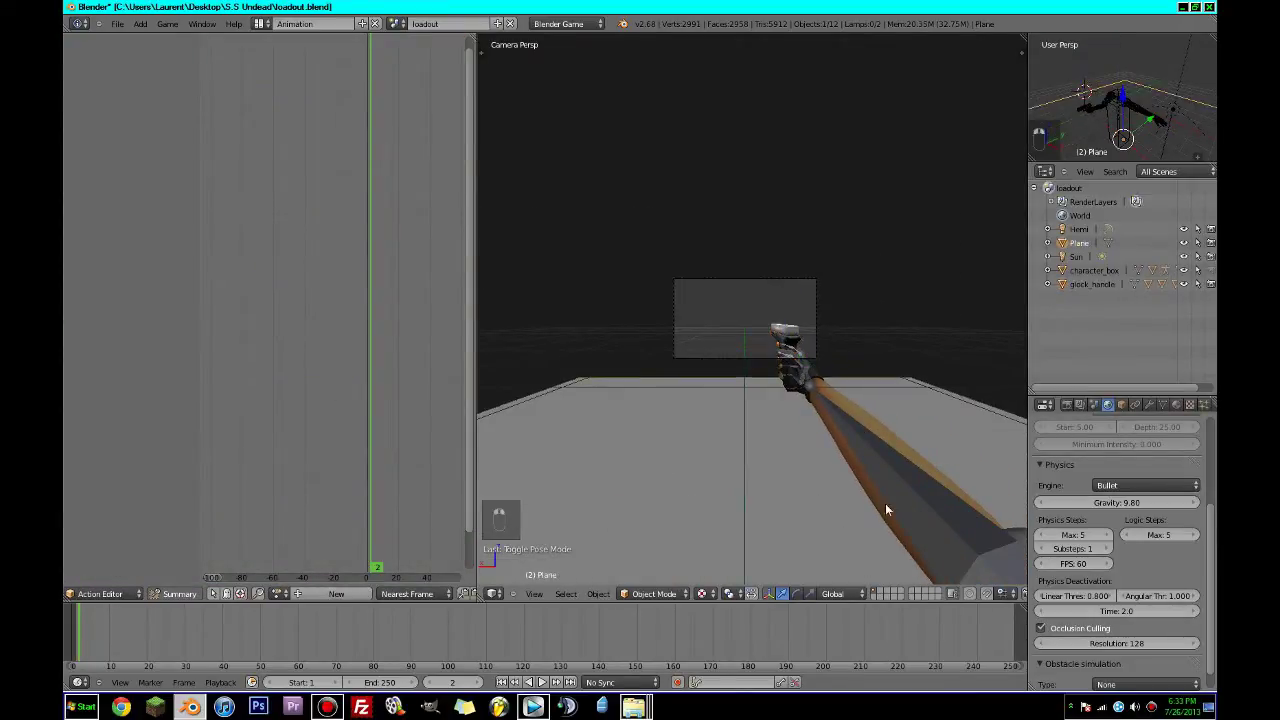
{"action": "right_click", "coordinate": [886, 503]}
{"action": "right_click", "coordinate": [910, 497]}
{"action": "left_click", "coordinate": [654, 593]}
{"action": "left_click", "coordinate": [655, 549]}
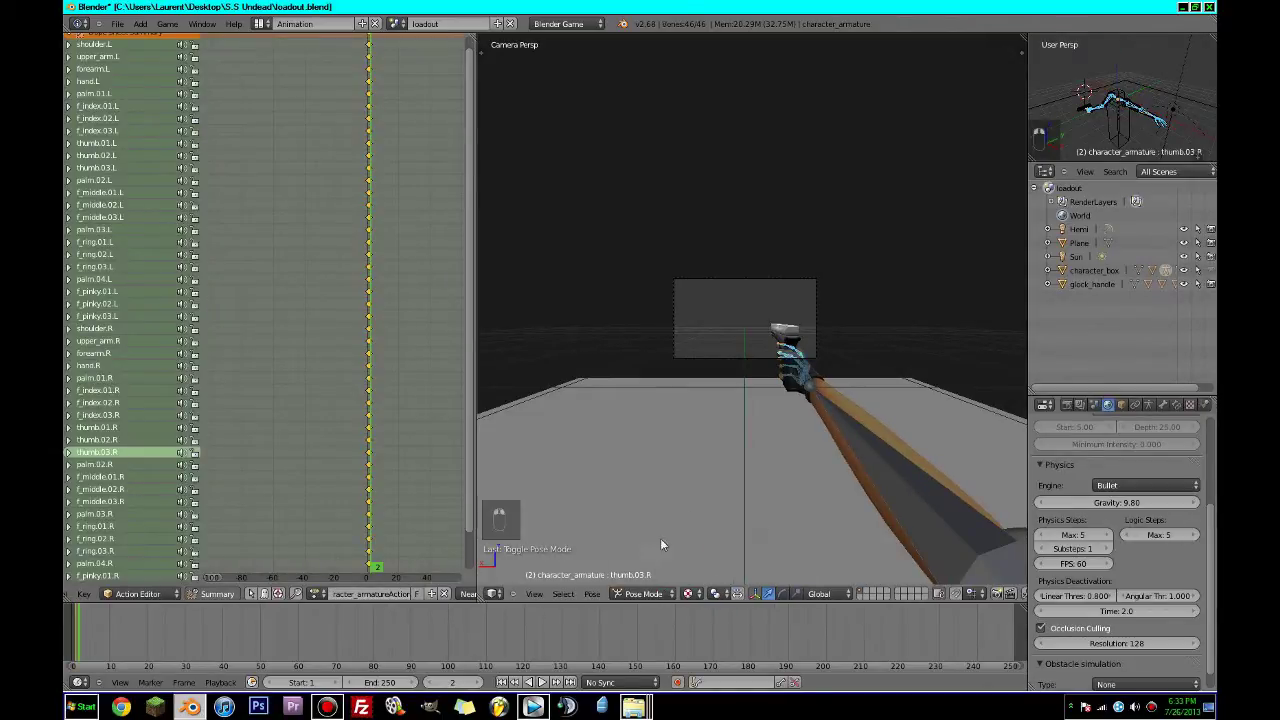
Parent the glock_handle mesh to the character armature with the forearm.R bone active.
{"action": "scroll", "coordinate": [780, 495], "scroll_direction": "up", "scroll_amount": 6}
{"action": "right_click", "coordinate": [897, 427]}
{"action": "scroll", "coordinate": [897, 427], "scroll_direction": "down", "scroll_amount": 2}
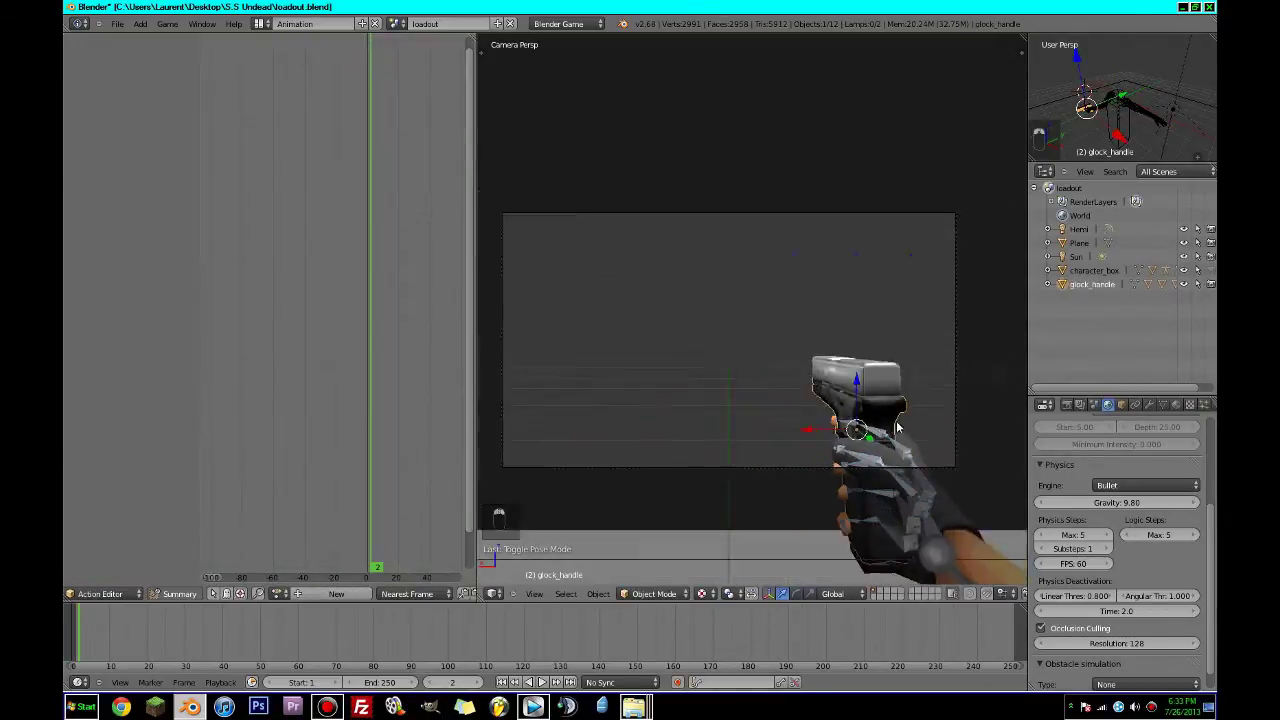
{"action": "right_click", "coordinate": [896, 460], "text": "shift"}
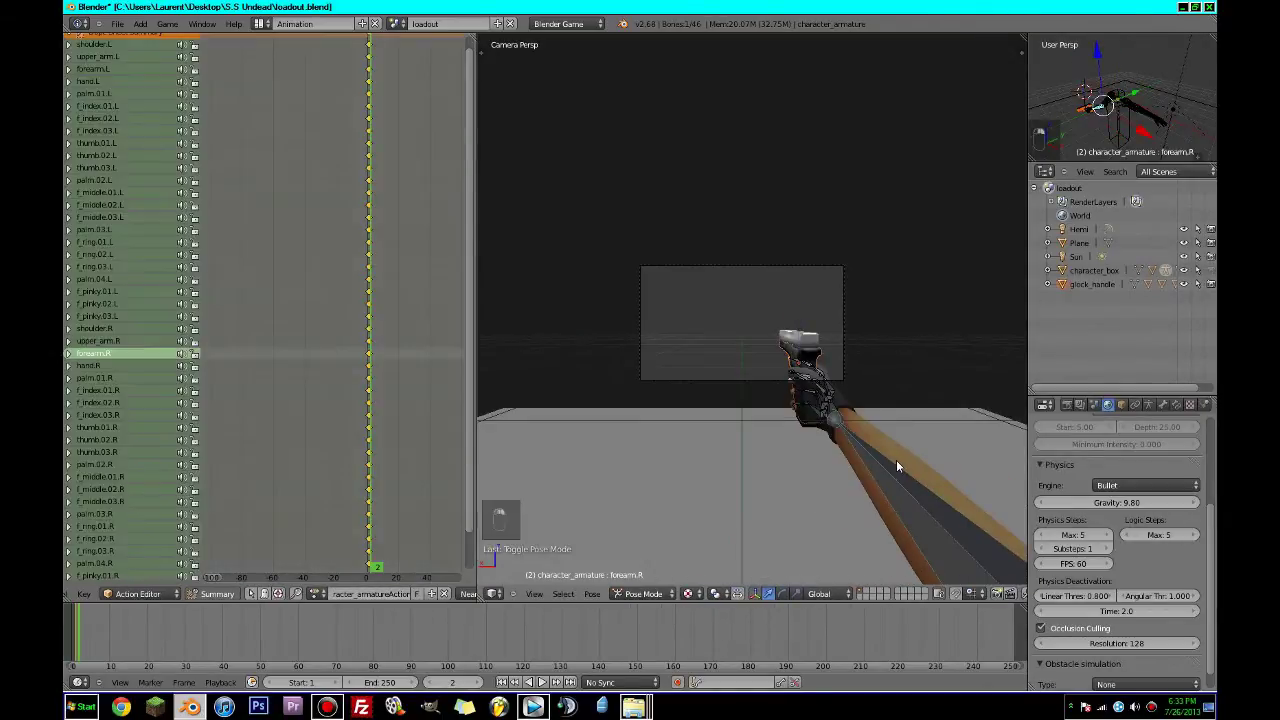
{"action": "key", "text": "ctrl+p"}
{"action": "left_click", "coordinate": [896, 460]}
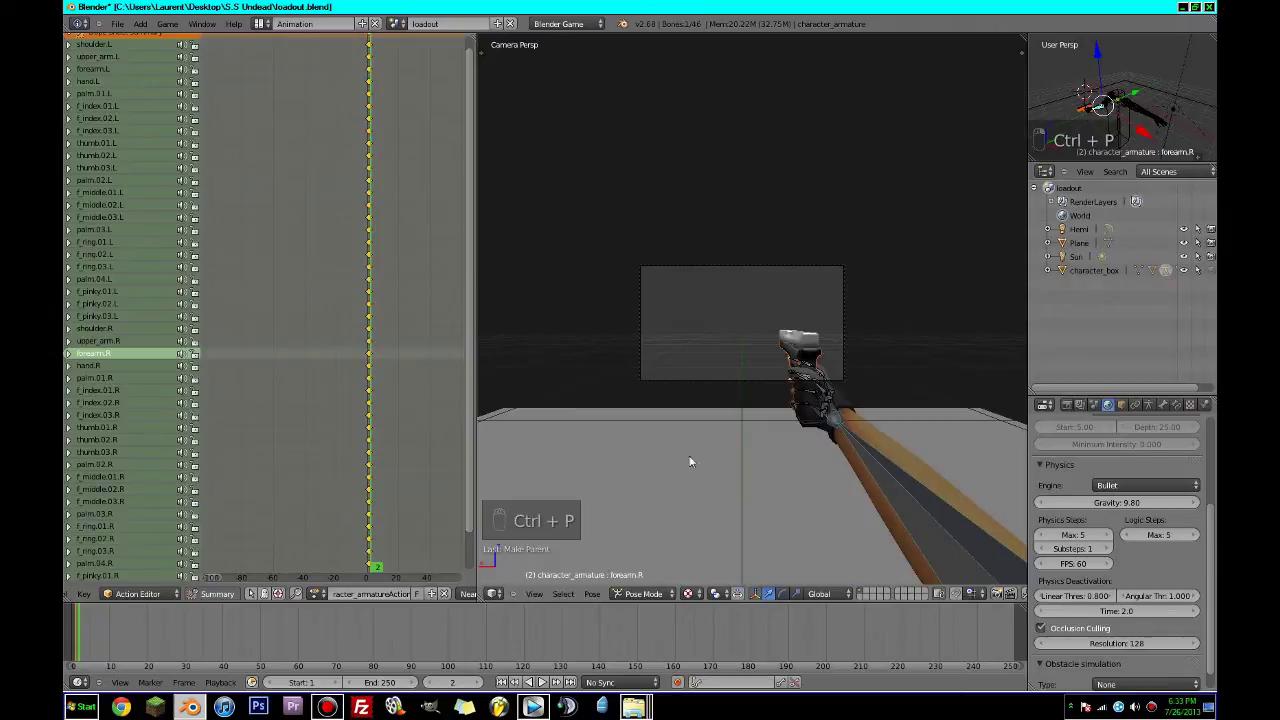
Switch the armature to Object Mode, test-run the game from the maximized camera view, and save over loadout.blend.
{"action": "left_click", "coordinate": [645, 580]}
{"action": "key", "text": "ctrl+Up"}
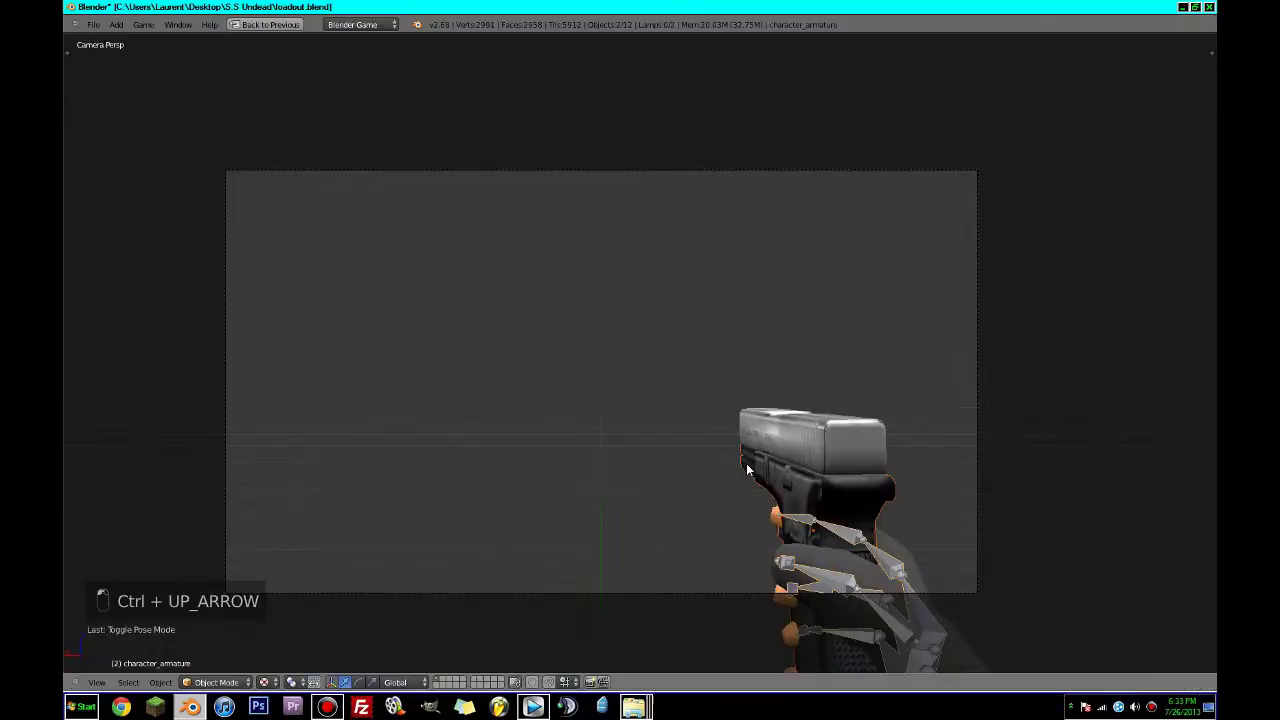
{"action": "key", "text": "ctrl+s"}
{"action": "key", "text": "p"}
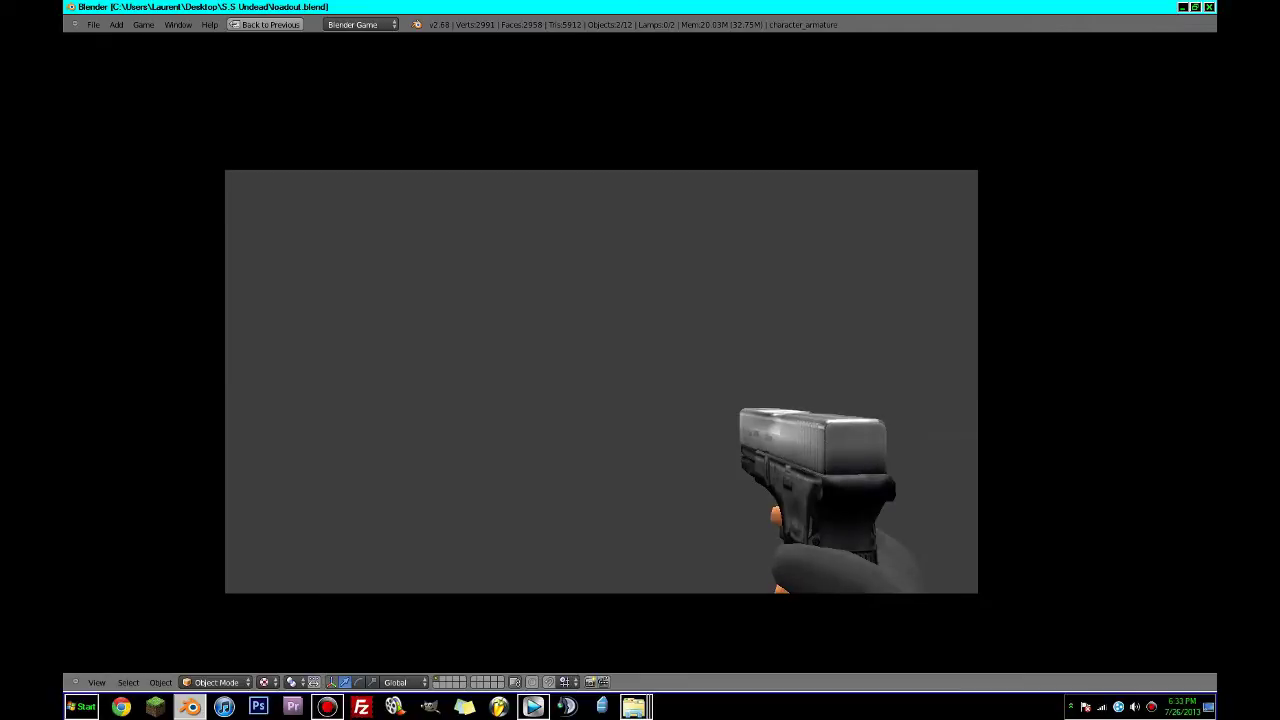
{"action": "key", "text": "Escape"}
{"action": "key", "text": "ctrl+s"}
{"action": "left_click", "coordinate": [588, 386]}
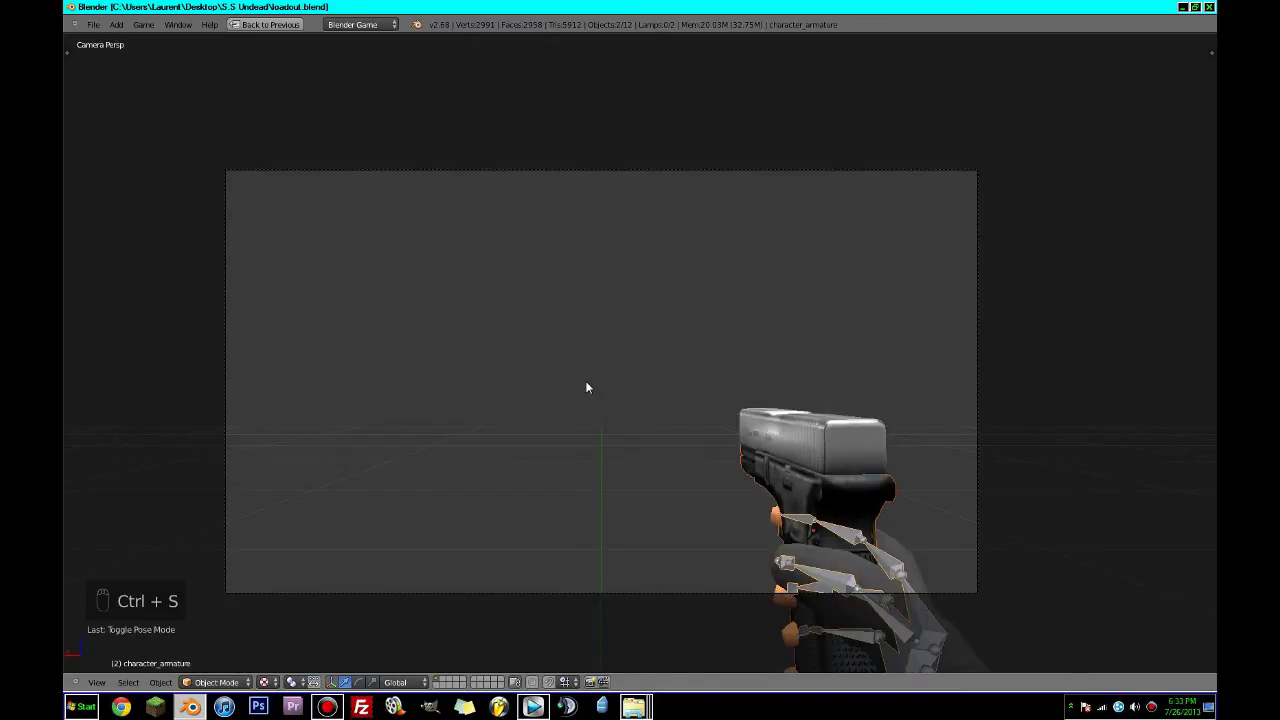
Examine the right hand's grip on the pistol from several angles, switching to solid shading and back to textured.
{"action": "middle_click_drag", "start_coordinate": [450, 395], "coordinate": [578, 504]}
{"action": "scroll", "coordinate": [578, 504], "scroll_direction": "up", "scroll_amount": 2}
{"action": "right_click", "coordinate": [535, 510]}
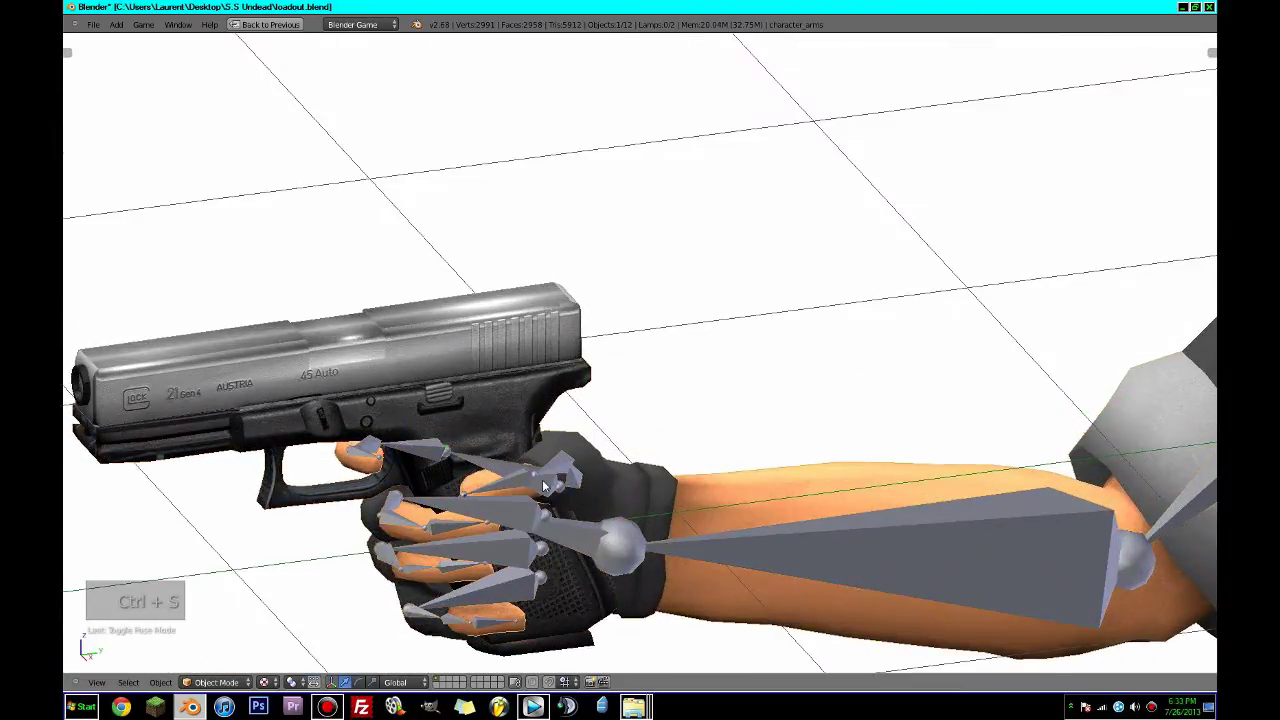
{"action": "right_click", "coordinate": [685, 555]}
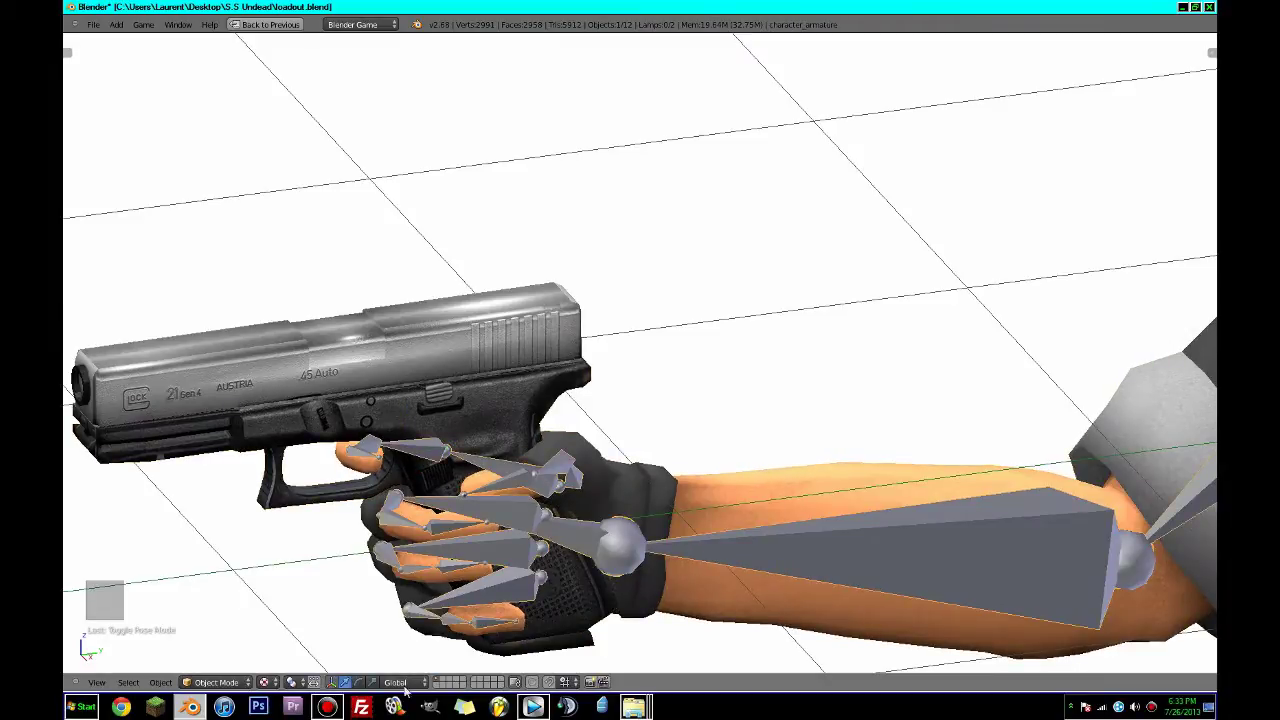
{"action": "left_click", "coordinate": [263, 682]}
{"action": "left_click", "coordinate": [278, 637]}
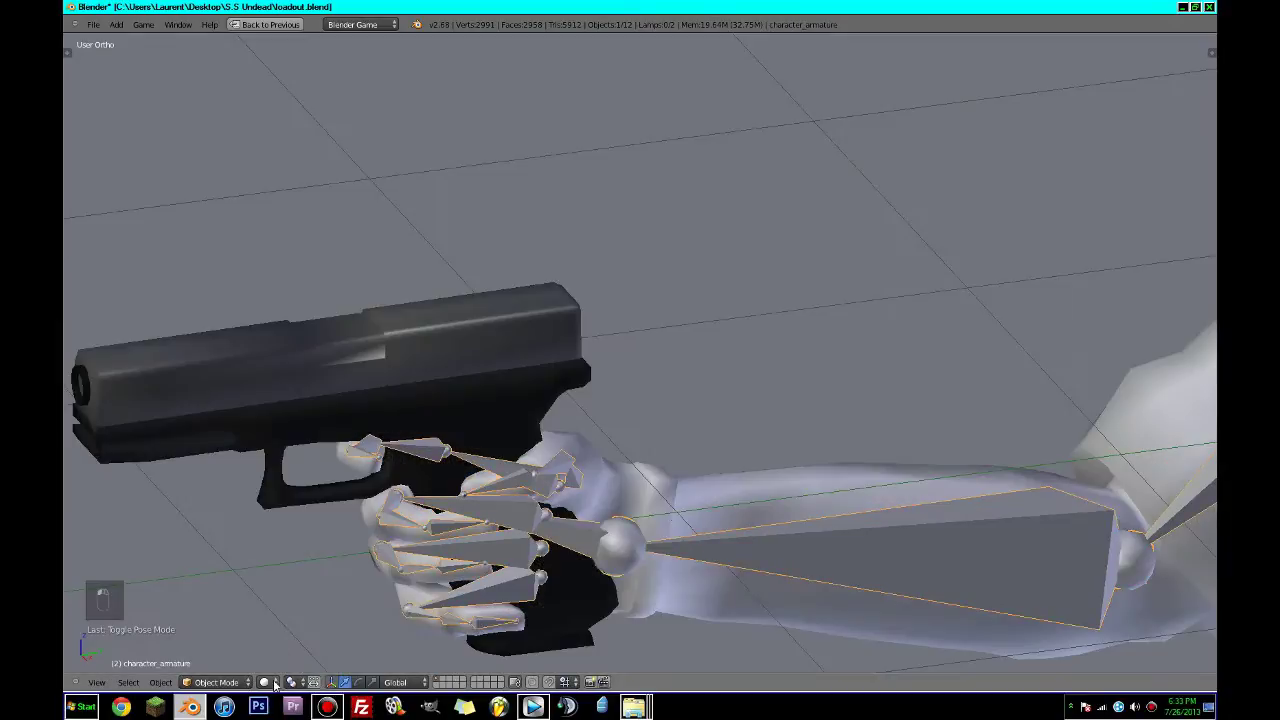
{"action": "left_click", "coordinate": [274, 684]}
{"action": "left_click", "coordinate": [279, 623]}
{"action": "scroll", "coordinate": [425, 604], "scroll_direction": "up", "scroll_amount": 2}
{"action": "mouse_move", "coordinate": [428, 603]}
{"action": "middle_mouse_down"}
{"action": "mouse_move", "coordinate": [280, 632]}
{"action": "mouse_move", "coordinate": [290, 622]}
{"action": "middle_mouse_up"}
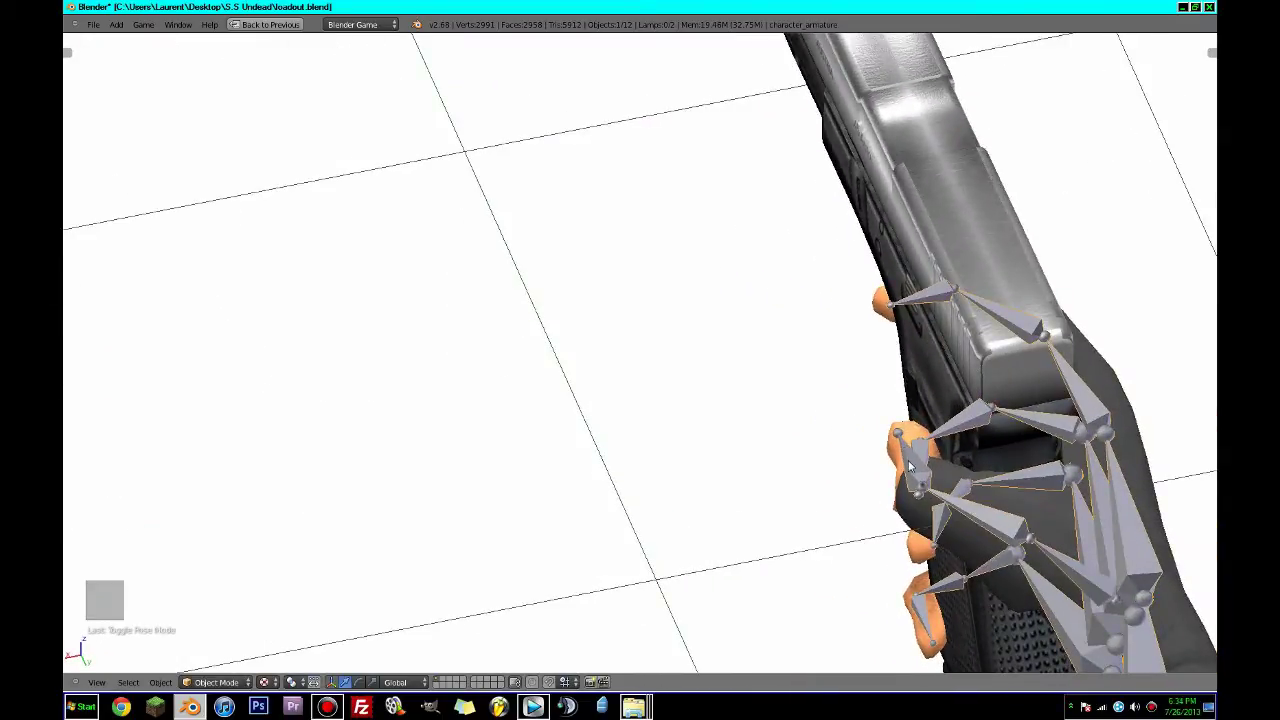
Put the armature in Pose Mode, rotate the thumb.03.R bone about global Z and global X, and save.
{"action": "left_click", "coordinate": [215, 682]}
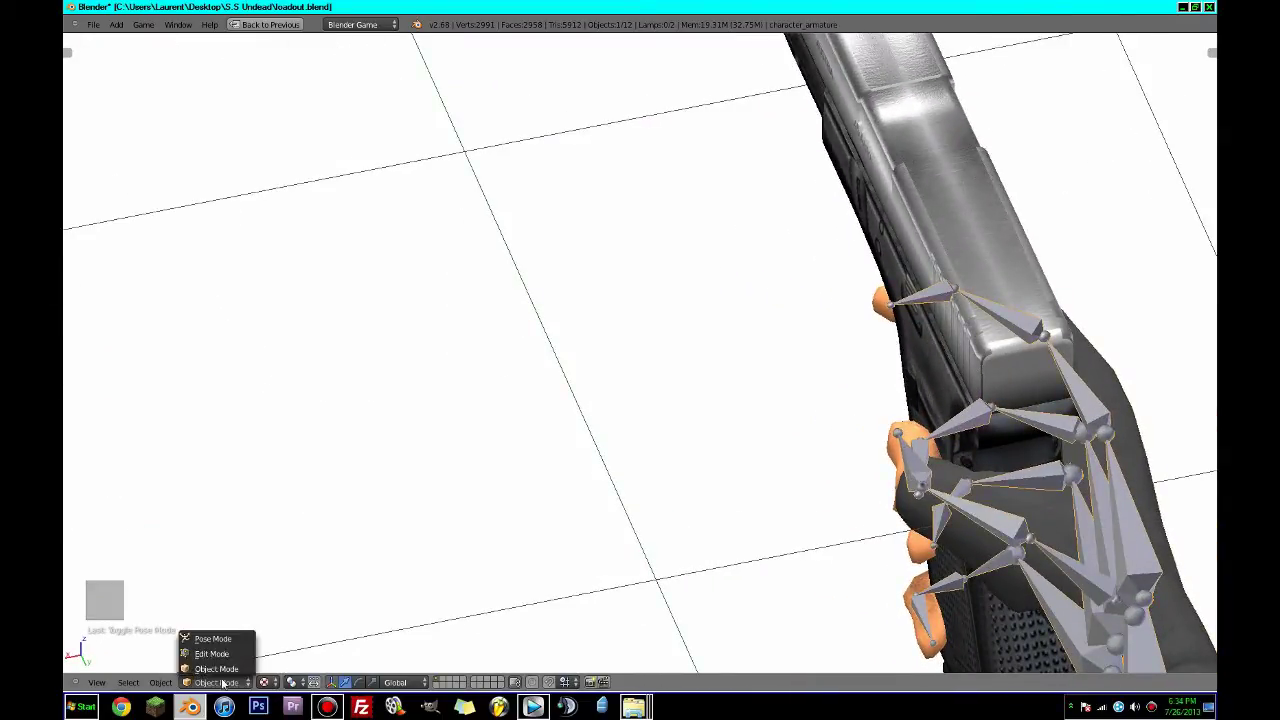
{"action": "left_click", "coordinate": [210, 640]}
{"action": "key", "text": "r"}
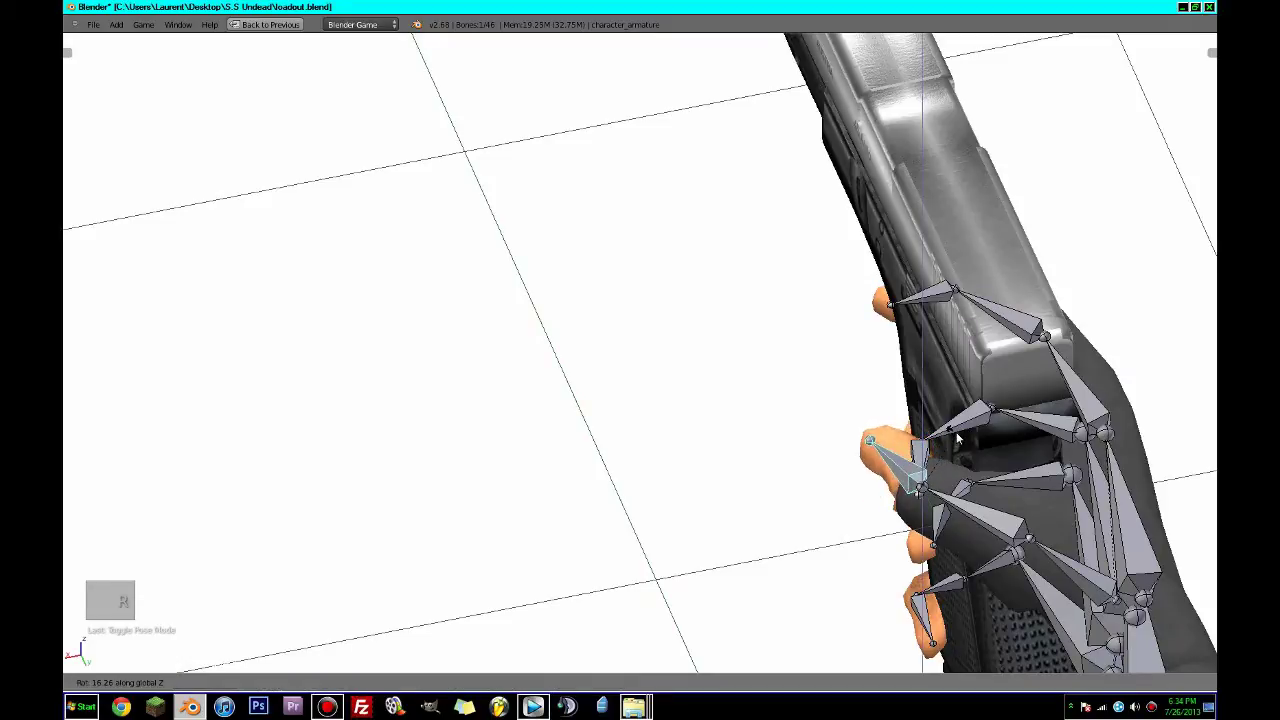
{"action": "left_click", "coordinate": [956, 438]}
{"action": "key", "text": "KP_0"}
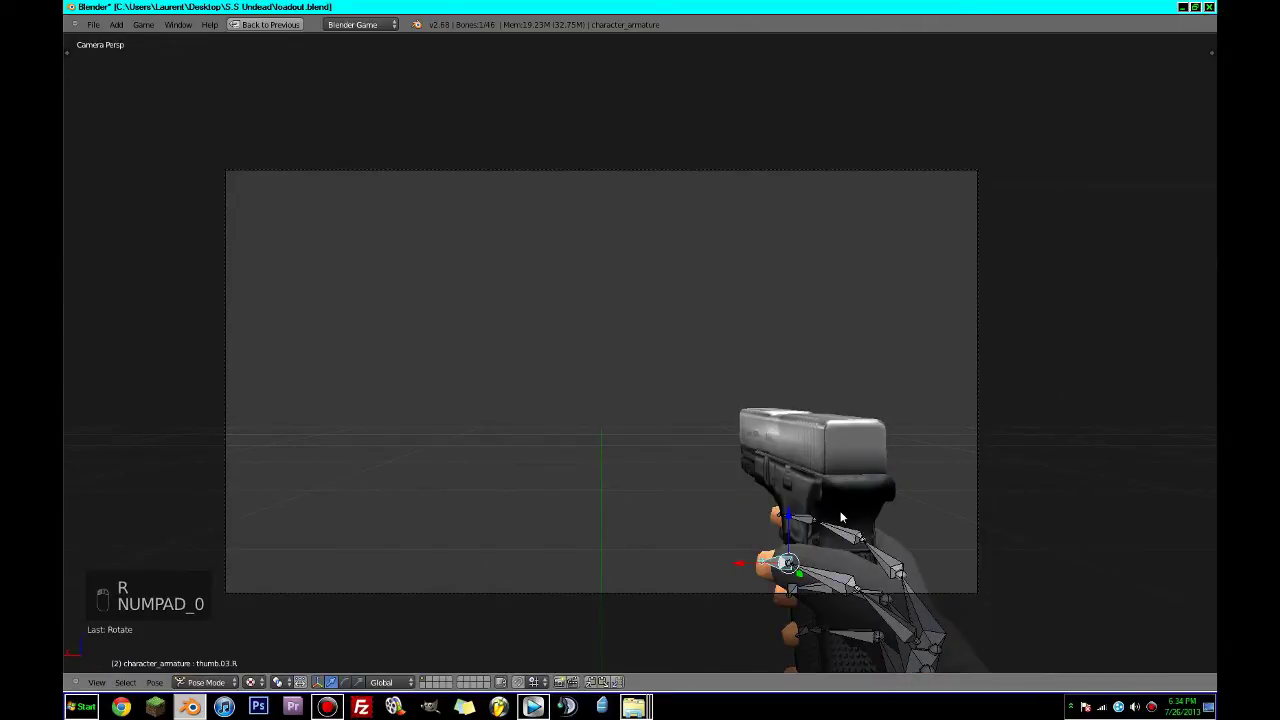
{"action": "key", "text": "r"}
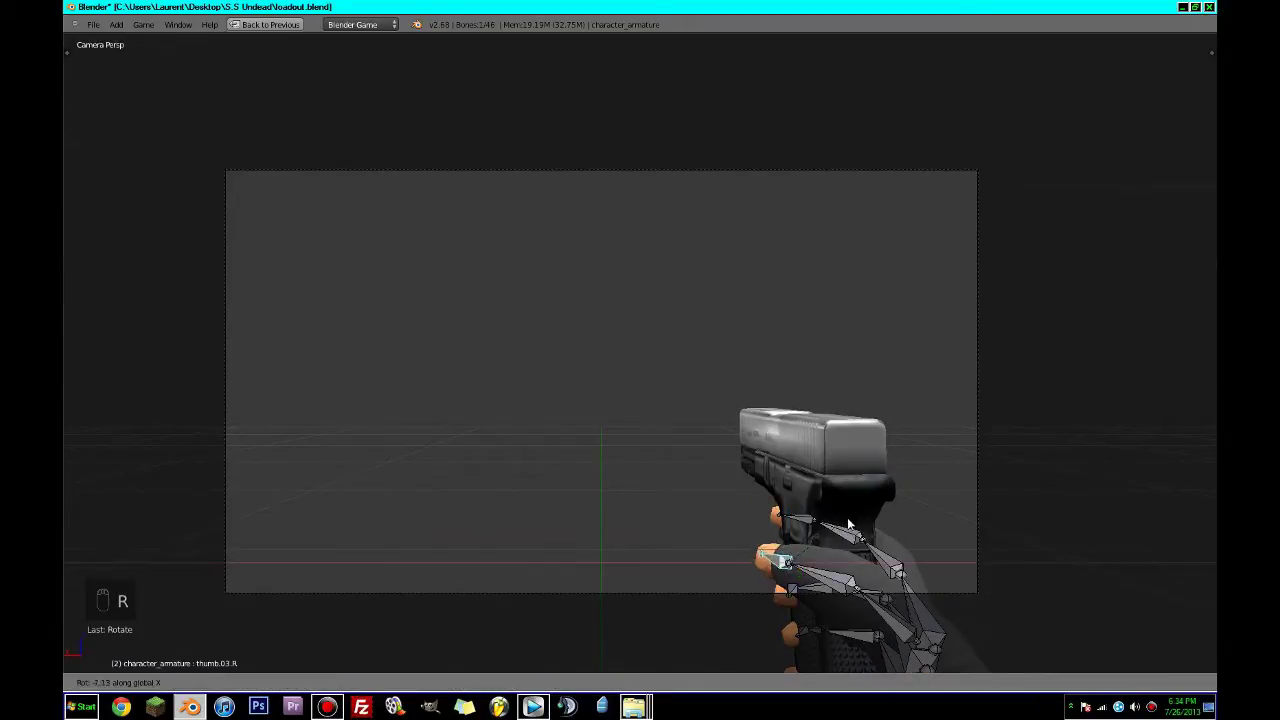
{"action": "left_click", "coordinate": [848, 538]}
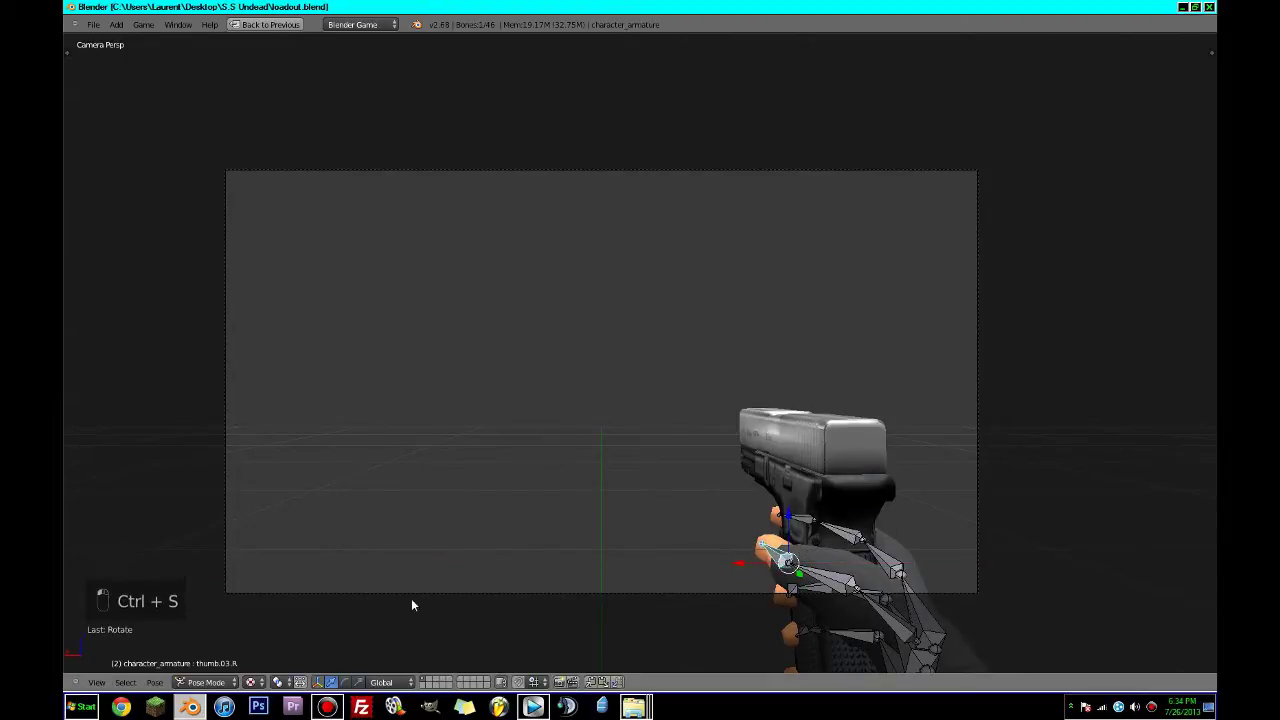
Select all the armature's bones, insert a keyframe at frame 2, and restore the animation layout.
{"action": "key", "text": "a"}
{"action": "key", "text": "a"}
{"action": "key", "text": "a"}
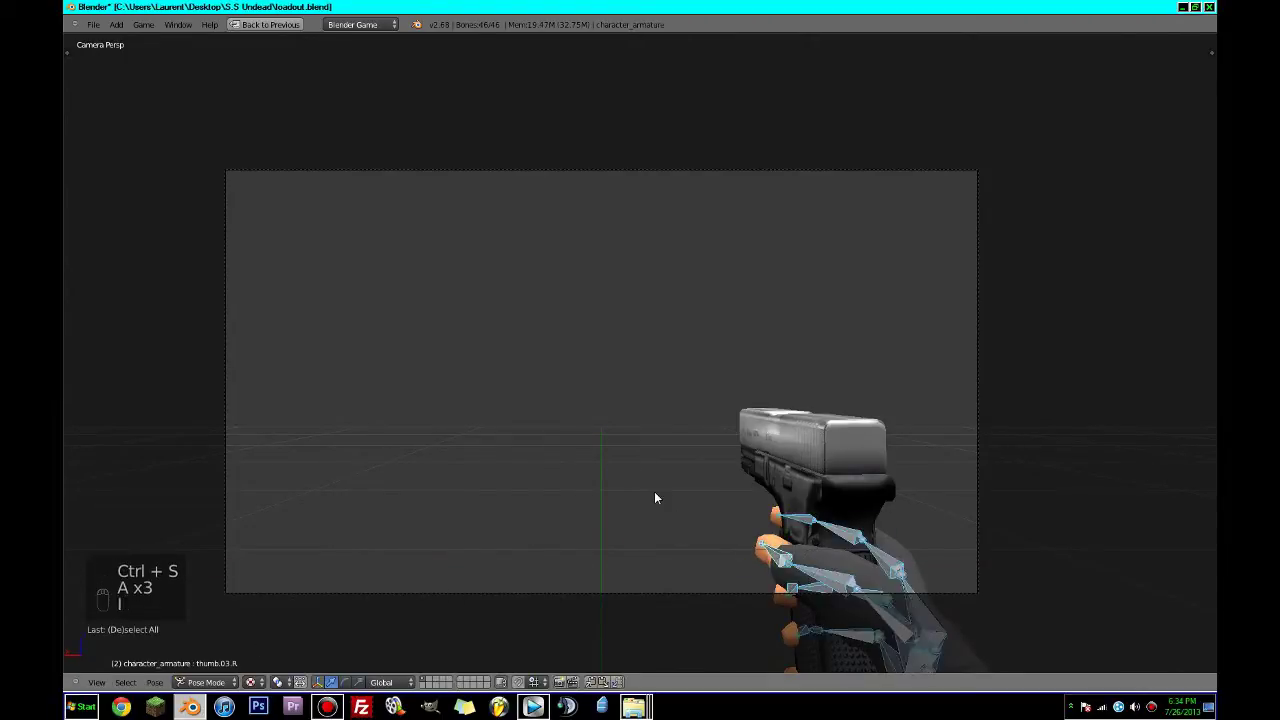
{"action": "key", "text": "i"}
{"action": "left_click", "coordinate": [628, 467]}
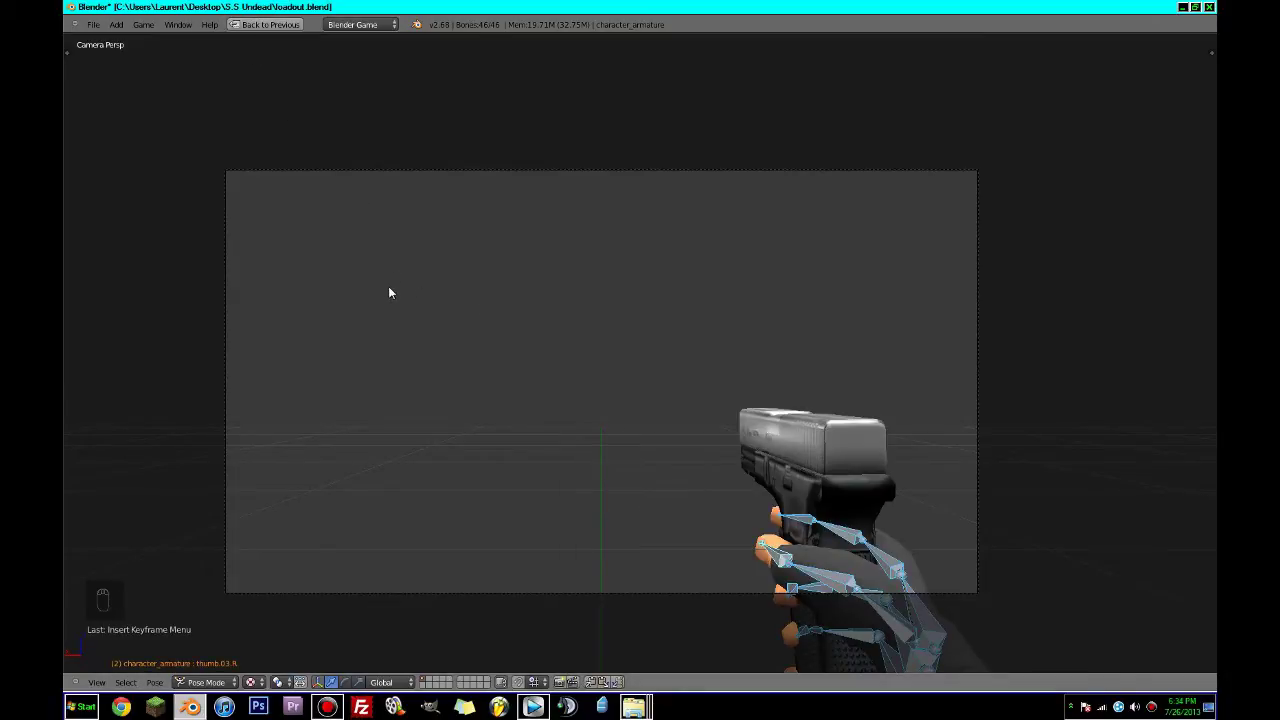
{"action": "key", "text": "ctrl+Up"}
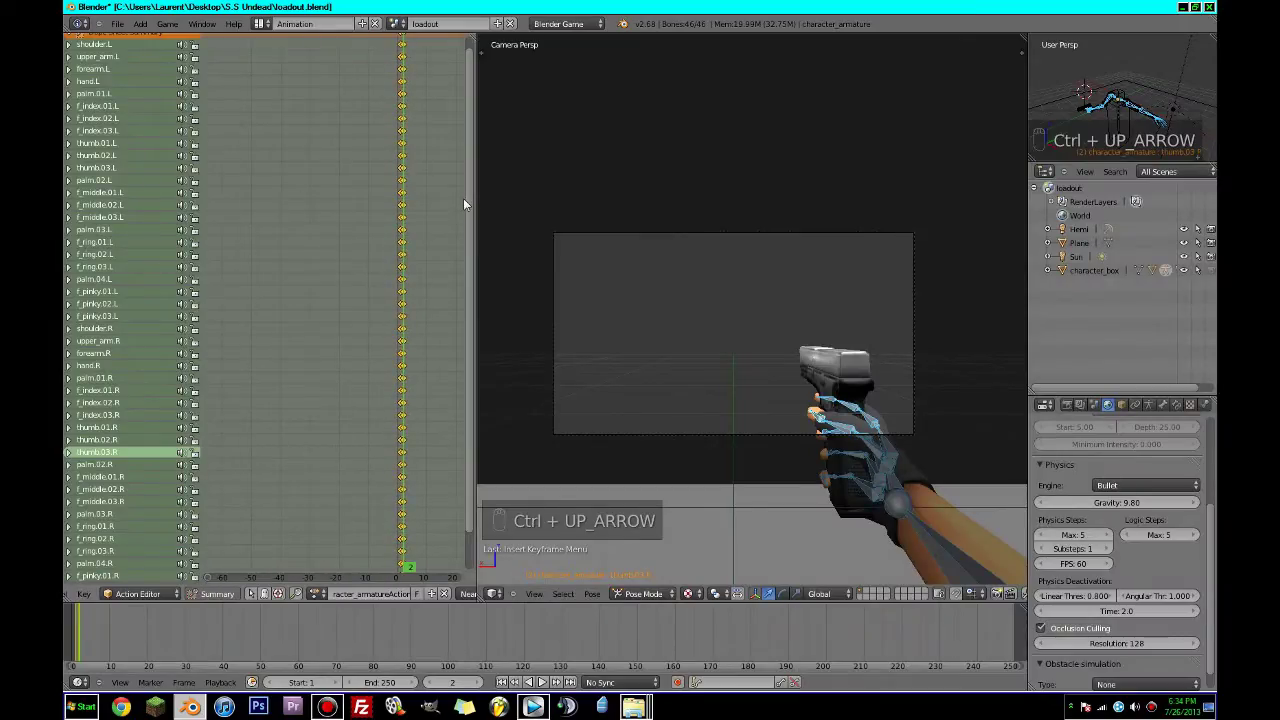
Move the armature's keyframes at frame 2 to frame 1 in the Action Editor and save over loadout.blend.
{"action": "key", "text": "g"}
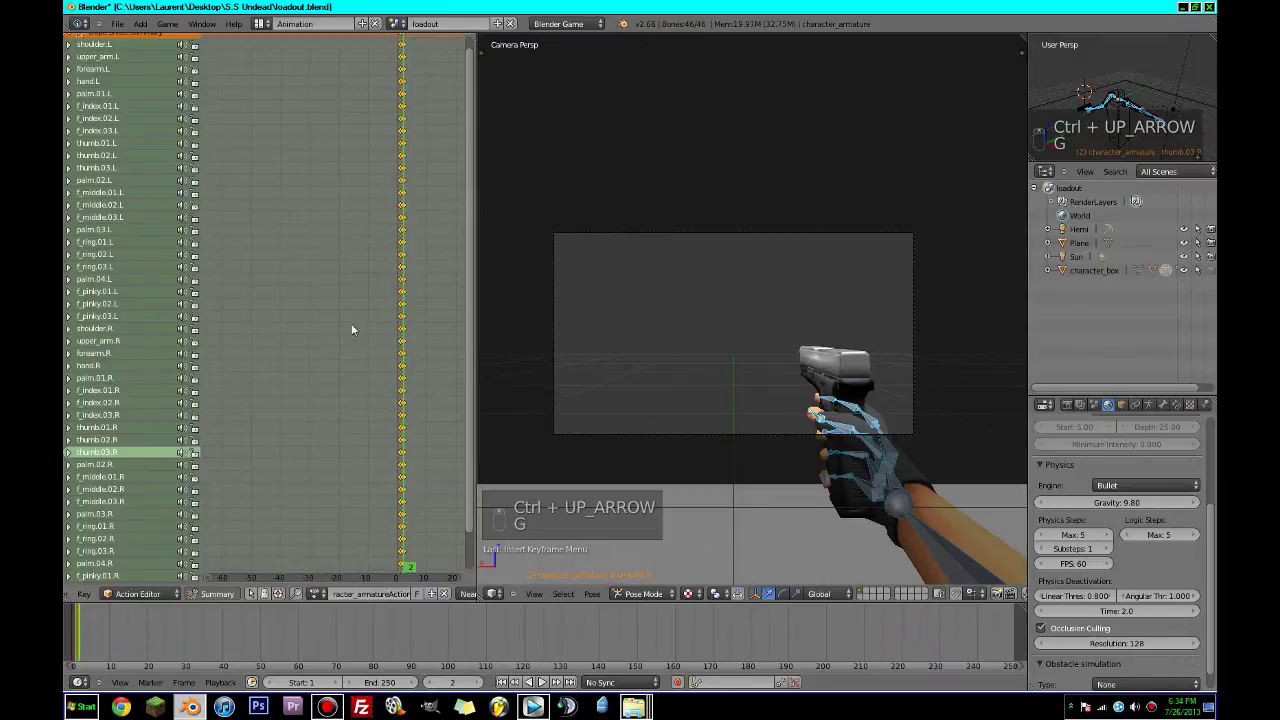
{"action": "scroll", "coordinate": [418, 283], "scroll_direction": "up", "scroll_amount": 6}
{"action": "scroll", "coordinate": [400, 120], "scroll_direction": "up", "scroll_amount": 5}
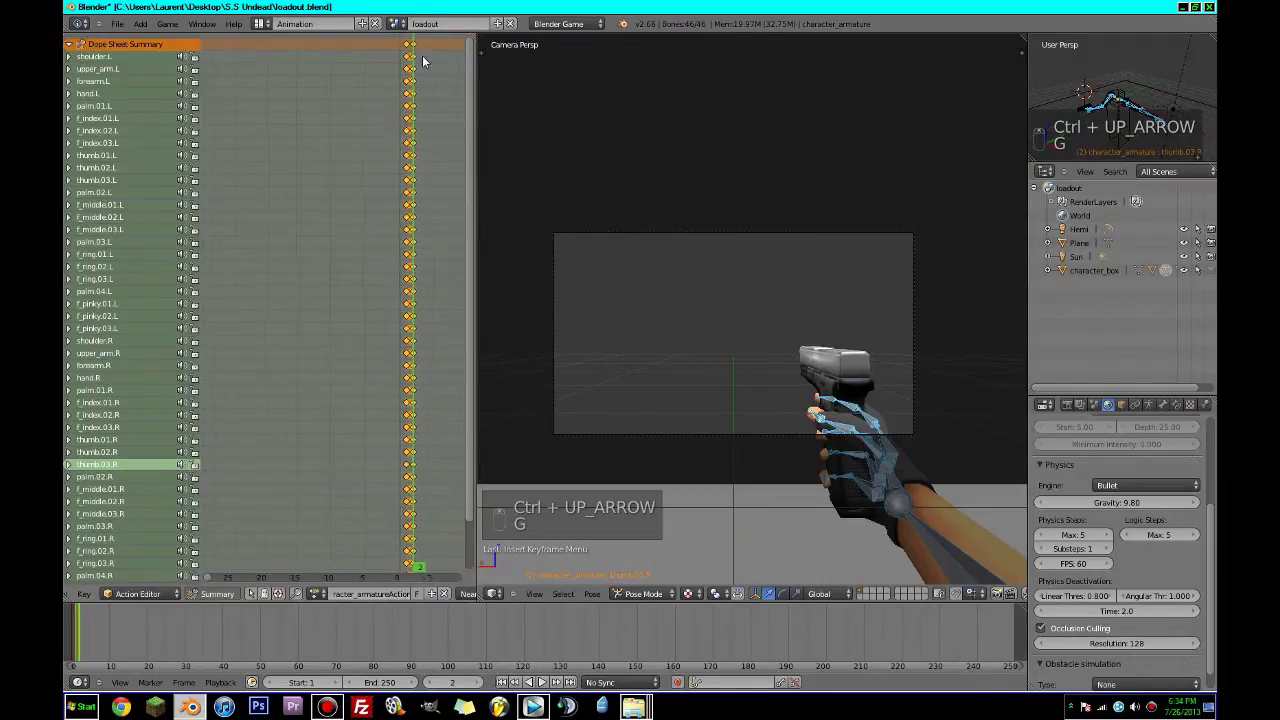
{"action": "right_click", "coordinate": [422, 46]}
{"action": "key", "text": "g"}
{"action": "left_click", "coordinate": [415, 50]}
{"action": "scroll", "coordinate": [686, 261], "scroll_direction": "up", "scroll_amount": 4}
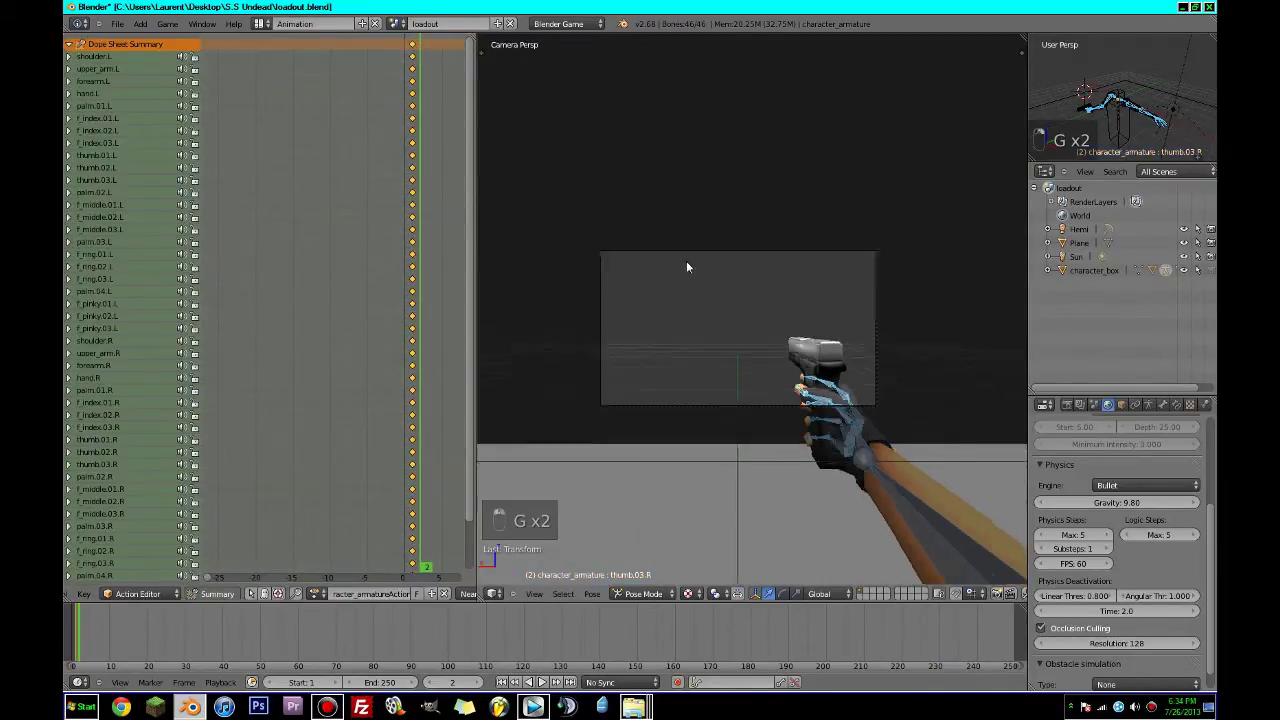
{"action": "key", "text": "ctrl+s"}
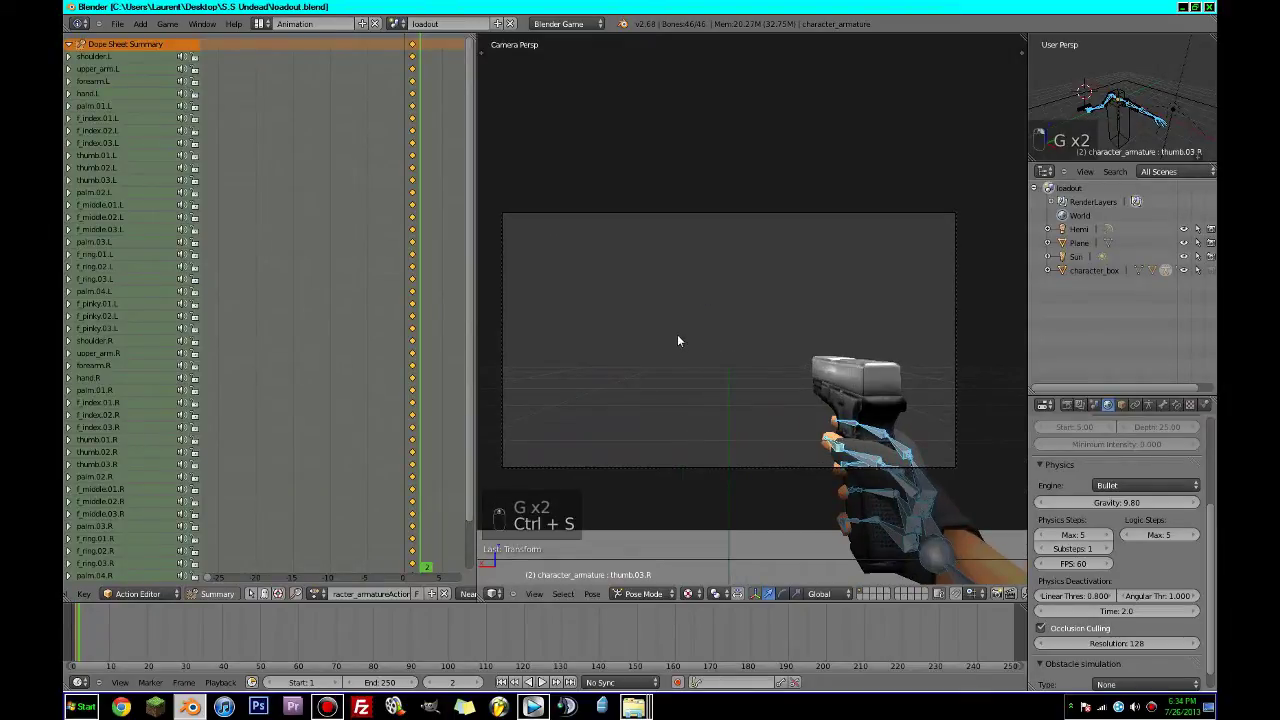
Set the current frame to 0 and move all the armature's keyframes to frame 0.
{"action": "left_click", "coordinate": [412, 414]}
{"action": "key", "text": "g"}
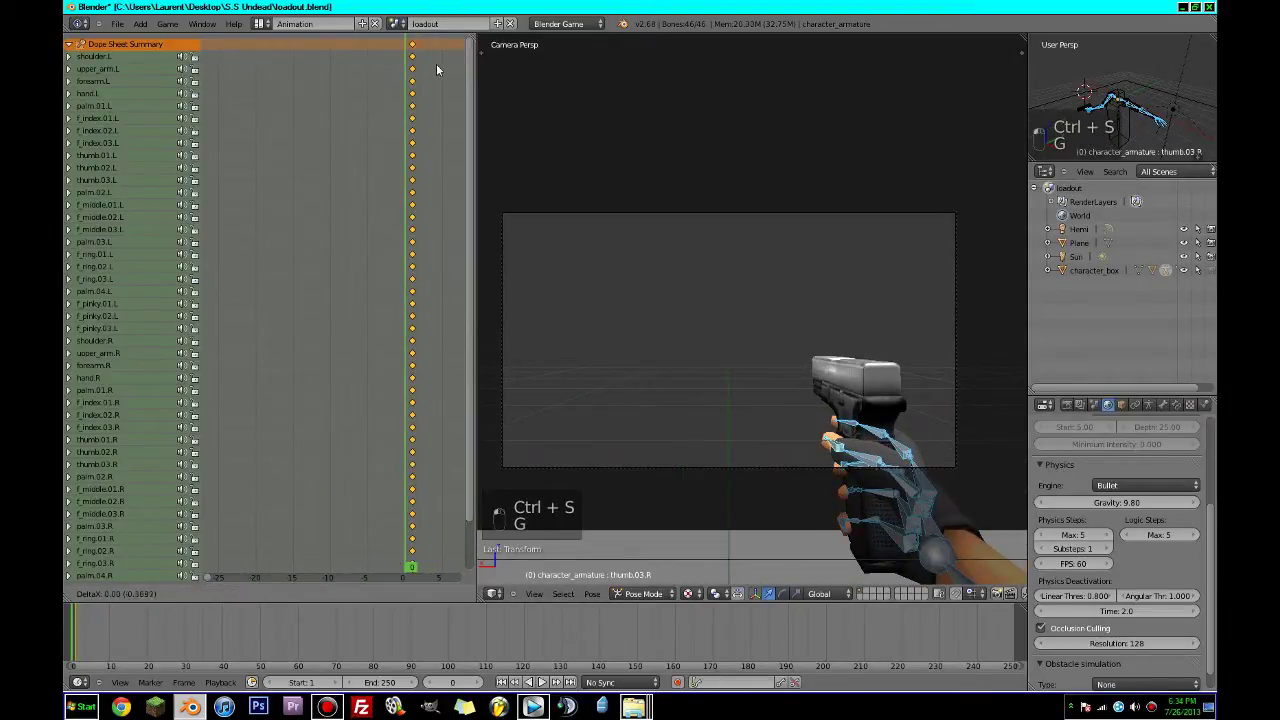
{"action": "left_click", "coordinate": [429, 71]}
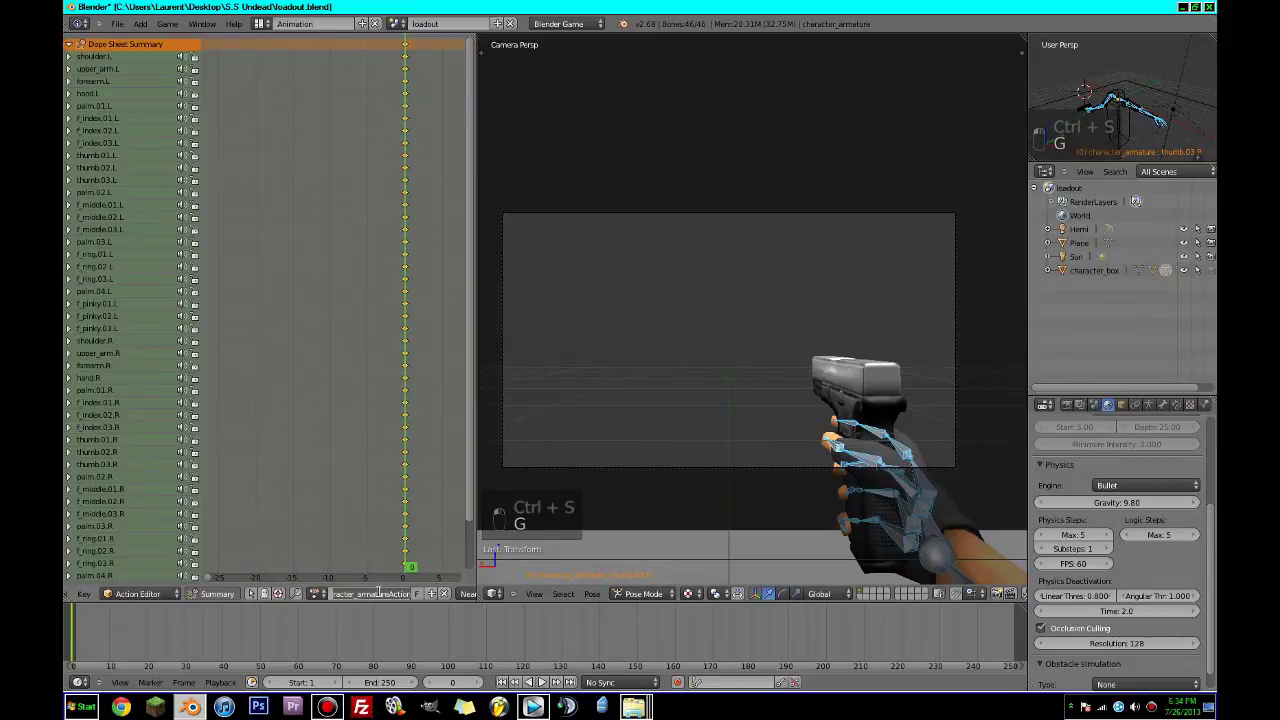
Rename the armature's action as character_arm_aim and save over loadout.blend.
{"action": "type", "text": "c"}
{"action": "left_click", "coordinate": [722, 376]}
{"action": "key", "text": "ctrl+s"}
{"action": "left_click", "coordinate": [722, 376]}
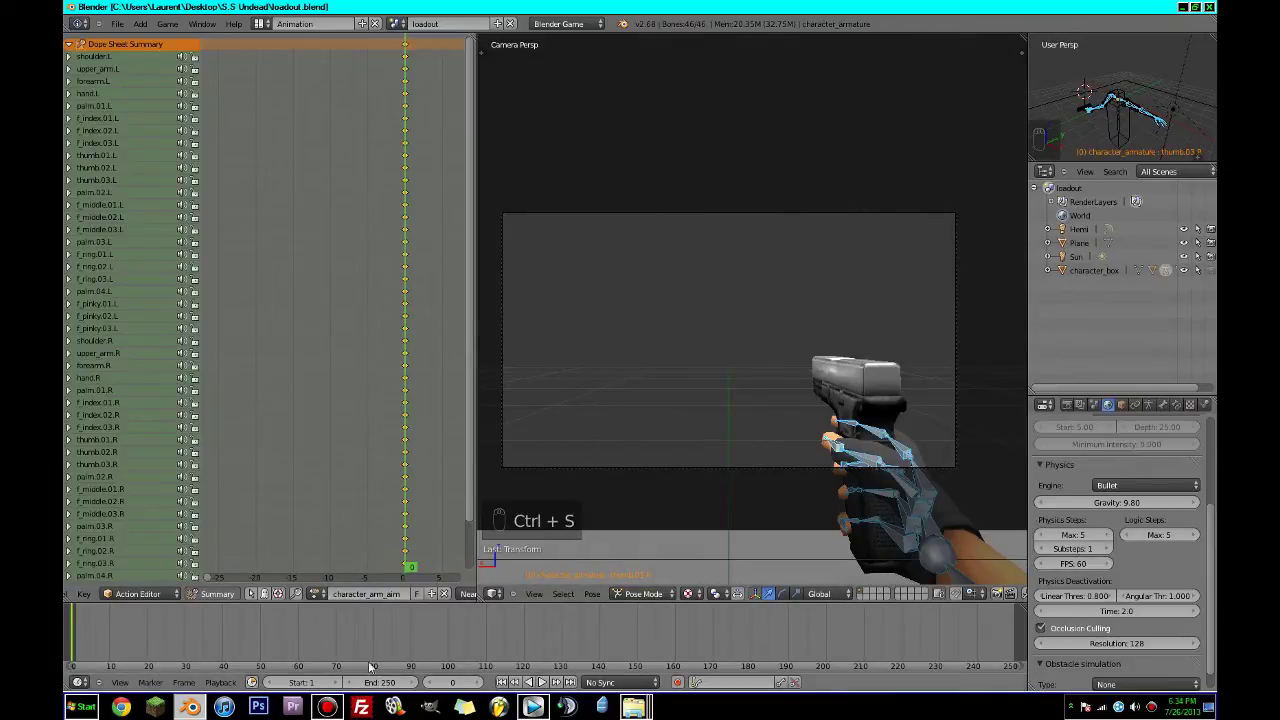
Move the action's keyframes to frame 1, set the timeline's end frame to 20, and save over loadout.blend.
{"action": "key", "text": "g"}
{"action": "left_click", "coordinate": [393, 318]}
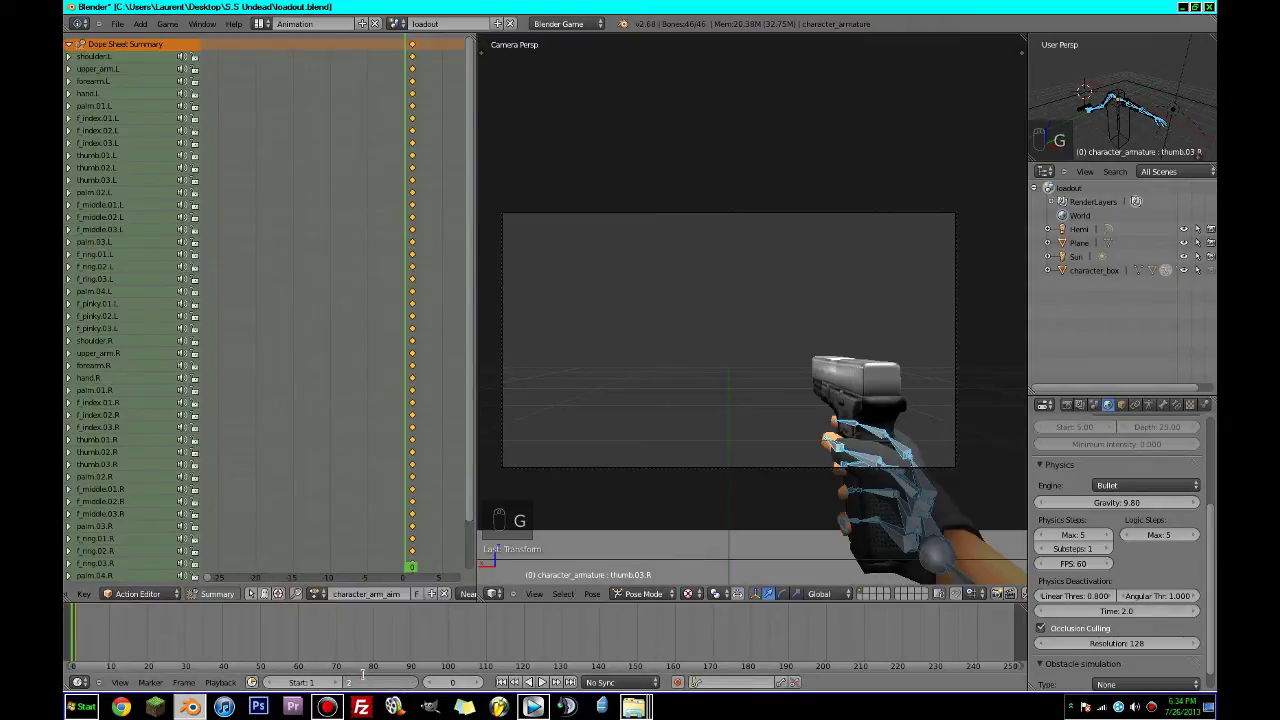
{"action": "key", "text": "Return"}
{"action": "key", "text": "ctrl+s"}
{"action": "left_click", "coordinate": [672, 420]}
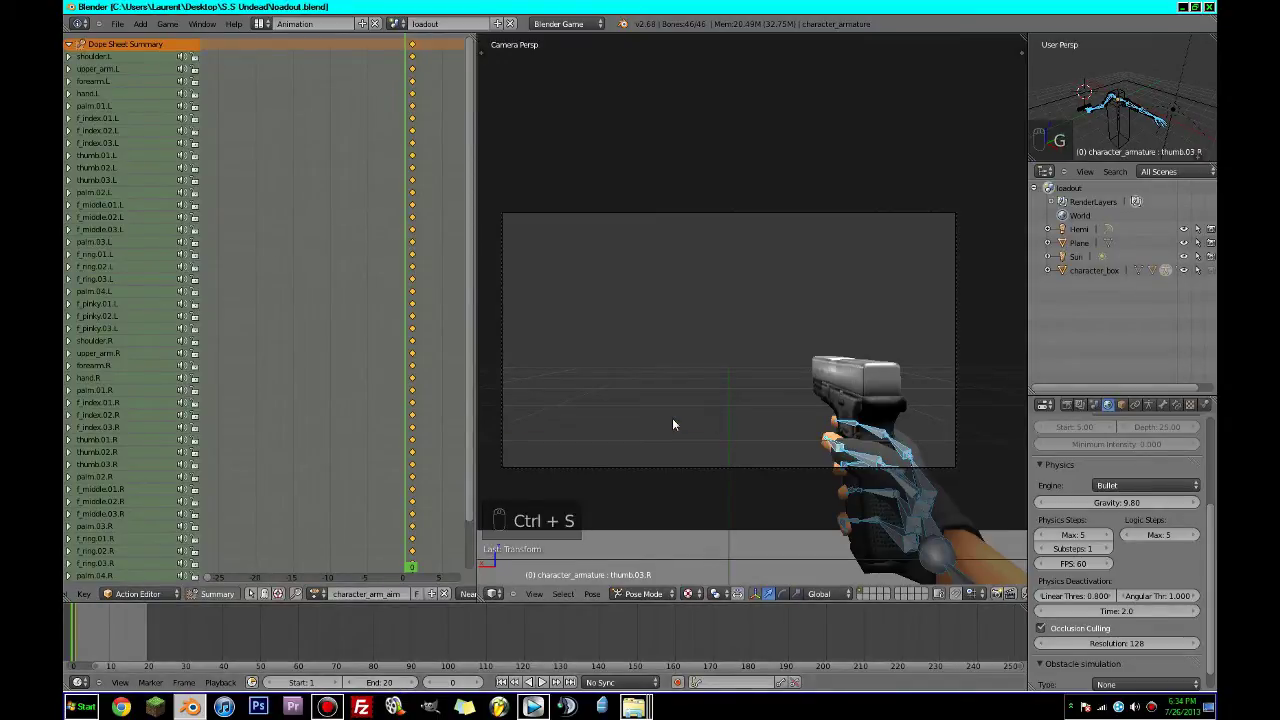
Move the current frame to 20 in the Action Editor and save over loadout.blend.
{"action": "left_click_drag", "start_coordinate": [426, 475], "coordinate": [398, 492]}
{"action": "scroll", "coordinate": [432, 482], "scroll_direction": "down", "scroll_amount": 9}
{"action": "scroll", "coordinate": [406, 490], "scroll_direction": "down", "scroll_amount": 2}
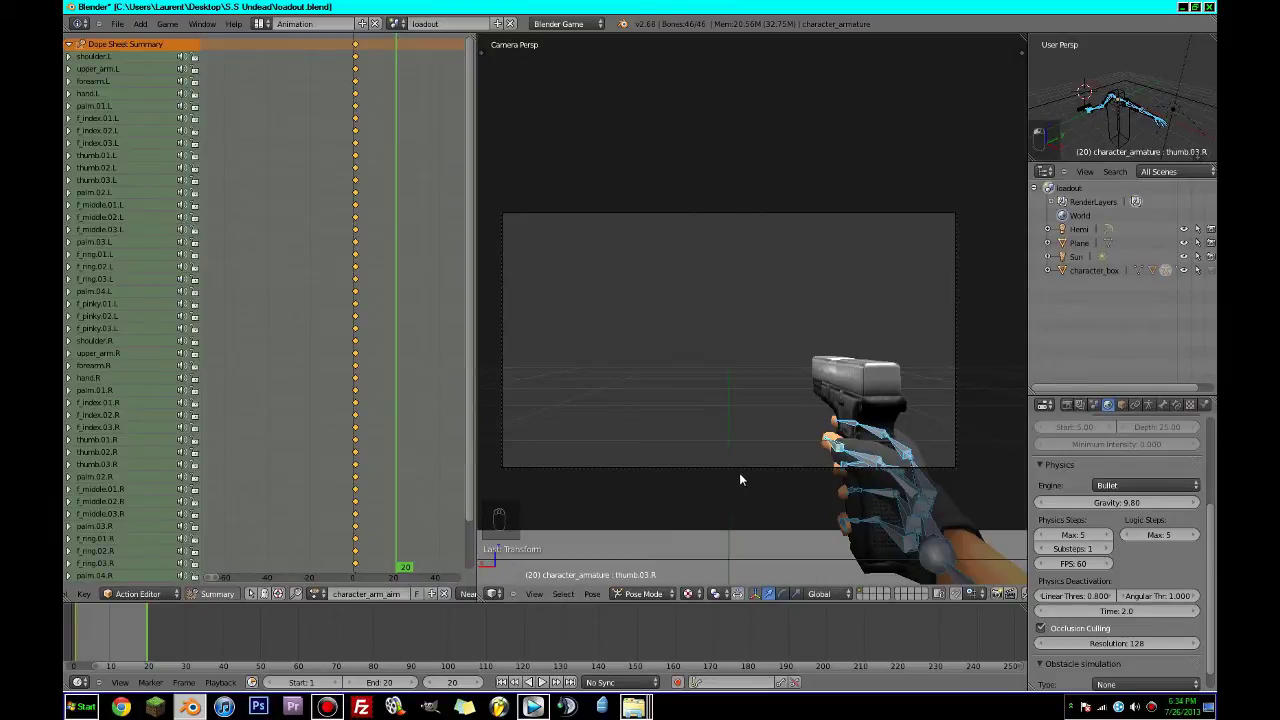
{"action": "key", "text": "ctrl+s"}
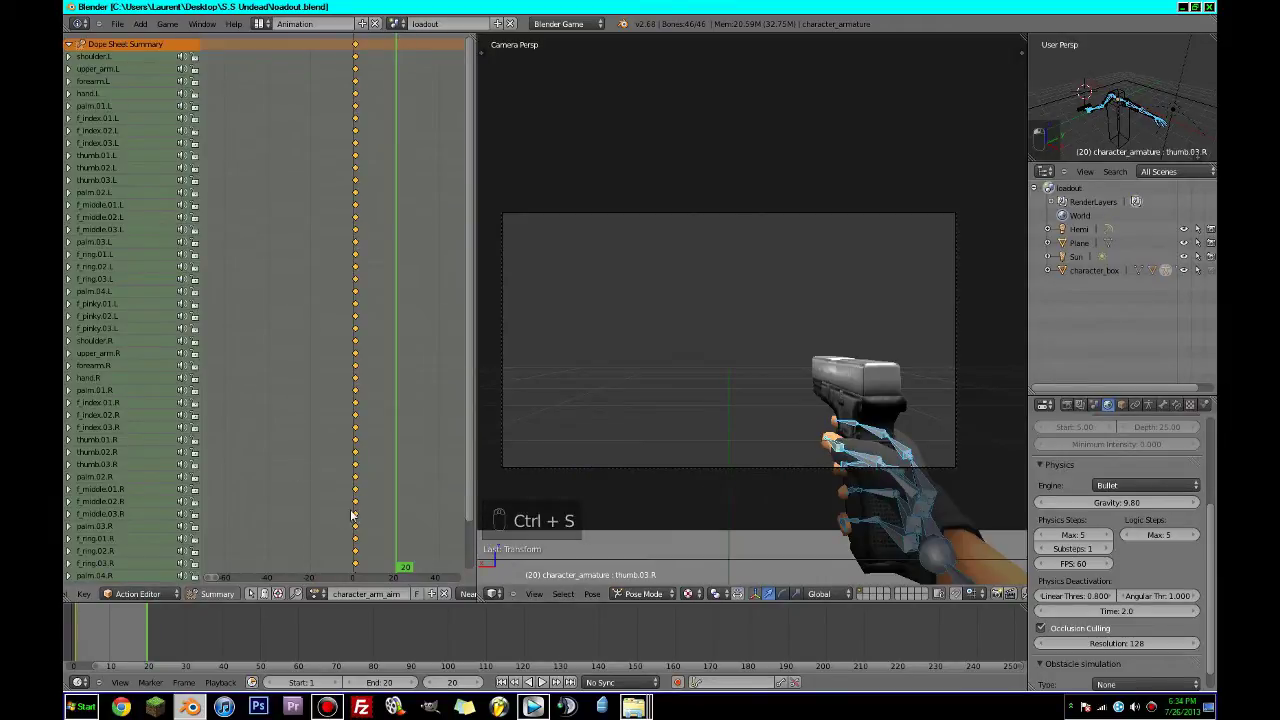
Return to frame 0, set up the armature's action as character_arm_recoil, and save the file.
{"action": "left_click_drag", "start_coordinate": [397, 505], "coordinate": [352, 537]}
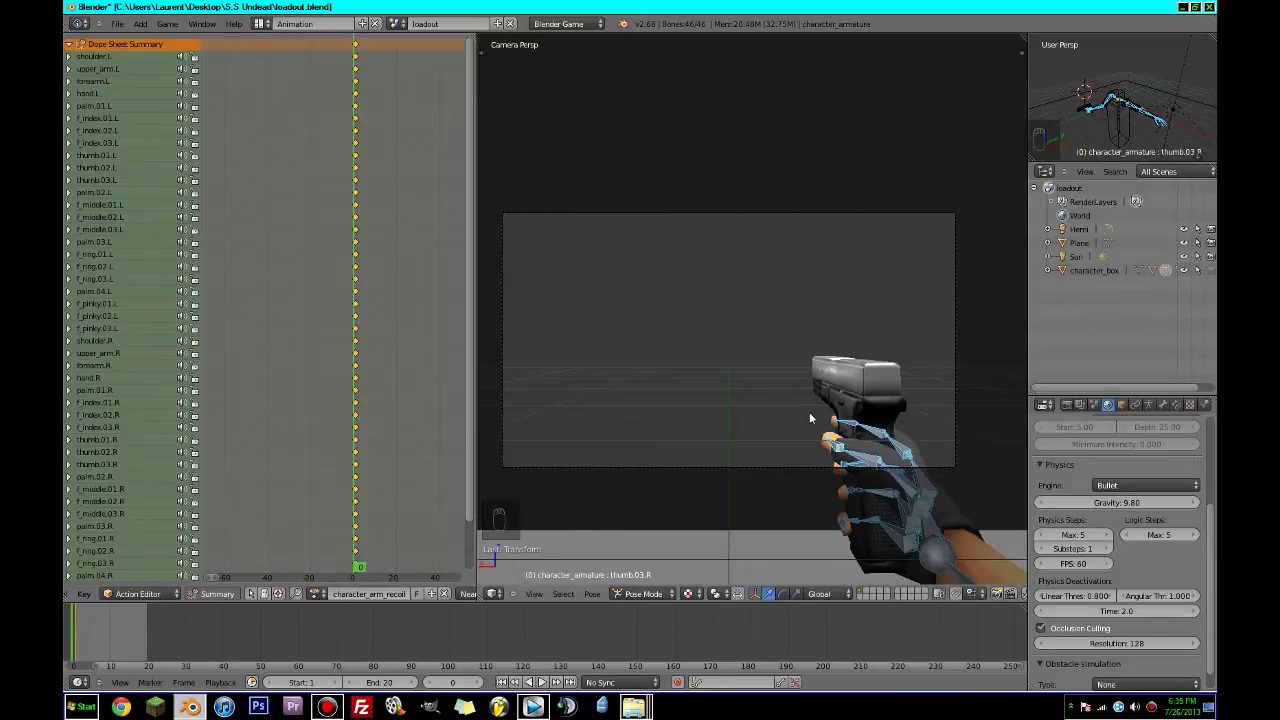
{"action": "scroll", "coordinate": [809, 412], "scroll_direction": "up", "scroll_amount": 2}
{"action": "scroll", "coordinate": [815, 428], "scroll_direction": "down", "scroll_amount": 3}
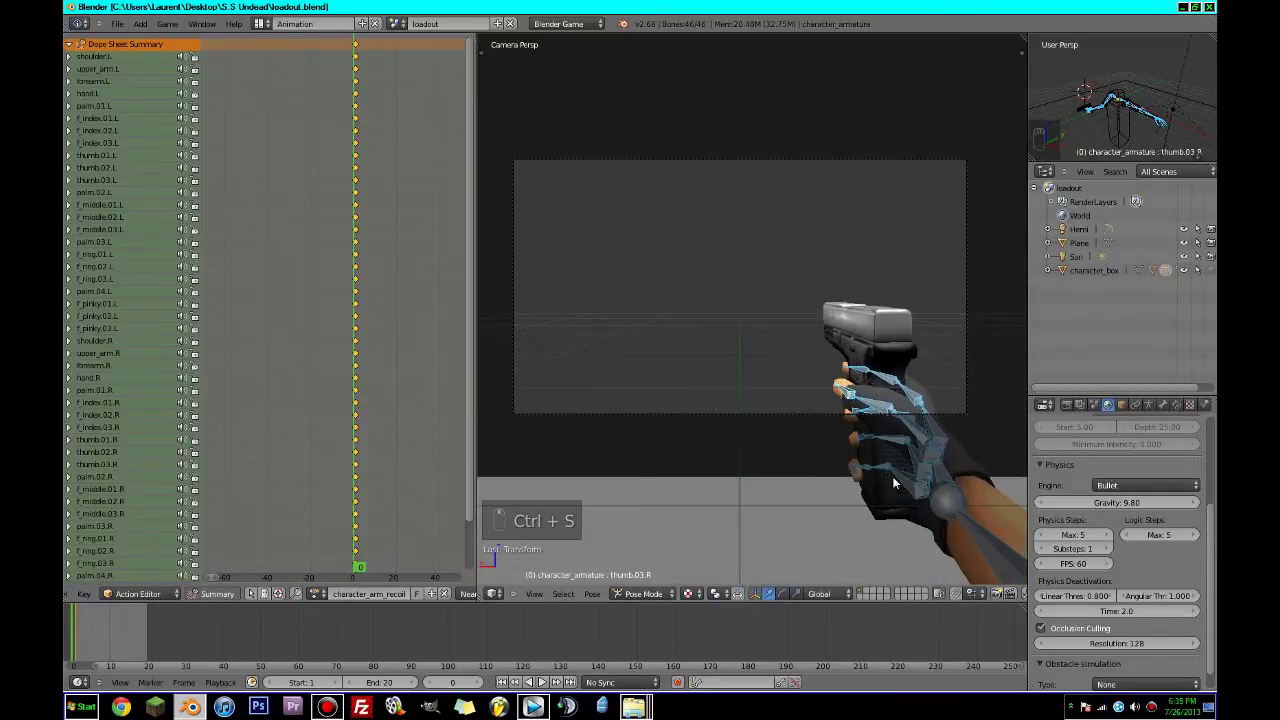
{"action": "right_click", "coordinate": [966, 512]}
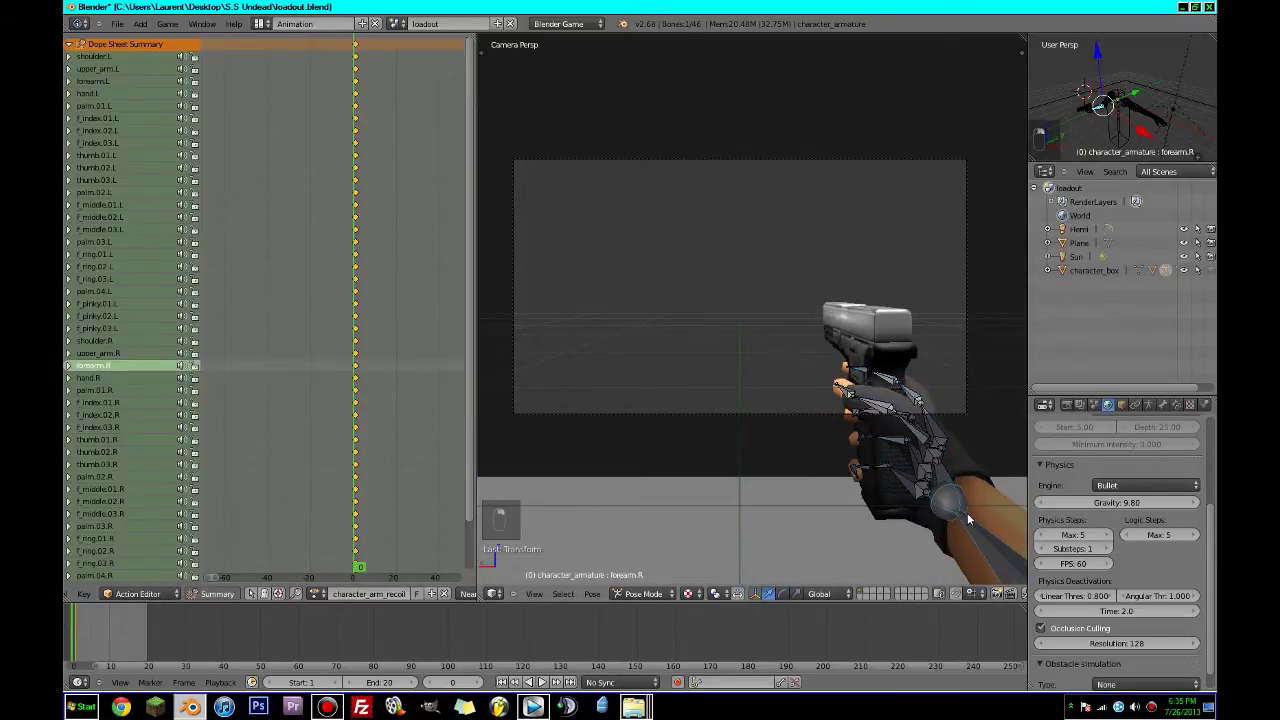
{"action": "key", "text": "r"}
{"action": "key", "text": "x"}
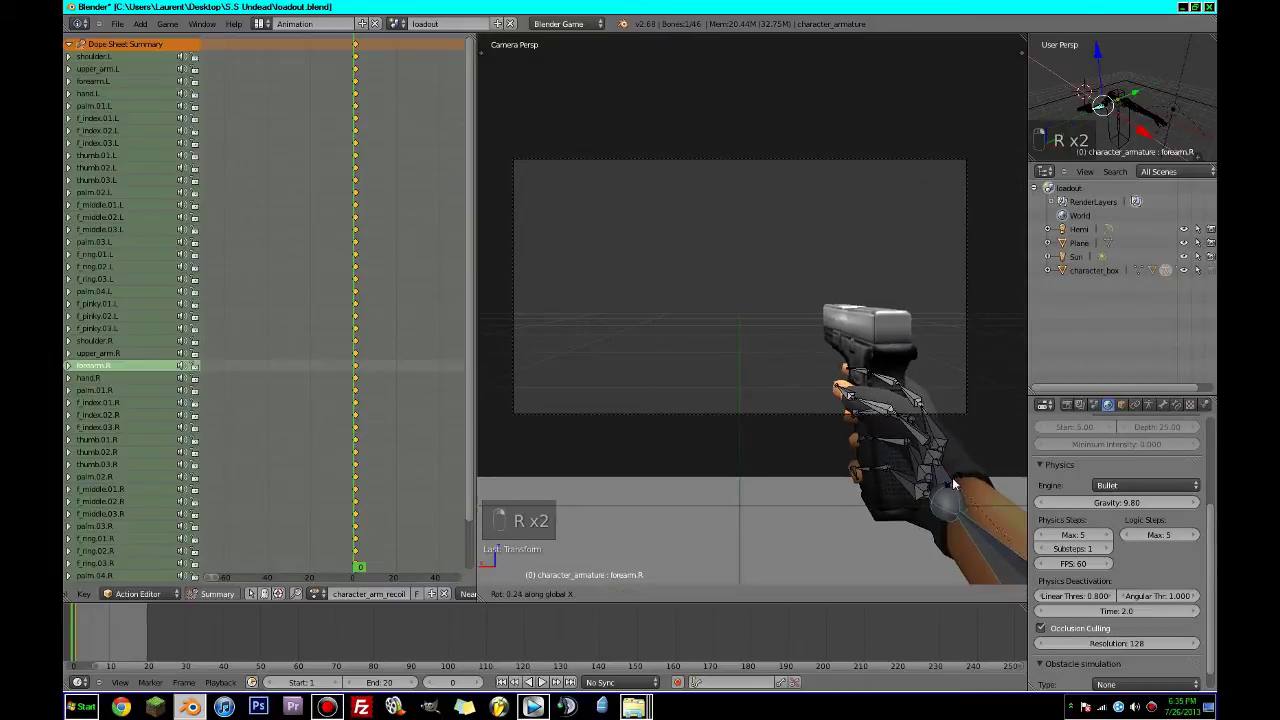
{"action": "right_click", "coordinate": [986, 418]}
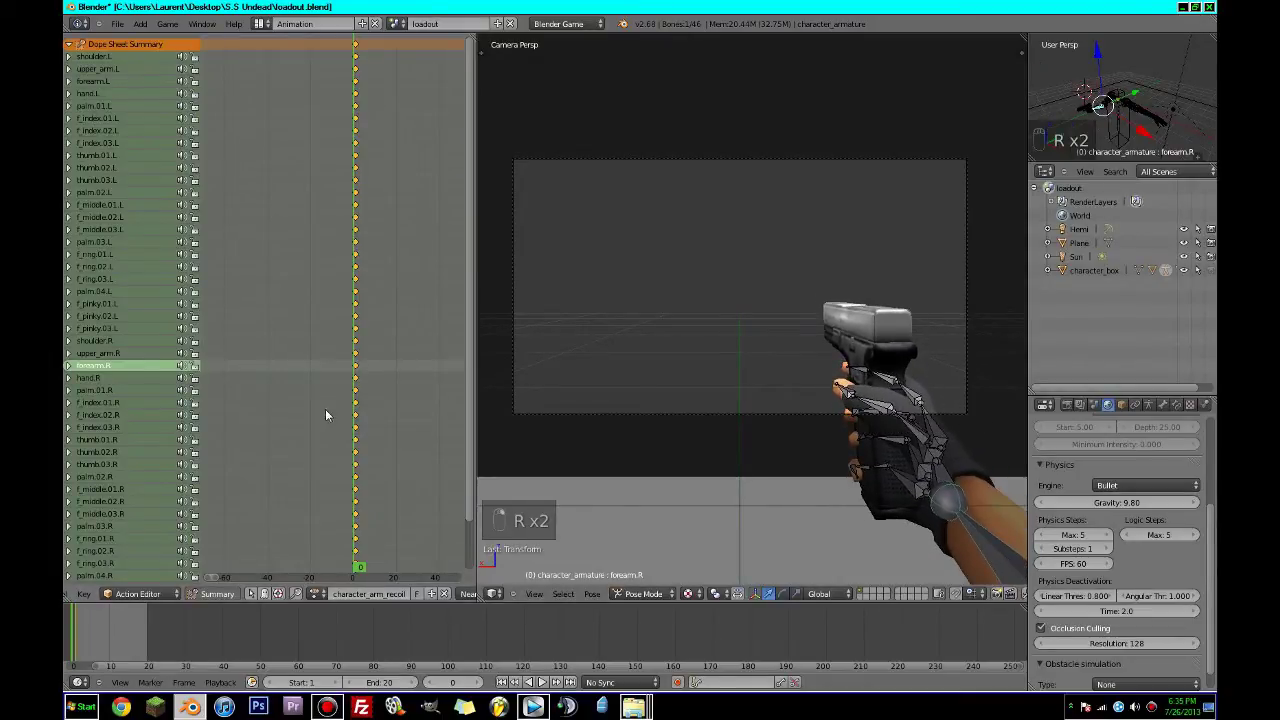
Set the timeline's end frame to 3 for the recoil action.
{"action": "left_click", "coordinate": [371, 682]}
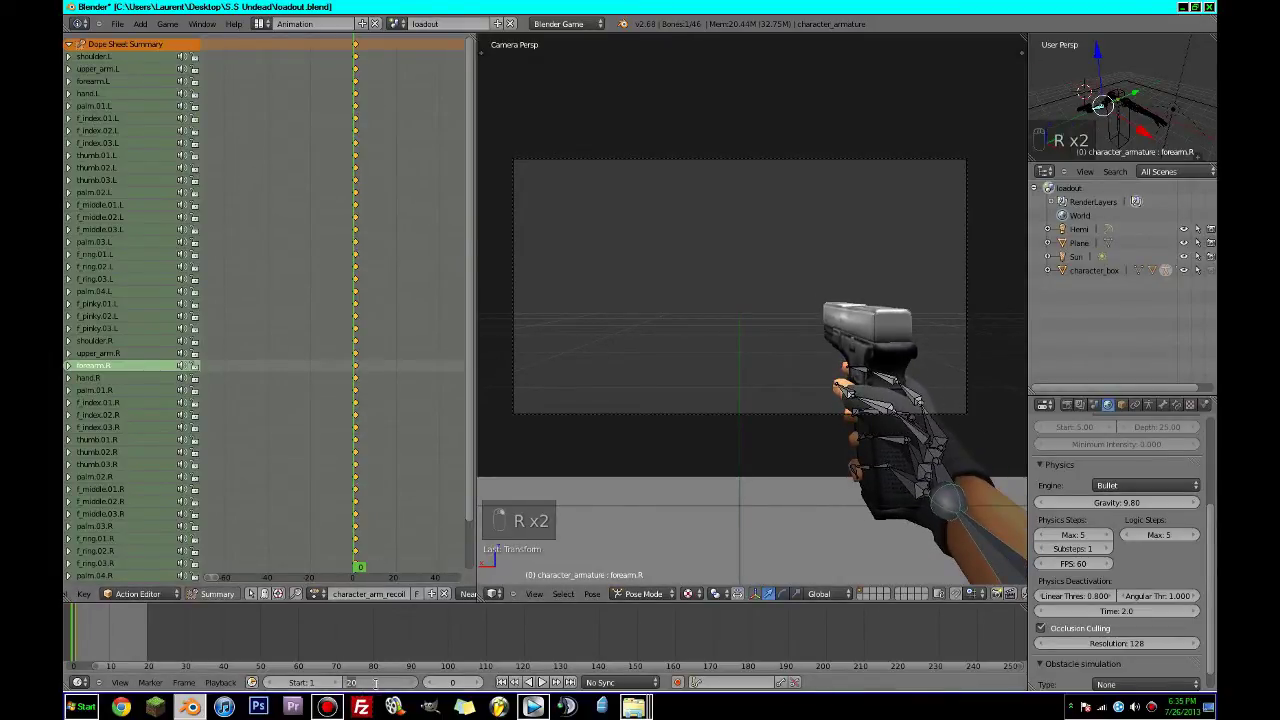
{"action": "type", "text": "2"}
{"action": "key", "text": "Return"}
{"action": "left_click", "coordinate": [410, 683]}
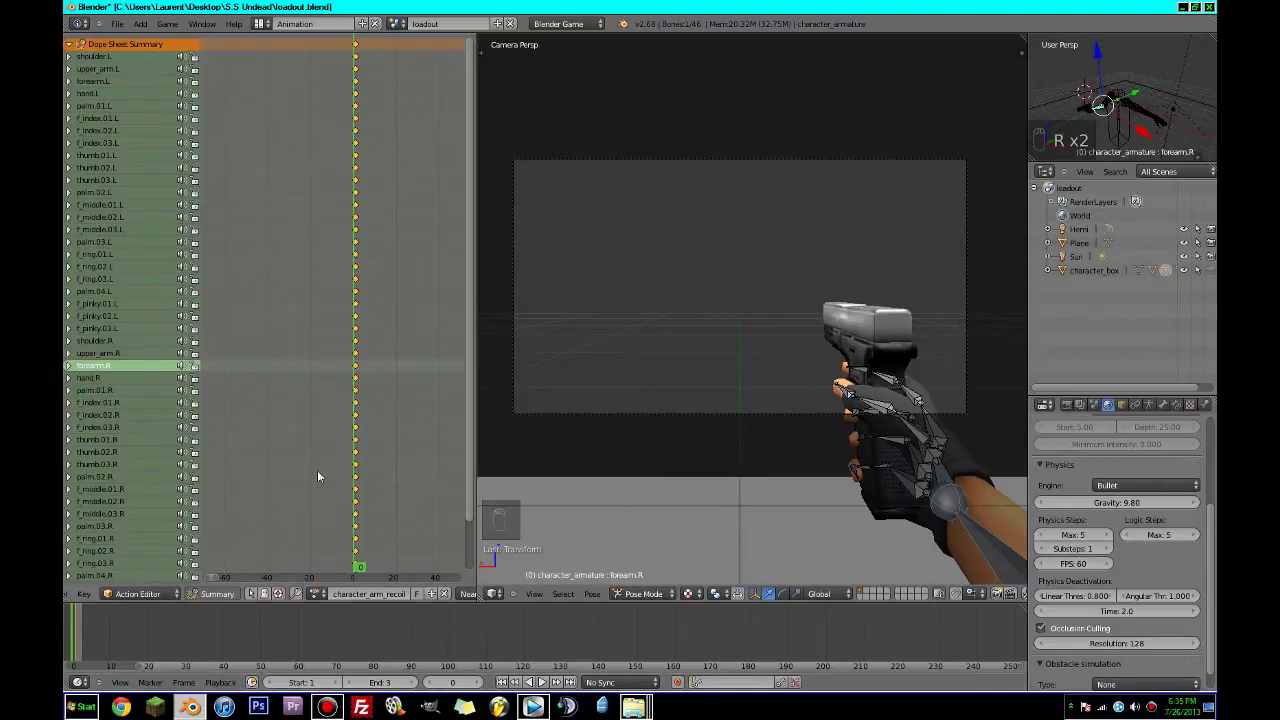
At frame 3, rotate the right forearm bone about -7° around the global X axis and insert a Rotation keyframe.
{"action": "key", "text": "shift+Right"}
{"action": "key", "text": "r"}
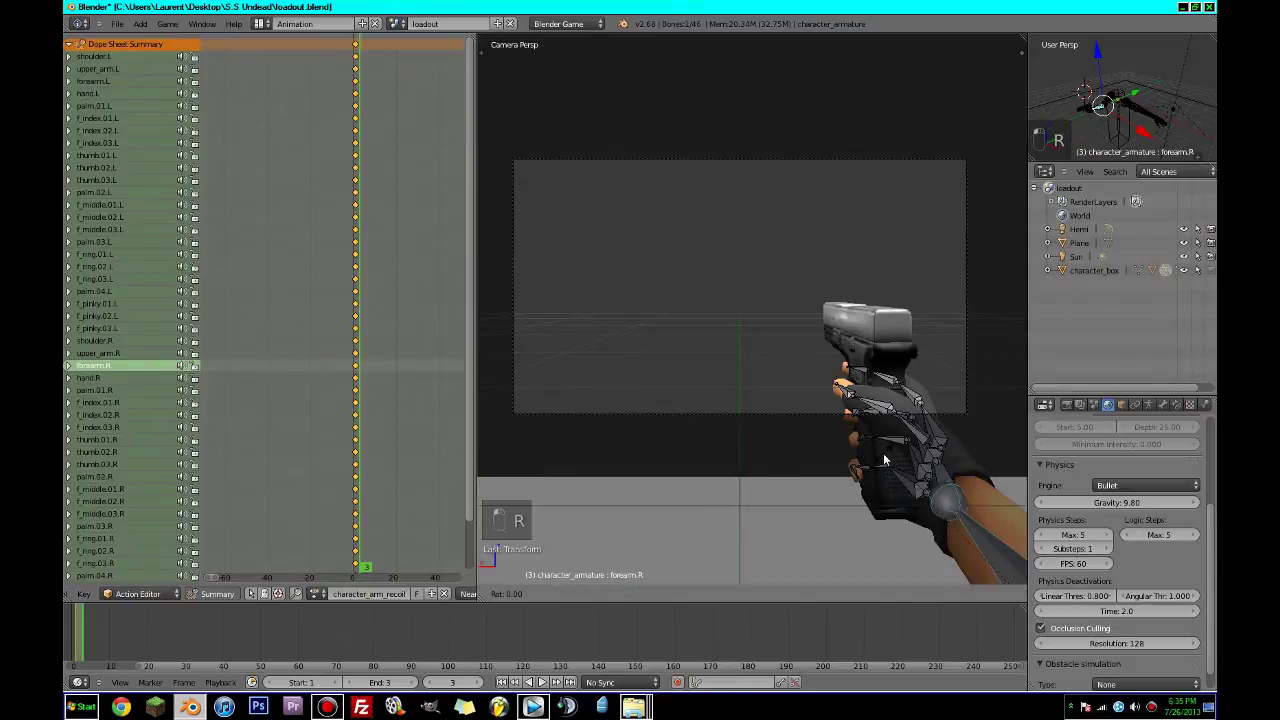
{"action": "key", "text": "x"}
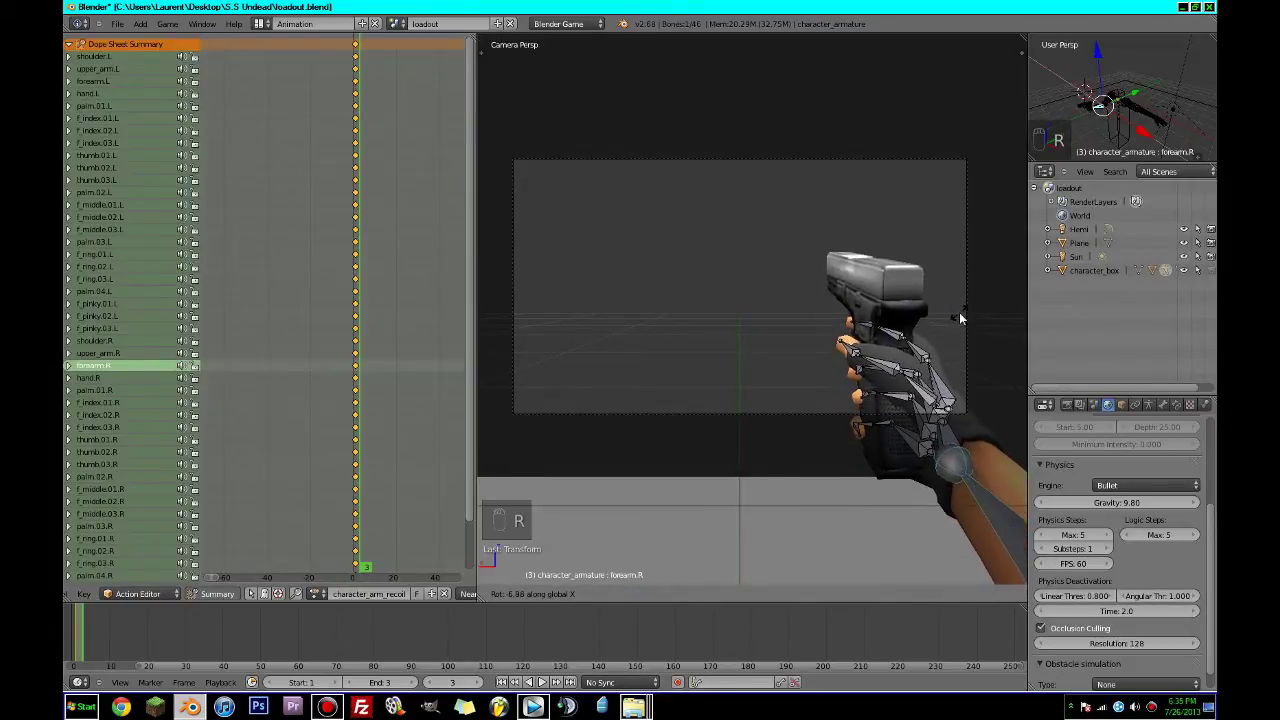
{"action": "left_click", "coordinate": [960, 318]}
{"action": "key", "text": "ctrl+s"}
{"action": "key", "text": "i"}
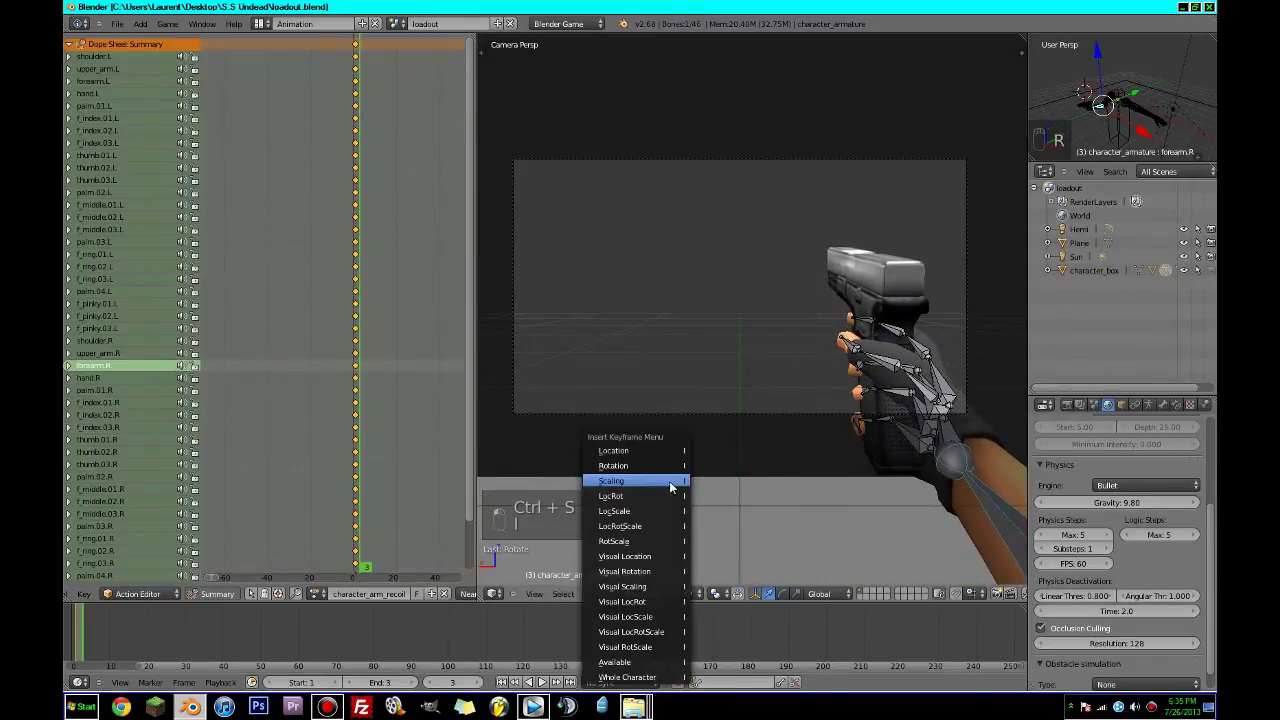
{"action": "left_click", "coordinate": [625, 465]}
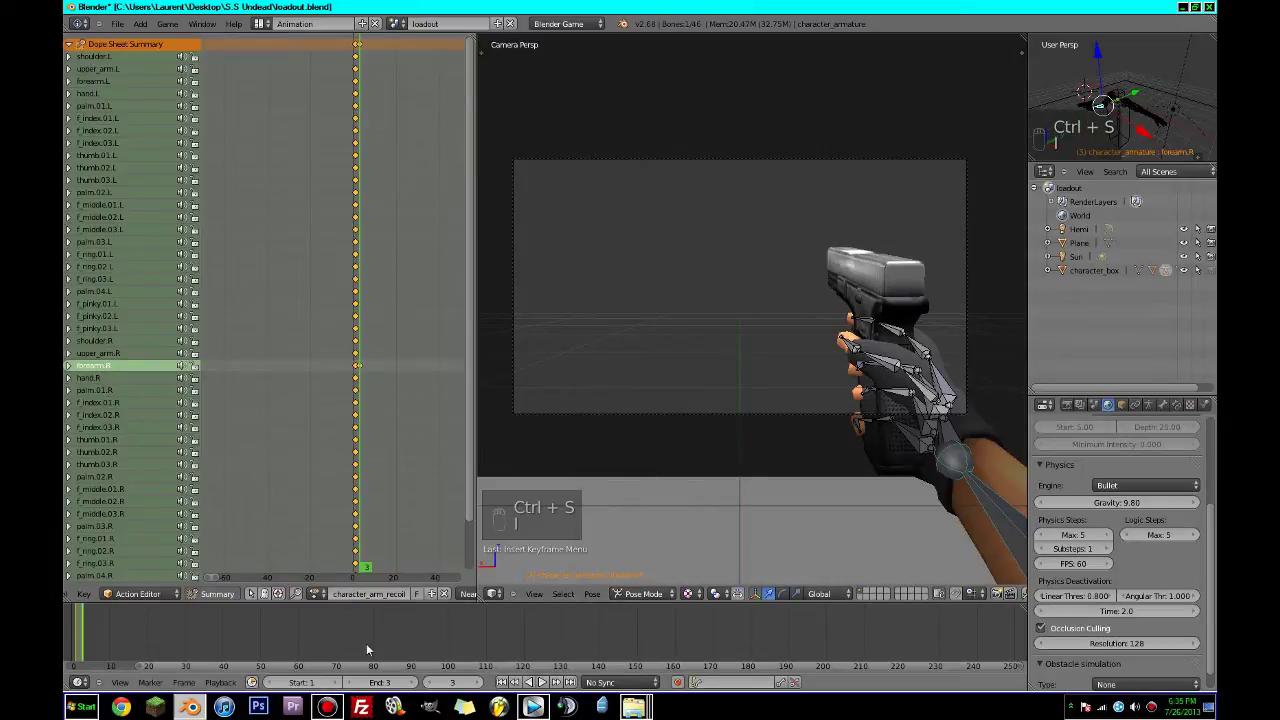
Play back the recoil action, stop it and save over loadout.blend.
{"action": "left_click", "coordinate": [546, 681]}
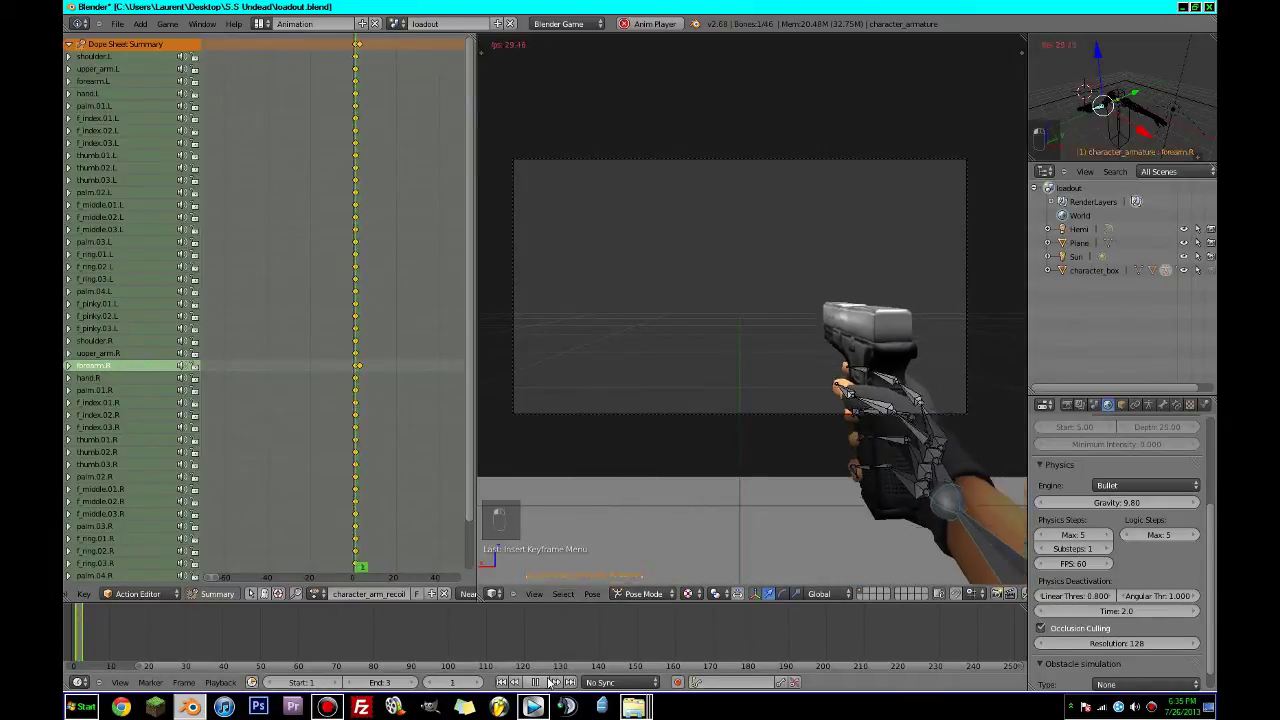
{"action": "key", "text": "Escape"}
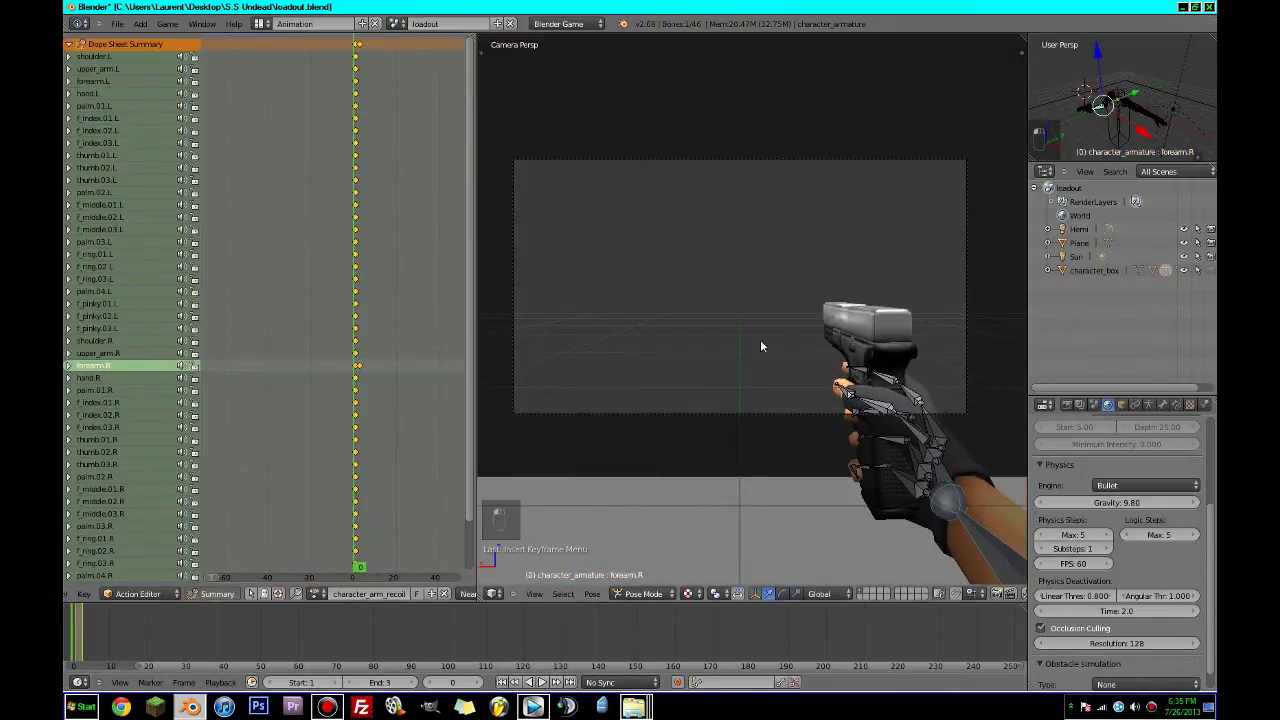
{"action": "key", "text": "ctrl+s"}
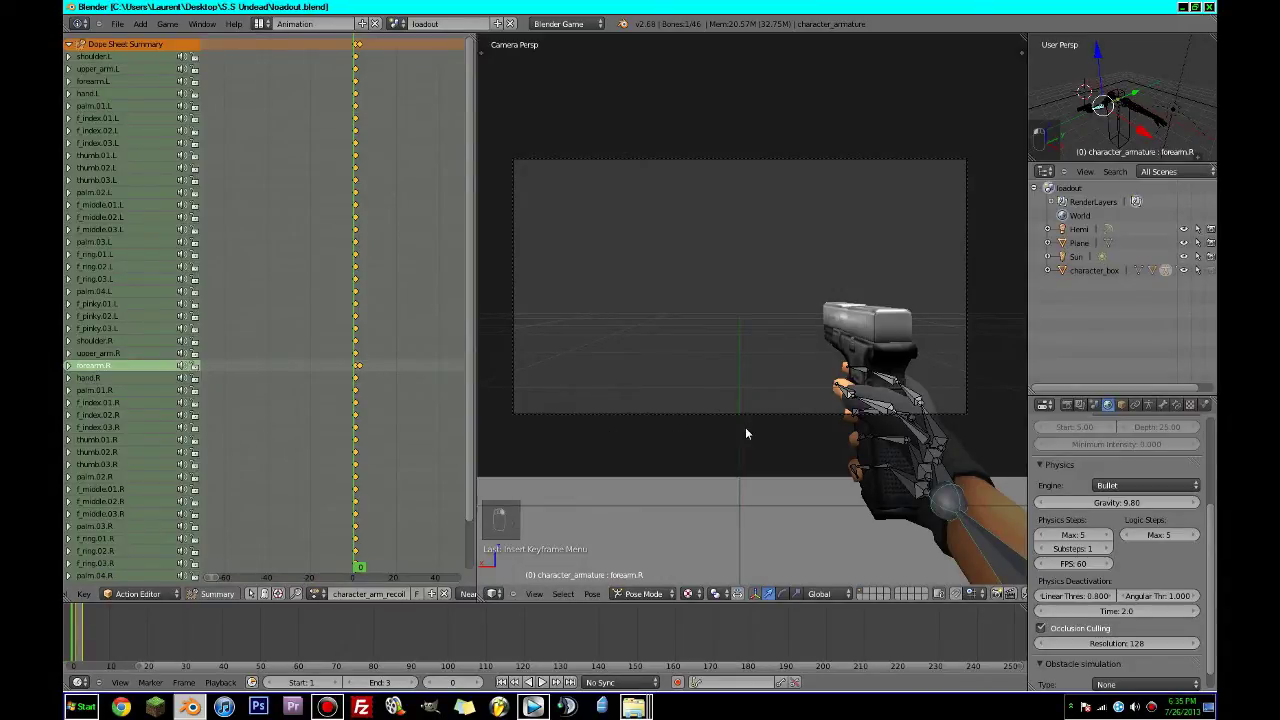
Select the eyes camera, look through it and create a new action named camera_aim for it.
{"action": "key", "text": "KP_0"}
{"action": "right_click", "coordinate": [699, 334]}
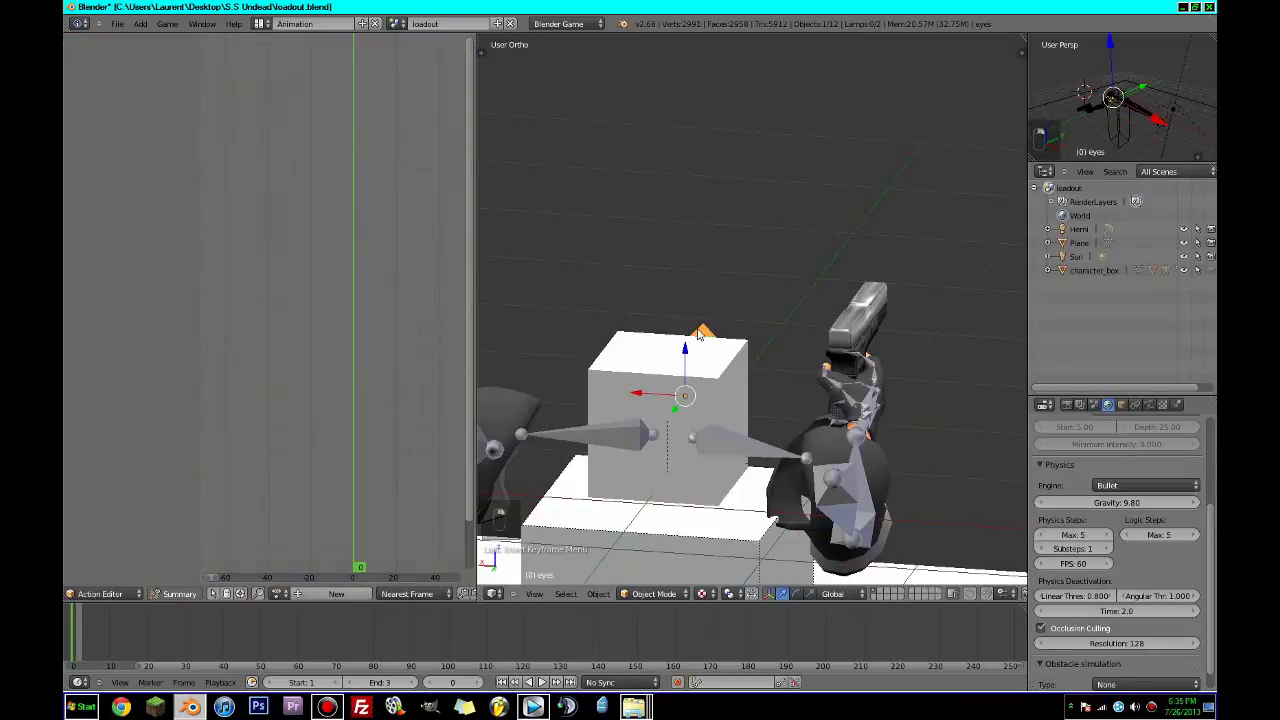
{"action": "key", "text": "KP_0"}
{"action": "left_click", "coordinate": [336, 593]}
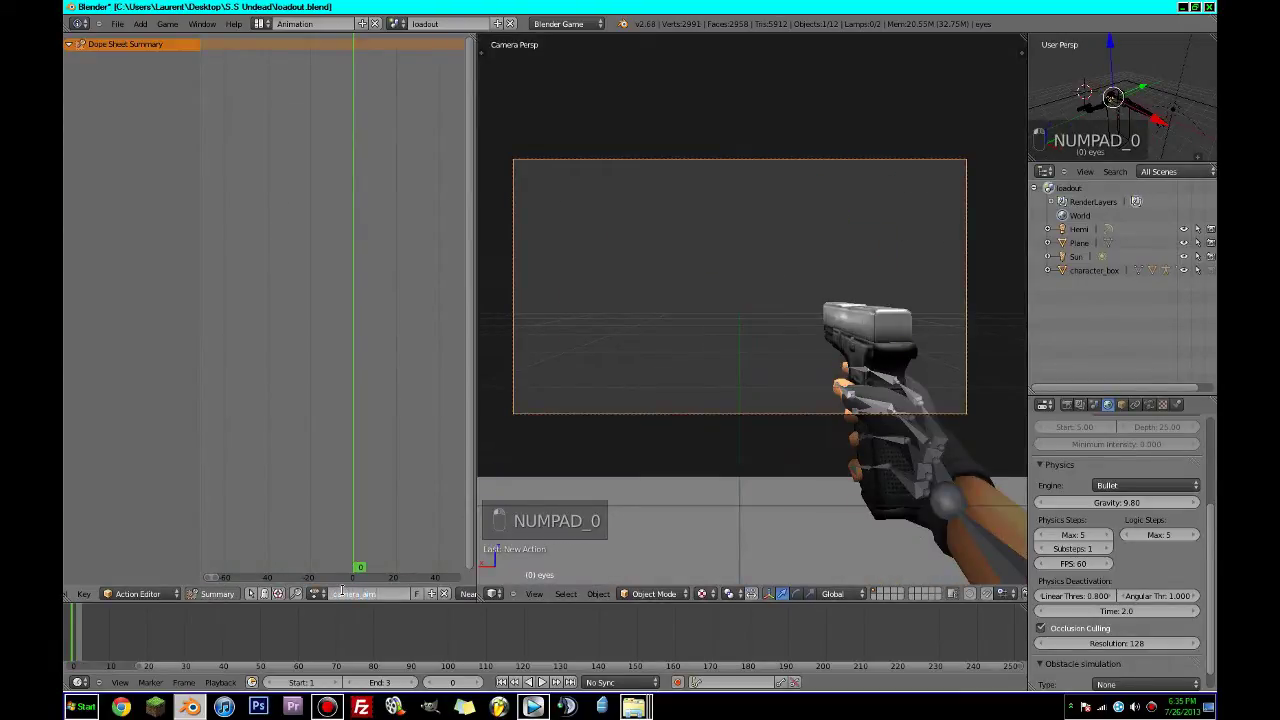
Insert a LocRotScale keyframe for the eyes camera at frame 1.
{"action": "key", "text": "i"}
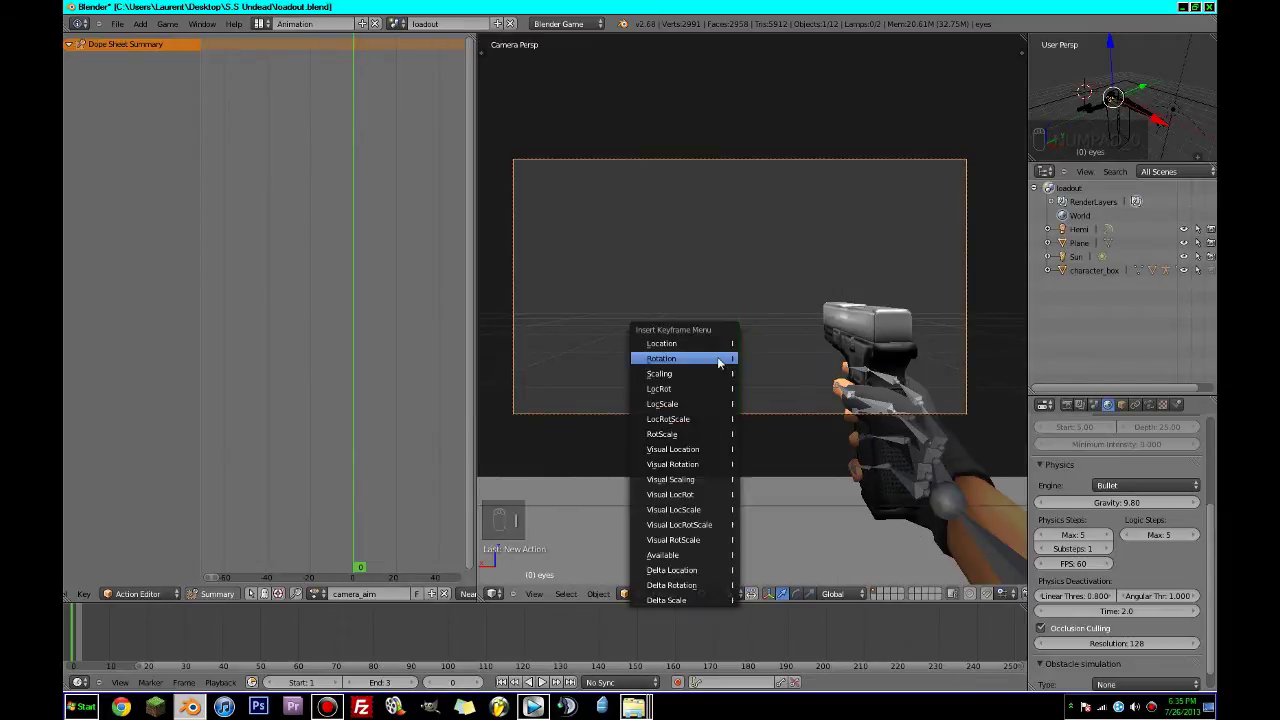
{"action": "left_click", "coordinate": [710, 360]}
{"action": "key", "text": "Right"}
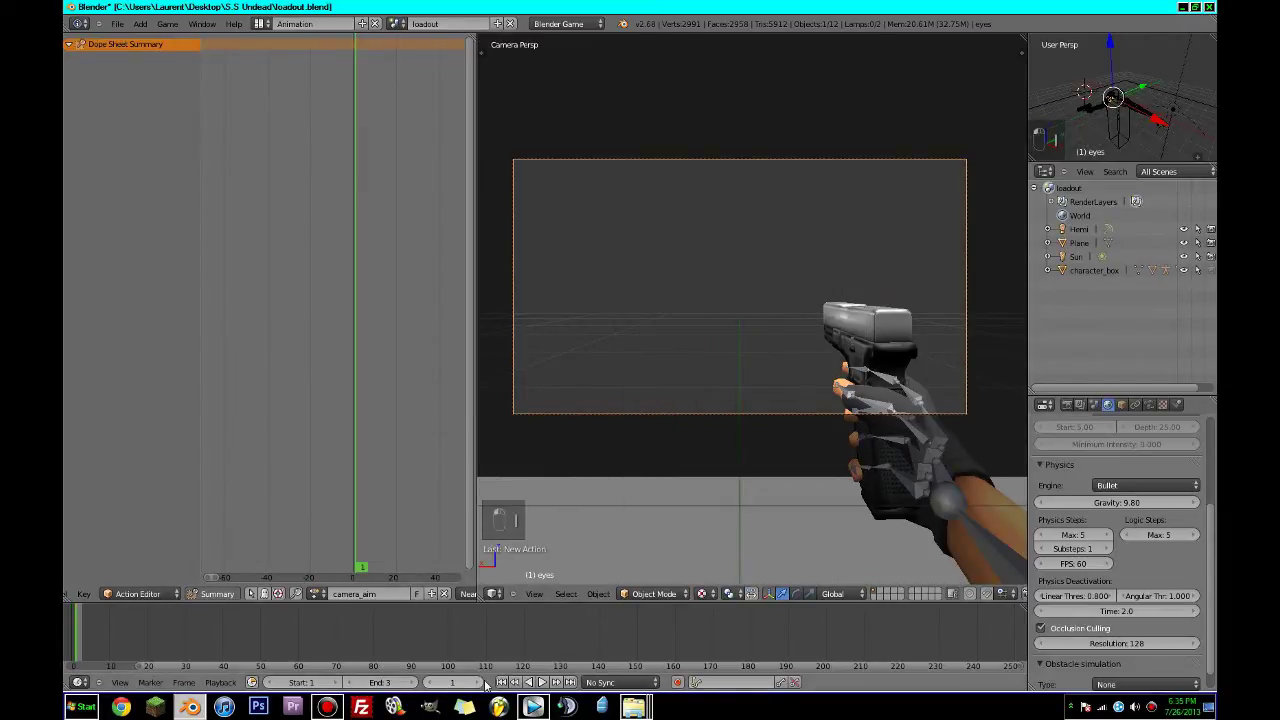
{"action": "key", "text": "i"}
{"action": "left_click", "coordinate": [680, 458]}
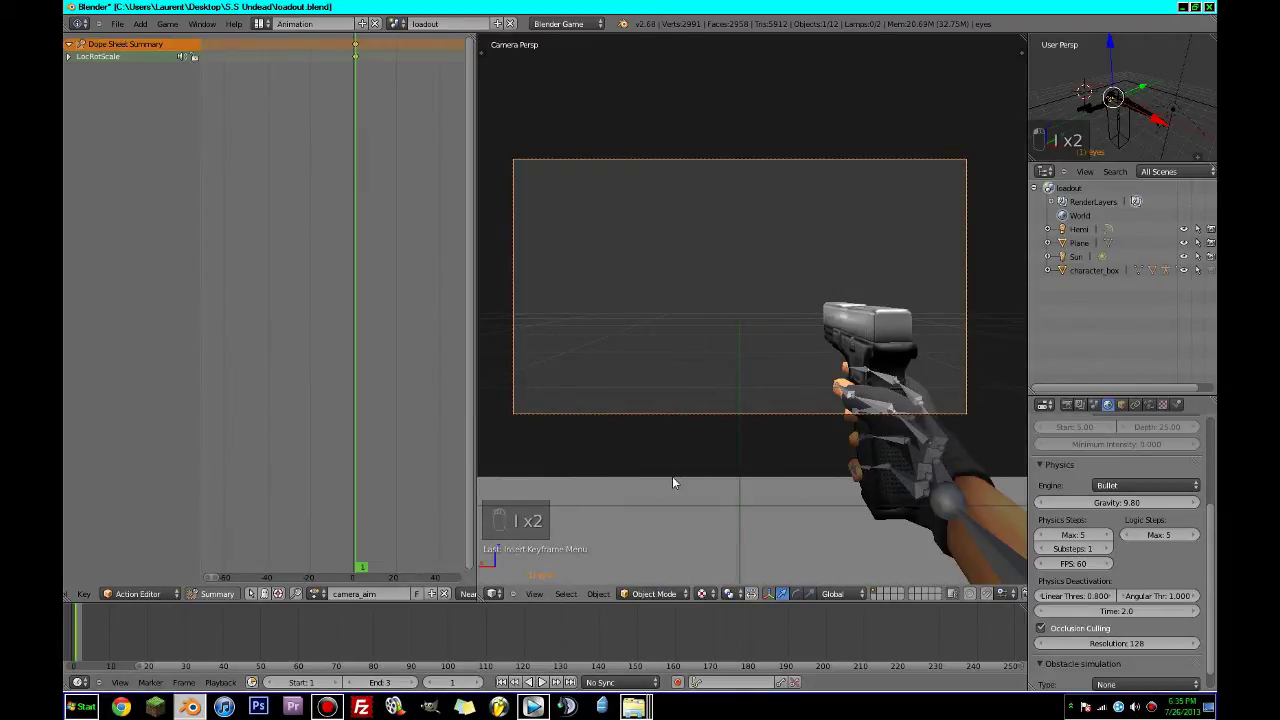
Try to move the eyes camera at frame 20 so the pistol is centred in view, and go back to frame 0.
{"action": "left_click_drag", "start_coordinate": [150, 650], "coordinate": [148, 650]}
{"action": "key", "text": "g"}
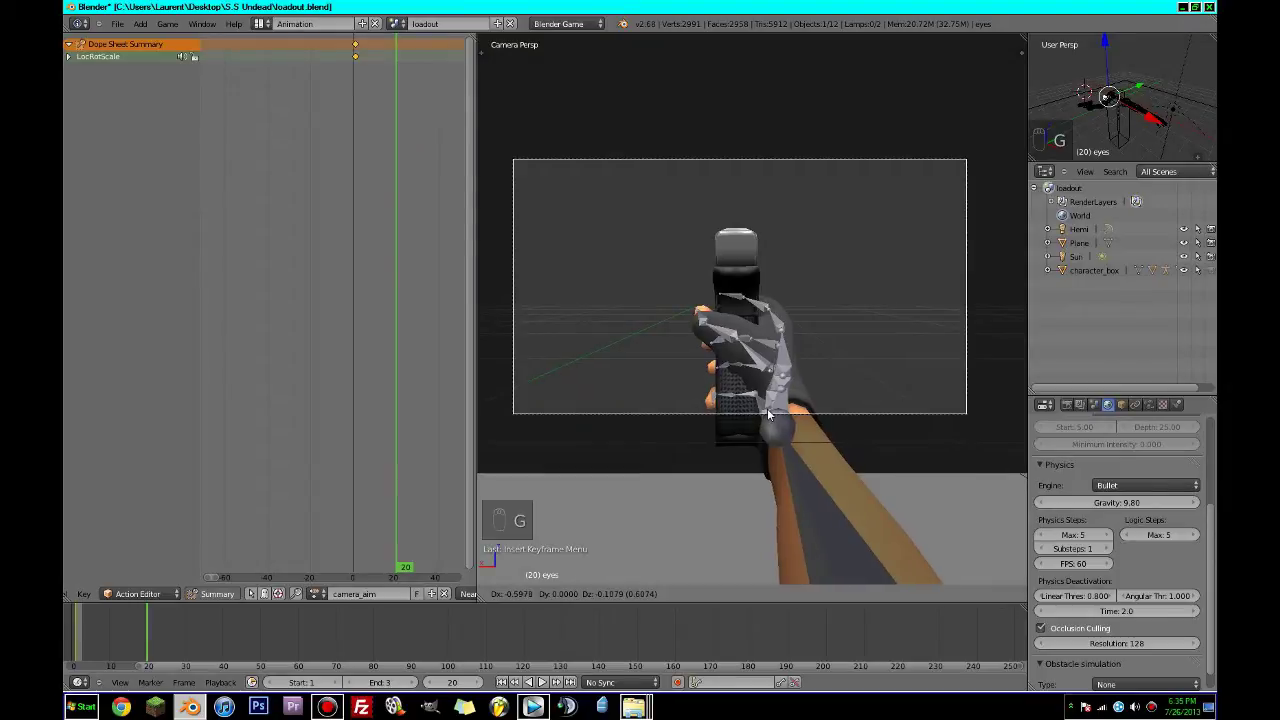
{"action": "left_click", "coordinate": [767, 408]}
{"action": "key", "text": "g"}
{"action": "key", "text": "z"}
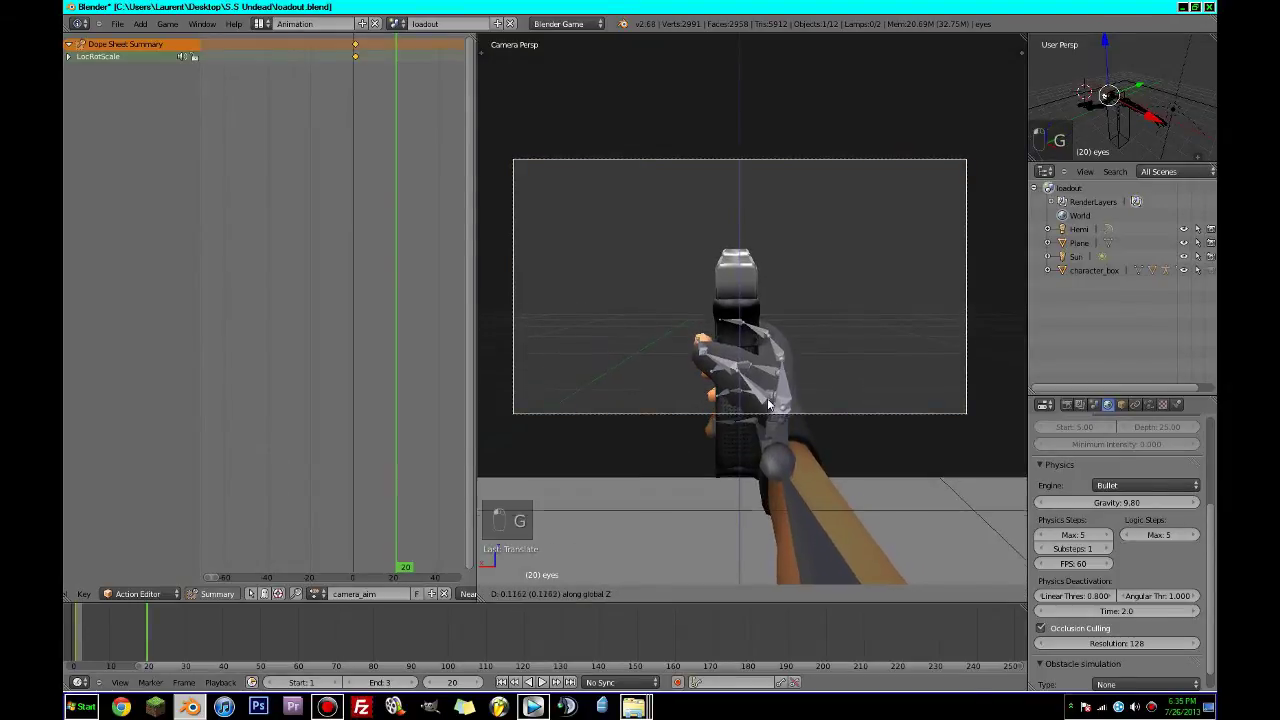
{"action": "left_click", "coordinate": [765, 408]}
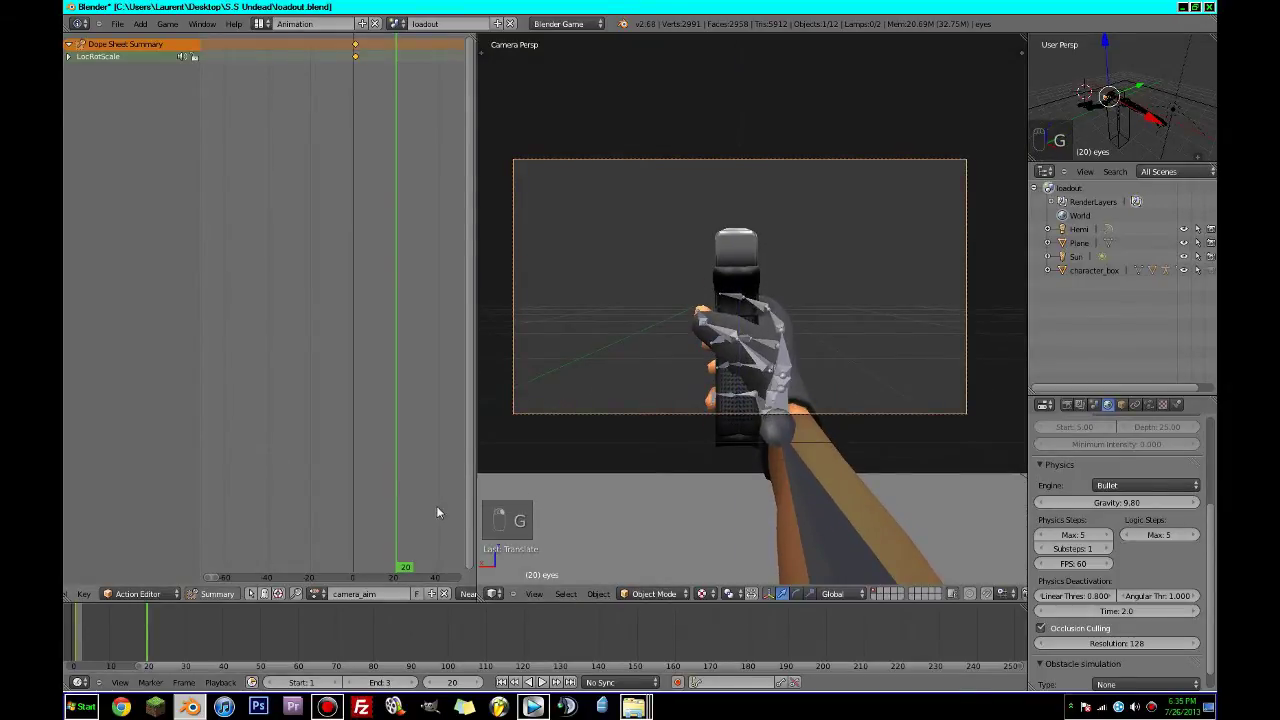
{"action": "left_click", "coordinate": [392, 507]}
{"action": "left_click_drag", "start_coordinate": [392, 509], "coordinate": [351, 514]}
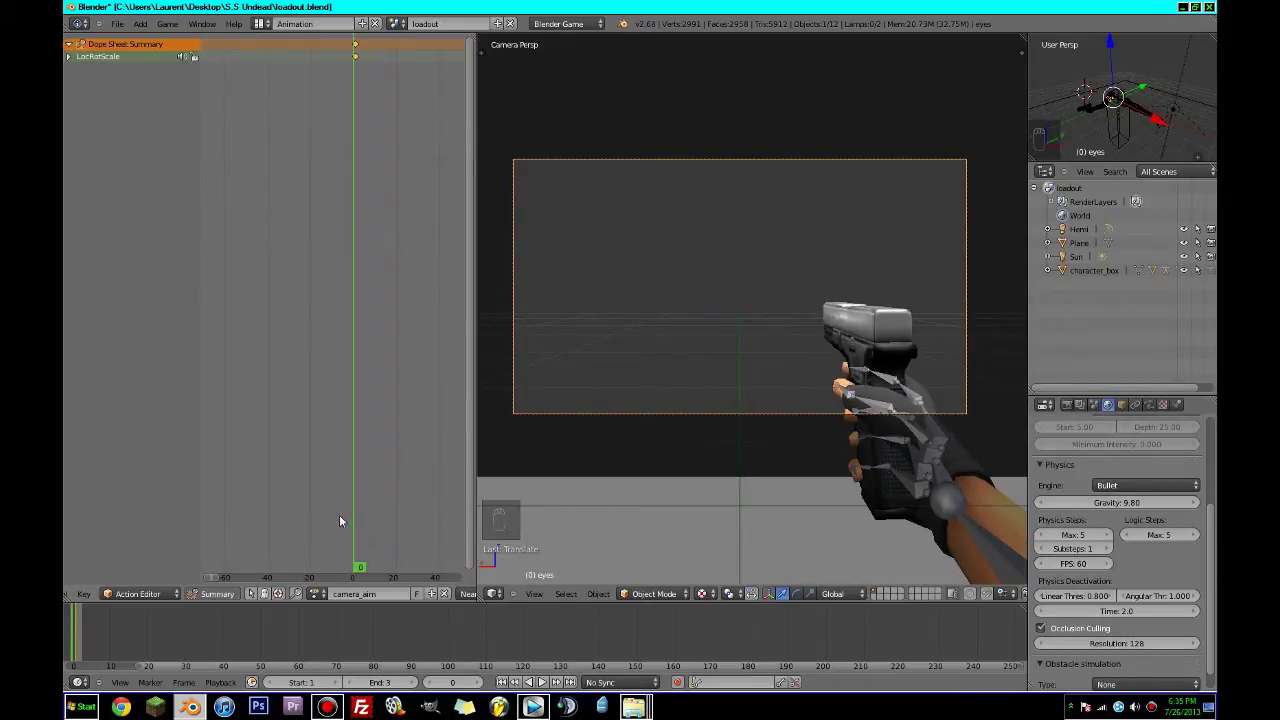
Select the armature and duplicate all frame 1 keyframes of character_arm_recoil to frame 5.
{"action": "left_click", "coordinate": [262, 23]}
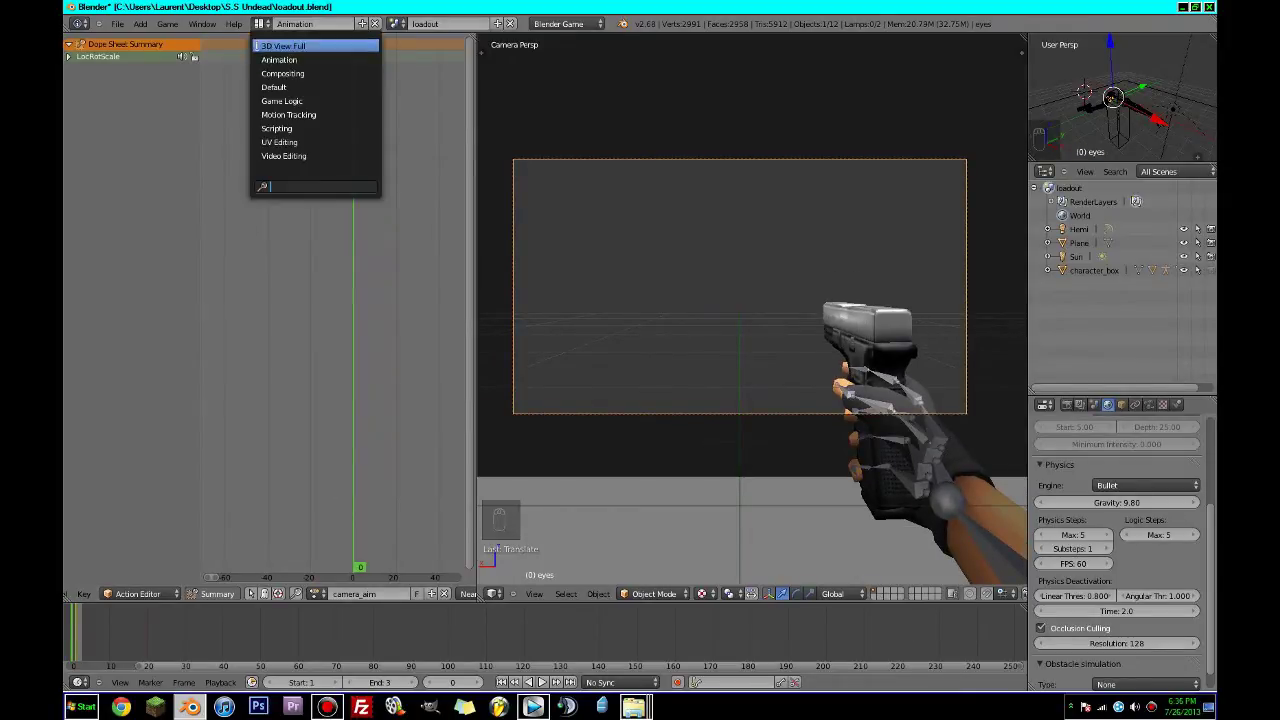
{"action": "right_click", "coordinate": [929, 455]}
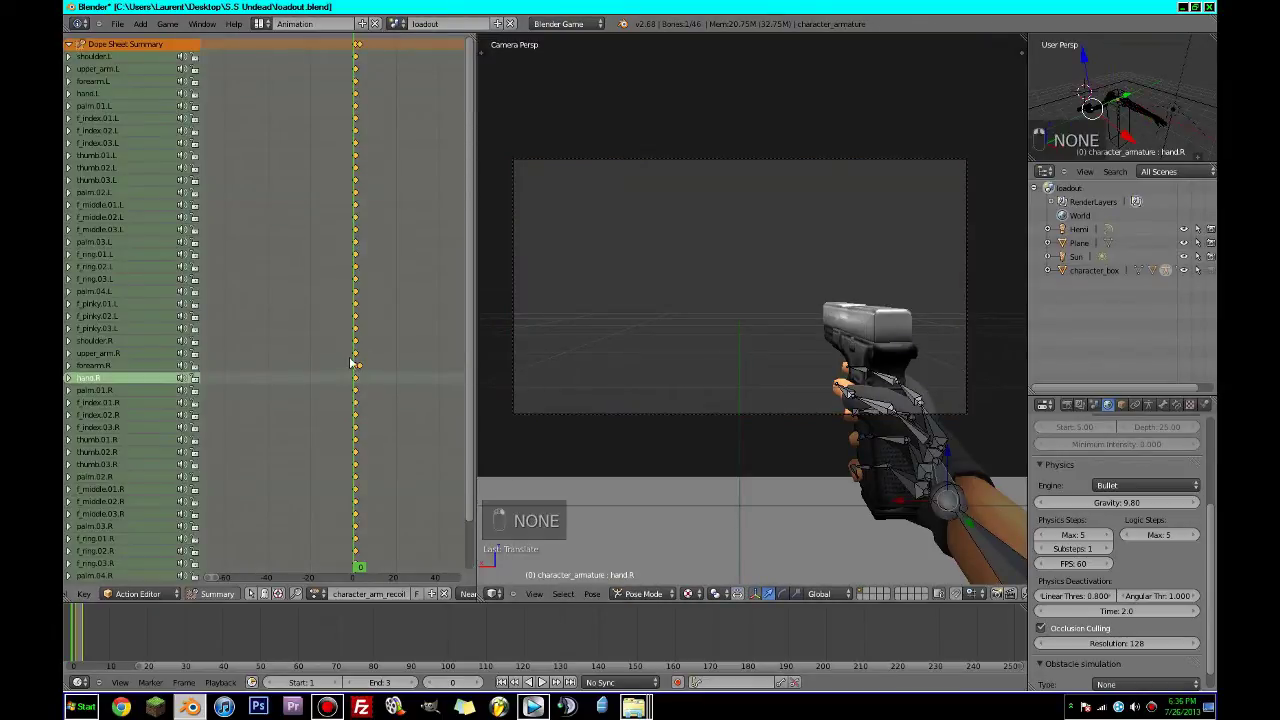
{"action": "scroll", "coordinate": [359, 370], "scroll_direction": "up", "scroll_amount": 3}
{"action": "scroll", "coordinate": [359, 370], "scroll_direction": "up", "scroll_amount": 2}
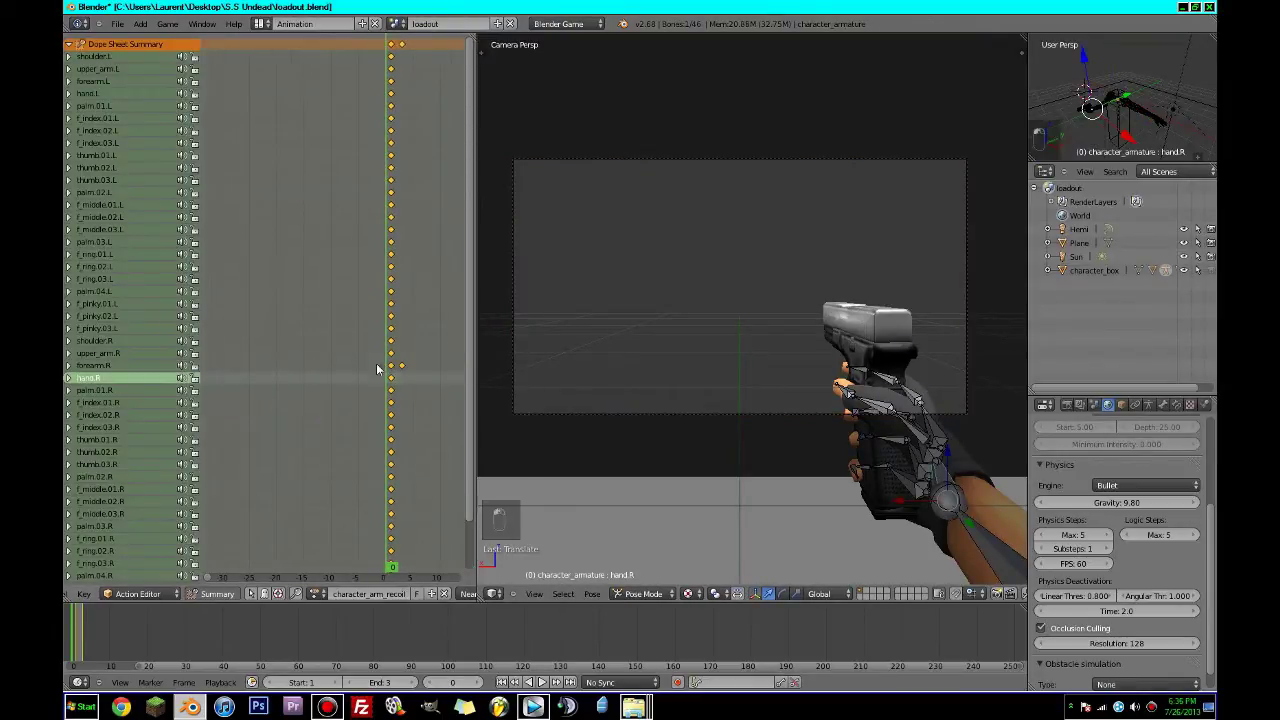
{"action": "mouse_move", "coordinate": [377, 366]}
{"action": "left_mouse_down"}
{"action": "mouse_move", "coordinate": [401, 370]}
{"action": "mouse_move", "coordinate": [375, 371]}
{"action": "left_mouse_up"}
{"action": "right_click", "coordinate": [391, 46]}
{"action": "key", "text": "shift+d"}
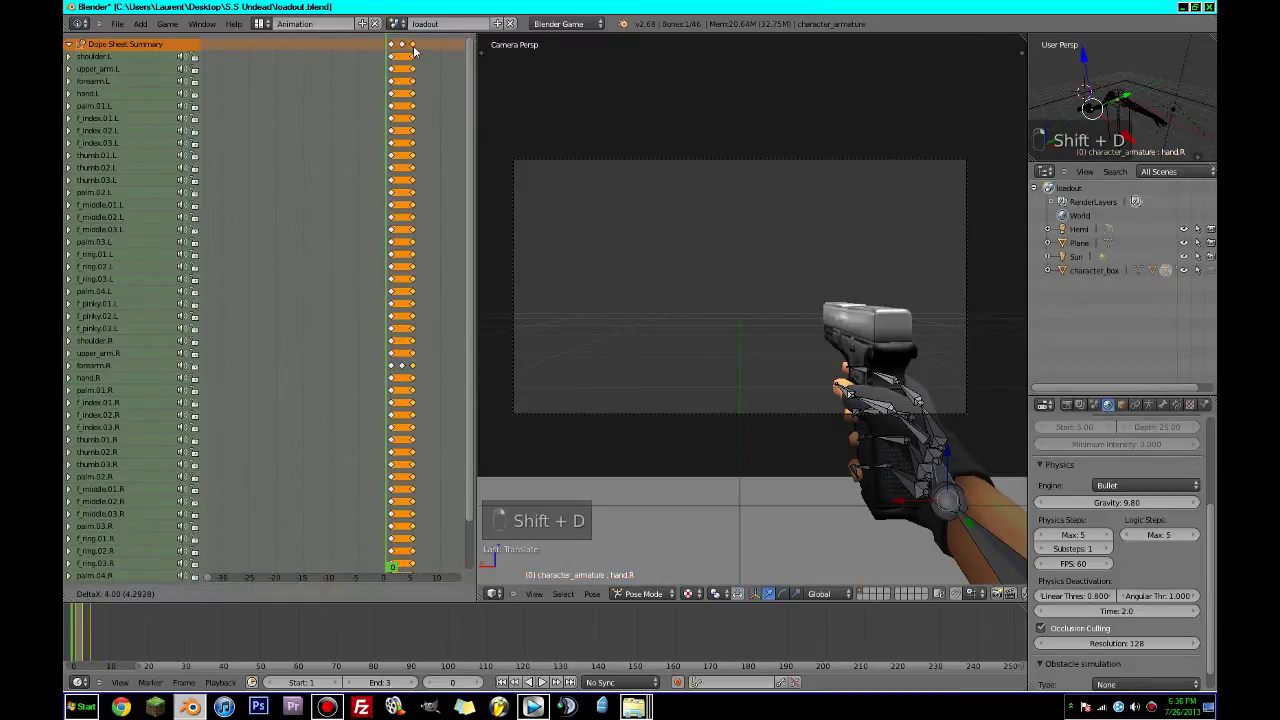
{"action": "left_click", "coordinate": [414, 48]}
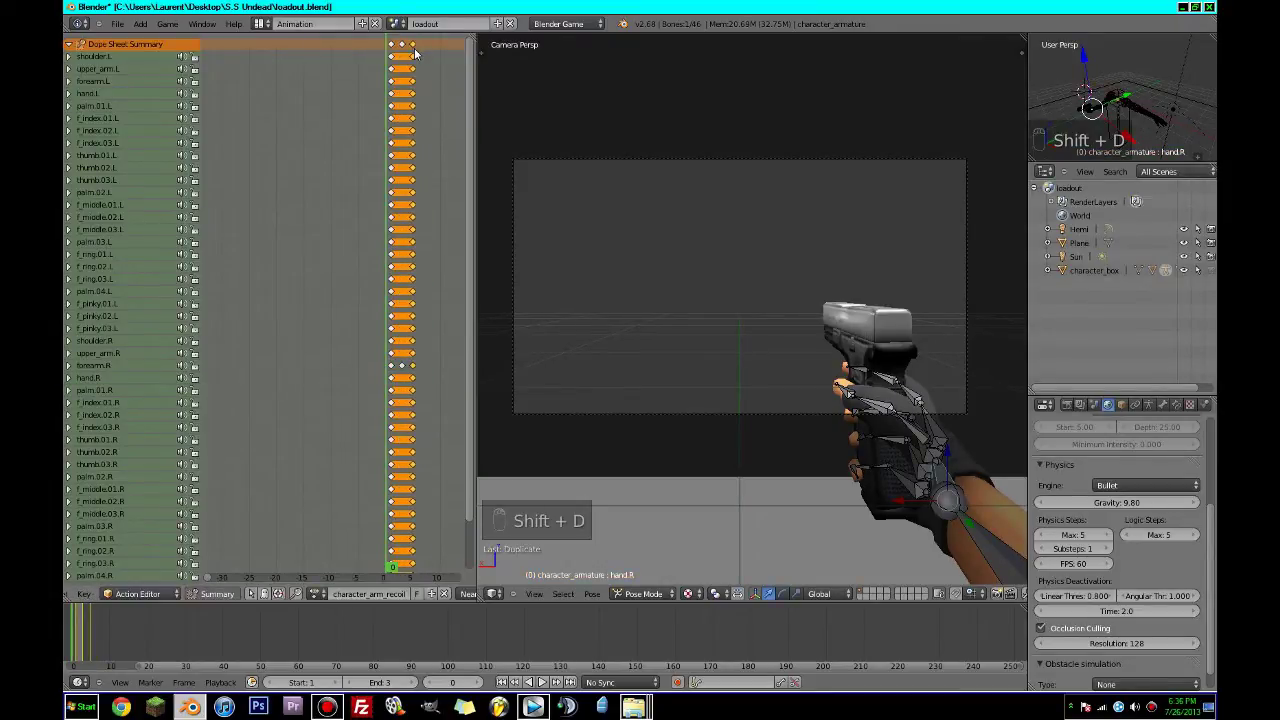
At frame 20, move the eyes camera about -0.56 in X and -0.06 in Z to centre the pistol, and save over loadout.blend.
{"action": "left_click", "coordinate": [260, 23]}
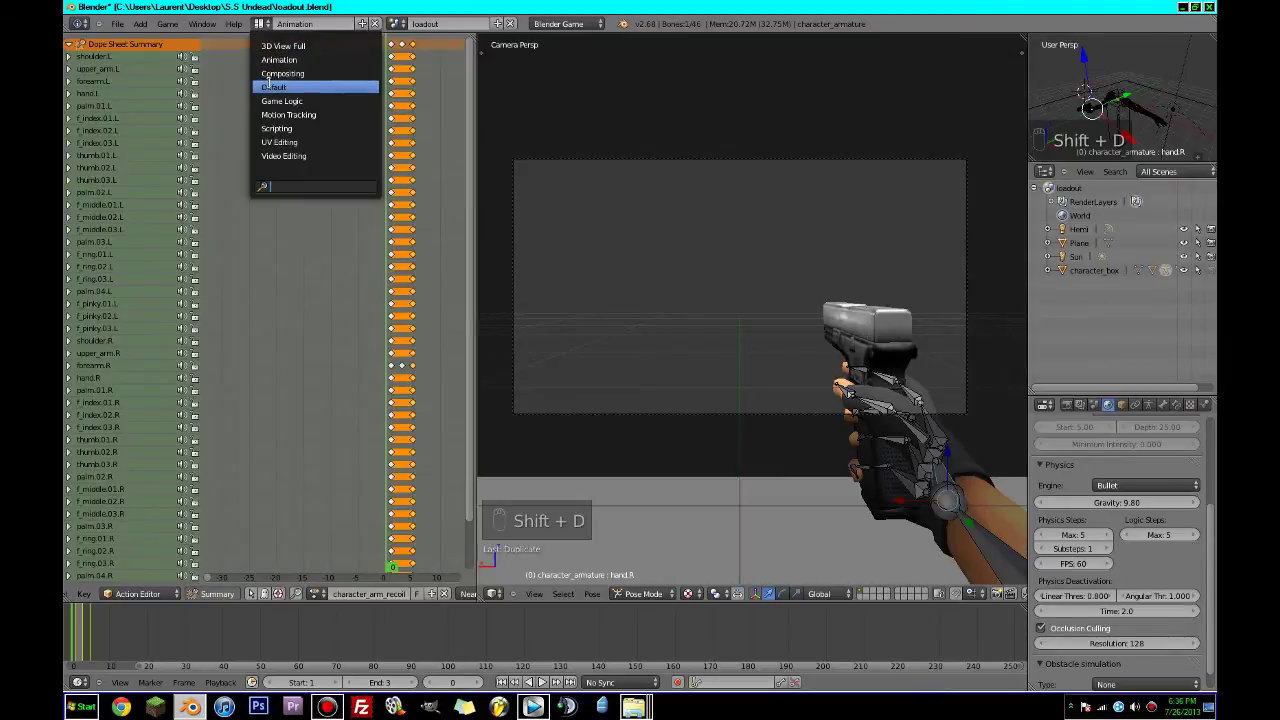
{"action": "middle_click_drag", "start_coordinate": [795, 395], "coordinate": [644, 380]}
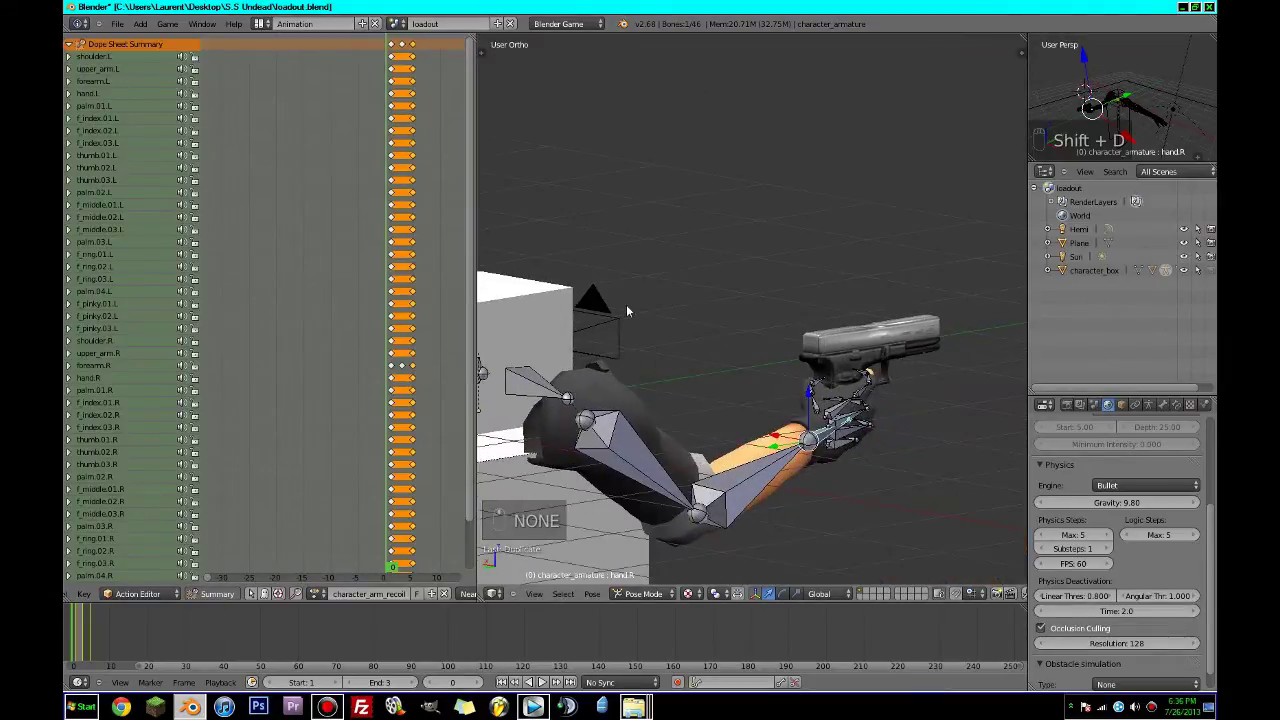
{"action": "right_click", "coordinate": [614, 303]}
{"action": "key", "text": "KP_0"}
{"action": "scroll", "coordinate": [460, 425], "scroll_direction": "up", "scroll_amount": 2}
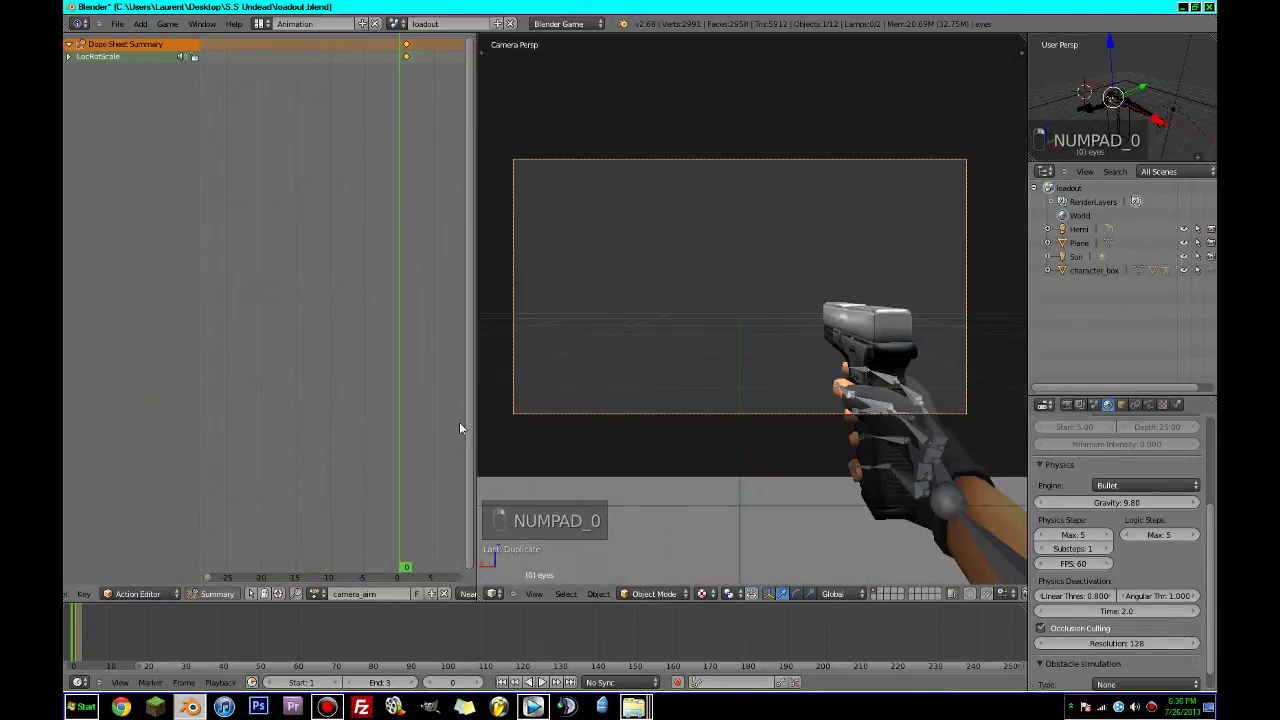
{"action": "left_click_drag", "start_coordinate": [404, 404], "coordinate": [443, 402]}
{"action": "middle_click_drag", "start_coordinate": [443, 402], "coordinate": [341, 406]}
{"action": "left_click_drag", "start_coordinate": [341, 406], "coordinate": [431, 409]}
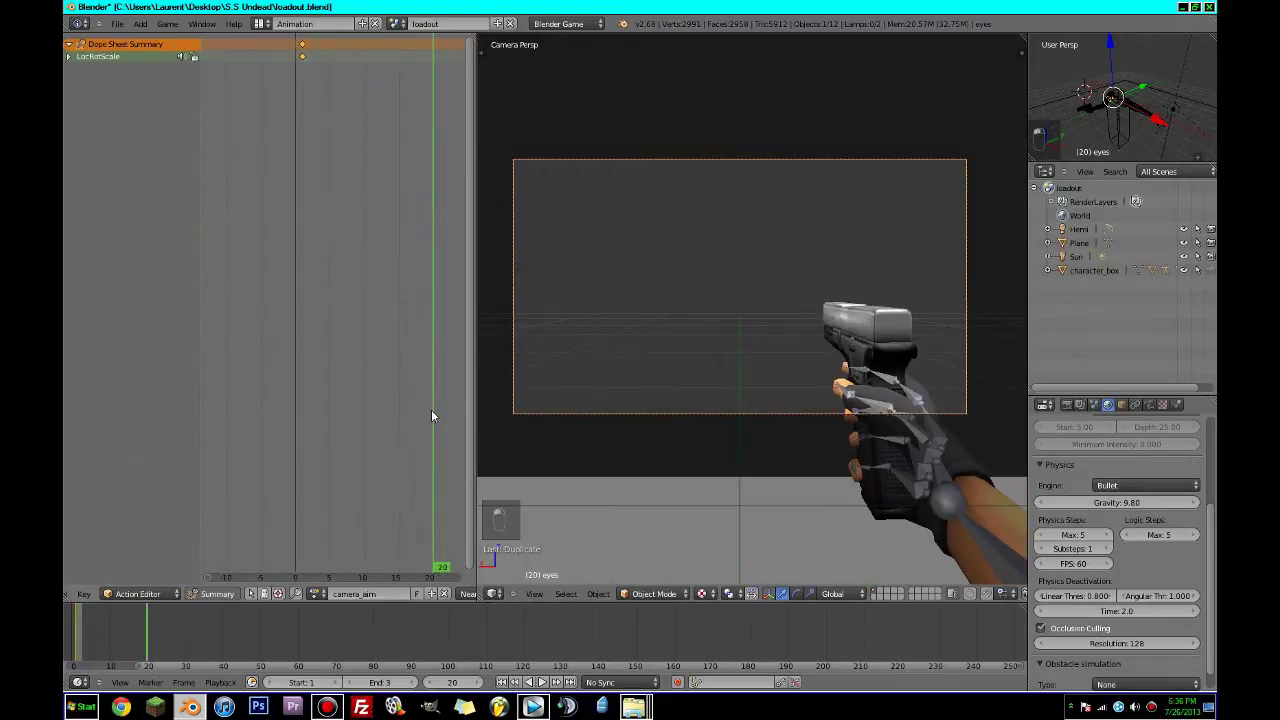
{"action": "key", "text": "g"}
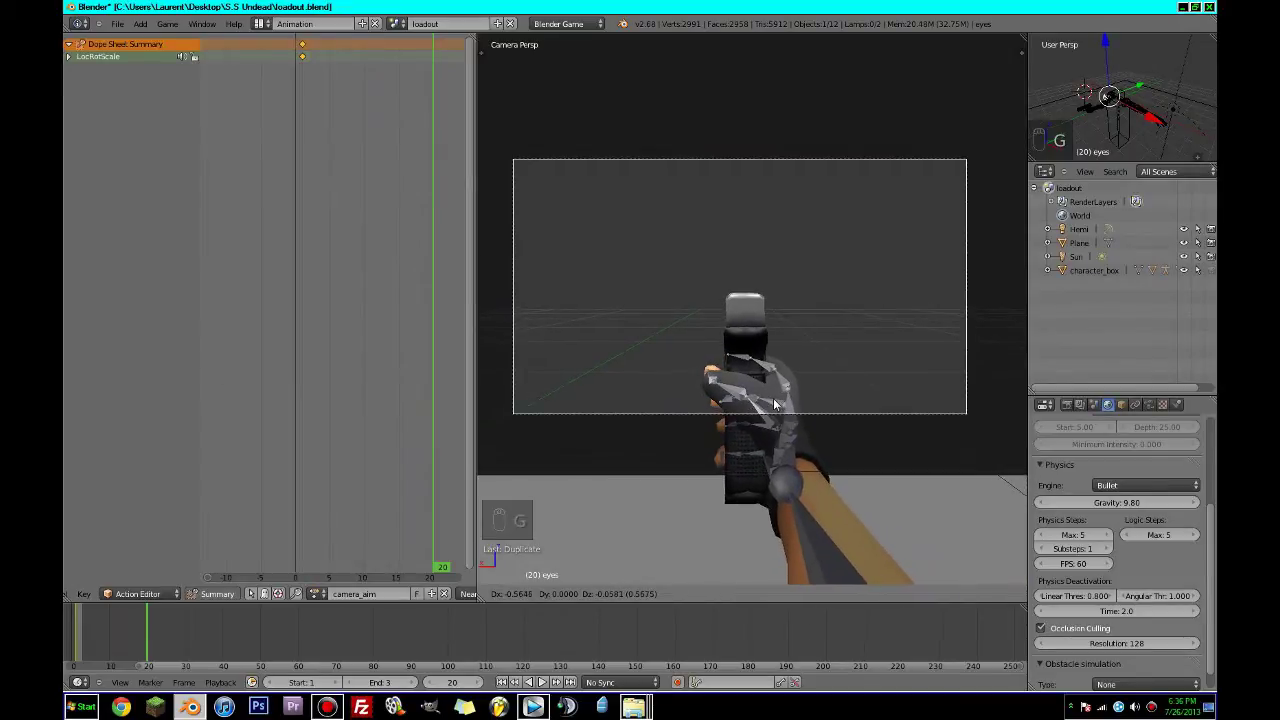
{"action": "left_click", "coordinate": [777, 404]}
{"action": "key", "text": "ctrl+s"}
{"action": "left_click", "coordinate": [779, 404]}
Insert a LocRotScale keyframe for the moved eyes camera at frame 20.
{"action": "scroll", "coordinate": [791, 411], "scroll_direction": "up", "scroll_amount": 1}
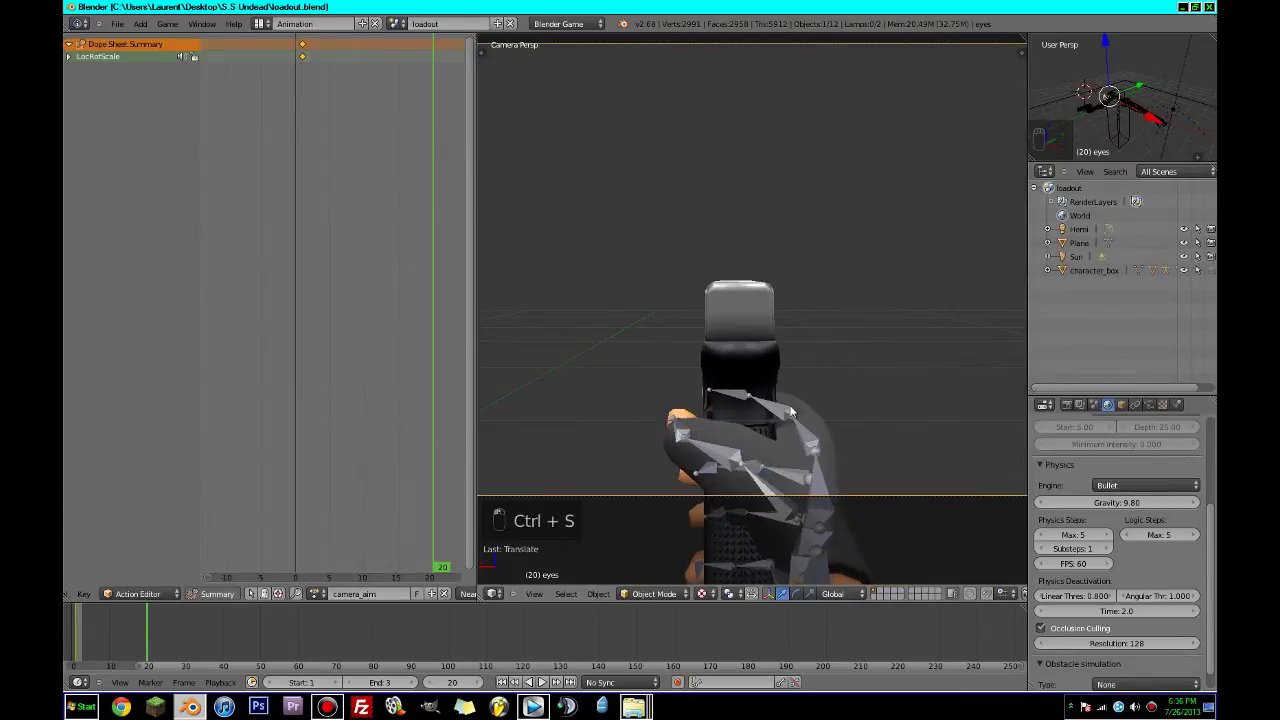
{"action": "scroll", "coordinate": [790, 410], "scroll_direction": "down", "scroll_amount": 2}
{"action": "key", "text": "i"}
{"action": "left_click", "coordinate": [790, 406]}
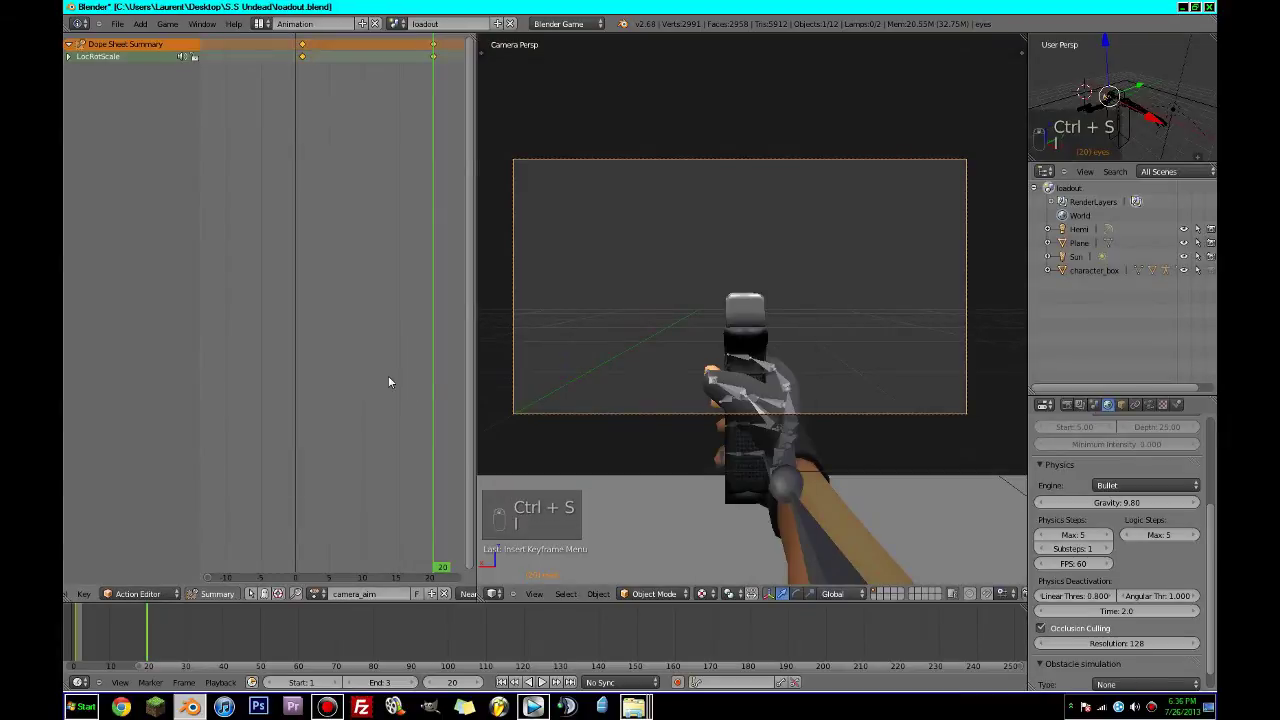
Return to frame 0 and set the timeline's end frame to 20.
{"action": "left_click_drag", "start_coordinate": [389, 378], "coordinate": [296, 400]}
{"action": "left_click", "coordinate": [391, 682]}
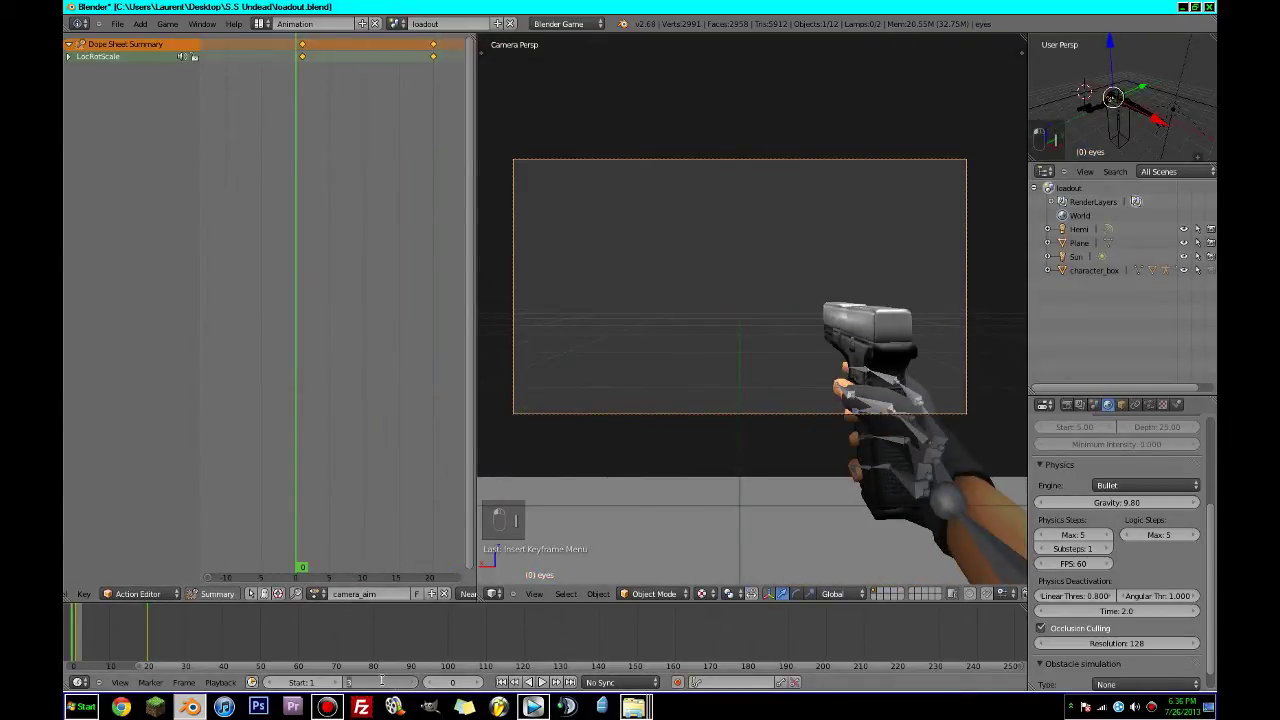
{"action": "type", "text": "20"}
{"action": "key", "text": "Return"}
Play back the camera_aim action, stop it and save over loadout.blend.
{"action": "left_click", "coordinate": [542, 682]}
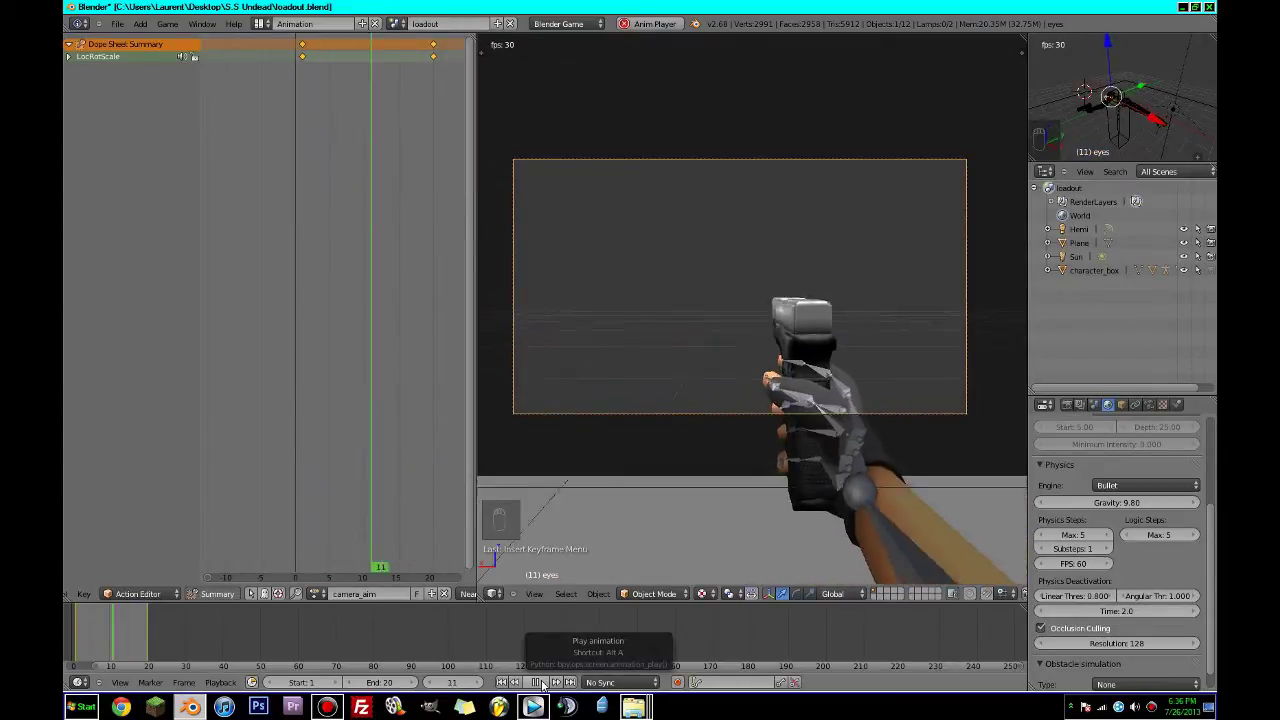
{"action": "key", "text": "Escape"}
{"action": "key", "text": "ctrl+s"}
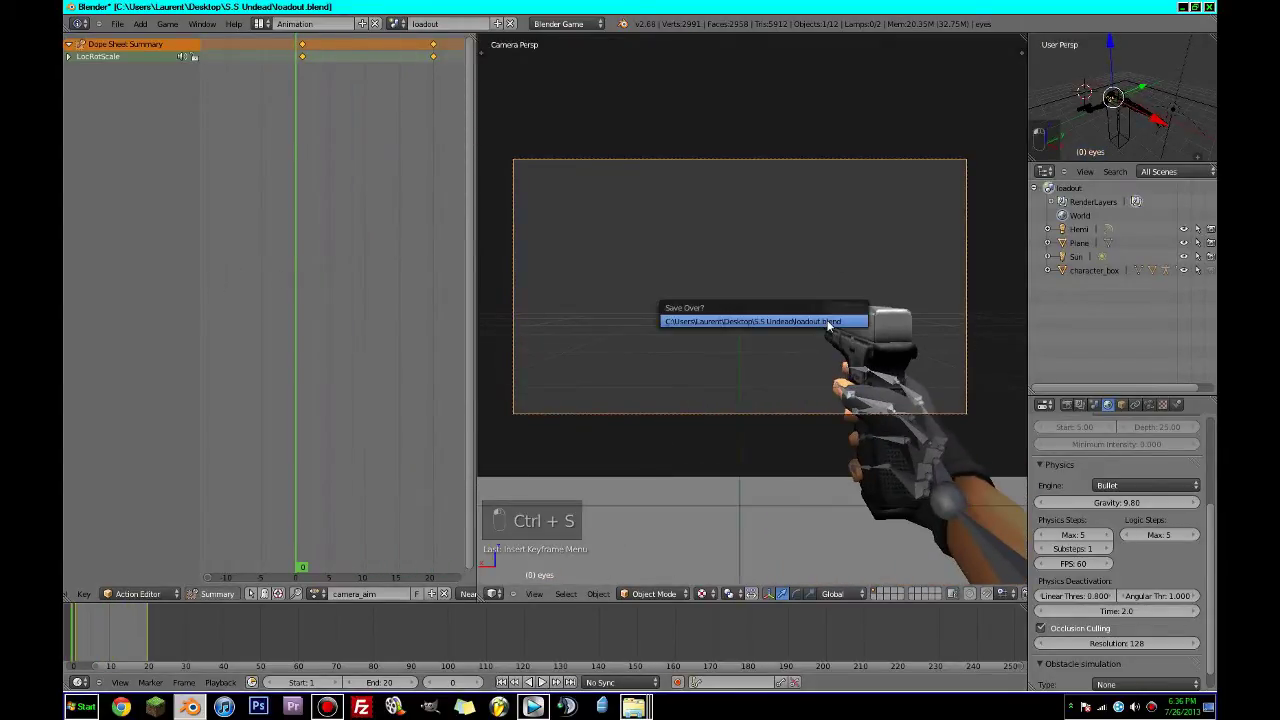
{"action": "left_click", "coordinate": [829, 320]}
Switch to the Default screen layout and turn the scene to see the armed character from the other side.
{"action": "left_click", "coordinate": [260, 23]}
{"action": "left_click", "coordinate": [280, 87]}
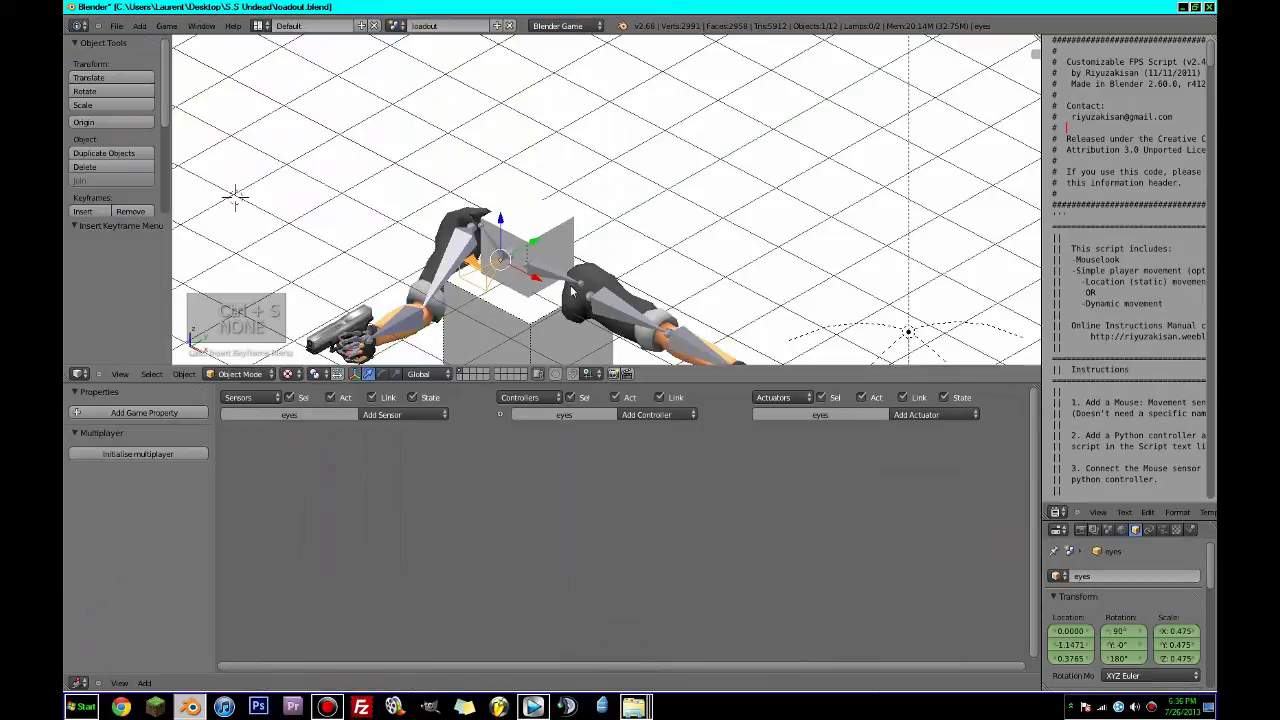
{"action": "middle_click_drag", "start_coordinate": [573, 292], "coordinate": [840, 264]}
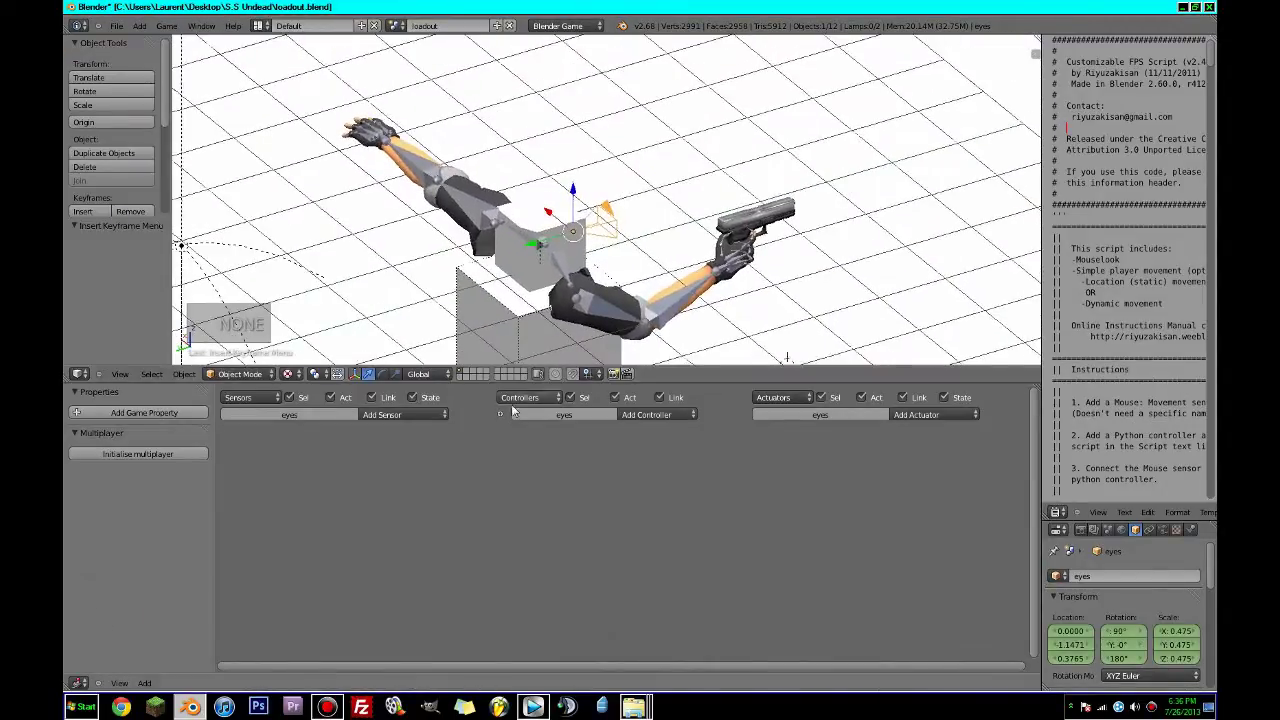
Add a Mouse sensor to the eyes camera, set its event to Right Button and name it right_mouse.
{"action": "left_click", "coordinate": [390, 414]}
{"action": "left_click", "coordinate": [399, 536]}
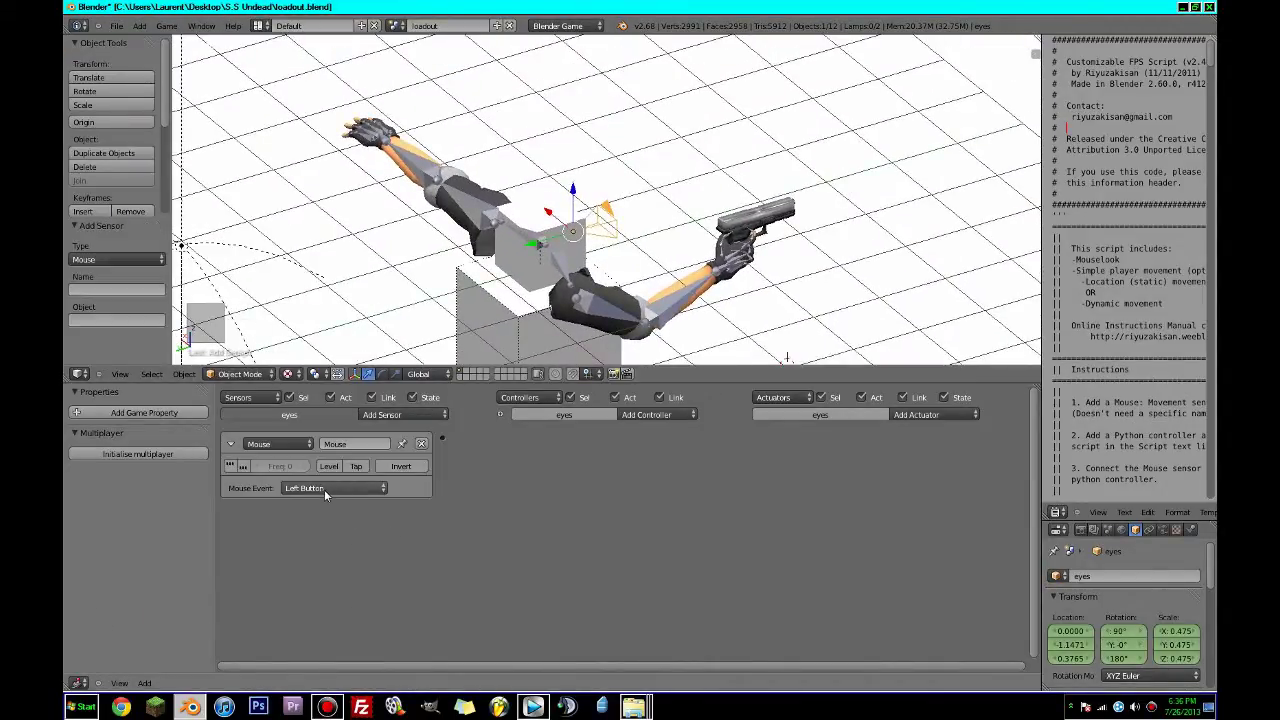
{"action": "left_click", "coordinate": [324, 489]}
{"action": "left_click", "coordinate": [316, 446]}
Add an Action actuator to the eyes camera.
{"action": "left_click", "coordinate": [962, 413]}
{"action": "left_click", "coordinate": [943, 412]}
{"action": "left_click", "coordinate": [943, 397]}
{"action": "left_click", "coordinate": [933, 413]}
{"action": "left_click", "coordinate": [916, 428]}
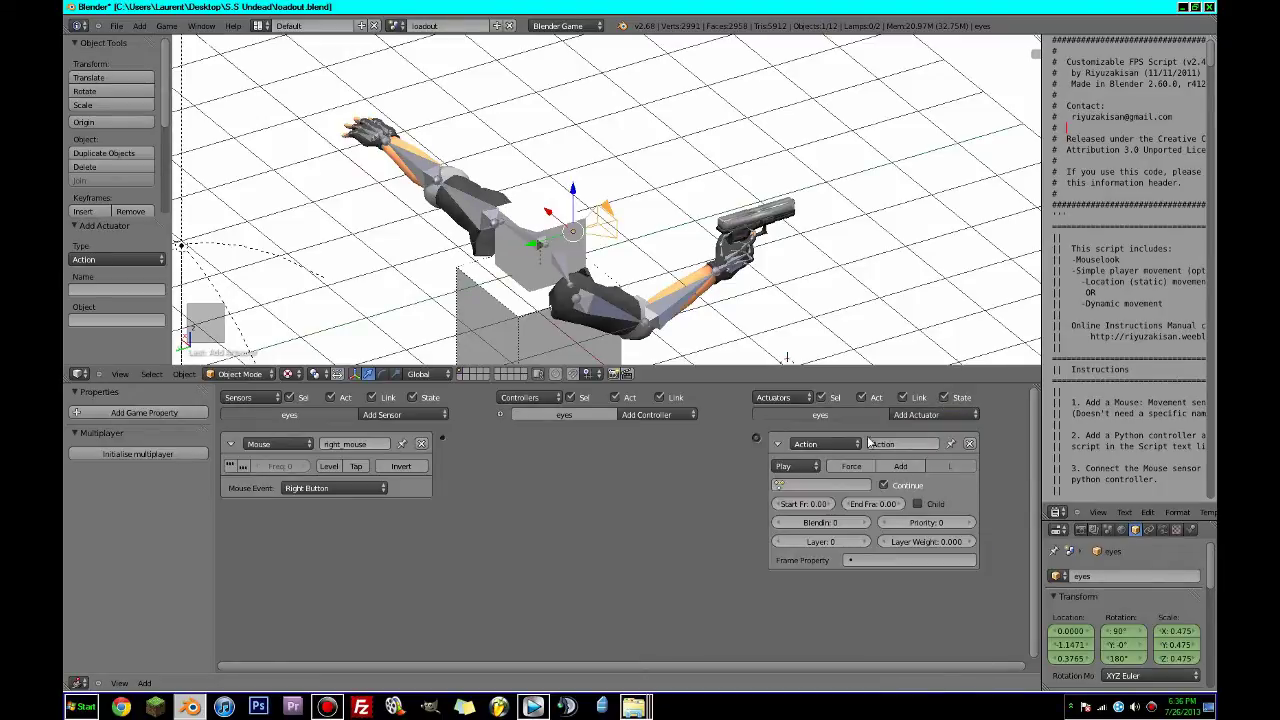
Make the eyes camera's Action actuator play camera_aim from frame 1 to 20 and save over loadout.blend.
{"action": "left_click", "coordinate": [790, 466]}
{"action": "left_click", "coordinate": [789, 467]}
{"action": "left_click", "coordinate": [800, 485]}
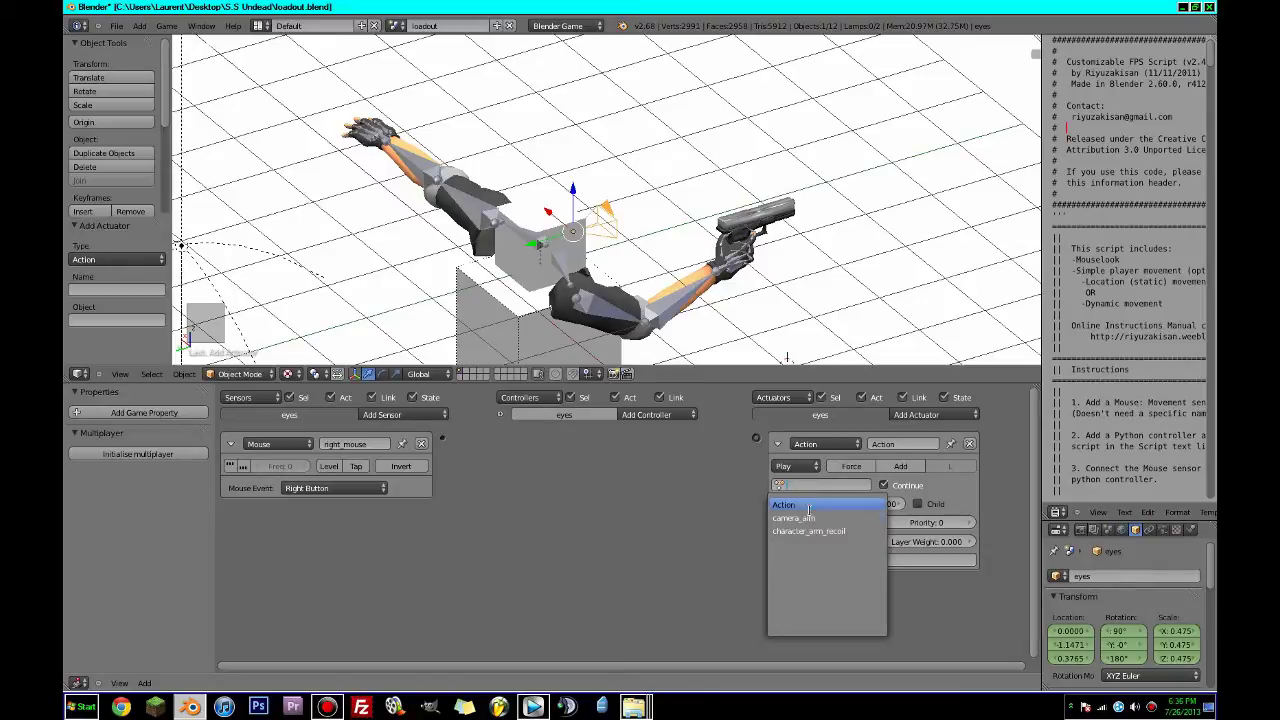
{"action": "left_click", "coordinate": [813, 517]}
{"action": "left_click", "coordinate": [826, 506]}
{"action": "left_click", "coordinate": [874, 504]}
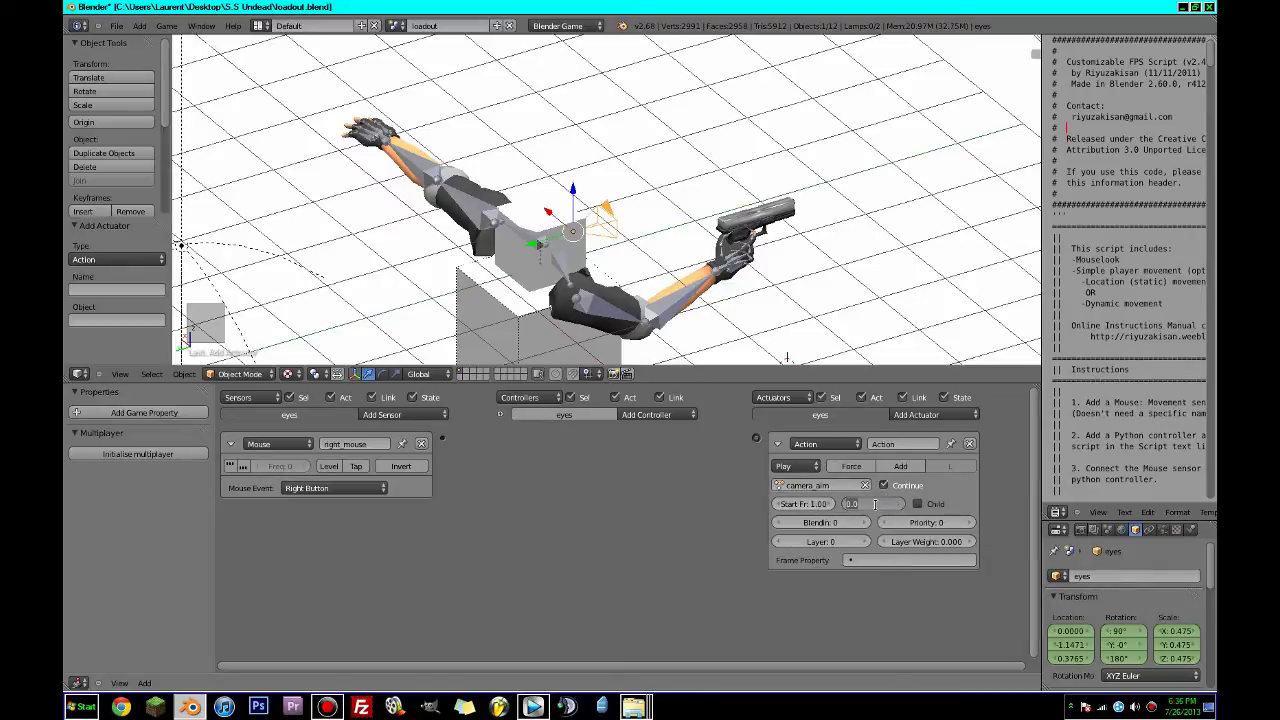
{"action": "key", "text": "Return"}
{"action": "key", "text": "ctrl+s"}
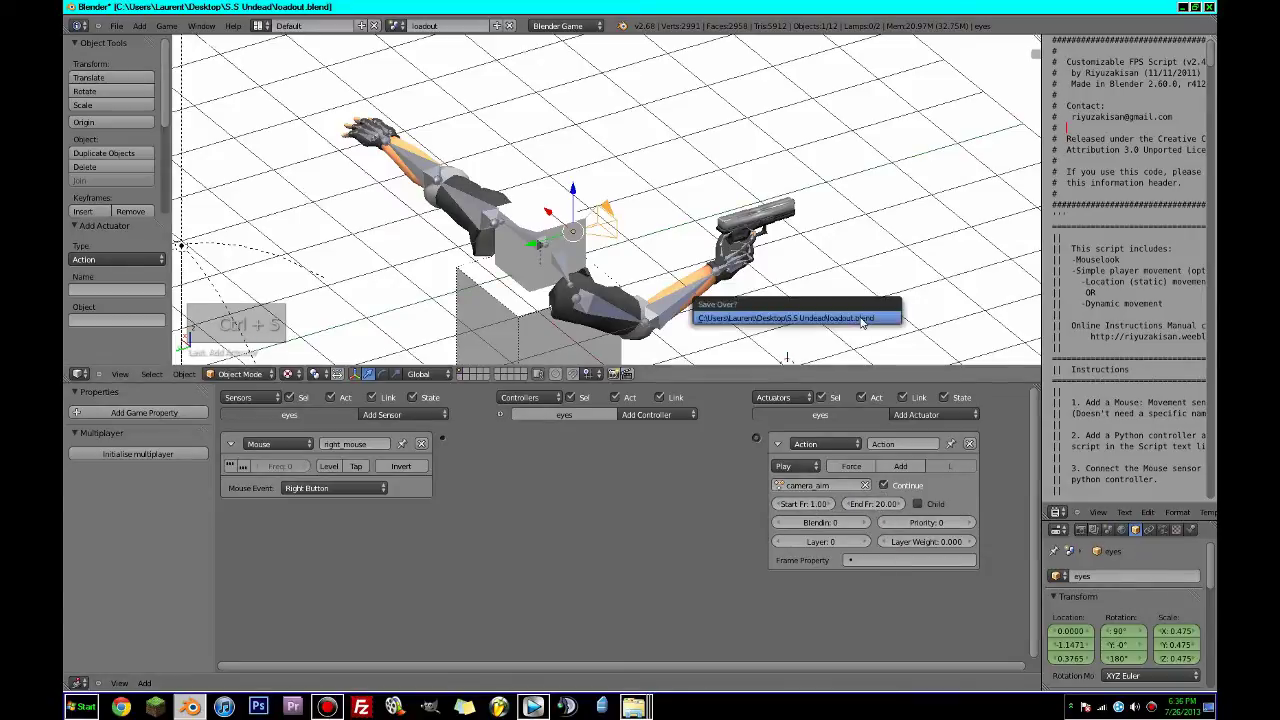
{"action": "left_click", "coordinate": [760, 312]}
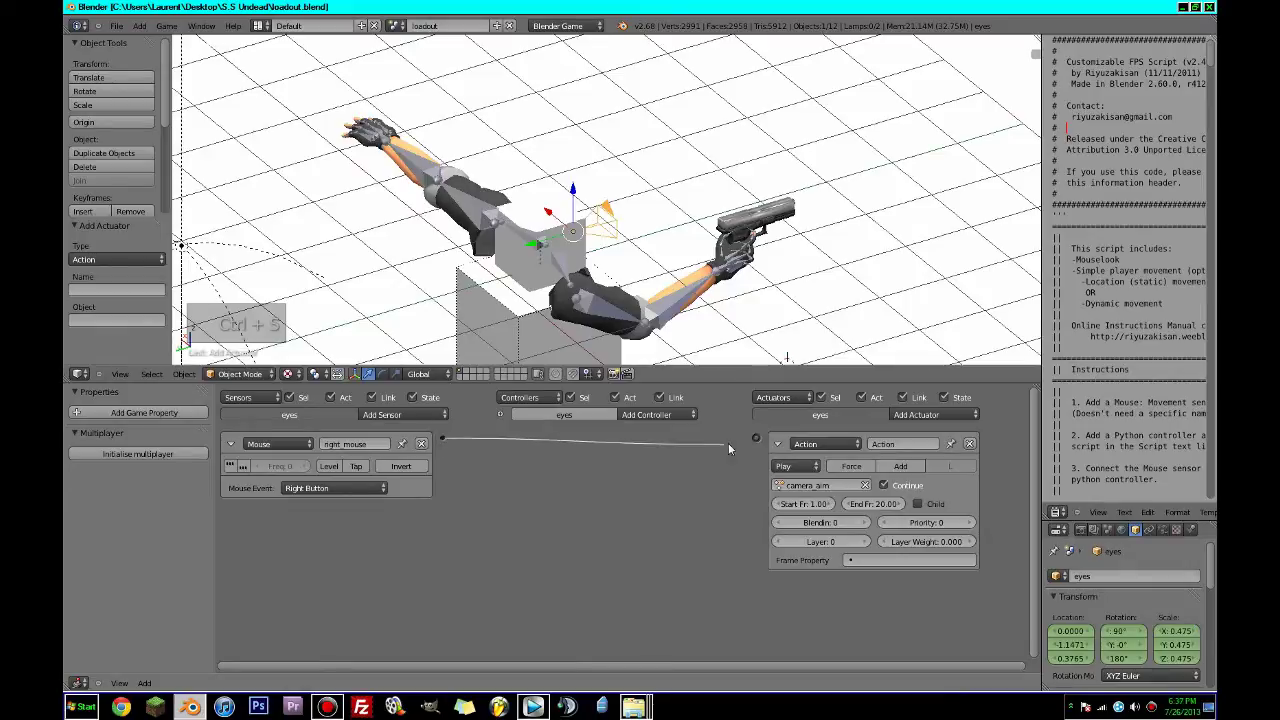
Link the right_mouse sensor to the Action actuator and test aiming in the game from the camera view.
{"action": "left_click_drag", "start_coordinate": [728, 443], "coordinate": [755, 438]}
{"action": "key", "text": "KP_0"}
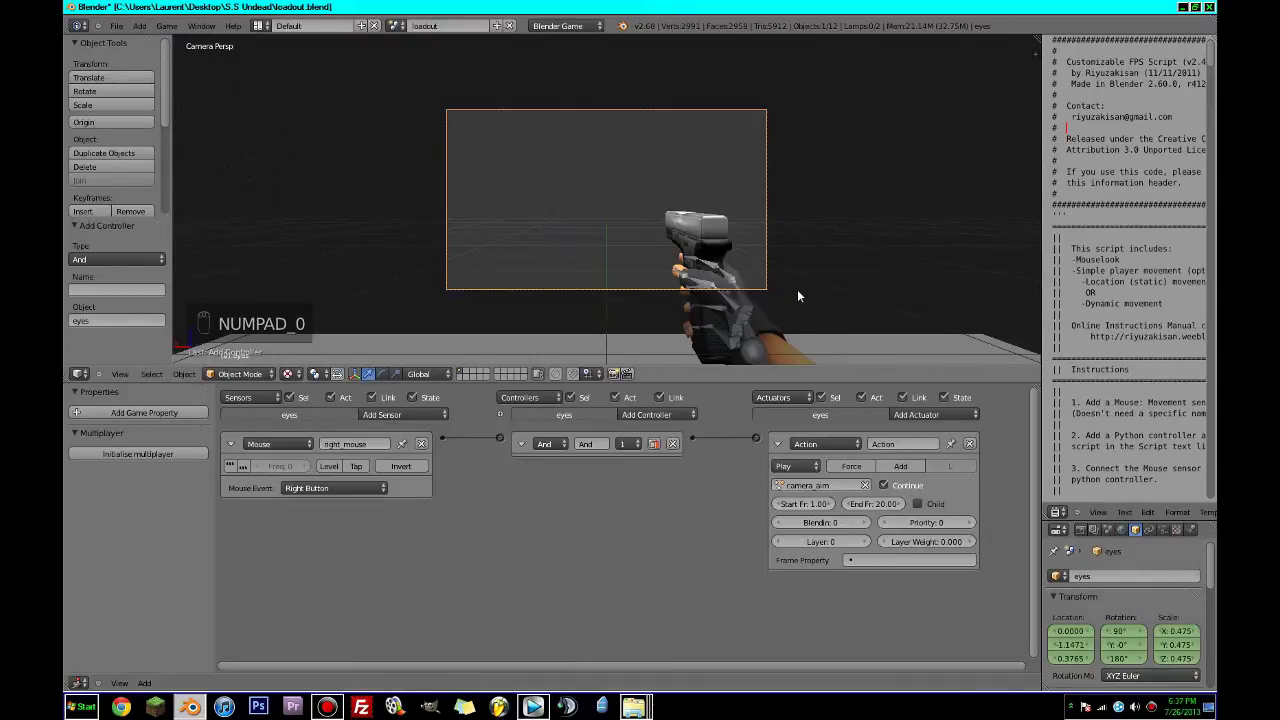
{"action": "key", "text": "p"}
{"action": "right_click", "coordinate": [797, 289]}
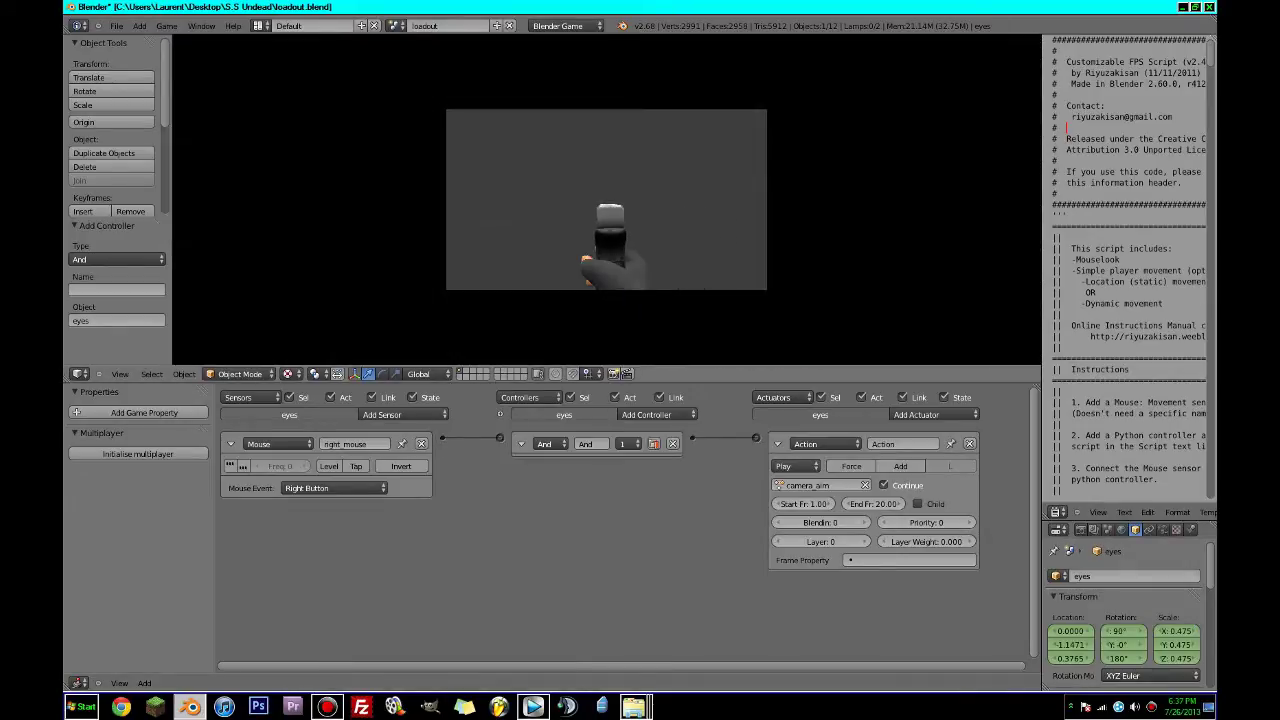
{"action": "key", "text": "Escape"}
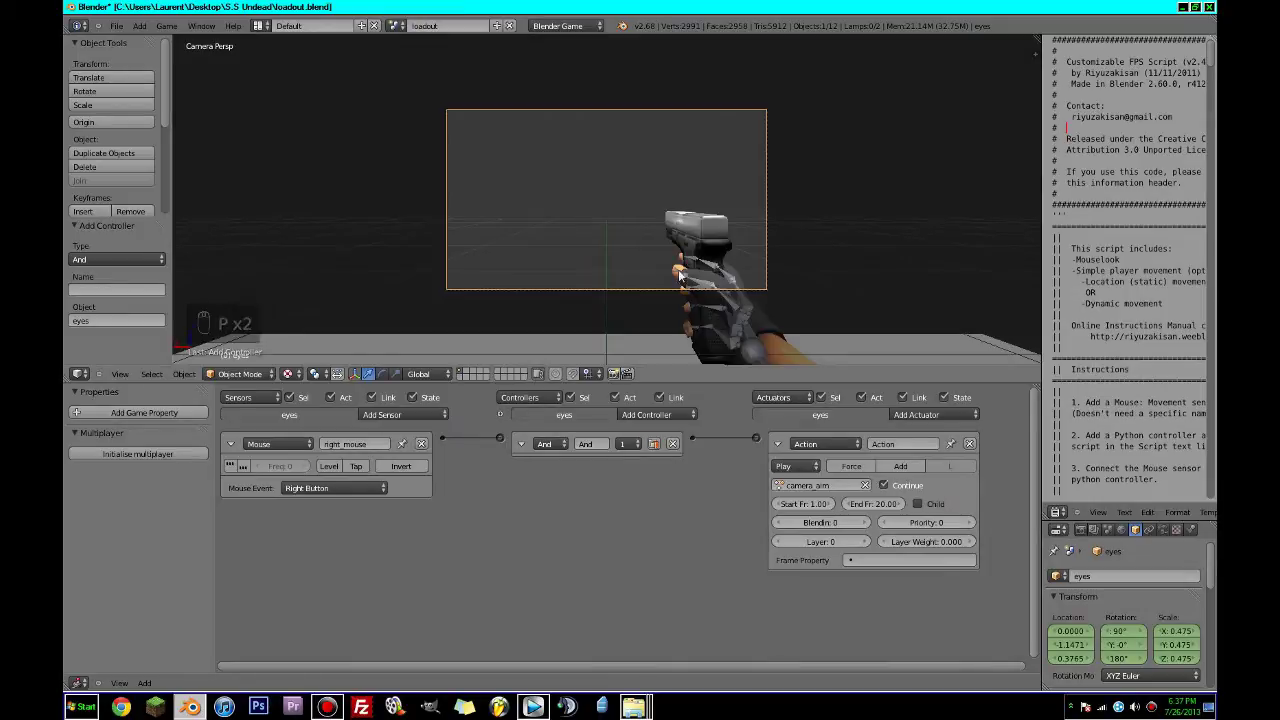
Set the camera_aim action's playback mode to Flipper and run the game to test aiming in and out repeatedly.
{"action": "left_click", "coordinate": [799, 465]}
{"action": "left_click", "coordinate": [803, 427]}
{"action": "key", "text": "p"}
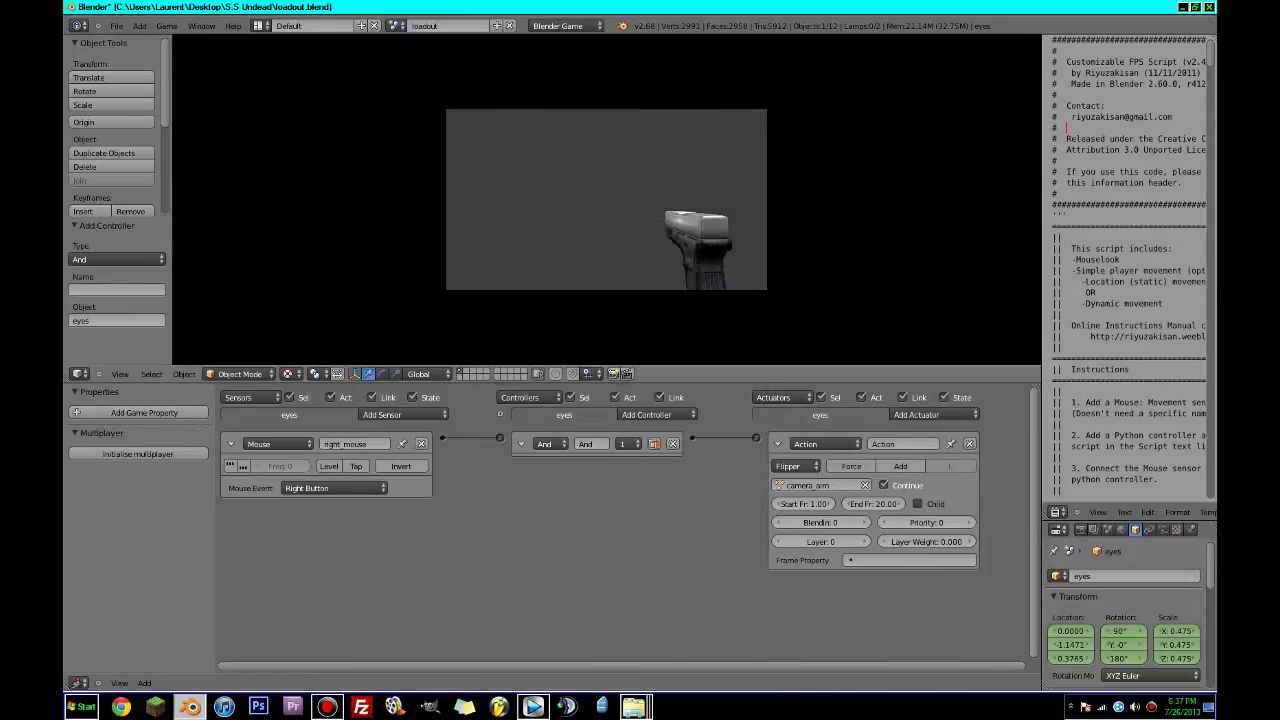
{"action": "right_click", "coordinate": [797, 300]}
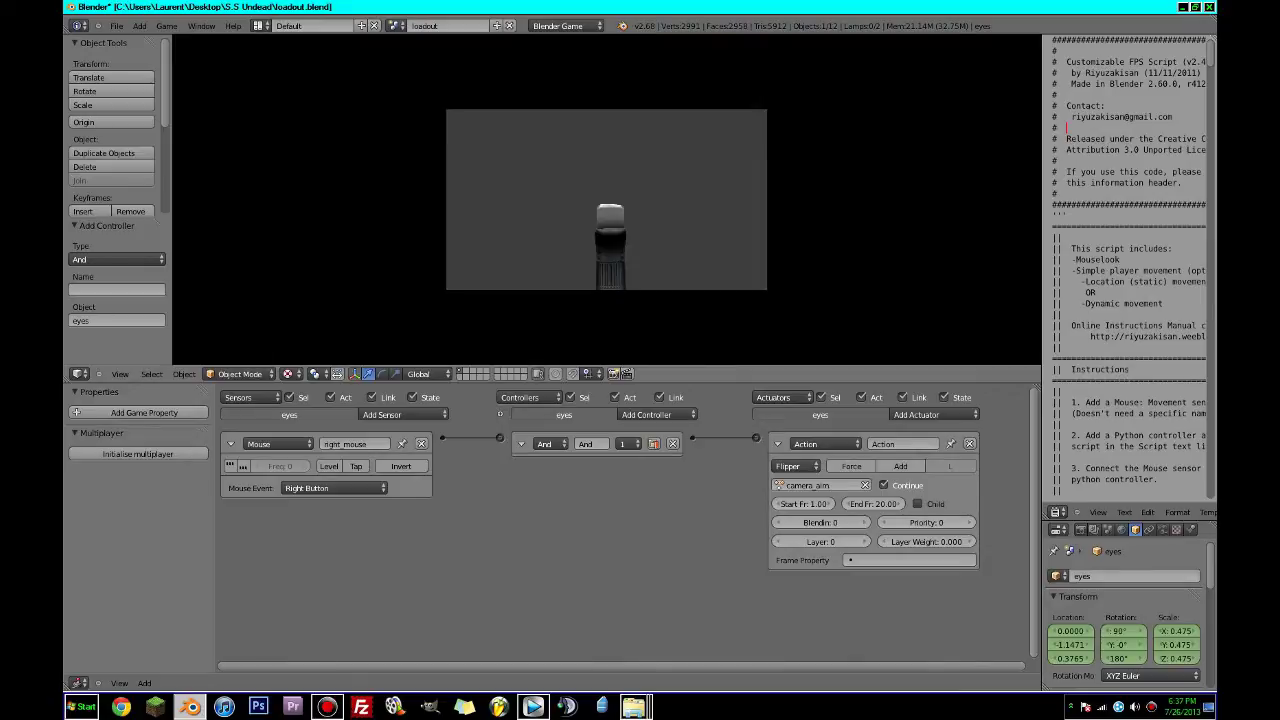
{"action": "right_click", "coordinate": [606, 200]}
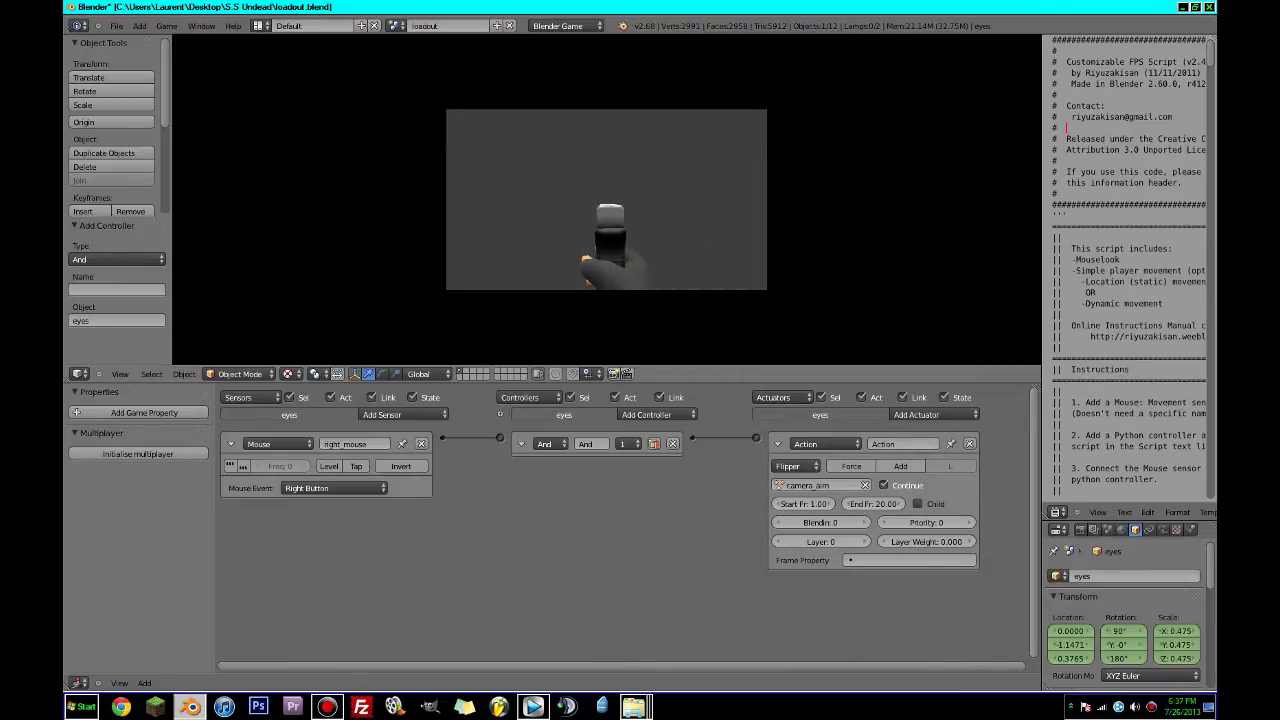
{"action": "right_click", "coordinate": [606, 200]}
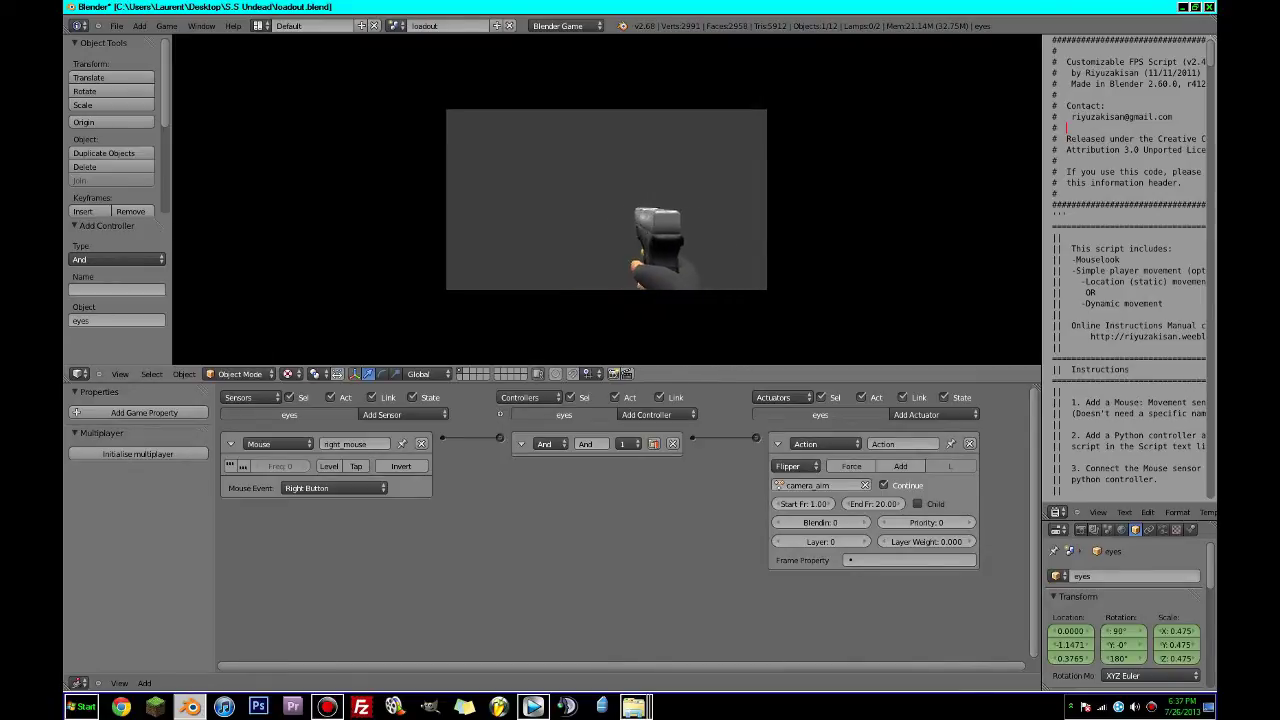
{"action": "right_click", "coordinate": [606, 199]}
{"action": "key", "text": "Escape"}
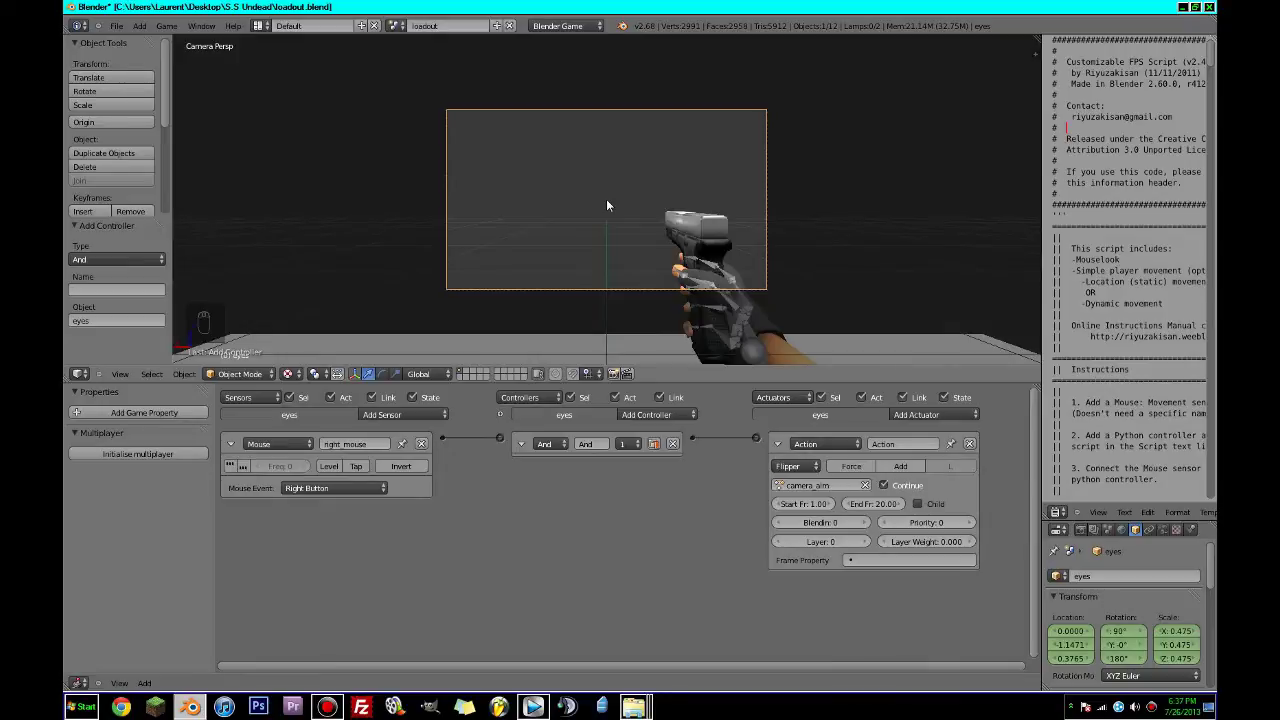
Rename the eyes camera's Action actuator to camera_aim and save over loadout.blend.
{"action": "key", "text": "ctrl+s"}
{"action": "scroll", "coordinate": [697, 218], "scroll_direction": "up", "scroll_amount": 2}
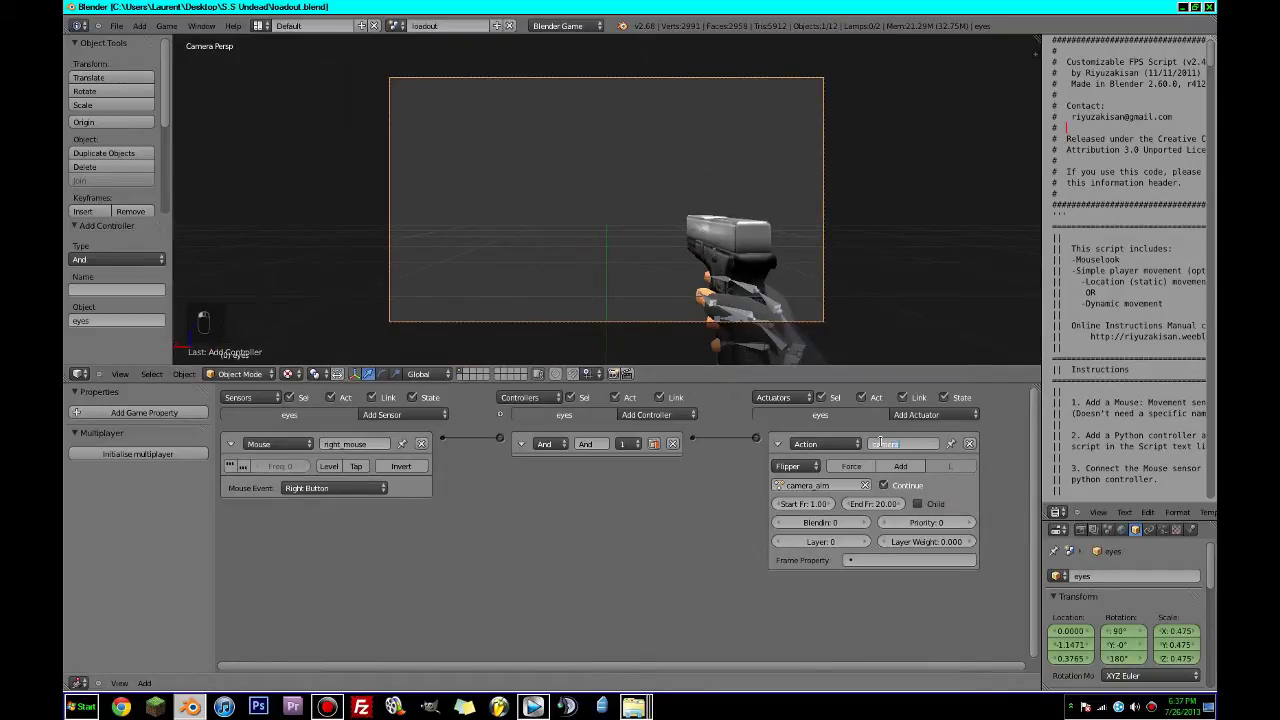
{"action": "key", "text": "Return"}
{"action": "key", "text": "ctrl+s"}
{"action": "left_click", "coordinate": [758, 238]}
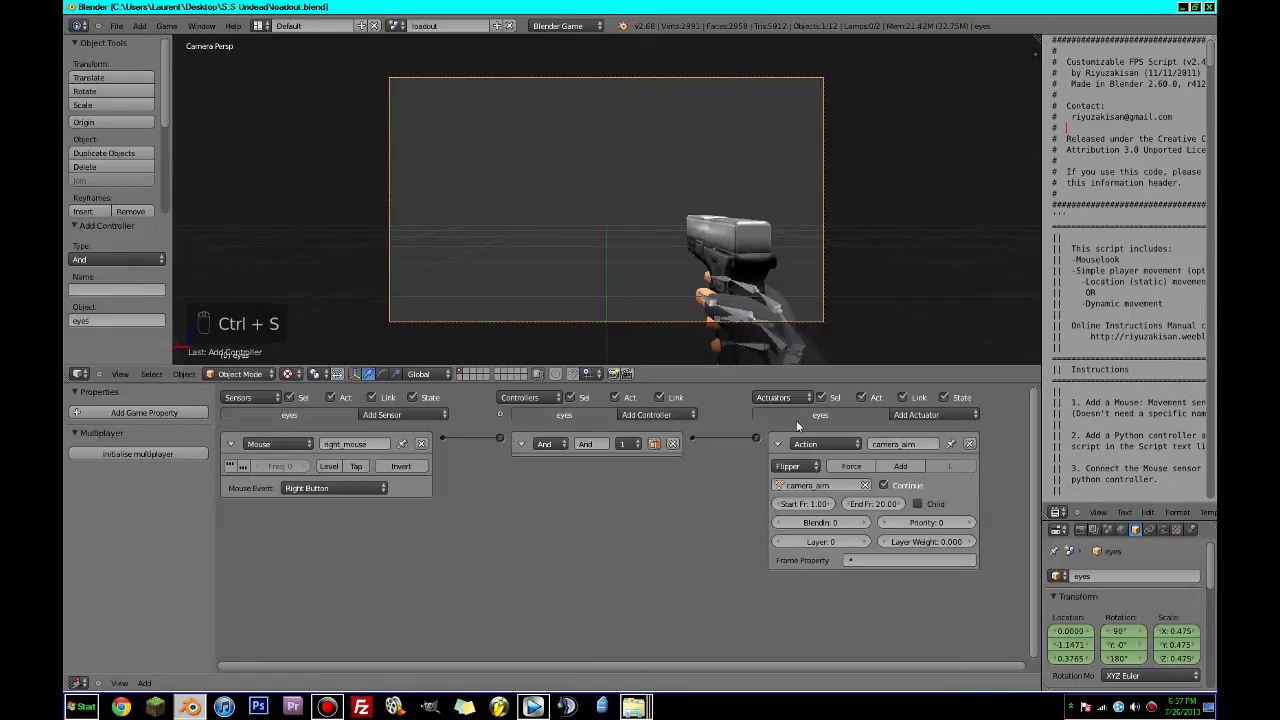
Collapse the eyes camera's camera_aim actuator and right_mouse sensor.
{"action": "left_click", "coordinate": [777, 443]}
{"action": "left_click", "coordinate": [230, 444]}
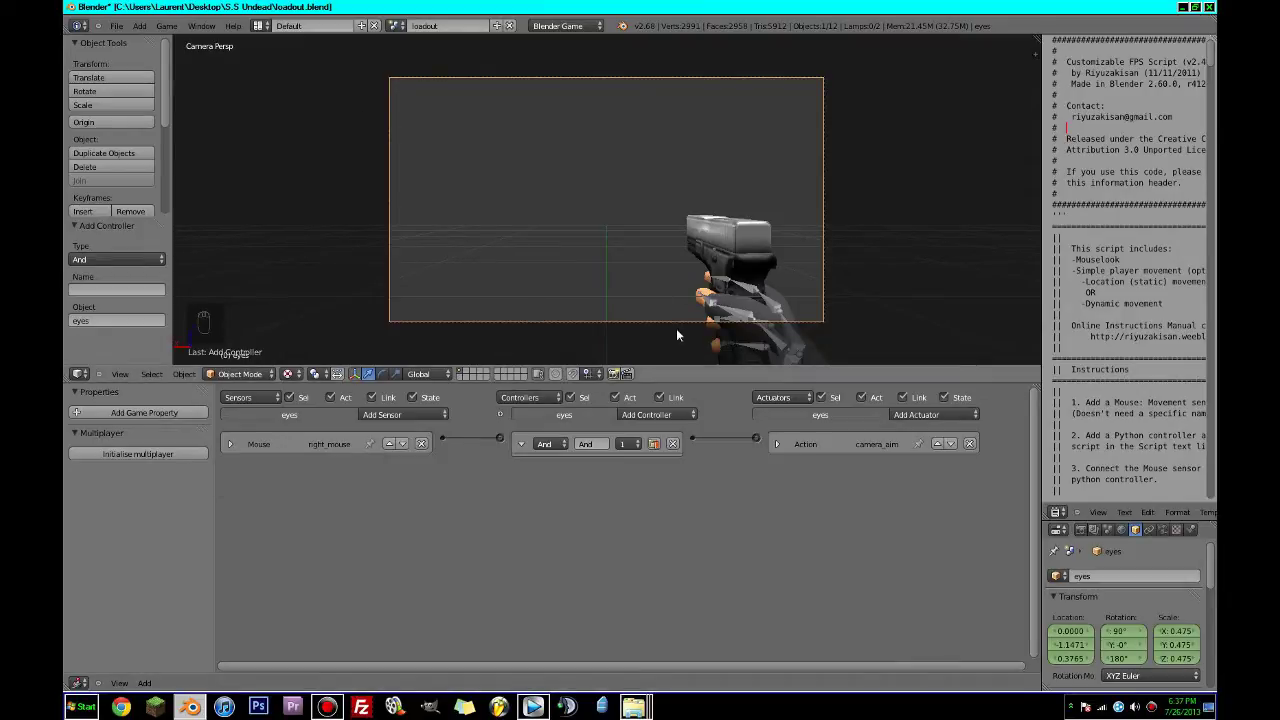
Add a Left Button Mouse sensor named left_mouse with frequency 10 to the character armature and save the file.
{"action": "right_click", "coordinate": [771, 296]}
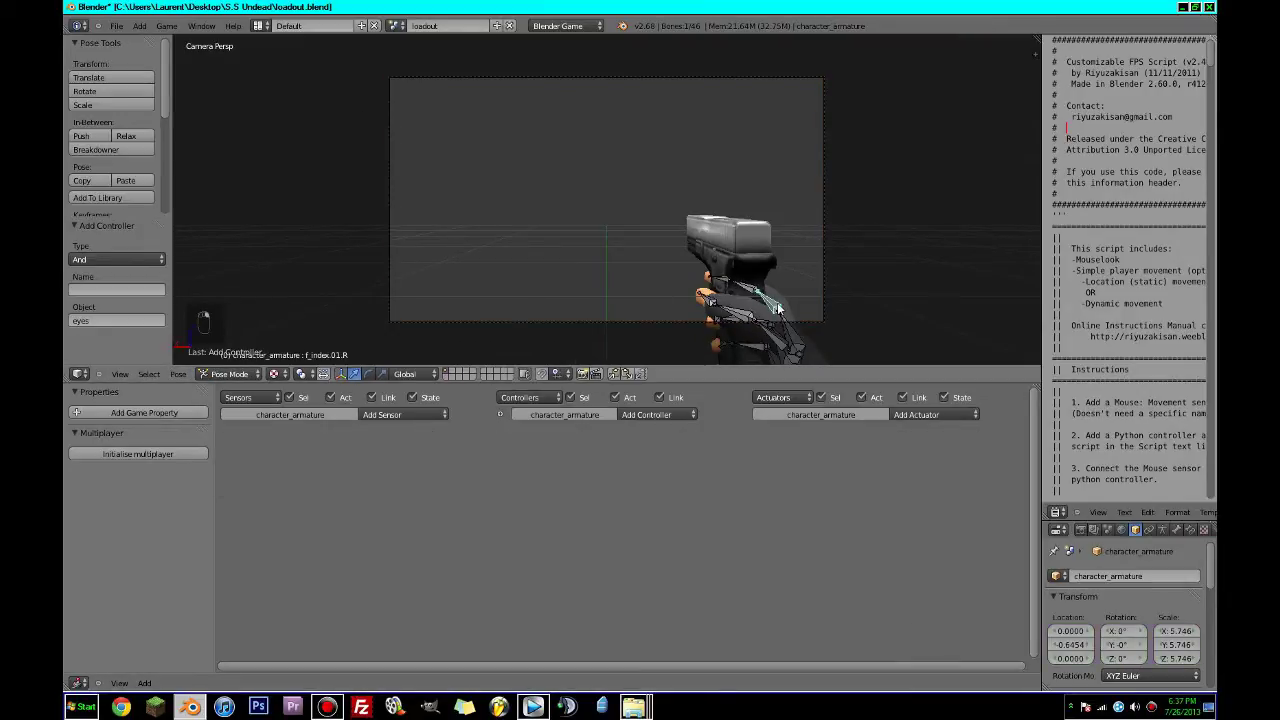
{"action": "left_click", "coordinate": [405, 414]}
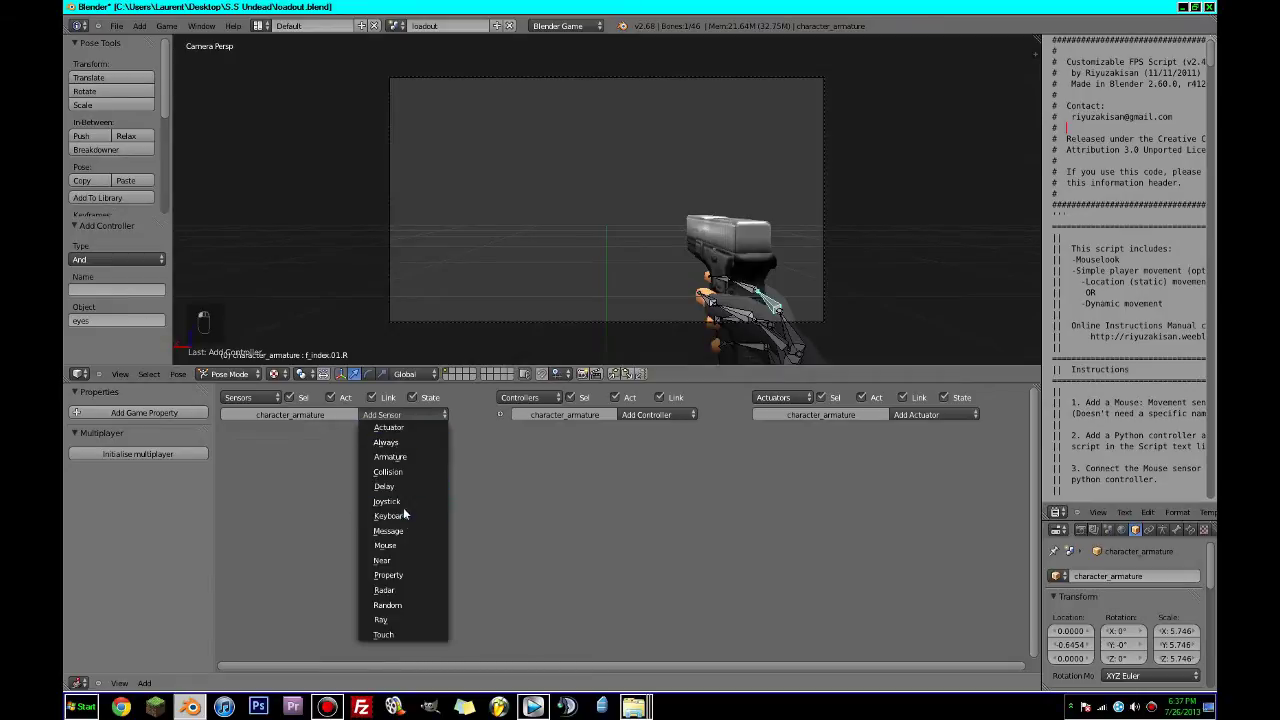
{"action": "left_click", "coordinate": [400, 545]}
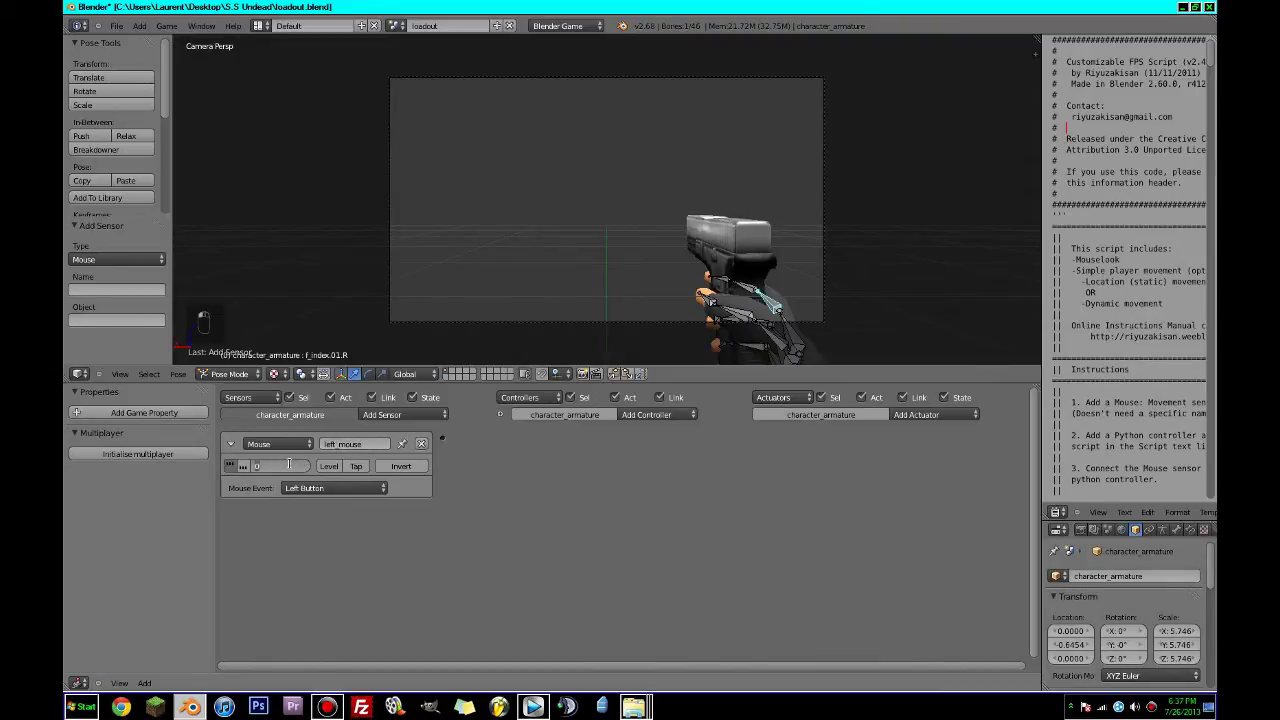
{"action": "key", "text": "ctrl+s"}
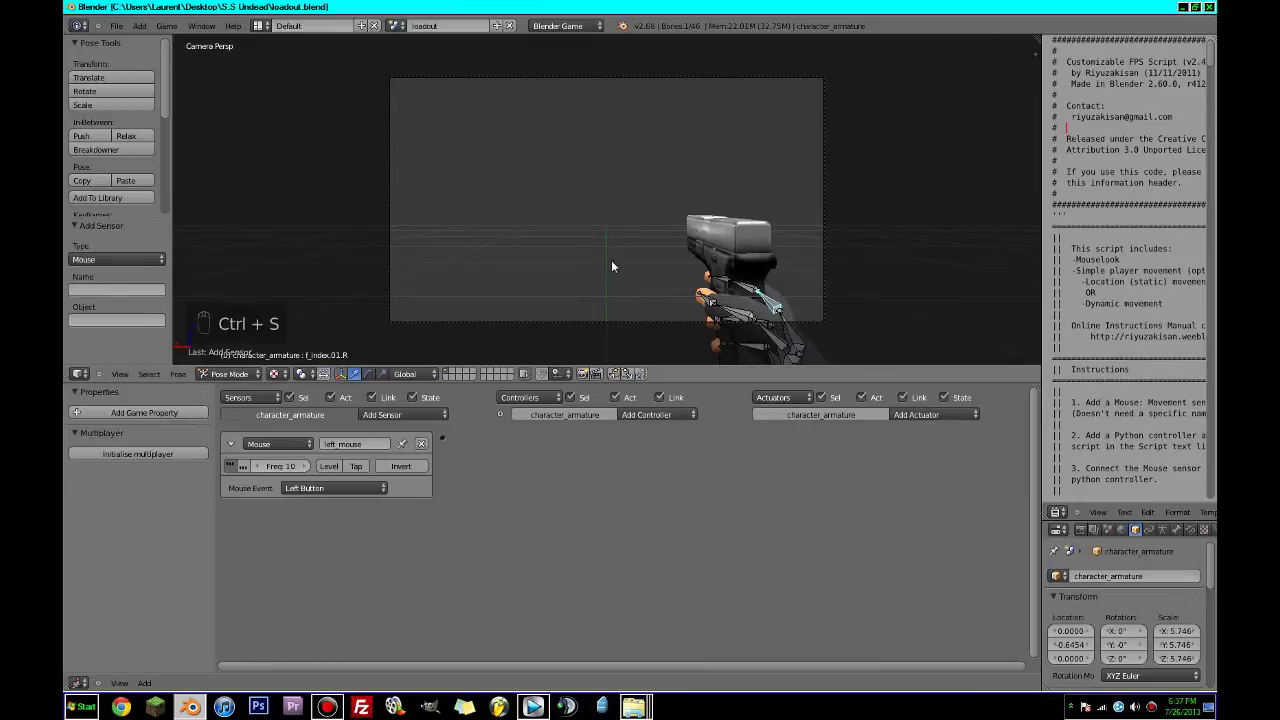
Add an Action actuator named recoil to the armature, playing character_arm_recoil from frame 1 to 3, and save the file.
{"action": "left_click", "coordinate": [950, 415]}
{"action": "left_click", "coordinate": [915, 442]}
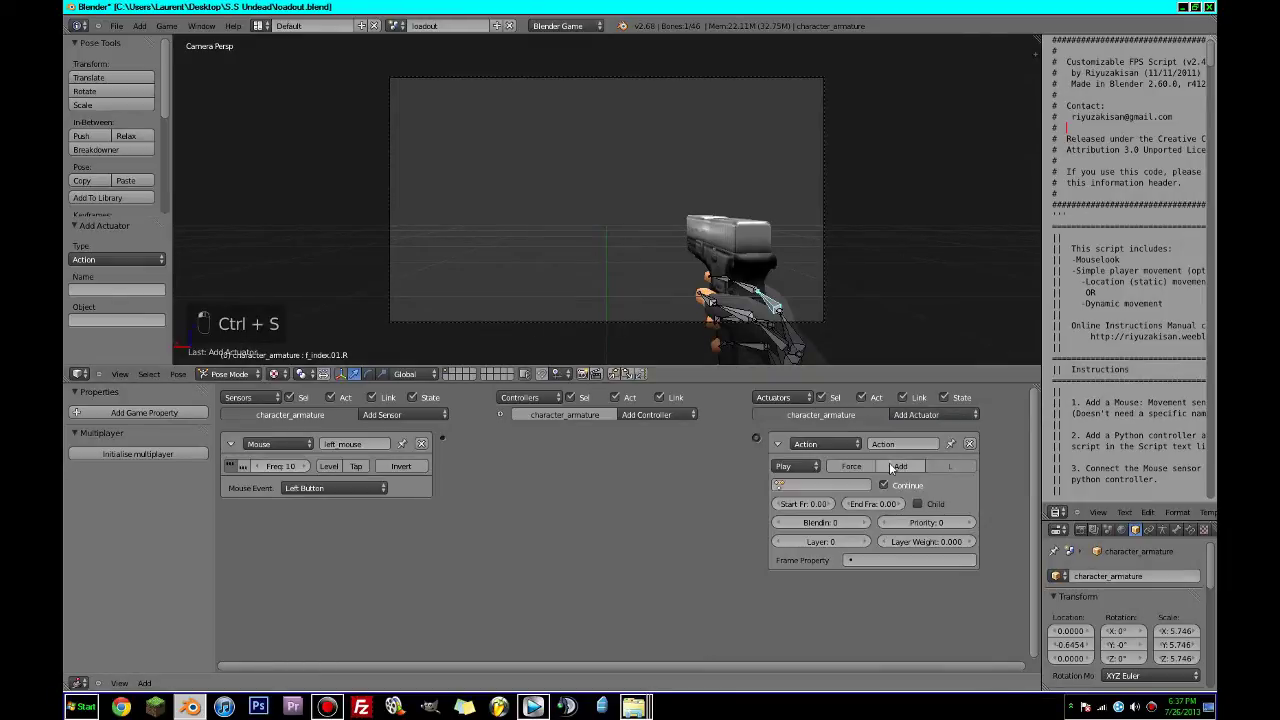
{"action": "left_click", "coordinate": [818, 485]}
{"action": "left_click", "coordinate": [866, 516]}
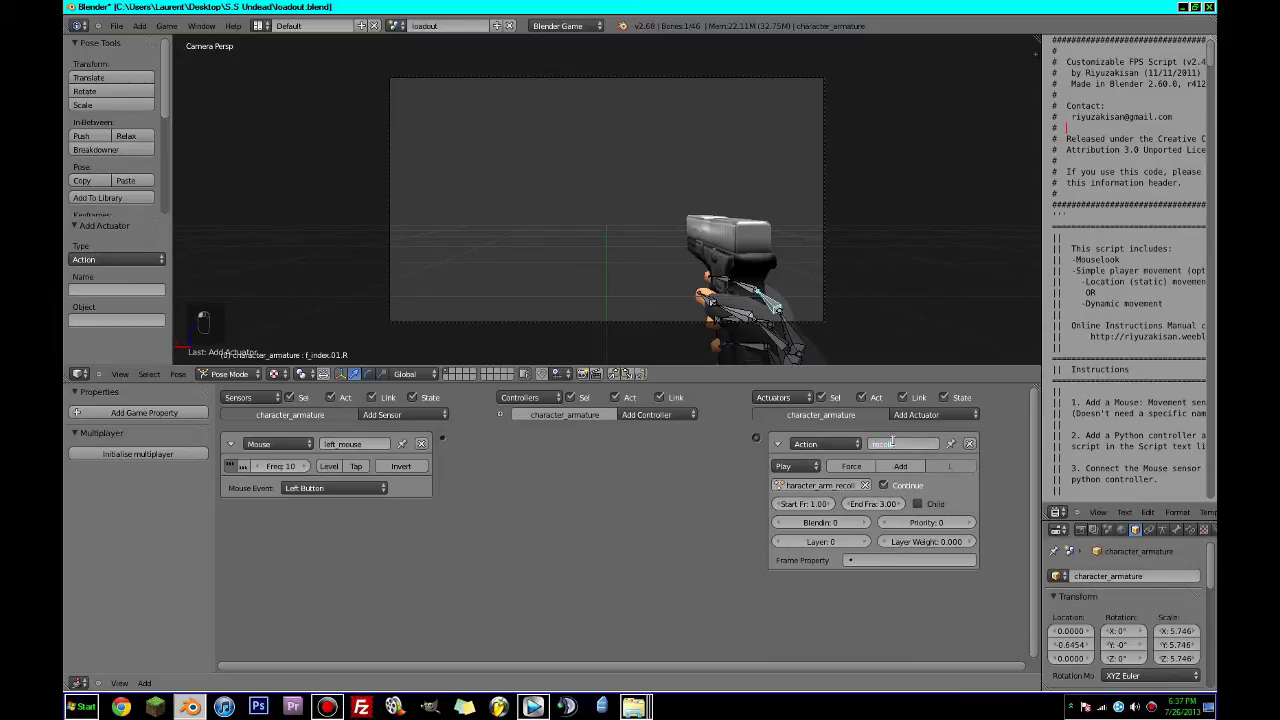
{"action": "key", "text": "ctrl+s"}
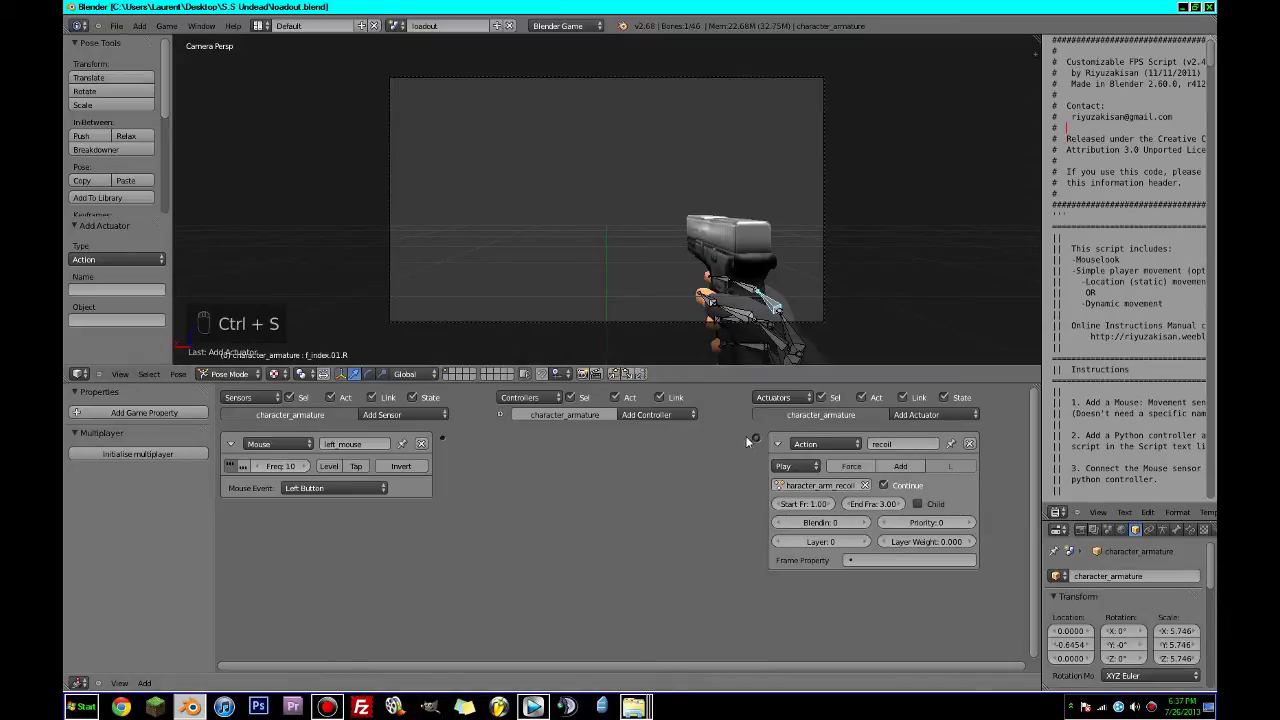
Link the left_mouse sensor to the recoil actuator and test the recoil in the game from Object Mode.
{"action": "left_click_drag", "start_coordinate": [525, 437], "coordinate": [443, 437]}
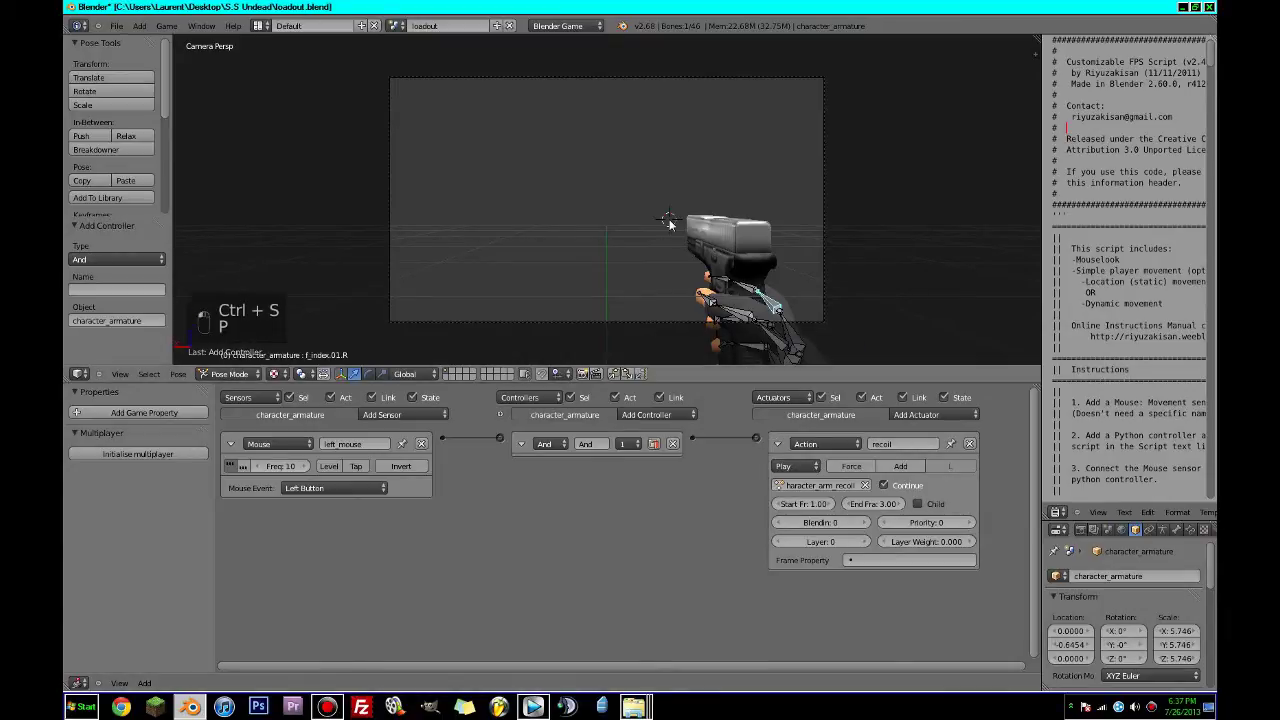
{"action": "left_click", "coordinate": [229, 373]}
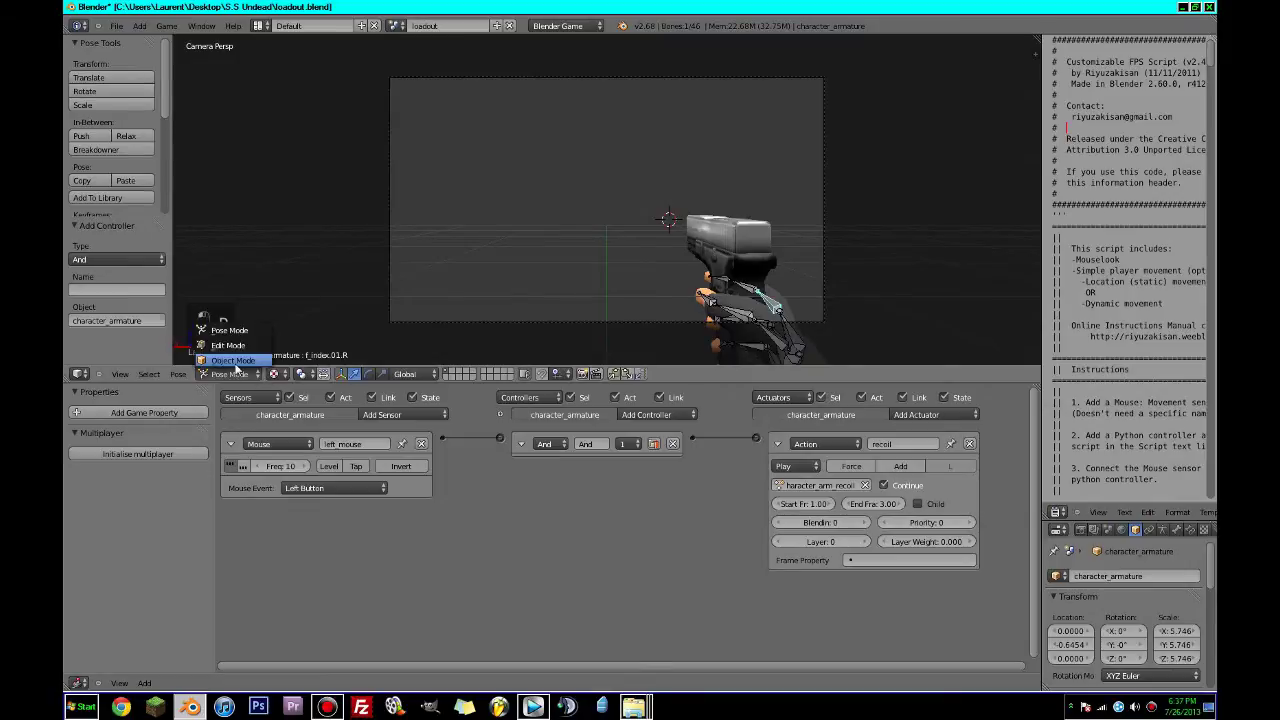
{"action": "left_click", "coordinate": [225, 330]}
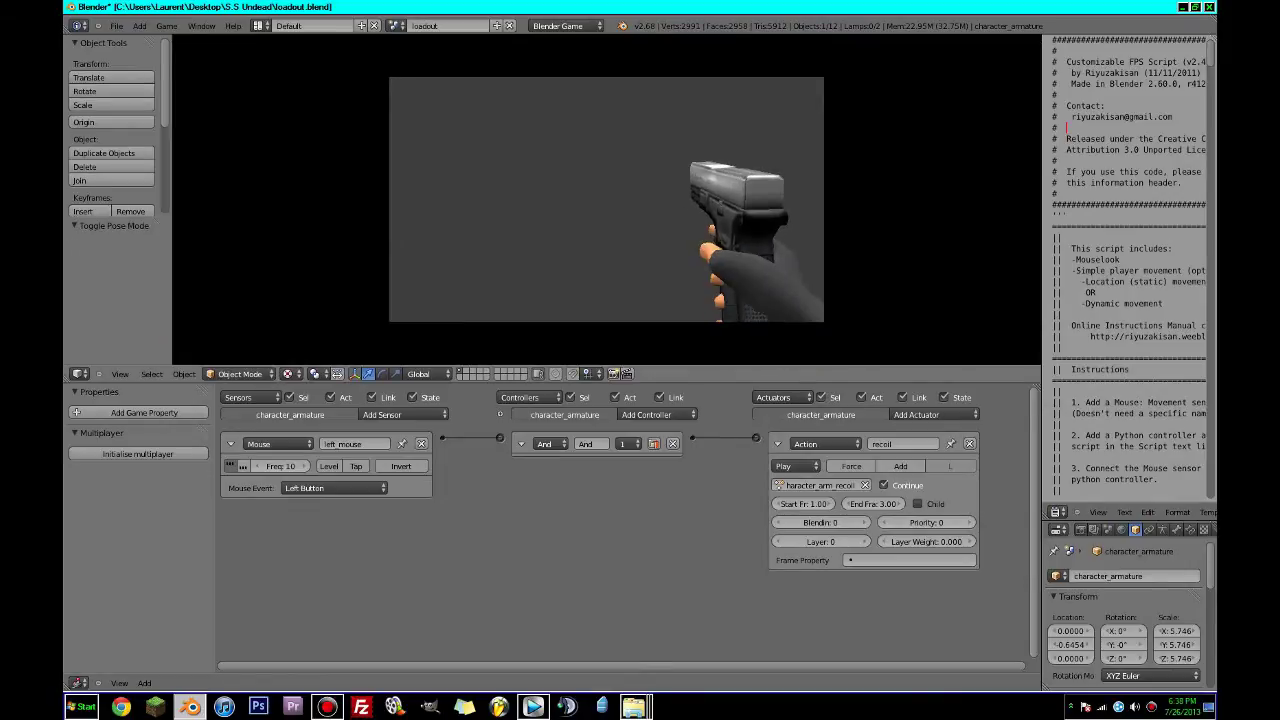
{"action": "key", "text": "Escape"}
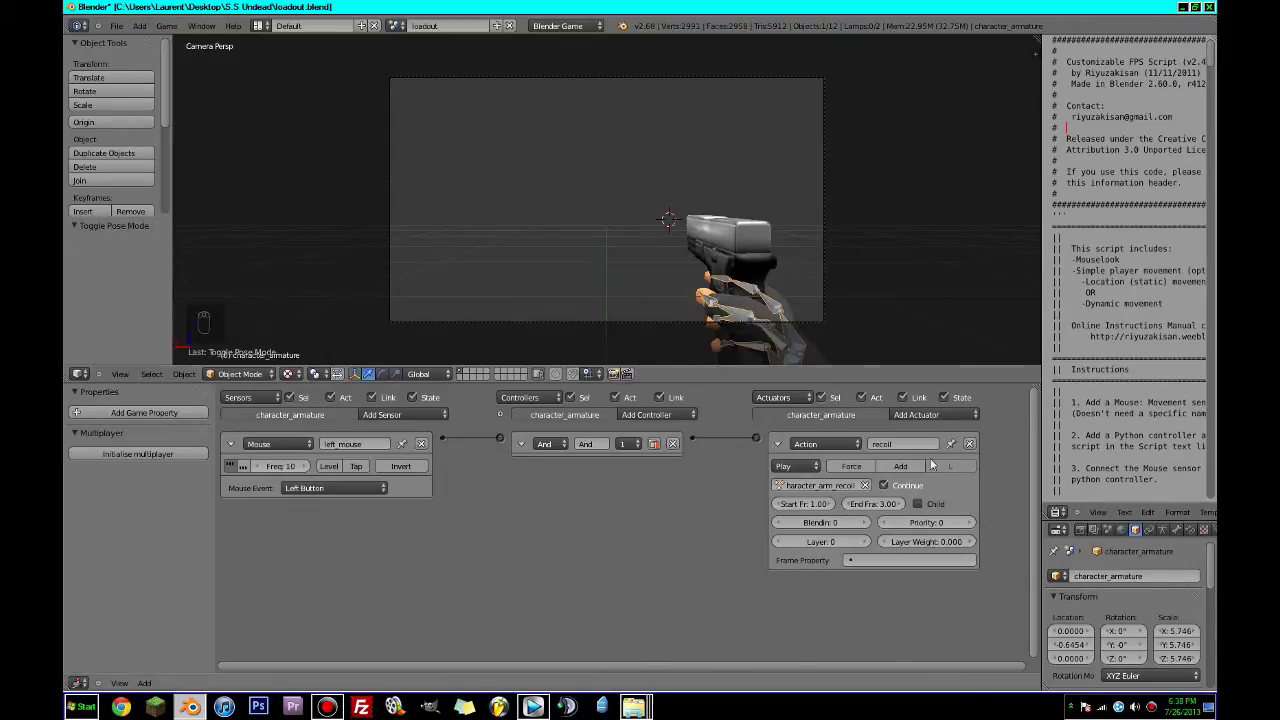
Try Flipper as the recoil actuator's playback mode and test it in the game.
{"action": "left_click", "coordinate": [795, 466]}
{"action": "left_click", "coordinate": [795, 423]}
{"action": "key", "text": "p"}
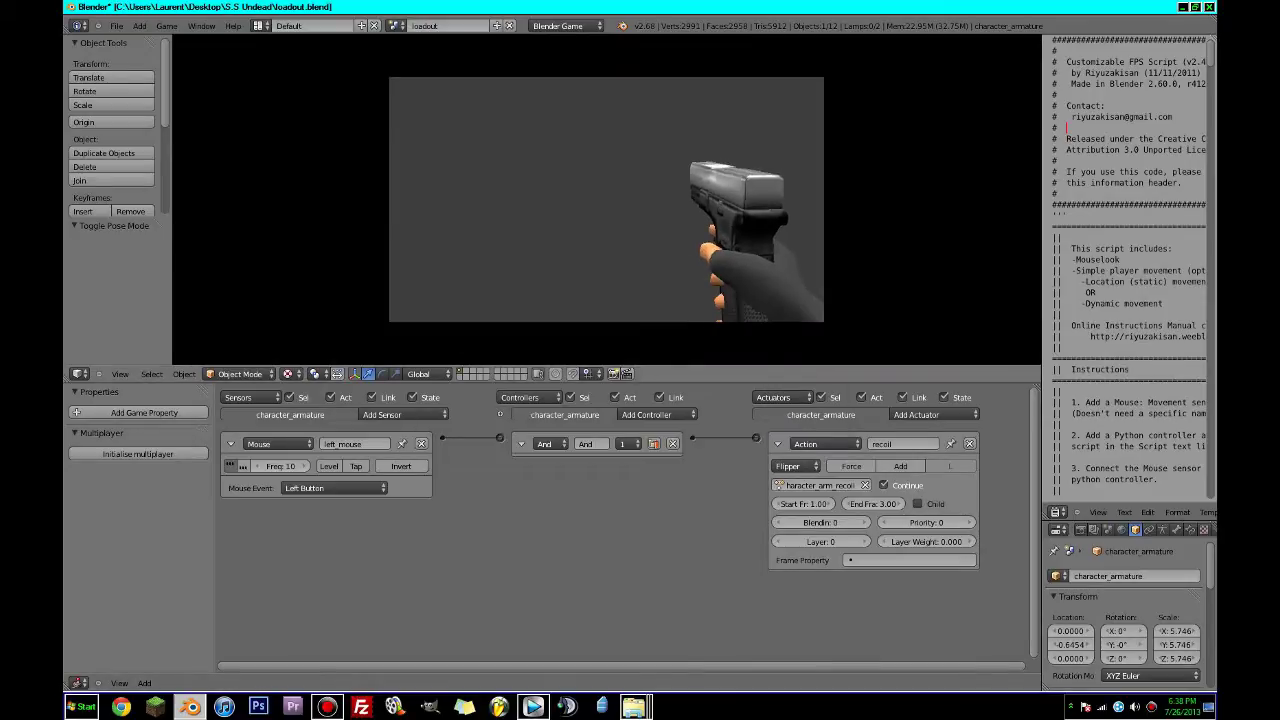
{"action": "key", "text": "Escape"}
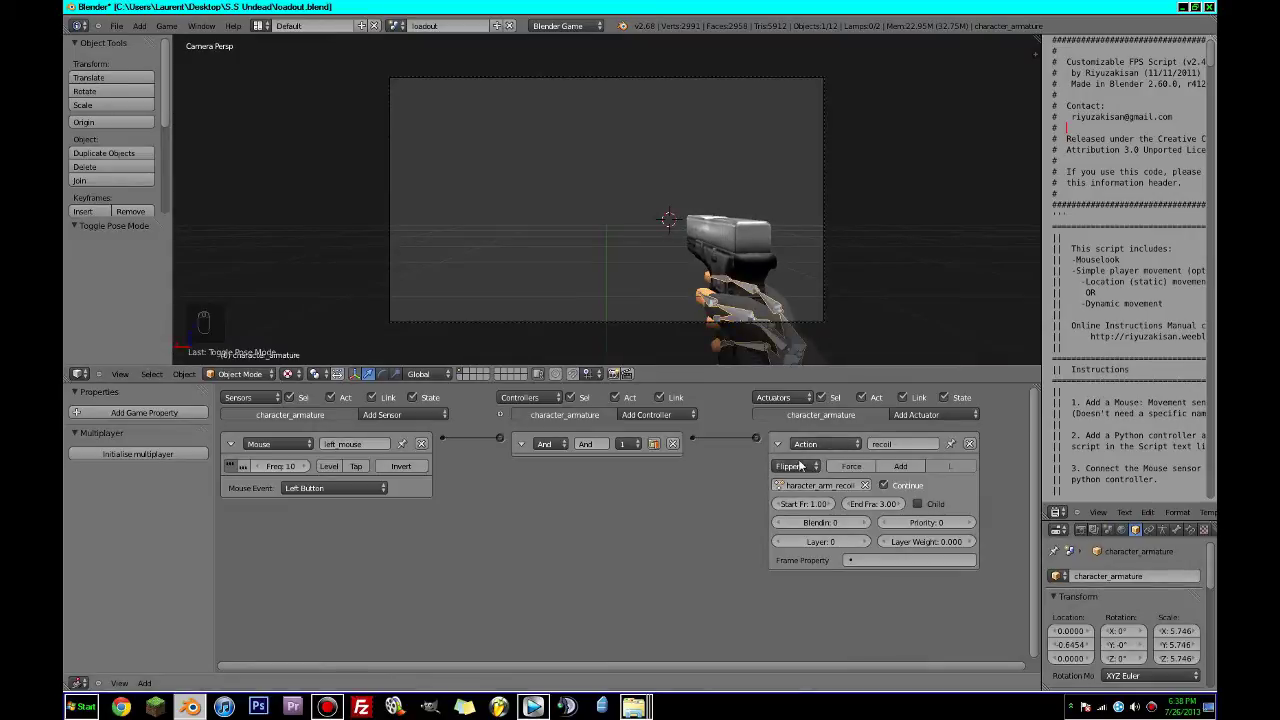
Set the recoil actuator's playback mode to Loop Stop and test firing in the game.
{"action": "left_click", "coordinate": [800, 466]}
{"action": "left_click", "coordinate": [810, 409]}
{"action": "key", "text": "p"}
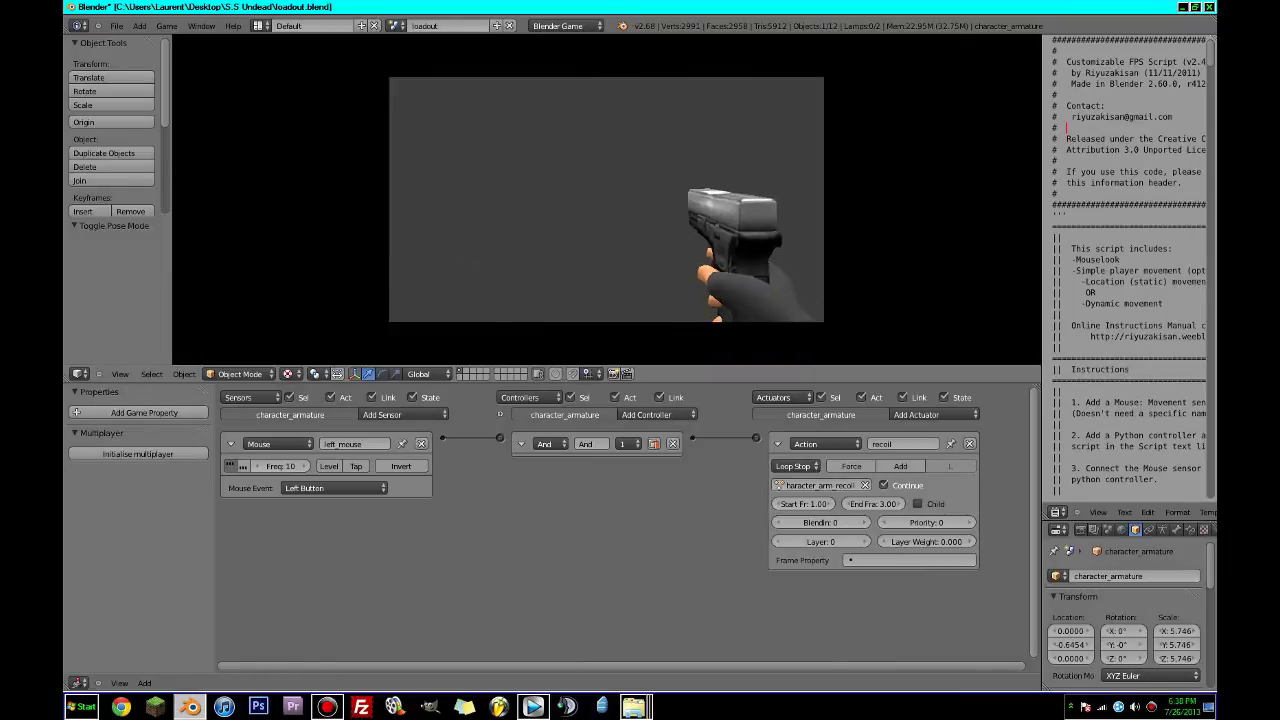
{"action": "key", "text": "Escape"}
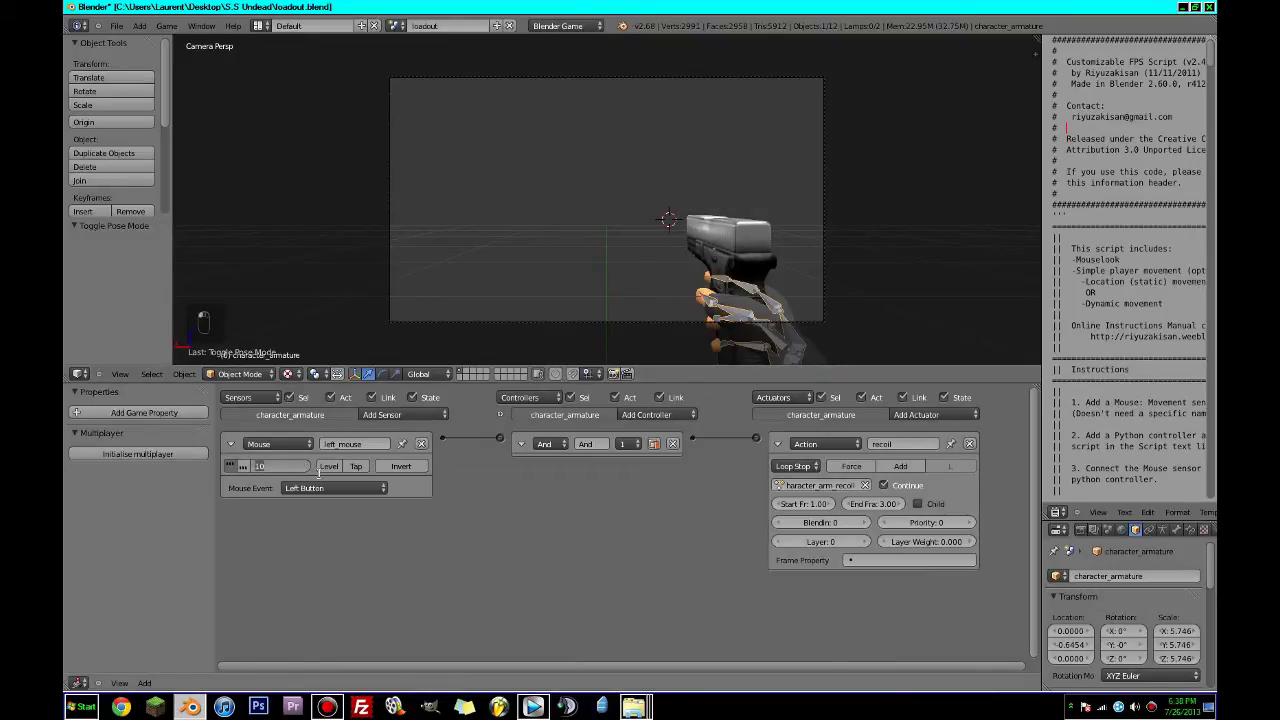
Try a left_mouse sensor frequency of 30 and test the recoil in the game.
{"action": "key", "text": "p"}
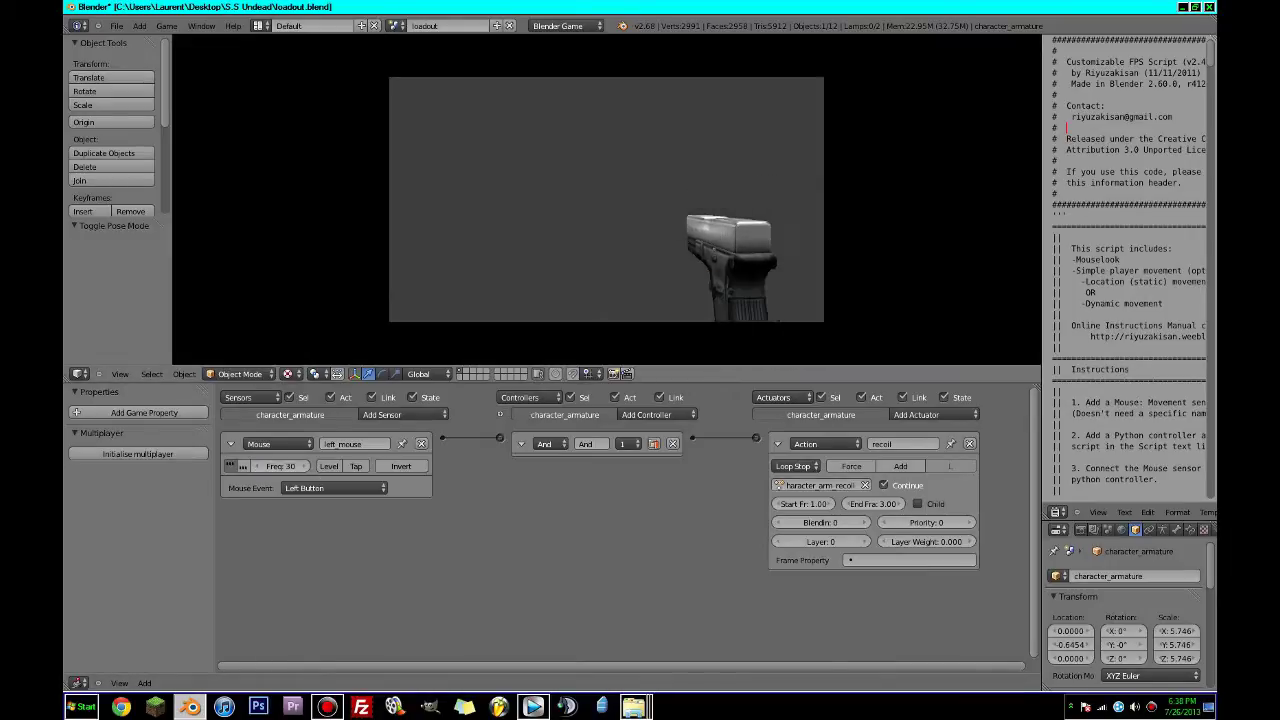
{"action": "key", "text": "Escape"}
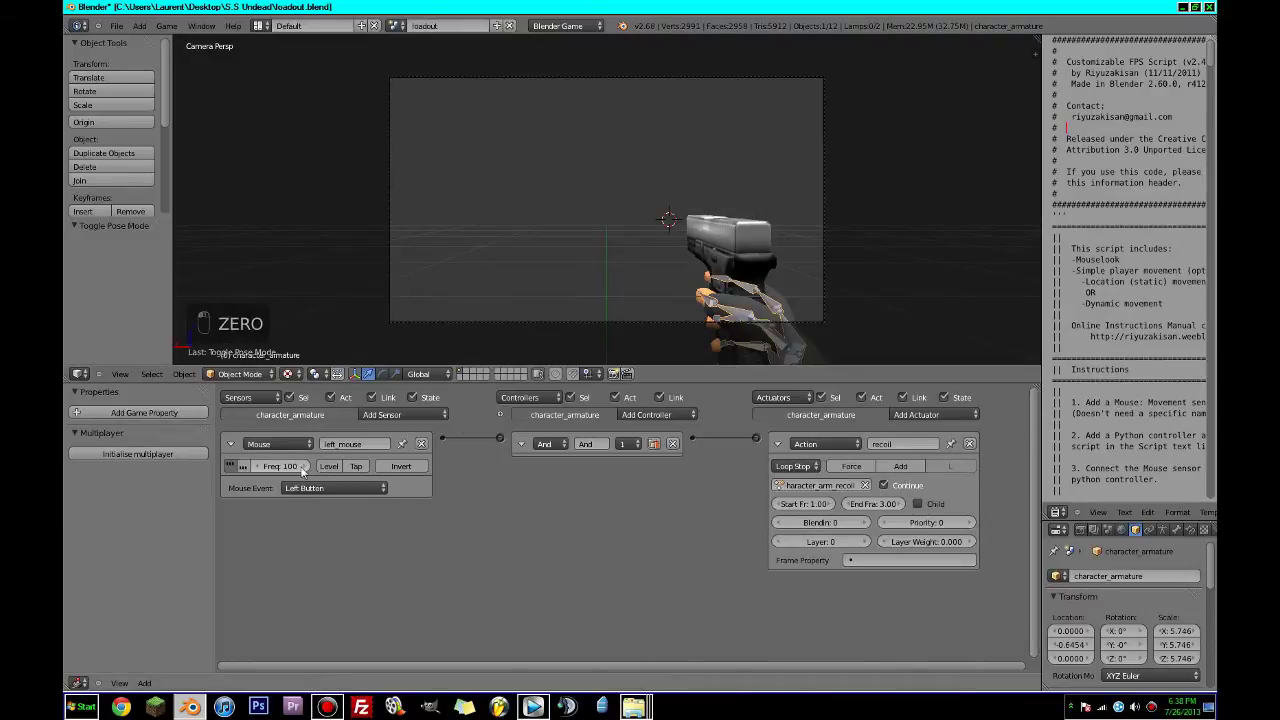
Try a left_mouse sensor frequency of 100 and test the recoil in the game.
{"action": "key", "text": "o"}
{"action": "key", "text": "o"}
{"action": "key", "text": "p"}
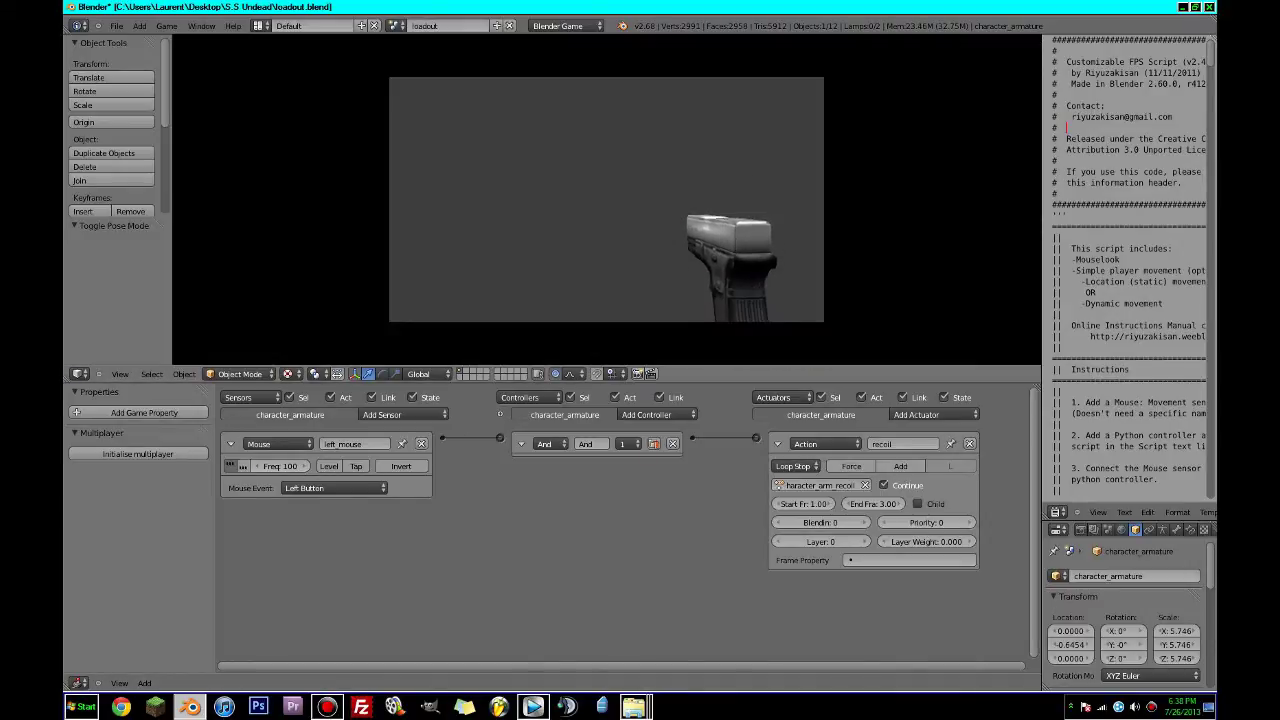
{"action": "key", "text": "Escape"}
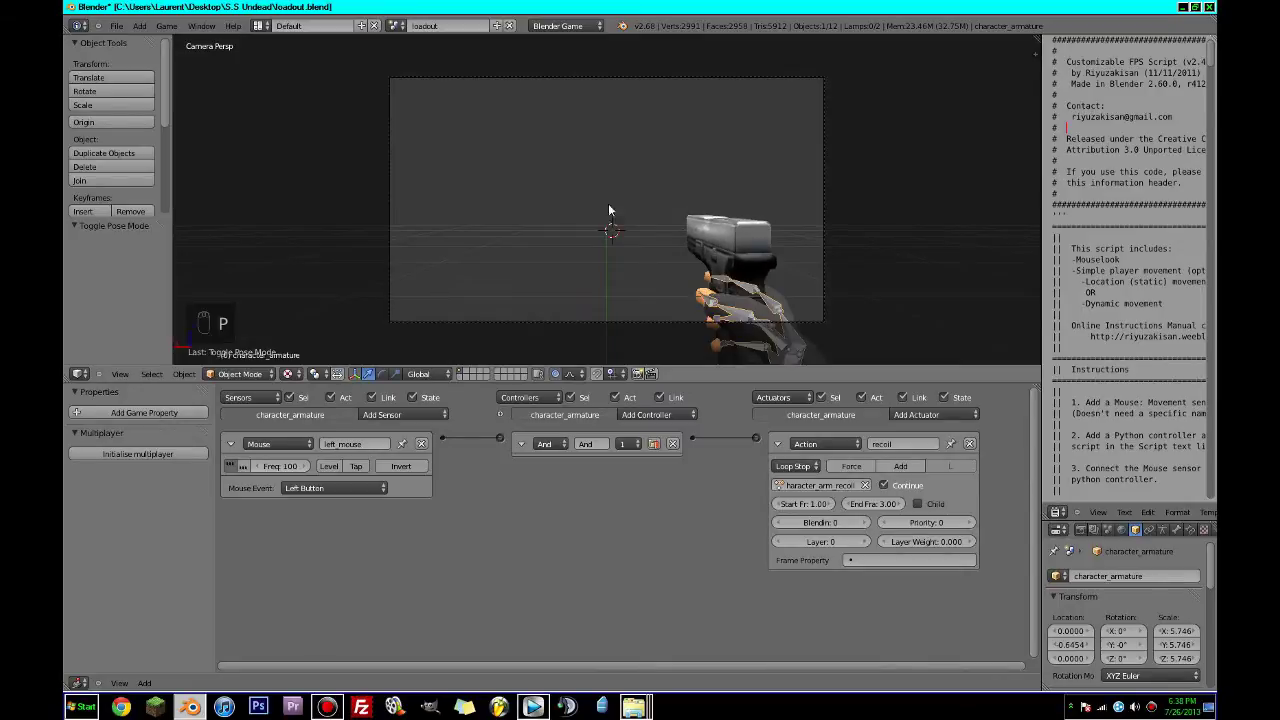
Try Loop End and Play as the recoil actuator's playback modes, testing each one in the game.
{"action": "left_click", "coordinate": [793, 466]}
{"action": "left_click", "coordinate": [800, 397]}
{"action": "key", "text": "p"}
{"action": "key", "text": "Escape"}
{"action": "left_click", "coordinate": [793, 466]}
{"action": "left_click", "coordinate": [800, 450]}
{"action": "key", "text": "p"}
{"action": "key", "text": "Escape"}
Try Ping Pong as the recoil actuator's playback mode and test it in the game.
{"action": "left_click", "coordinate": [786, 466]}
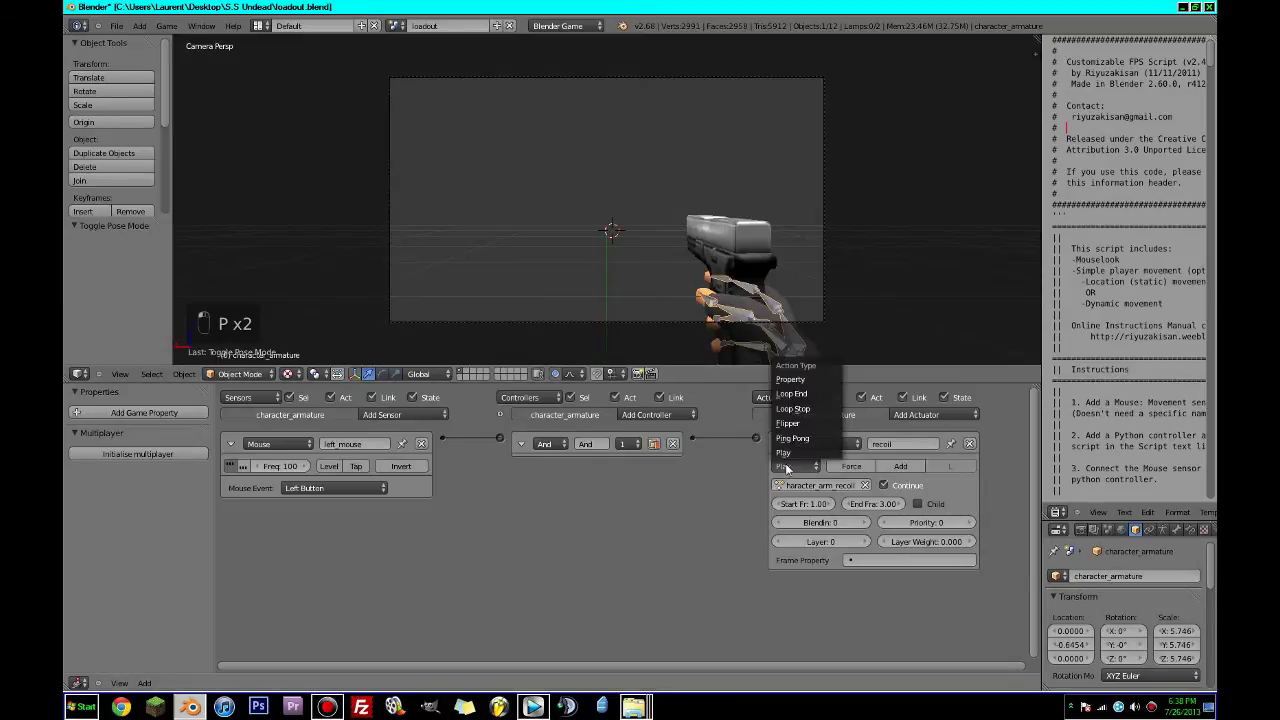
{"action": "left_click", "coordinate": [793, 438]}
{"action": "key", "text": "p"}
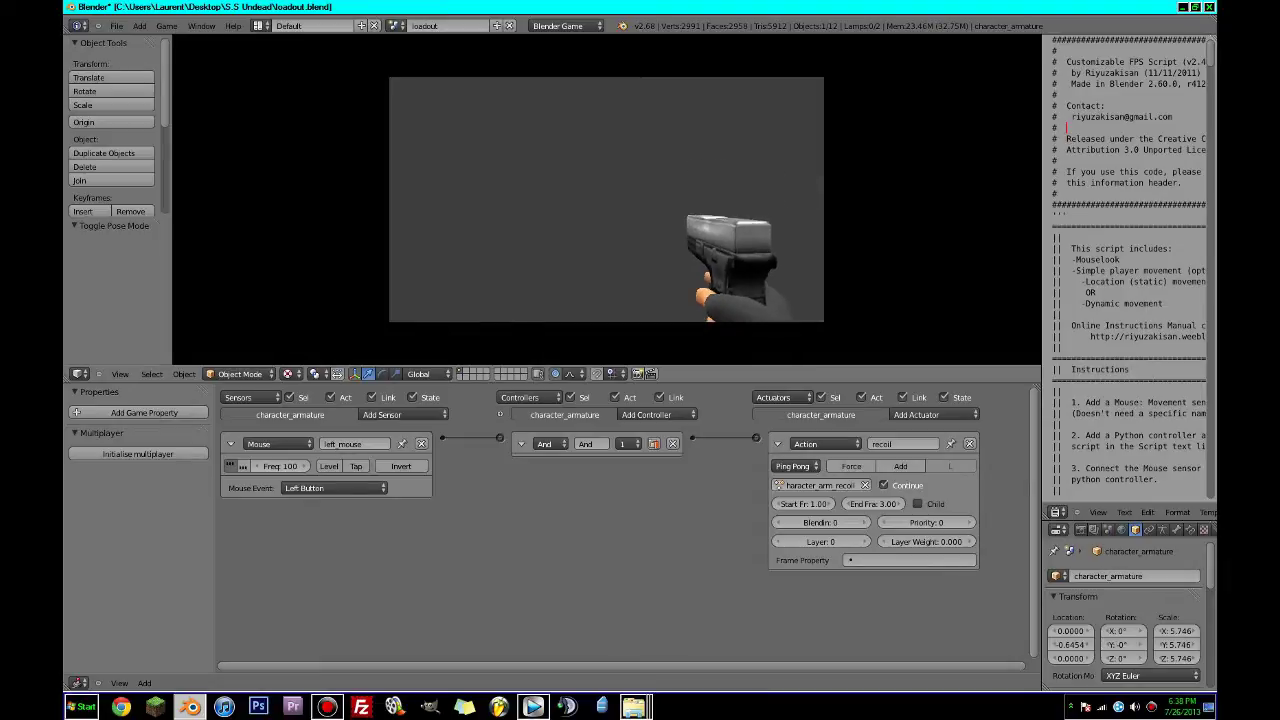
{"action": "key", "text": "Escape"}
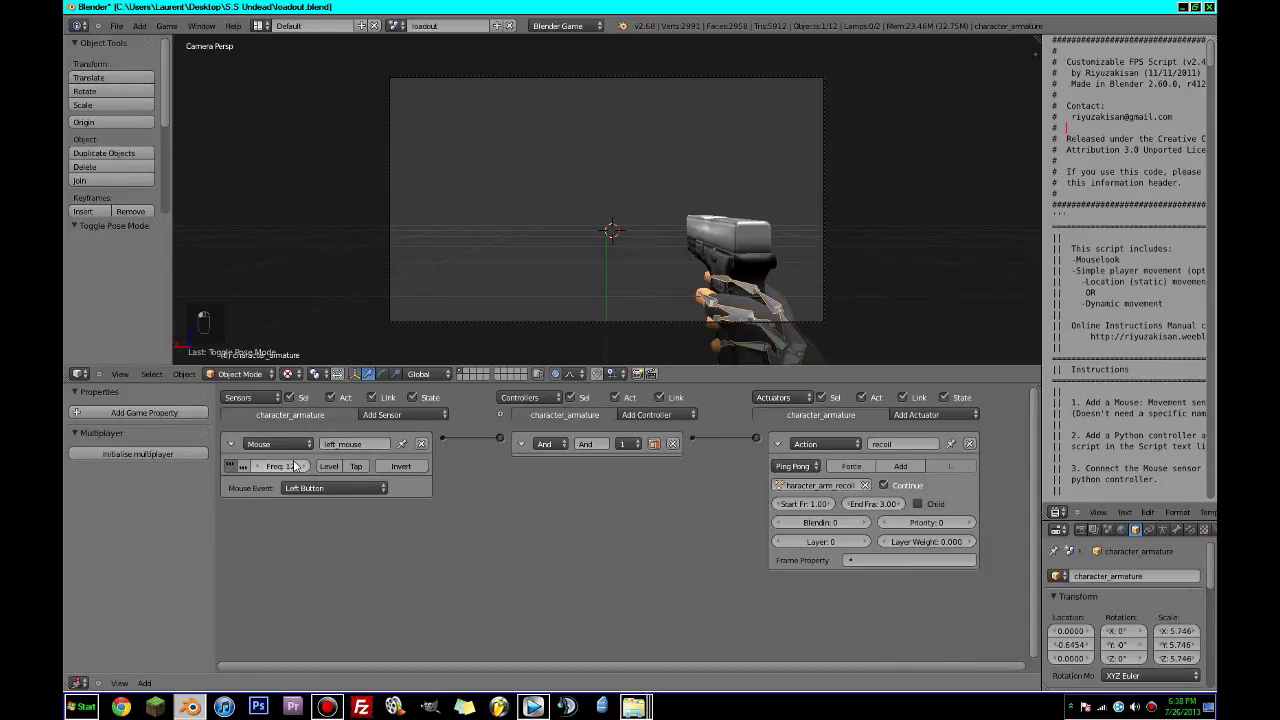
Set the recoil actuator's playback mode to Flipper and test firing in the game.
{"action": "left_click", "coordinate": [797, 466]}
{"action": "left_click", "coordinate": [798, 432]}
{"action": "key", "text": "p"}
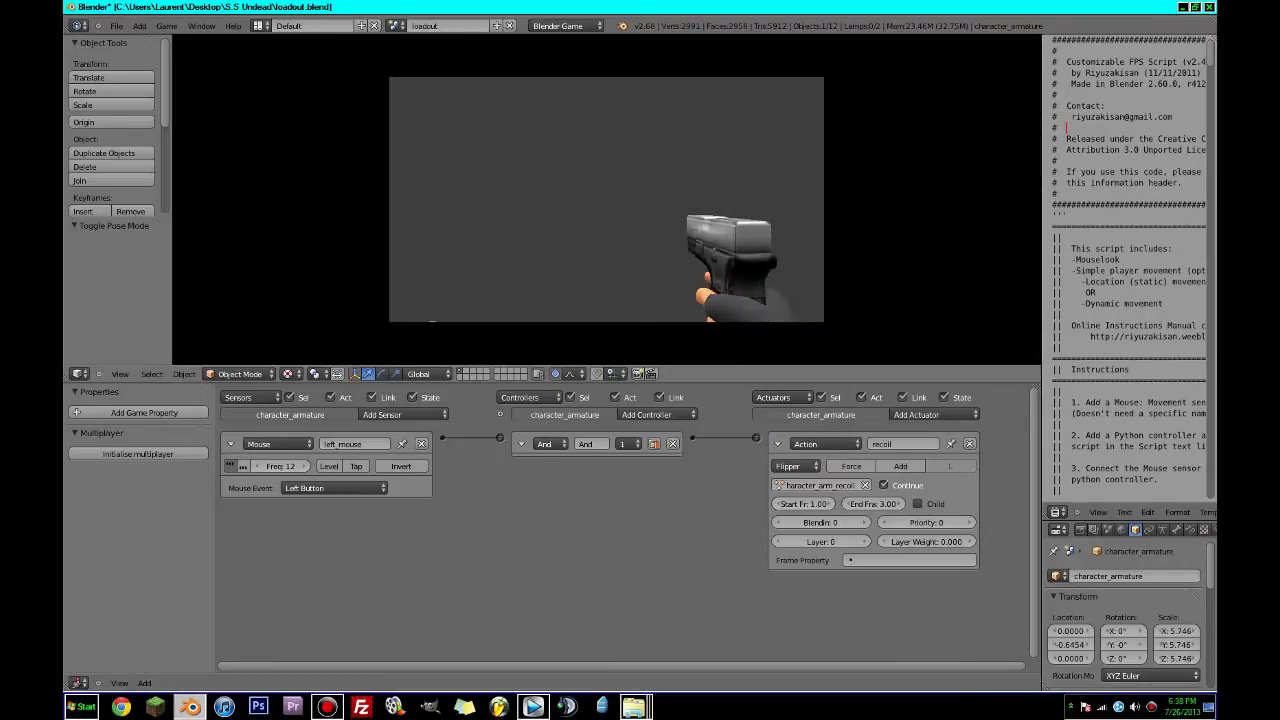
{"action": "left_click", "coordinate": [606, 199]}
{"action": "key", "text": "Escape"}
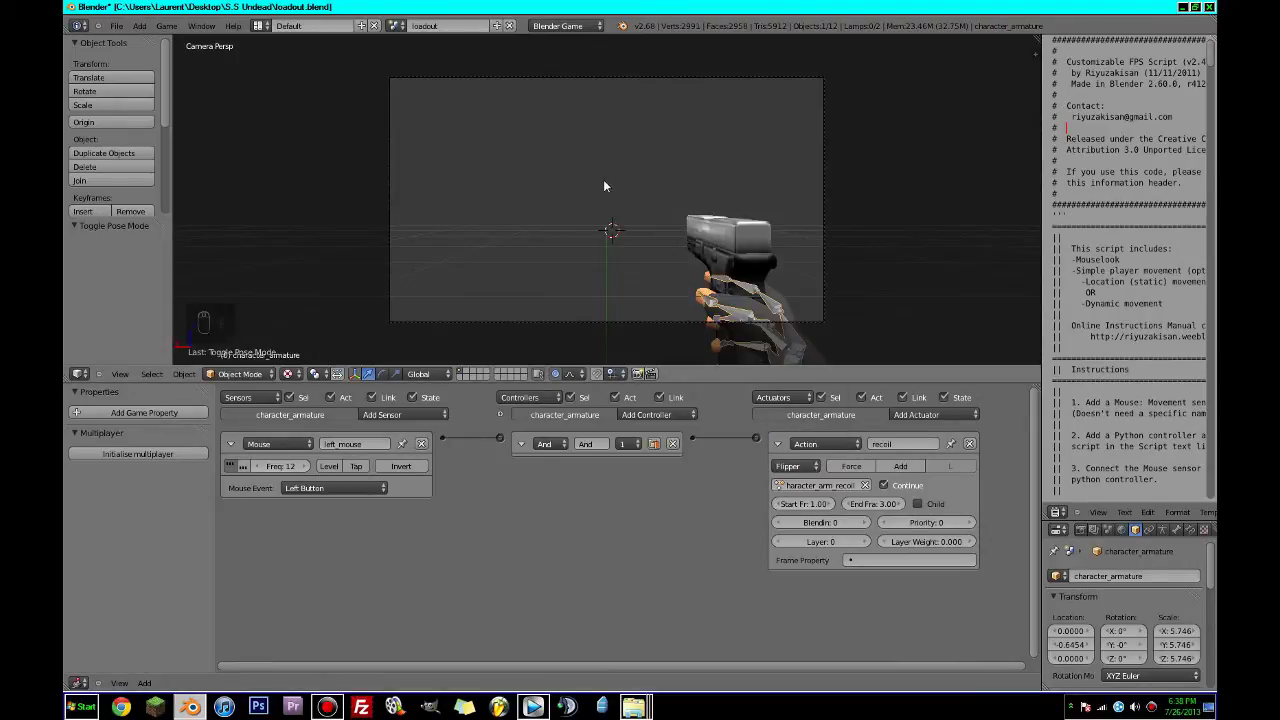
{"action": "key", "text": "p"}
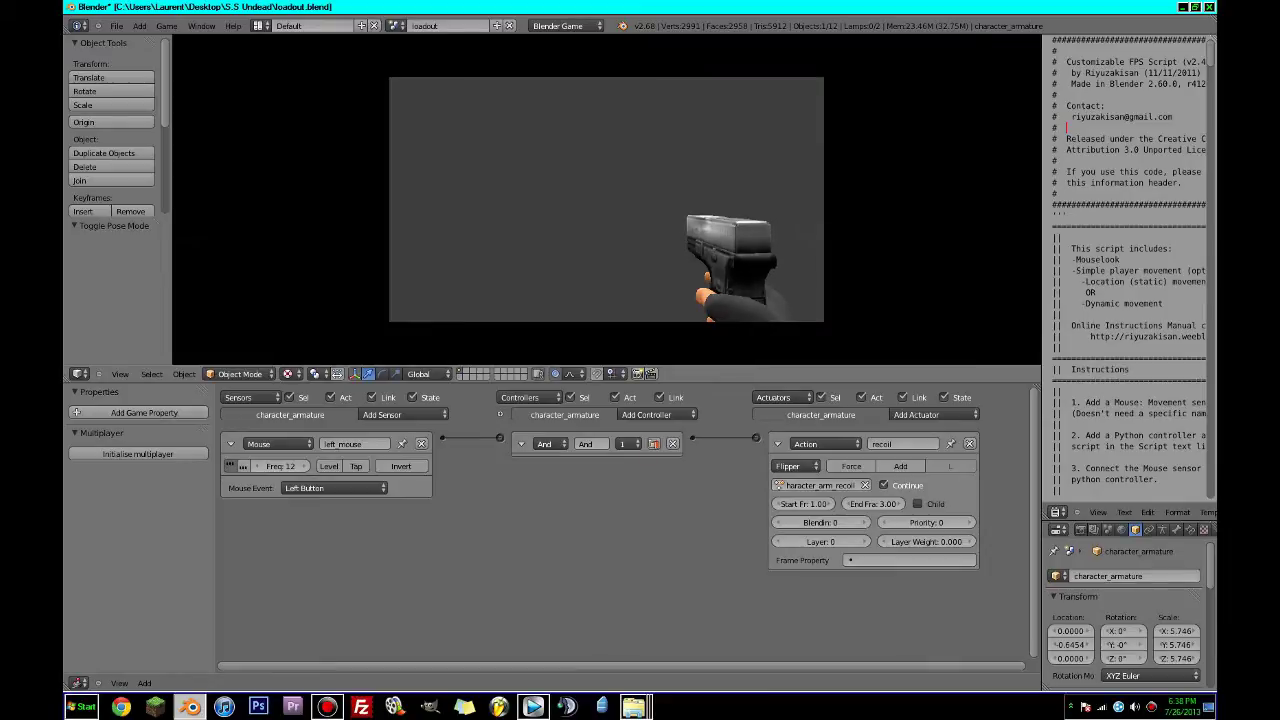
{"action": "key", "text": "Escape"}
Turn off proportional editing and scale the ground plane up by a factor of about 2.43.
{"action": "left_click", "coordinate": [555, 375]}
{"action": "middle_click_drag", "start_coordinate": [616, 257], "coordinate": [560, 280]}
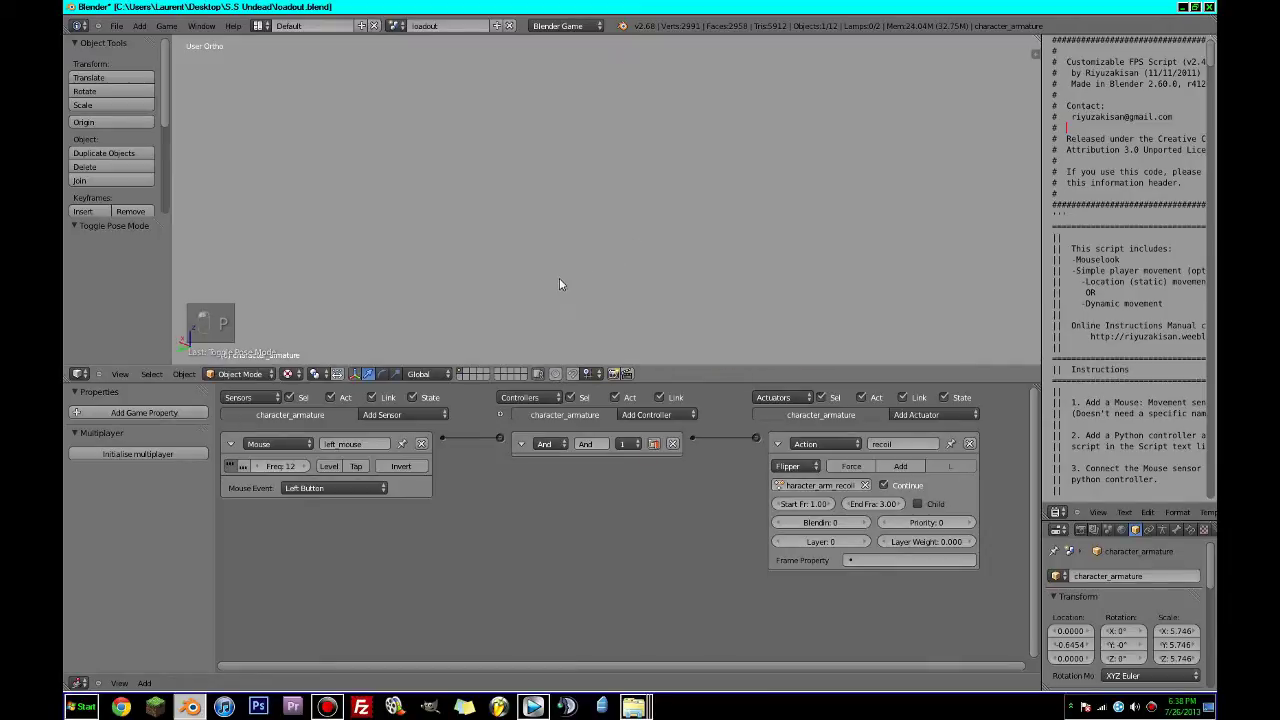
{"action": "scroll", "coordinate": [565, 264], "scroll_direction": "down", "scroll_amount": 20}
{"action": "right_click", "coordinate": [671, 249]}
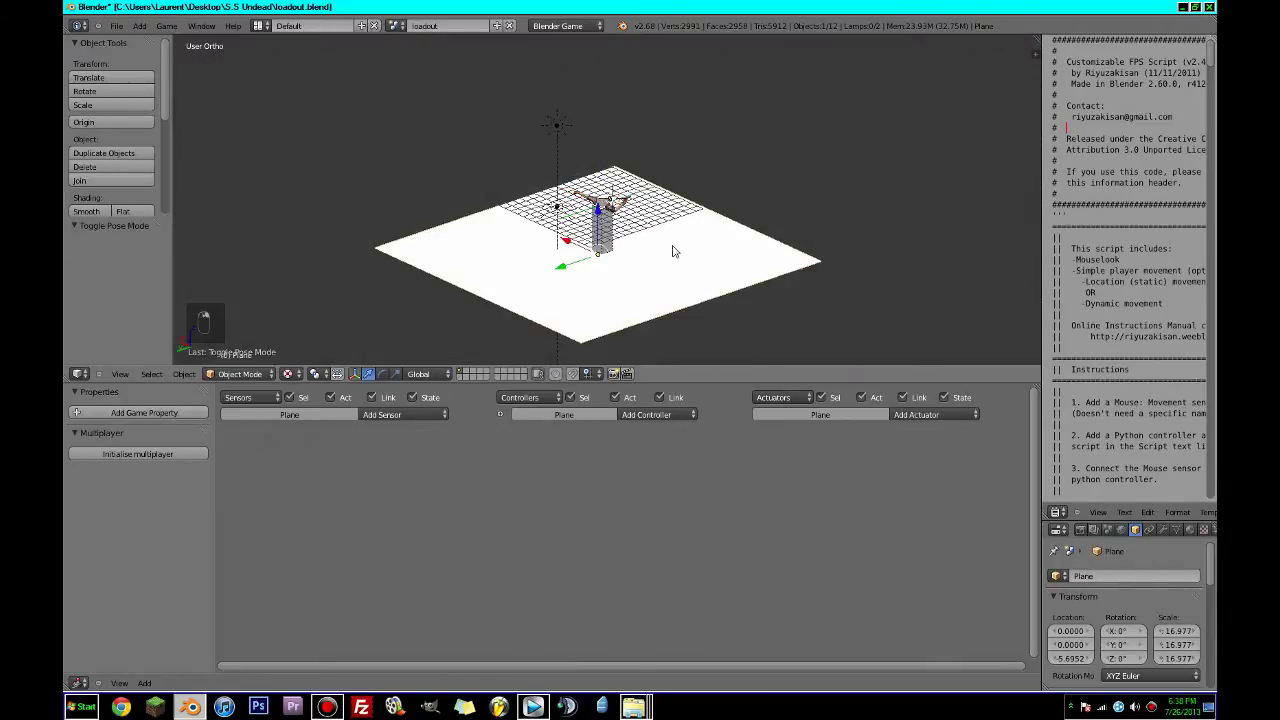
{"action": "key", "text": "s"}
{"action": "left_click", "coordinate": [764, 268]}
{"action": "key", "text": "KP_0"}
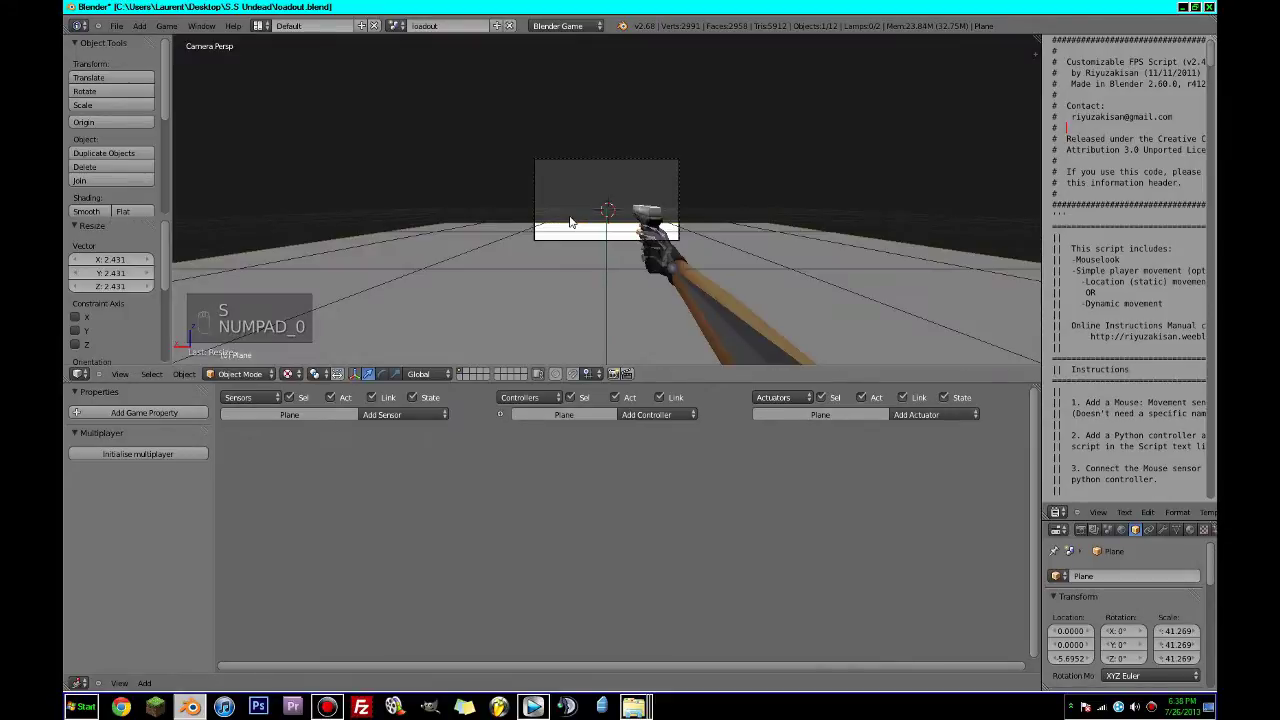
Save the file over the existing one and test the game in a maximized camera view.
{"action": "key", "text": "ctrl+Up"}
{"action": "key", "text": "ctrl+s"}
{"action": "left_click", "coordinate": [569, 215]}
{"action": "key", "text": "p"}
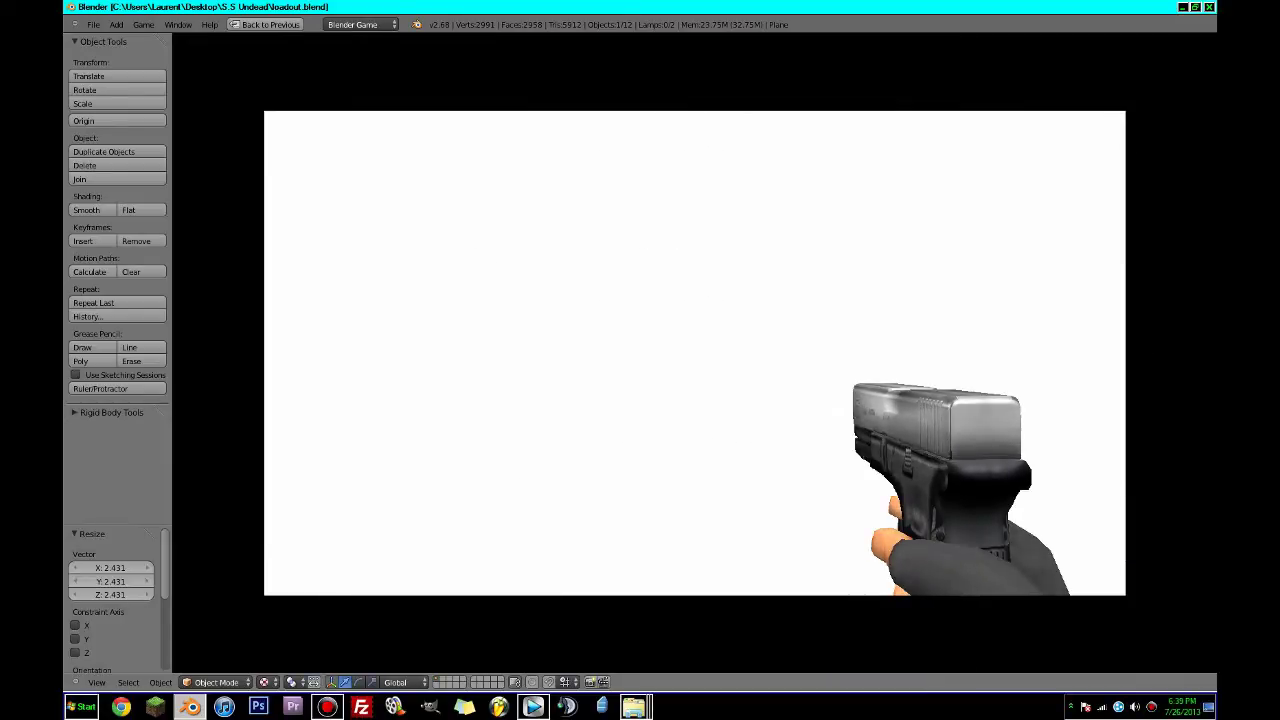
{"action": "key", "text": "Escape"}
Run the game from an outside view to examine how the head, arms and pistol move together.
{"action": "middle_click_drag", "start_coordinate": [702, 367], "coordinate": [630, 365]}
{"action": "scroll", "coordinate": [627, 362], "scroll_direction": "down", "scroll_amount": 18}
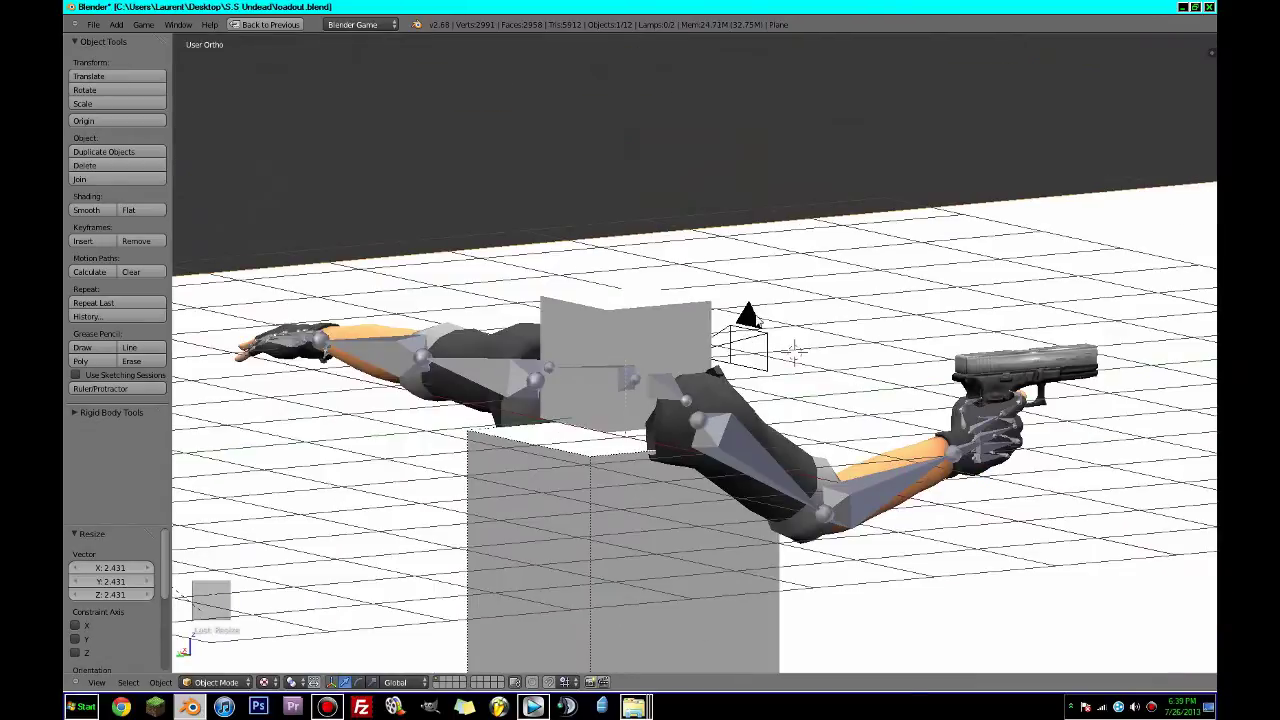
{"action": "right_click", "coordinate": [750, 320]}
{"action": "right_click", "coordinate": [717, 421]}
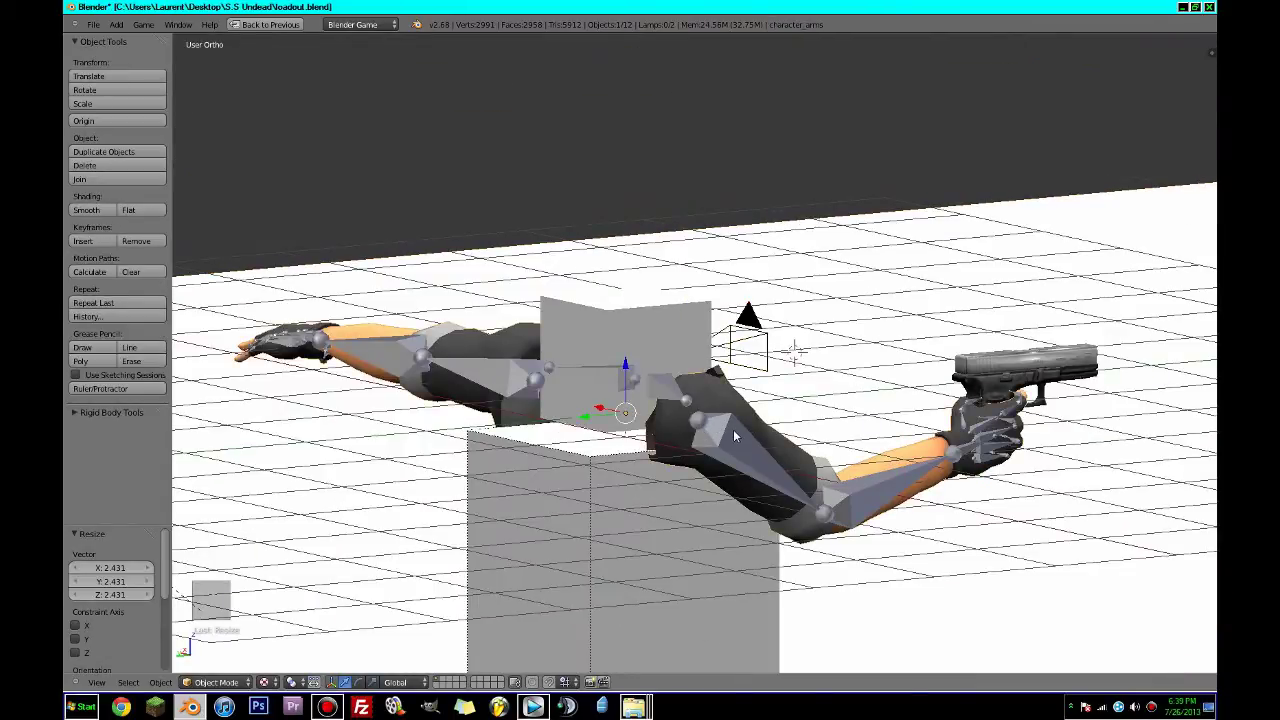
{"action": "key", "text": "p"}
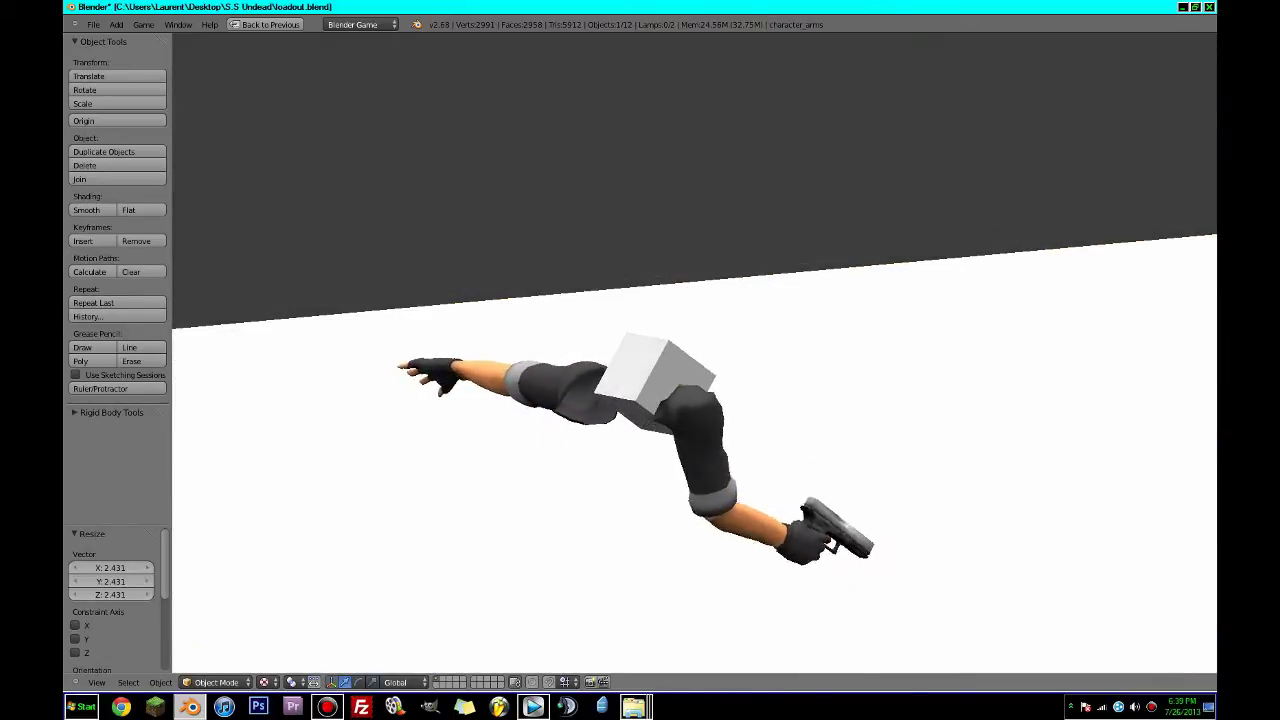
{"action": "key", "text": "Escape"}
Clear the parents of the character armature and the eyes camera while keeping their transforms.
{"action": "right_click", "coordinate": [723, 430]}
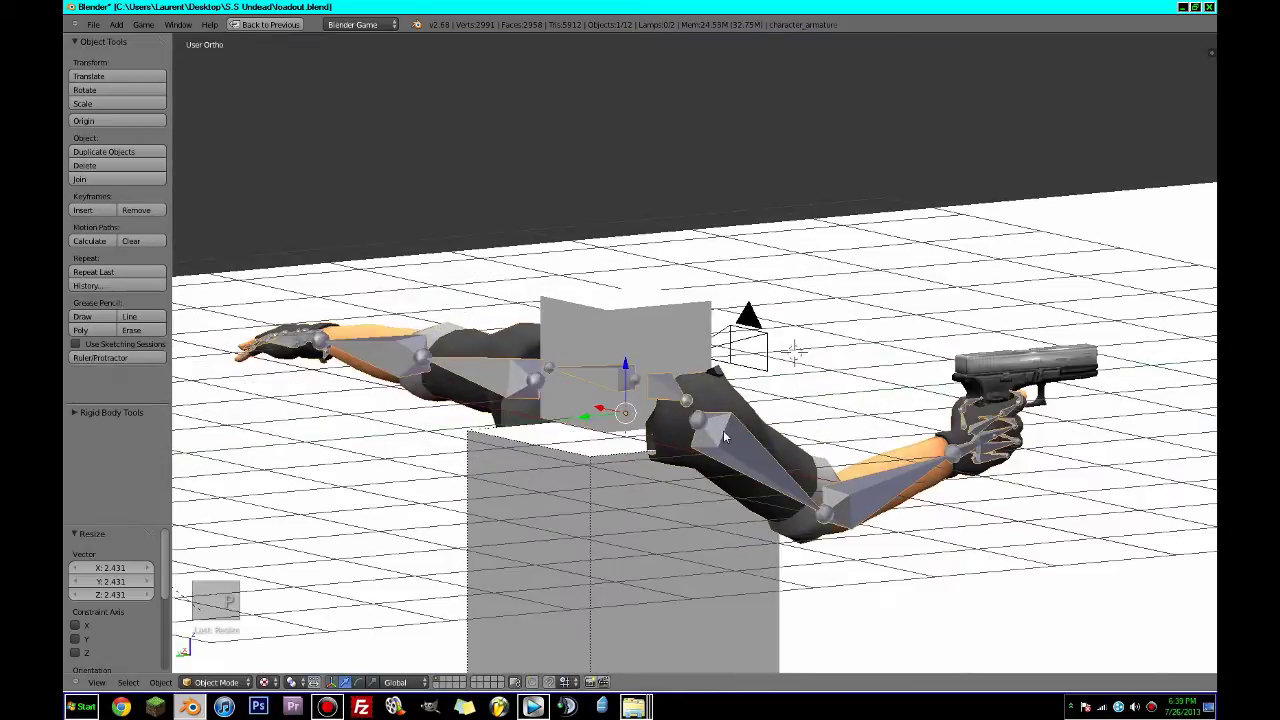
{"action": "key", "text": "alt+p"}
{"action": "left_click", "coordinate": [723, 431]}
{"action": "right_click", "coordinate": [757, 331]}
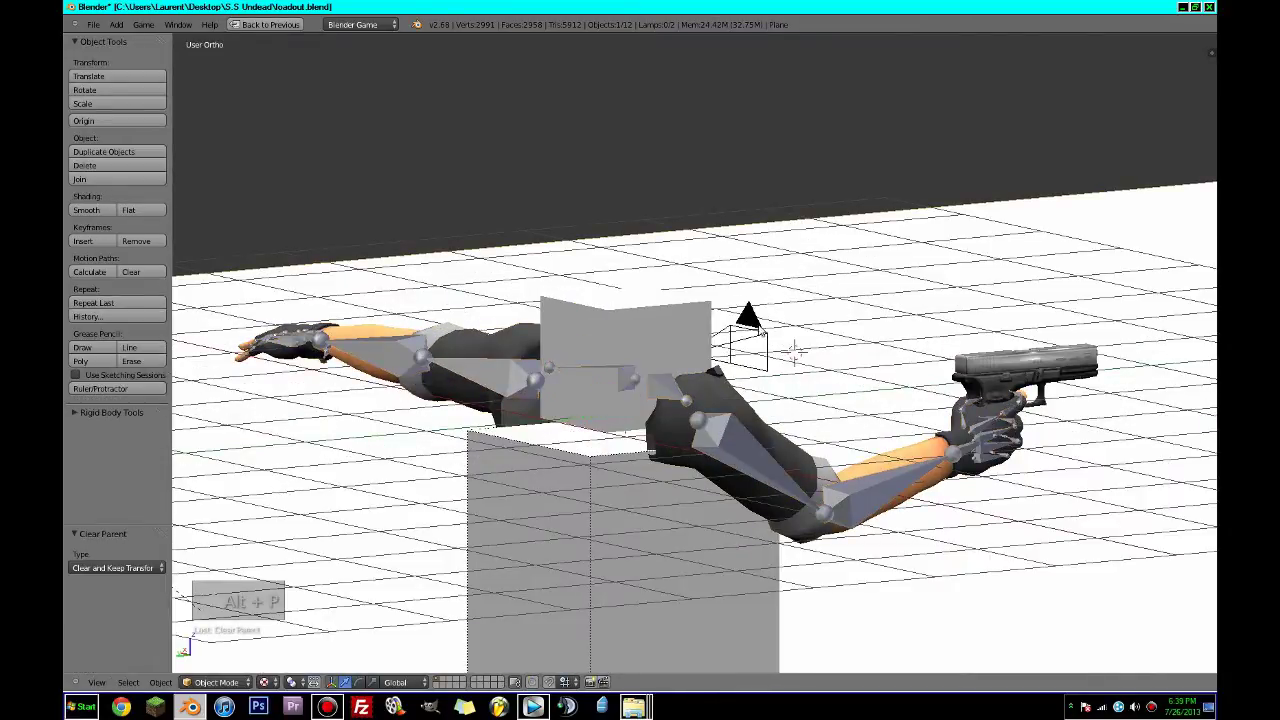
{"action": "key", "text": "alt+p"}
{"action": "left_click", "coordinate": [765, 336]}
Rotate the character_head cube 180° about the Y axis and test it in the game.
{"action": "right_click", "coordinate": [673, 331]}
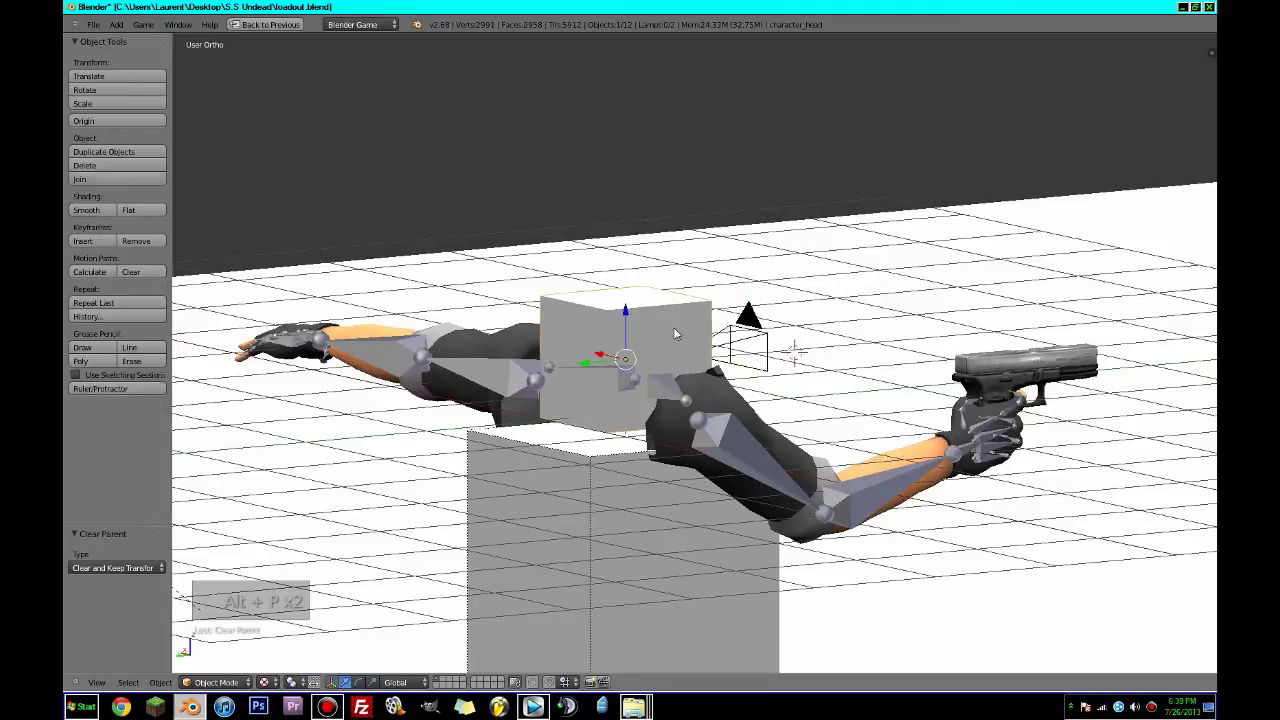
{"action": "key", "text": "r"}
{"action": "key", "text": "y"}
{"action": "key", "text": "1"}
{"action": "key", "text": "8"}
{"action": "key", "text": "0"}
{"action": "key", "text": "Return"}
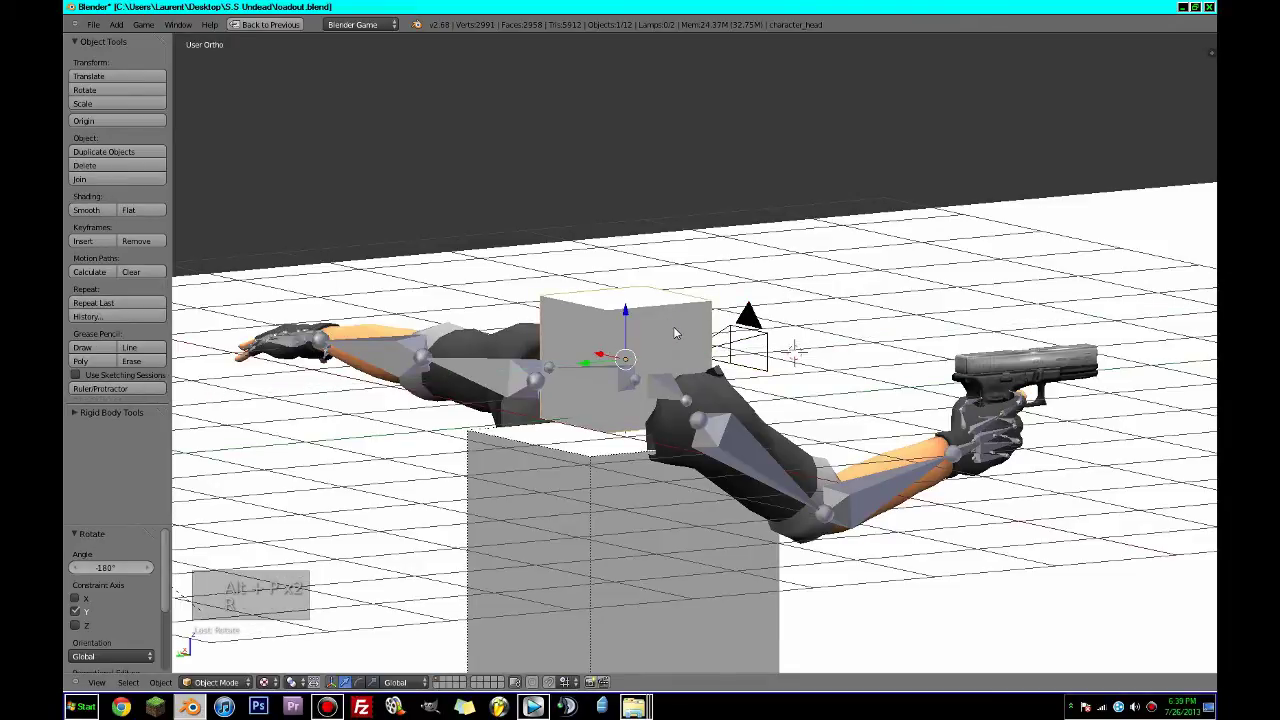
{"action": "key", "text": "p"}
{"action": "key", "text": "Escape"}
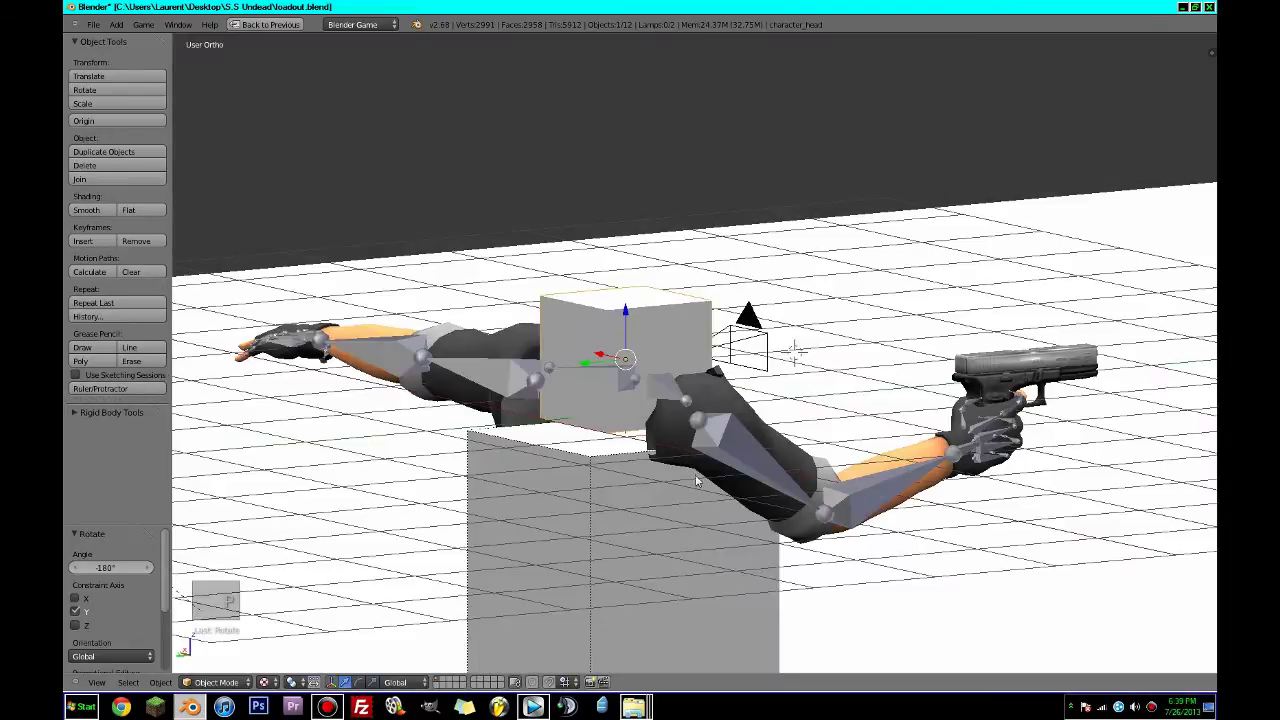
Parent the character armature and the eyes camera to character_head as objects with Keep Transform.
{"action": "right_click", "coordinate": [716, 427]}
{"action": "right_click", "coordinate": [690, 326], "text": "shift"}
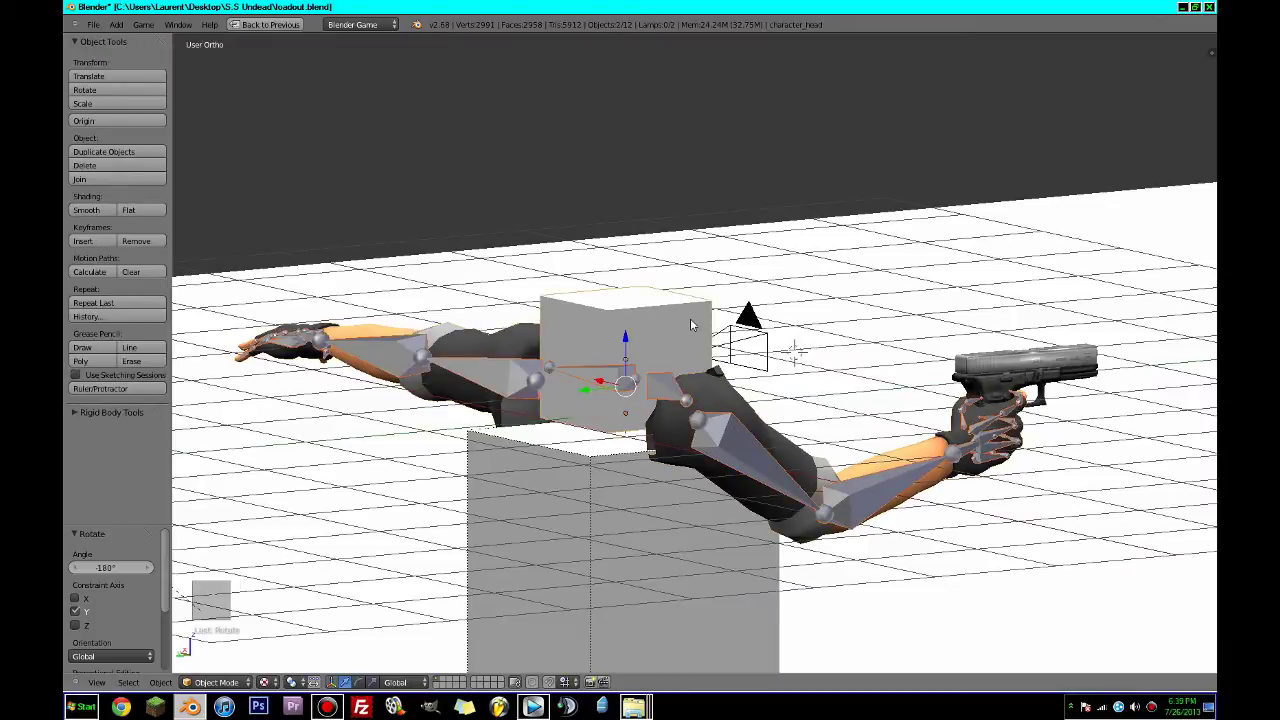
{"action": "key", "text": "ctrl+p"}
{"action": "left_click", "coordinate": [688, 333]}
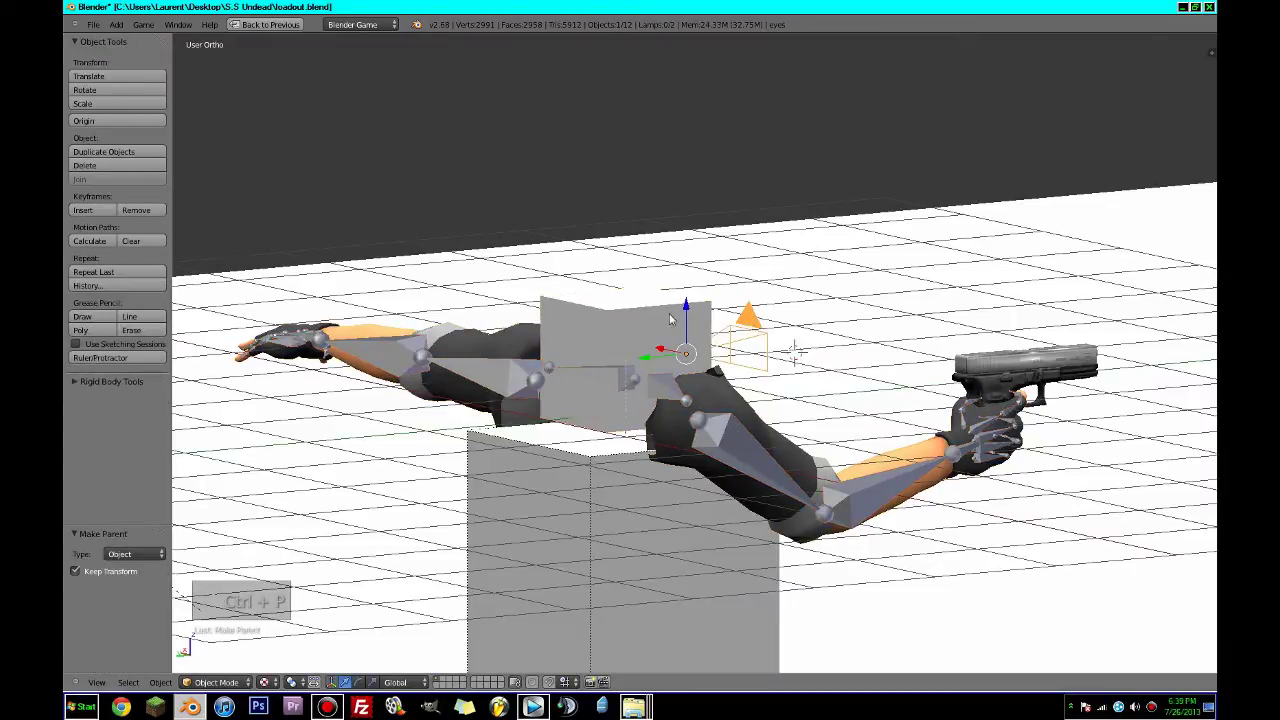
{"action": "key", "text": "ctrl+p"}
{"action": "left_click", "coordinate": [830, 362]}
Save the file and test mouse look and right-button aiming in the game through the eyes camera, restoring the logic layout.
{"action": "key", "text": "KP_0"}
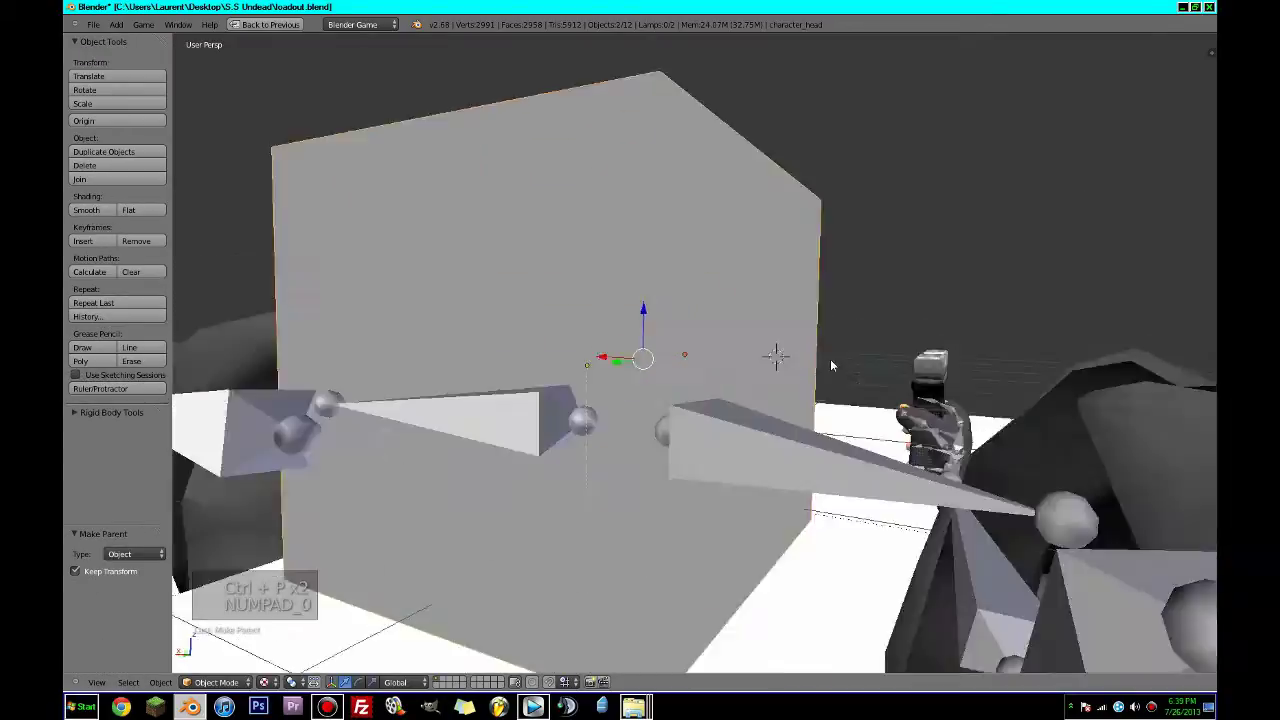
{"action": "key", "text": "ctrl+Up"}
{"action": "key", "text": "ctrl+Up"}
{"action": "key", "text": "ctrl+s"}
{"action": "left_click", "coordinate": [830, 359]}
{"action": "key", "text": "p"}
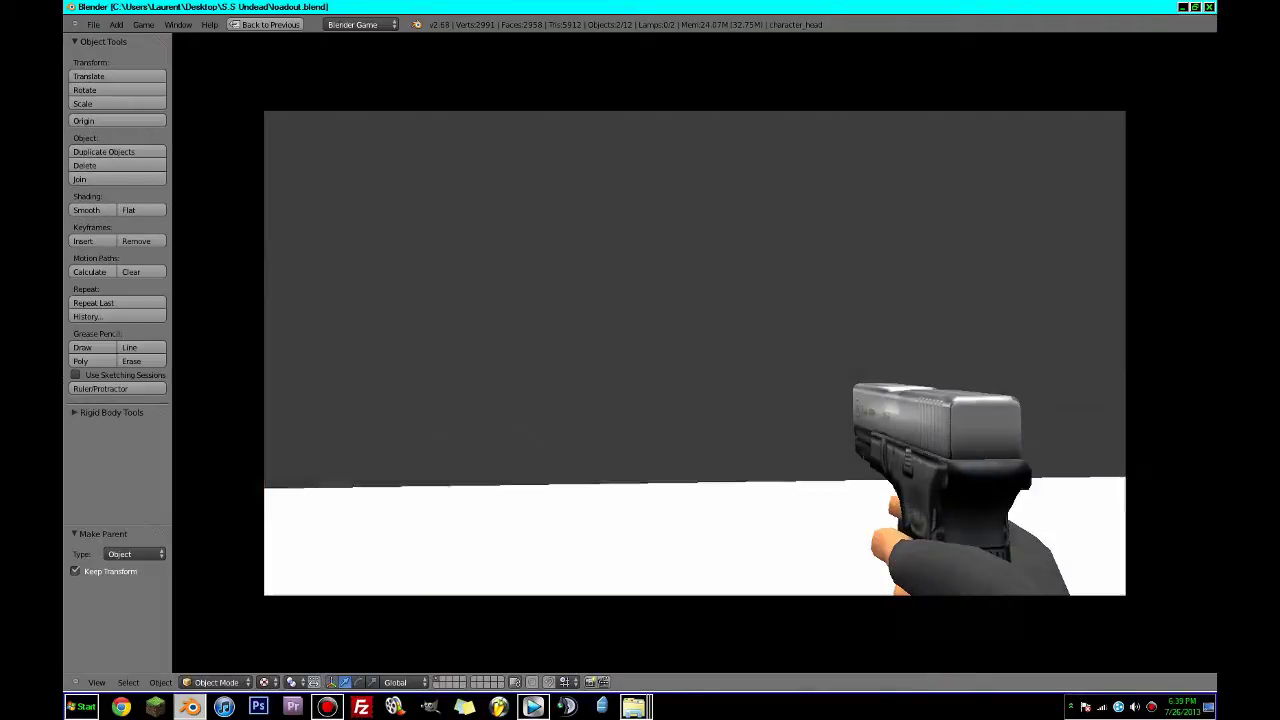
{"action": "right_click", "coordinate": [695, 353]}
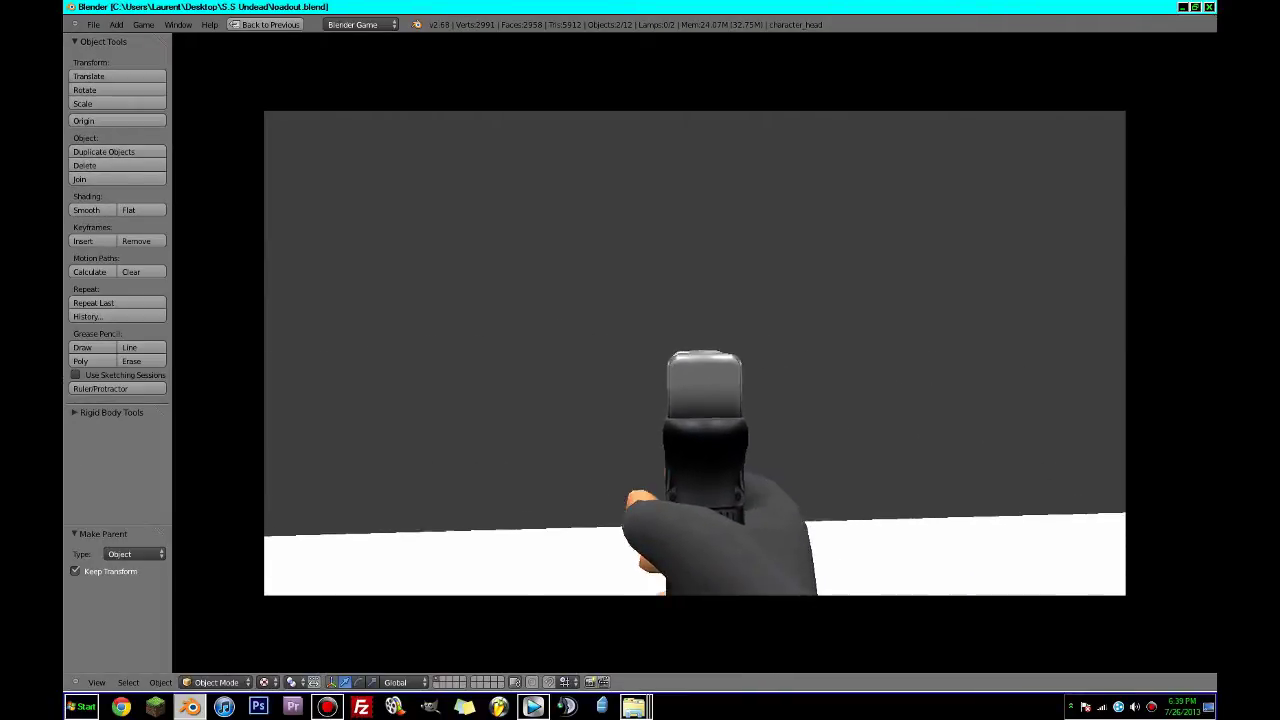
{"action": "right_click", "coordinate": [695, 353]}
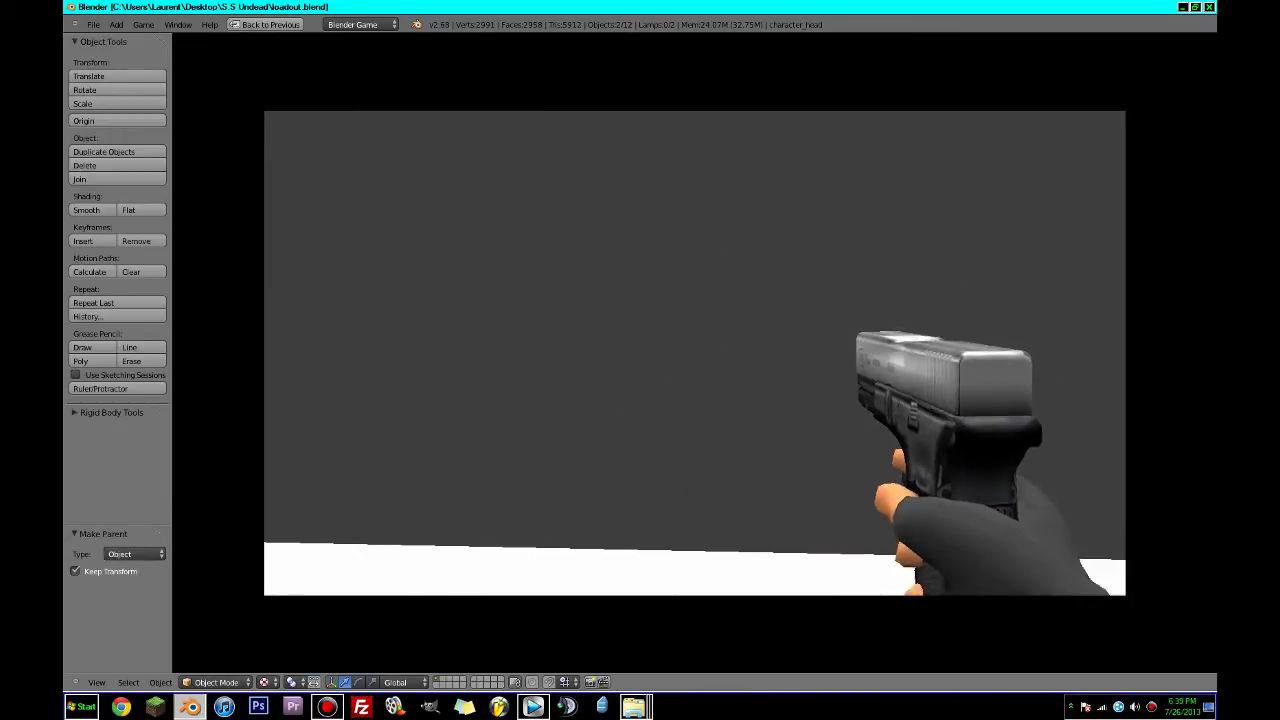
{"action": "key", "text": "Escape"}
{"action": "key", "text": "ctrl+s"}
{"action": "left_click", "coordinate": [694, 352]}
{"action": "key", "text": "ctrl+Up"}
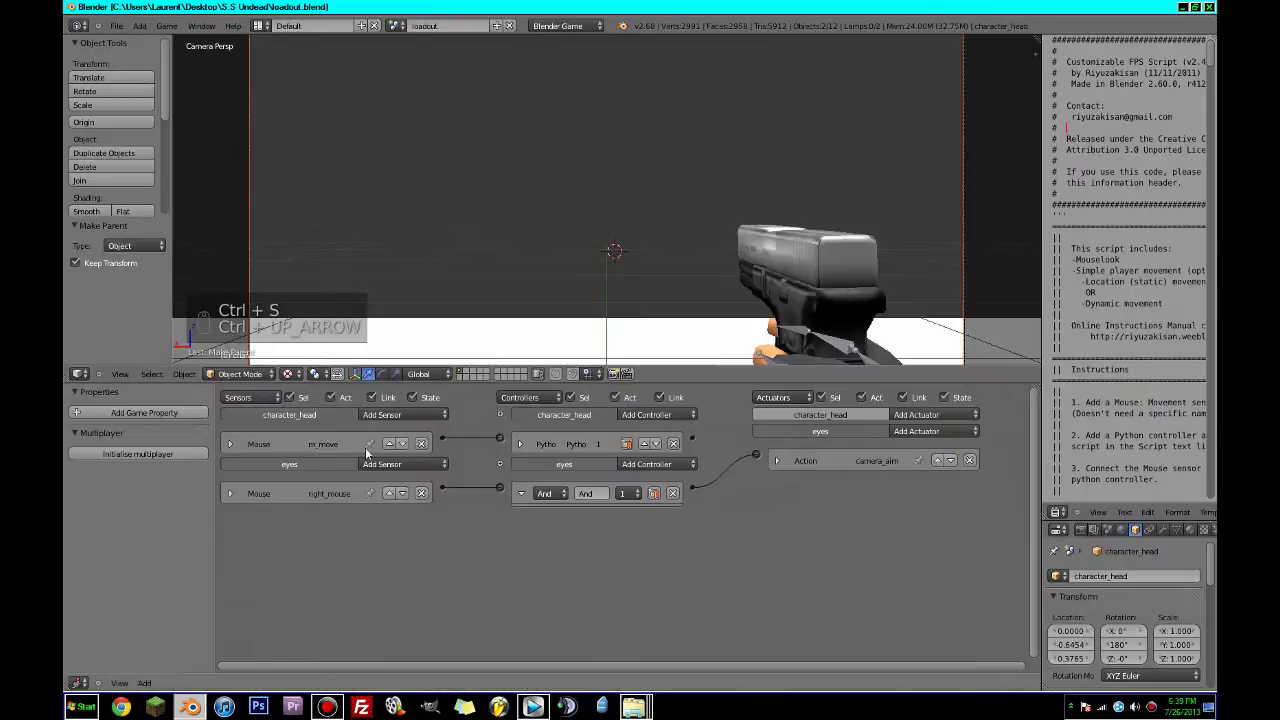
Rename the Cube object in the pistol hand as mag and save the file.
{"action": "right_click", "coordinate": [822, 341]}
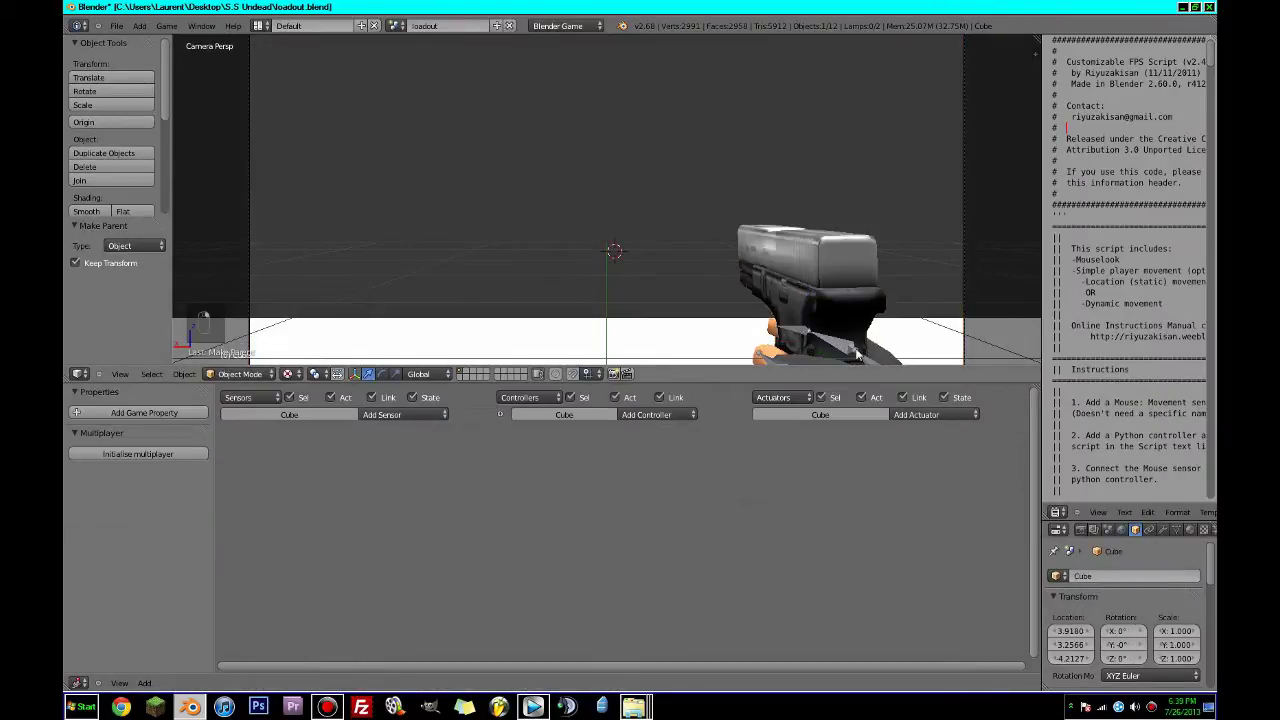
{"action": "scroll", "coordinate": [831, 275], "scroll_direction": "down", "scroll_amount": 4}
{"action": "middle_click_drag", "start_coordinate": [831, 275], "coordinate": [688, 304]}
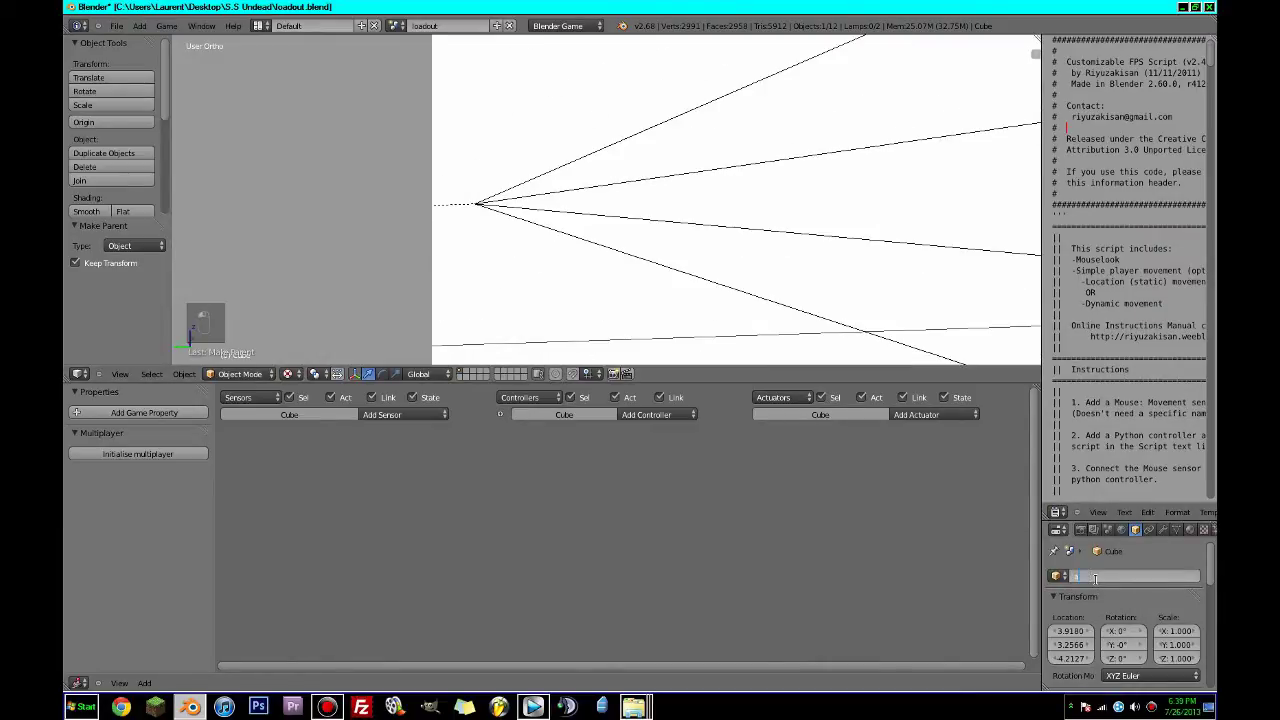
{"action": "key", "text": "BackSpace"}
{"action": "type", "text": "mag"}
{"action": "key", "text": "Return"}
{"action": "key", "text": "ctrl+s"}
Turn off the left_mouse sensor's true level triggering on the character armature, enable Tap, and test each change in the game.
{"action": "scroll", "coordinate": [658, 167], "scroll_direction": "down", "scroll_amount": 2}
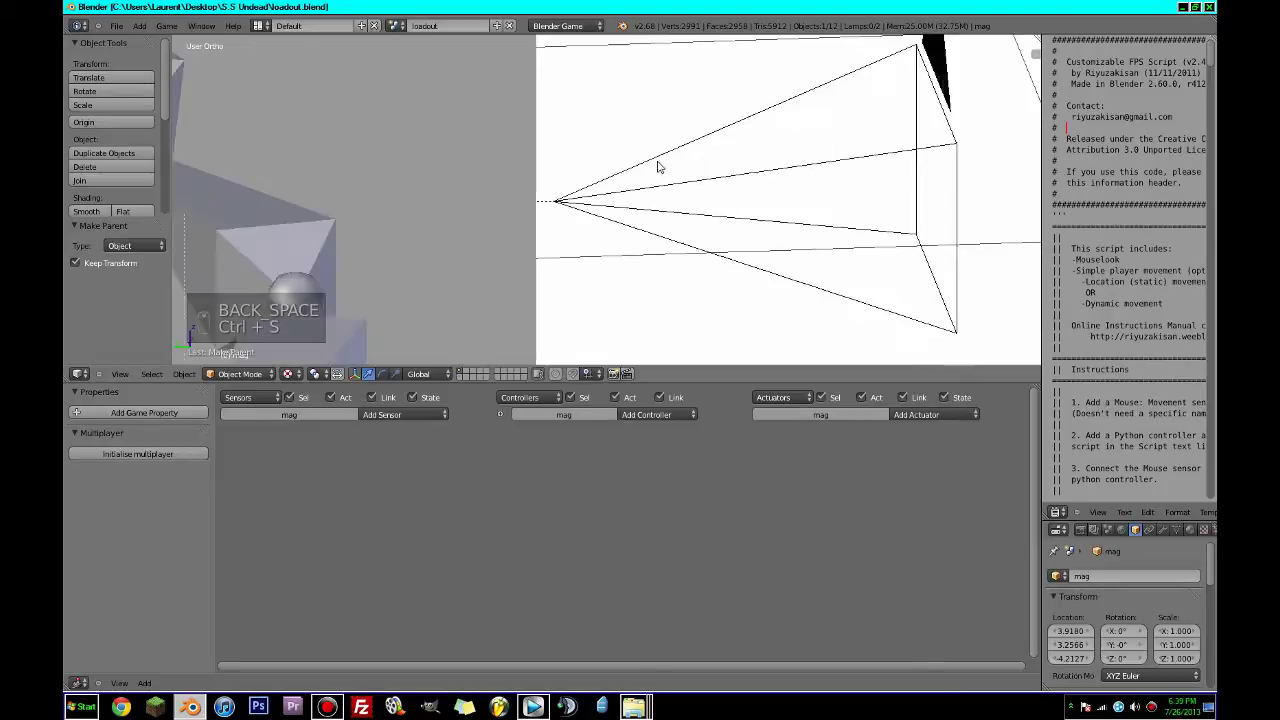
{"action": "scroll", "coordinate": [758, 232], "scroll_direction": "down", "scroll_amount": 5}
{"action": "scroll", "coordinate": [814, 237], "scroll_direction": "up", "scroll_amount": 5}
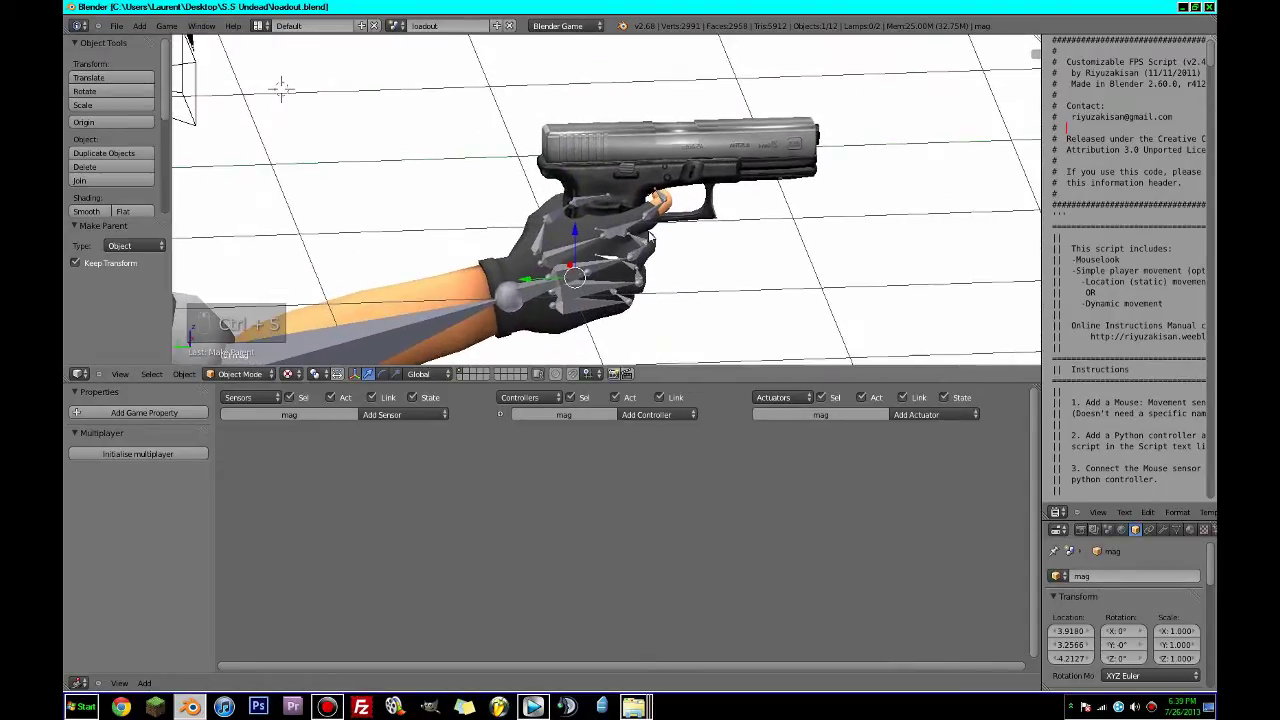
{"action": "right_click", "coordinate": [566, 295]}
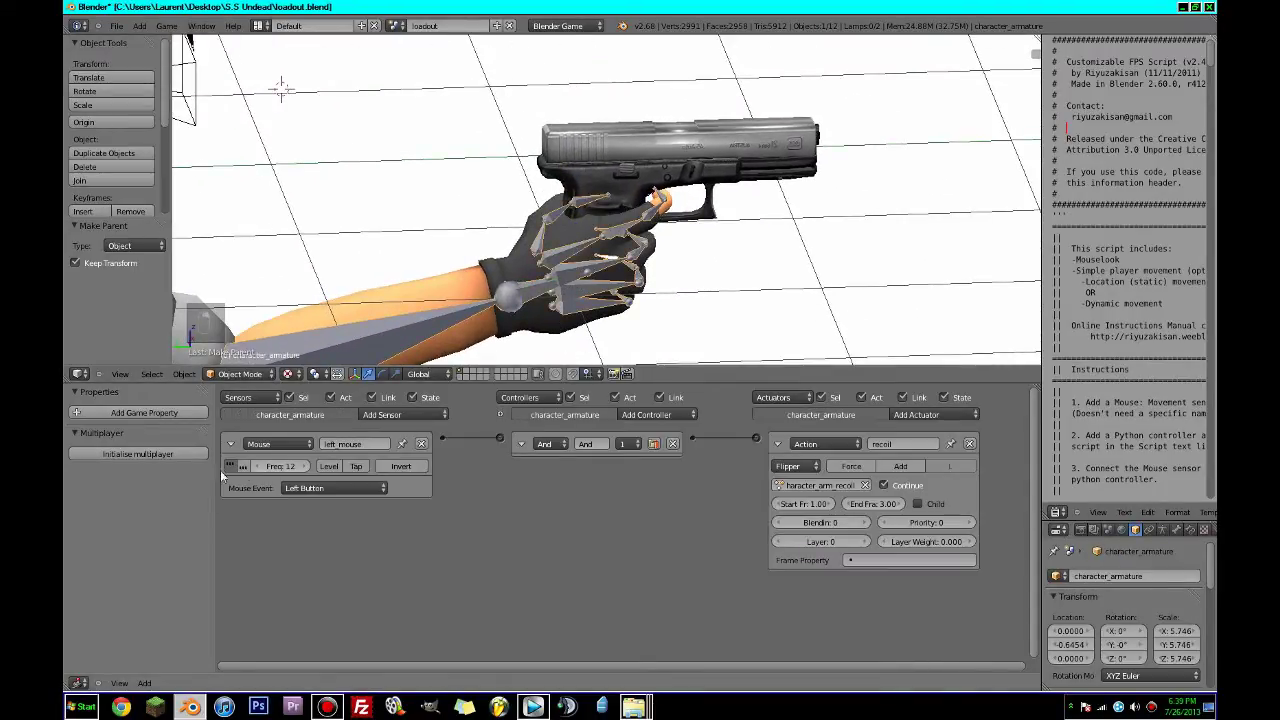
{"action": "left_click", "coordinate": [229, 466]}
{"action": "key", "text": "p"}
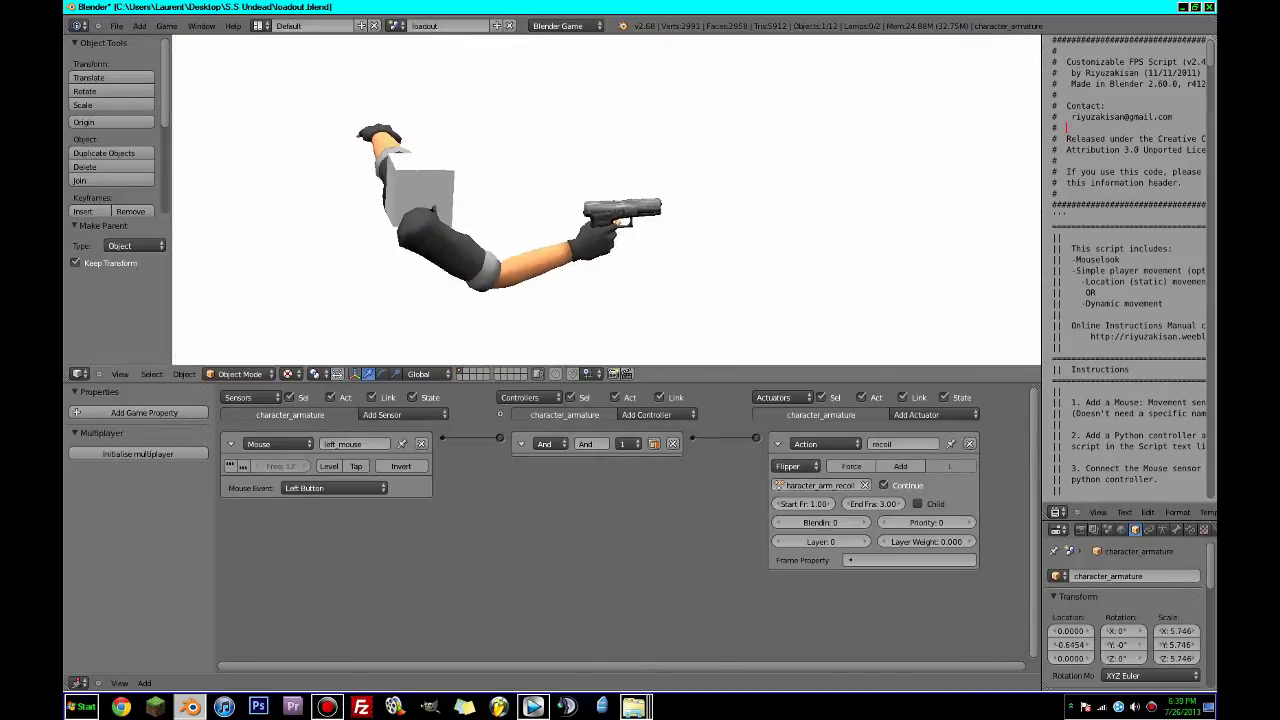
{"action": "key", "text": "Escape"}
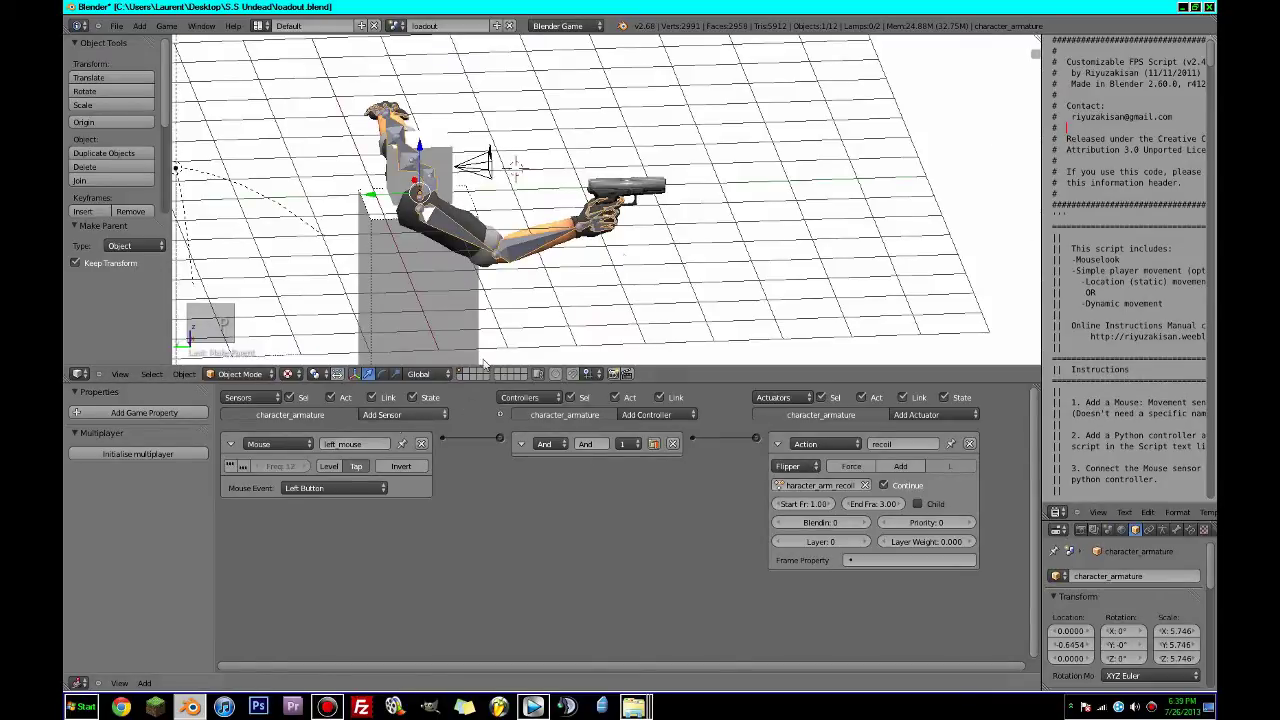
{"action": "key", "text": "p"}
{"action": "key", "text": "Escape"}
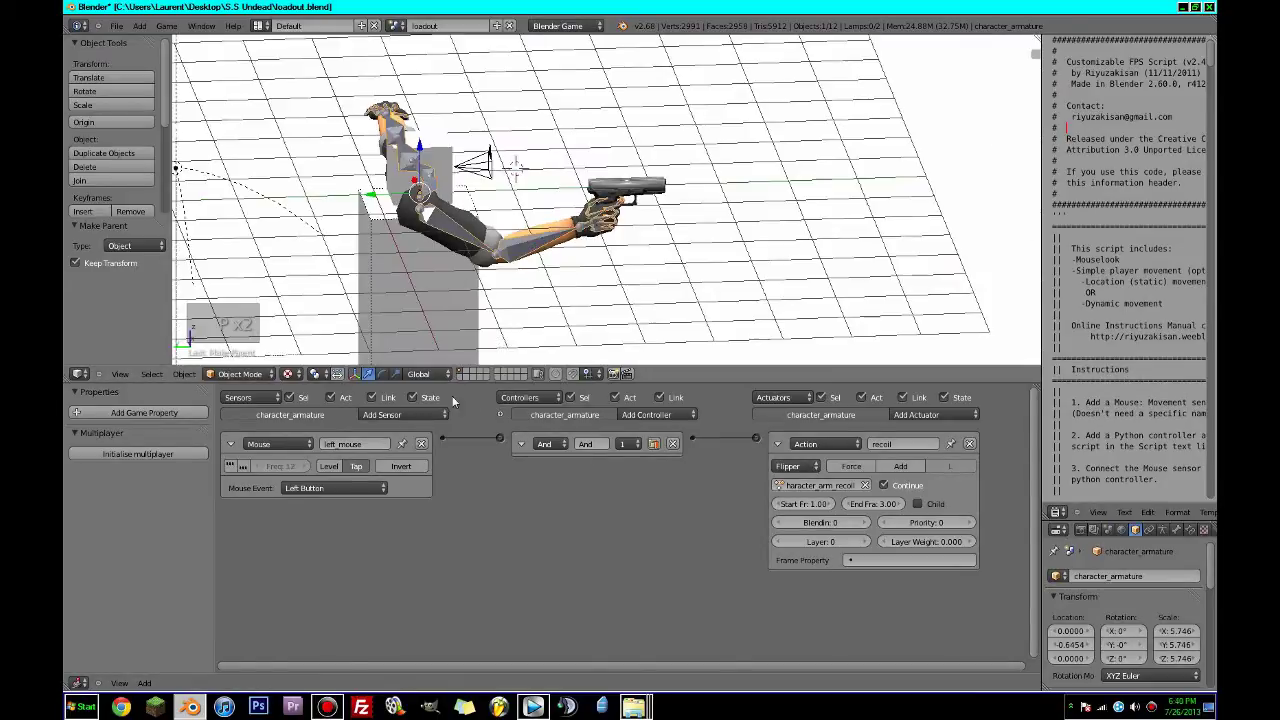
Turn the left_mouse sensor's true level triggering back on, testing the recoil in the game before and after, and save the file.
{"action": "key", "text": "p"}
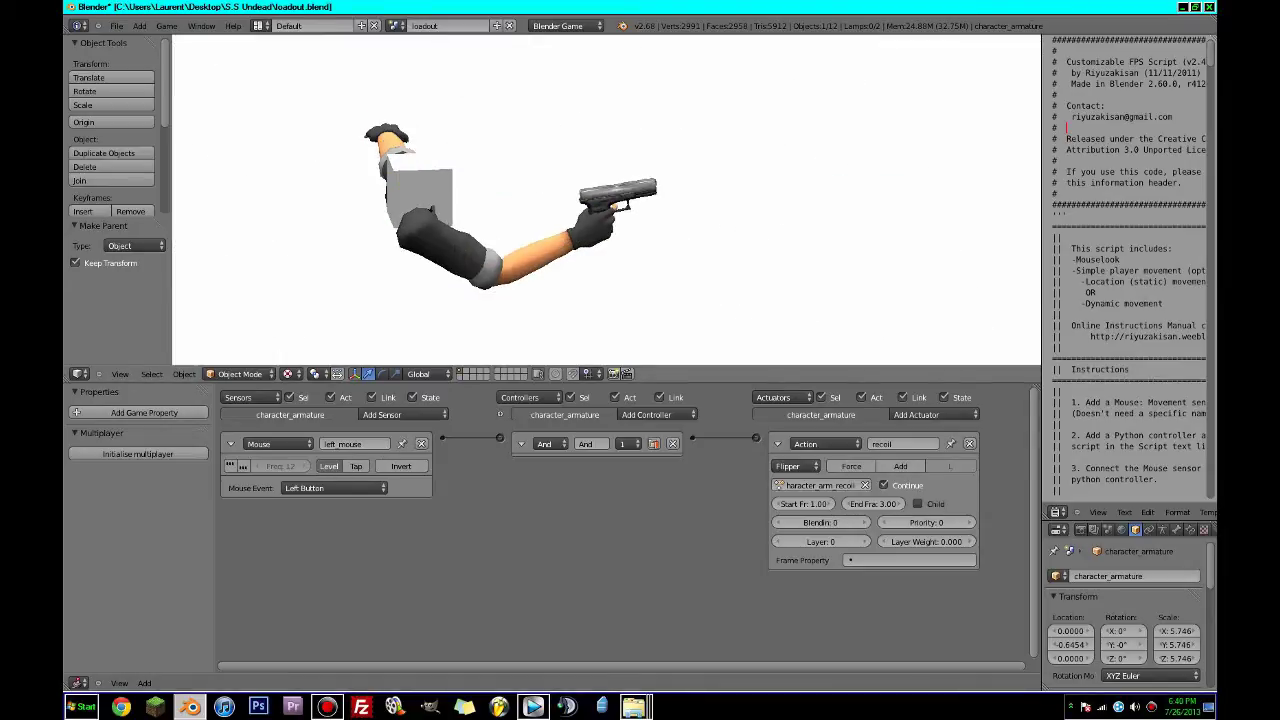
{"action": "key", "text": "Escape"}
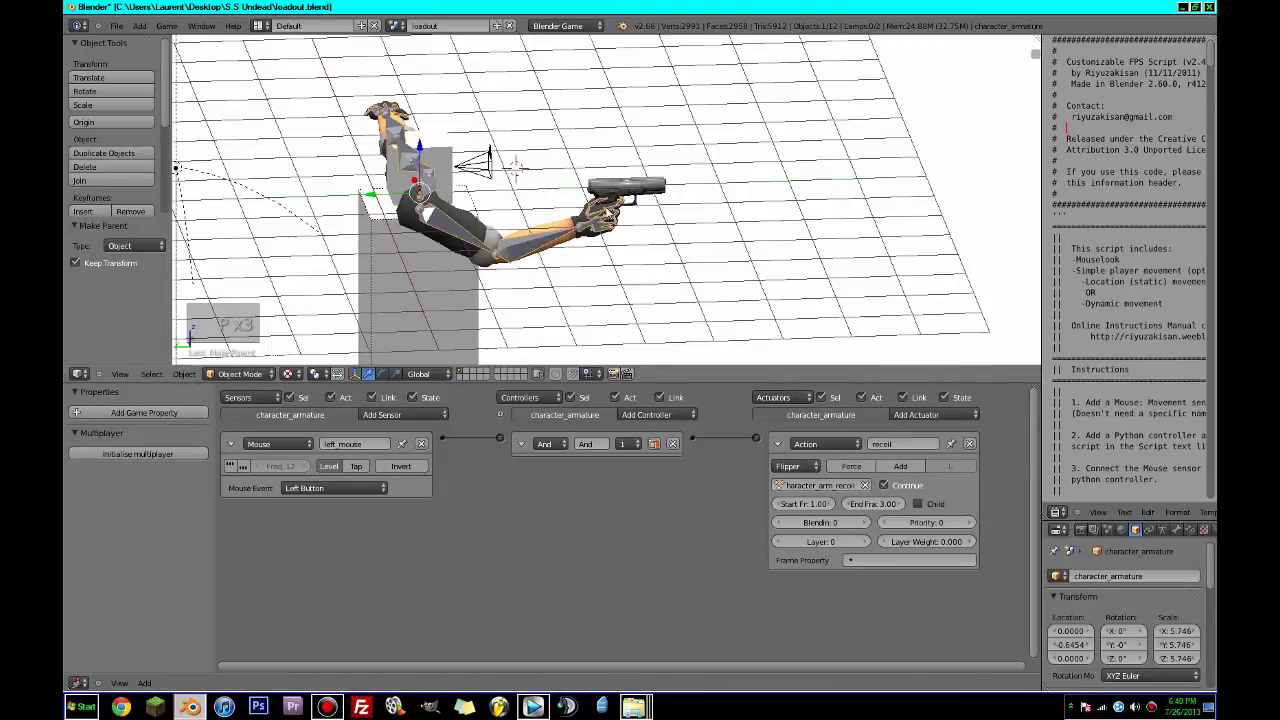
{"action": "left_click", "coordinate": [230, 466]}
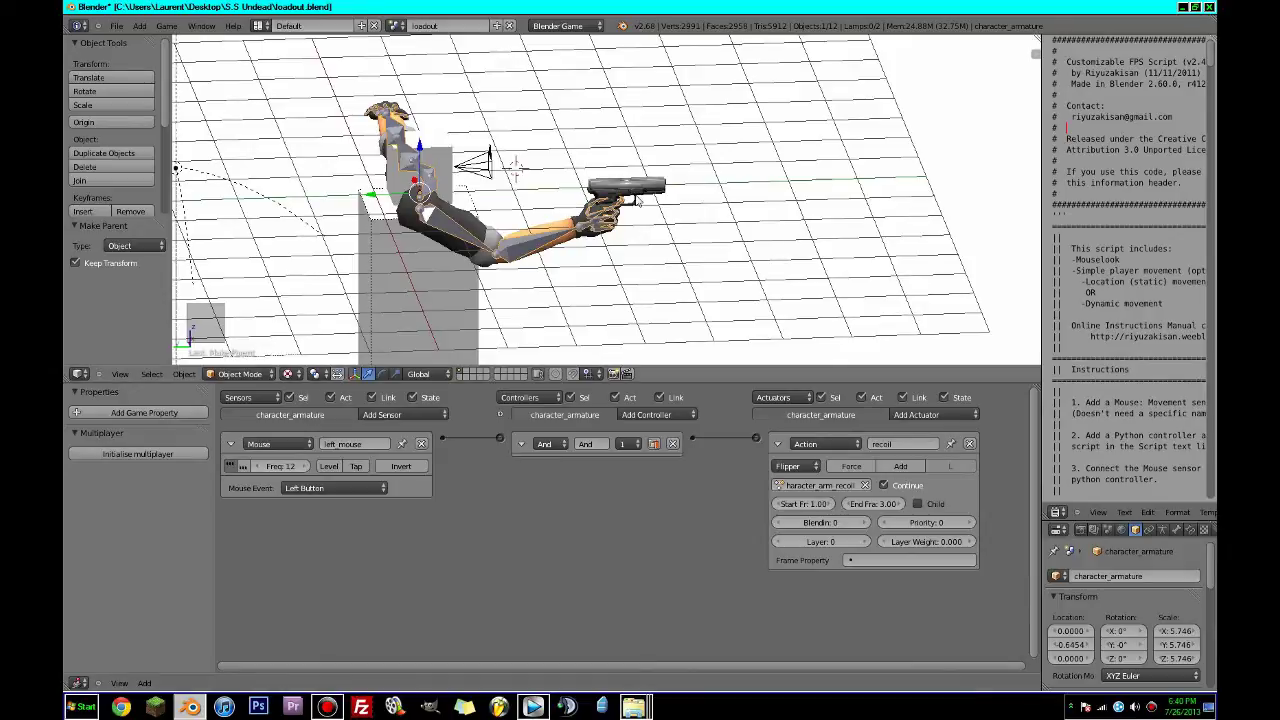
{"action": "key", "text": "p"}
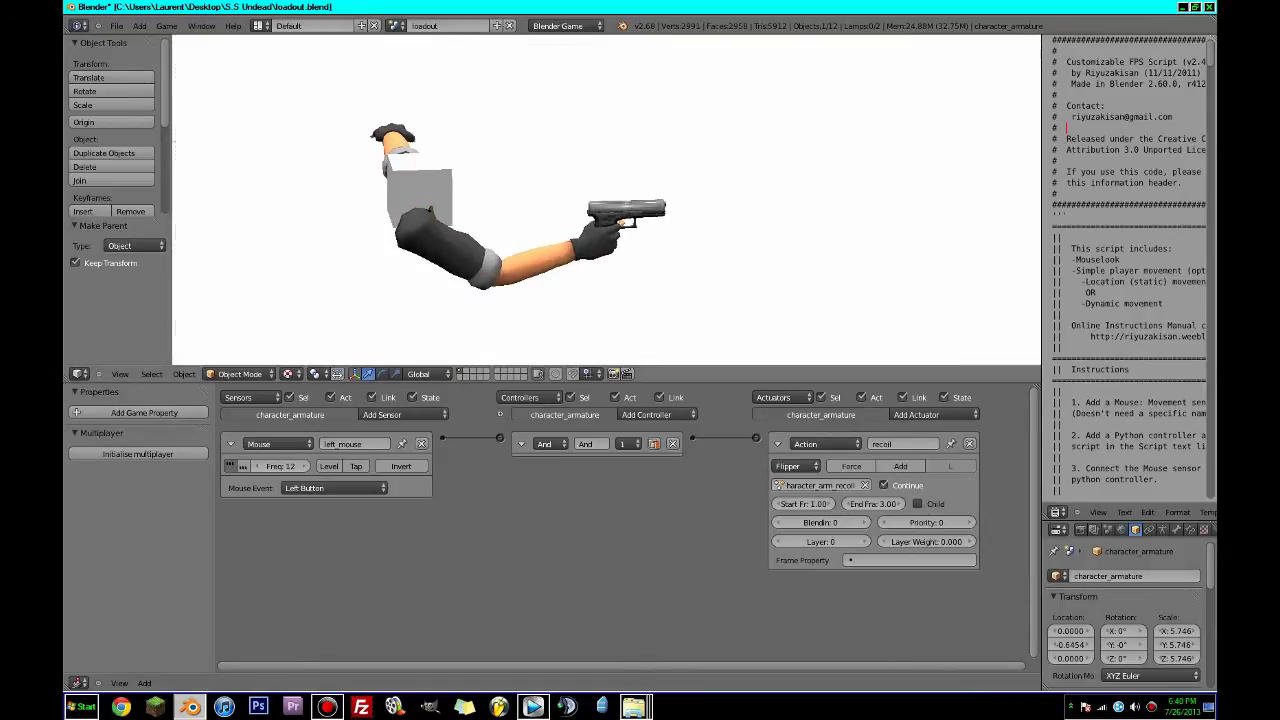
{"action": "key", "text": "Escape"}
{"action": "key", "text": "ctrl+s"}
Collapse the armature's recoil actuator, select the pistol's slide, and switch to the Animation layout in right side view.
{"action": "left_click", "coordinate": [611, 205]}
{"action": "scroll", "coordinate": [680, 237], "scroll_direction": "up", "scroll_amount": 7}
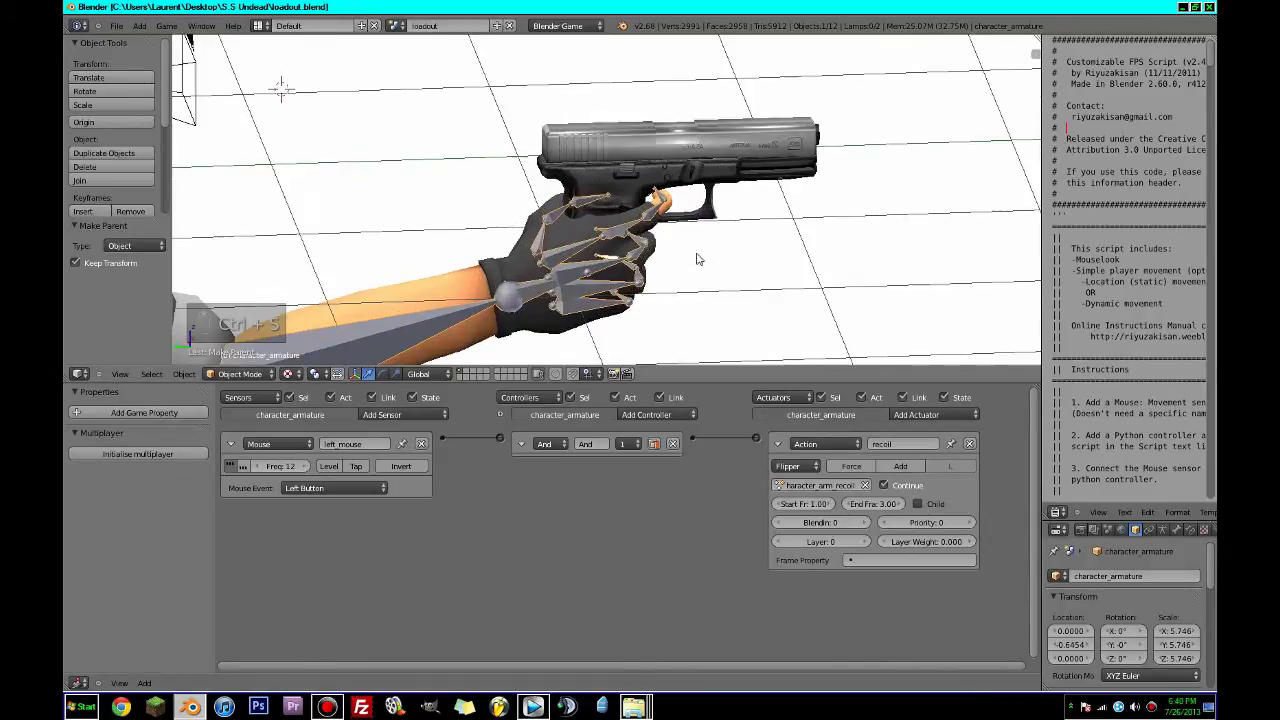
{"action": "left_click", "coordinate": [777, 443]}
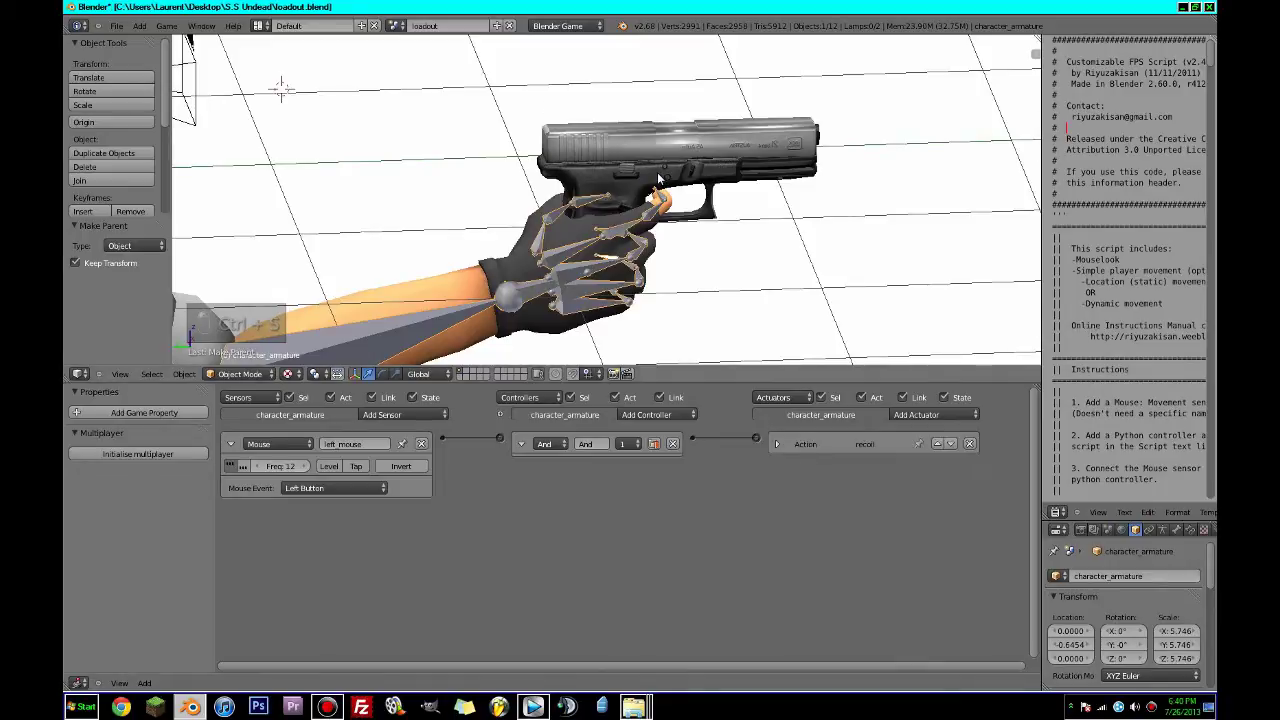
{"action": "right_click", "coordinate": [659, 177]}
{"action": "left_click", "coordinate": [290, 25]}
{"action": "left_click", "coordinate": [300, 58]}
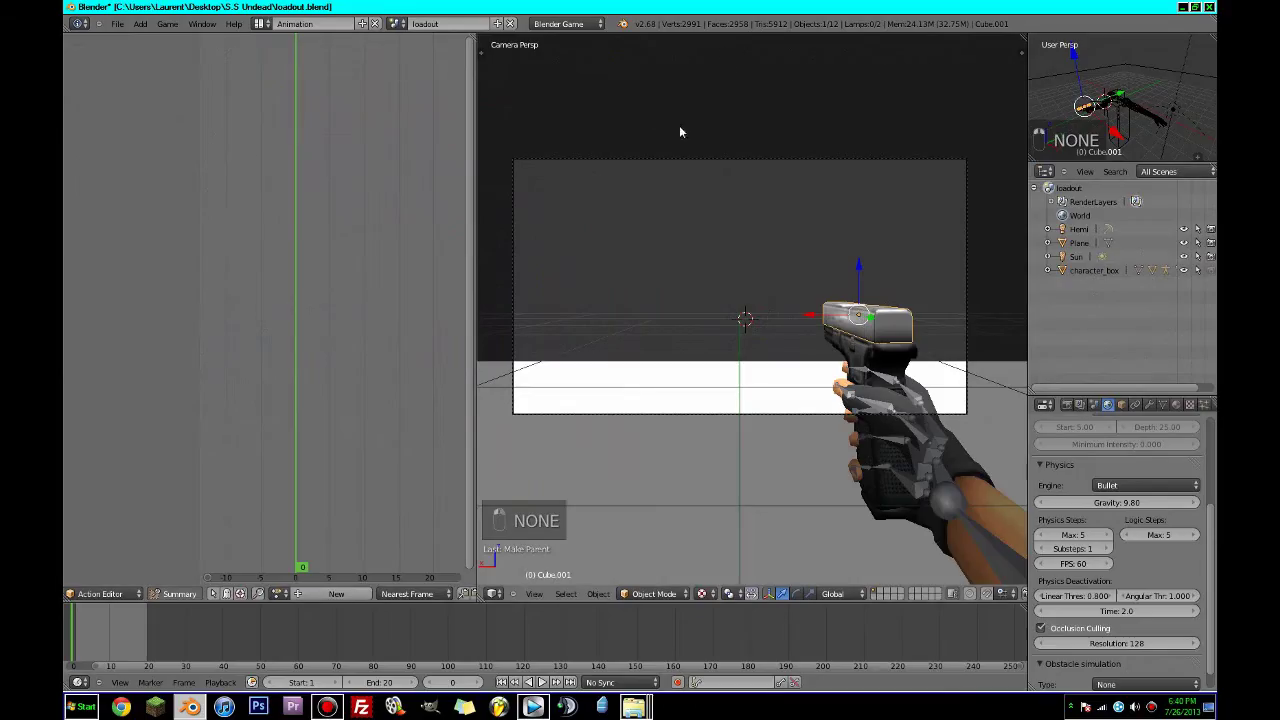
{"action": "key", "text": "KP_3"}
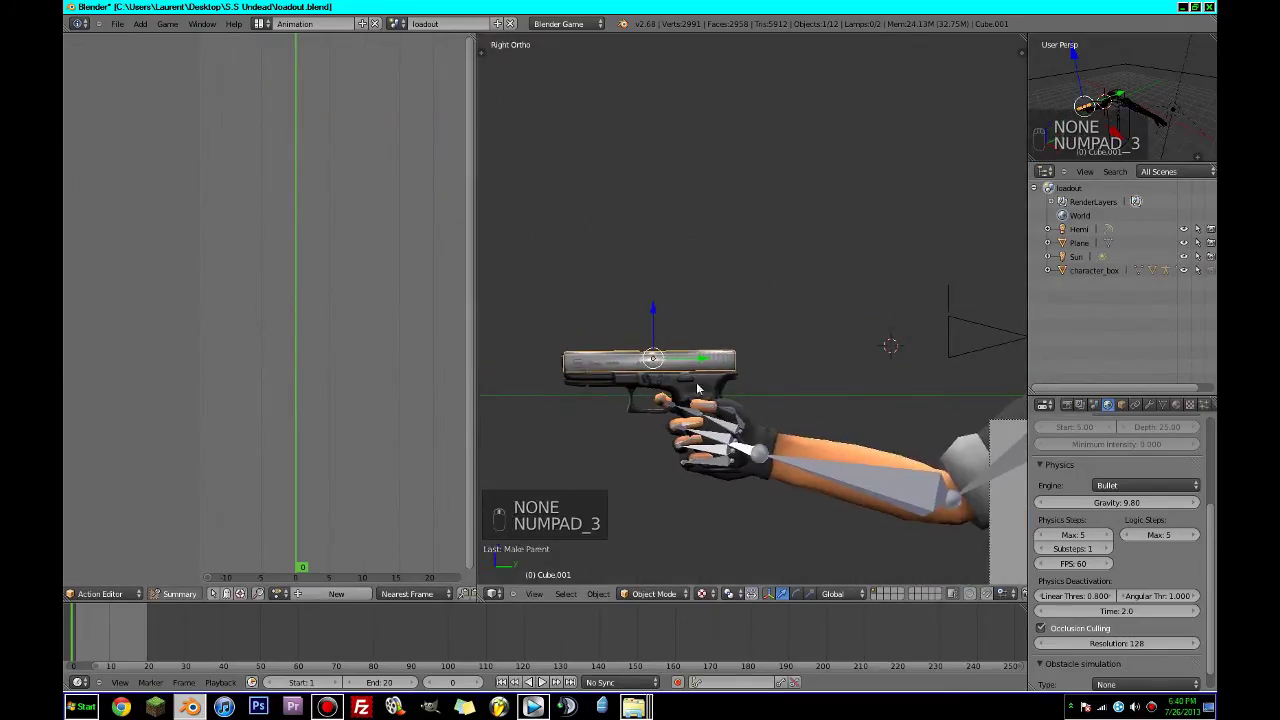
Go to frame 1, create an action named slide_recoil for the pistol's slide, and save the file.
{"action": "left_click", "coordinate": [474, 682]}
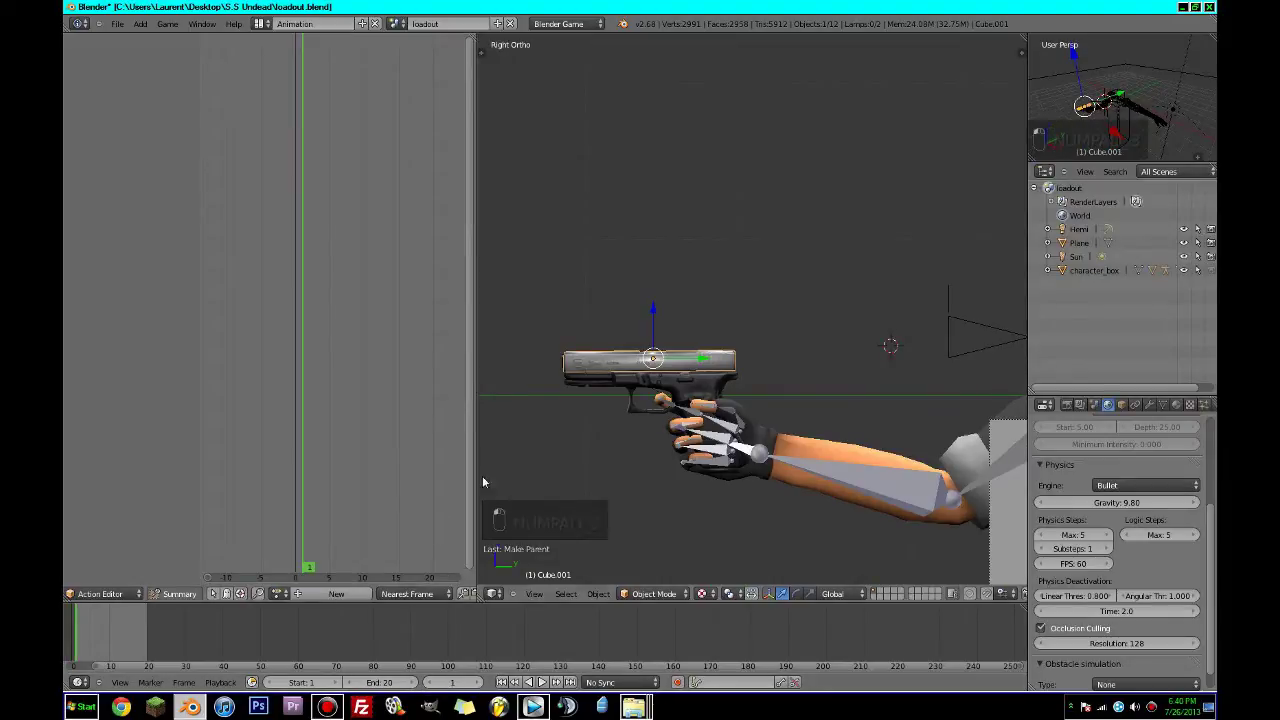
{"action": "left_click", "coordinate": [340, 594]}
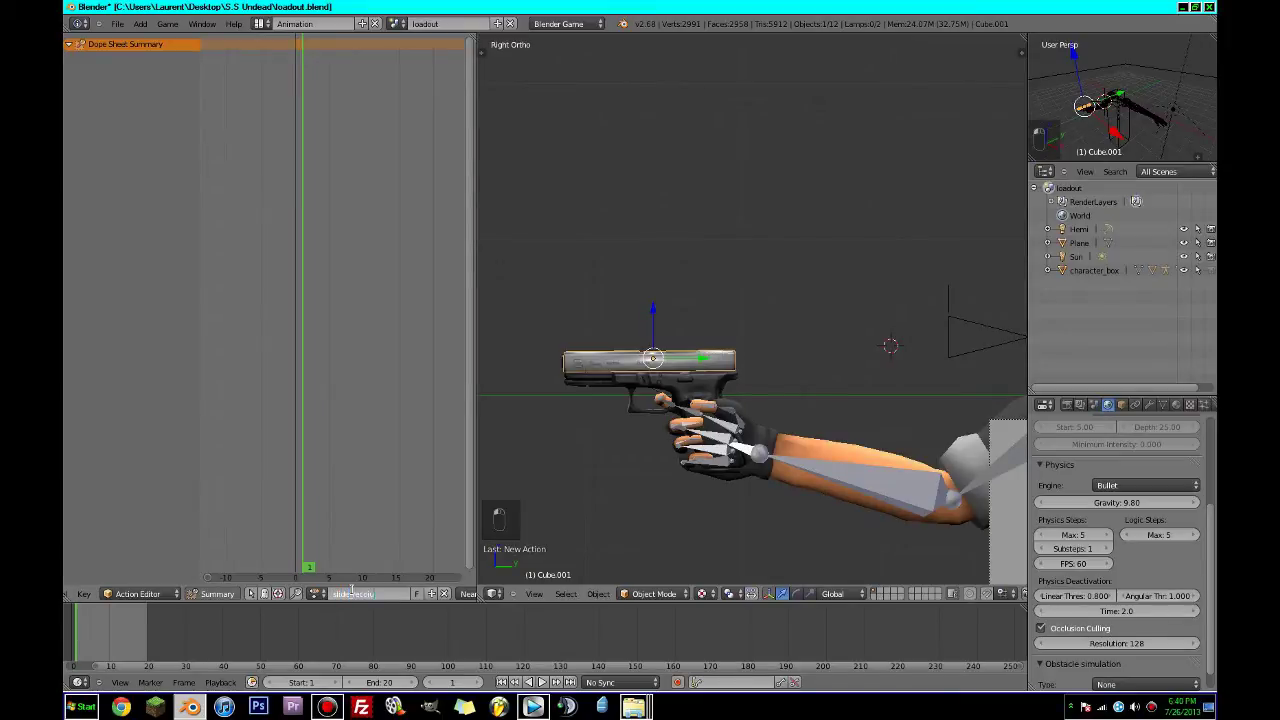
{"action": "key", "text": "ctrl+s"}
Insert a LocRotScale keyframe for the pistol's slide at frame 1.
{"action": "left_click", "coordinate": [642, 473]}
{"action": "scroll", "coordinate": [645, 480], "scroll_direction": "up", "scroll_amount": 2}
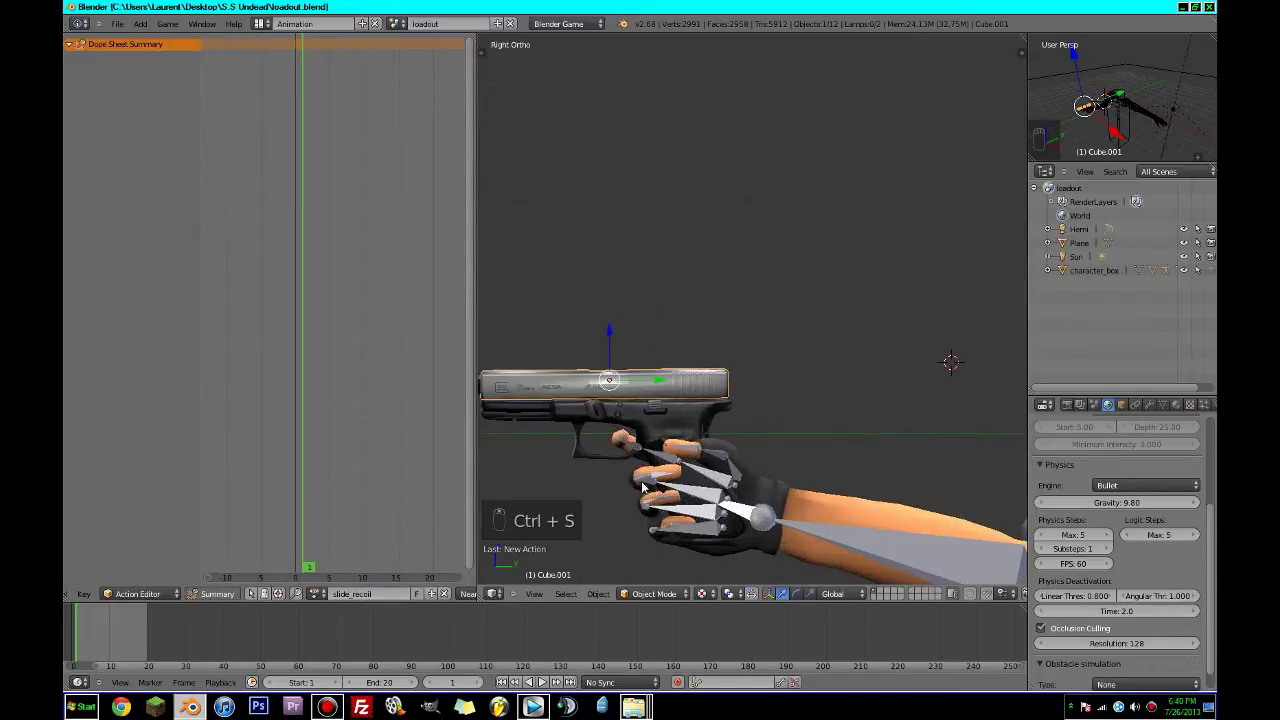
{"action": "key", "text": "i"}
{"action": "left_click", "coordinate": [648, 487]}
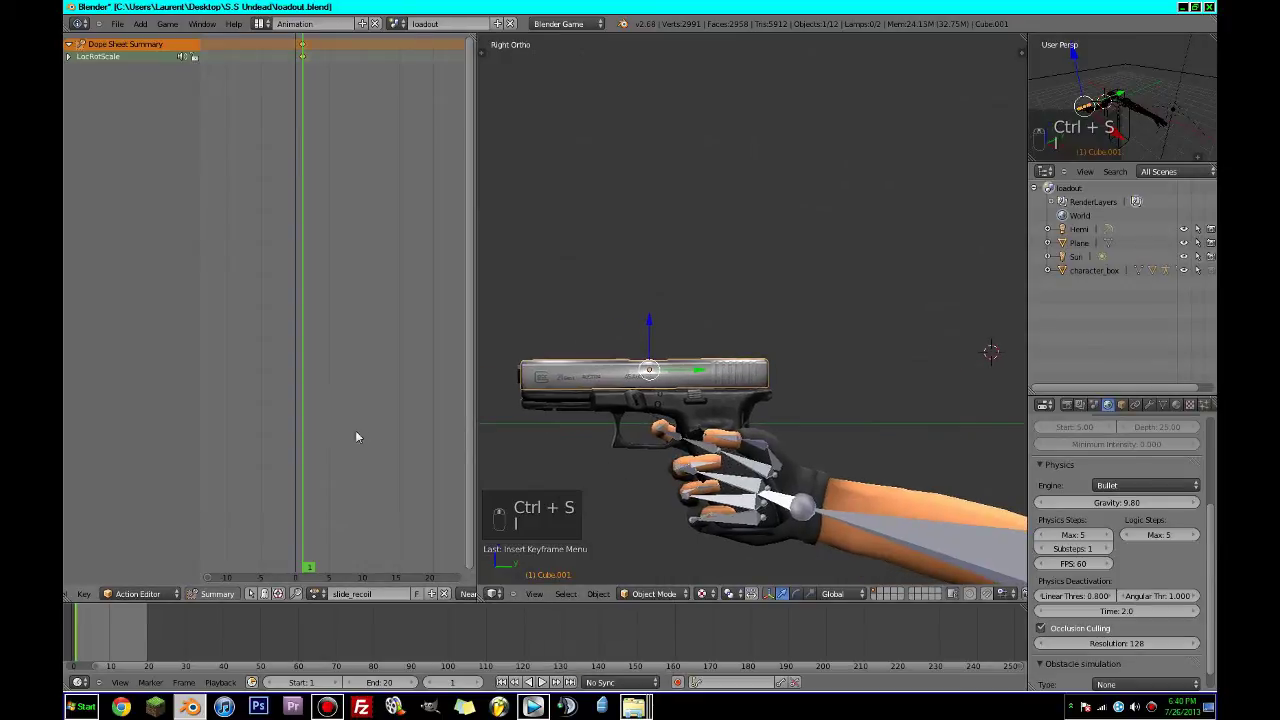
At frame 3, move the pistol's slide backward along the tilted gun frame and insert a LocRotScale keyframe.
{"action": "left_click", "coordinate": [478, 684]}
{"action": "left_click", "coordinate": [478, 684]}
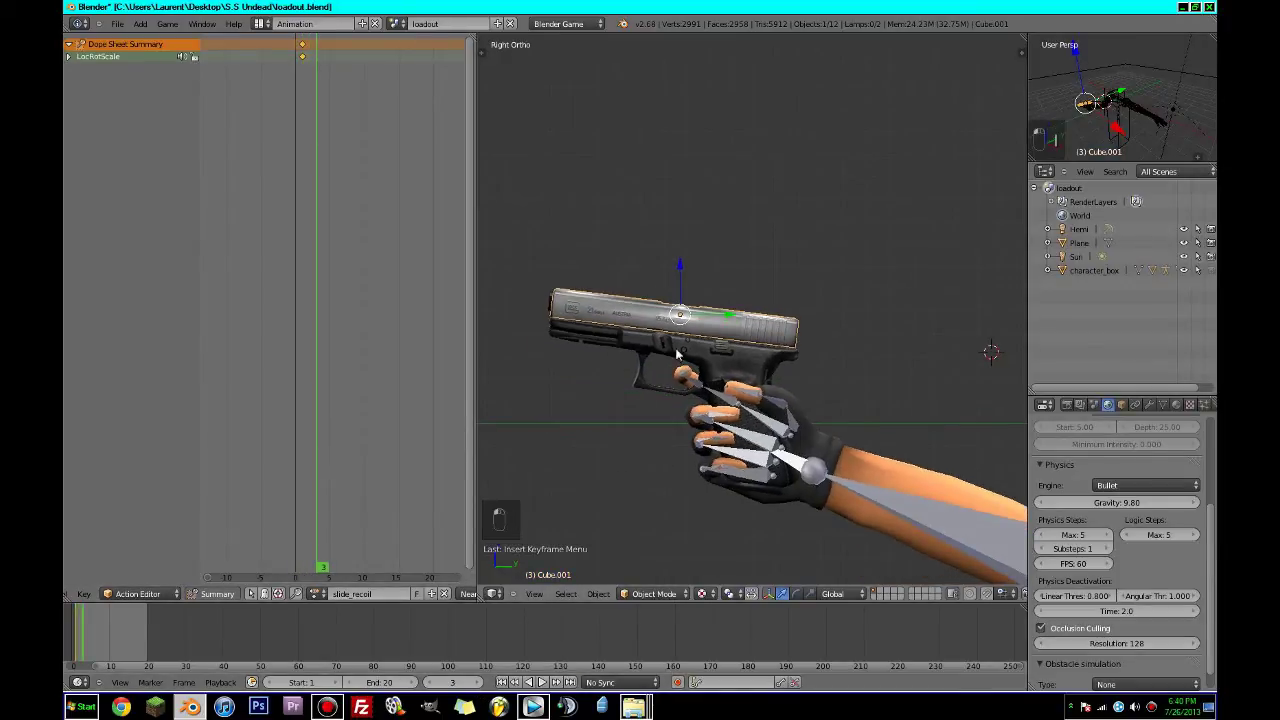
{"action": "key", "text": "g"}
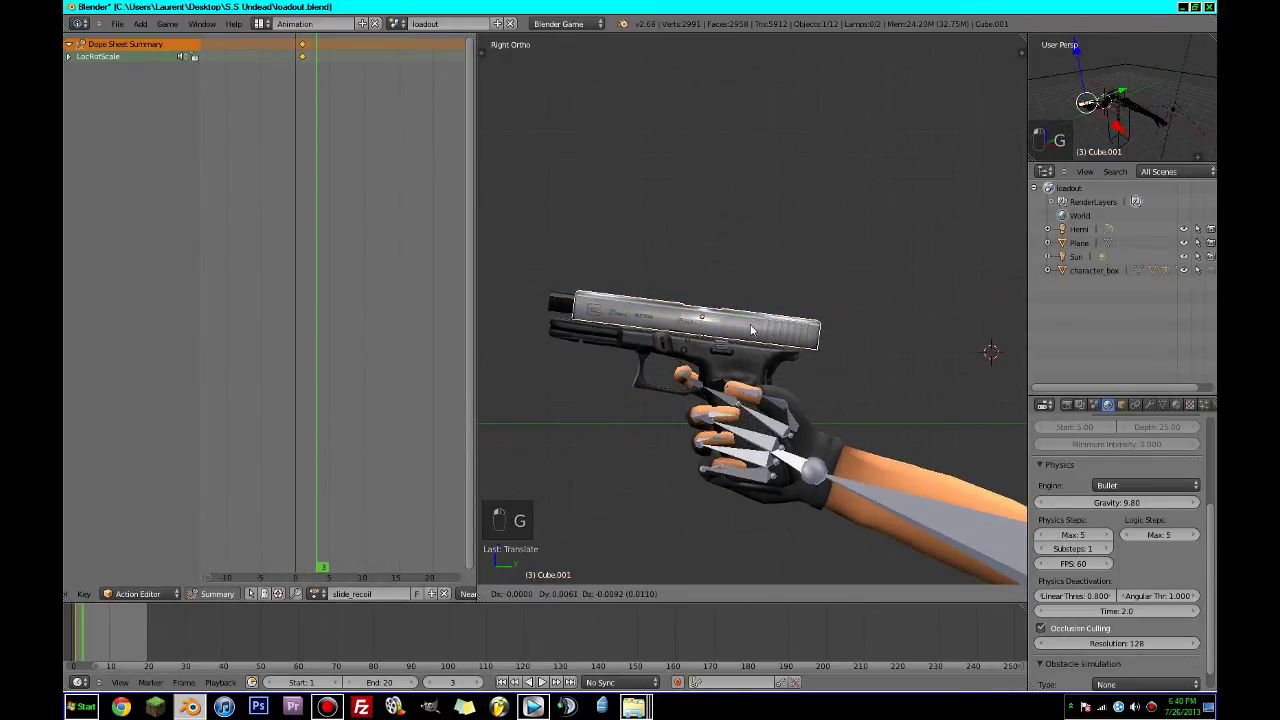
{"action": "left_click", "coordinate": [752, 324]}
{"action": "key", "text": "g"}
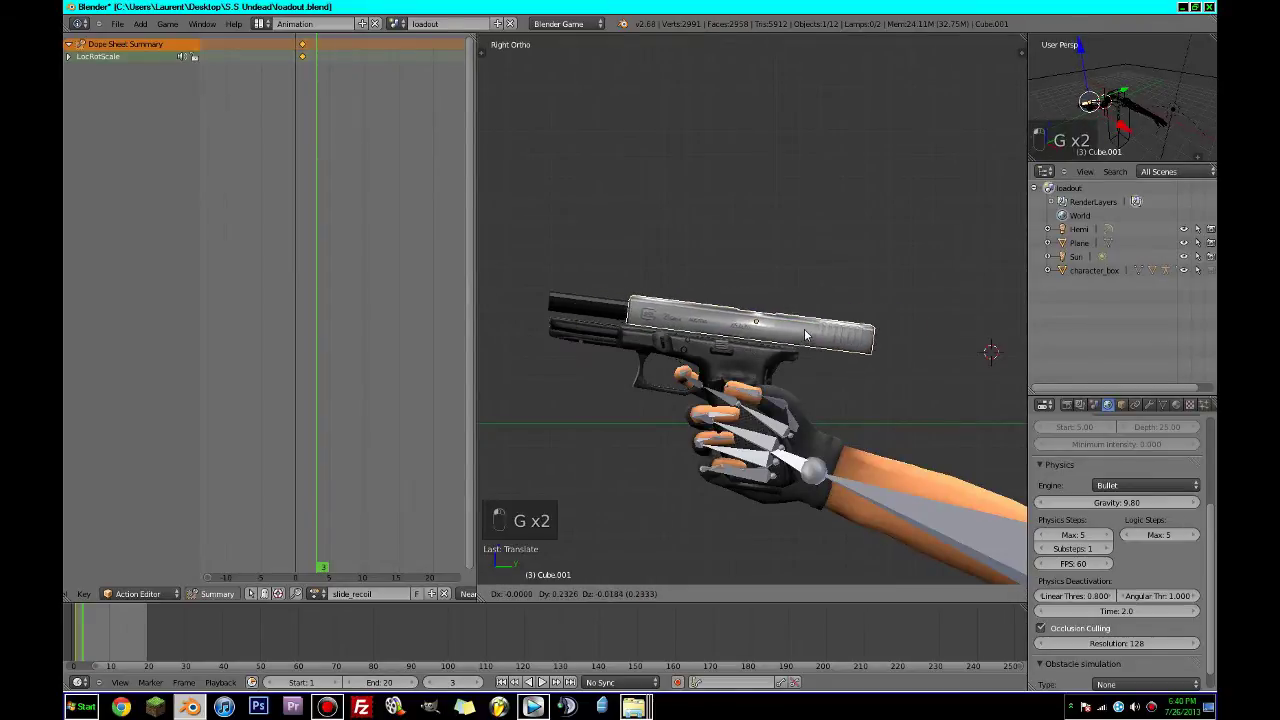
{"action": "left_click", "coordinate": [795, 336]}
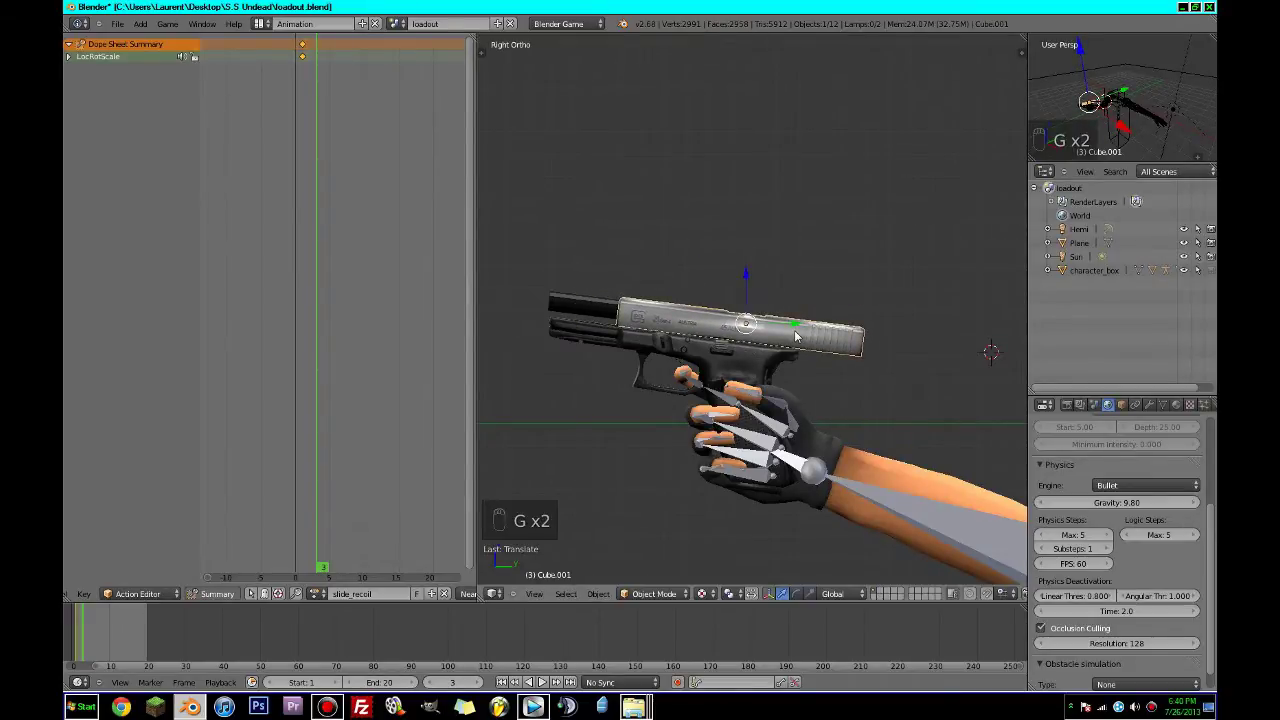
{"action": "key", "text": "i"}
{"action": "left_click", "coordinate": [762, 379]}
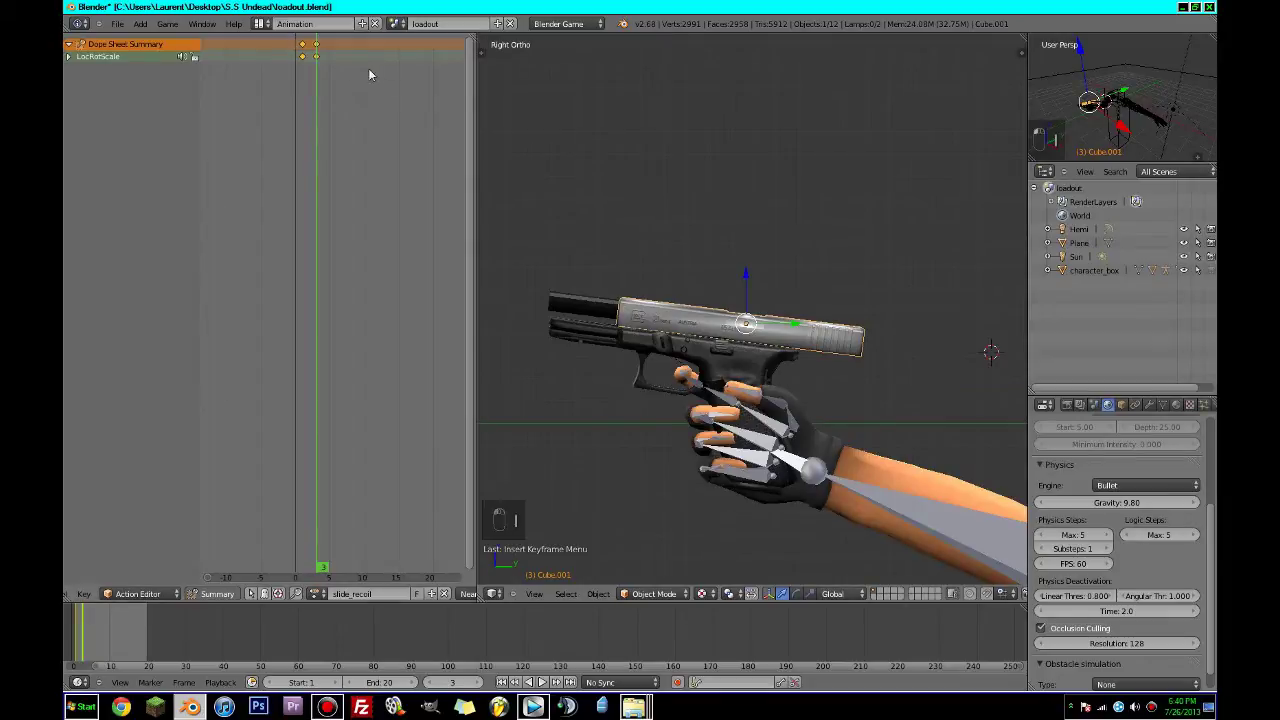
Return to frame 0 and the Default layout, and rename the Cube.001 object on the pistol as slide.
{"action": "left_click_drag", "start_coordinate": [315, 267], "coordinate": [261, 265]}
{"action": "left_click", "coordinate": [262, 24]}
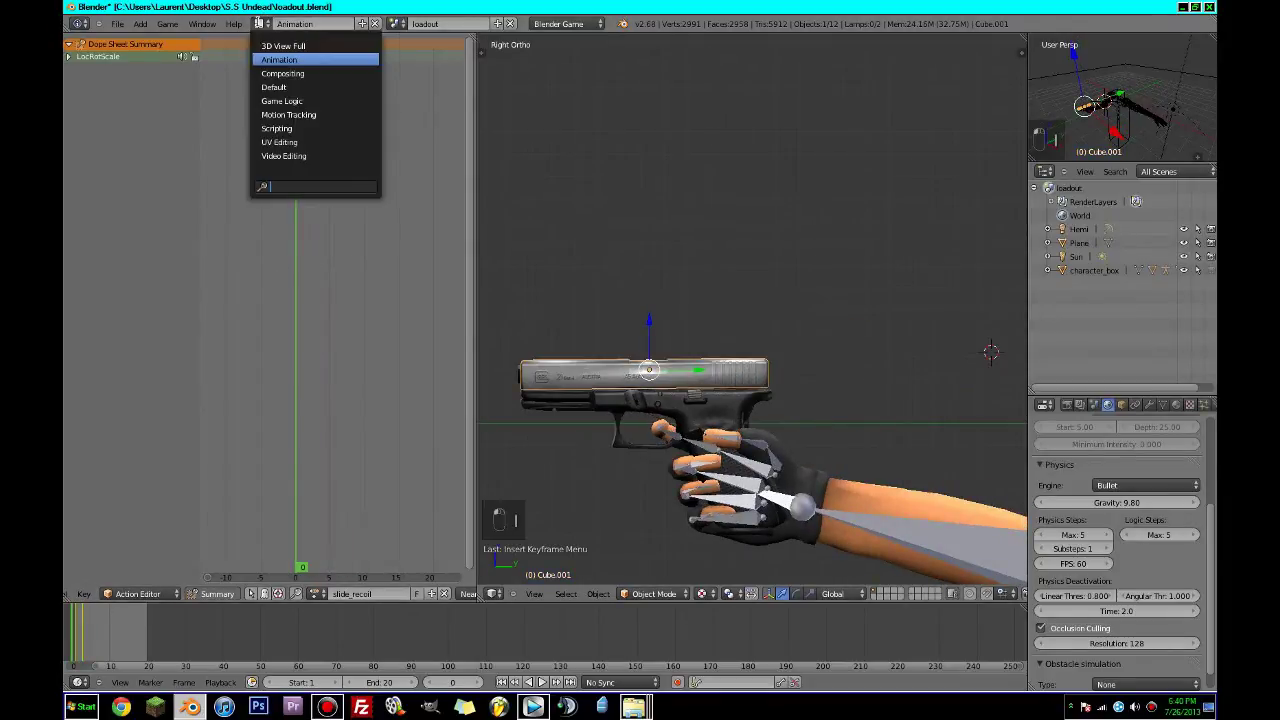
{"action": "left_click", "coordinate": [275, 88]}
{"action": "middle_click_drag", "start_coordinate": [622, 241], "coordinate": [678, 276], "text": "shift"}
{"action": "right_click", "coordinate": [606, 322]}
{"action": "right_click", "coordinate": [696, 152]}
{"action": "right_click", "coordinate": [872, 245]}
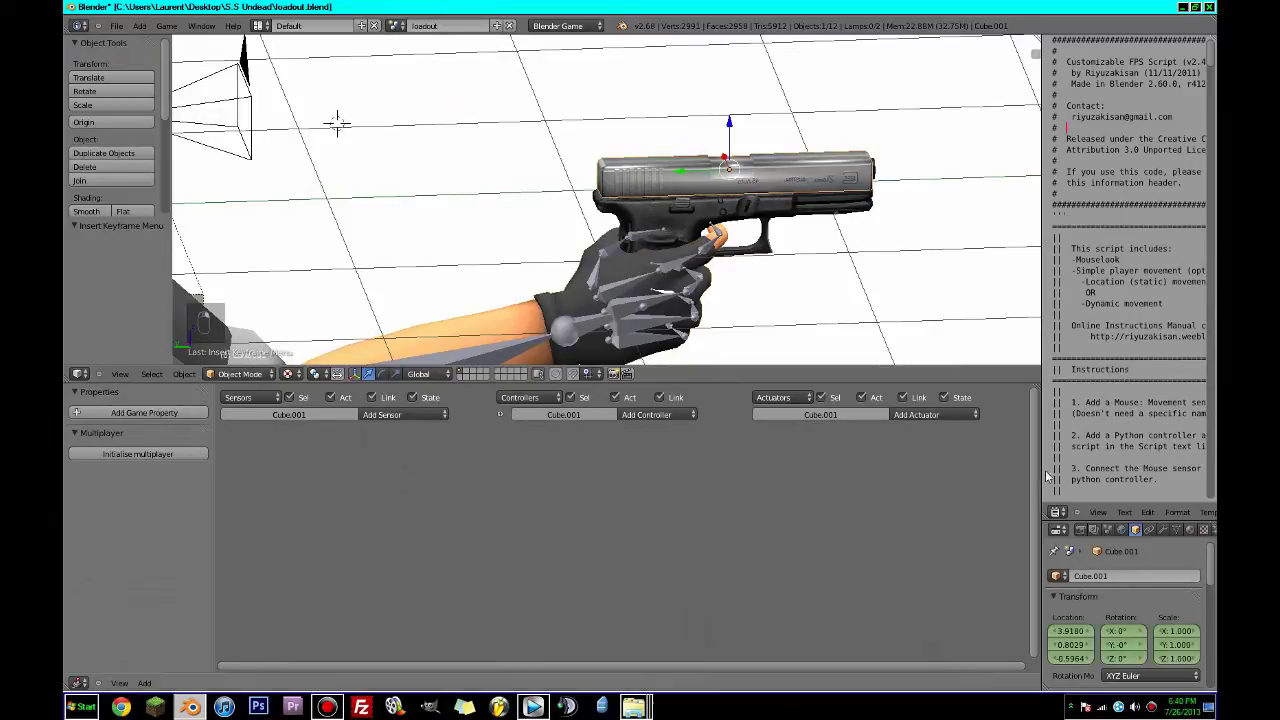
{"action": "left_click", "coordinate": [1095, 578]}
{"action": "type", "text": "slide"}
{"action": "key", "text": "Return"}
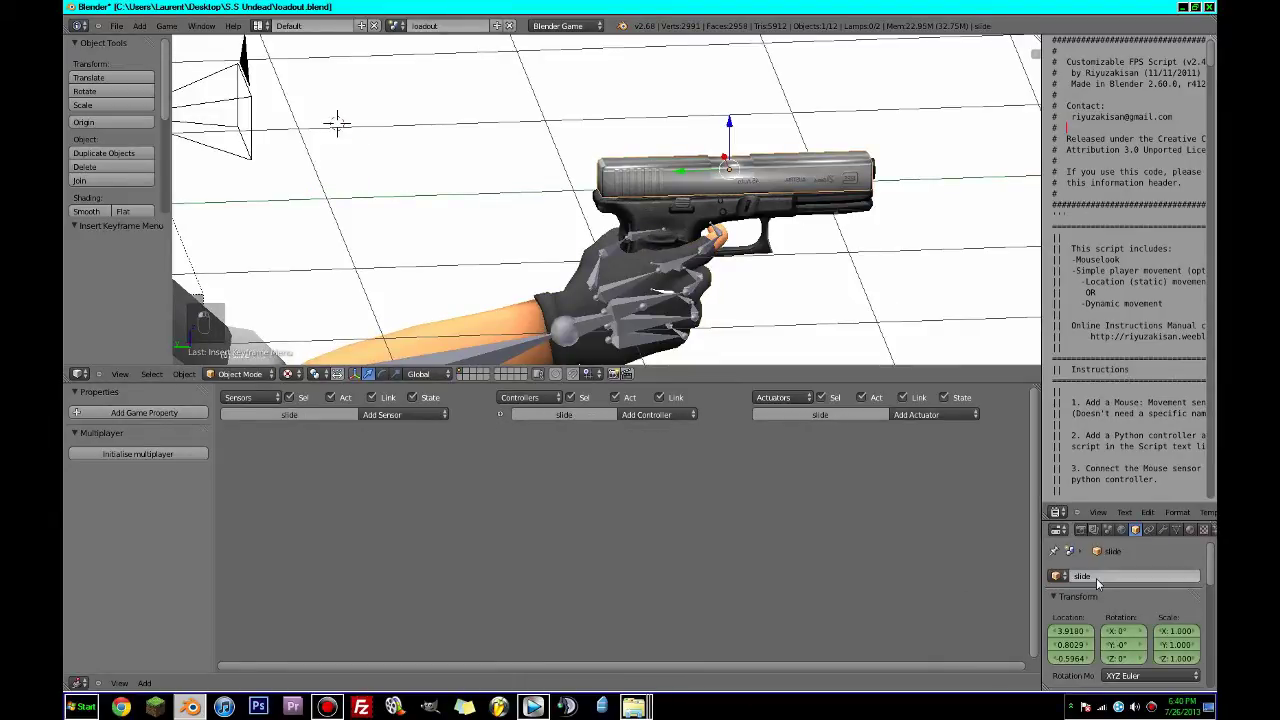
Check the object names of the pistol's handle and barrel using wireframe display, and restore the textured viewport shading.
{"action": "right_click", "coordinate": [763, 221]}
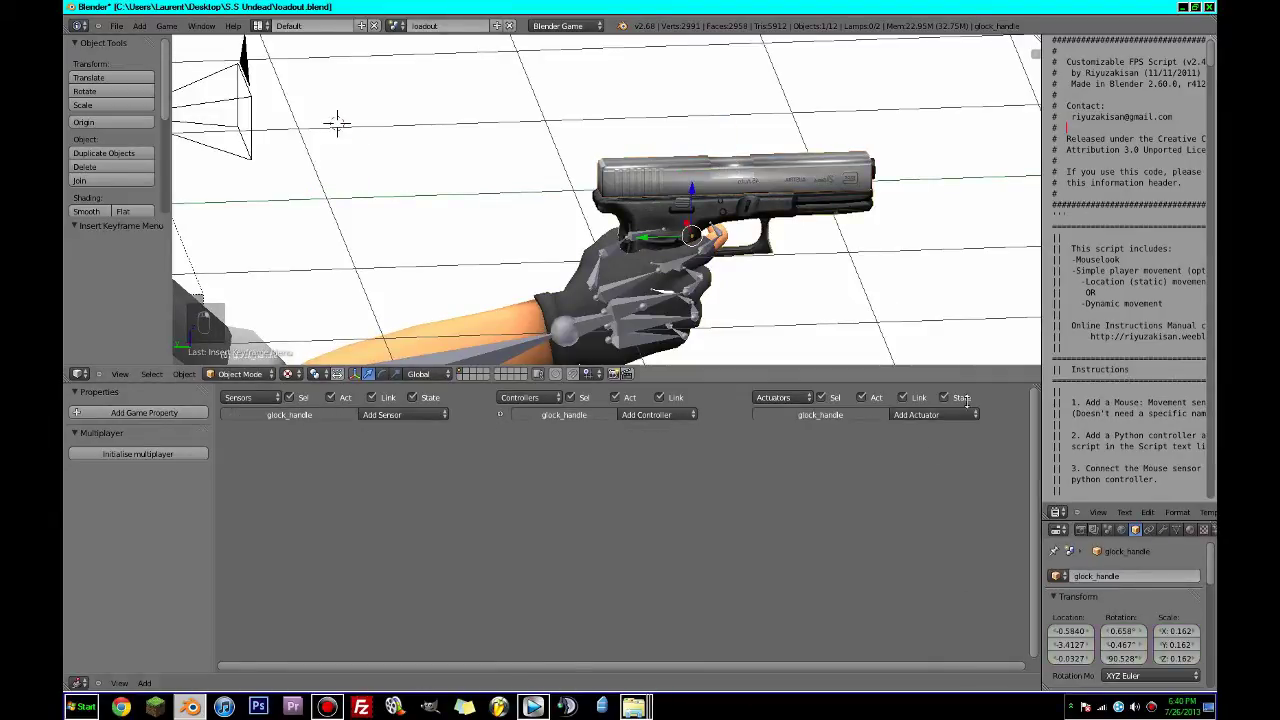
{"action": "right_click", "coordinate": [876, 173]}
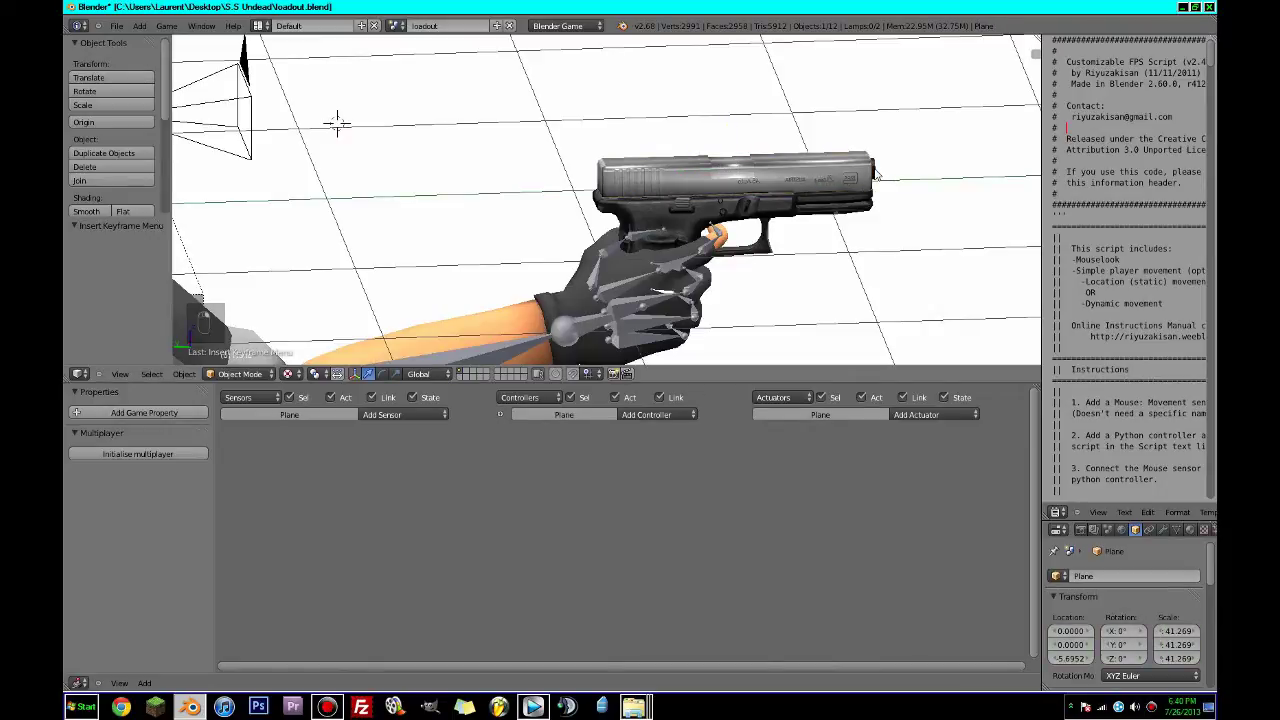
{"action": "right_click", "coordinate": [876, 176]}
{"action": "key", "text": "z"}
{"action": "right_click", "coordinate": [884, 195]}
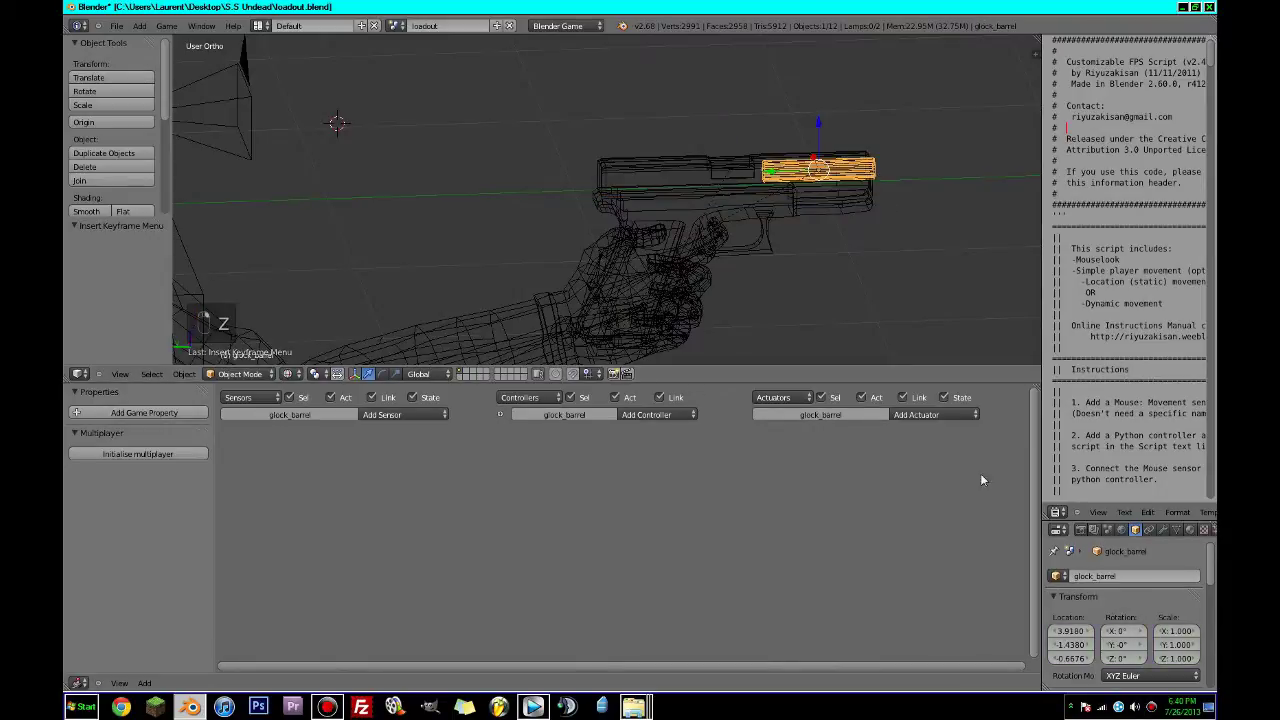
{"action": "right_click", "coordinate": [688, 240]}
{"action": "key", "text": "z"}
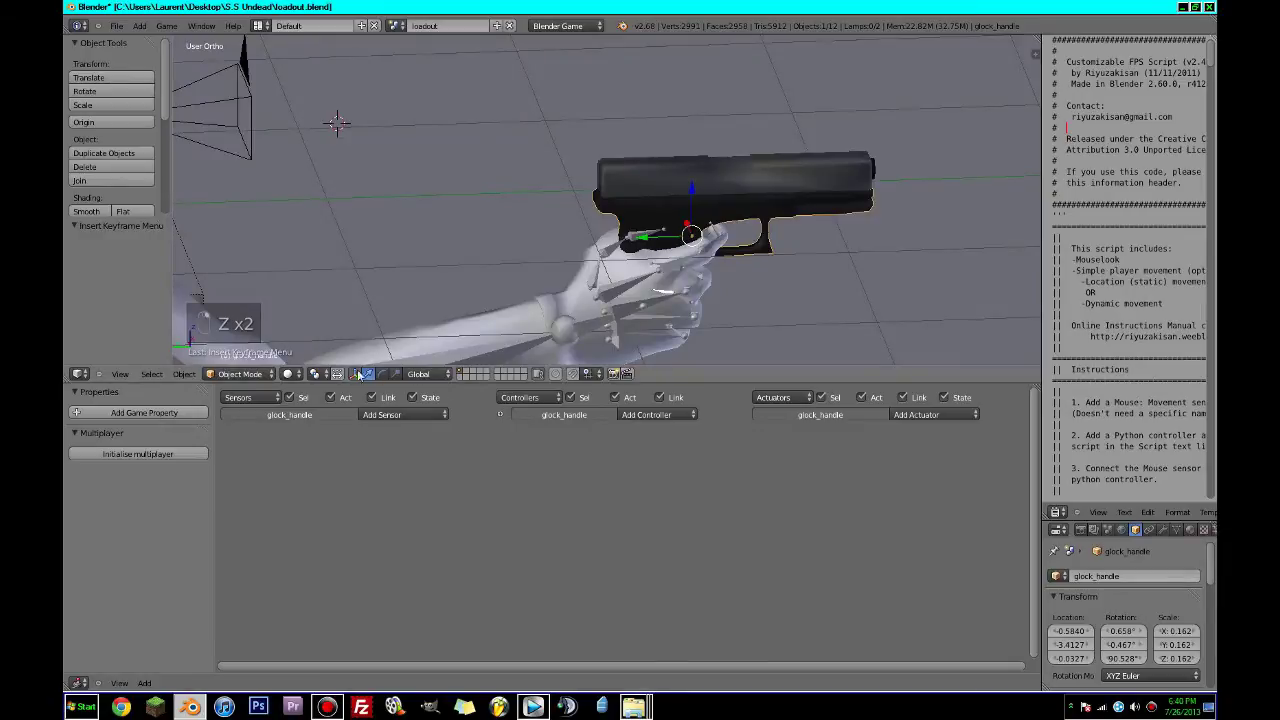
{"action": "left_click", "coordinate": [315, 374]}
{"action": "left_click", "coordinate": [288, 374]}
{"action": "left_click", "coordinate": [290, 376]}
{"action": "left_click", "coordinate": [313, 315]}
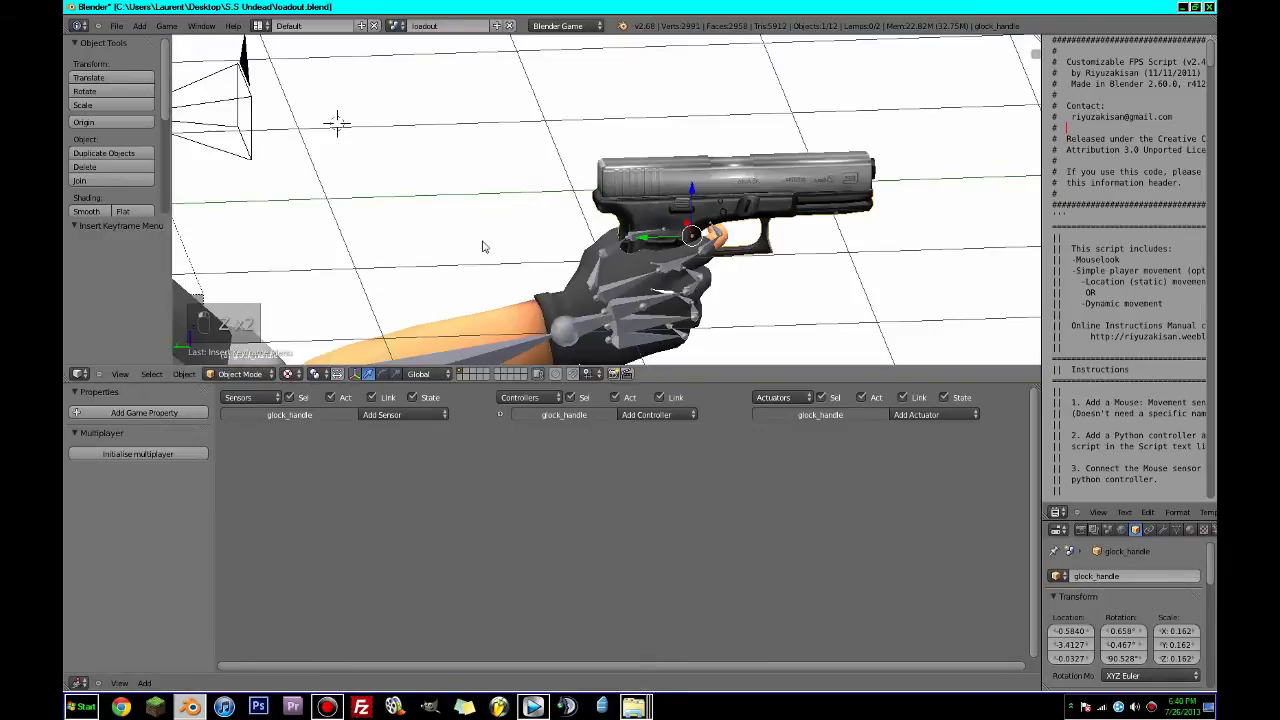
Select the character armature together with the slide to show both objects' logic, and collapse the left_mouse sensor.
{"action": "middle_click_drag", "start_coordinate": [634, 300], "coordinate": [642, 241], "text": "shift"}
{"action": "right_click", "coordinate": [622, 252]}
{"action": "right_click", "coordinate": [570, 272]}
{"action": "right_click", "coordinate": [659, 130], "text": "shift"}
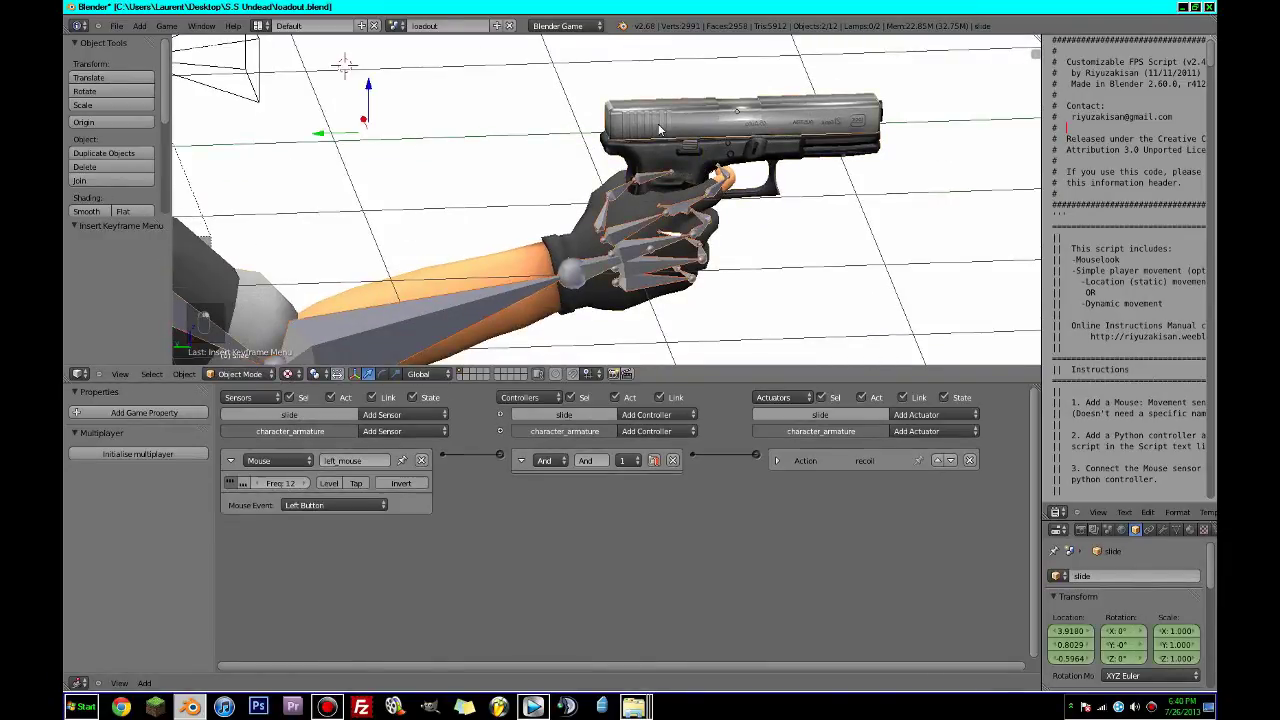
{"action": "left_click", "coordinate": [231, 461]}
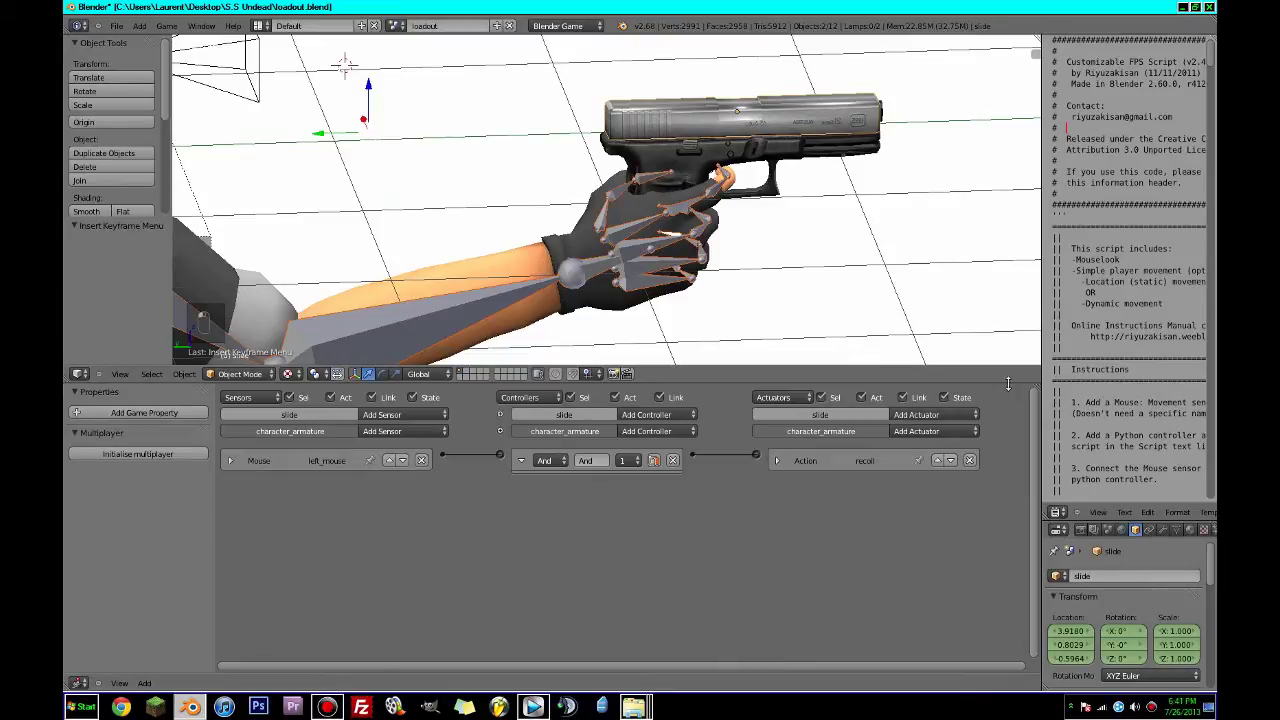
Add an Action actuator named recoil to the slide, playing slide_recoil as Flipper from frame 1 to 3.
{"action": "left_click", "coordinate": [955, 414]}
{"action": "left_click", "coordinate": [898, 443]}
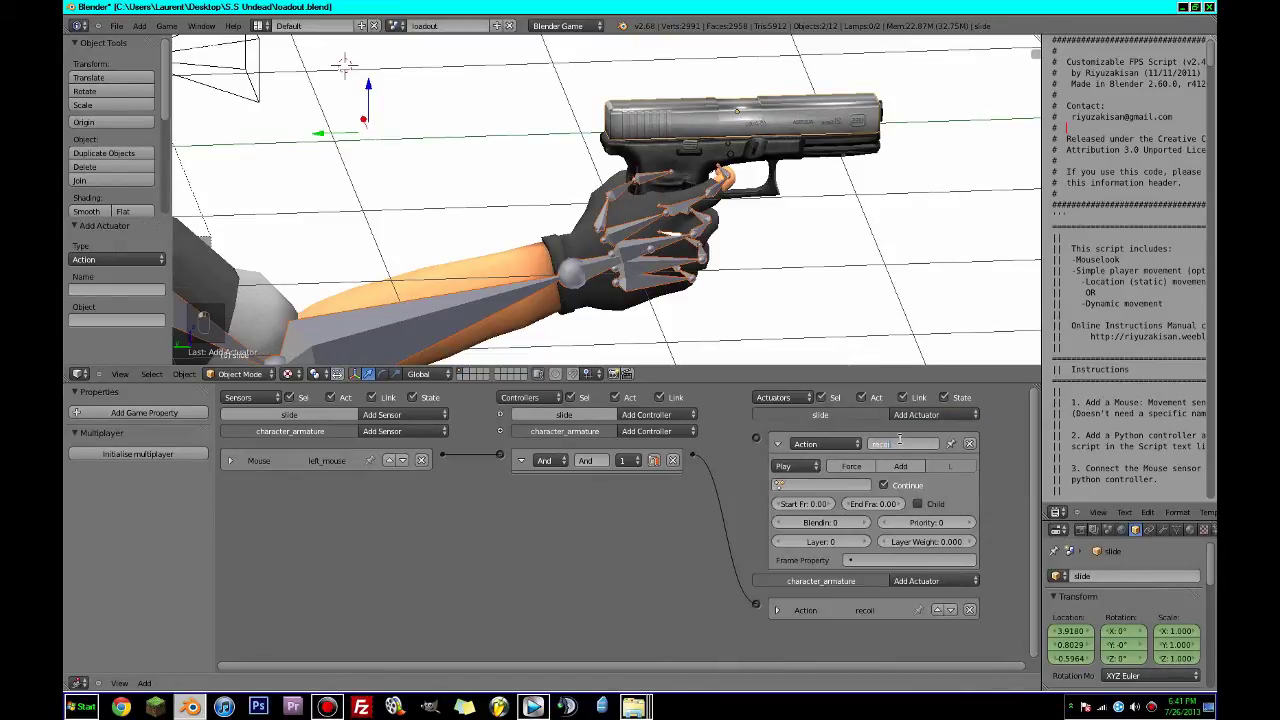
{"action": "type", "text": "recoil"}
{"action": "key", "text": "Return"}
{"action": "left_click", "coordinate": [805, 485]}
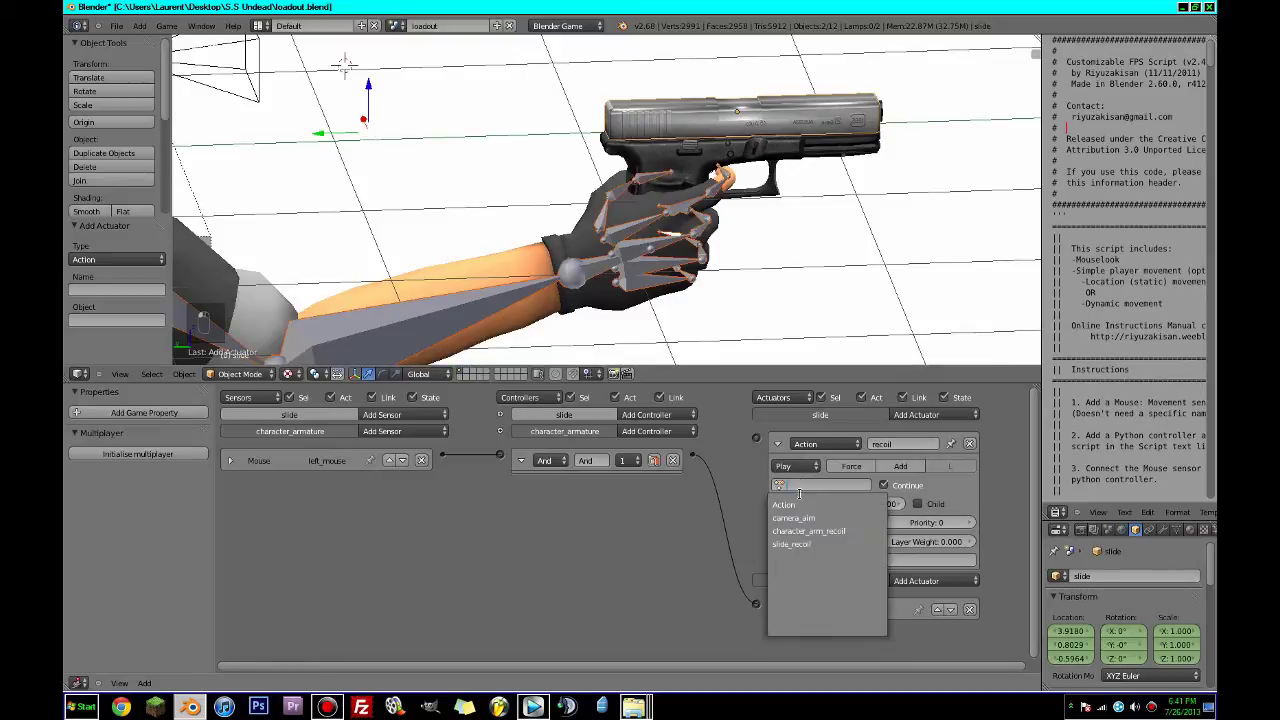
{"action": "left_click", "coordinate": [793, 544]}
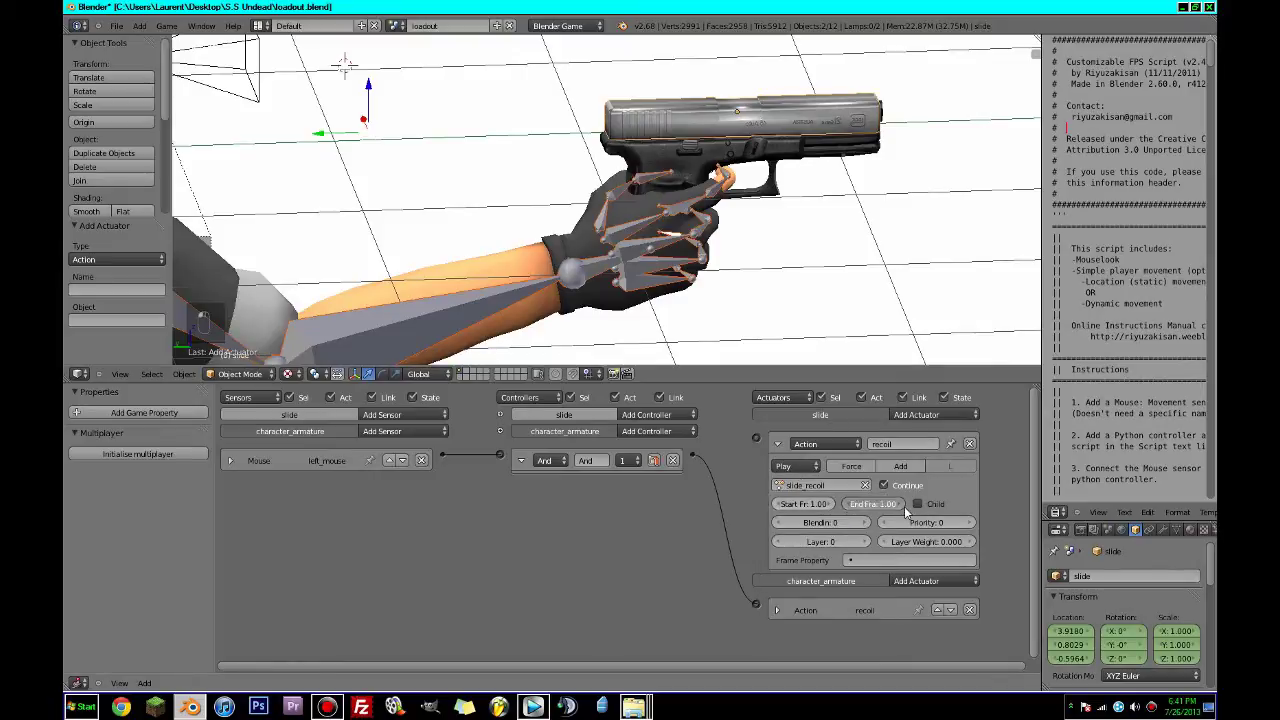
{"action": "left_click", "coordinate": [777, 444]}
{"action": "left_click", "coordinate": [777, 444]}
{"action": "left_click", "coordinate": [795, 466]}
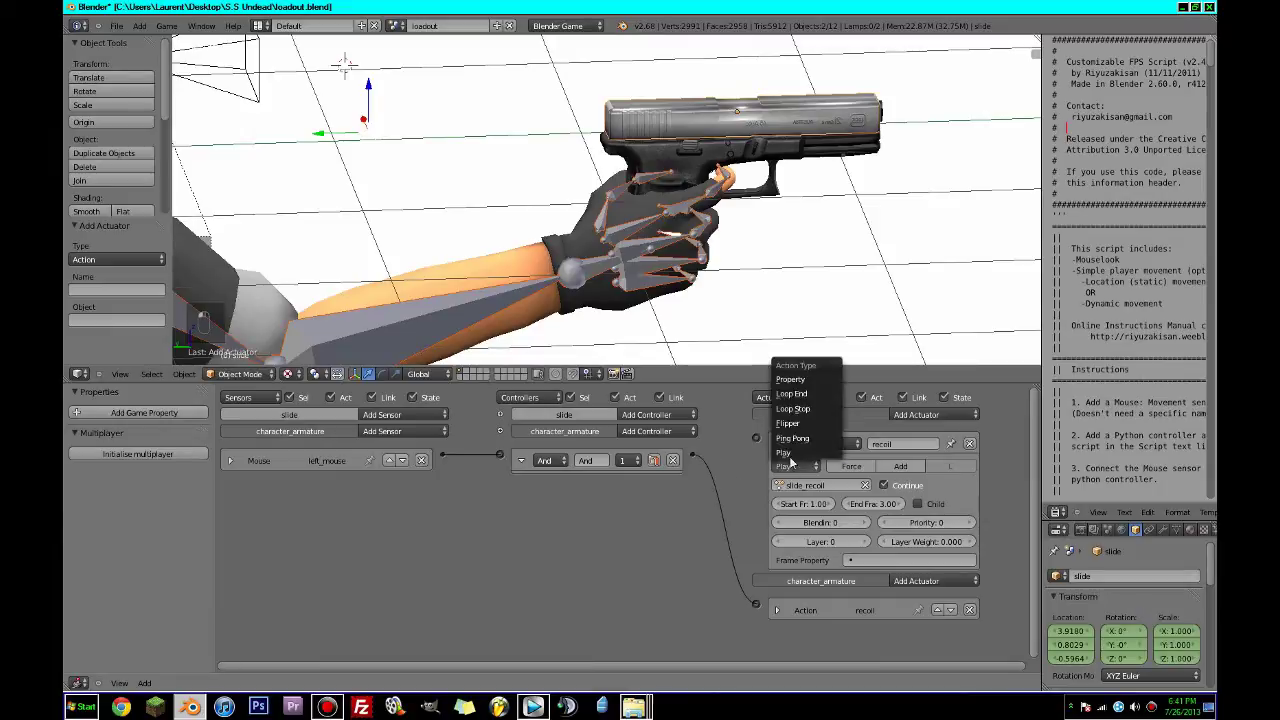
{"action": "left_click", "coordinate": [800, 416]}
Check the armature's recoil actuator, link its And controller to the slide's recoil actuator, and collapse the logic bricks.
{"action": "left_click", "coordinate": [777, 610]}
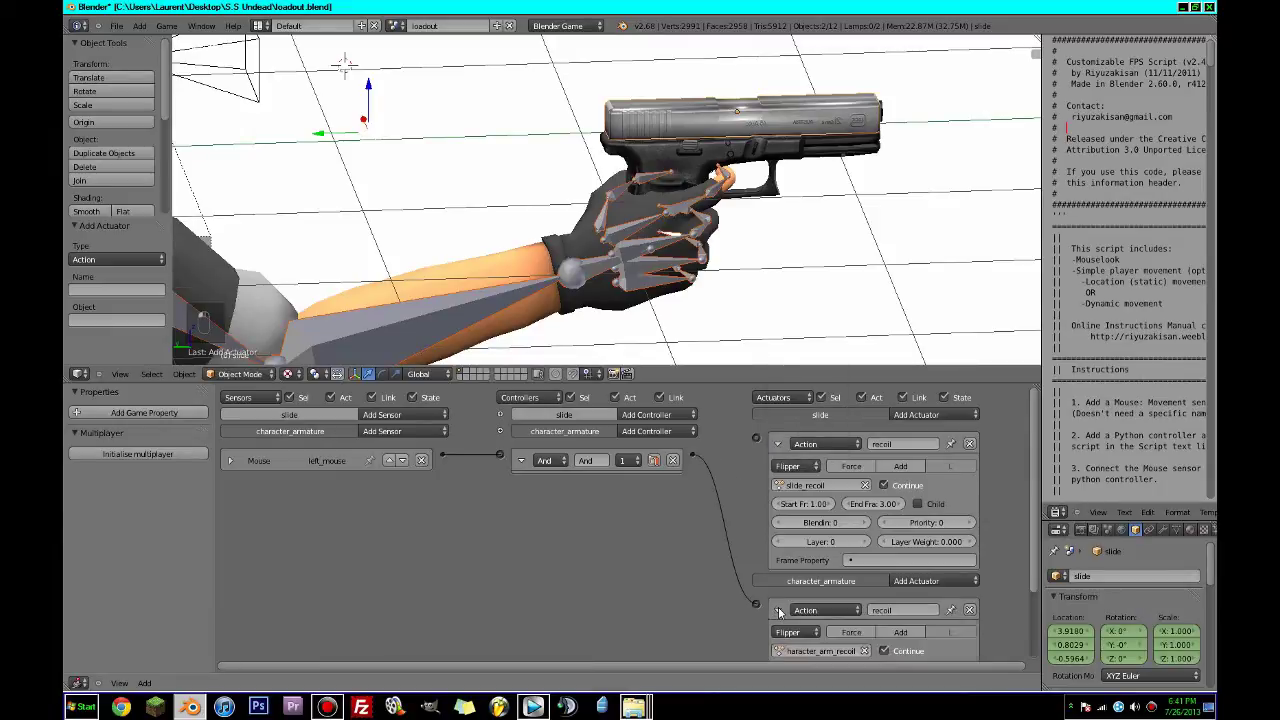
{"action": "left_click", "coordinate": [777, 610]}
{"action": "left_click", "coordinate": [777, 444]}
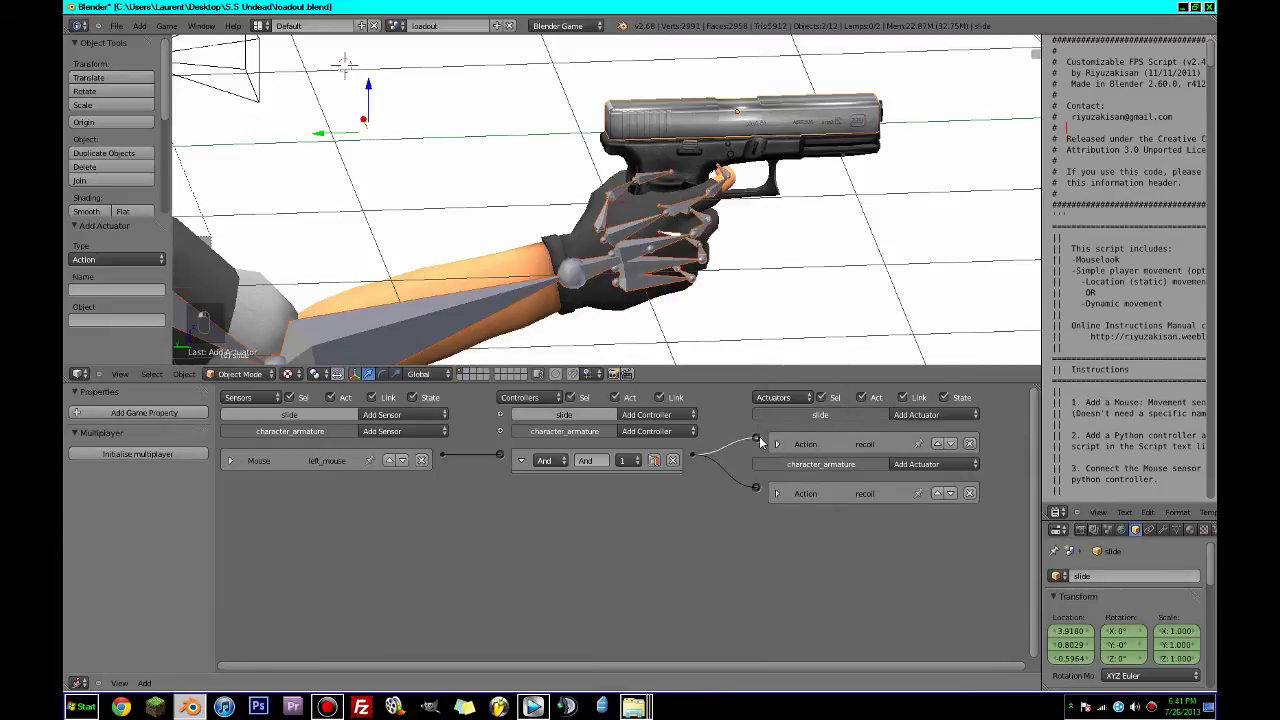
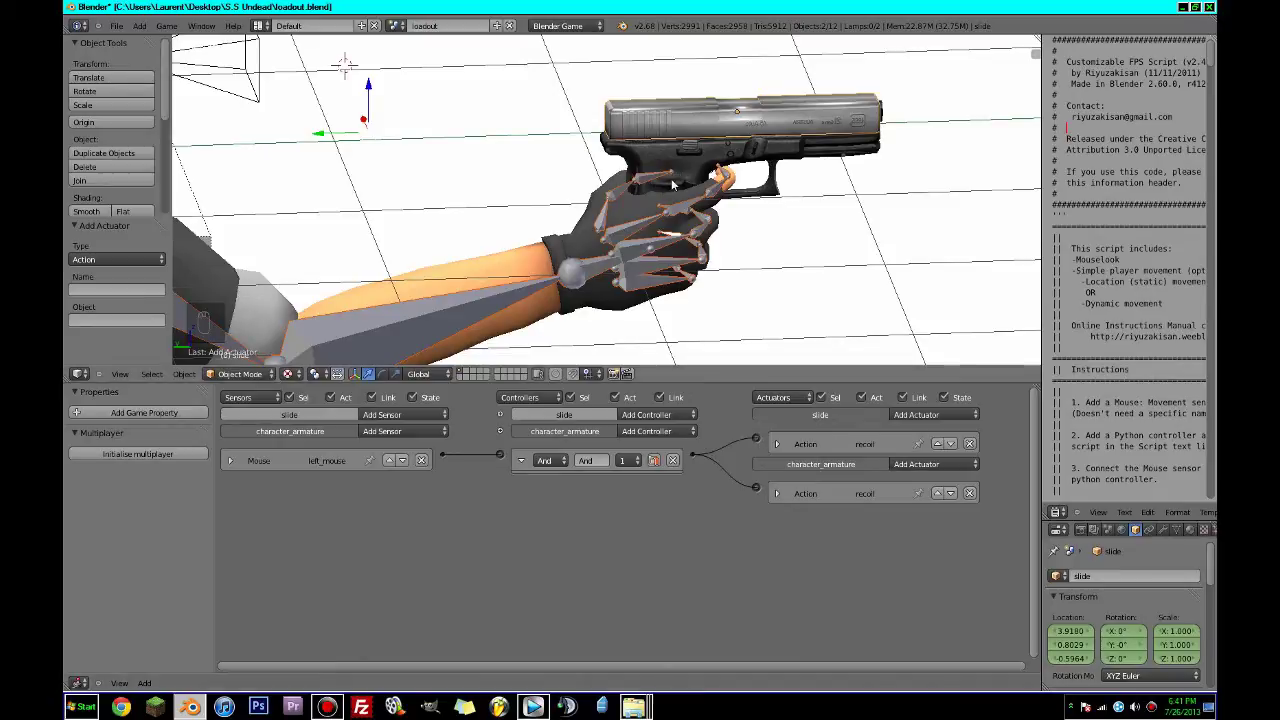
{"action": "left_click", "coordinate": [520, 460]}
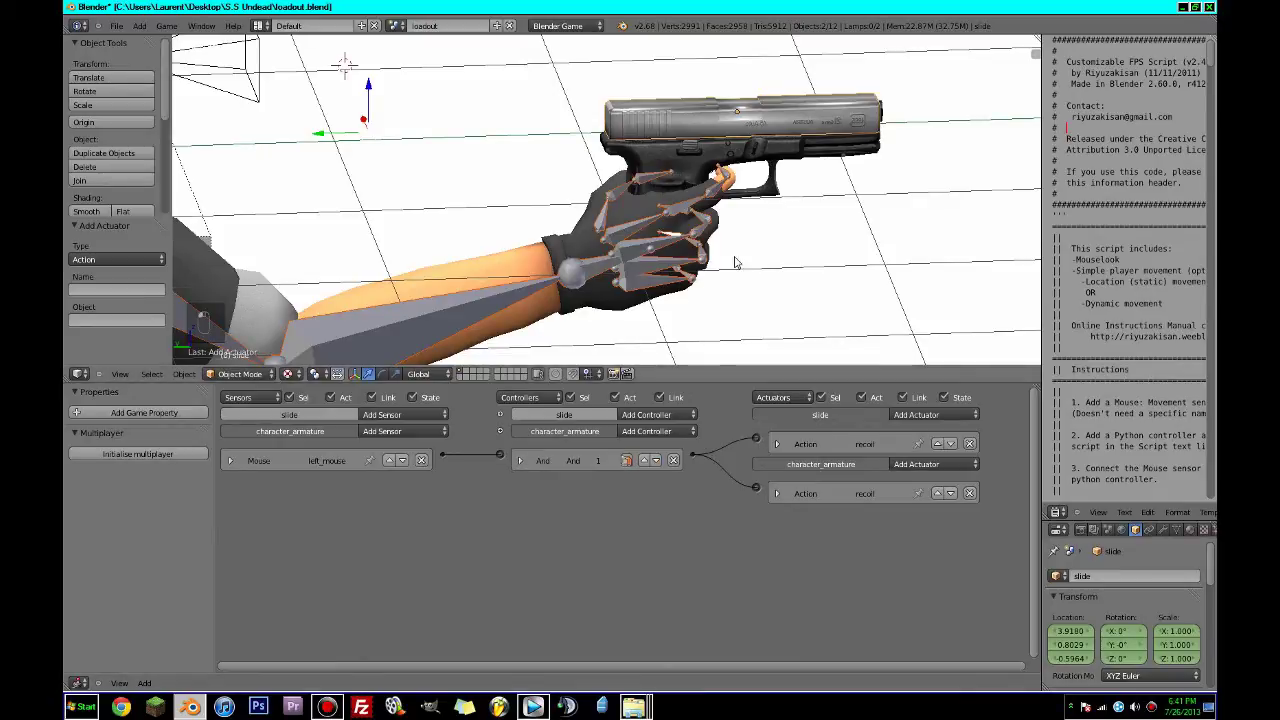
Save the file, test-run the game in a maximized camera view, and save again before restoring the multi-editor layout.
{"action": "key", "text": "KP_0"}
{"action": "key", "text": "ctrl+Up"}
{"action": "key", "text": "ctrl+s"}
{"action": "left_click", "coordinate": [734, 258]}
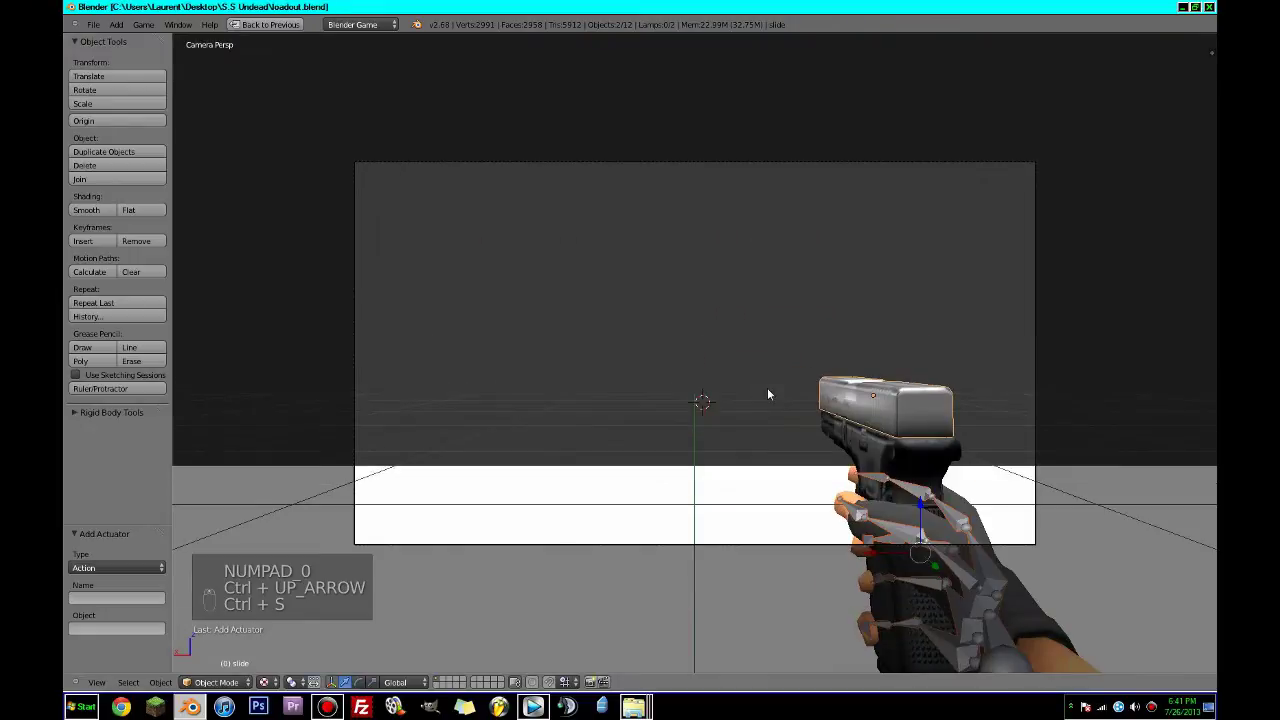
{"action": "key", "text": "p"}
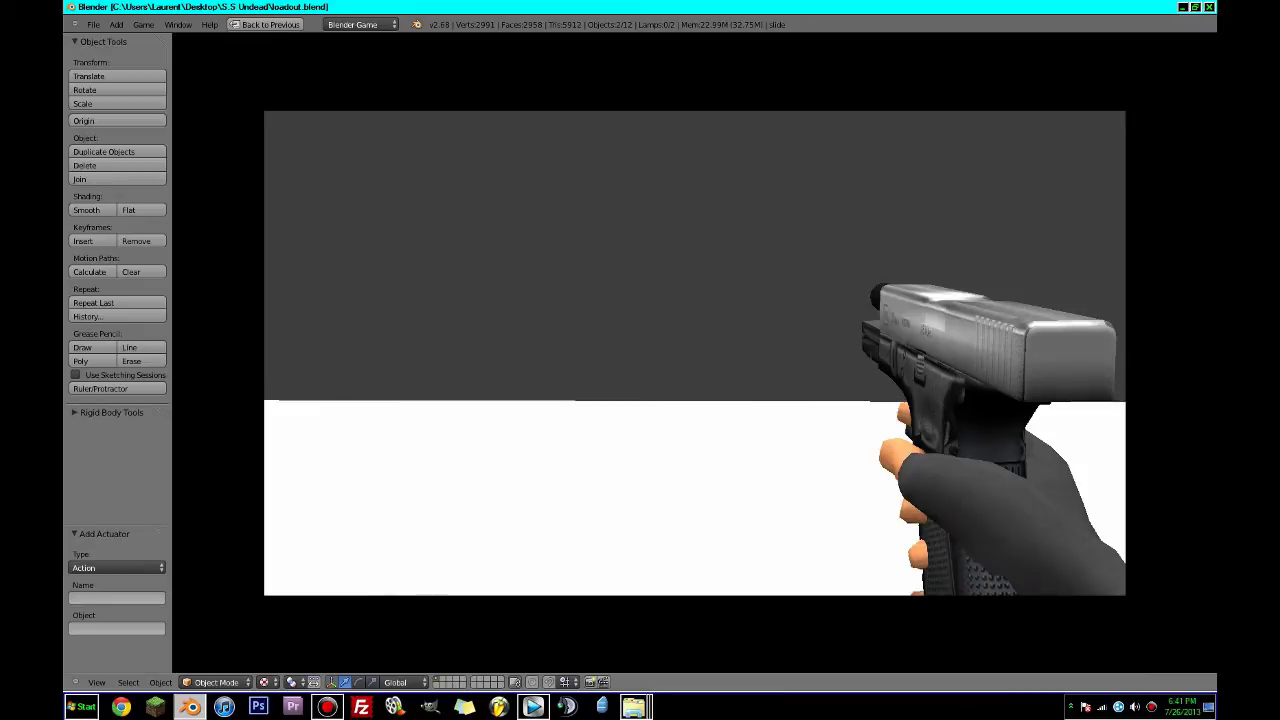
{"action": "key", "text": "Escape"}
{"action": "key", "text": "ctrl+s"}
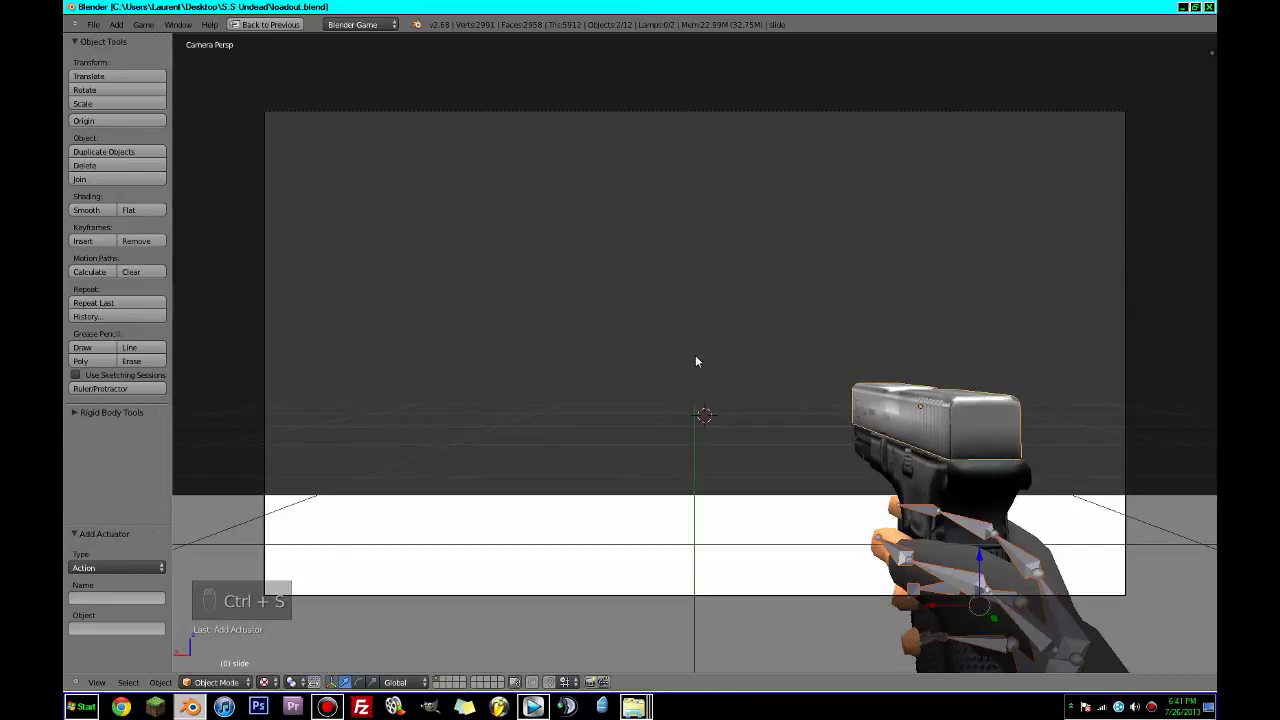
{"action": "key", "text": "ctrl+Up"}
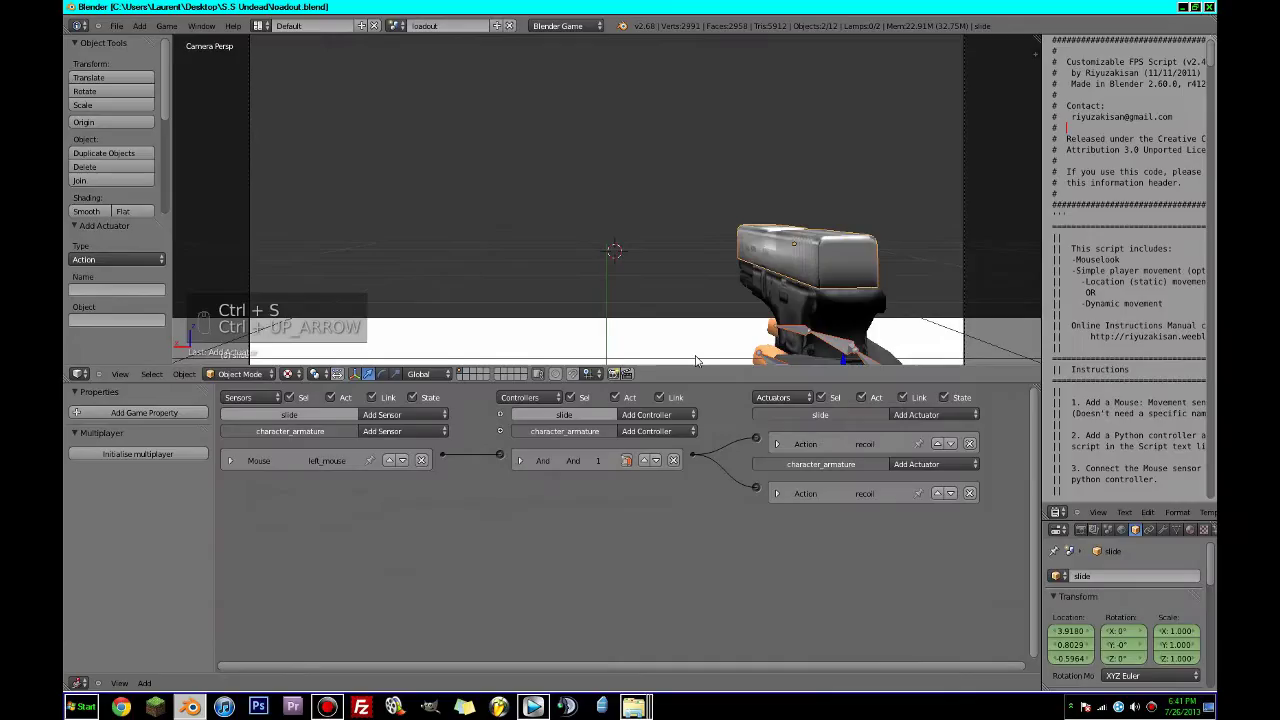
In the Animation layout, move the last slide_recoil keyframe to frame 2 and duplicate the first keyframe to frame 3.
{"action": "left_click", "coordinate": [258, 25]}
{"action": "left_click", "coordinate": [286, 46]}
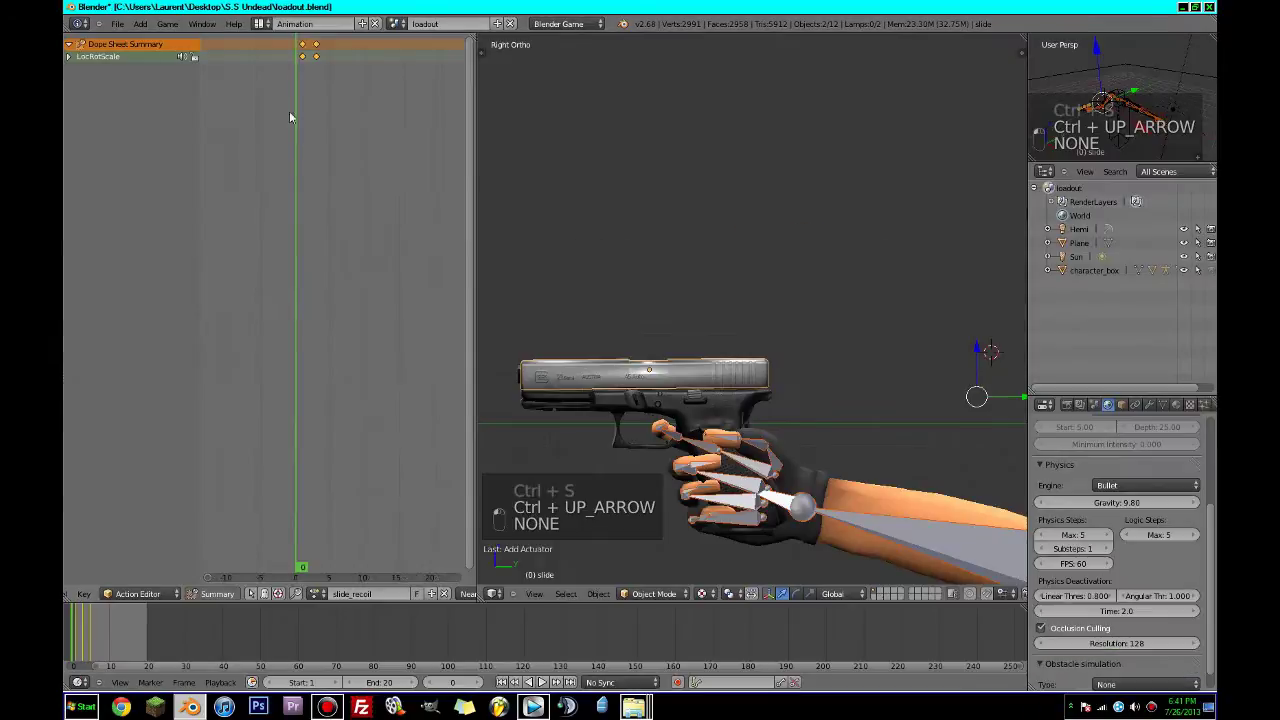
{"action": "right_click", "coordinate": [298, 53]}
{"action": "key", "text": "g"}
{"action": "left_click", "coordinate": [283, 53]}
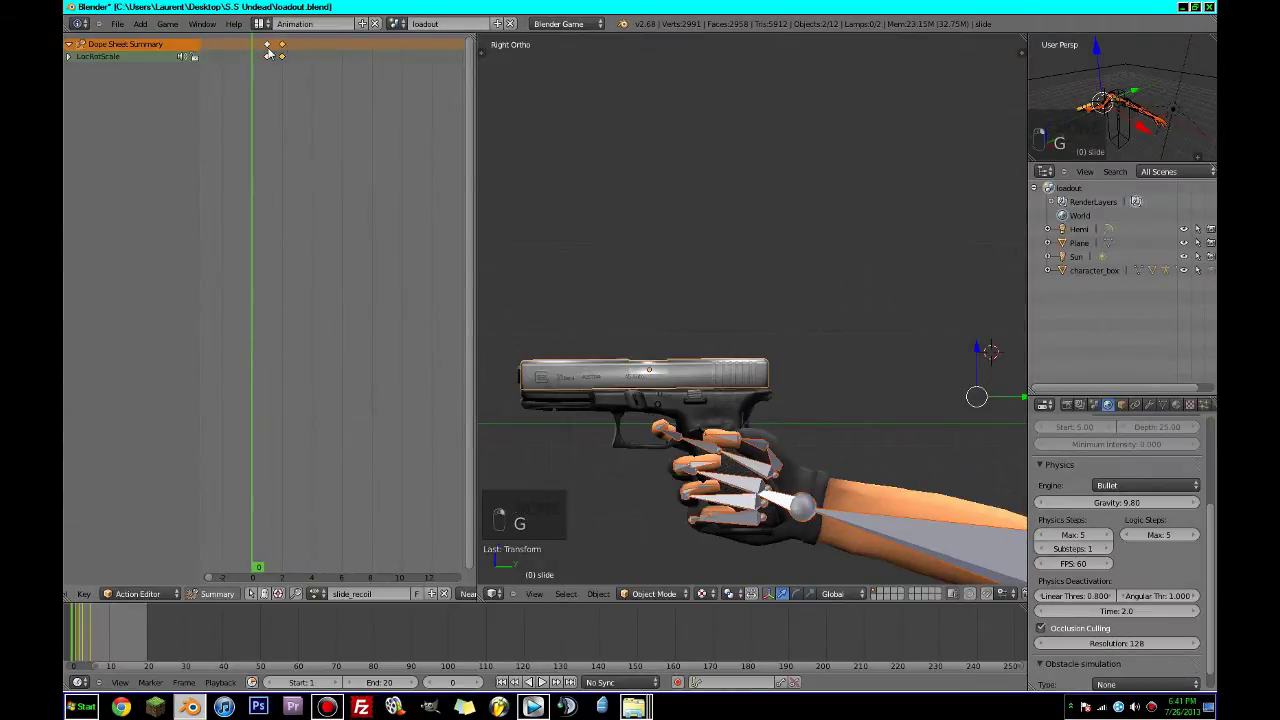
{"action": "key", "text": "shift+d"}
{"action": "left_click", "coordinate": [298, 54]}
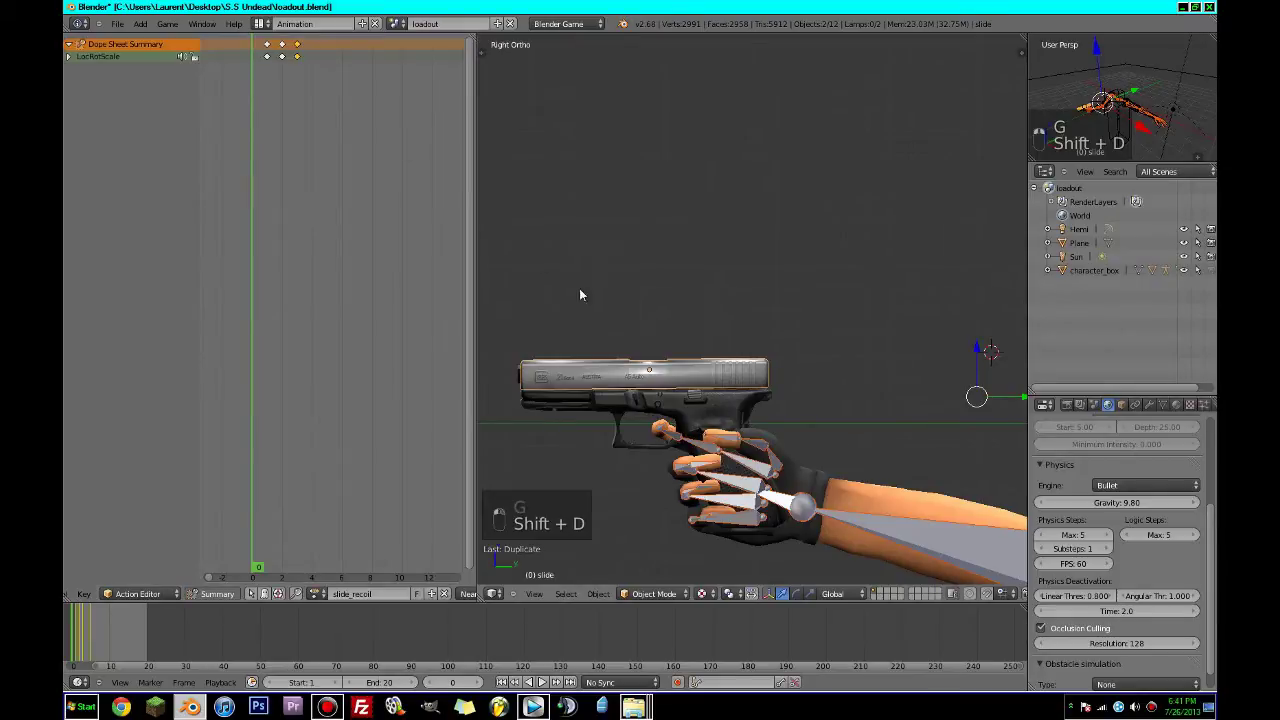
Select the character armature and move the middle forearm.R keyframe of character_arm_recoil to frame 2.
{"action": "right_click", "coordinate": [783, 493]}
{"action": "right_click", "coordinate": [810, 507]}
{"action": "right_click", "coordinate": [814, 511]}
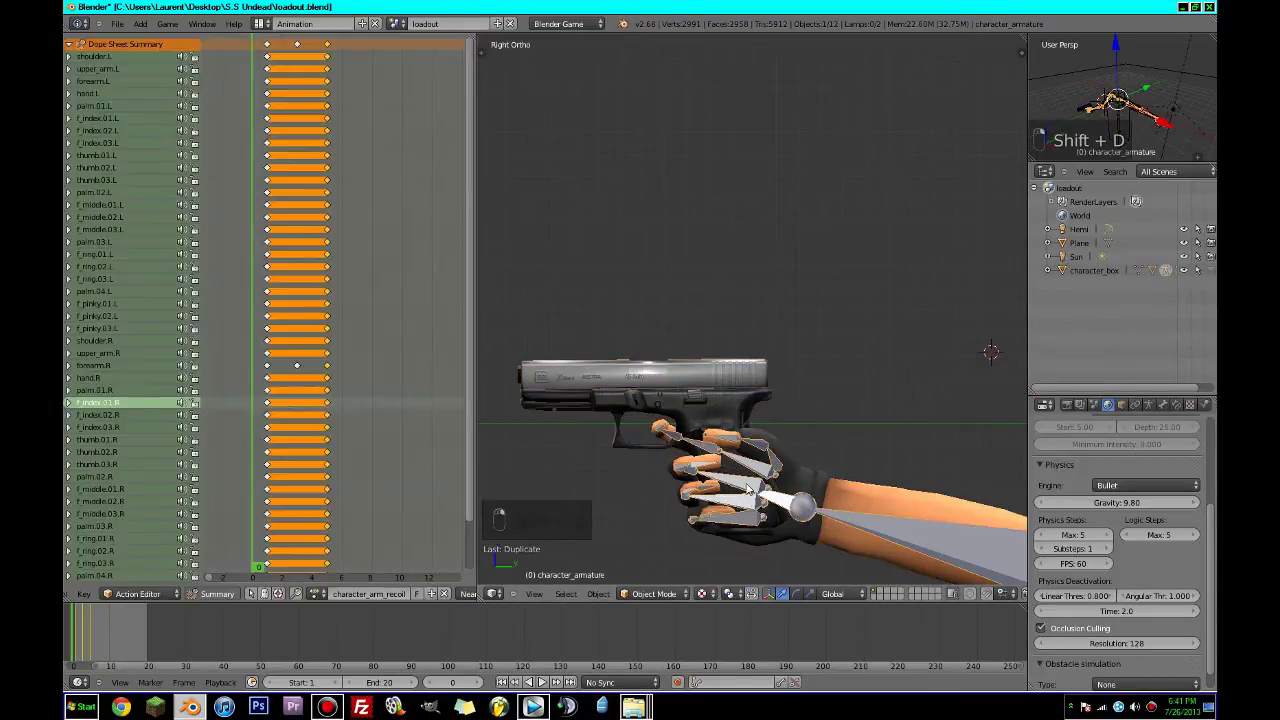
{"action": "right_click", "coordinate": [295, 47]}
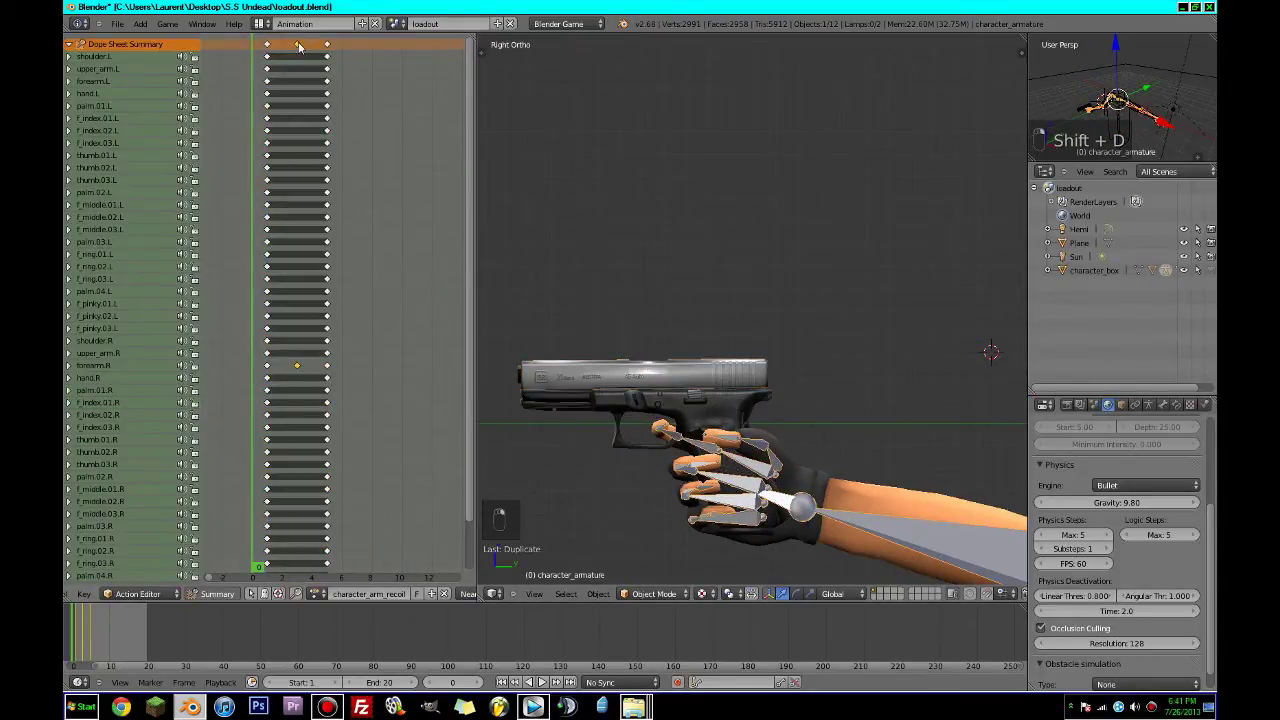
{"action": "key", "text": "g"}
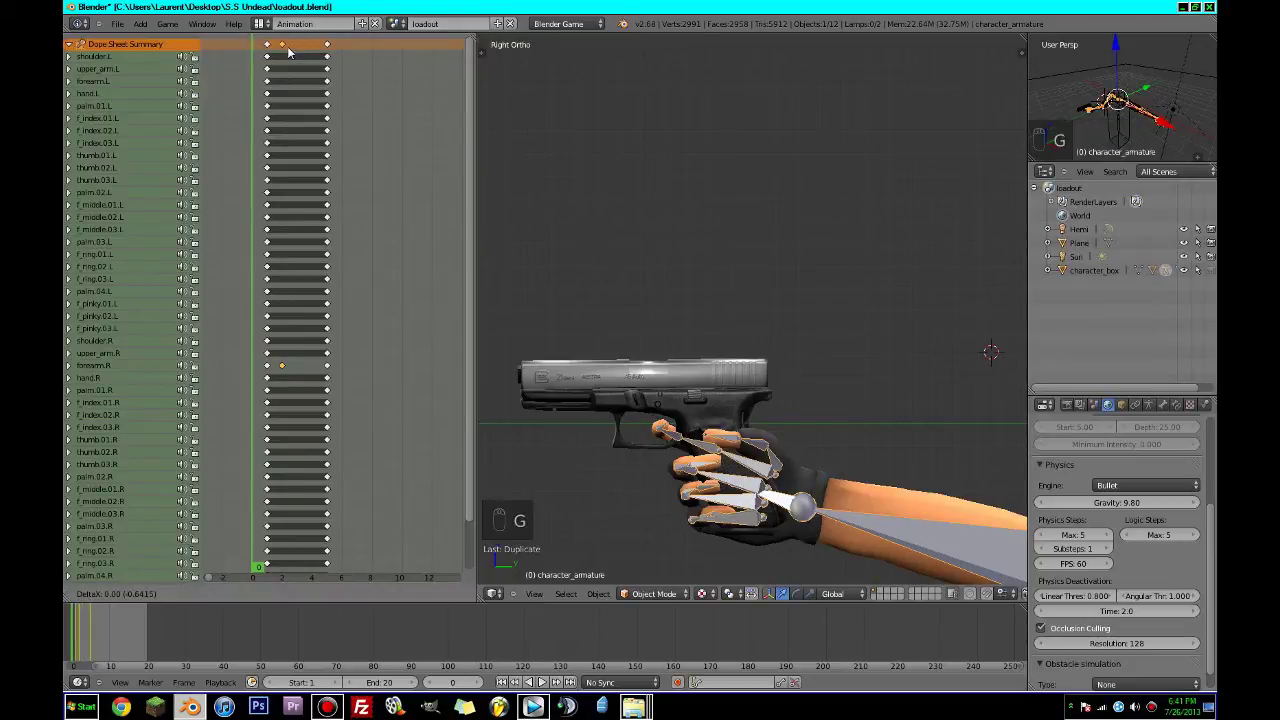
Place the right forearm's recoil keyframe at frame 2, duplicate all frame 1 keyframes to frame 3, and save the file.
{"action": "left_click", "coordinate": [288, 48]}
{"action": "right_click", "coordinate": [267, 46]}
{"action": "key", "text": "shift+d"}
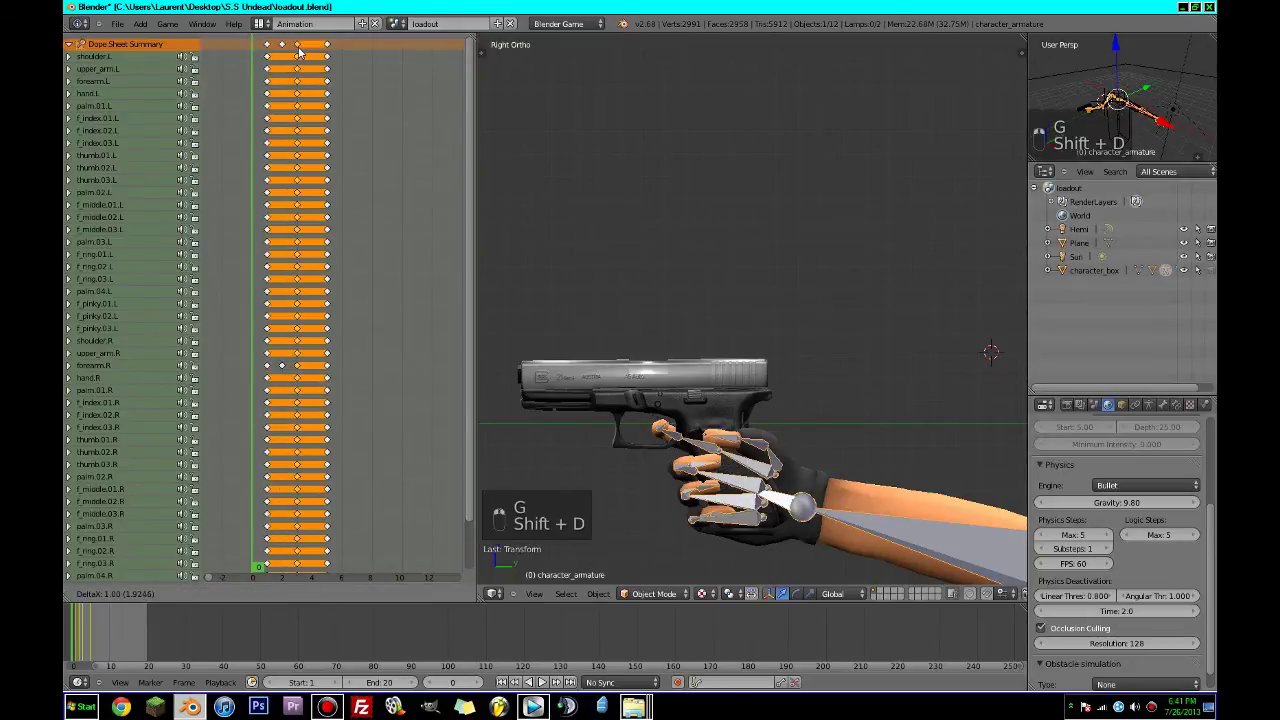
{"action": "left_click", "coordinate": [298, 52]}
{"action": "key", "text": "ctrl+s"}
{"action": "left_click", "coordinate": [262, 82]}
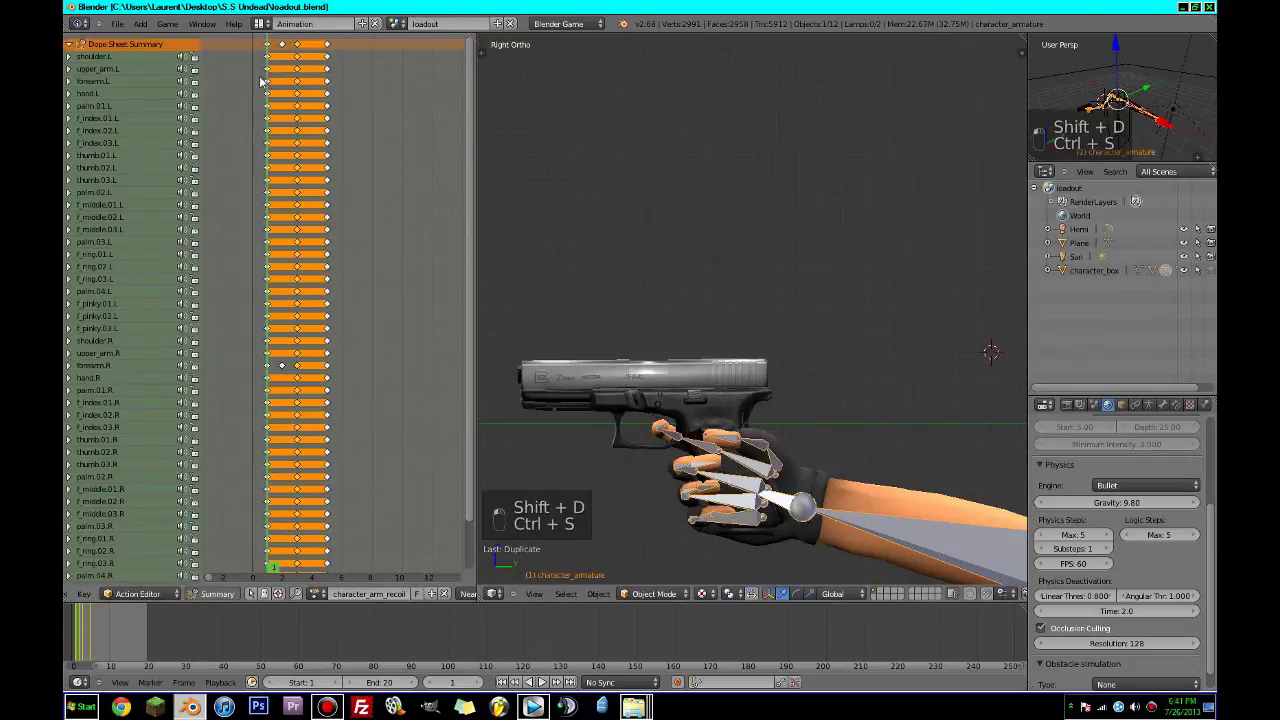
Switch to the Default layout, save the file, and test the game in the maximised camera view.
{"action": "left_click", "coordinate": [285, 23]}
{"action": "left_click", "coordinate": [300, 86]}
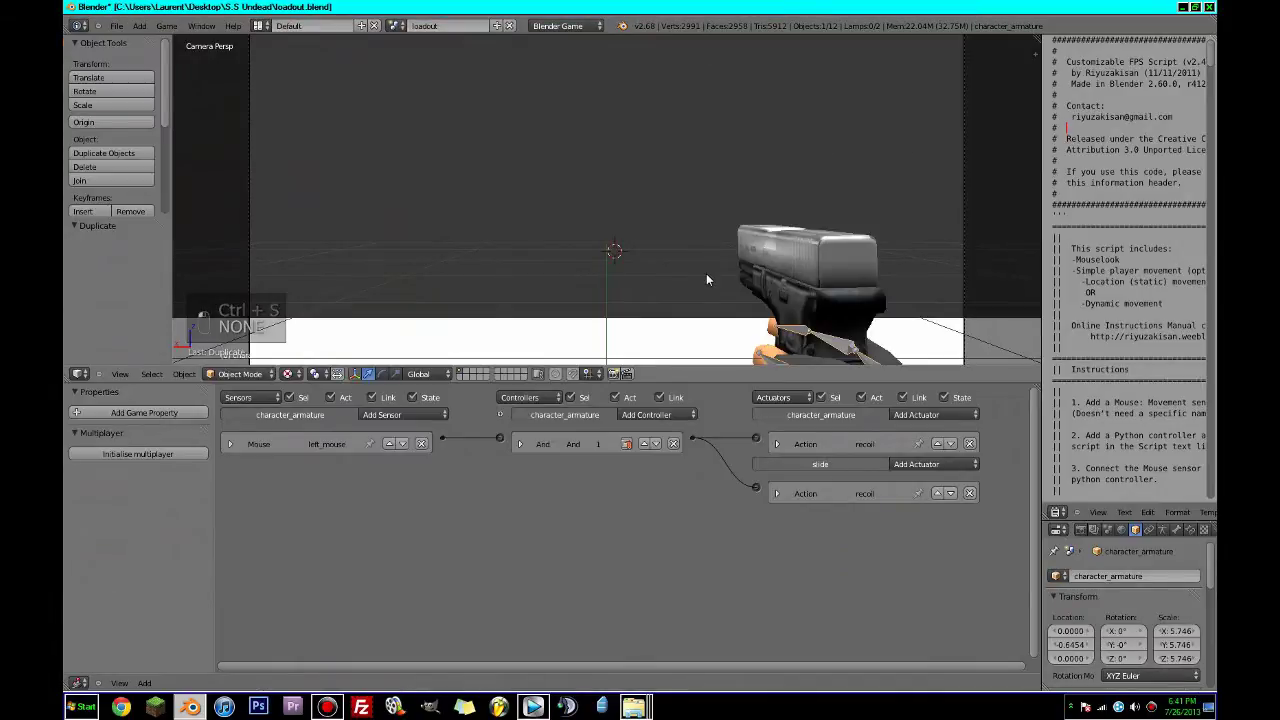
{"action": "key", "text": "ctrl+Up"}
{"action": "key", "text": "ctrl+s"}
{"action": "left_click", "coordinate": [706, 273]}
{"action": "key", "text": "p"}
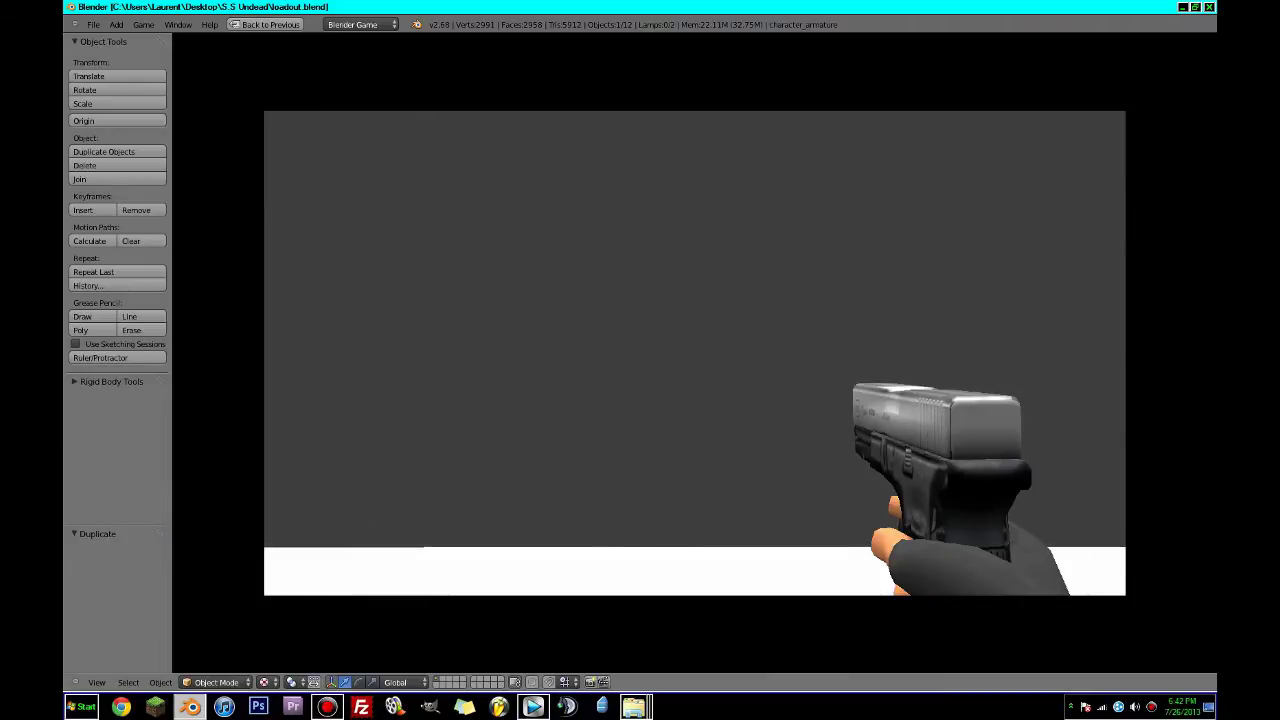
{"action": "key", "text": "Escape"}
{"action": "key", "text": "ctrl+Up"}
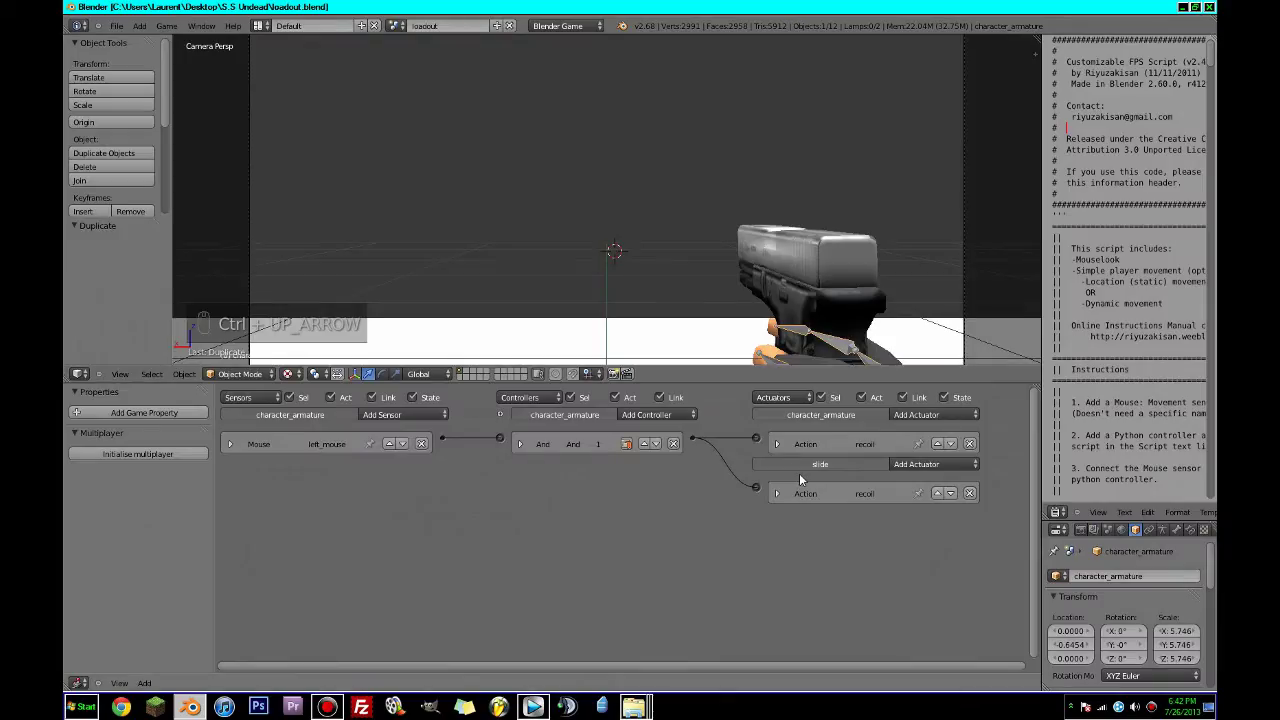
Set the play mode of both recoil Action actuators, for the armature and the slide, to Play.
{"action": "left_click", "coordinate": [777, 446]}
{"action": "left_click", "coordinate": [795, 466]}
{"action": "left_click", "coordinate": [794, 453]}
{"action": "left_click", "coordinate": [777, 446]}
{"action": "left_click", "coordinate": [779, 496]}
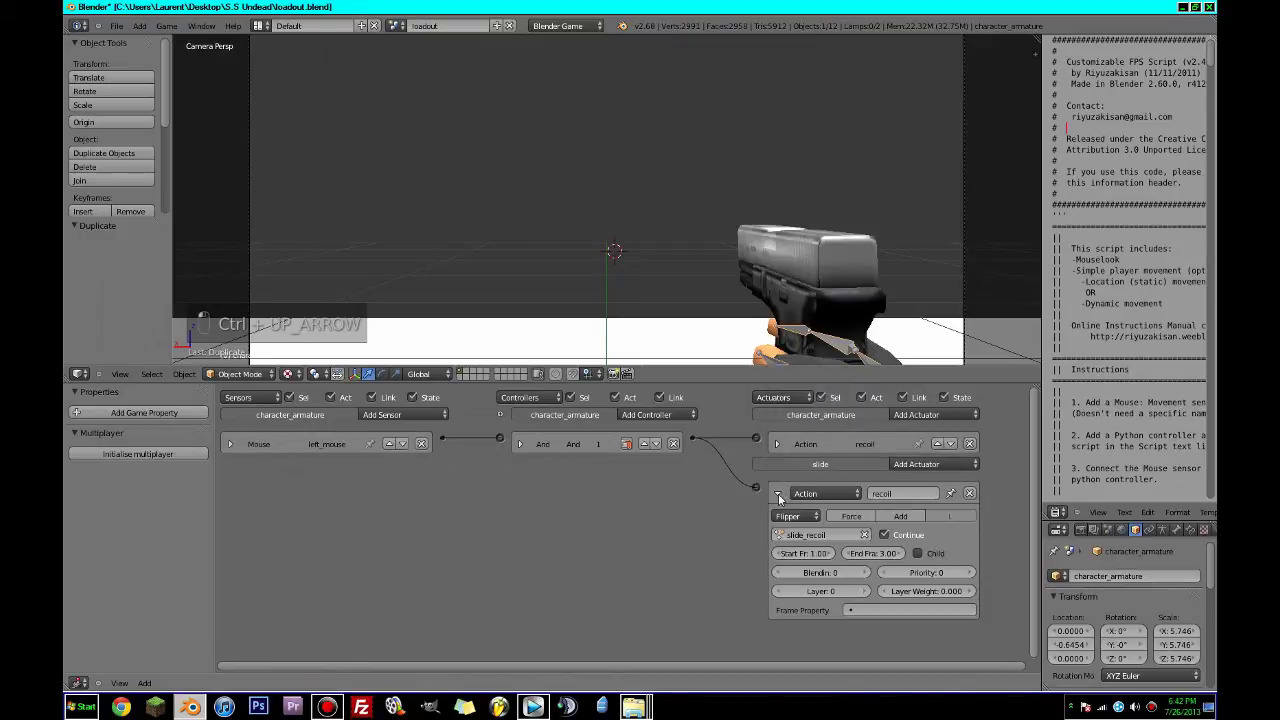
{"action": "left_click", "coordinate": [787, 517]}
{"action": "left_click", "coordinate": [784, 501]}
{"action": "left_click", "coordinate": [778, 496]}
Run the game and fire the gun to check the recoil of the arm and slide.
{"action": "key", "text": "p"}
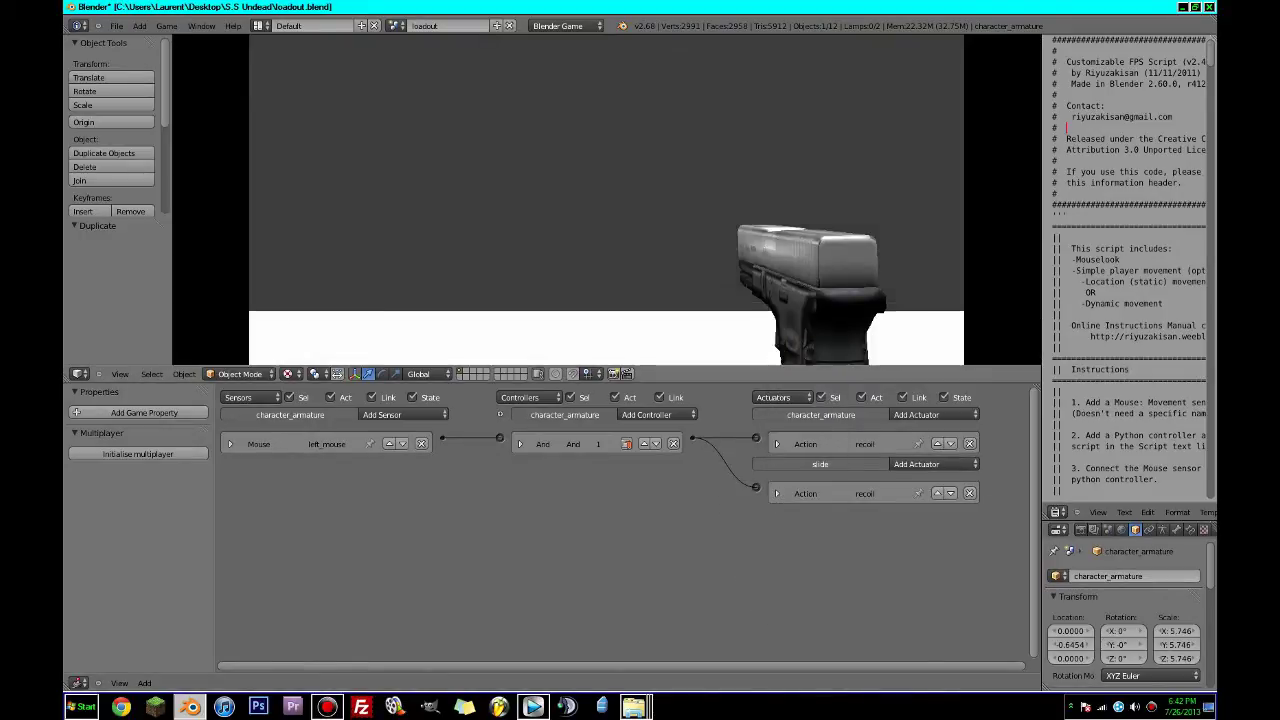
{"action": "left_click", "coordinate": [606, 200]}
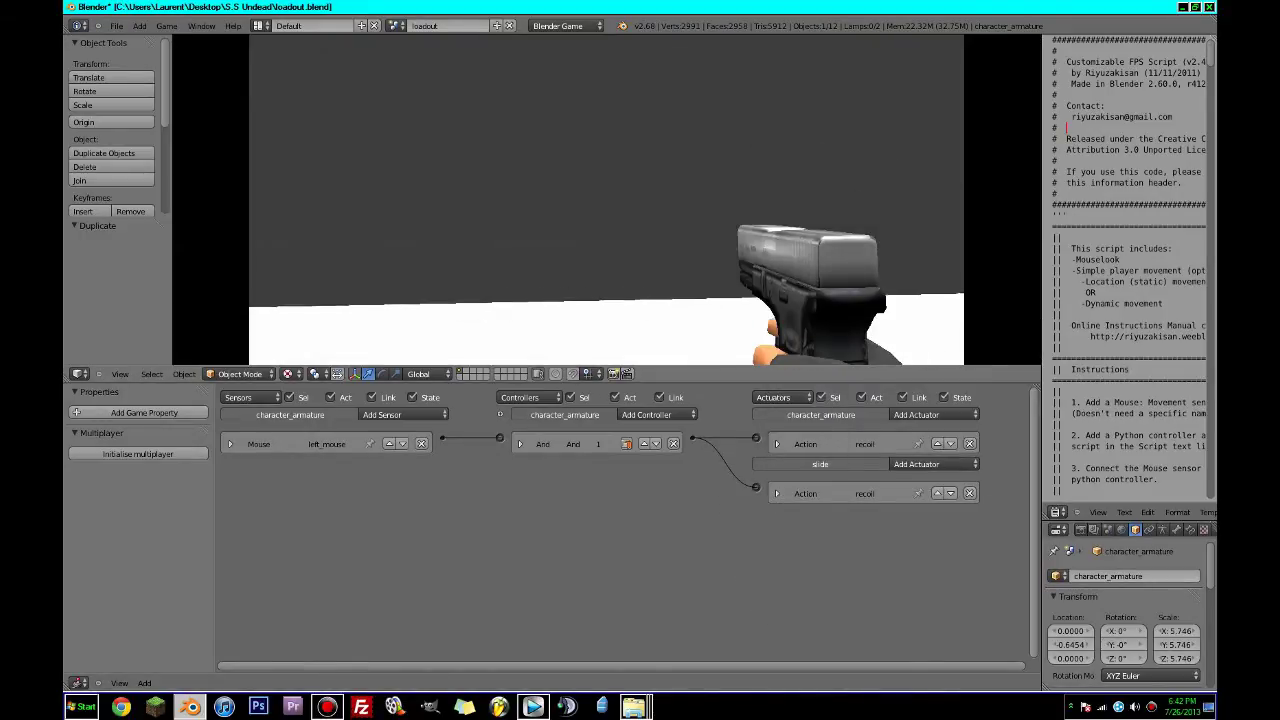
{"action": "left_click", "coordinate": [606, 200]}
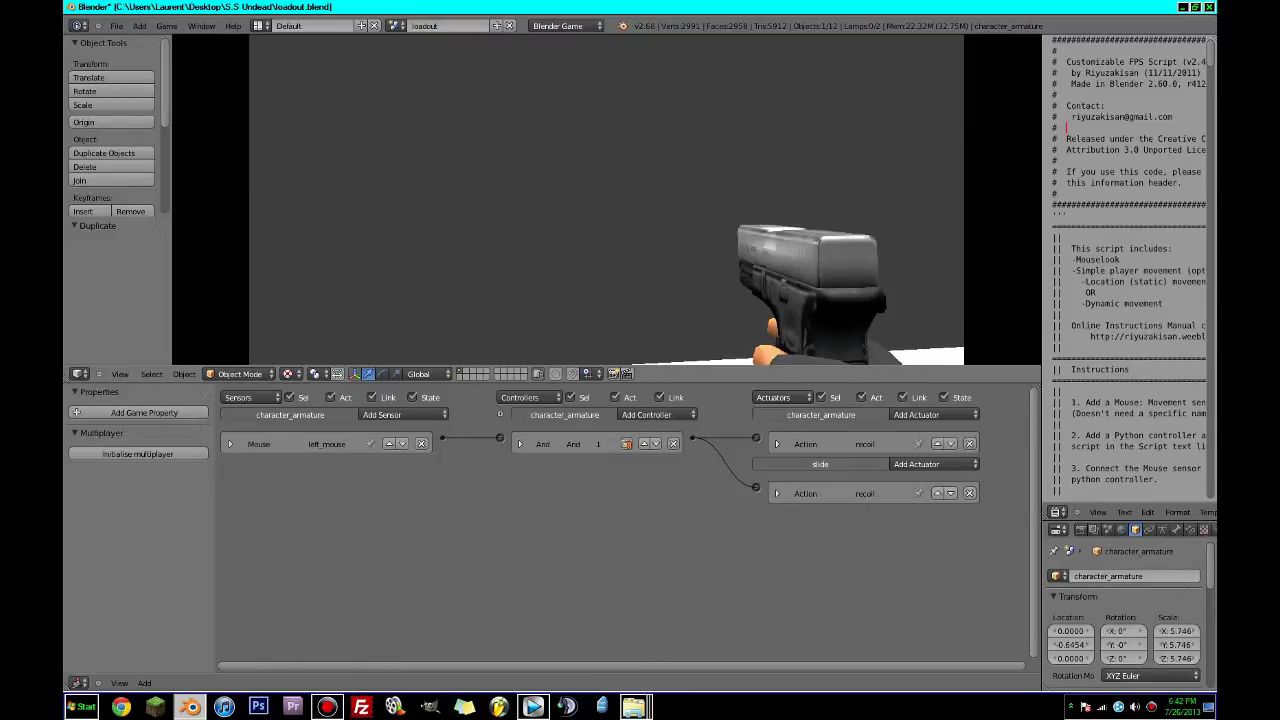
{"action": "key", "text": "Escape"}
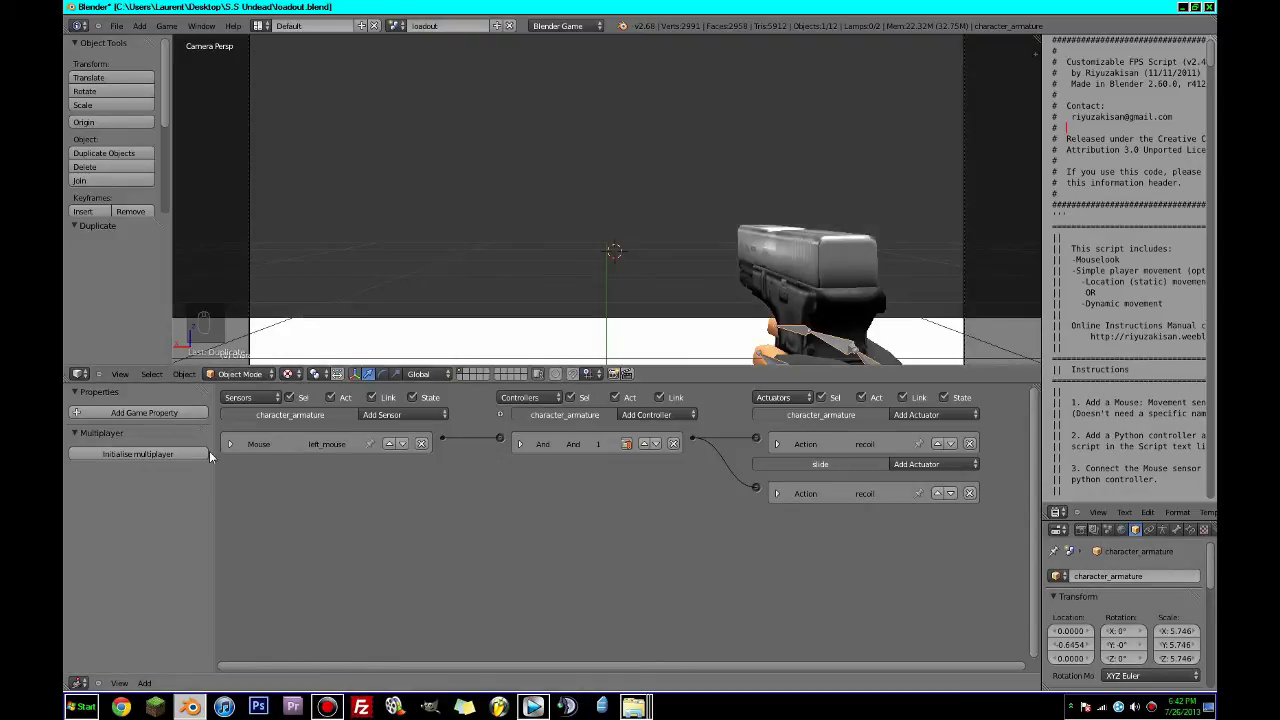
In the Animation layout, move the arm recoil action's frame 2 and 3 keyframes to frames 3 and 4.
{"action": "left_click", "coordinate": [258, 25]}
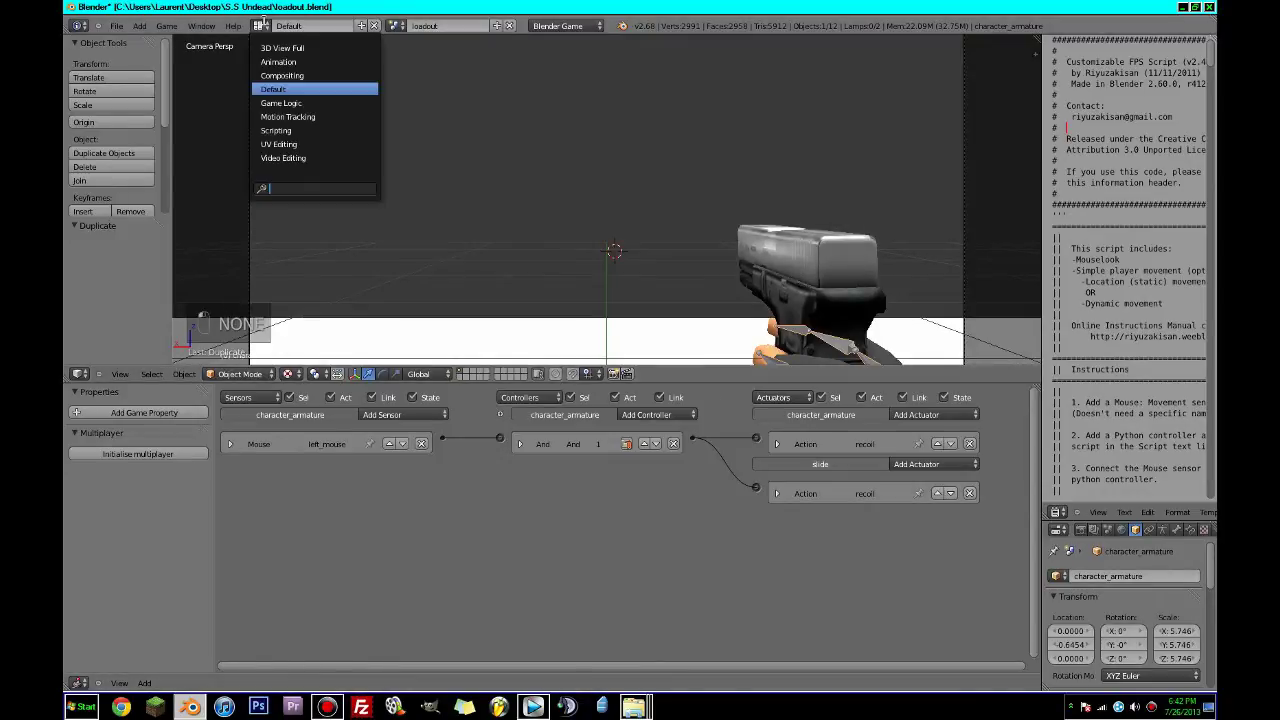
{"action": "left_click", "coordinate": [300, 62]}
{"action": "left_click", "coordinate": [284, 45]}
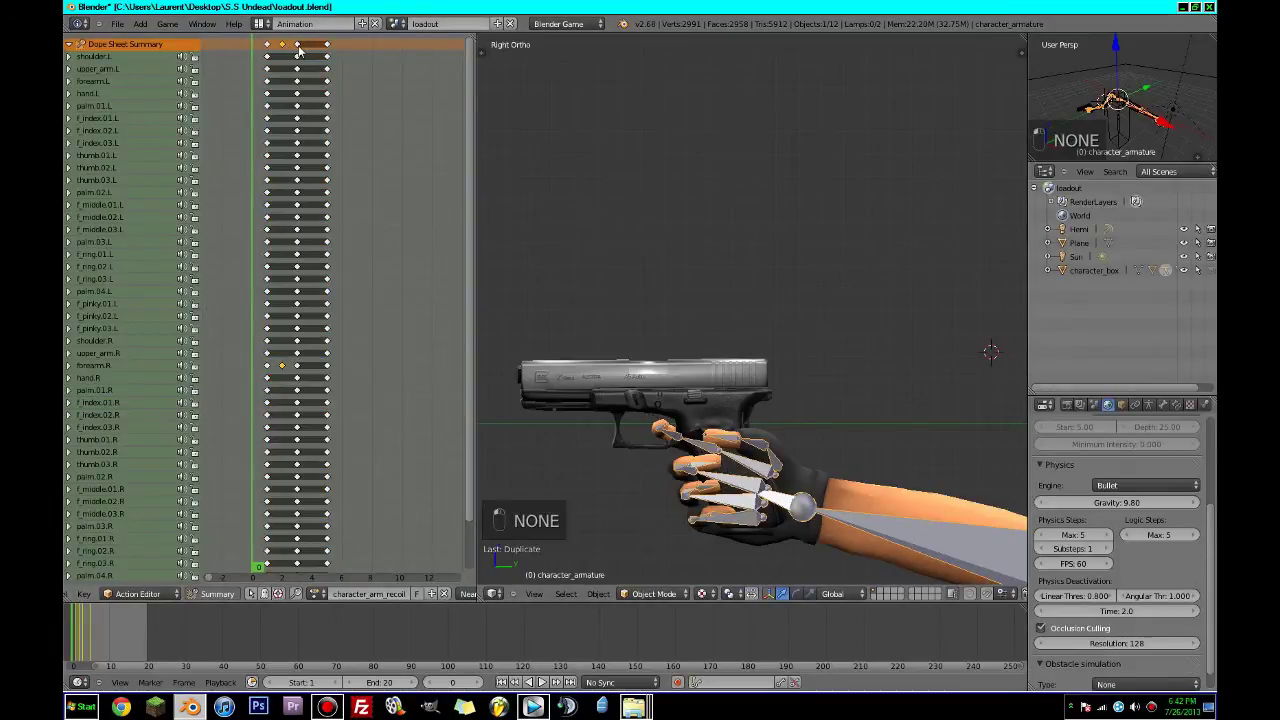
{"action": "right_click", "coordinate": [298, 48], "text": "shift"}
{"action": "key", "text": "g"}
{"action": "left_click", "coordinate": [314, 50]}
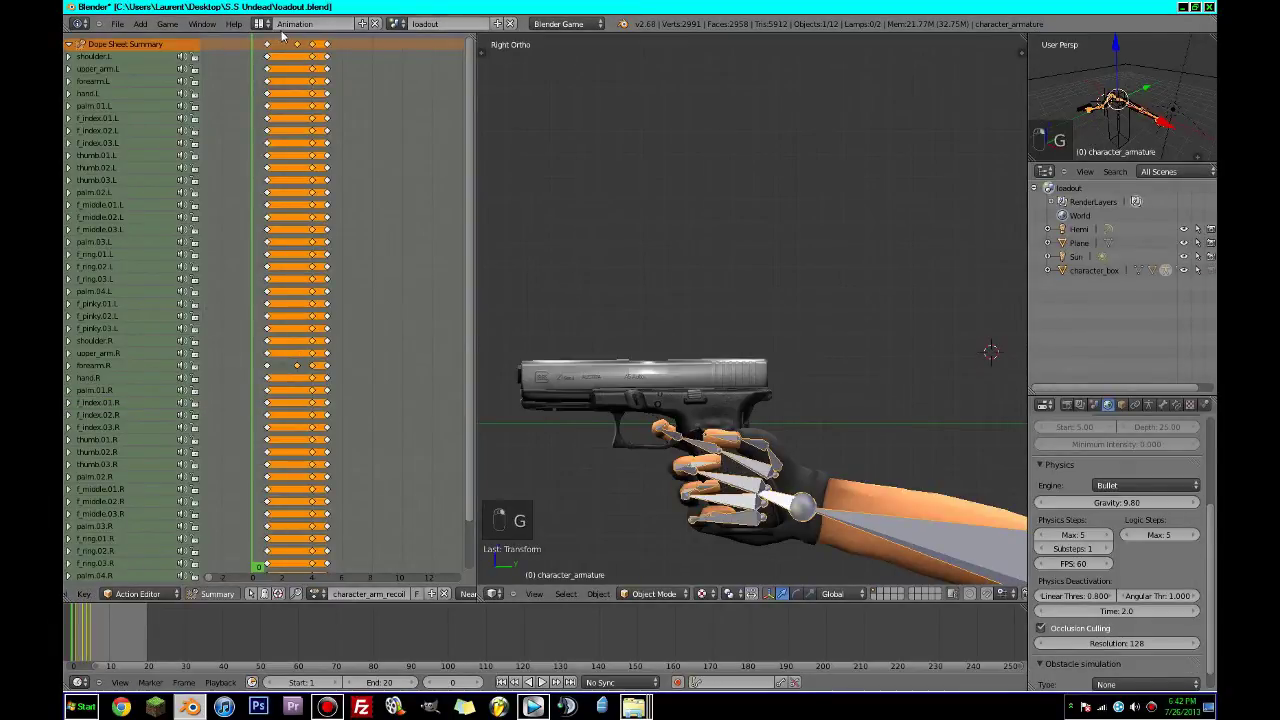
Select the pistol slide, move its second and third recoil keyframes to frames 3 and 4, and save the file.
{"action": "left_click", "coordinate": [264, 25]}
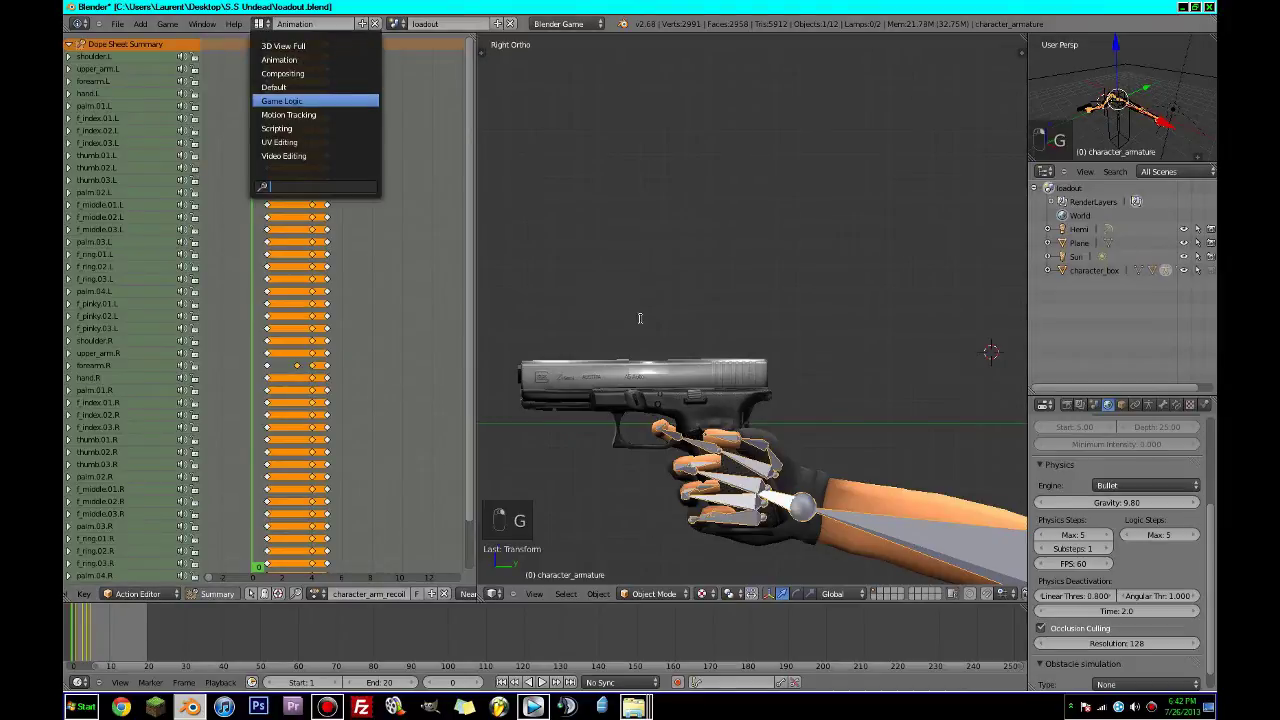
{"action": "right_click", "coordinate": [666, 366]}
{"action": "key", "text": "g"}
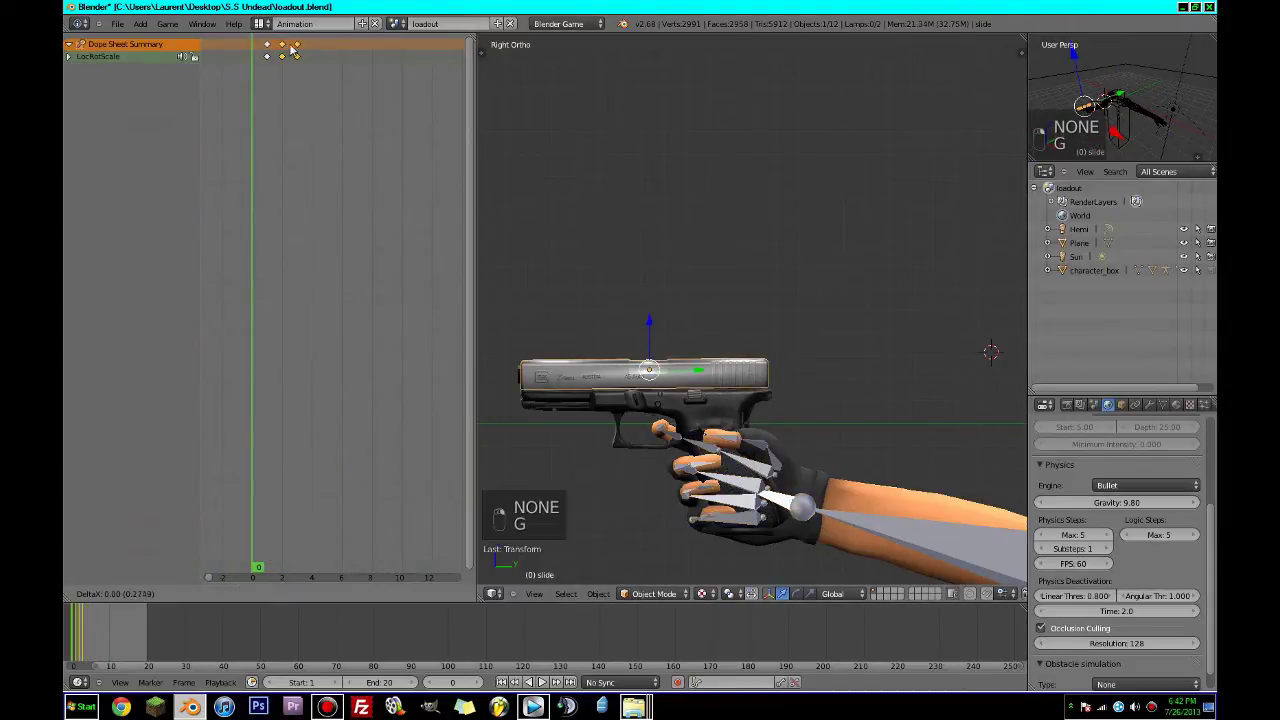
{"action": "left_click", "coordinate": [301, 48]}
{"action": "key", "text": "ctrl+s"}
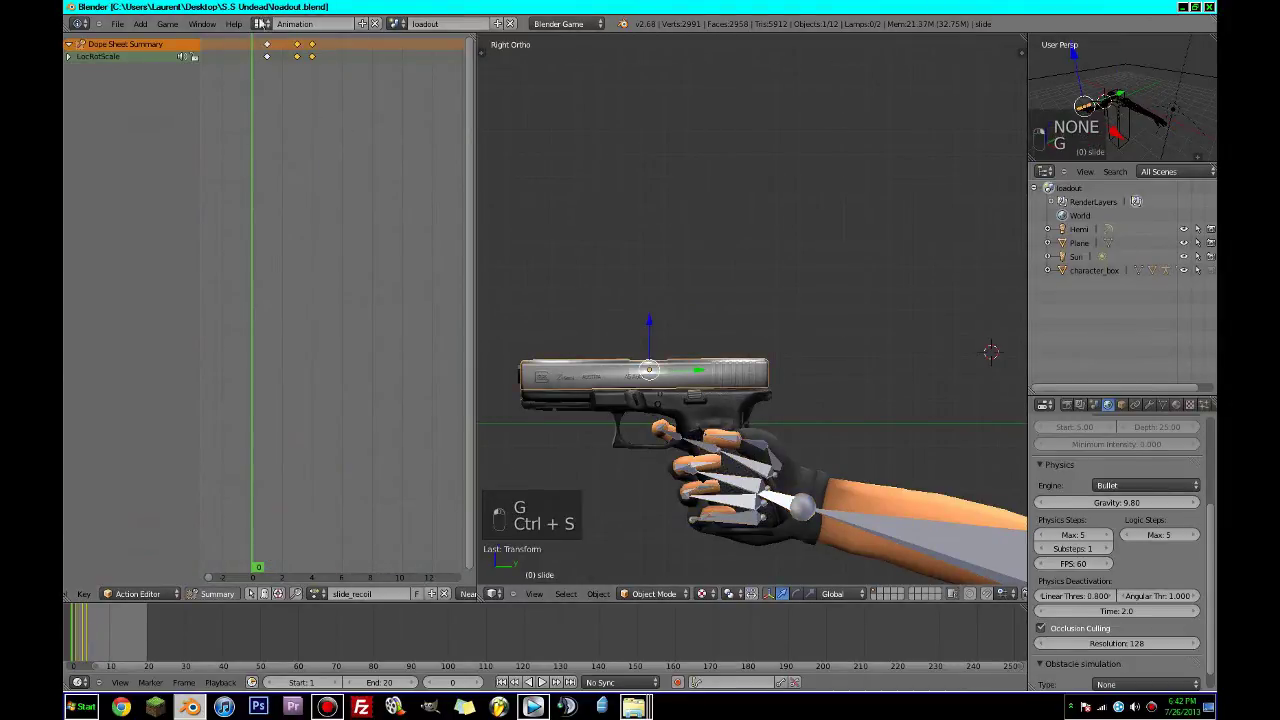
Return to the Default layout and review the settings of the slide and armature recoil Action actuators.
{"action": "left_click", "coordinate": [262, 24]}
{"action": "left_click", "coordinate": [273, 87]}
{"action": "left_click", "coordinate": [777, 443]}
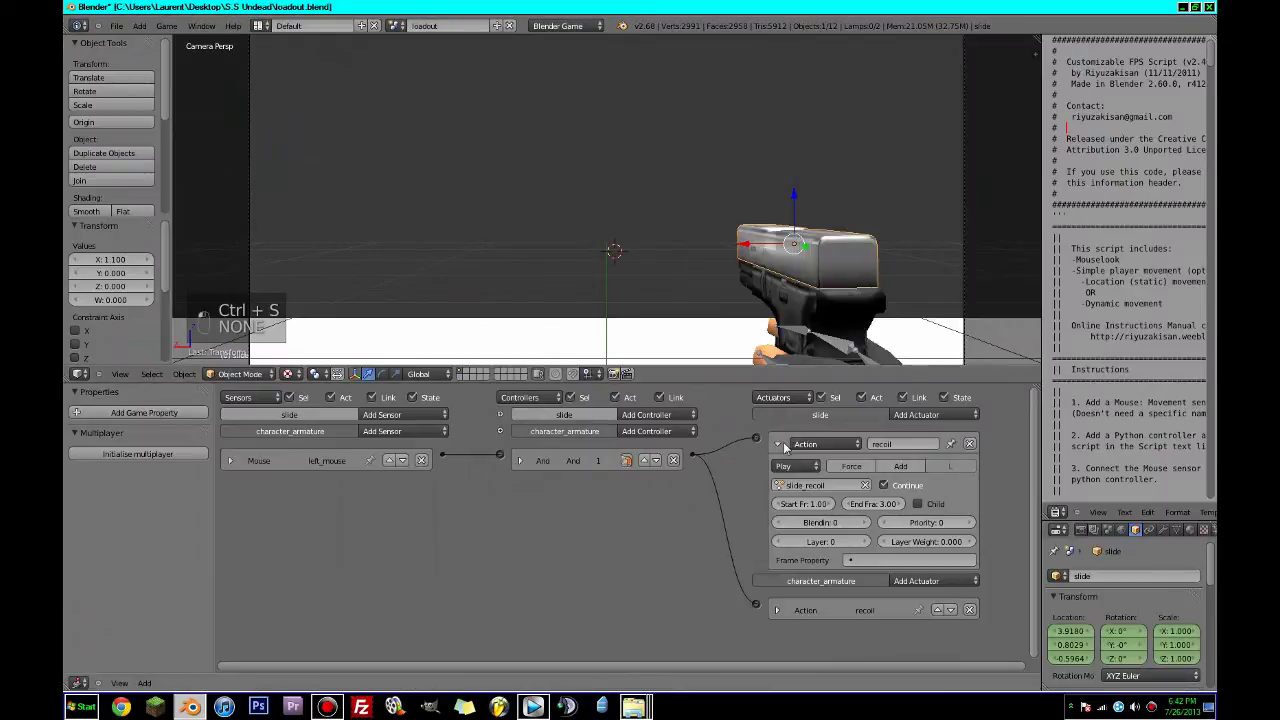
{"action": "left_click", "coordinate": [777, 443]}
{"action": "left_click", "coordinate": [778, 488]}
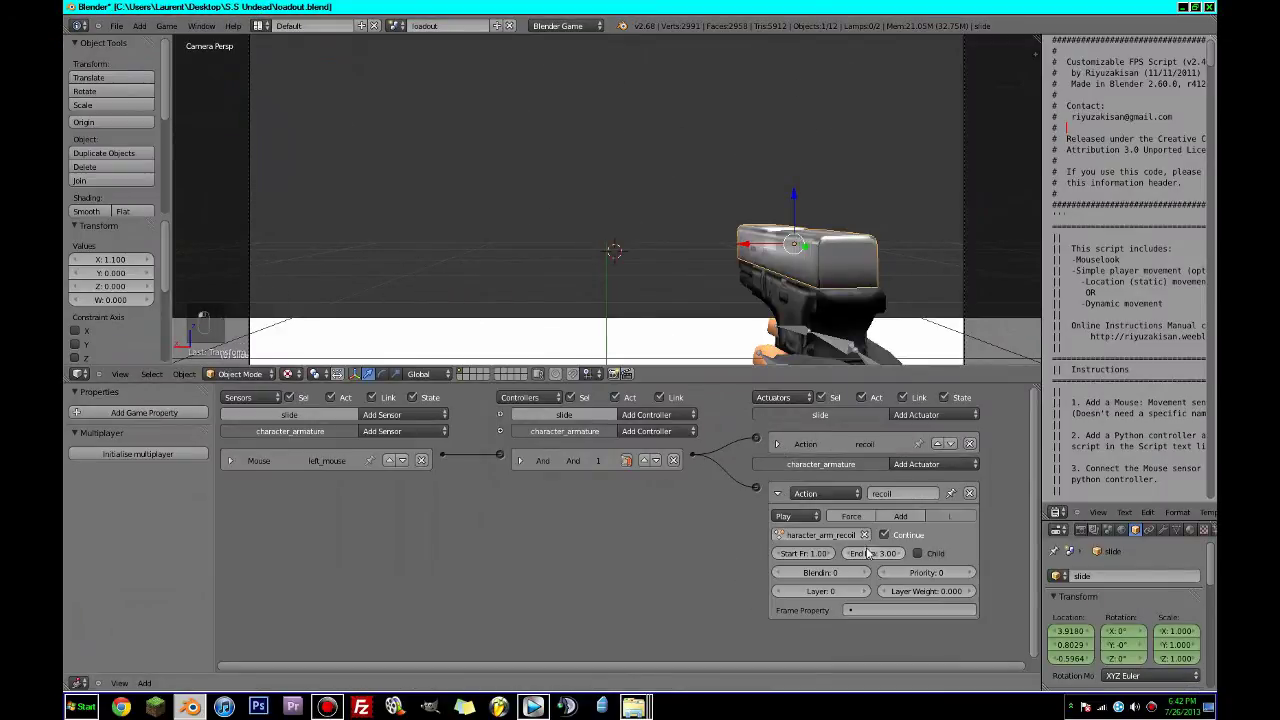
{"action": "left_click", "coordinate": [777, 493]}
Test-fire the gun in the game with the retimed recoil animations.
{"action": "key", "text": "p"}
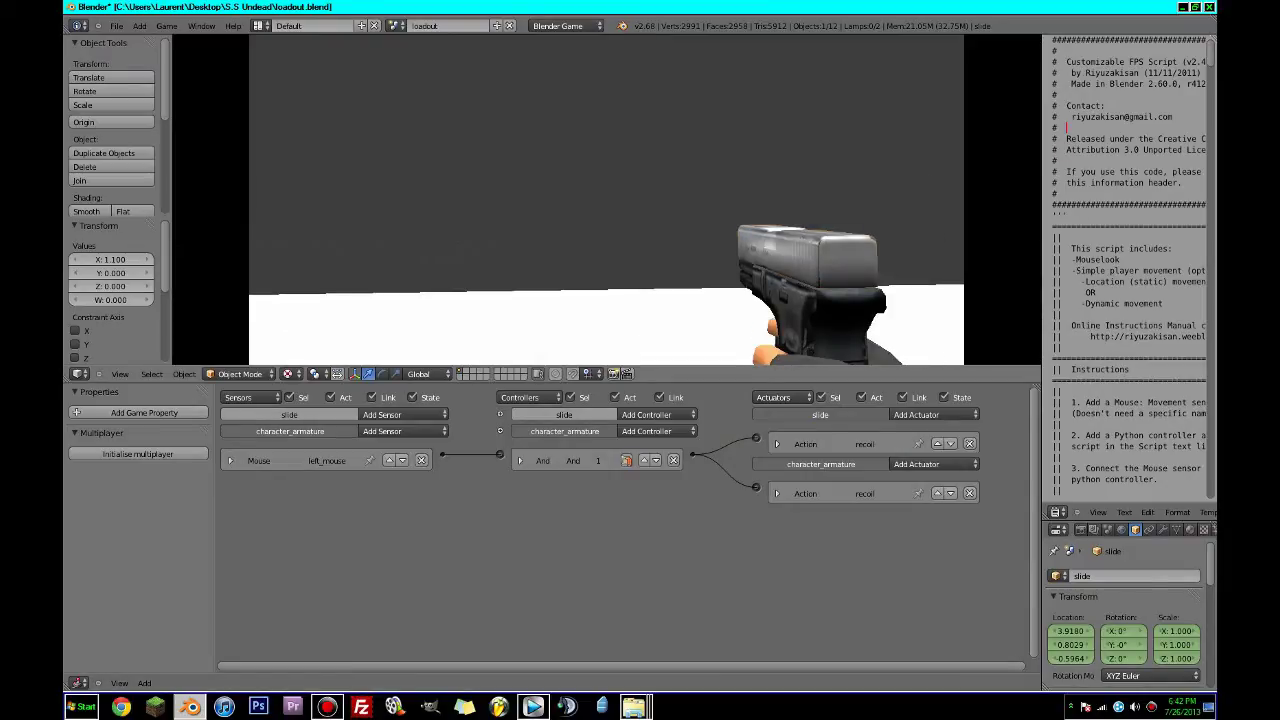
{"action": "left_click", "coordinate": [606, 200]}
{"action": "key", "text": "Escape"}
Set the left_mouse sensor's frequency to 30 and test the game.
{"action": "left_click", "coordinate": [230, 461]}
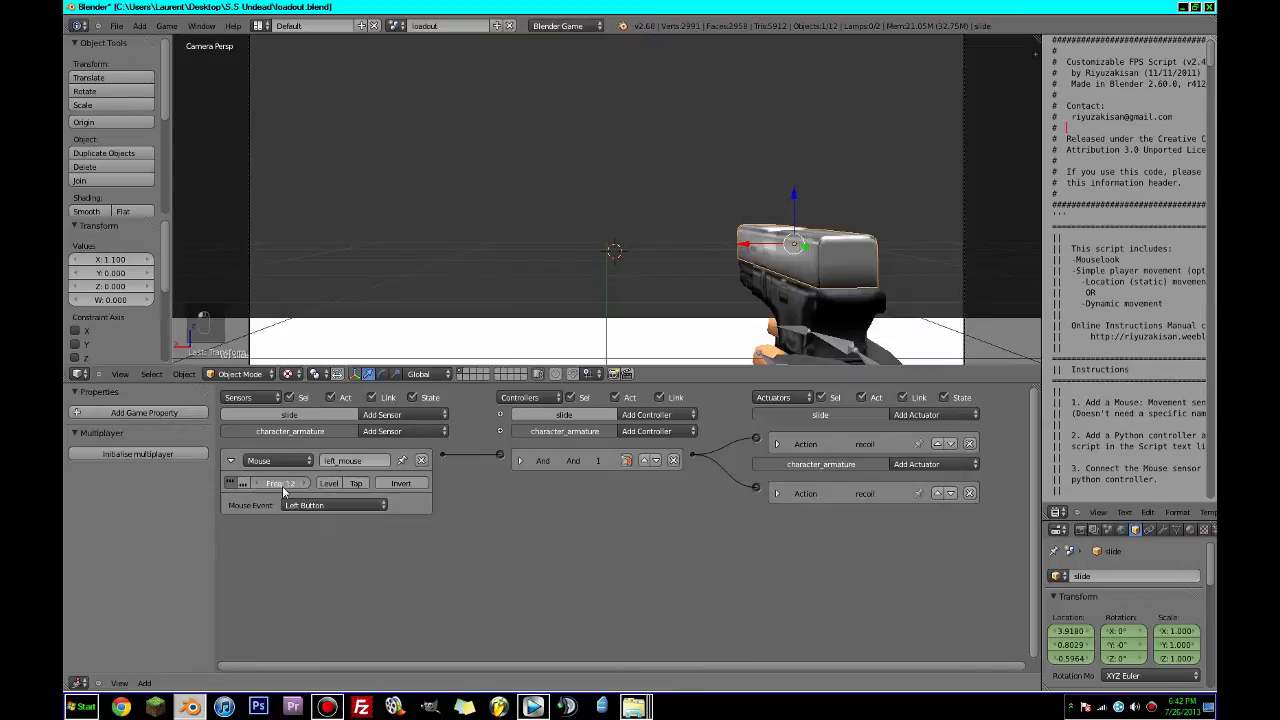
{"action": "key", "text": "Return"}
{"action": "key", "text": "p"}
{"action": "key", "text": "Escape"}
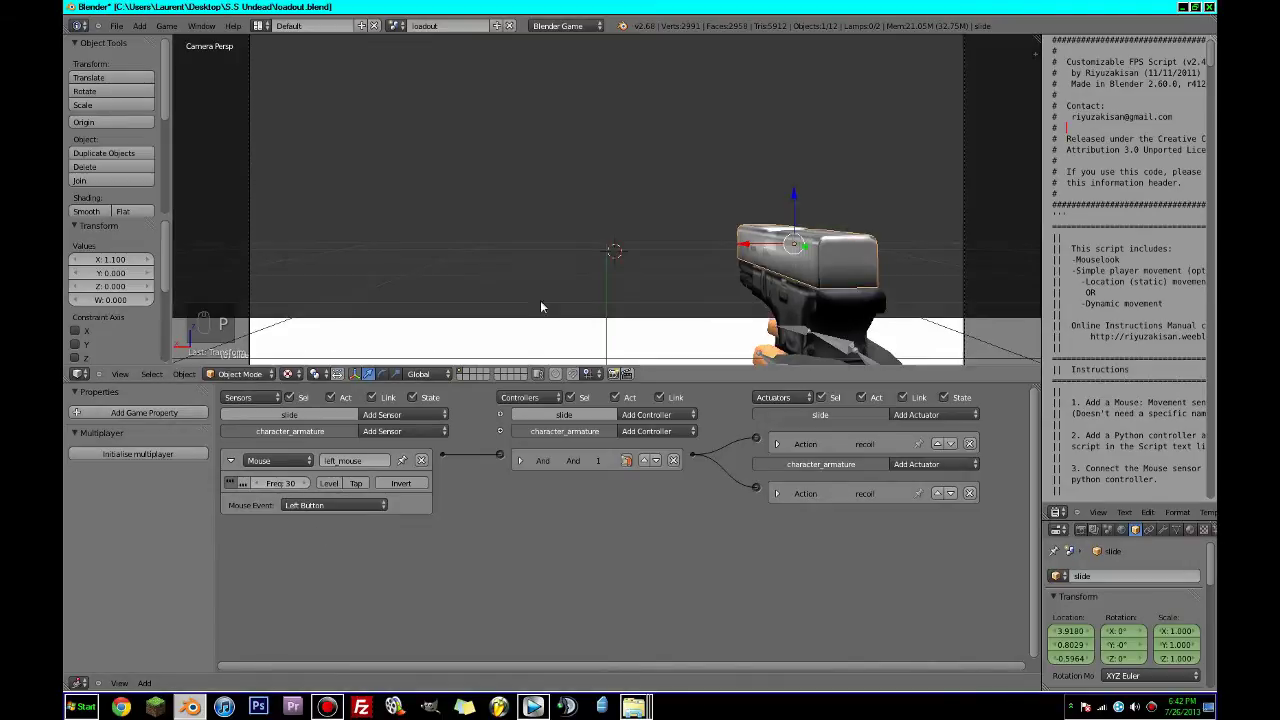
Set the left_mouse sensor's frequency to 20, test the firing rate, and save the file.
{"action": "left_click", "coordinate": [273, 484]}
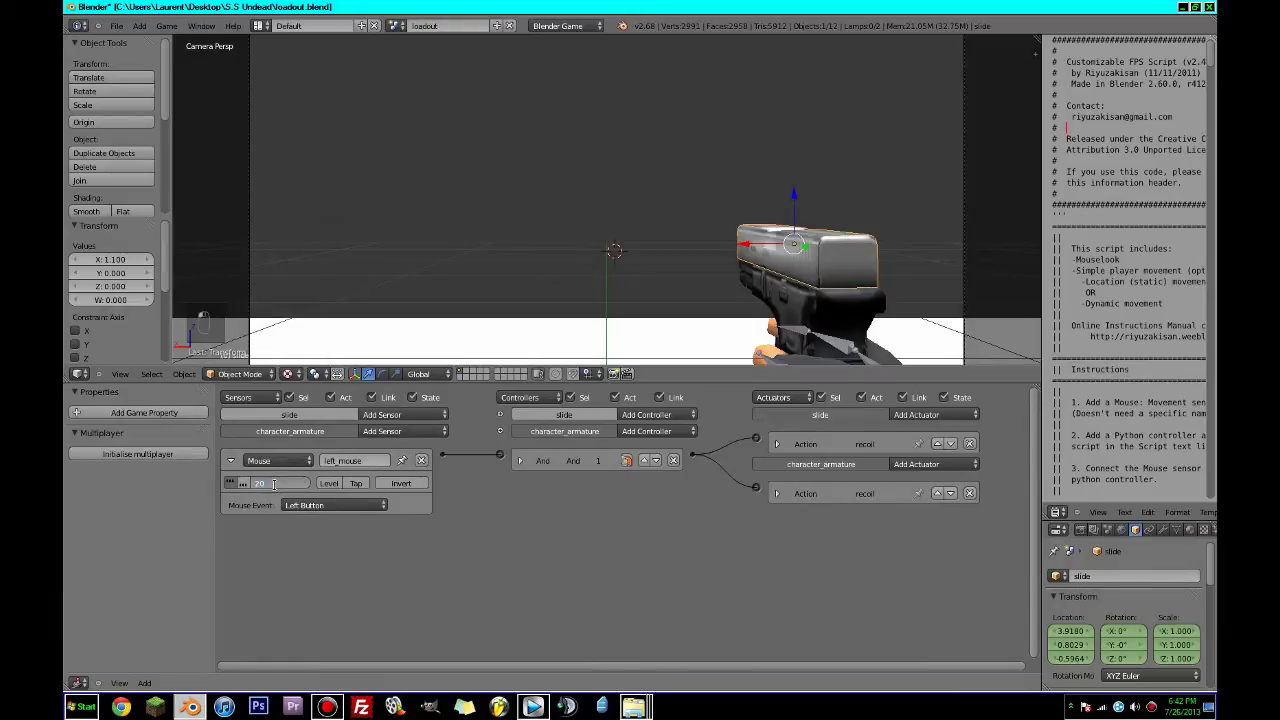
{"action": "key", "text": "p"}
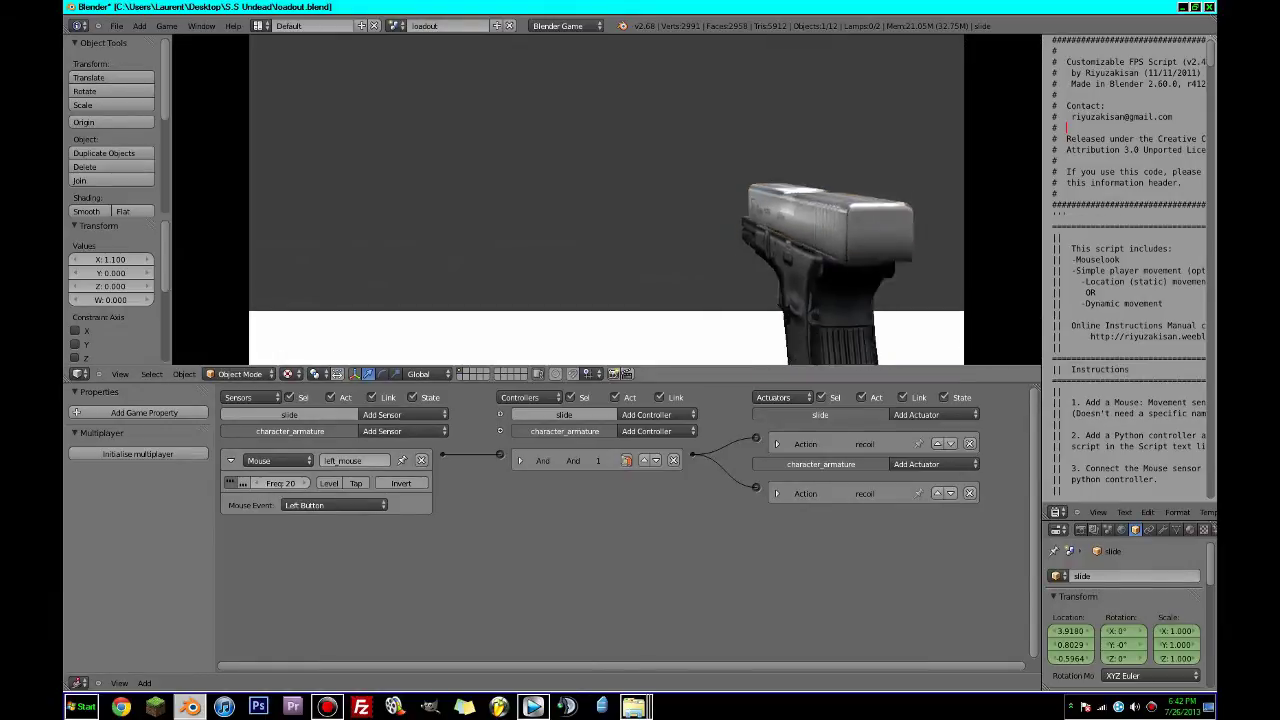
{"action": "key", "text": "Escape"}
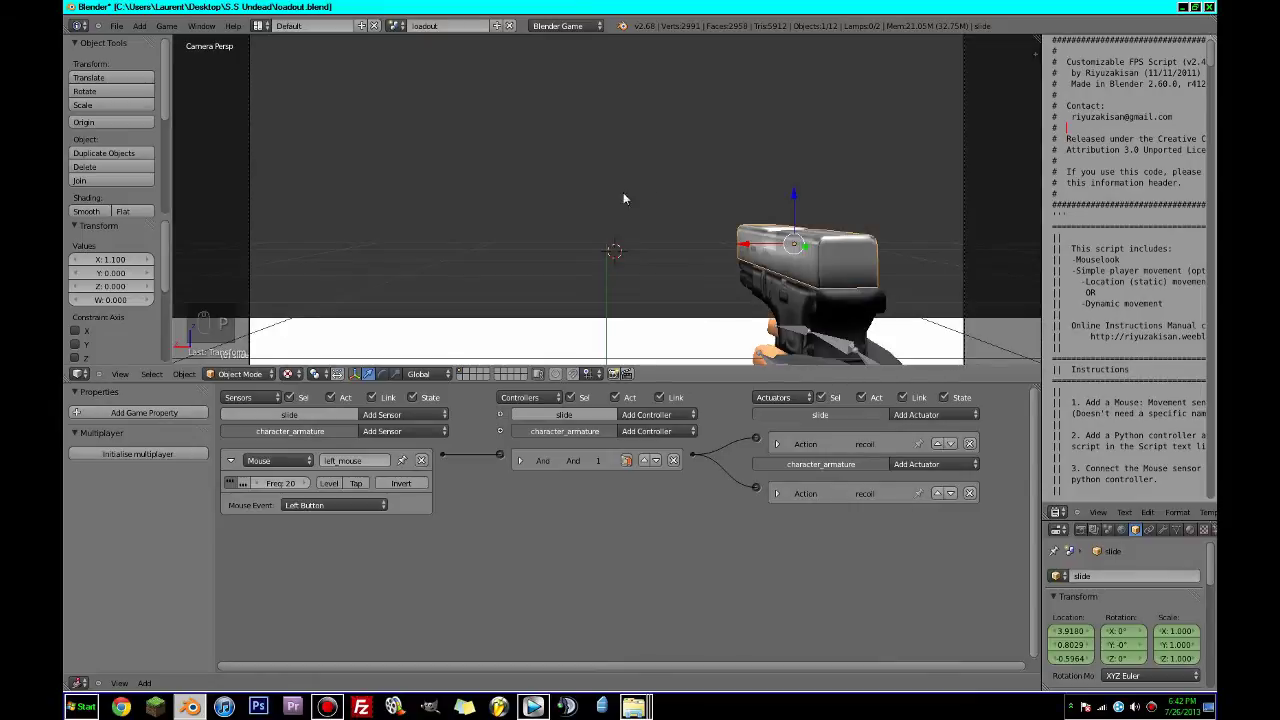
{"action": "key", "text": "ctrl+s"}
{"action": "left_click", "coordinate": [653, 177]}
{"action": "key", "text": "ctrl+Up"}
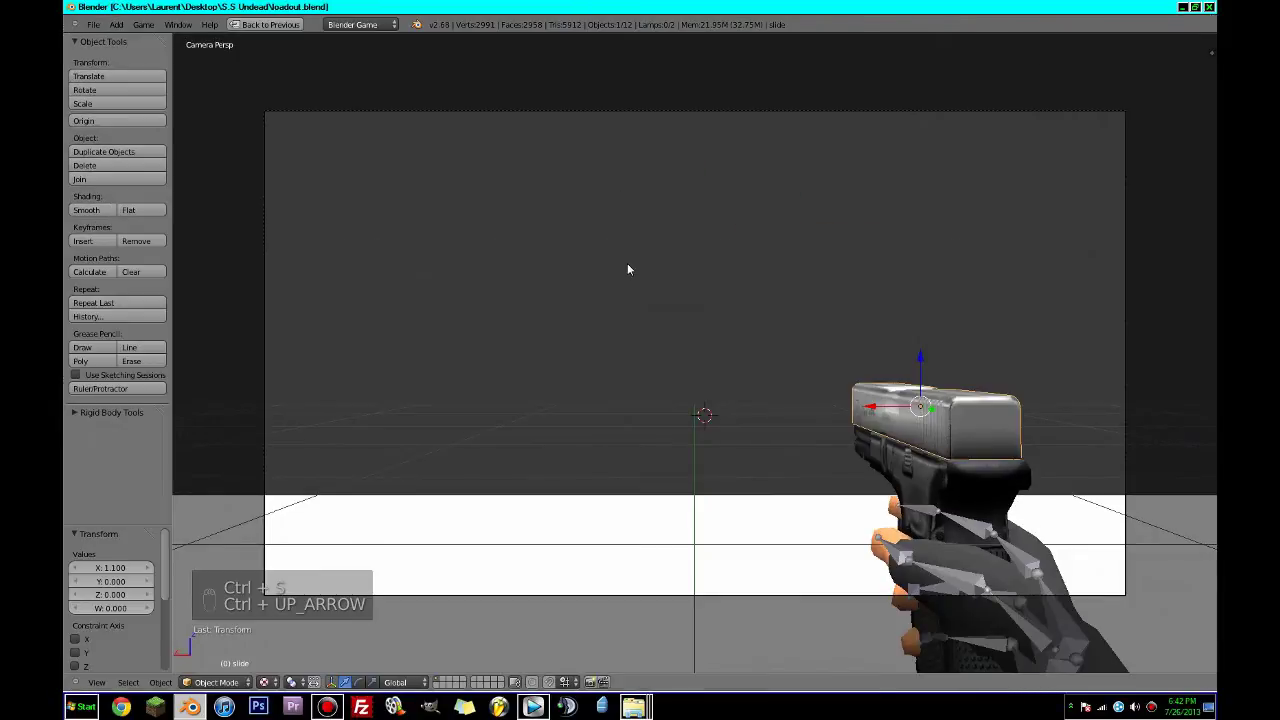
{"action": "key", "text": "ctrl+Up"}
Set the left_mouse sensor's frequency to 15.
{"action": "left_click", "coordinate": [272, 483]}
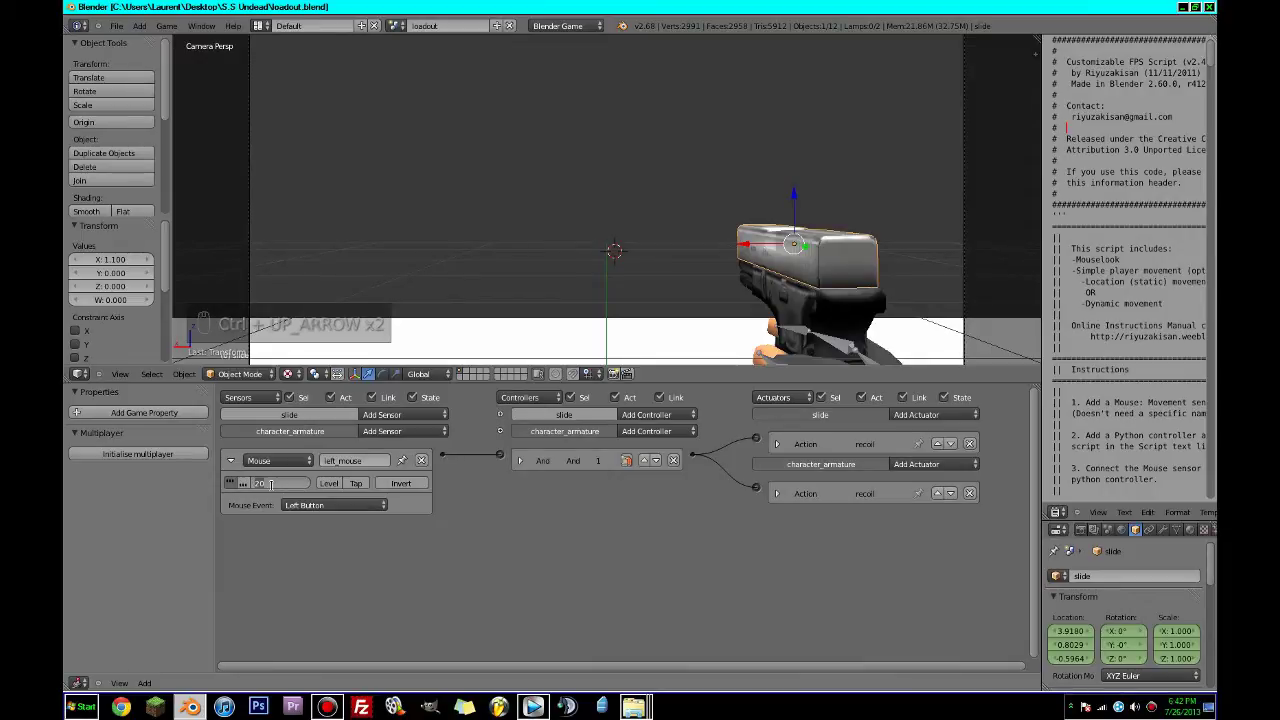
{"action": "type", "text": "15"}
{"action": "key", "text": "Return"}
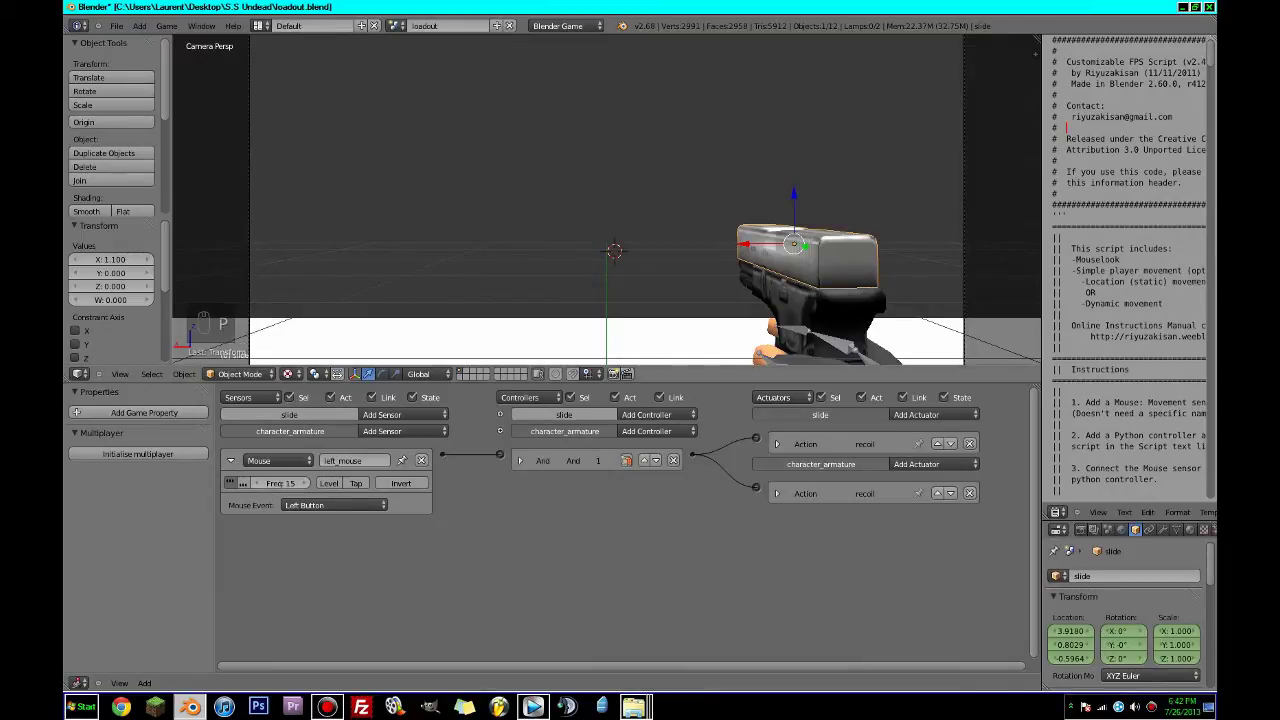
Run the game, fire the gun repeatedly to check the firing rate, and save the file.
{"action": "key", "text": "p"}
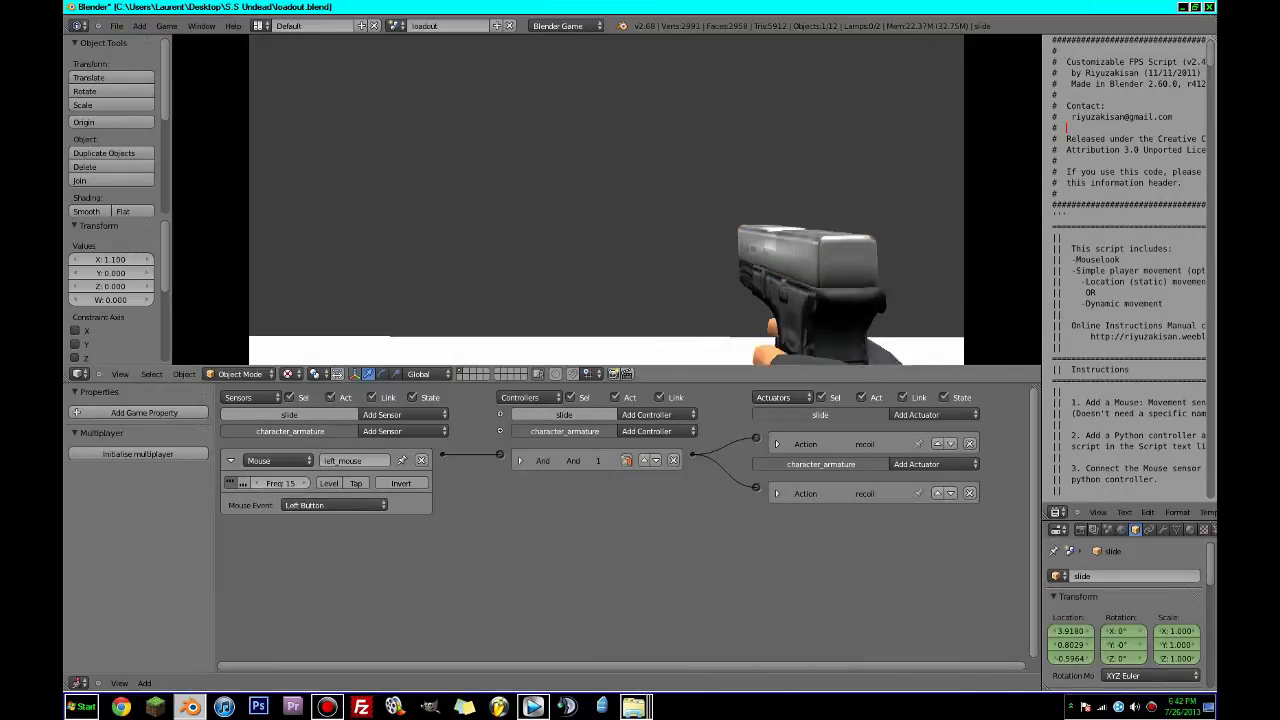
{"action": "left_click", "coordinate": [606, 200]}
{"action": "left_click", "coordinate": [606, 200]}
{"action": "left_click", "coordinate": [606, 200]}
{"action": "key", "text": "Escape"}
{"action": "key", "text": "ctrl+s"}
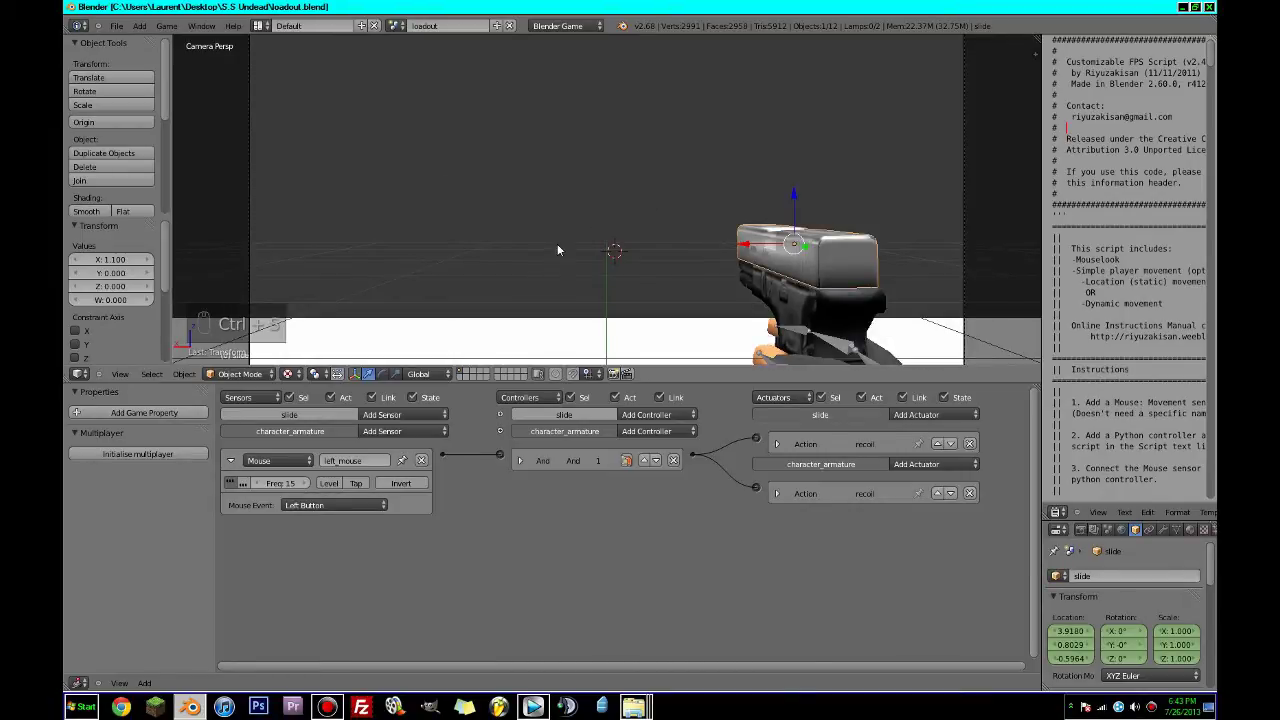
Inspect the scene around the gun, test the game again from the camera view, and save the file.
{"action": "middle_click_drag", "start_coordinate": [606, 217], "coordinate": [880, 236]}
{"action": "key", "text": "KP_0"}
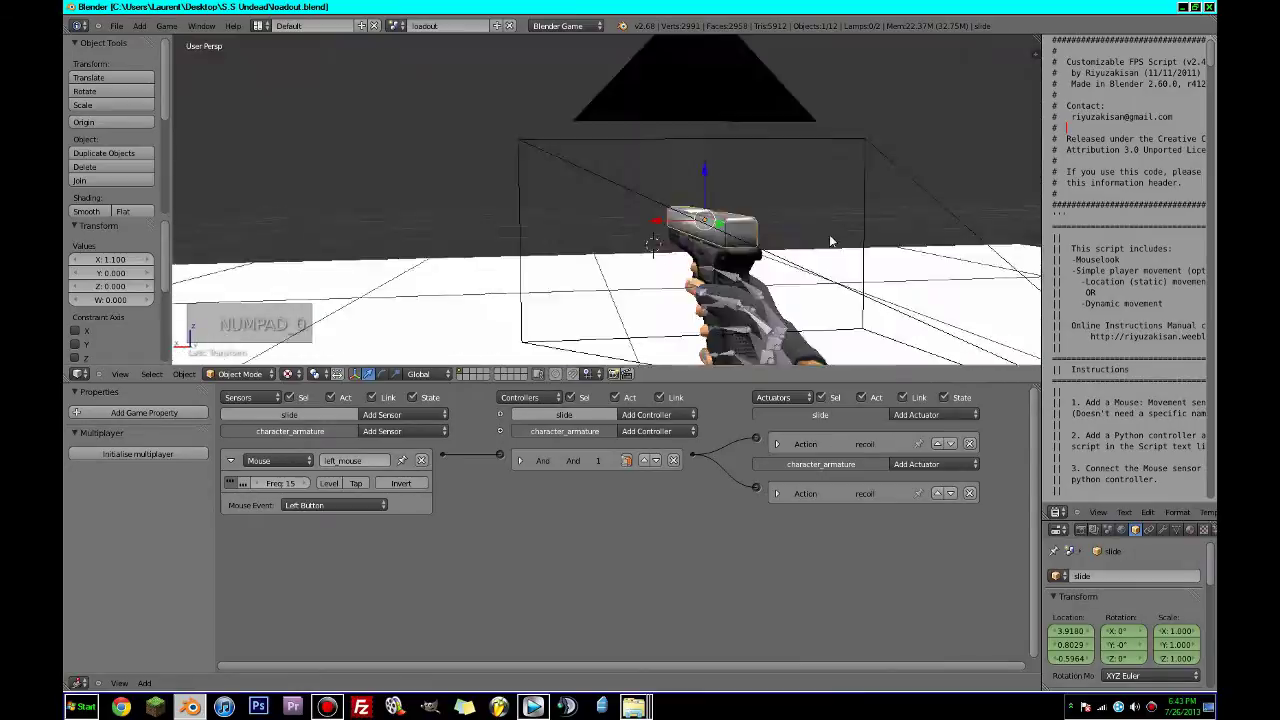
{"action": "key", "text": "p"}
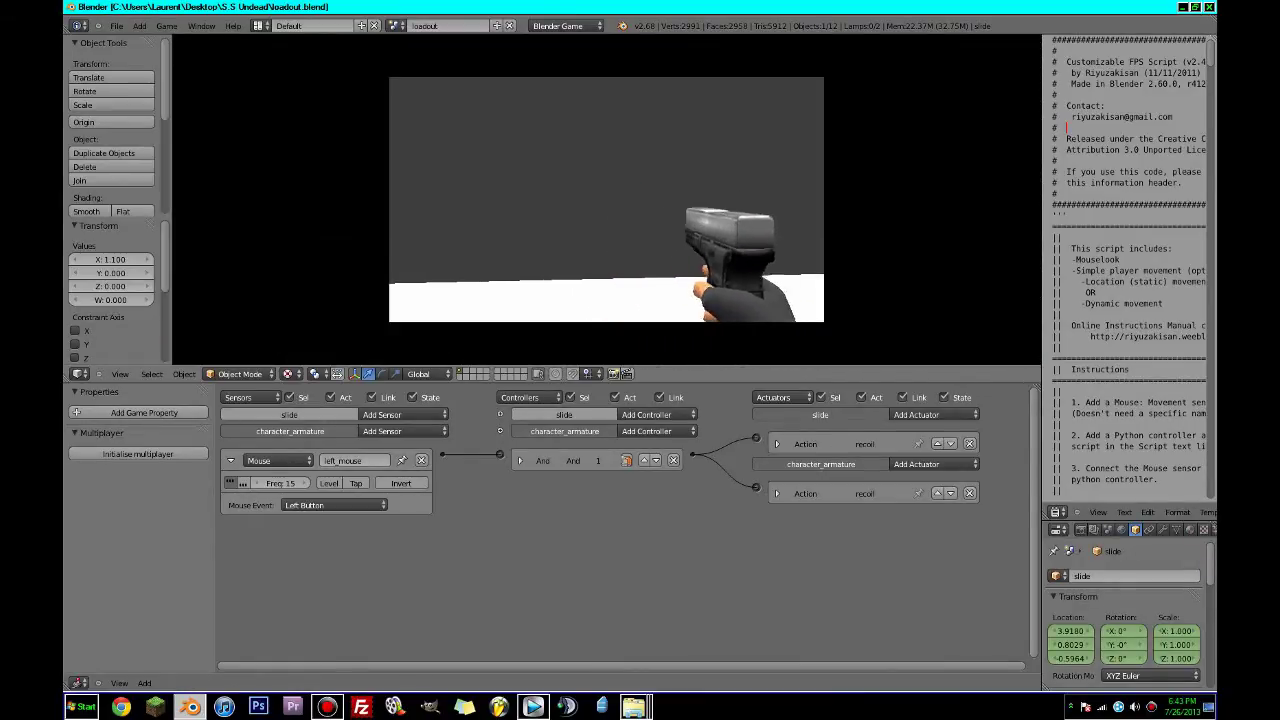
{"action": "key", "text": "Escape"}
{"action": "key", "text": "ctrl+s"}
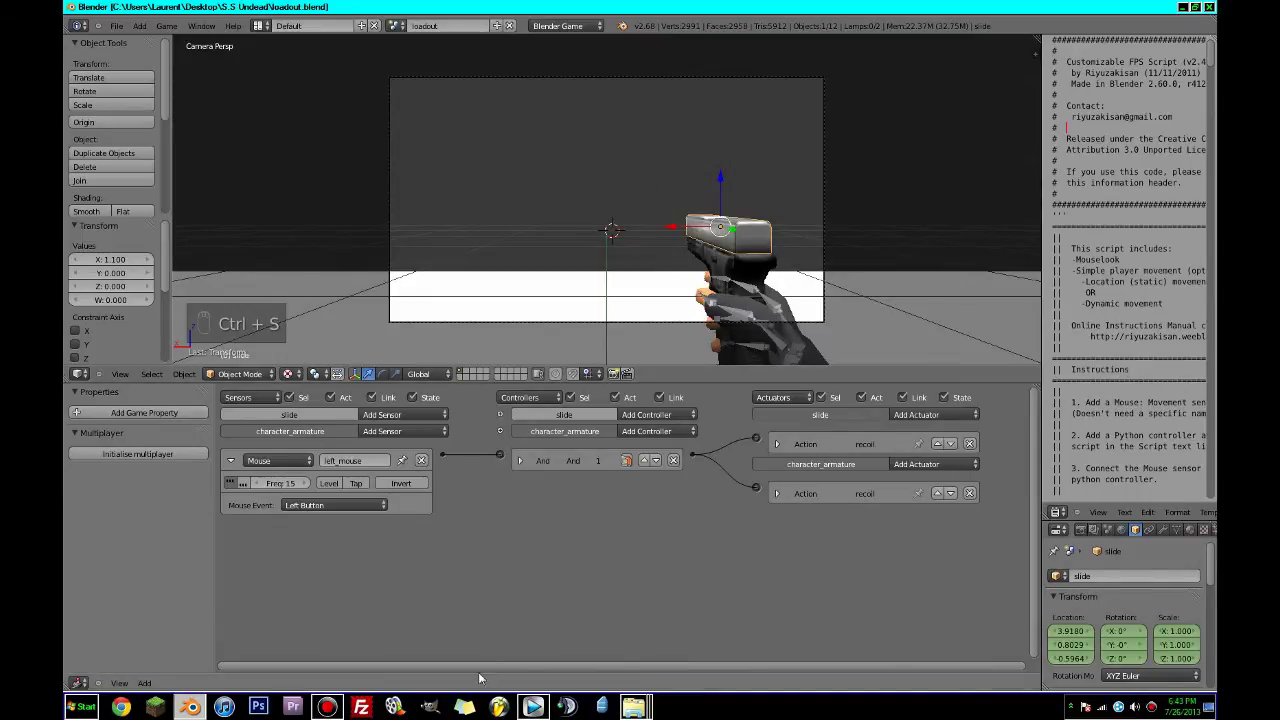
Save the file again and collapse the left_mouse sensor's settings.
{"action": "left_click", "coordinate": [328, 707]}
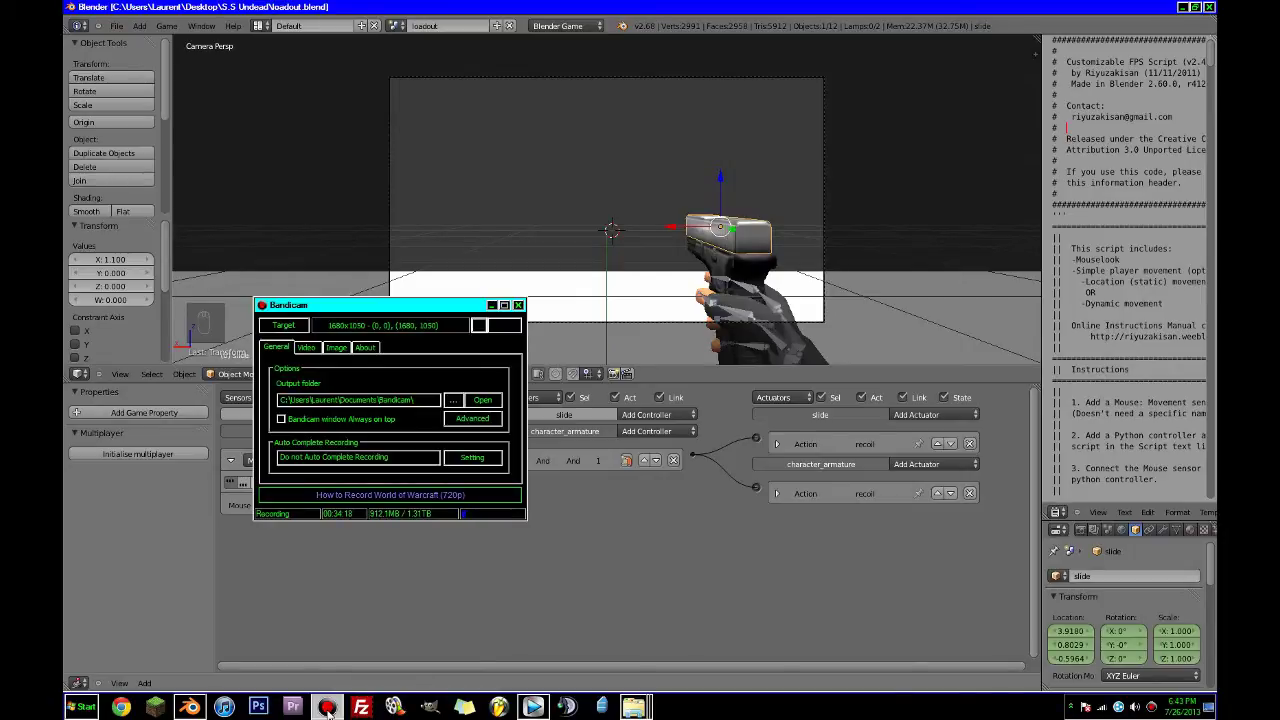
{"action": "left_click", "coordinate": [328, 707]}
{"action": "middle_click_drag", "start_coordinate": [572, 276], "coordinate": [514, 294]}
{"action": "key", "text": "ctrl+s"}
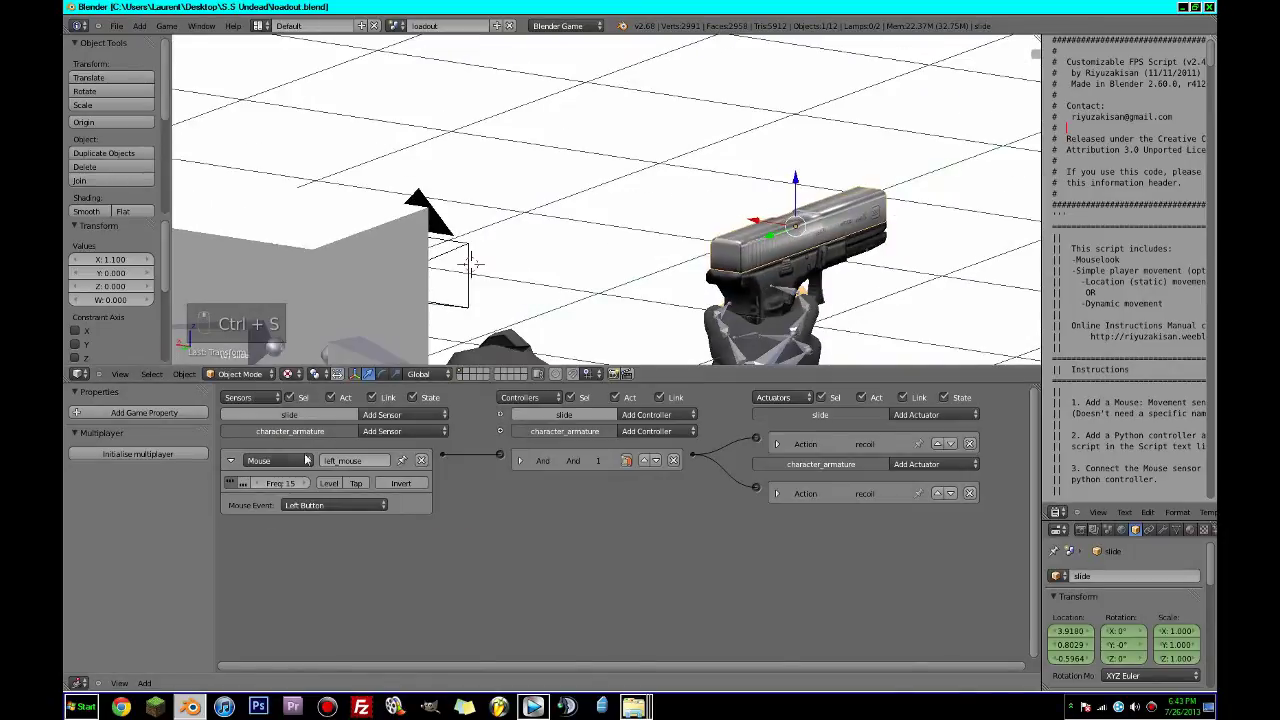
{"action": "left_click", "coordinate": [229, 463]}
{"action": "middle_click_drag", "start_coordinate": [723, 362], "coordinate": [631, 257]}
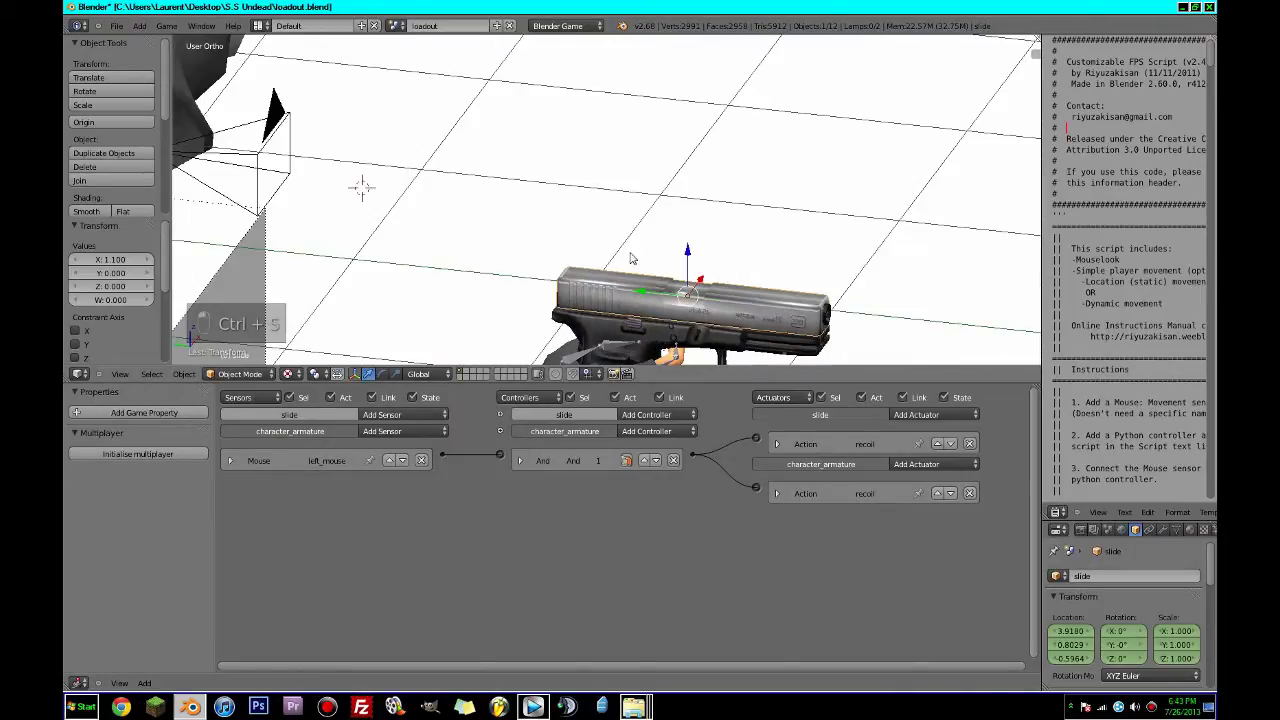
Save the file and snap the 3D cursor to the selected slide.
{"action": "key", "text": "ctrl+s"}
{"action": "left_click", "coordinate": [631, 257]}
{"action": "scroll", "coordinate": [630, 230], "scroll_direction": "down", "scroll_amount": 6}
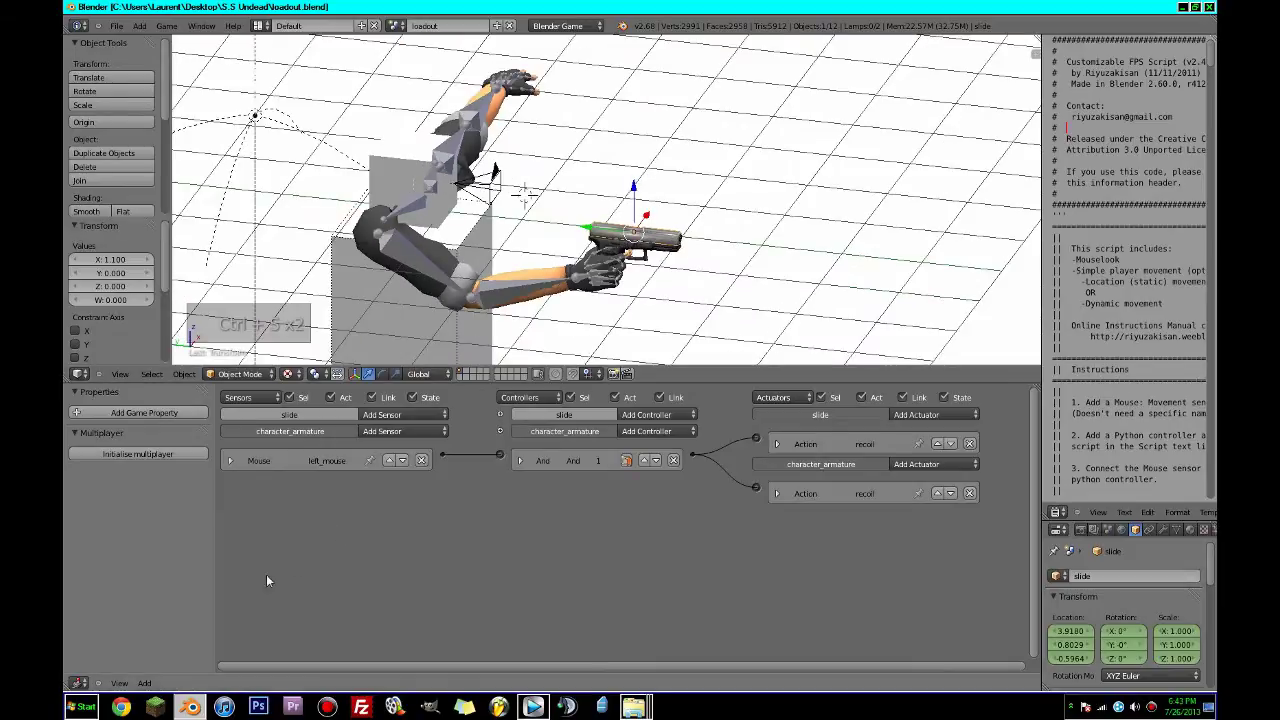
{"action": "mouse_move", "coordinate": [678, 304]}
{"action": "middle_mouse_down"}
{"action": "mouse_move", "coordinate": [763, 286]}
{"action": "mouse_move", "coordinate": [701, 308]}
{"action": "middle_mouse_up"}
{"action": "key", "text": "shift+s"}
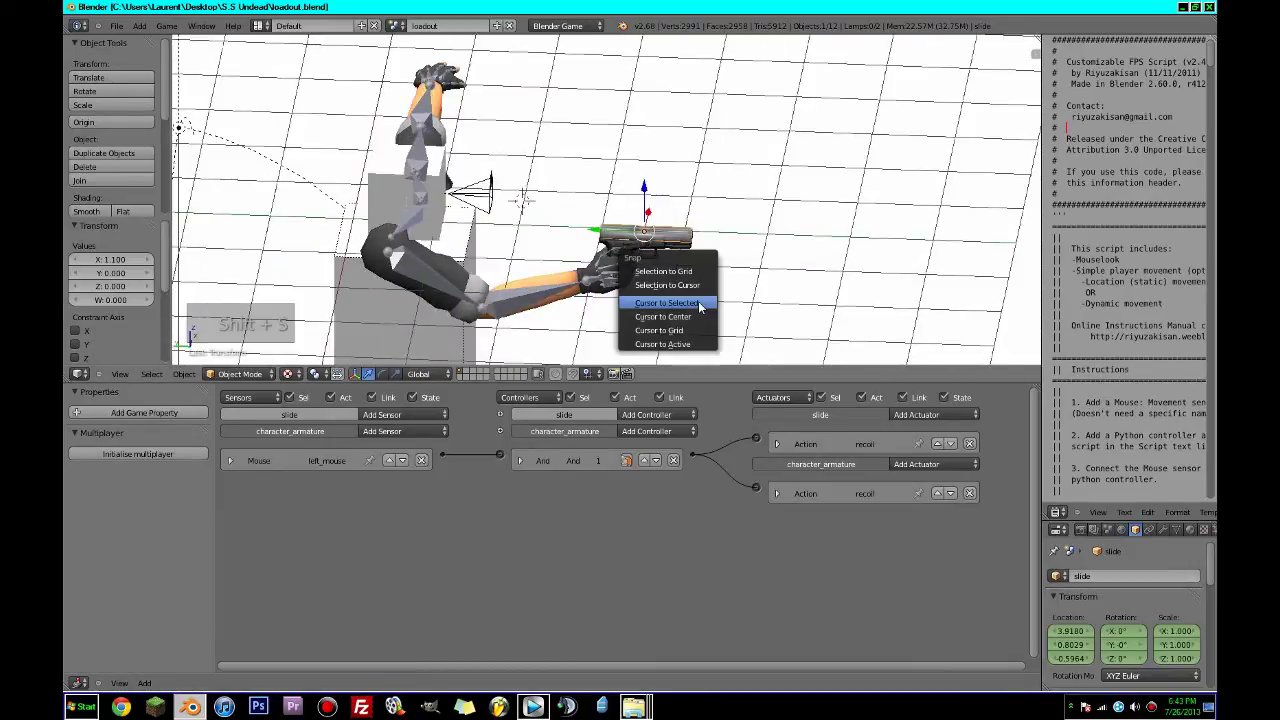
{"action": "left_click", "coordinate": [701, 306]}
Add a plain axes empty at the 3D cursor and move it about -0.64 along Y to just beyond the muzzle.
{"action": "scroll", "coordinate": [700, 307], "scroll_direction": "up", "scroll_amount": 5}
{"action": "key", "text": "shift+a"}
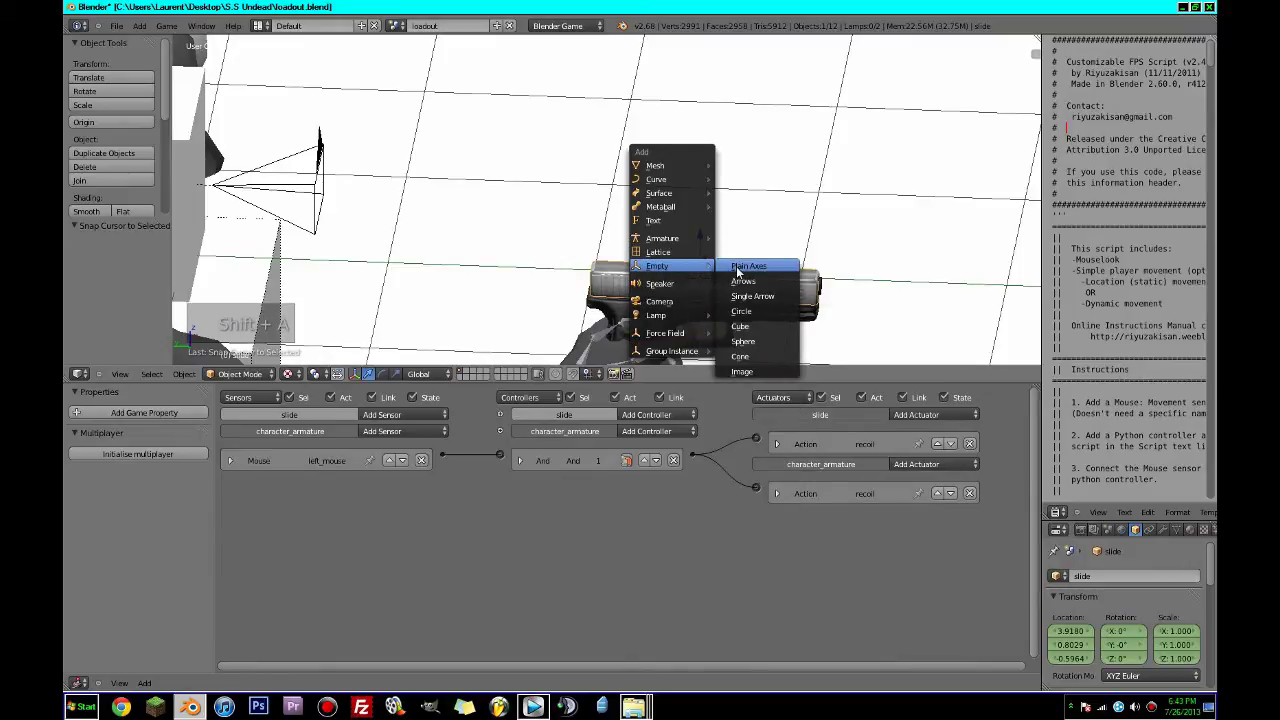
{"action": "left_click", "coordinate": [738, 268]}
{"action": "left_click_drag", "start_coordinate": [666, 280], "coordinate": [800, 303]}
Scale the empty in front of the muzzle down to about 0.18.
{"action": "middle_click_drag", "start_coordinate": [800, 303], "coordinate": [839, 313]}
{"action": "type", "text": "ss"}
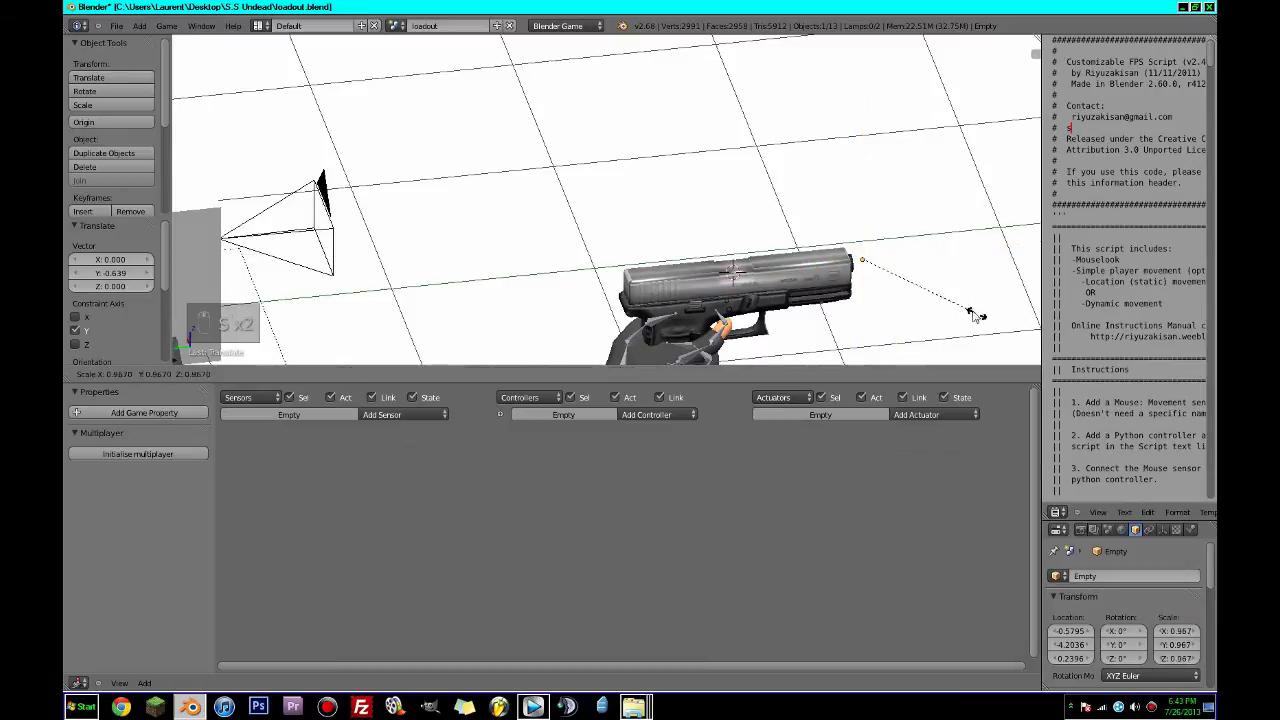
{"action": "left_click", "coordinate": [880, 281]}
{"action": "middle_click_drag", "start_coordinate": [931, 320], "coordinate": [870, 302]}
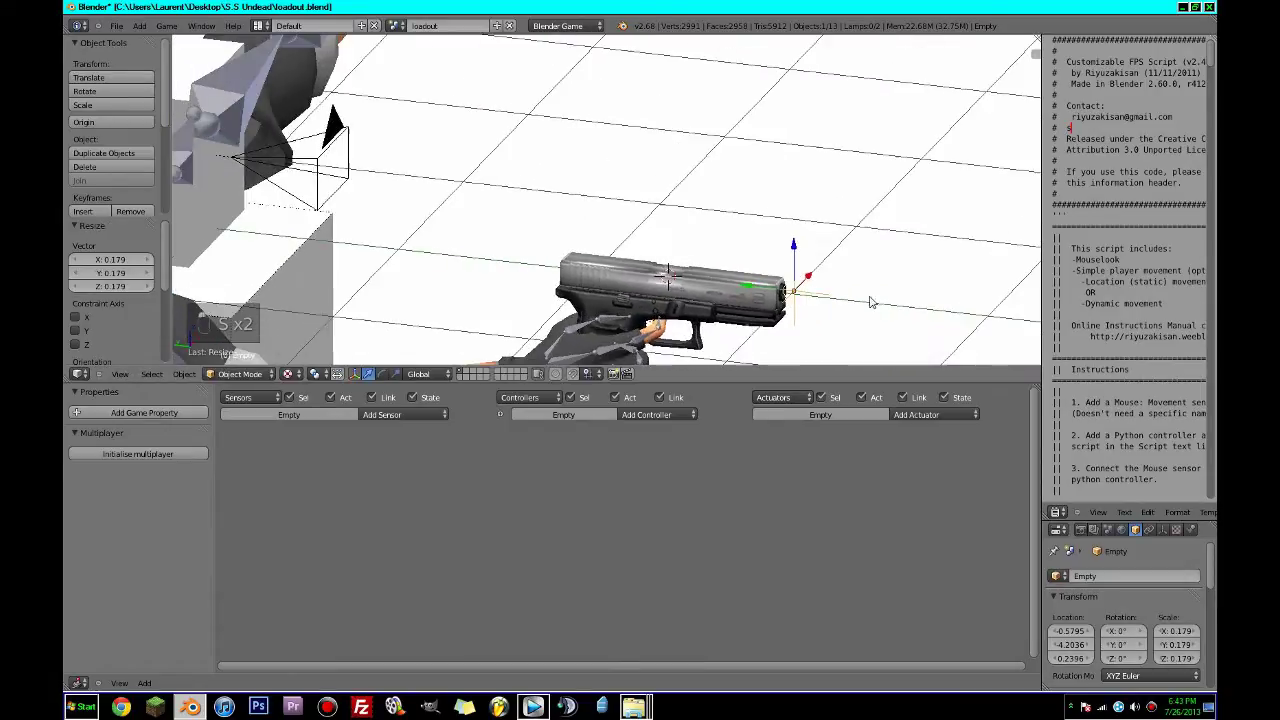
Try parenting the muzzle empty to the slide and undo the parenting.
{"action": "right_click", "coordinate": [773, 298], "text": "shift"}
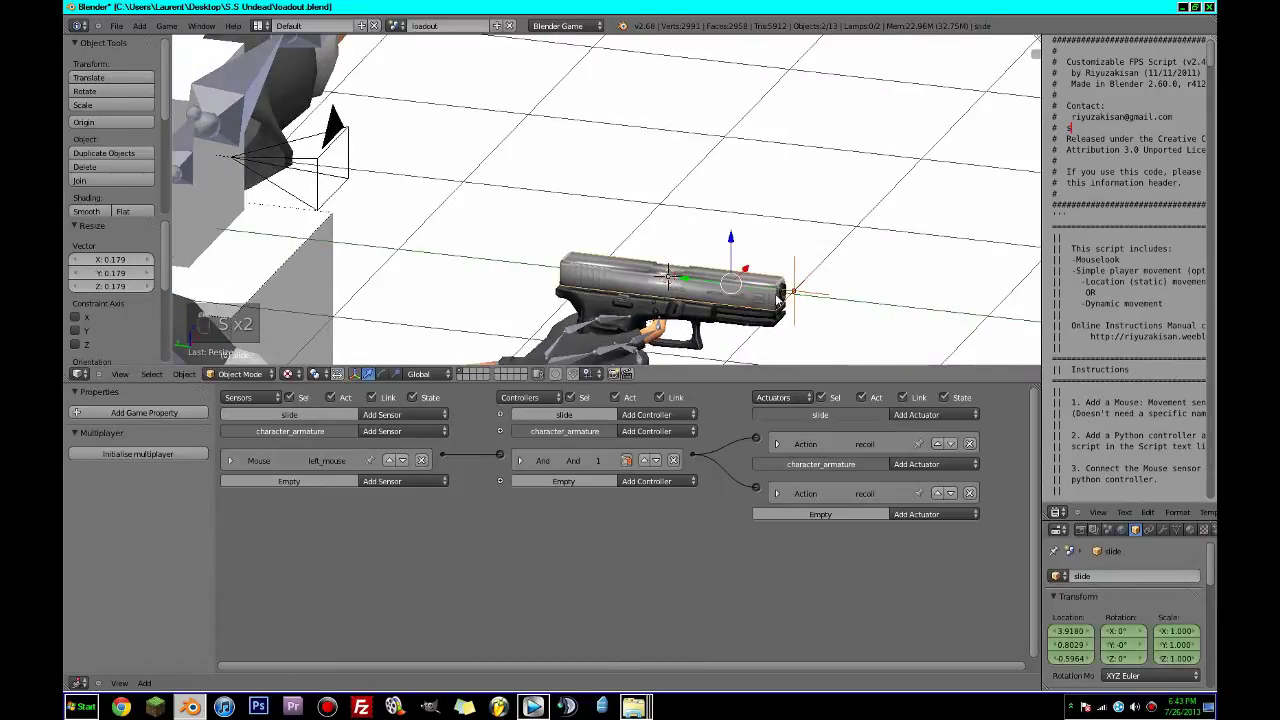
{"action": "key", "text": "ctrl+p"}
{"action": "left_click", "coordinate": [834, 325]}
{"action": "scroll", "coordinate": [834, 325], "scroll_direction": "up", "scroll_amount": 2}
{"action": "middle_click_drag", "start_coordinate": [833, 324], "coordinate": [781, 262], "text": "shift"}
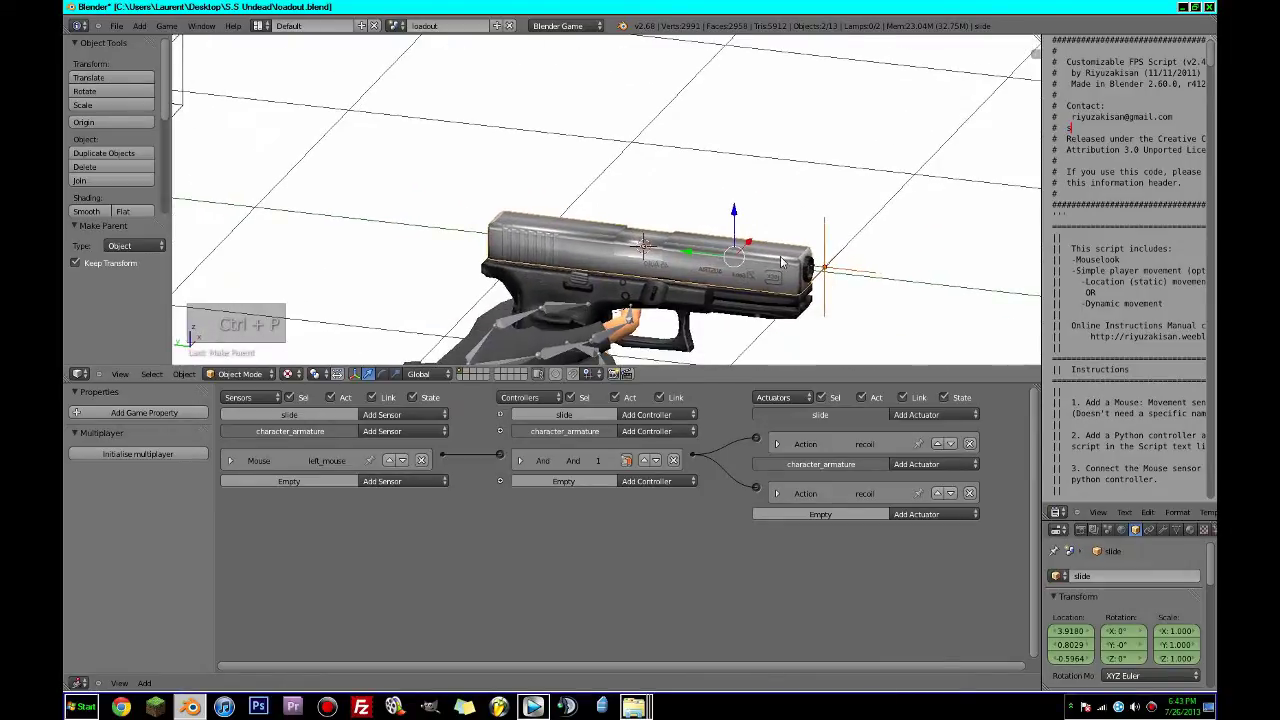
{"action": "key", "text": "ctrl+z"}
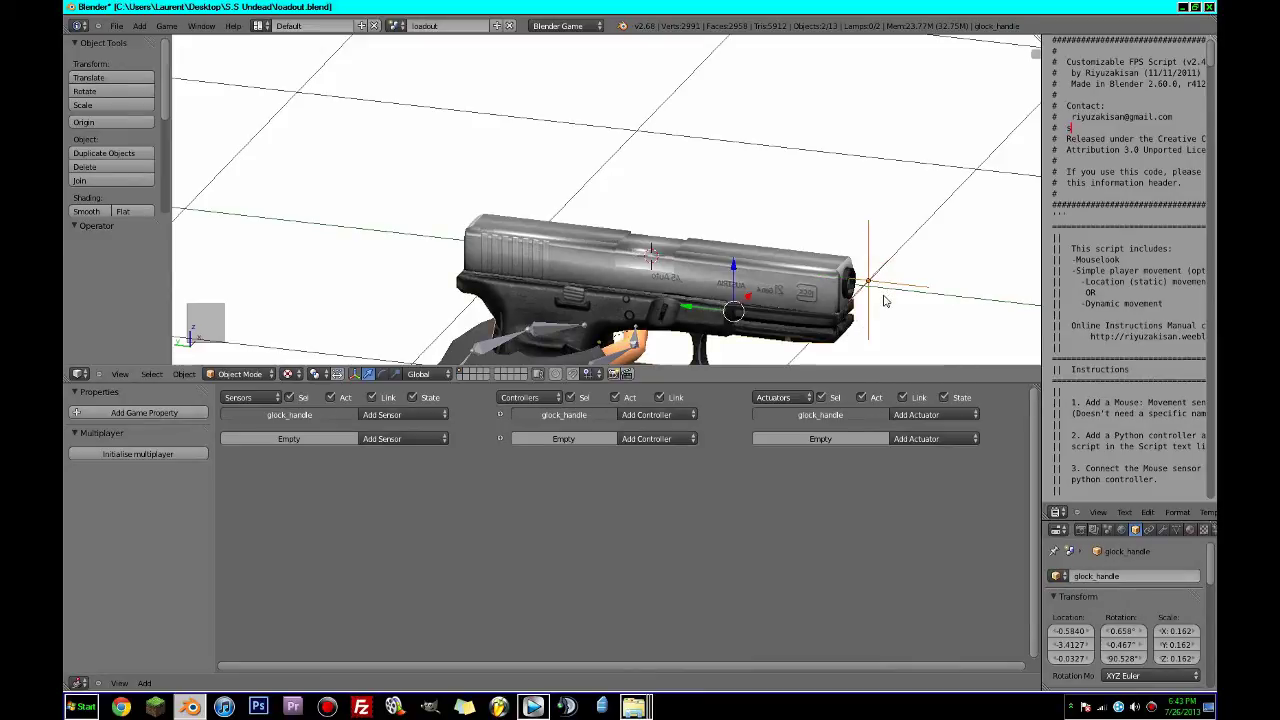
Parent the muzzle empty to the glock_handle object, using the Object type.
{"action": "key", "text": "ctrl+p"}
{"action": "left_click", "coordinate": [830, 318]}
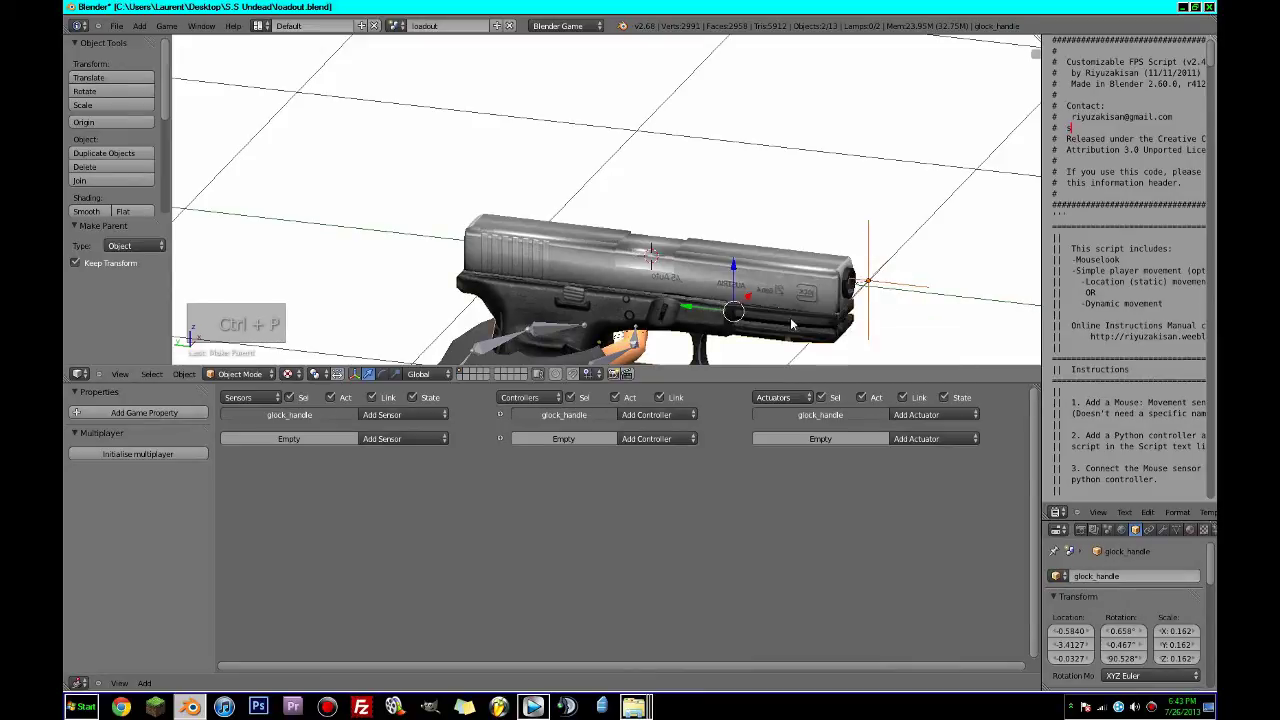
Test-move the slide and the gun handle in turn to check whether the empty follows, cancelling each move.
{"action": "key", "text": "g"}
{"action": "key", "text": "g"}
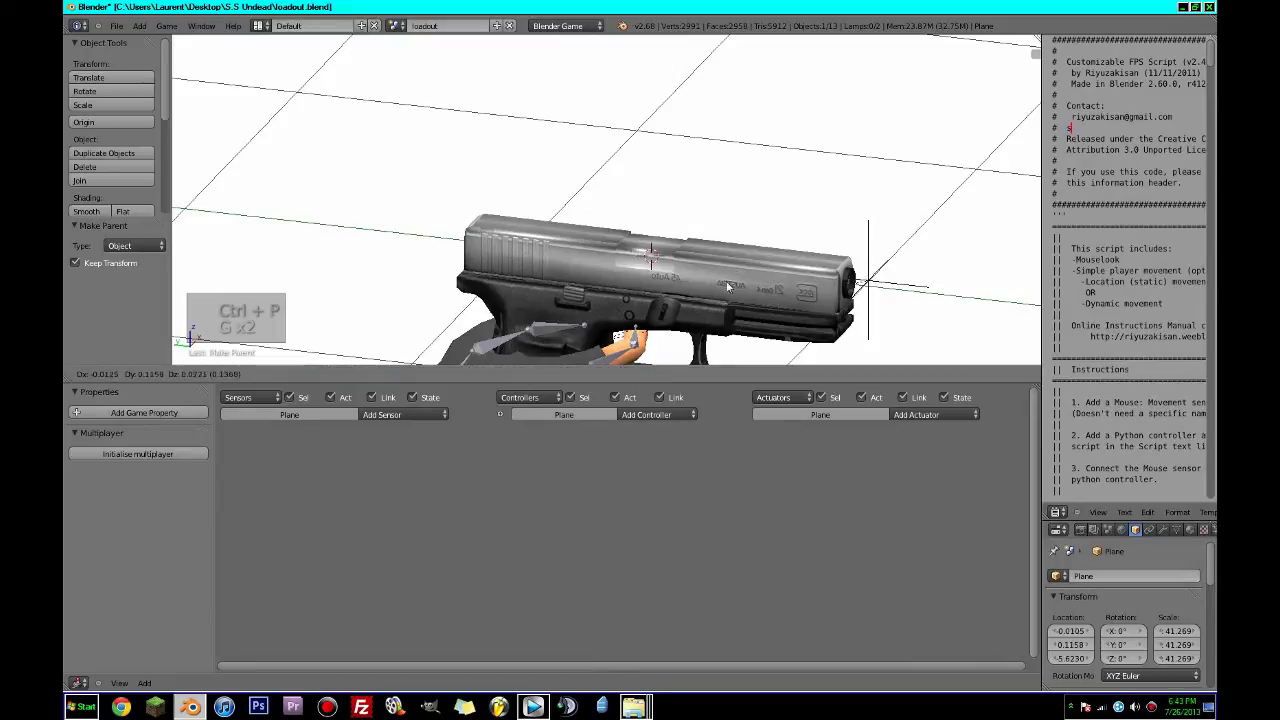
{"action": "key", "text": "g"}
{"action": "right_click", "coordinate": [721, 296]}
{"action": "scroll", "coordinate": [711, 293], "scroll_direction": "down", "scroll_amount": 4}
{"action": "middle_click_drag", "start_coordinate": [717, 248], "coordinate": [628, 271]}
{"action": "right_click", "coordinate": [573, 296]}
{"action": "right_click", "coordinate": [562, 297]}
{"action": "key", "text": "g"}
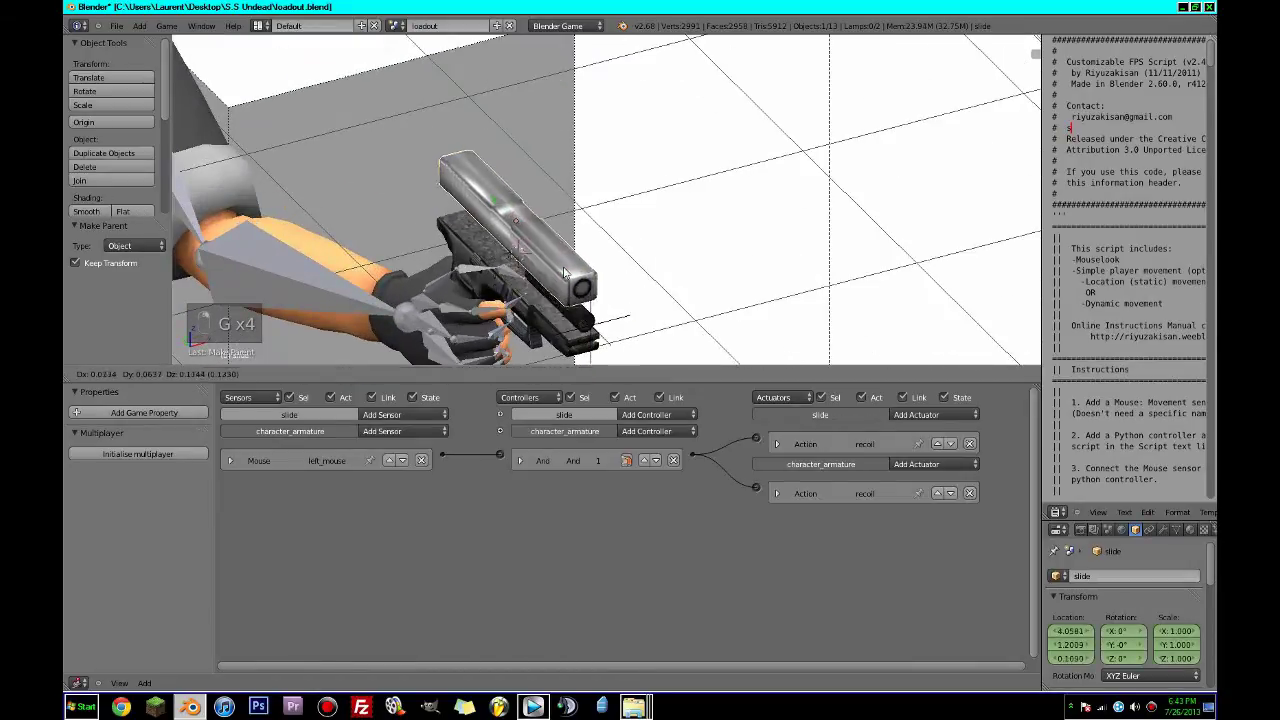
{"action": "right_click", "coordinate": [566, 264]}
{"action": "right_click", "coordinate": [556, 343]}
{"action": "key", "text": "g"}
{"action": "right_click", "coordinate": [641, 306]}
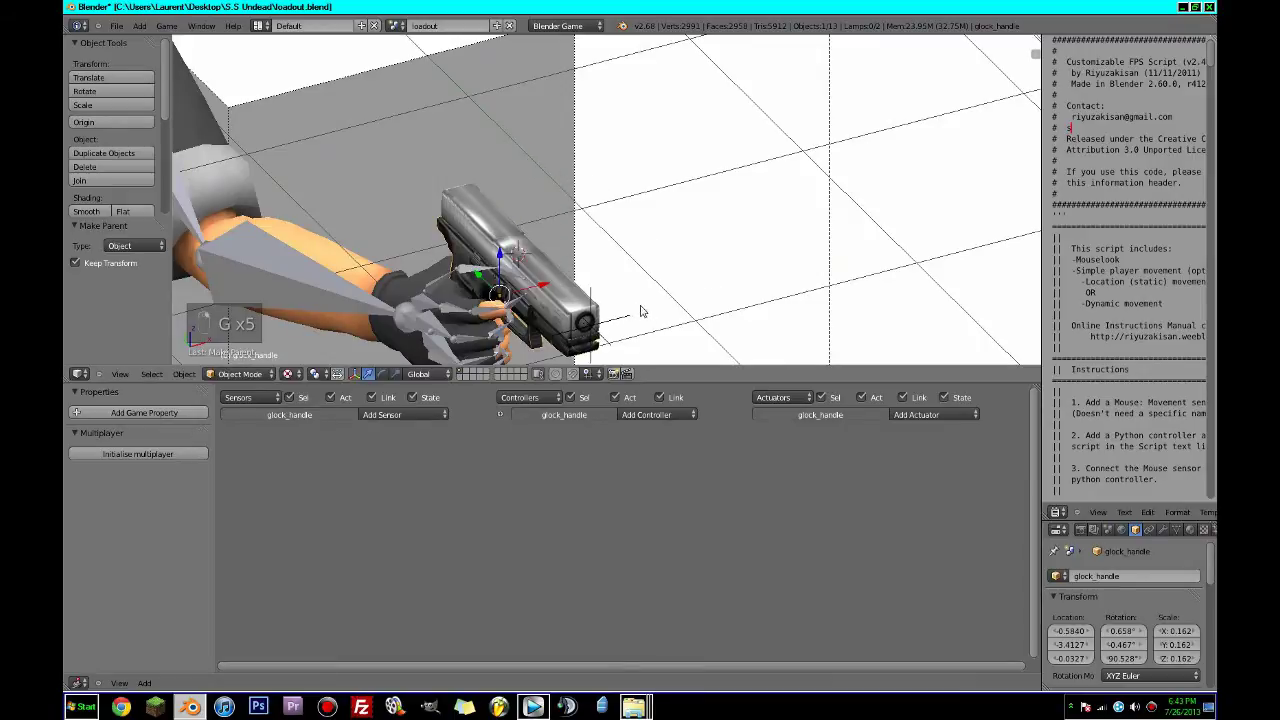
Rename the empty in front of the muzzle as bullet_adder.
{"action": "middle_click_drag", "start_coordinate": [586, 322], "coordinate": [693, 287]}
{"action": "right_click", "coordinate": [754, 279]}
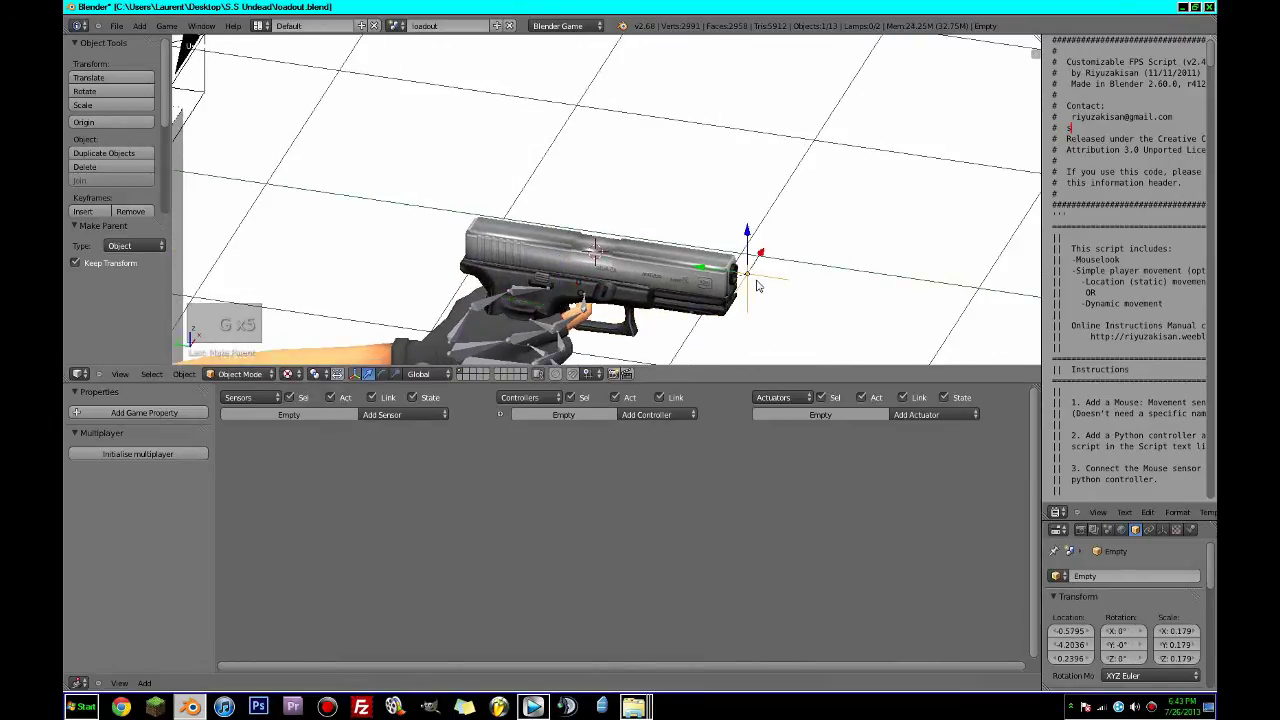
{"action": "scroll", "coordinate": [767, 296], "scroll_direction": "up", "scroll_amount": 1}
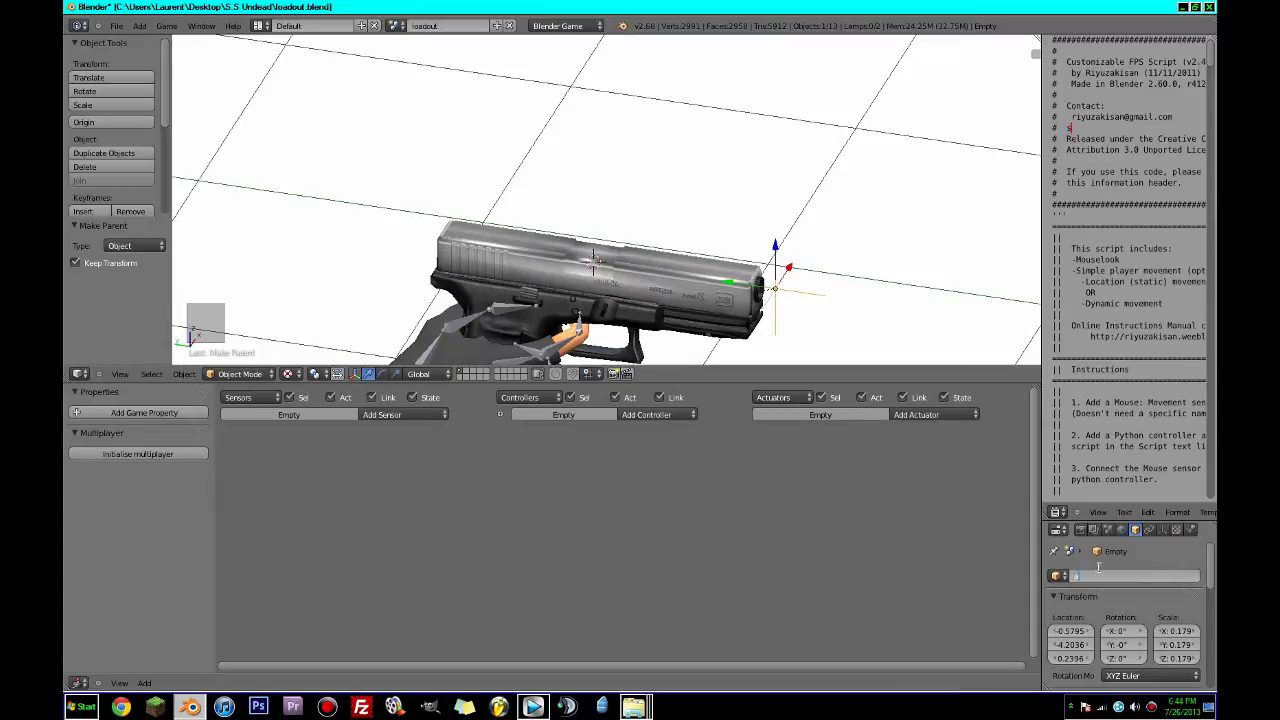
{"action": "key", "text": "BackSpace"}
{"action": "type", "text": "bullet"}
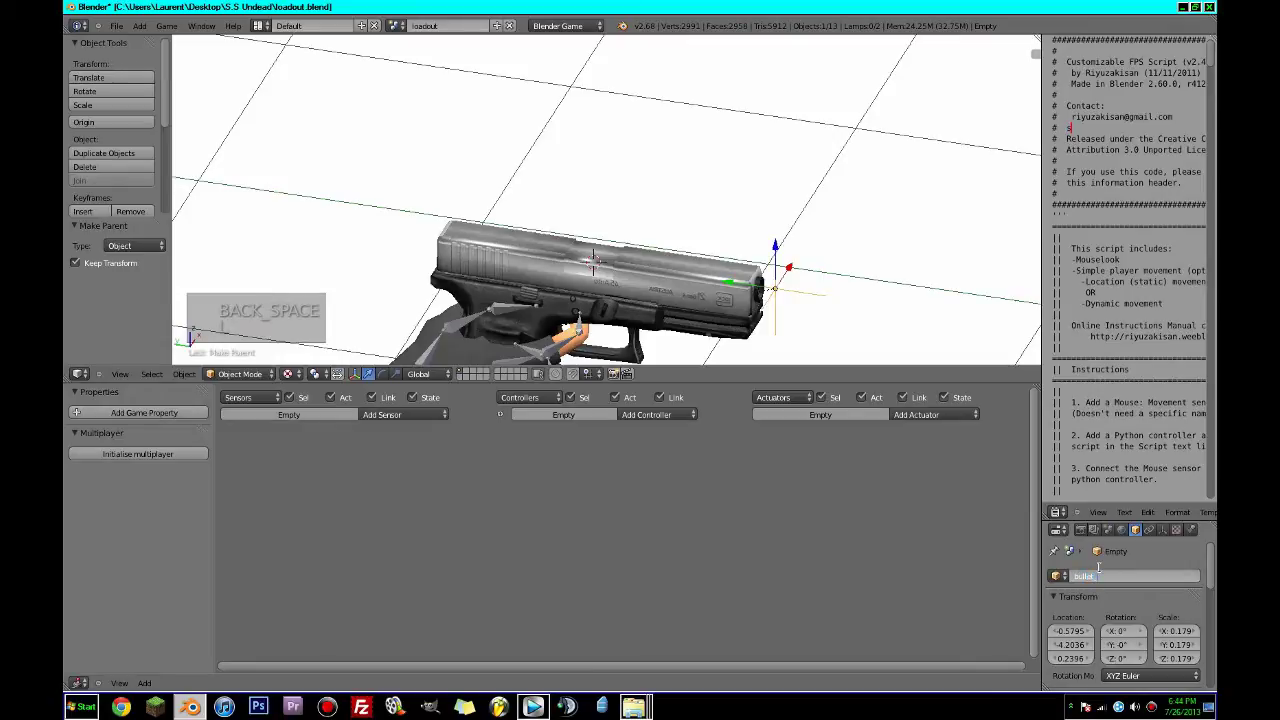
{"action": "type", "text": "_adder"}
{"action": "key", "text": "Return"}
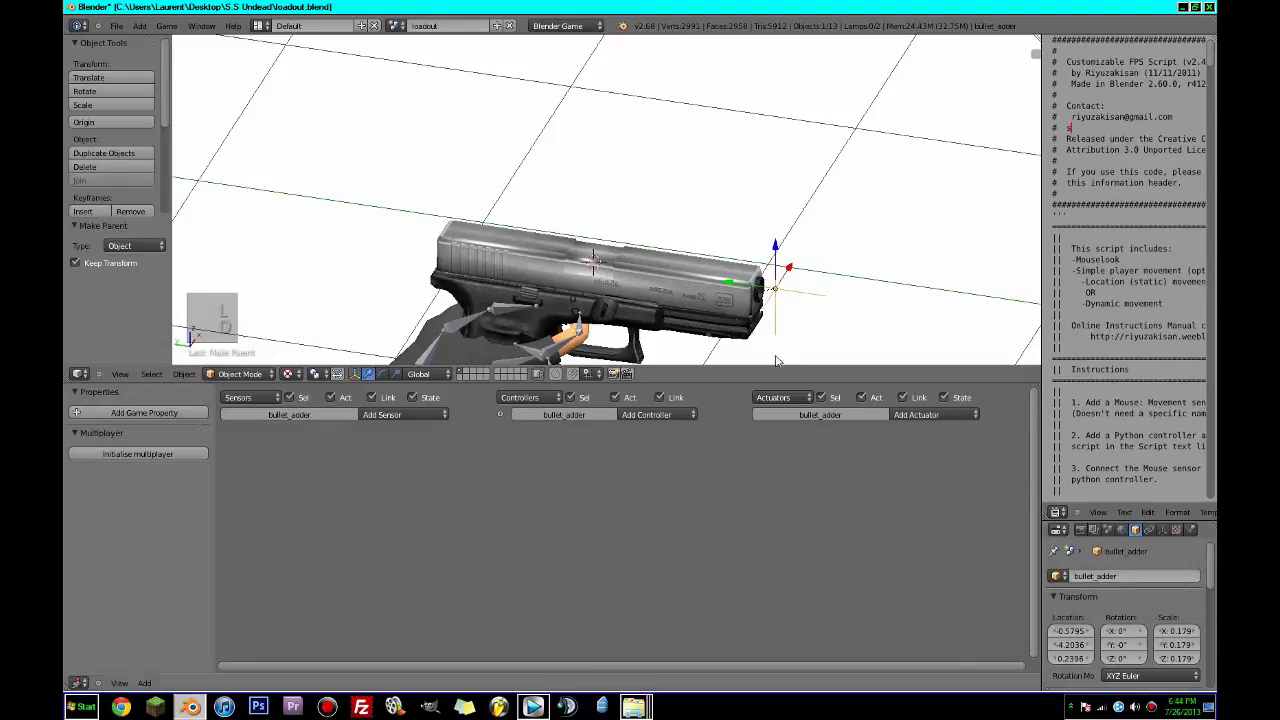
Duplicate the bullet_adder empty in top view and move the copy back about 0.64 along Y to the middle of the slide.
{"action": "key", "text": "KP_7"}
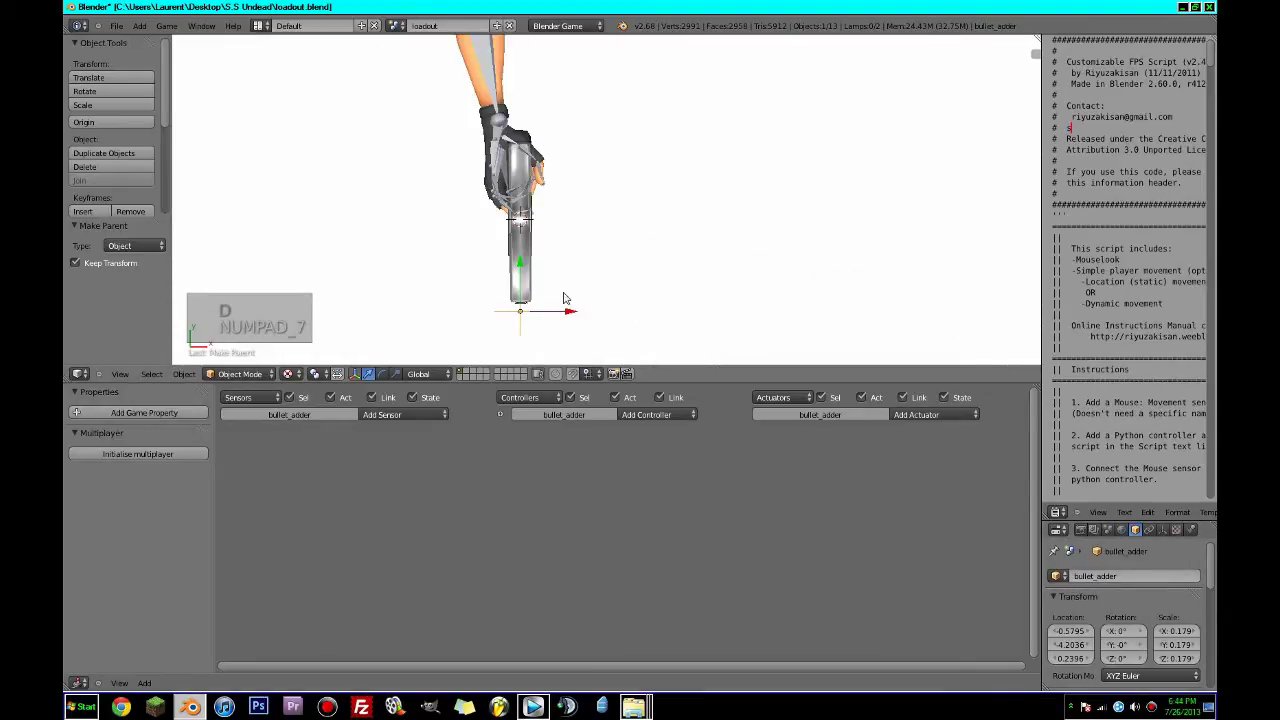
{"action": "key", "text": "shift+d"}
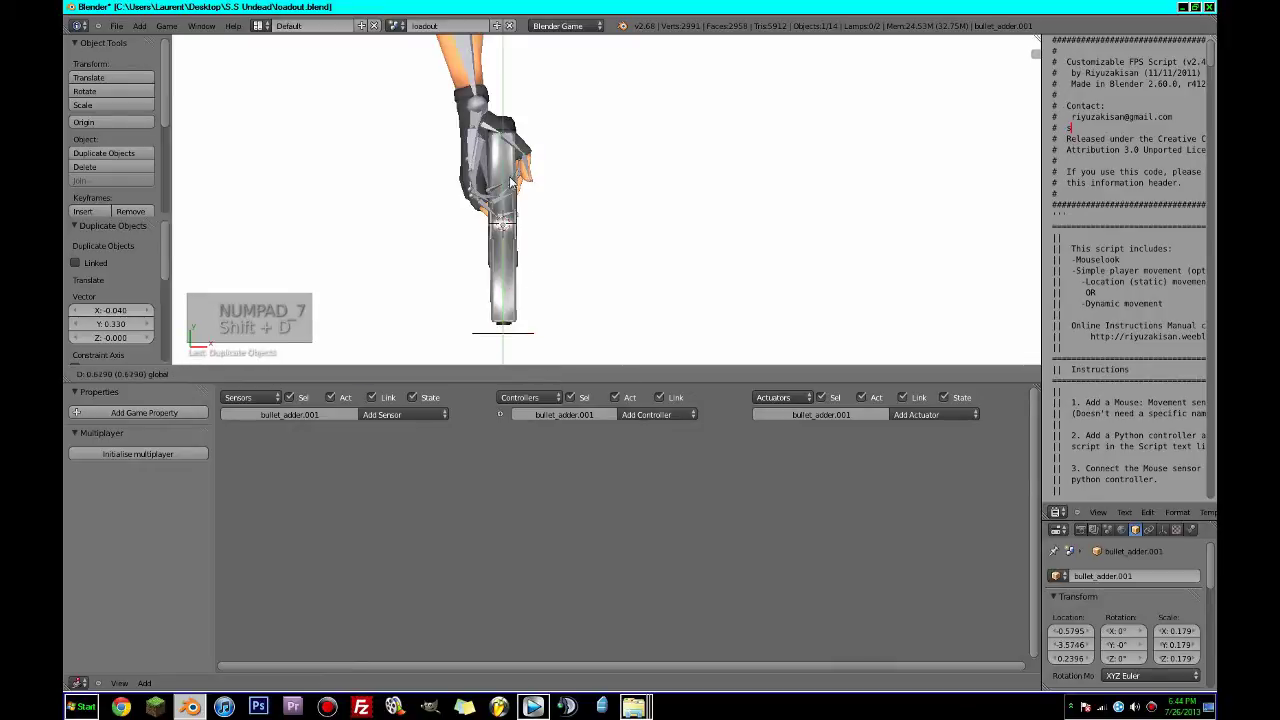
{"action": "left_click_drag", "start_coordinate": [510, 182], "coordinate": [510, 180]}
{"action": "middle_click_drag", "start_coordinate": [525, 215], "coordinate": [694, 90]}
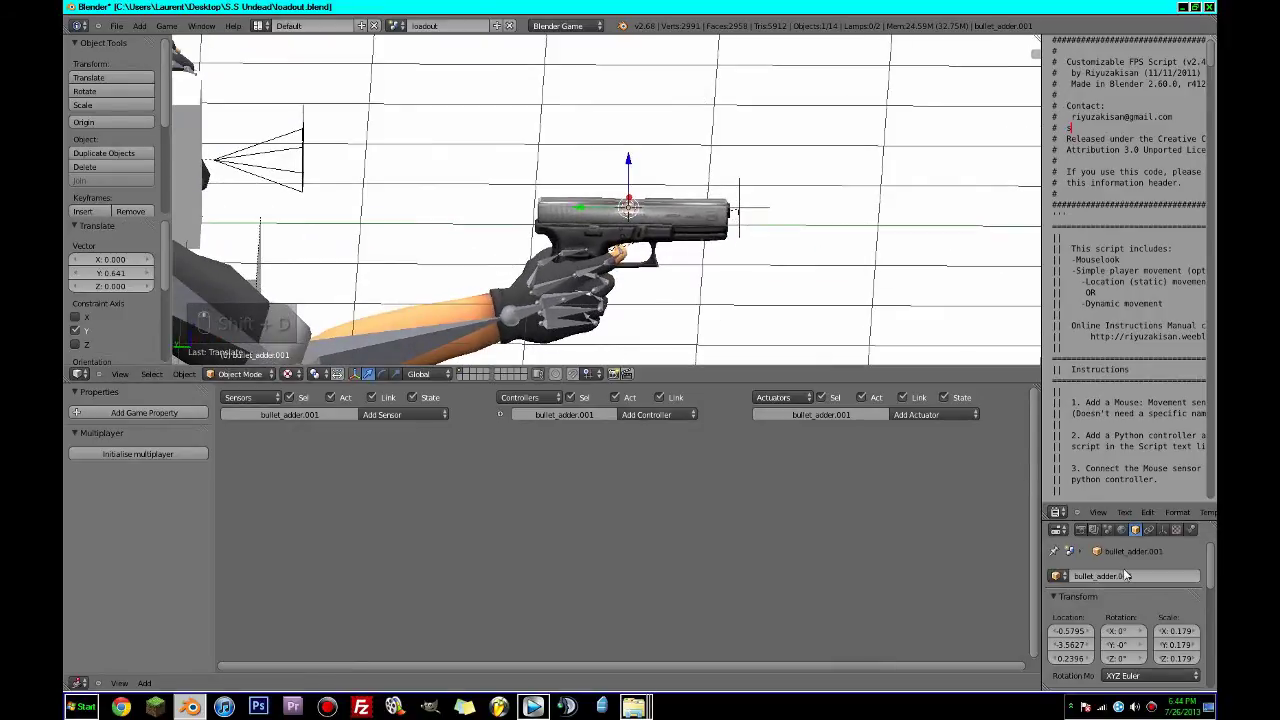
Rename the duplicated empty as shell_adder and save the file.
{"action": "left_click", "coordinate": [1121, 576]}
{"action": "type", "text": "sh"}
{"action": "type", "text": "shell"}
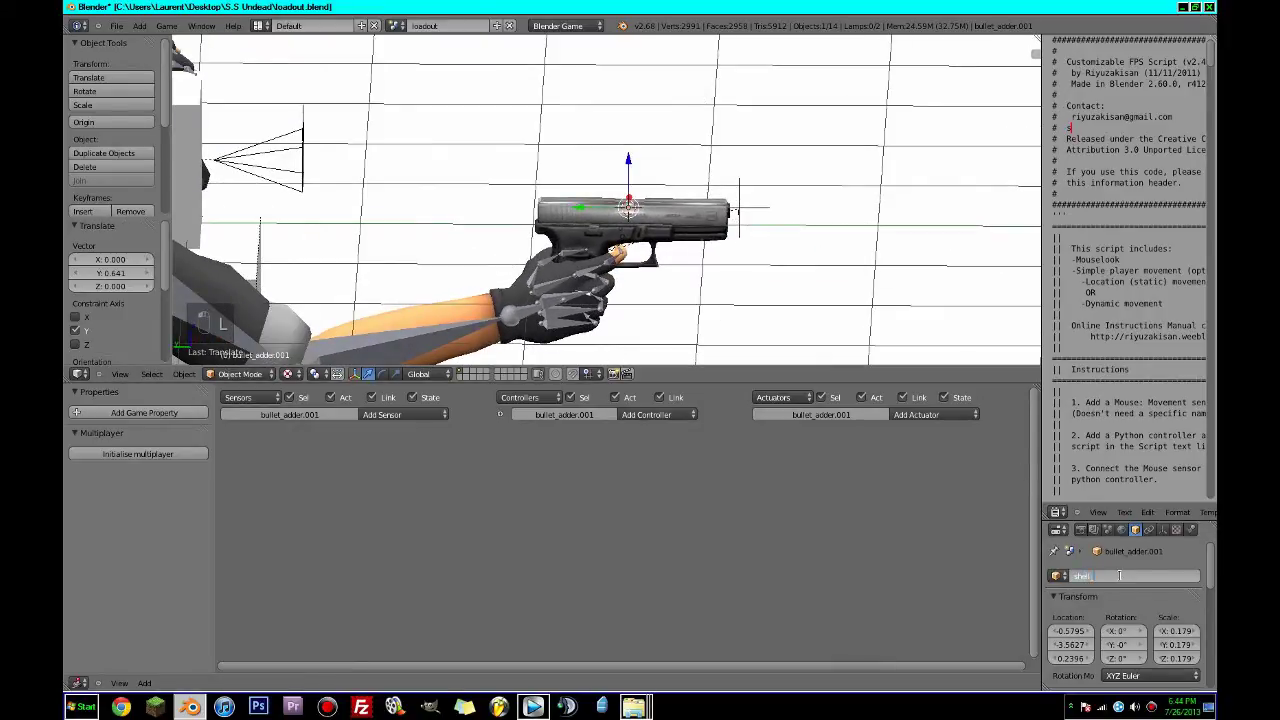
{"action": "type", "text": "_adder"}
{"action": "key", "text": "Return"}
{"action": "key", "text": "ctrl+s"}
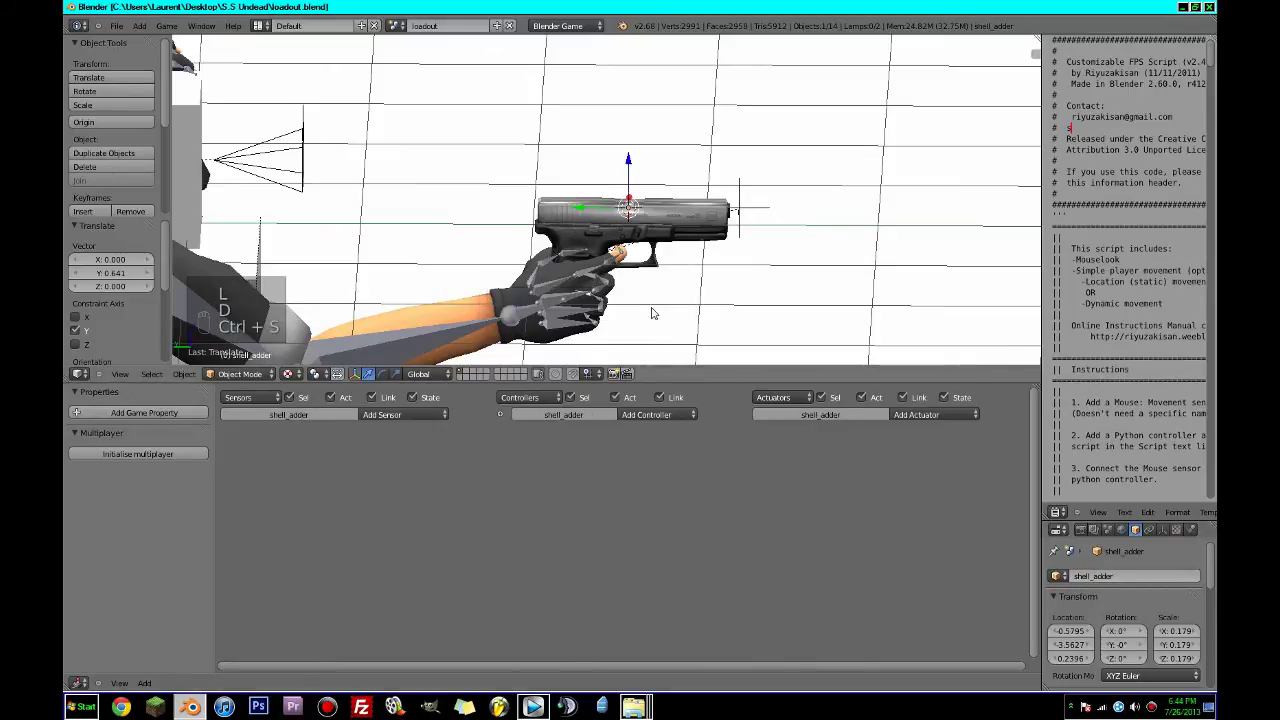
Test-move the gun handle to check that both empties follow, cancel the move, and save the file.
{"action": "middle_click_drag", "start_coordinate": [654, 313], "coordinate": [686, 341]}
{"action": "scroll", "coordinate": [780, 275], "scroll_direction": "up", "scroll_amount": 3}
{"action": "scroll", "coordinate": [686, 341], "scroll_direction": "up", "scroll_amount": 3}
{"action": "middle_click_drag", "start_coordinate": [818, 309], "coordinate": [728, 252], "text": "shift"}
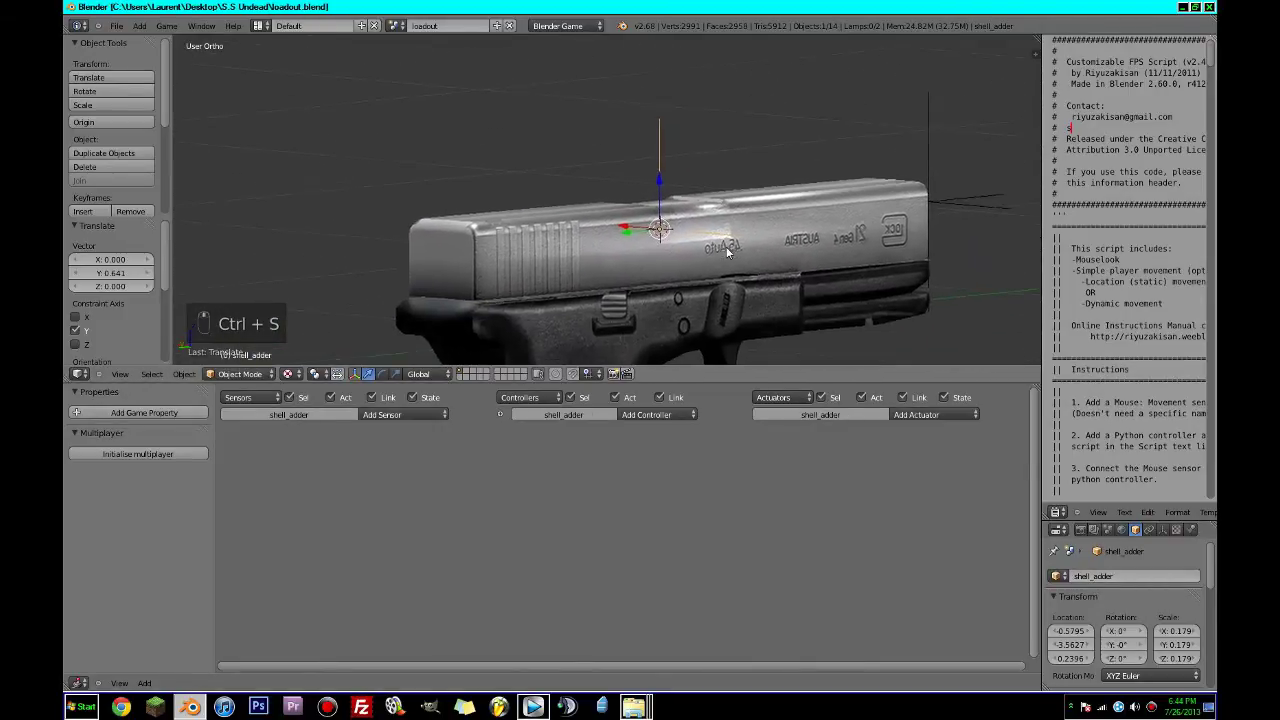
{"action": "scroll", "coordinate": [775, 298], "scroll_direction": "down", "scroll_amount": 3}
{"action": "key", "text": "g"}
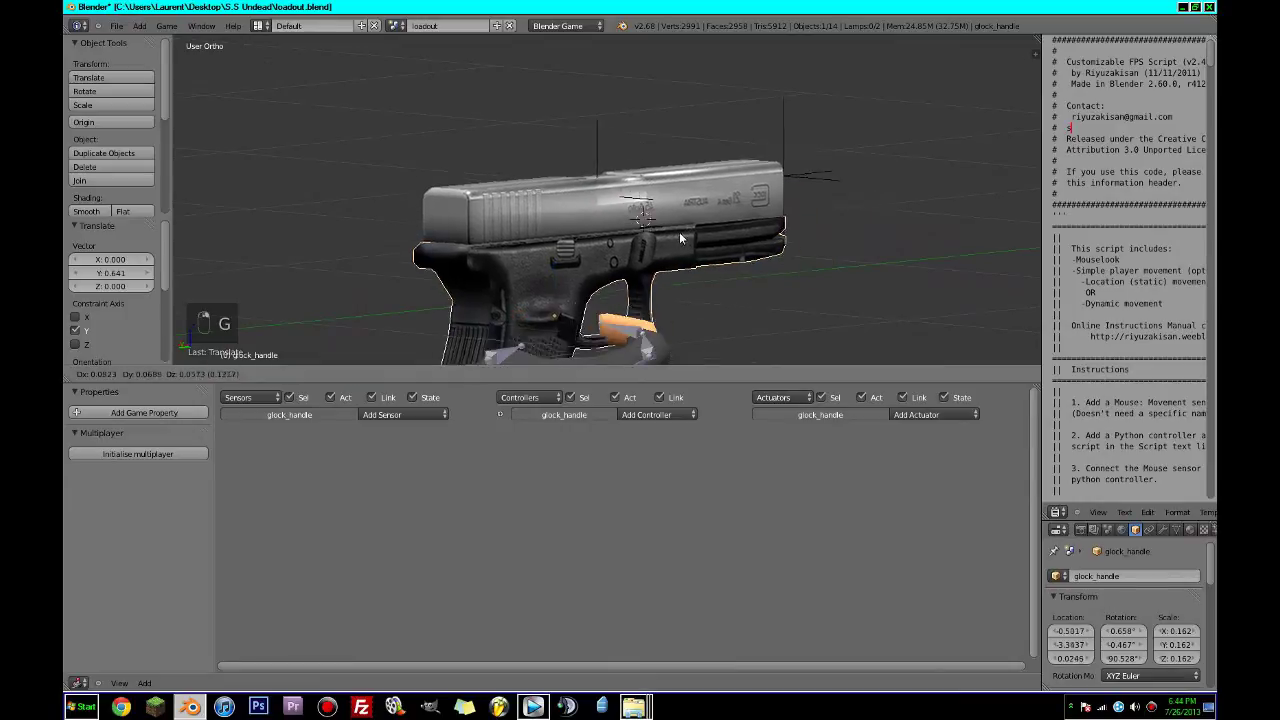
{"action": "right_click", "coordinate": [807, 251]}
{"action": "key", "text": "ctrl+s"}
{"action": "left_click", "coordinate": [807, 251]}
Select bullet_adder together with the slide and give bullet_adder an Edit Object actuator named add_bullet.
{"action": "middle_click_drag", "start_coordinate": [807, 251], "coordinate": [753, 294]}
{"action": "right_click", "coordinate": [815, 250]}
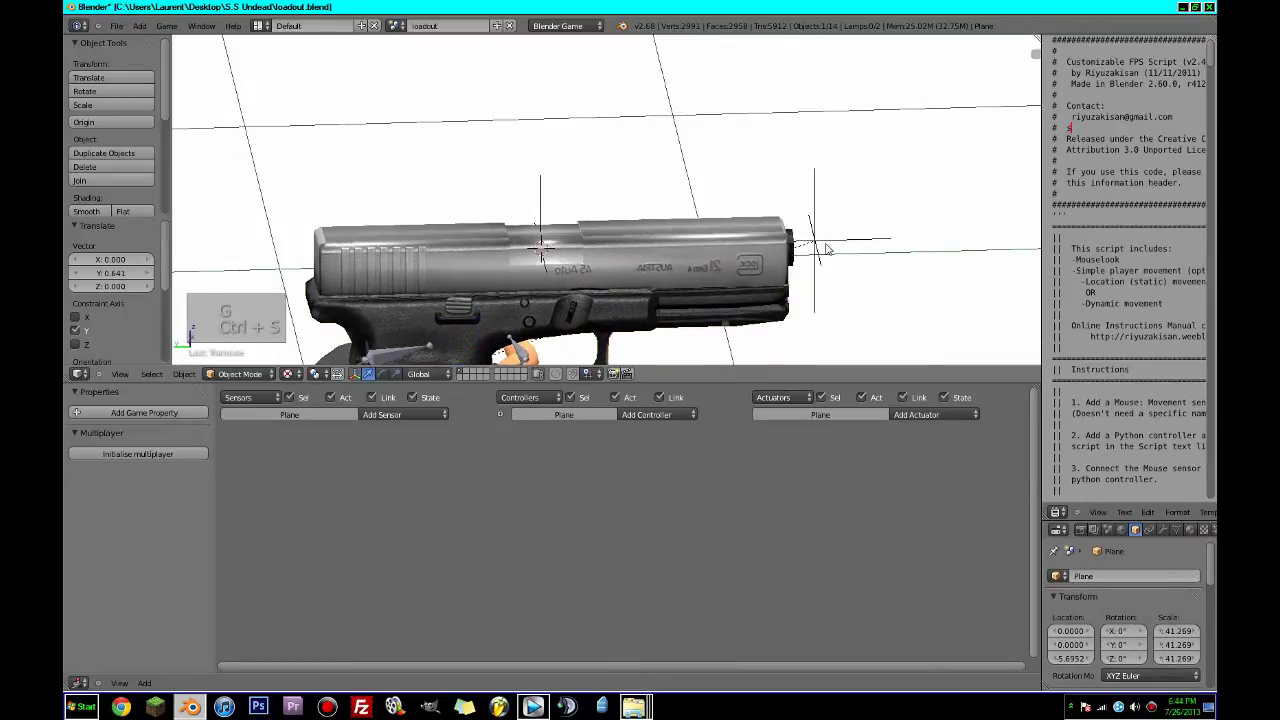
{"action": "scroll", "coordinate": [493, 305], "scroll_direction": "down", "scroll_amount": 4}
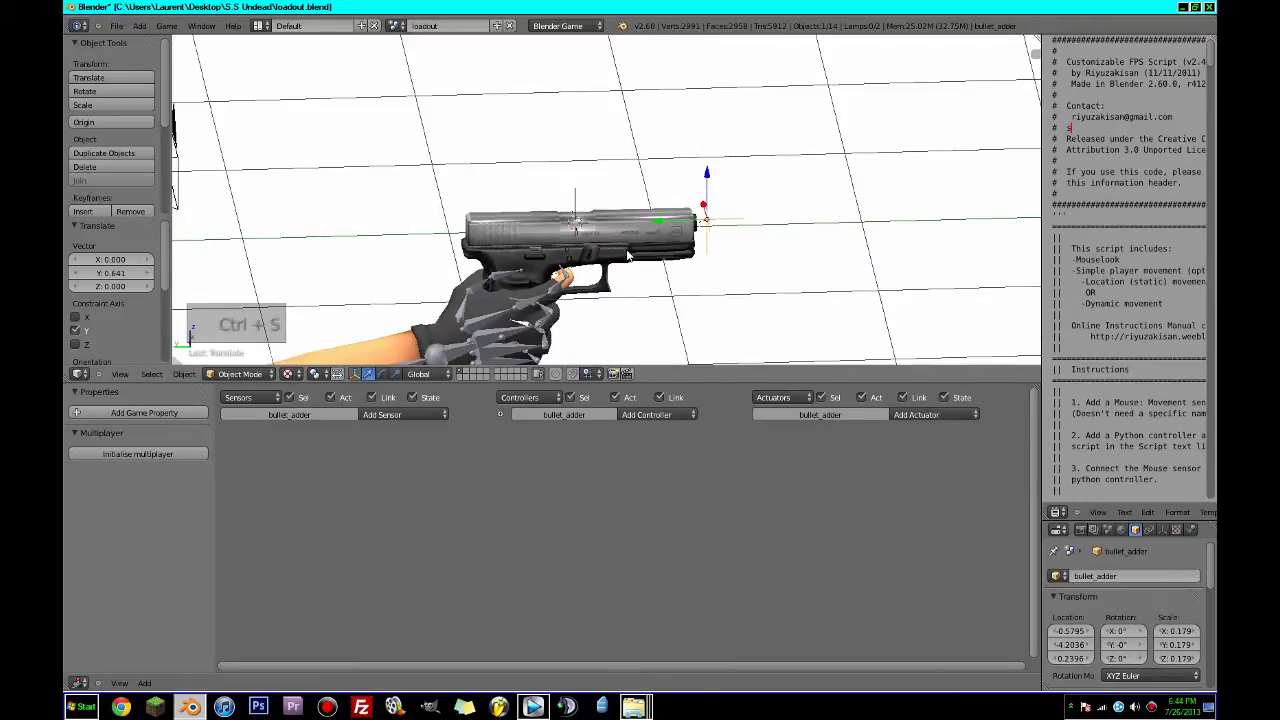
{"action": "right_click", "coordinate": [628, 257]}
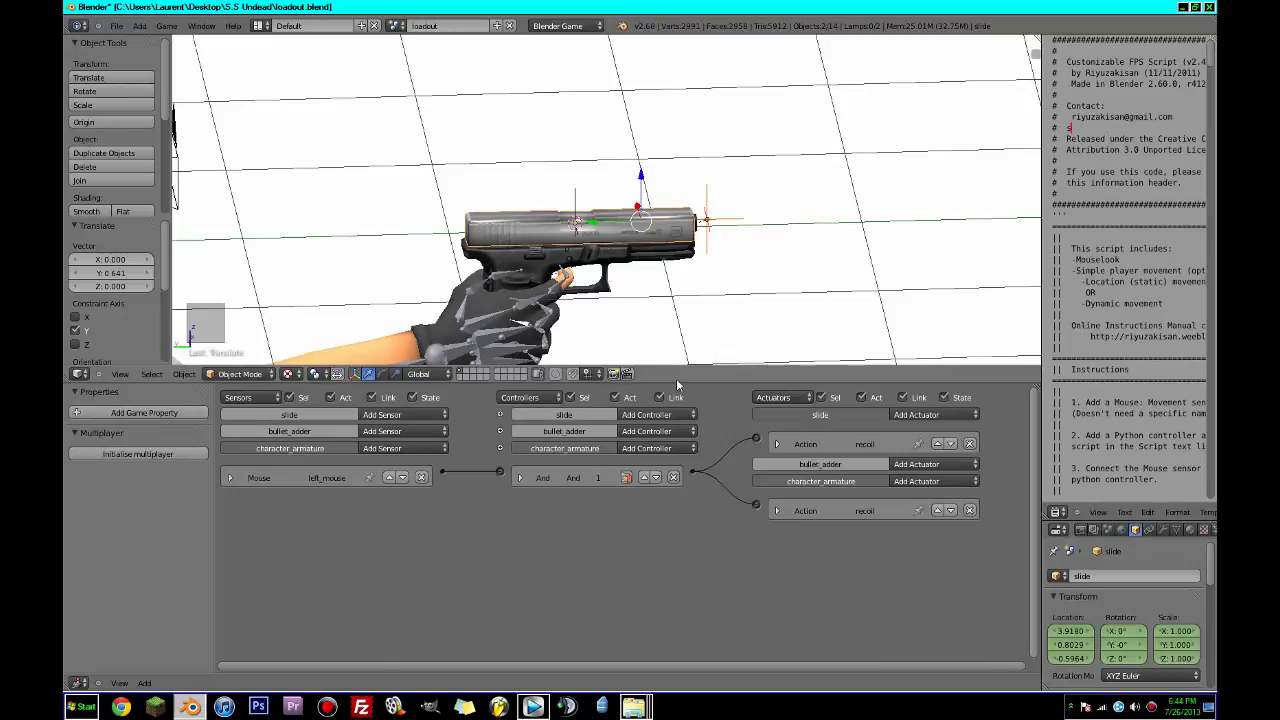
{"action": "left_click", "coordinate": [930, 465]}
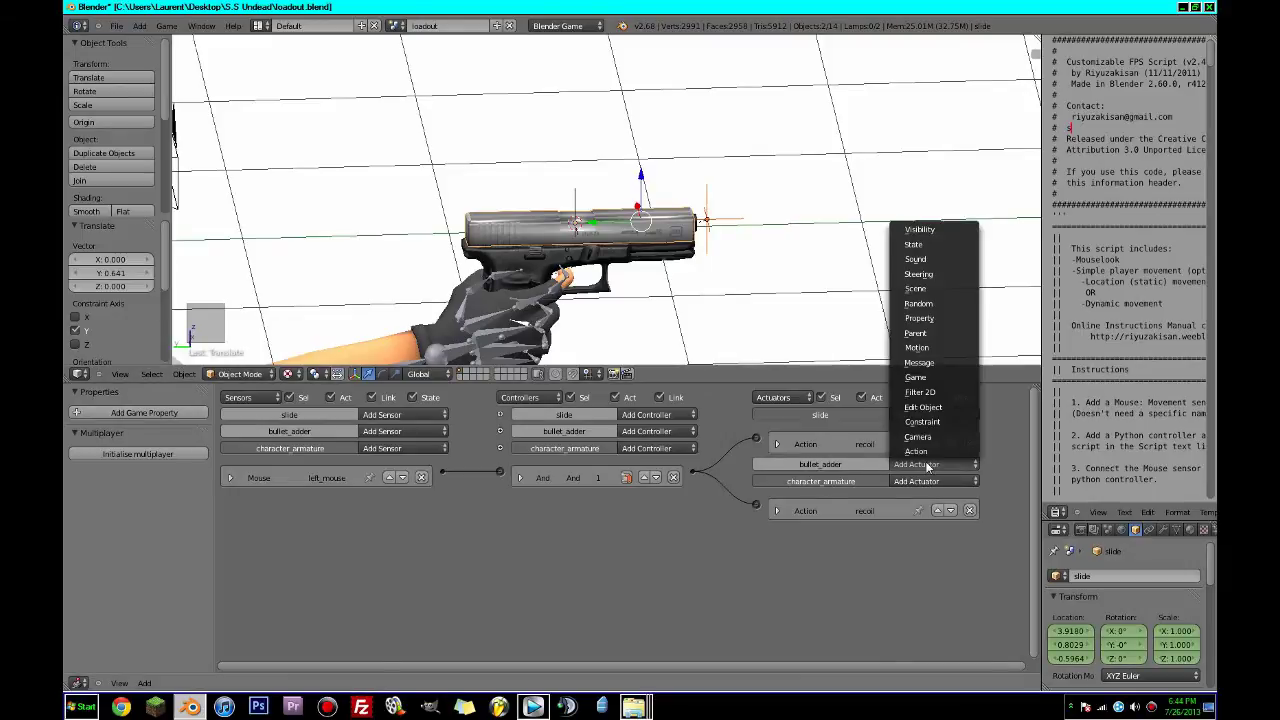
{"action": "left_click", "coordinate": [922, 407]}
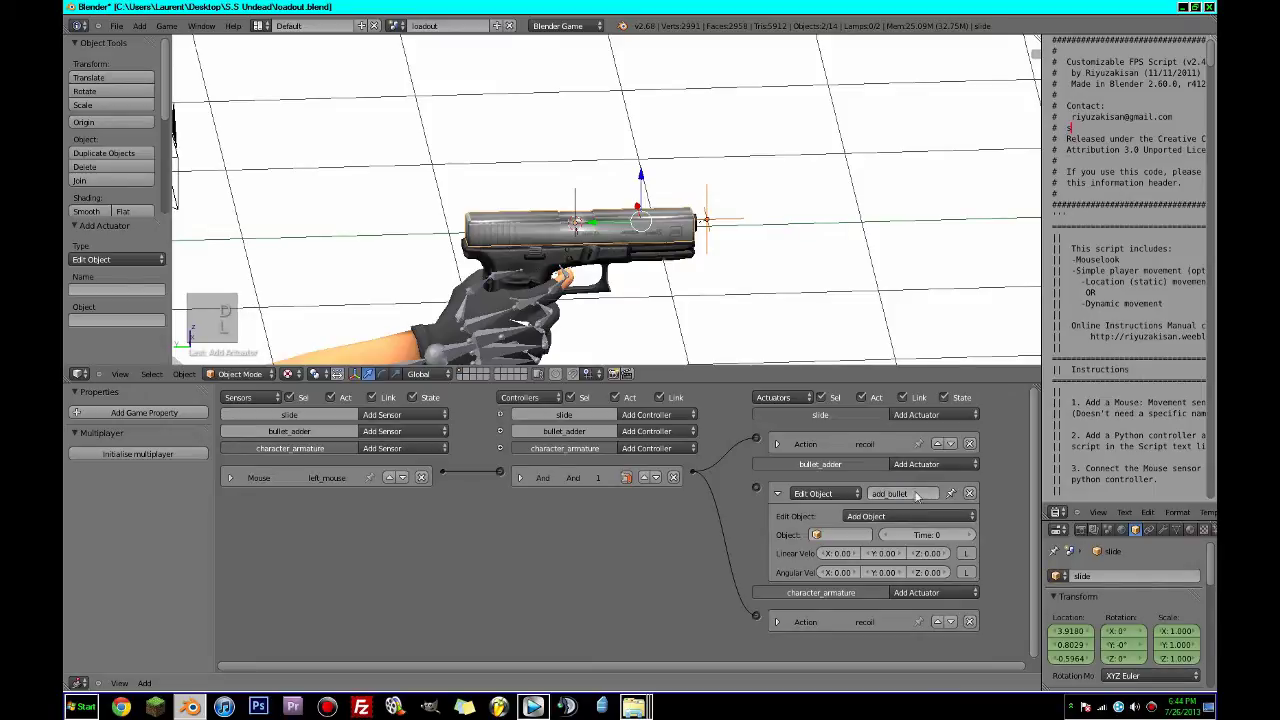
Add a second Edit Object actuator named muzzle_flash to bullet_adder with its time set to 1, and save the file.
{"action": "left_click", "coordinate": [927, 462]}
{"action": "left_click", "coordinate": [925, 408]}
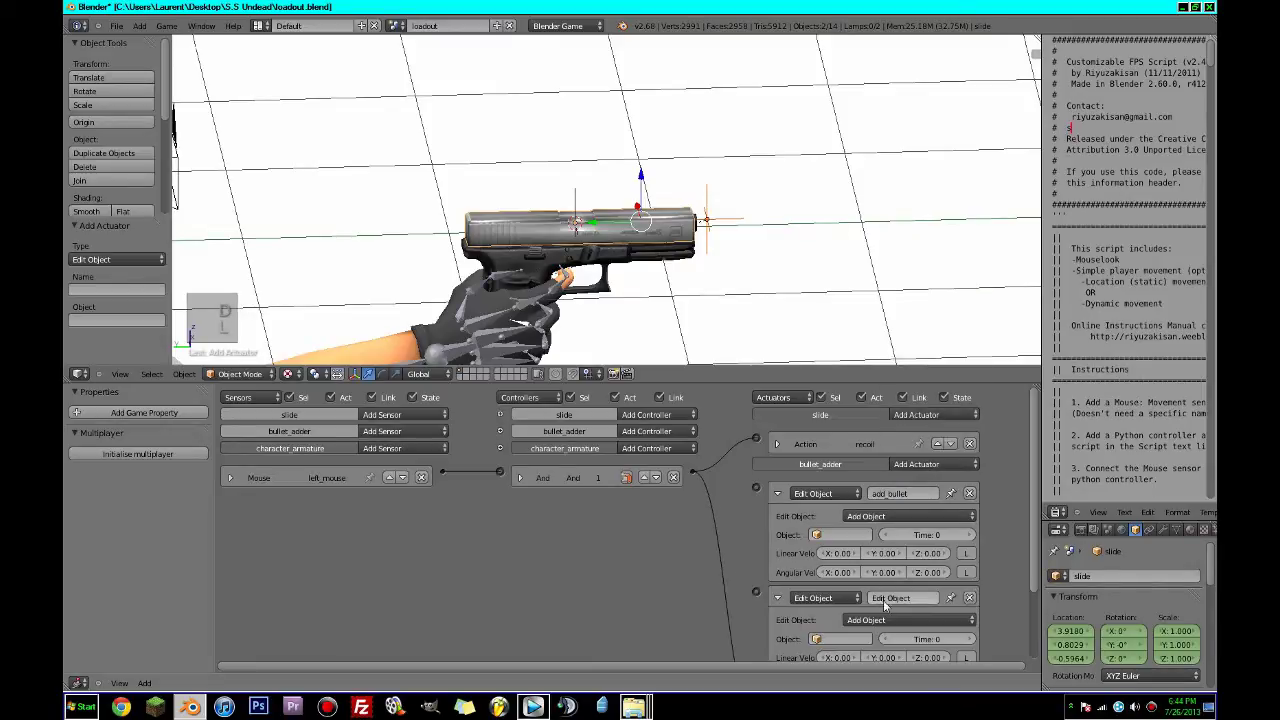
{"action": "left_click", "coordinate": [971, 640]}
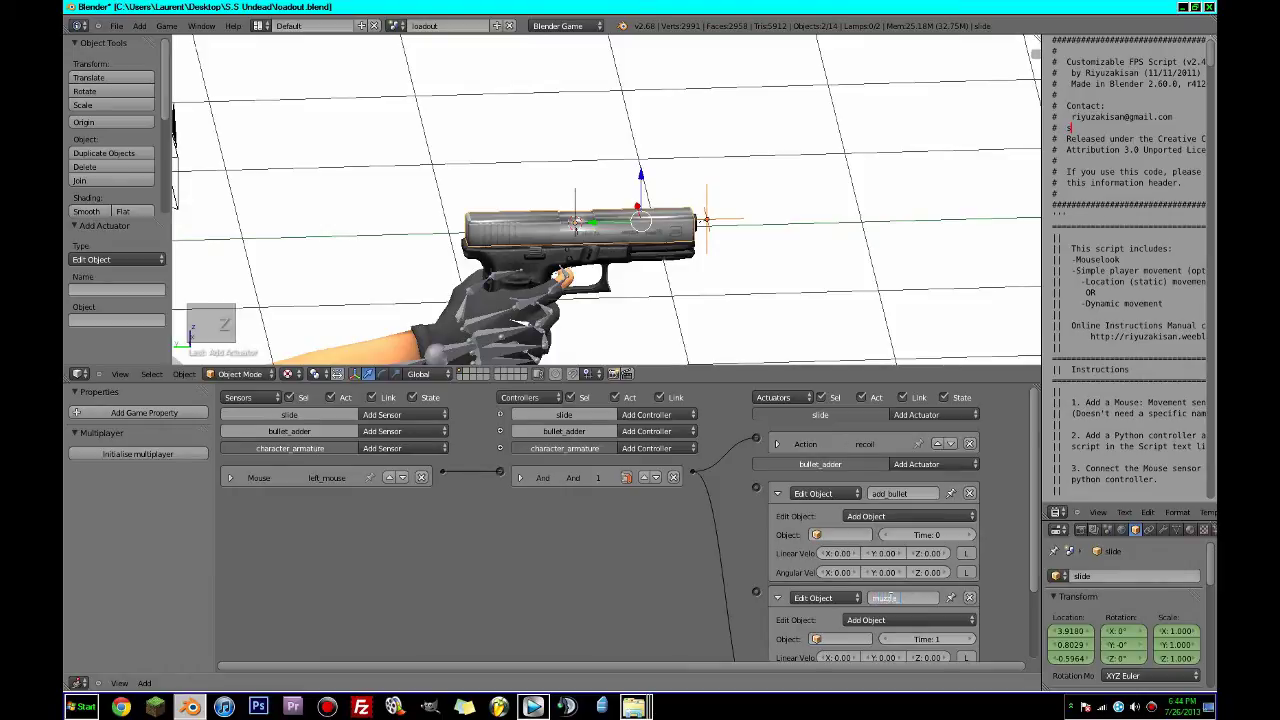
{"action": "key", "text": "ctrl+s"}
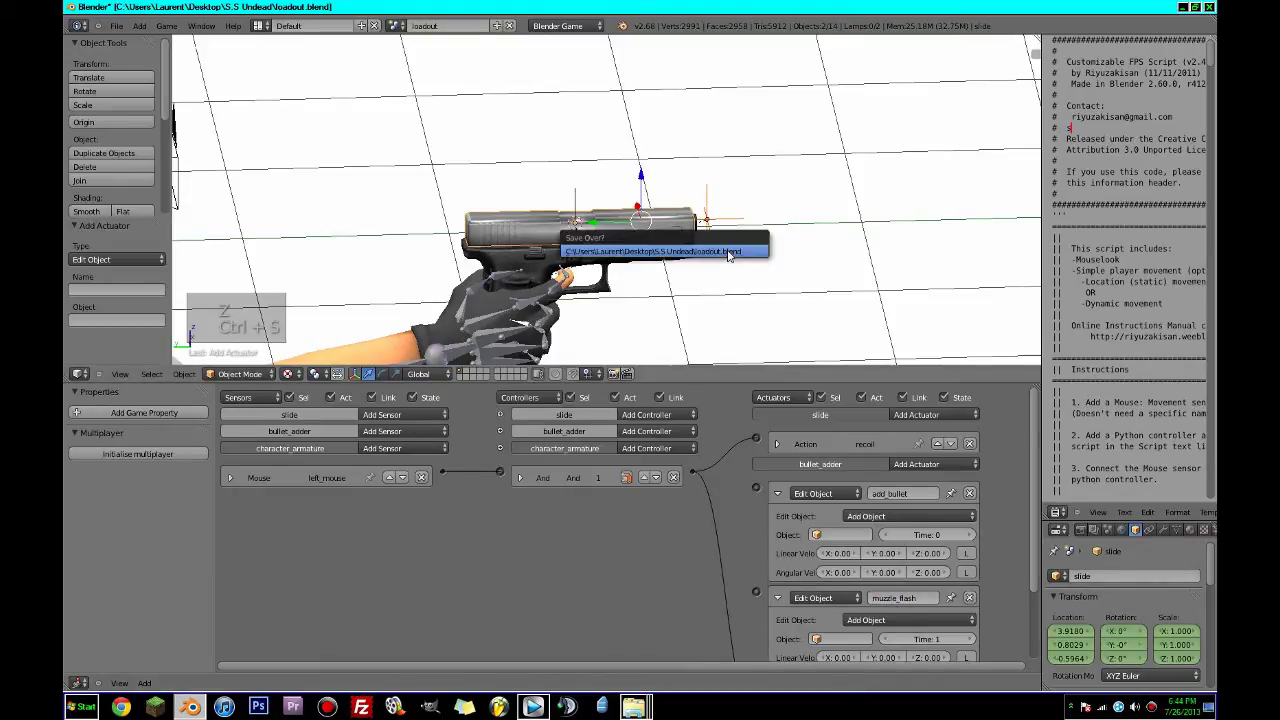
Snap the 3D cursor to the centre while on an empty layer, and return to layer 1.
{"action": "scroll", "coordinate": [575, 283], "scroll_direction": "down", "scroll_amount": 2}
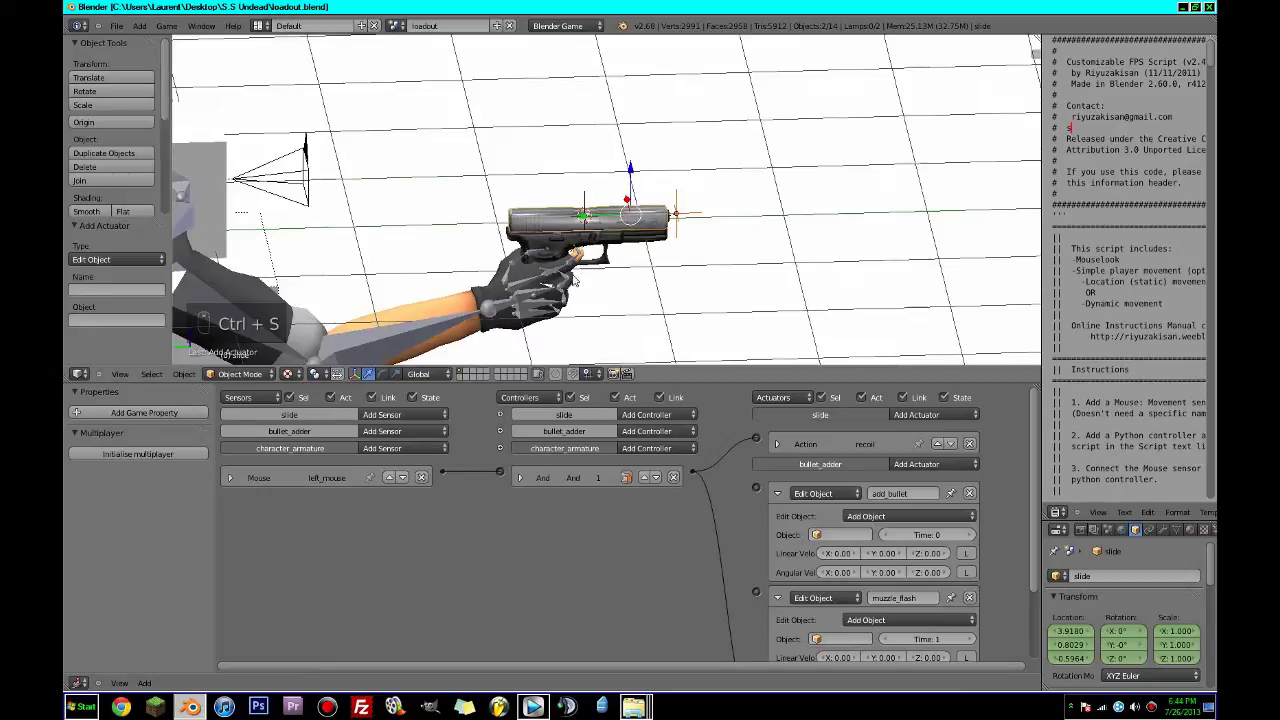
{"action": "left_click", "coordinate": [528, 374]}
{"action": "key", "text": "KP_7"}
{"action": "key", "text": "shift+s"}
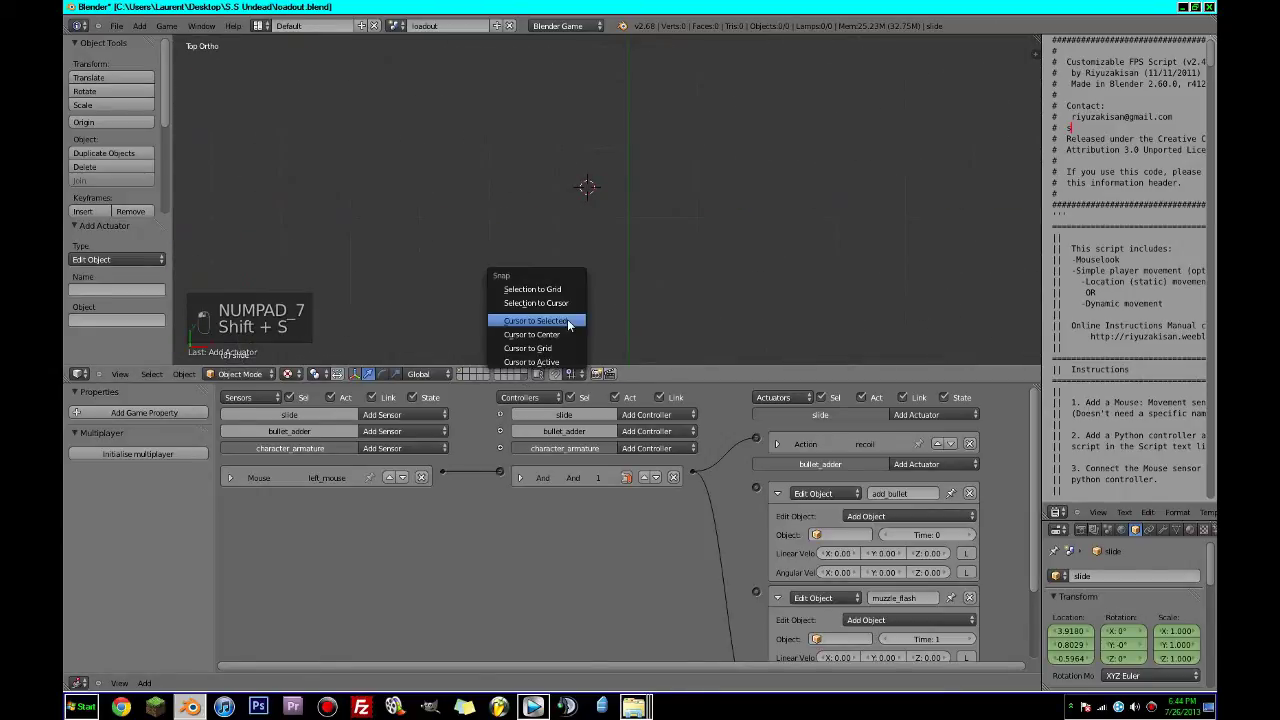
{"action": "left_click", "coordinate": [568, 330]}
{"action": "key", "text": "shift+s"}
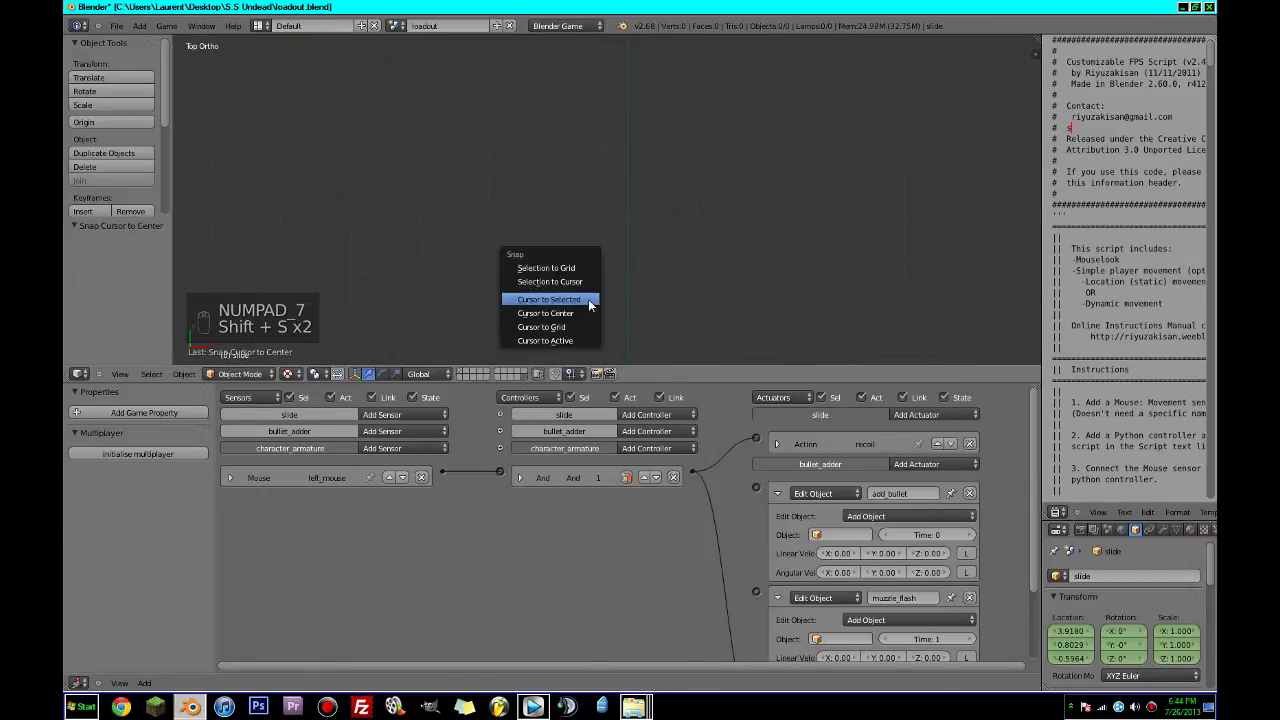
{"action": "left_click", "coordinate": [588, 297]}
{"action": "key", "text": "shift+s"}
{"action": "left_click", "coordinate": [557, 316]}
{"action": "key", "text": "1"}
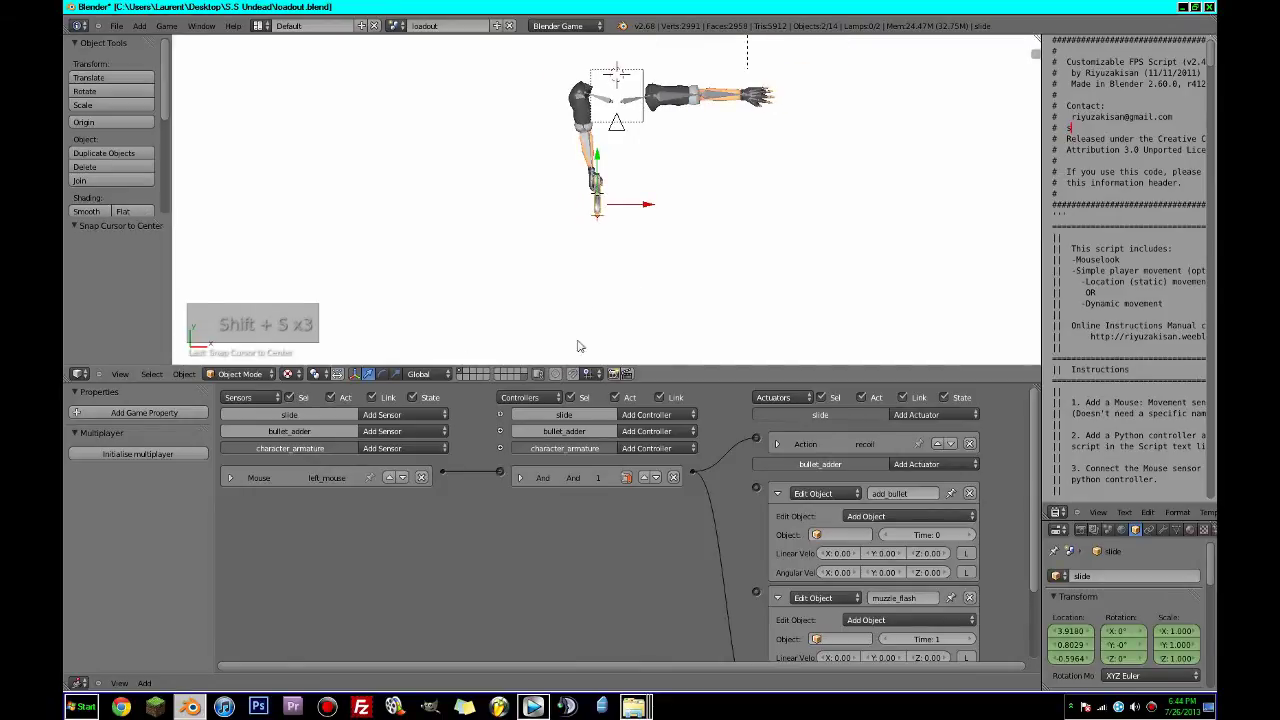
Add a circle mesh with 10 vertices at the centre of an empty layer.
{"action": "left_click", "coordinate": [525, 377]}
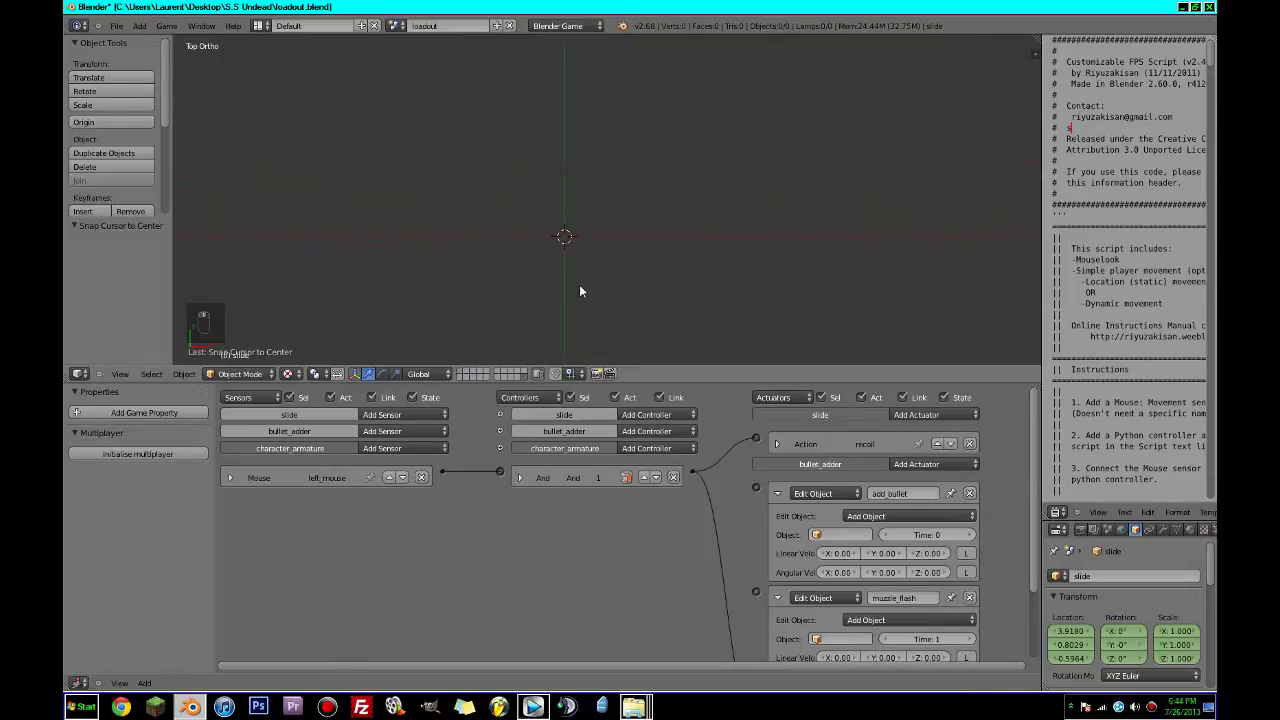
{"action": "key", "text": "shift+a"}
{"action": "mouse_move", "coordinate": [580, 186]}
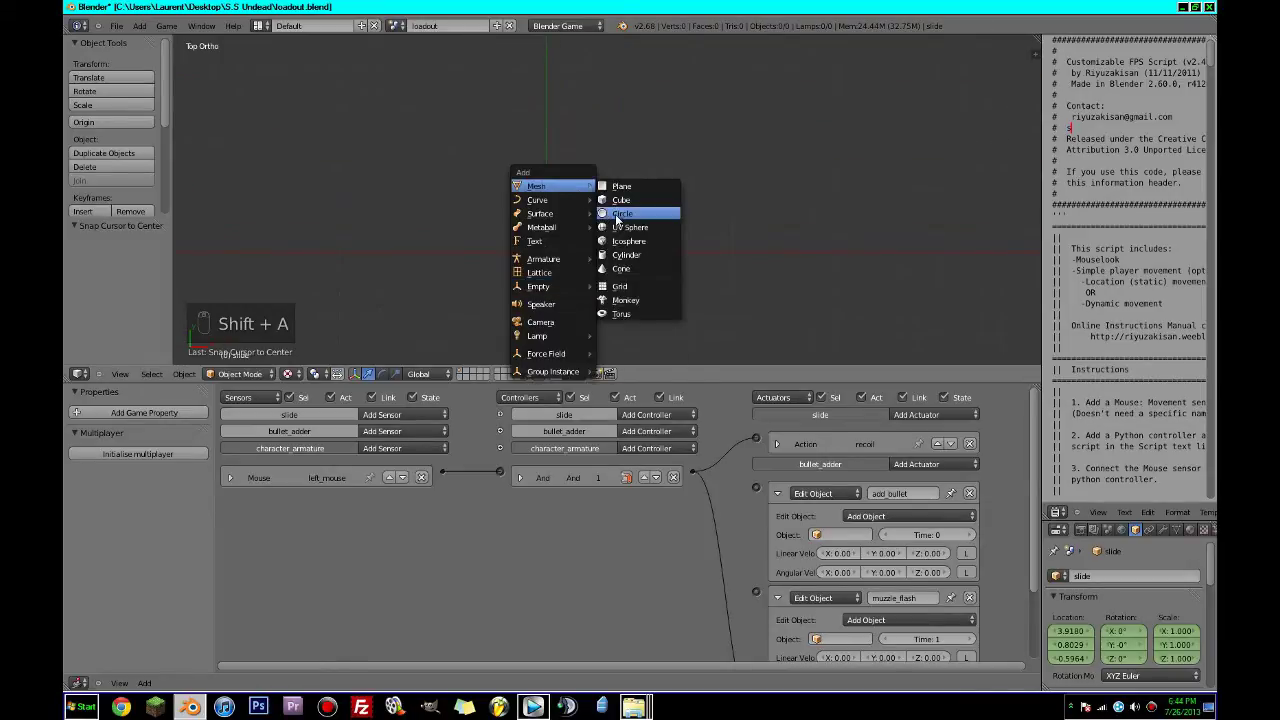
{"action": "left_click", "coordinate": [621, 216]}
{"action": "scroll", "coordinate": [592, 247], "scroll_direction": "down", "scroll_amount": 2}
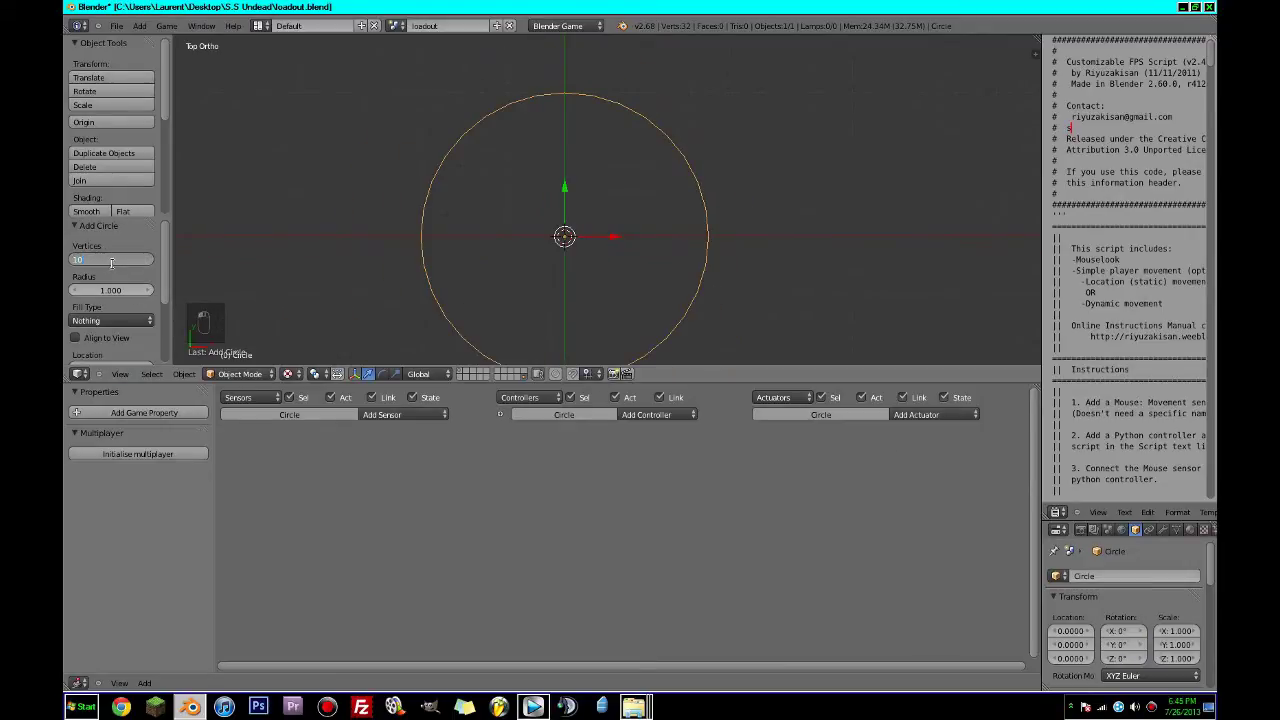
{"action": "key", "text": "Return"}
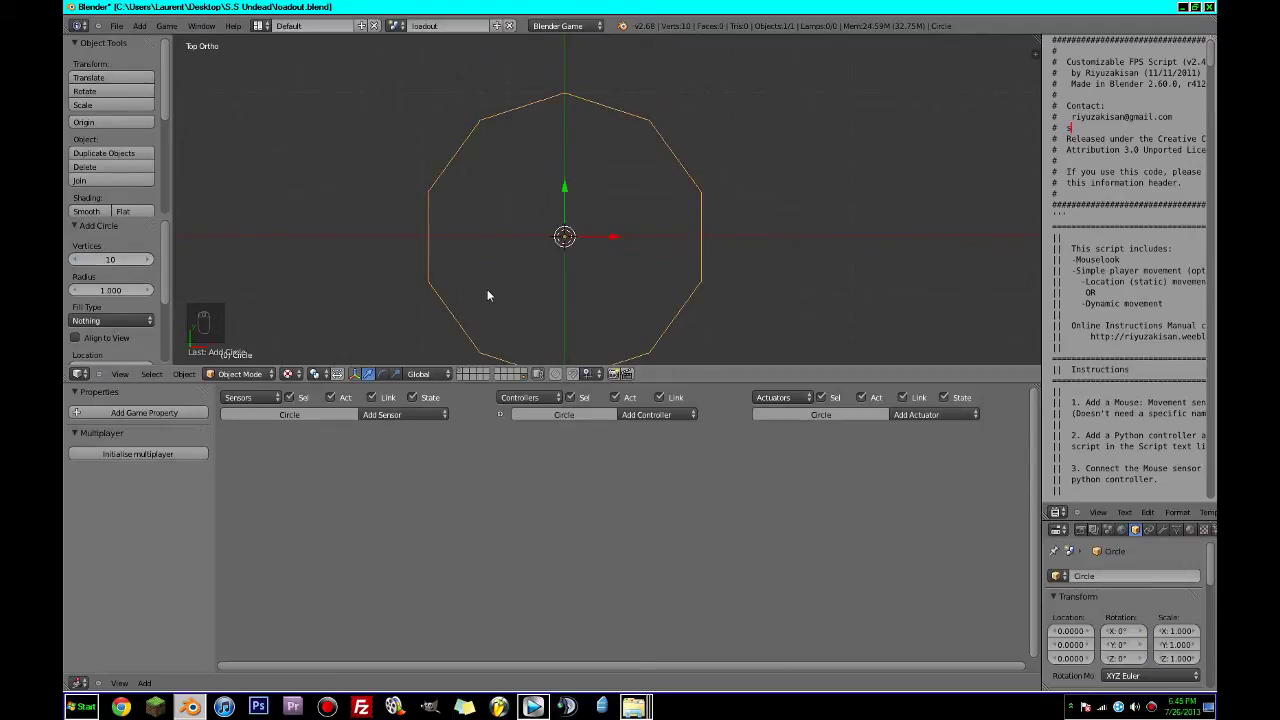
Reduce the circle's vertex count to 8.
{"action": "left_click", "coordinate": [76, 259]}
{"action": "left_click", "coordinate": [76, 259]}
{"action": "scroll", "coordinate": [485, 232], "scroll_direction": "down", "scroll_amount": 2}
{"action": "left_click", "coordinate": [77, 260]}
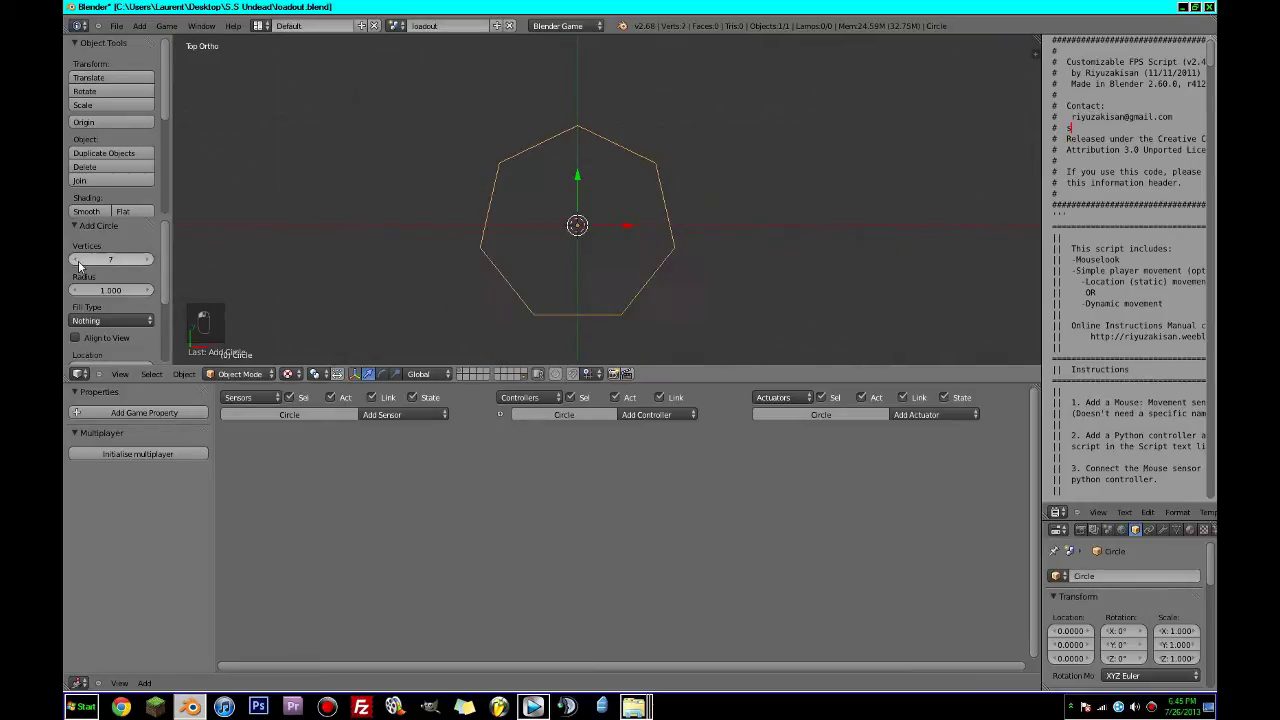
{"action": "left_click", "coordinate": [78, 261]}
{"action": "left_click", "coordinate": [147, 261]}
{"action": "left_click", "coordinate": [145, 261]}
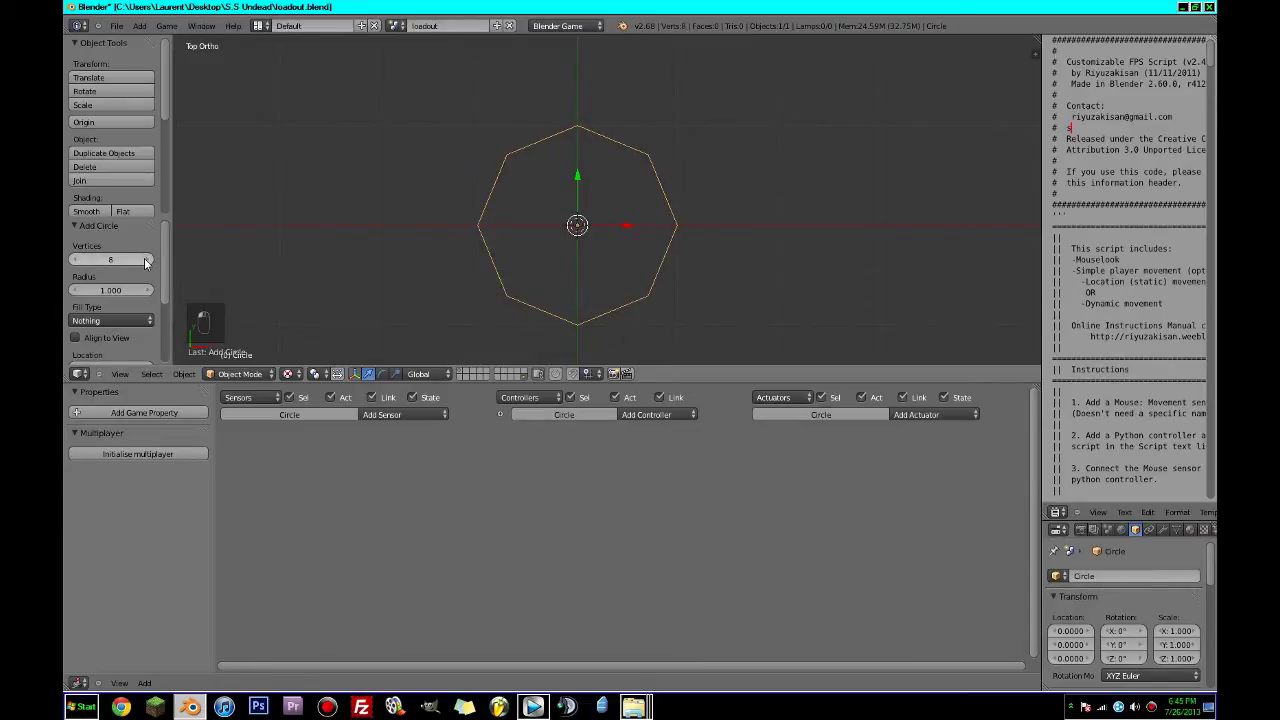
Fill the circle with a triangle fan and enter Edit Mode.
{"action": "middle_click_drag", "start_coordinate": [535, 351], "coordinate": [320, 334]}
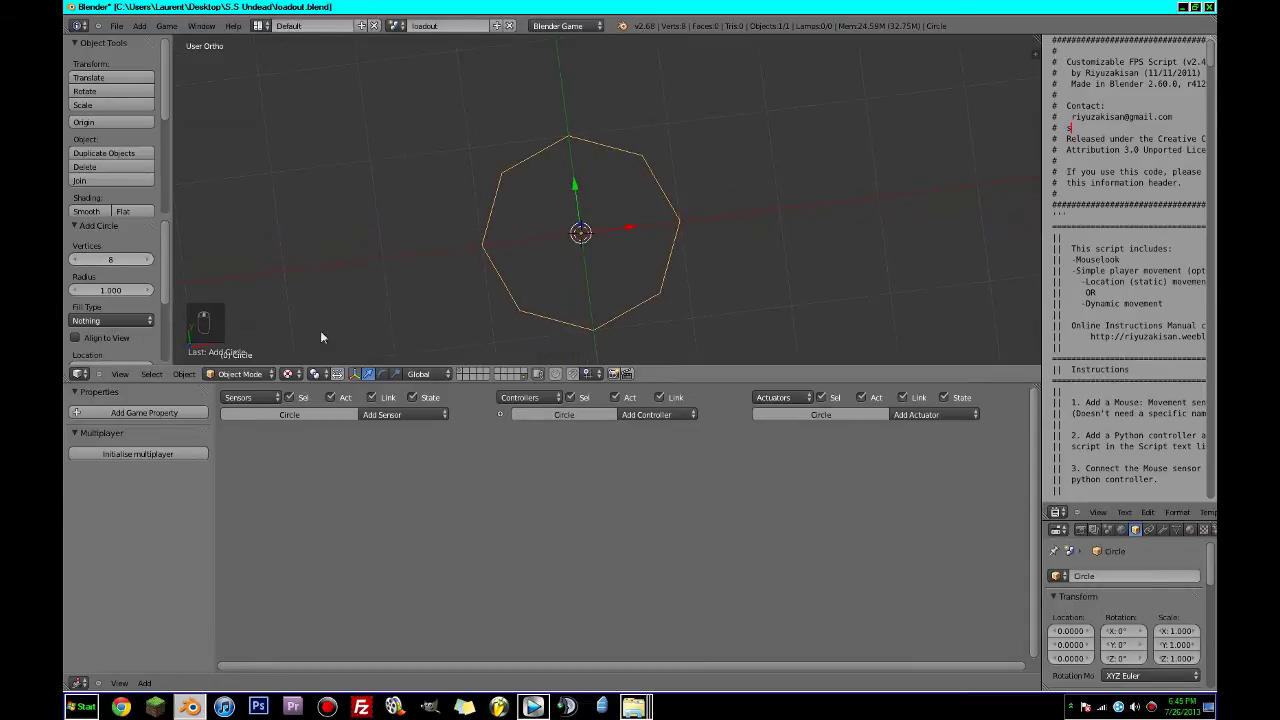
{"action": "left_click", "coordinate": [129, 320]}
{"action": "left_click", "coordinate": [134, 277]}
{"action": "middle_click_drag", "start_coordinate": [536, 264], "coordinate": [645, 233]}
{"action": "key", "text": "Tab"}
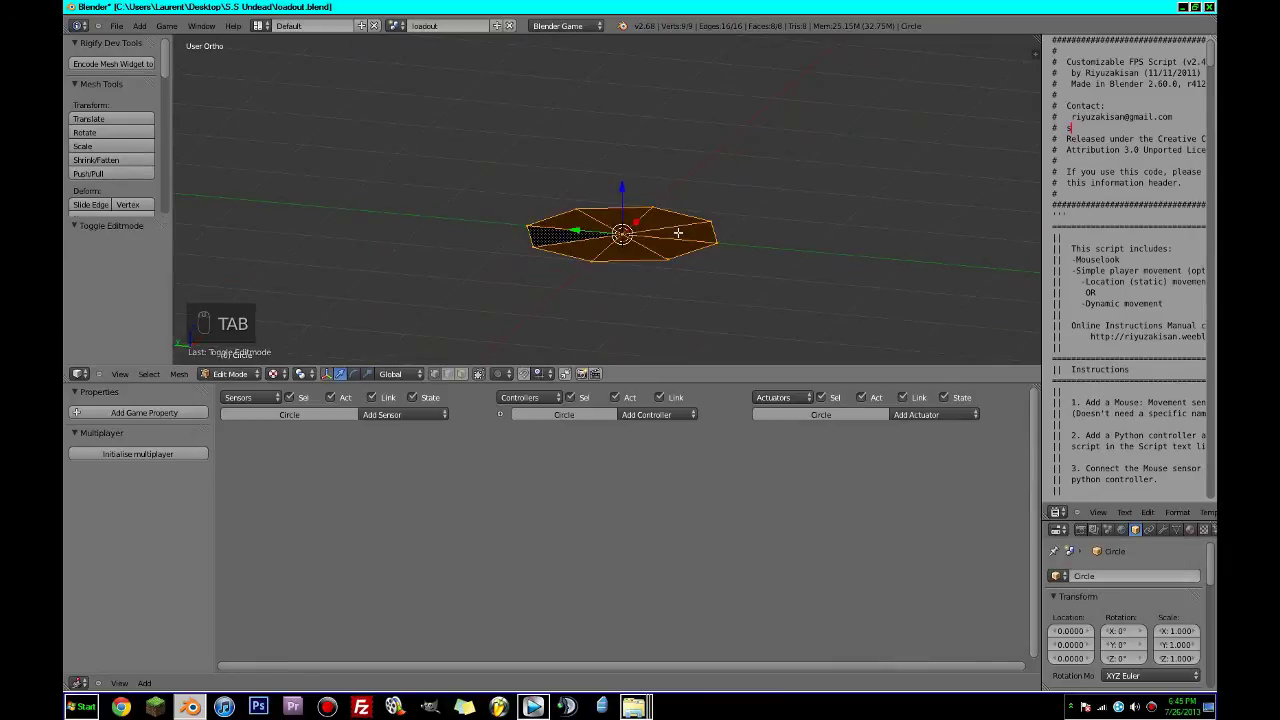
{"action": "key", "text": "r"}
{"action": "key", "text": "x"}
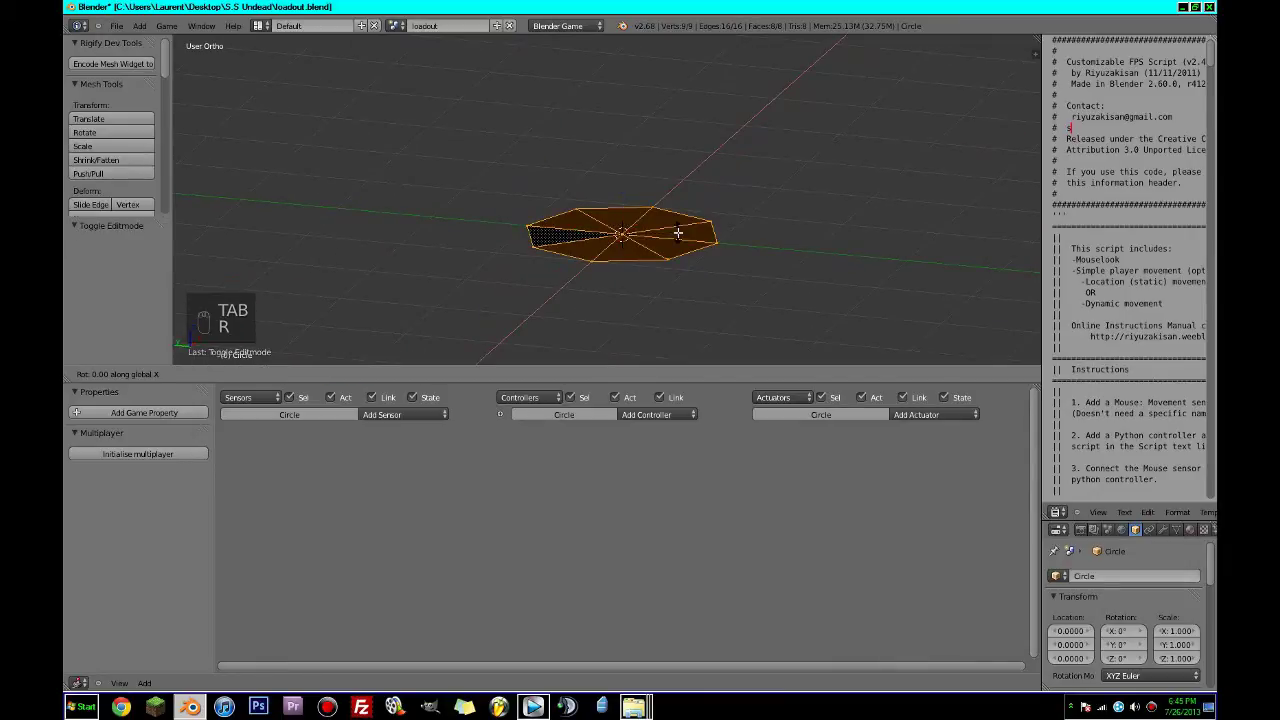
{"action": "type", "text": "90"}
{"action": "right_click", "coordinate": [678, 233]}
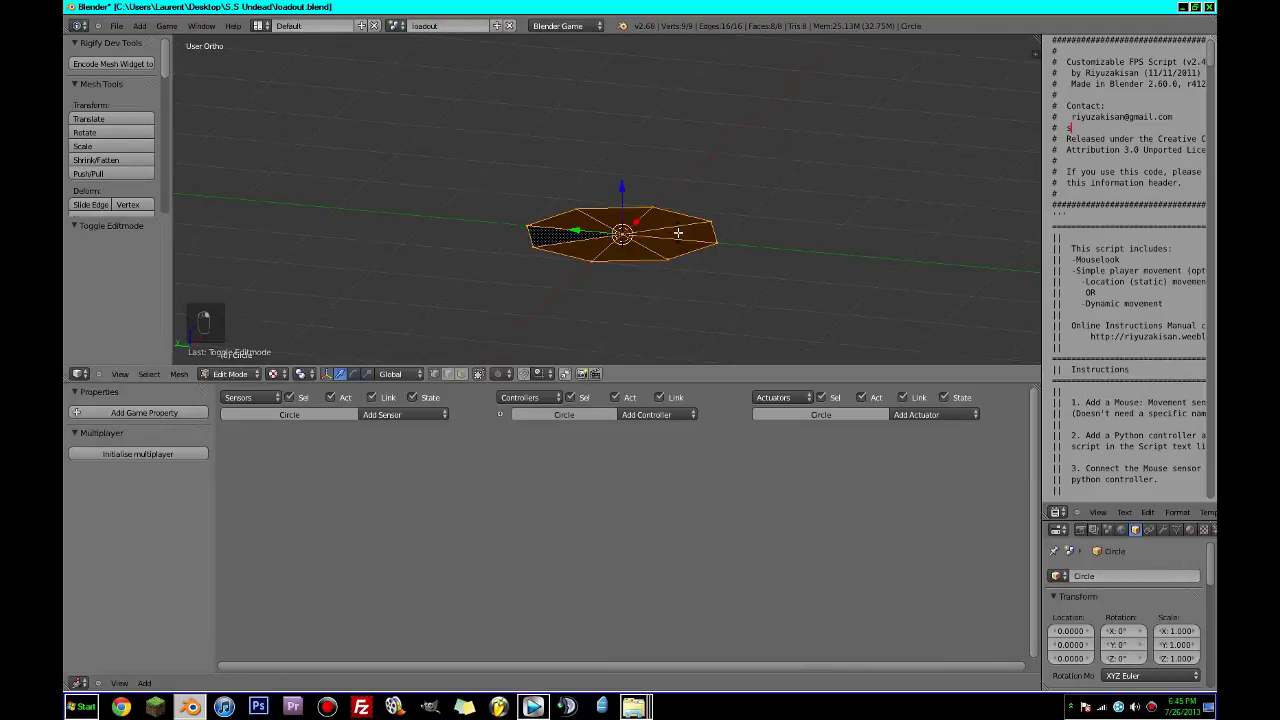
Rotate the filled circle's mesh 90° about the X axis and check its orientation from the front and side.
{"action": "key", "text": "r"}
{"action": "key", "text": "x"}
{"action": "key", "text": "9"}
{"action": "key", "text": "0"}
{"action": "left_click", "coordinate": [678, 233]}
{"action": "key", "text": "Tab"}
{"action": "key", "text": "KP_3"}
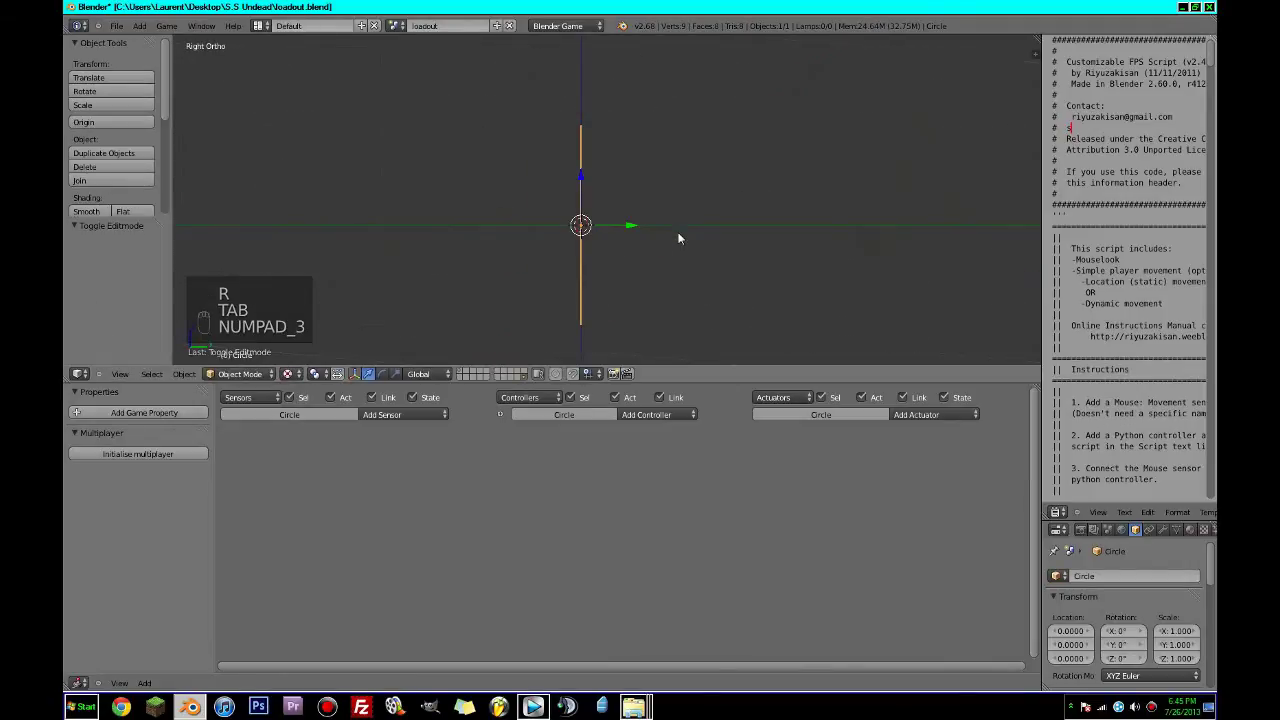
{"action": "key", "text": "KP_1"}
{"action": "key", "text": "KP_3"}
Extrude the disc about 3.55 units along negative Y to form the bullet's cylindrical body.
{"action": "key", "text": "Tab"}
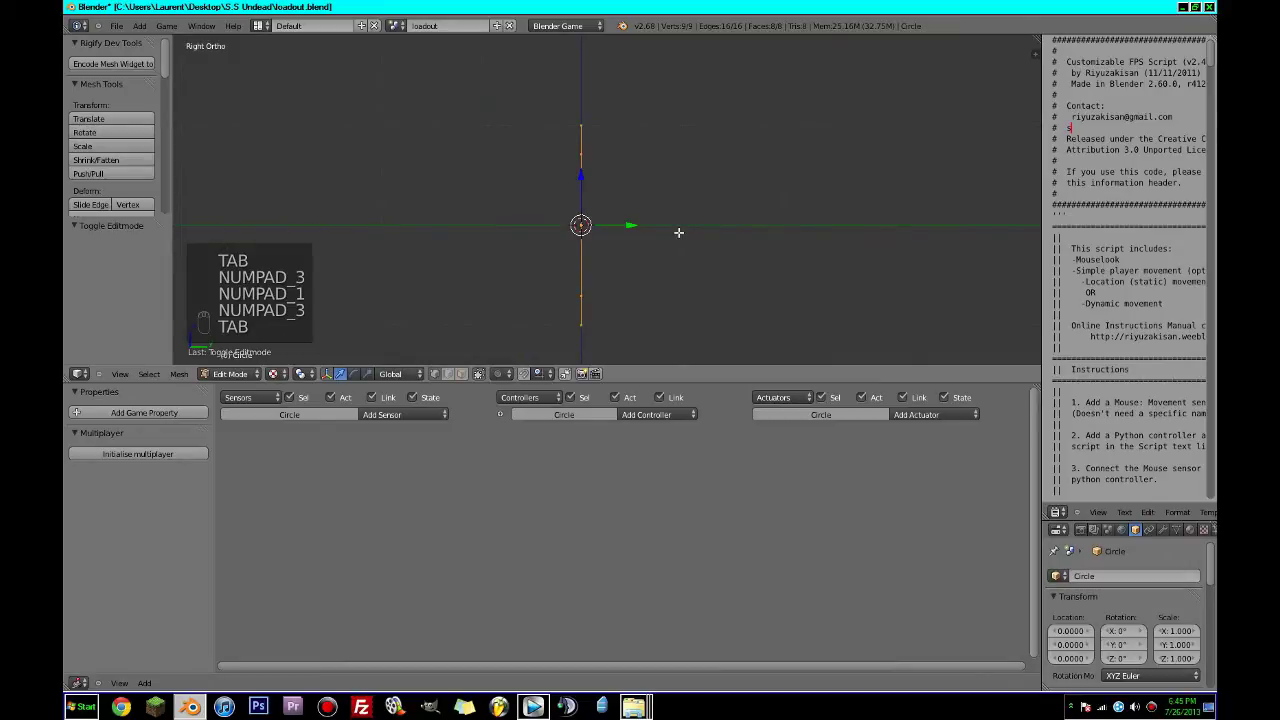
{"action": "middle_click_drag", "start_coordinate": [677, 230], "coordinate": [800, 221], "text": "shift"}
{"action": "key", "text": "e"}
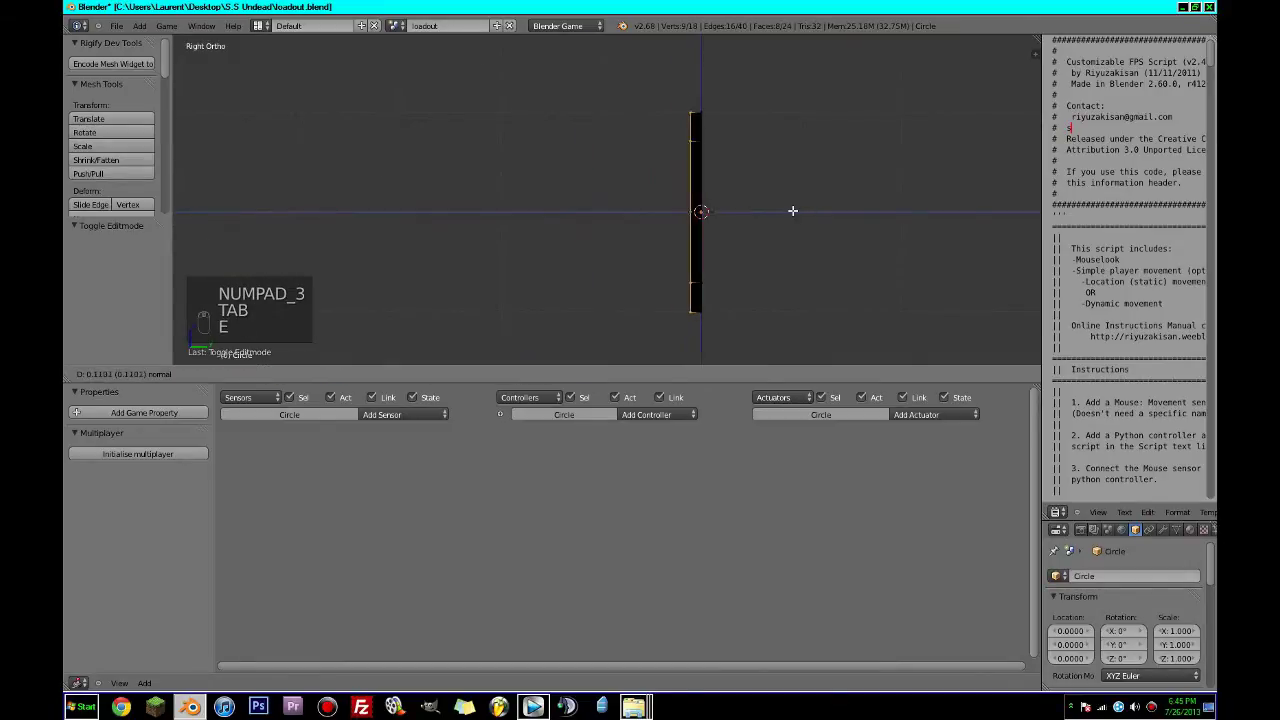
{"action": "left_click", "coordinate": [447, 200]}
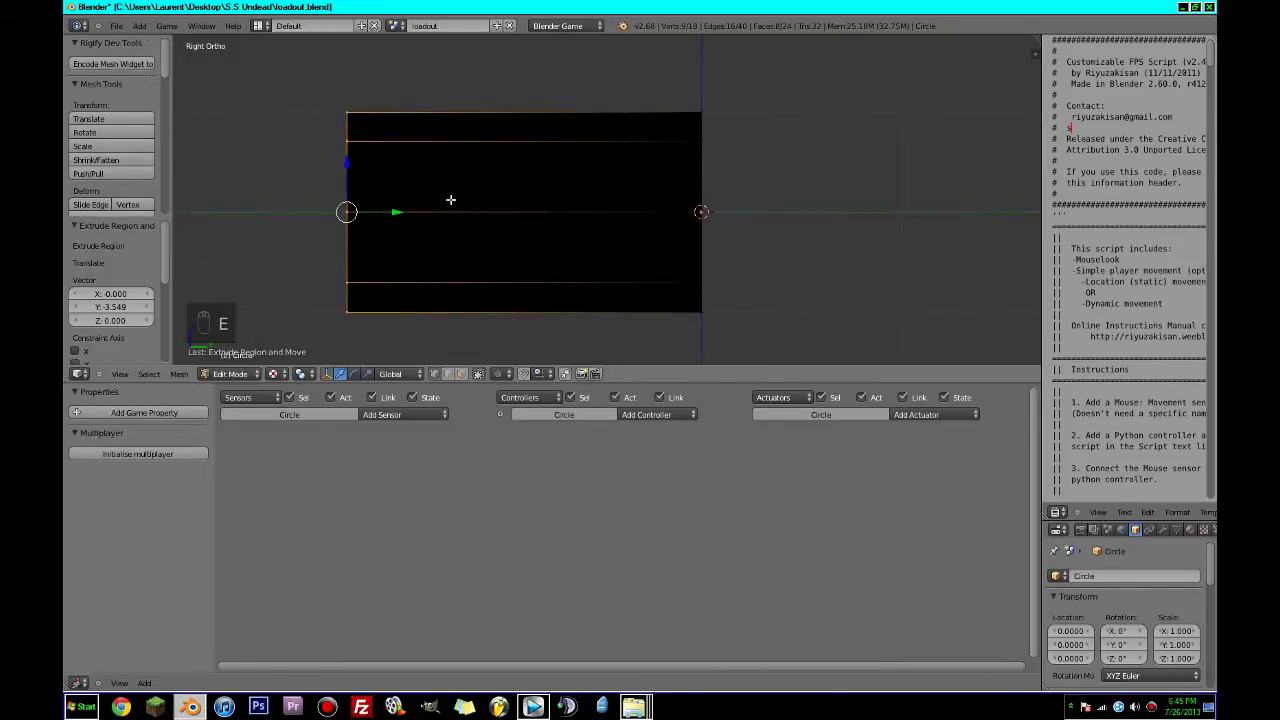
Extrude the body's front end another 2 units or so along negative Y and scale it down into a taper.
{"action": "middle_click_drag", "start_coordinate": [449, 200], "coordinate": [703, 206], "text": "shift"}
{"action": "key", "text": "e"}
{"action": "left_click", "coordinate": [509, 197]}
{"action": "key", "text": "z"}
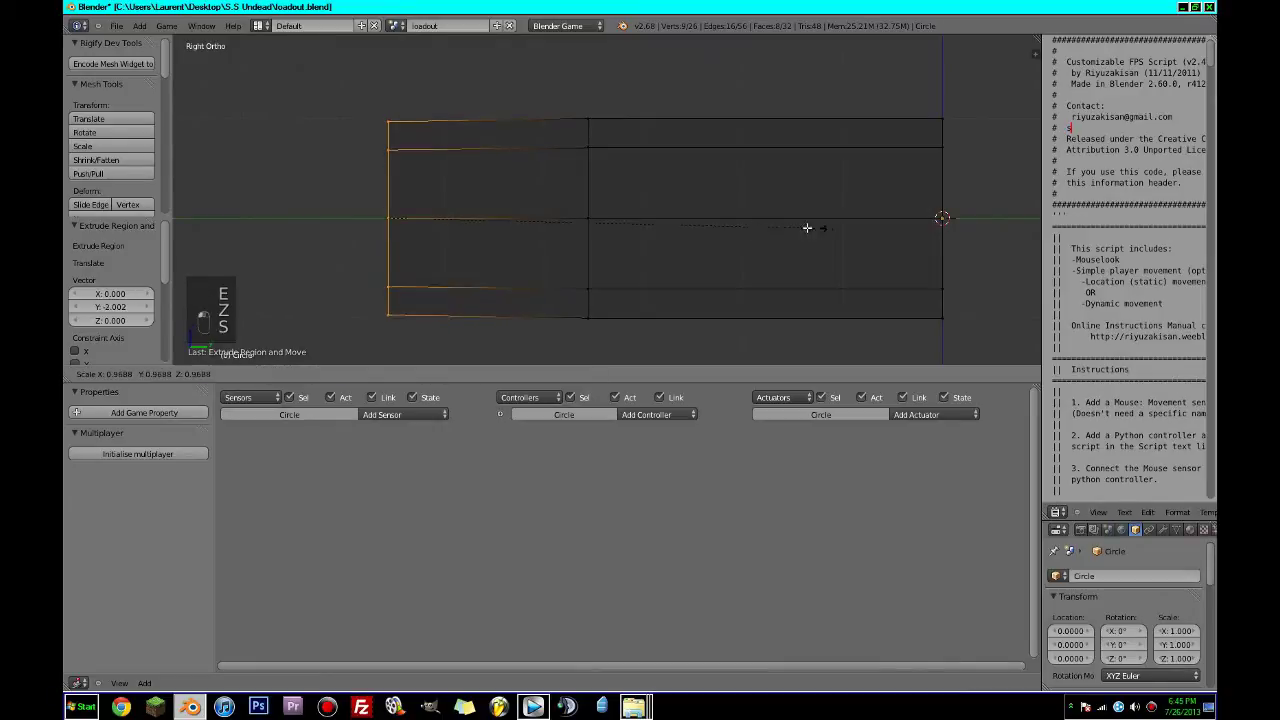
{"action": "key", "text": "s"}
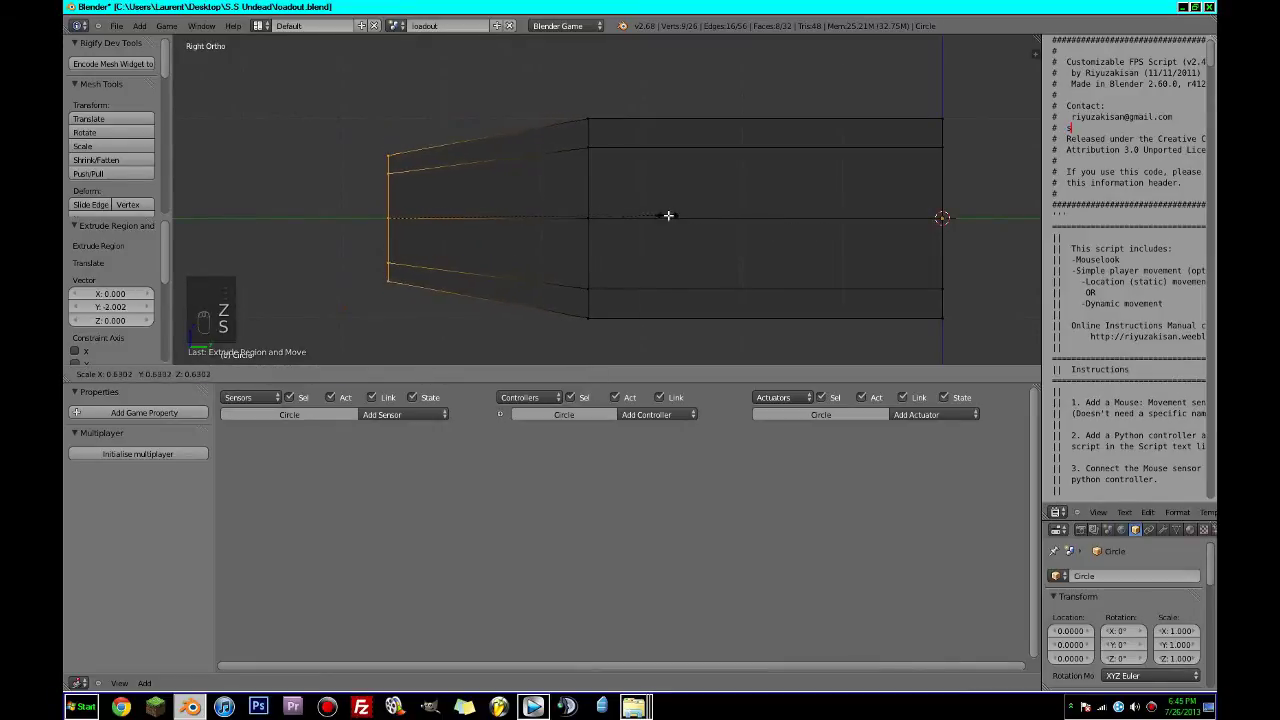
{"action": "left_click", "coordinate": [655, 216]}
Extrude the nose by about 1.2 units, scale its end down, and move that end back about 0.35 along Y.
{"action": "key", "text": "e"}
{"action": "left_click", "coordinate": [360, 197]}
{"action": "key", "text": "s"}
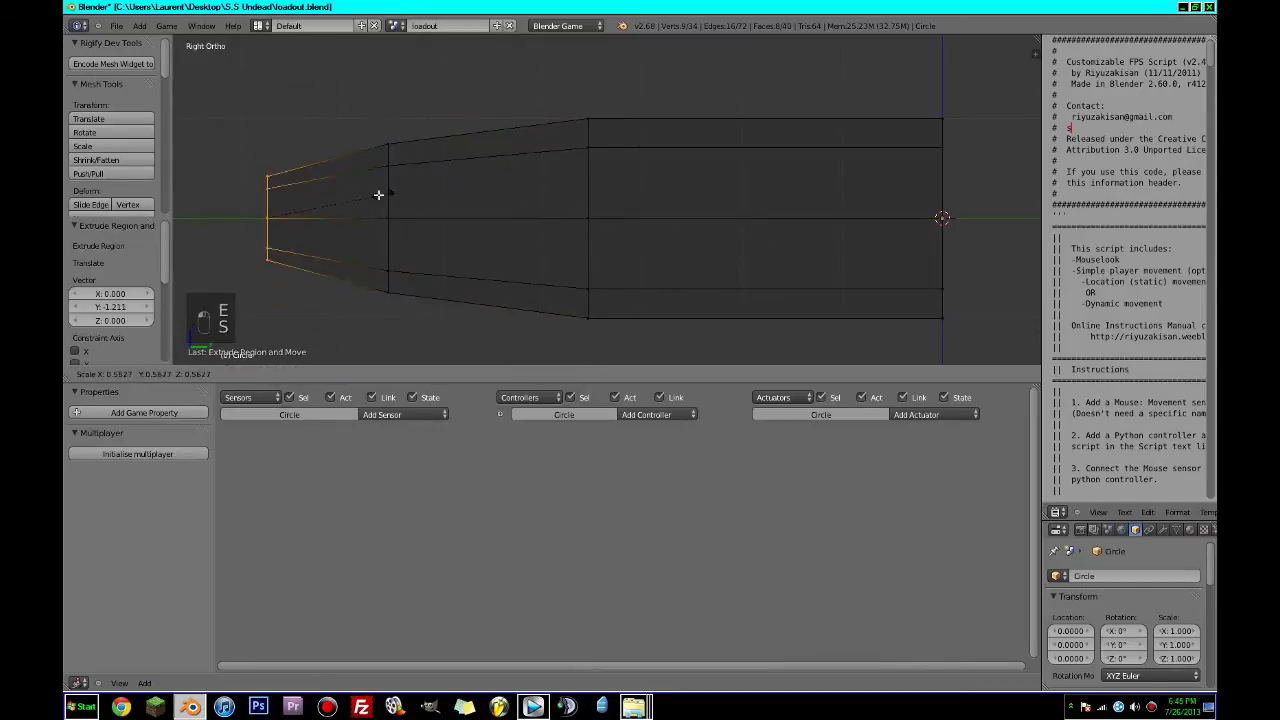
{"action": "left_click", "coordinate": [314, 197]}
{"action": "left_click_drag", "start_coordinate": [318, 218], "coordinate": [352, 218]}
Switch the mesh to solid shading and deselect everything around the bullet's tip.
{"action": "middle_click_drag", "start_coordinate": [408, 234], "coordinate": [573, 227], "text": "shift"}
{"action": "scroll", "coordinate": [545, 230], "scroll_direction": "up", "scroll_amount": 3}
{"action": "key", "text": "z"}
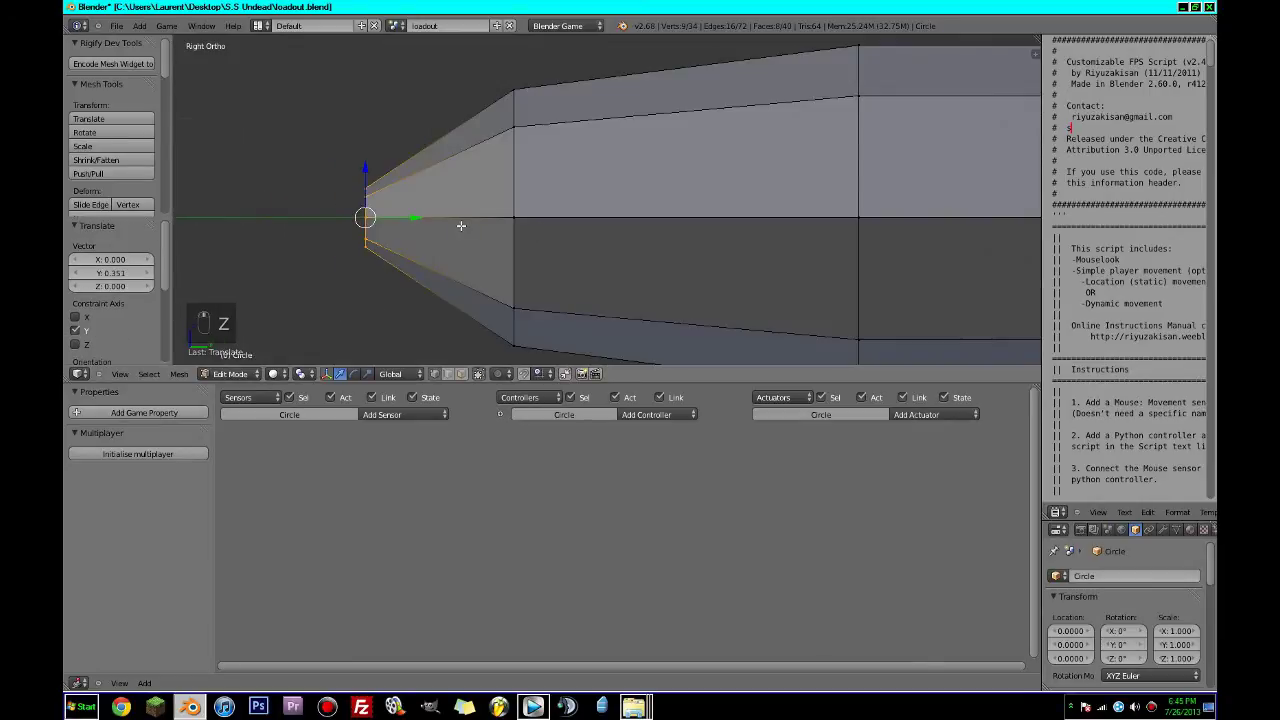
{"action": "middle_click_drag", "start_coordinate": [460, 226], "coordinate": [520, 234]}
{"action": "scroll", "coordinate": [500, 236], "scroll_direction": "up", "scroll_amount": 3}
{"action": "key", "text": "c"}
{"action": "right_click", "coordinate": [307, 257]}
{"action": "scroll", "coordinate": [290, 260], "scroll_direction": "up", "scroll_amount": 3}
{"action": "key", "text": "a"}
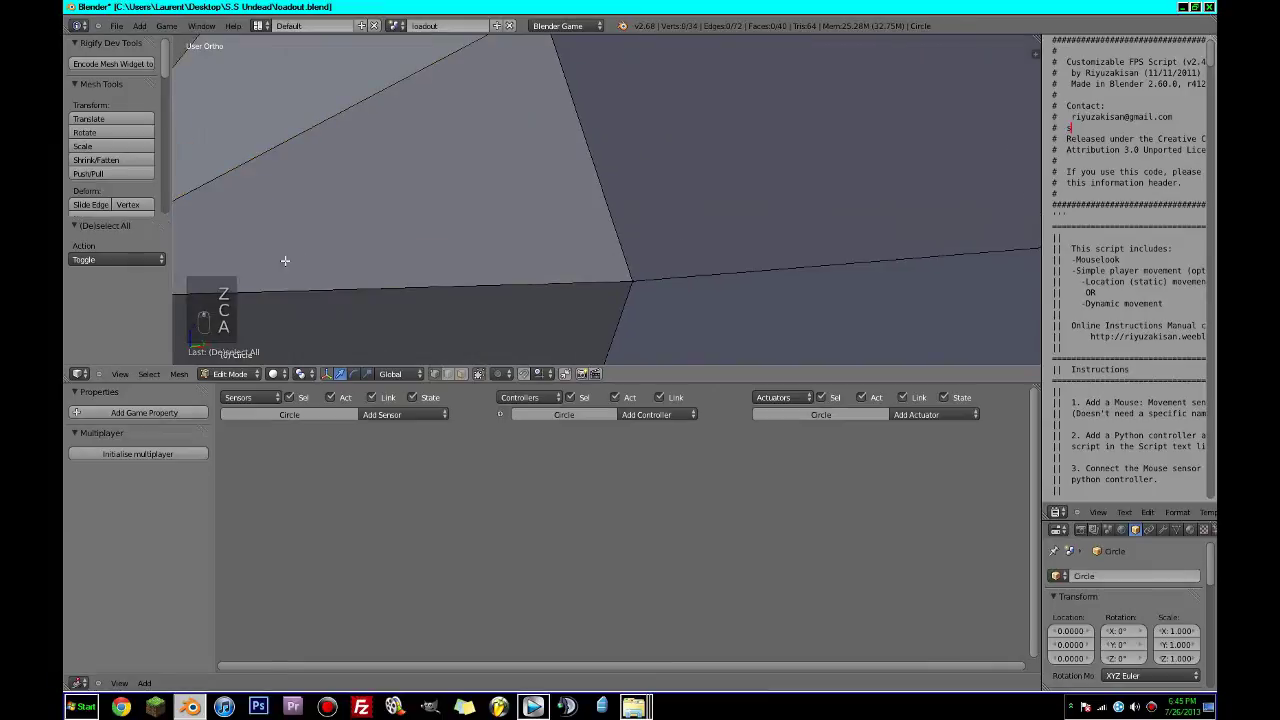
Select the centre vertex of the tip and pull it forward about 0.08 along negative Y.
{"action": "scroll", "coordinate": [288, 260], "scroll_direction": "down", "scroll_amount": 3}
{"action": "key", "text": "c"}
{"action": "scroll", "coordinate": [298, 256], "scroll_direction": "up", "scroll_amount": 9}
{"action": "left_click", "coordinate": [295, 256]}
{"action": "right_click", "coordinate": [295, 256]}
{"action": "key", "text": "KP_3"}
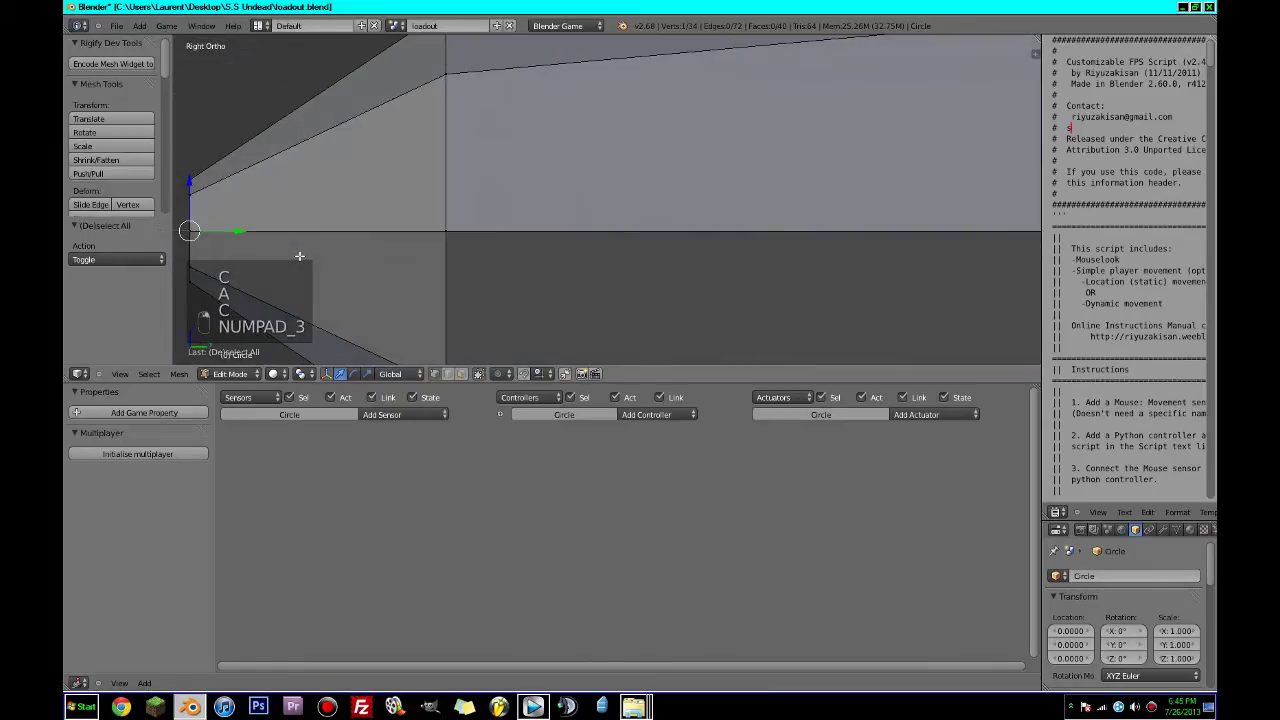
{"action": "scroll", "coordinate": [300, 254], "scroll_direction": "down", "scroll_amount": 3}
{"action": "mouse_move", "coordinate": [419, 217]}
{"action": "left_mouse_down"}
{"action": "mouse_move", "coordinate": [391, 217]}
{"action": "mouse_move", "coordinate": [405, 214]}
{"action": "left_mouse_up"}
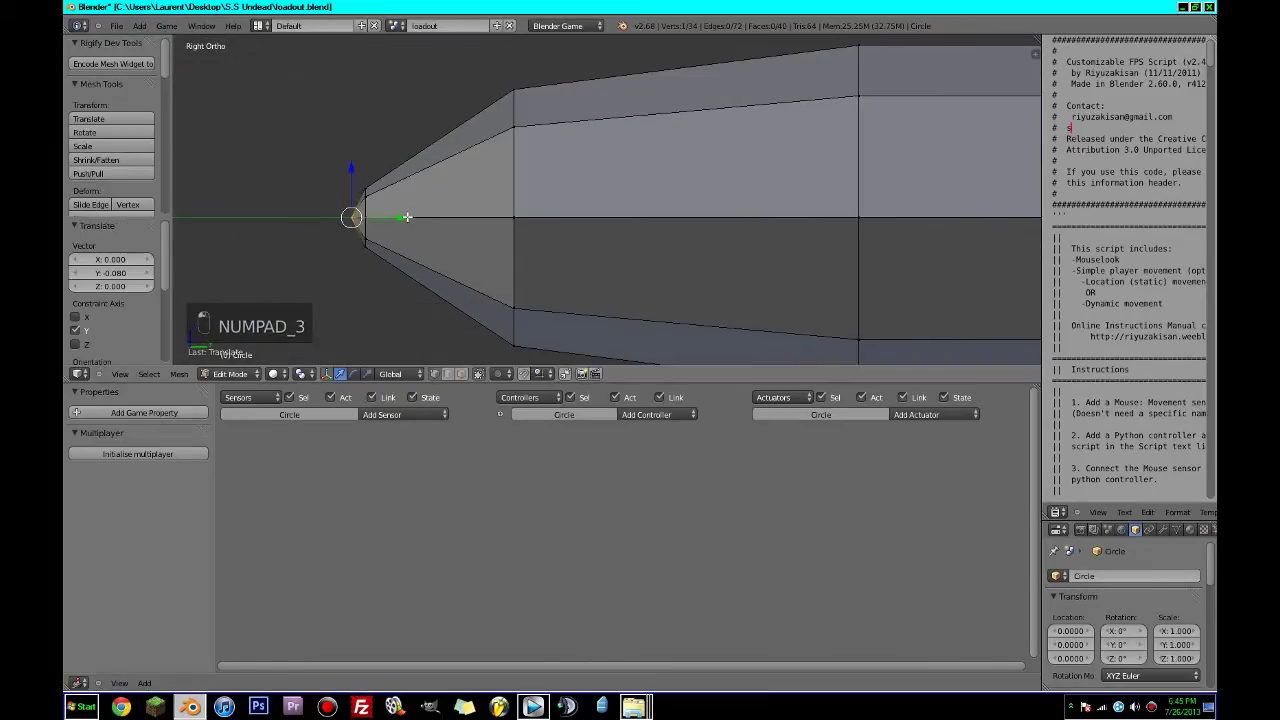
Return to Object Mode, shade the mesh smooth, and rename the object bullet.
{"action": "scroll", "coordinate": [677, 240], "scroll_direction": "down", "scroll_amount": 3}
{"action": "key", "text": "Tab"}
{"action": "middle_click_drag", "start_coordinate": [615, 287], "coordinate": [596, 292], "text": "shift"}
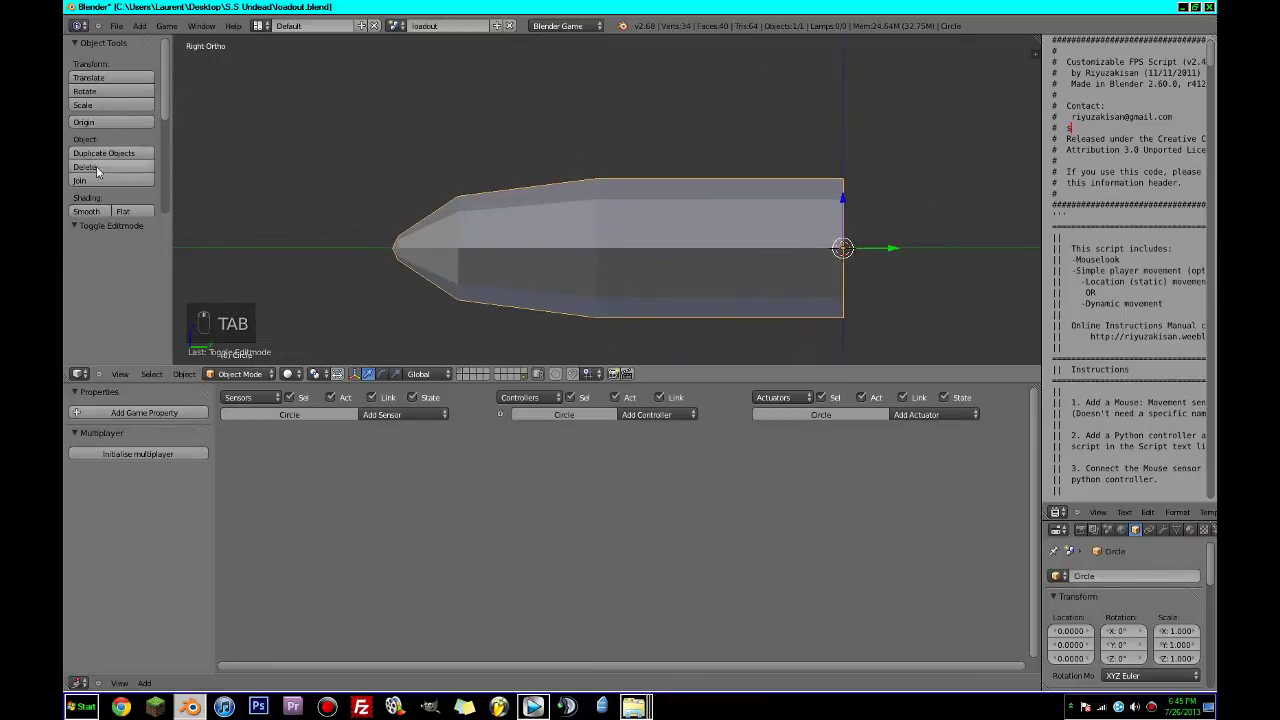
{"action": "scroll", "coordinate": [96, 166], "scroll_direction": "down", "scroll_amount": 2}
{"action": "left_click", "coordinate": [92, 128]}
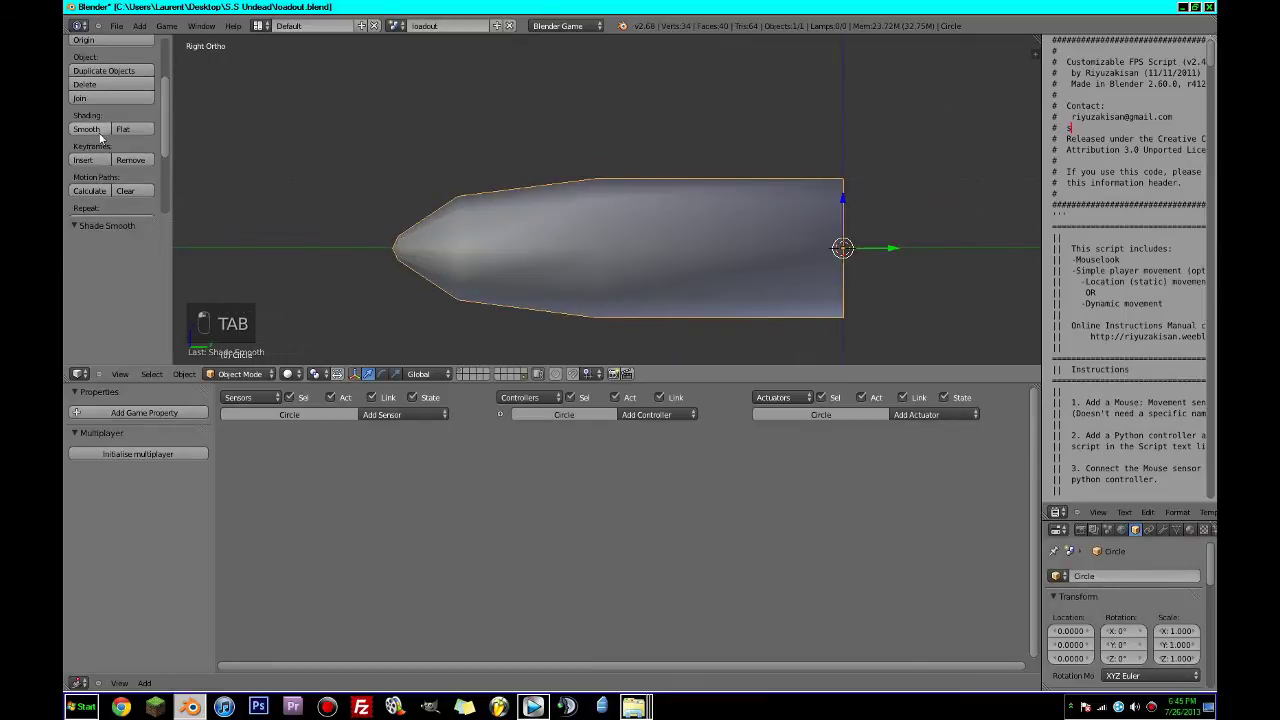
{"action": "left_click", "coordinate": [1100, 576]}
{"action": "type", "text": "bullet"}
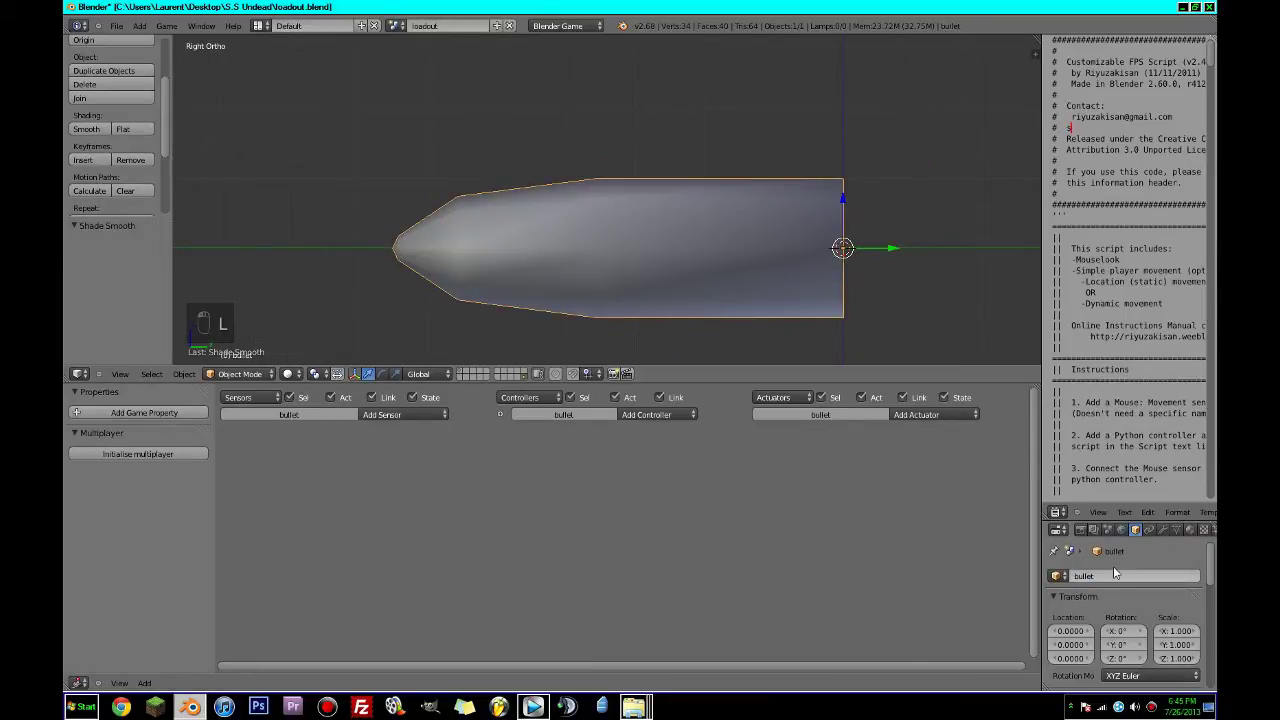
{"action": "key", "text": "Return"}
Give the bullet a new material named bullet with a golden-orange diffuse colour, and save the file.
{"action": "left_click", "coordinate": [1189, 530]}
{"action": "left_click", "coordinate": [1122, 589]}
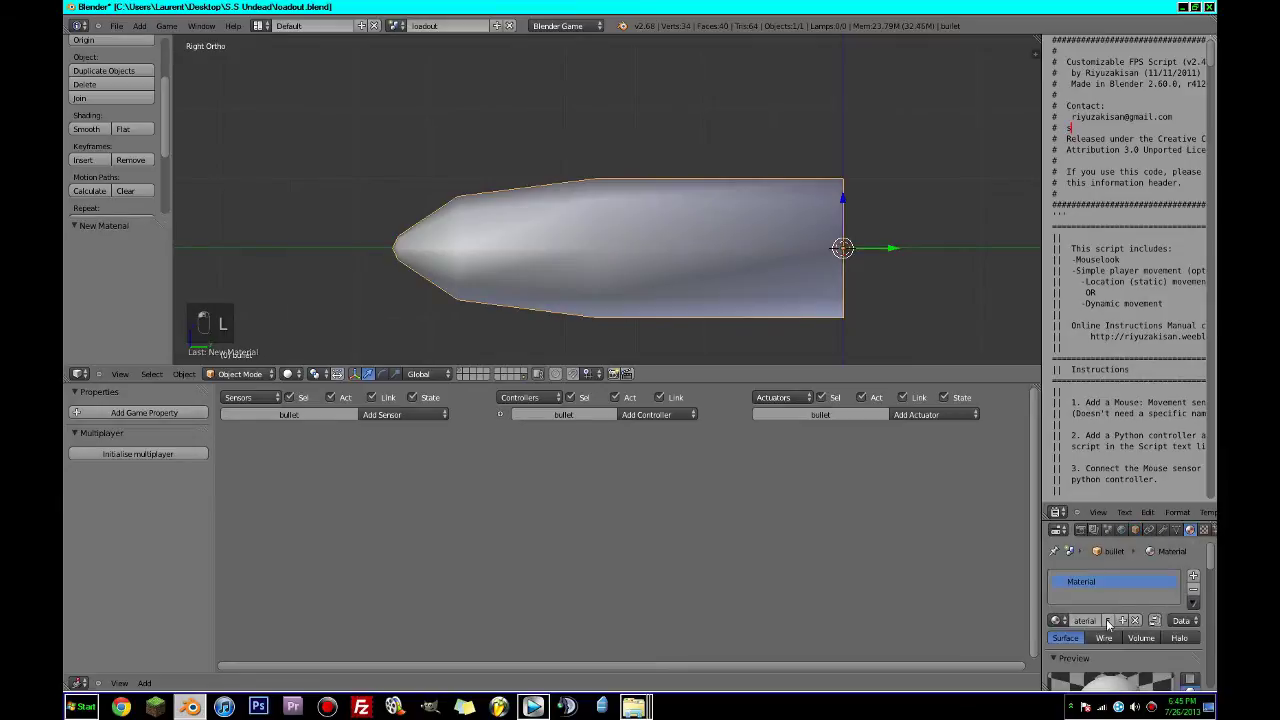
{"action": "scroll", "coordinate": [1085, 622], "scroll_direction": "down", "scroll_amount": 3}
{"action": "left_click", "coordinate": [1083, 679]}
{"action": "left_click_drag", "start_coordinate": [1022, 567], "coordinate": [1030, 590]}
{"action": "scroll", "coordinate": [1095, 622], "scroll_direction": "up", "scroll_amount": 4}
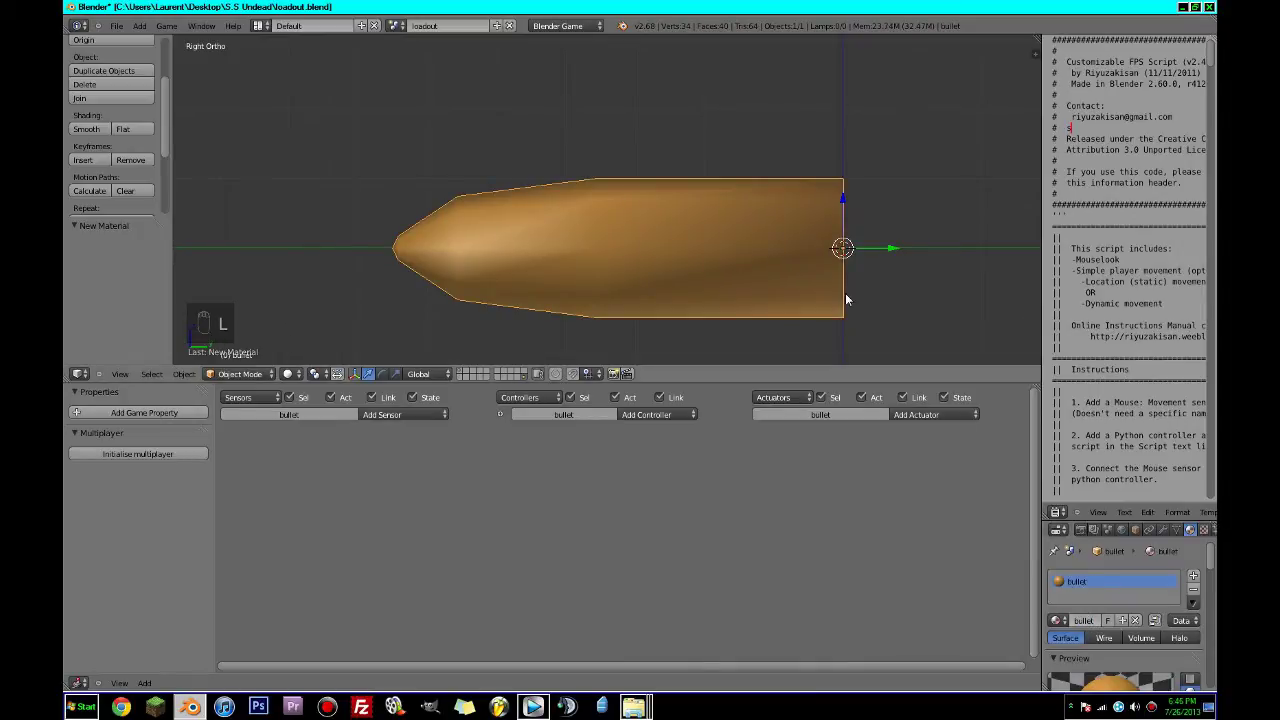
{"action": "key", "text": "ctrl+s"}
Show layer 1 with the arms and gun together with the bullet's layer.
{"action": "left_click", "coordinate": [460, 375], "text": "shift"}
{"action": "scroll", "coordinate": [620, 268], "scroll_direction": "down", "scroll_amount": 5}
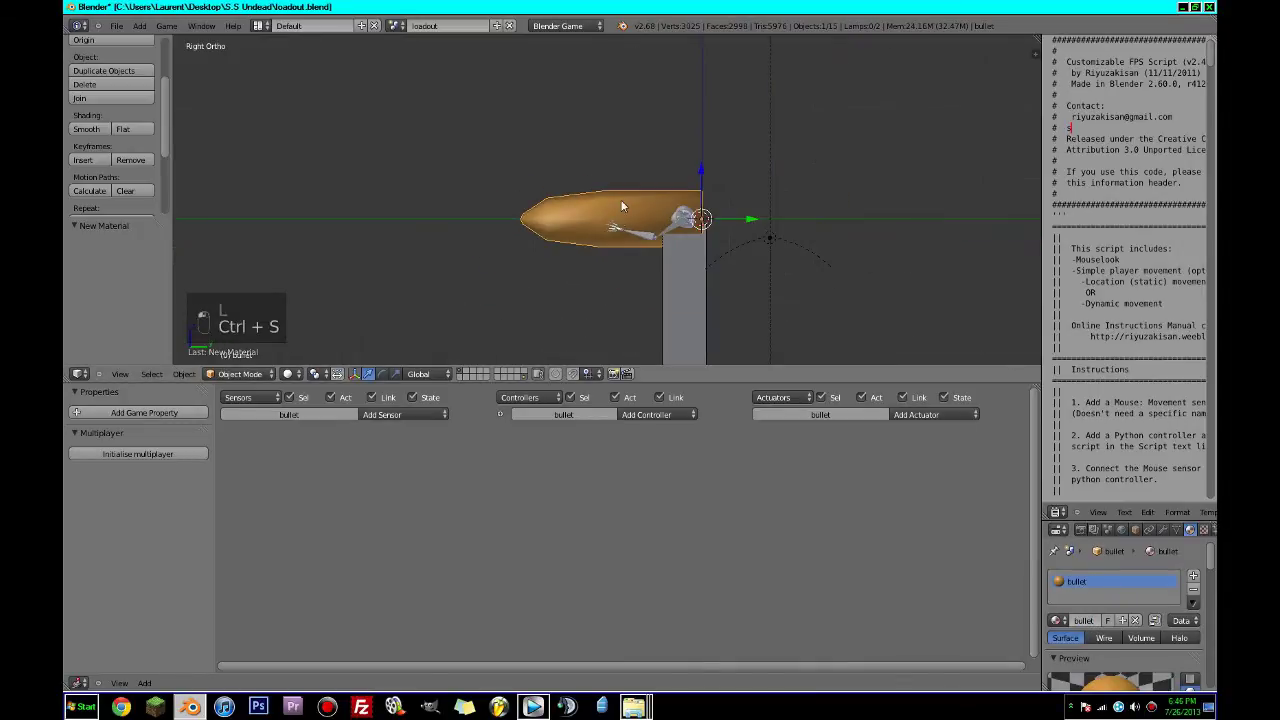
{"action": "scroll", "coordinate": [655, 205], "scroll_direction": "up", "scroll_amount": 5}
{"action": "key", "text": "Tab"}
{"action": "scroll", "coordinate": [908, 263], "scroll_direction": "up", "scroll_amount": 2}
{"action": "scroll", "coordinate": [908, 263], "scroll_direction": "down", "scroll_amount": 3}
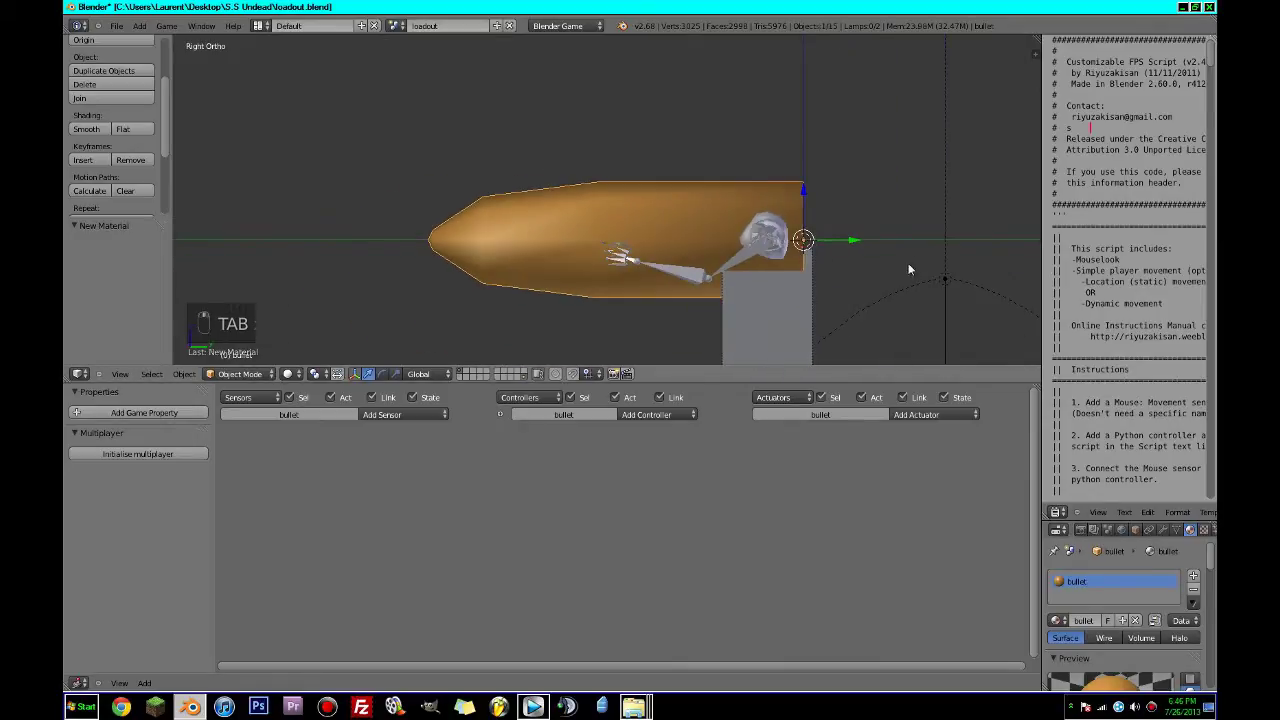
Select the bullet's entire mesh in Edit Mode and scale it down to about 0.044 to suit the pistol.
{"action": "key", "text": "Tab"}
{"action": "key", "text": "a"}
{"action": "key", "text": "a"}
{"action": "key", "text": "a"}
{"action": "key", "text": "a"}
{"action": "key", "text": "a"}
{"action": "key", "text": "s"}
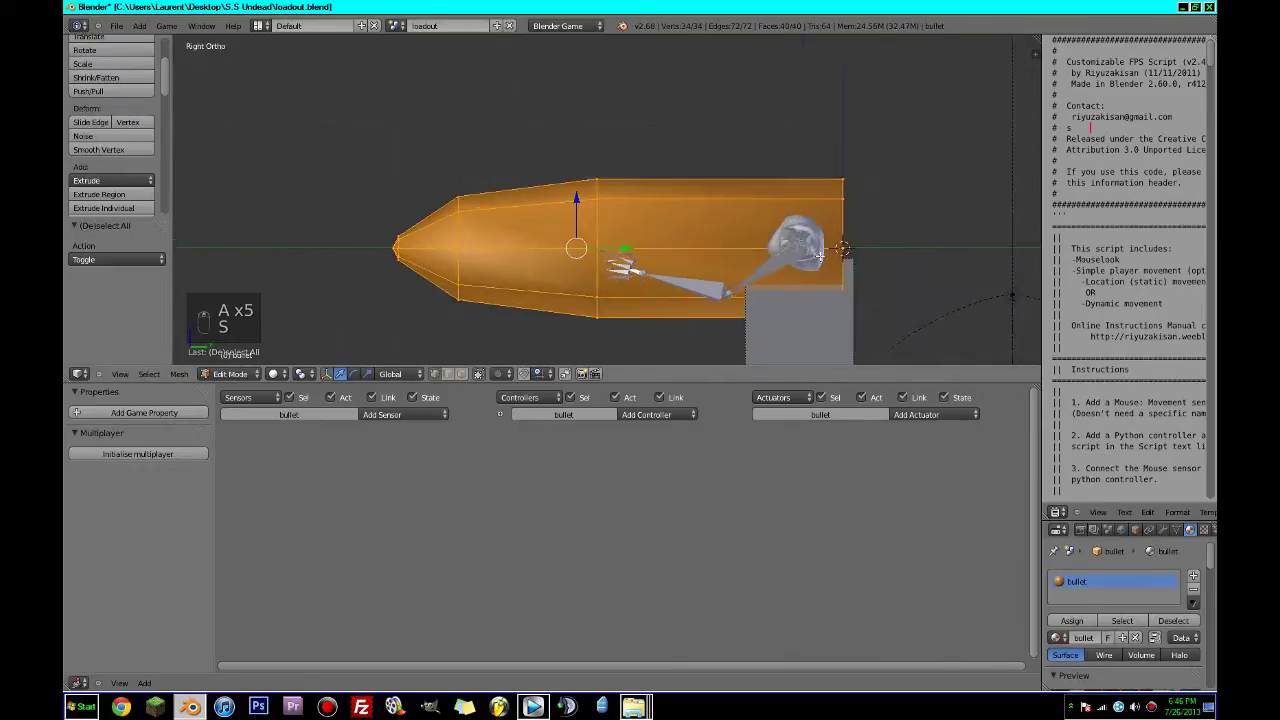
{"action": "key", "text": "s"}
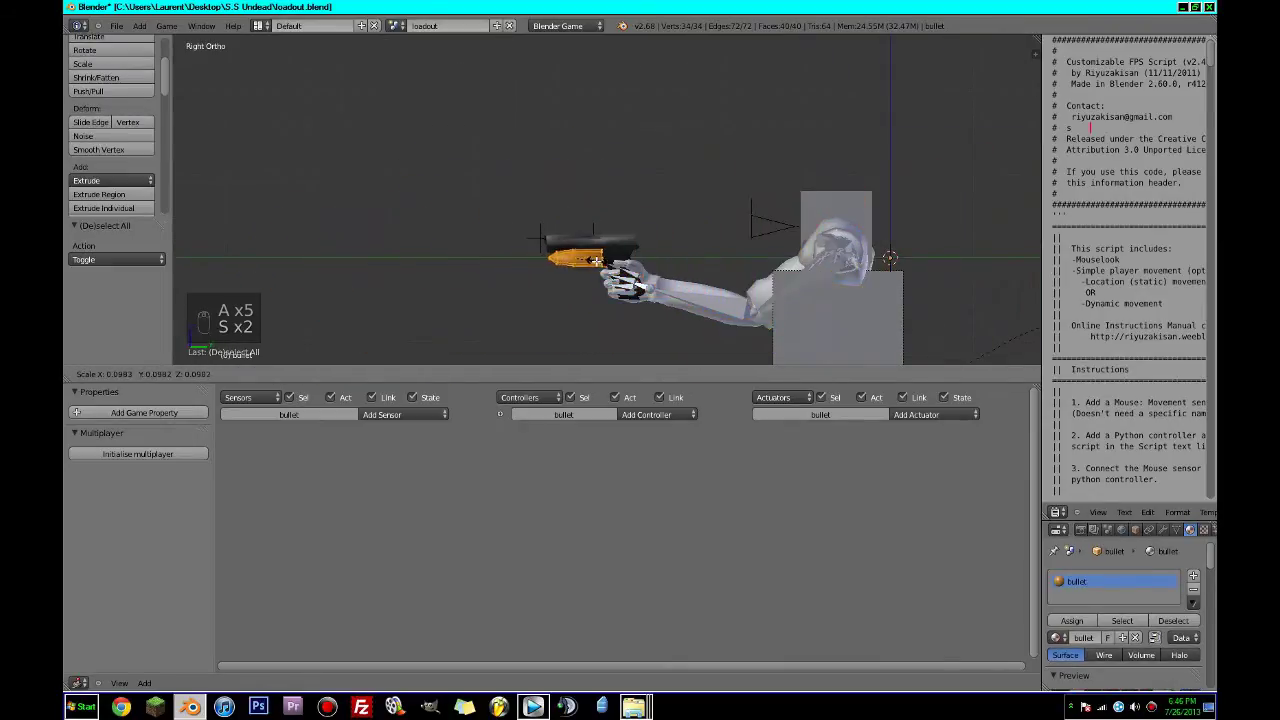
{"action": "left_click", "coordinate": [590, 265]}
Shrink the bullet mesh slightly more and move it in front of the pistol's muzzle, about -0.464 in Y and 0.24 in Z.
{"action": "scroll", "coordinate": [650, 291], "scroll_direction": "up", "scroll_amount": 2}
{"action": "scroll", "coordinate": [650, 291], "scroll_direction": "up", "scroll_amount": 3}
{"action": "middle_click_drag", "start_coordinate": [650, 291], "coordinate": [988, 133], "text": "shift"}
{"action": "key", "text": "s"}
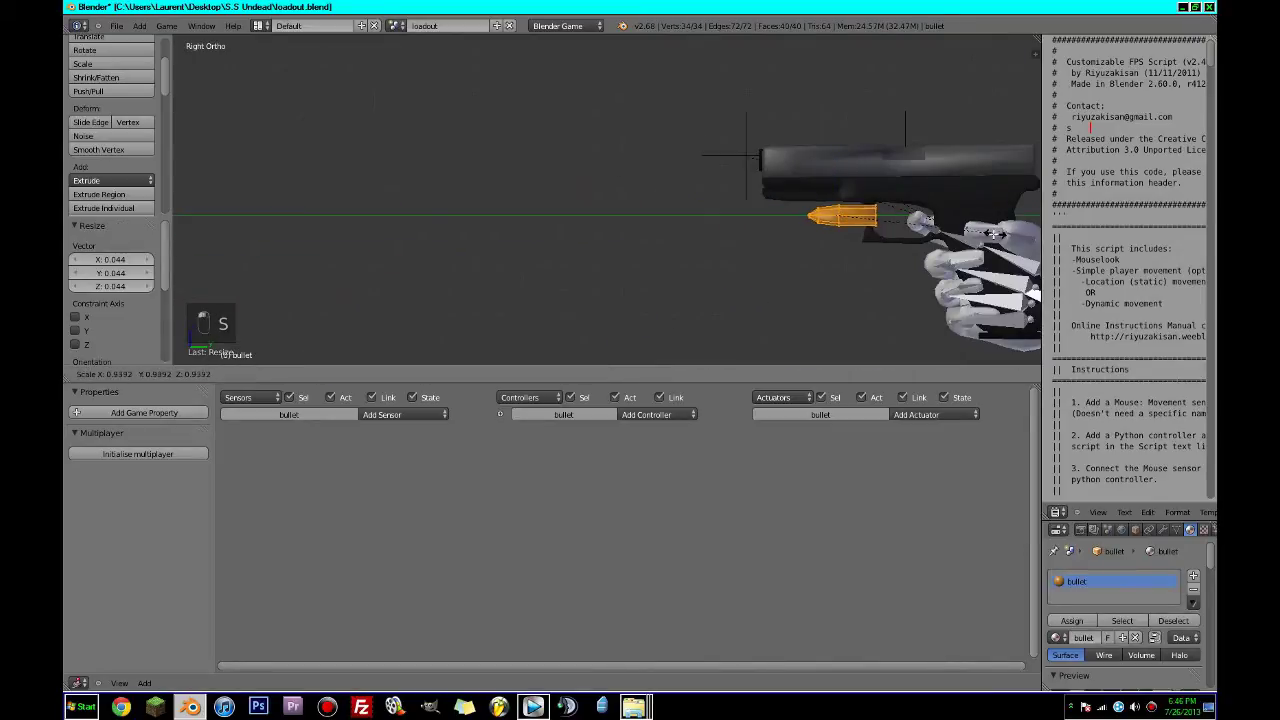
{"action": "left_click", "coordinate": [964, 236]}
{"action": "key", "text": "g"}
{"action": "left_click", "coordinate": [838, 172]}
{"action": "scroll", "coordinate": [854, 177], "scroll_direction": "up", "scroll_amount": 5}
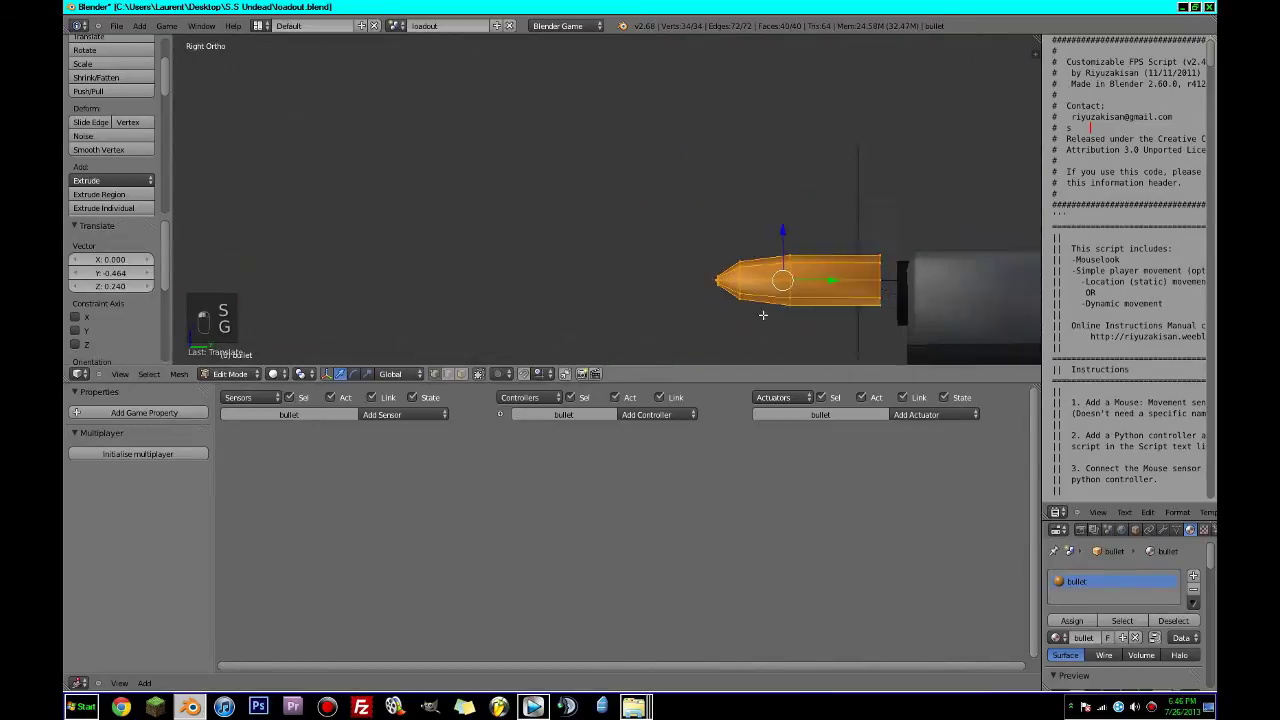
Scale the bullet mesh by about 0.625, move it closer to the muzzle, and return to Object Mode.
{"action": "key", "text": "s"}
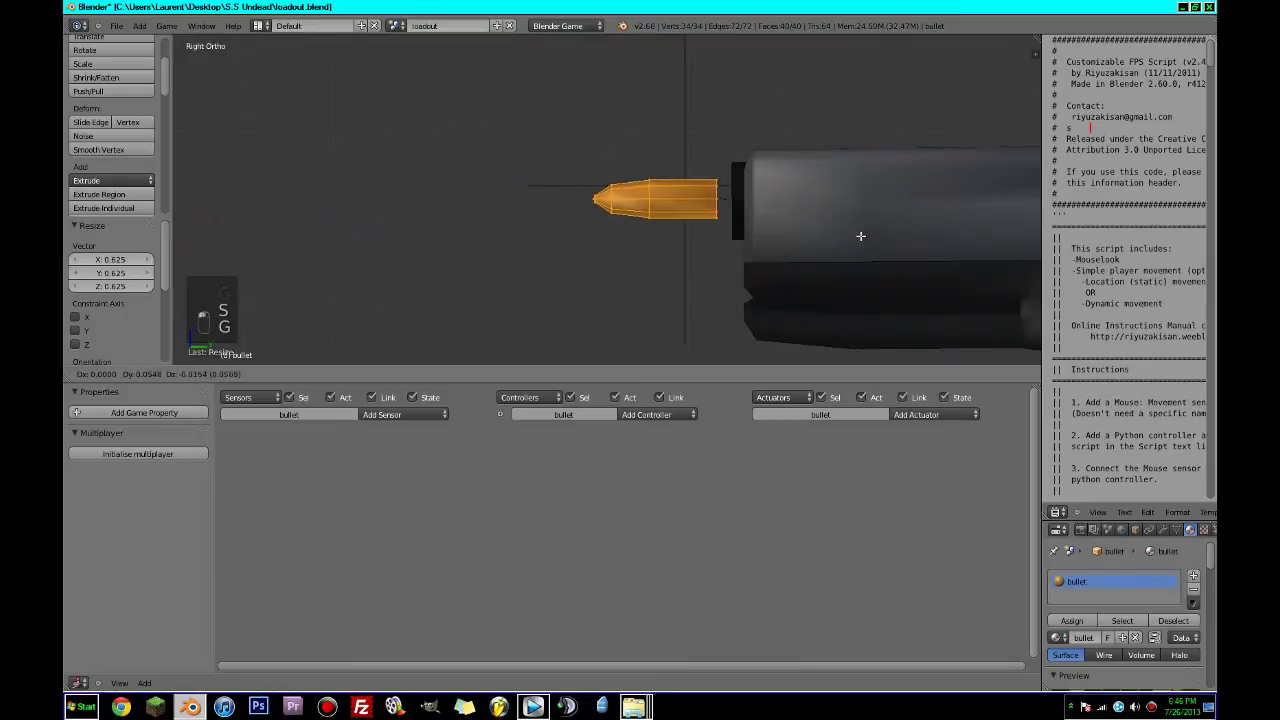
{"action": "left_click", "coordinate": [861, 237]}
{"action": "key", "text": "Tab"}
{"action": "scroll", "coordinate": [800, 245], "scroll_direction": "down", "scroll_amount": 2}
{"action": "scroll", "coordinate": [117, 104], "scroll_direction": "up", "scroll_amount": 3}
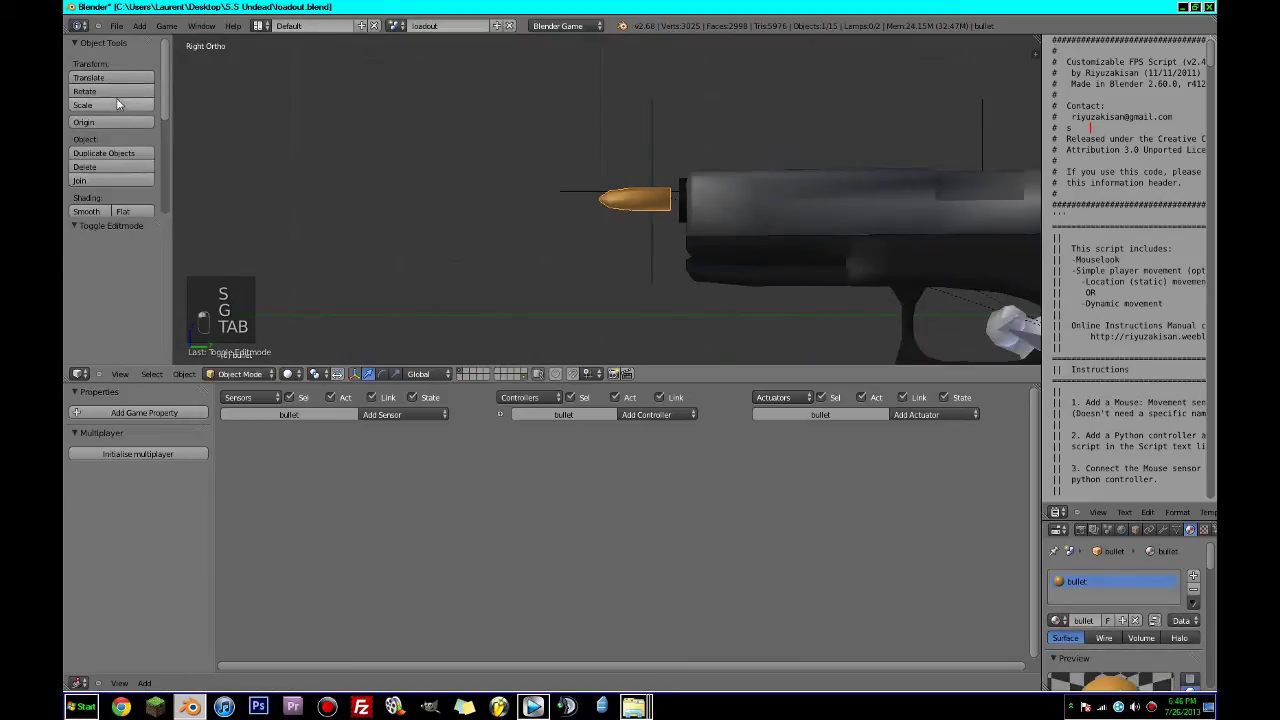
Try changing the bullet's origin and undo the change.
{"action": "left_click", "coordinate": [98, 122]}
{"action": "left_click", "coordinate": [100, 122]}
{"action": "key", "text": "ctrl+z"}
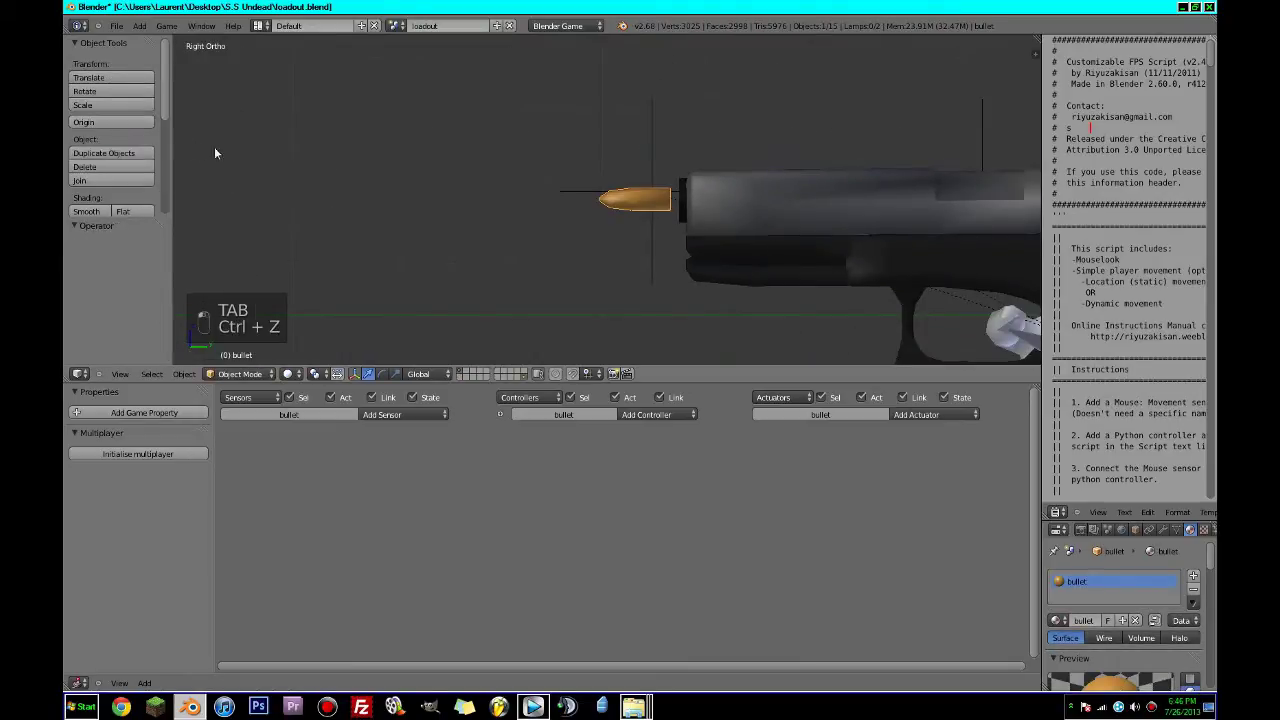
Set the bullet's origin to its geometry and check its mesh in Edit Mode before returning to Object Mode.
{"action": "left_click", "coordinate": [112, 123]}
{"action": "left_click", "coordinate": [128, 148]}
{"action": "scroll", "coordinate": [666, 251], "scroll_direction": "down", "scroll_amount": 4}
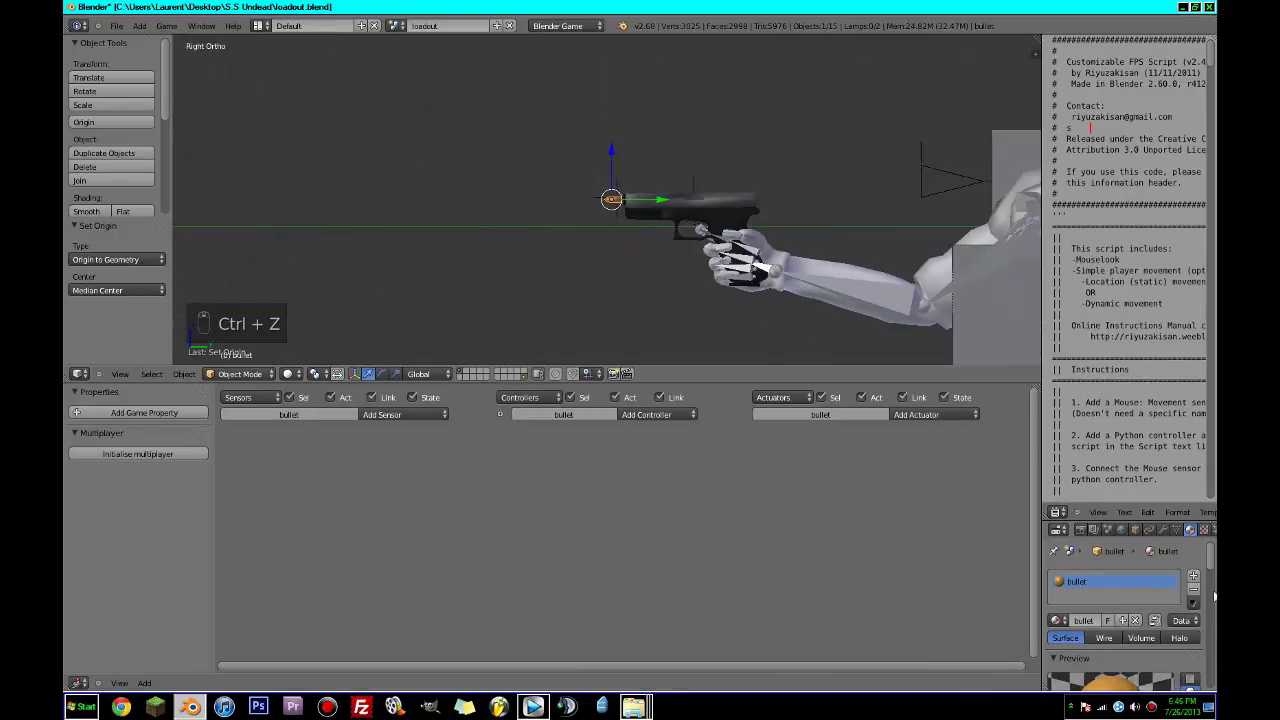
{"action": "scroll", "coordinate": [688, 276], "scroll_direction": "up", "scroll_amount": 5}
{"action": "key", "text": "Tab"}
{"action": "key", "text": "a"}
{"action": "key", "text": "a"}
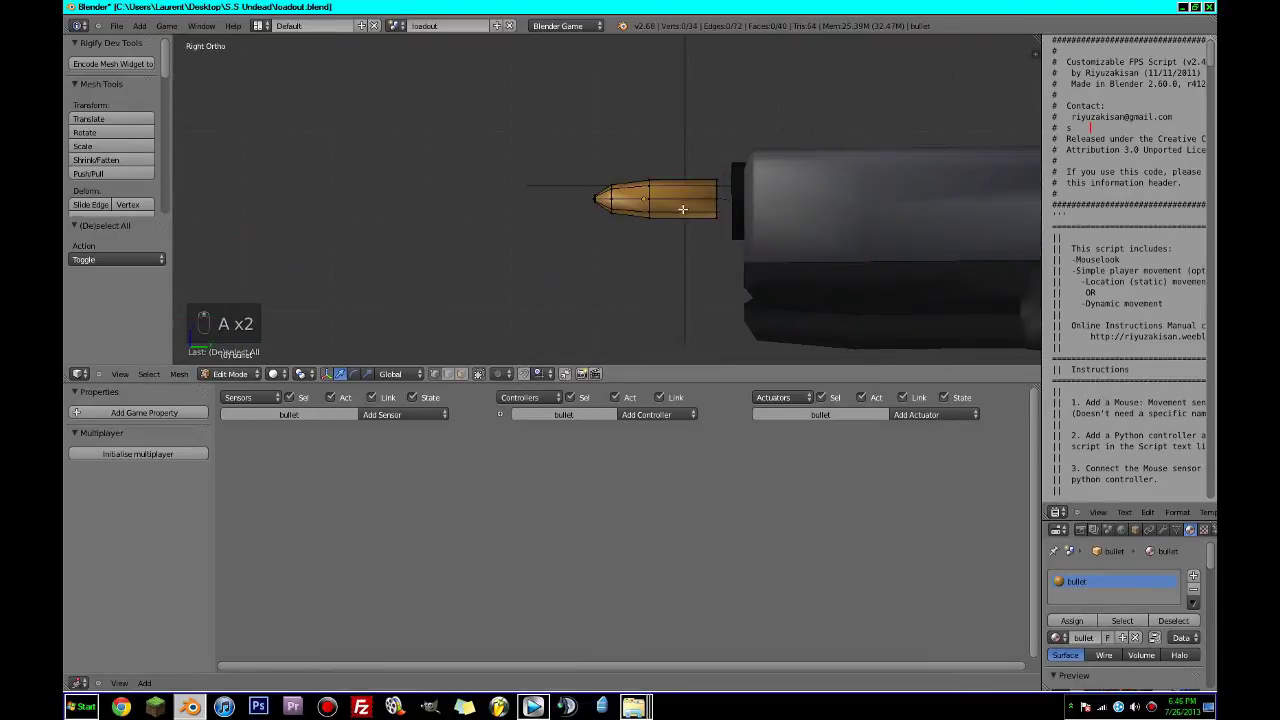
{"action": "key", "text": "a"}
{"action": "key", "text": "a"}
{"action": "key", "text": "Tab"}
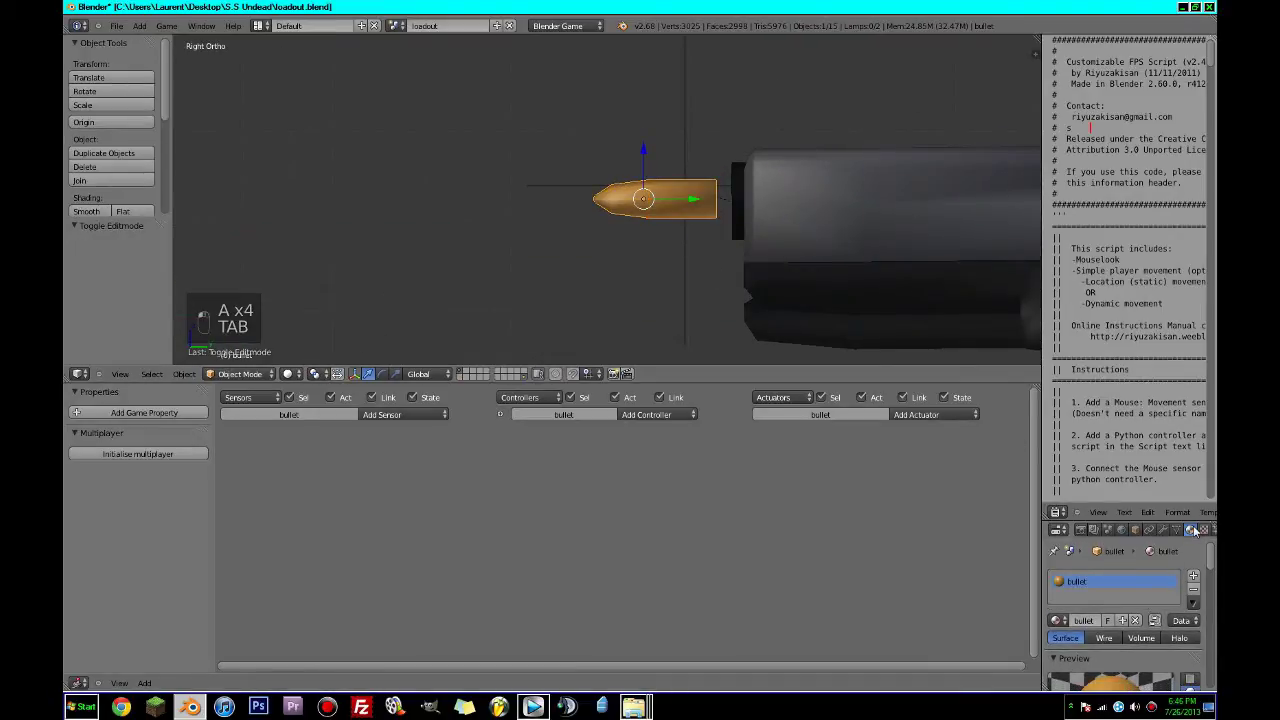
Set the bullet's physics type to Dynamic.
{"action": "left_click", "coordinate": [1136, 530]}
{"action": "left_click", "coordinate": [1148, 529]}
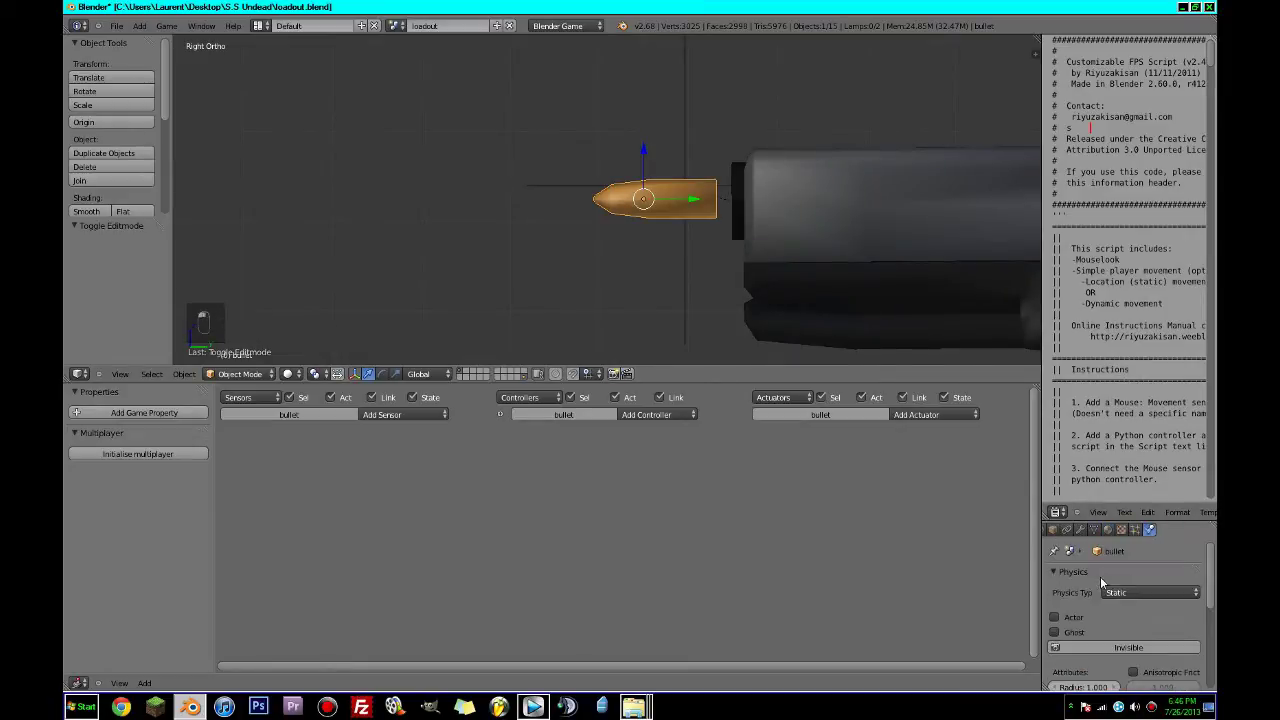
{"action": "left_click", "coordinate": [1135, 593]}
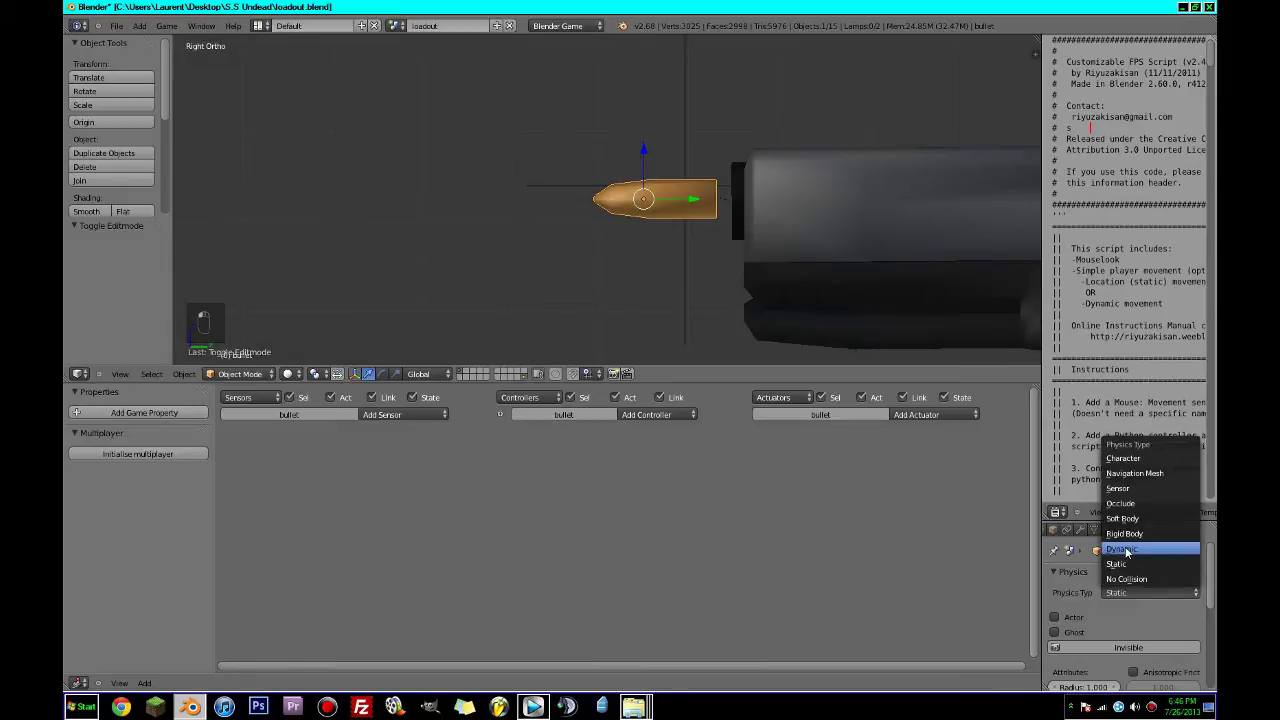
{"action": "left_click", "coordinate": [1126, 550]}
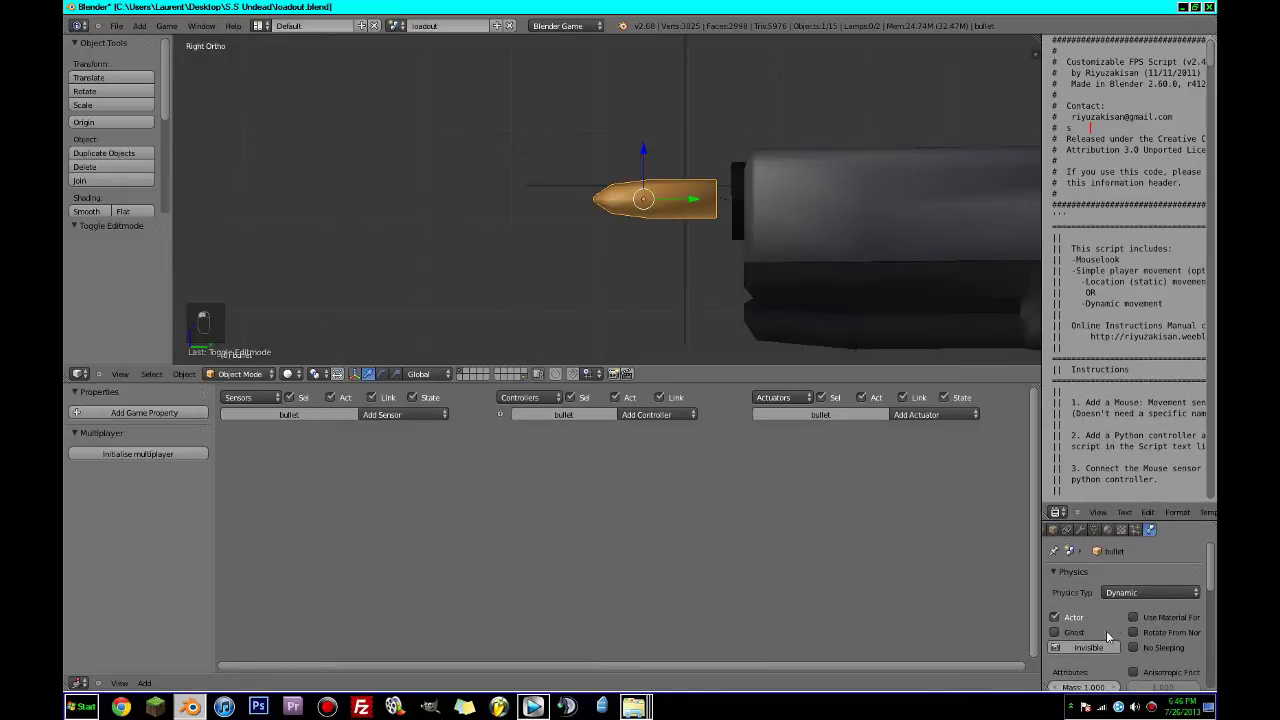
Enable collision bounds for the bullet, save the file, and set the bounds shape to Capsule.
{"action": "scroll", "coordinate": [1106, 635], "scroll_direction": "down", "scroll_amount": 3}
{"action": "scroll", "coordinate": [1068, 572], "scroll_direction": "down", "scroll_amount": 2}
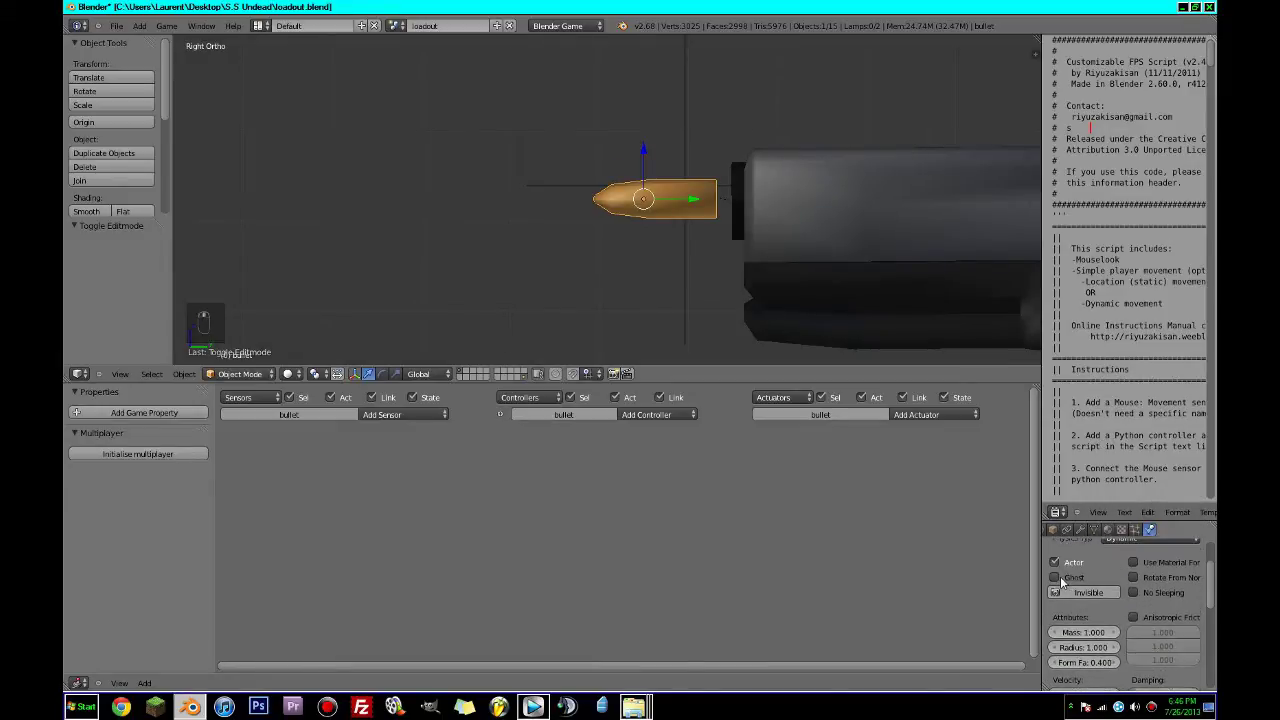
{"action": "scroll", "coordinate": [1060, 590], "scroll_direction": "down", "scroll_amount": 2}
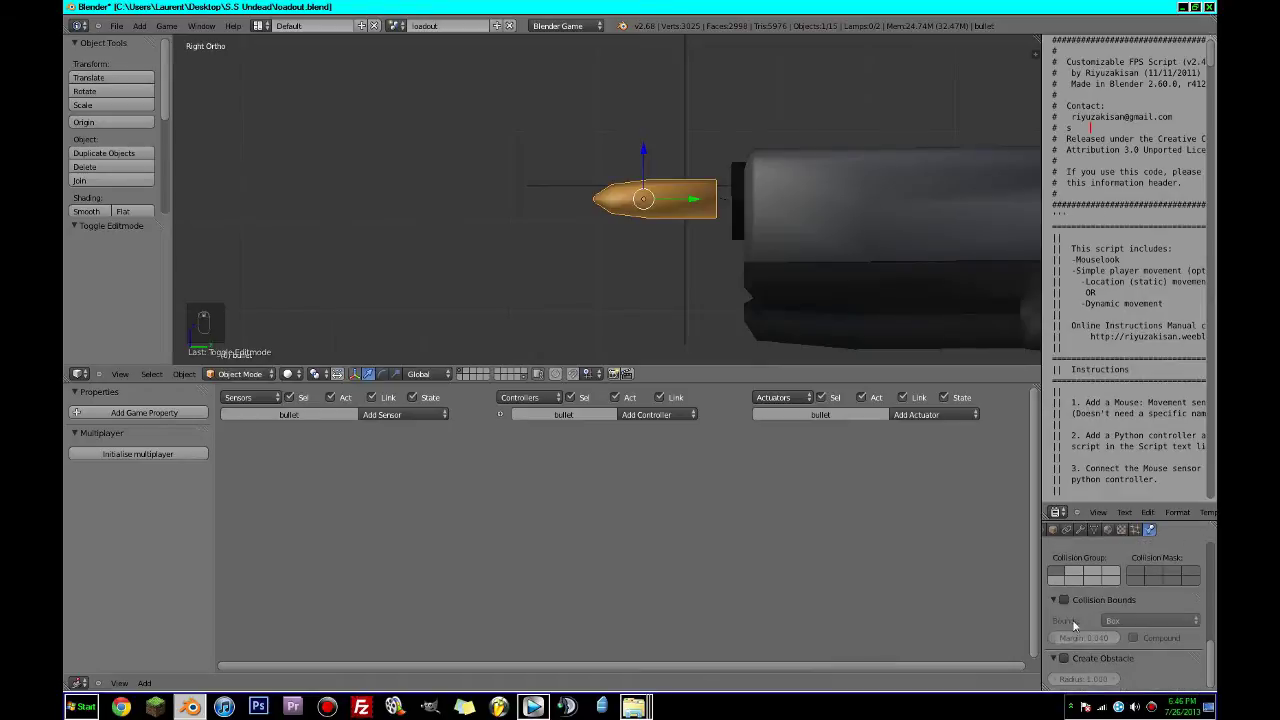
{"action": "scroll", "coordinate": [1121, 615], "scroll_direction": "up", "scroll_amount": 3}
{"action": "key", "text": "ctrl+s"}
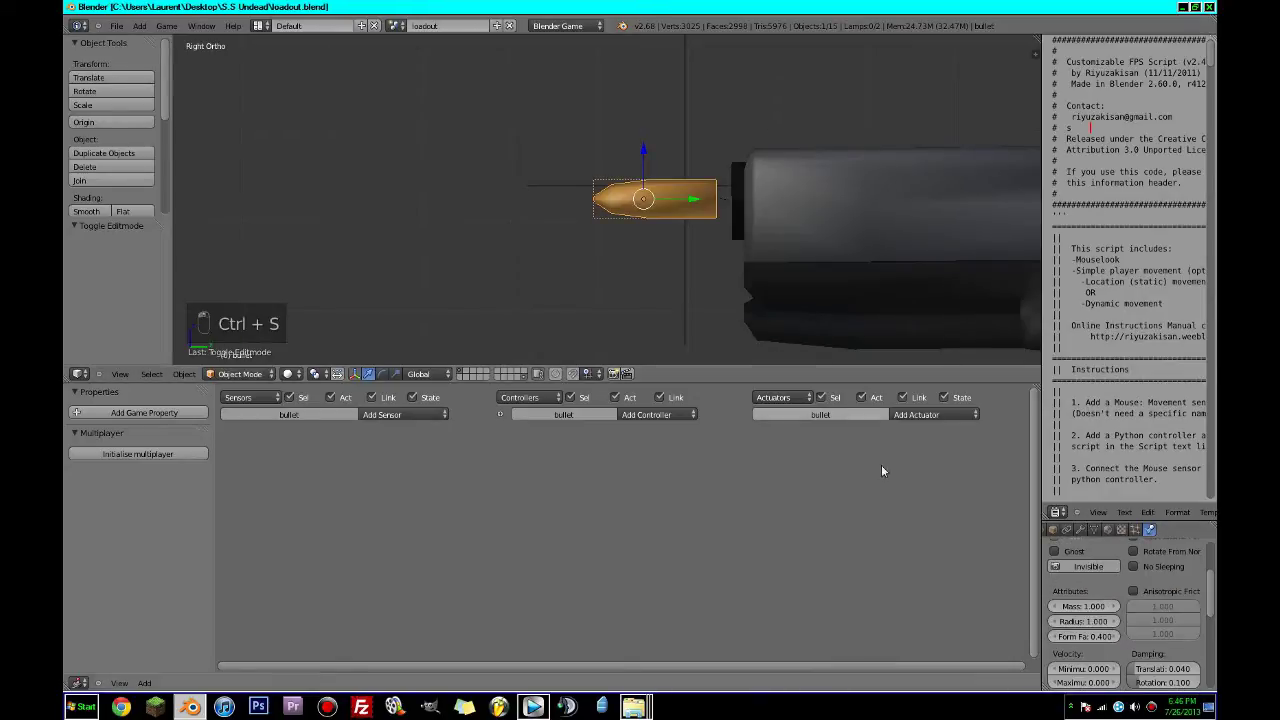
{"action": "scroll", "coordinate": [1131, 644], "scroll_direction": "down", "scroll_amount": 5}
{"action": "left_click", "coordinate": [1150, 674]}
{"action": "left_click", "coordinate": [1133, 571]}
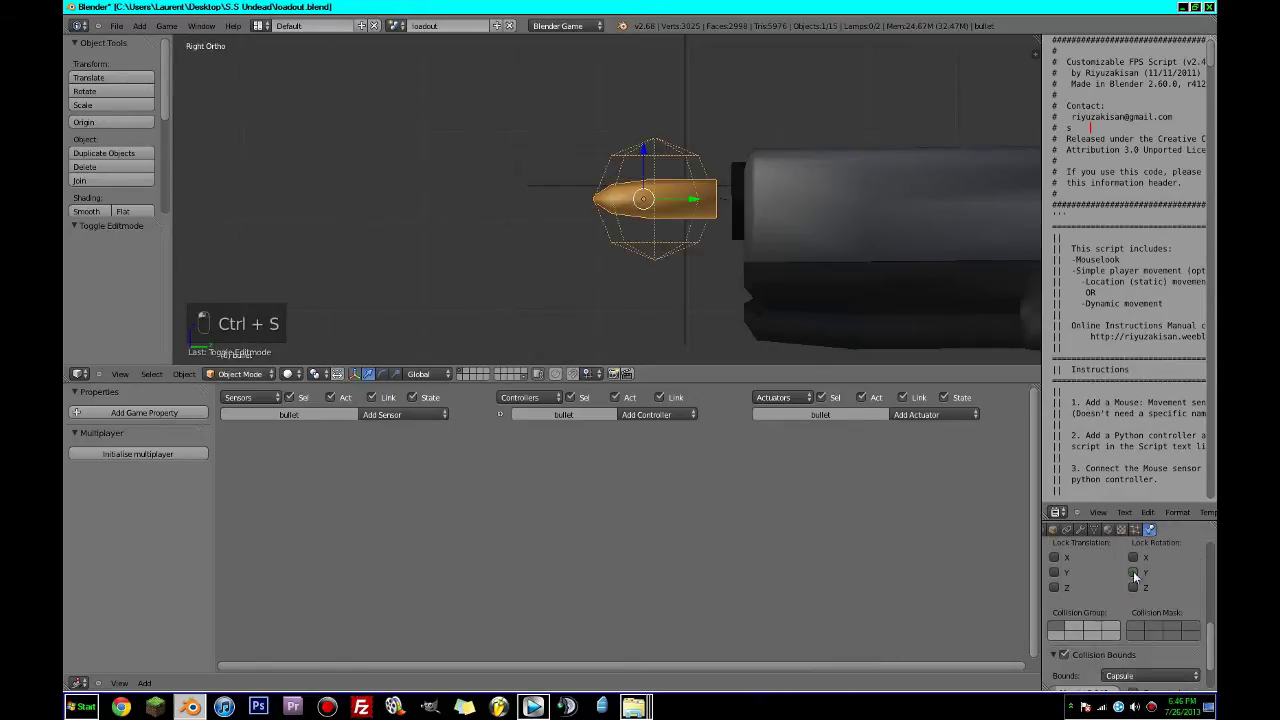
Try the Box, Sphere, Cylinder, Cone and Convex Hull collision bounds on the bullet and return to Capsule.
{"action": "scroll", "coordinate": [1145, 680], "scroll_direction": "down", "scroll_amount": 1}
{"action": "left_click", "coordinate": [1140, 648]}
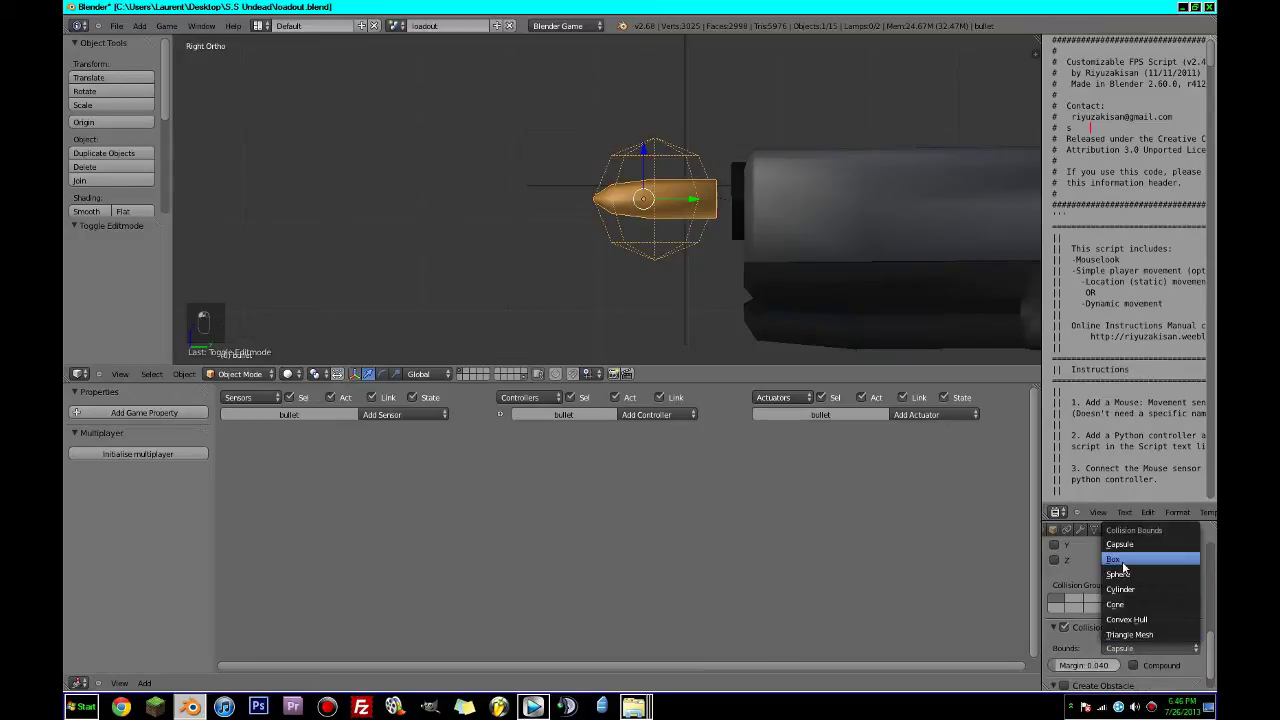
{"action": "left_click", "coordinate": [1115, 559]}
{"action": "left_click", "coordinate": [1143, 648]}
{"action": "left_click", "coordinate": [1120, 574]}
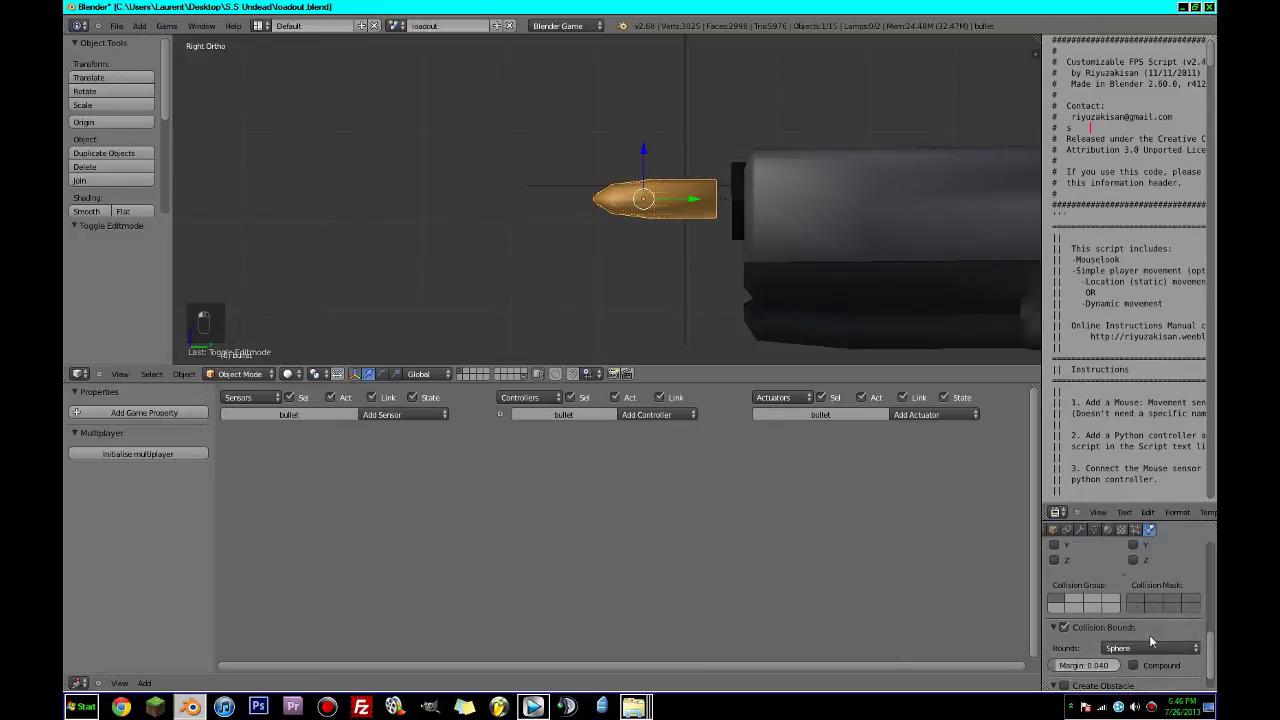
{"action": "left_click", "coordinate": [1149, 646]}
{"action": "left_click", "coordinate": [1129, 591]}
{"action": "left_click", "coordinate": [1151, 647]}
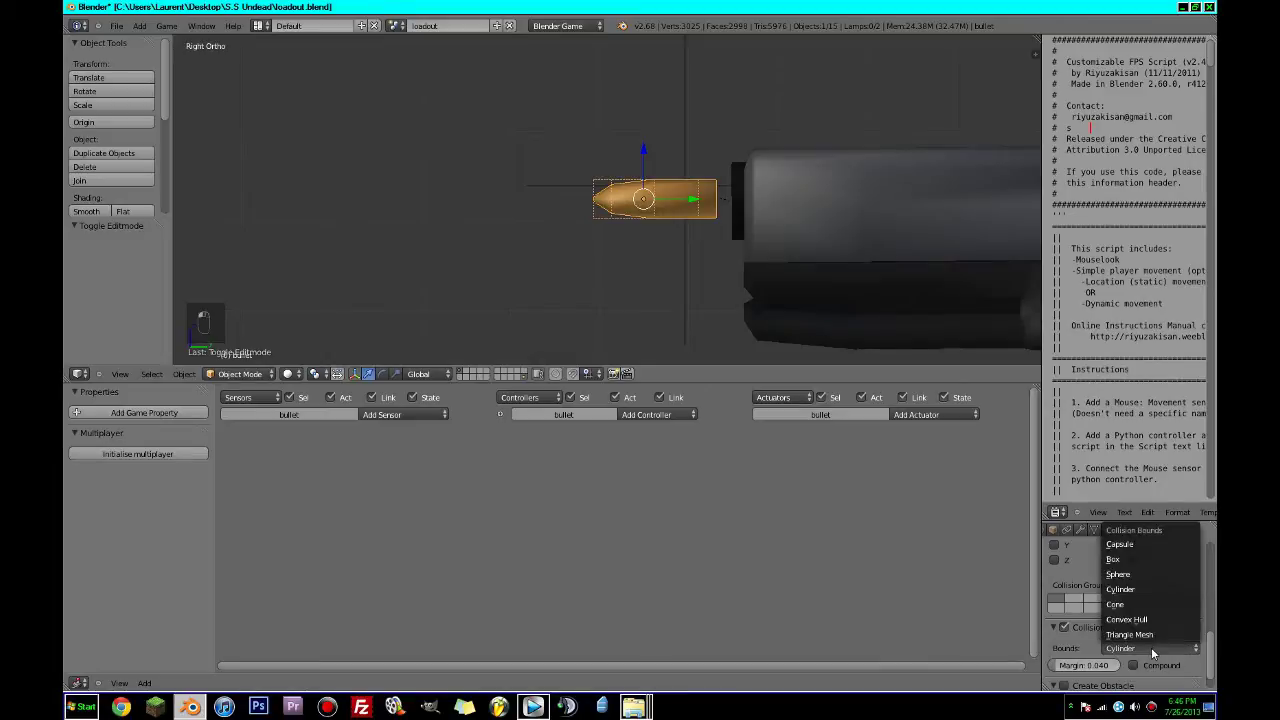
{"action": "left_click", "coordinate": [1122, 604]}
{"action": "left_click", "coordinate": [1150, 647]}
{"action": "left_click", "coordinate": [1136, 620]}
{"action": "left_click", "coordinate": [1152, 647]}
{"action": "left_click", "coordinate": [1120, 544]}
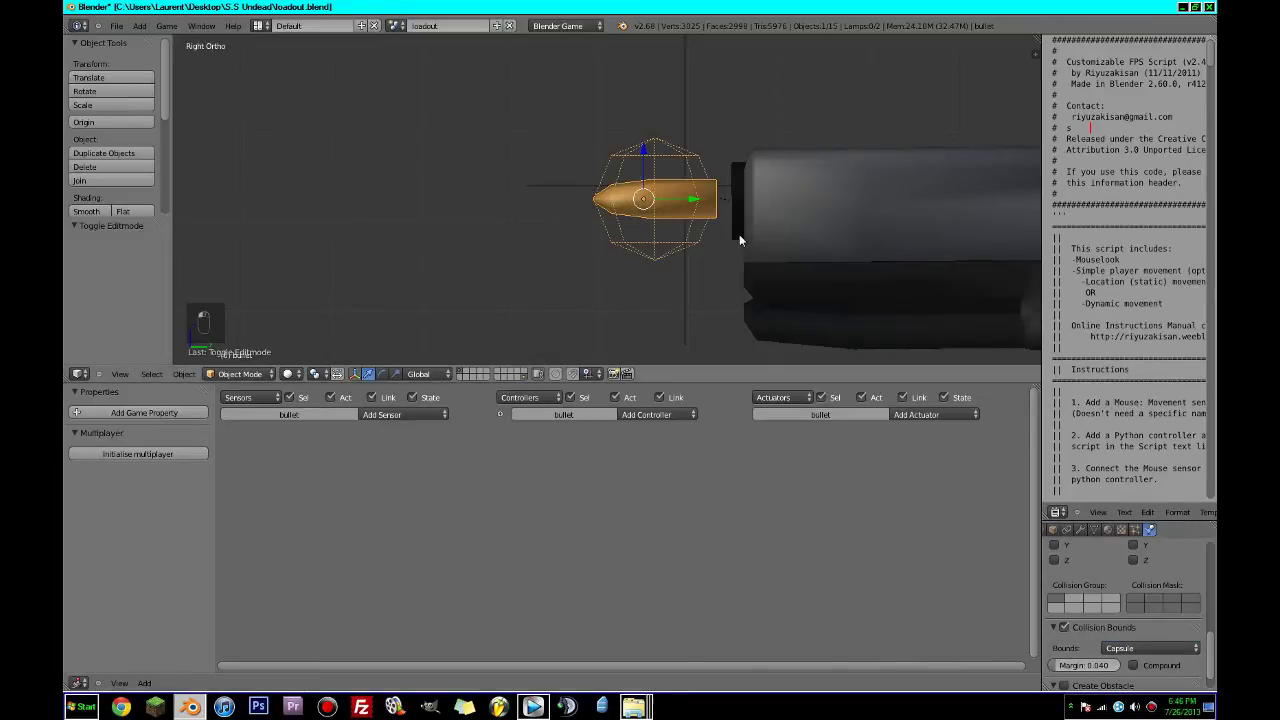
Save the file, show only the bullet's layer, and snap the 3D cursor to the bullet.
{"action": "key", "text": "ctrl+s"}
{"action": "middle_click_drag", "start_coordinate": [739, 234], "coordinate": [712, 273]}
{"action": "scroll", "coordinate": [712, 273], "scroll_direction": "down", "scroll_amount": 6}
{"action": "key", "text": "KP_3"}
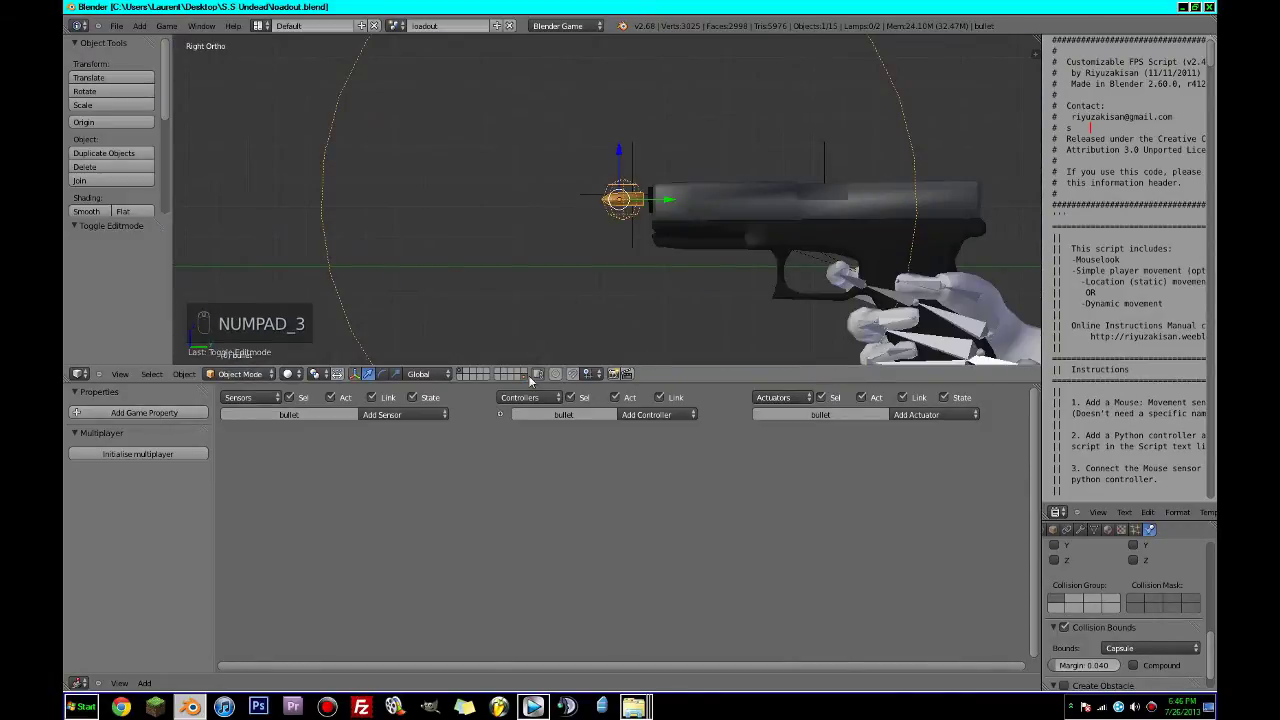
{"action": "key", "text": "KP_Divide"}
{"action": "key", "text": "shift+s"}
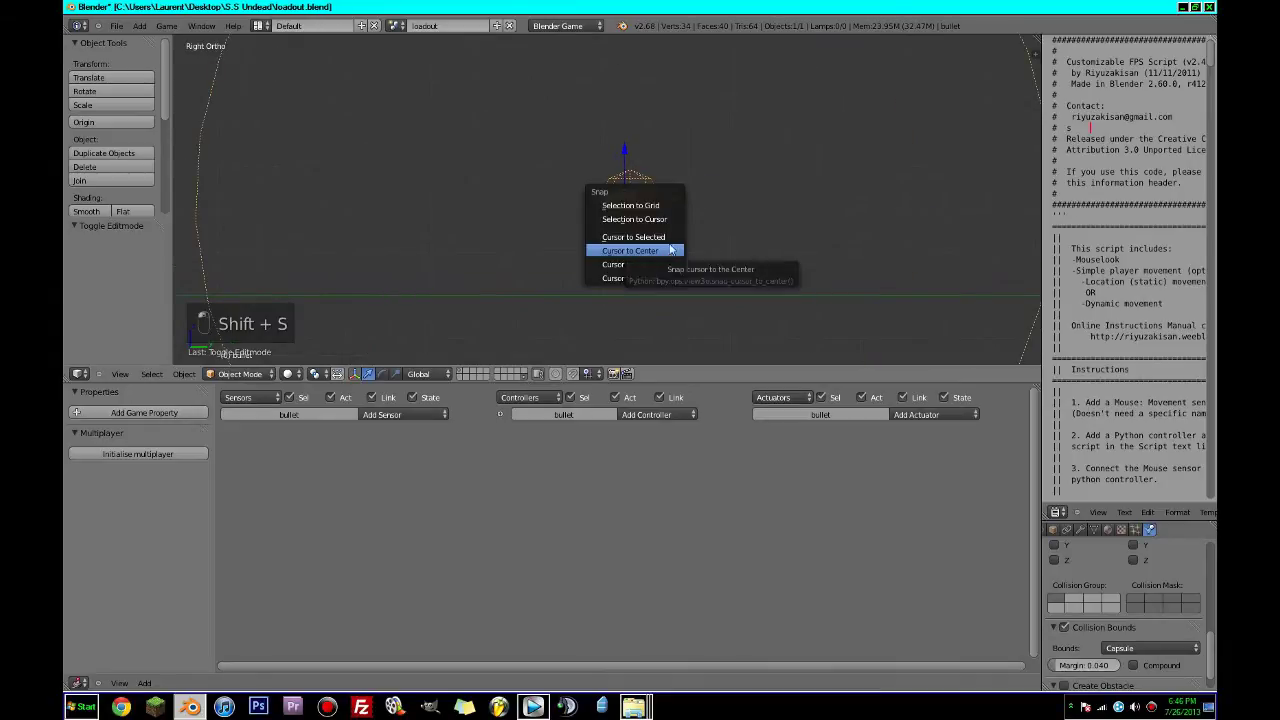
{"action": "left_click", "coordinate": [666, 249]}
Add a plane at the 3D cursor and rotate its mesh 90 degrees in Edit Mode so it stands upright.
{"action": "key", "text": "shift+a"}
{"action": "left_click", "coordinate": [703, 240]}
{"action": "key", "text": "Tab"}
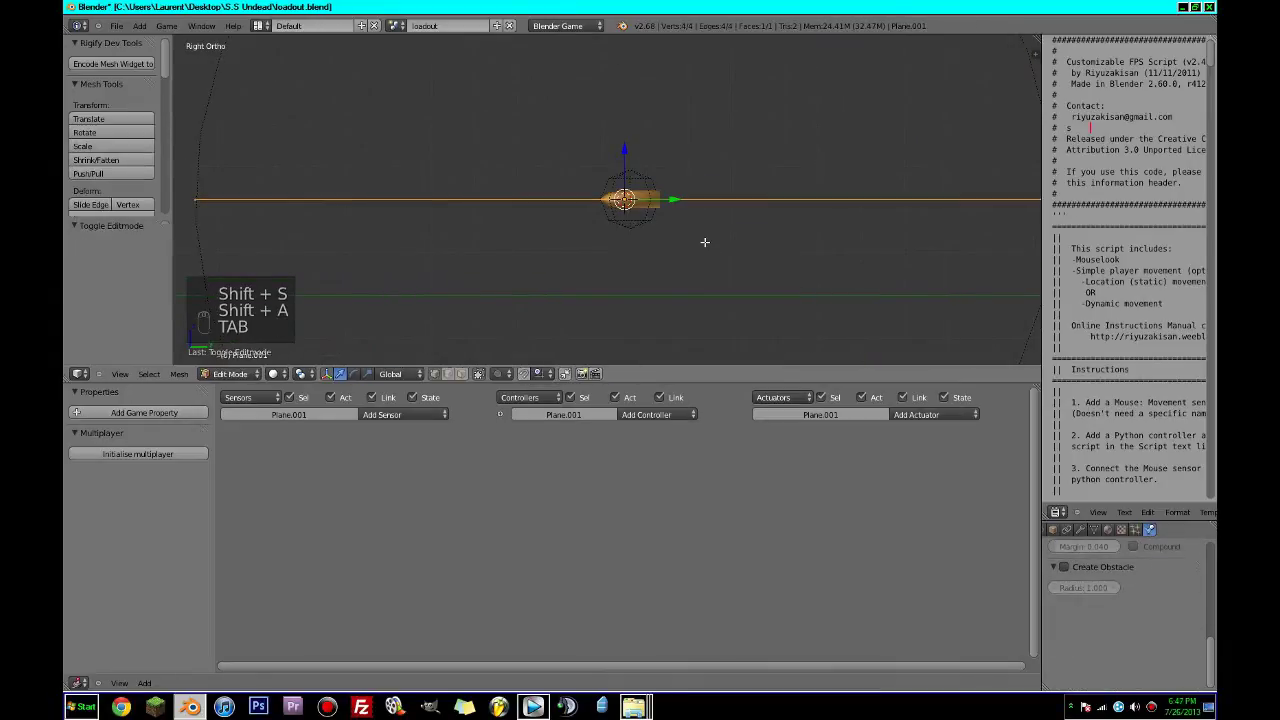
{"action": "type", "text": "r90"}
{"action": "key", "text": "Return"}
{"action": "key", "text": "Tab"}
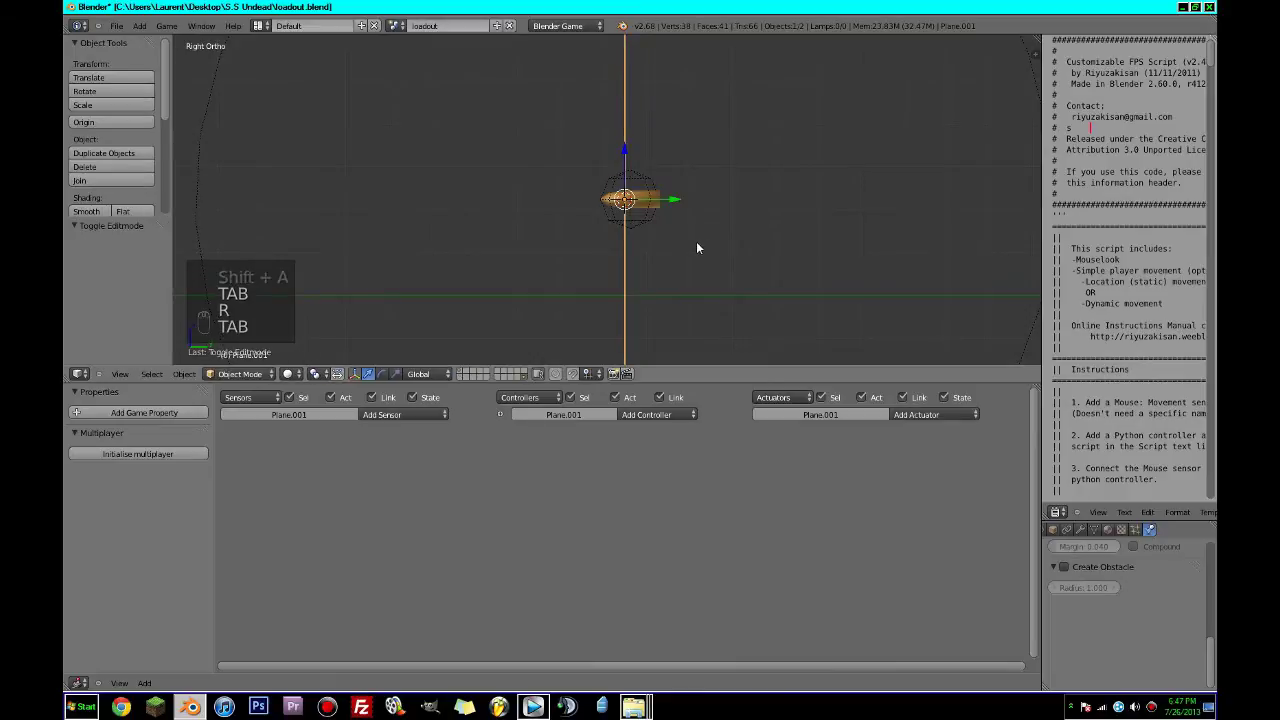
Move the plane about 0.088 along Y, scale it down to about 0.160, and save the file.
{"action": "left_click_drag", "start_coordinate": [673, 203], "coordinate": [709, 198]}
{"action": "middle_click_drag", "start_coordinate": [709, 198], "coordinate": [815, 240]}
{"action": "key", "text": "s"}
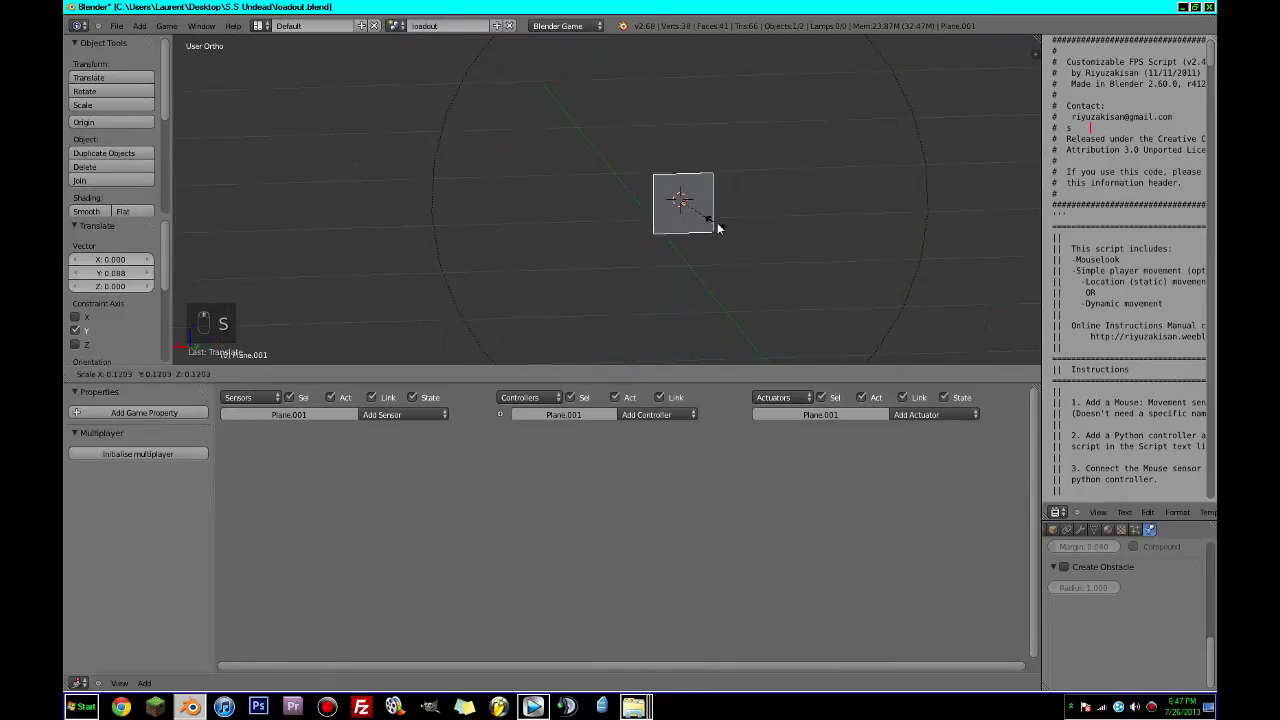
{"action": "left_click", "coordinate": [735, 231]}
{"action": "middle_click_drag", "start_coordinate": [735, 227], "coordinate": [945, 226]}
{"action": "scroll", "coordinate": [555, 215], "scroll_direction": "up", "scroll_amount": 2}
{"action": "middle_click_drag", "start_coordinate": [555, 215], "coordinate": [643, 213]}
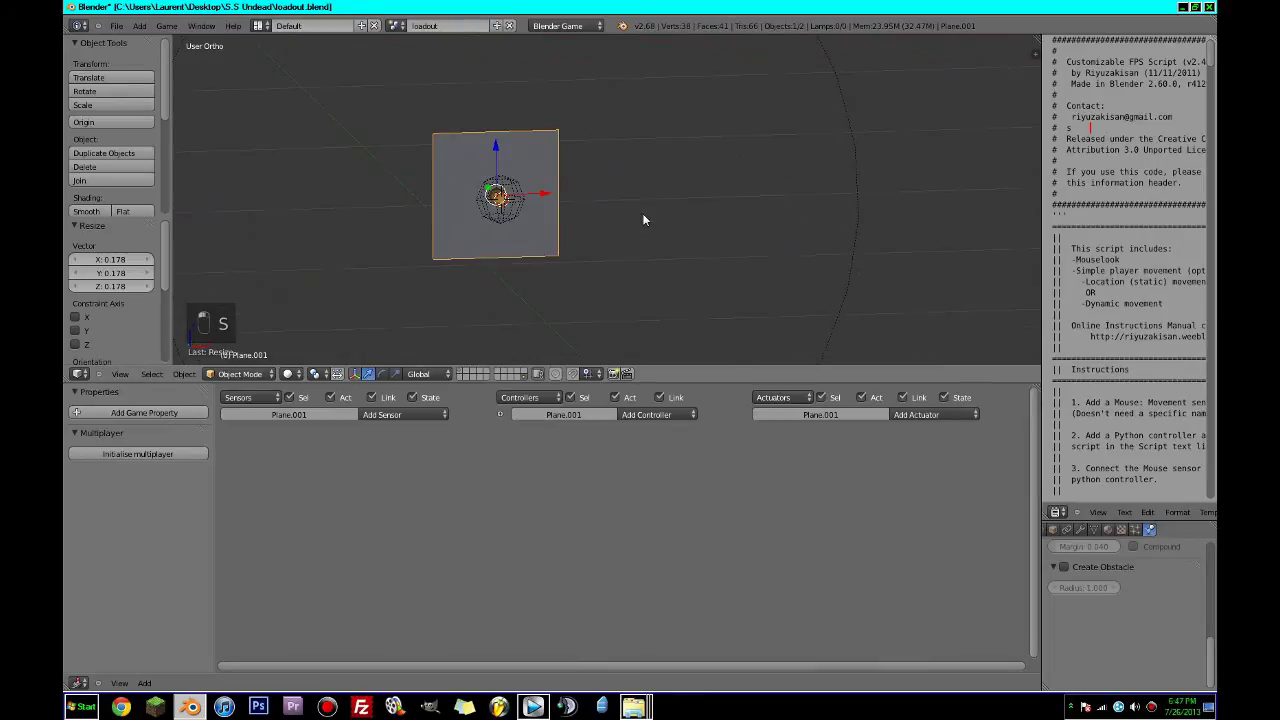
{"action": "key", "text": "s"}
{"action": "left_click", "coordinate": [629, 212]}
{"action": "key", "text": "ctrl+s"}
Switch the viewport to the front view with textured shading.
{"action": "key", "text": "KP_1"}
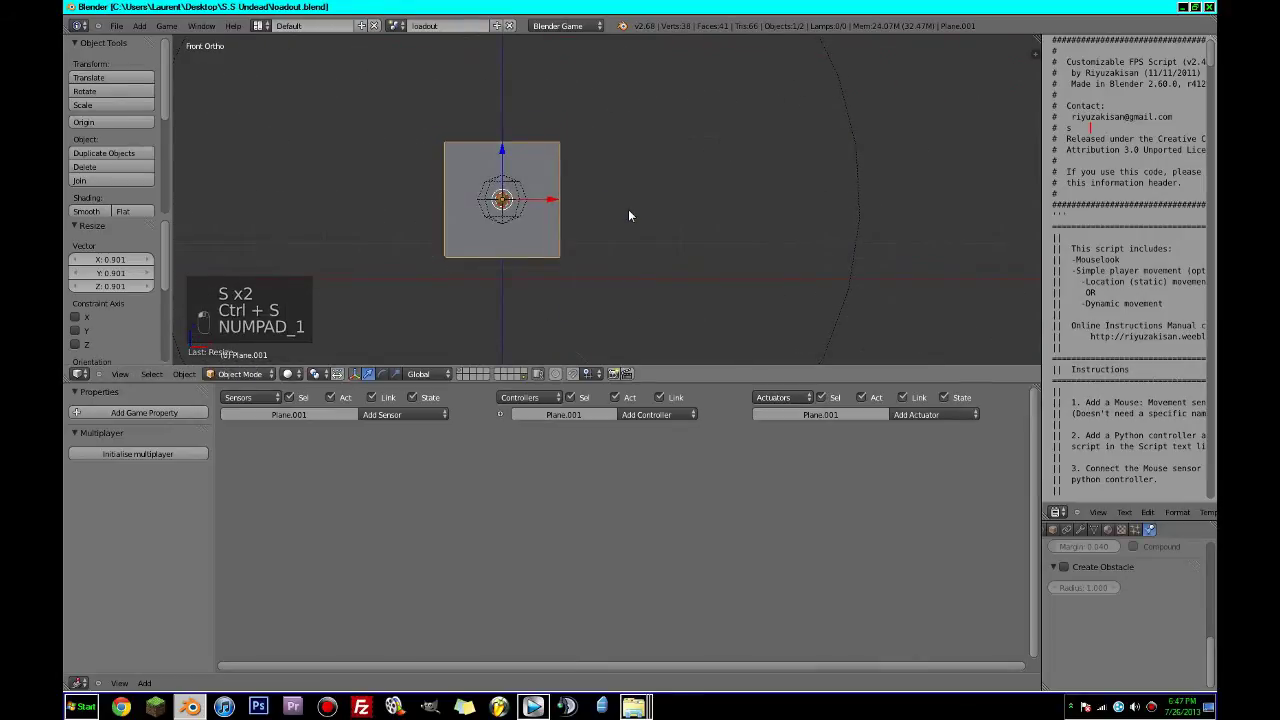
{"action": "left_click", "coordinate": [304, 376]}
{"action": "left_click", "coordinate": [340, 315]}
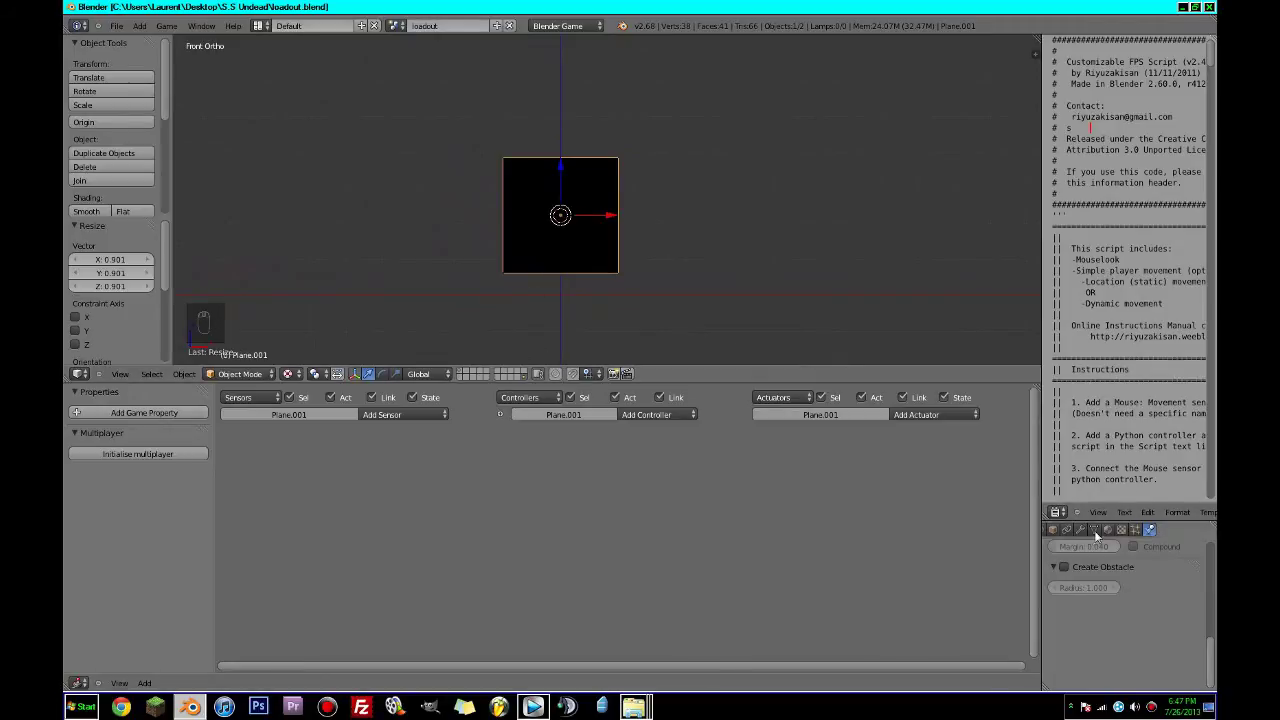
Rename the plane as muzzle_flare and set its physics type to No Collision.
{"action": "left_click", "coordinate": [1058, 531]}
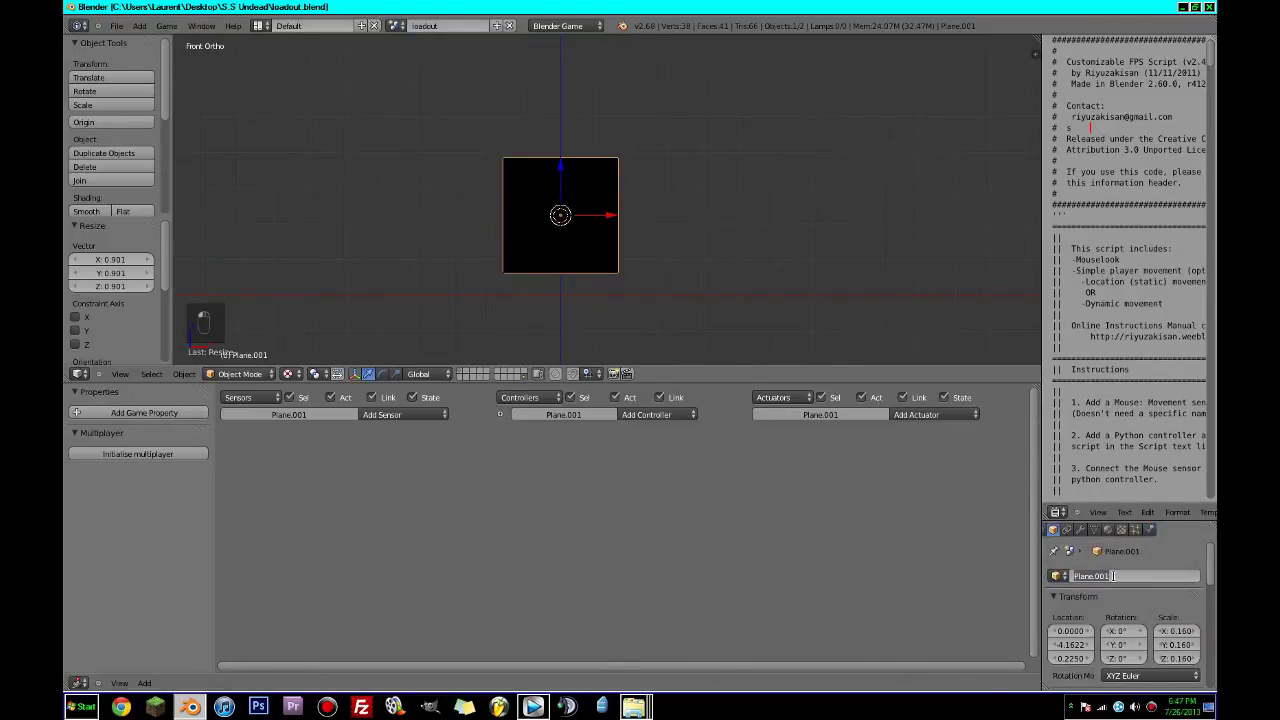
{"action": "type", "text": "muzzle"}
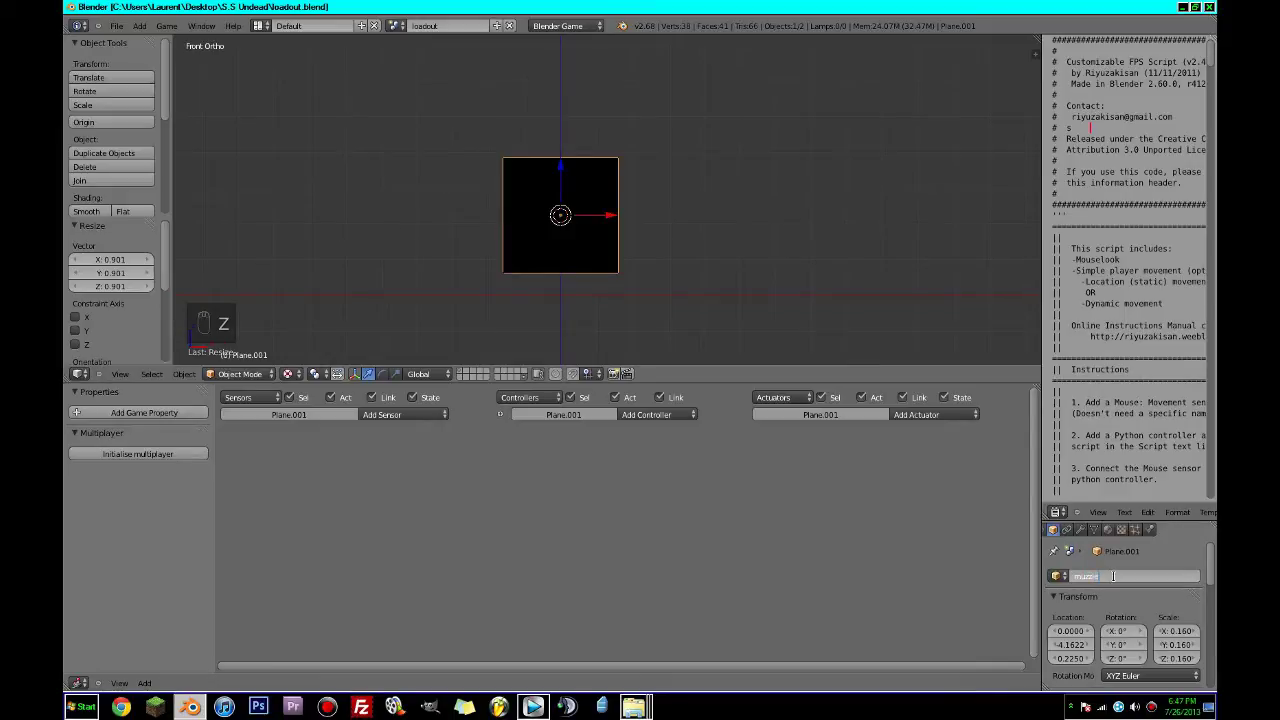
{"action": "type", "text": "le_flare"}
{"action": "key", "text": "Return"}
{"action": "left_click", "coordinate": [1149, 530]}
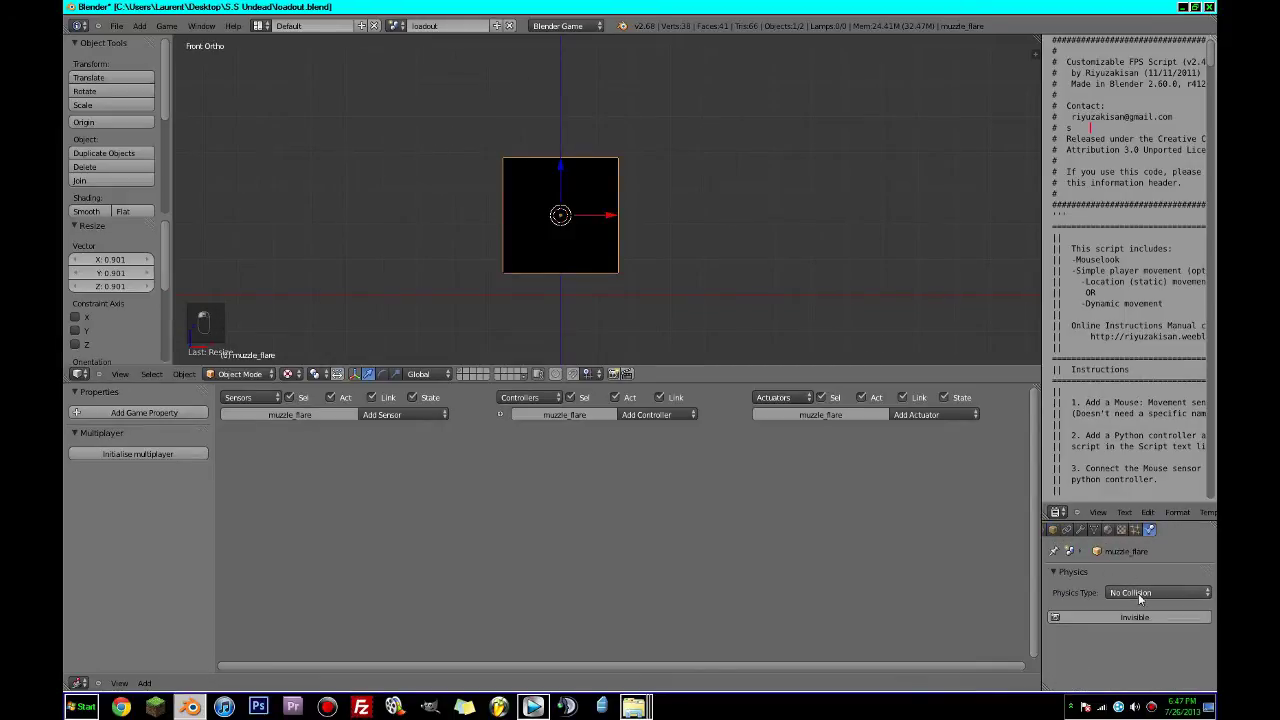
Show the layer with the pistol and arms and set the slide's physics type to No Collision.
{"action": "left_click", "coordinate": [462, 375]}
{"action": "scroll", "coordinate": [614, 251], "scroll_direction": "up", "scroll_amount": 2}
{"action": "scroll", "coordinate": [614, 251], "scroll_direction": "down", "scroll_amount": 4}
{"action": "middle_click_drag", "start_coordinate": [490, 247], "coordinate": [403, 271]}
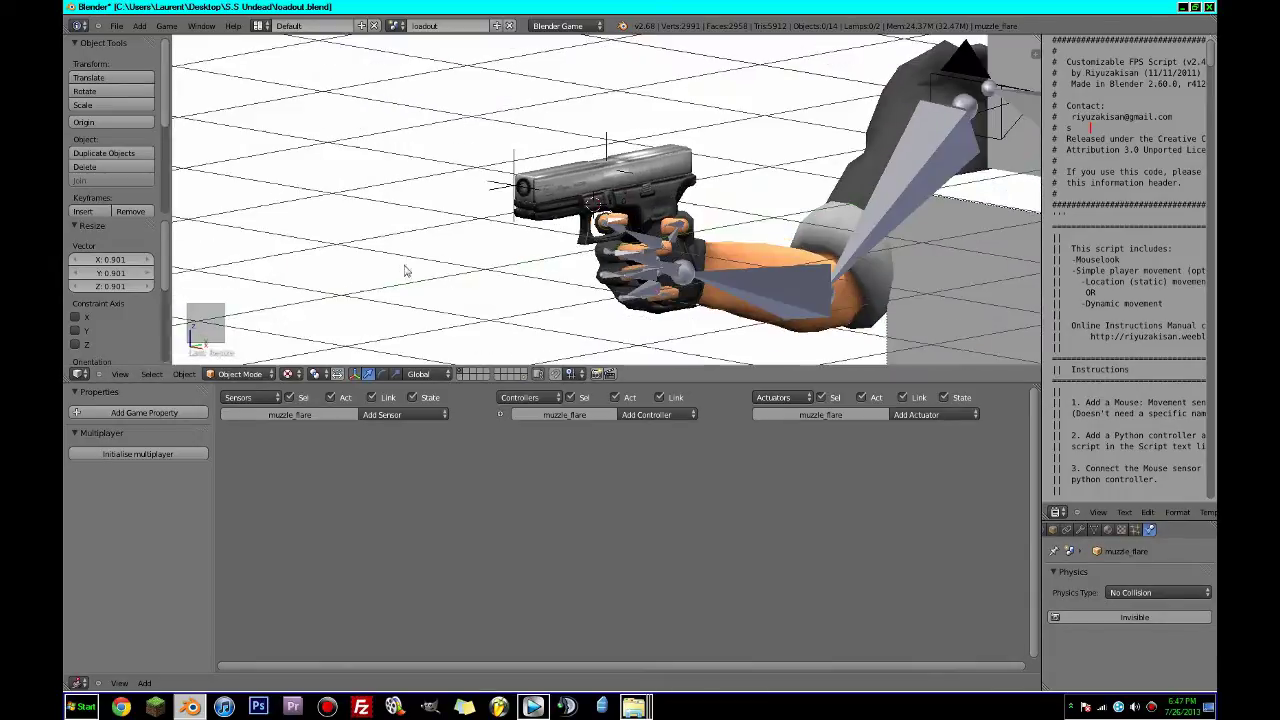
{"action": "right_click", "coordinate": [552, 178]}
{"action": "left_click", "coordinate": [1150, 592]}
{"action": "left_click", "coordinate": [1150, 606]}
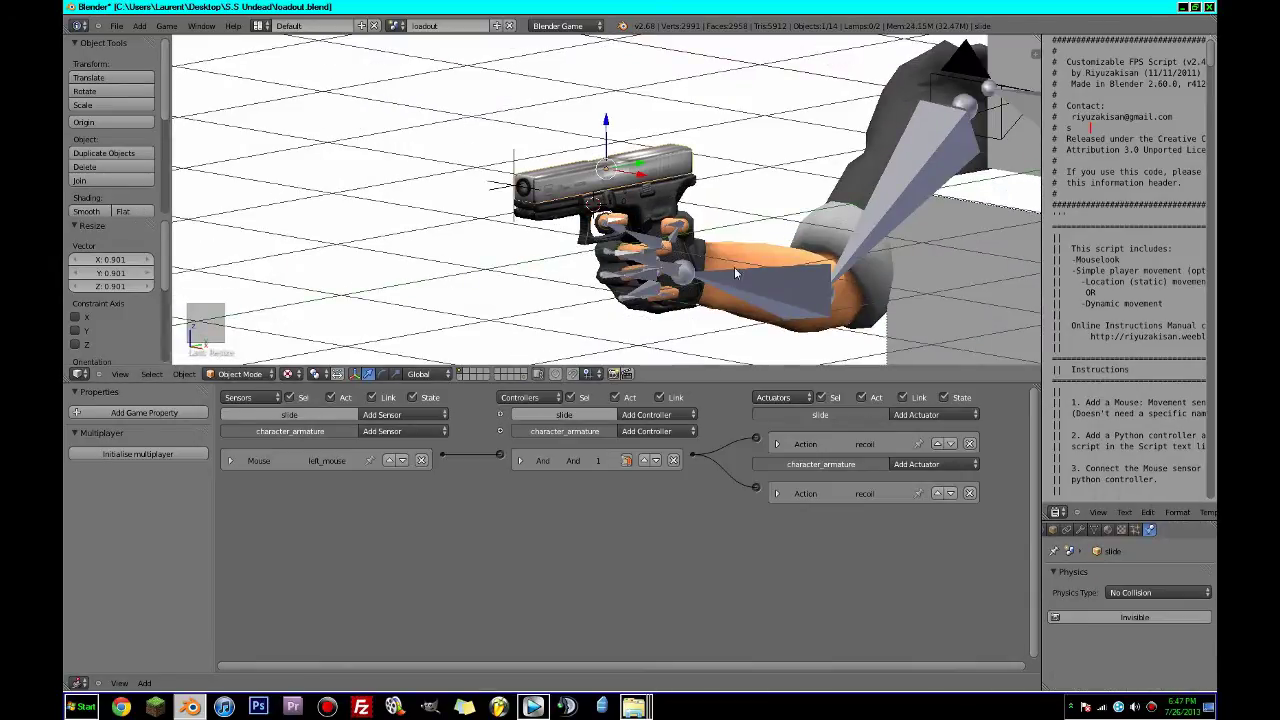
Set the physics type of both glock_handle and mag to No Collision.
{"action": "right_click", "coordinate": [520, 186]}
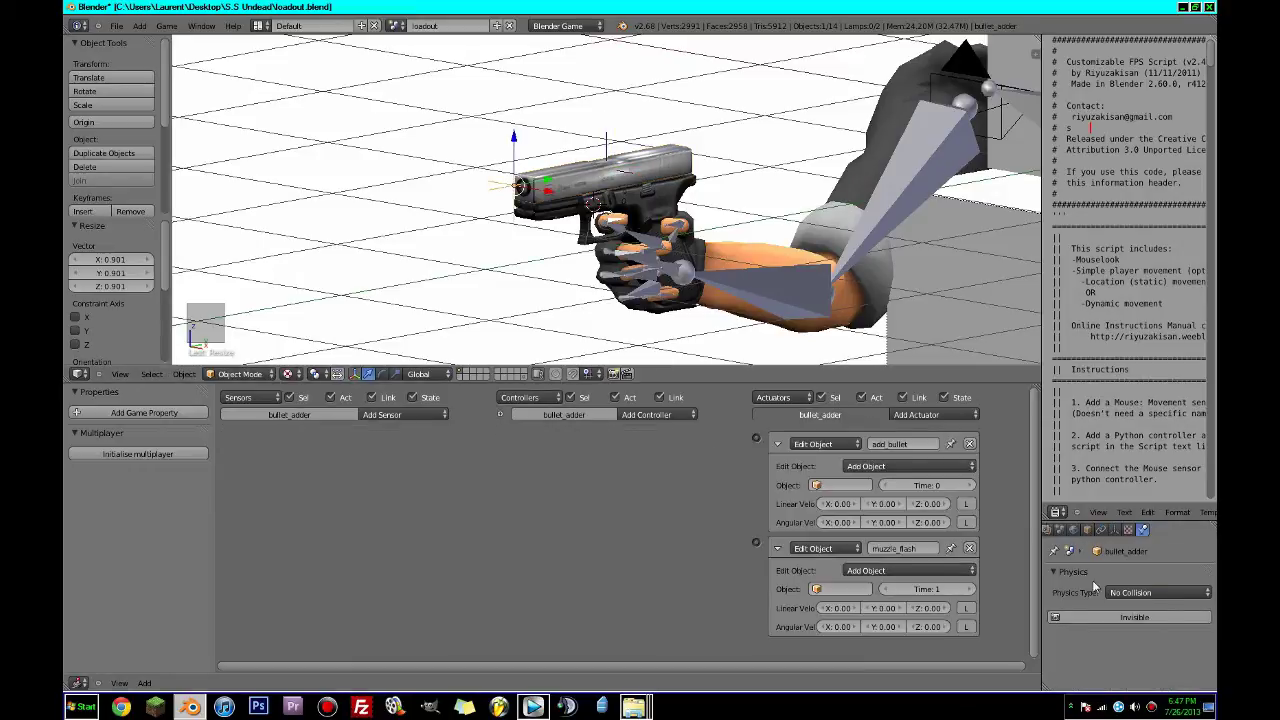
{"action": "right_click", "coordinate": [628, 218]}
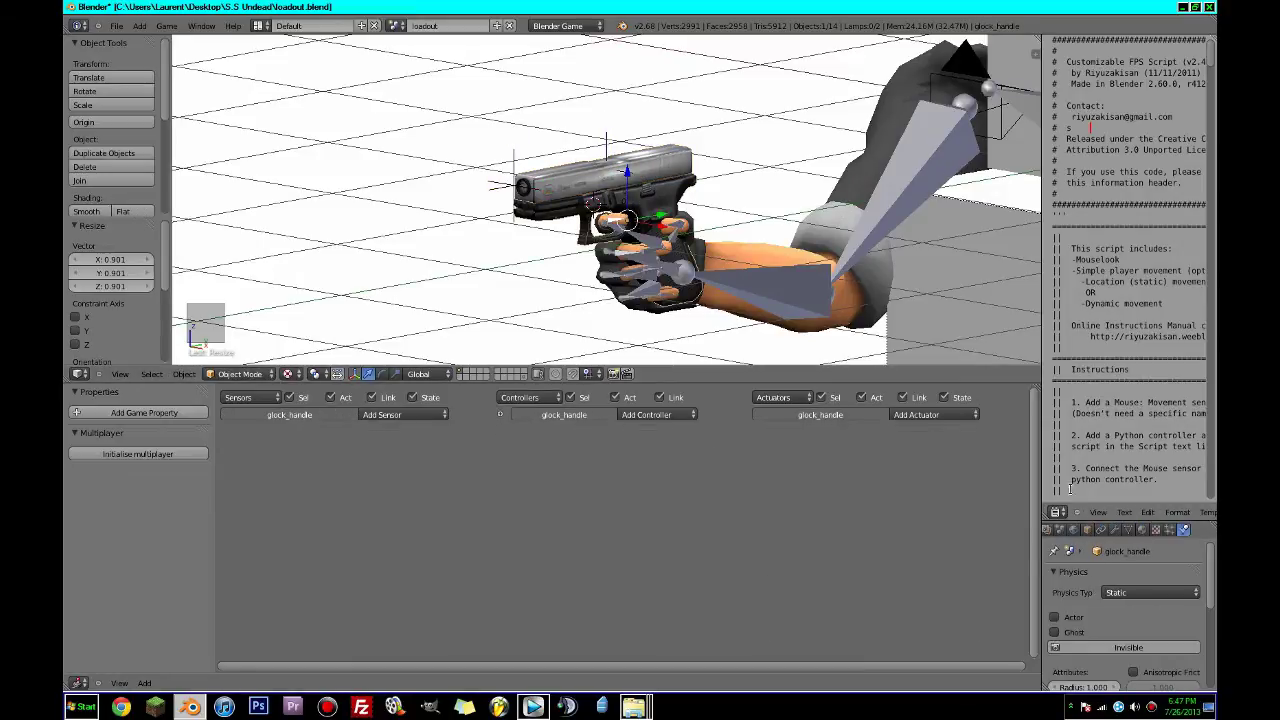
{"action": "left_click", "coordinate": [1152, 593]}
{"action": "left_click", "coordinate": [1135, 579]}
{"action": "scroll", "coordinate": [672, 305], "scroll_direction": "up", "scroll_amount": 2}
{"action": "right_click", "coordinate": [668, 295]}
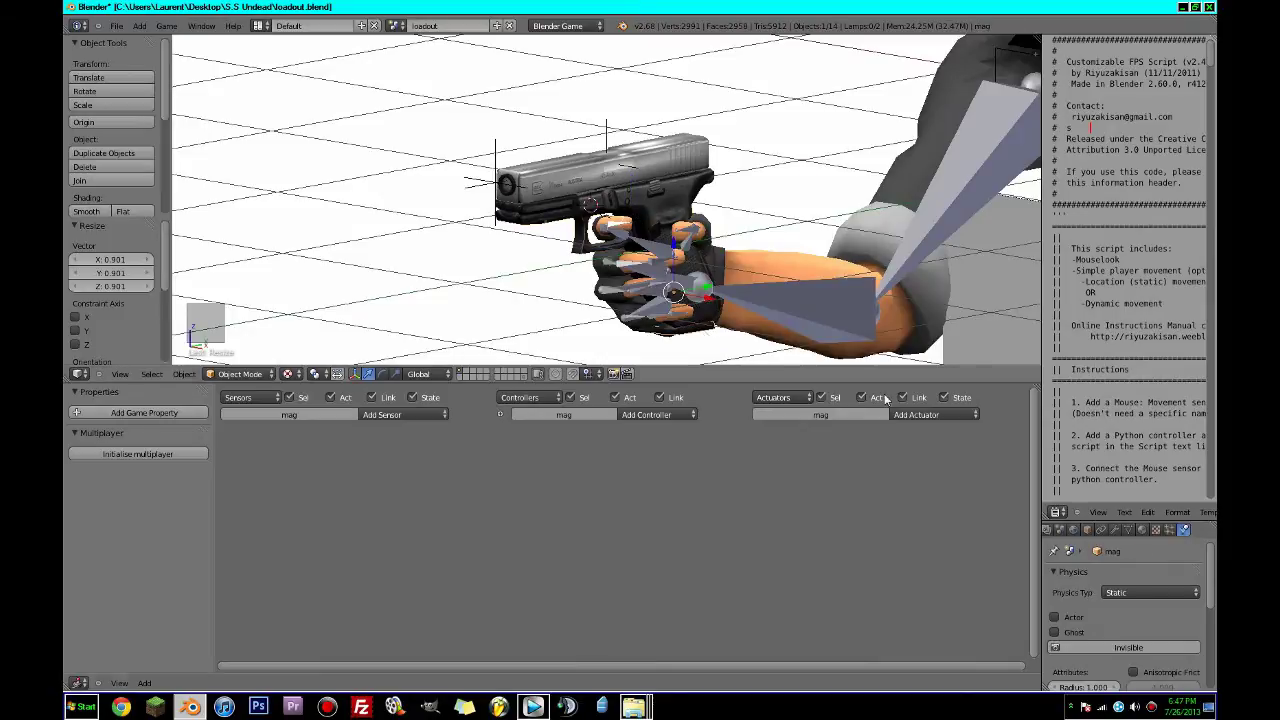
{"action": "left_click", "coordinate": [1150, 592]}
{"action": "left_click", "coordinate": [1129, 579]}
Set the physics type of glock_barrel to No Collision and save the file.
{"action": "right_click", "coordinate": [609, 179]}
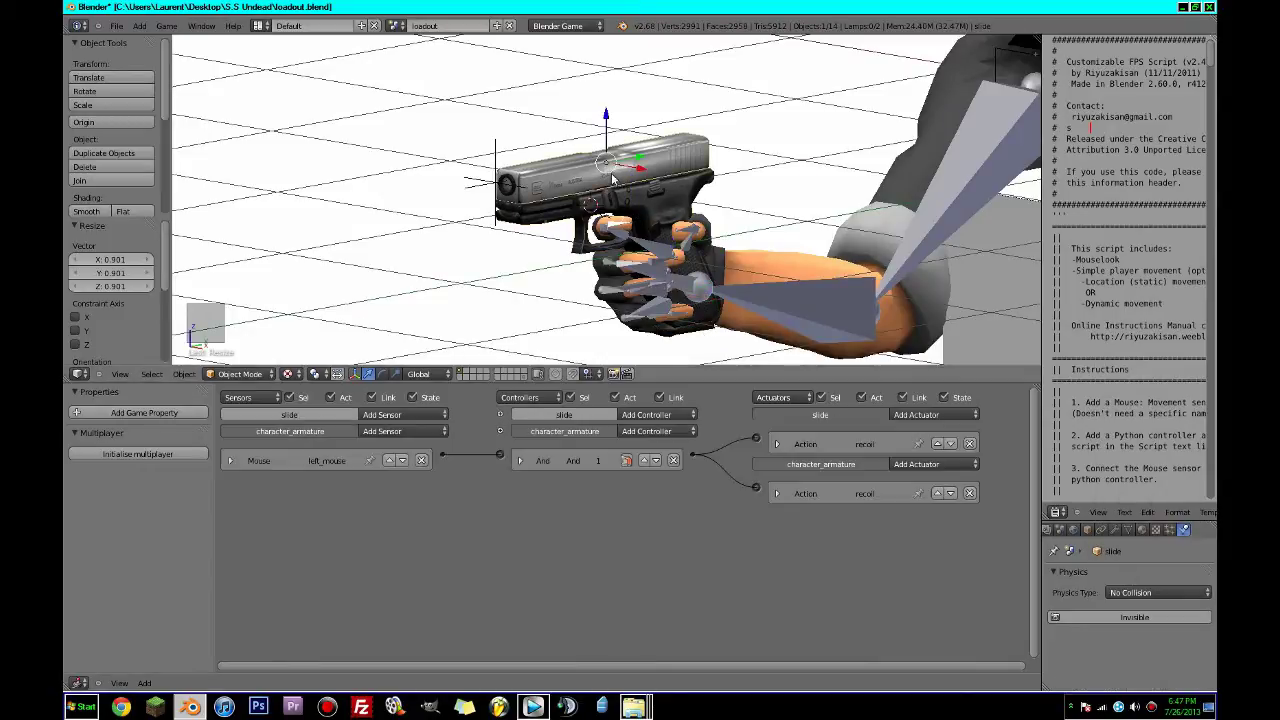
{"action": "right_click", "coordinate": [521, 181]}
{"action": "left_click", "coordinate": [1150, 592]}
{"action": "left_click", "coordinate": [1128, 578]}
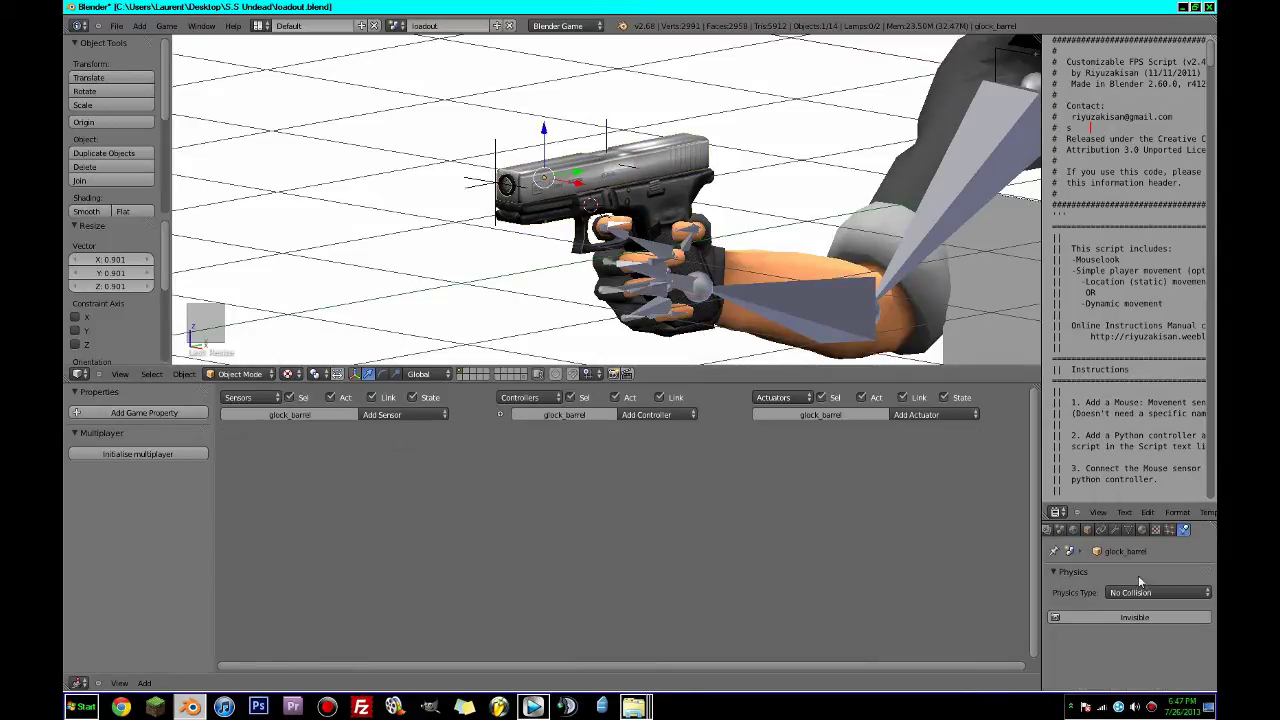
{"action": "key", "text": "ctrl+s"}
Return to the layer holding the bullet and select the muzzle_flare plane in front view.
{"action": "scroll", "coordinate": [587, 202], "scroll_direction": "down", "scroll_amount": 4}
{"action": "middle_click_drag", "start_coordinate": [692, 252], "coordinate": [797, 275]}
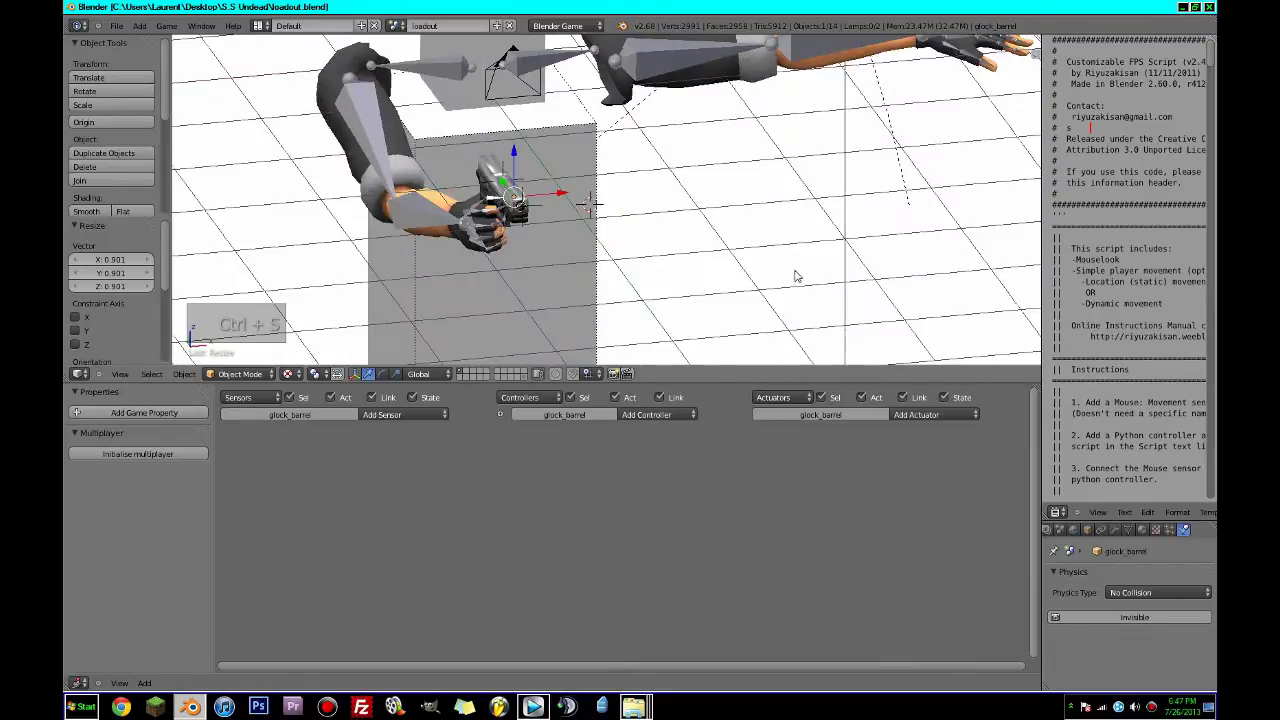
{"action": "left_click", "coordinate": [523, 378]}
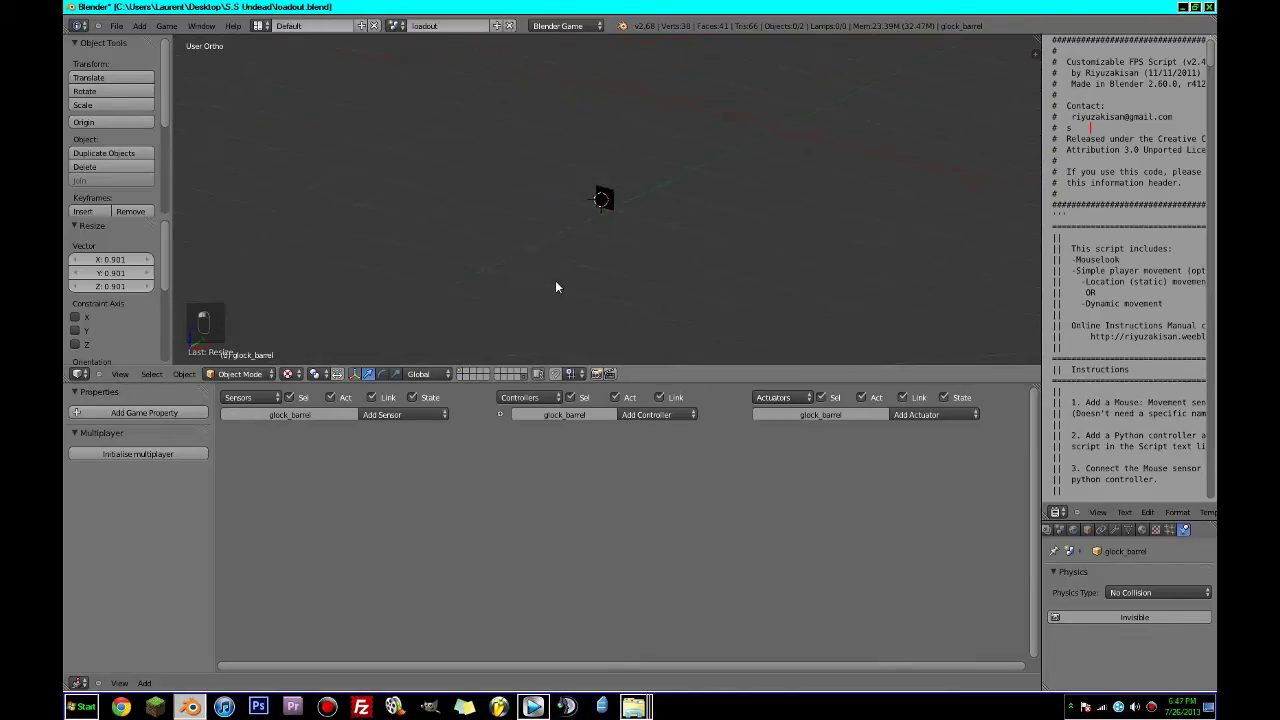
{"action": "key", "text": "KP_1"}
{"action": "right_click", "coordinate": [600, 254]}
{"action": "scroll", "coordinate": [600, 254], "scroll_direction": "down", "scroll_amount": 10}
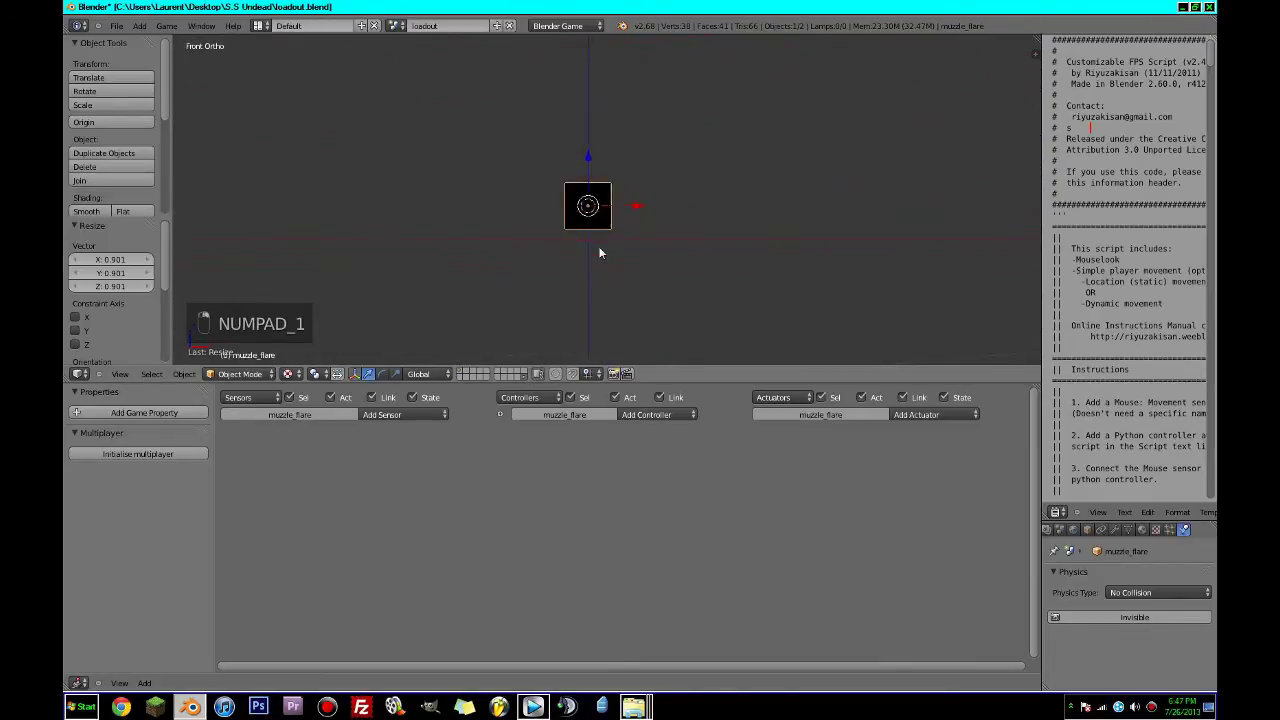
Add a Hemi lamp and move it about -1.665 along X and 0.647 along Z, away from the muzzle flare plane.
{"action": "key", "text": "shift+a"}
{"action": "mouse_move", "coordinate": [577, 408]}
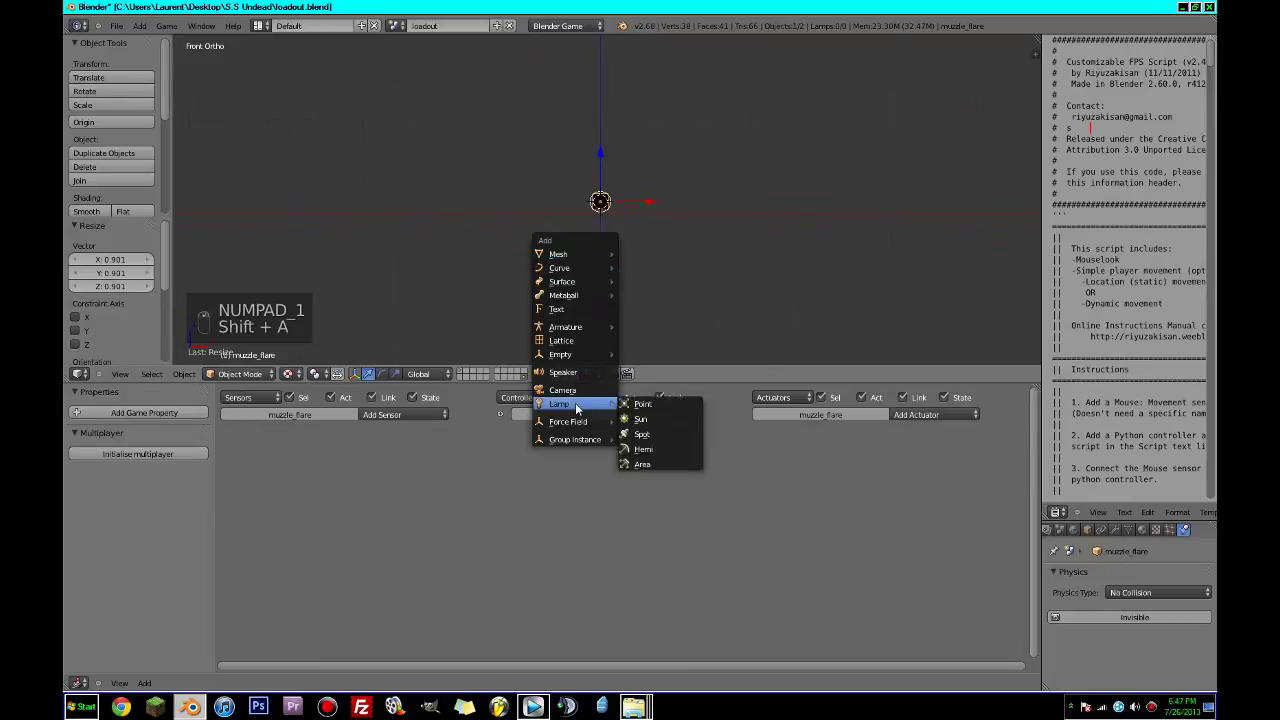
{"action": "left_click", "coordinate": [653, 455]}
{"action": "scroll", "coordinate": [662, 223], "scroll_direction": "up", "scroll_amount": 7}
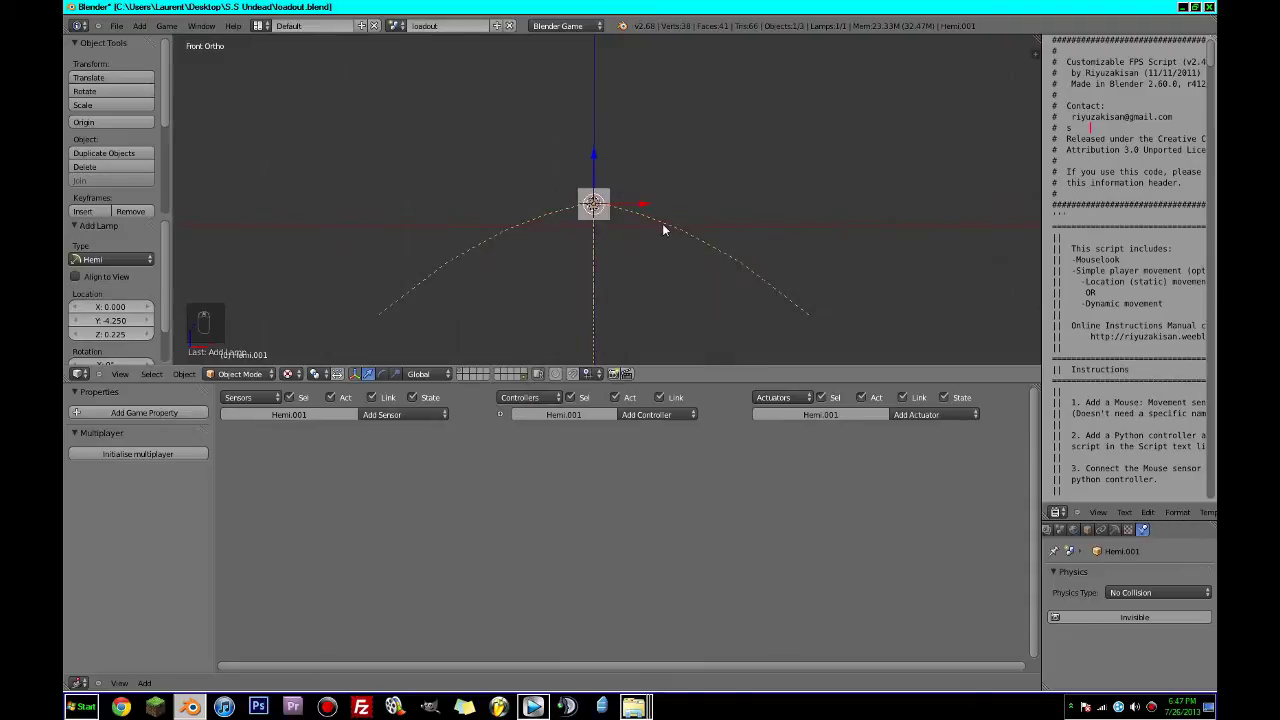
{"action": "key", "text": "g"}
{"action": "left_click", "coordinate": [317, 86]}
Select the muzzle_flare plane again around the bullet and save the blend file over the existing one.
{"action": "scroll", "coordinate": [545, 195], "scroll_direction": "up", "scroll_amount": 6}
{"action": "right_click", "coordinate": [530, 235]}
{"action": "scroll", "coordinate": [525, 235], "scroll_direction": "up", "scroll_amount": 4}
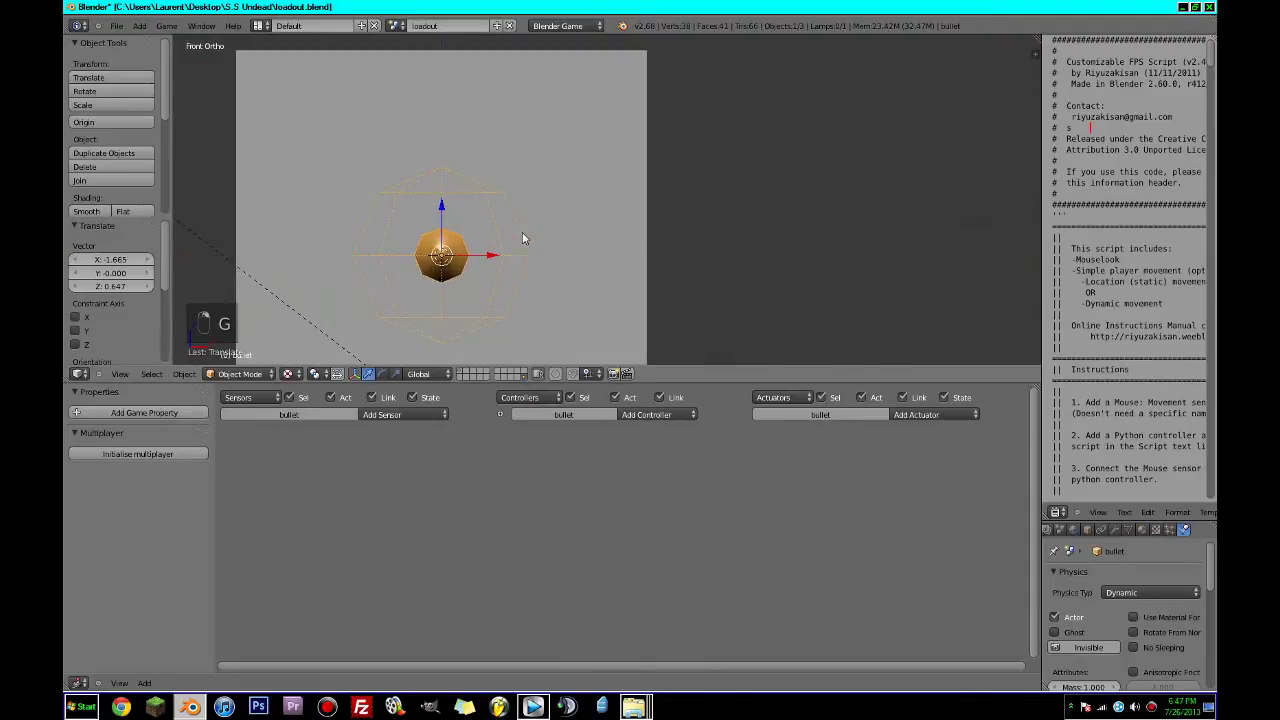
{"action": "right_click", "coordinate": [528, 236]}
{"action": "scroll", "coordinate": [595, 256], "scroll_direction": "down", "scroll_amount": 6}
{"action": "key", "text": "ctrl+s"}
{"action": "left_click", "coordinate": [602, 258]}
Switch to Chrome and search Google Images for "muzzle flash front".
{"action": "left_click", "coordinate": [118, 707]}
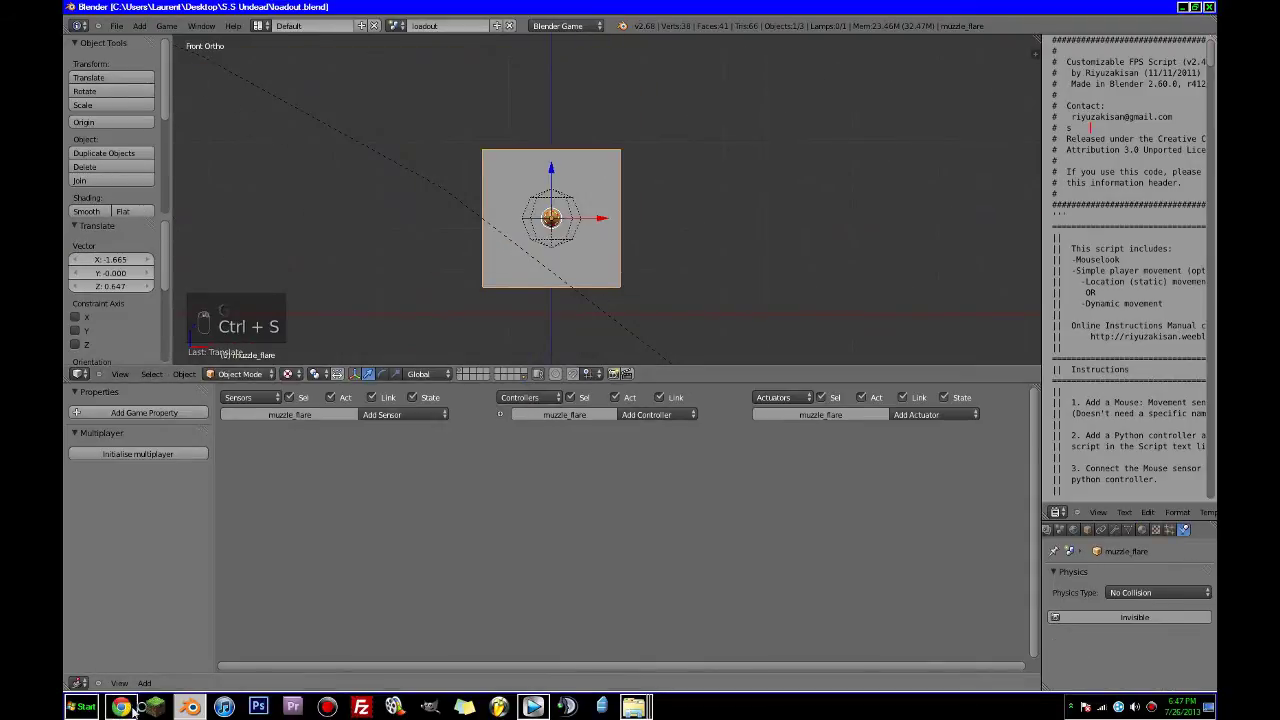
{"action": "left_click", "coordinate": [255, 30]}
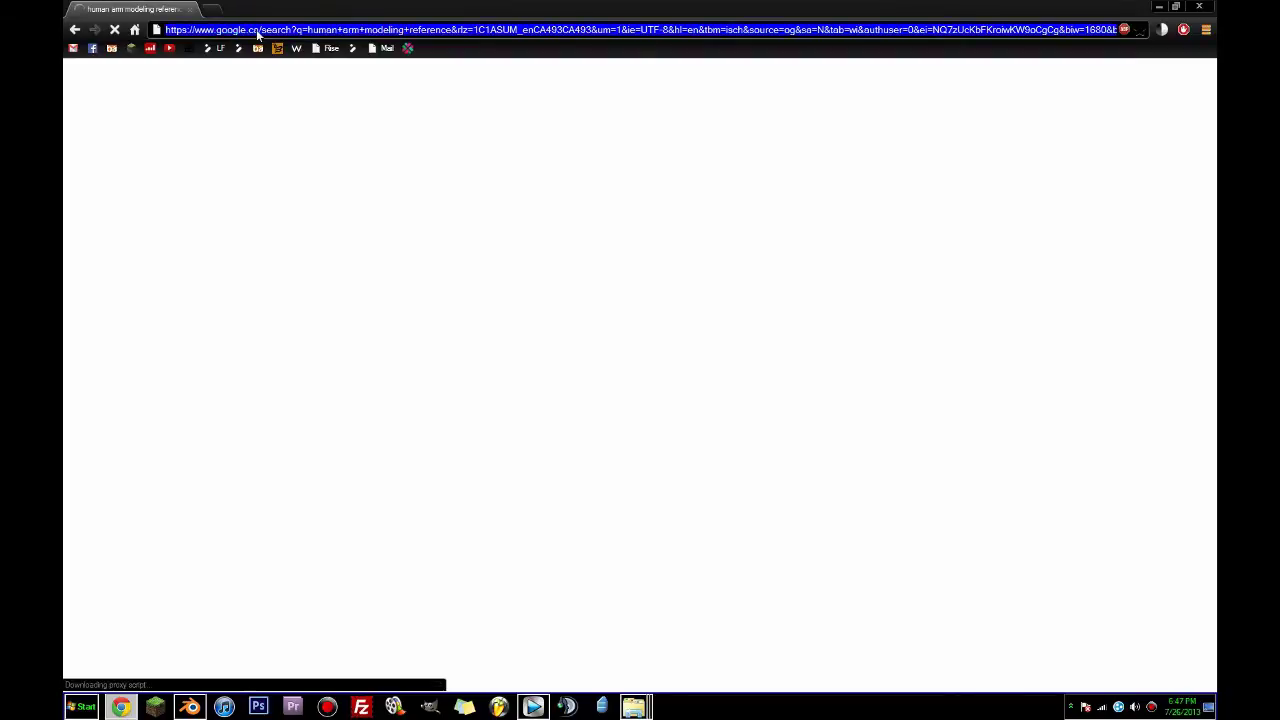
{"action": "type", "text": "muzzle flash front"}
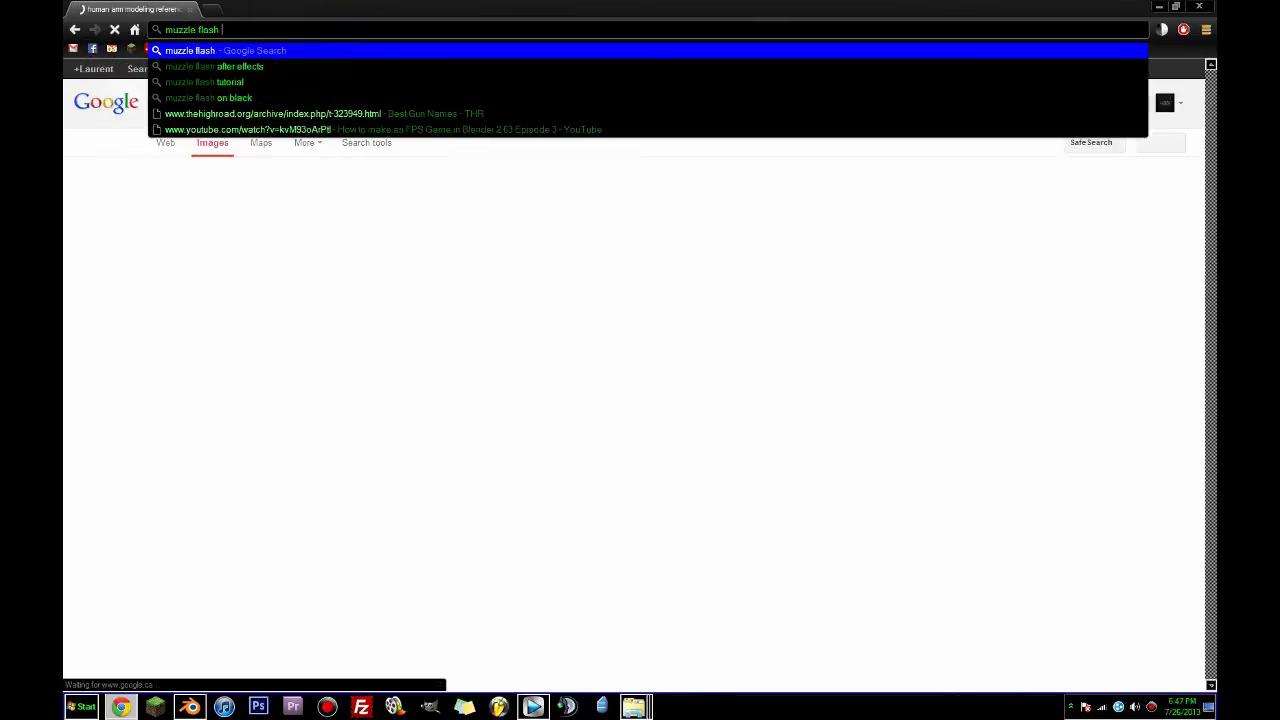
{"action": "key", "text": "Return"}
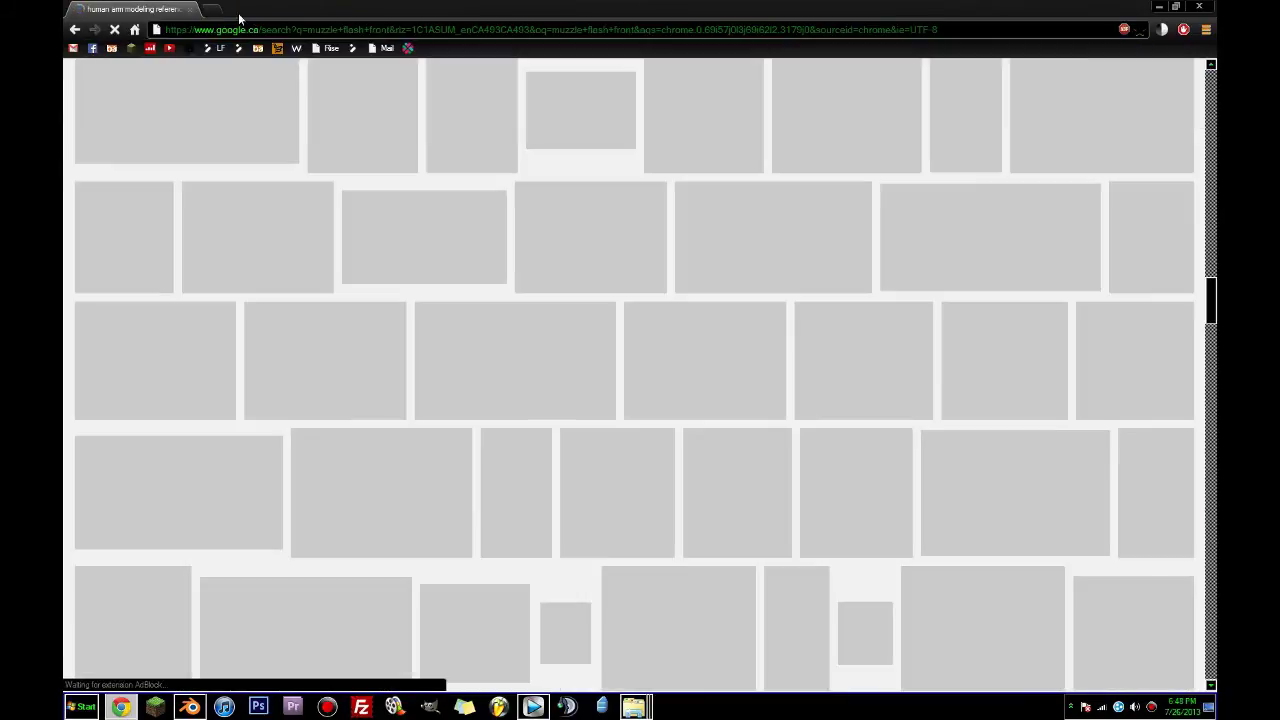
{"action": "left_click", "coordinate": [186, 70]}
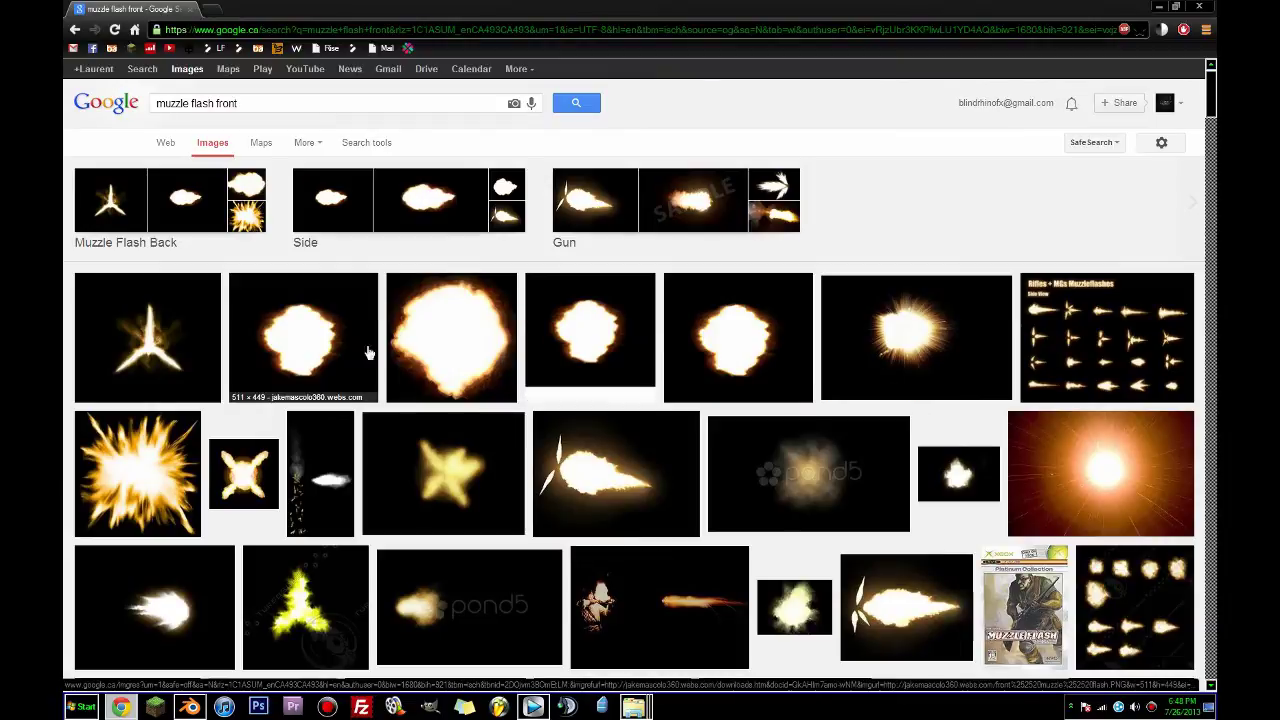
View the large round fireball image from freeawsomeeffects.blogspot.com at original size, and return to the image results.
{"action": "left_click", "coordinate": [489, 347]}
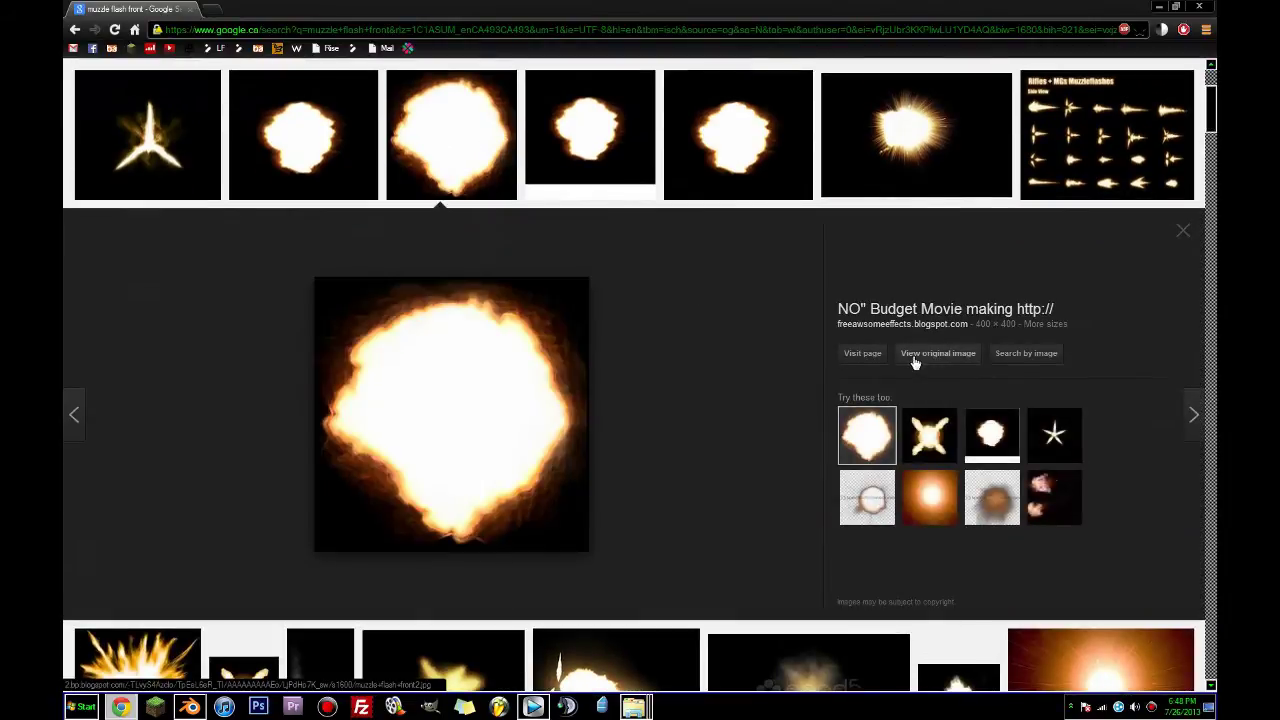
{"action": "left_click", "coordinate": [914, 362]}
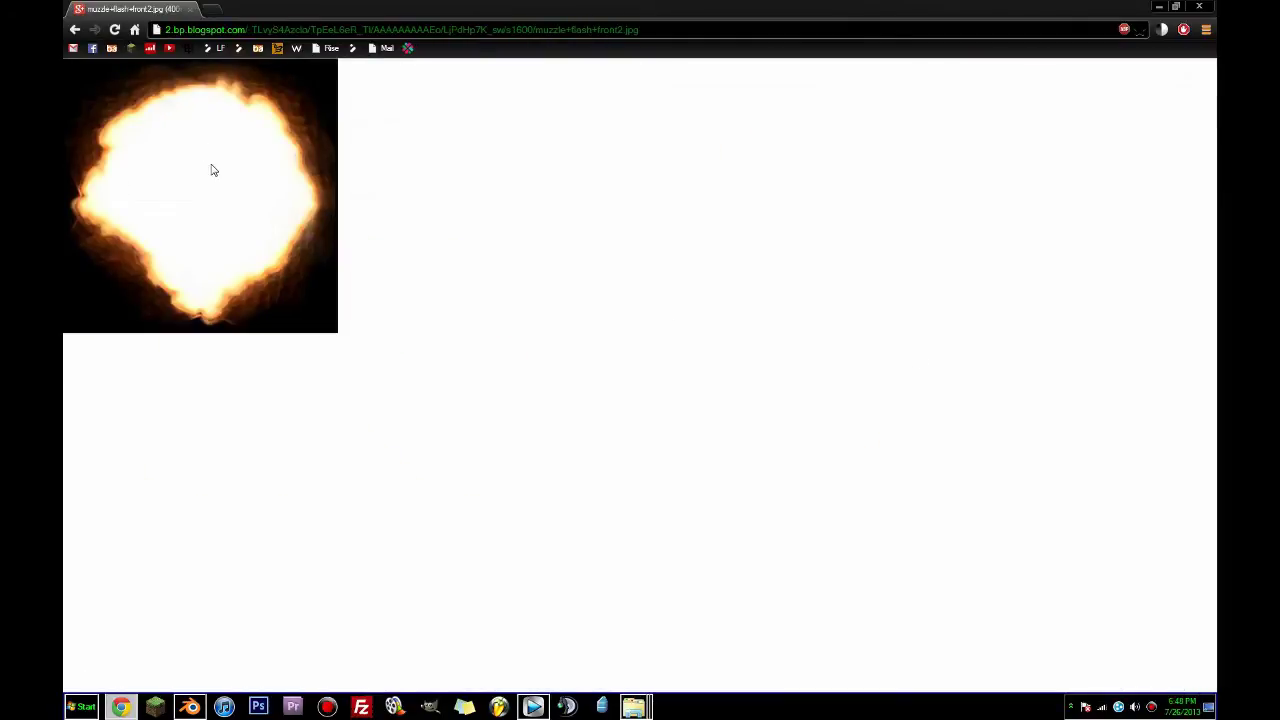
{"action": "left_click", "coordinate": [75, 29]}
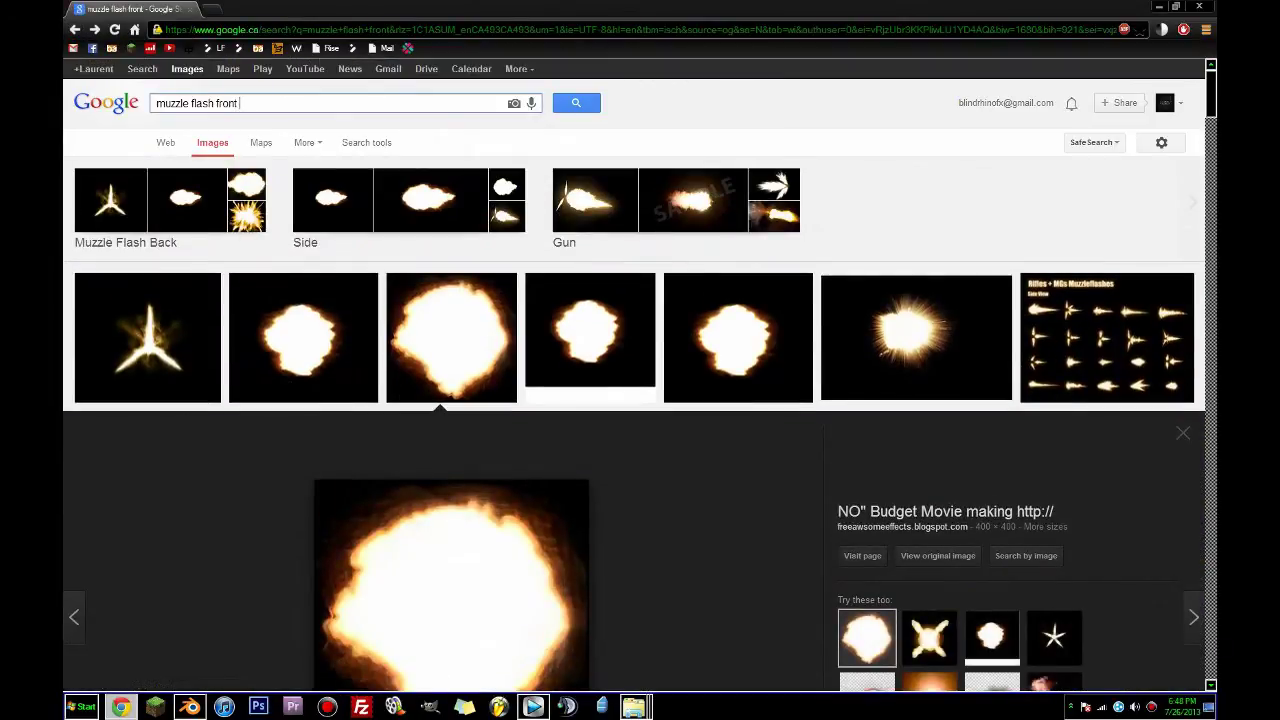
Refine the image search to "muzzle flash front keyed".
{"action": "key", "text": "BackSpace"}
{"action": "key", "text": "BackSpace"}
{"action": "type", "text": "keyed"}
{"action": "key", "text": "Return"}
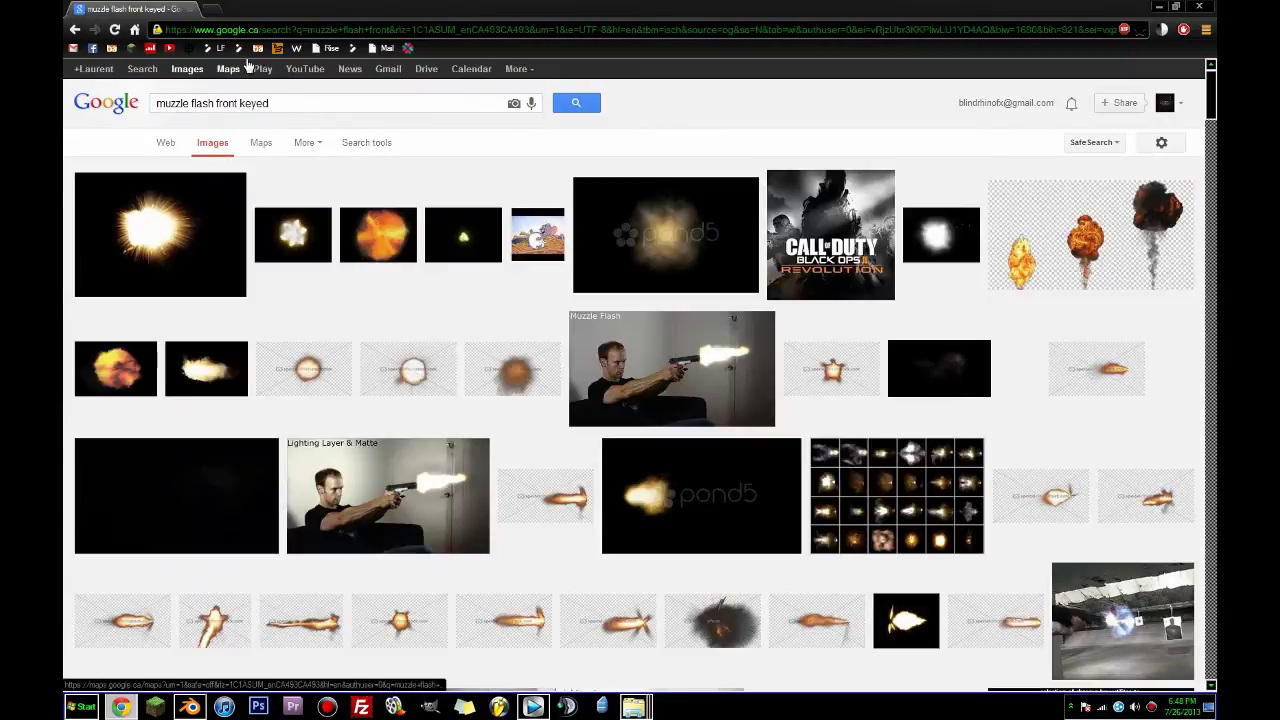
Search for "muzzle flash front alpha" images, look through the results and close the browser.
{"action": "double_click", "coordinate": [253, 103]}
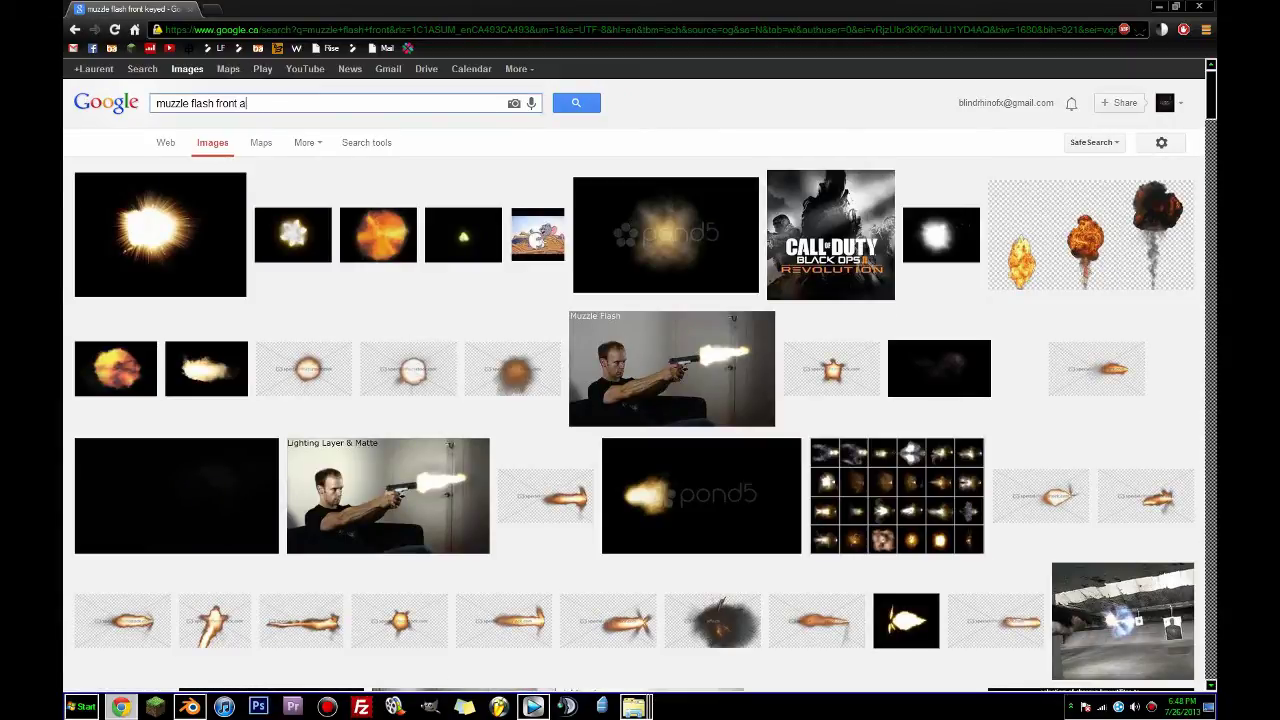
{"action": "type", "text": "alpha"}
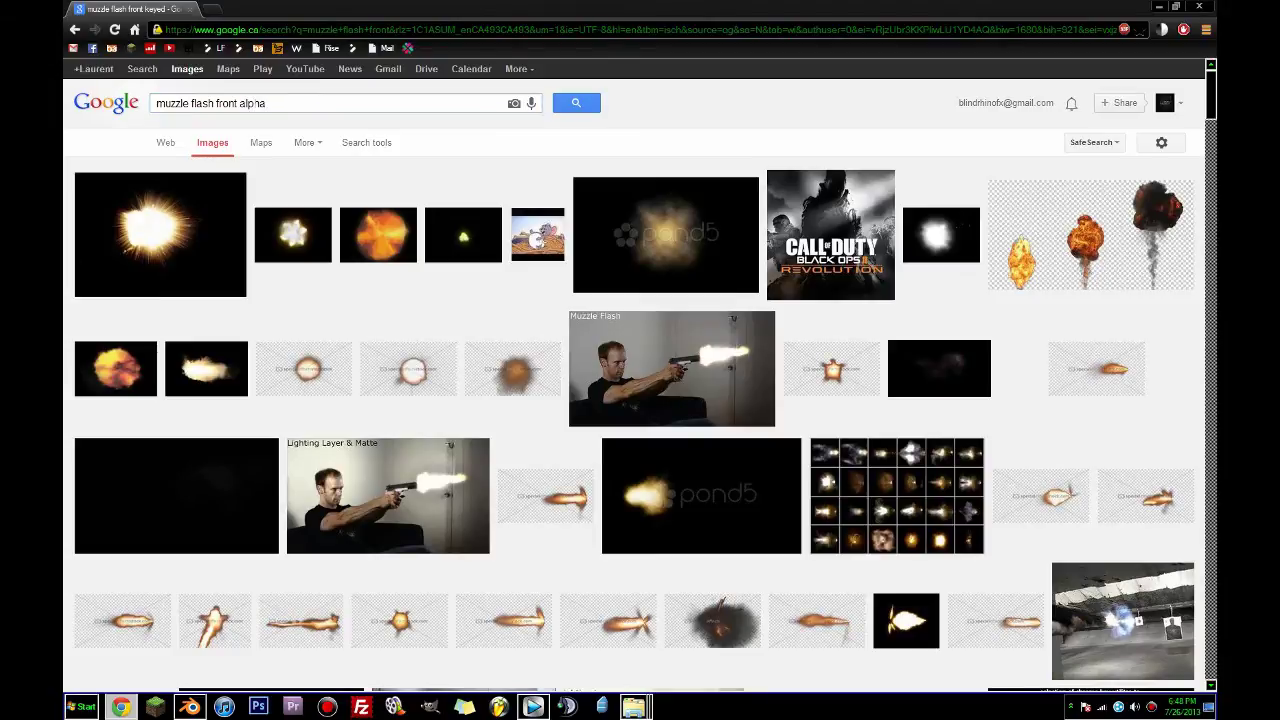
{"action": "key", "text": "Return"}
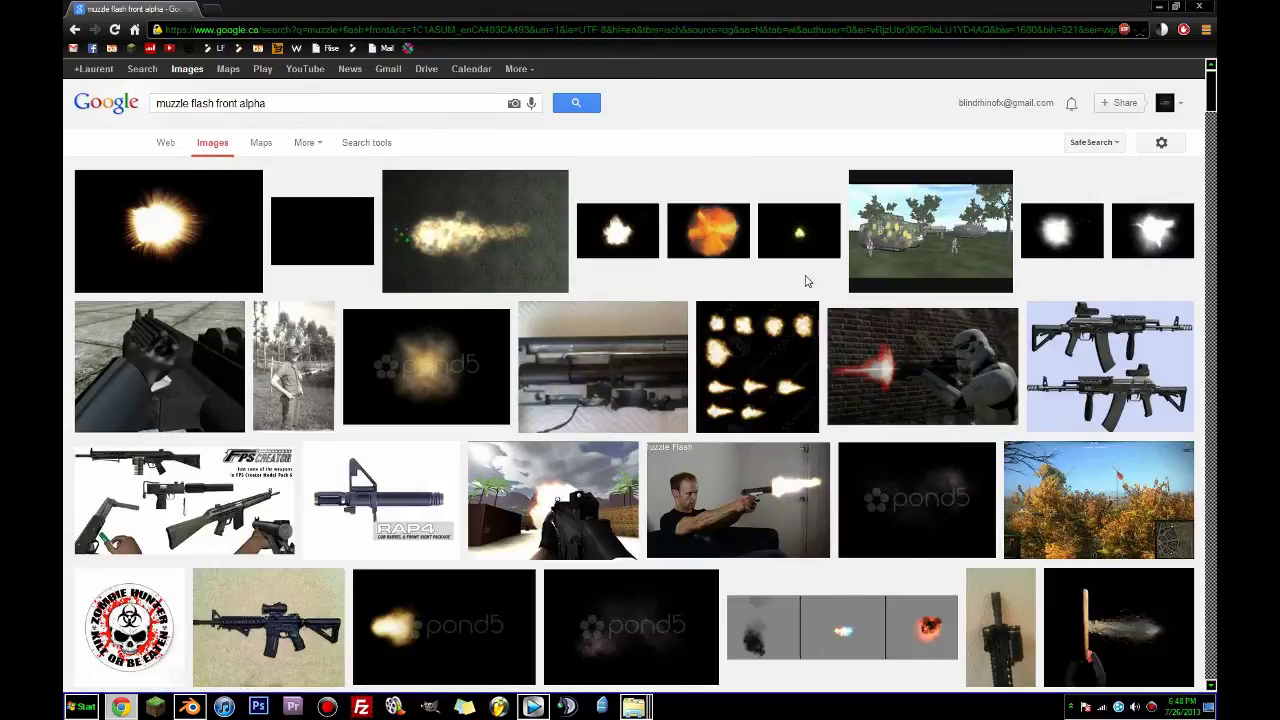
{"action": "scroll", "coordinate": [809, 281], "scroll_direction": "down", "scroll_amount": 4}
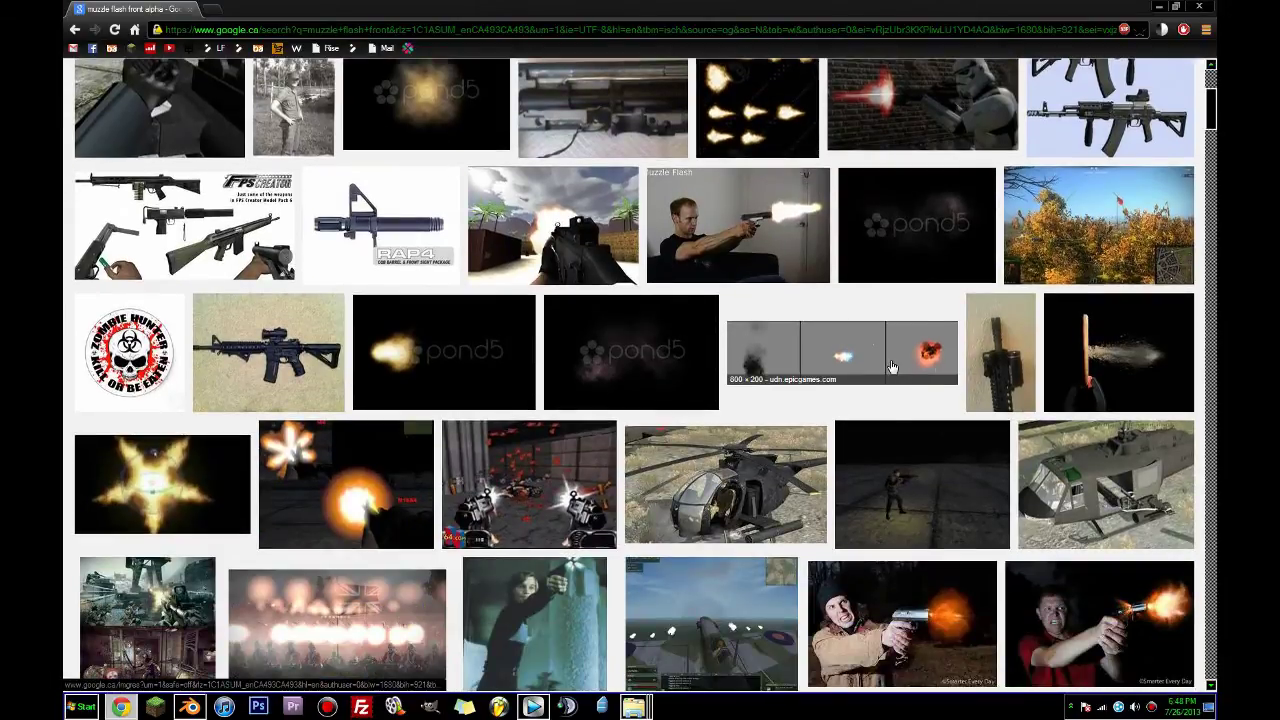
{"action": "scroll", "coordinate": [892, 367], "scroll_direction": "down", "scroll_amount": 3}
{"action": "left_click", "coordinate": [75, 29]}
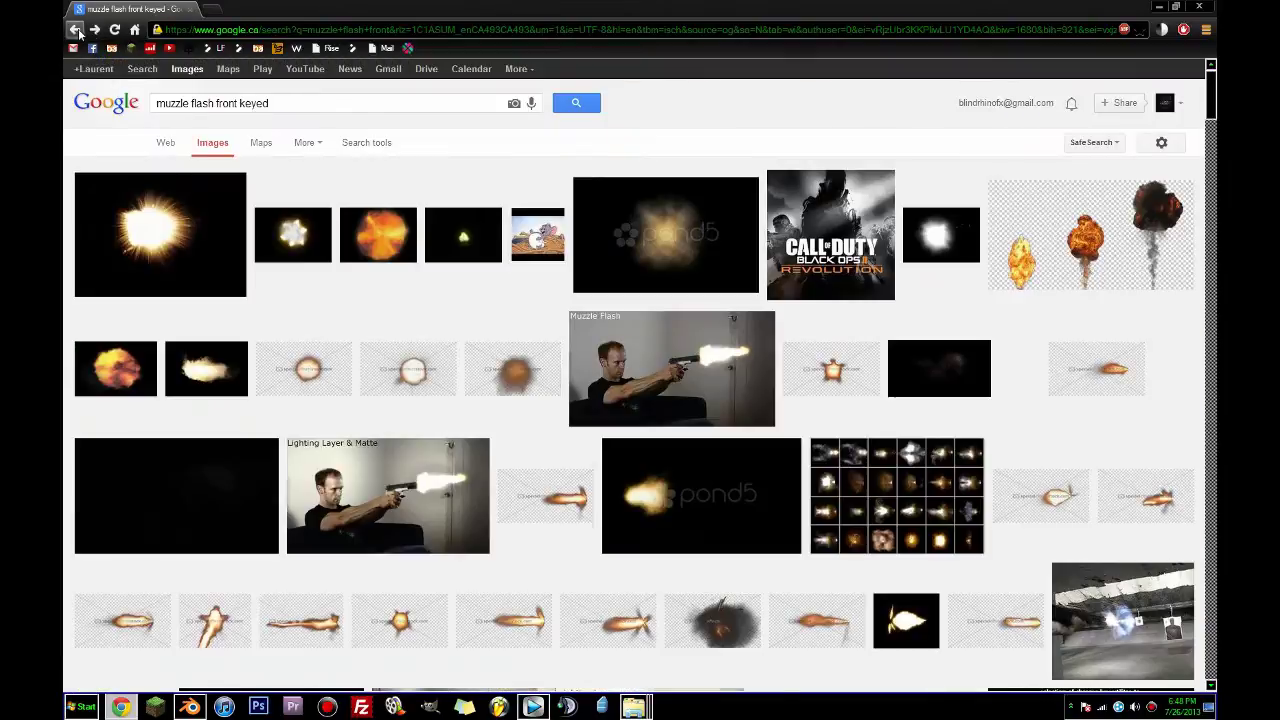
{"action": "left_click", "coordinate": [1200, 8]}
Look in the first_strike project's texture folder and the Reverse Shatter Intro folder for a muzzle flash image.
{"action": "left_click", "coordinate": [634, 706]}
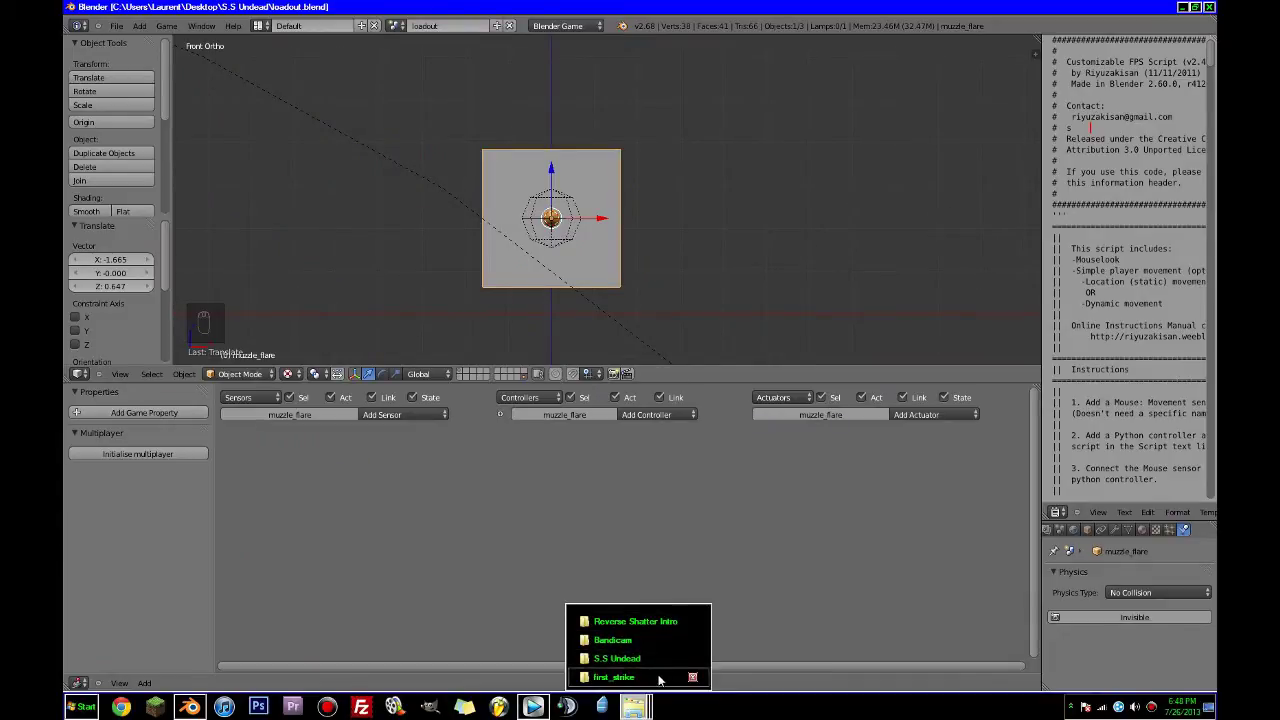
{"action": "left_click", "coordinate": [659, 680]}
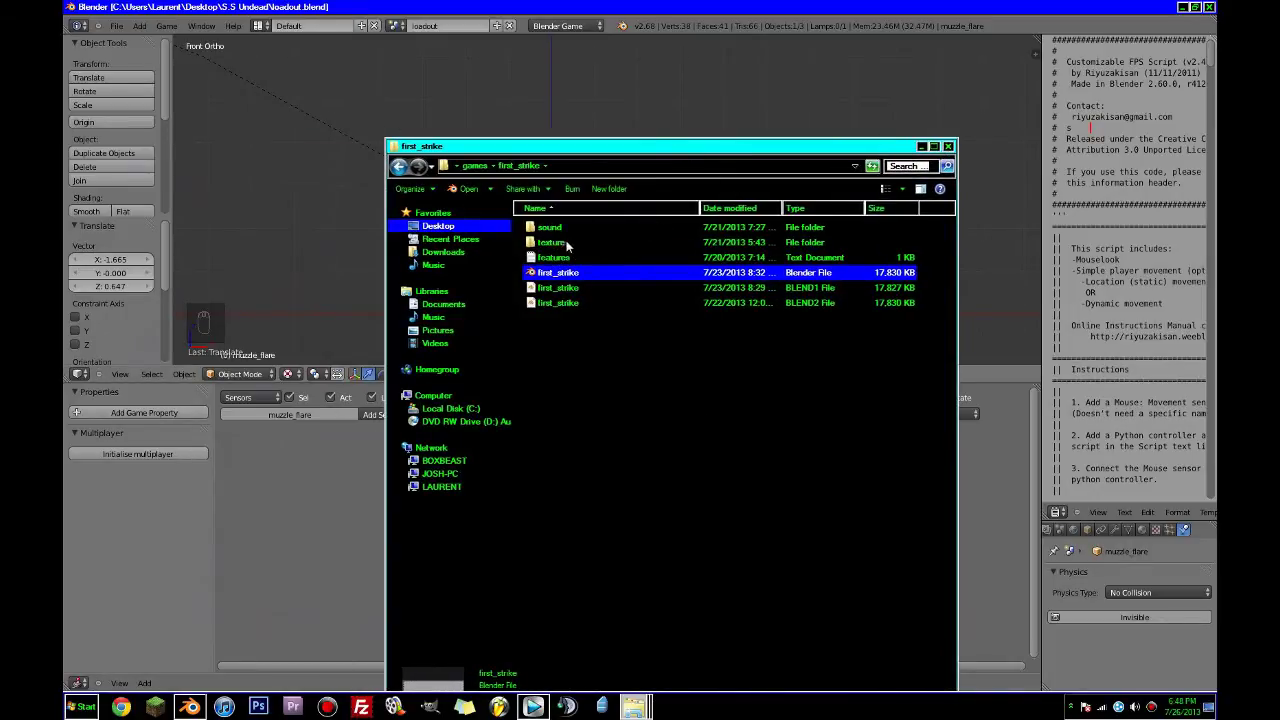
{"action": "double_click", "coordinate": [567, 244]}
{"action": "left_click", "coordinate": [946, 147]}
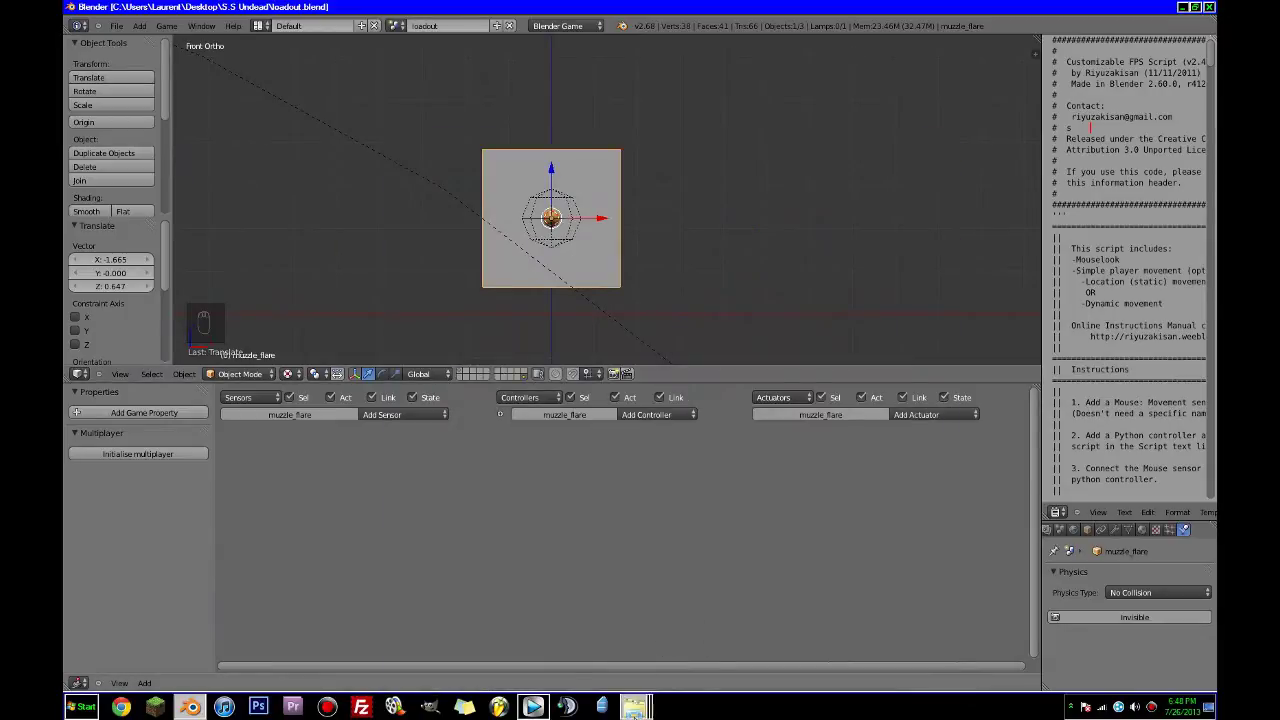
{"action": "mouse_move", "coordinate": [634, 706]}
{"action": "left_click", "coordinate": [669, 640]}
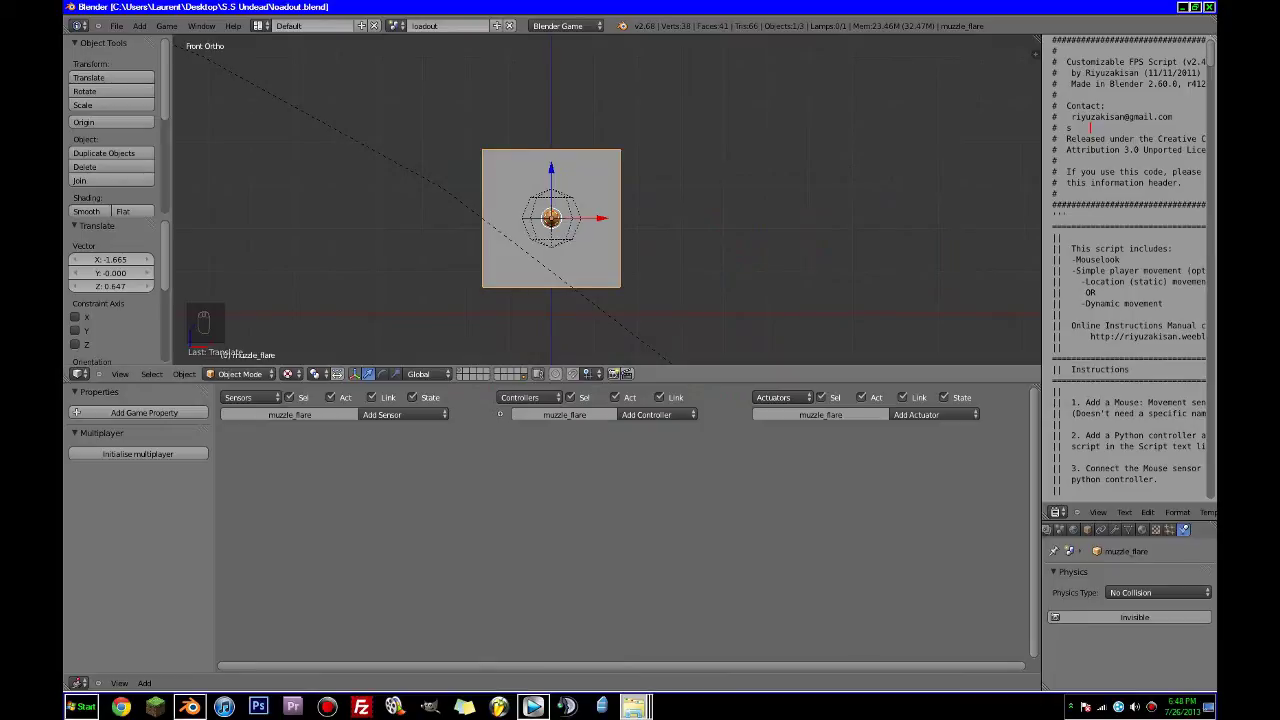
Paste the muzzle flash image into the textures > weapons folder of the S.S Undead project and put the folder window away.
{"action": "left_click", "coordinate": [647, 706]}
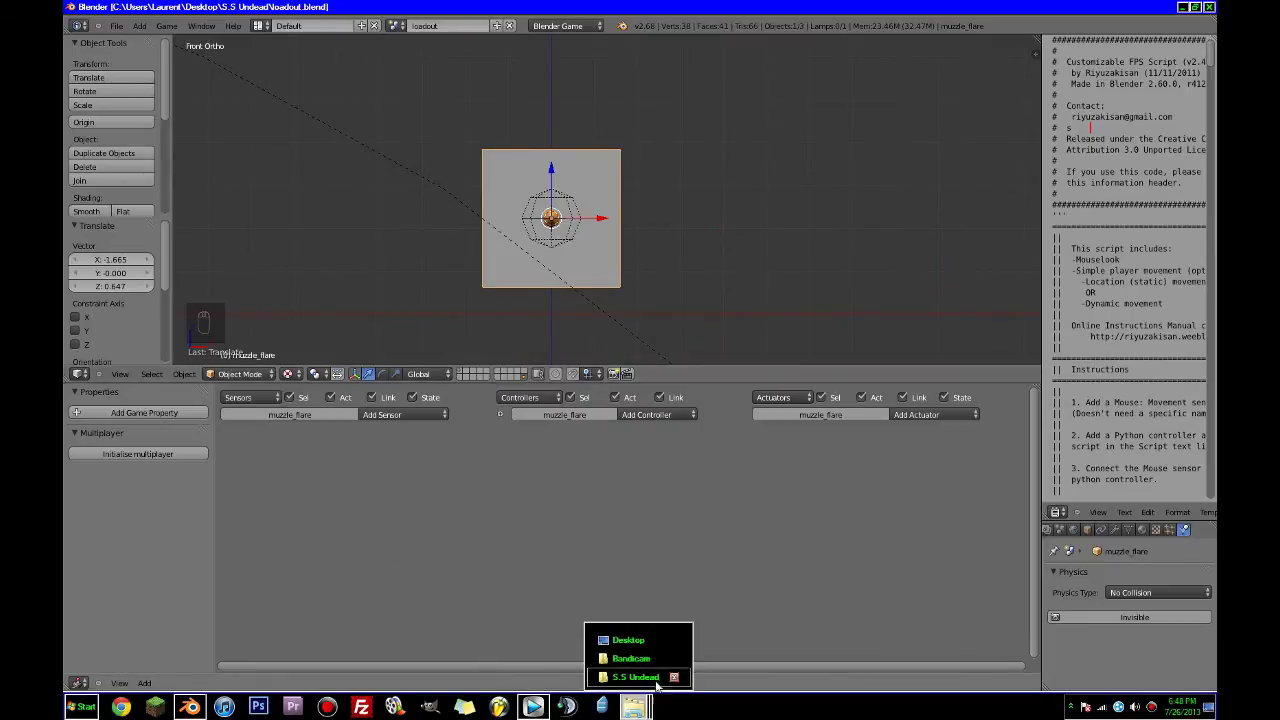
{"action": "left_click", "coordinate": [656, 679]}
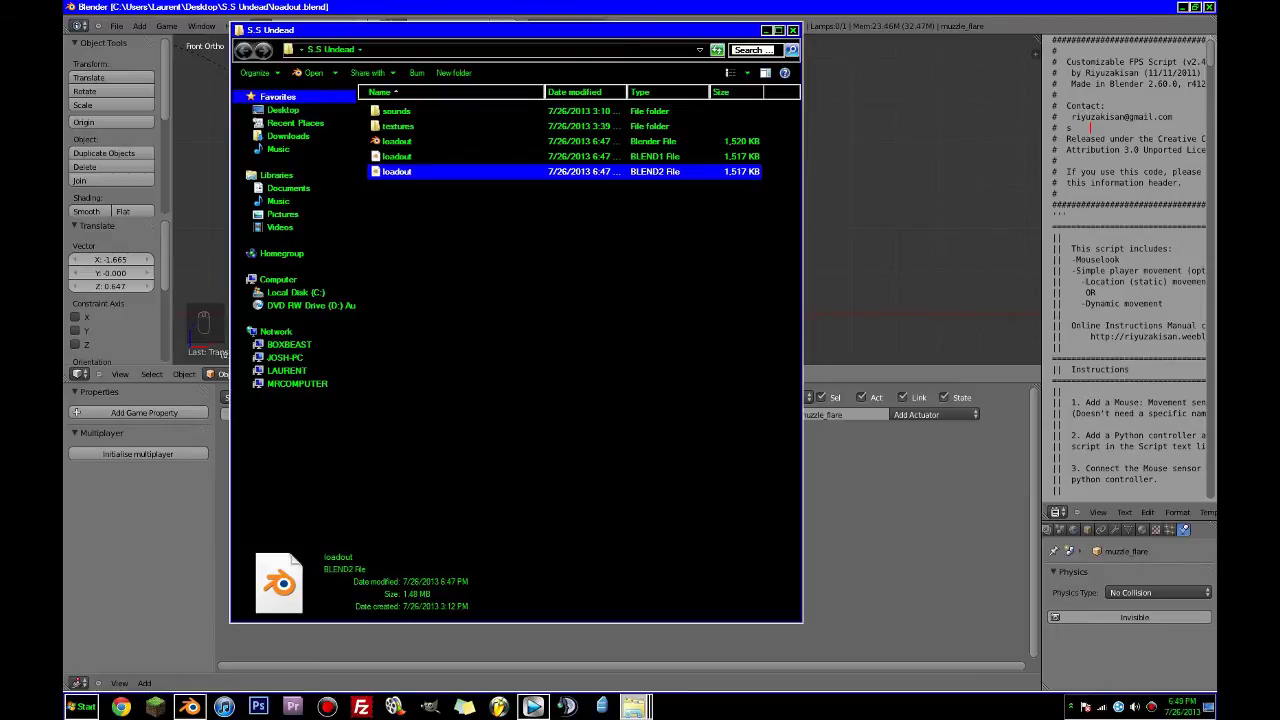
{"action": "double_click", "coordinate": [400, 124]}
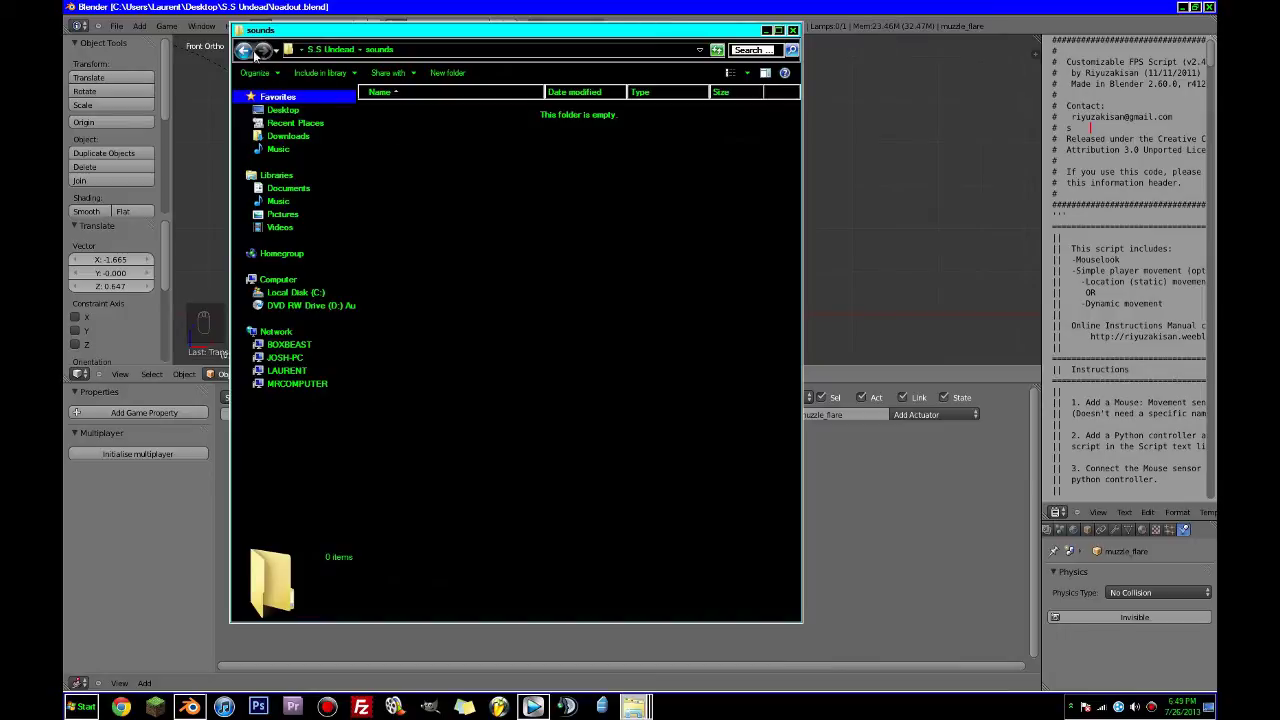
{"action": "double_click", "coordinate": [409, 126]}
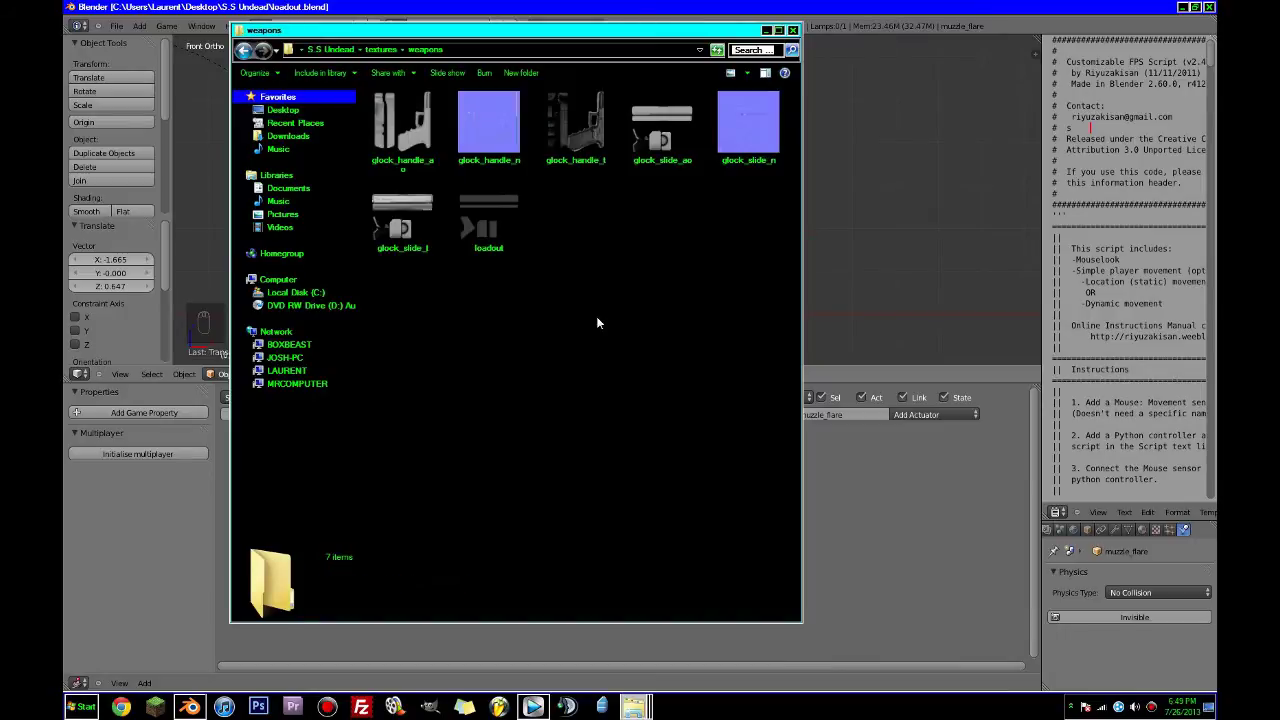
{"action": "left_click", "coordinate": [245, 51]}
{"action": "double_click", "coordinate": [400, 128]}
{"action": "right_click", "coordinate": [584, 222]}
{"action": "left_click", "coordinate": [537, 410]}
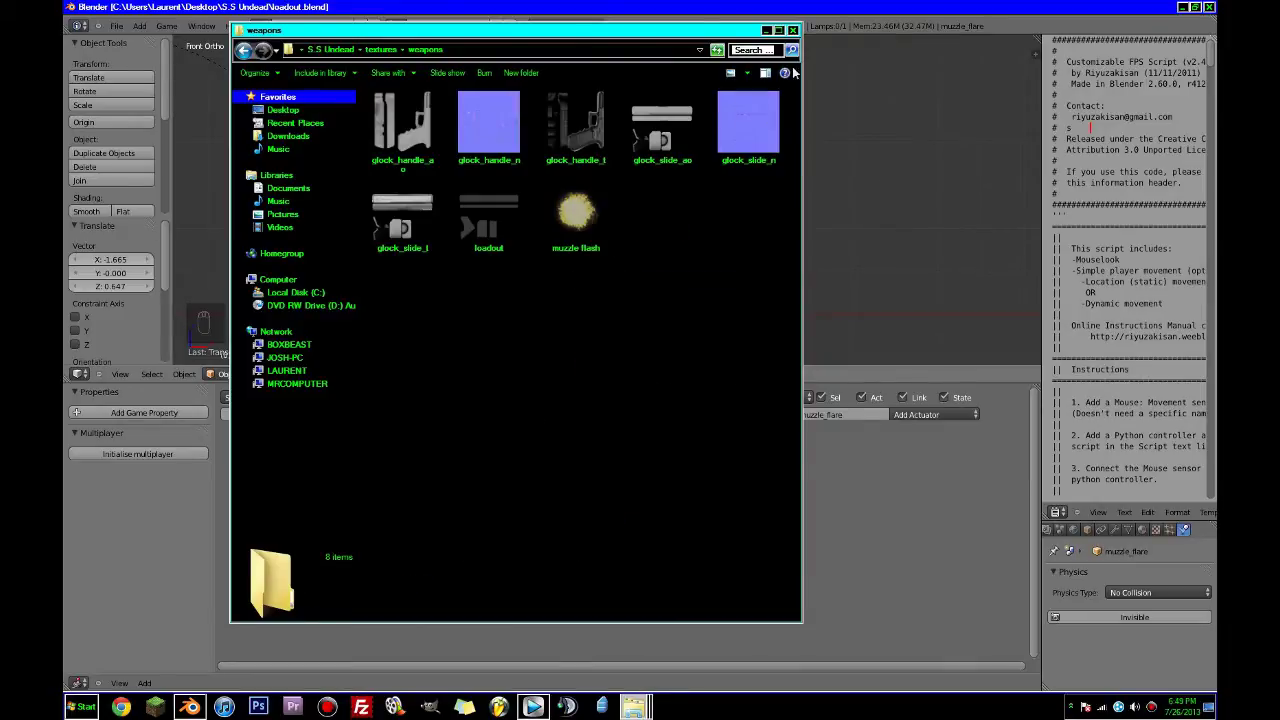
{"action": "left_click", "coordinate": [776, 6]}
Add a new material to the muzzle_flare plane and enlarge the properties editor to show its settings.
{"action": "scroll", "coordinate": [615, 213], "scroll_direction": "up", "scroll_amount": 2}
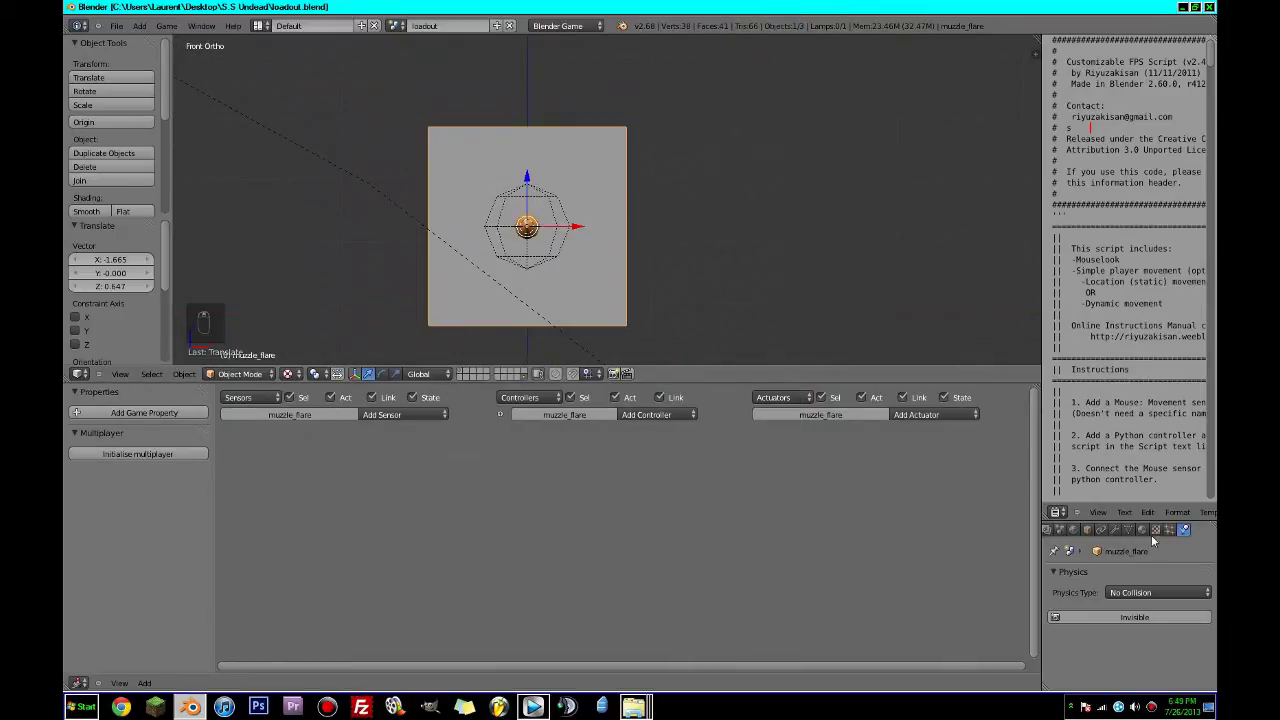
{"action": "left_click", "coordinate": [1142, 530]}
{"action": "left_click", "coordinate": [1112, 621]}
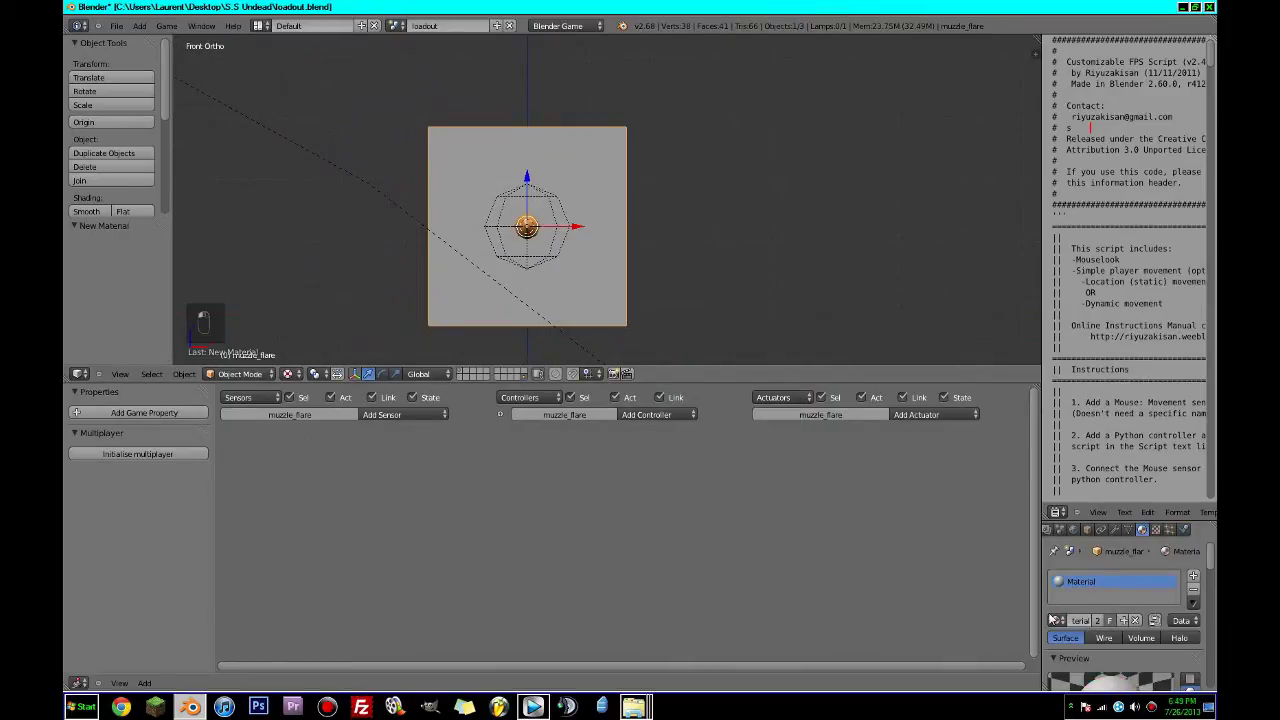
{"action": "left_click_drag", "start_coordinate": [1044, 595], "coordinate": [773, 583]}
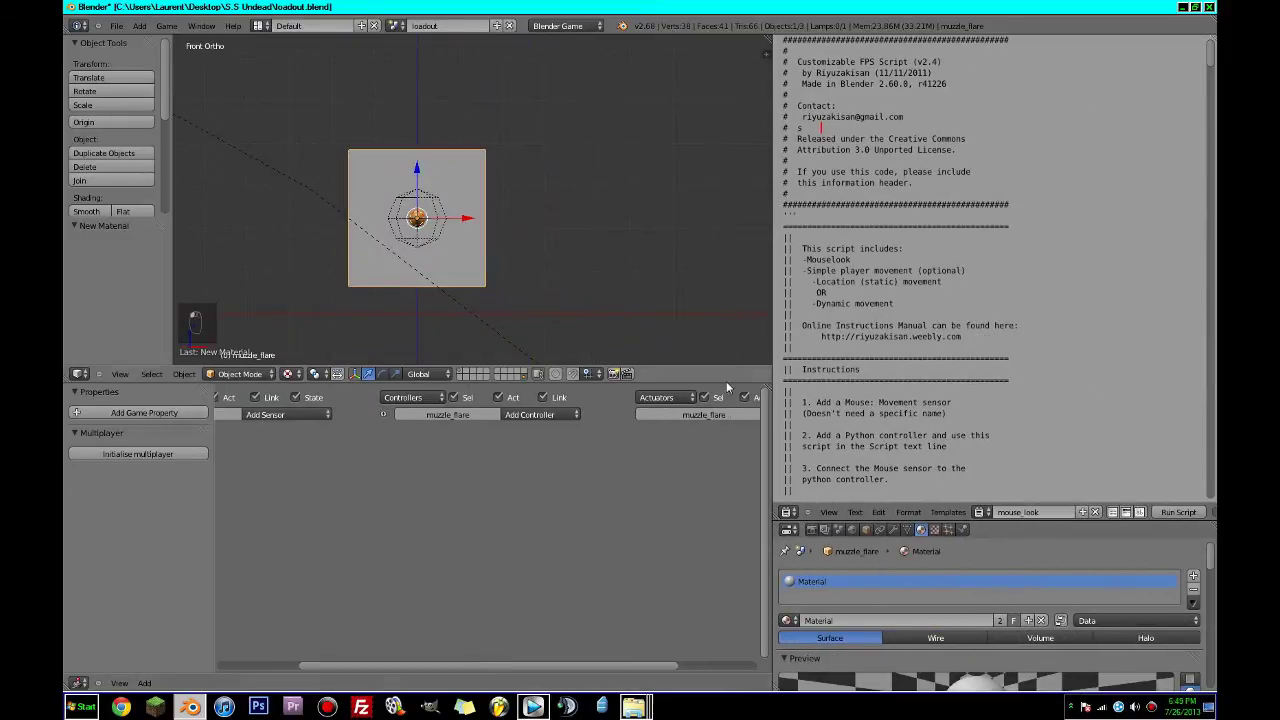
{"action": "left_click_drag", "start_coordinate": [717, 380], "coordinate": [717, 421]}
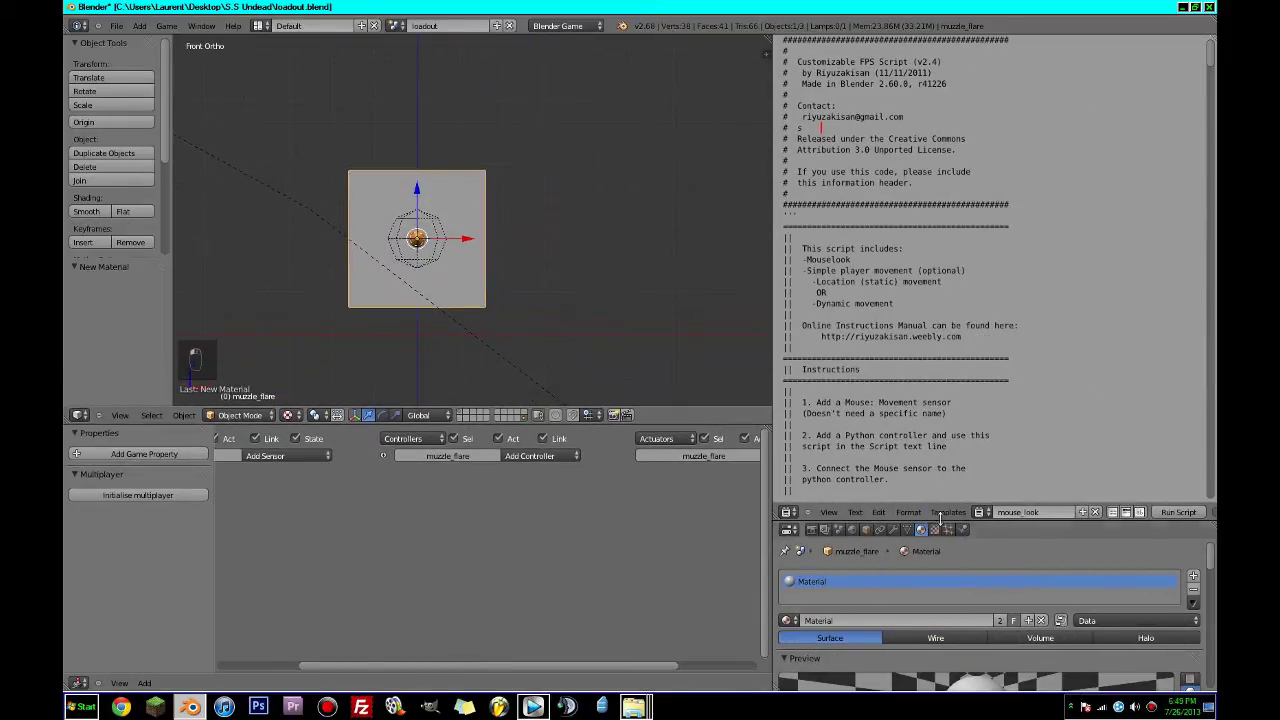
{"action": "left_click_drag", "start_coordinate": [900, 518], "coordinate": [791, 262]}
UV unwrap the muzzle_flare plane in Edit Mode and return to Object Mode.
{"action": "key", "text": "Tab"}
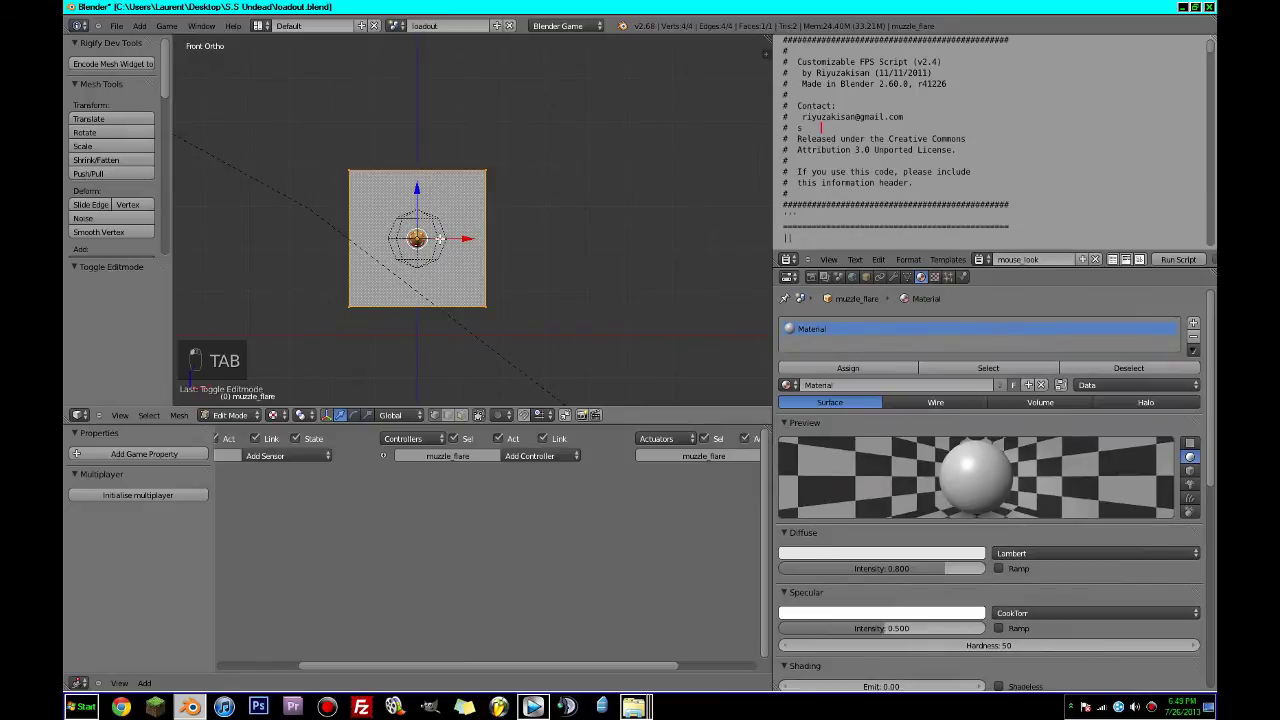
{"action": "key", "text": "u"}
{"action": "left_click", "coordinate": [420, 237]}
{"action": "key", "text": "Tab"}
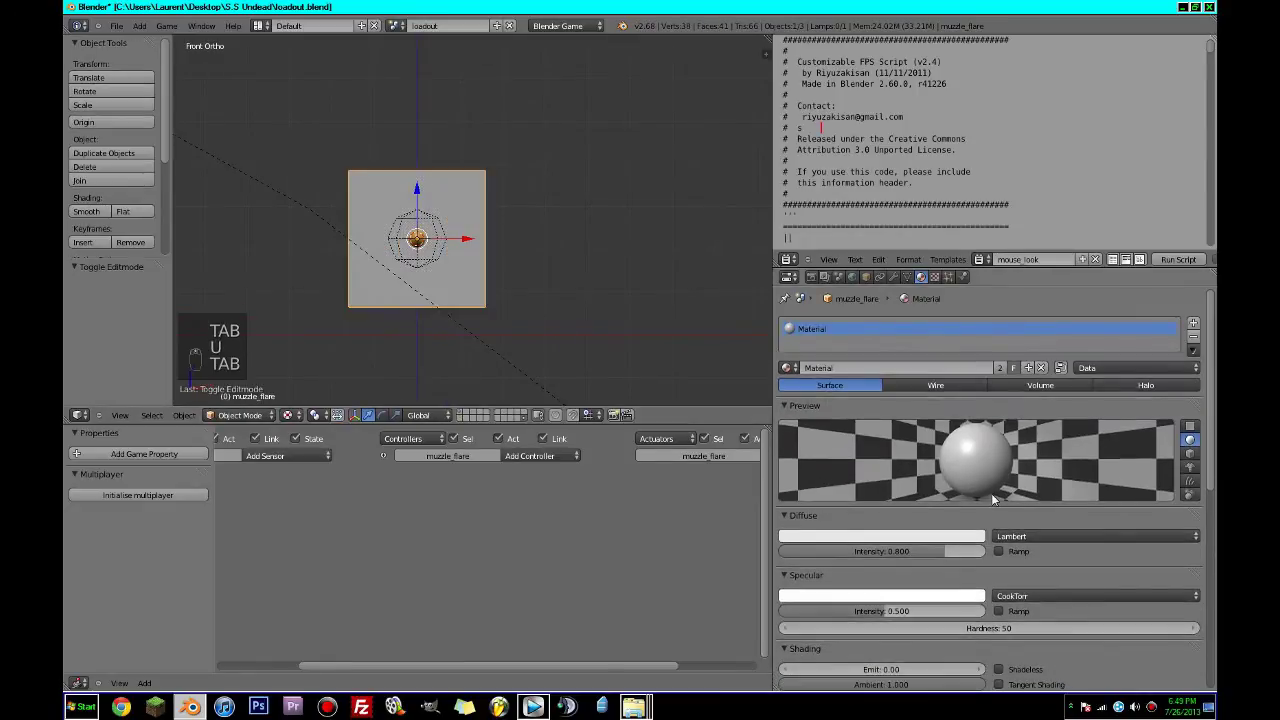
Rename the plane's material to muzzle_flash and assign muzzle_flash from the existing materials in place of its .001 copy.
{"action": "left_click", "coordinate": [842, 365]}
{"action": "type", "text": "muzzle_flasj"}
{"action": "key", "text": "Return"}
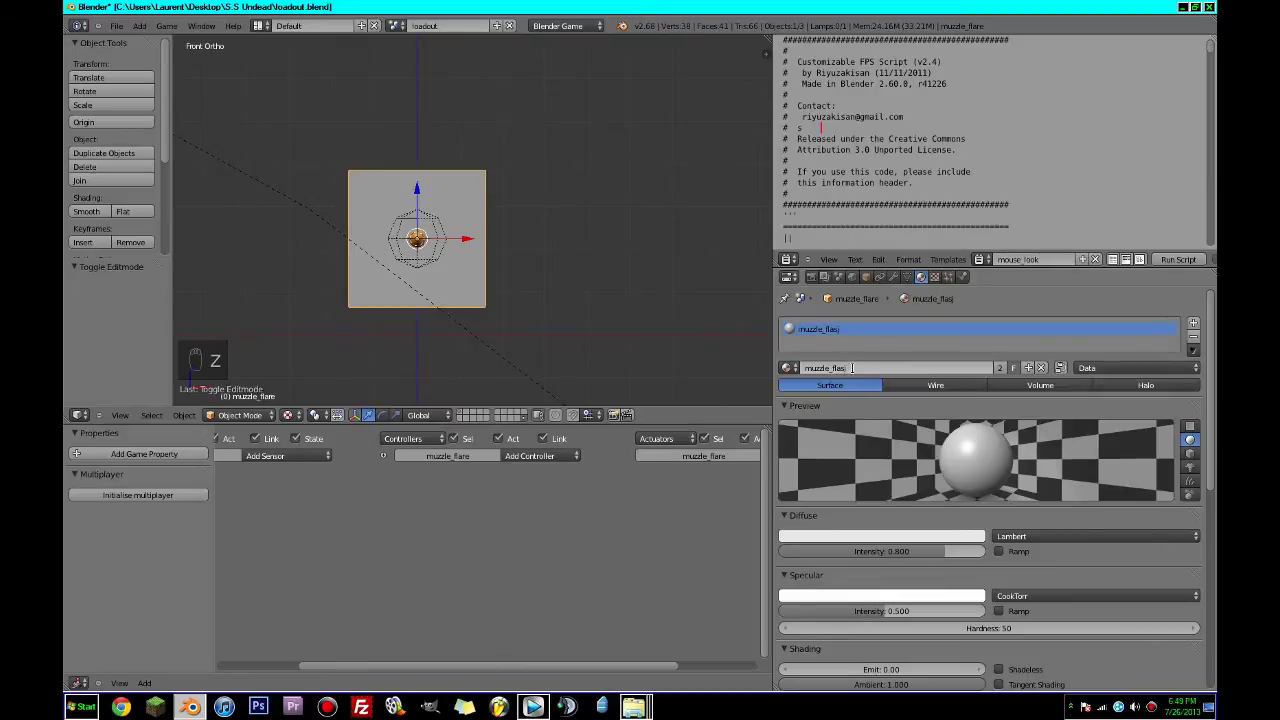
{"action": "left_click", "coordinate": [851, 368]}
{"action": "key", "text": "Return"}
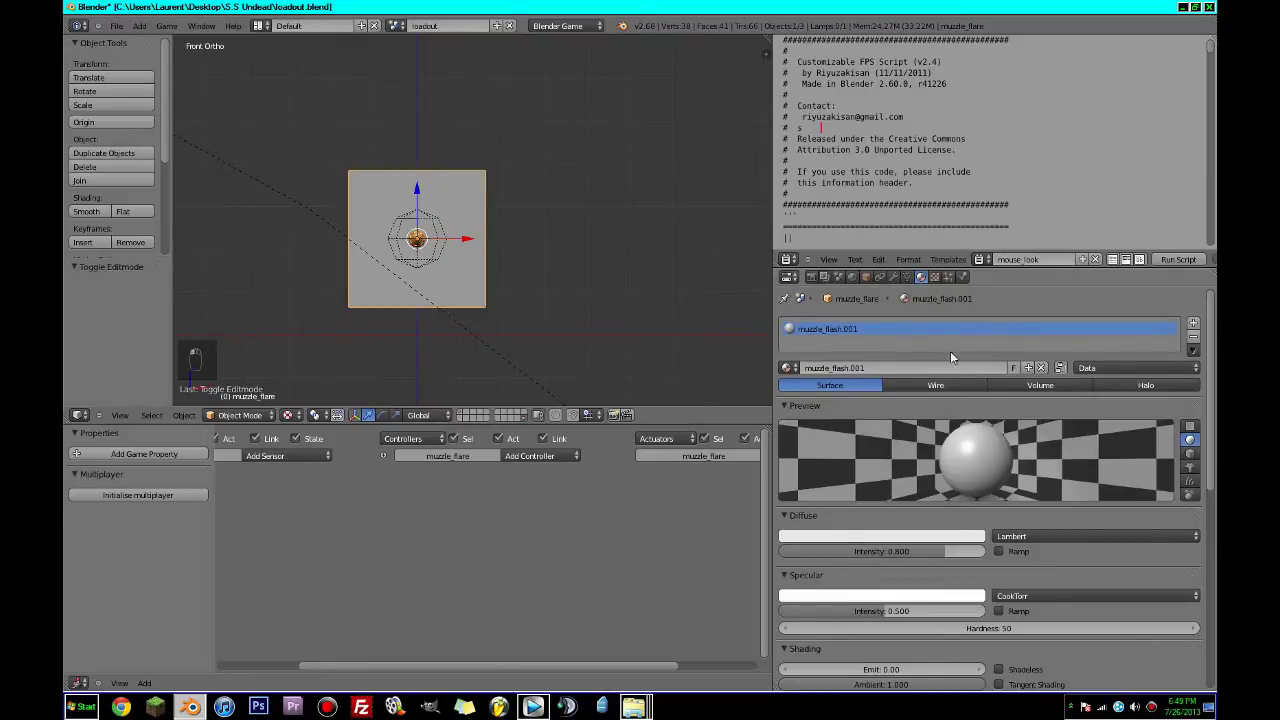
{"action": "left_click", "coordinate": [788, 368]}
{"action": "left_click", "coordinate": [830, 469]}
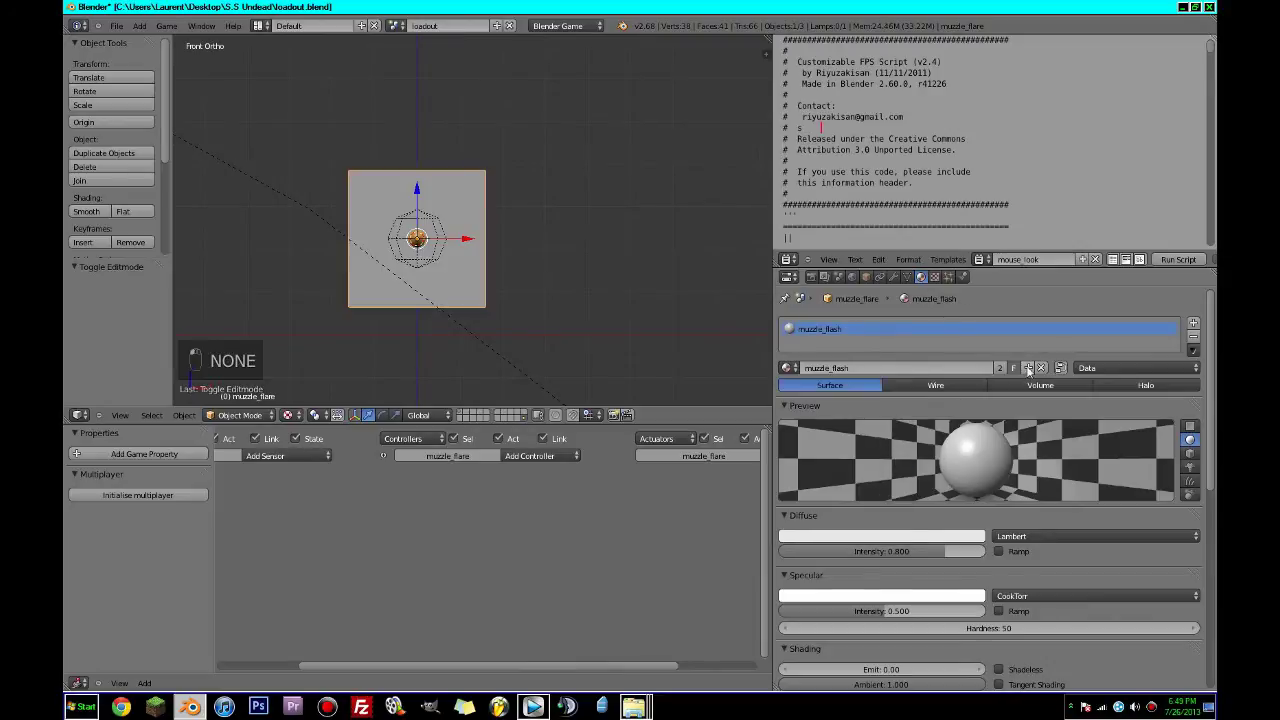
Save the file, make the muzzle_flash material shadeless, and enable Z Transparency with alpha 0.
{"action": "key", "text": "ctrl+s"}
{"action": "scroll", "coordinate": [1025, 618], "scroll_direction": "down", "scroll_amount": 5}
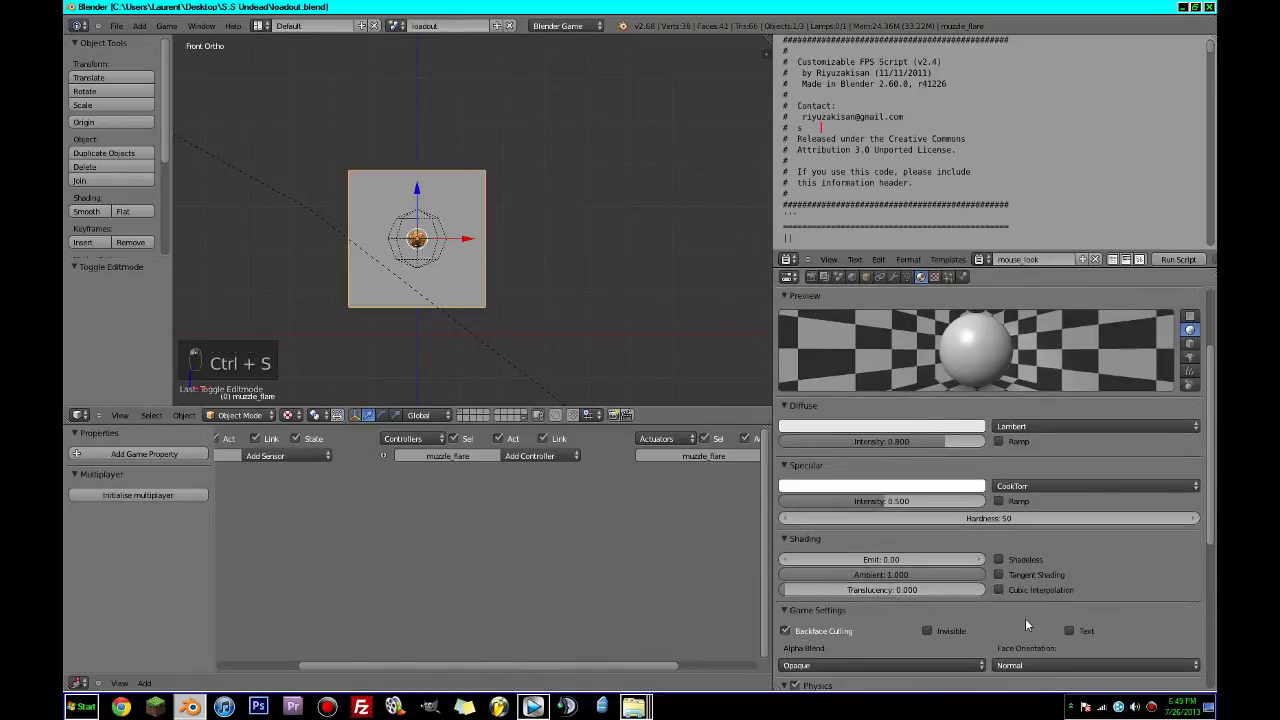
{"action": "left_click", "coordinate": [998, 478]}
{"action": "scroll", "coordinate": [1020, 560], "scroll_direction": "down", "scroll_amount": 5}
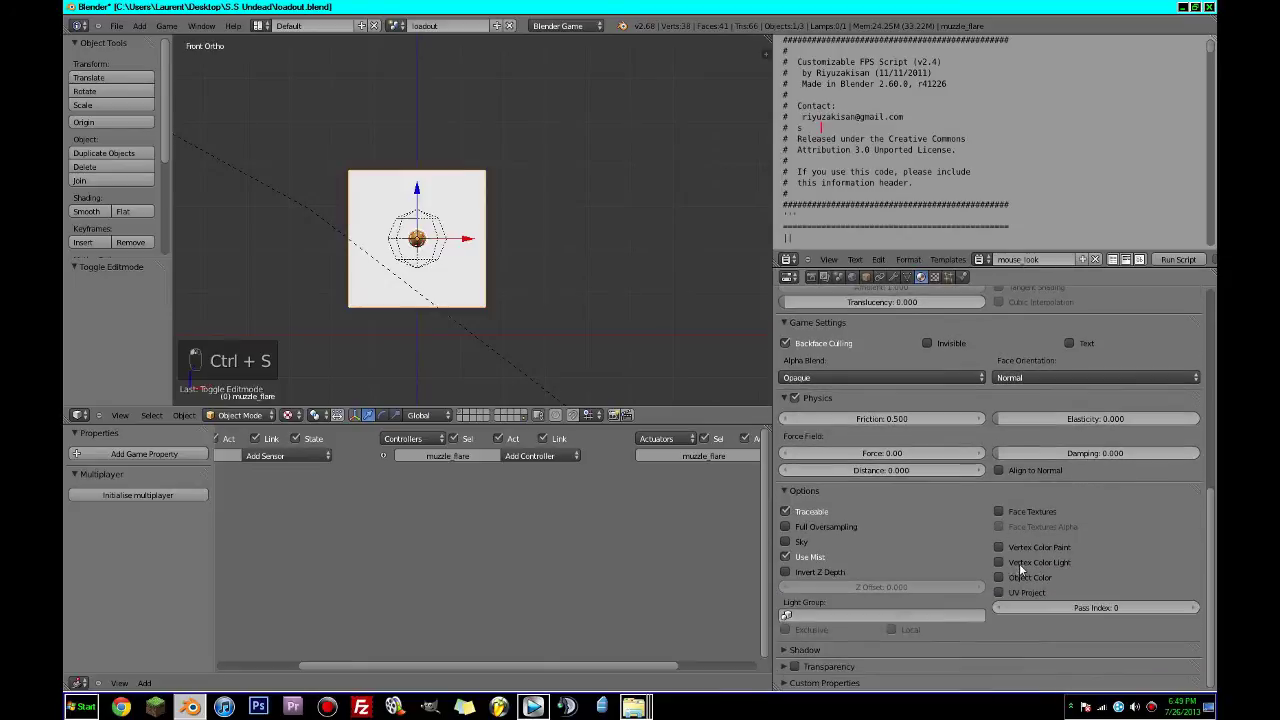
{"action": "left_click", "coordinate": [797, 667]}
{"action": "left_click", "coordinate": [811, 665]}
{"action": "scroll", "coordinate": [812, 660], "scroll_direction": "down", "scroll_amount": 1}
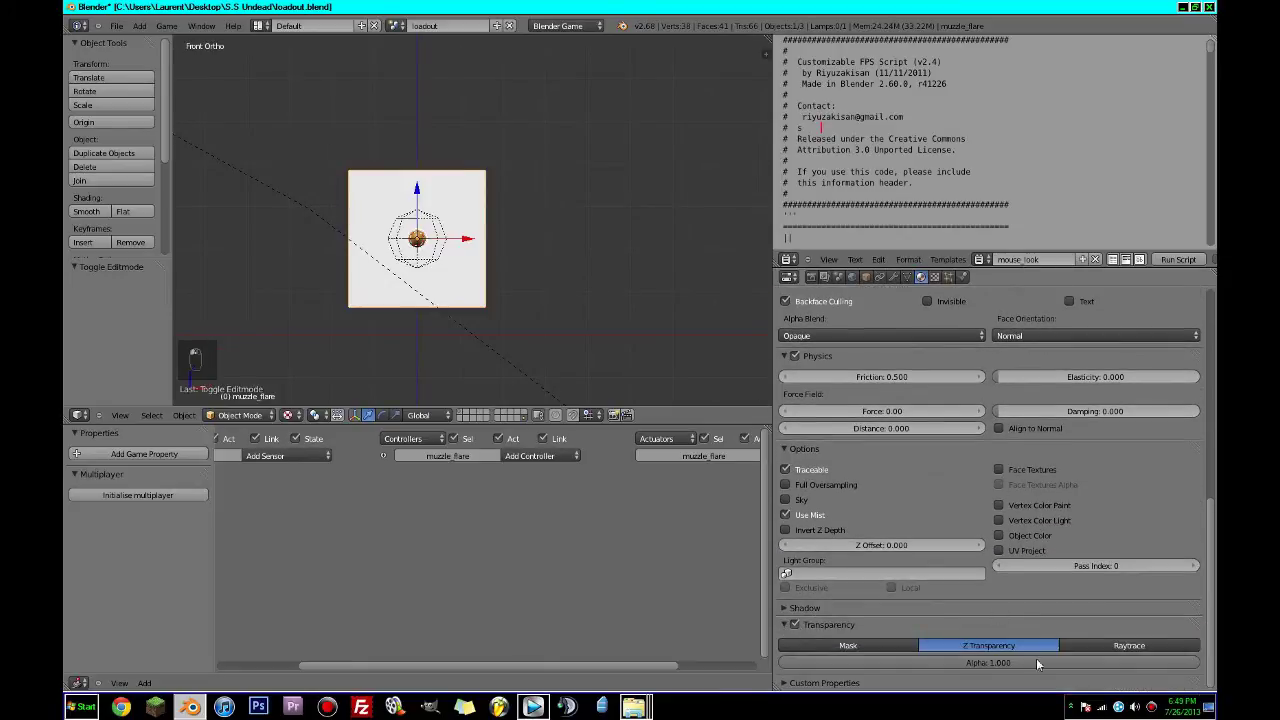
{"action": "left_click_drag", "start_coordinate": [1036, 661], "coordinate": [434, 631]}
{"action": "scroll", "coordinate": [990, 340], "scroll_direction": "up", "scroll_amount": 3}
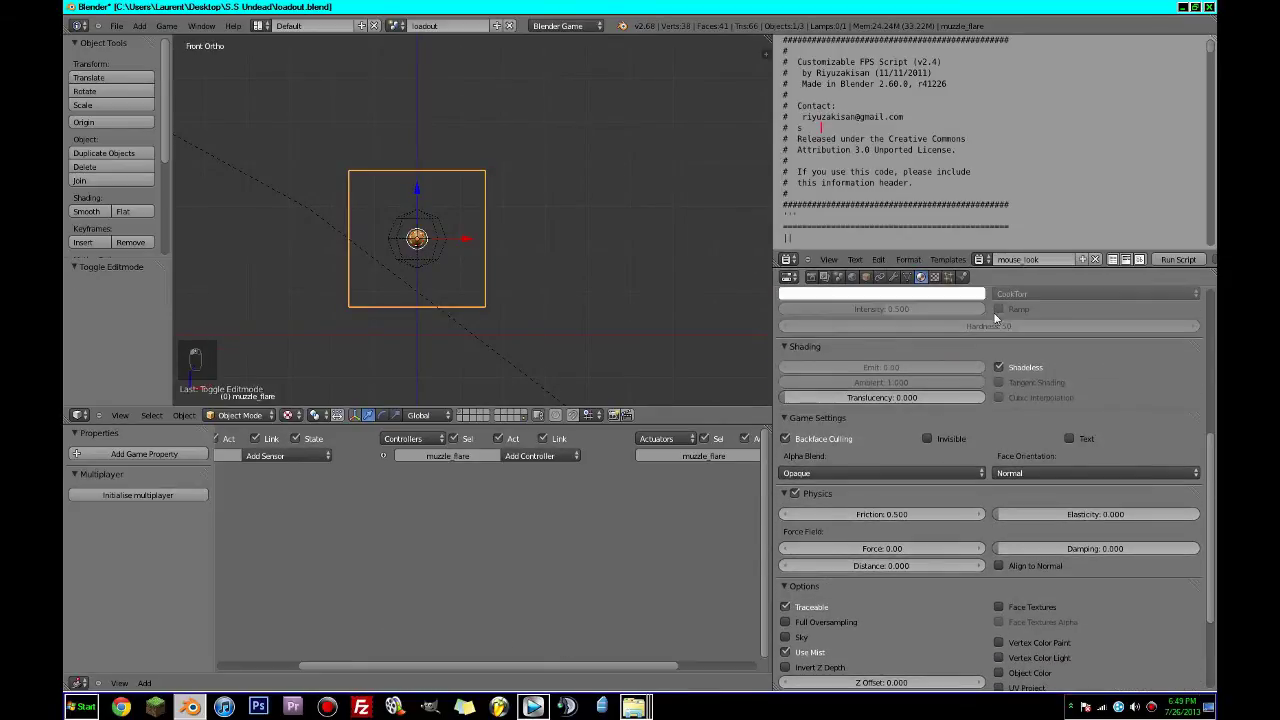
Add a new texture named muzzle_flash to the plane's material and set its type to Image or Movie.
{"action": "left_click", "coordinate": [933, 277]}
{"action": "left_click", "coordinate": [898, 420]}
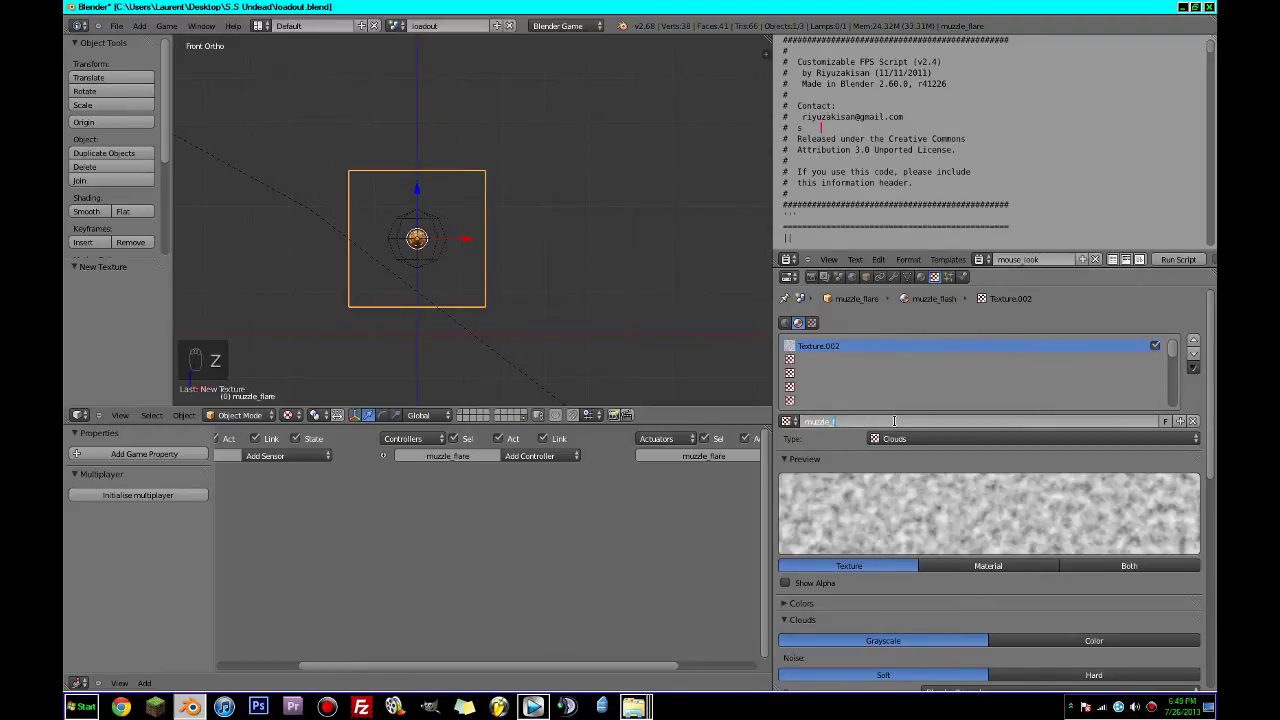
{"action": "key", "text": "Return"}
{"action": "left_click", "coordinate": [900, 438]}
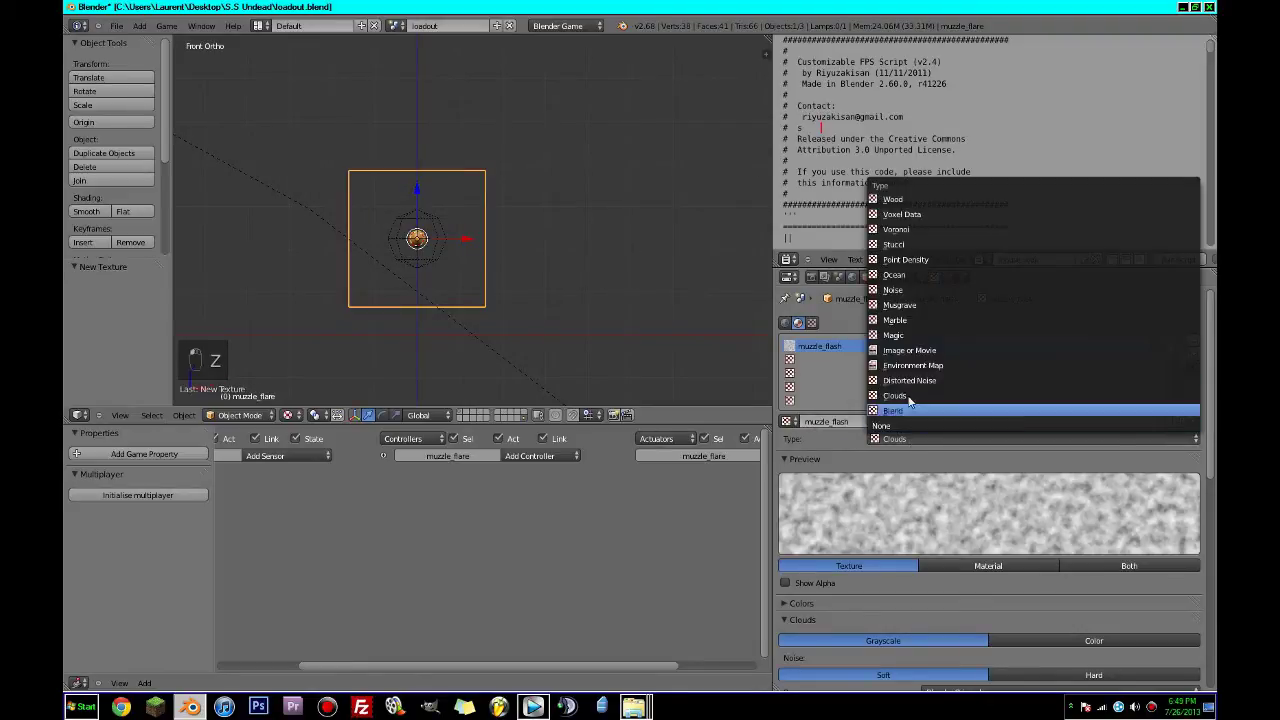
{"action": "left_click", "coordinate": [912, 347]}
Load muzzle flash.png from the project's textures\weapons folder as the texture's image.
{"action": "scroll", "coordinate": [1110, 608], "scroll_direction": "down", "scroll_amount": 1}
{"action": "left_click", "coordinate": [1111, 585]}
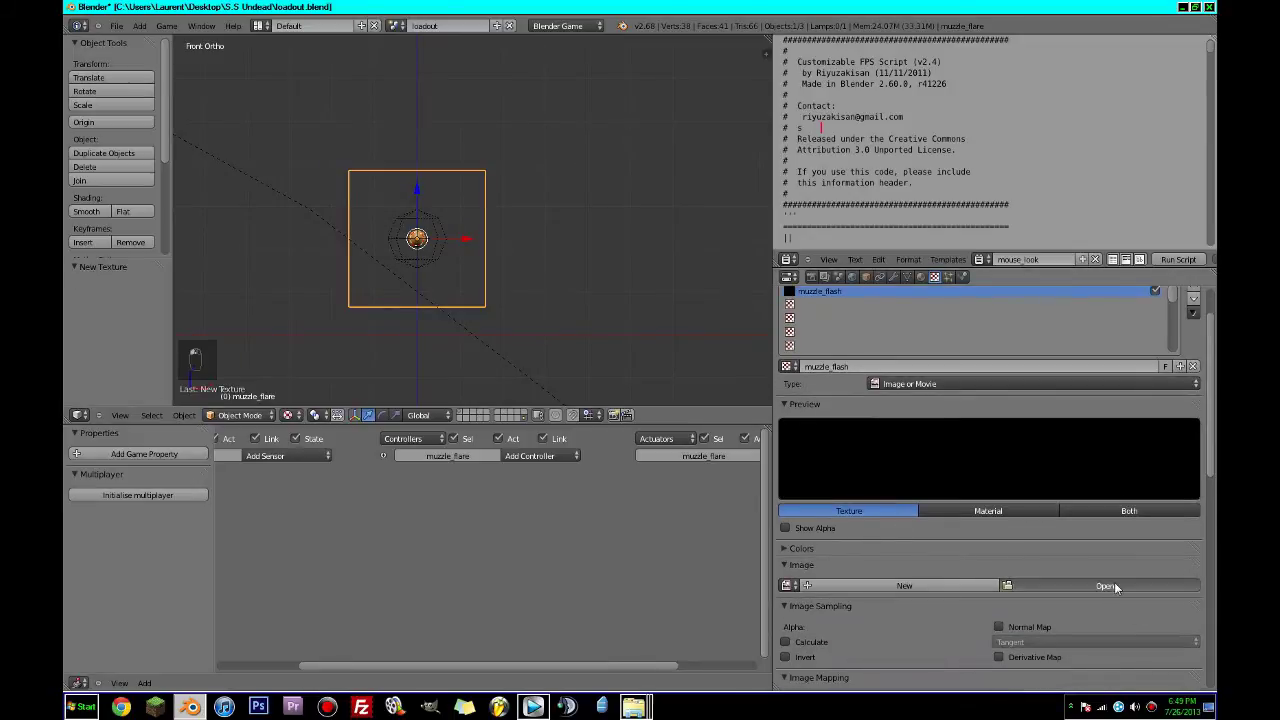
{"action": "left_click", "coordinate": [265, 121]}
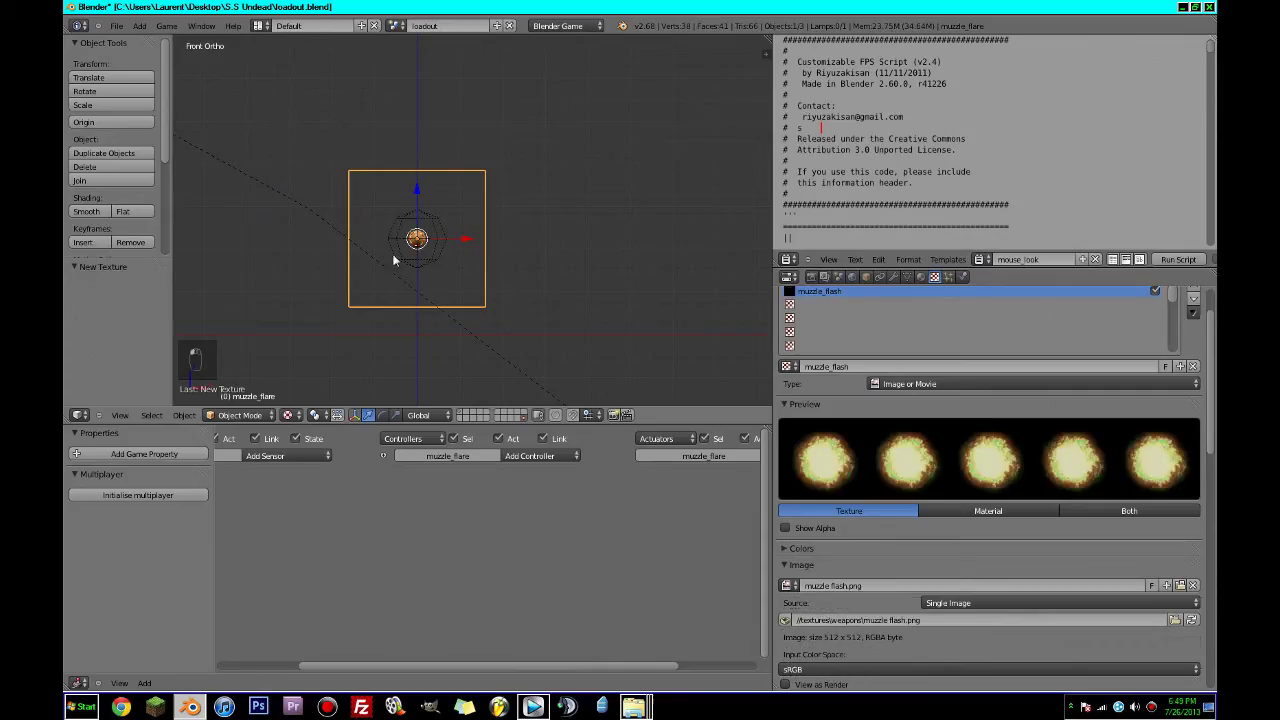
{"action": "double_click", "coordinate": [268, 203]}
Map the muzzle_flash texture with UV coordinates, enable its alpha influence, and save the file.
{"action": "scroll", "coordinate": [1024, 505], "scroll_direction": "down", "scroll_amount": 15}
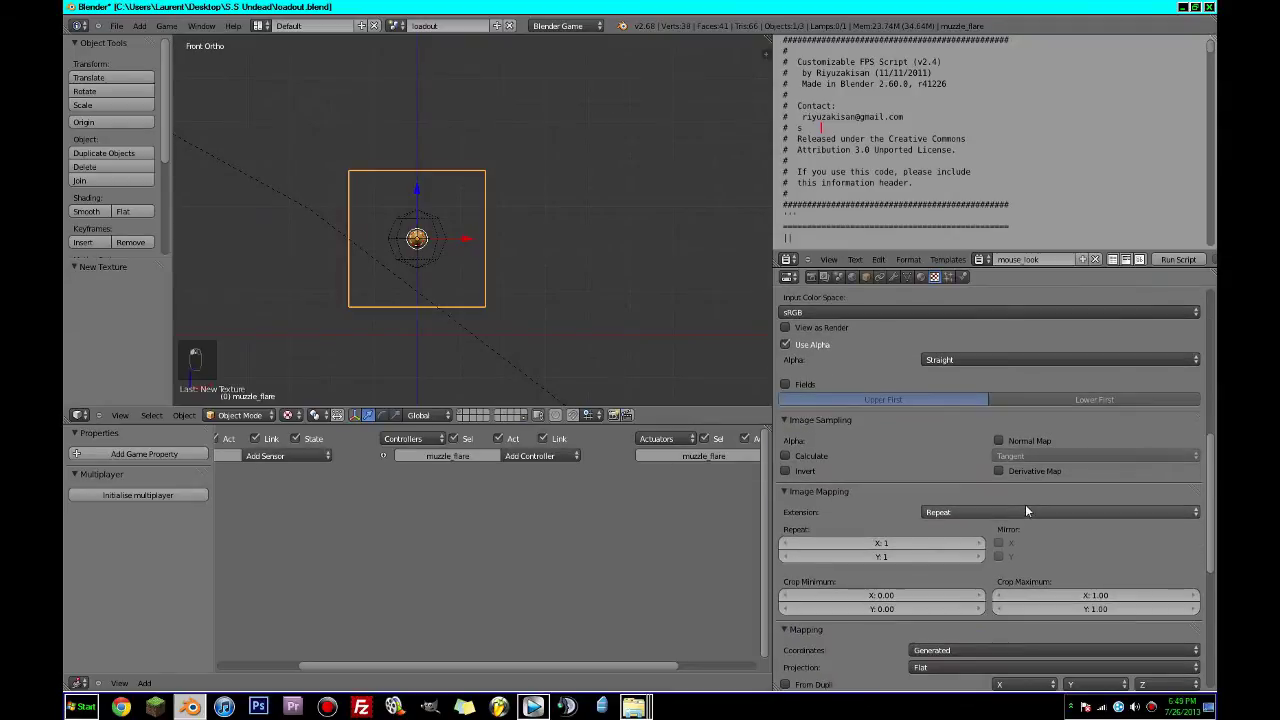
{"action": "left_click", "coordinate": [928, 485]}
{"action": "left_click", "coordinate": [936, 428]}
{"action": "scroll", "coordinate": [807, 591], "scroll_direction": "down", "scroll_amount": 2}
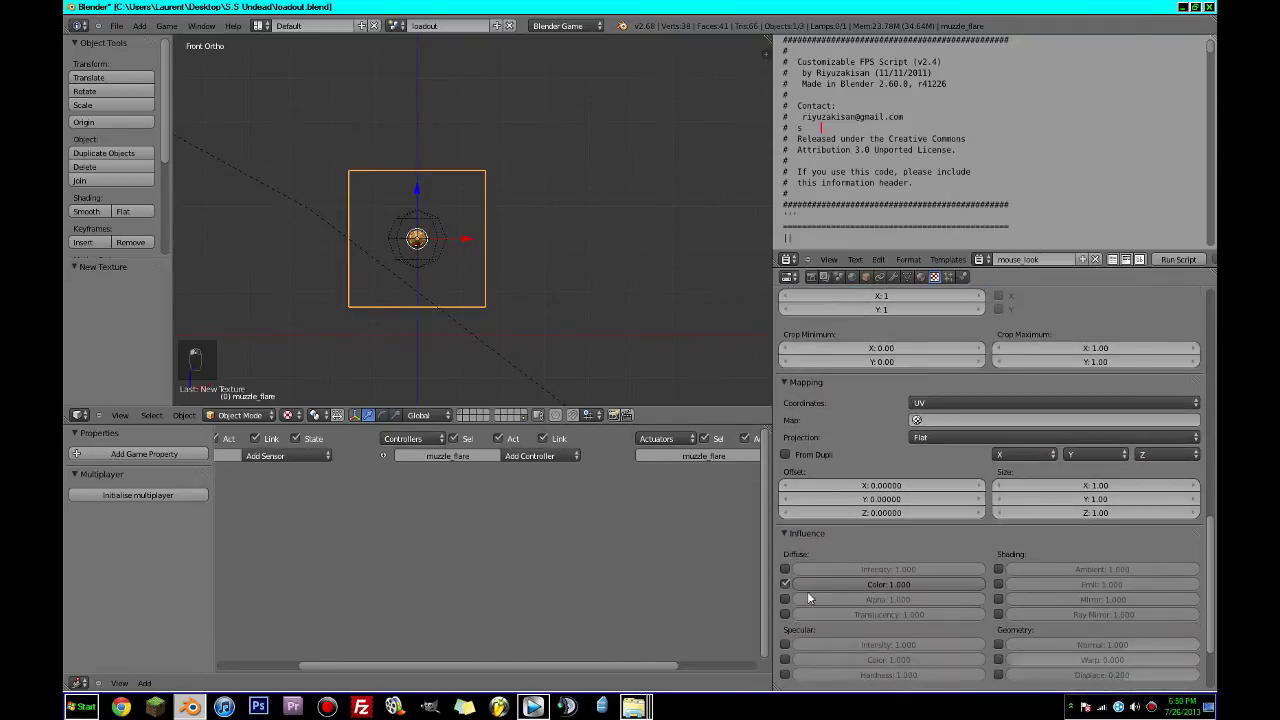
{"action": "left_click", "coordinate": [785, 599]}
{"action": "key", "text": "ctrl+s"}
{"action": "scroll", "coordinate": [512, 298], "scroll_direction": "up", "scroll_amount": 8}
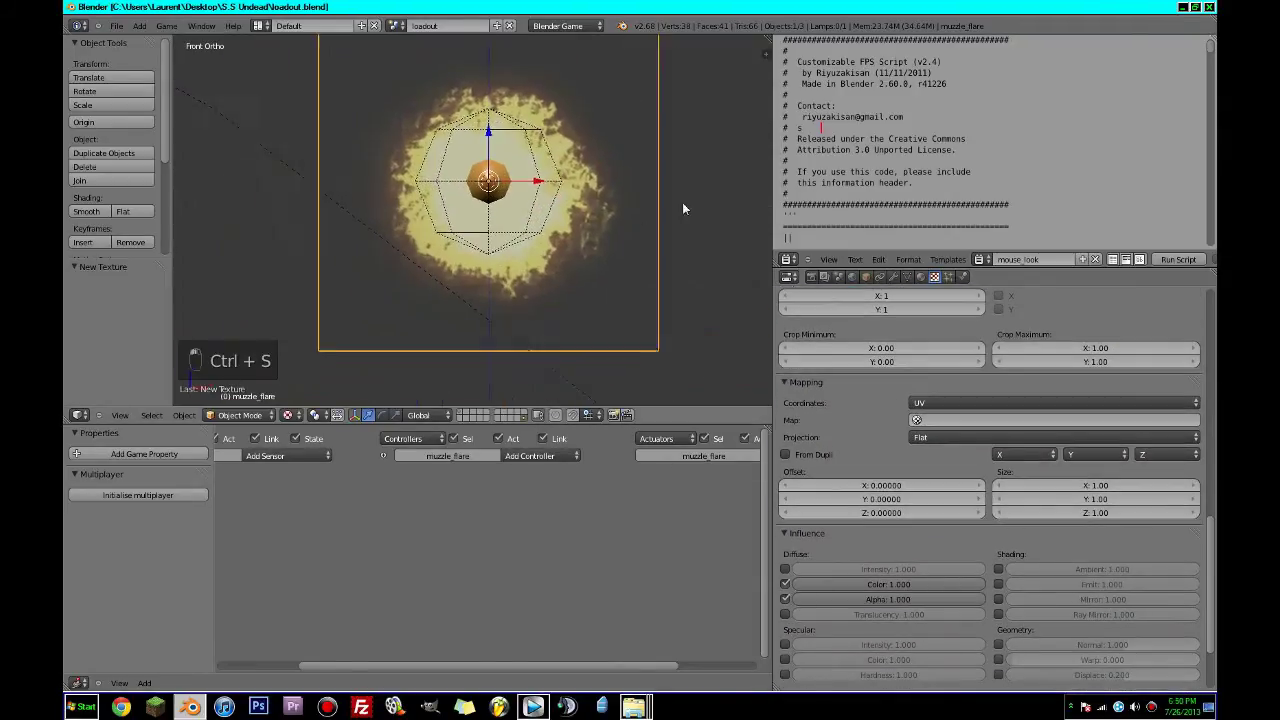
{"action": "scroll", "coordinate": [585, 378], "scroll_direction": "down", "scroll_amount": 4}
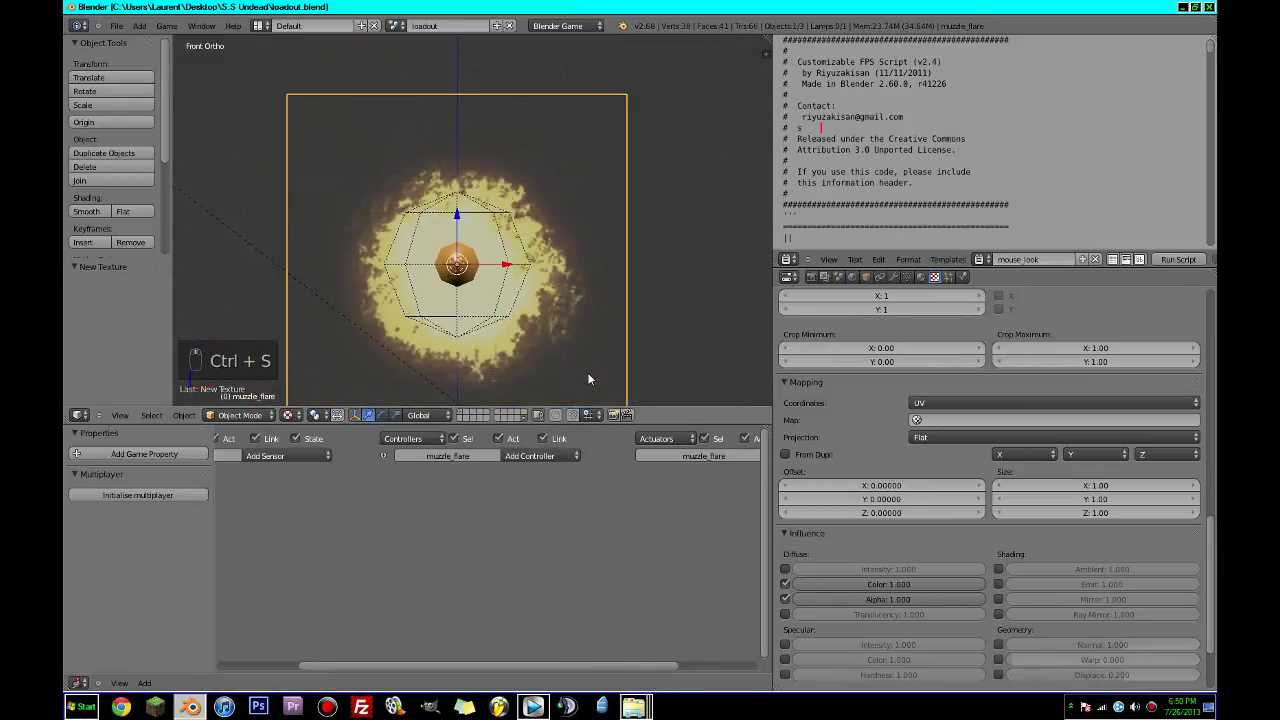
{"action": "scroll", "coordinate": [985, 435], "scroll_direction": "up", "scroll_amount": 6}
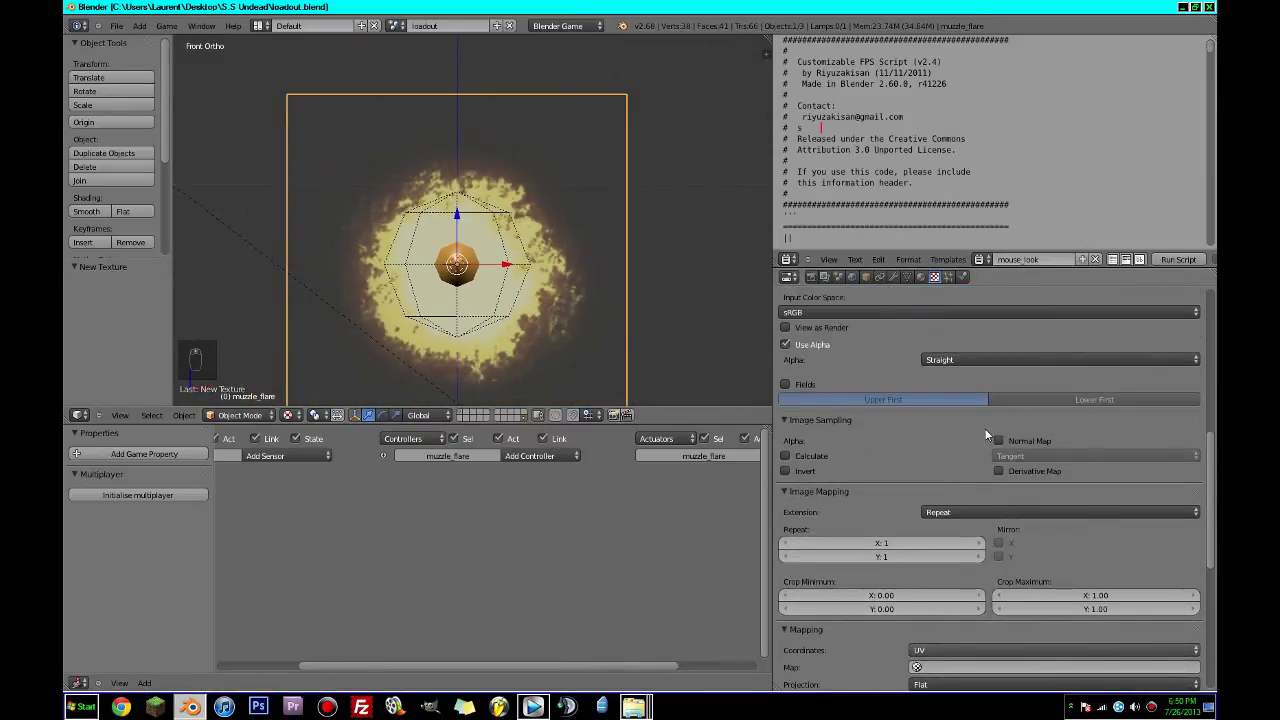
{"action": "scroll", "coordinate": [985, 435], "scroll_direction": "down", "scroll_amount": 8}
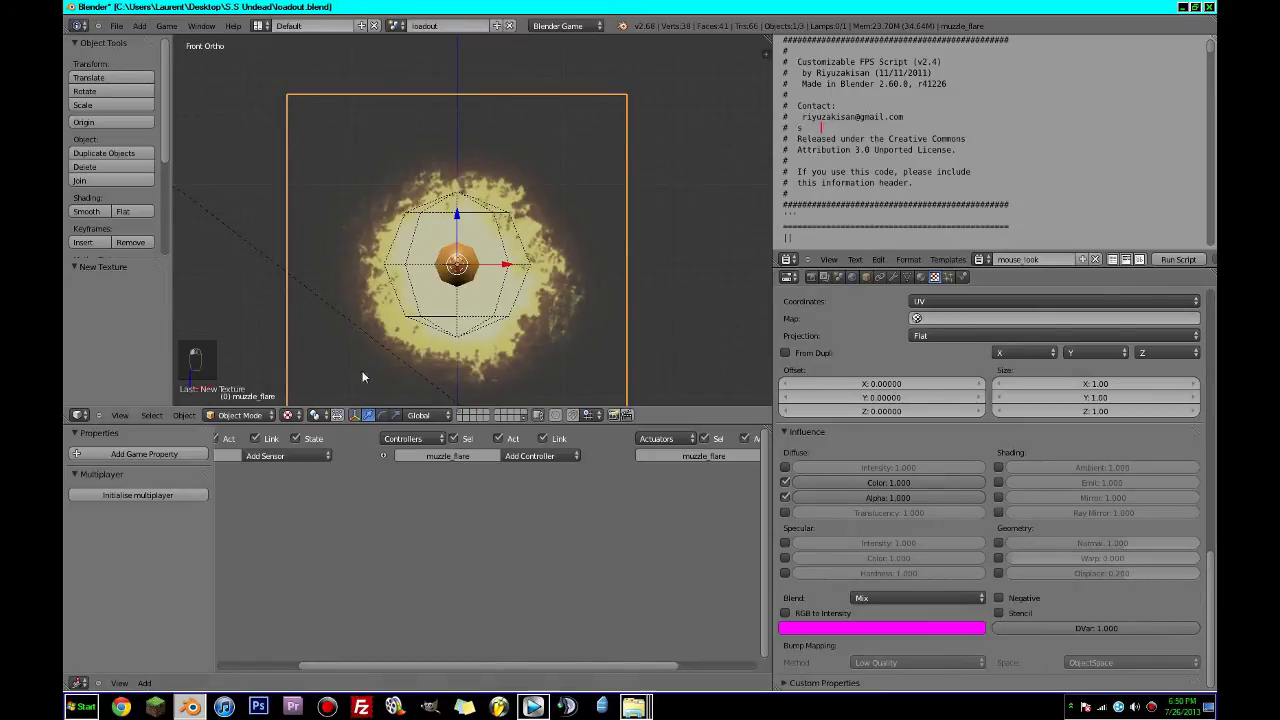
{"action": "scroll", "coordinate": [947, 513], "scroll_direction": "up", "scroll_amount": 15}
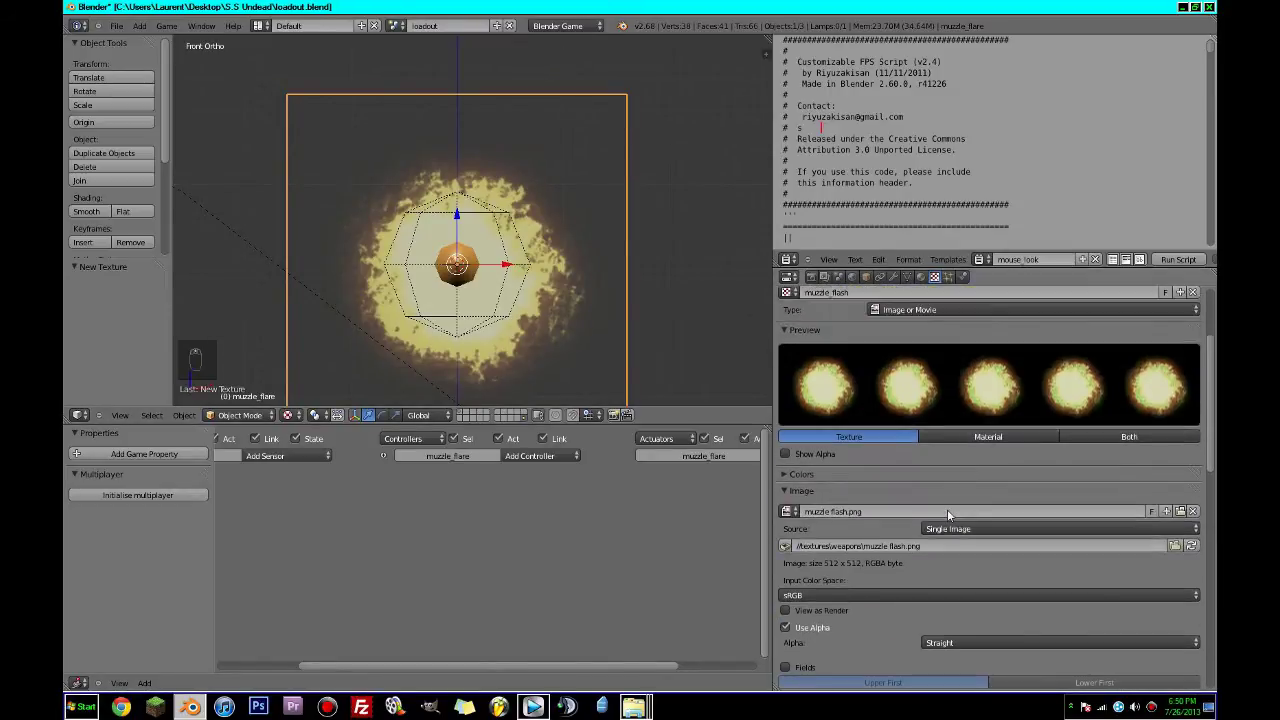
{"action": "scroll", "coordinate": [947, 509], "scroll_direction": "up", "scroll_amount": 2}
Snap the 3D cursor to the muzzle_flare plane and add a point lamp there.
{"action": "key", "text": "shift+s"}
{"action": "left_click", "coordinate": [468, 282]}
{"action": "key", "text": "shift+a"}
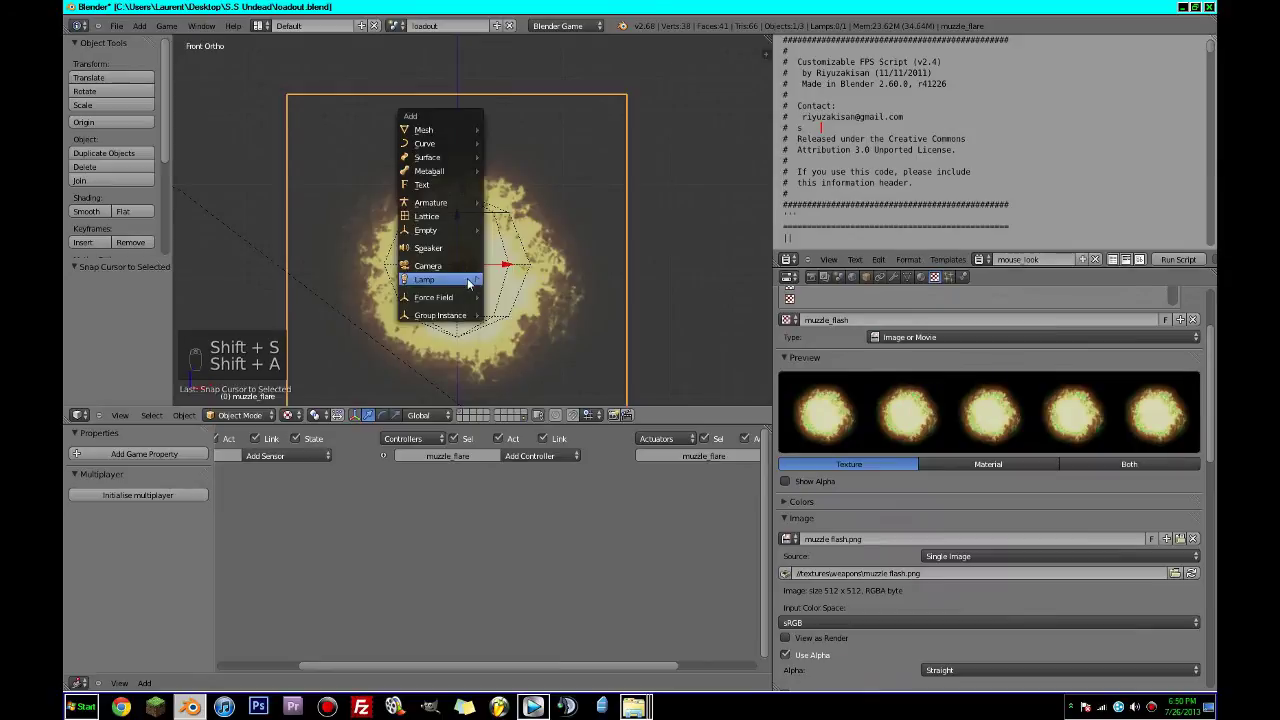
{"action": "mouse_move", "coordinate": [468, 282]}
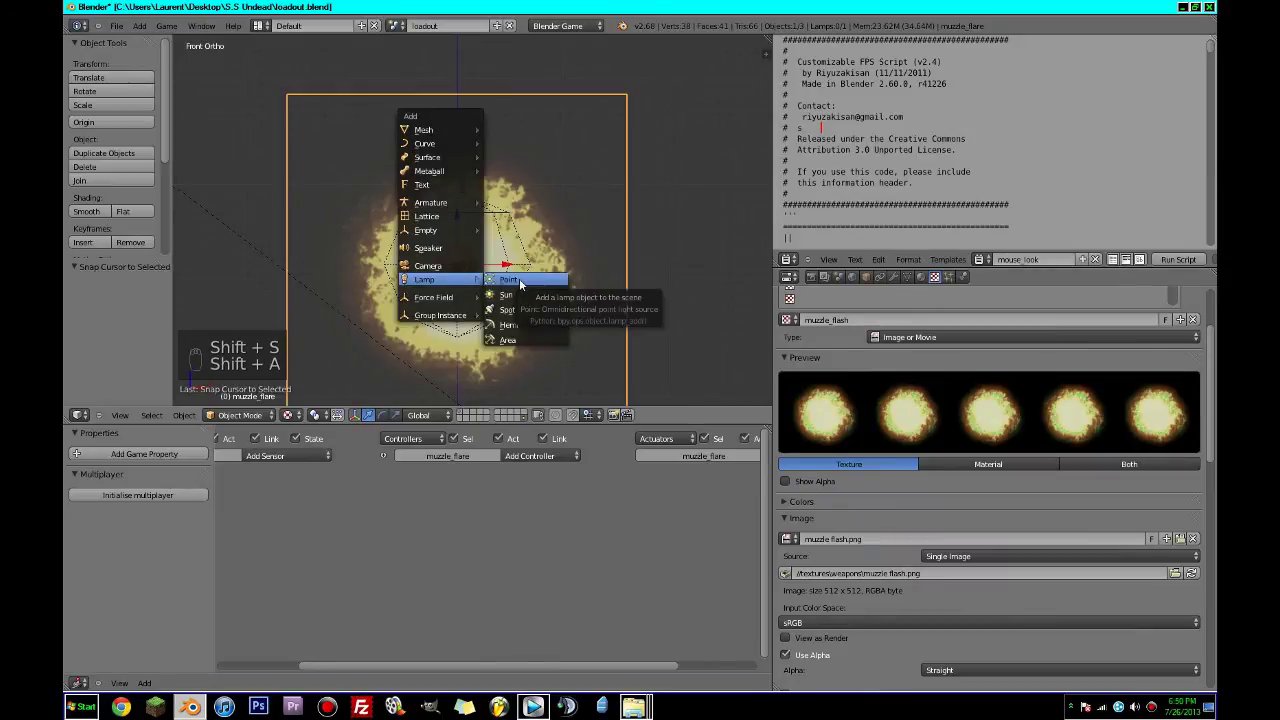
{"action": "left_click", "coordinate": [518, 282]}
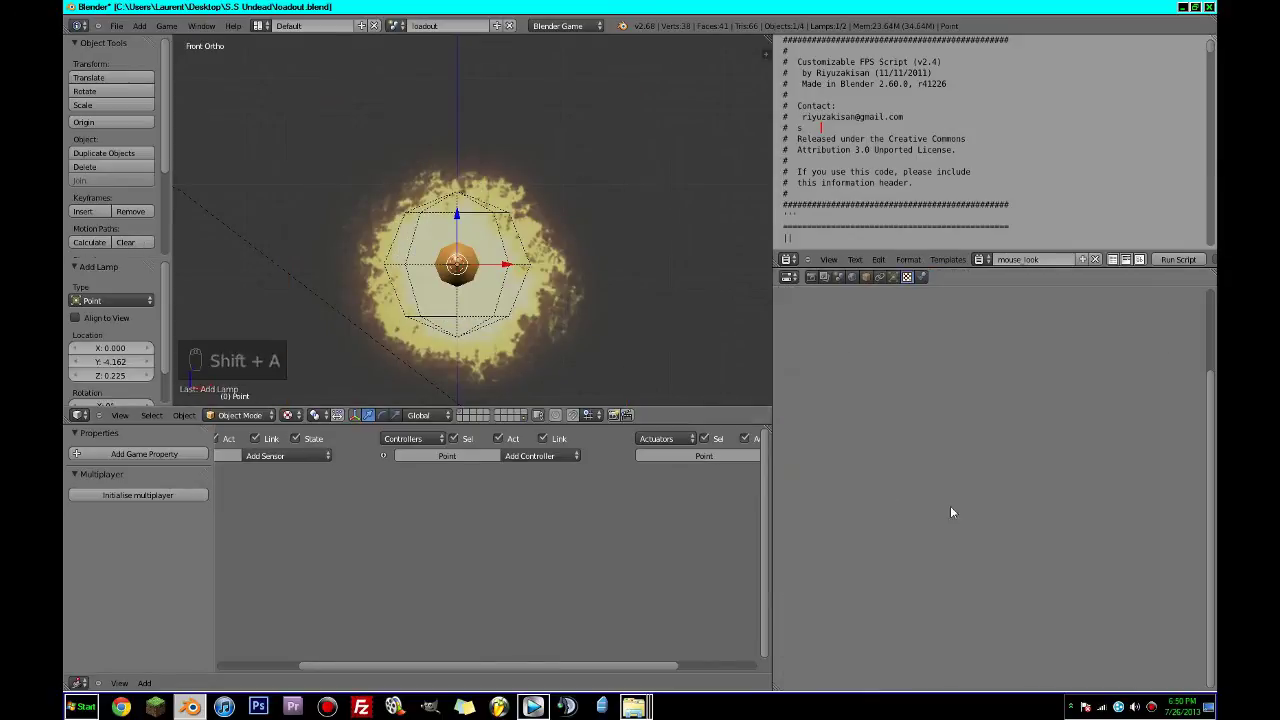
Set the point lamp's energy to 0.5 and give it a brightened pale yellow sampled from the muzzle flash.
{"action": "left_click", "coordinate": [893, 277]}
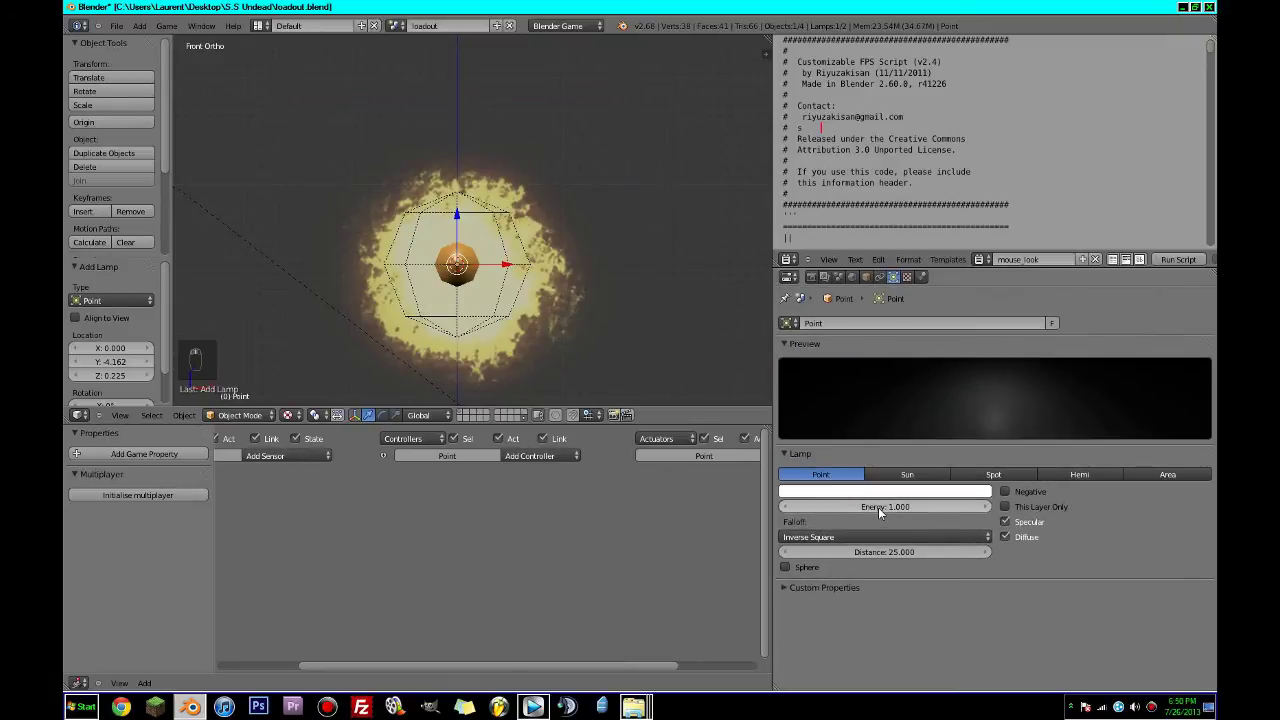
{"action": "left_click", "coordinate": [878, 507]}
{"action": "type", "text": ".5"}
{"action": "key", "text": "Return"}
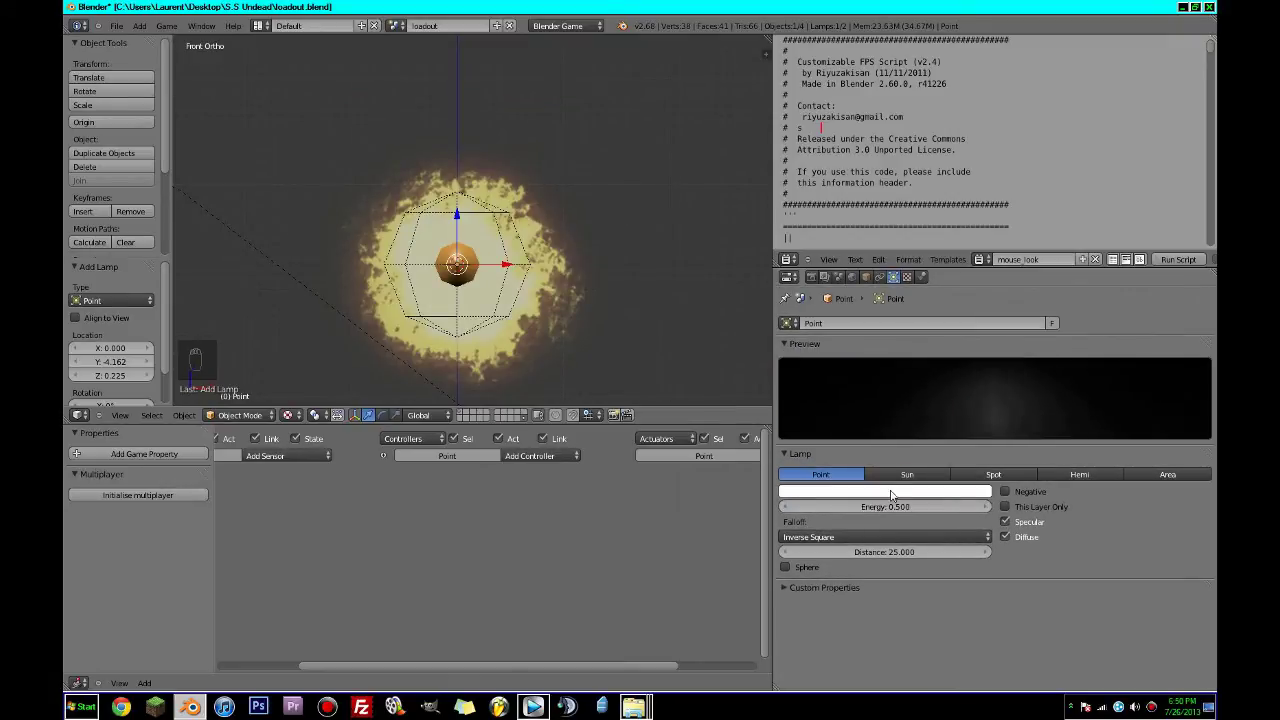
{"action": "left_click", "coordinate": [903, 492]}
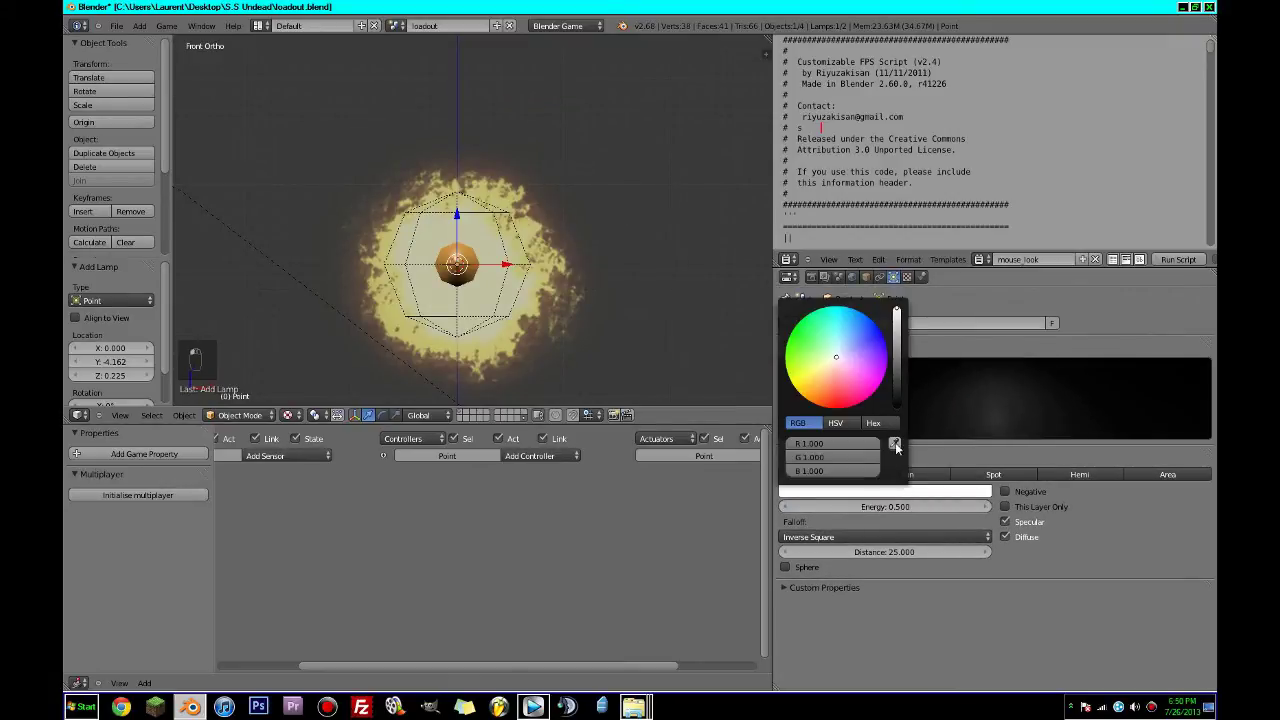
{"action": "left_click", "coordinate": [487, 297]}
{"action": "left_click", "coordinate": [916, 490]}
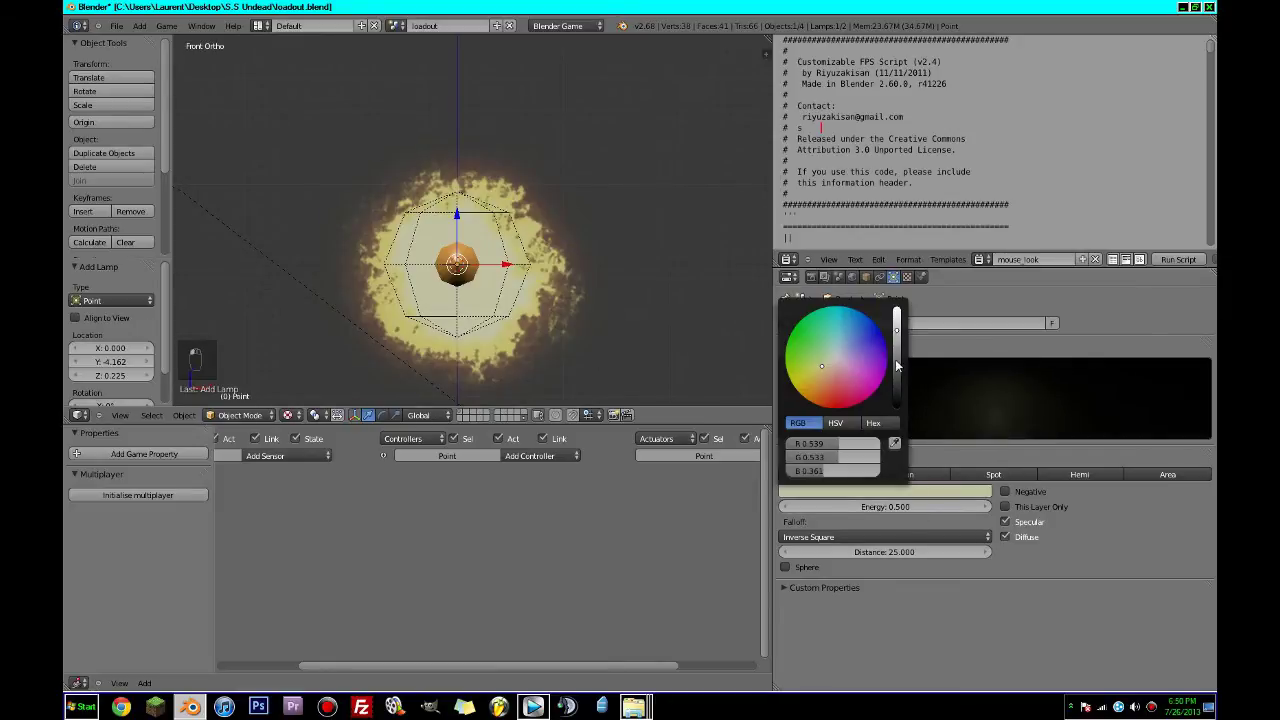
{"action": "left_click_drag", "start_coordinate": [897, 329], "coordinate": [897, 313]}
Parent the point lamp to the muzzle_flare plane with Keep Transform and test the link by trying to move the plane.
{"action": "middle_click_drag", "start_coordinate": [527, 294], "coordinate": [474, 346]}
{"action": "middle_click_drag", "start_coordinate": [375, 374], "coordinate": [500, 254]}
{"action": "scroll", "coordinate": [500, 254], "scroll_direction": "down", "scroll_amount": 3}
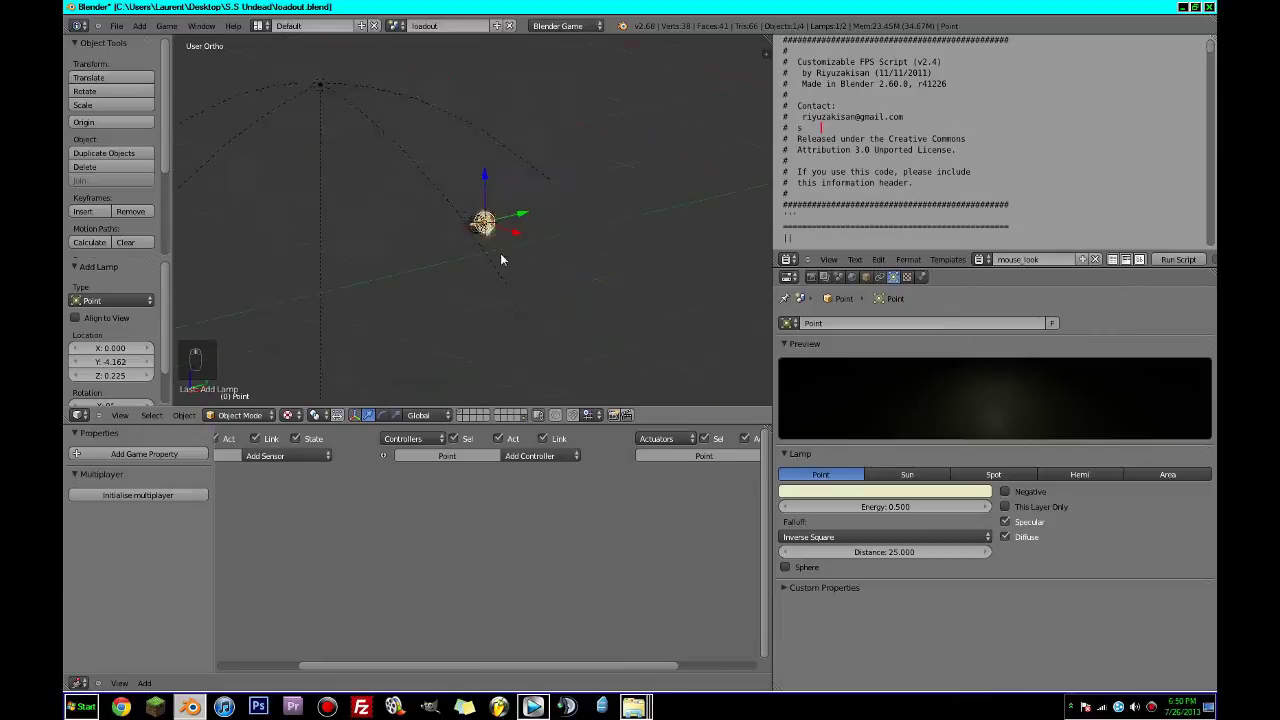
{"action": "scroll", "coordinate": [497, 255], "scroll_direction": "up", "scroll_amount": 10}
{"action": "scroll", "coordinate": [619, 251], "scroll_direction": "up", "scroll_amount": 1}
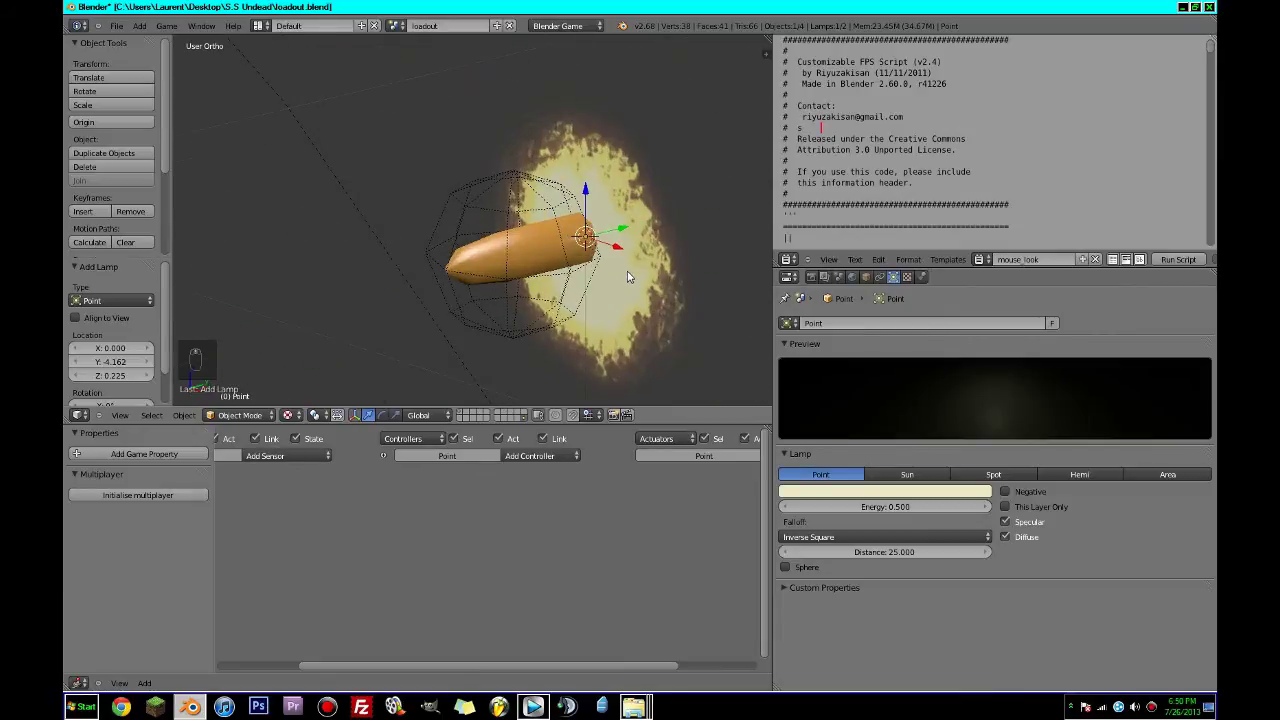
{"action": "right_click", "coordinate": [632, 300]}
{"action": "key", "text": "ctrl+p"}
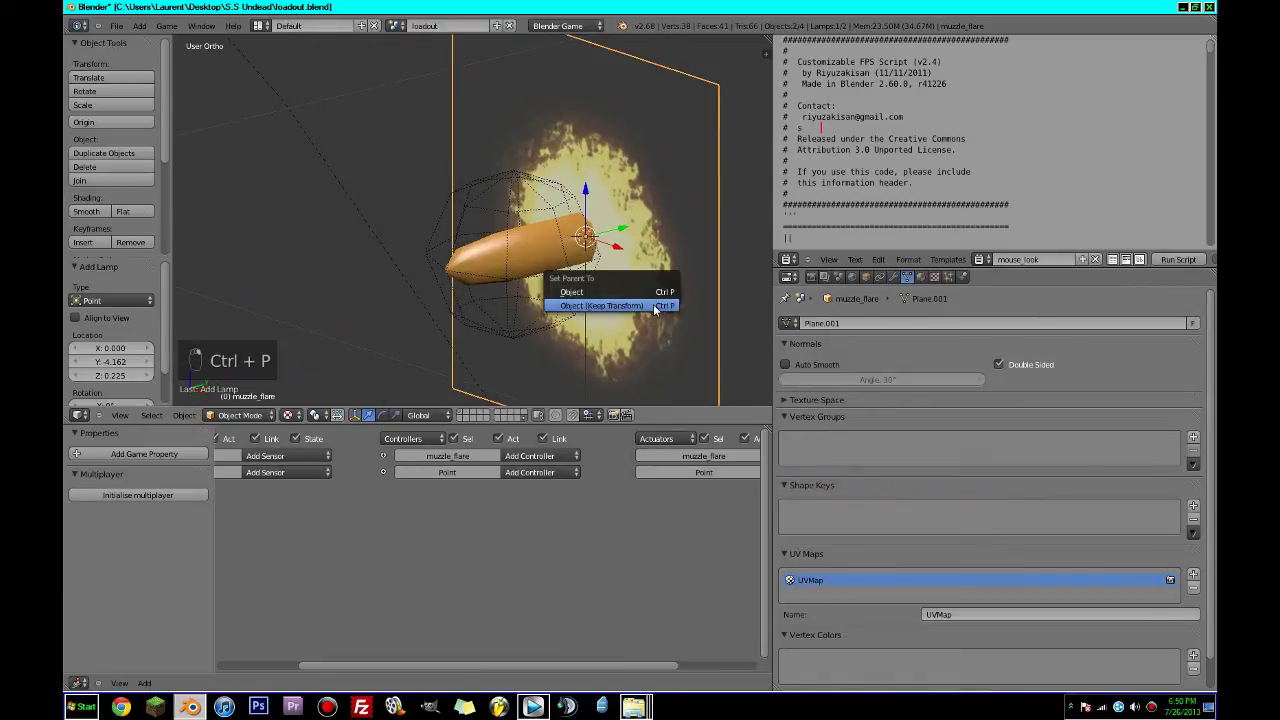
{"action": "left_click", "coordinate": [653, 306]}
{"action": "key", "text": "g"}
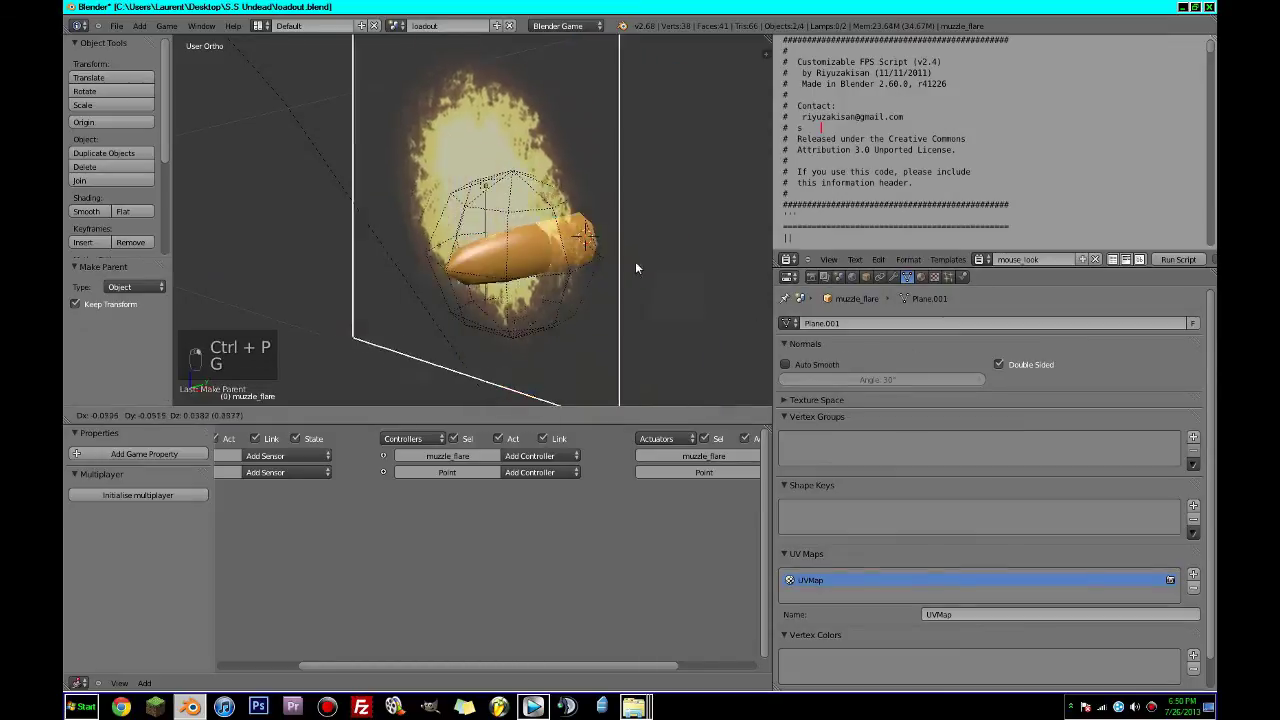
{"action": "left_click", "coordinate": [738, 320]}
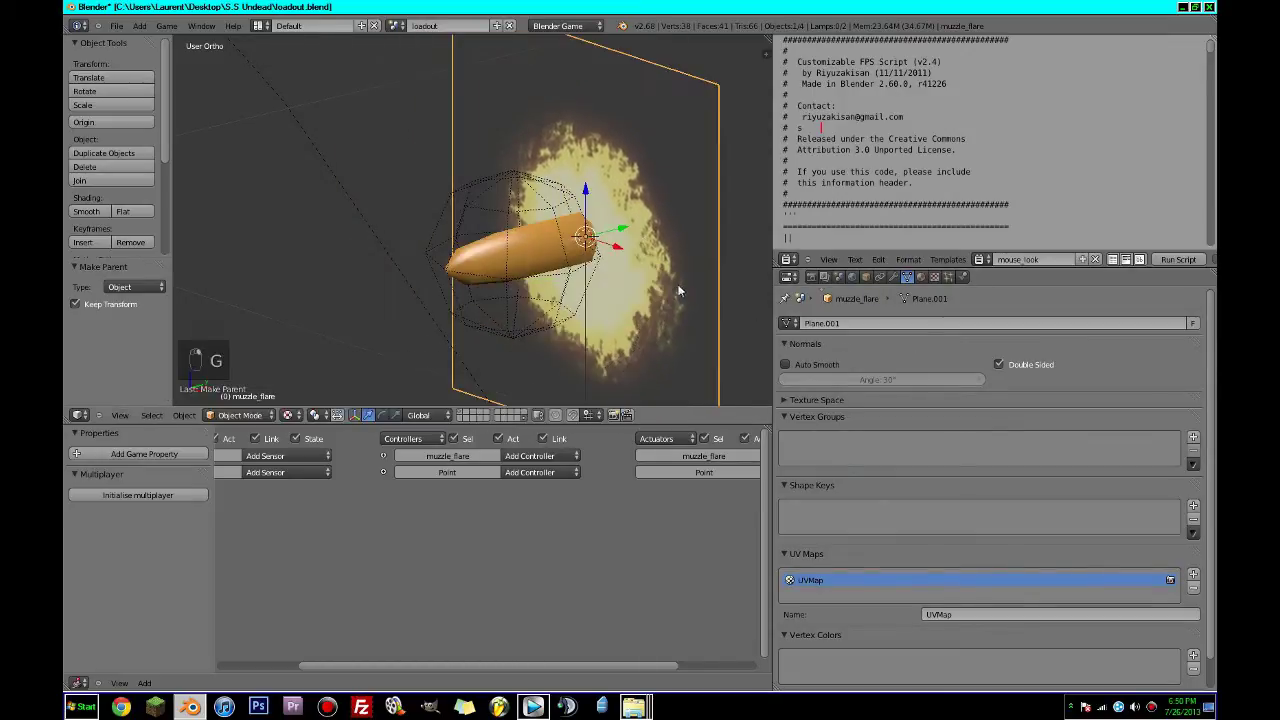
Turn off backface culling in the muzzle_flash material and save the file.
{"action": "left_click", "coordinate": [921, 277]}
{"action": "scroll", "coordinate": [958, 510], "scroll_direction": "down", "scroll_amount": 4}
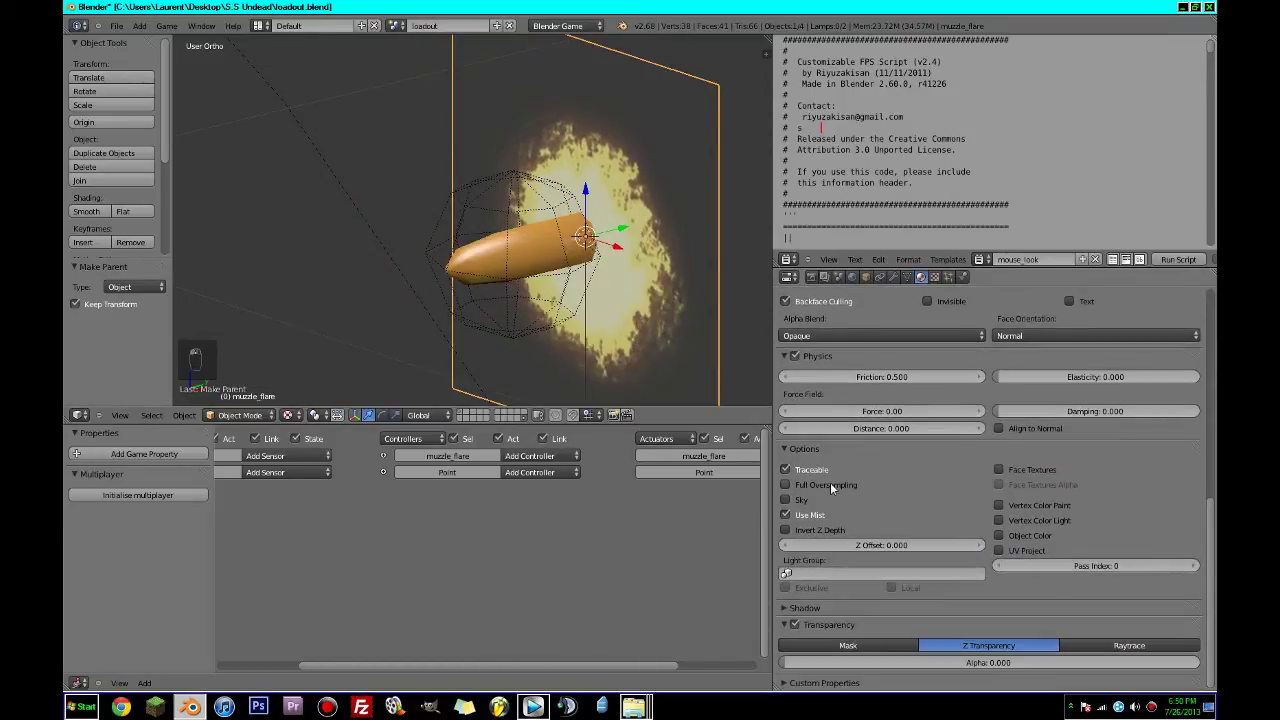
{"action": "scroll", "coordinate": [830, 488], "scroll_direction": "up", "scroll_amount": 3}
{"action": "key", "text": "ctrl+s"}
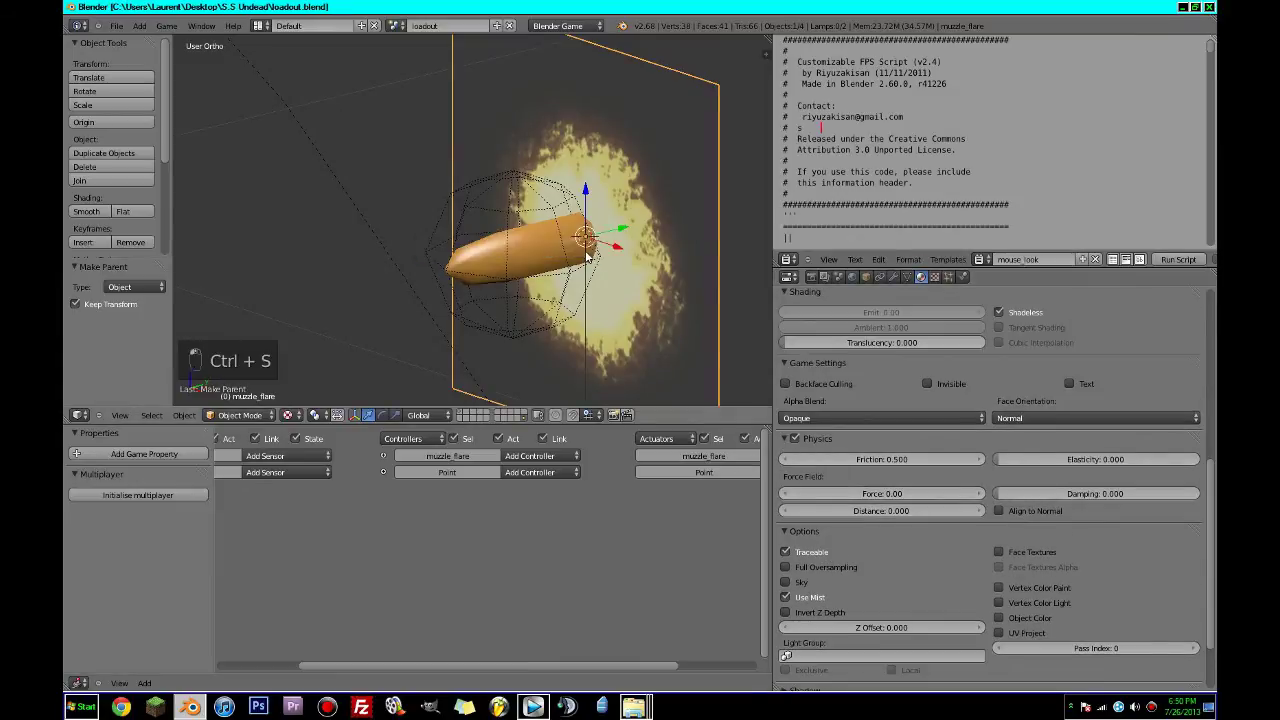
Move the muzzle_flare plane about 0.101 along the Y axis, away from the bullet.
{"action": "scroll", "coordinate": [587, 257], "scroll_direction": "down", "scroll_amount": 4}
{"action": "middle_click_drag", "start_coordinate": [587, 257], "coordinate": [518, 270]}
{"action": "left_click_drag", "start_coordinate": [590, 243], "coordinate": [650, 250]}
{"action": "middle_click_drag", "start_coordinate": [654, 261], "coordinate": [568, 278]}
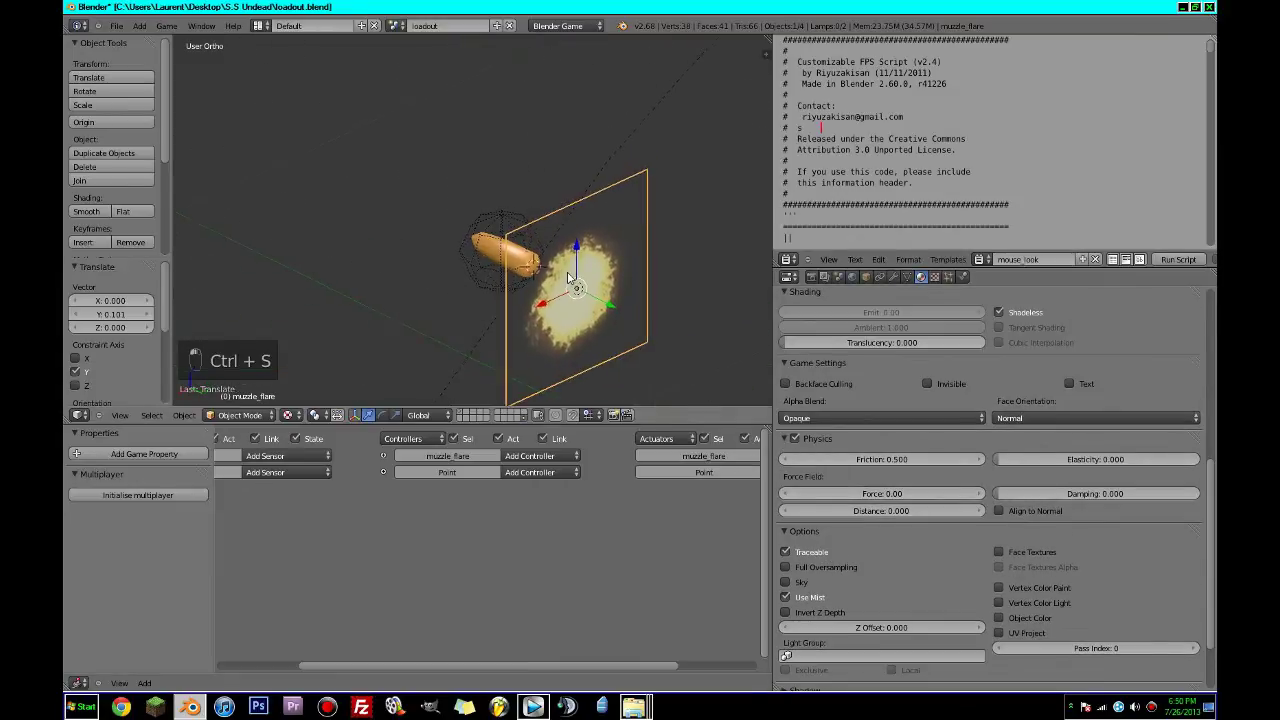
Select bullet_adder and the pistol slide together and connect the left_mouse And controller to the add_bullet and muzzle_flash actuators.
{"action": "left_click", "coordinate": [463, 412]}
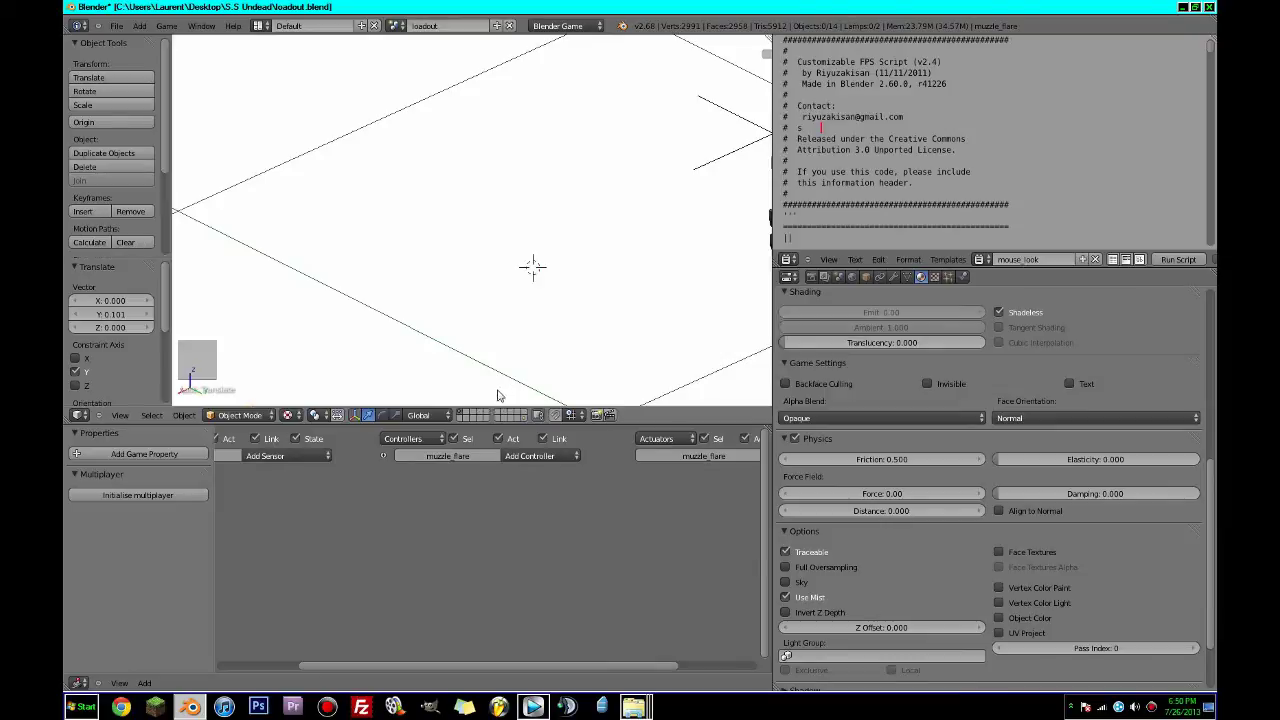
{"action": "scroll", "coordinate": [503, 343], "scroll_direction": "down", "scroll_amount": 8}
{"action": "middle_click_drag", "start_coordinate": [503, 341], "coordinate": [640, 334]}
{"action": "scroll", "coordinate": [477, 286], "scroll_direction": "up", "scroll_amount": 5}
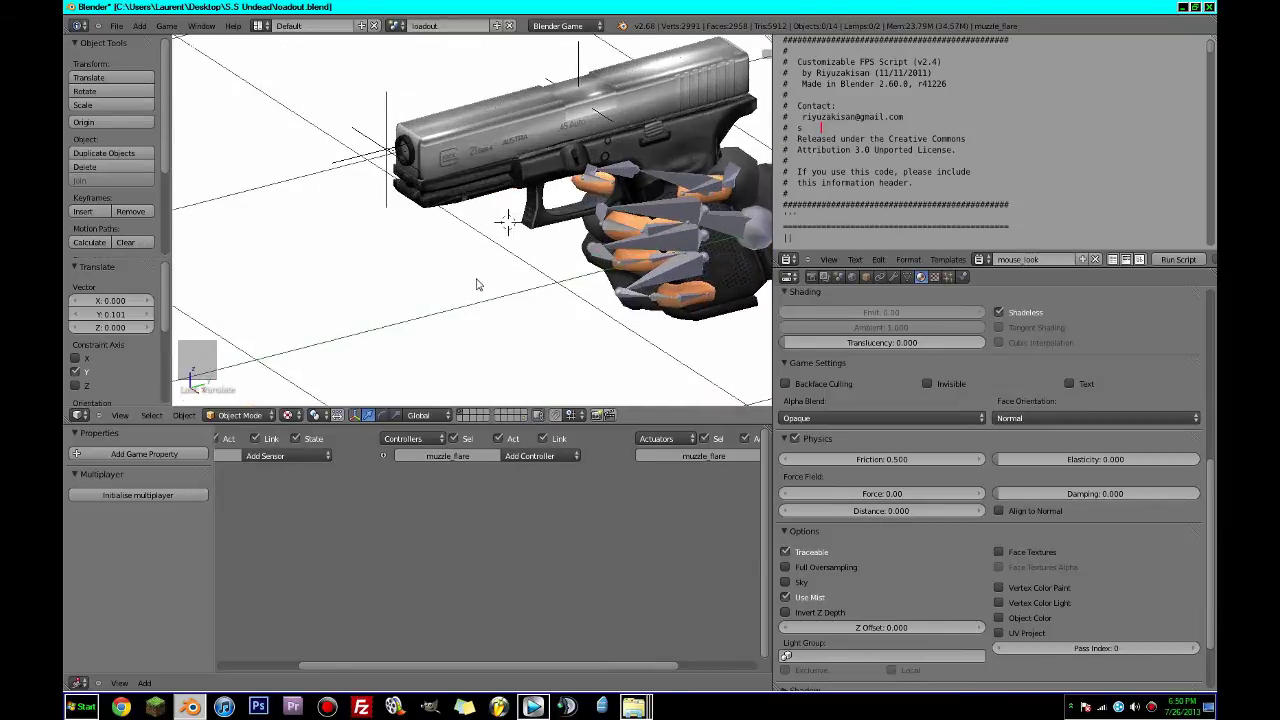
{"action": "middle_click_drag", "start_coordinate": [477, 286], "coordinate": [489, 324], "text": "shift"}
{"action": "scroll", "coordinate": [489, 324], "scroll_direction": "up", "scroll_amount": 4}
{"action": "right_click", "coordinate": [409, 206]}
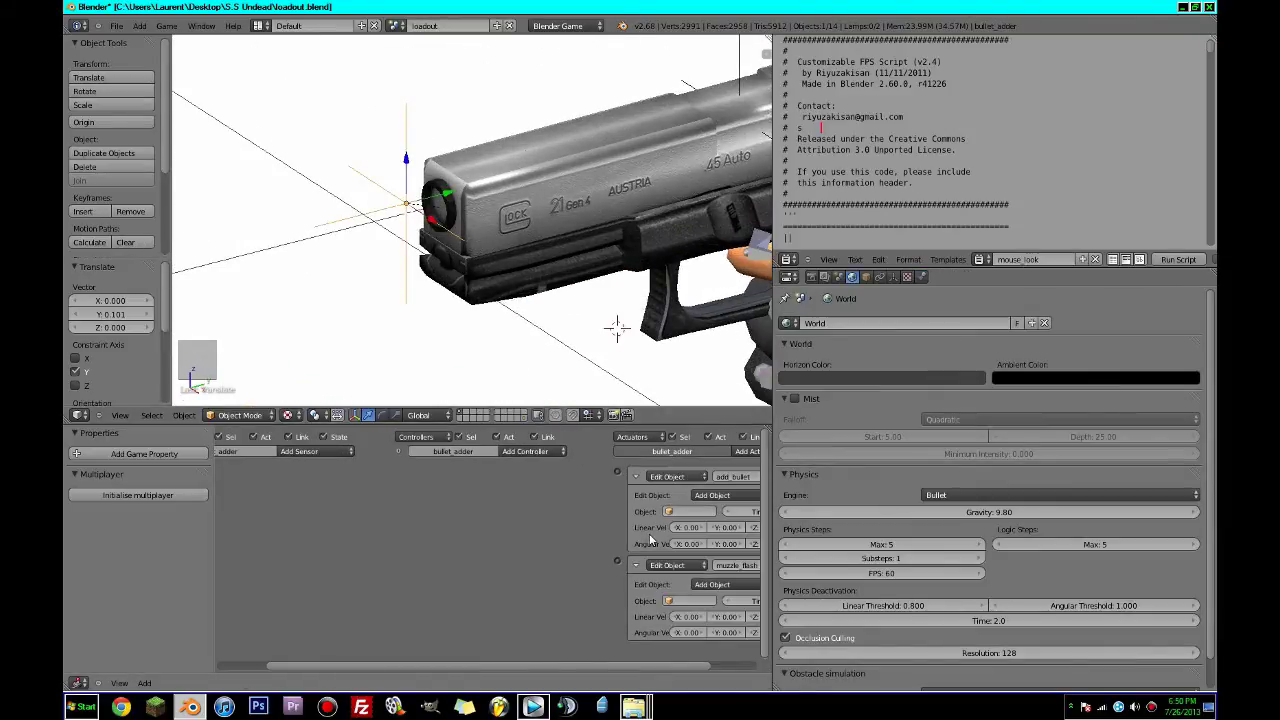
{"action": "right_click", "coordinate": [536, 209]}
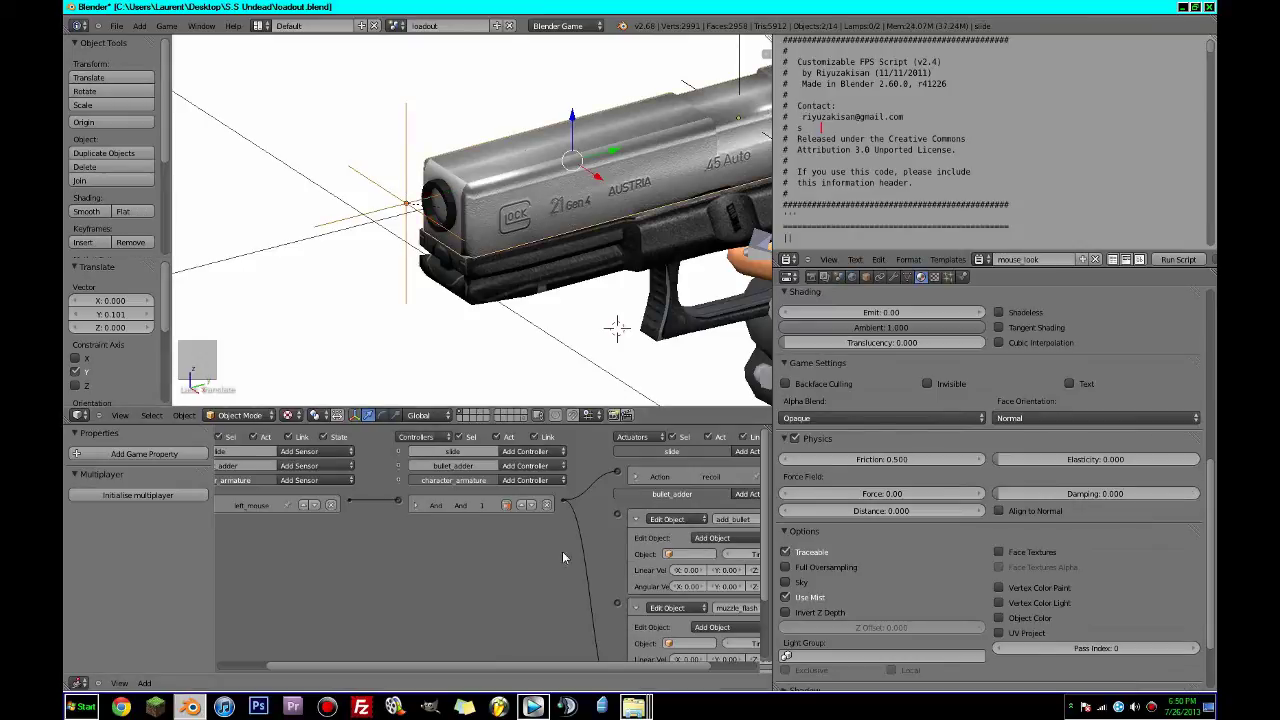
{"action": "middle_click_drag", "start_coordinate": [562, 551], "coordinate": [456, 536]}
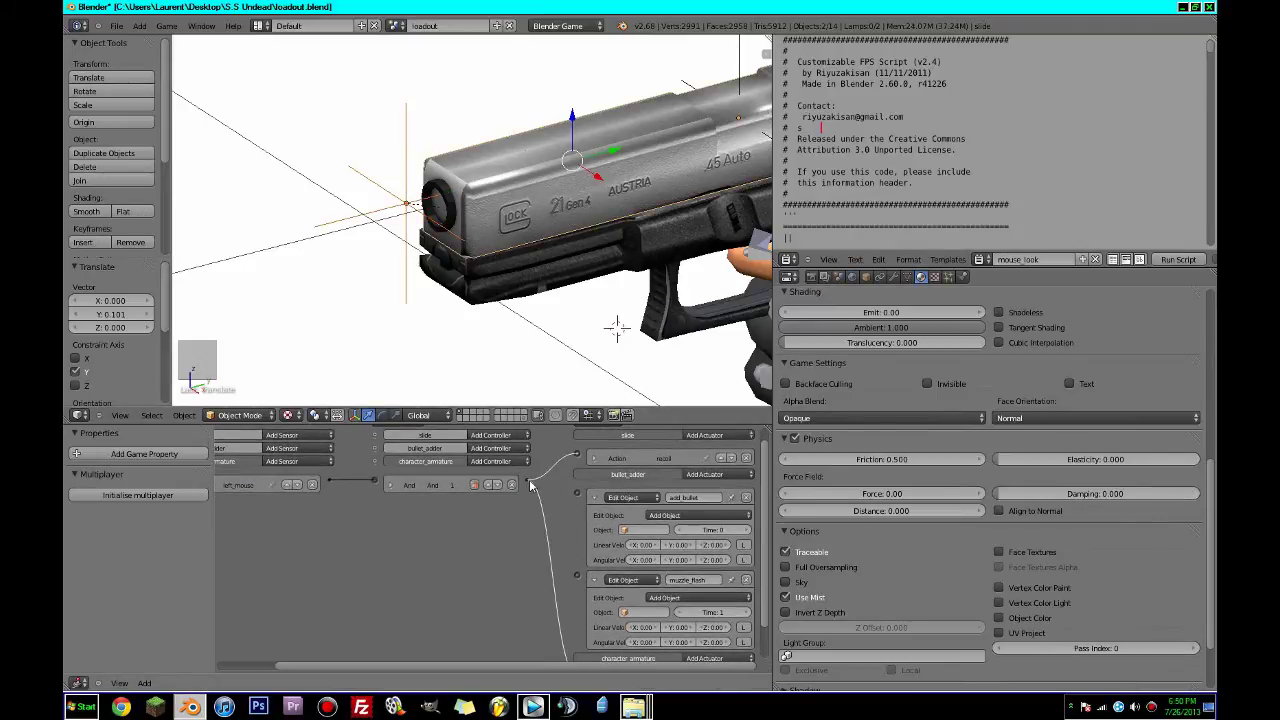
{"action": "left_click_drag", "start_coordinate": [530, 485], "coordinate": [585, 572]}
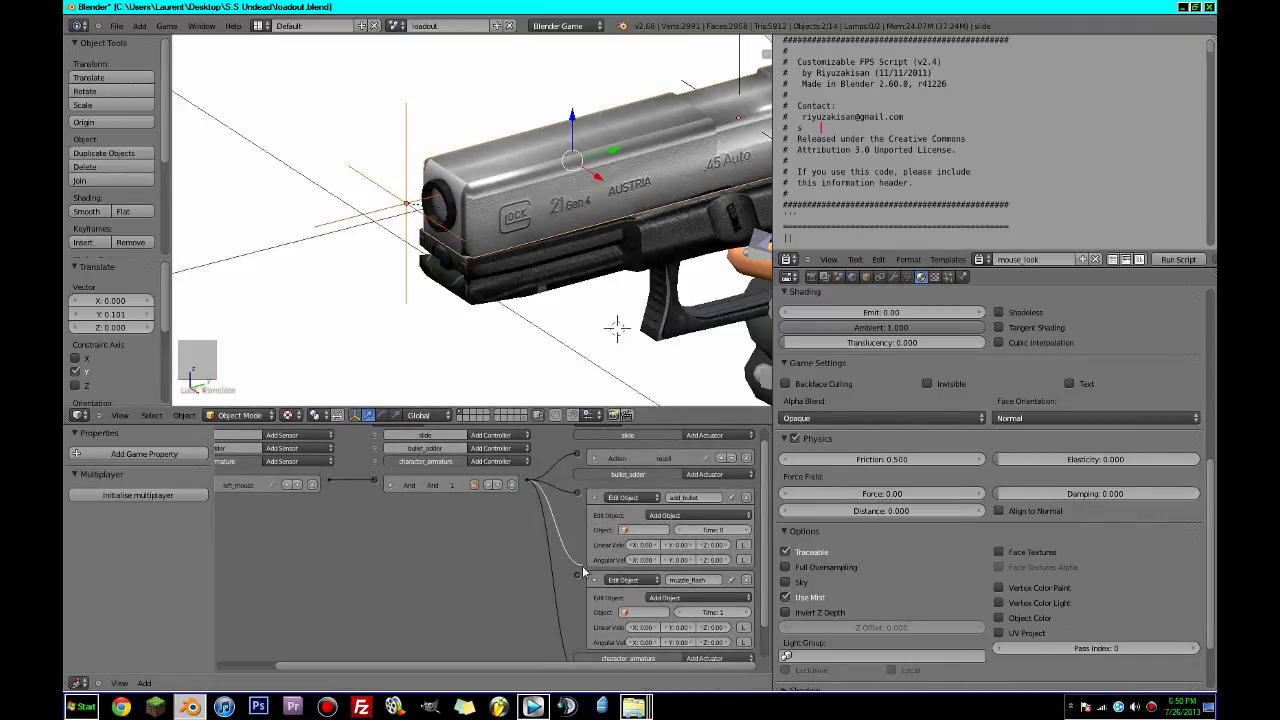
Set muzzle_flare as the object added by the muzzle_flash actuator, collapse that actuator and save the file.
{"action": "left_click", "coordinate": [657, 612]}
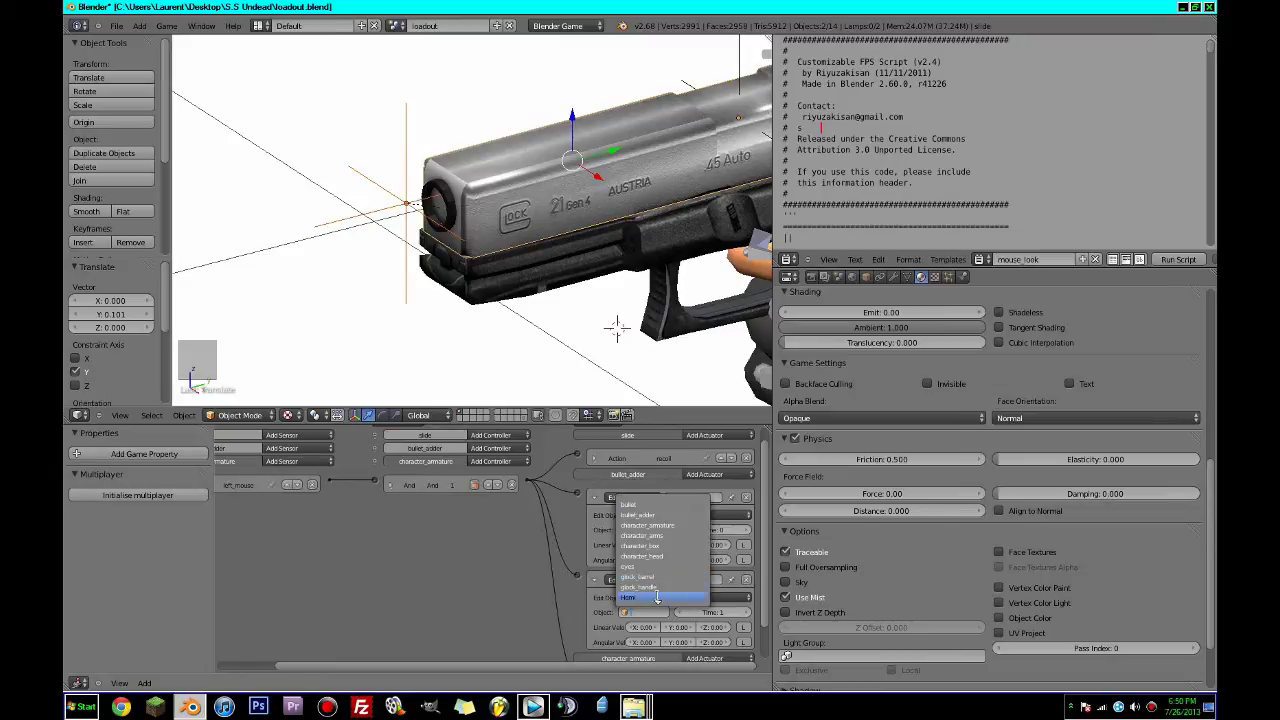
{"action": "type", "text": "m"}
{"action": "left_click", "coordinate": [649, 558]}
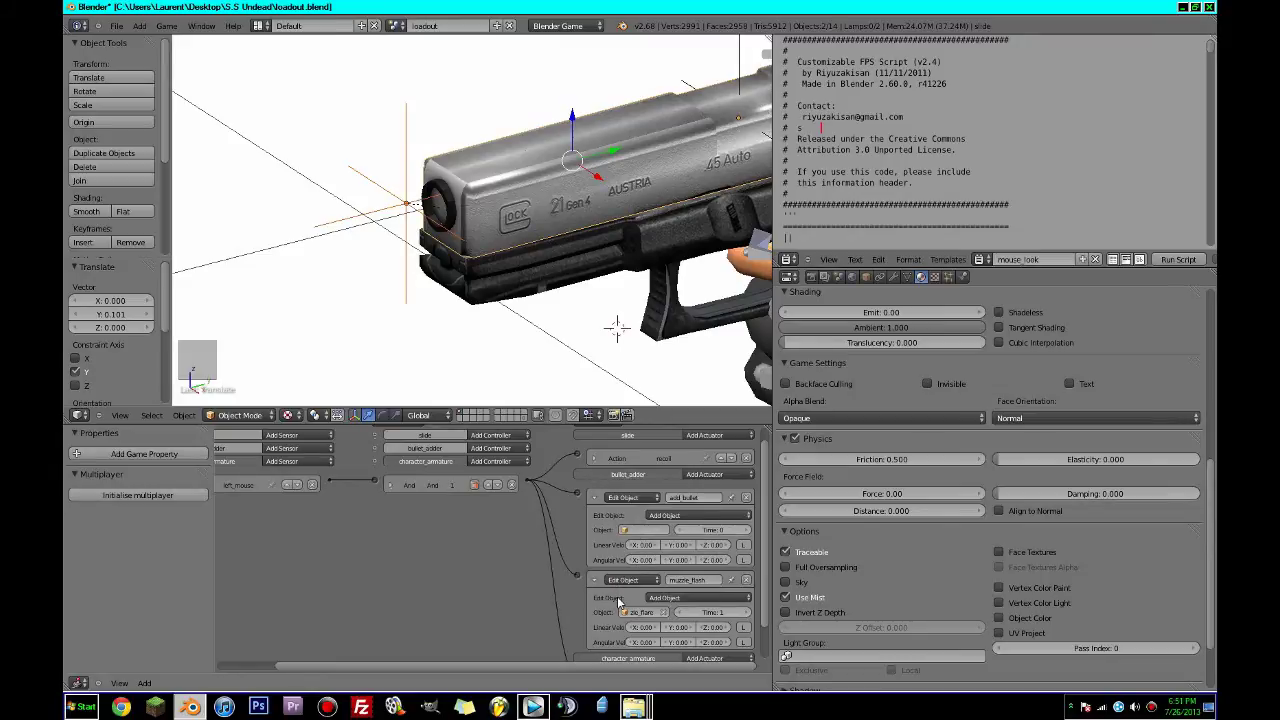
{"action": "left_click", "coordinate": [595, 580]}
{"action": "left_click", "coordinate": [600, 322]}
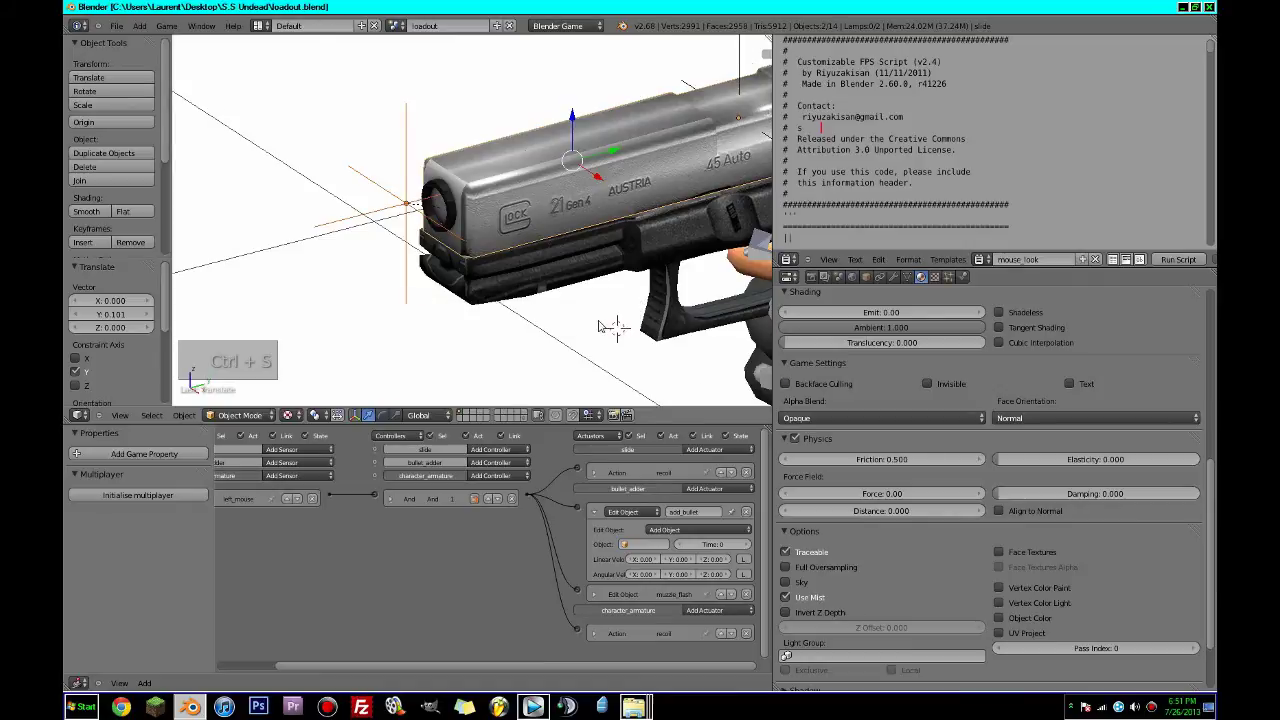
Run the game from the camera view to test the muzzle flash when firing.
{"action": "key", "text": "KP_0"}
{"action": "key", "text": "p"}
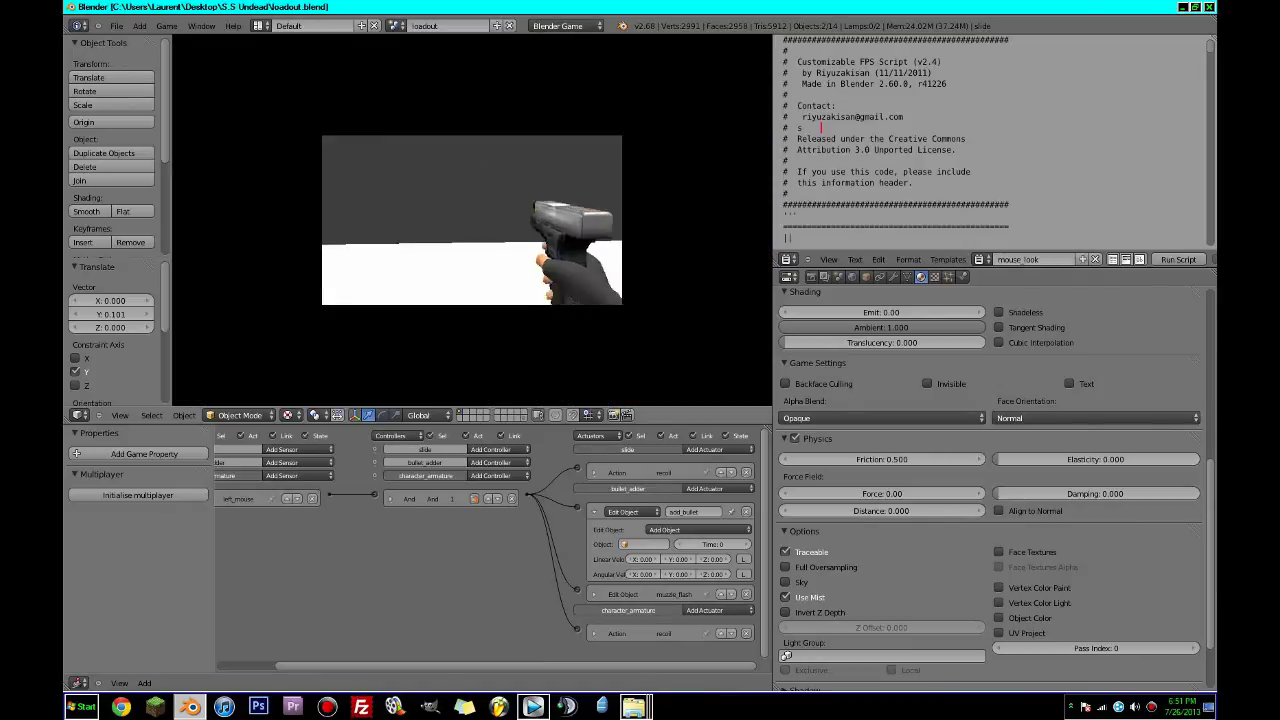
{"action": "key", "text": "Escape"}
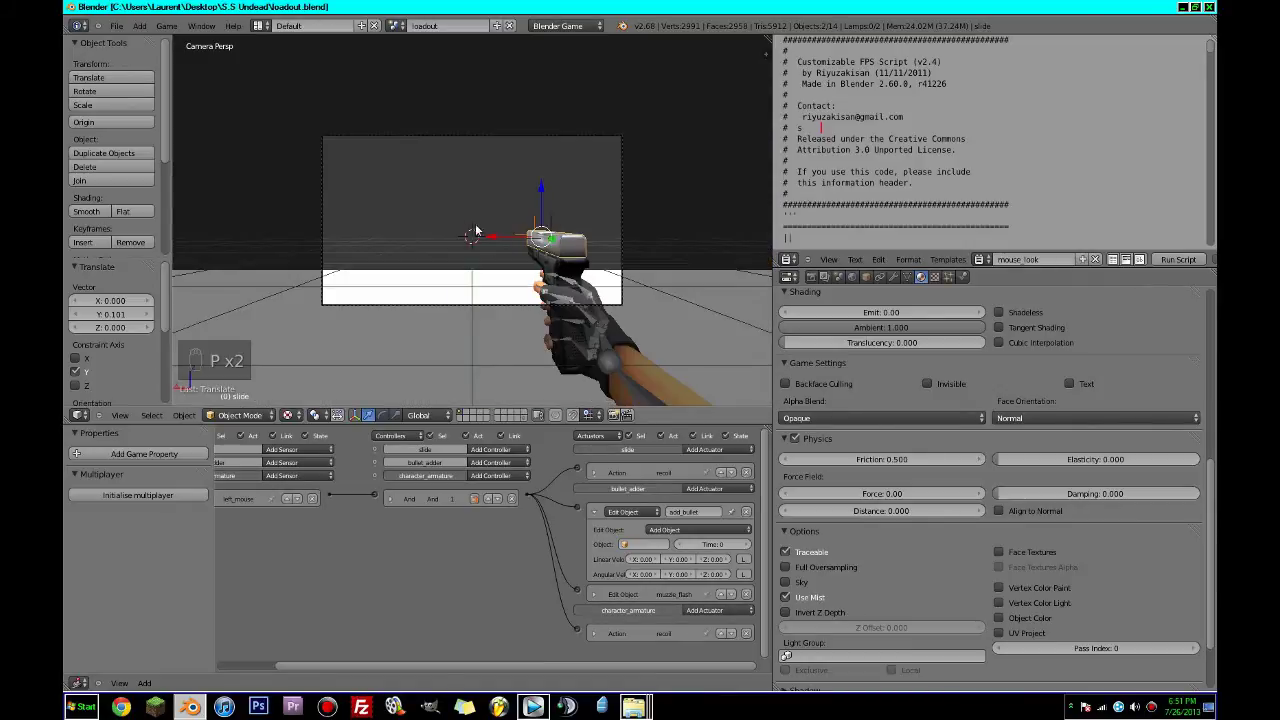
Rotate the muzzle_flare plane's mesh 90 degrees about the X axis in Edit Mode.
{"action": "left_click", "coordinate": [513, 414]}
{"action": "right_click", "coordinate": [472, 248]}
{"action": "scroll", "coordinate": [476, 246], "scroll_direction": "up", "scroll_amount": 2}
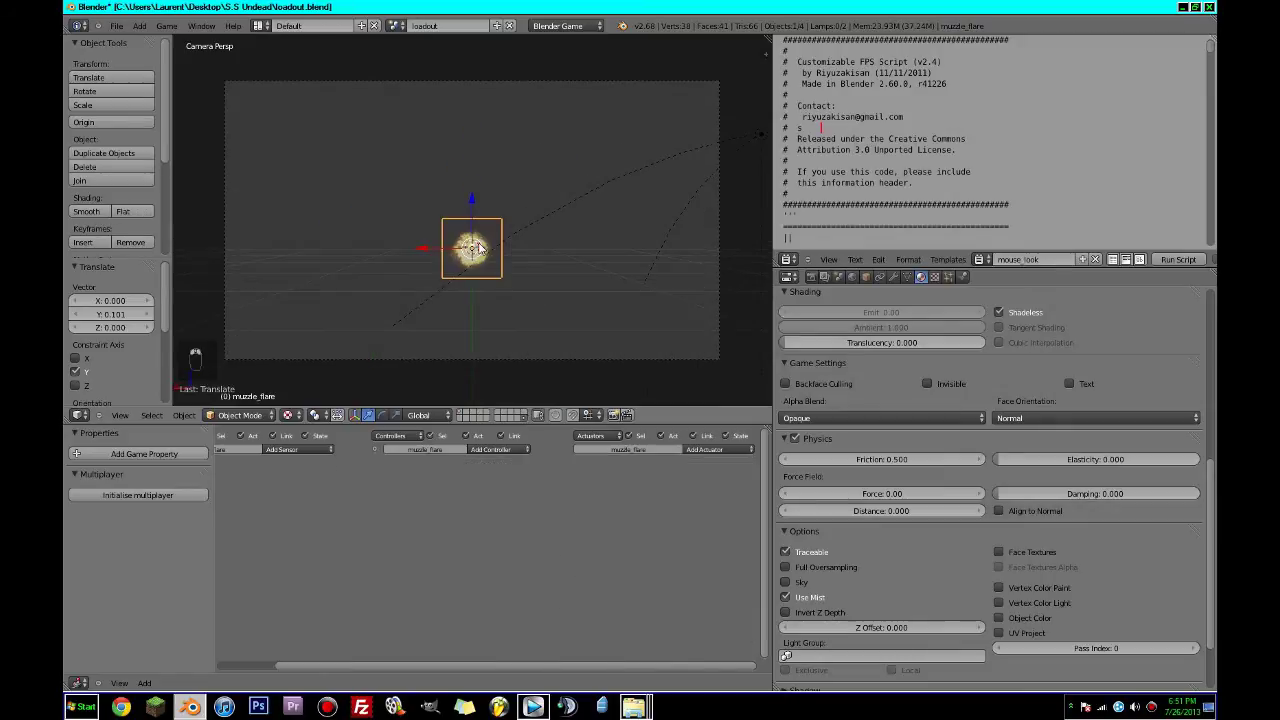
{"action": "key", "text": "Tab"}
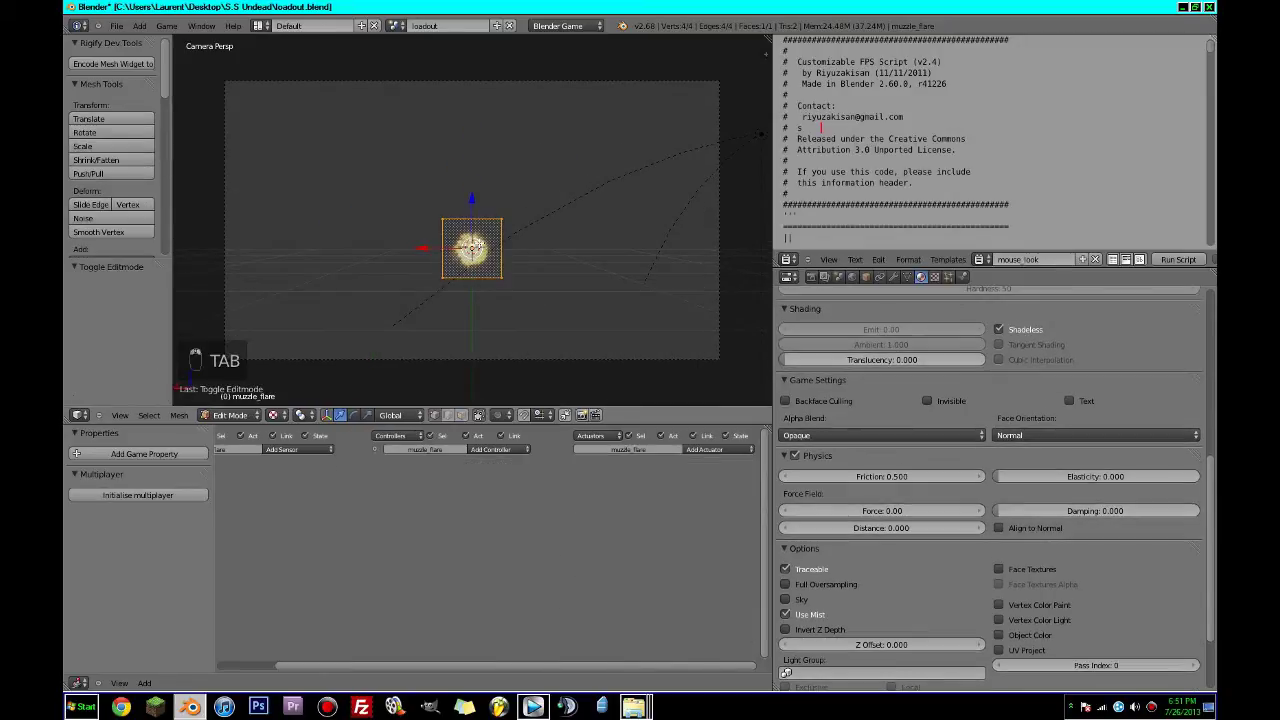
{"action": "type", "text": "rx90"}
{"action": "key", "text": "Return"}
{"action": "key", "text": "Tab"}
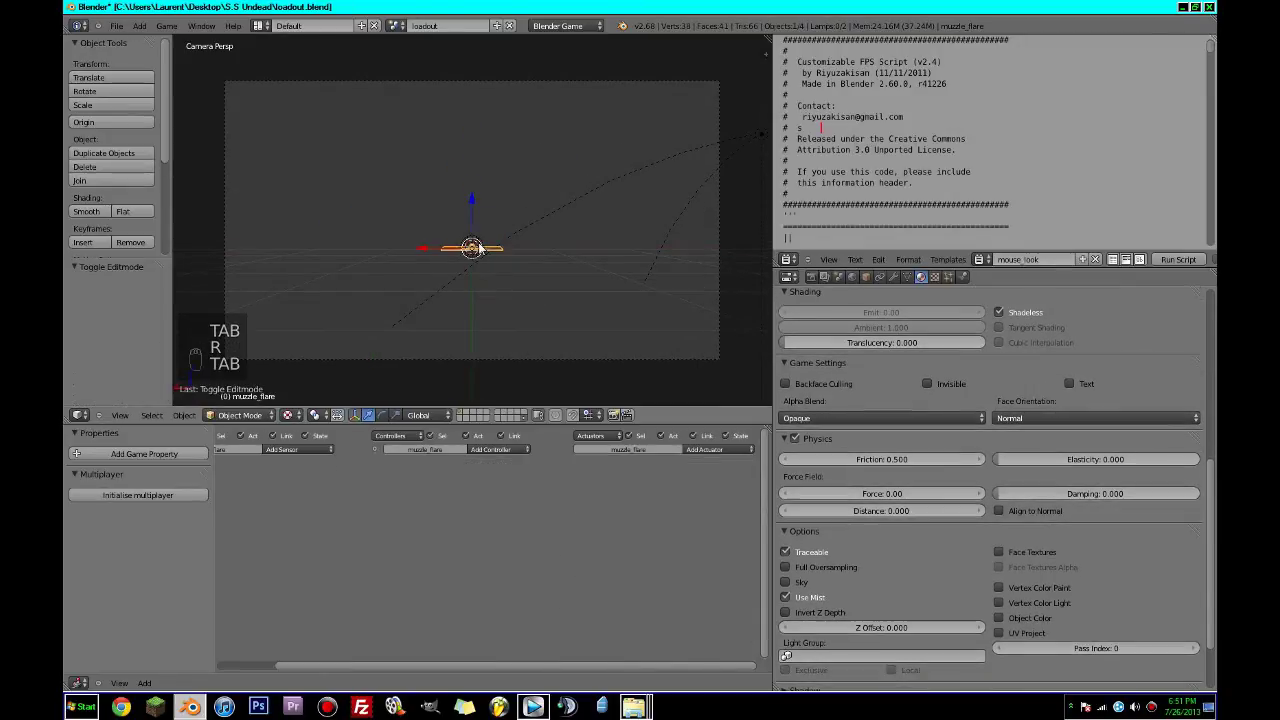
Return to the pistol's layer and play the game to check the rotated muzzle flare.
{"action": "left_click", "coordinate": [465, 414]}
{"action": "key", "text": "p"}
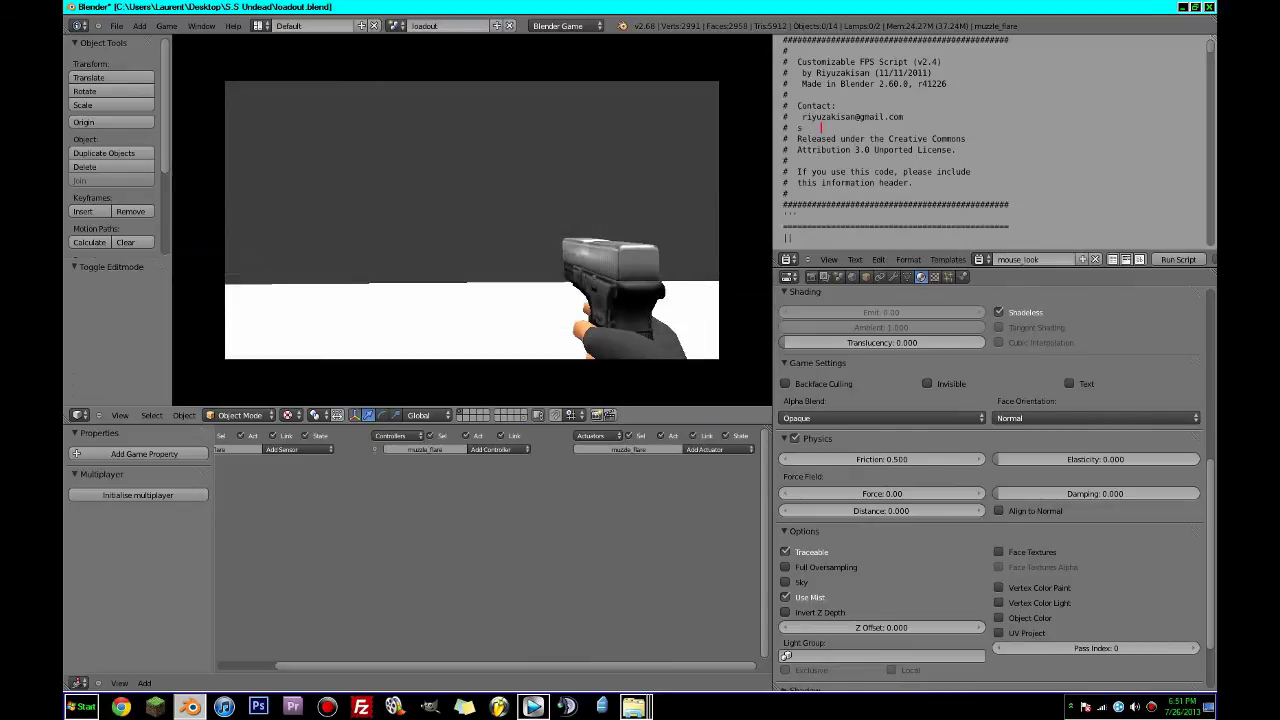
{"action": "key", "text": "Escape"}
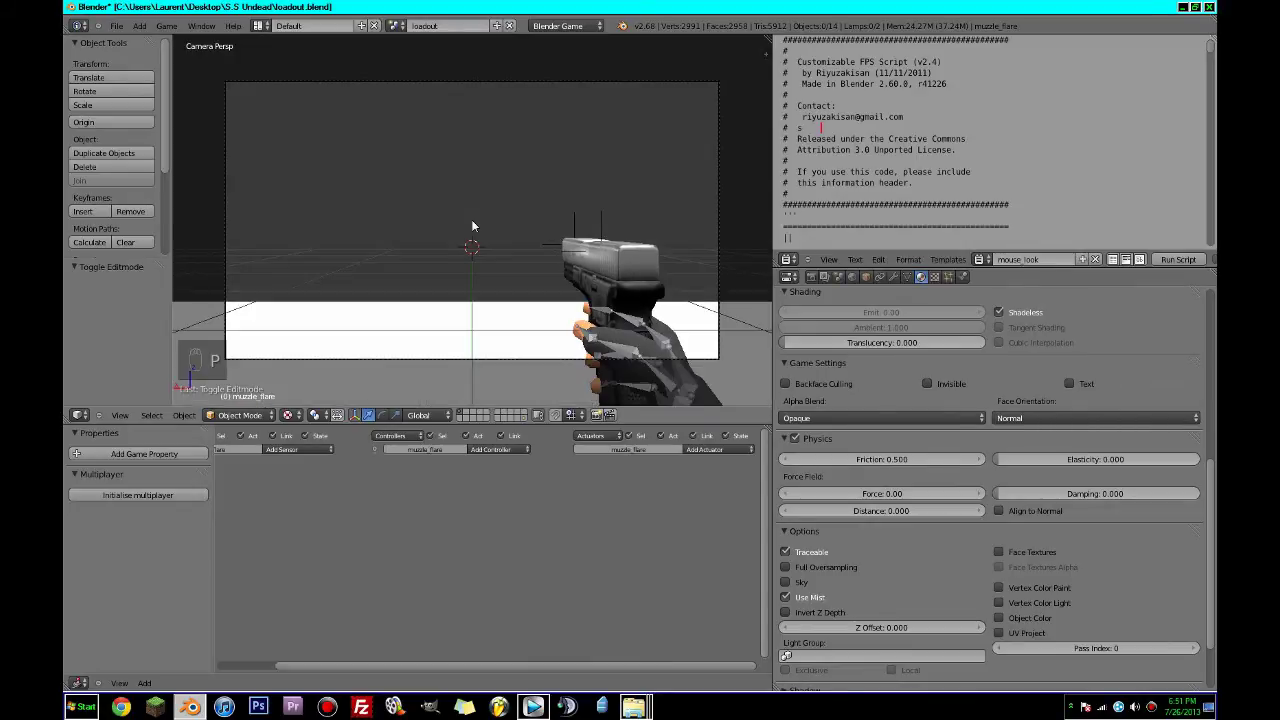
Scale the muzzle_flare mesh up about 3.1 times in Edit Mode and rotate it upright about the global X axis.
{"action": "left_click", "coordinate": [522, 417]}
{"action": "key", "text": "Tab"}
{"action": "key", "text": "s"}
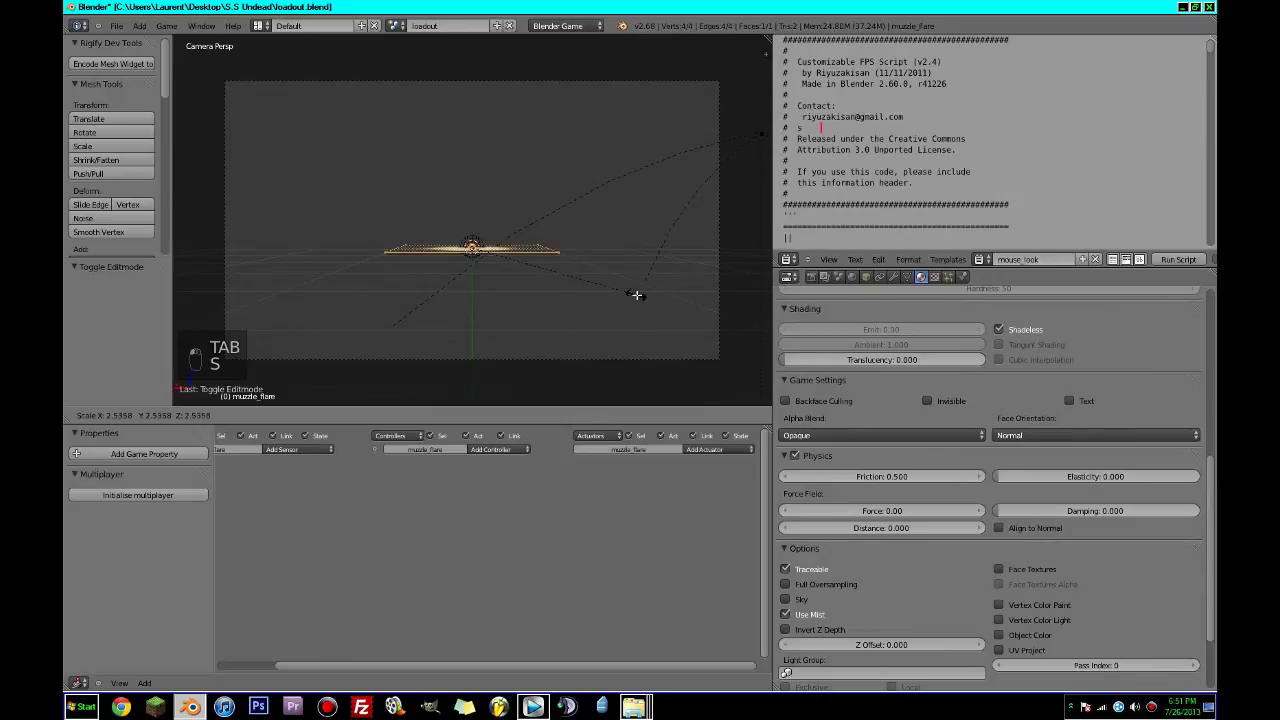
{"action": "left_click", "coordinate": [668, 298]}
{"action": "key", "text": "r"}
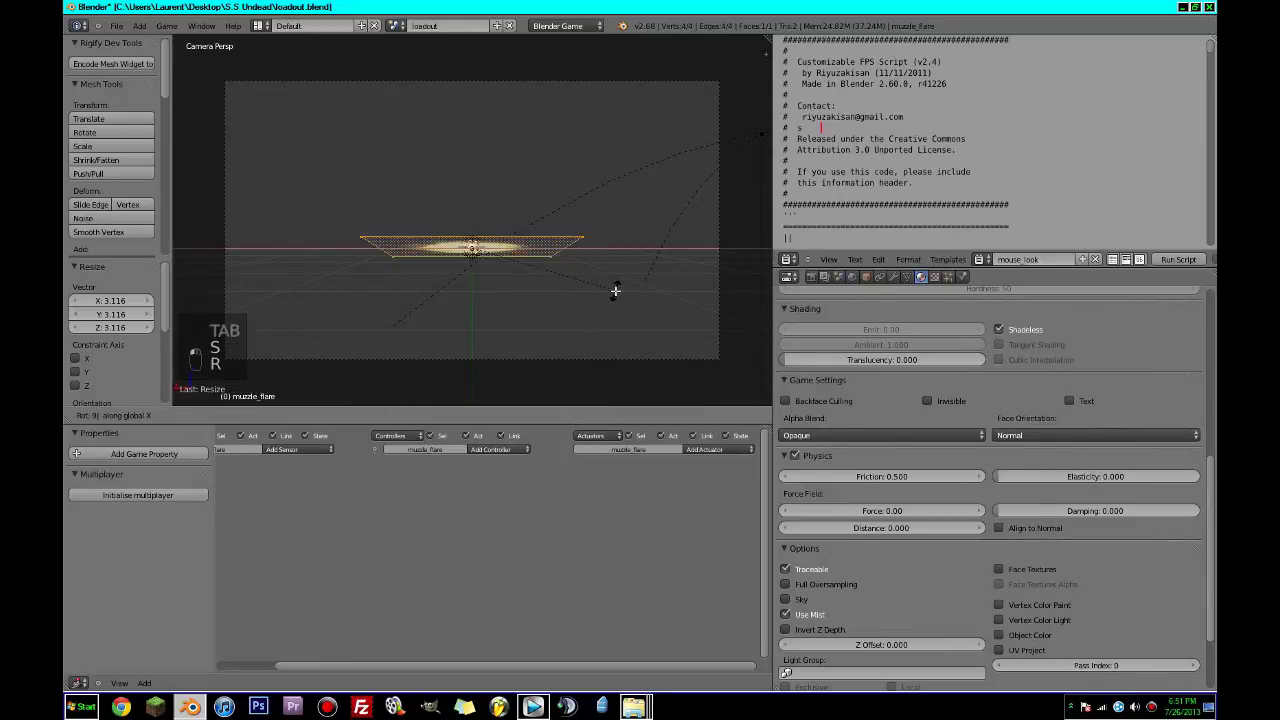
{"action": "key", "text": "Tab"}
{"action": "left_click", "coordinate": [460, 418]}
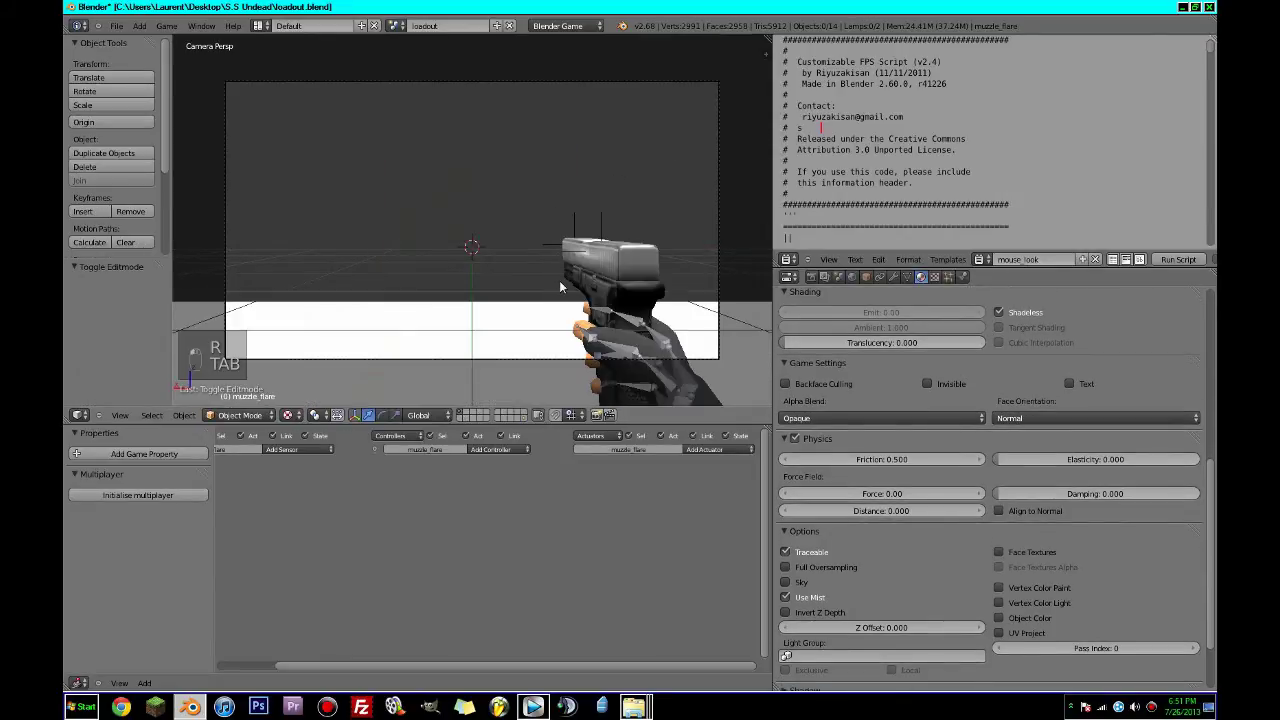
Play the game to test the enlarged muzzle flare and save the file.
{"action": "key", "text": "p"}
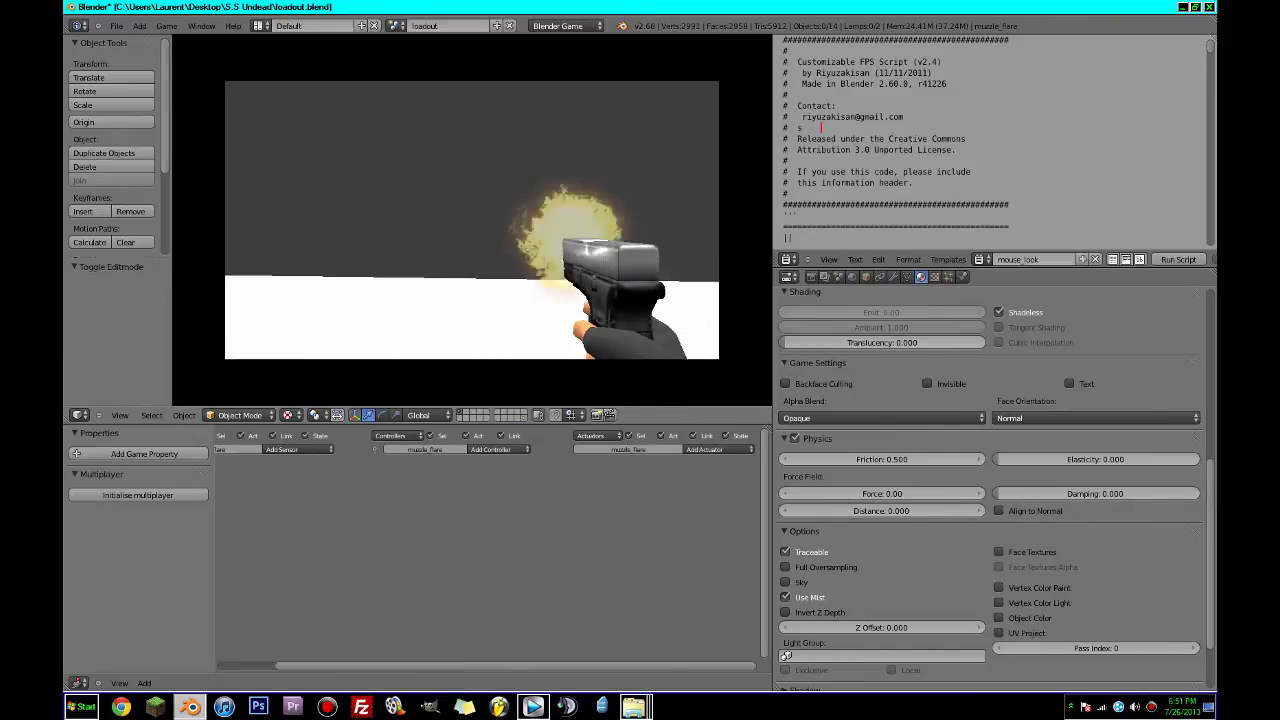
{"action": "key", "text": "Escape"}
{"action": "key", "text": "ctrl+s"}
{"action": "left_click", "coordinate": [471, 224]}
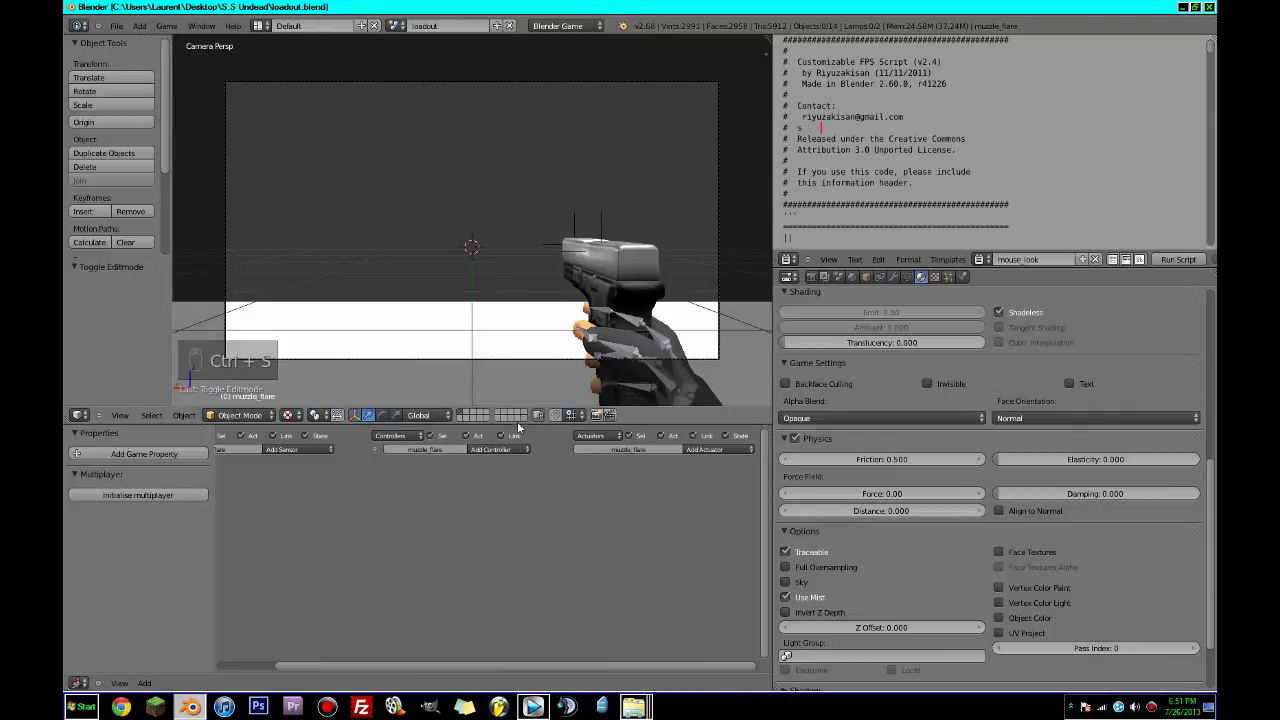
Select the bullet on its hidden layer and add an Always sensor to it.
{"action": "left_click", "coordinate": [524, 419]}
{"action": "middle_click_drag", "start_coordinate": [500, 284], "coordinate": [410, 292]}
{"action": "scroll", "coordinate": [410, 292], "scroll_direction": "up", "scroll_amount": 3}
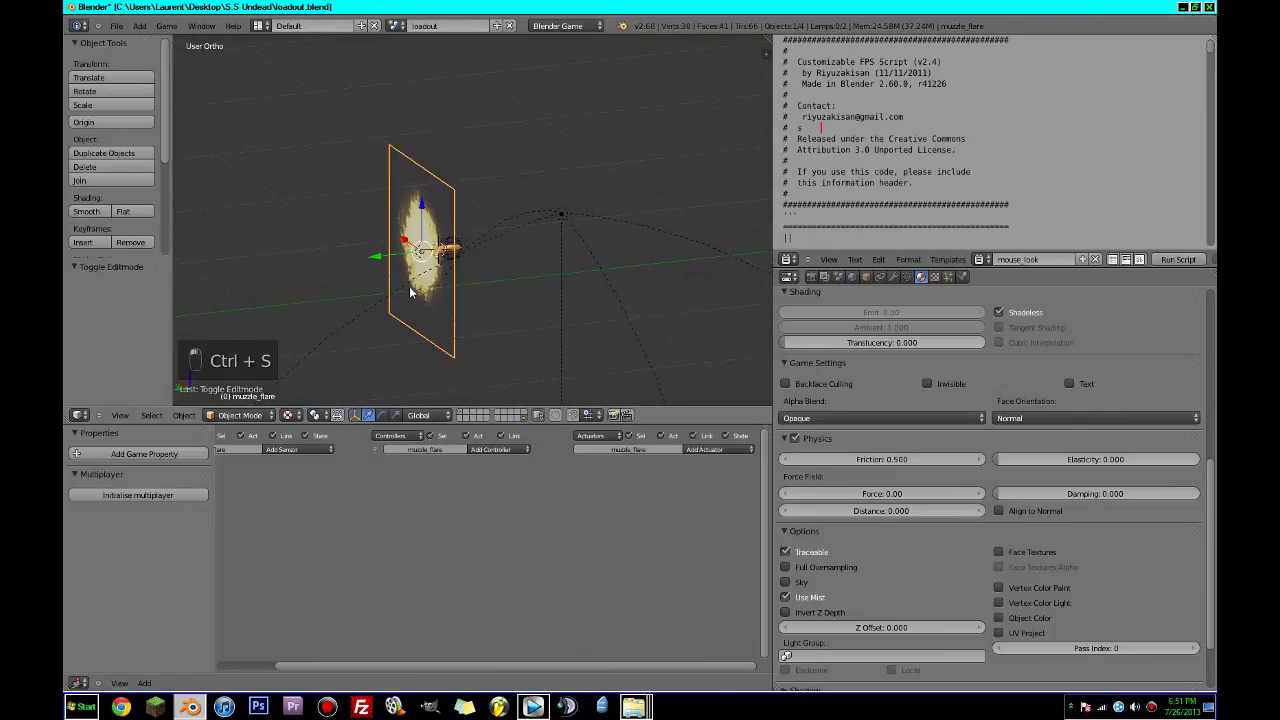
{"action": "right_click", "coordinate": [450, 252]}
{"action": "left_click", "coordinate": [300, 449]}
{"action": "left_click", "coordinate": [303, 466]}
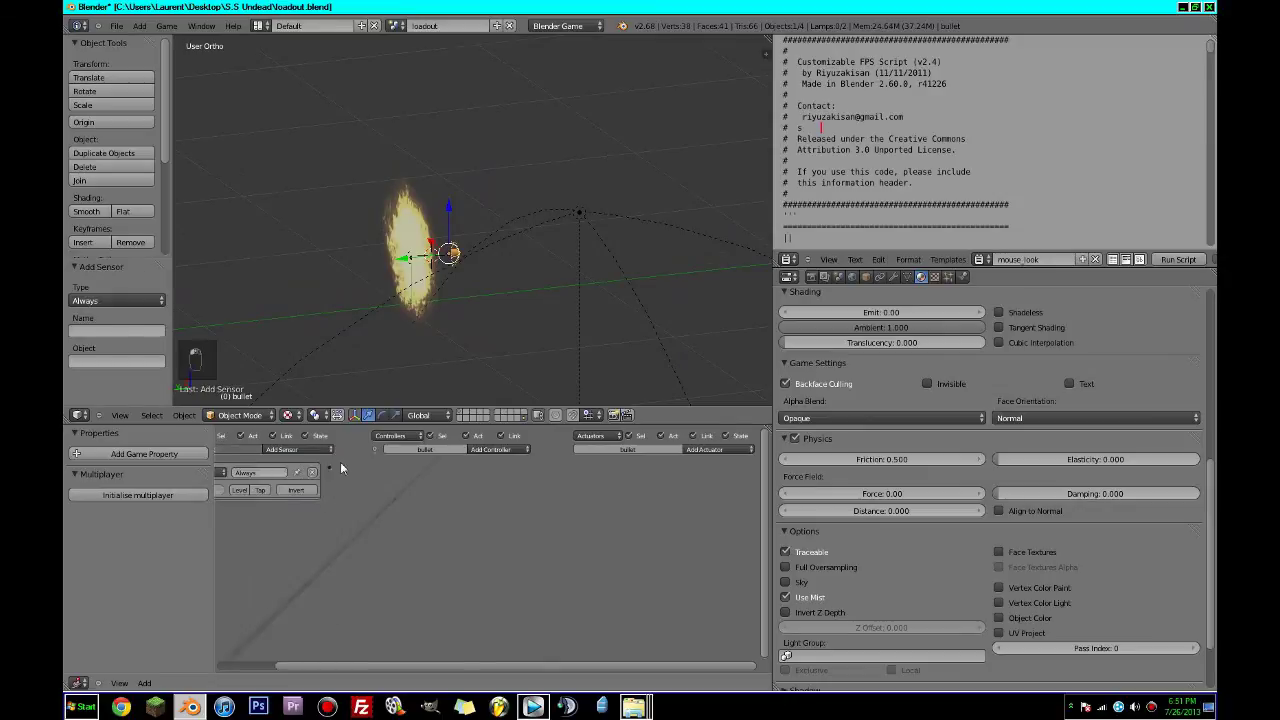
Add a Motion actuator to the bullet and connect the Always sensor to it through an And controller.
{"action": "middle_click_drag", "start_coordinate": [379, 484], "coordinate": [436, 484]}
{"action": "middle_click_drag", "start_coordinate": [709, 456], "coordinate": [651, 456]}
{"action": "left_click", "coordinate": [712, 449]}
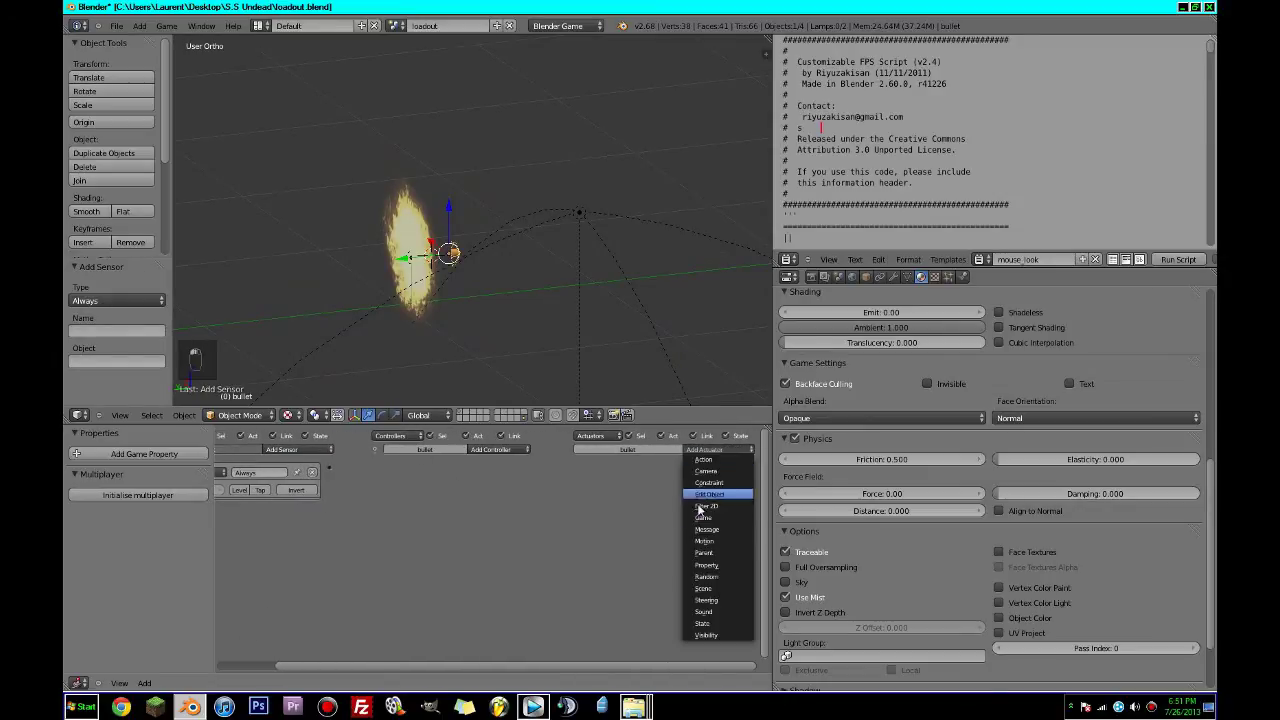
{"action": "left_click", "coordinate": [705, 540]}
{"action": "middle_click_drag", "start_coordinate": [429, 508], "coordinate": [494, 508]}
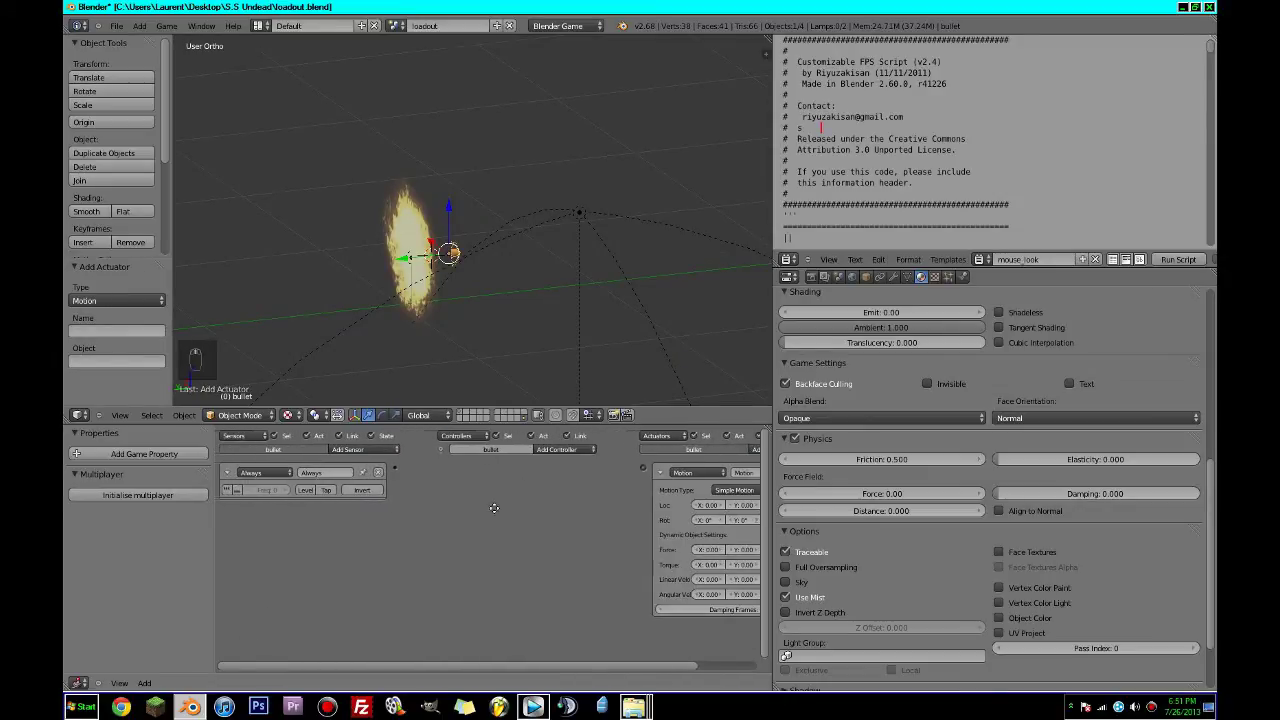
{"action": "left_click", "coordinate": [227, 473]}
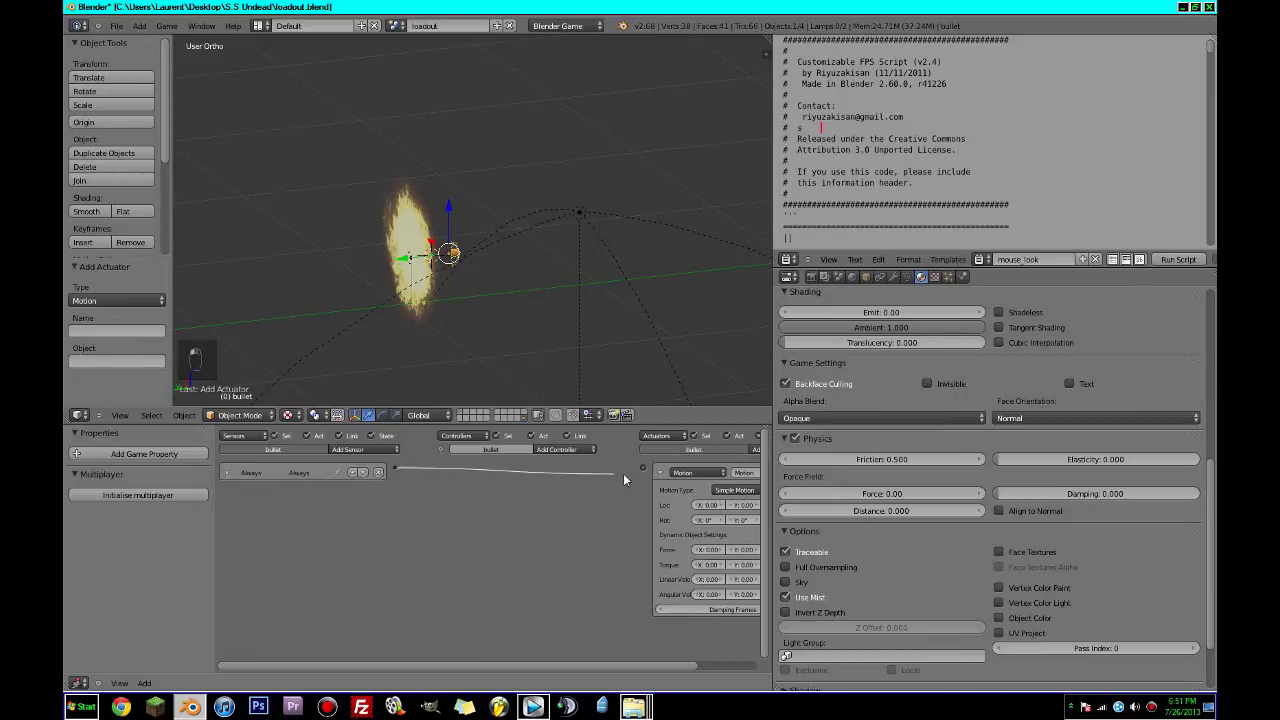
{"action": "left_click_drag", "start_coordinate": [624, 477], "coordinate": [644, 467]}
{"action": "middle_click_drag", "start_coordinate": [610, 510], "coordinate": [544, 510]}
Set the bullet's Y linear velocity to -200 in the Motion actuator and play the game to test it.
{"action": "middle_click_drag", "start_coordinate": [470, 255], "coordinate": [566, 270]}
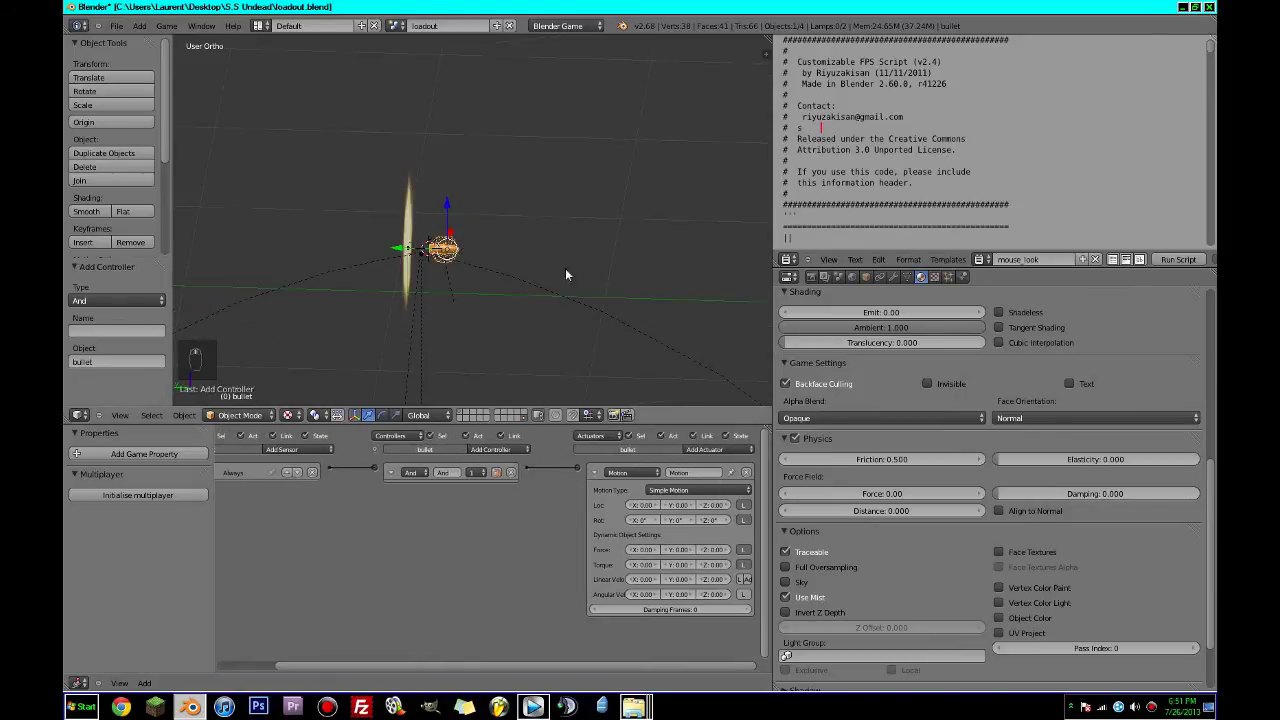
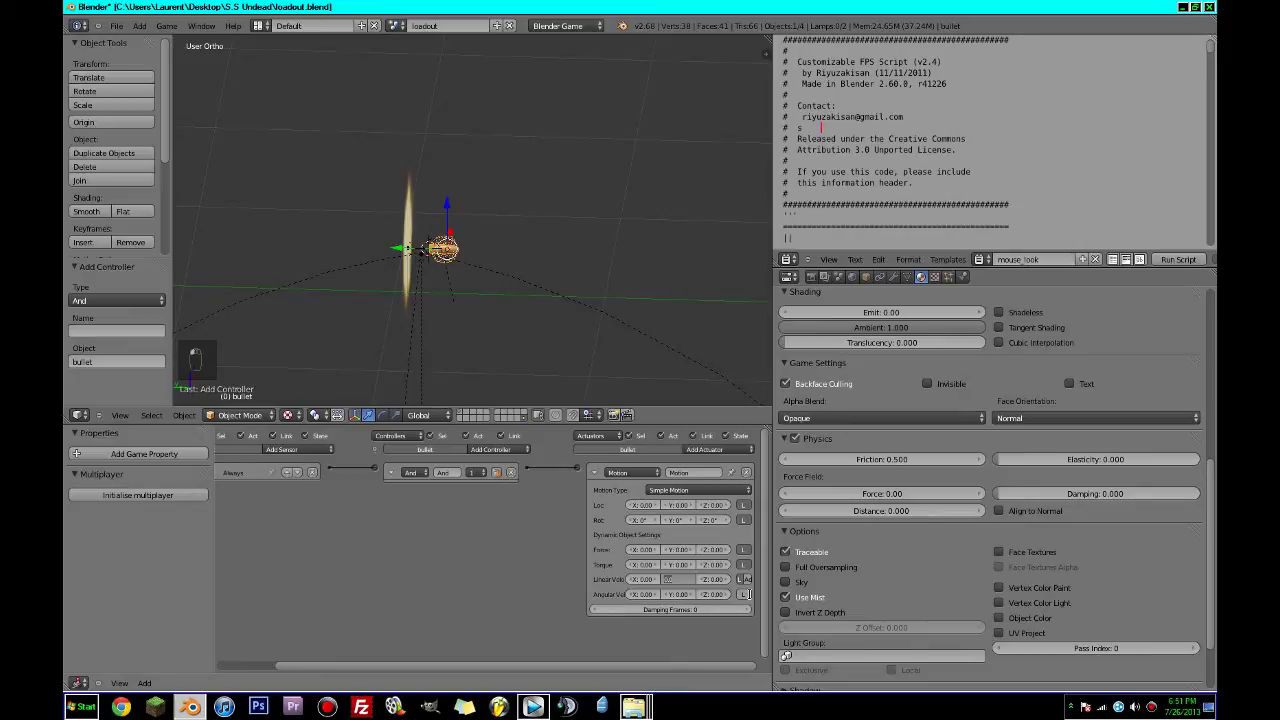
{"action": "type", "text": "0 Un"}
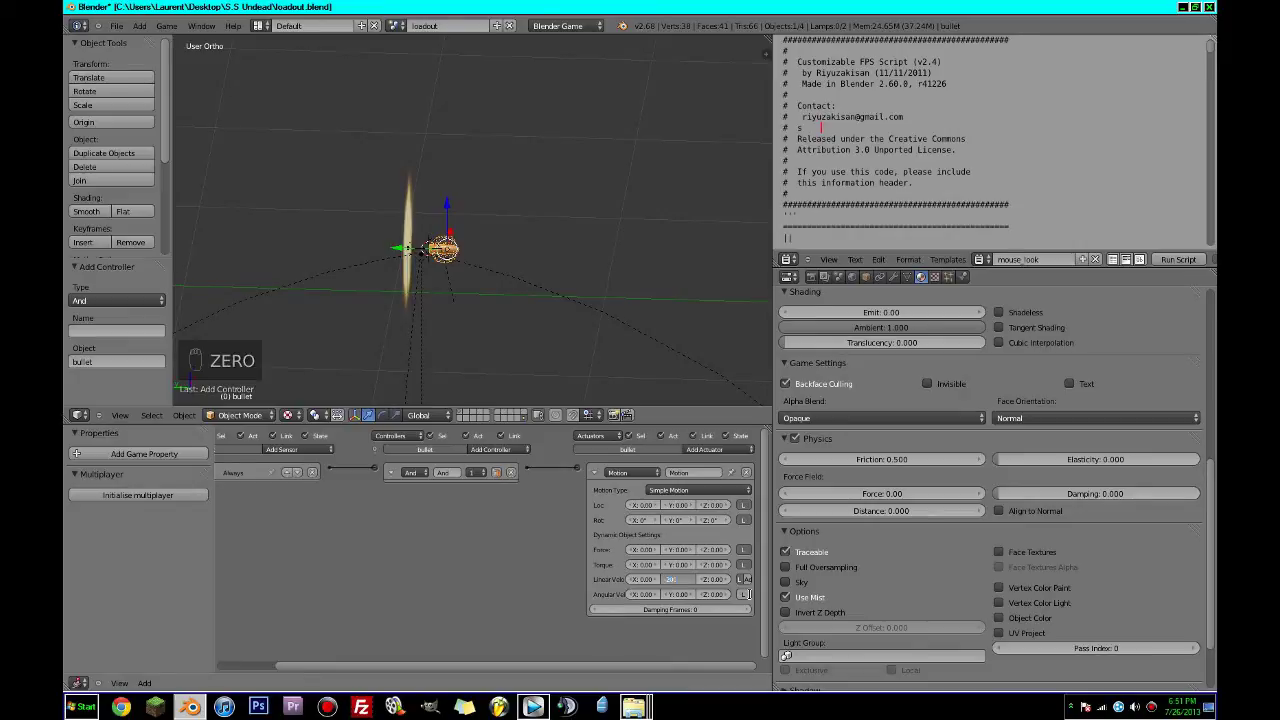
{"action": "type", "text": "p"}
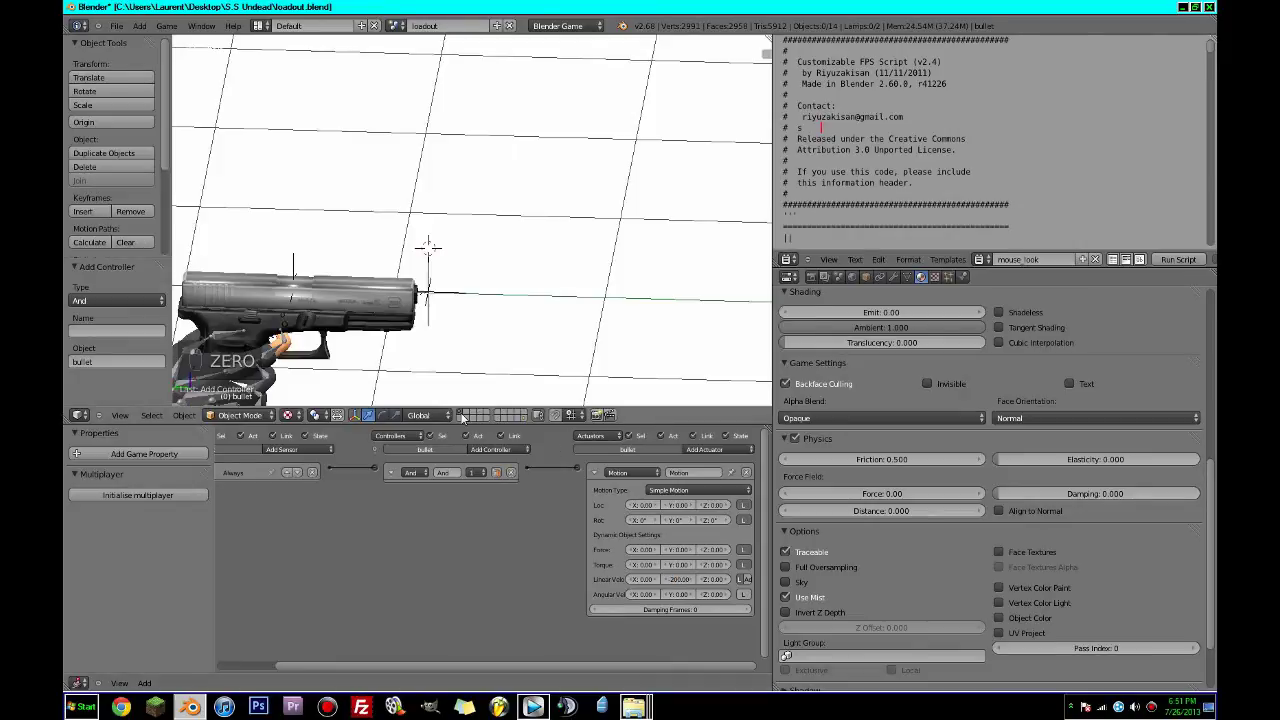
{"action": "key", "text": "Escape"}
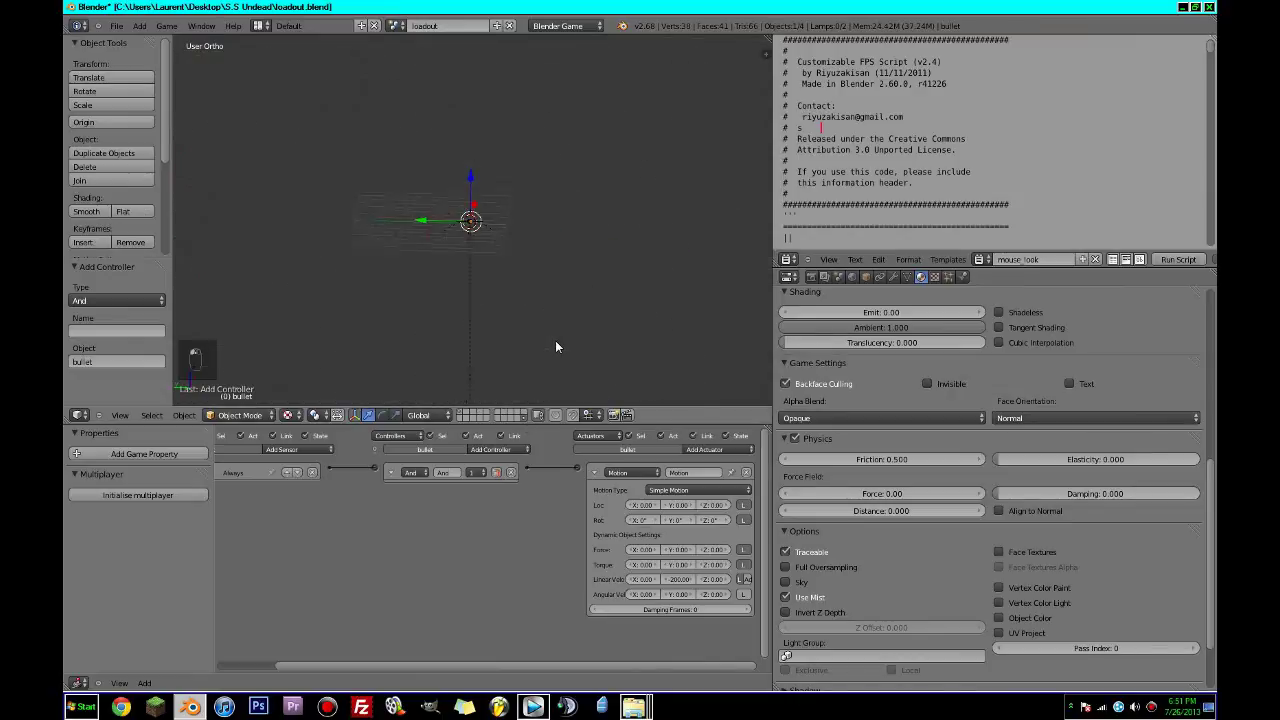
{"action": "key", "text": "p"}
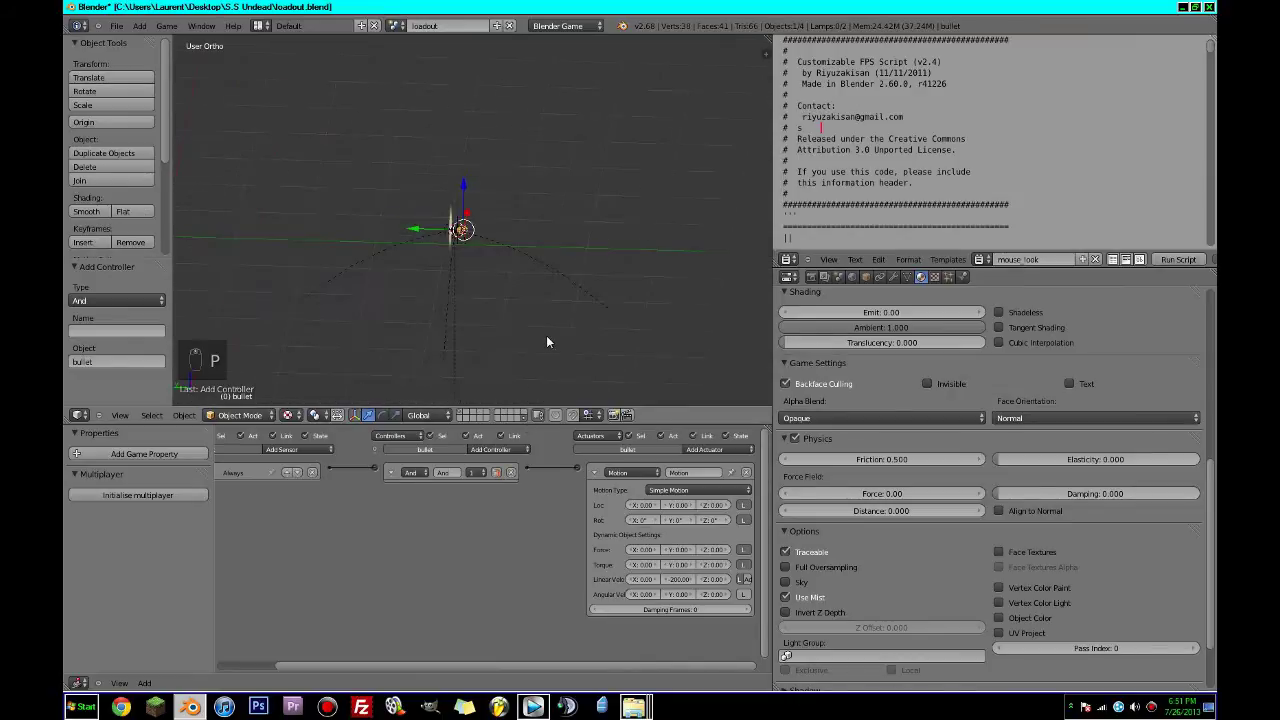
{"action": "key", "text": "Escape"}
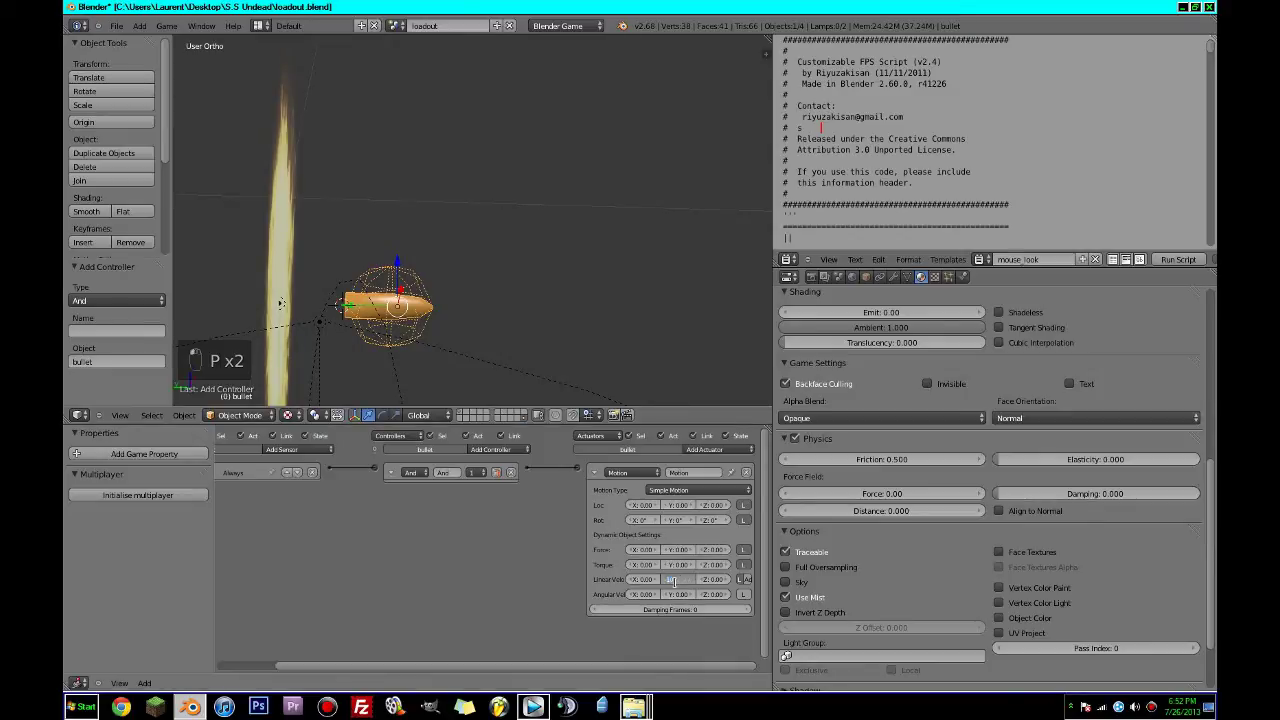
Test-play the bullet with a Y linear velocity of -10 and set the velocity to -100.
{"action": "key", "text": "p"}
{"action": "key", "text": "Escape"}
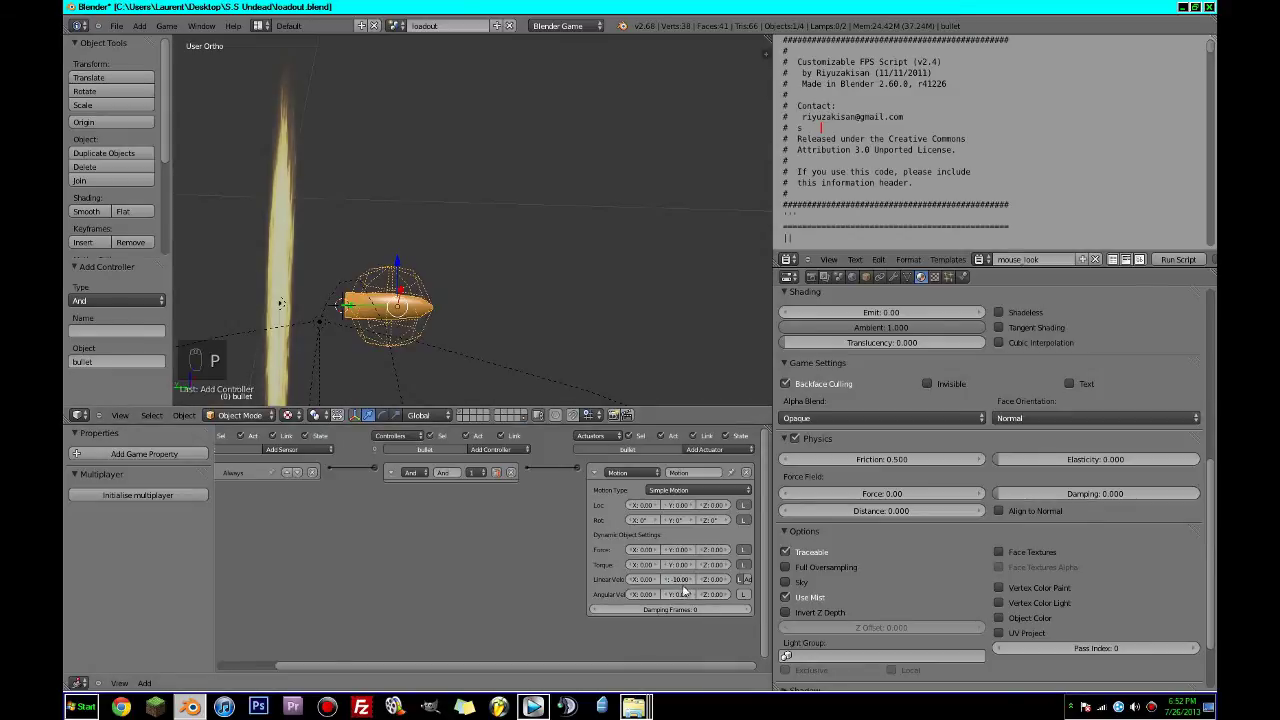
{"action": "type", "text": "-100"}
{"action": "key", "text": "Return"}
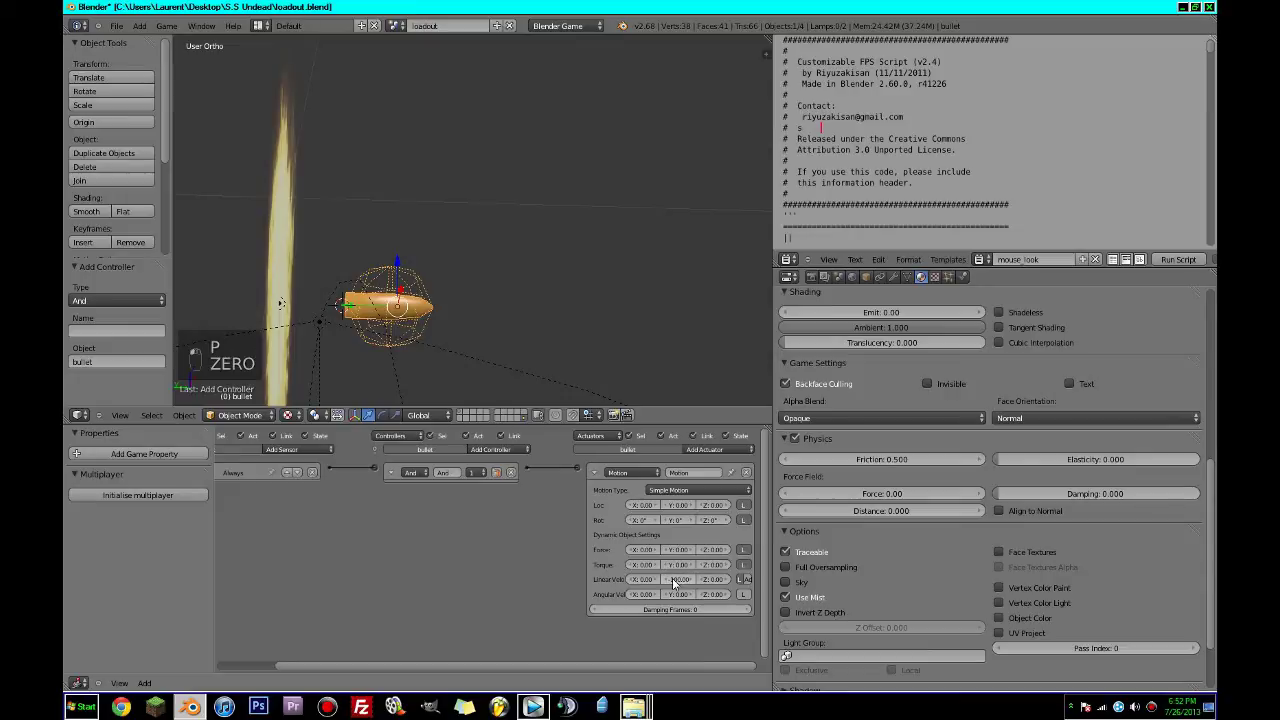
Test-play the bullet and set its Y linear velocity to -70, returning to the camera view.
{"action": "key", "text": "p"}
{"action": "key", "text": "Escape"}
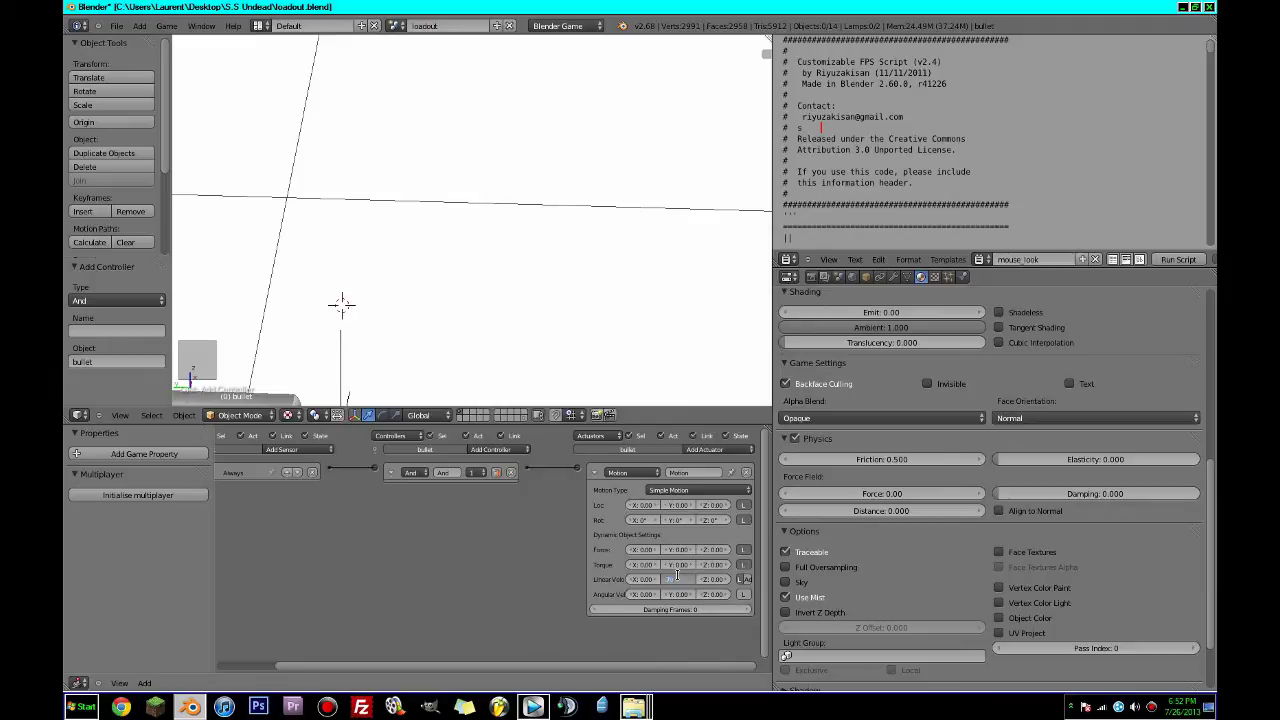
{"action": "key", "text": "Return"}
{"action": "key", "text": "Escape"}
{"action": "key", "text": "KP_0"}
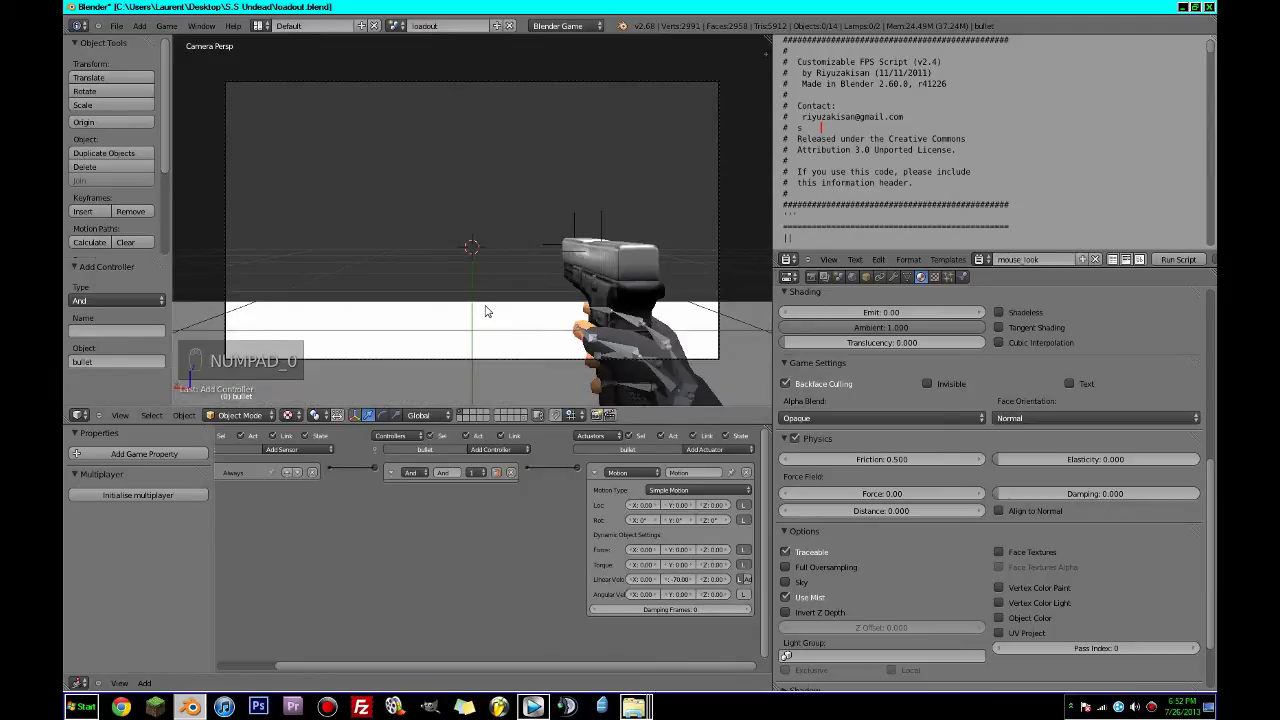
Save the file and test-play the game through the camera in the maximized 3D view.
{"action": "key", "text": "ctrl+Up"}
{"action": "key", "text": "ctrl+s"}
{"action": "left_click", "coordinate": [485, 304]}
{"action": "key", "text": "p"}
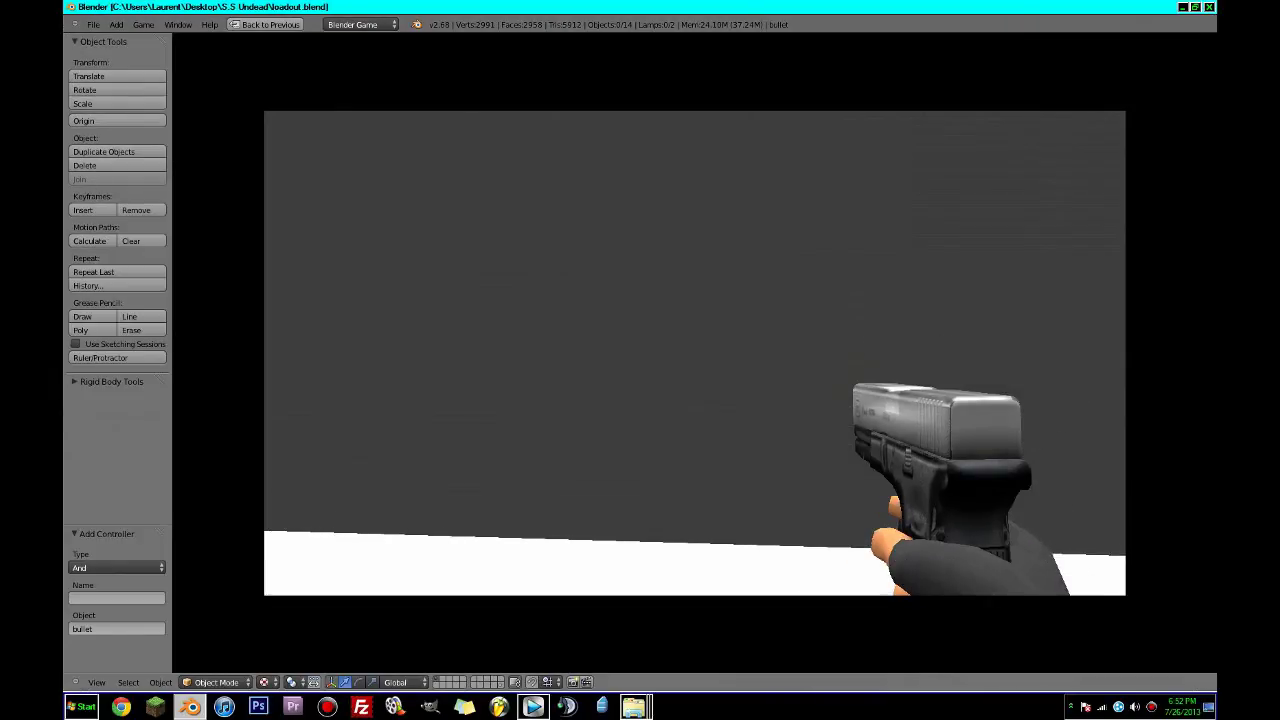
{"action": "key", "text": "Escape"}
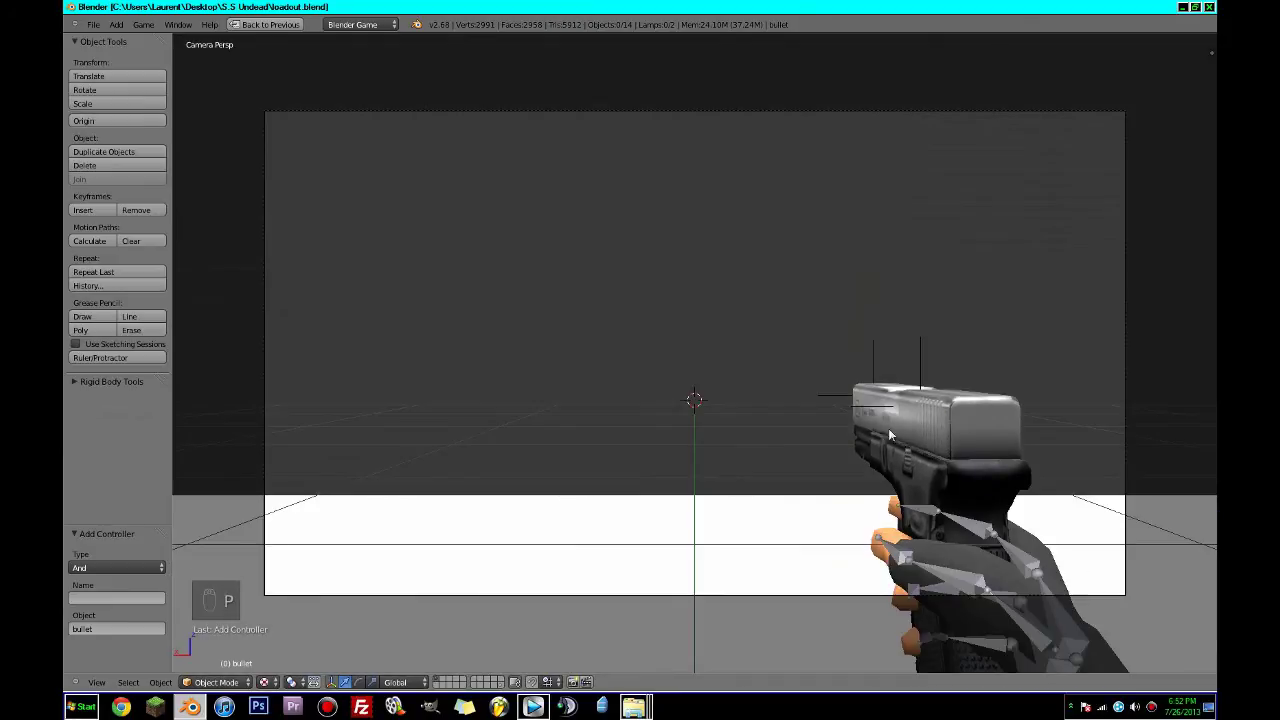
{"action": "key", "text": "ctrl+Up"}
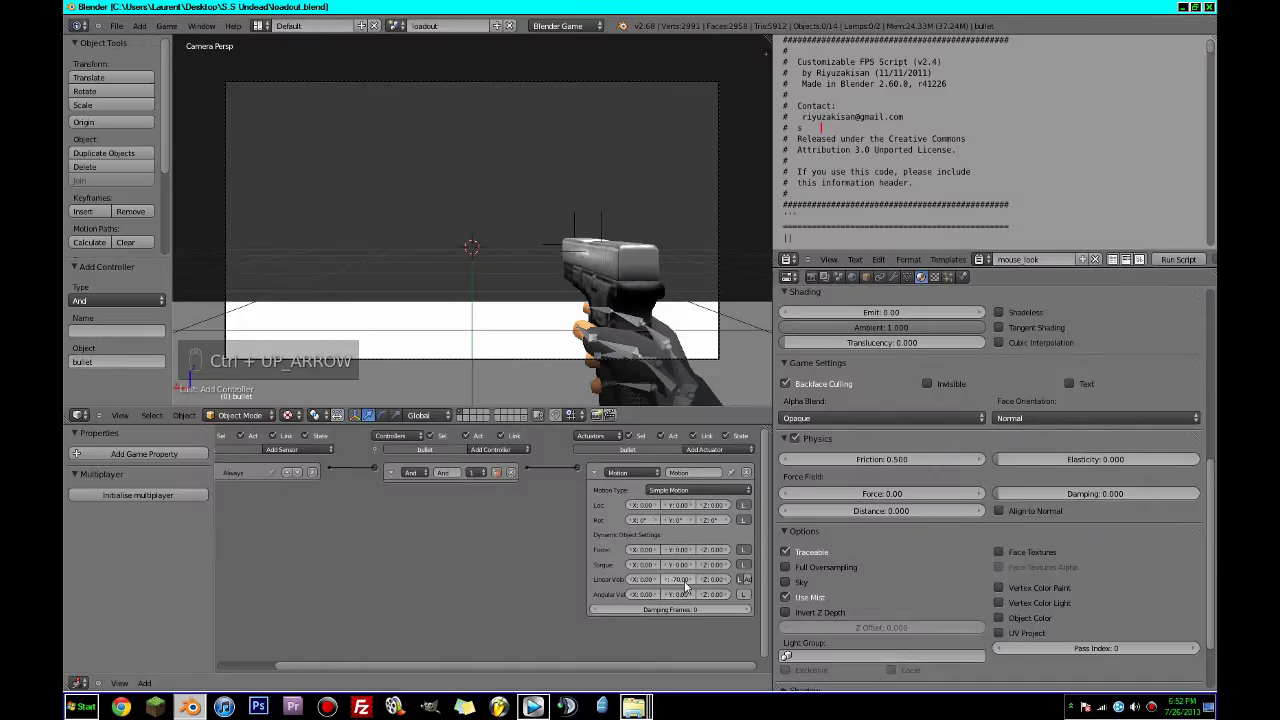
Select bullet_adder, set bullet as the object of its add_bullet Edit Object actuator, and save the file.
{"action": "right_click", "coordinate": [545, 243]}
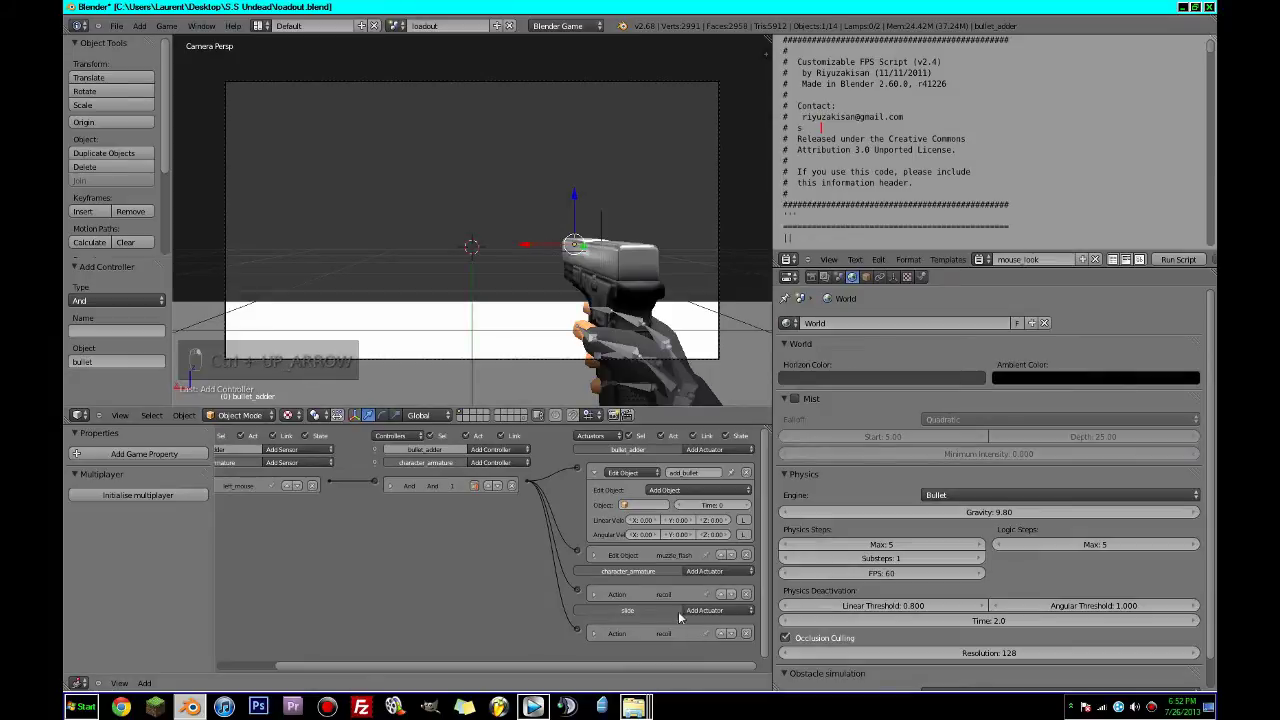
{"action": "left_click", "coordinate": [640, 505]}
{"action": "left_click", "coordinate": [668, 521]}
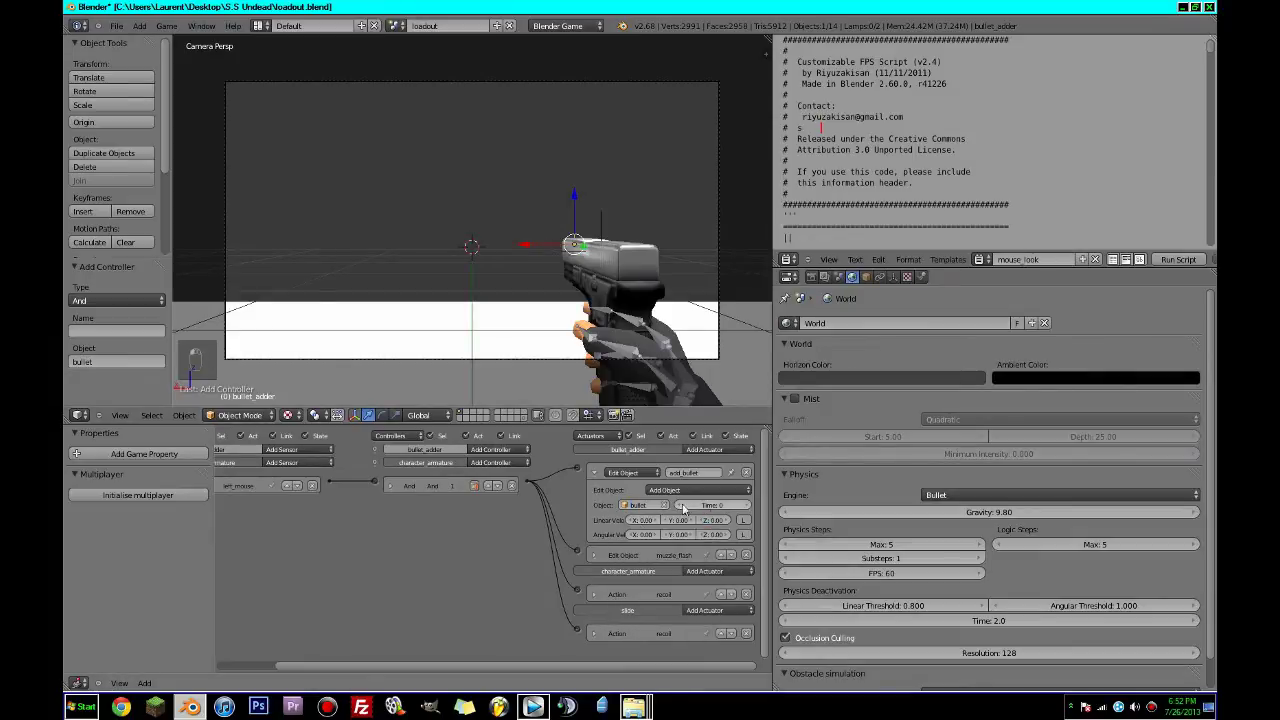
{"action": "left_click", "coordinate": [717, 505]}
{"action": "left_click", "coordinate": [574, 503]}
{"action": "key", "text": "ctrl+s"}
{"action": "left_click", "coordinate": [635, 260]}
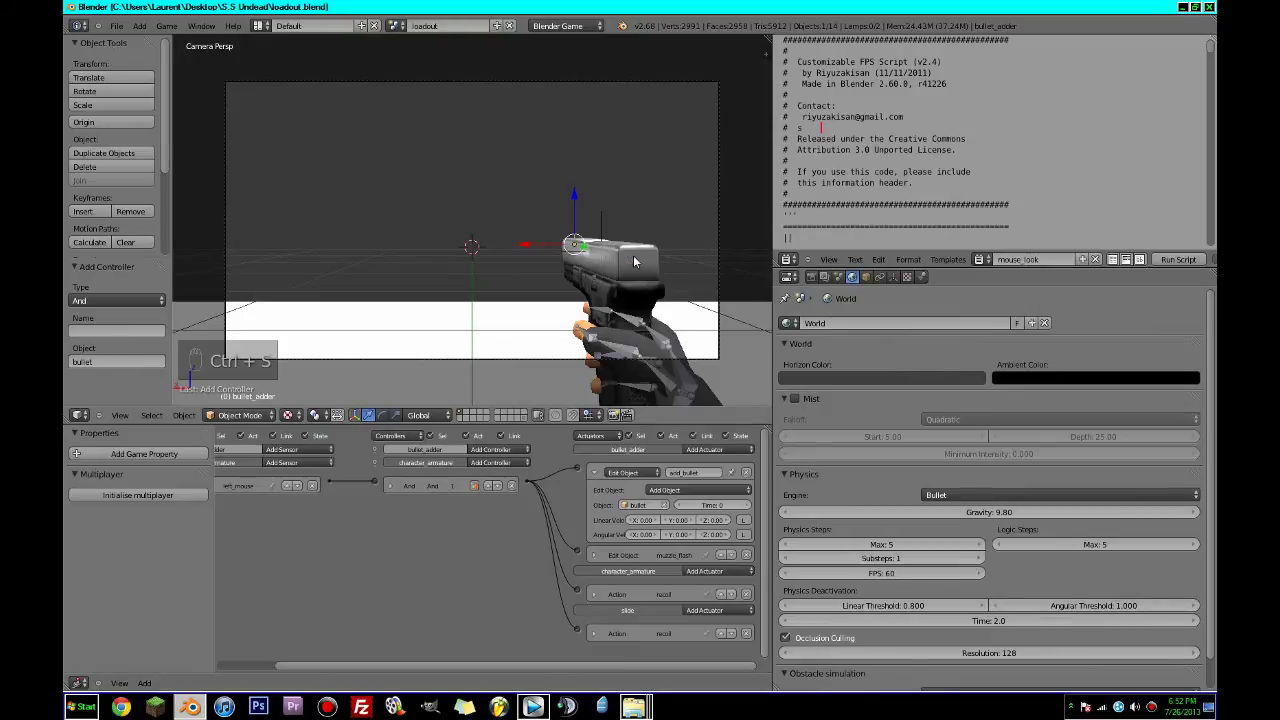
Fire the pistol in a maximized test play and collapse the add_bullet actuator.
{"action": "key", "text": "ctrl+Up"}
{"action": "key", "text": "p"}
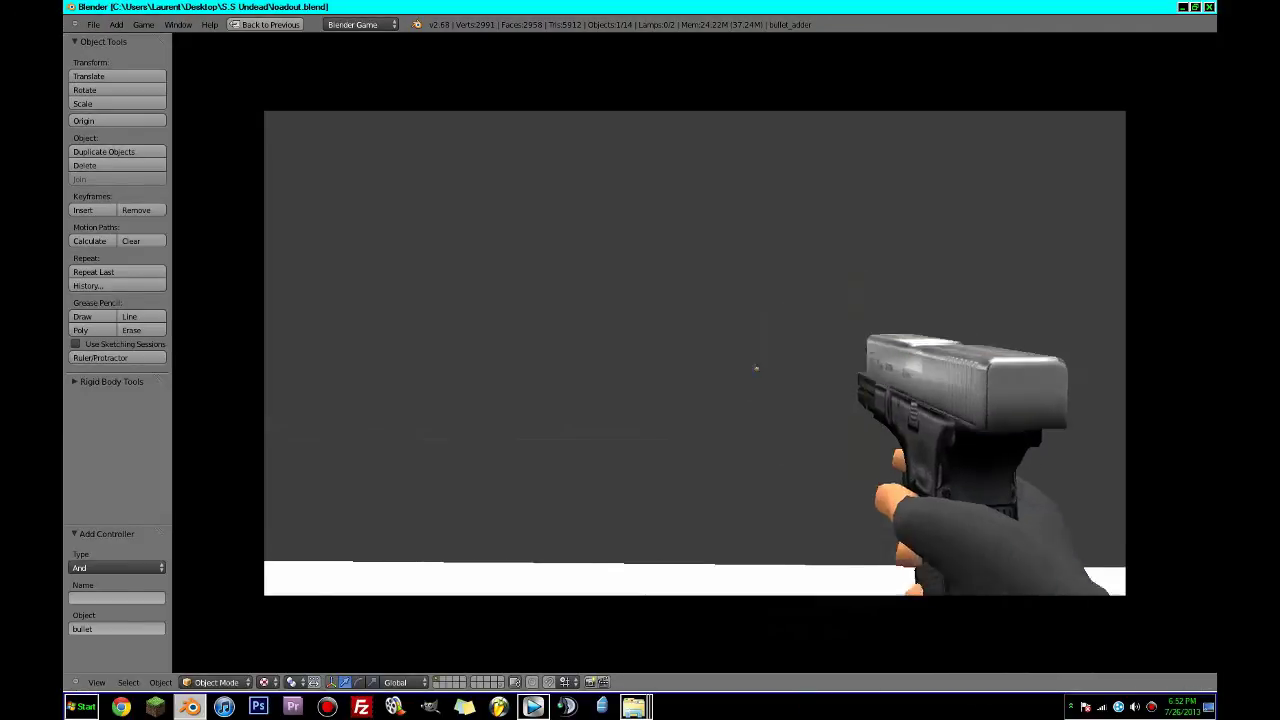
{"action": "left_click", "coordinate": [756, 368]}
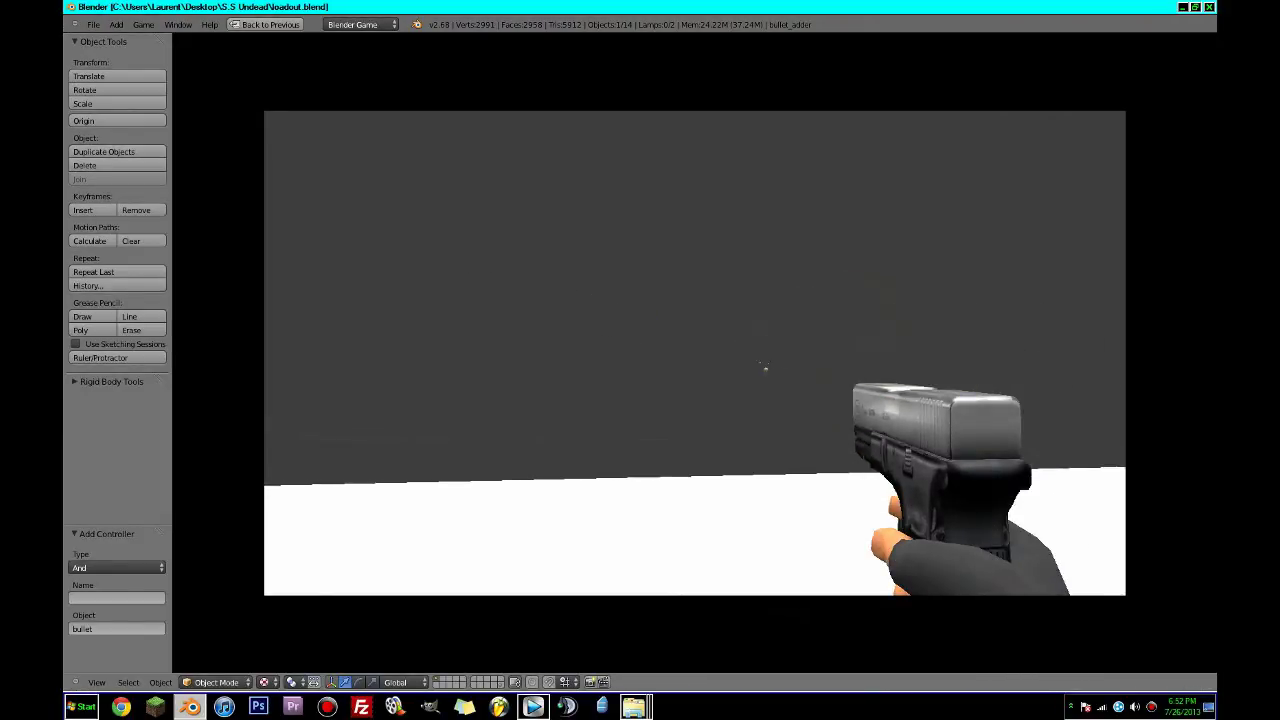
{"action": "key", "text": "Escape"}
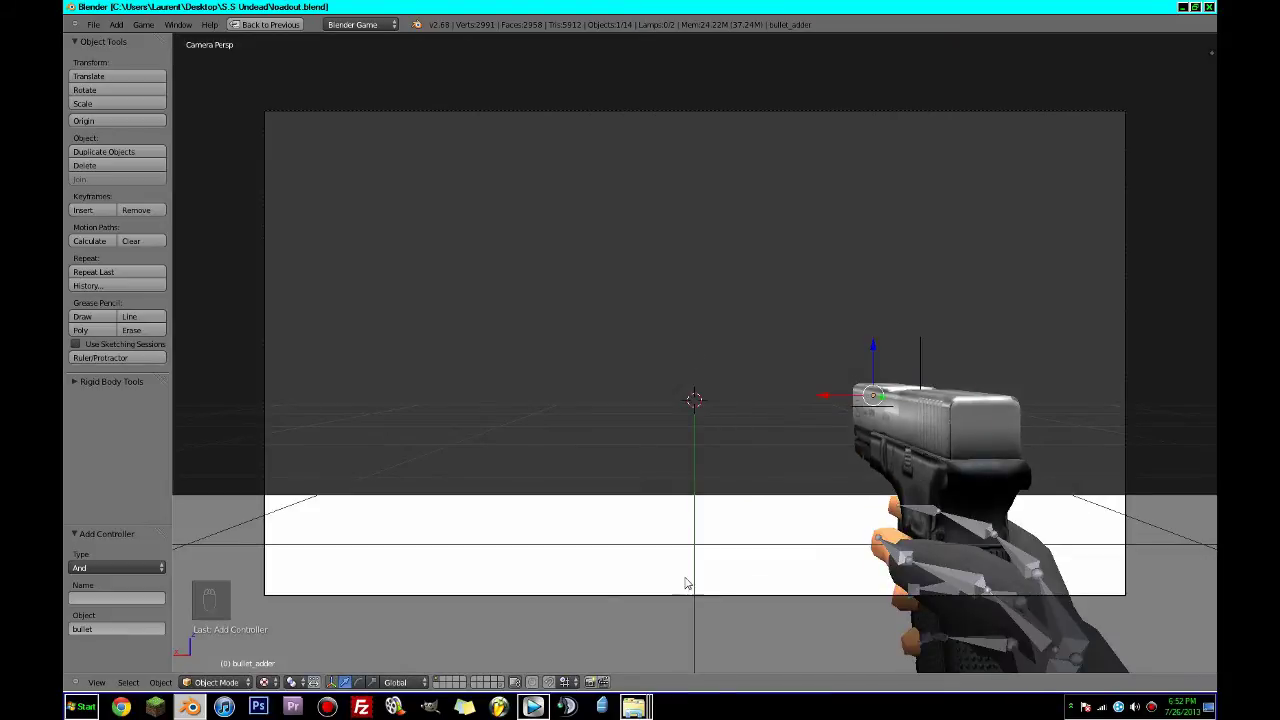
{"action": "key", "text": "ctrl+Up"}
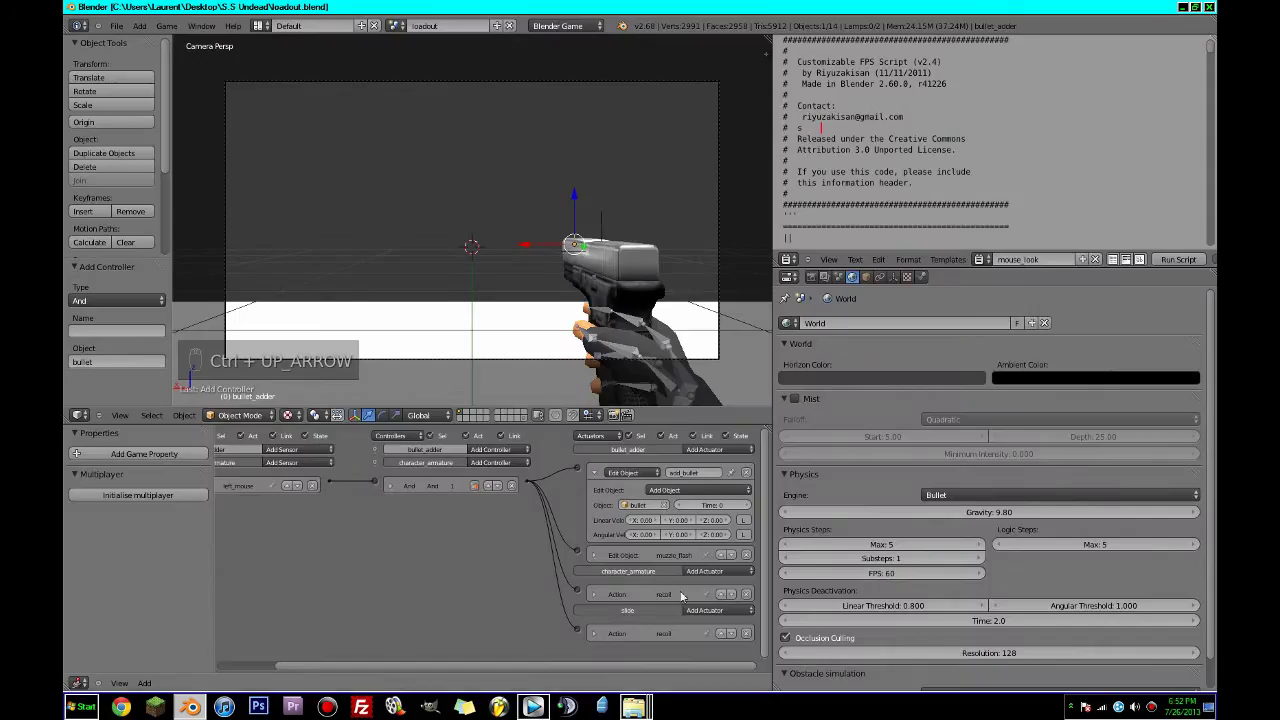
{"action": "left_click", "coordinate": [594, 473]}
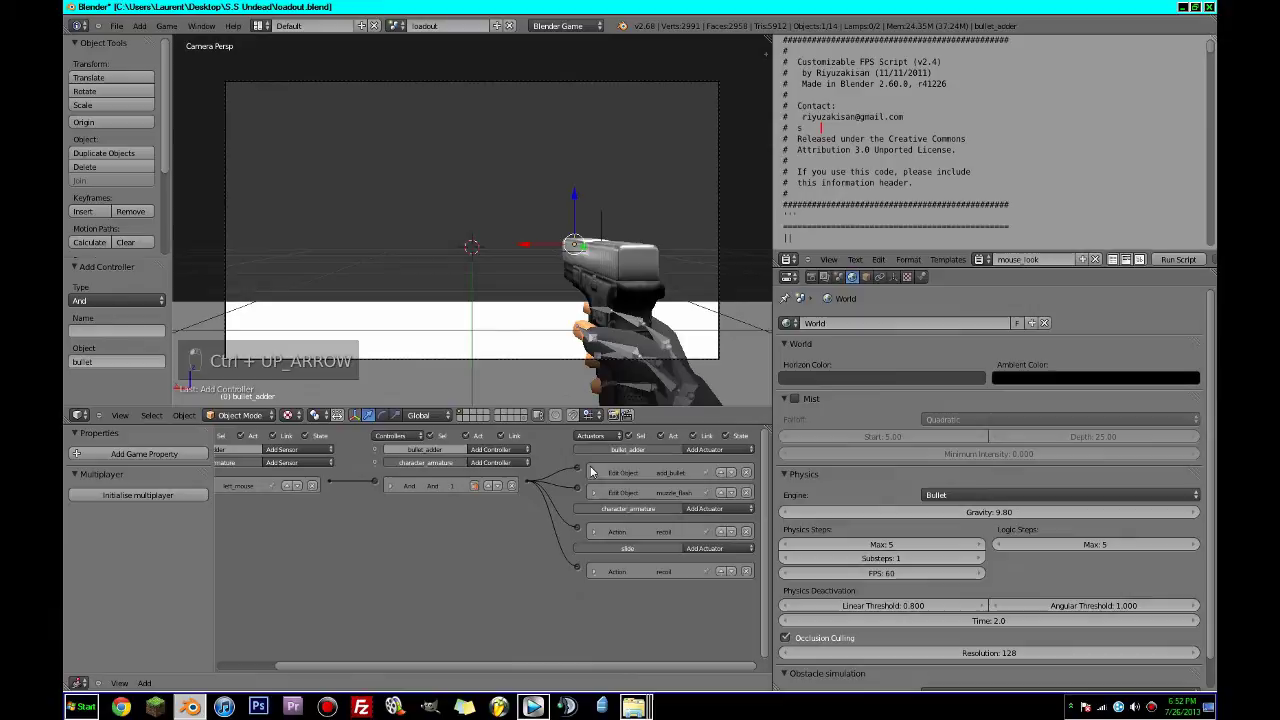
Show the hidden layer holding the bullet, select the bullet, and enter Edit Mode on its mesh.
{"action": "left_click", "coordinate": [524, 418]}
{"action": "middle_click_drag", "start_coordinate": [547, 393], "coordinate": [362, 394]}
{"action": "scroll", "coordinate": [431, 280], "scroll_direction": "up", "scroll_amount": 3}
{"action": "middle_click_drag", "start_coordinate": [431, 280], "coordinate": [534, 266], "text": "shift"}
{"action": "scroll", "coordinate": [534, 266], "scroll_direction": "up", "scroll_amount": 2}
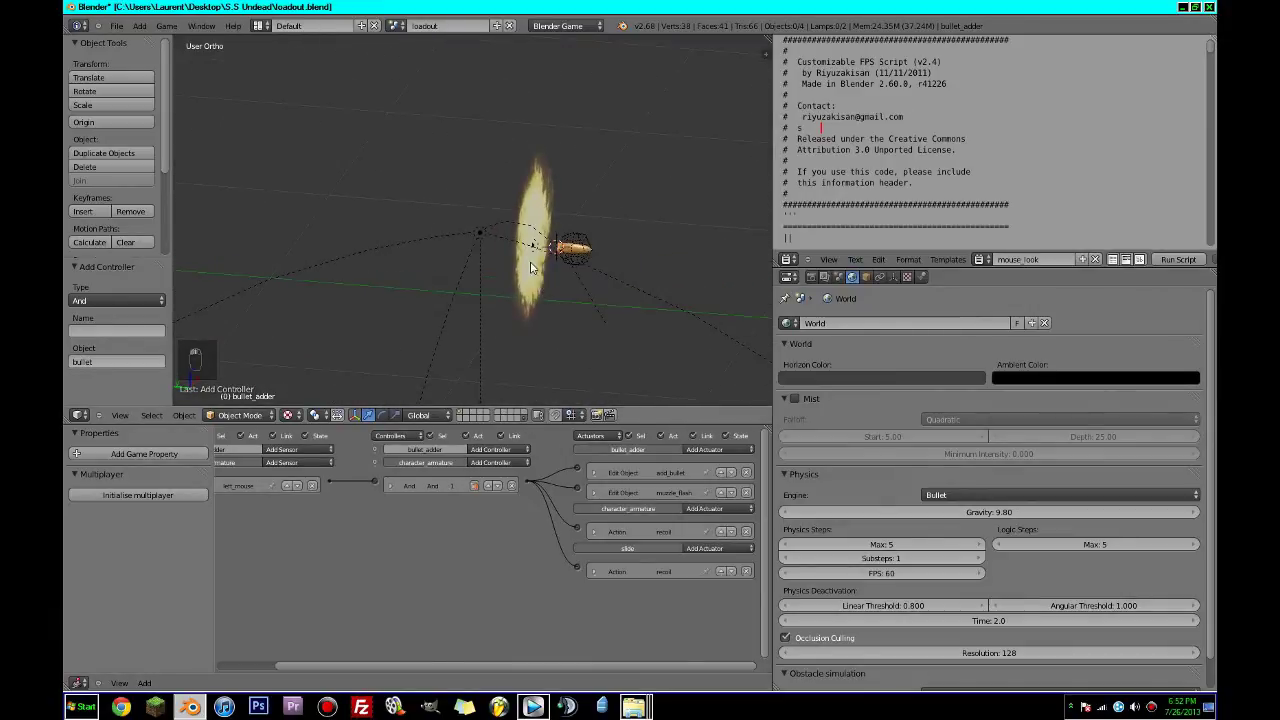
{"action": "right_click", "coordinate": [577, 247]}
{"action": "scroll", "coordinate": [583, 246], "scroll_direction": "down", "scroll_amount": 4}
{"action": "left_click_drag", "start_coordinate": [475, 232], "coordinate": [476, 234]}
{"action": "key", "text": "Tab"}
{"action": "middle_click_drag", "start_coordinate": [631, 314], "coordinate": [503, 303]}
Stretch the bullet by moving its rear vertices backward along the Y axis with wireframe shading, and return to Object Mode.
{"action": "key", "text": "a"}
{"action": "key", "text": "a"}
{"action": "key", "text": "z"}
{"action": "key", "text": "c"}
{"action": "left_click", "coordinate": [484, 290]}
{"action": "right_click", "coordinate": [485, 260]}
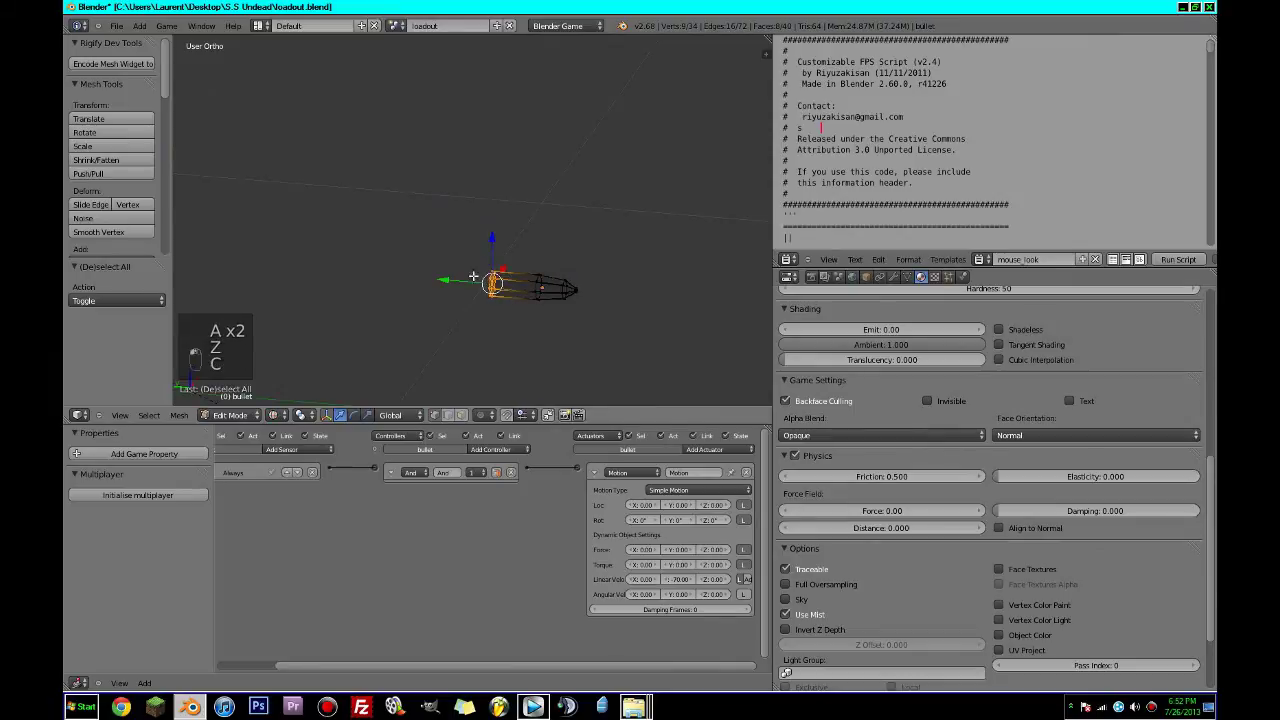
{"action": "left_click_drag", "start_coordinate": [443, 280], "coordinate": [208, 252]}
{"action": "key", "text": "Tab"}
Set the stretched bullet's origin to its geometry.
{"action": "scroll", "coordinate": [564, 323], "scroll_direction": "down", "scroll_amount": 5}
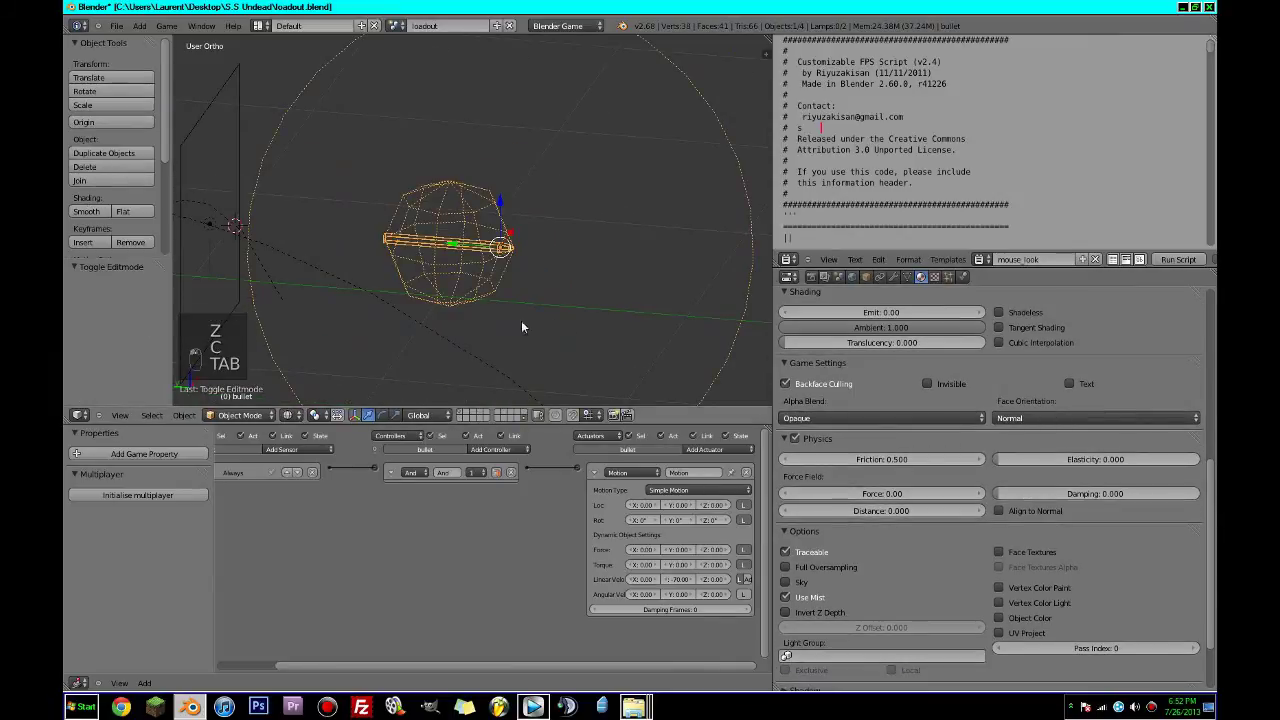
{"action": "left_click", "coordinate": [101, 121]}
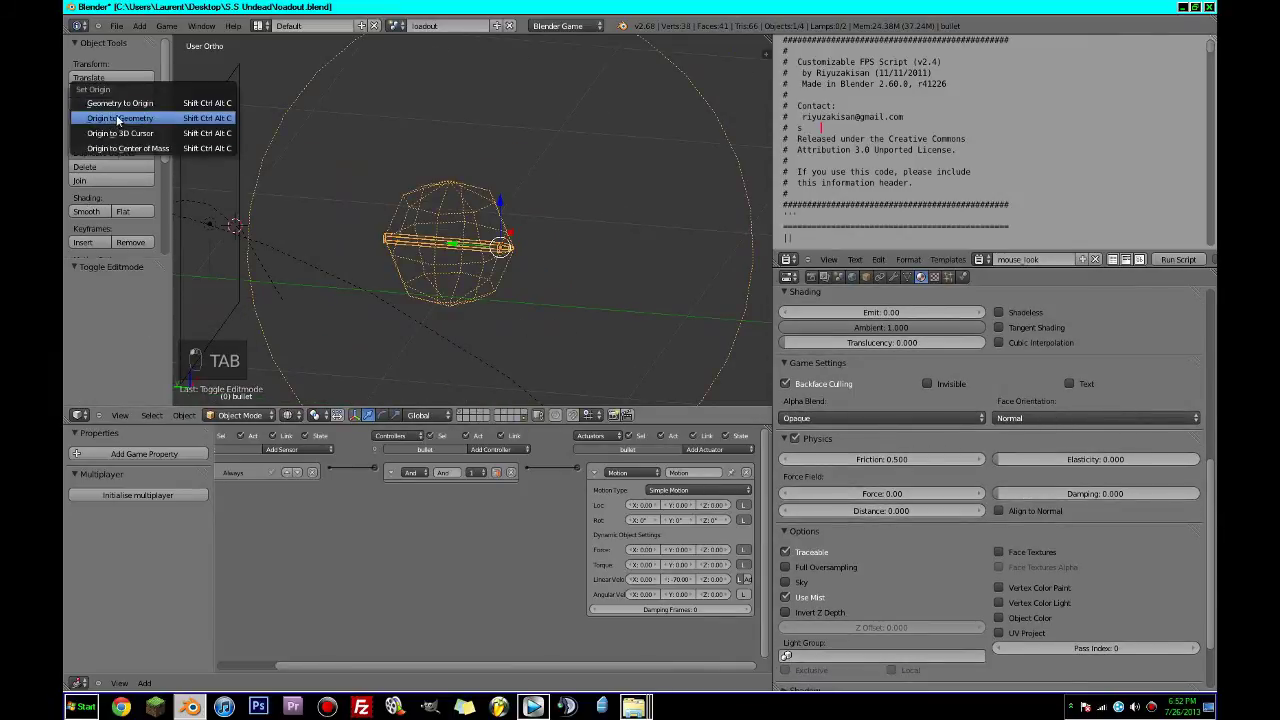
{"action": "left_click", "coordinate": [118, 121]}
{"action": "middle_click_drag", "start_coordinate": [408, 290], "coordinate": [500, 312]}
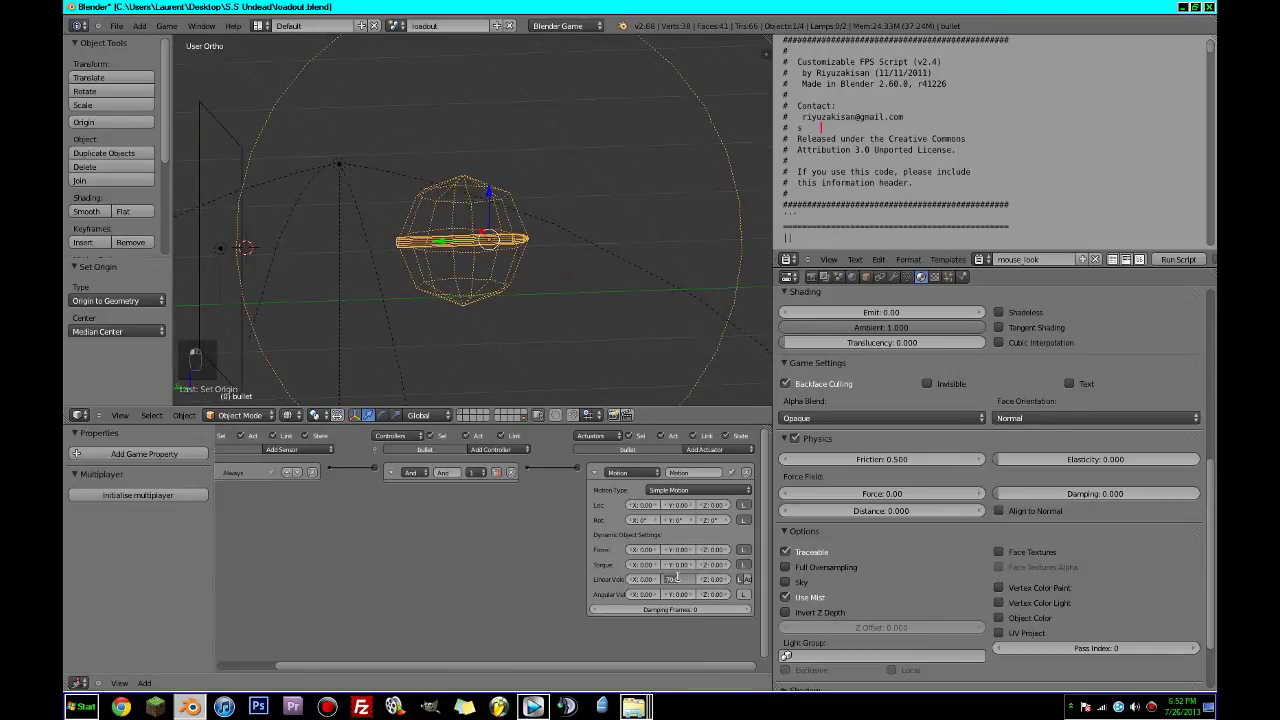
Set the bullet's Y linear velocity to -150 and save the file.
{"action": "key", "text": "Return"}
{"action": "key", "text": "ctrl+s"}
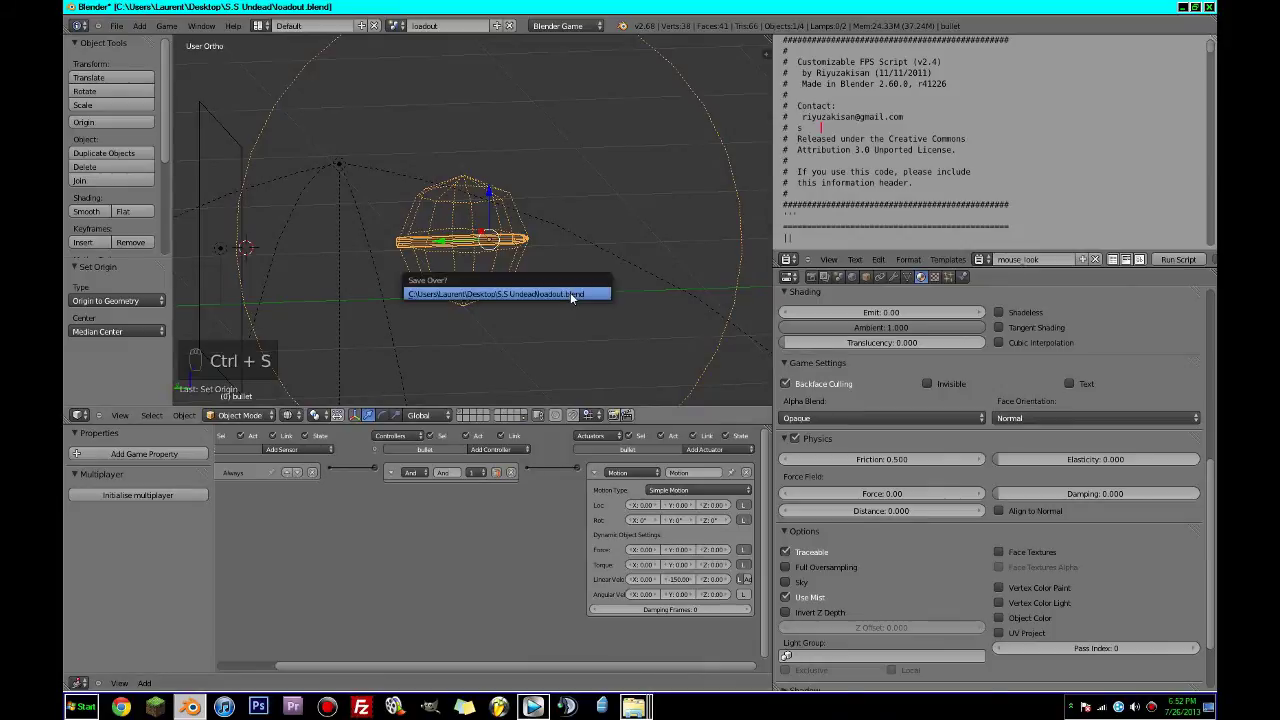
{"action": "scroll", "coordinate": [506, 297], "scroll_direction": "up", "scroll_amount": 5}
{"action": "key", "text": "ctrl+Up"}
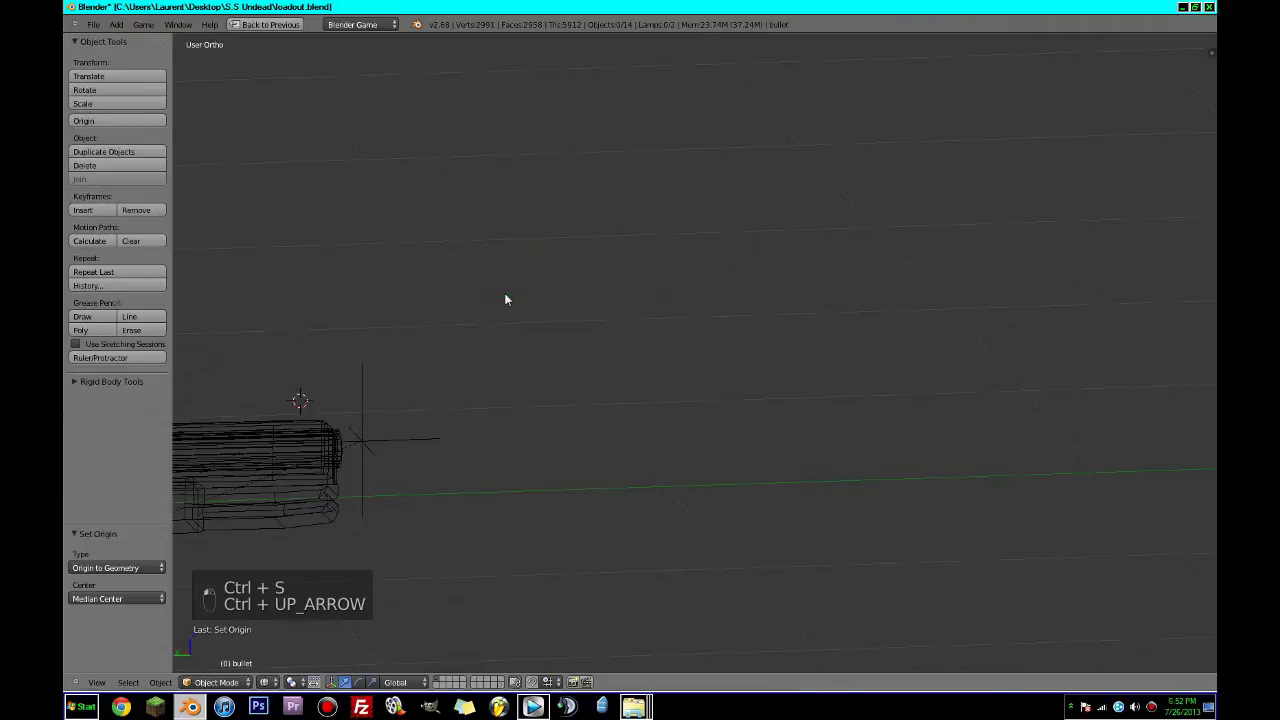
{"action": "key", "text": "ctrl+s"}
Restore textured shading in the camera view and fire the pistol several times in a test play.
{"action": "key", "text": "KP_0"}
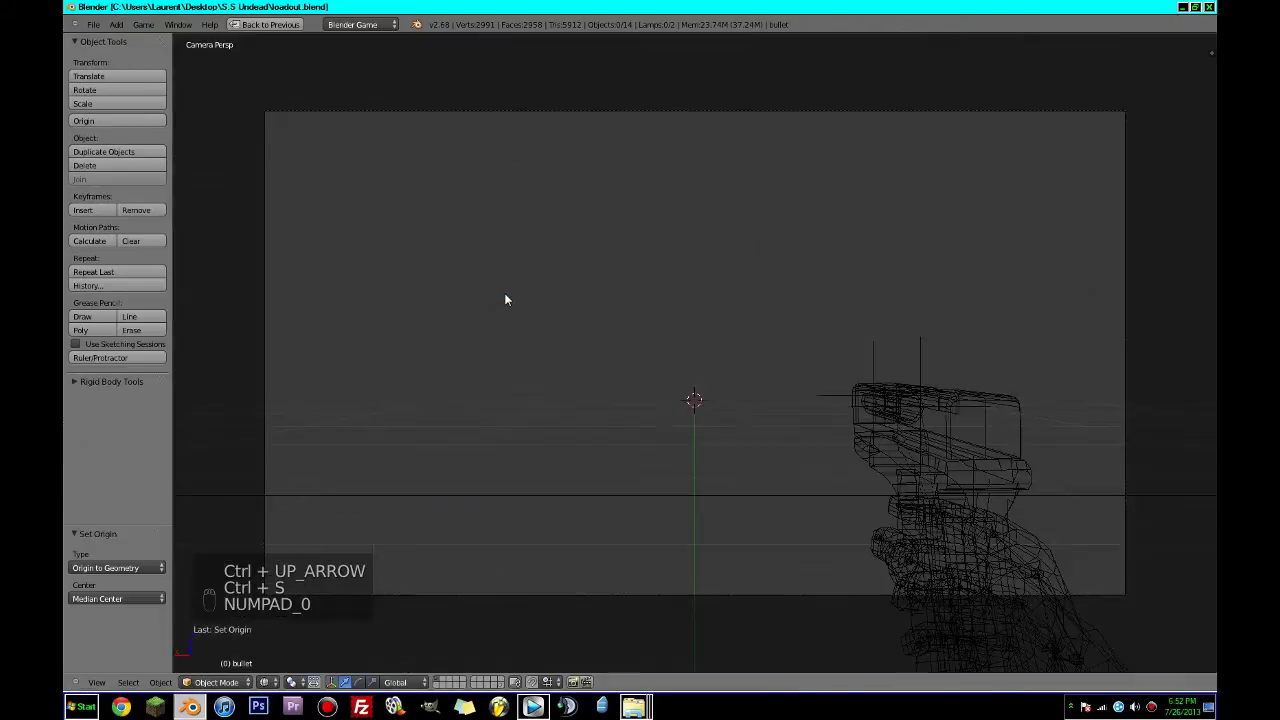
{"action": "left_click", "coordinate": [293, 681]}
{"action": "left_click", "coordinate": [300, 617]}
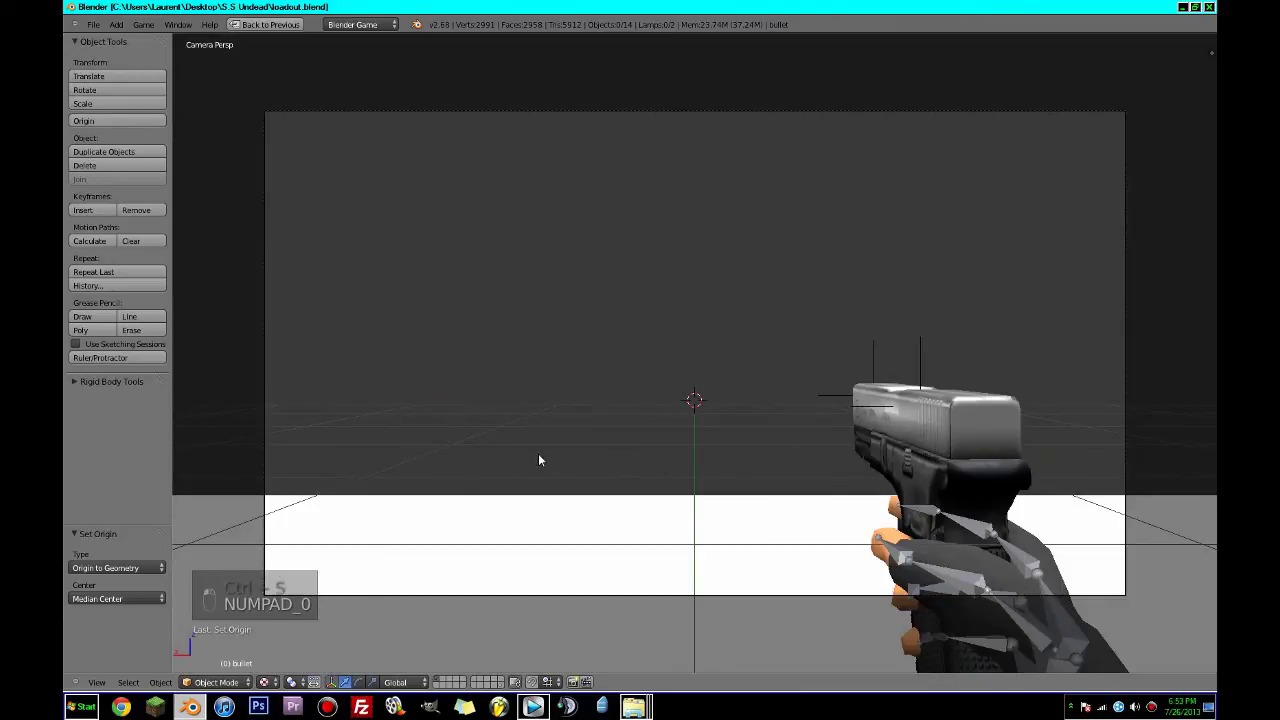
{"action": "key", "text": "p"}
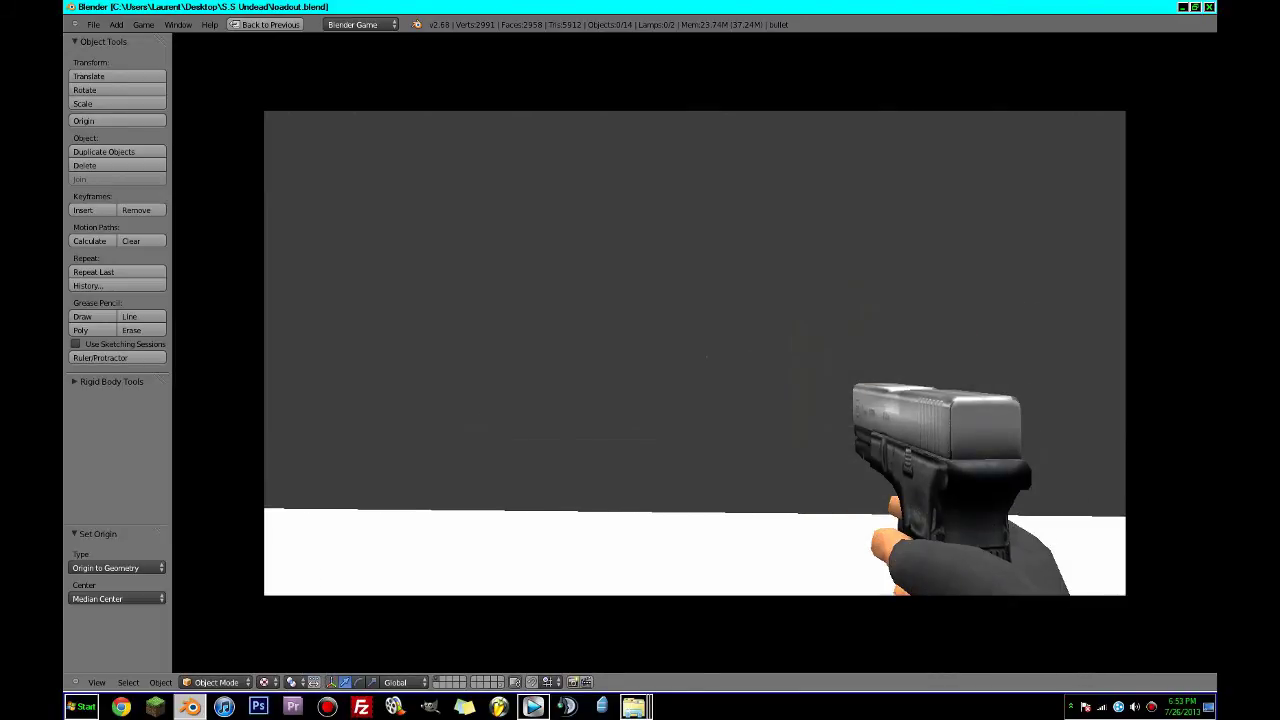
{"action": "left_click", "coordinate": [695, 353]}
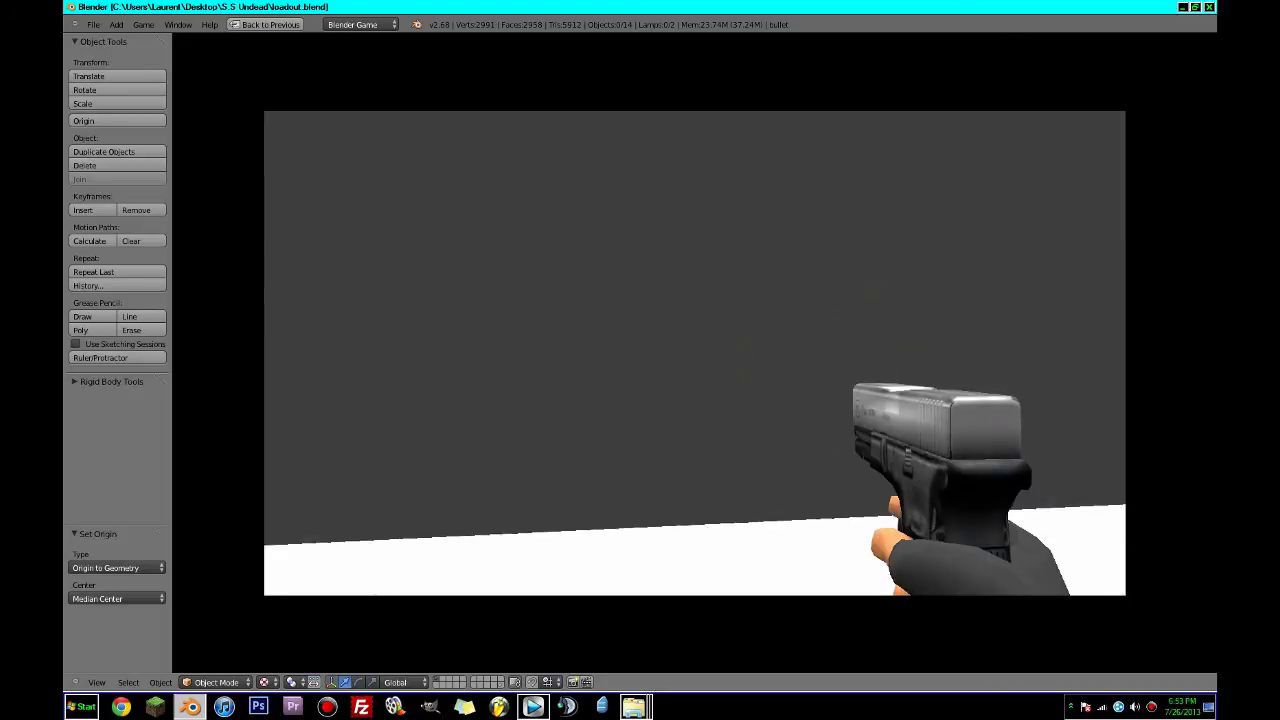
{"action": "left_click", "coordinate": [695, 353]}
{"action": "left_click", "coordinate": [695, 353]}
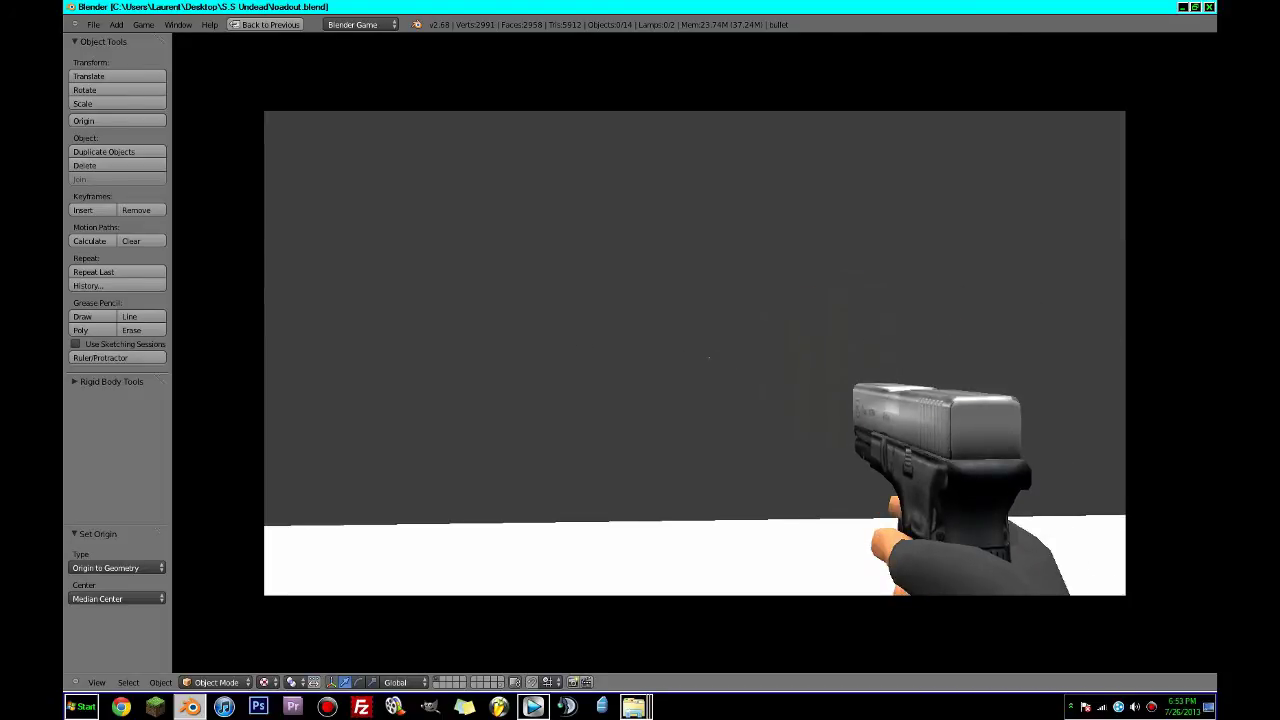
{"action": "key", "text": "Escape"}
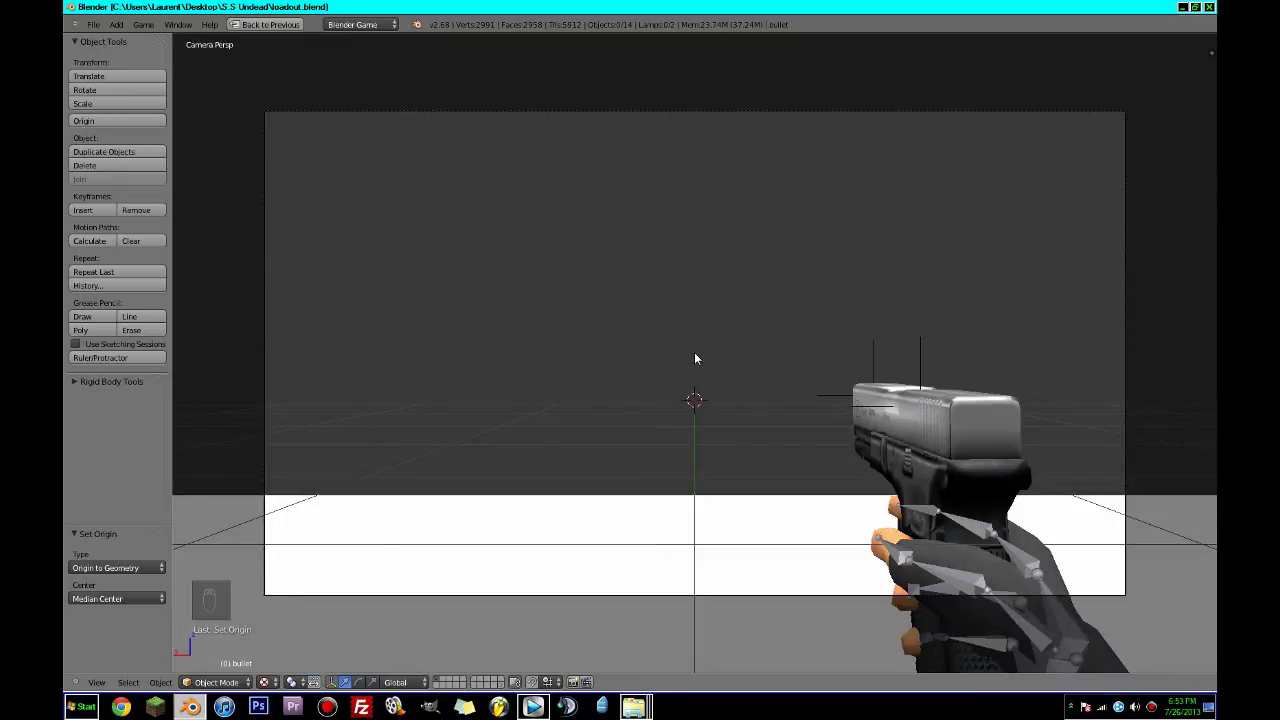
Save the file, test-fire the pistol from an outside view of the character, and return to the camera view.
{"action": "key", "text": "ctrl+s"}
{"action": "key", "text": "p"}
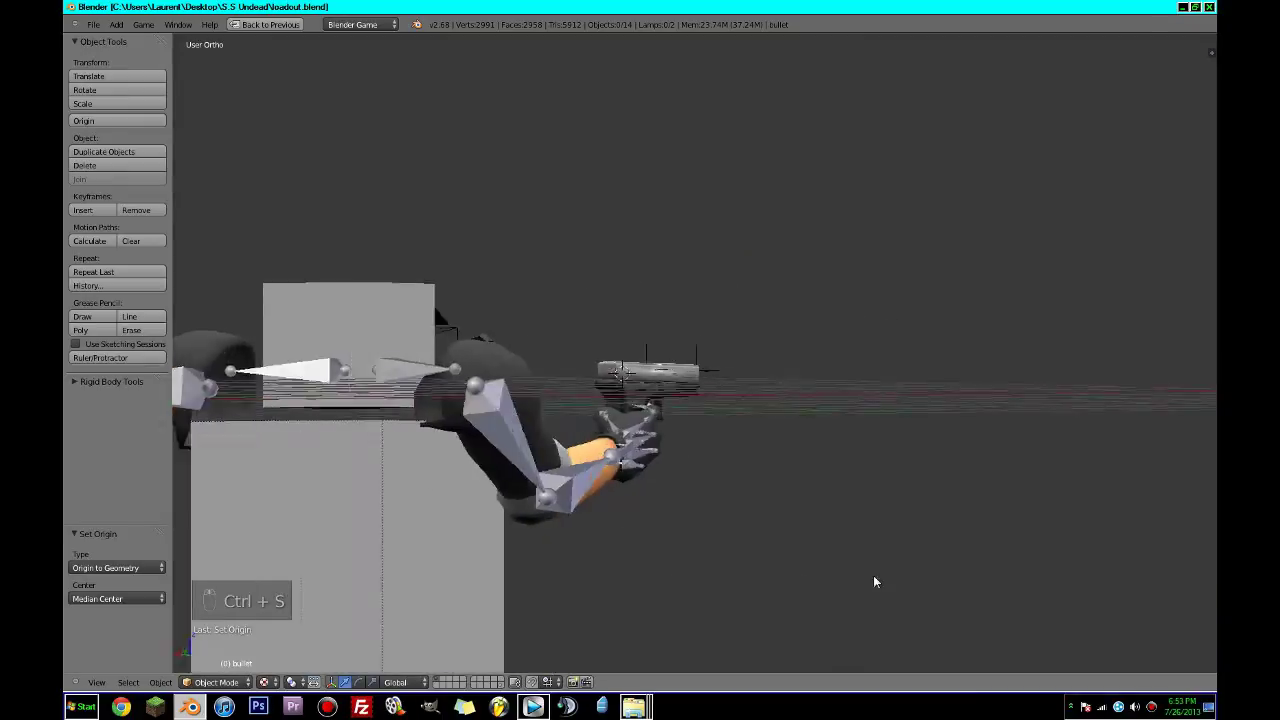
{"action": "left_click", "coordinate": [694, 353]}
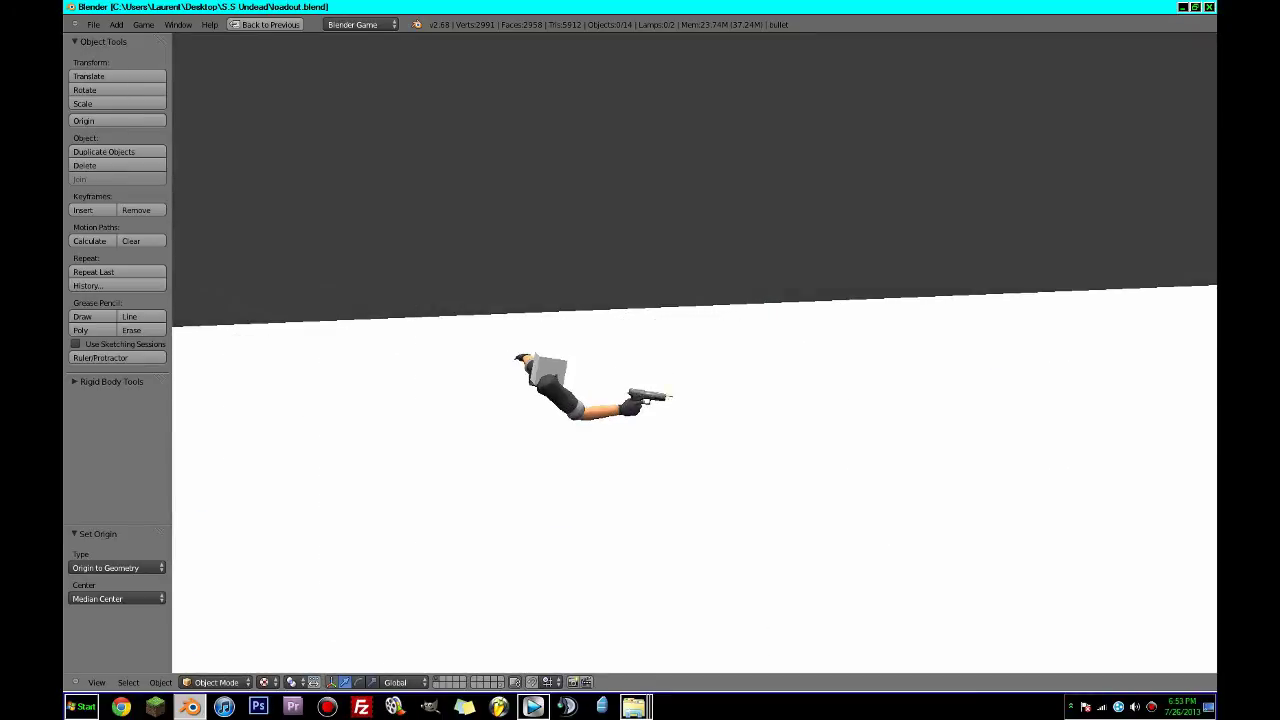
{"action": "key", "text": "Escape"}
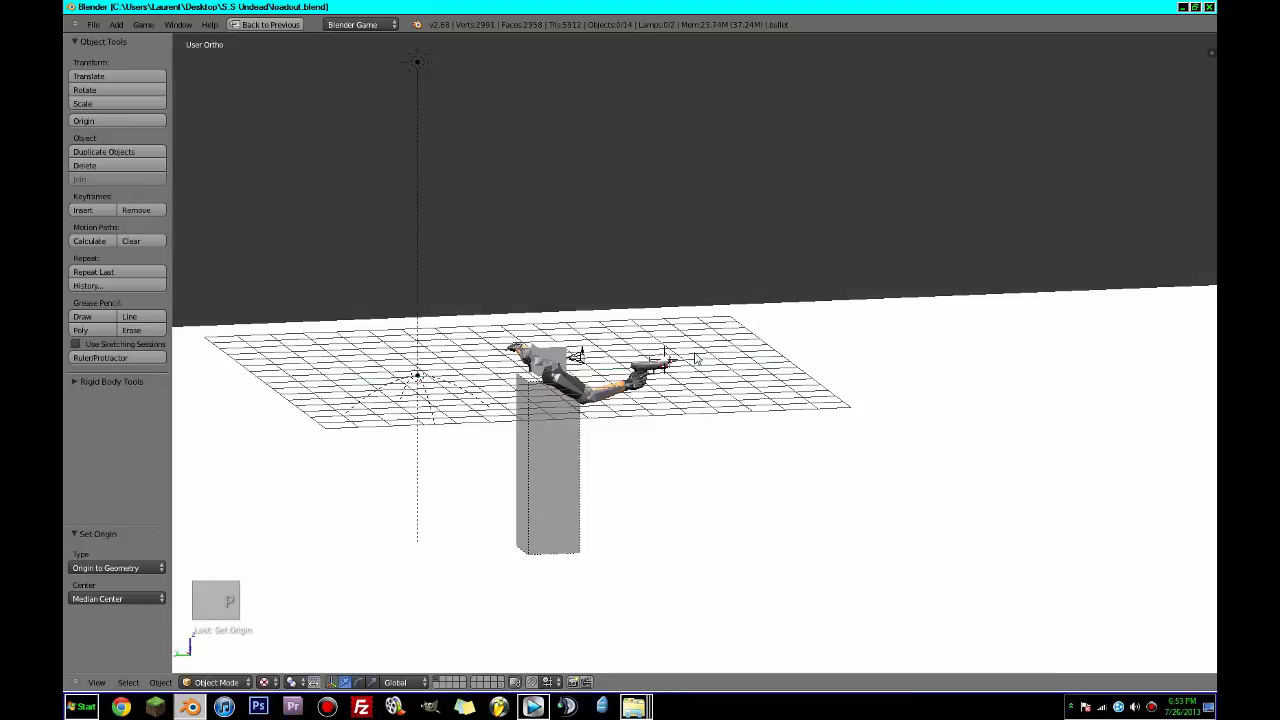
{"action": "key", "text": "ctrl+s"}
{"action": "key", "text": "KP_0"}
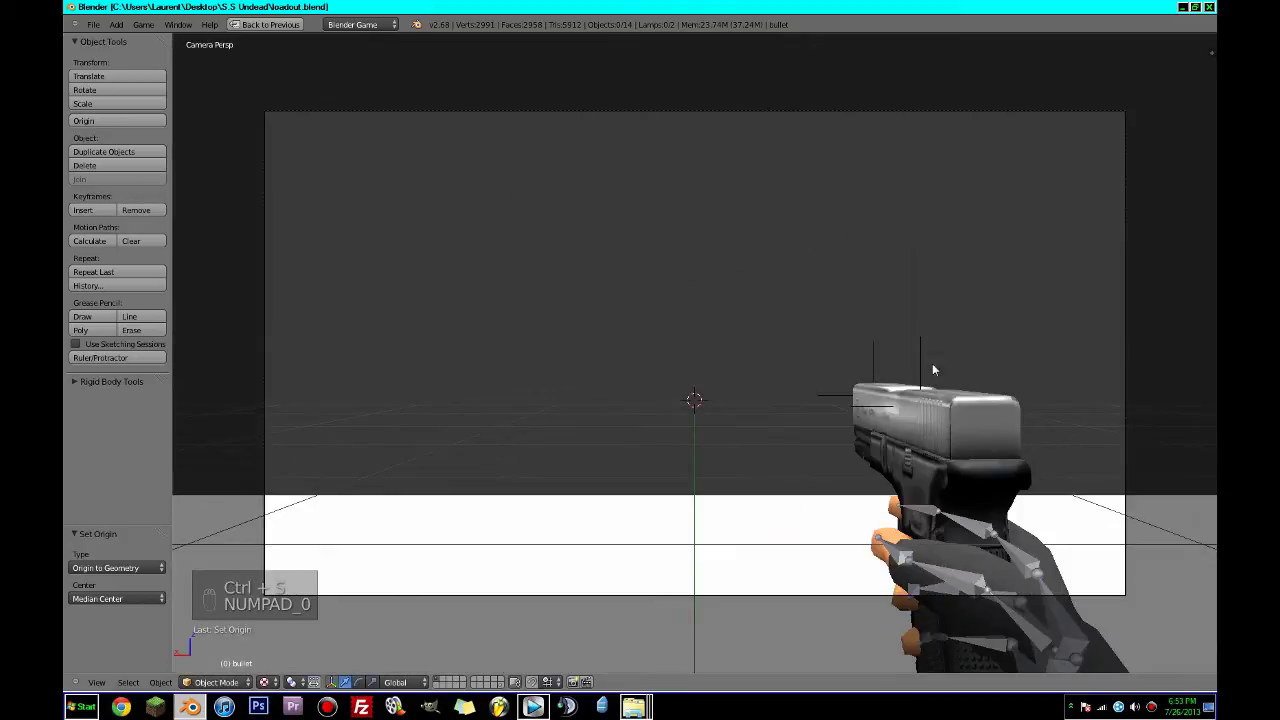
Select the bullet on its hidden layer from the top view and snap the 3D cursor to it.
{"action": "right_click", "coordinate": [918, 365]}
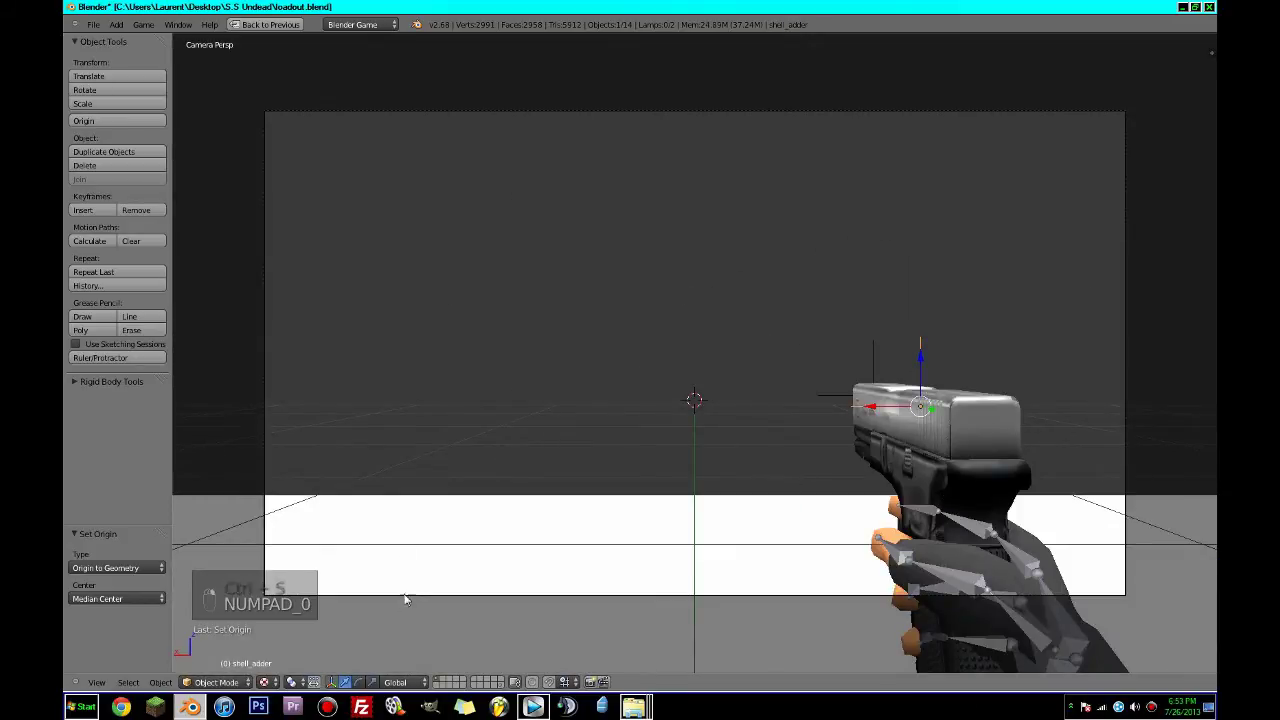
{"action": "left_click", "coordinate": [500, 685]}
{"action": "middle_click_drag", "start_coordinate": [619, 503], "coordinate": [502, 565]}
{"action": "key", "text": "KP_7"}
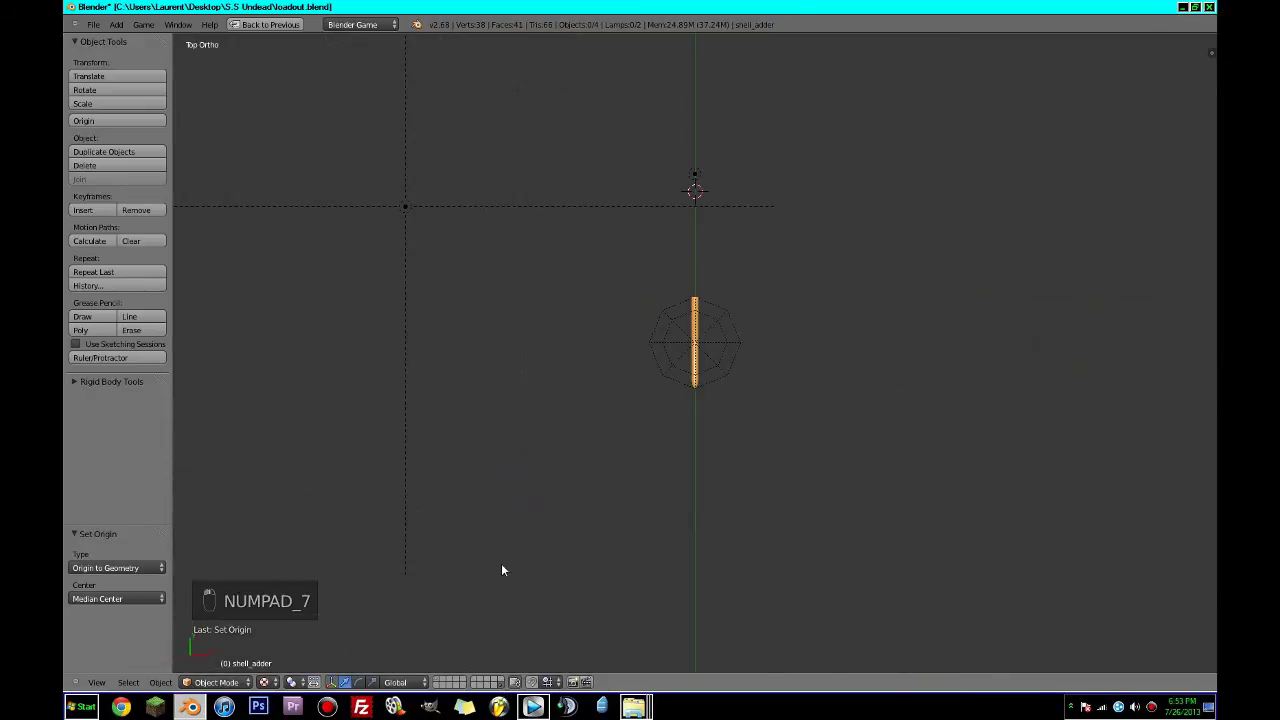
{"action": "right_click", "coordinate": [690, 347]}
{"action": "key", "text": "shift+s"}
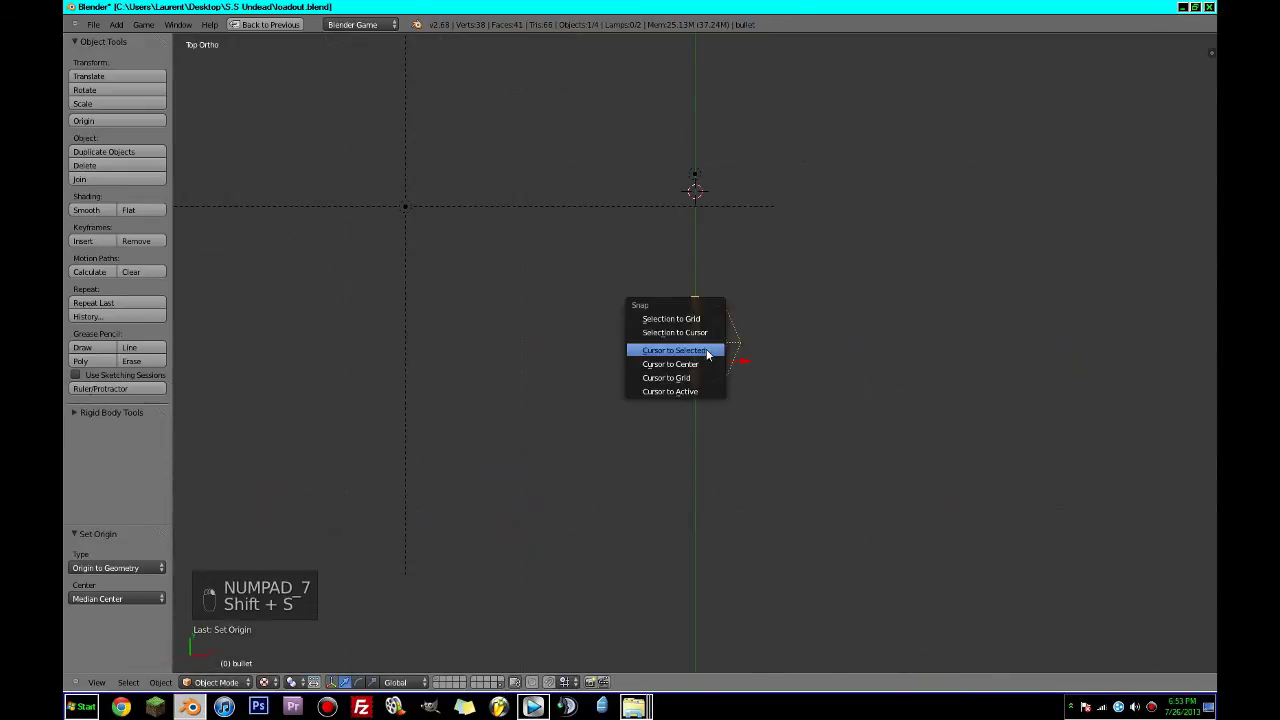
{"action": "left_click", "coordinate": [708, 352]}
Reset the bullet's origin to its geometry from the top view.
{"action": "middle_click_drag", "start_coordinate": [736, 363], "coordinate": [646, 408], "text": "shift"}
{"action": "scroll", "coordinate": [635, 413], "scroll_direction": "up", "scroll_amount": 4}
{"action": "left_click", "coordinate": [113, 121]}
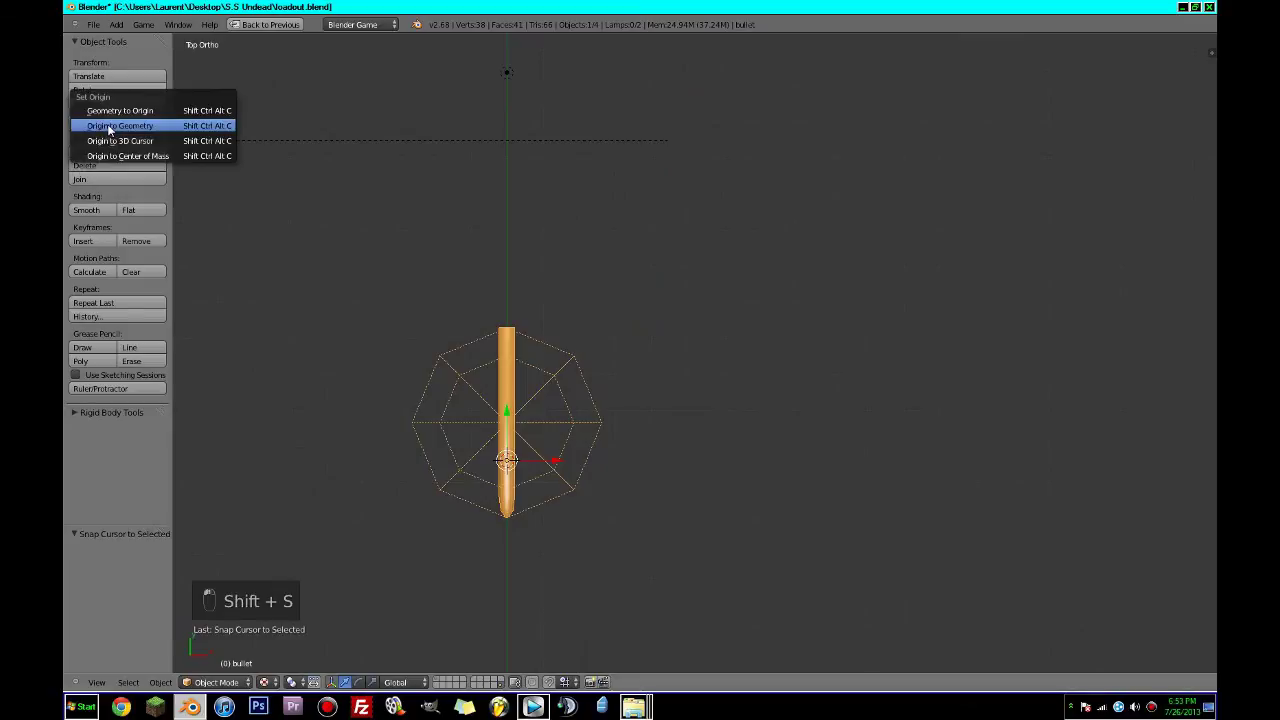
{"action": "left_click", "coordinate": [131, 127]}
Add an eight-vertex circle mesh with a triangle-fan fill at the bullet's centre.
{"action": "key", "text": "shift+a"}
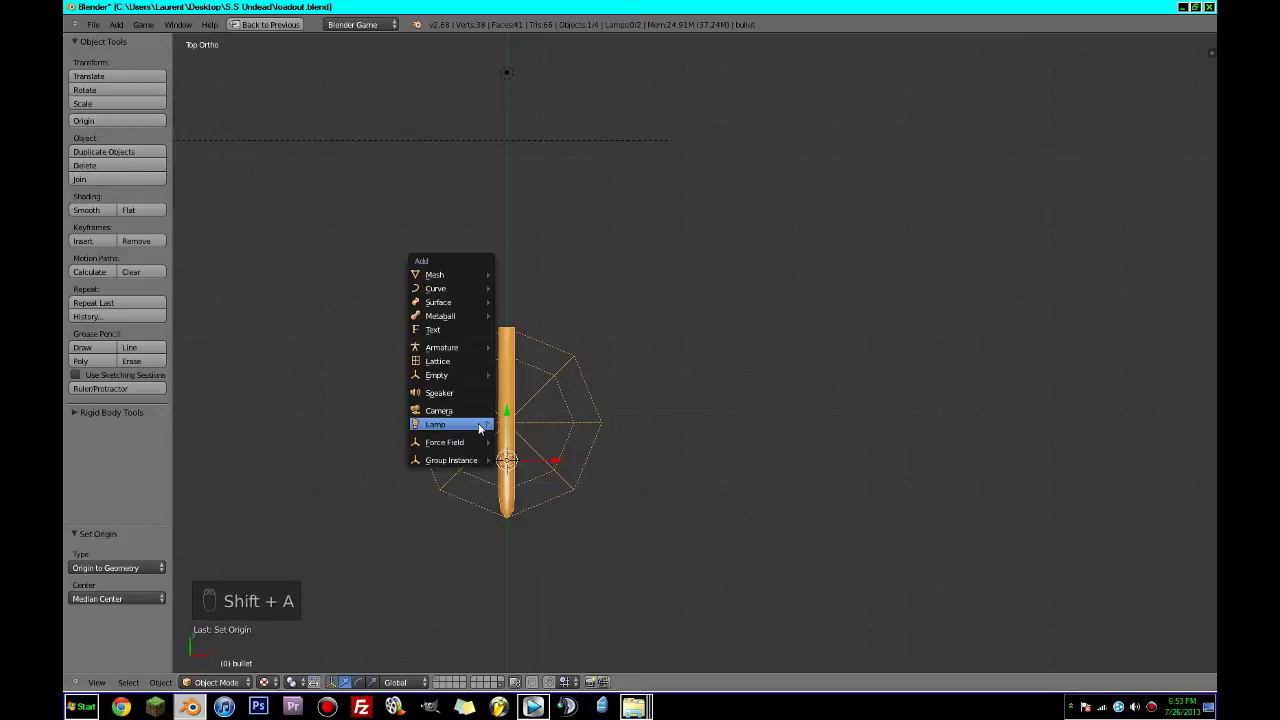
{"action": "mouse_move", "coordinate": [440, 274]}
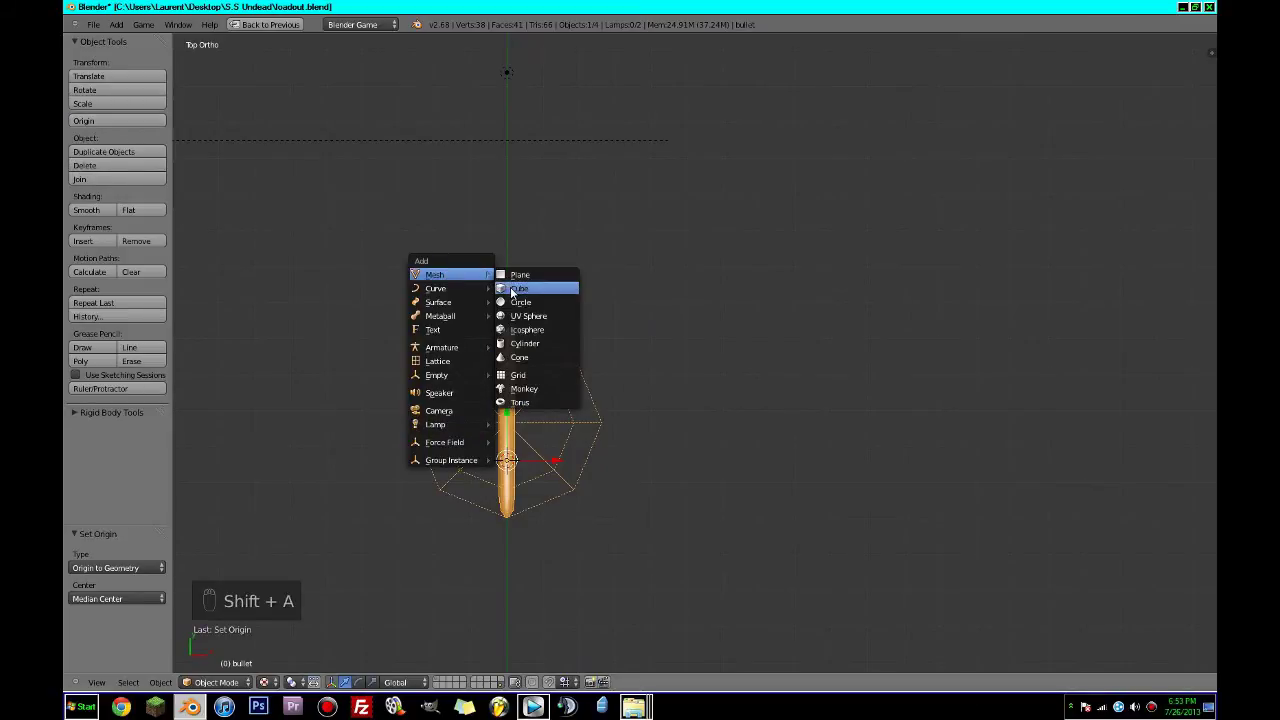
{"action": "left_click", "coordinate": [519, 302]}
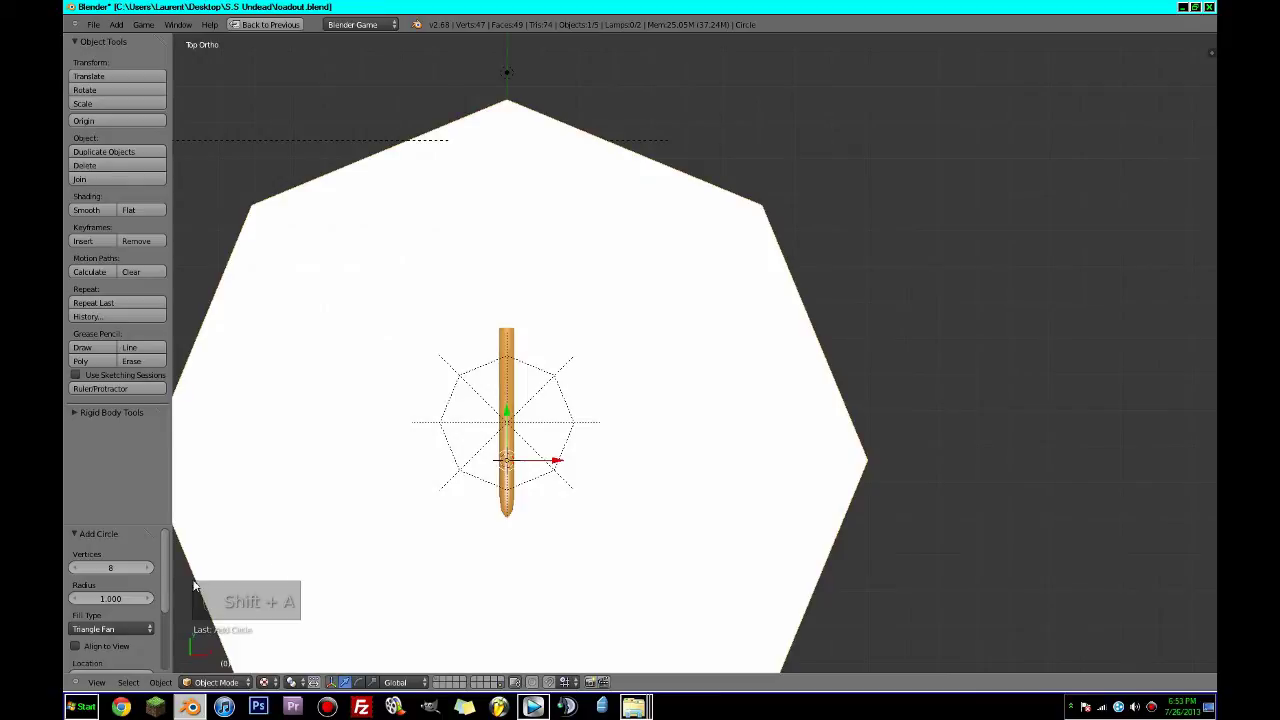
{"action": "left_click", "coordinate": [78, 569]}
{"action": "left_click", "coordinate": [77, 570]}
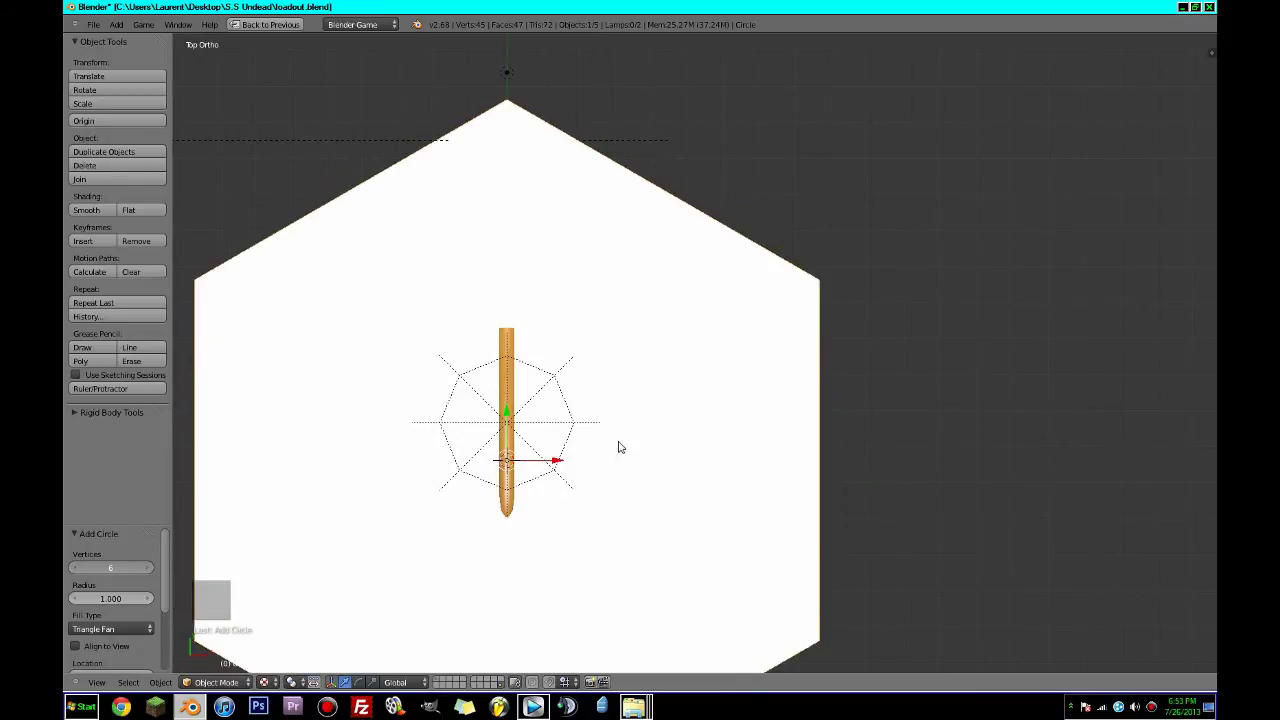
{"action": "scroll", "coordinate": [492, 474], "scroll_direction": "down", "scroll_amount": 3}
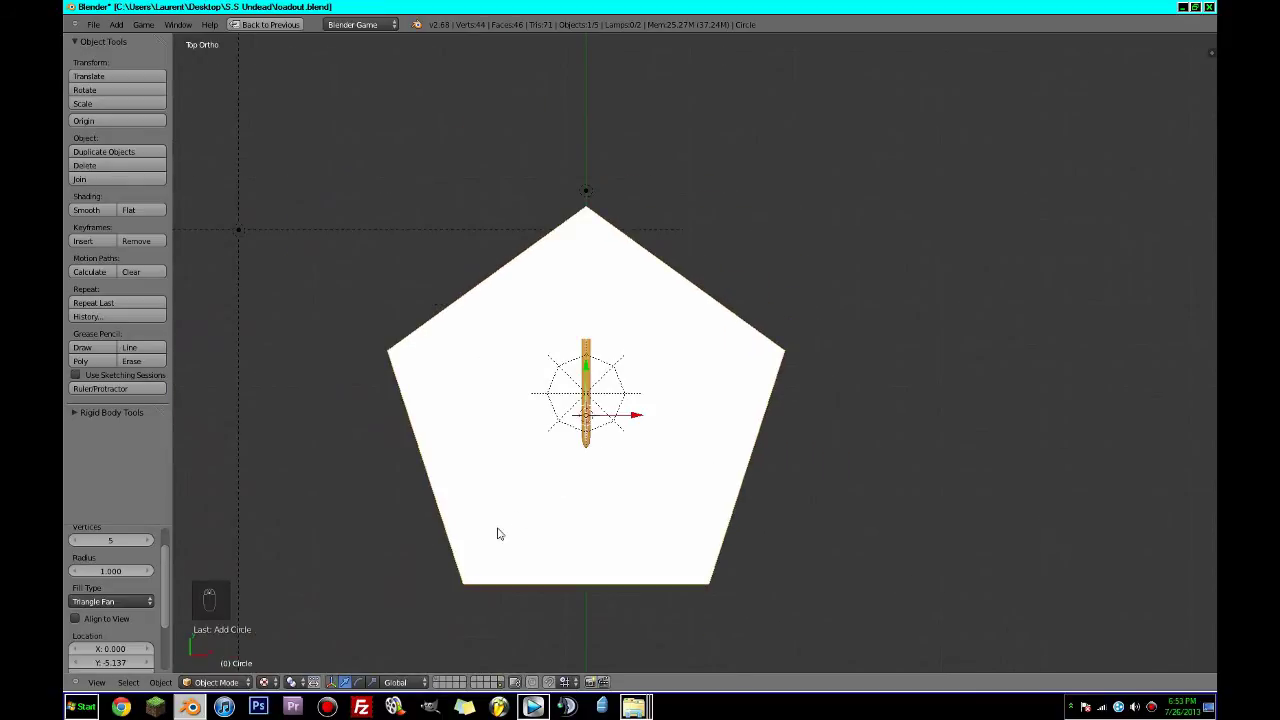
{"action": "left_click", "coordinate": [143, 545]}
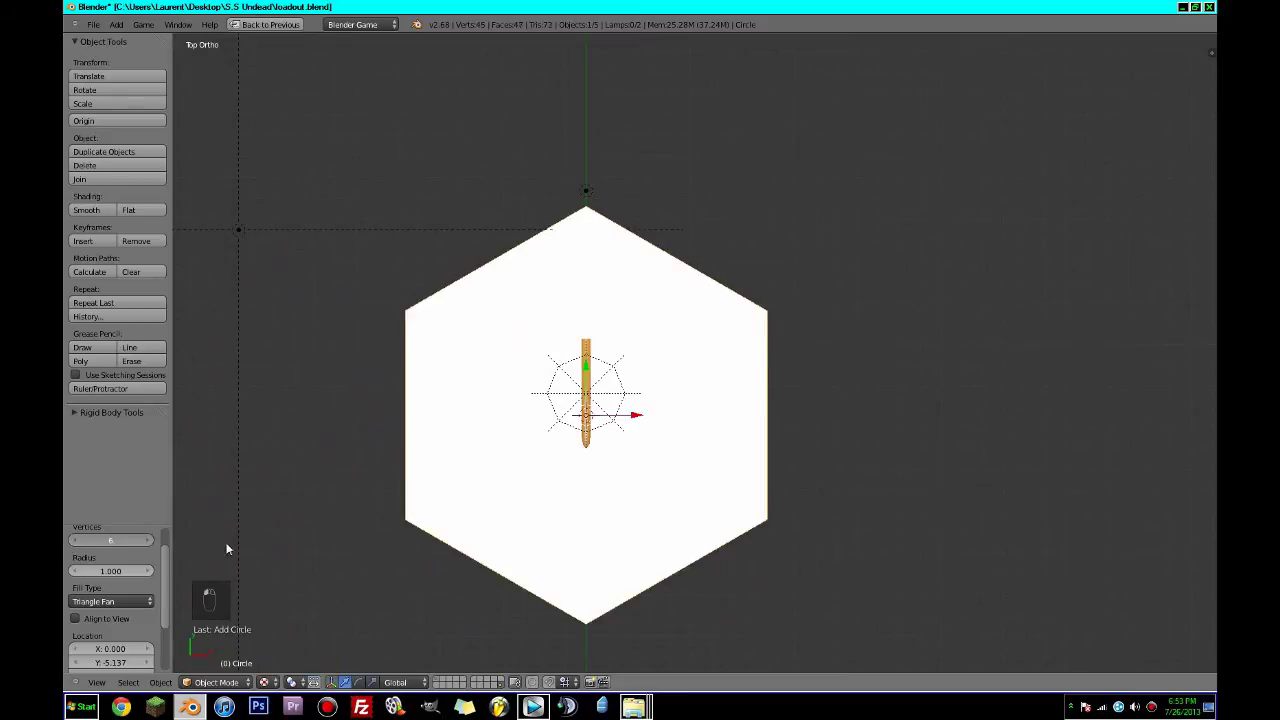
{"action": "left_click_drag", "start_coordinate": [227, 549], "coordinate": [238, 549]}
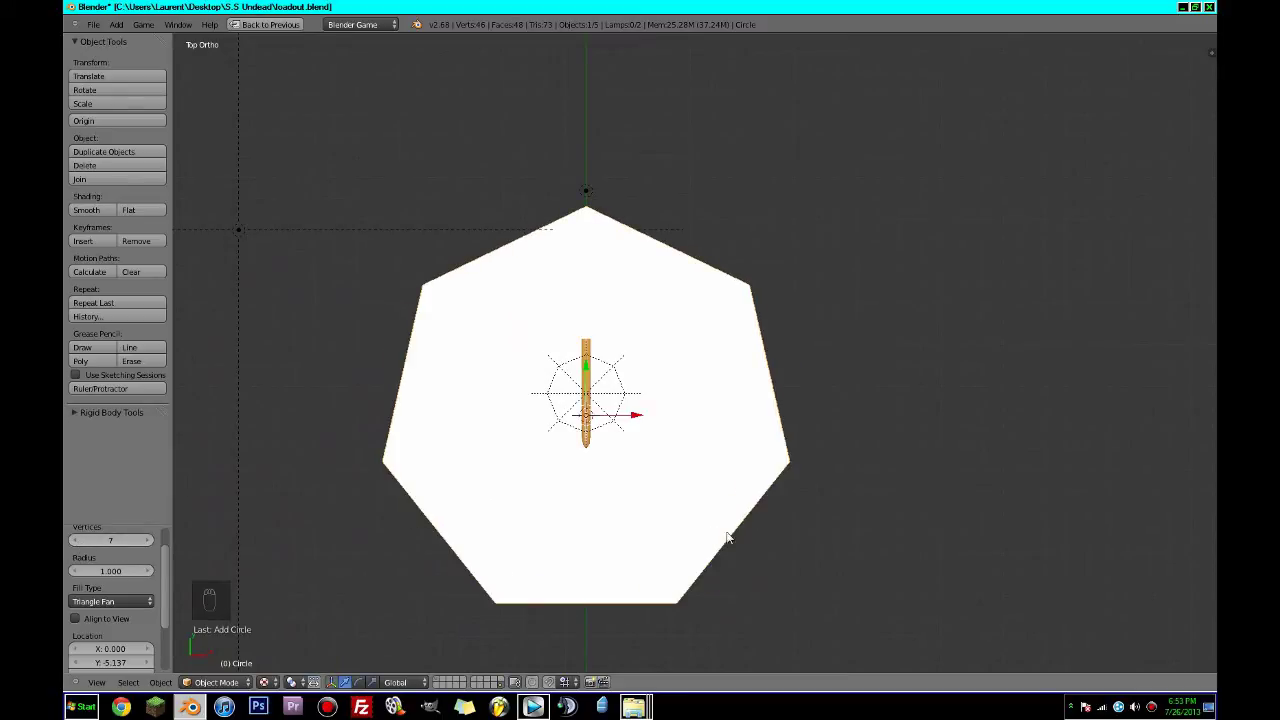
{"action": "left_click", "coordinate": [140, 541]}
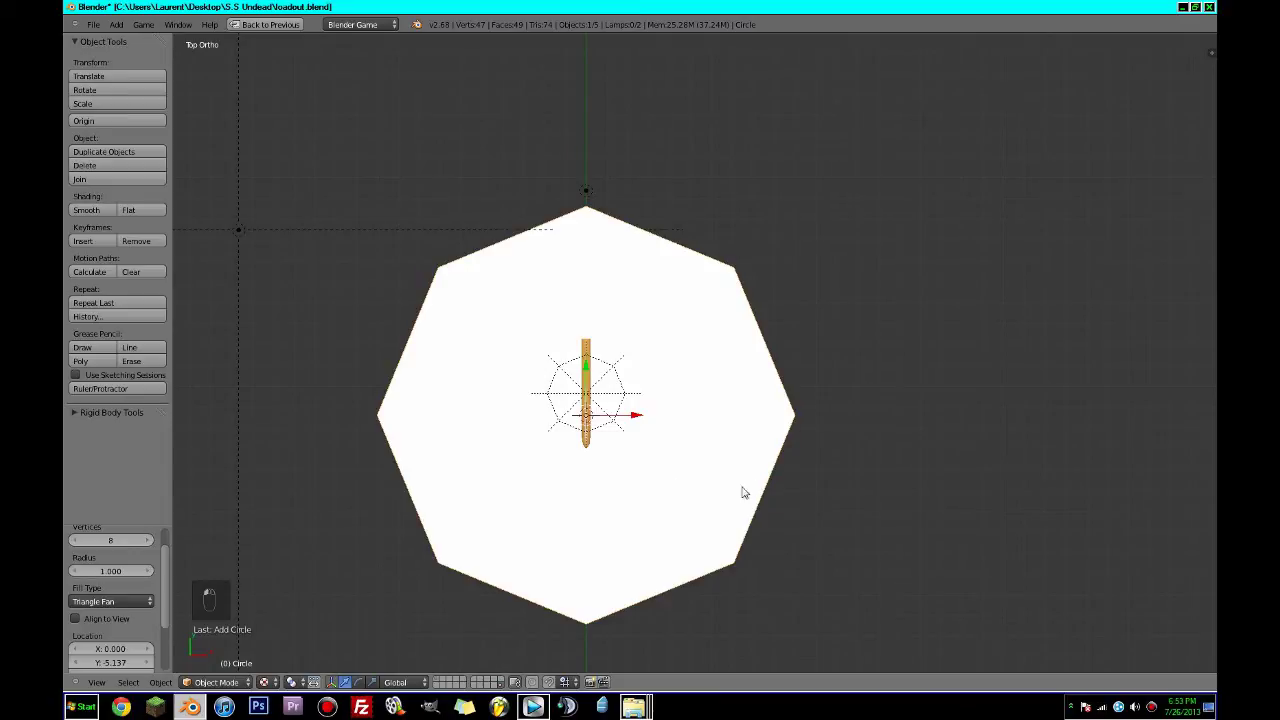
Rotate the circle's geometry 90 degrees about the X axis so it stands across the bullet.
{"action": "middle_click_drag", "start_coordinate": [484, 630], "coordinate": [740, 457]}
{"action": "key", "text": "Tab"}
{"action": "key", "text": "r"}
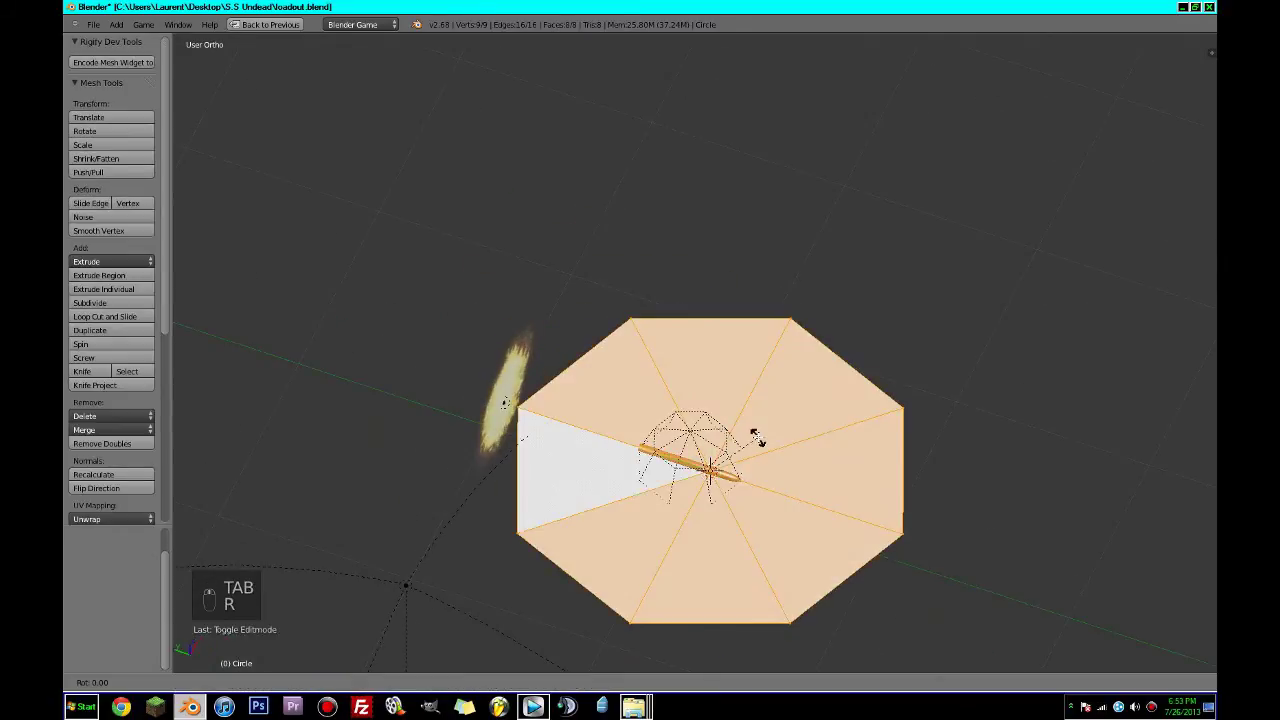
{"action": "key", "text": "x"}
{"action": "key", "text": "9"}
{"action": "key", "text": "0"}
{"action": "key", "text": "Return"}
{"action": "key", "text": "Tab"}
{"action": "scroll", "coordinate": [660, 518], "scroll_direction": "up", "scroll_amount": 2}
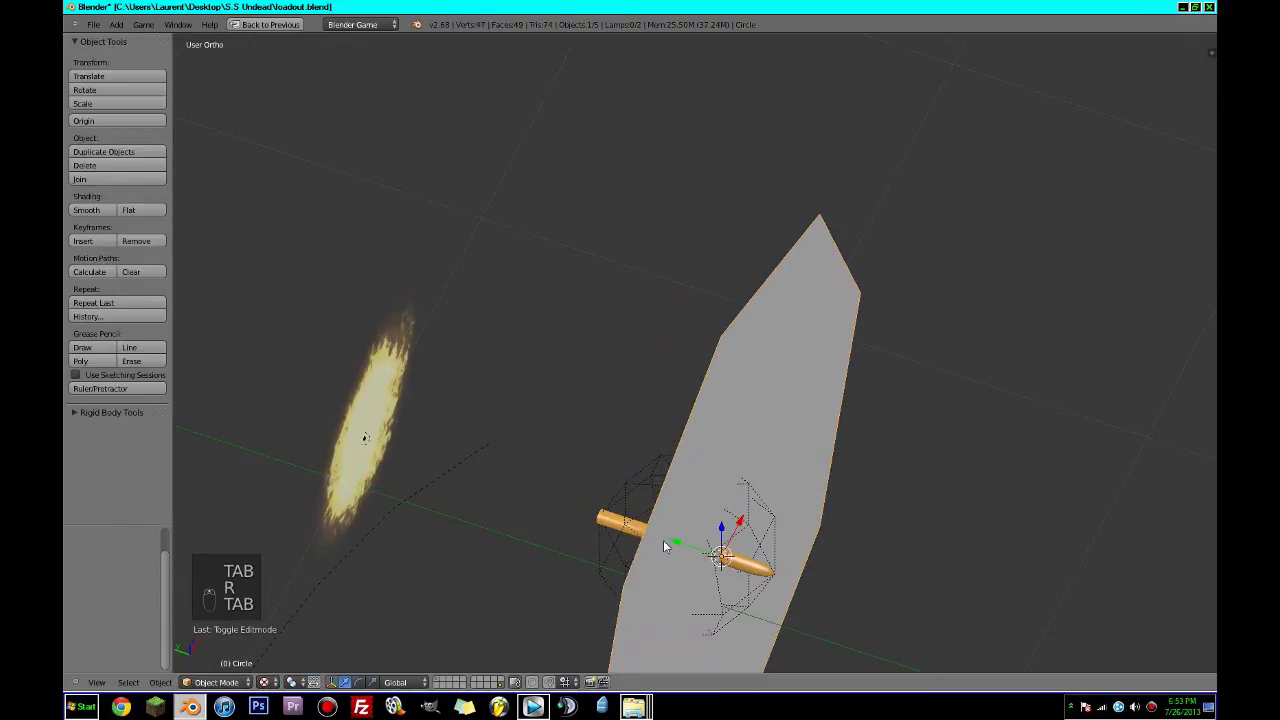
Move the circle to the bullet's rear end and scale its geometry to about 0.027, slightly wider than the bullet.
{"action": "key", "text": "KP_7"}
{"action": "key", "text": "g"}
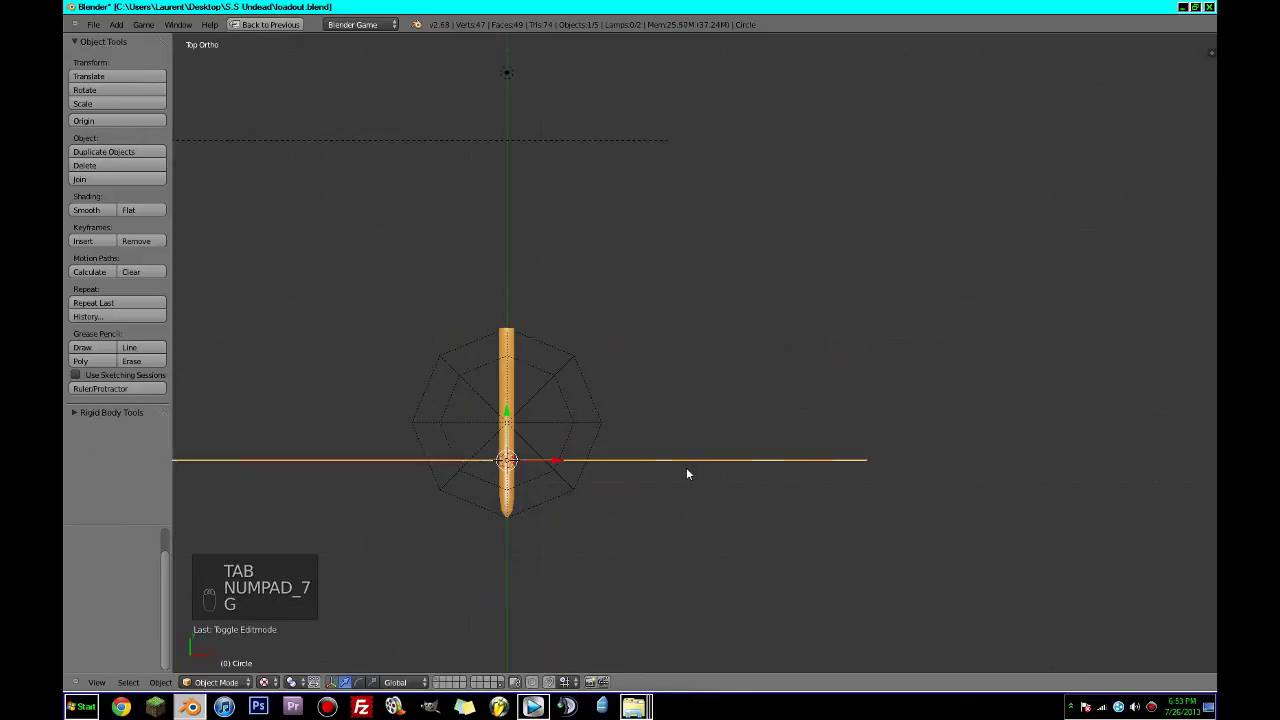
{"action": "key", "text": "g"}
{"action": "left_click", "coordinate": [687, 334]}
{"action": "scroll", "coordinate": [687, 334], "scroll_direction": "up", "scroll_amount": 2}
{"action": "key", "text": "Tab"}
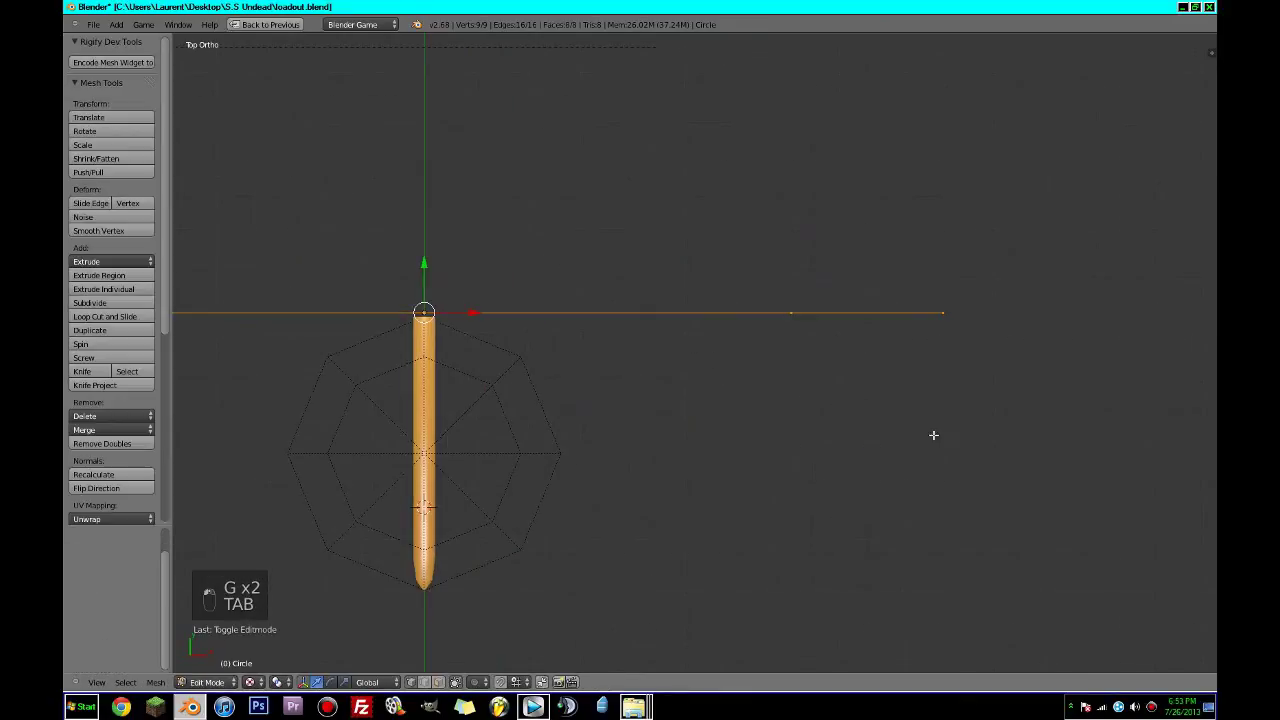
{"action": "key", "text": "s"}
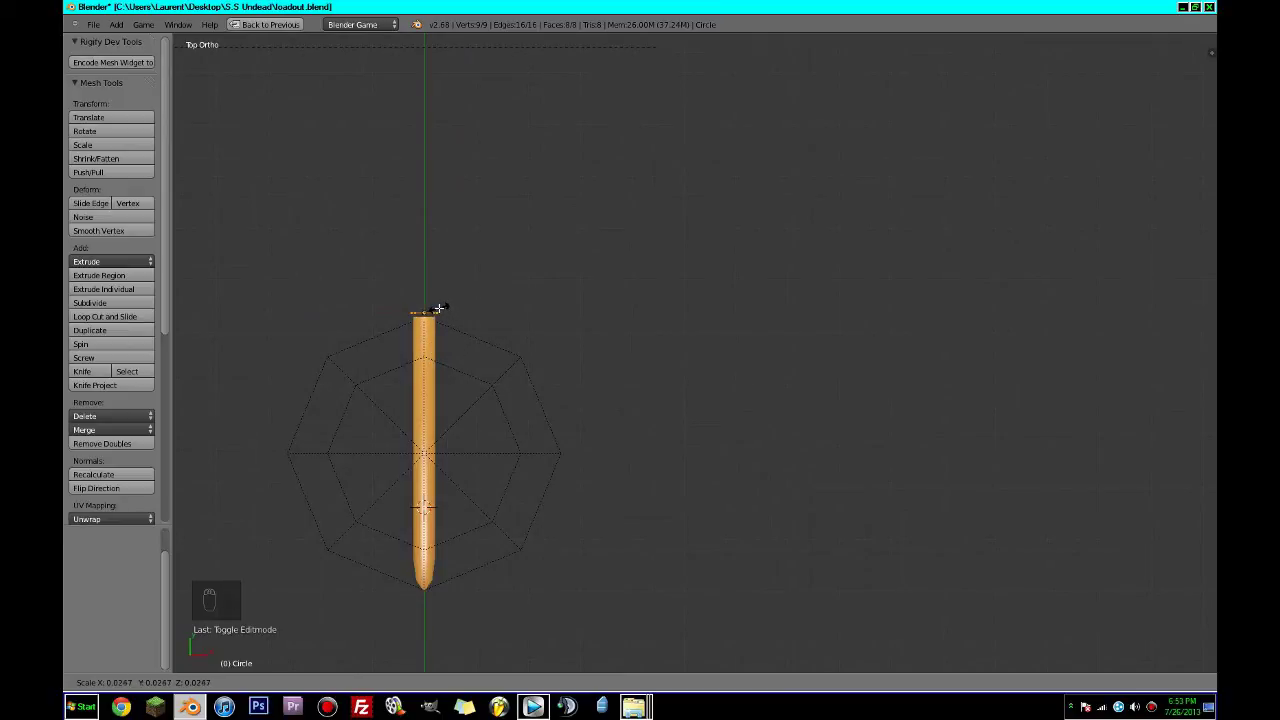
{"action": "left_click", "coordinate": [439, 309]}
Move the circle object along the bullet to just behind its pointed tip.
{"action": "scroll", "coordinate": [534, 334], "scroll_direction": "up", "scroll_amount": 5}
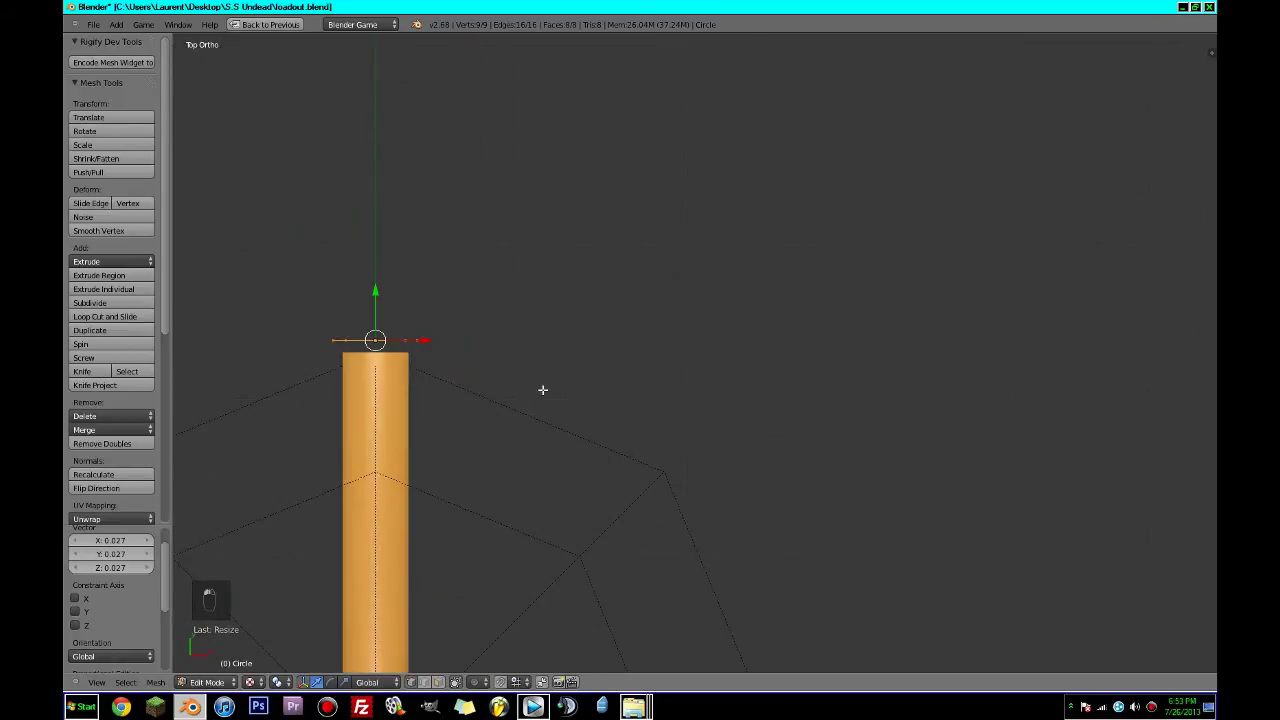
{"action": "scroll", "coordinate": [680, 468], "scroll_direction": "down", "scroll_amount": 6}
{"action": "key", "text": "Tab"}
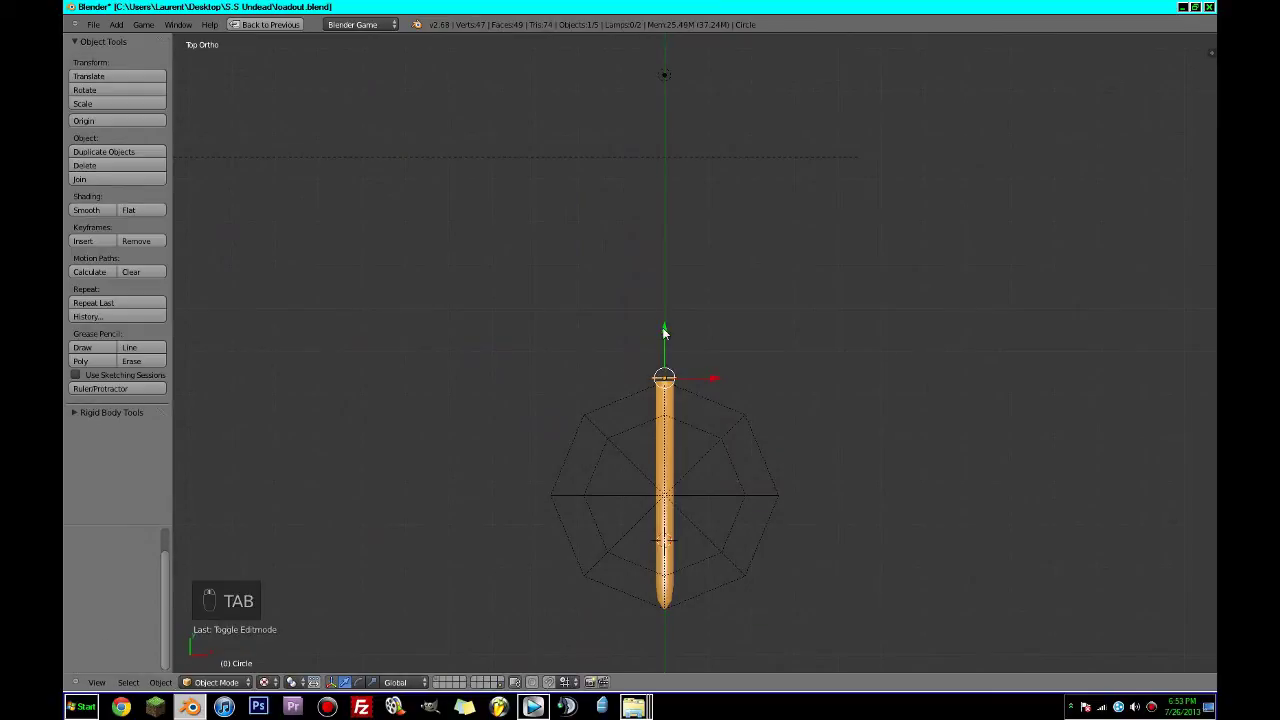
{"action": "key", "text": "Tab"}
{"action": "scroll", "coordinate": [680, 480], "scroll_direction": "up", "scroll_amount": 5}
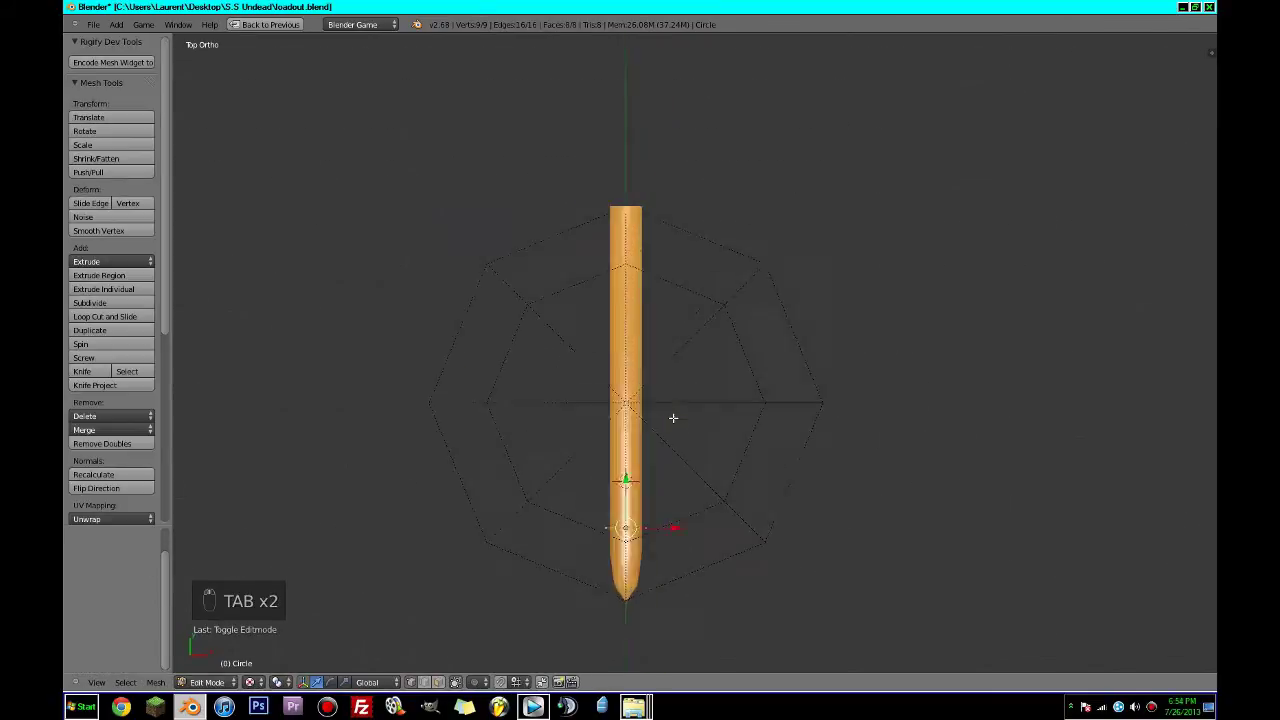
Extrude the circle about 0.044 along Y toward the bullet's rear and taper this neck slightly toward the tip.
{"action": "key", "text": "e"}
{"action": "left_click", "coordinate": [678, 320]}
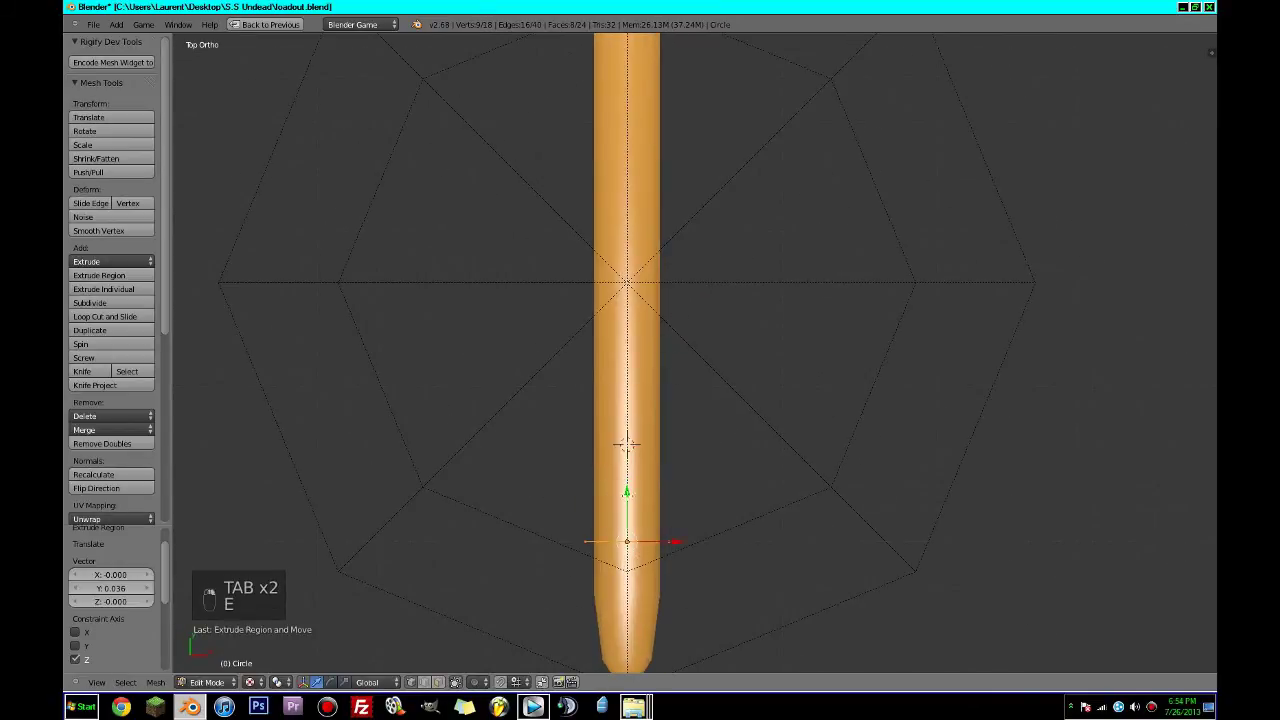
{"action": "key", "text": "e"}
{"action": "left_click", "coordinate": [642, 424]}
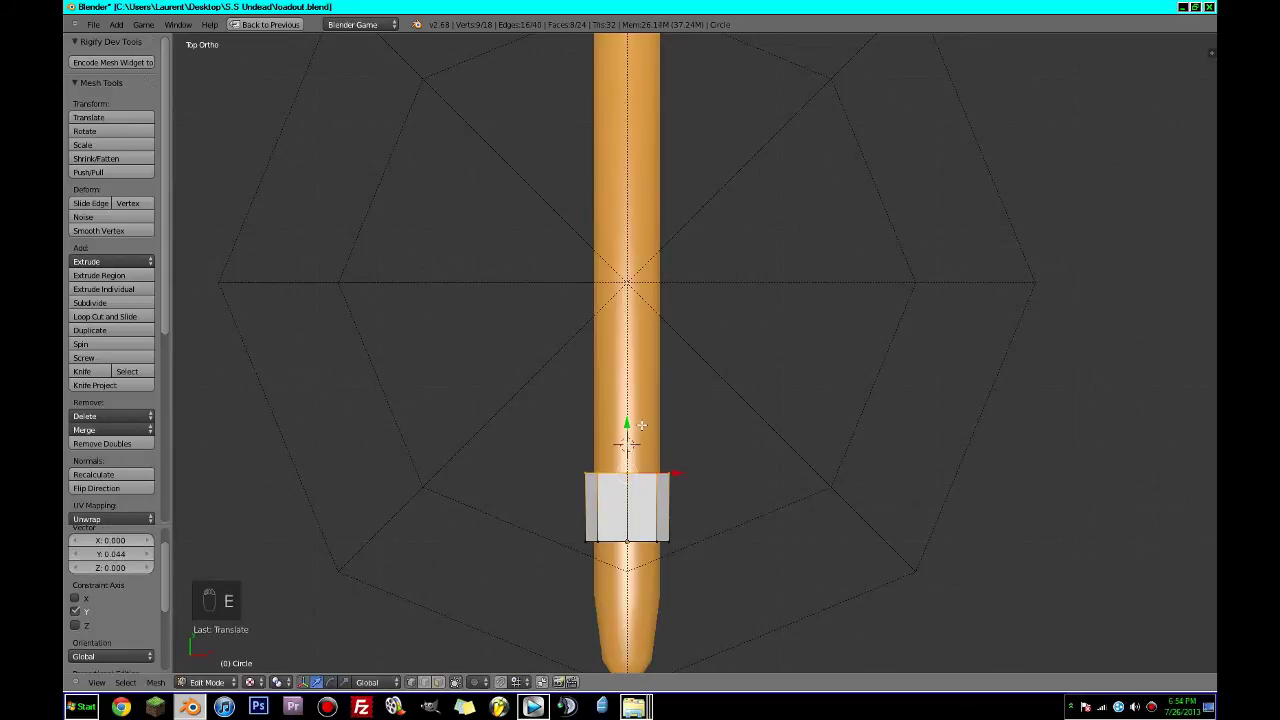
{"action": "key", "text": "s"}
{"action": "left_click", "coordinate": [797, 450]}
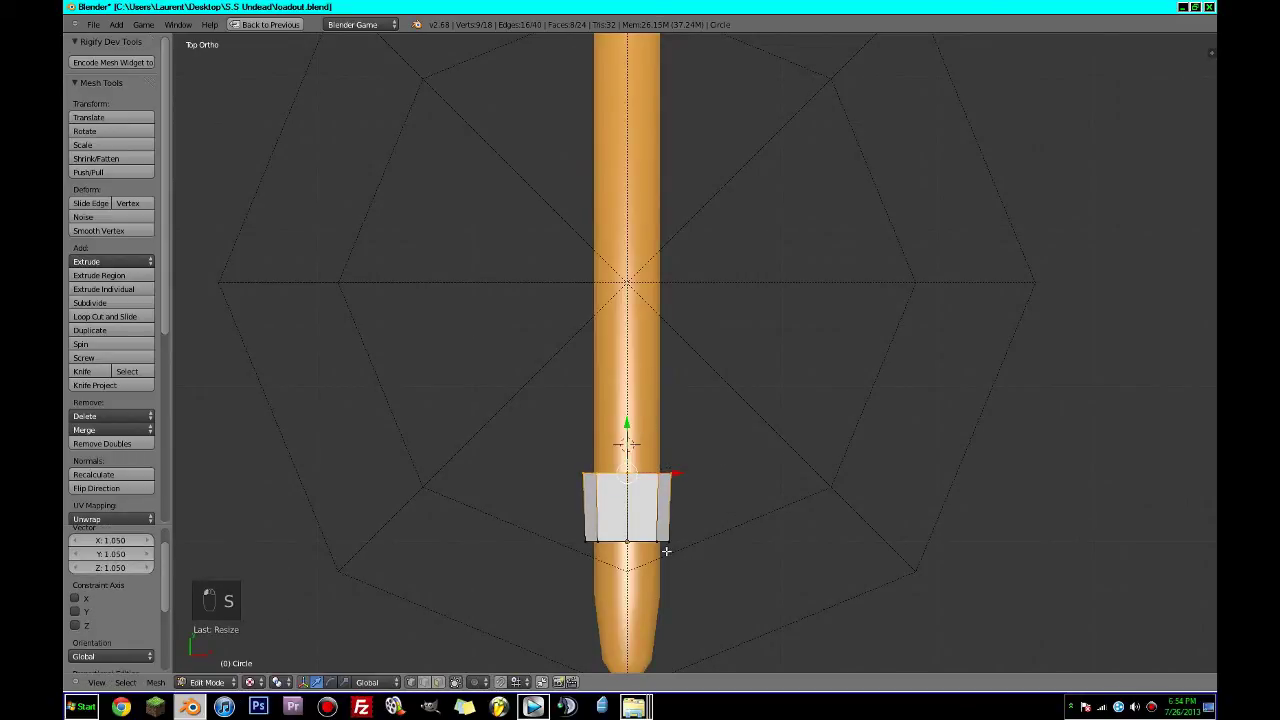
{"action": "key", "text": "s"}
{"action": "left_click", "coordinate": [791, 531]}
{"action": "key", "text": "s"}
{"action": "left_click", "coordinate": [740, 451]}
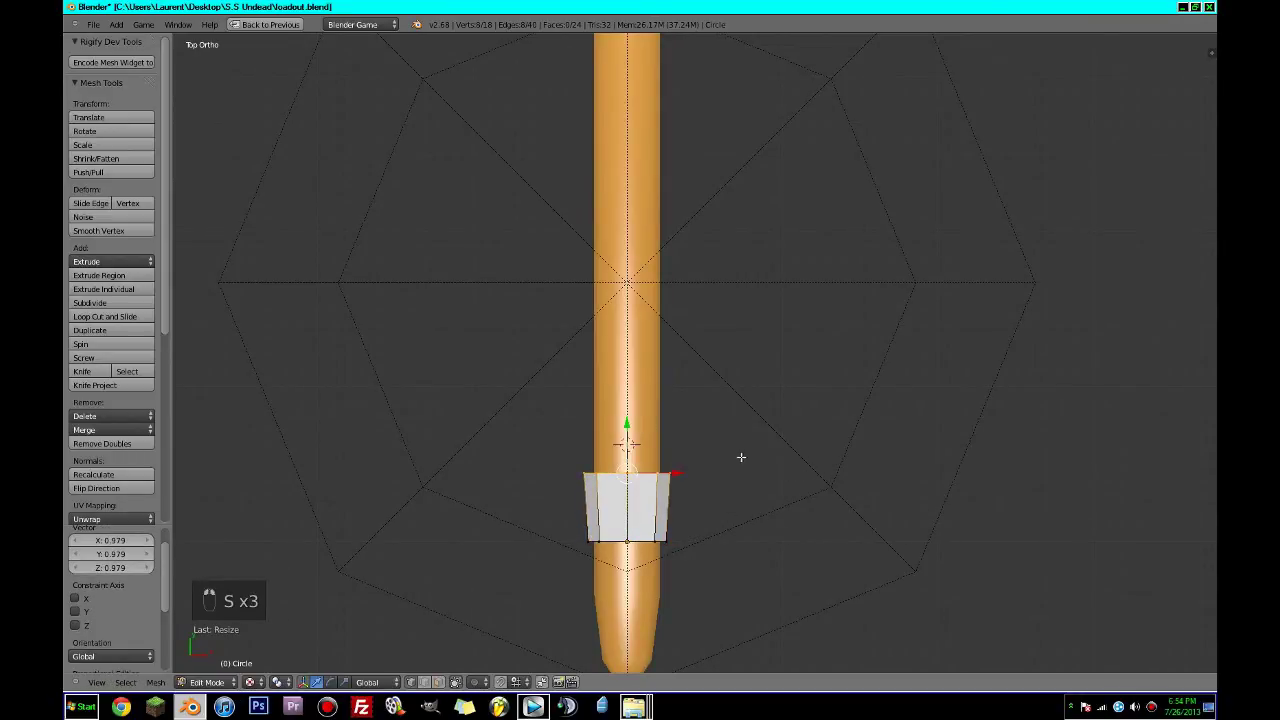
Extrude the neck's rear ring about 0.006 along Y and widen it into a sloped shoulder.
{"action": "middle_click_drag", "start_coordinate": [740, 451], "coordinate": [754, 523], "text": "shift"}
{"action": "key", "text": "e"}
{"action": "right_click", "coordinate": [759, 514]}
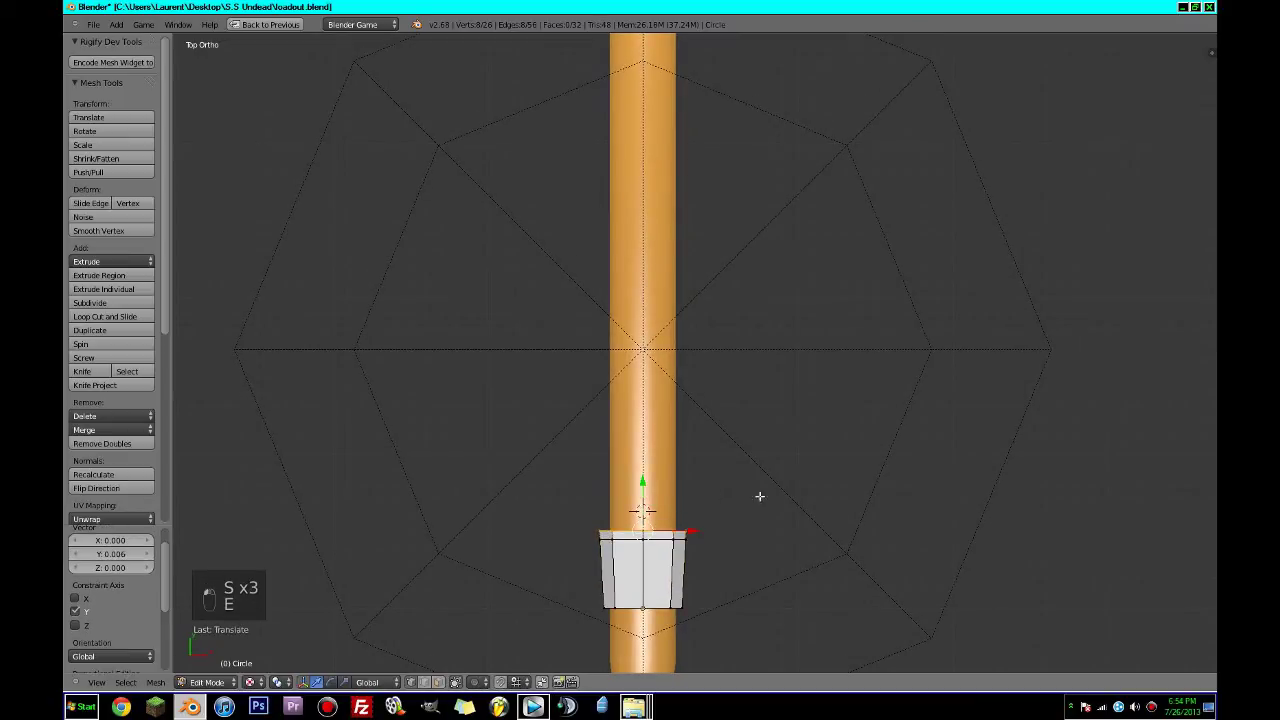
{"action": "key", "text": "s"}
{"action": "left_click", "coordinate": [815, 494]}
Extrude the shoulder ring along Y into a long casing body and adjust its rear end to about mid-bullet.
{"action": "key", "text": "e"}
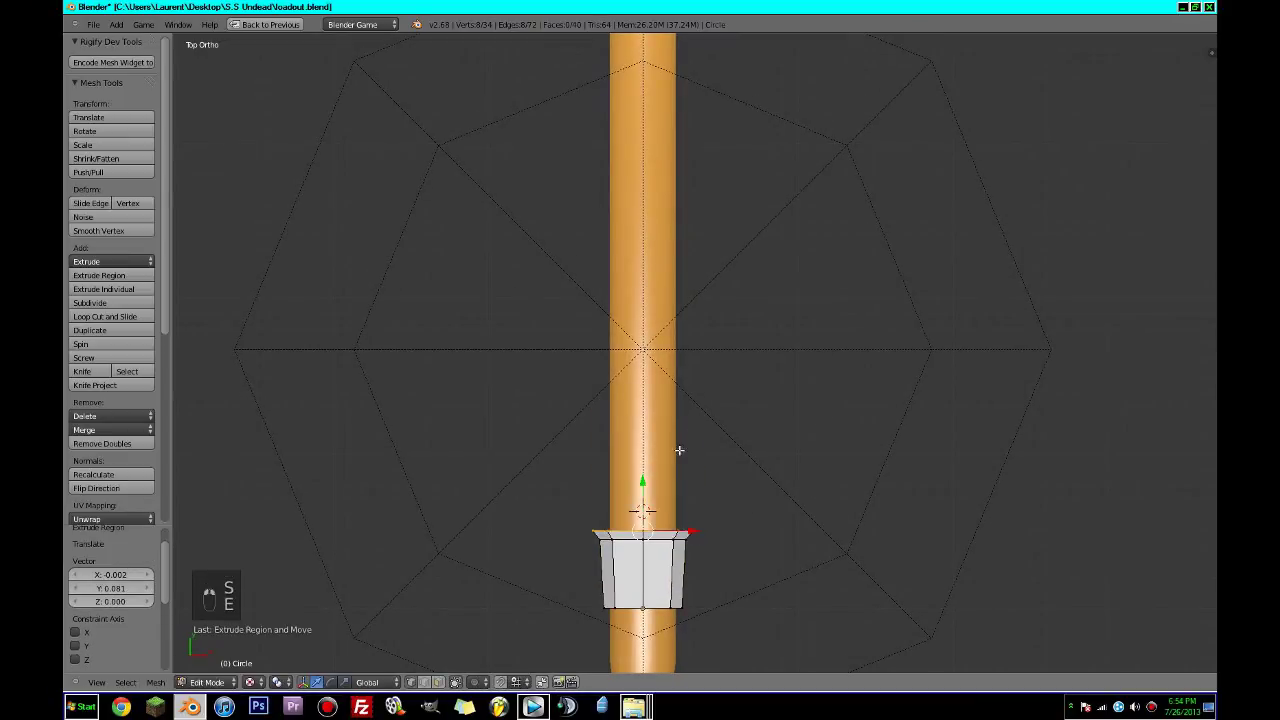
{"action": "left_click_drag", "start_coordinate": [653, 288], "coordinate": [675, 209]}
{"action": "scroll", "coordinate": [674, 230], "scroll_direction": "down", "scroll_amount": 4}
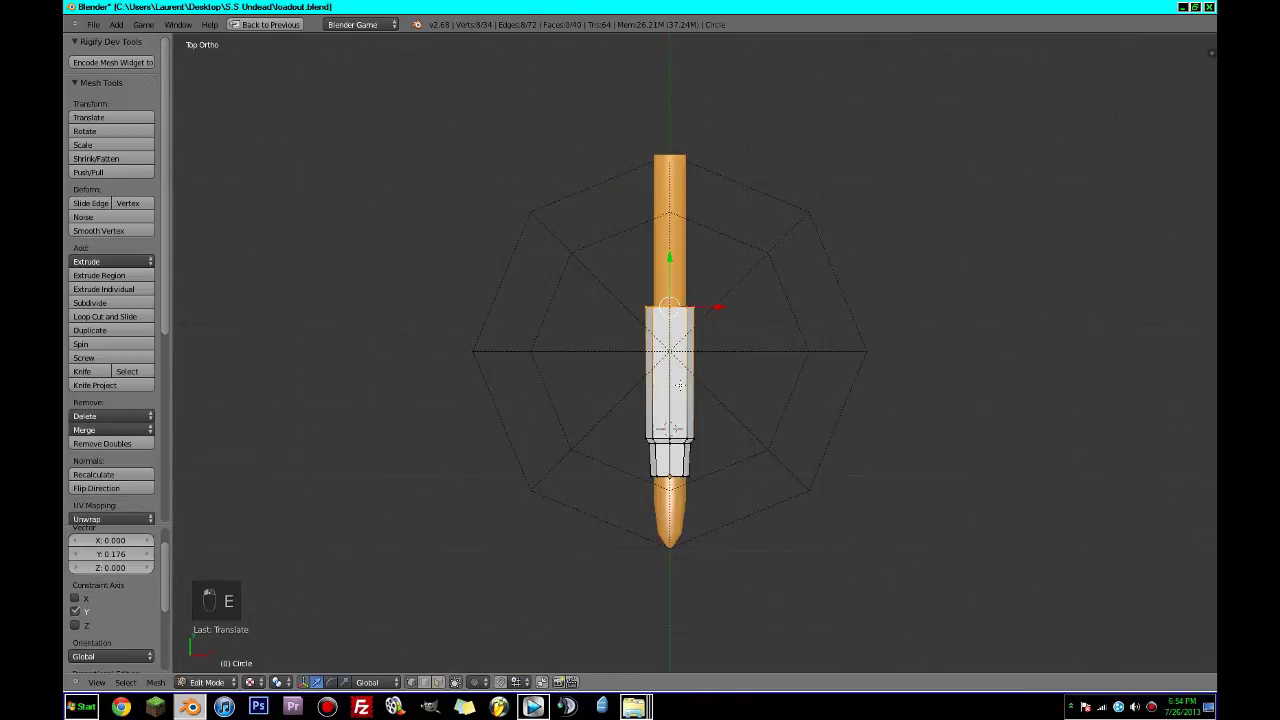
{"action": "middle_click_drag", "start_coordinate": [671, 300], "coordinate": [681, 382], "text": "shift"}
{"action": "scroll", "coordinate": [681, 382], "scroll_direction": "up", "scroll_amount": 2}
{"action": "key", "text": "g"}
{"action": "key", "text": "y"}
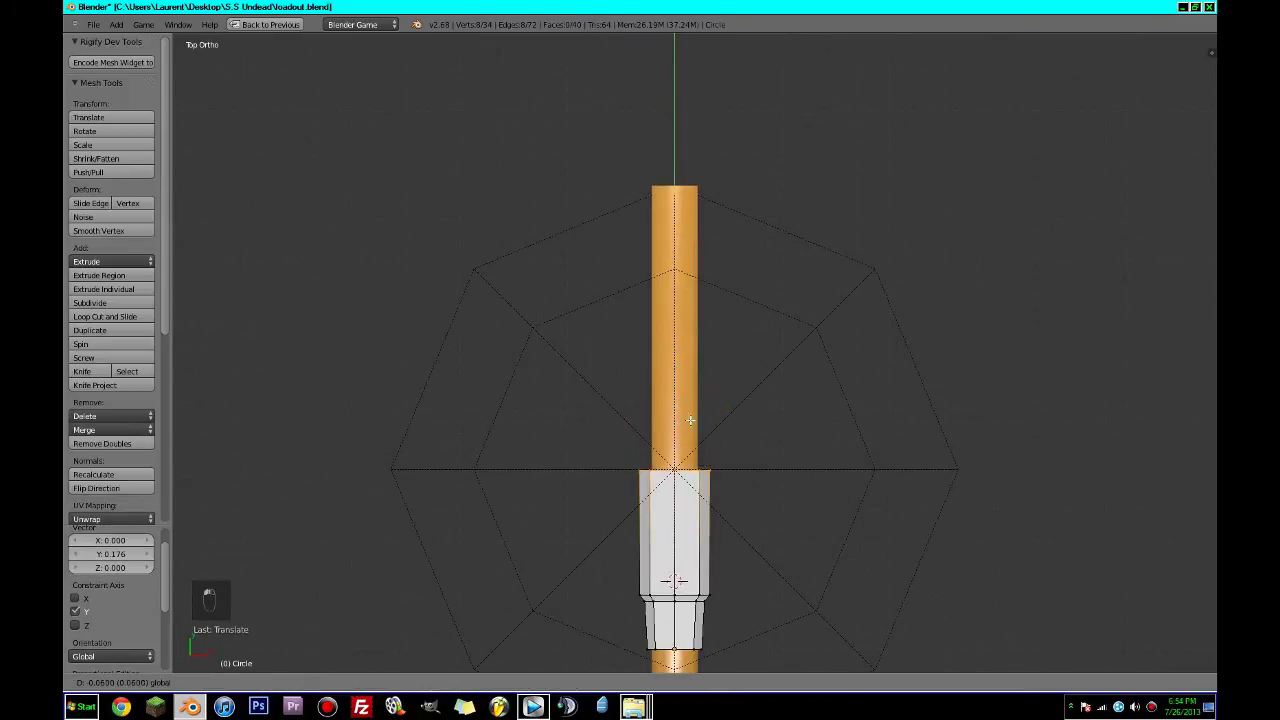
{"action": "left_click", "coordinate": [695, 413]}
Move the whole casing object slightly along Y toward the bullet's tip.
{"action": "scroll", "coordinate": [695, 413], "scroll_direction": "down", "scroll_amount": 2}
{"action": "key", "text": "Tab"}
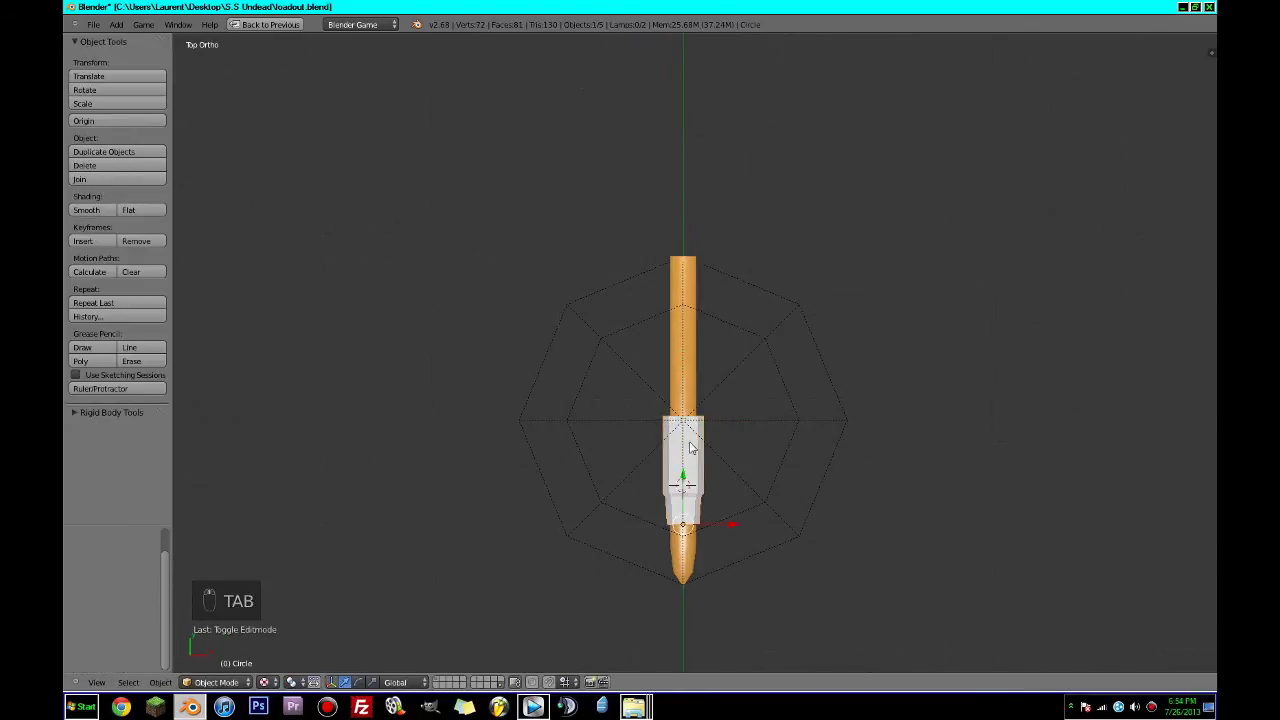
{"action": "key", "text": "g"}
{"action": "key", "text": "y"}
{"action": "left_click", "coordinate": [689, 498]}
Select the casing body's front and rear edge loops, scale them down slightly and shift them about -0.004 along Y.
{"action": "key", "text": "Tab"}
{"action": "scroll", "coordinate": [710, 500], "scroll_direction": "up", "scroll_amount": 4}
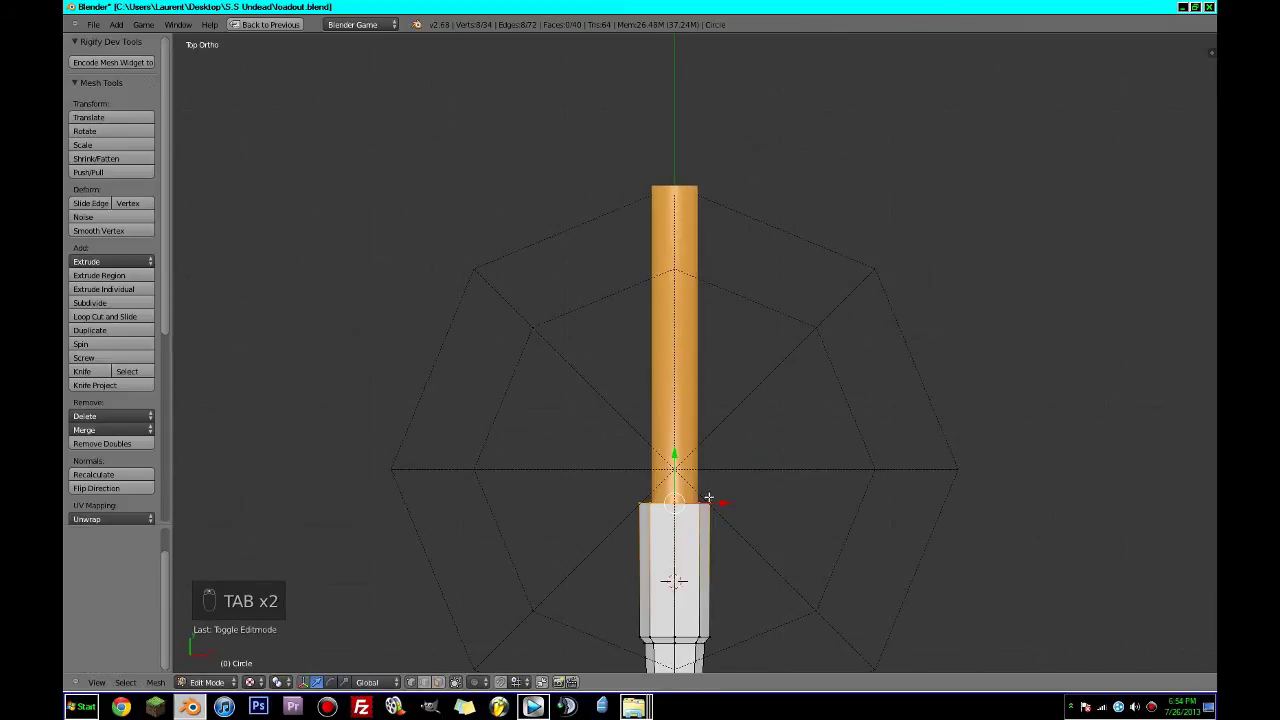
{"action": "right_click", "coordinate": [702, 600], "text": "alt"}
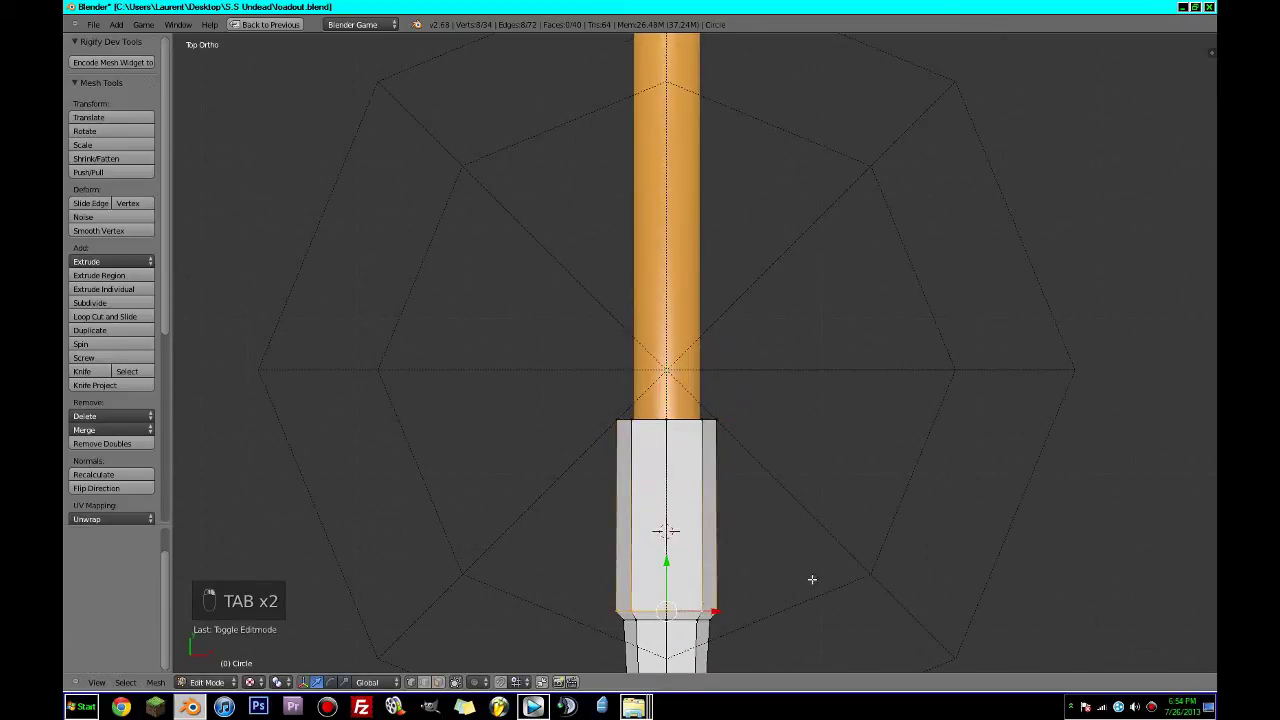
{"action": "right_click", "coordinate": [683, 424], "text": "alt+shift"}
{"action": "key", "text": "s"}
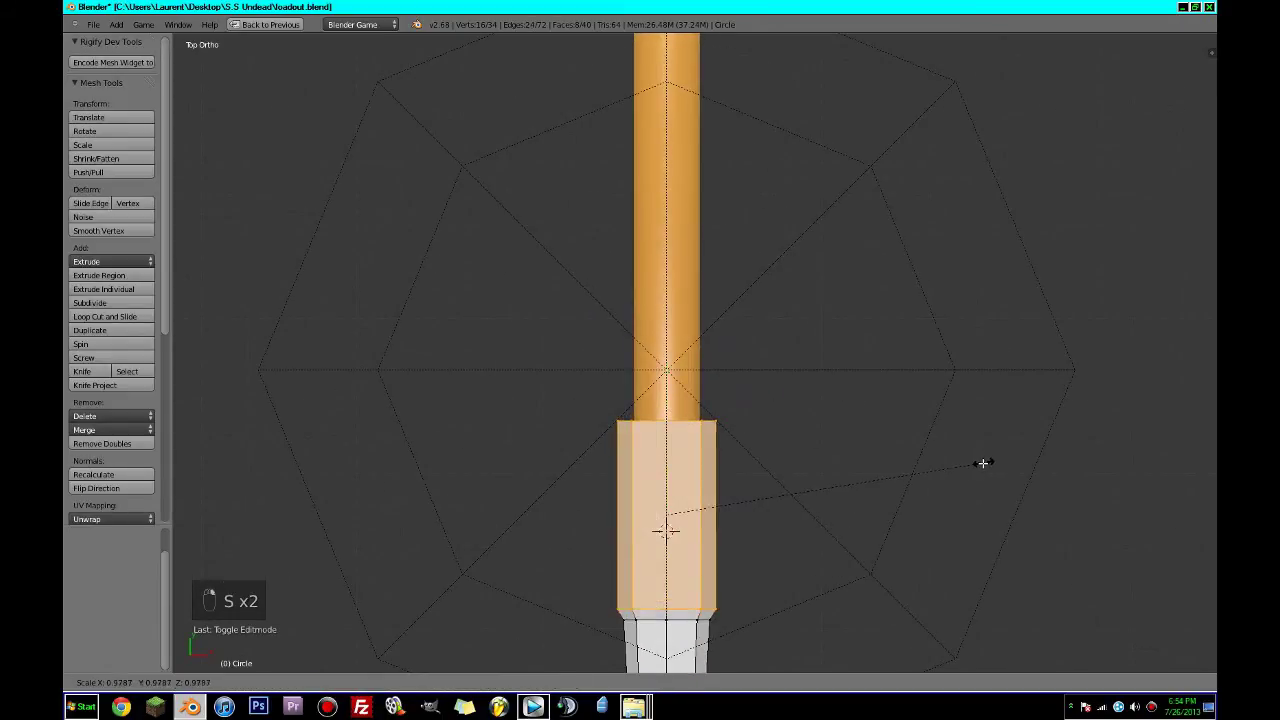
{"action": "left_click", "coordinate": [799, 467]}
{"action": "left_click_drag", "start_coordinate": [665, 471], "coordinate": [670, 477]}
{"action": "scroll", "coordinate": [721, 478], "scroll_direction": "down", "scroll_amount": 1}
{"action": "scroll", "coordinate": [666, 453], "scroll_direction": "up", "scroll_amount": 2}
Extrude the casing's rear edge loop, scale it by about 1.113, and extrude it again about 0.006 along Y as a rim.
{"action": "right_click", "coordinate": [665, 452], "text": "alt"}
{"action": "scroll", "coordinate": [720, 460], "scroll_direction": "up", "scroll_amount": 1}
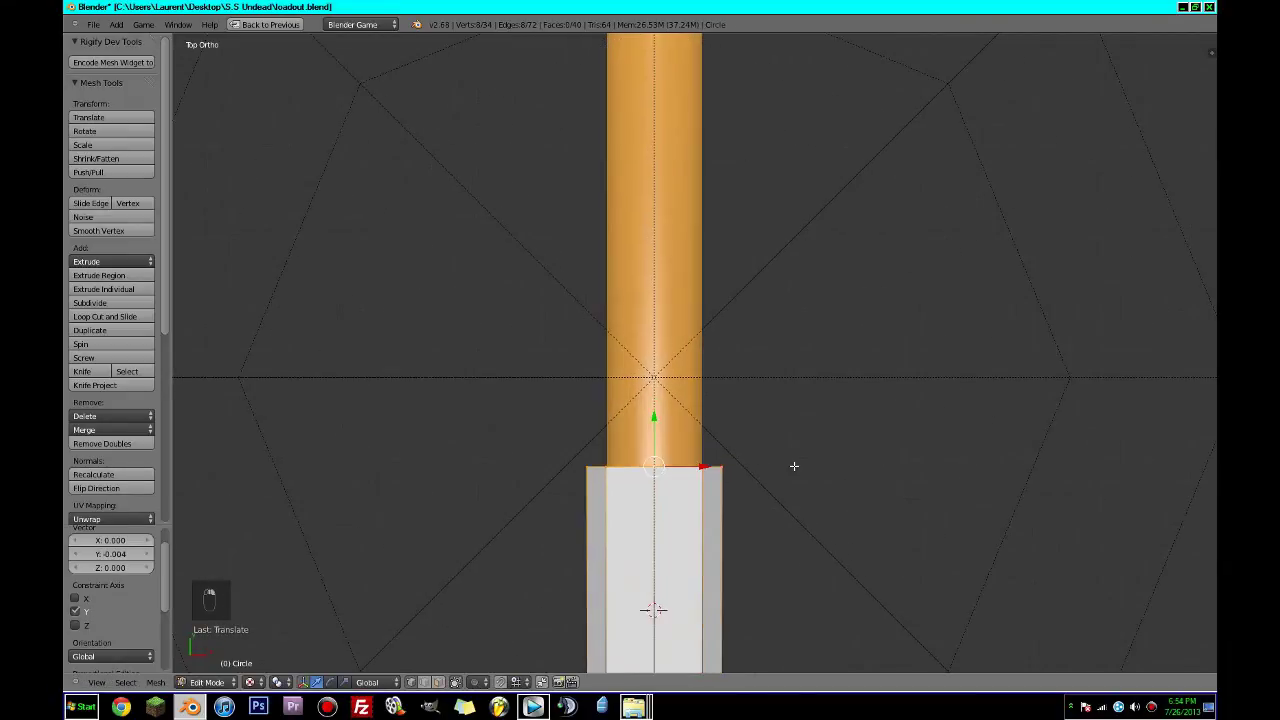
{"action": "key", "text": "e"}
{"action": "right_click", "coordinate": [812, 449]}
{"action": "key", "text": "s"}
{"action": "left_click", "coordinate": [841, 458]}
{"action": "key", "text": "e"}
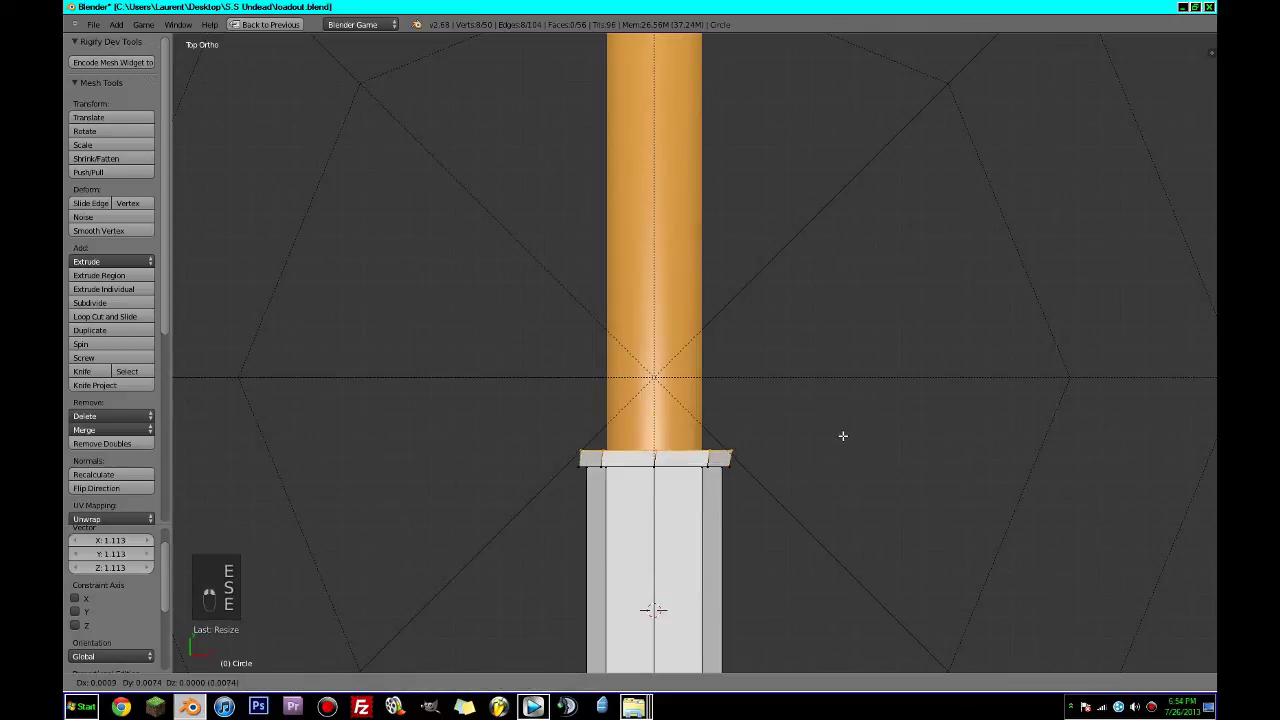
{"action": "right_click", "coordinate": [843, 435]}
{"action": "left_click_drag", "start_coordinate": [655, 432], "coordinate": [654, 420]}
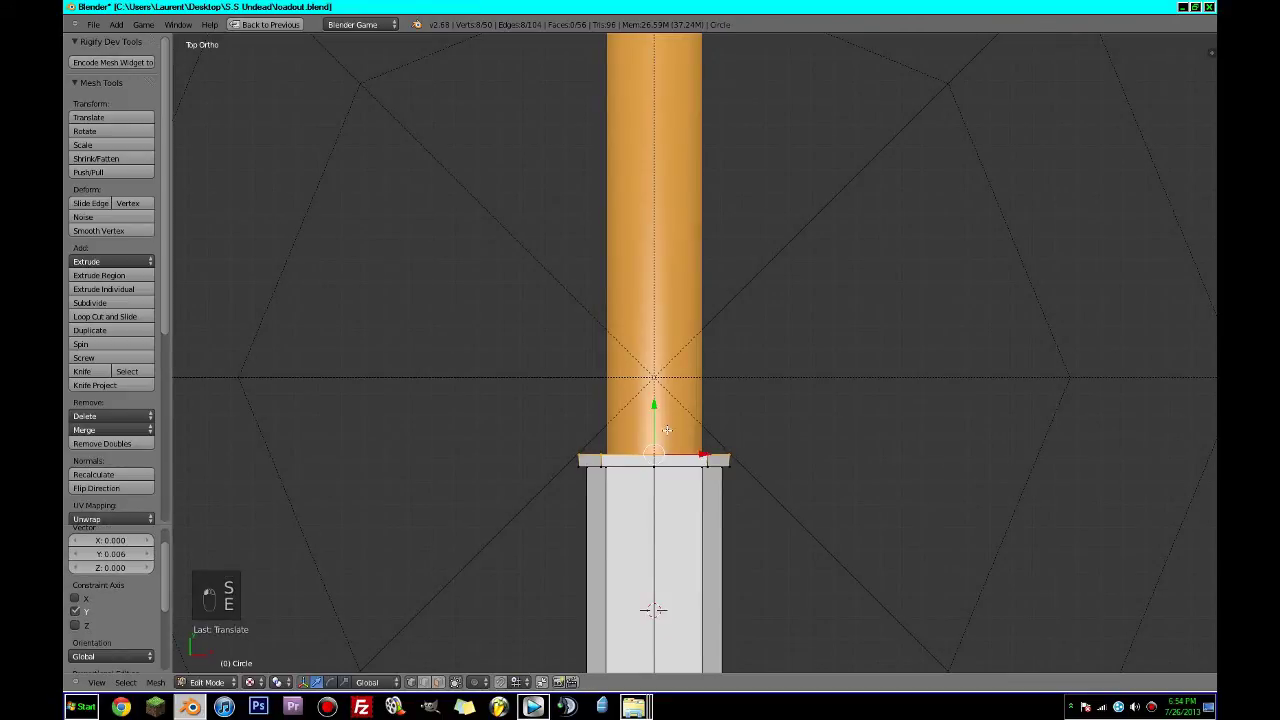
Fill the open rear end of the casing with a face and shade the object smooth.
{"action": "mouse_move", "coordinate": [654, 420]}
{"action": "middle_mouse_down"}
{"action": "mouse_move", "coordinate": [645, 480]}
{"action": "mouse_move", "coordinate": [682, 530]}
{"action": "mouse_move", "coordinate": [690, 480]}
{"action": "middle_mouse_up"}
{"action": "key", "text": "f"}
{"action": "key", "text": "Tab"}
{"action": "scroll", "coordinate": [682, 530], "scroll_direction": "down", "scroll_amount": 4}
{"action": "left_click", "coordinate": [88, 210]}
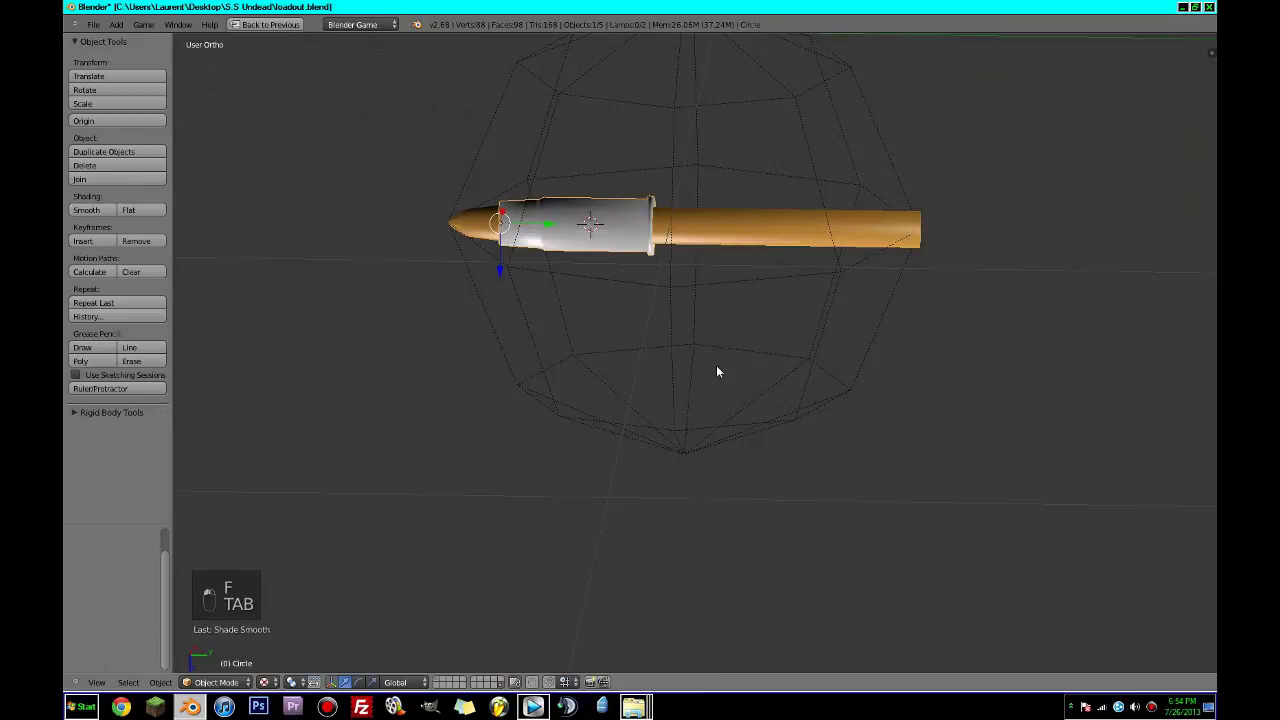
Restore the full window layout and give the casing a new material named gray.
{"action": "key", "text": "ctrl+Up"}
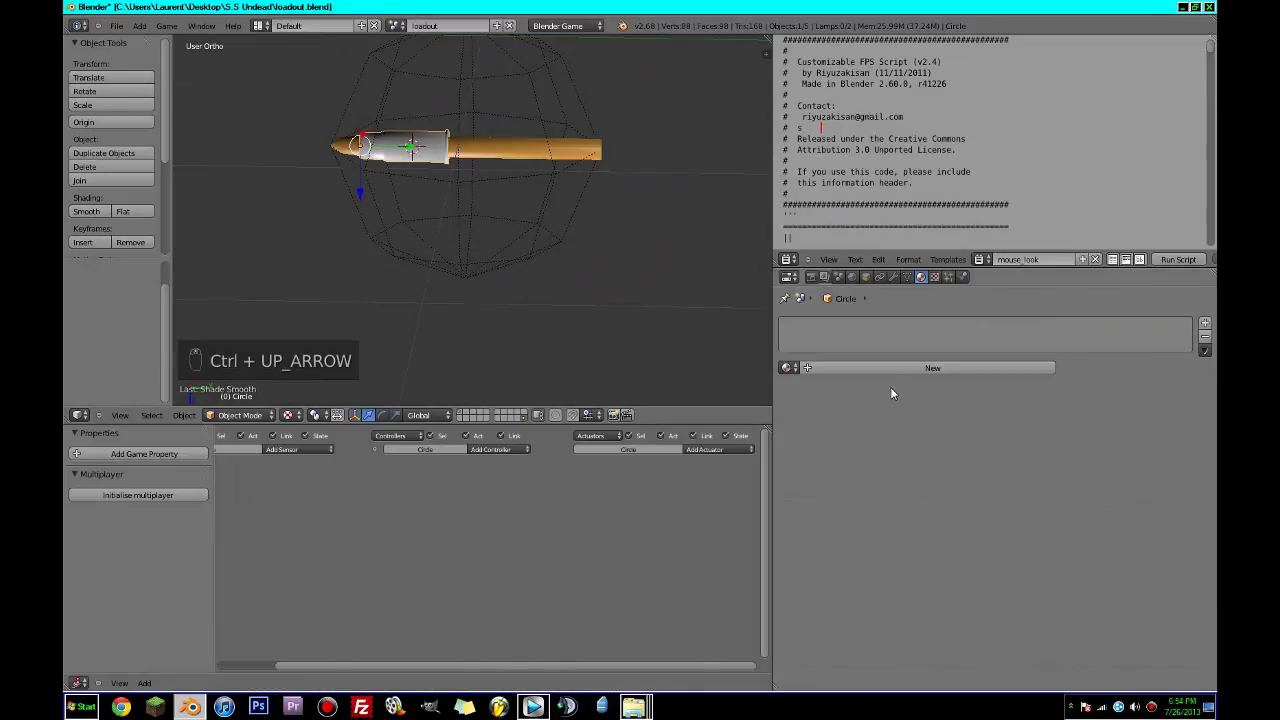
{"action": "left_click", "coordinate": [892, 368]}
{"action": "left_click", "coordinate": [840, 368]}
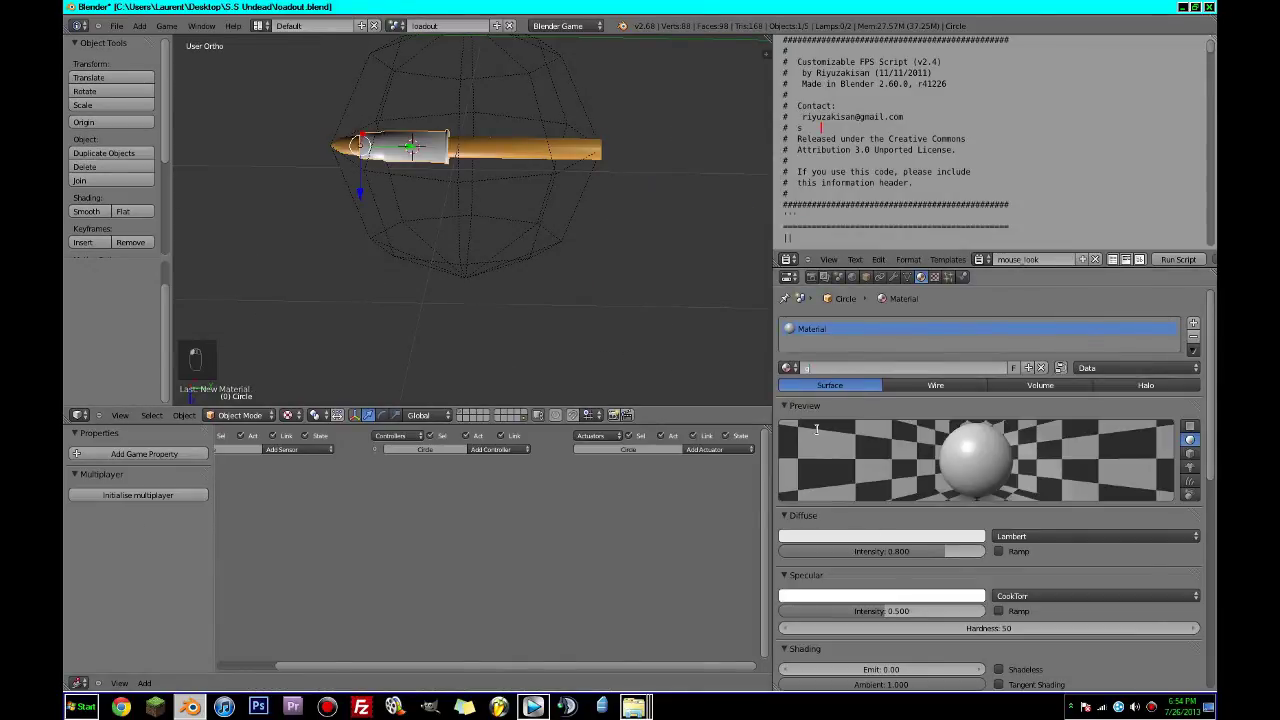
{"action": "type", "text": "gray"}
{"action": "key", "text": "Return"}
Darken the diffuse colour of the casing's gray material to a mid grey.
{"action": "left_click", "coordinate": [857, 548]}
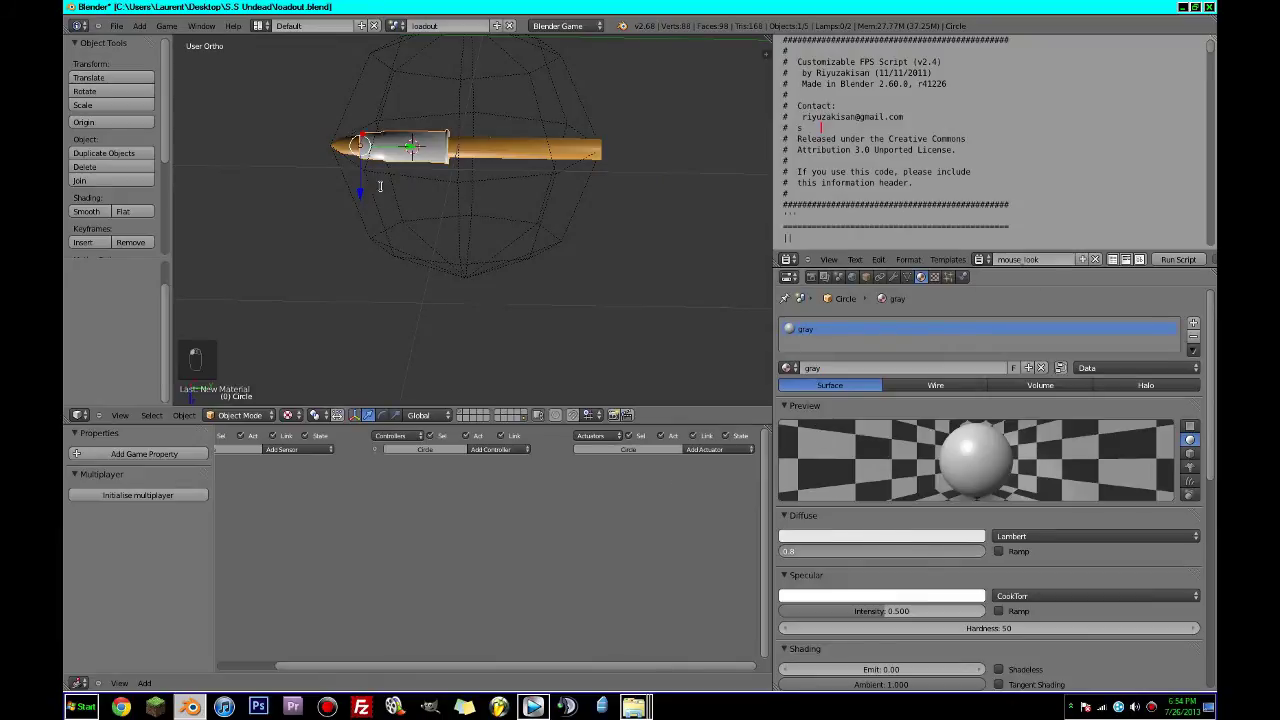
{"action": "left_click", "coordinate": [370, 177]}
{"action": "right_click", "coordinate": [545, 144]}
{"action": "right_click", "coordinate": [434, 144]}
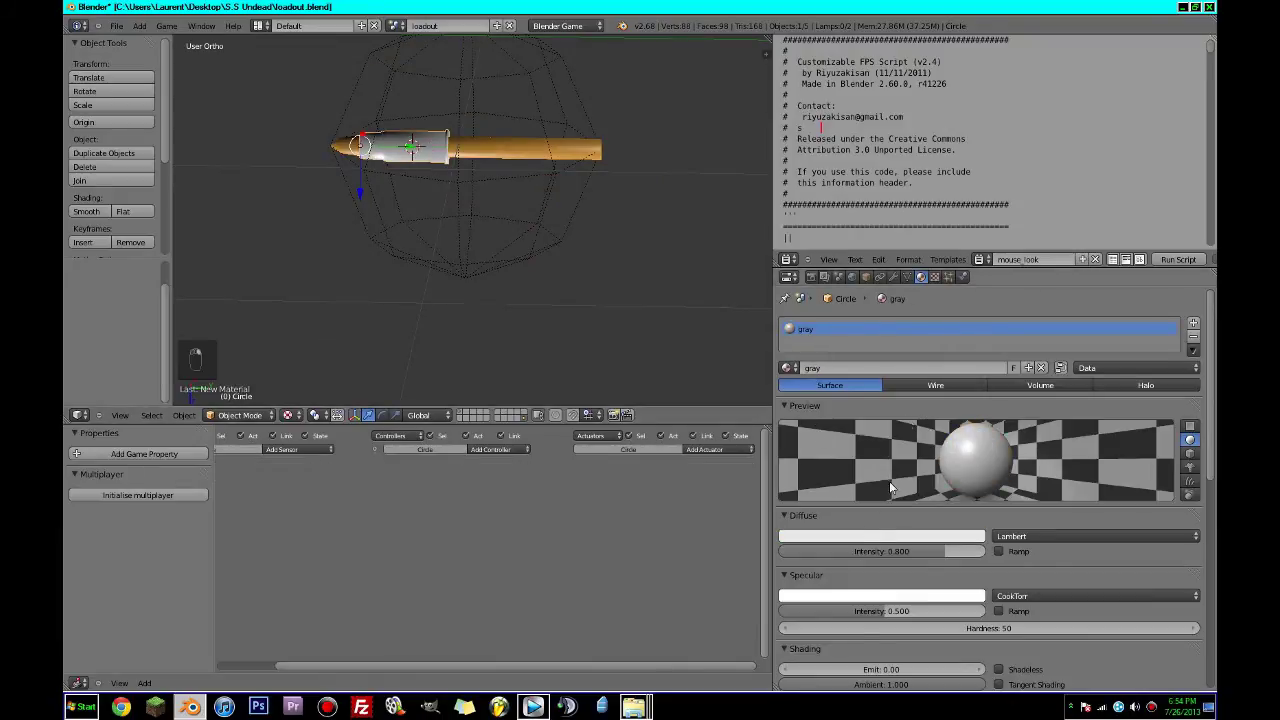
{"action": "left_click", "coordinate": [900, 536]}
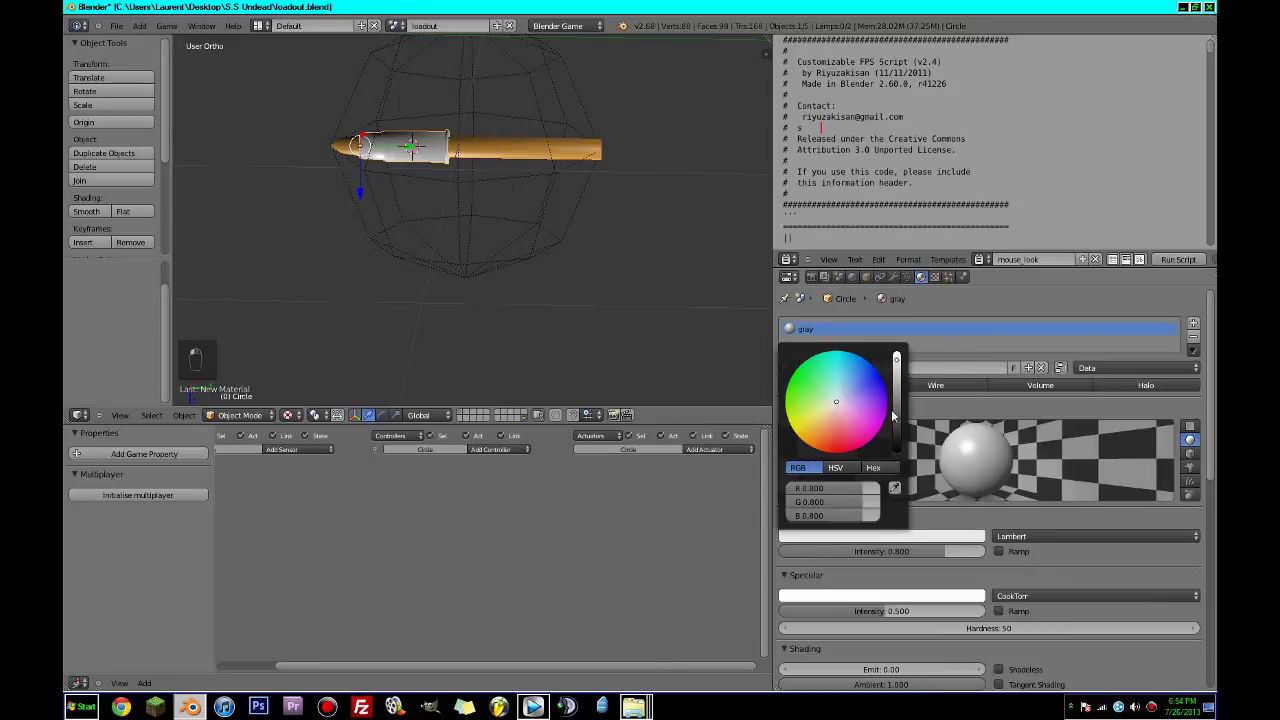
{"action": "left_click", "coordinate": [898, 412]}
{"action": "left_click_drag", "start_coordinate": [898, 406], "coordinate": [897, 384]}
Disable Backface Culling for the gray material and save the file.
{"action": "scroll", "coordinate": [1077, 529], "scroll_direction": "down", "scroll_amount": 6}
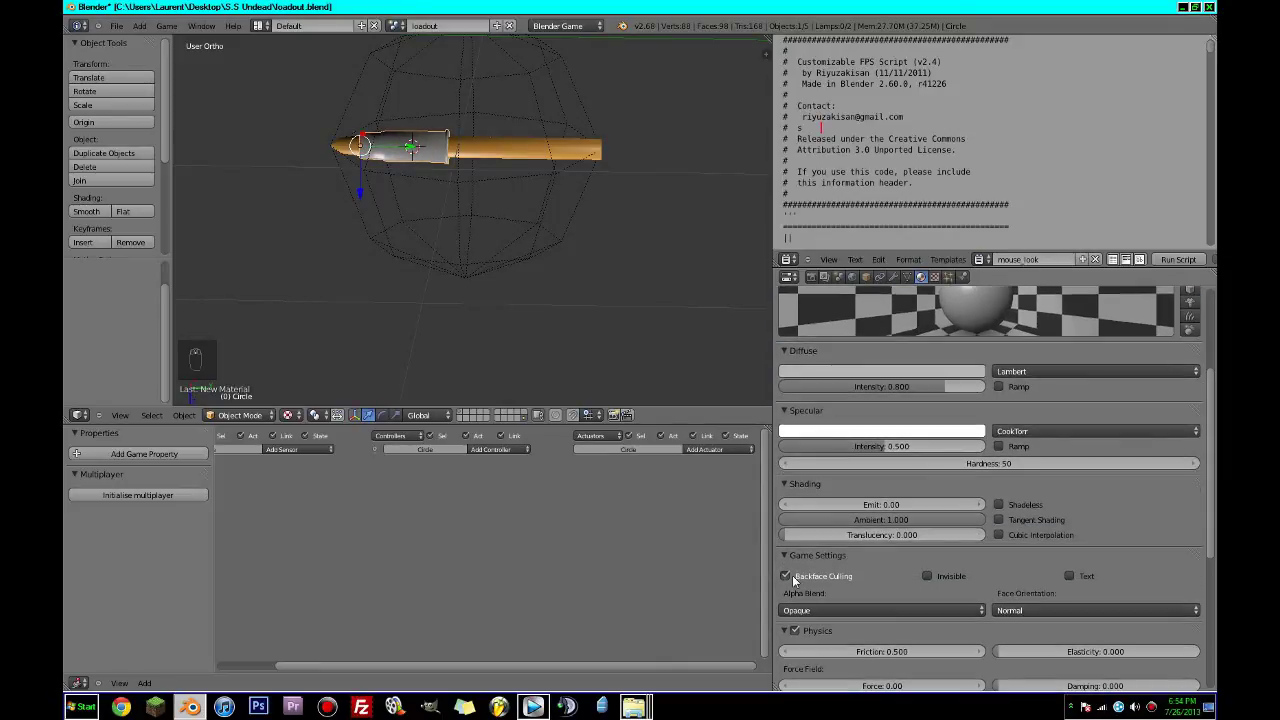
{"action": "left_click", "coordinate": [786, 576]}
{"action": "key", "text": "ctrl+s"}
Rename the casing object as bullet_shell.
{"action": "scroll", "coordinate": [511, 291], "scroll_direction": "up", "scroll_amount": 3}
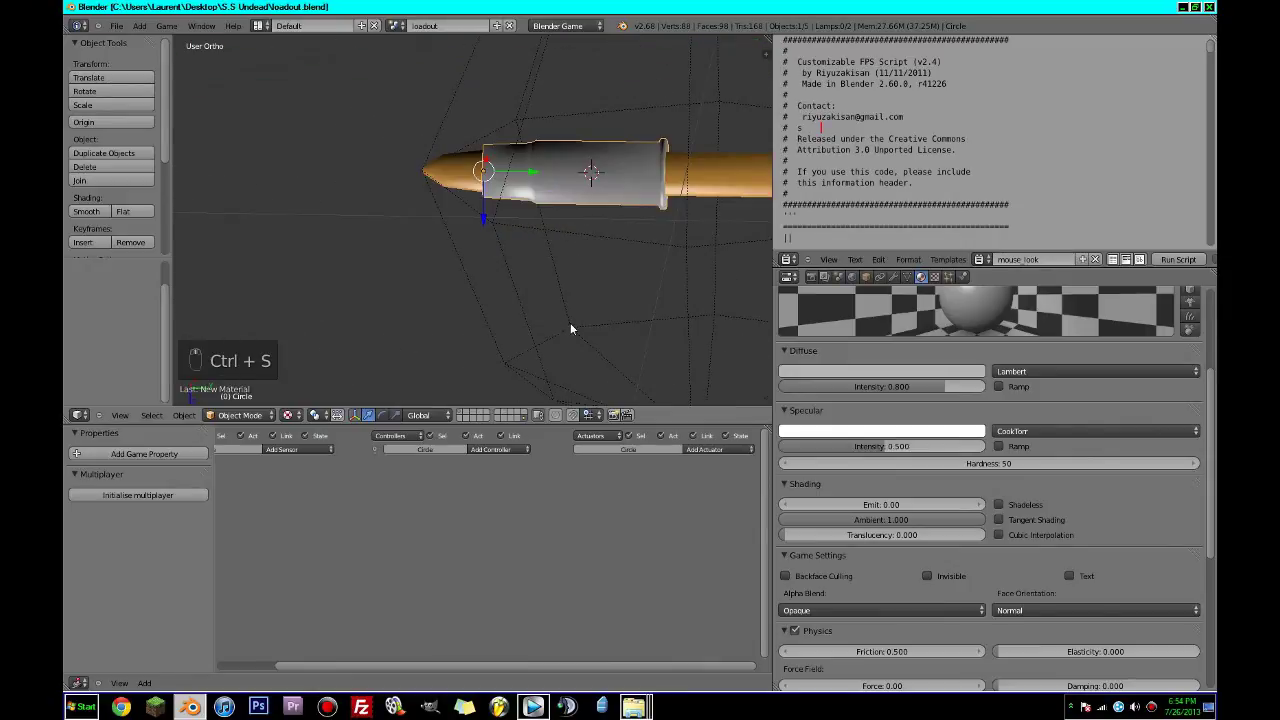
{"action": "middle_click_drag", "start_coordinate": [570, 323], "coordinate": [475, 372], "text": "shift"}
{"action": "scroll", "coordinate": [516, 370], "scroll_direction": "up", "scroll_amount": 4}
{"action": "scroll", "coordinate": [532, 353], "scroll_direction": "down", "scroll_amount": 4}
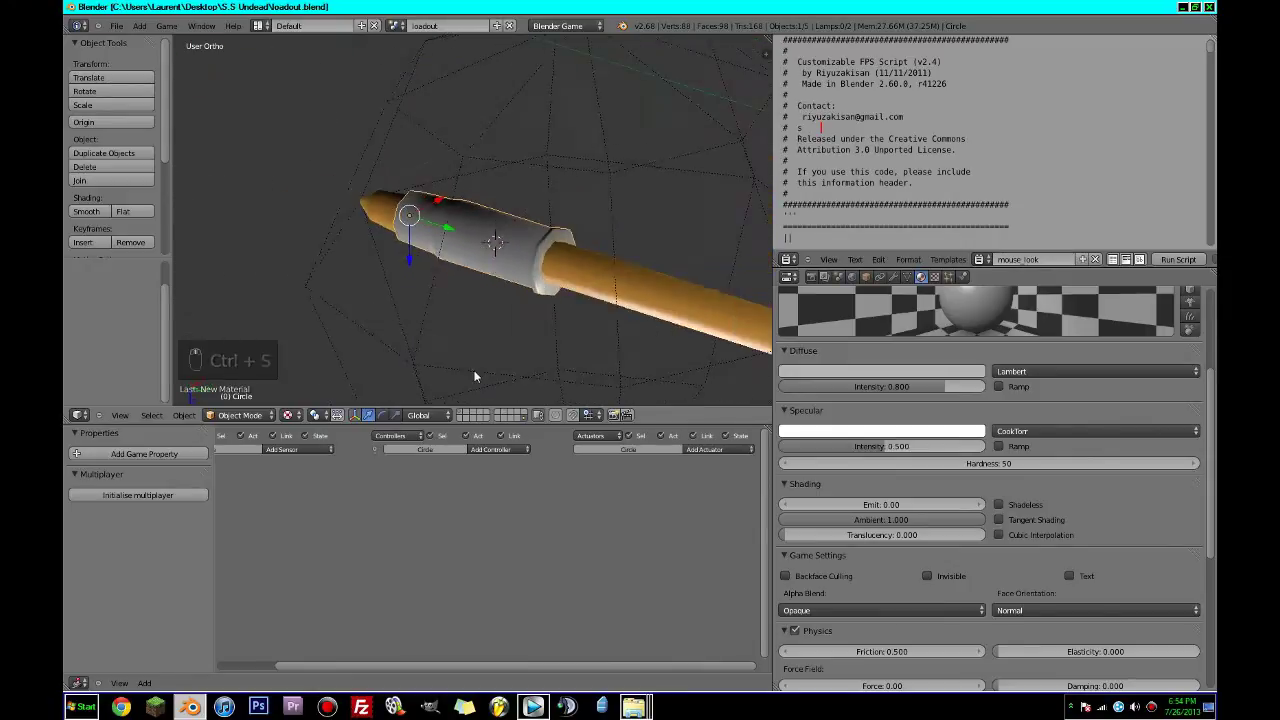
{"action": "left_click", "coordinate": [866, 277]}
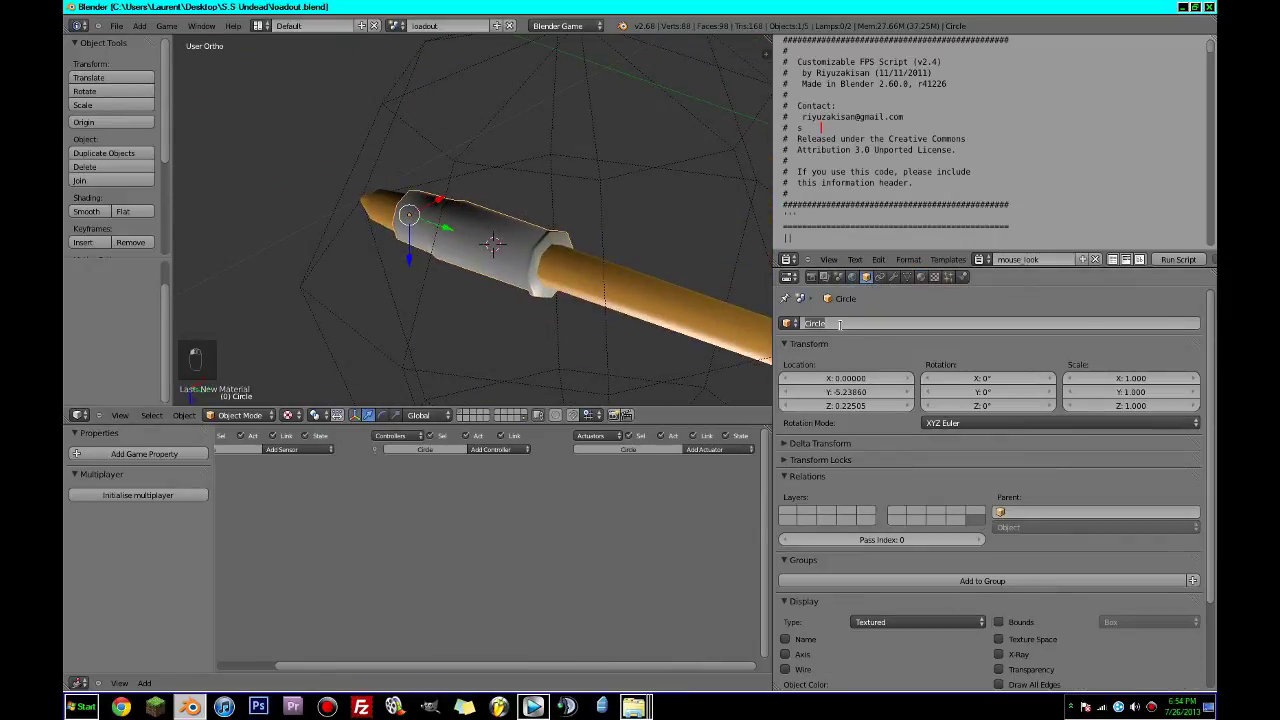
{"action": "type", "text": "bullet"}
{"action": "double_click", "coordinate": [839, 324]}
{"action": "type", "text": "_shell"}
{"action": "key", "text": "Return"}
Add an Always sensor to bullet_shell and set its physics type to No Collision.
{"action": "left_click", "coordinate": [312, 450]}
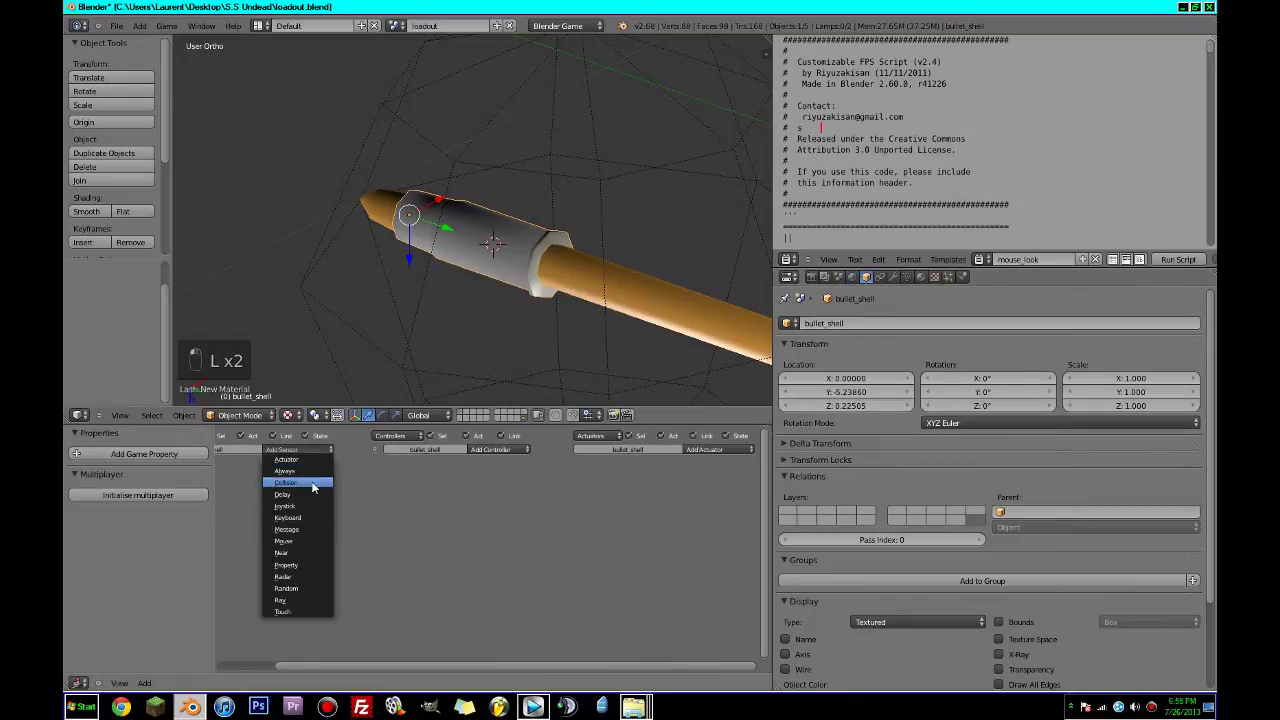
{"action": "left_click", "coordinate": [316, 470]}
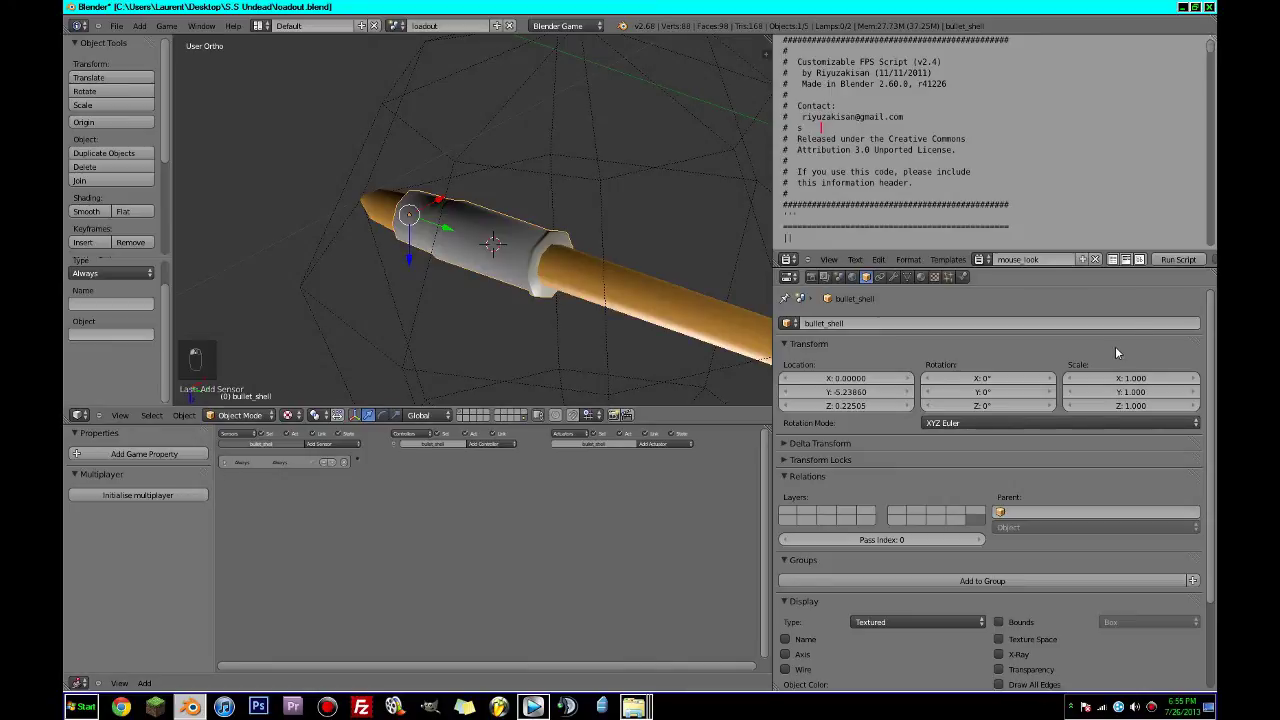
{"action": "left_click", "coordinate": [963, 277]}
{"action": "left_click", "coordinate": [985, 336]}
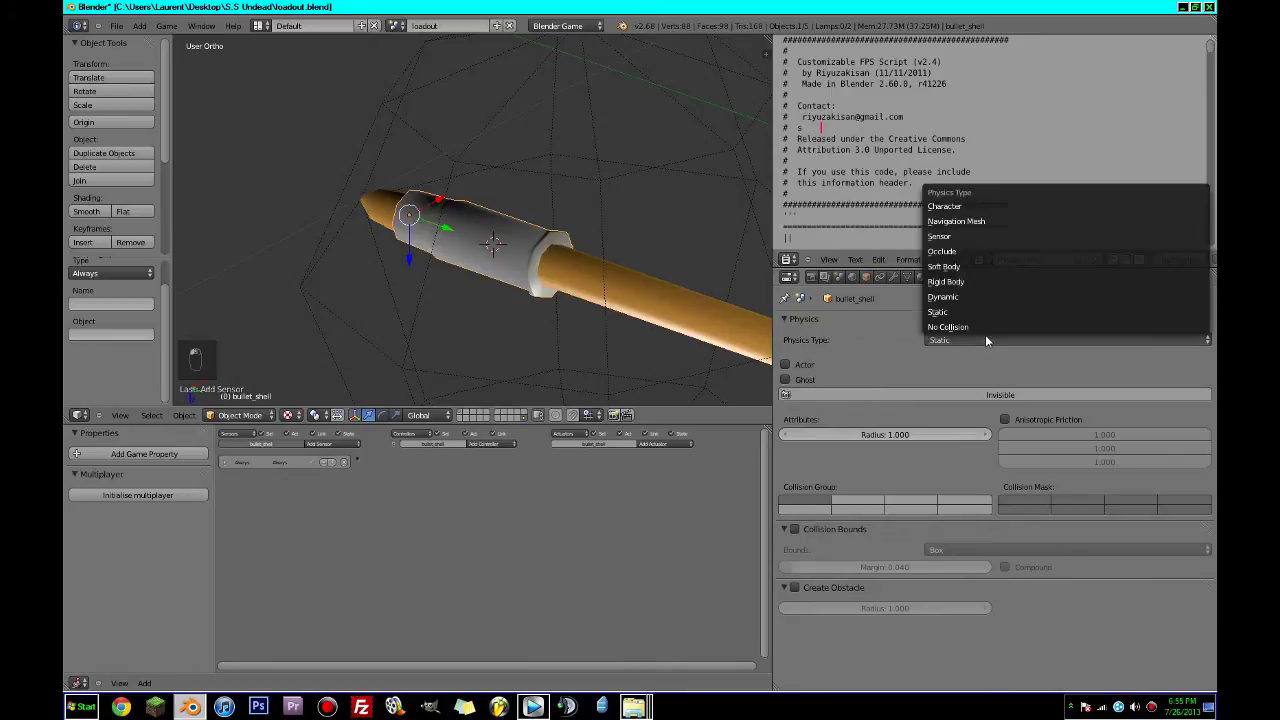
{"action": "left_click", "coordinate": [977, 324]}
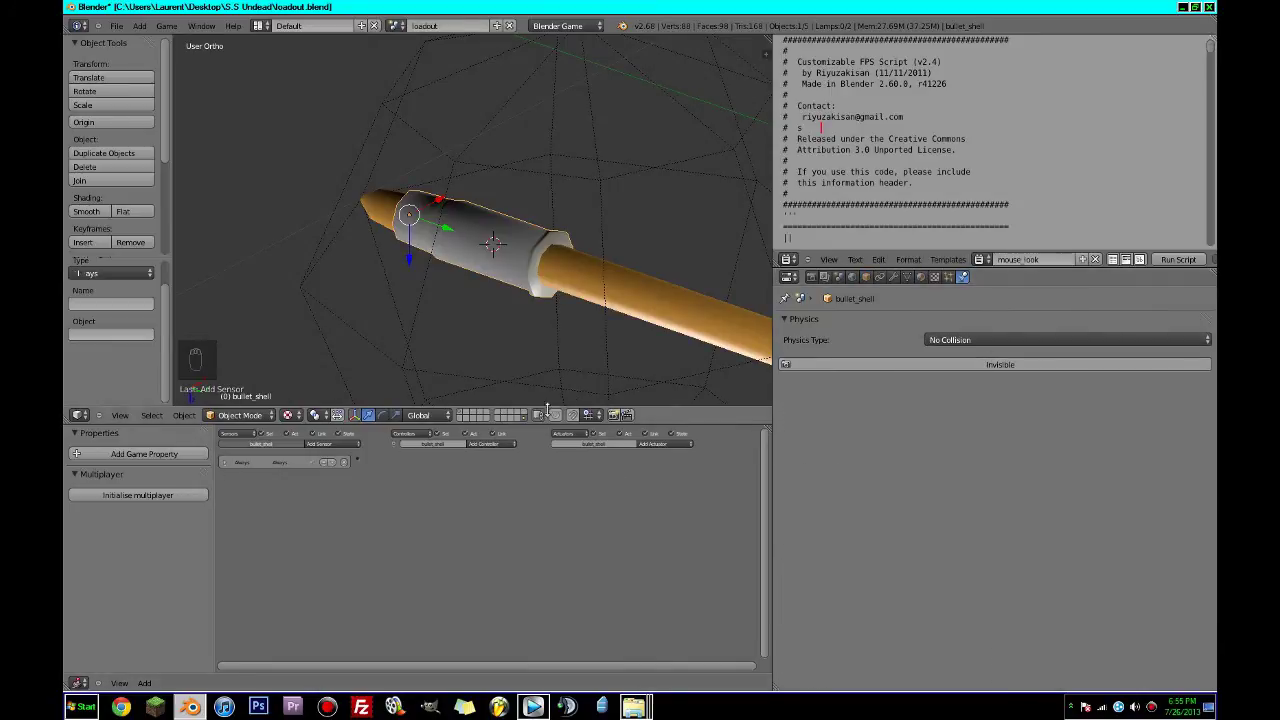
Add a Motion actuator to bullet_shell and connect the Always sensor to it through an And controller.
{"action": "left_click", "coordinate": [655, 443]}
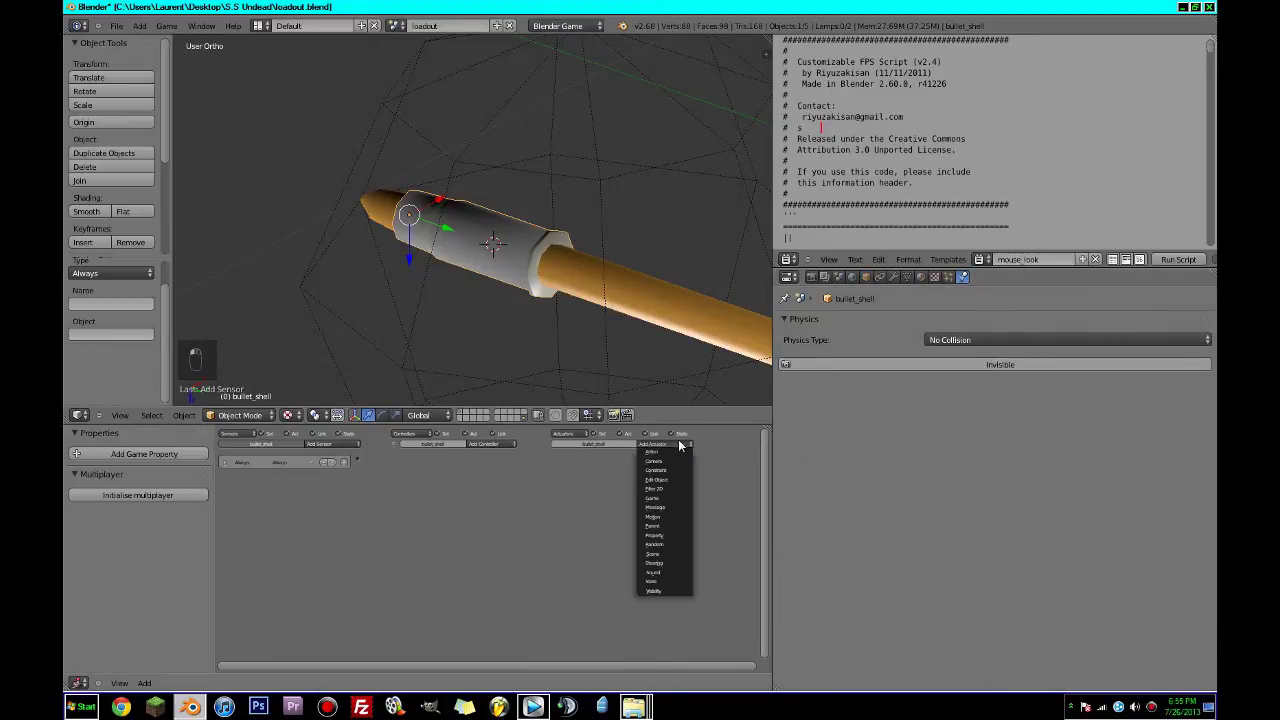
{"action": "left_click", "coordinate": [669, 519]}
{"action": "scroll", "coordinate": [502, 515], "scroll_direction": "up", "scroll_amount": 3}
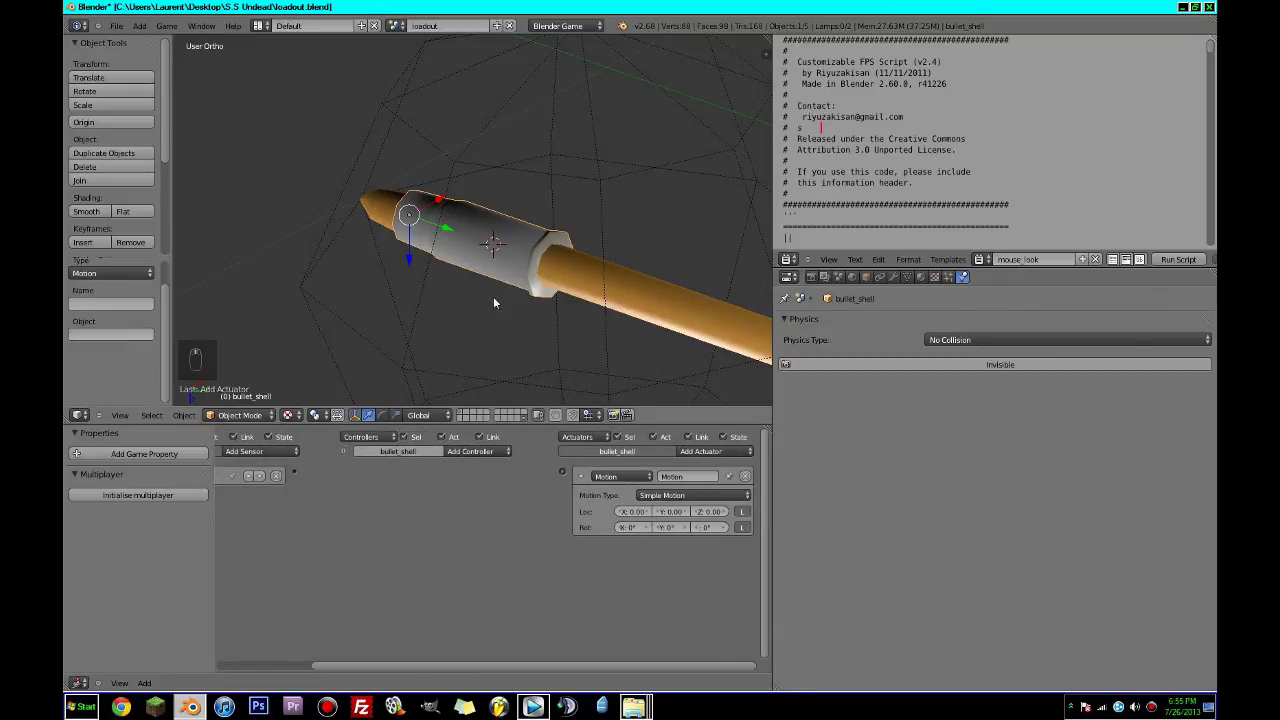
{"action": "middle_click_drag", "start_coordinate": [493, 296], "coordinate": [617, 304]}
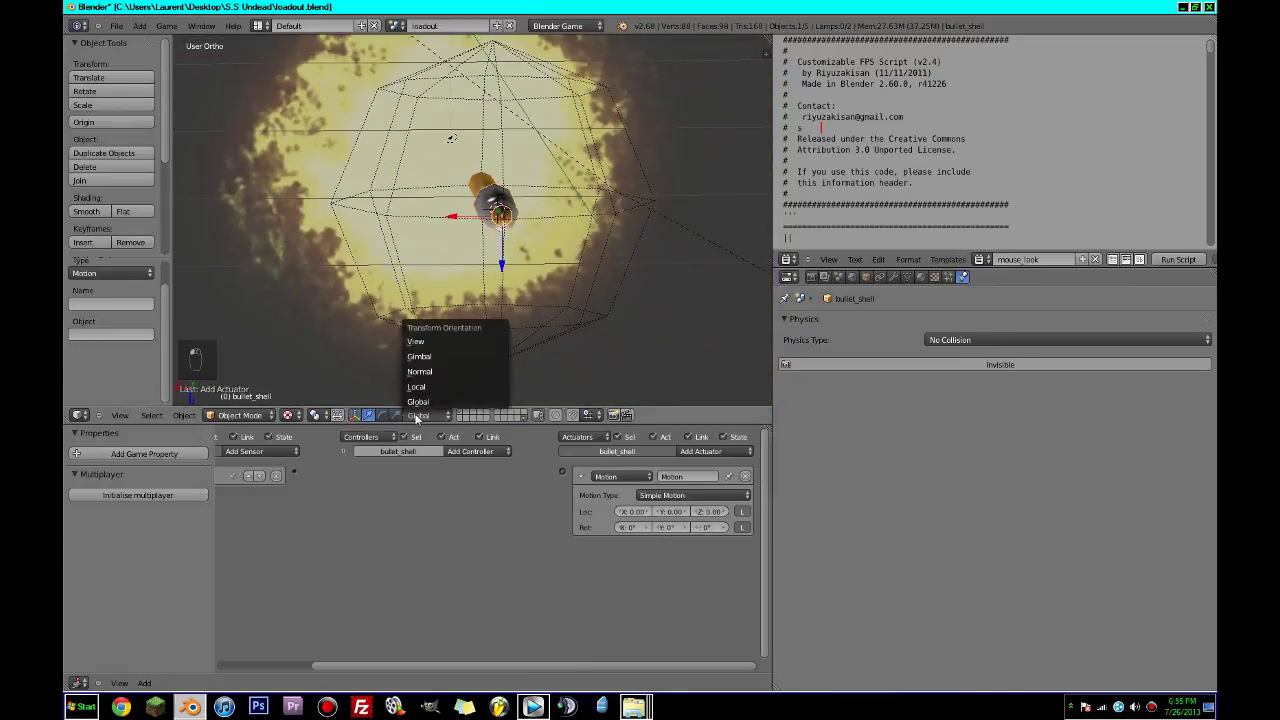
{"action": "left_click", "coordinate": [383, 415]}
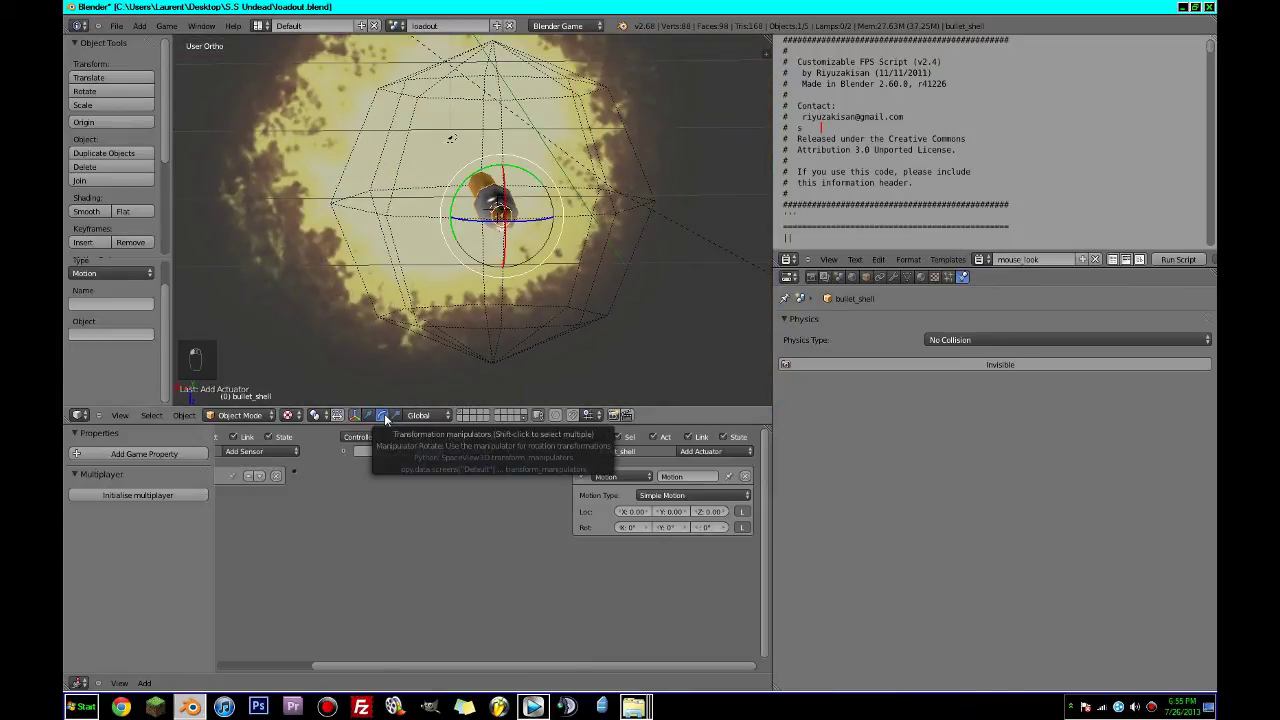
{"action": "middle_click_drag", "start_coordinate": [486, 286], "coordinate": [537, 294]}
{"action": "left_click", "coordinate": [369, 414]}
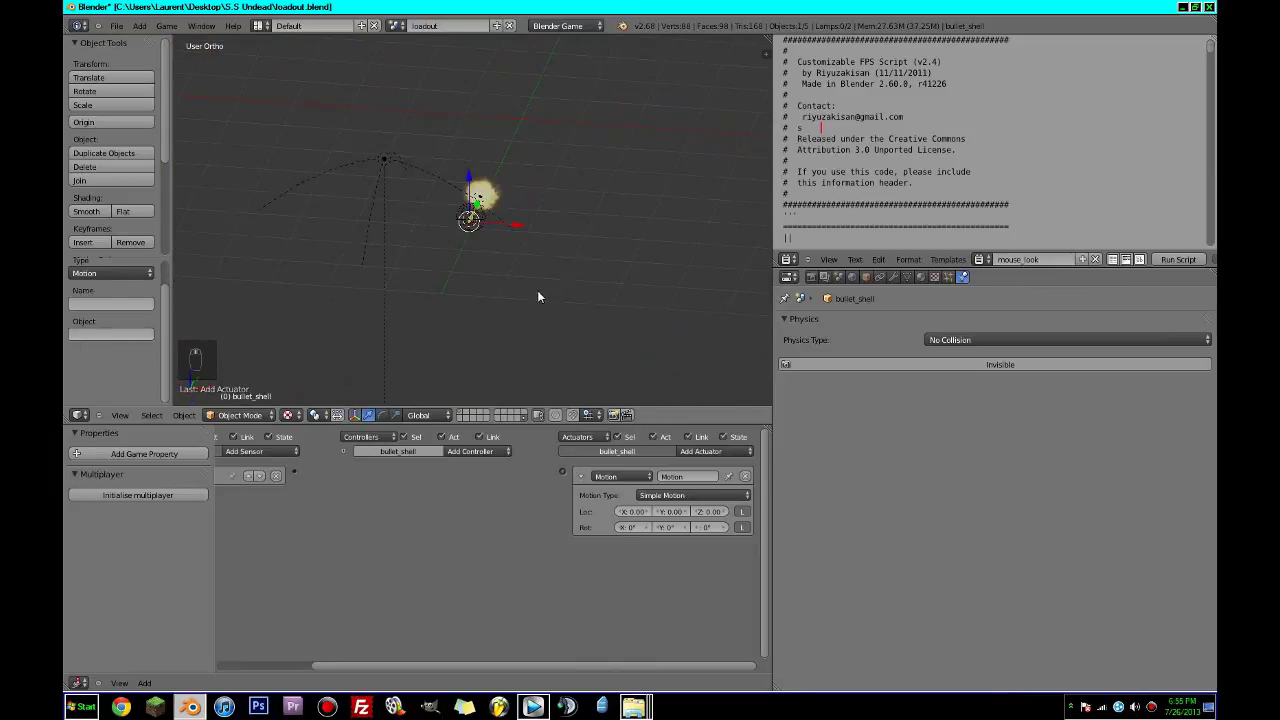
{"action": "scroll", "coordinate": [537, 294], "scroll_direction": "up", "scroll_amount": 4}
{"action": "scroll", "coordinate": [535, 294], "scroll_direction": "up", "scroll_amount": 6}
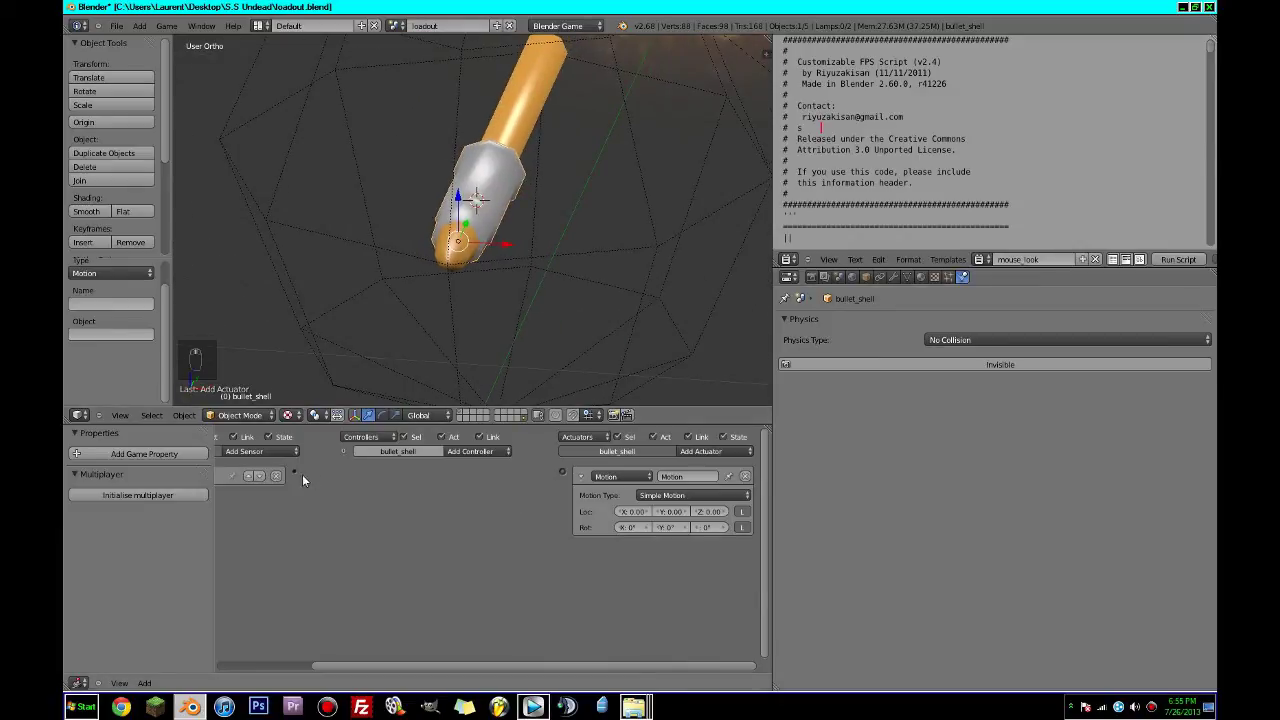
{"action": "left_click_drag", "start_coordinate": [296, 472], "coordinate": [561, 471]}
Set the Motion actuator's Loc to X -0.1 and Z 0.1 and test the shell's movement in the game engine.
{"action": "middle_click_drag", "start_coordinate": [600, 346], "coordinate": [420, 390]}
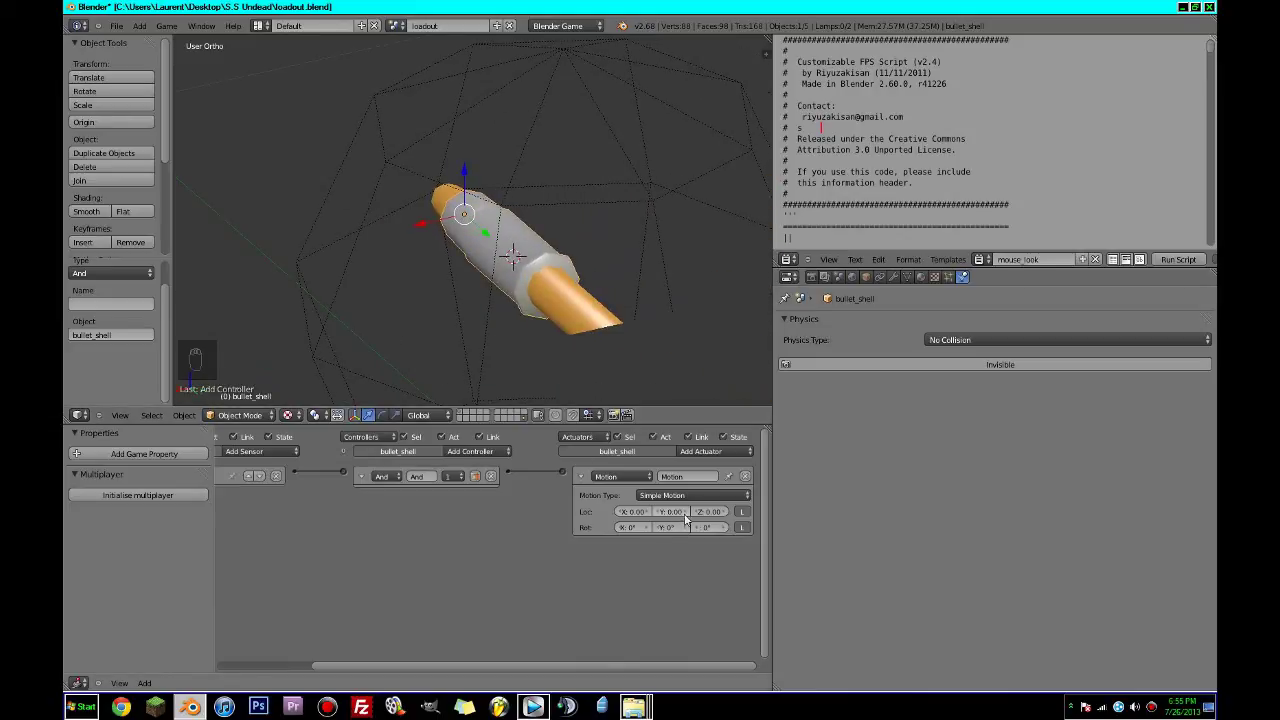
{"action": "left_click", "coordinate": [632, 516]}
{"action": "type", "text": "-0.1"}
{"action": "key", "text": "Return"}
{"action": "left_click", "coordinate": [711, 512]}
{"action": "type", "text": "0.1"}
{"action": "key", "text": "Return"}
{"action": "key", "text": "p"}
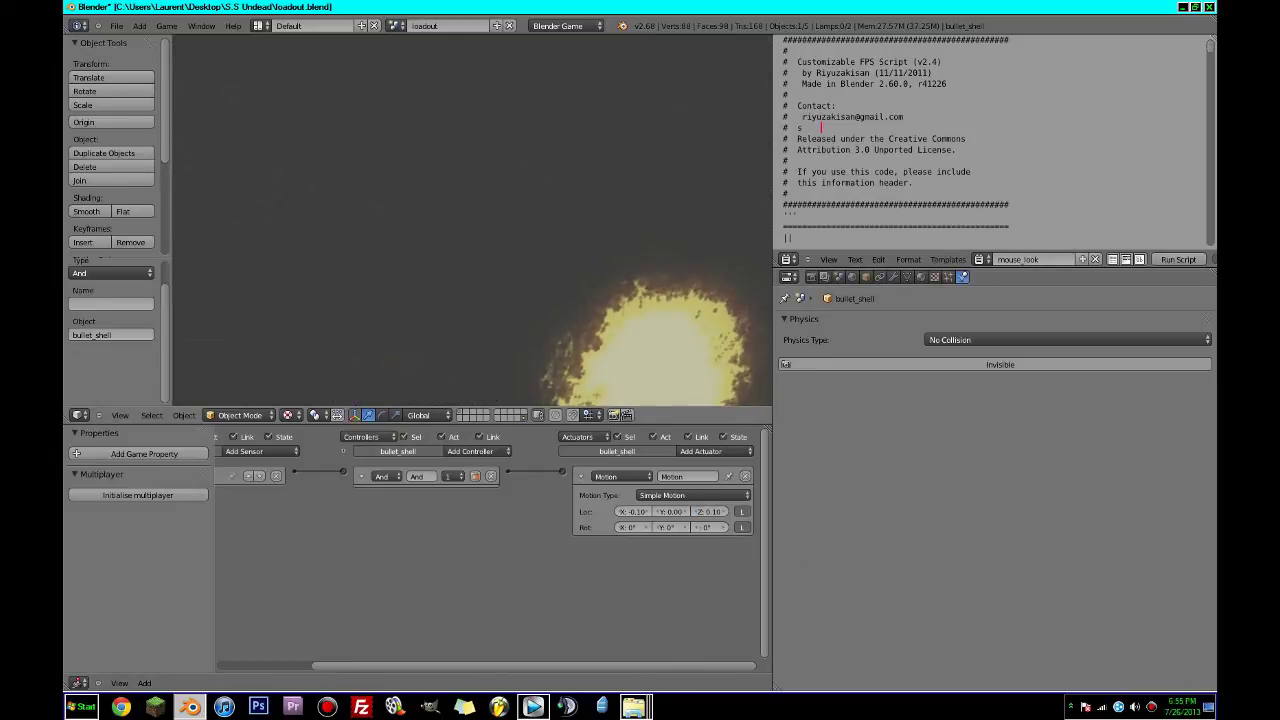
{"action": "key", "text": "Escape"}
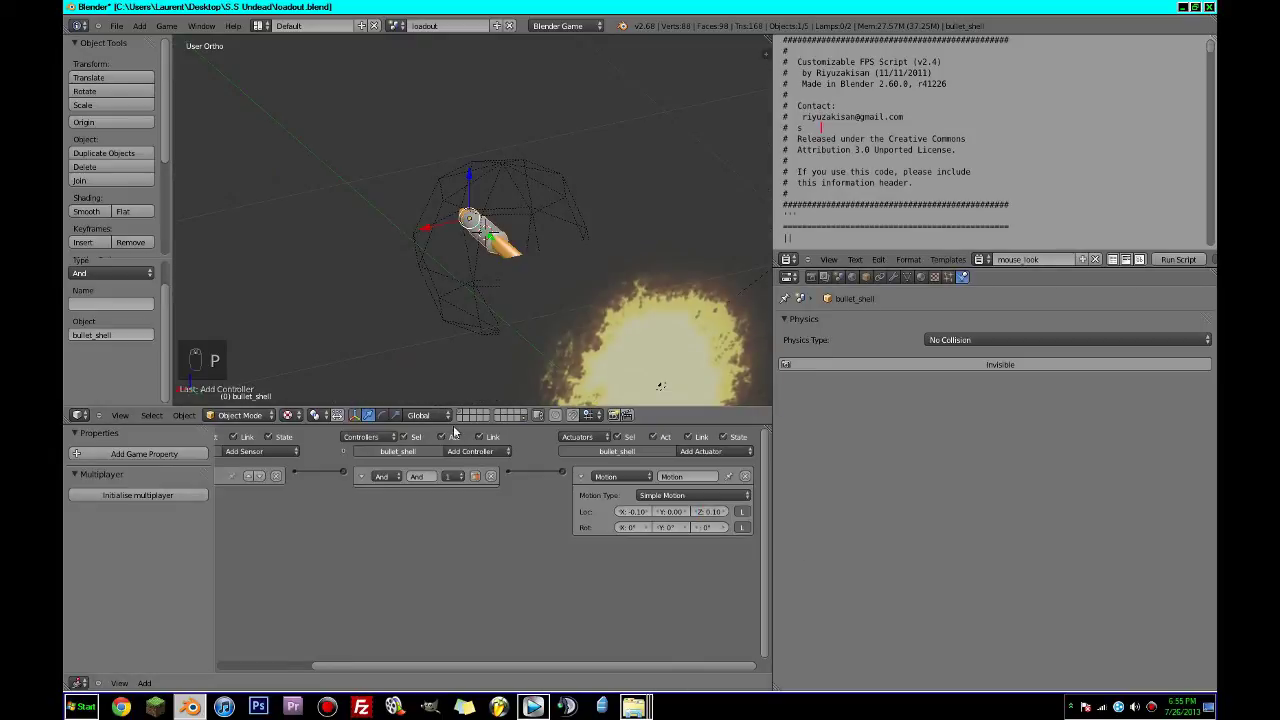
Set the Motion actuator's Loc to X -0.2 and Z 0.2, save the file and collapse the actuator.
{"action": "left_click", "coordinate": [632, 512]}
{"action": "type", "text": "-0.2"}
{"action": "key", "text": "Return"}
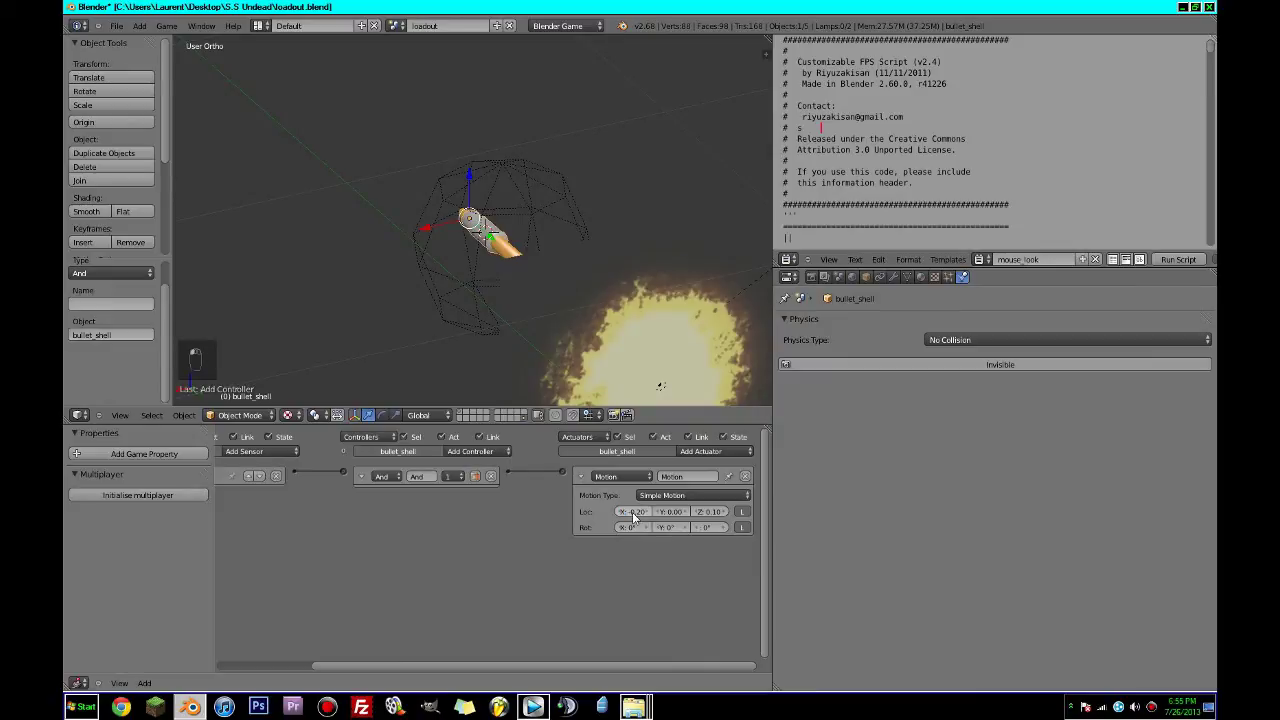
{"action": "left_click", "coordinate": [704, 512]}
{"action": "key", "text": "ctrl+s"}
{"action": "left_click", "coordinate": [581, 332]}
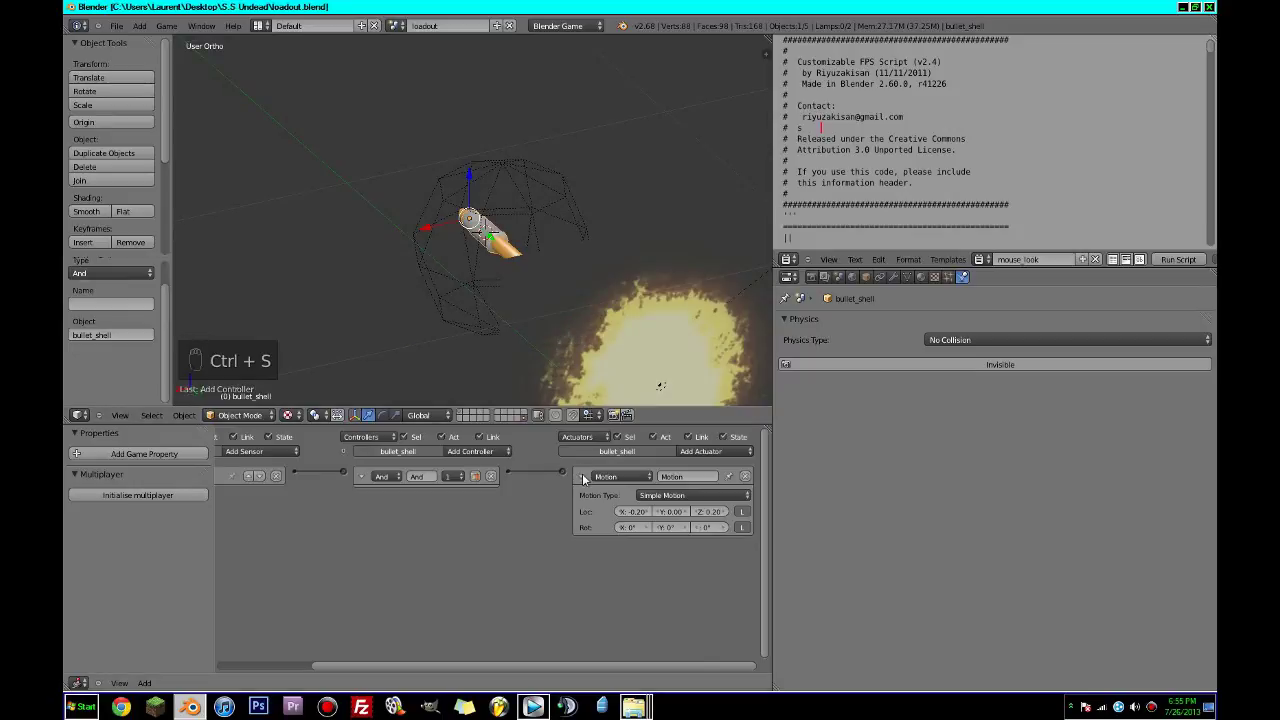
{"action": "left_click", "coordinate": [582, 476]}
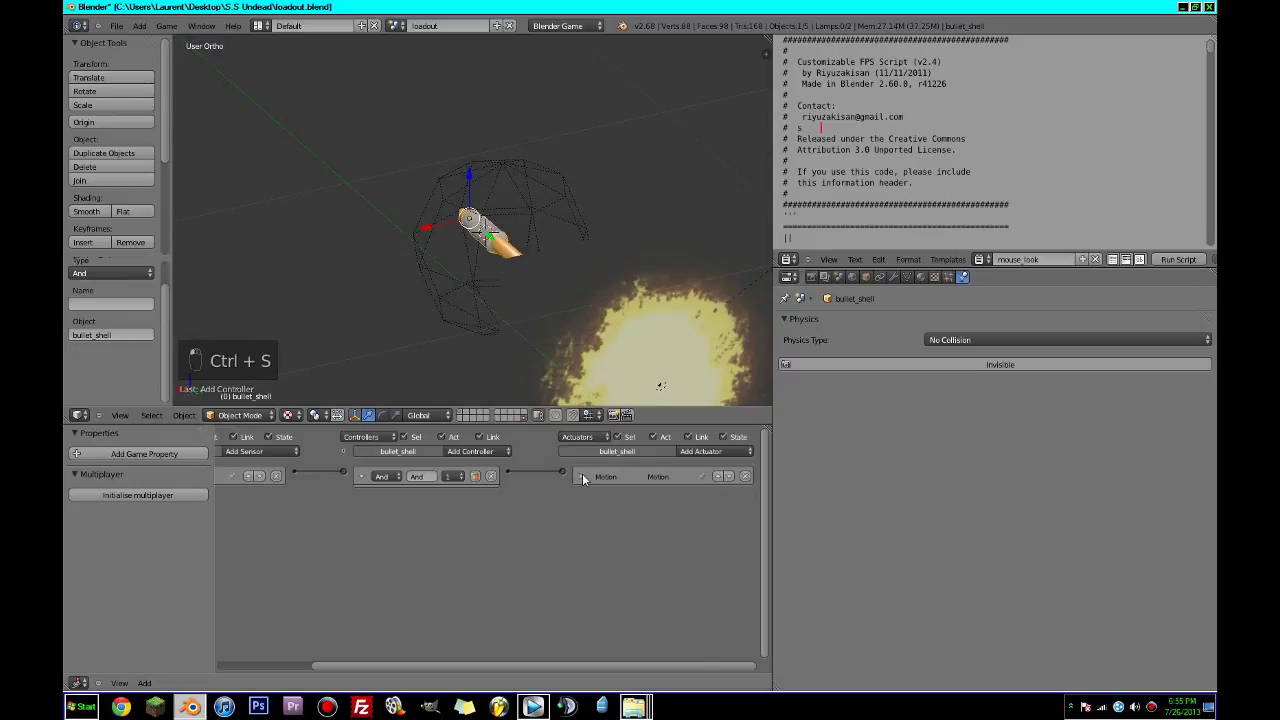
Show the layer with the pistol and select the bullet_adder and shell_adder empties together.
{"action": "left_click", "coordinate": [460, 413]}
{"action": "scroll", "coordinate": [470, 350], "scroll_direction": "up", "scroll_amount": 2}
{"action": "scroll", "coordinate": [477, 294], "scroll_direction": "down", "scroll_amount": 12}
{"action": "scroll", "coordinate": [536, 291], "scroll_direction": "up", "scroll_amount": 6}
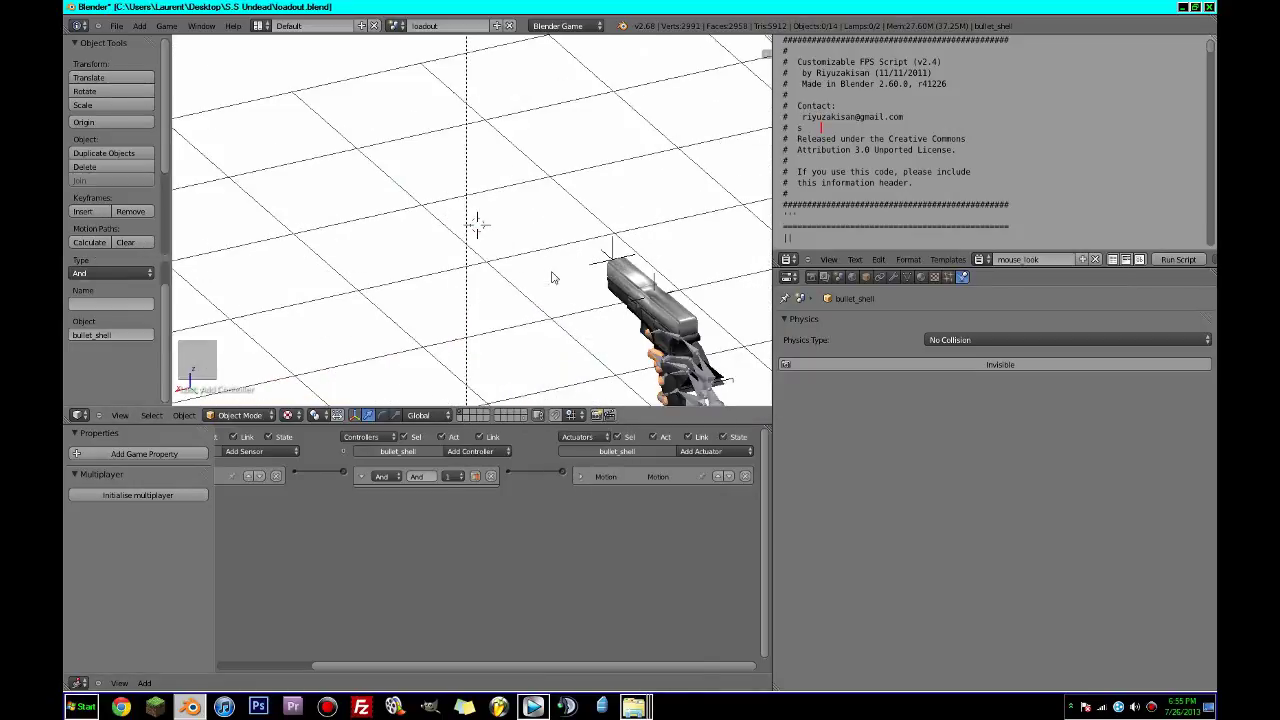
{"action": "right_click", "coordinate": [660, 285]}
{"action": "right_click", "coordinate": [620, 250]}
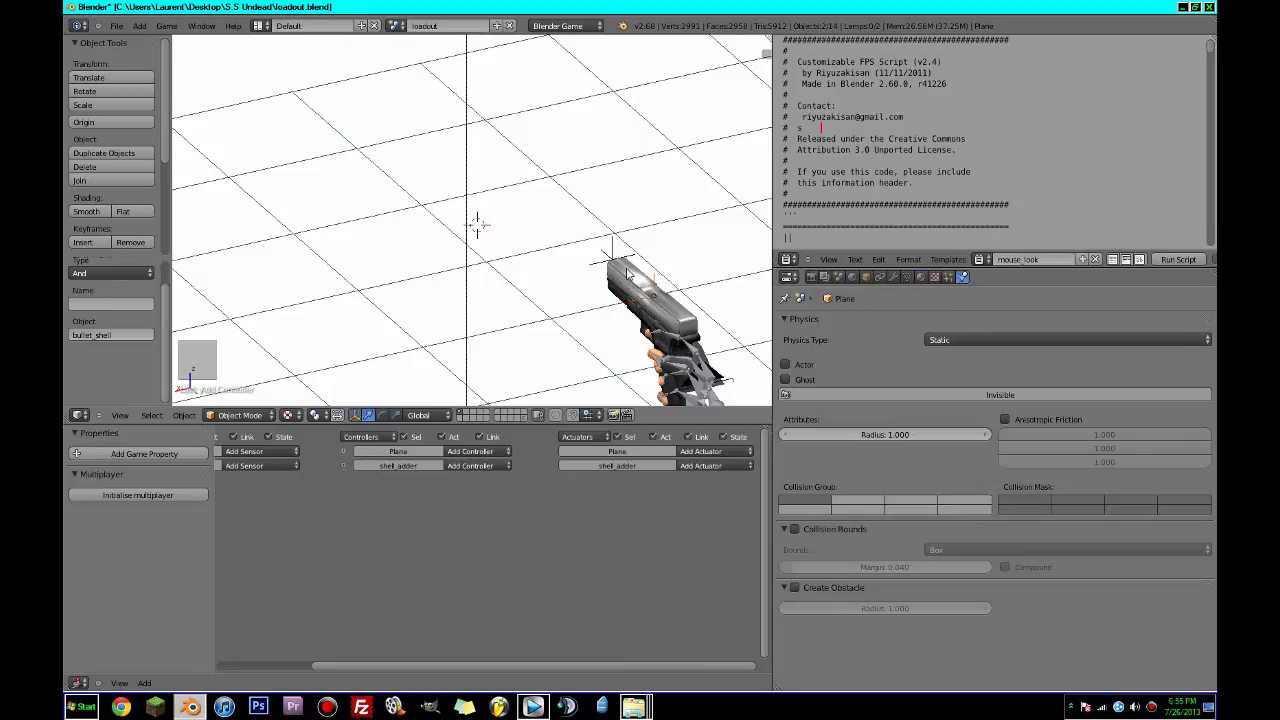
{"action": "right_click", "coordinate": [612, 258]}
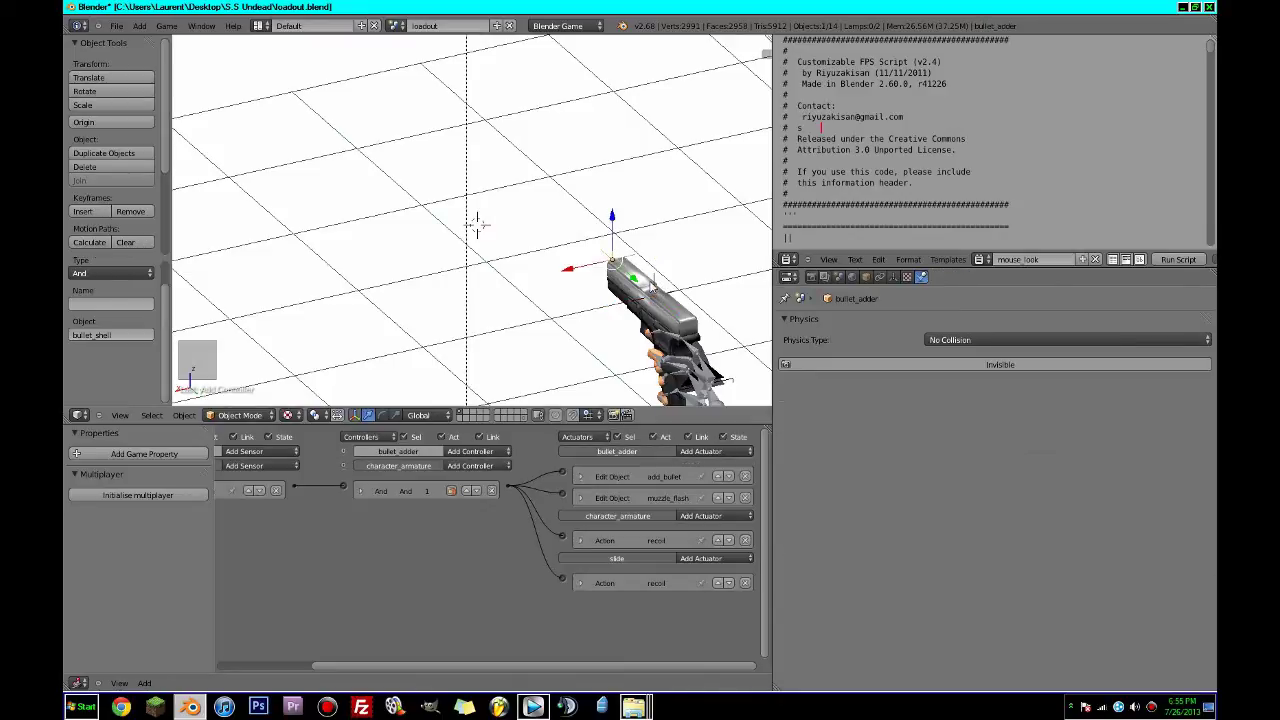
Add an Edit Object actuator to shell_adder that adds the bullet_shell object with a Time of 5.
{"action": "left_click", "coordinate": [712, 451]}
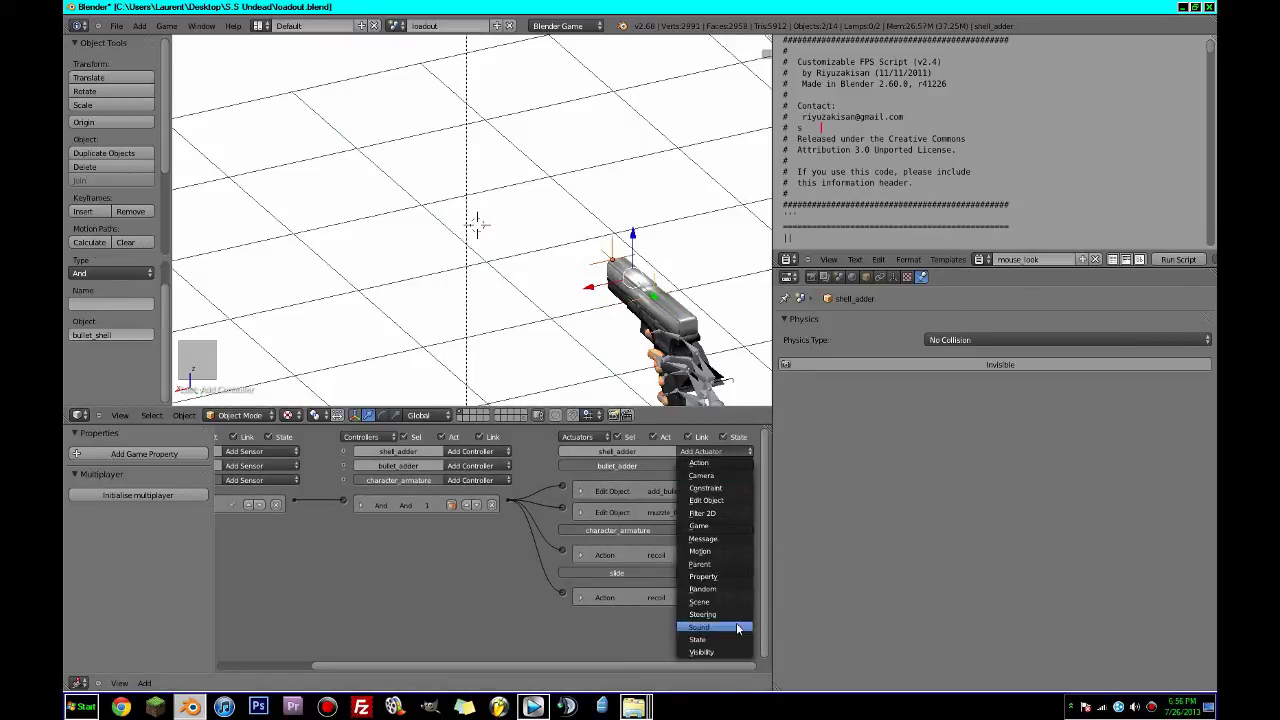
{"action": "left_click", "coordinate": [706, 500]}
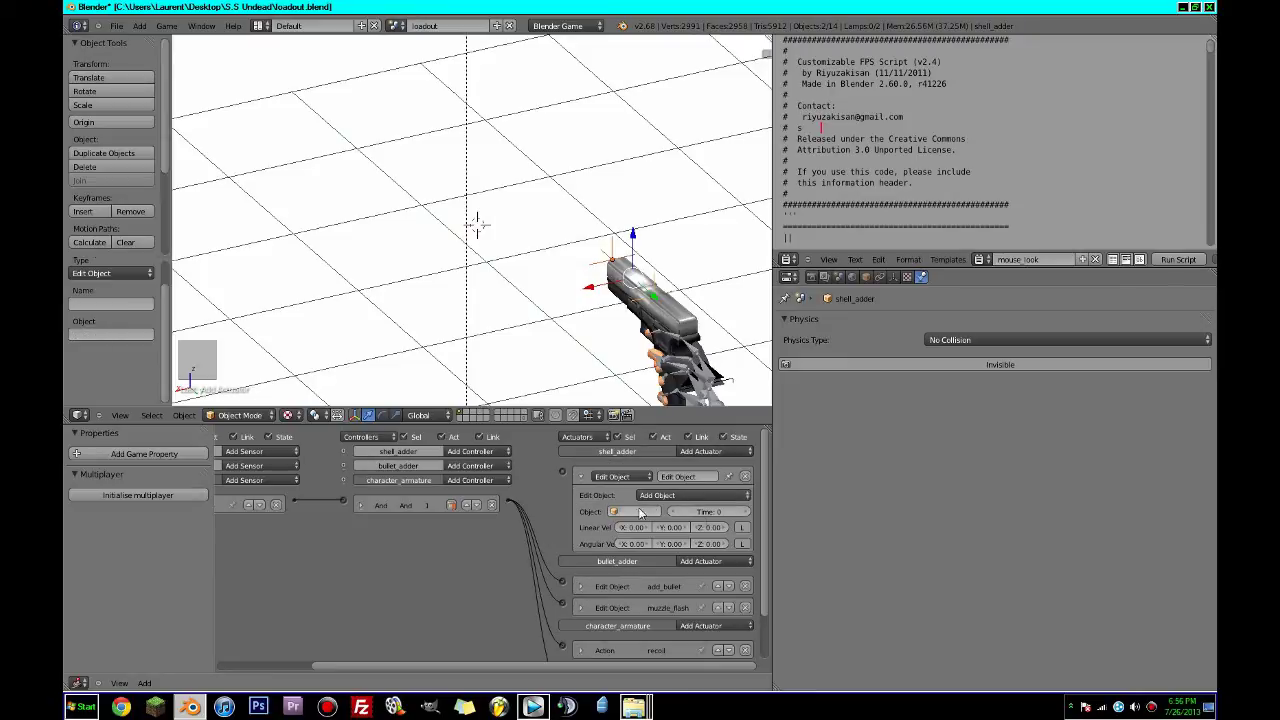
{"action": "left_click", "coordinate": [640, 511]}
{"action": "type", "text": "bull"}
{"action": "left_click", "coordinate": [628, 551]}
{"action": "left_click", "coordinate": [712, 512]}
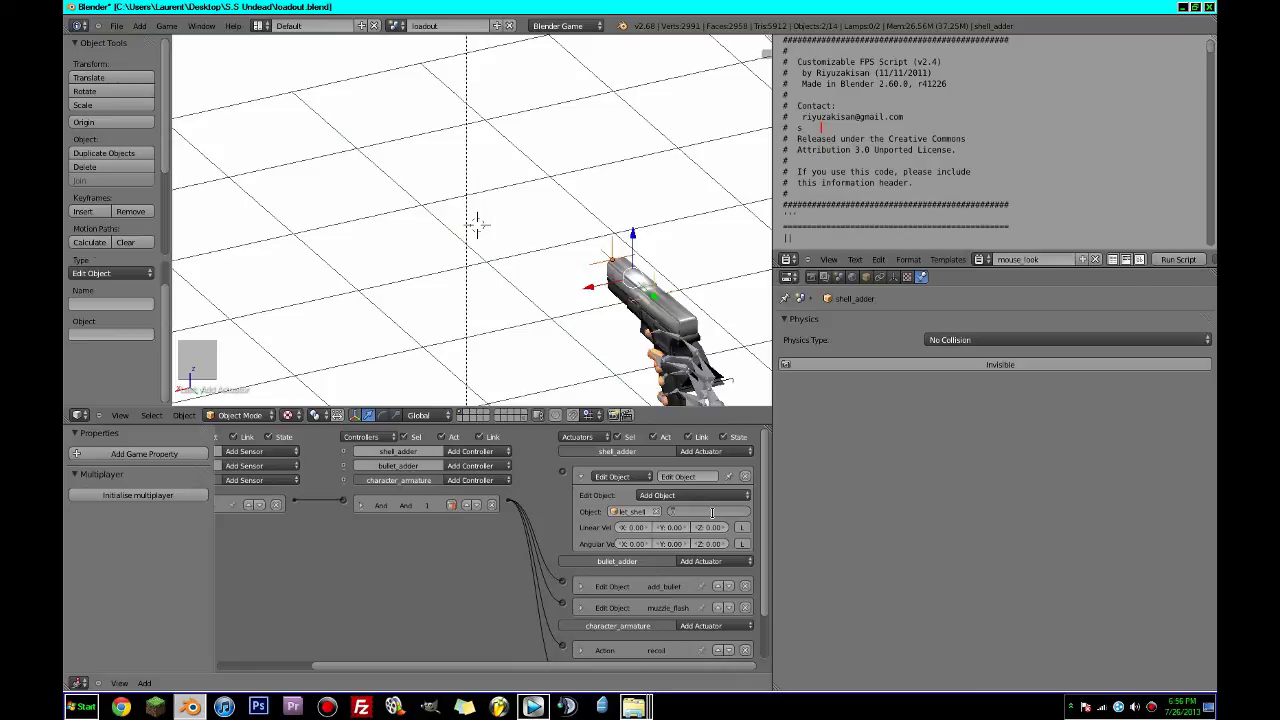
{"action": "type", "text": "5"}
{"action": "key", "text": "Return"}
Connect the firing controller to shell_adder's Edit Object actuator, name the actuator bullet_shell and save the file.
{"action": "left_click", "coordinate": [581, 478]}
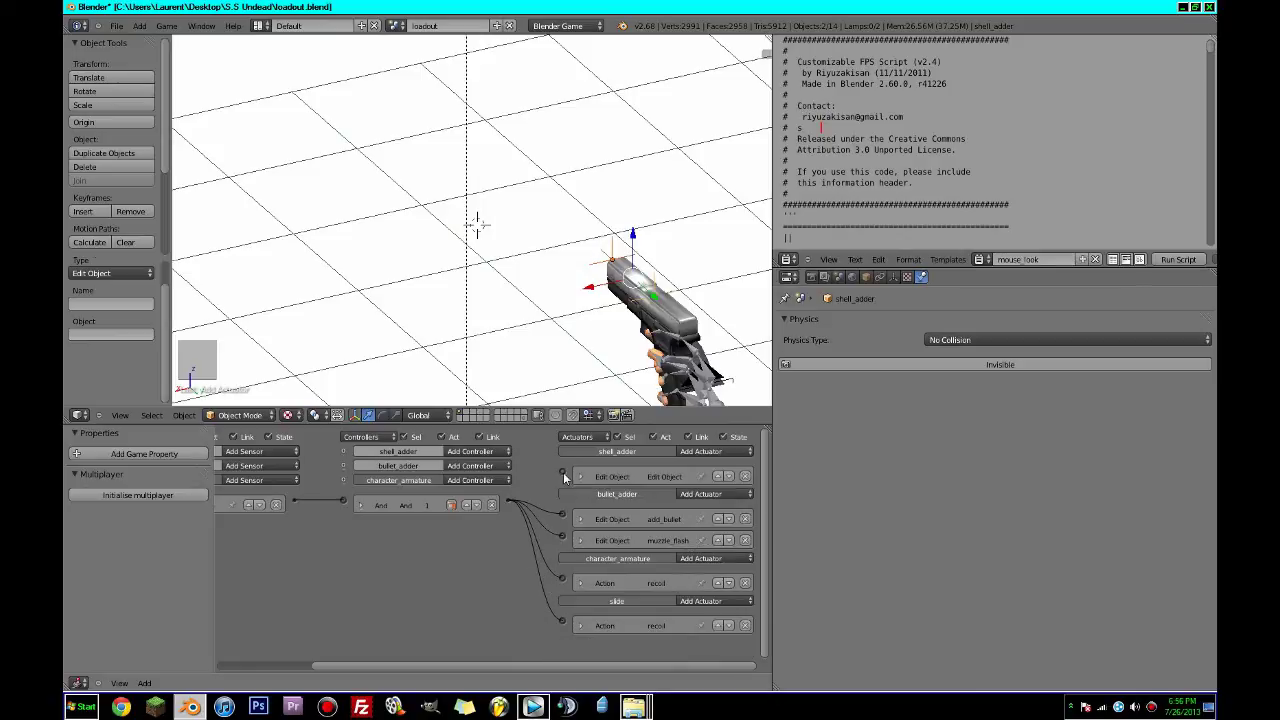
{"action": "left_click", "coordinate": [578, 480]}
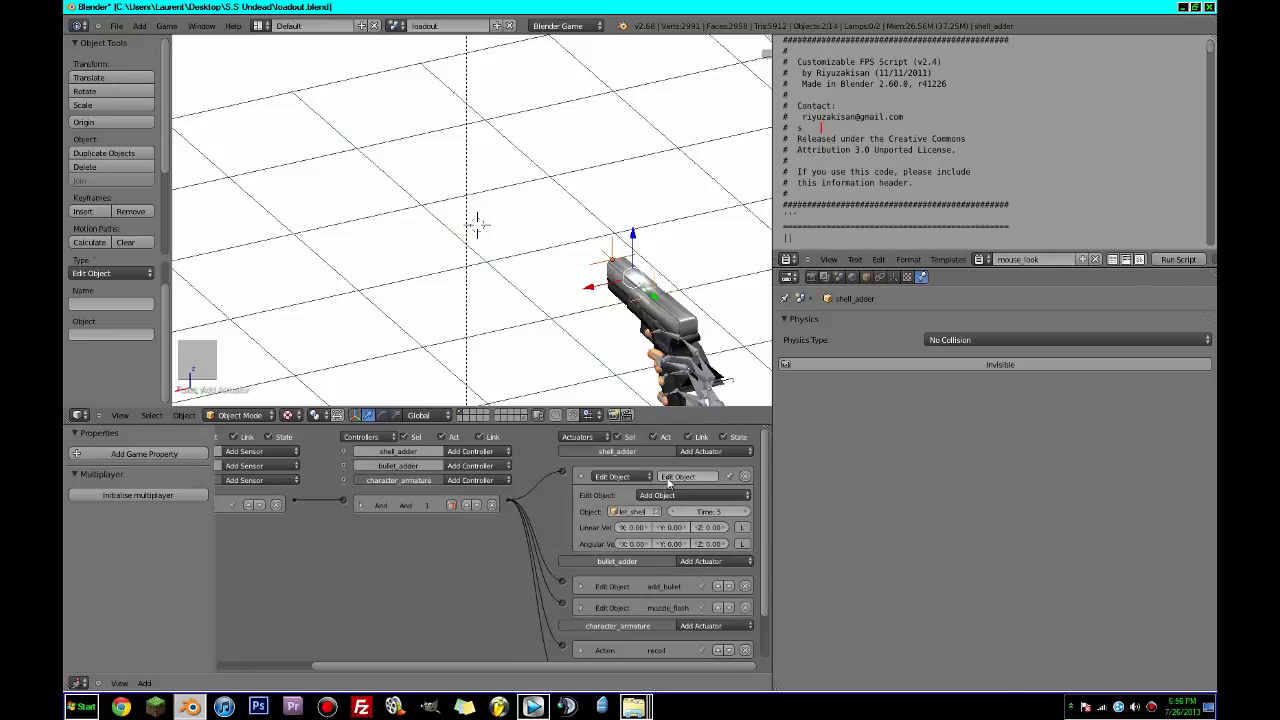
{"action": "left_click", "coordinate": [668, 478]}
{"action": "type", "text": "bullet_shell"}
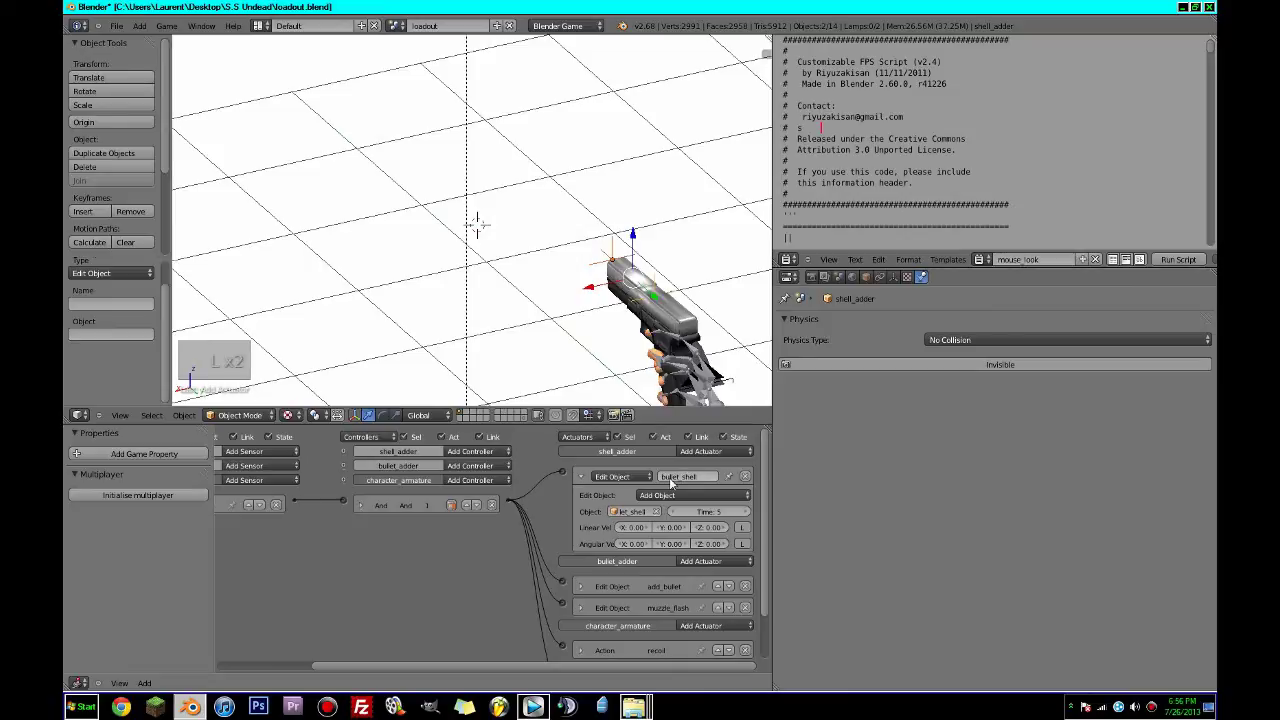
{"action": "key", "text": "ctrl+s"}
{"action": "left_click", "coordinate": [607, 282]}
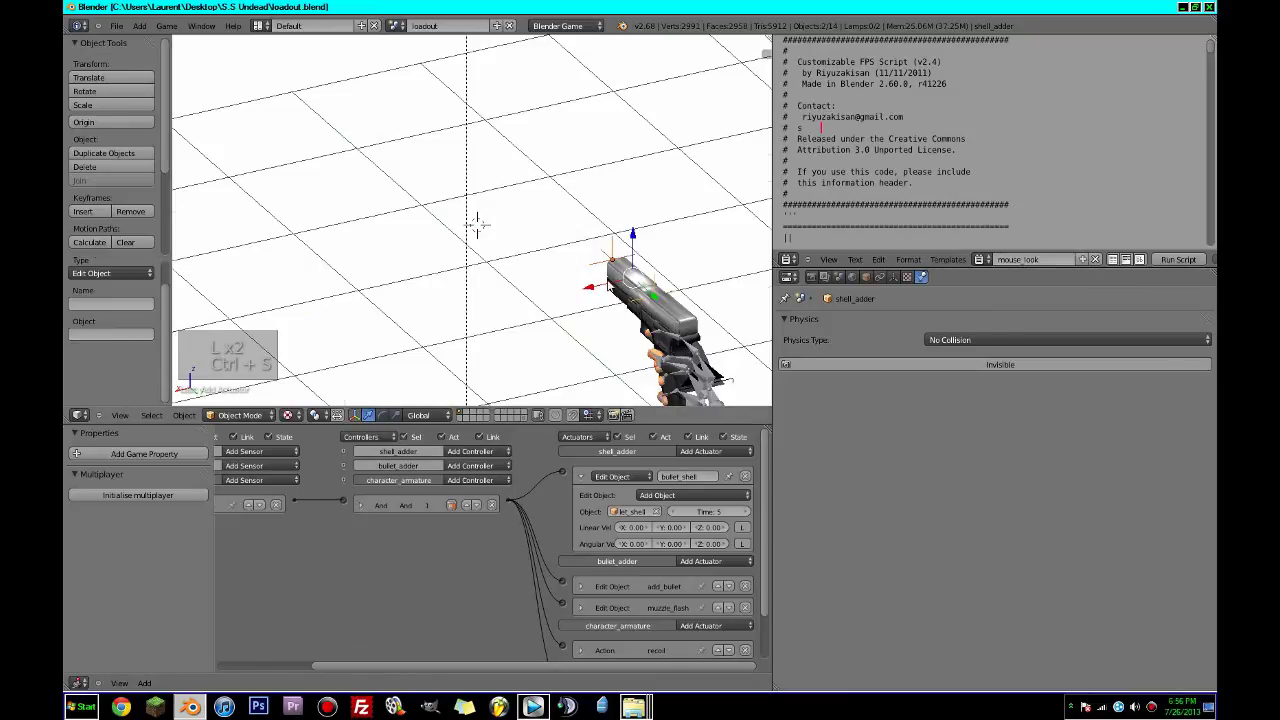
Test the pistol firing by running the game from a maximized camera view, and save the file.
{"action": "key", "text": "KP_0"}
{"action": "key", "text": "ctrl+Up"}
{"action": "key", "text": "ctrl+s"}
{"action": "left_click", "coordinate": [607, 281]}
{"action": "scroll", "coordinate": [800, 400], "scroll_direction": "up", "scroll_amount": 3}
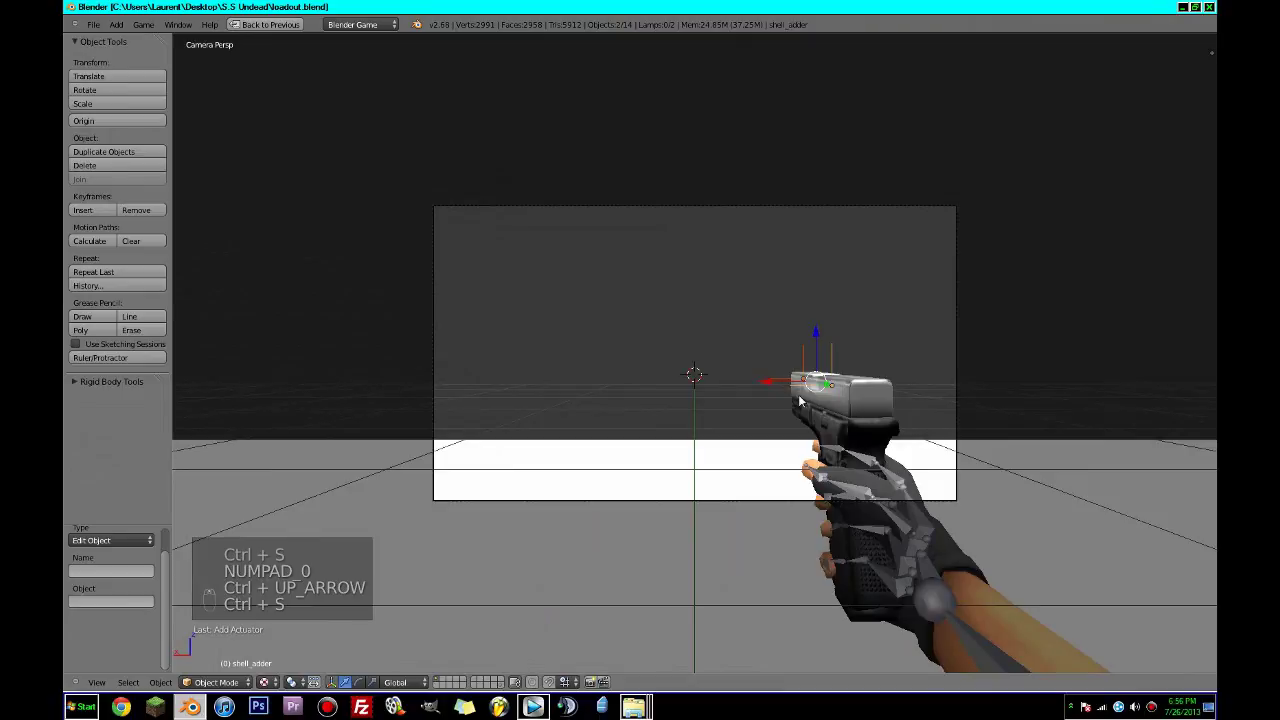
{"action": "key", "text": "p"}
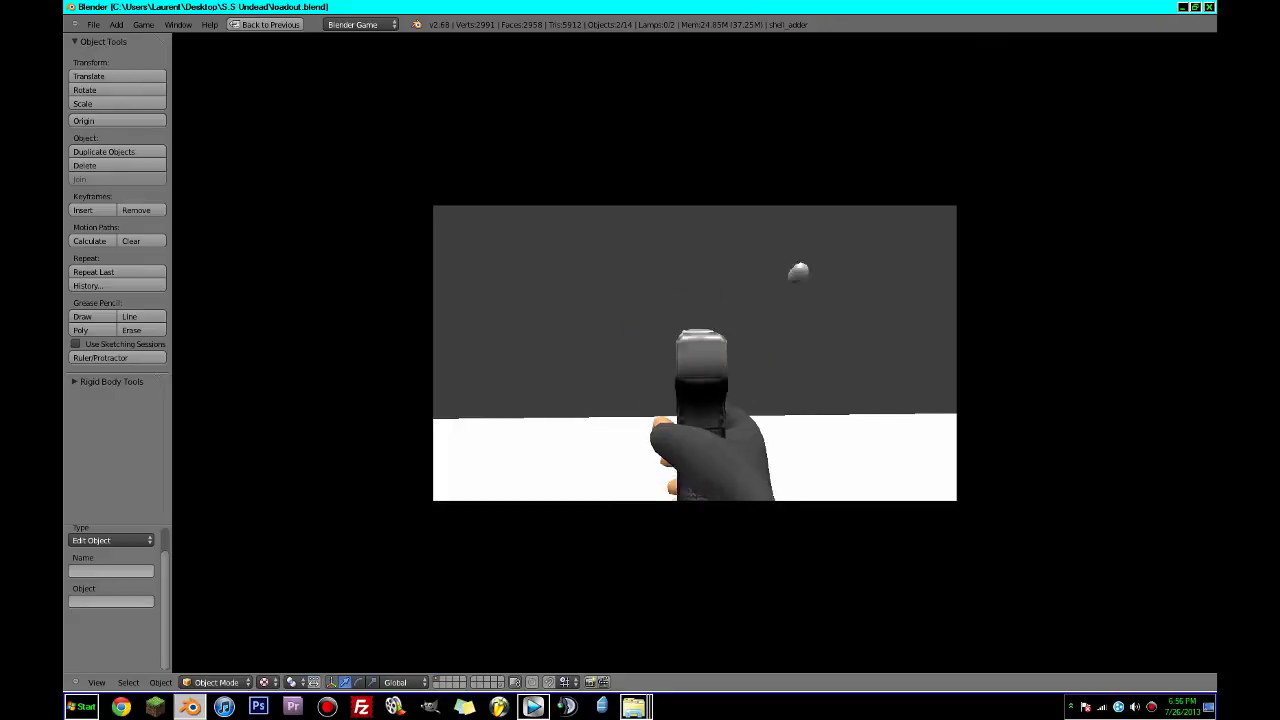
{"action": "key", "text": "Escape"}
{"action": "key", "text": "ctrl+s"}
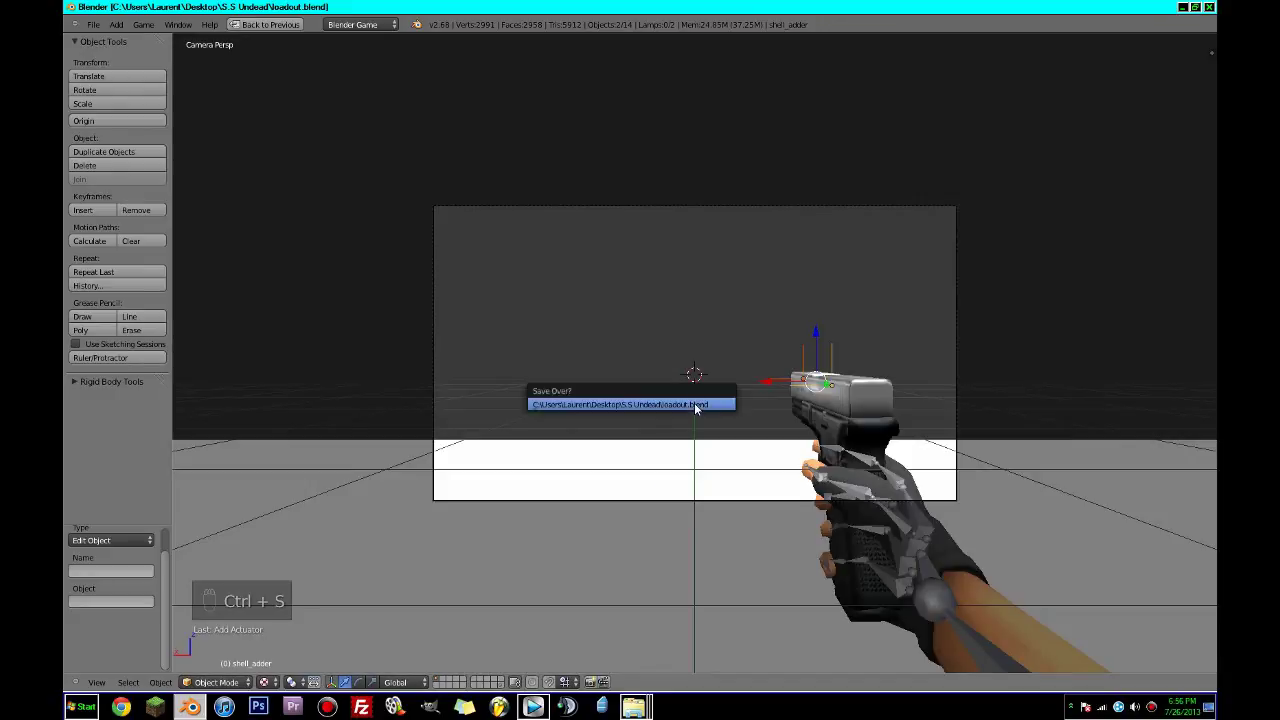
{"action": "left_click", "coordinate": [697, 406]}
Run the game again in an enlarged camera view, fire the pistol to check the shell ejection, and save.
{"action": "scroll", "coordinate": [721, 418], "scroll_direction": "up", "scroll_amount": 2}
{"action": "key", "text": "p"}
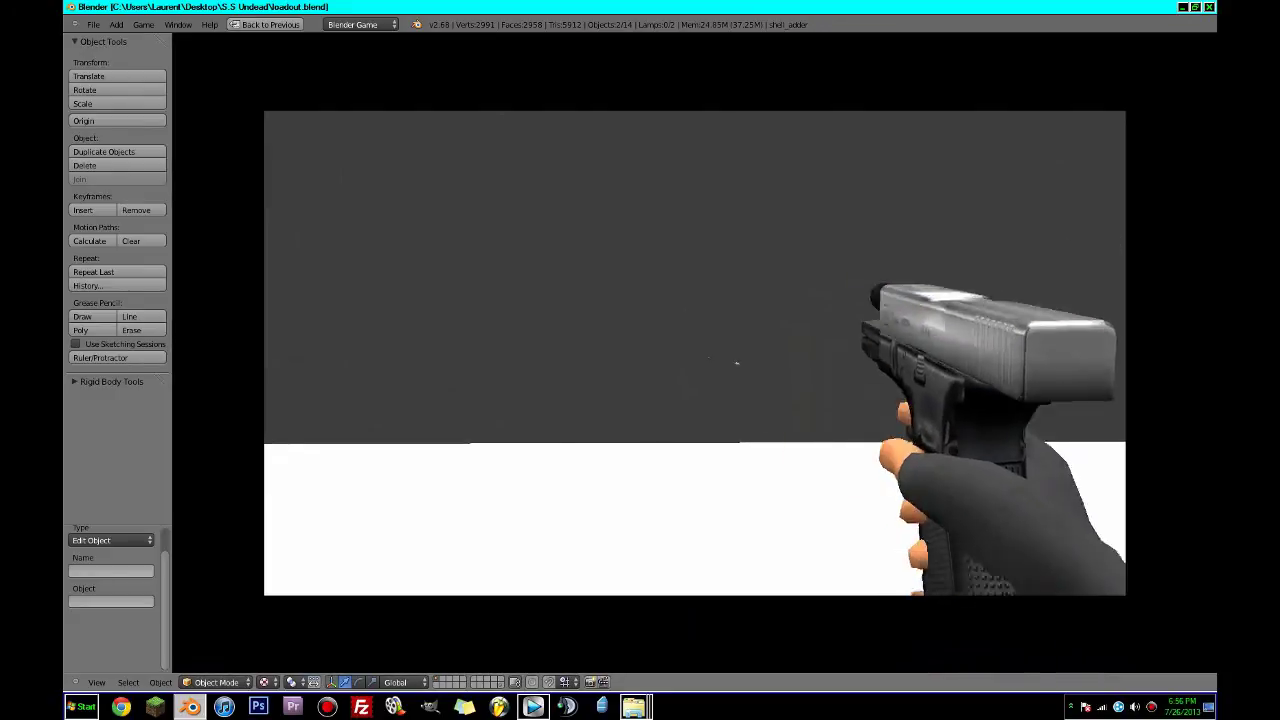
{"action": "left_click", "coordinate": [737, 360]}
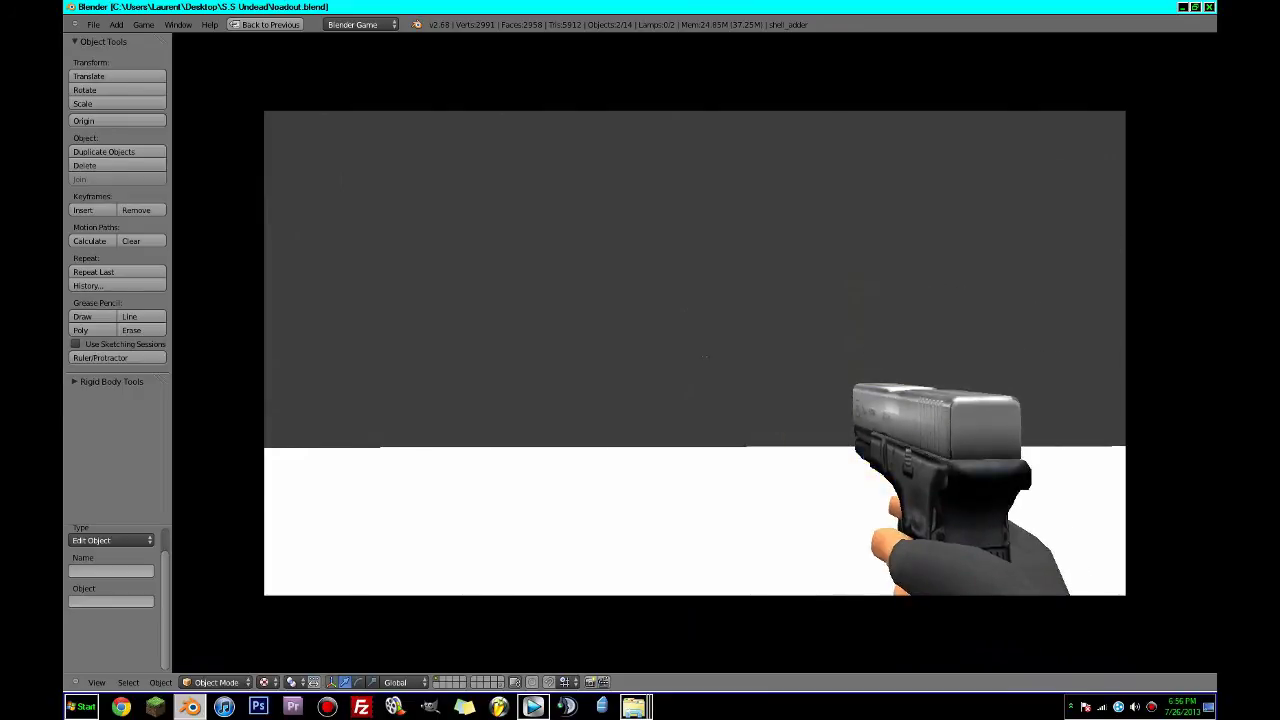
{"action": "key", "text": "Escape"}
{"action": "key", "text": "ctrl+s"}
{"action": "left_click", "coordinate": [695, 355]}
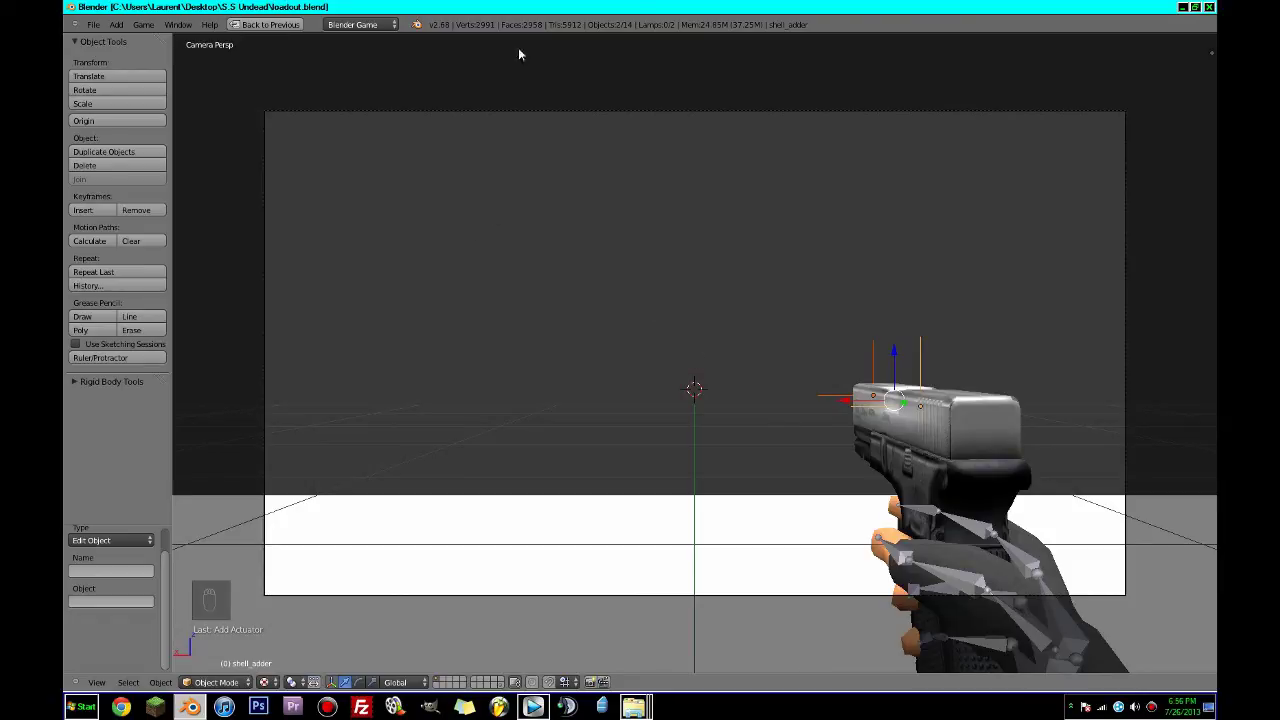
Examine the character and pistol setup from several angles, select the character_arms mesh and save the file.
{"action": "middle_click_drag", "start_coordinate": [519, 55], "coordinate": [549, 389]}
{"action": "key", "text": "ctrl+s"}
{"action": "scroll", "coordinate": [549, 389], "scroll_direction": "down", "scroll_amount": 8}
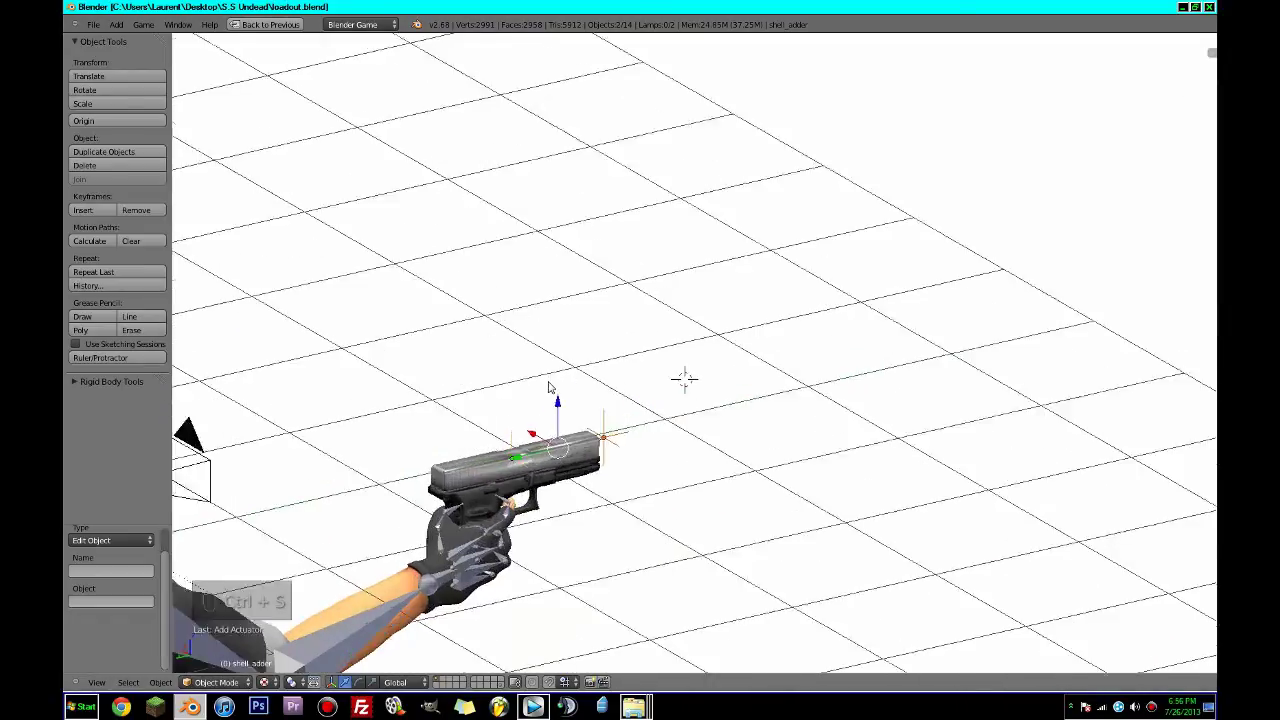
{"action": "scroll", "coordinate": [475, 380], "scroll_direction": "down", "scroll_amount": 4}
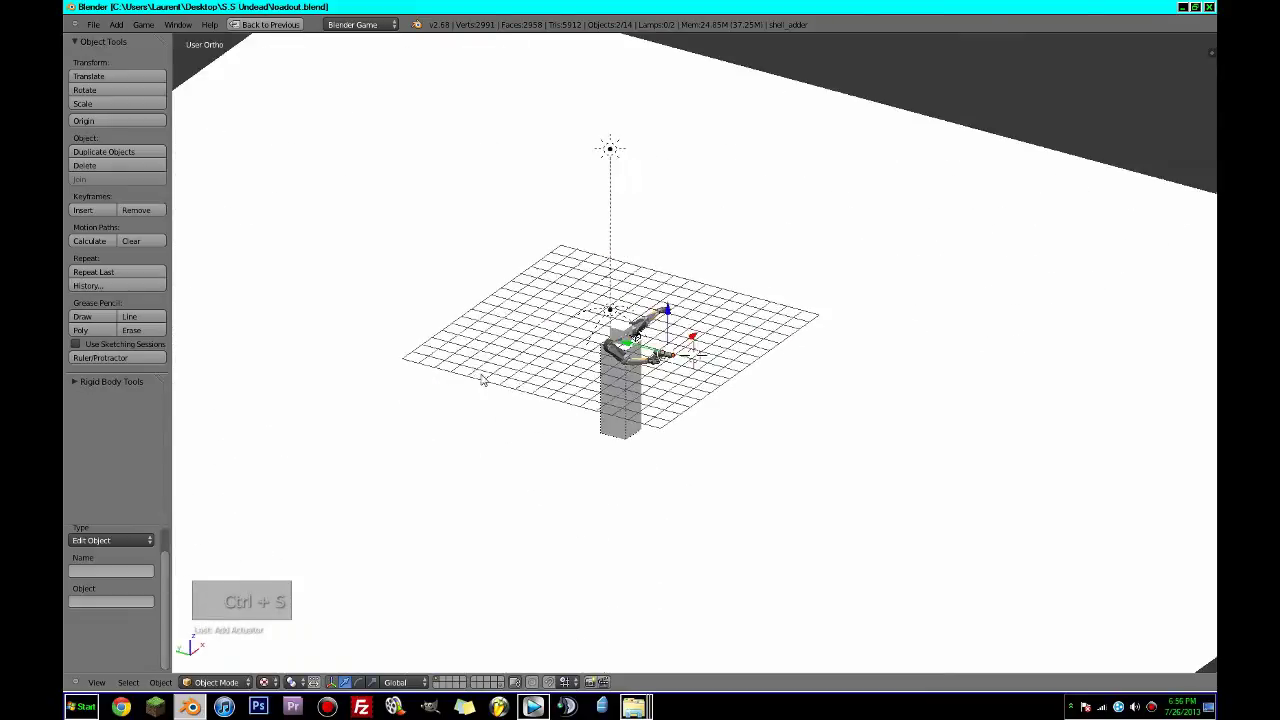
{"action": "middle_click_drag", "start_coordinate": [483, 380], "coordinate": [848, 375]}
{"action": "scroll", "coordinate": [848, 393], "scroll_direction": "up", "scroll_amount": 5}
{"action": "middle_click_drag", "start_coordinate": [910, 405], "coordinate": [1062, 395]}
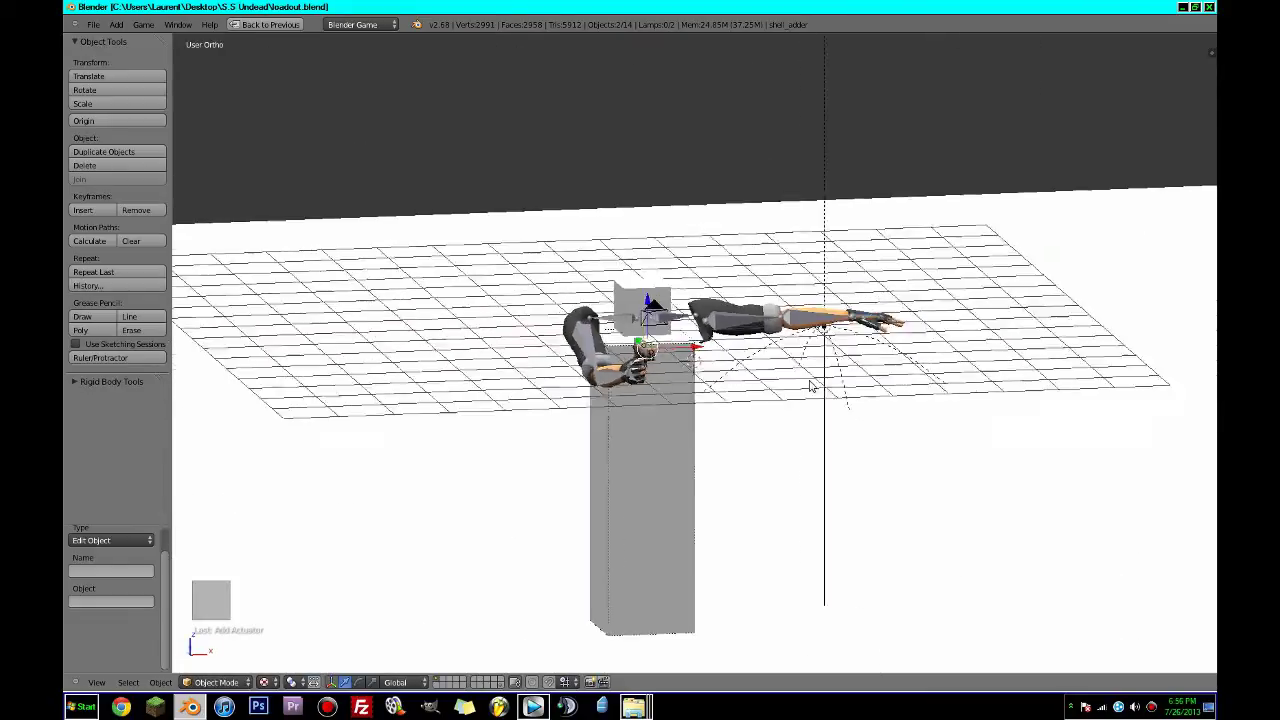
{"action": "scroll", "coordinate": [811, 383], "scroll_direction": "up", "scroll_amount": 3}
{"action": "right_click", "coordinate": [768, 302]}
{"action": "middle_click_drag", "start_coordinate": [640, 343], "coordinate": [369, 380]}
{"action": "key", "text": "ctrl+s"}
{"action": "scroll", "coordinate": [586, 366], "scroll_direction": "down", "scroll_amount": 4}
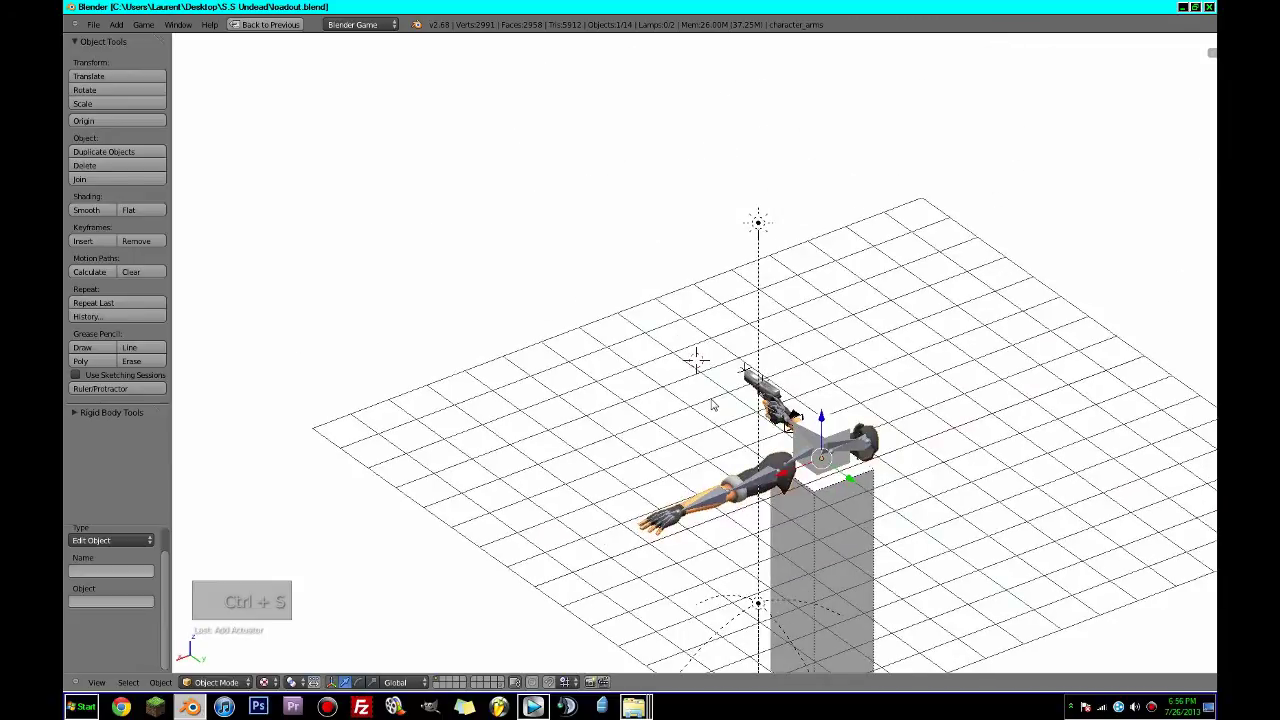
{"action": "left_click", "coordinate": [327, 707]}
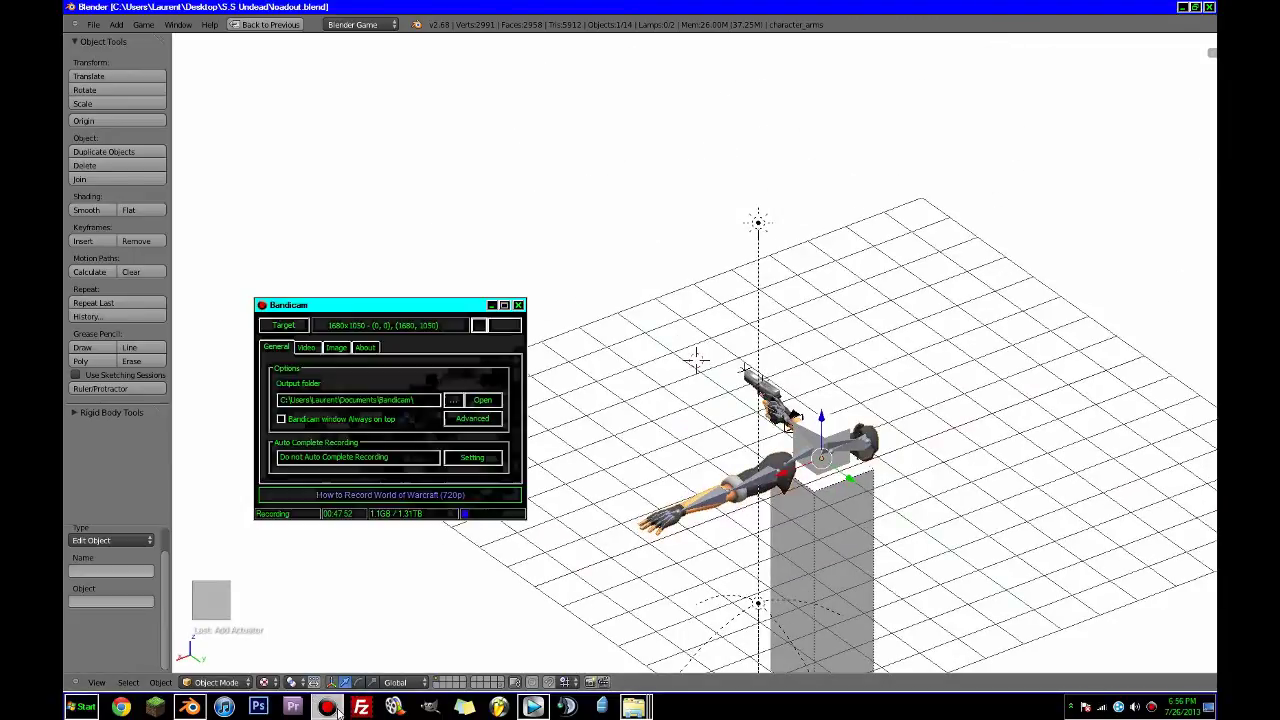
{"action": "left_click", "coordinate": [521, 5]}
Save the finished scene over the existing loadout.blend file.
{"action": "middle_click_drag", "start_coordinate": [600, 367], "coordinate": [675, 336]}
{"action": "key", "text": "ctrl+s"}
{"action": "left_click", "coordinate": [676, 338]}
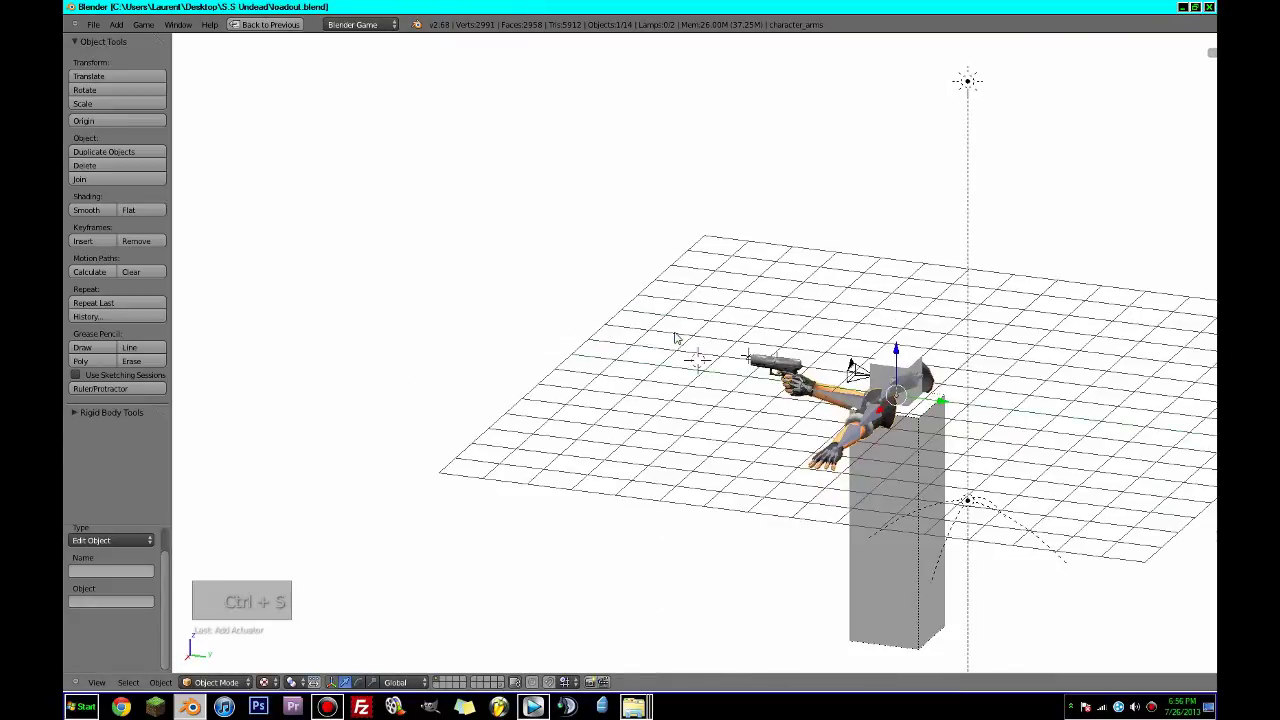